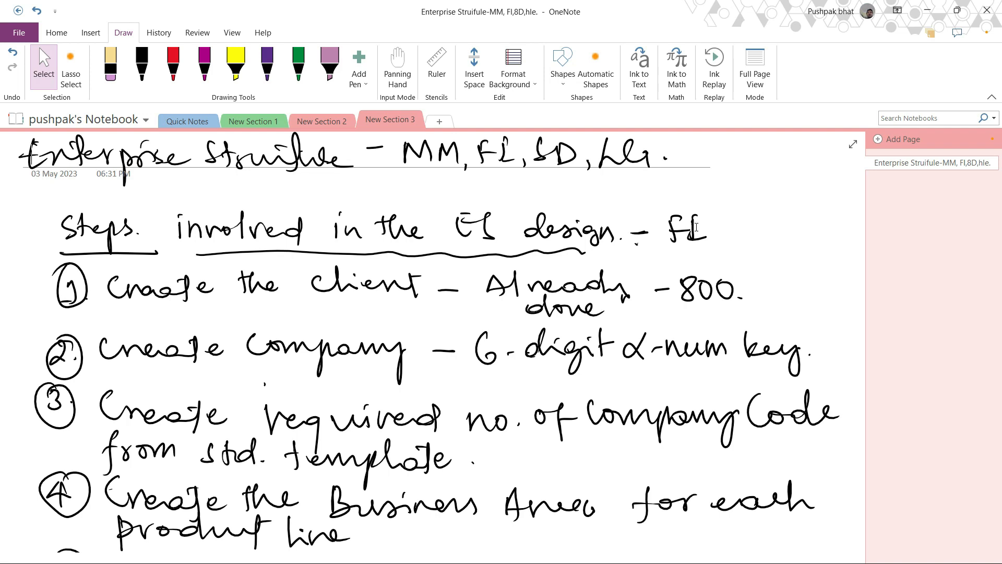
# - Review the handwritten notes listing the steps involved in the FI enterprise structure design
pyautogui.scroll(-3, 446, 357)
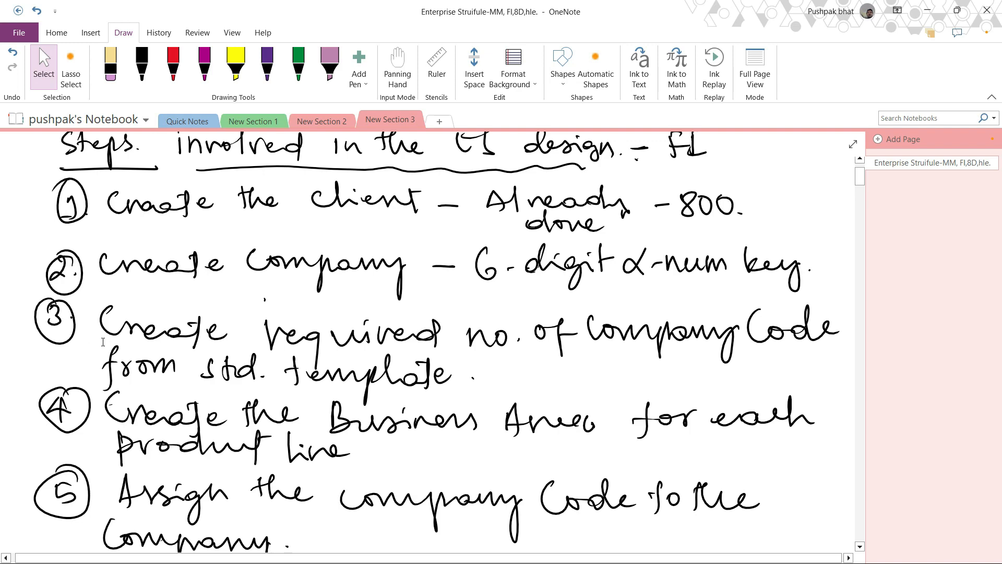
pyautogui.scroll(-5, 124, 313)
pyautogui.scroll(3, 503, 295)
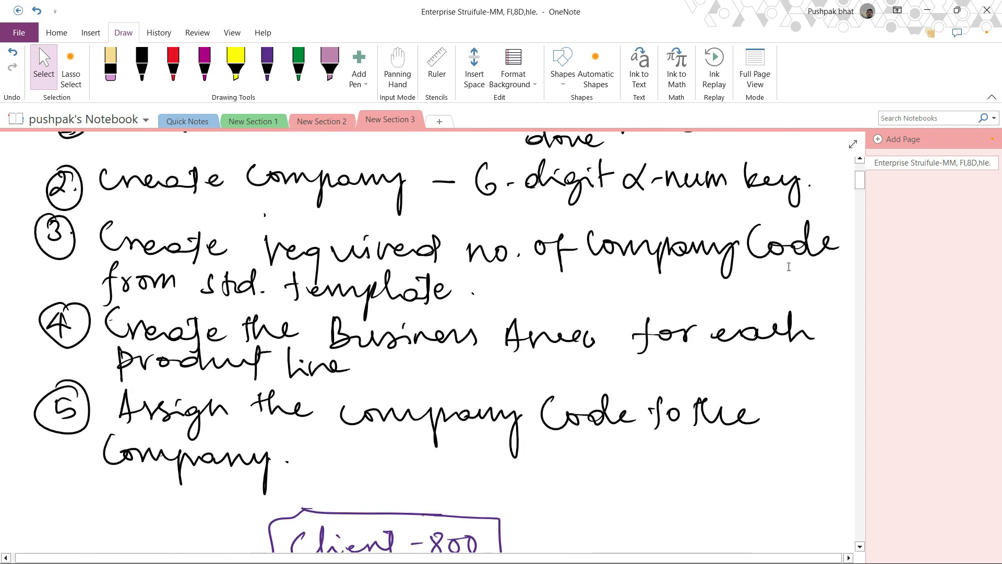
pyautogui.scroll(-3, 278, 337)
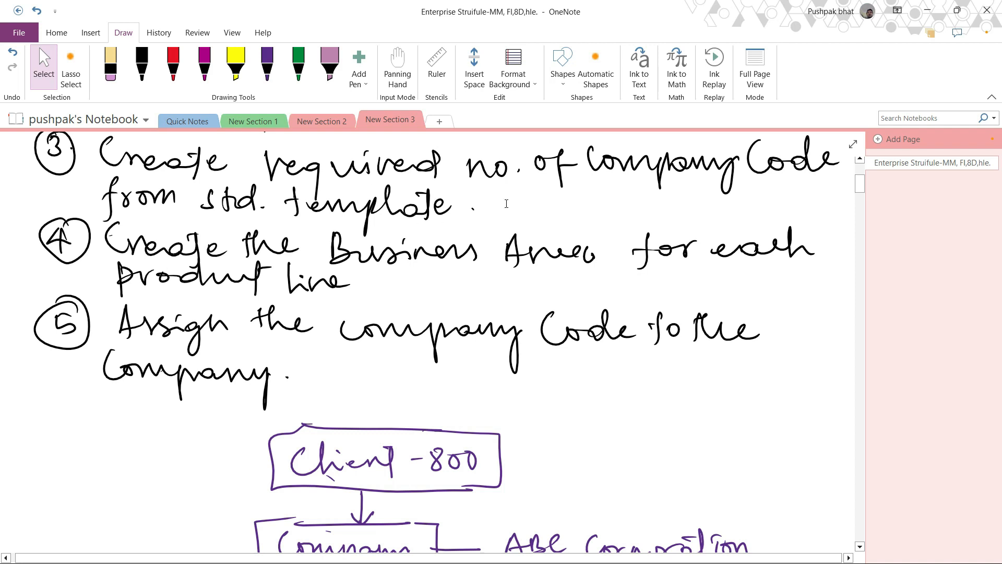
pyautogui.scroll(-2, 313, 247)
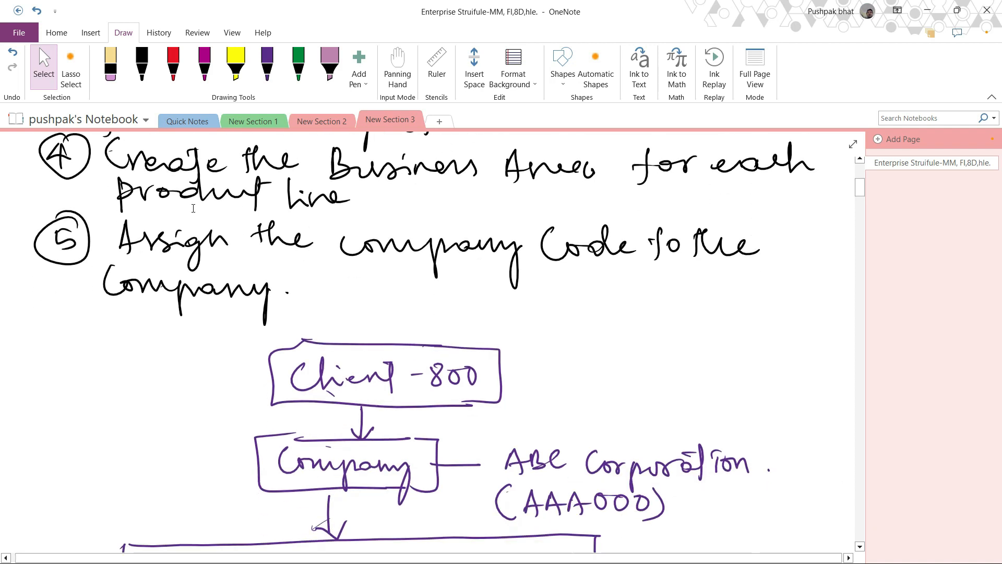
pyautogui.scroll(2, 314, 187)
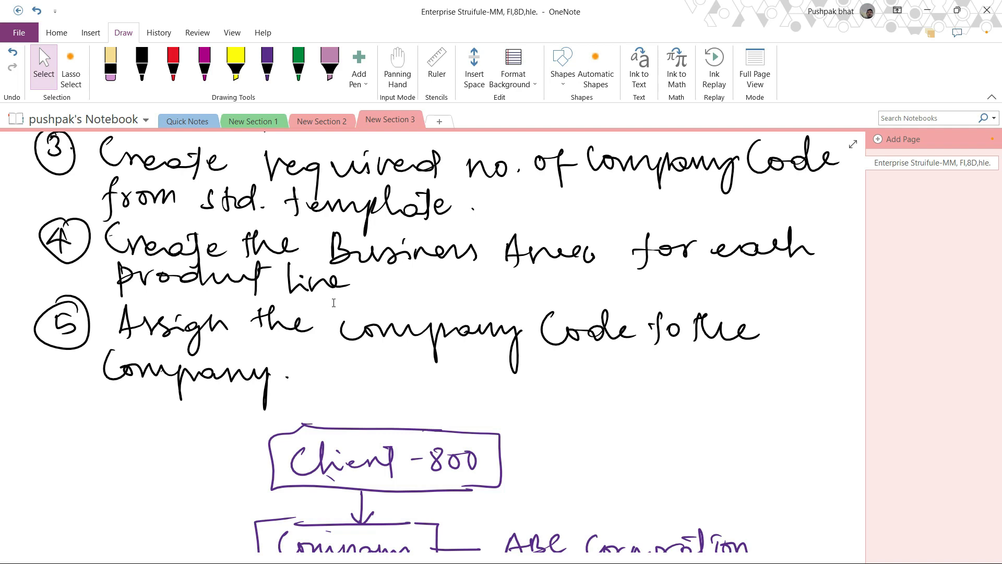
pyautogui.scroll(5, 334, 302)
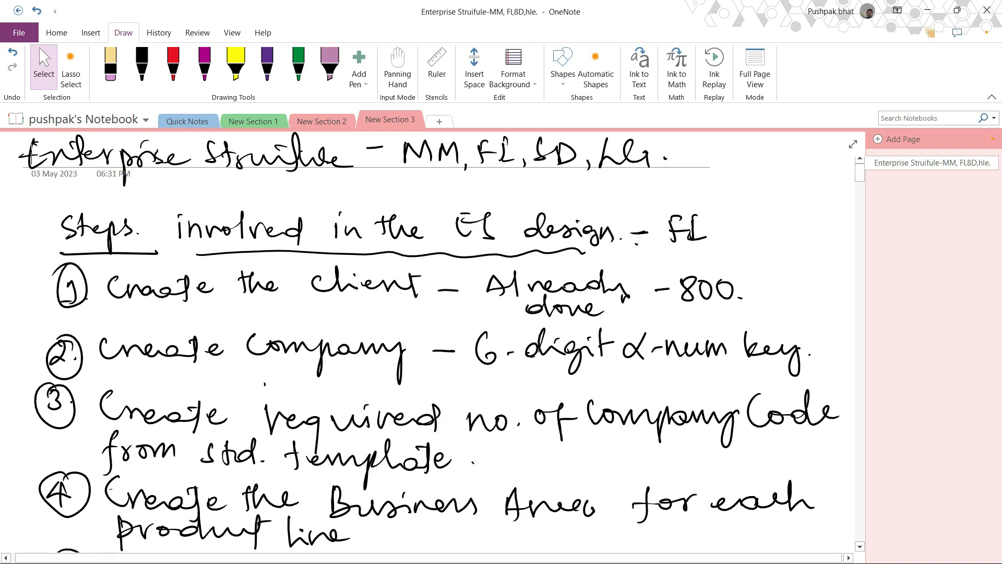
# - Switch to SAP, run transaction spro and open the SAP Reference IMG
pyautogui.click(938, 5)
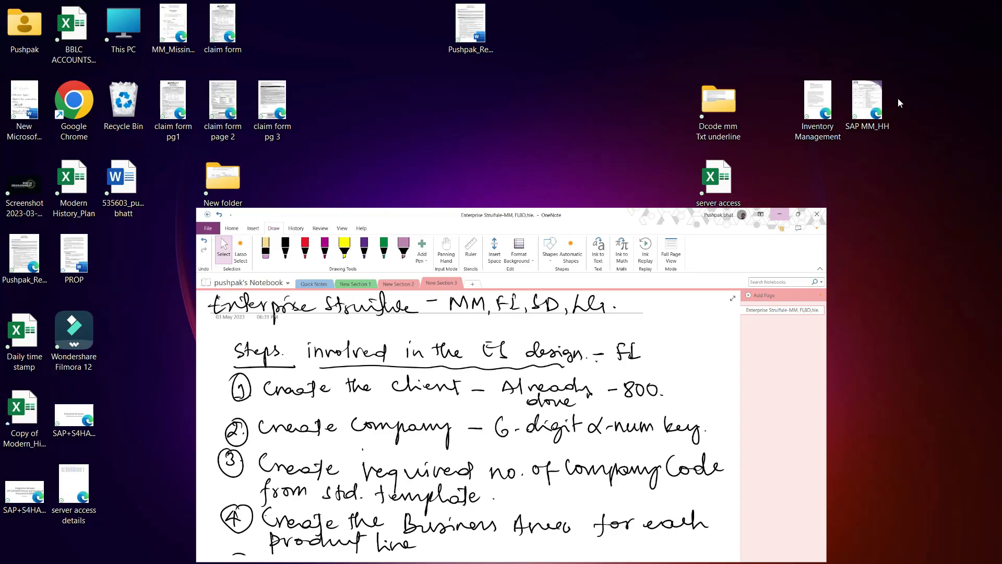
pyautogui.click(567, 549)
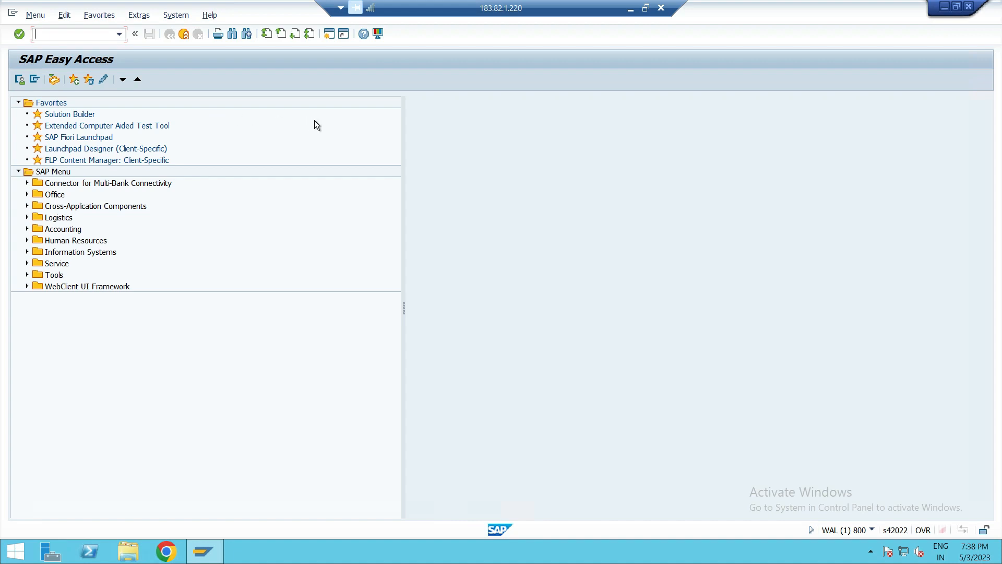
pyautogui.write('spro')
pyautogui.press('Return')
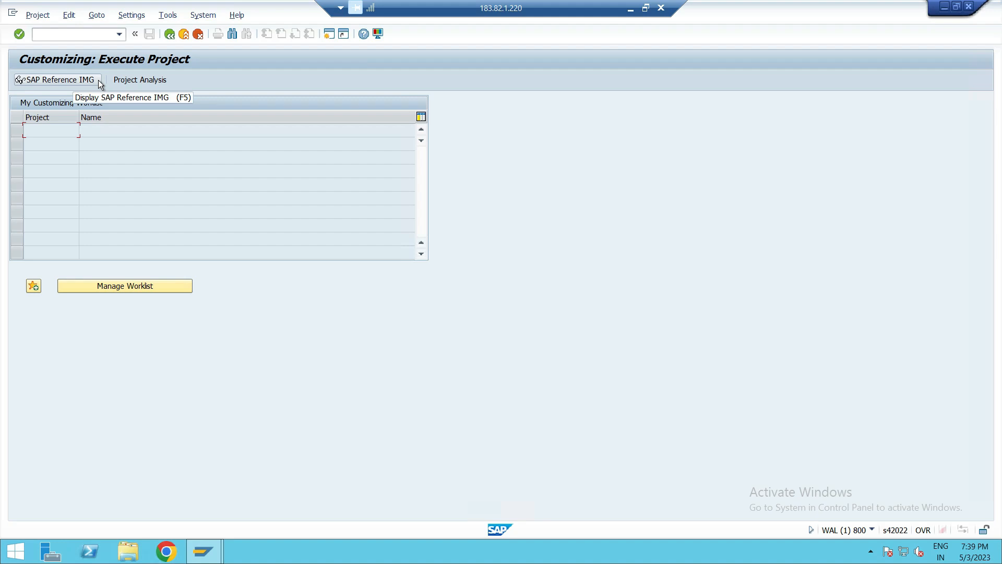
pyautogui.click(77, 77)
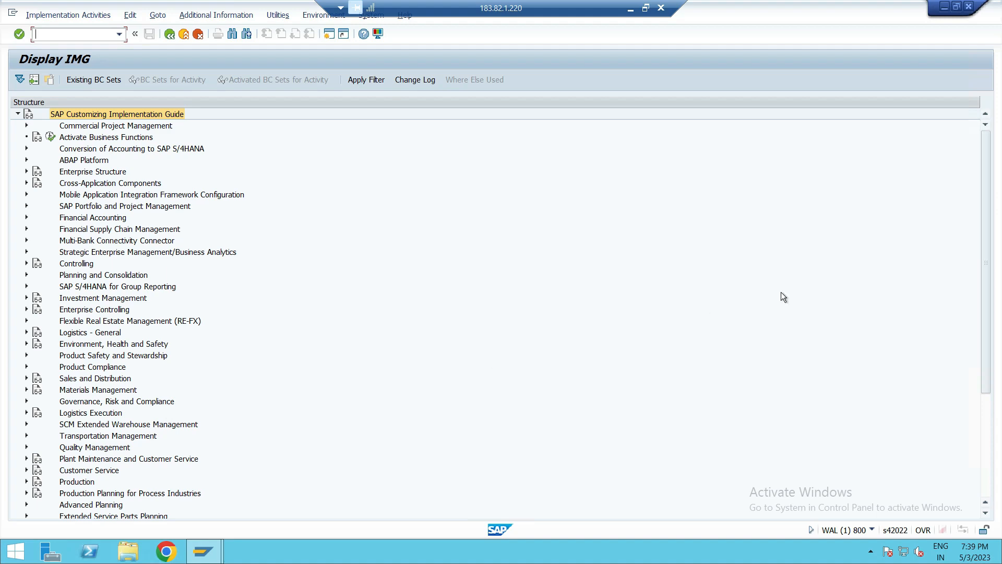
# - Expand Enterprise Structure, then Definition, then Financial Accounting in the IMG tree
pyautogui.moveTo(985, 204); pyautogui.dragTo(986, 236)
pyautogui.click(104, 183)
pyautogui.click(99, 174)
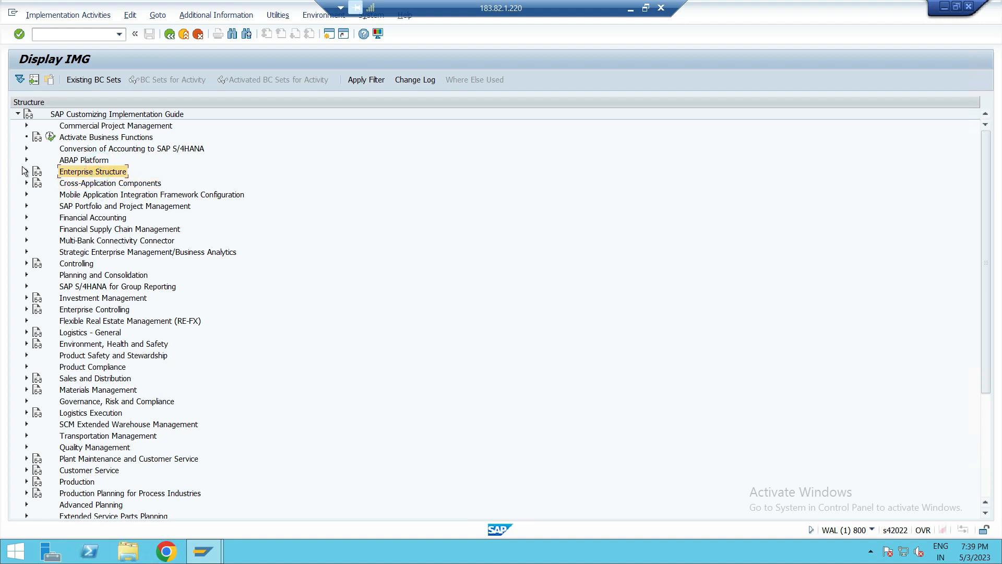
pyautogui.click(27, 171)
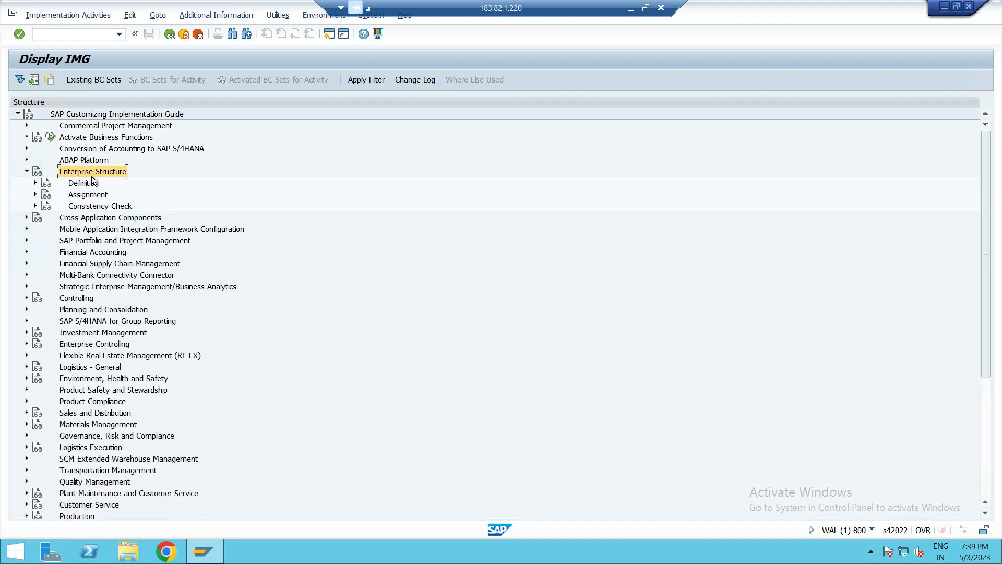
pyautogui.click(87, 195)
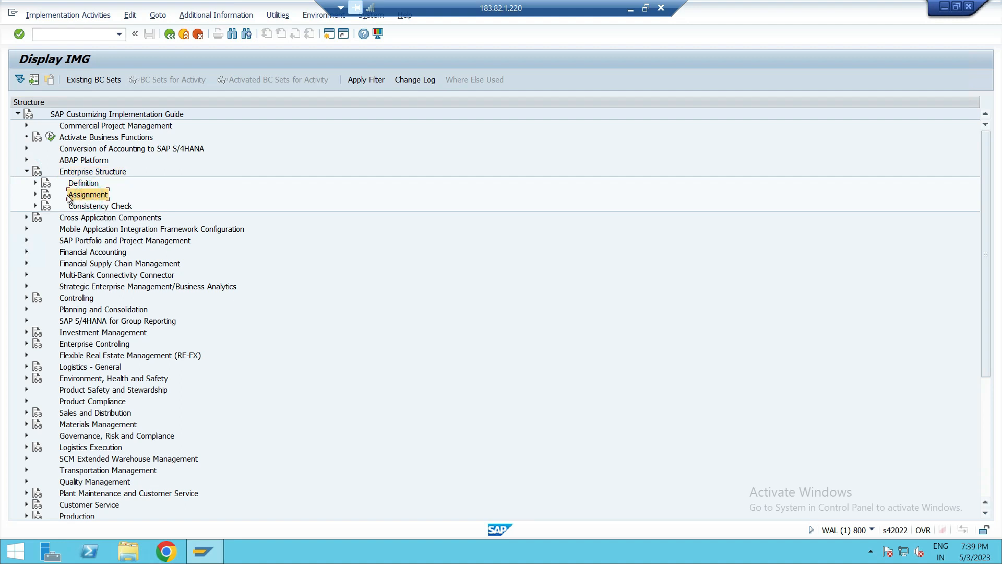
pyautogui.click(78, 183)
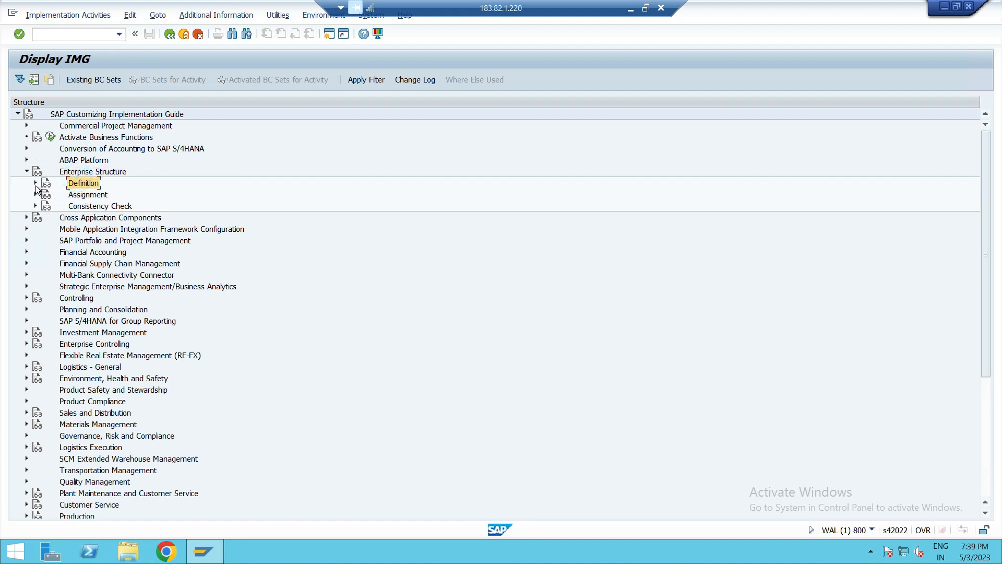
pyautogui.click(36, 183)
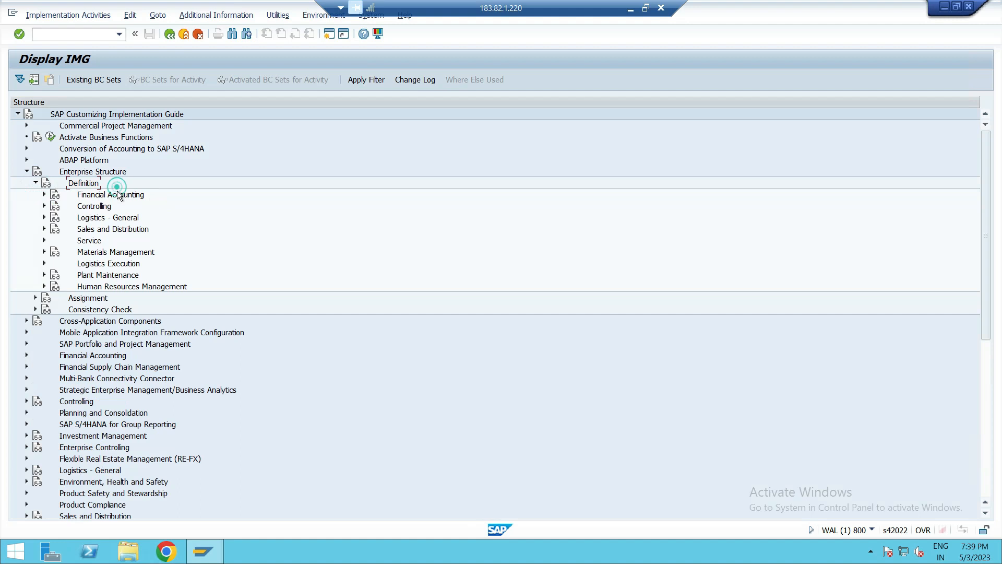
pyautogui.click(120, 194)
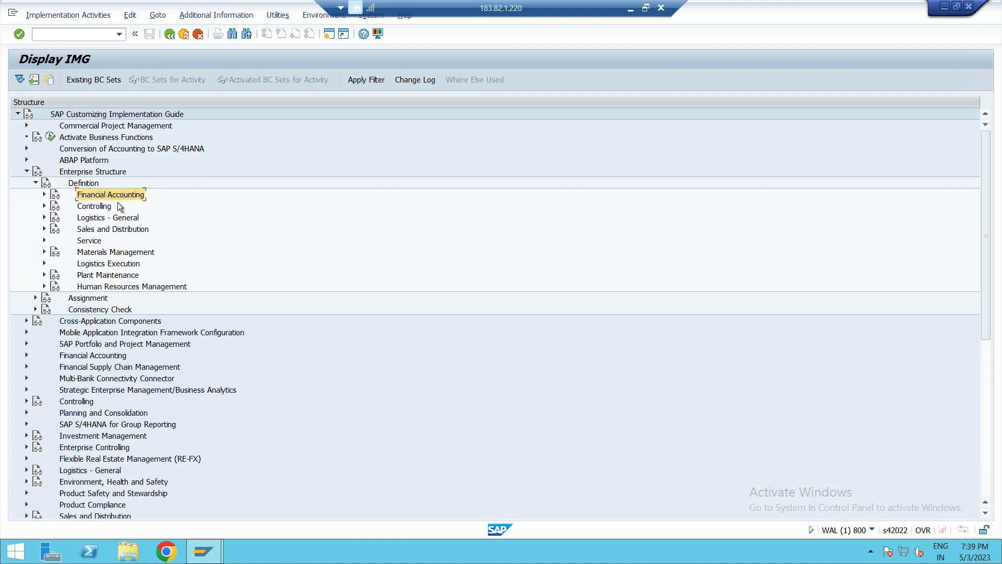
pyautogui.click(44, 195)
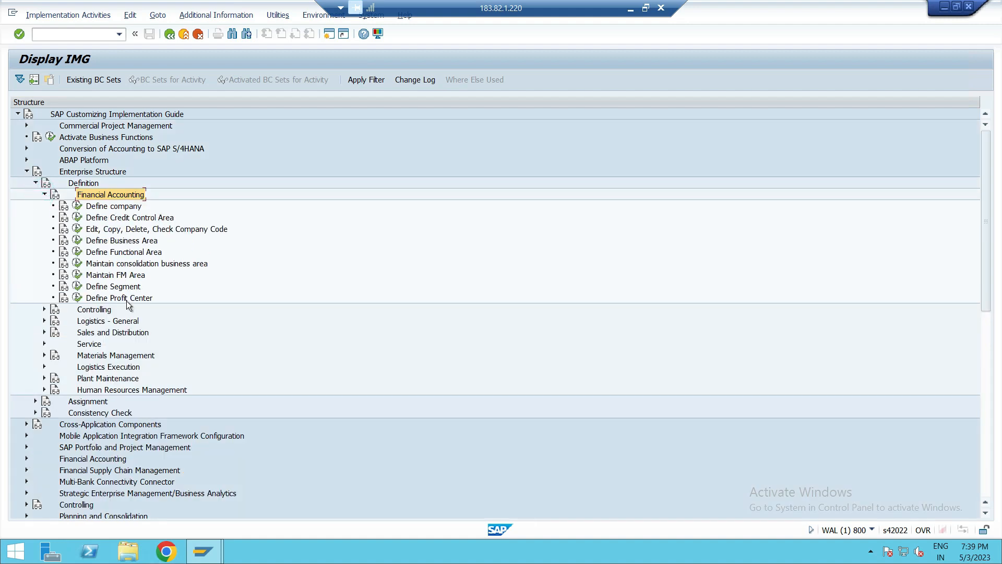
# - Execute the Define company activity under Financial Accounting
pyautogui.click(114, 209)
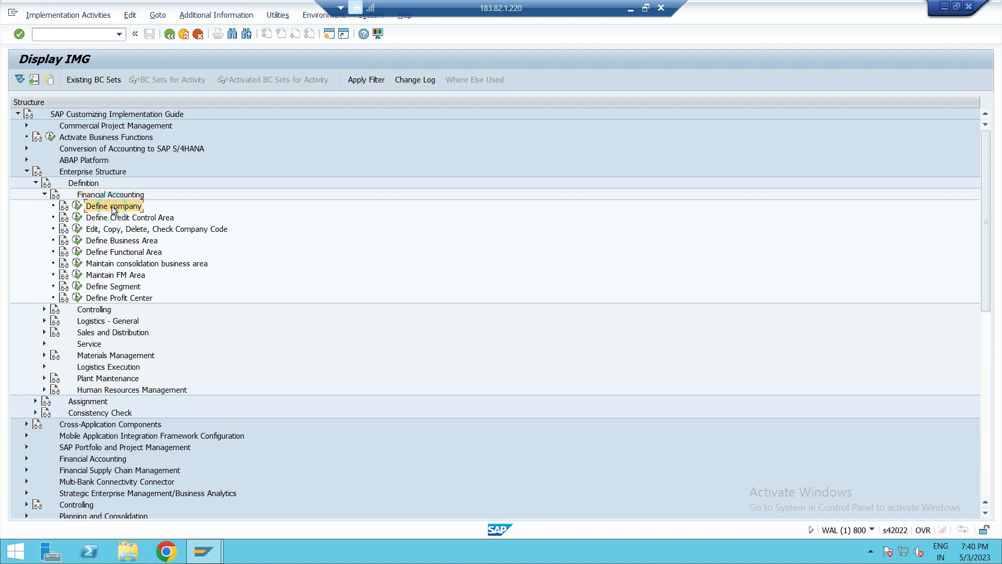
pyautogui.click(127, 232)
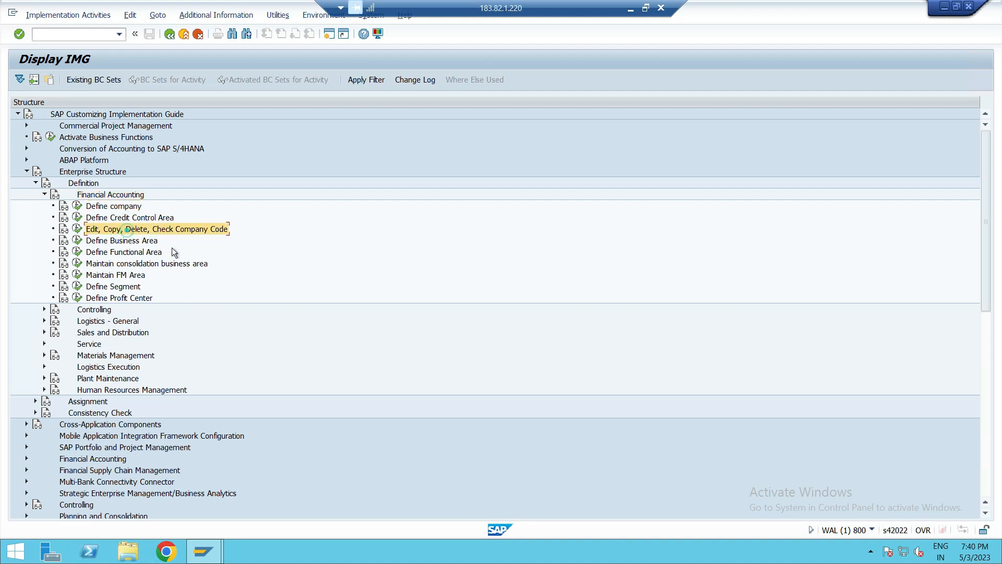
pyautogui.click(122, 241)
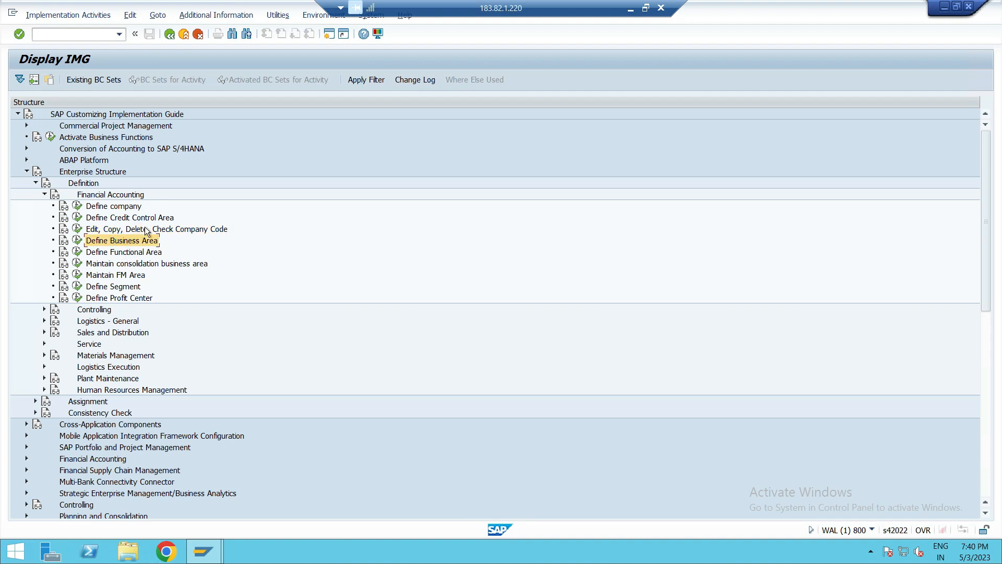
pyautogui.click(102, 210)
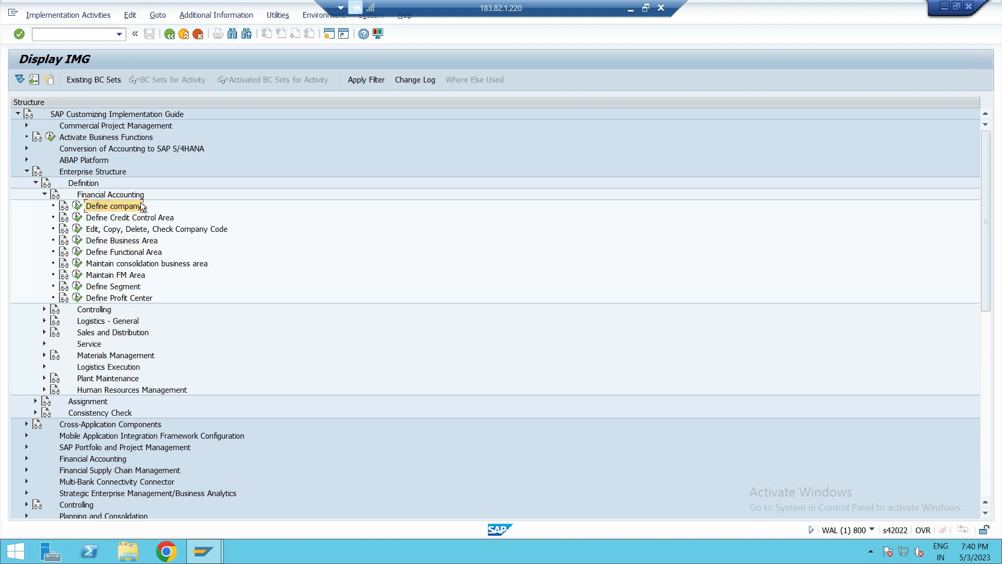
pyautogui.click(78, 206)
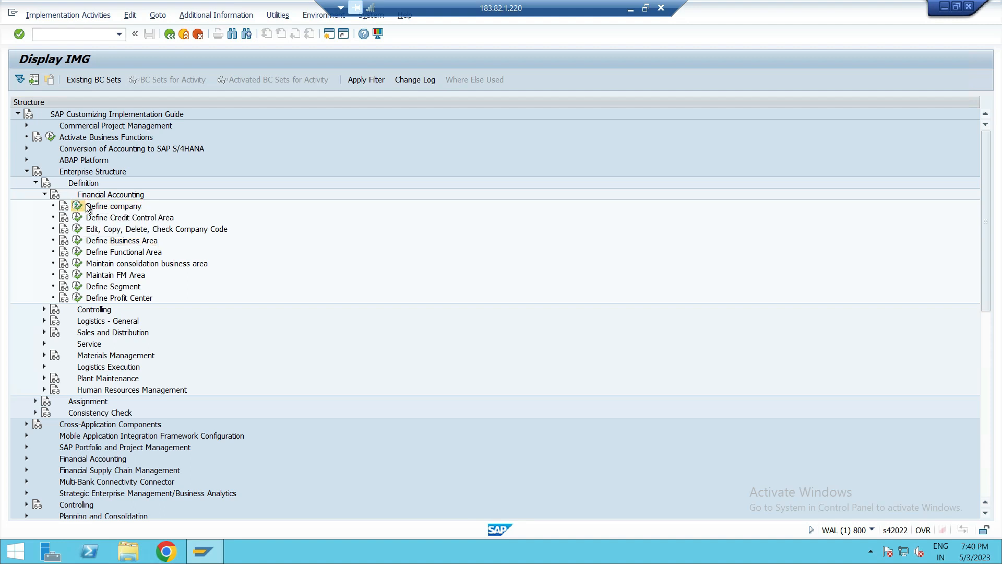
pyautogui.click(78, 206)
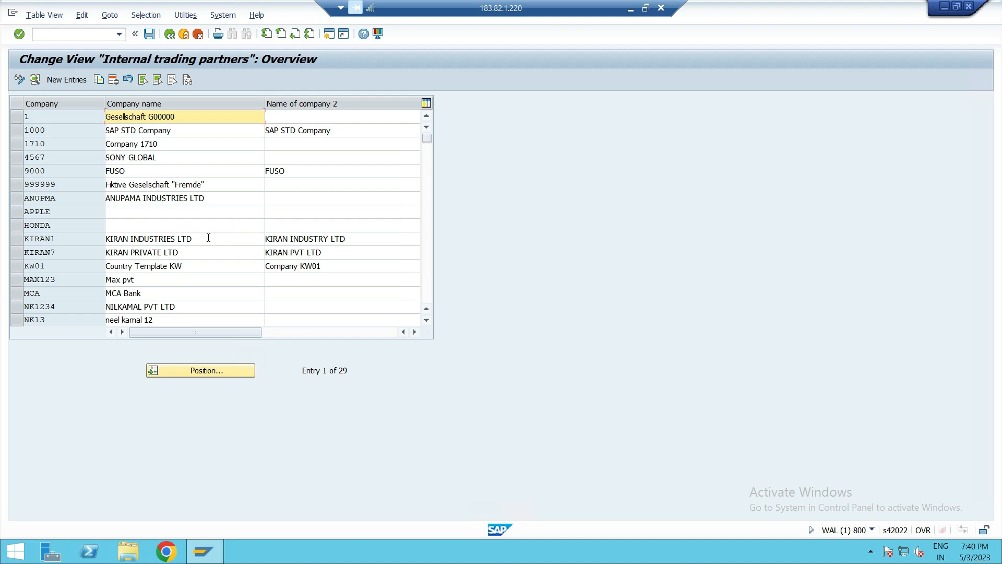
# - Start a new company entry with the company ID AAA000
pyautogui.click(67, 81)
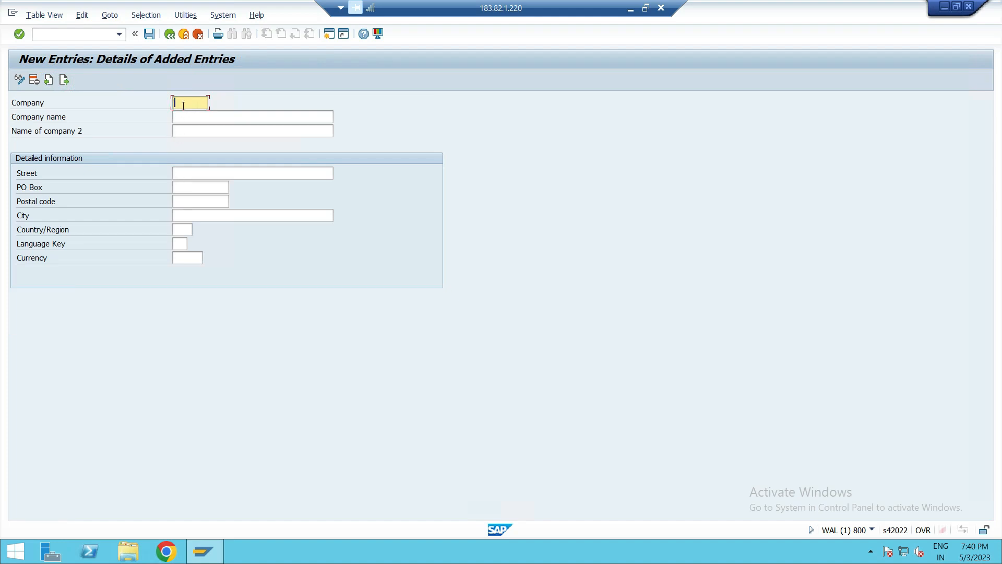
pyautogui.write('AAA000')
# - Set the company name to PUSHPAK ENTERPRISES and the second name to BHAT AND BHAT ENTERPRISES
pyautogui.click(228, 116)
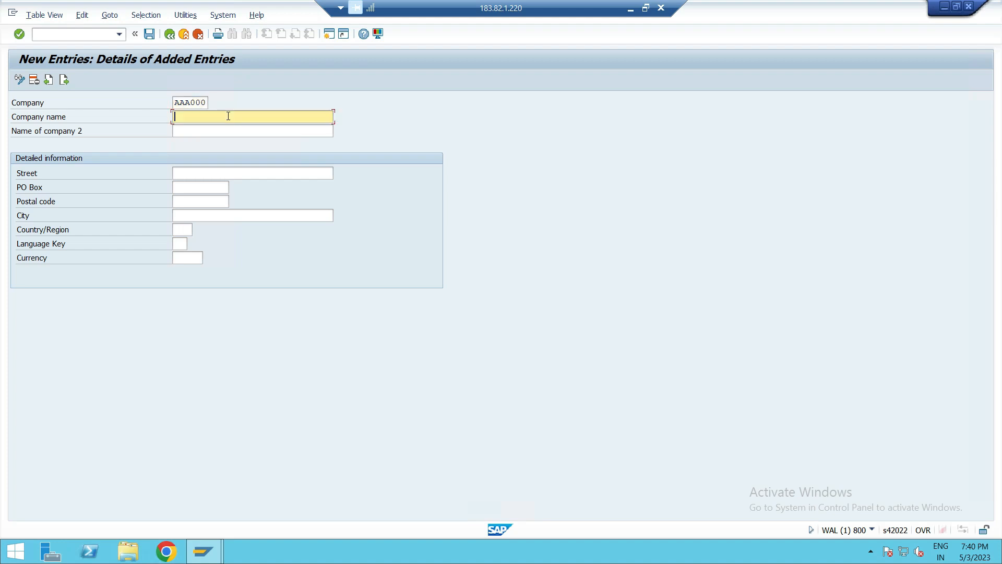
pyautogui.write('PUSHPAK ')
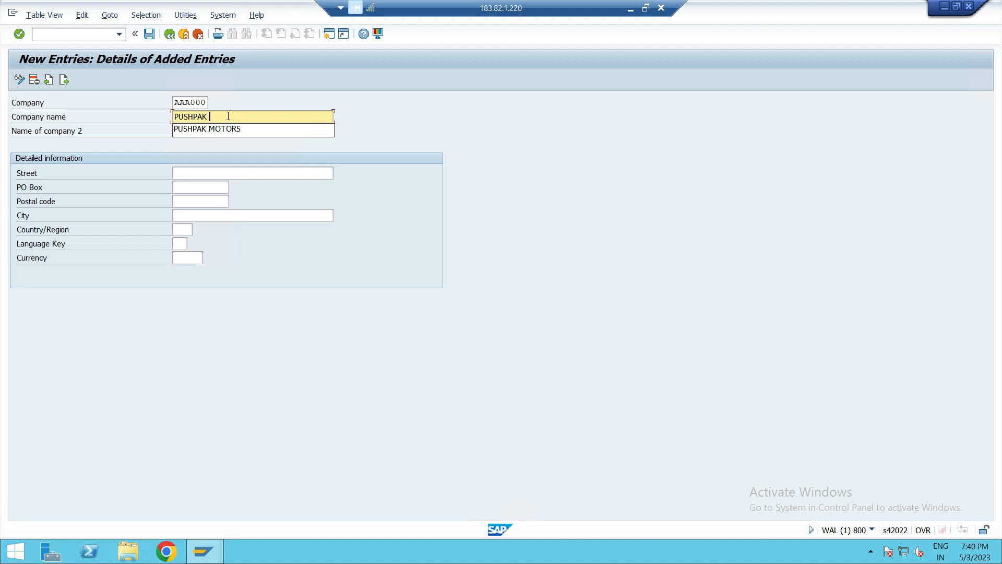
pyautogui.write('ENTERPRISES')
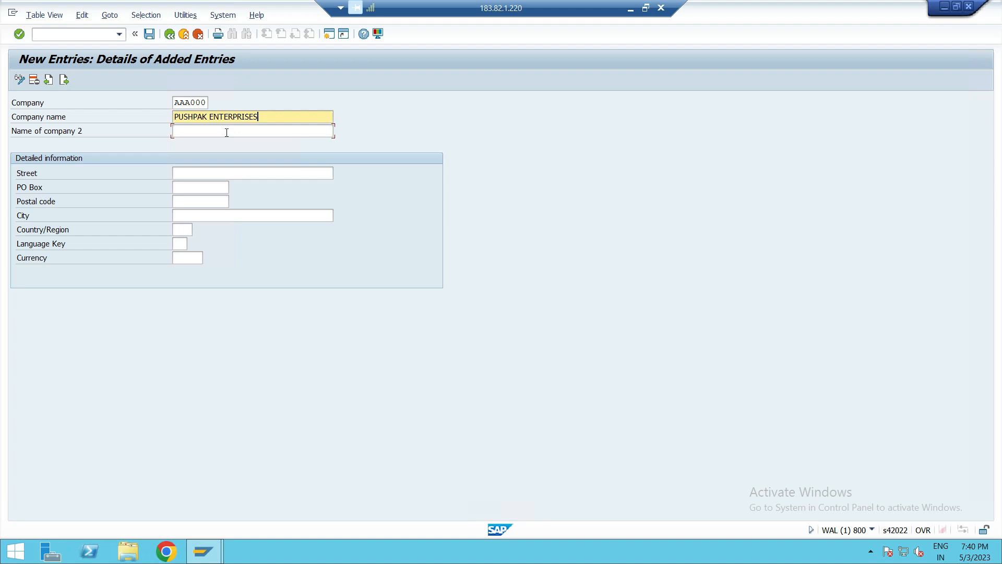
pyautogui.click(226, 132)
pyautogui.write('B')
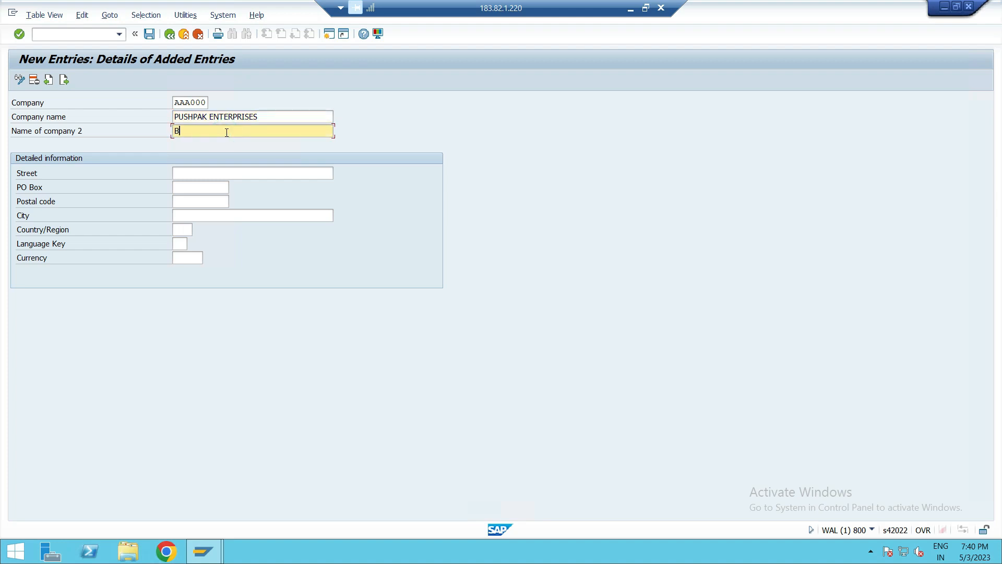
pyautogui.write('HAT AND BHAT ENTERPRISES')
# - Enter the company's street address
pyautogui.click(191, 176)
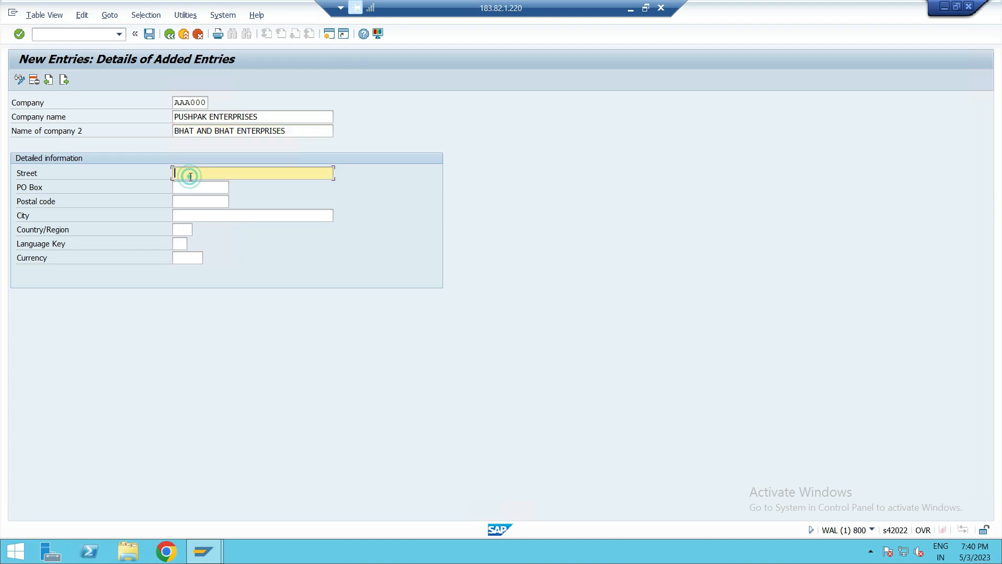
pyautogui.write('1ST MAIN , 1ST CROSS')
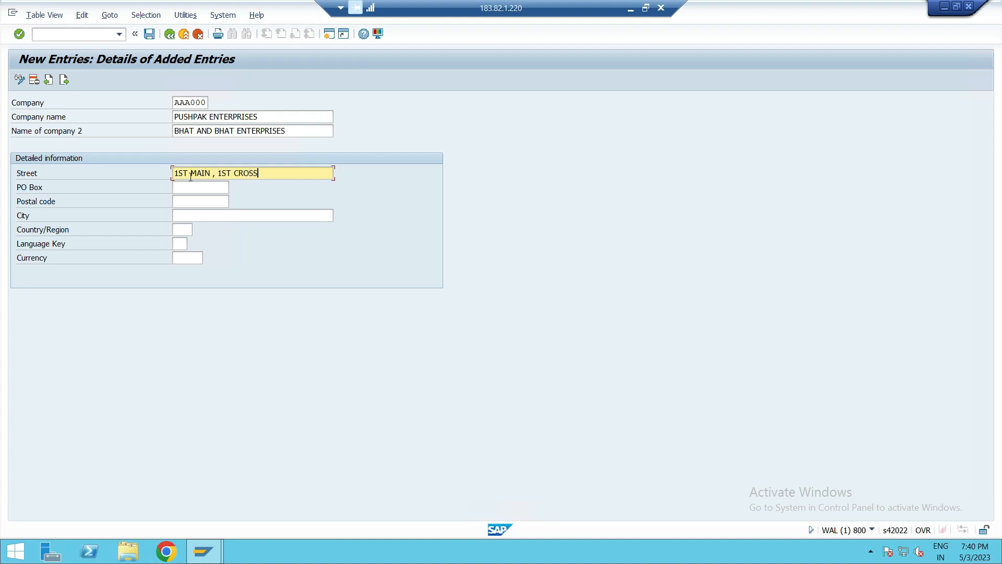
pyautogui.click(178, 187)
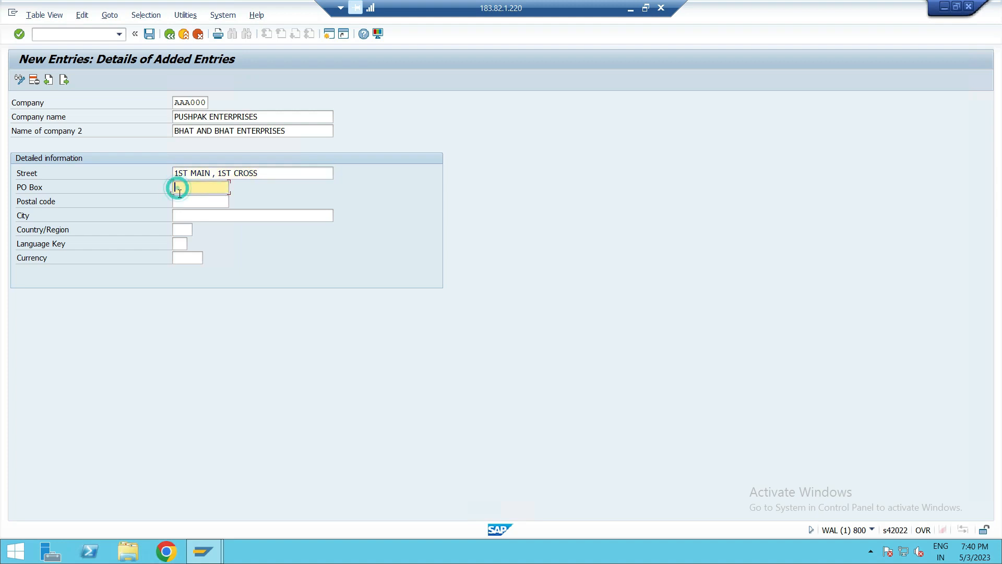
pyautogui.click(181, 198)
pyautogui.write('566')
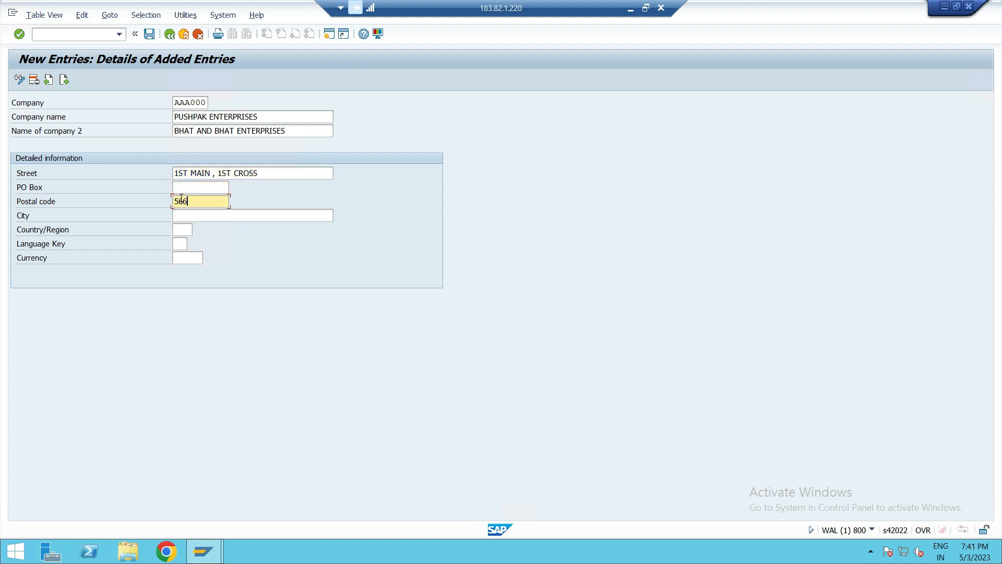
pyautogui.press('BackSpace')
pyautogui.press('BackSpace')
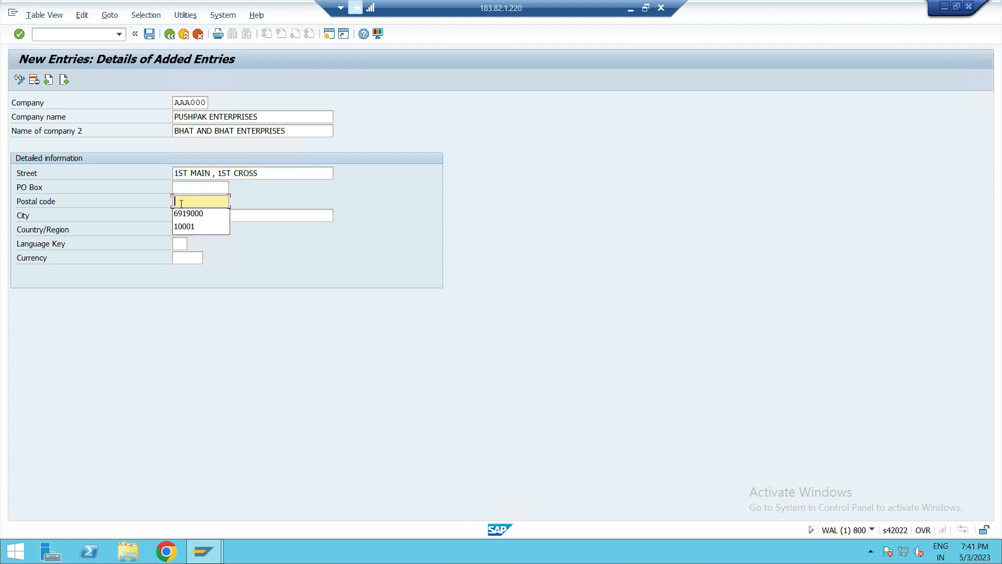
# - Set the company's country/region to GB (United Kingdom)
pyautogui.click(248, 245)
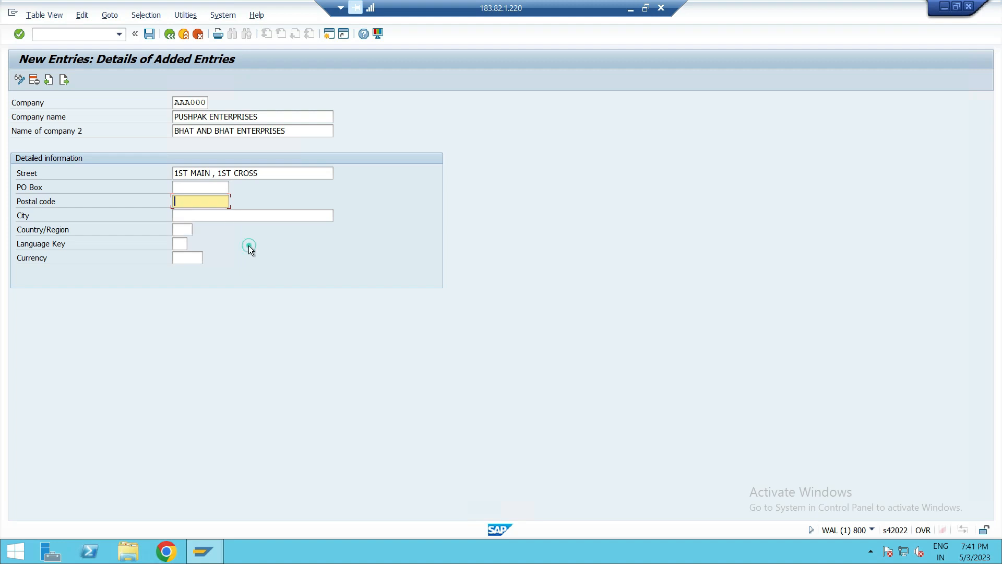
pyautogui.click(184, 231)
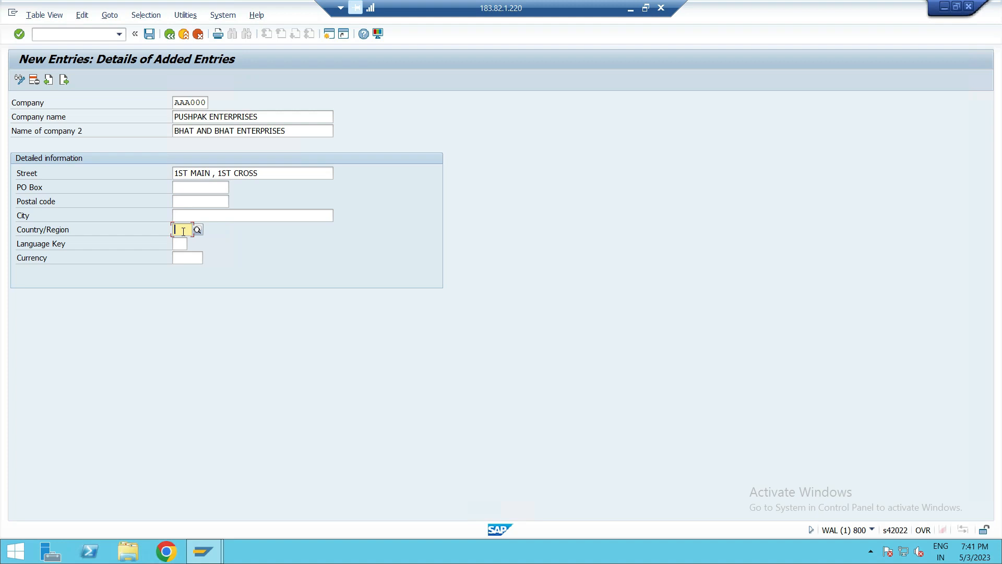
pyautogui.write('U')
pyautogui.press('BackSpace')
pyautogui.write('GB')
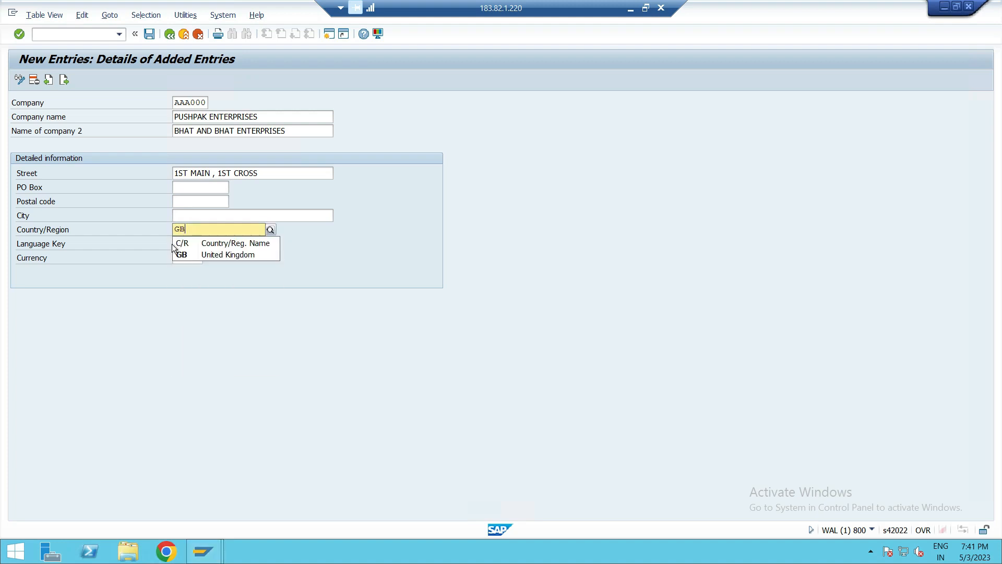
pyautogui.click(202, 257)
# - Set the language key to EN and the currency to GBP, then confirm the entries
pyautogui.click(179, 244)
pyautogui.write('EN')
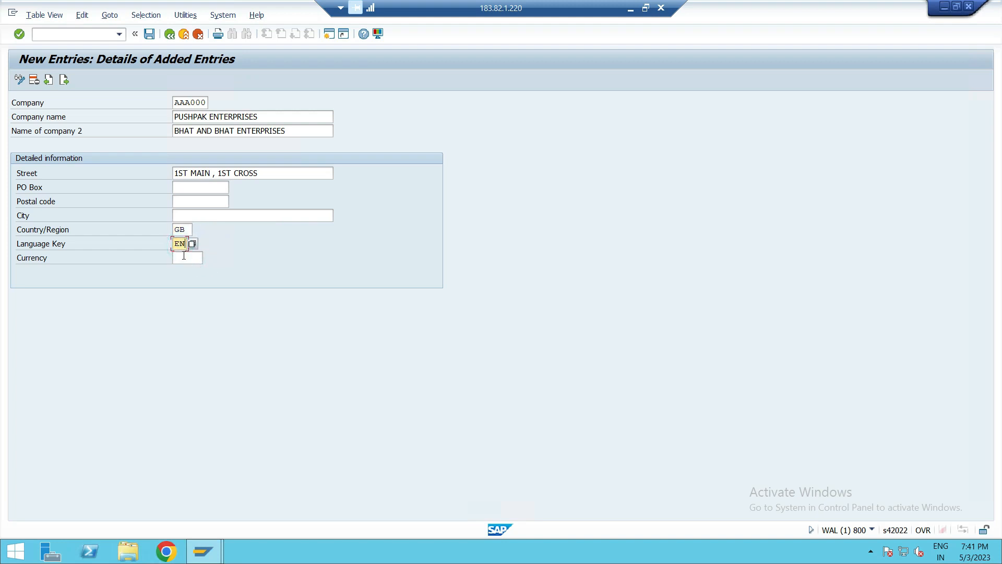
pyautogui.click(185, 257)
pyautogui.write('GB')
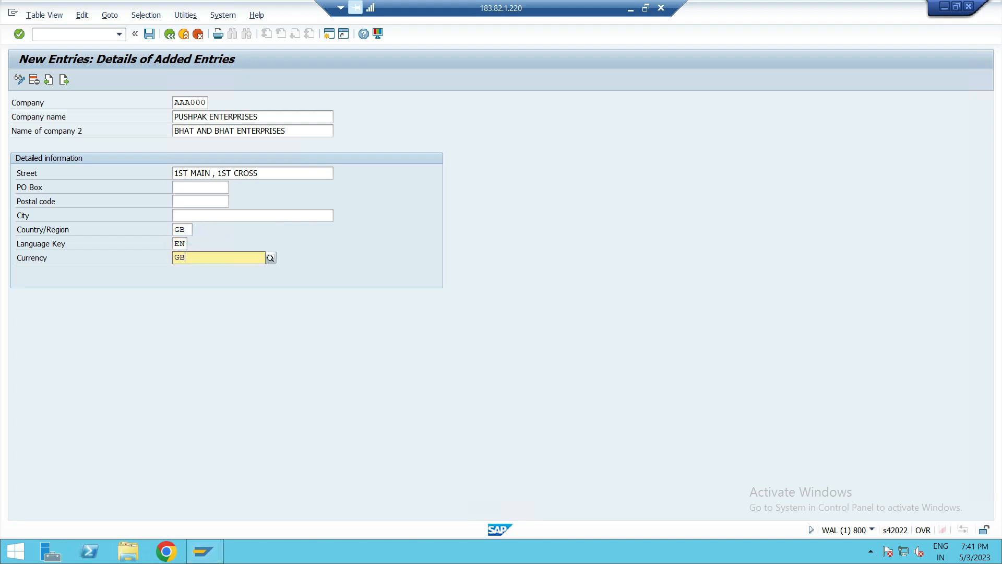
pyautogui.write('P')
pyautogui.click(191, 278)
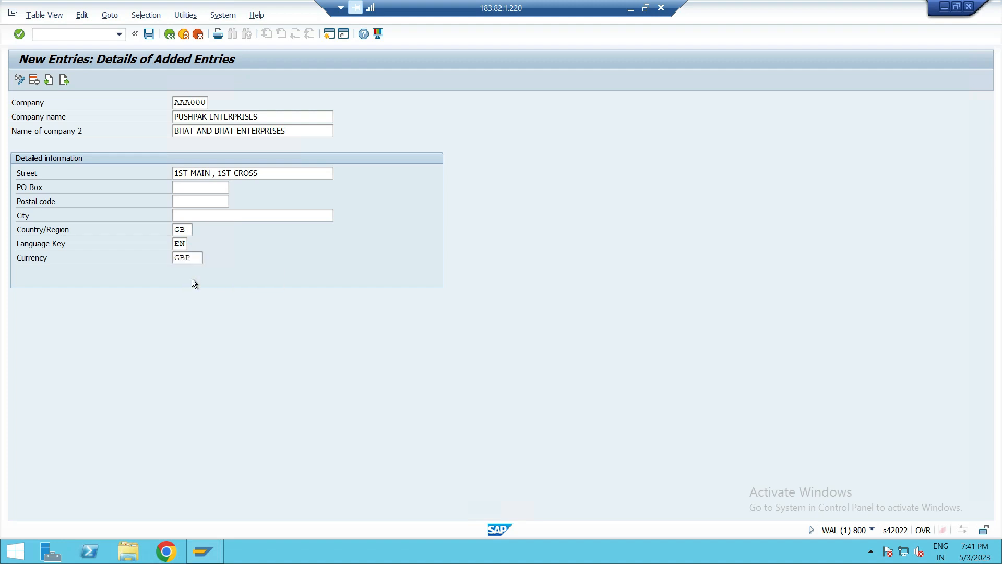
pyautogui.press('Return')
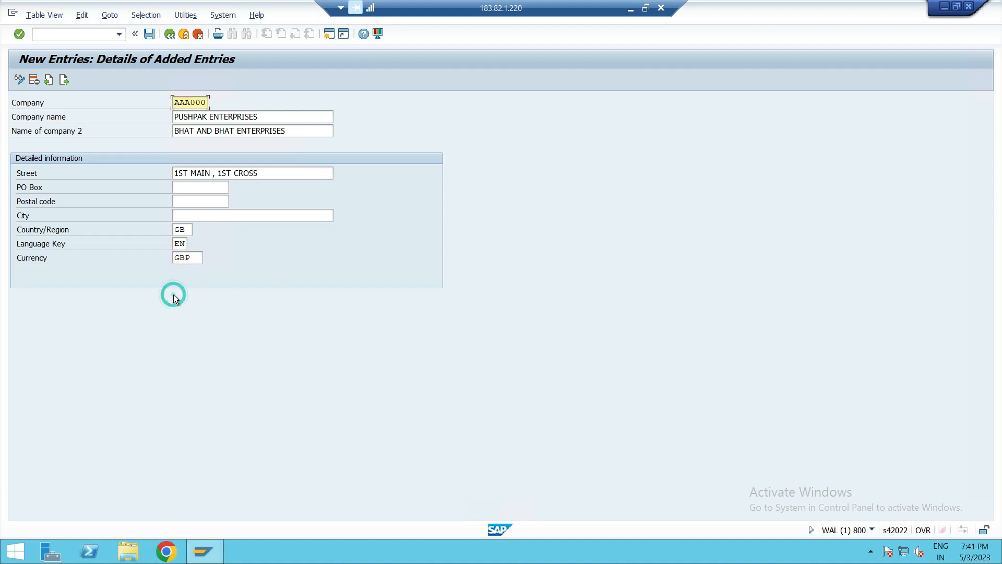
# - Save the new company entry under the proposed customizing request and return to the company overview
pyautogui.click(149, 34)
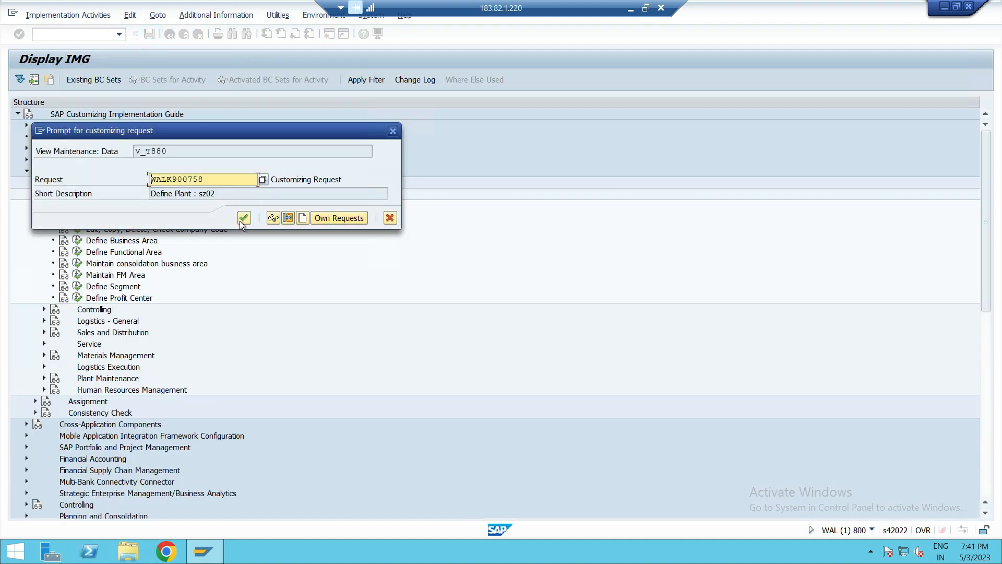
pyautogui.click(243, 217)
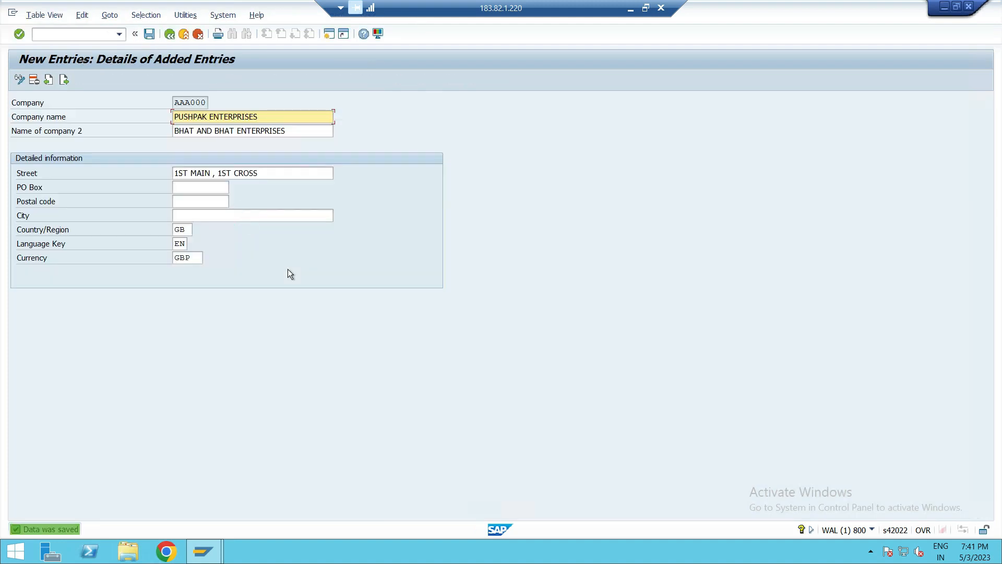
pyautogui.click(170, 35)
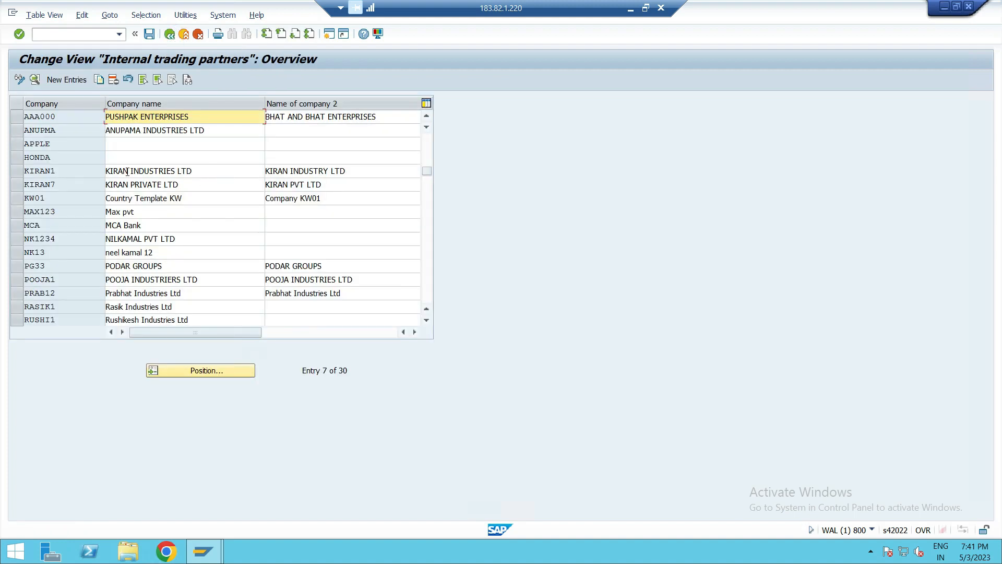
# - Locate and select the AAA000 company row in the overview, then leave the activity
pyautogui.scroll(2, 63, 256)
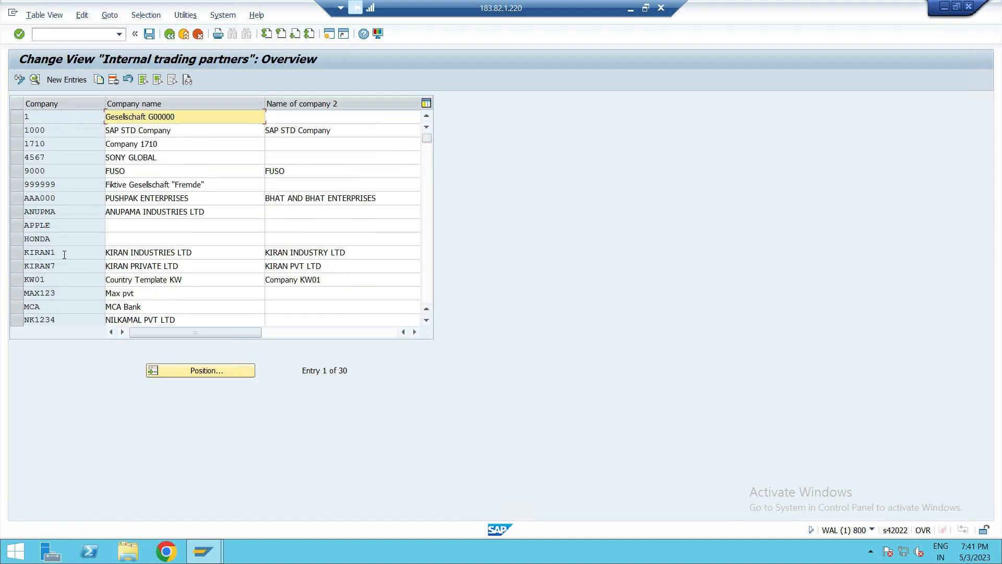
pyautogui.click(81, 198)
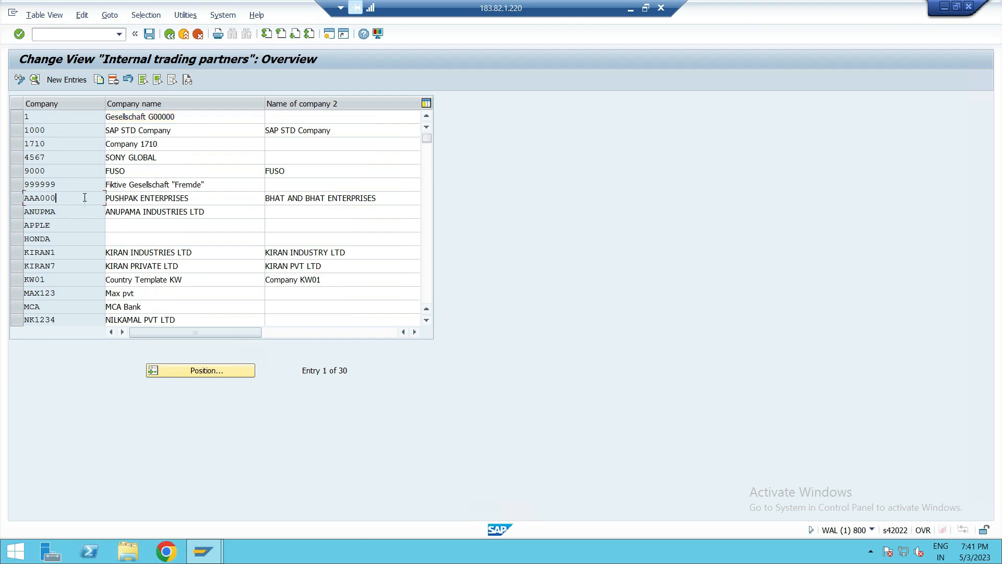
pyautogui.click(16, 198)
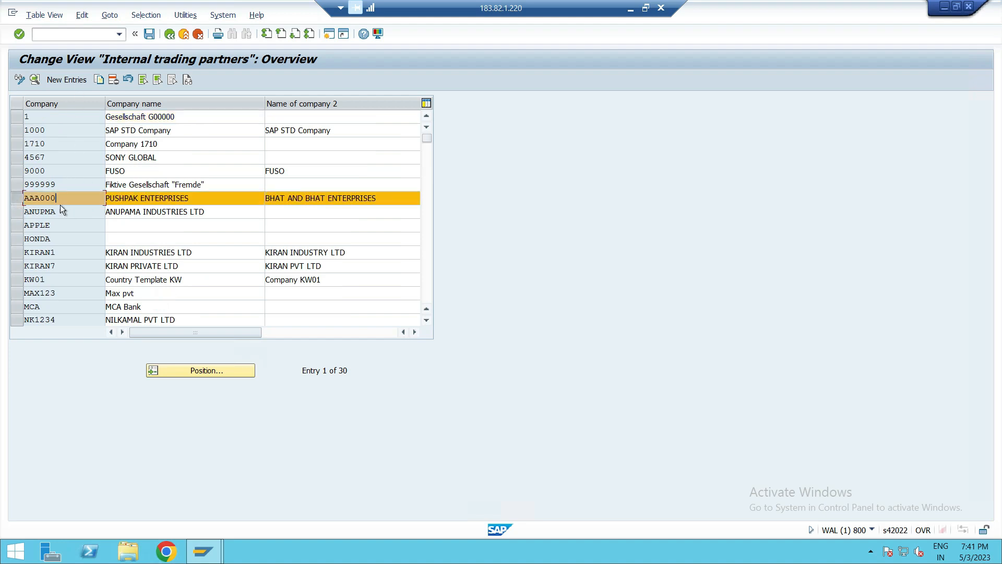
pyautogui.click(17, 199)
pyautogui.click(170, 34)
# - Open the Copy, delete, check company code activity under Edit, Copy, Delete, Check Company Code
pyautogui.click(138, 229)
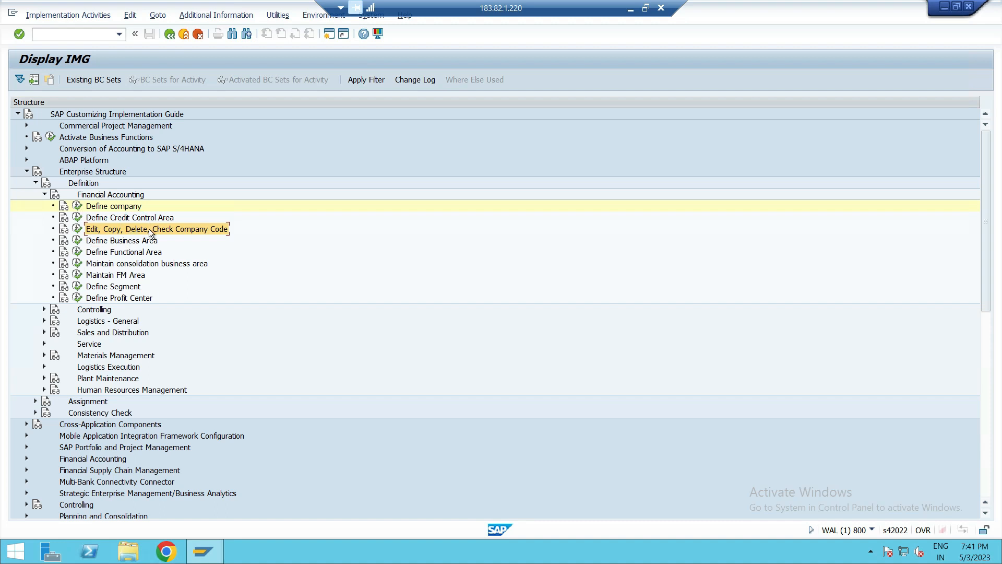
pyautogui.click(78, 229)
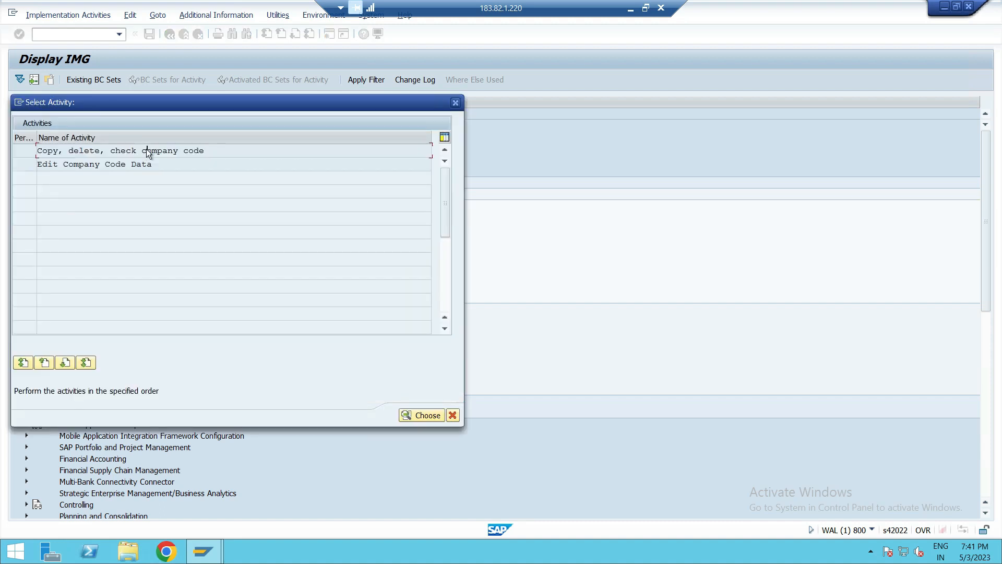
pyautogui.doubleClick(146, 151)
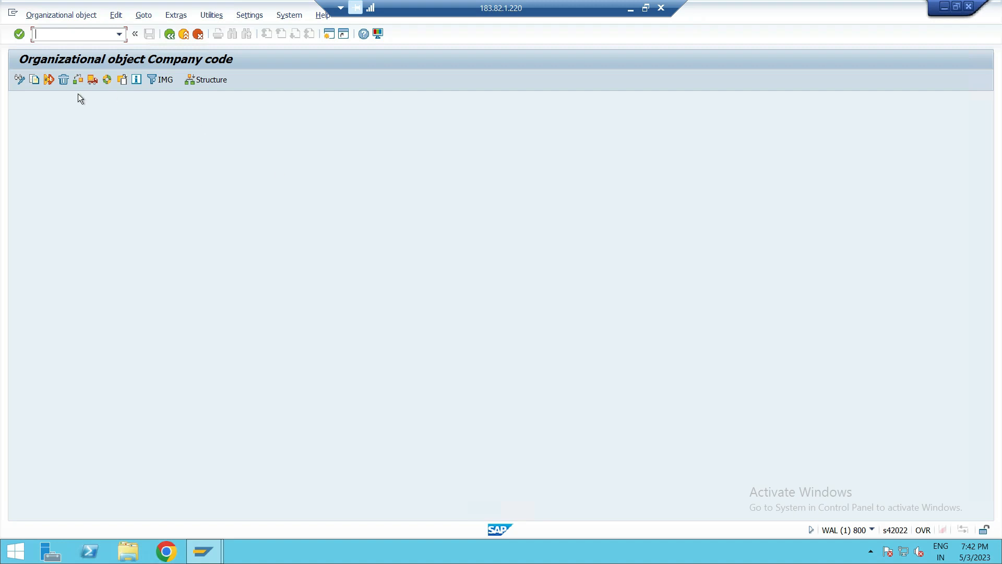
# - Start copying a company code and pick GB01 (Country Template GB) as the source company code
pyautogui.click(34, 80)
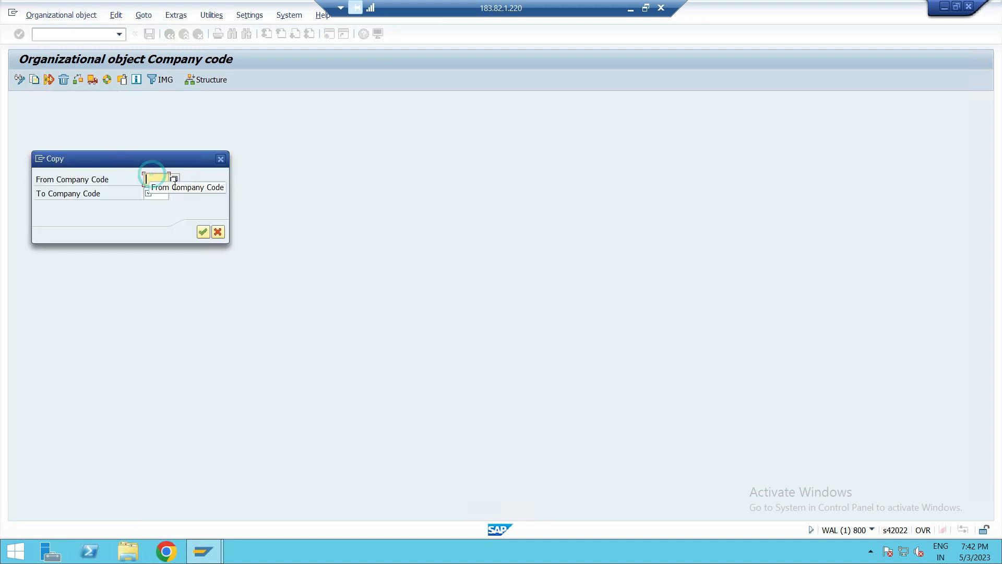
pyautogui.click(158, 197)
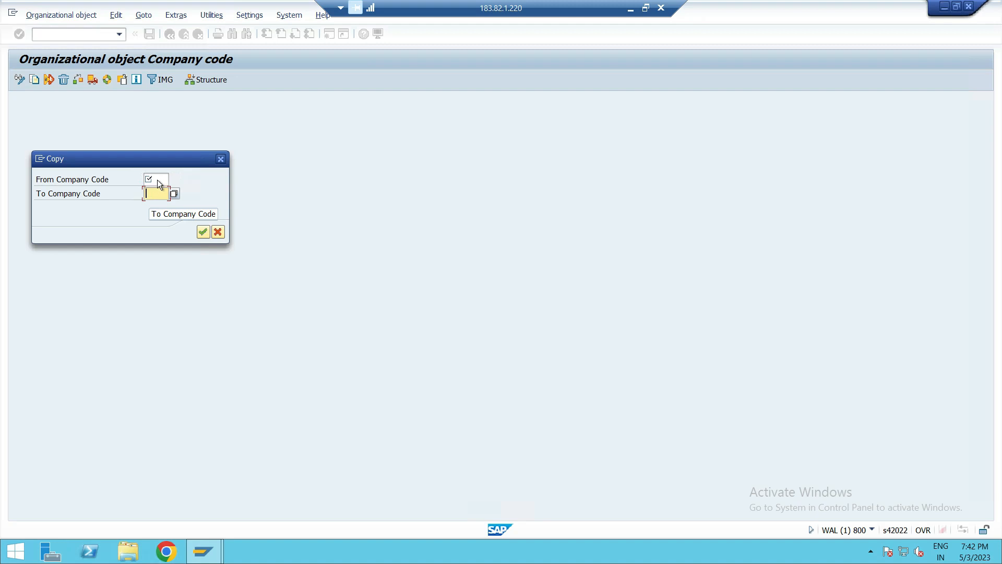
pyautogui.click(157, 180)
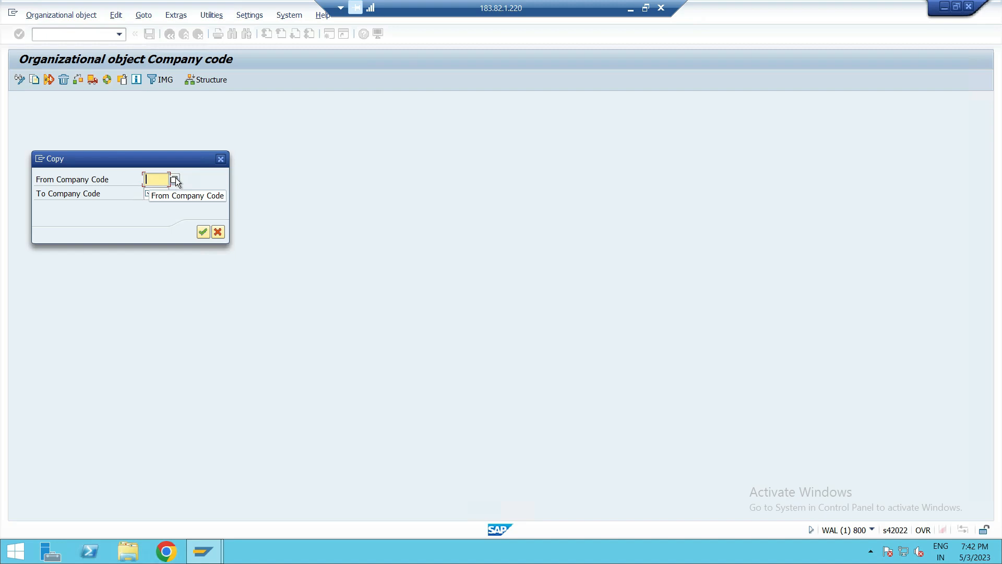
pyautogui.click(174, 180)
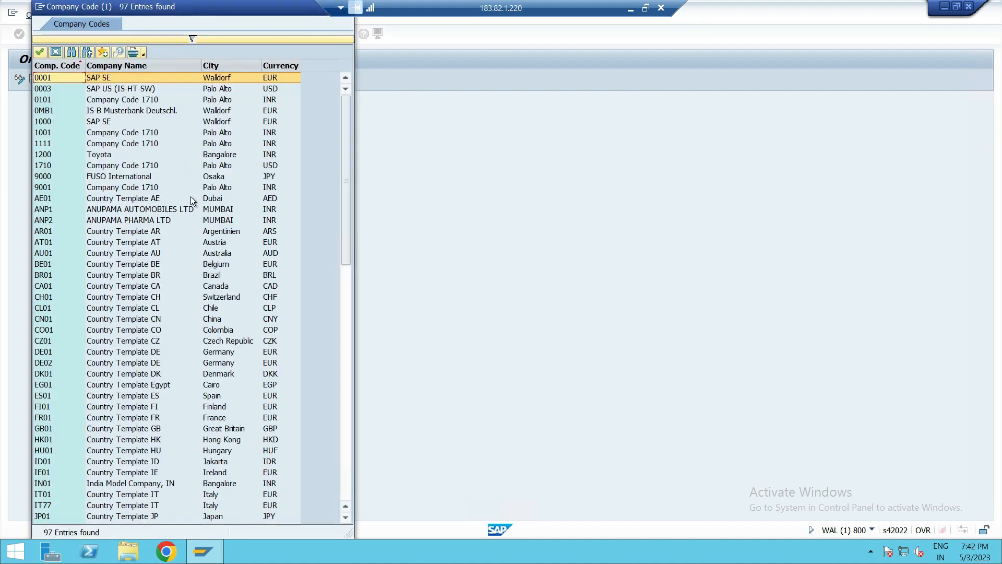
pyautogui.scroll(-6, 190, 197)
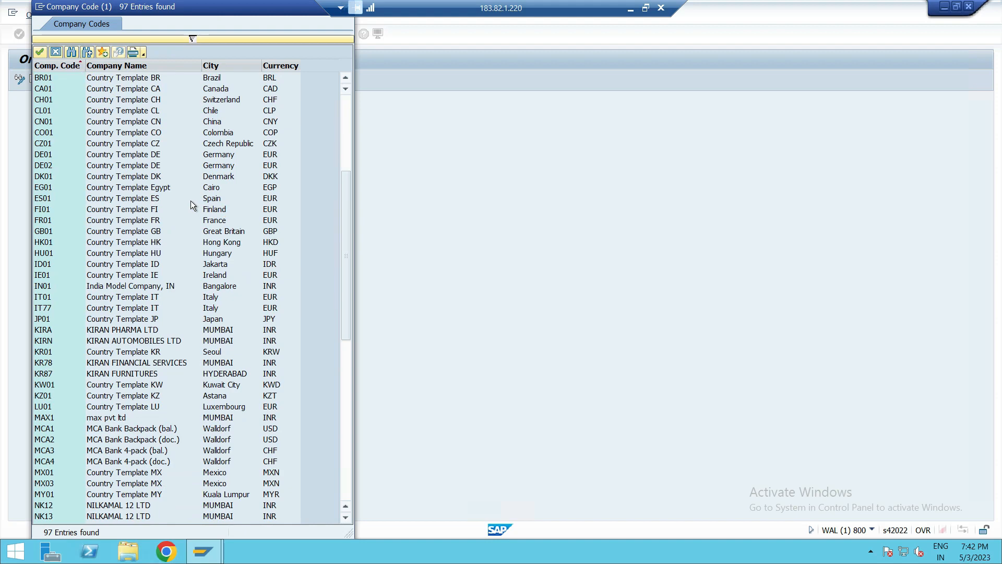
pyautogui.scroll(6, 190, 201)
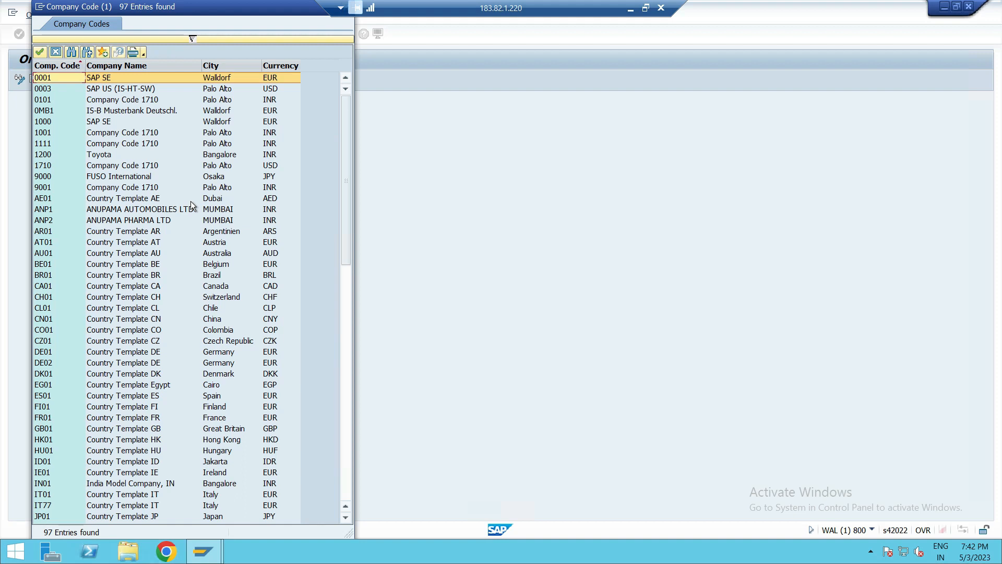
pyautogui.scroll(-1, 136, 265)
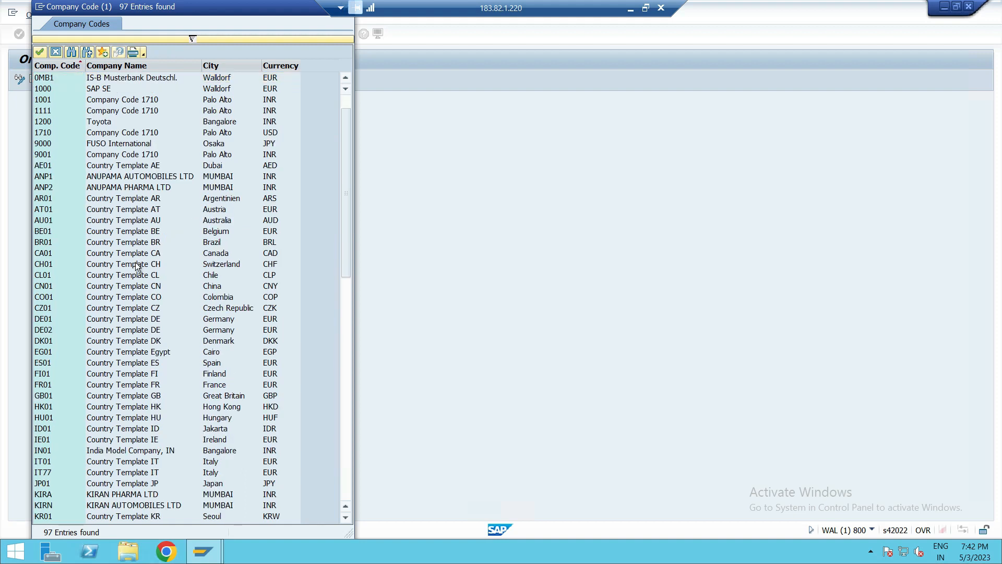
pyautogui.click(101, 395)
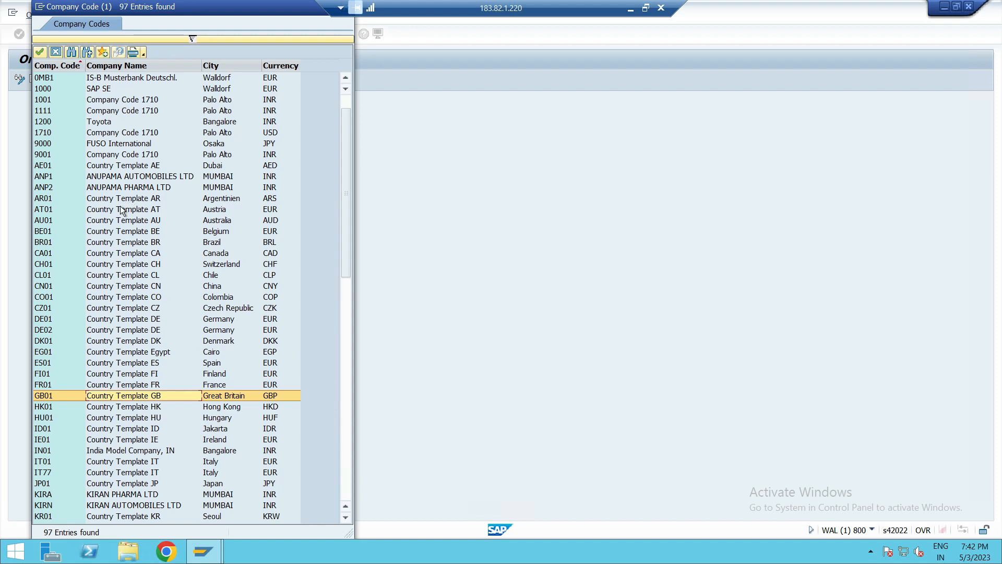
pyautogui.click(39, 52)
# - Enter PUS1 as the target company code and confirm the copy
pyautogui.click(160, 192)
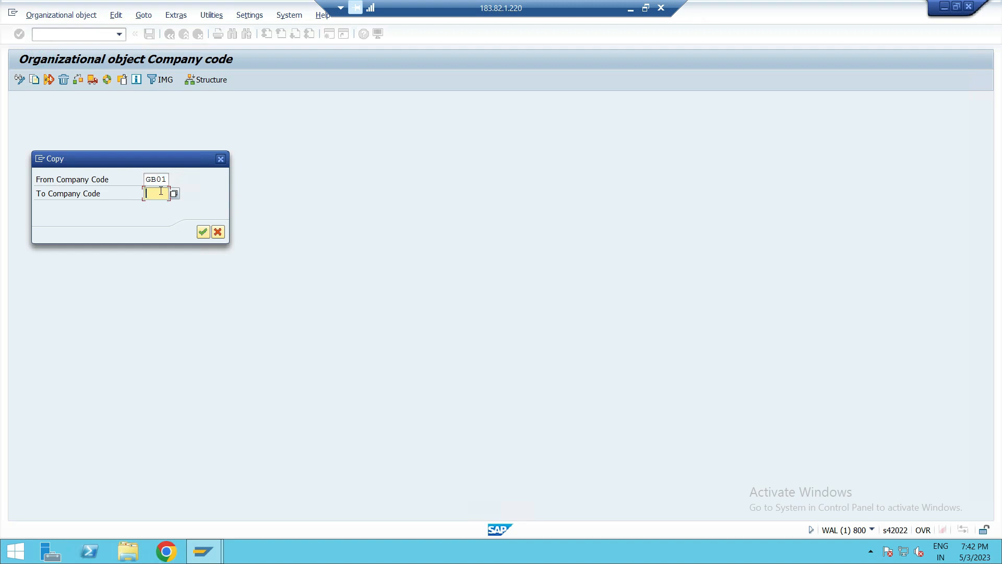
pyautogui.write('PUS1')
pyautogui.click(205, 235)
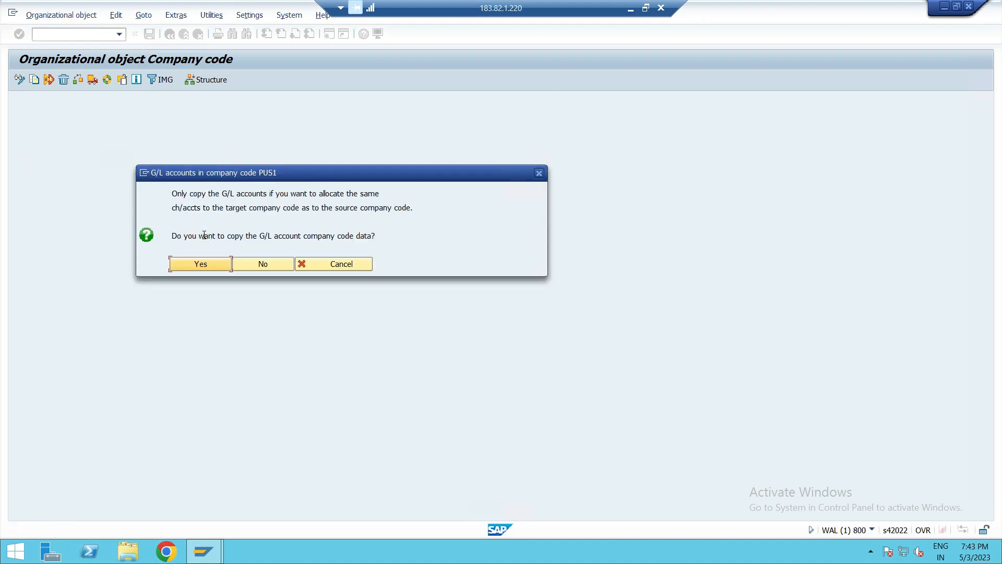
# - Agree to copy the G/L account data and controlling area assignment, keep the local currency GBP, and acknowledge the information
pyautogui.click(207, 266)
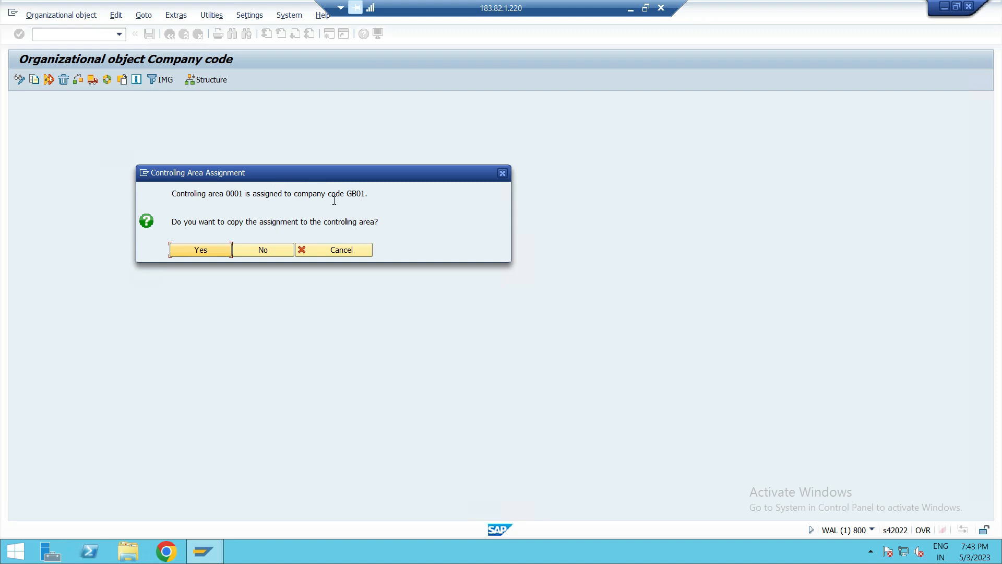
pyautogui.click(207, 253)
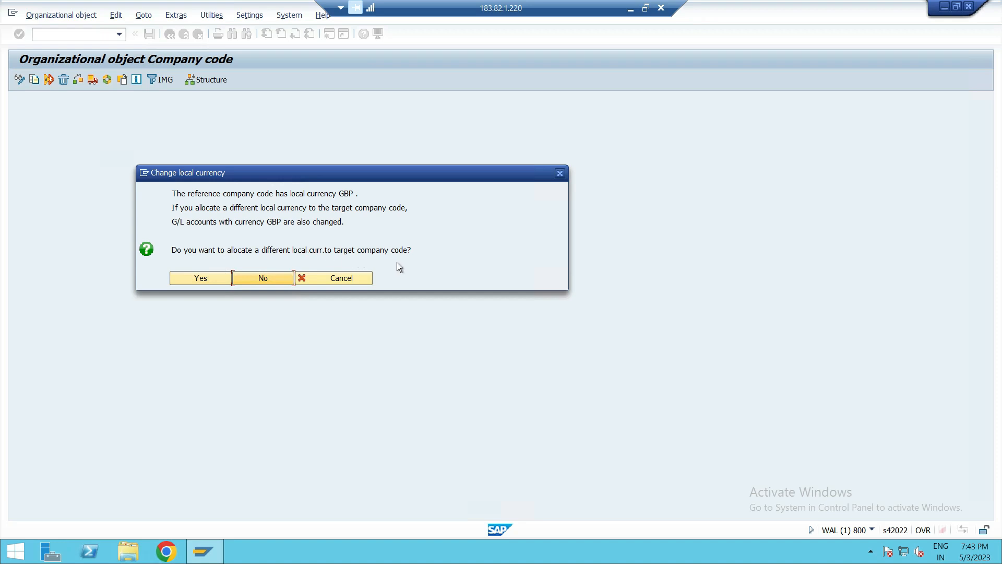
pyautogui.click(277, 278)
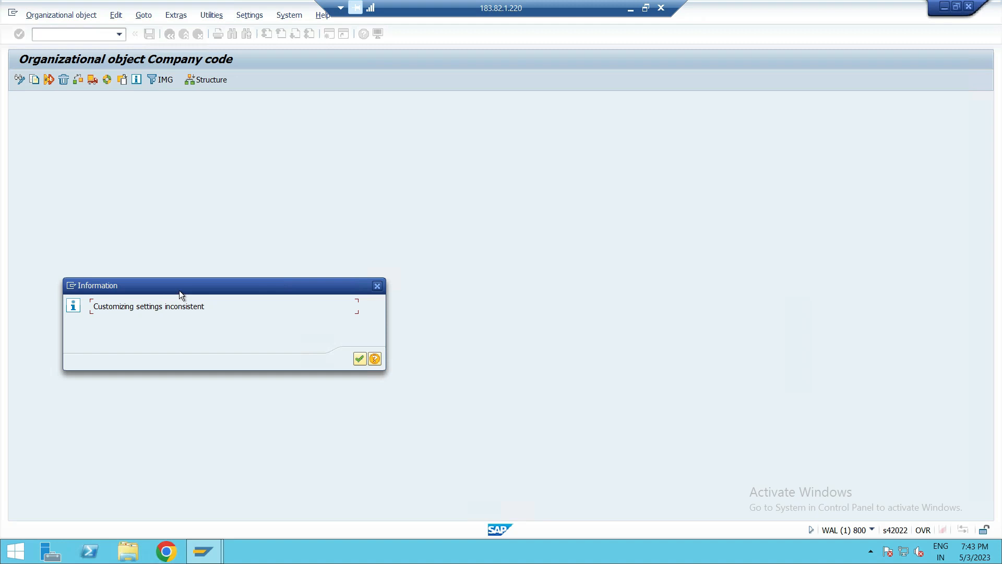
pyautogui.moveTo(180, 288); pyautogui.dragTo(204, 178)
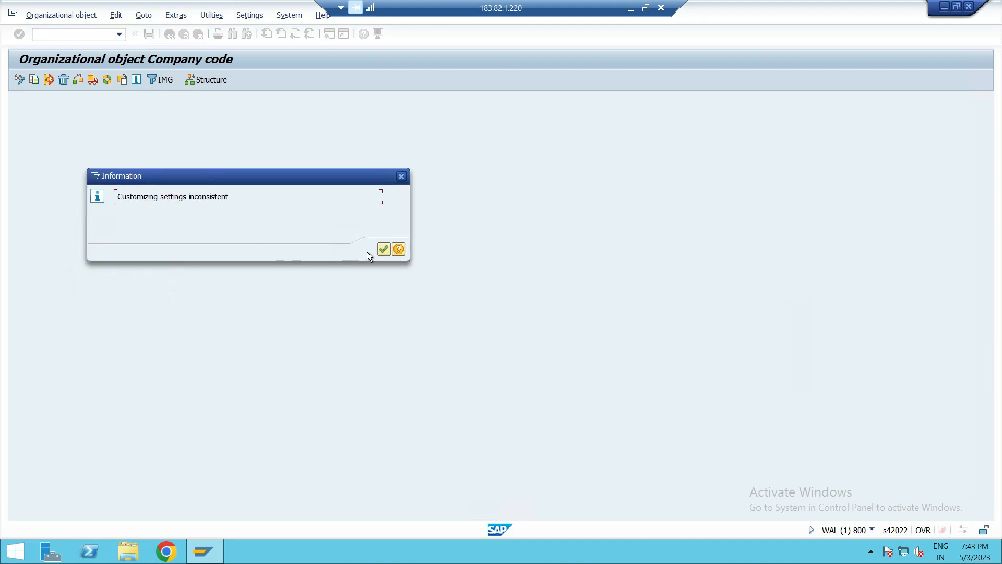
pyautogui.click(385, 249)
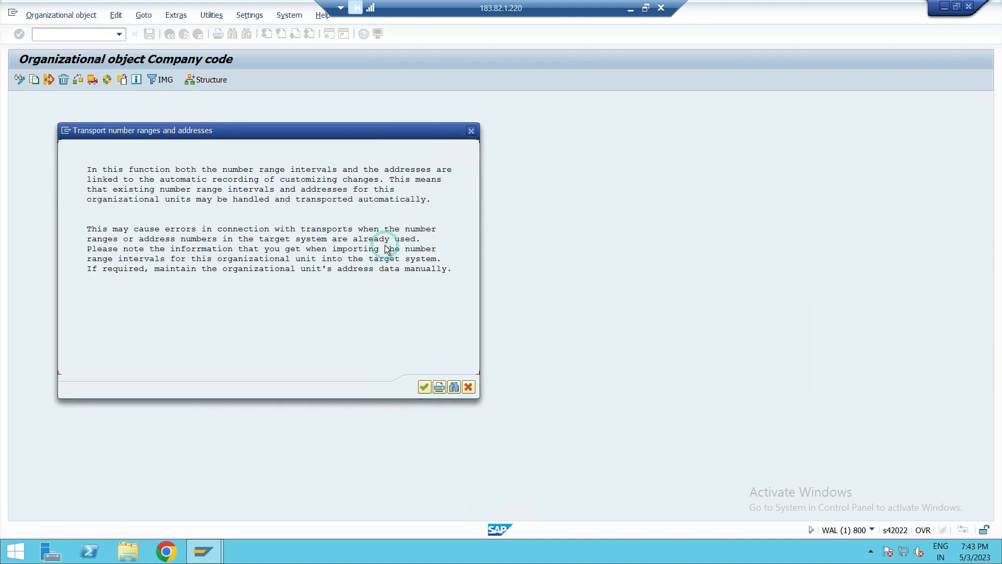
# - Continue past the transport note, decline transporting number ranges, and confirm the customizing request
pyautogui.click(424, 387)
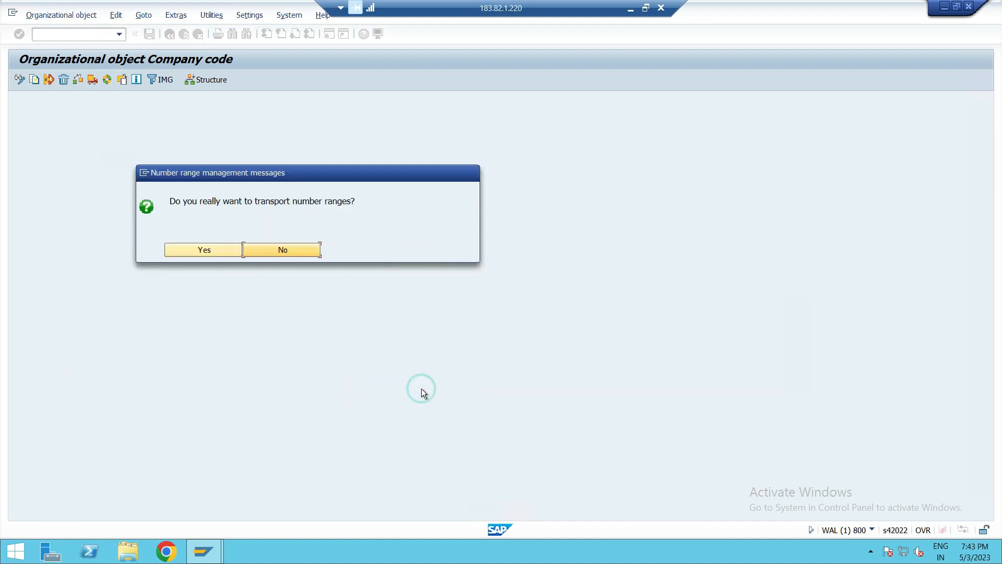
pyautogui.click(299, 252)
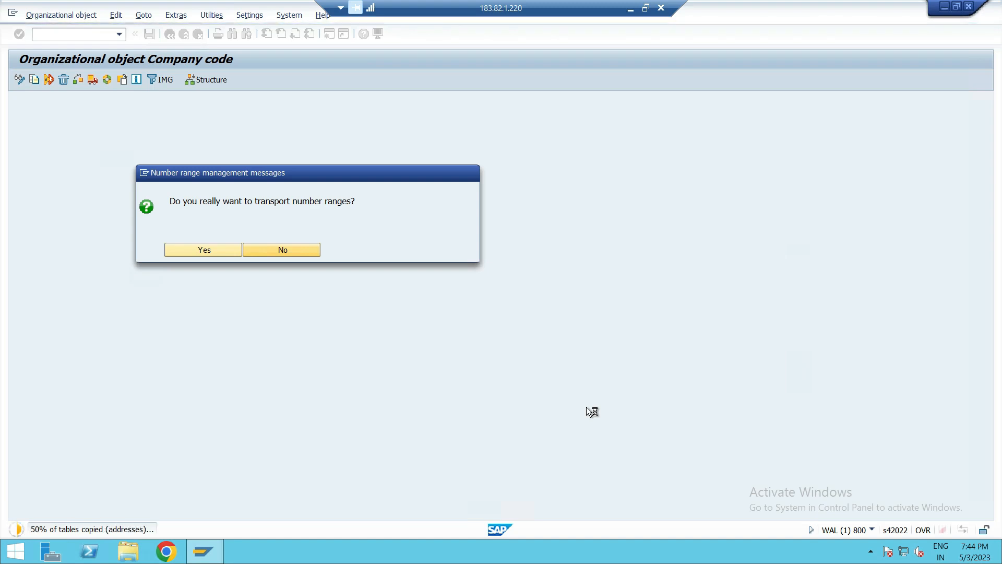
pyautogui.press('Return')
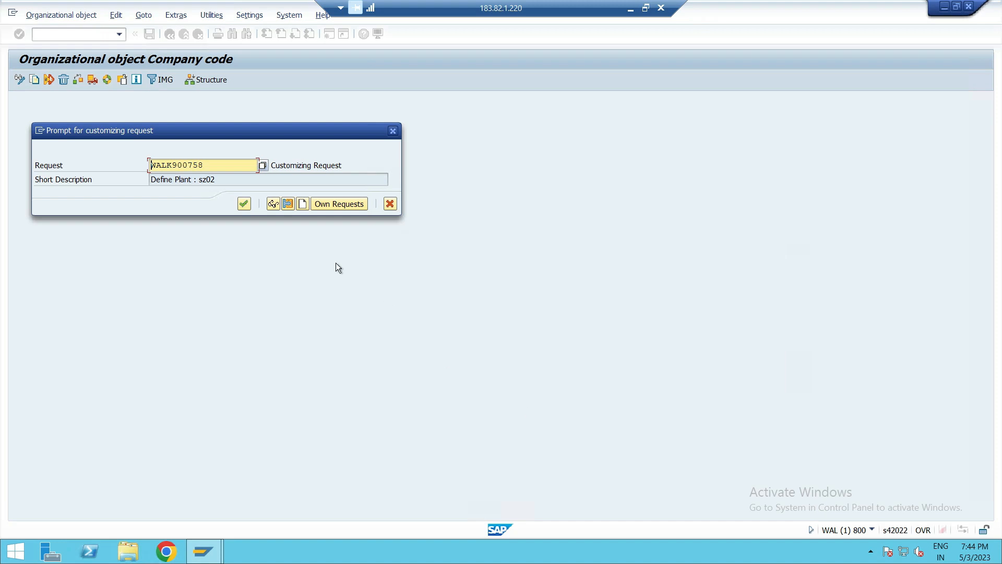
pyautogui.click(243, 204)
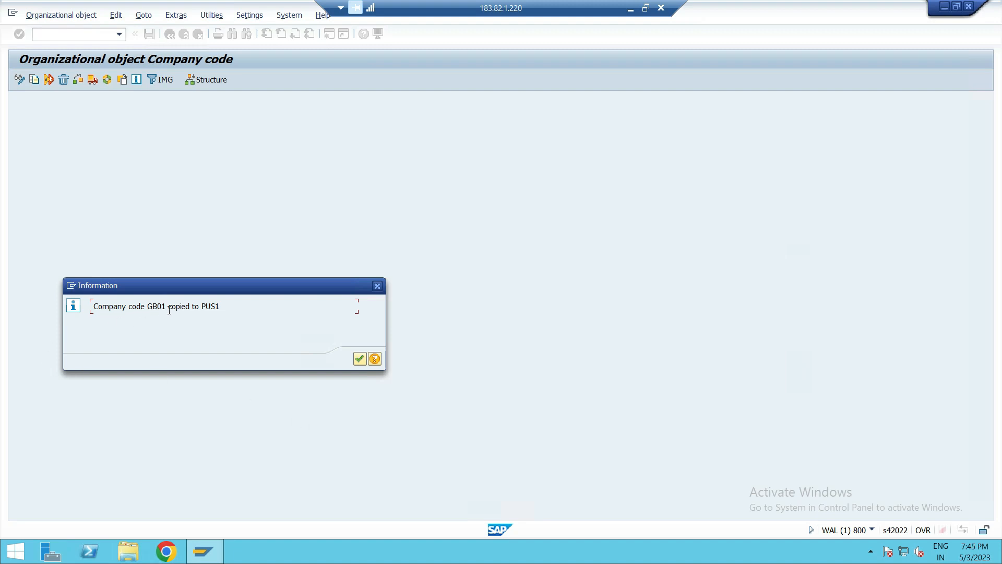
# - Acknowledge the copy message and review the completed activities log for the company code copy
pyautogui.click(362, 359)
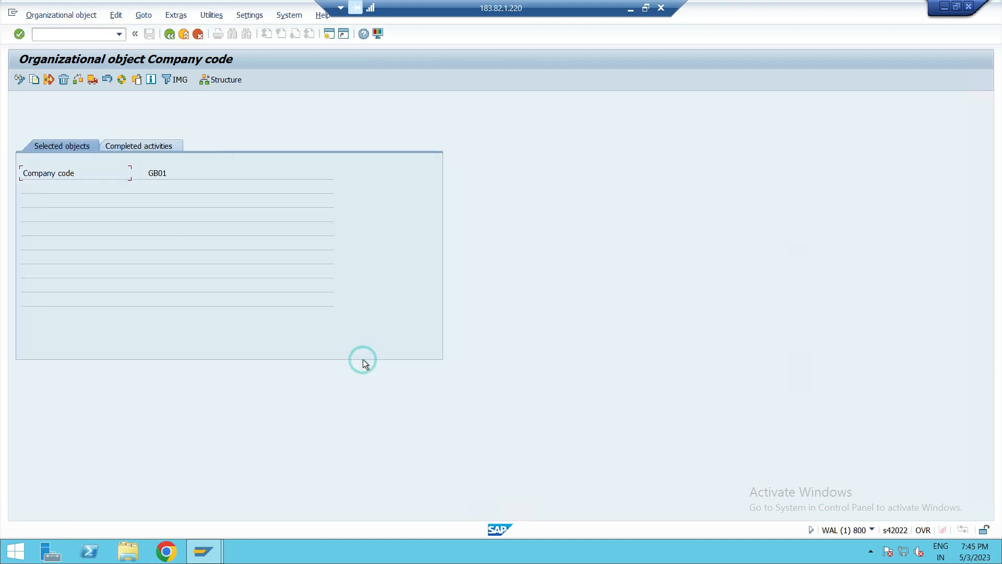
pyautogui.click(129, 144)
pyautogui.click(86, 219)
pyautogui.click(207, 218)
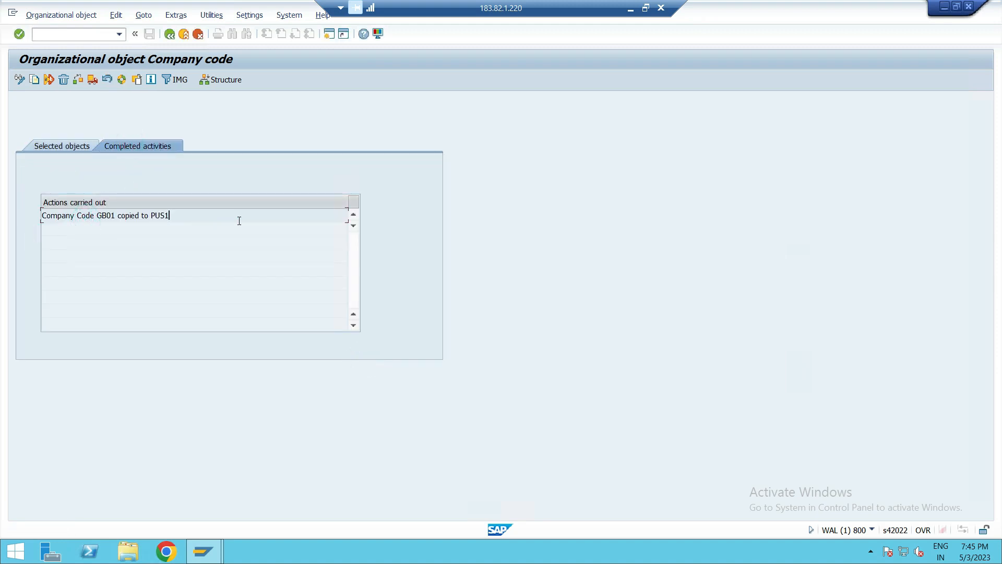
pyautogui.click(77, 145)
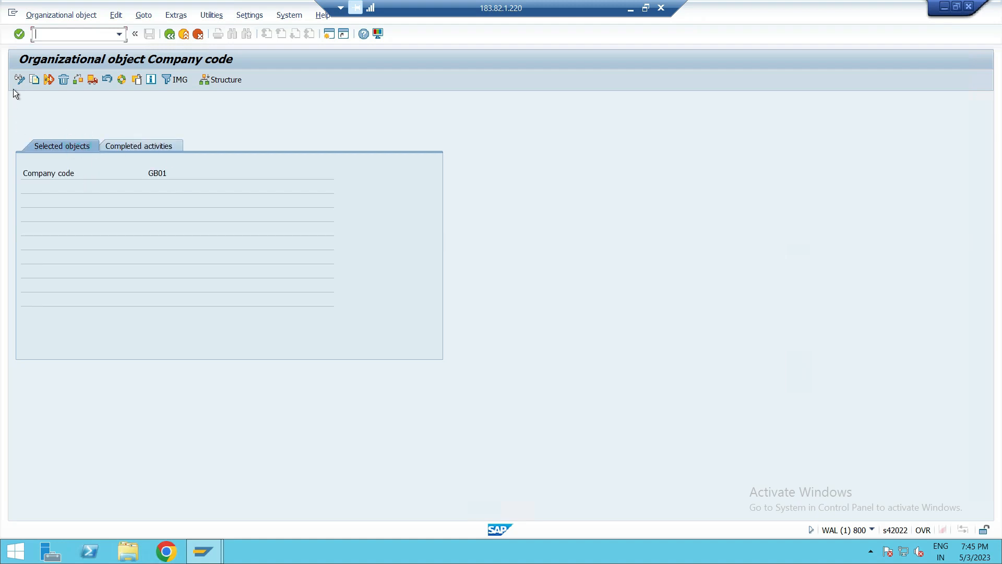
# - Start another company code copy from GB01 to the new company code PUS2 and confirm
pyautogui.click(35, 79)
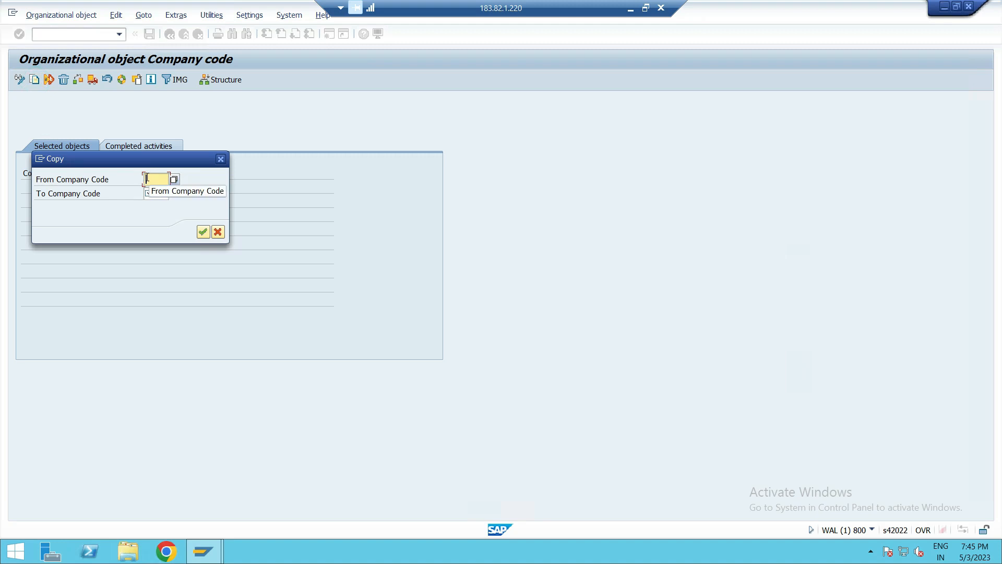
pyautogui.write('GB')
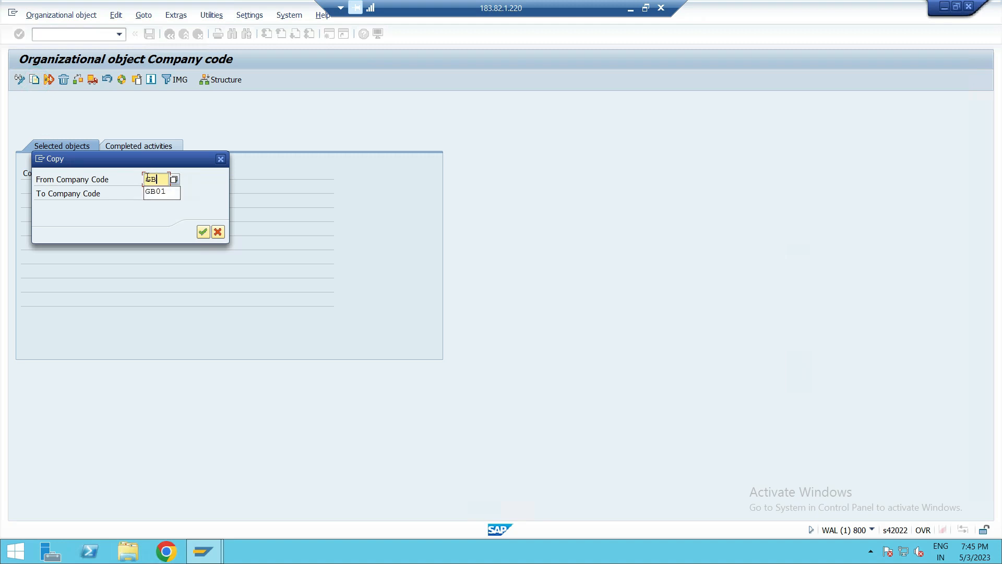
pyautogui.write('01')
pyautogui.click(161, 197)
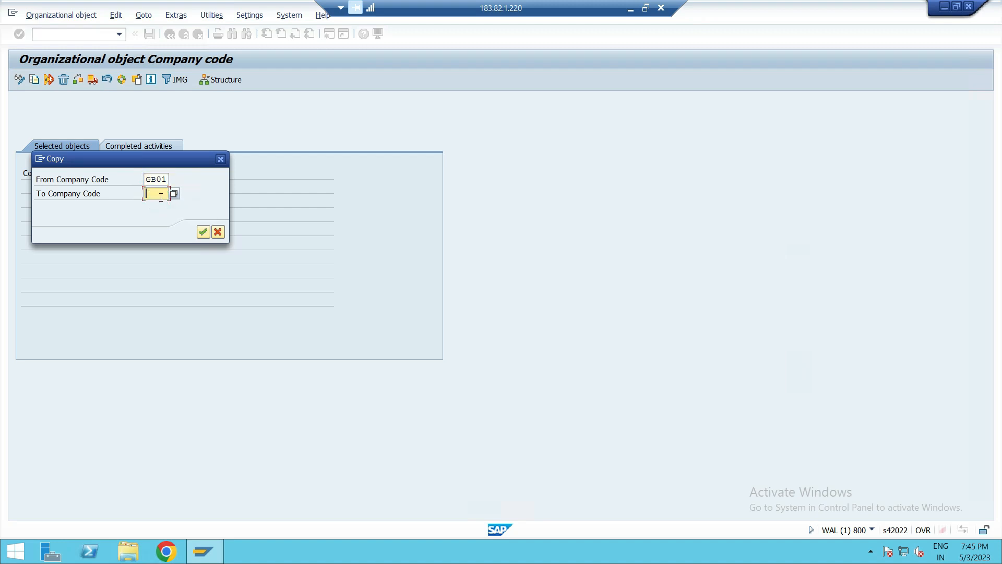
pyautogui.write('PUS2')
pyautogui.click(198, 235)
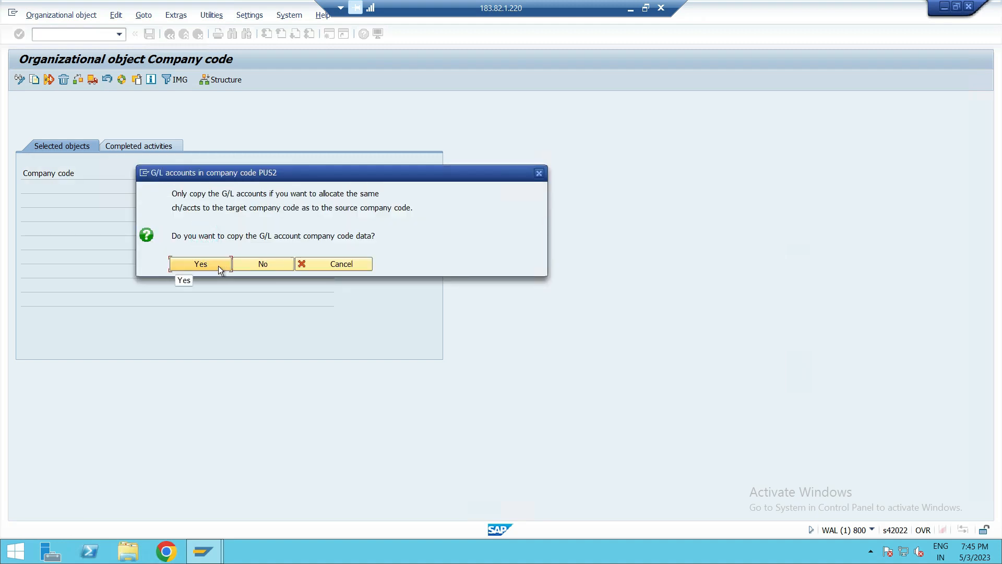
# - Agree to copy the G/L account data and the controlling area assignment, then acknowledge the information
pyautogui.click(218, 267)
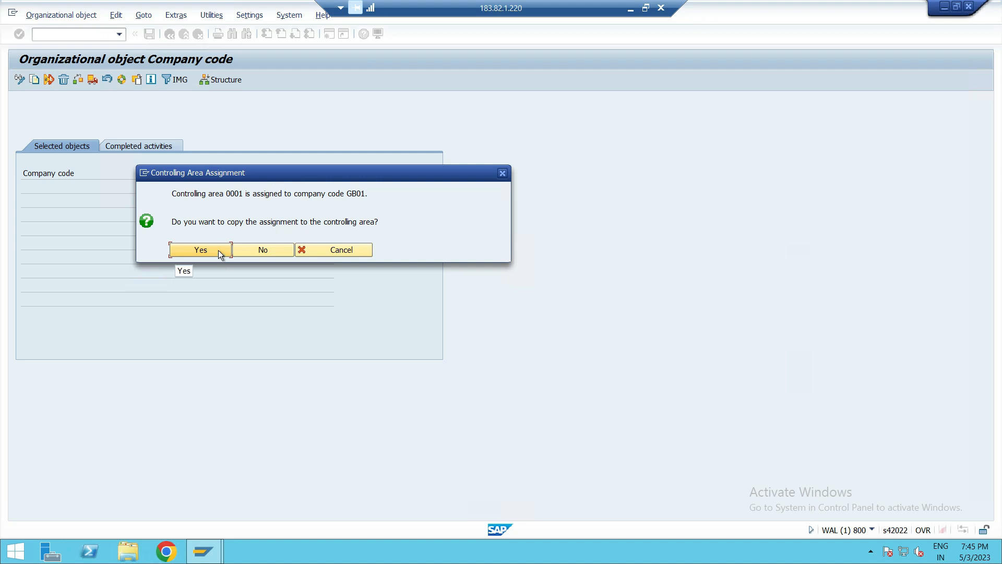
pyautogui.click(218, 250)
pyautogui.click(259, 278)
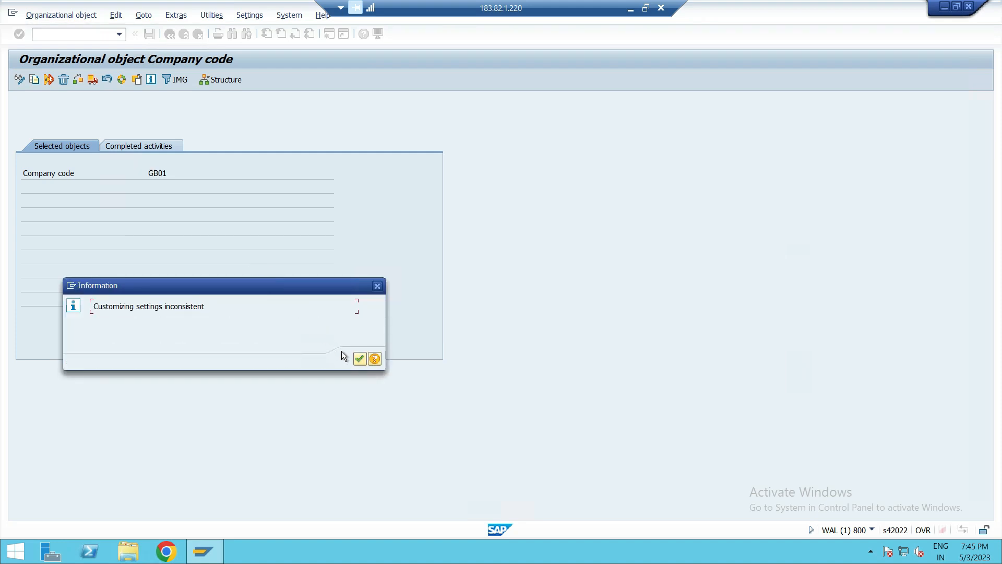
pyautogui.click(359, 359)
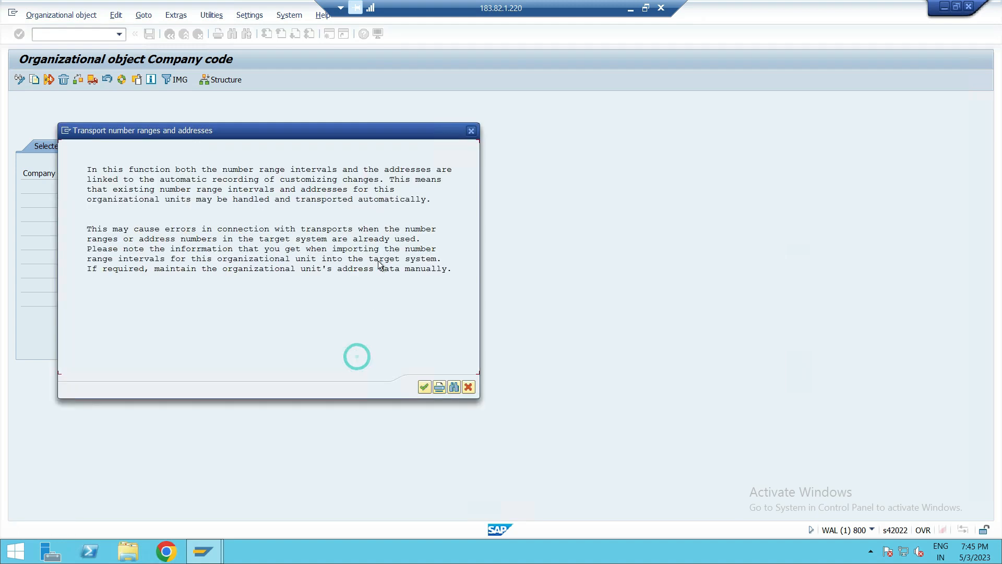
# - Continue past the transport note, decline transporting number ranges, and confirm the customizing request
pyautogui.click(423, 391)
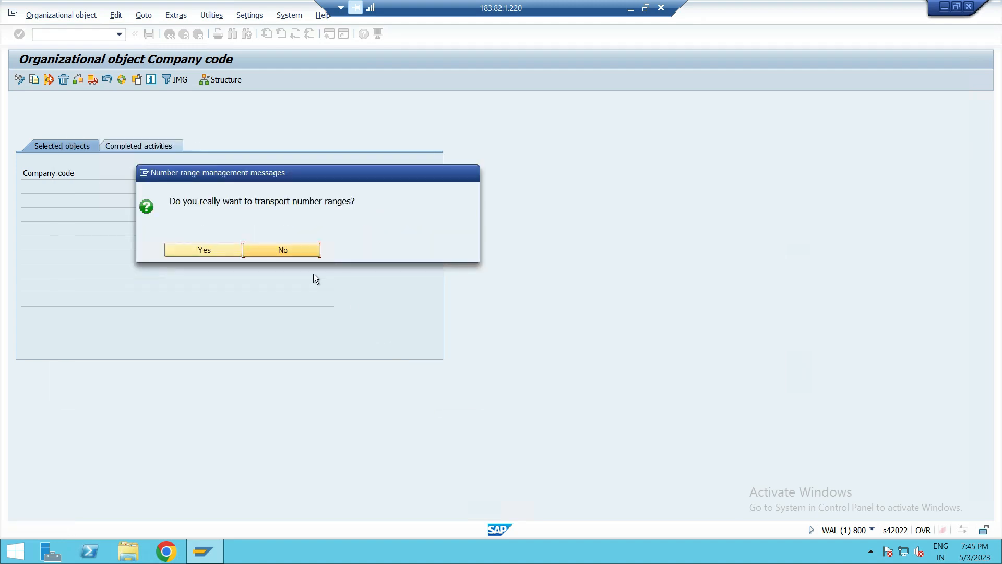
pyautogui.click(260, 251)
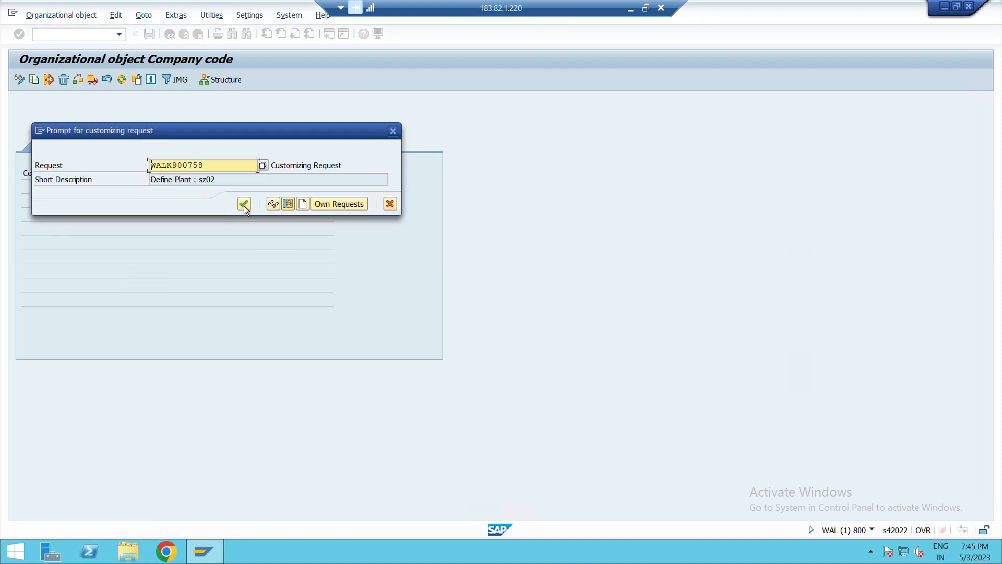
pyautogui.click(244, 205)
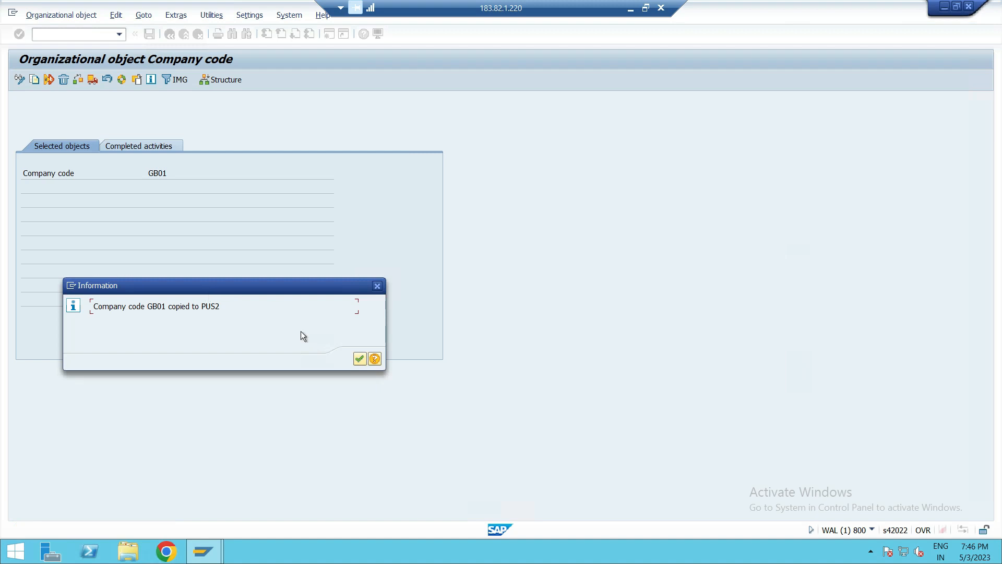
# - Acknowledge the copy message, review the completed activities, and return to the IMG
pyautogui.click(360, 360)
pyautogui.click(138, 145)
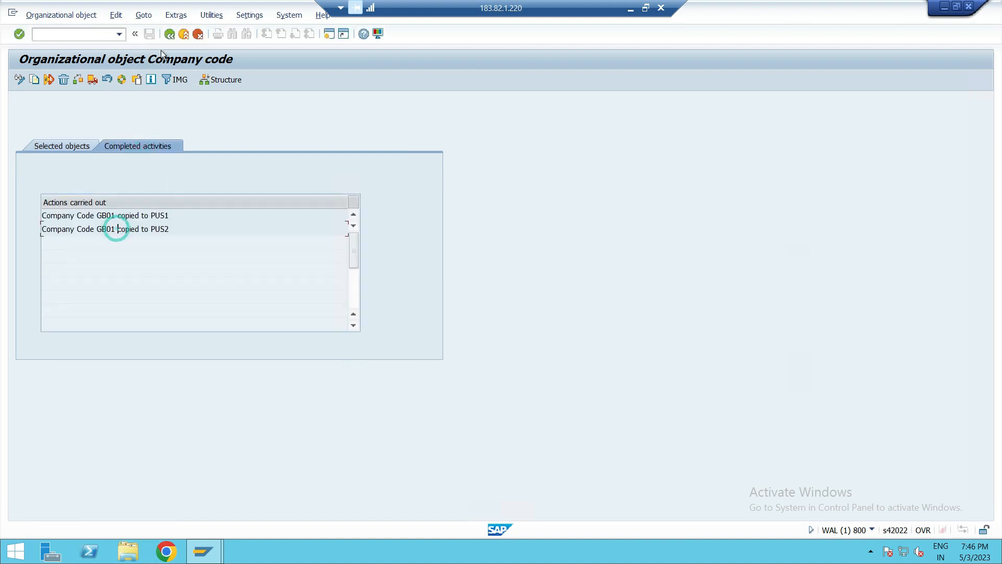
pyautogui.click(167, 37)
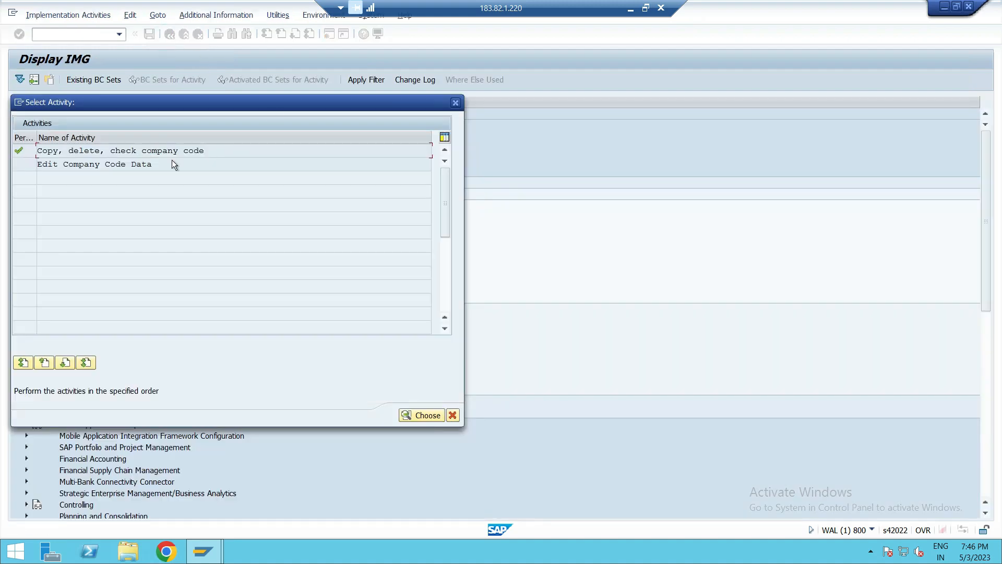
# - Open the Edit Company Code Data activity to list the company codes
pyautogui.doubleClick(116, 167)
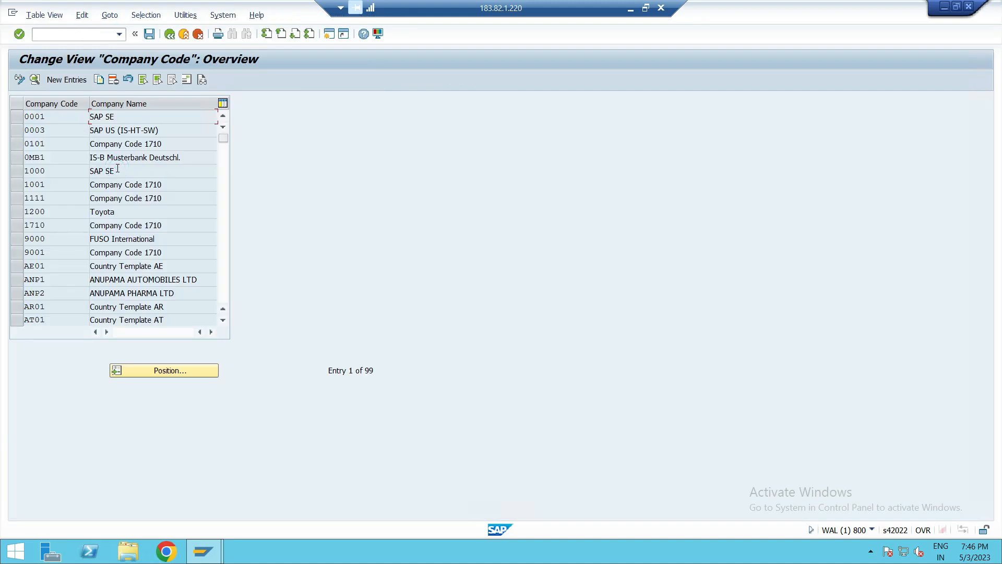
pyautogui.scroll(-2, 64, 217)
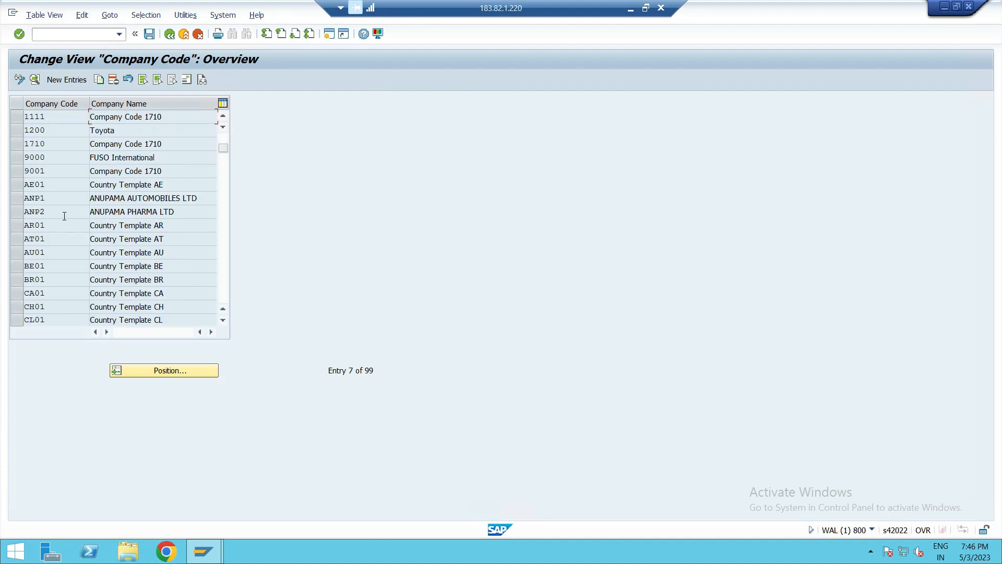
pyautogui.scroll(-6, 63, 216)
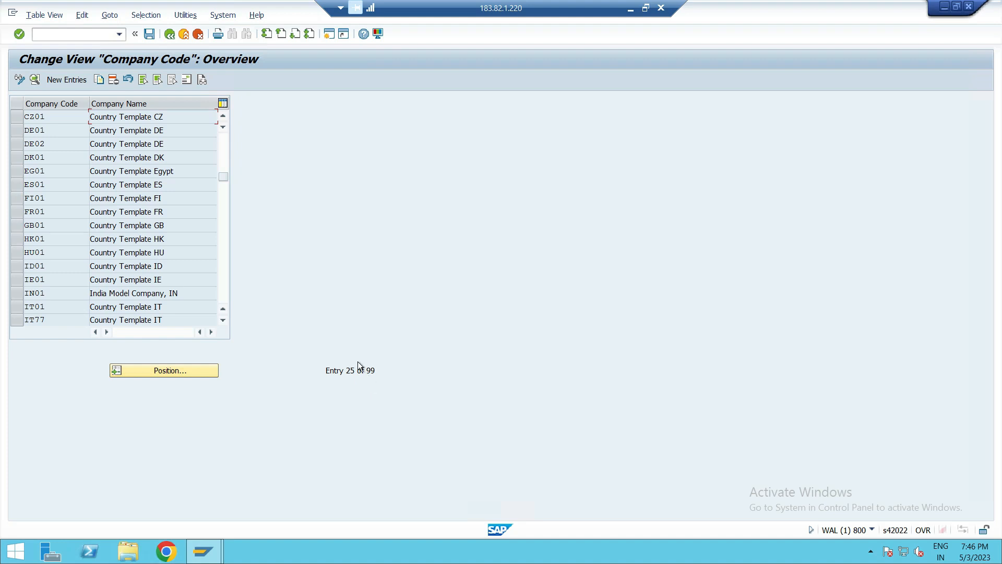
# - Position the list on company code PUS1 and open its details
pyautogui.click(177, 367)
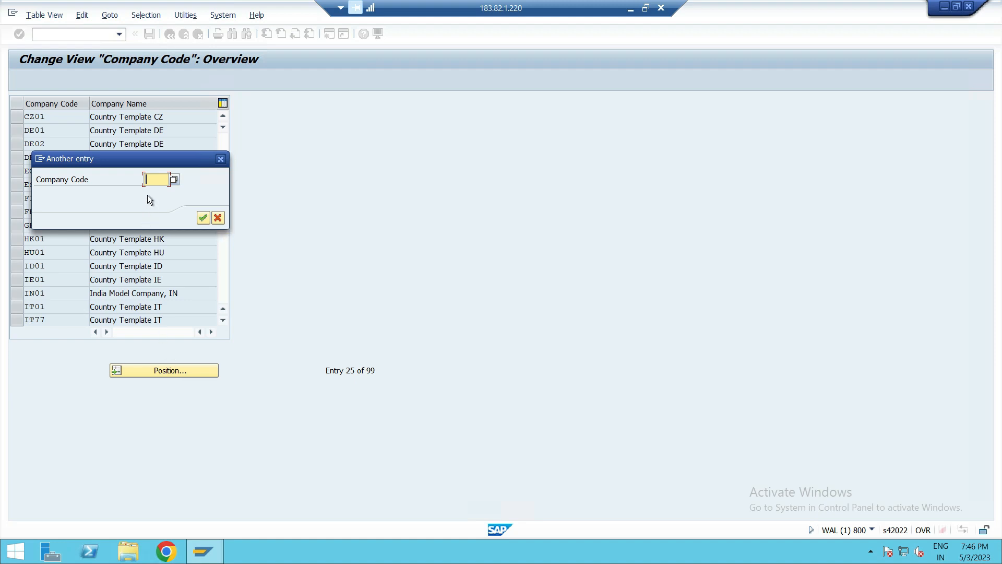
pyautogui.write('FUS1')
pyautogui.press('Return')
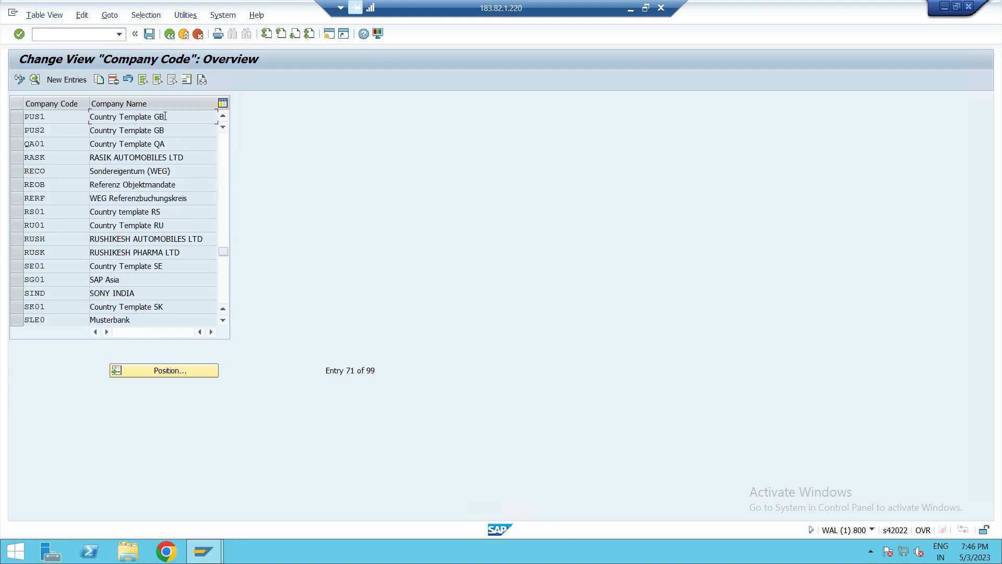
pyautogui.click(16, 118)
pyautogui.click(17, 134)
pyautogui.click(139, 122)
pyautogui.click(17, 117)
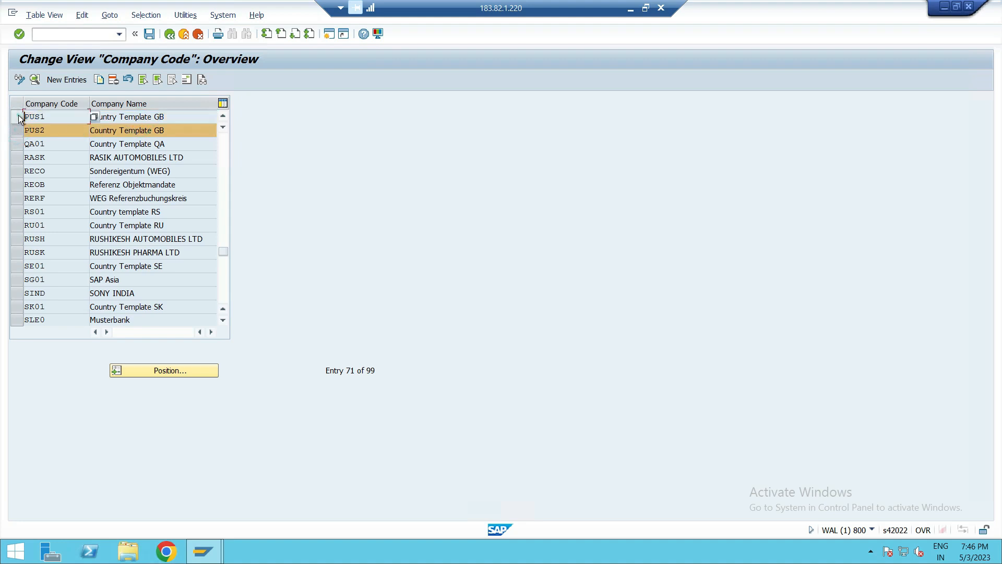
pyautogui.click(19, 128)
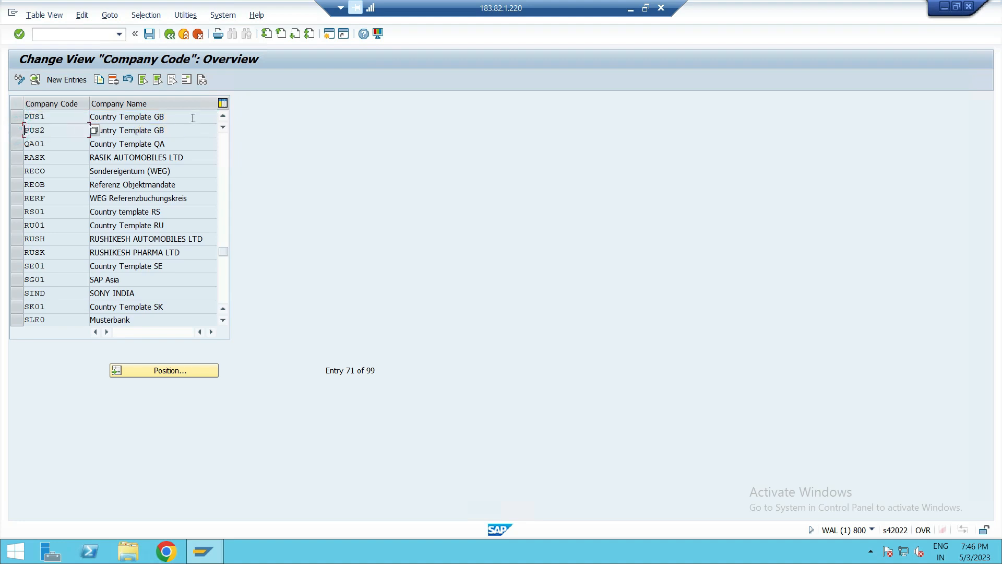
pyautogui.click(62, 114)
pyautogui.click(62, 111)
pyautogui.doubleClick(54, 114)
# - Change PUS1's company name to PUSHPAK ENTERPRISES - 1 and save
pyautogui.moveTo(189, 117); pyautogui.dragTo(29, 118)
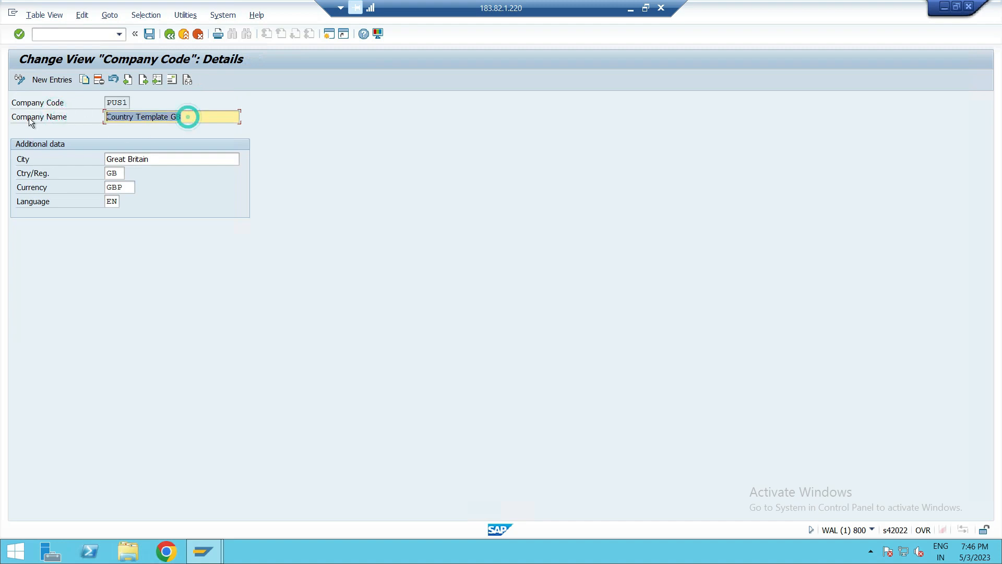
pyautogui.press('Delete')
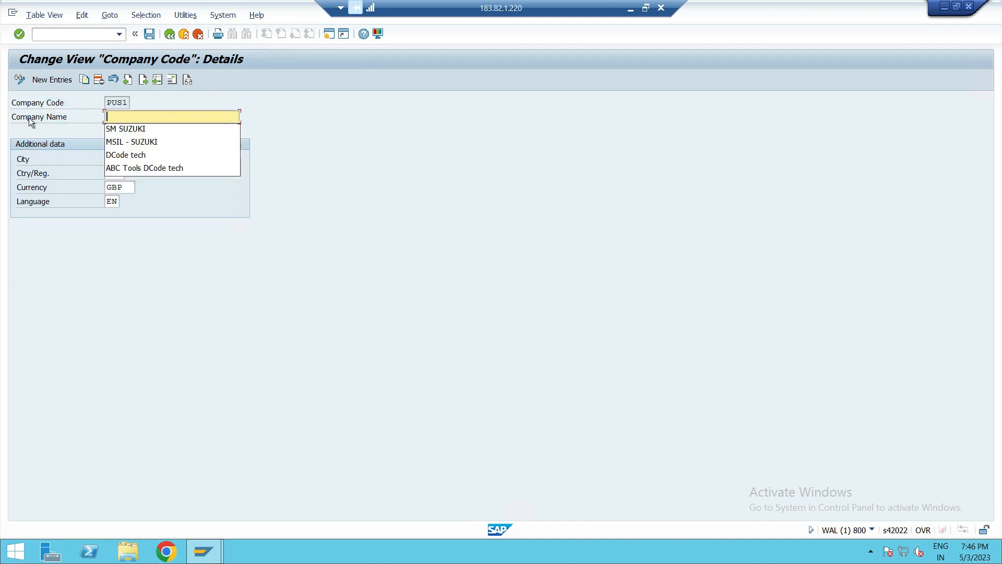
pyautogui.write('pUSHPAK')
pyautogui.press('BackSpace')
pyautogui.press('BackSpace')
pyautogui.press('BackSpace')
pyautogui.press('BackSpace')
pyautogui.press('BackSpace')
pyautogui.press('BackSpace')
pyautogui.press('BackSpace')
pyautogui.write('PUSHPAK ENTERPRISES ')
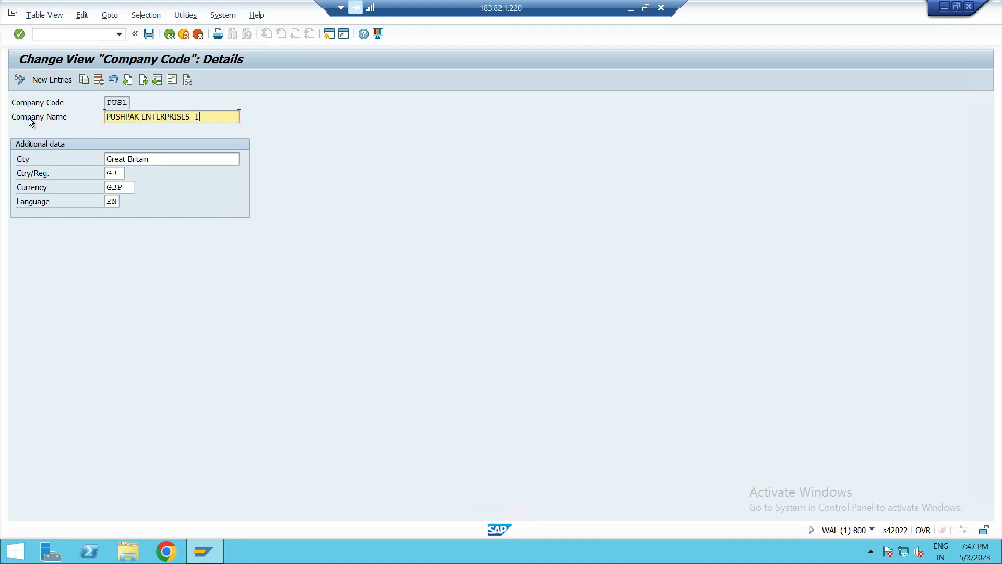
pyautogui.write('- 1')
pyautogui.click(149, 34)
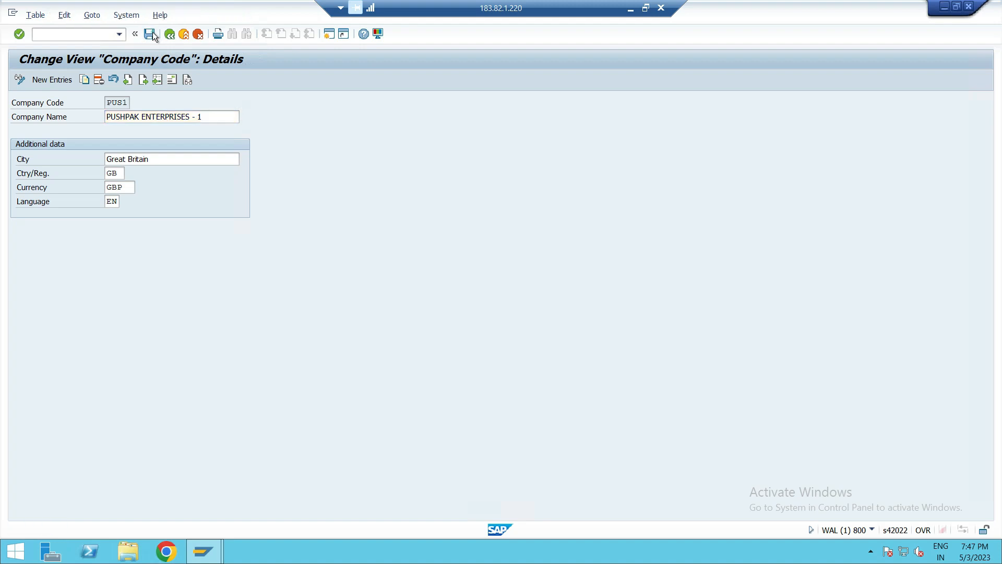
pyautogui.click(244, 202)
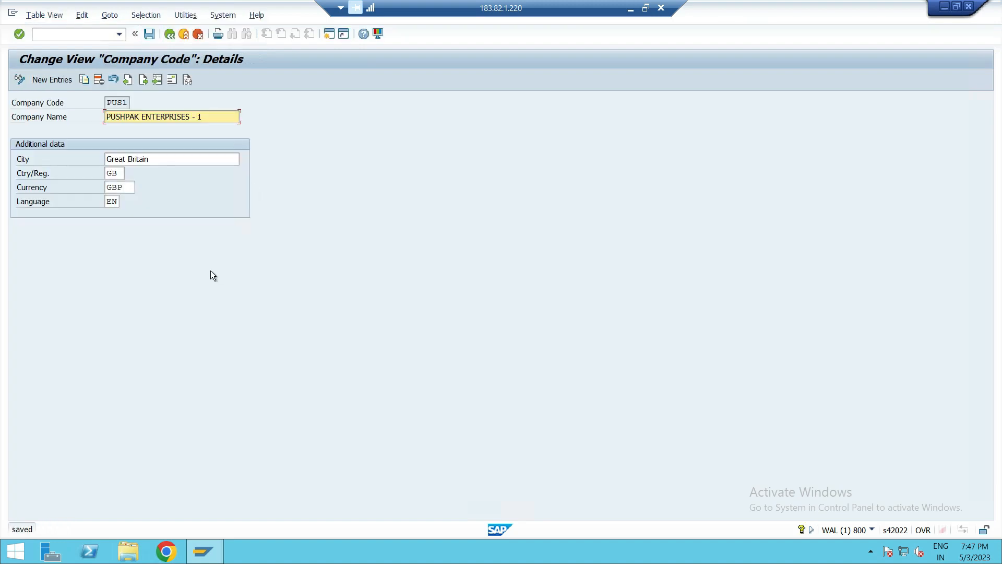
# - Open PUS1's address and set the title to Company and the name to PUSHPAK ENTERPRISES
pyautogui.click(173, 79)
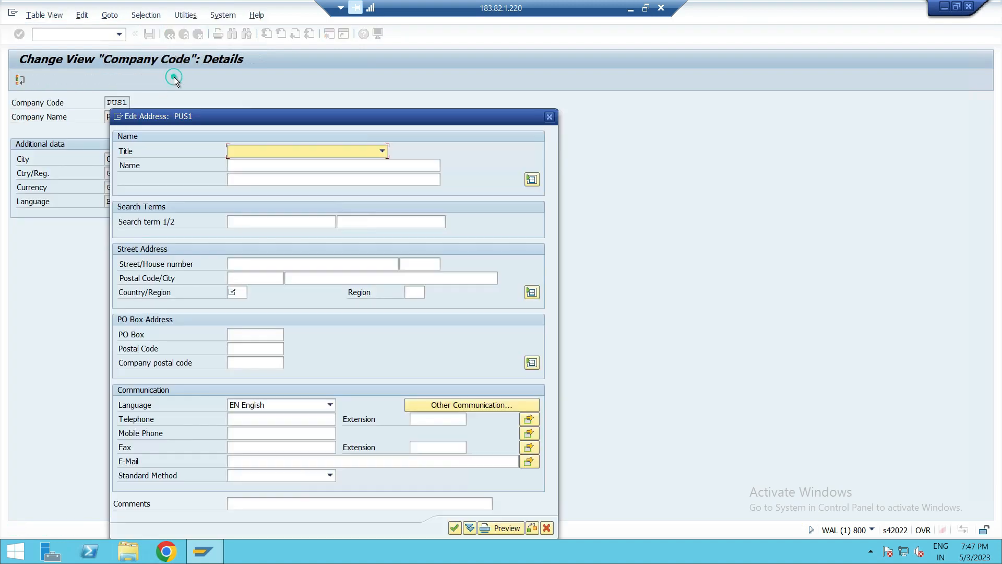
pyautogui.click(318, 151)
pyautogui.click(316, 164)
pyautogui.click(307, 167)
pyautogui.write('PUSH')
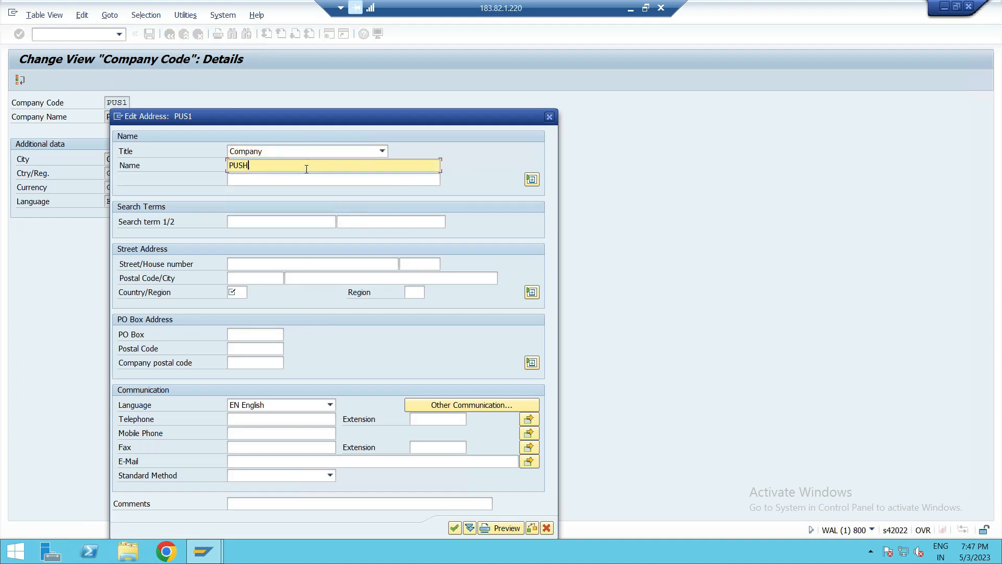
pyautogui.write('PAK ENTERPRISES')
# - Enter PU and PAK as PUS1's two search terms
pyautogui.click(269, 220)
pyautogui.write('PU')
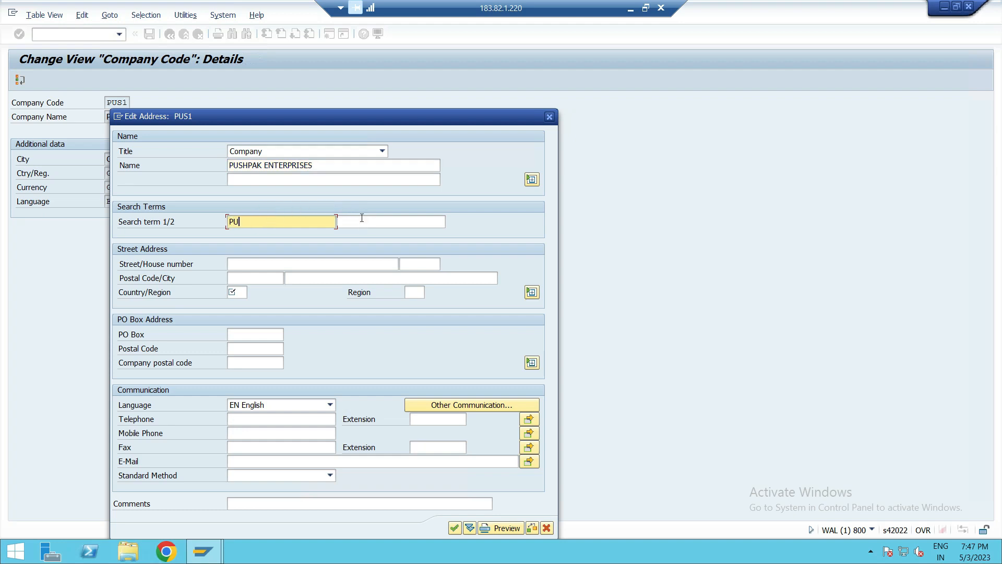
pyautogui.click(361, 219)
pyautogui.write('PAK')
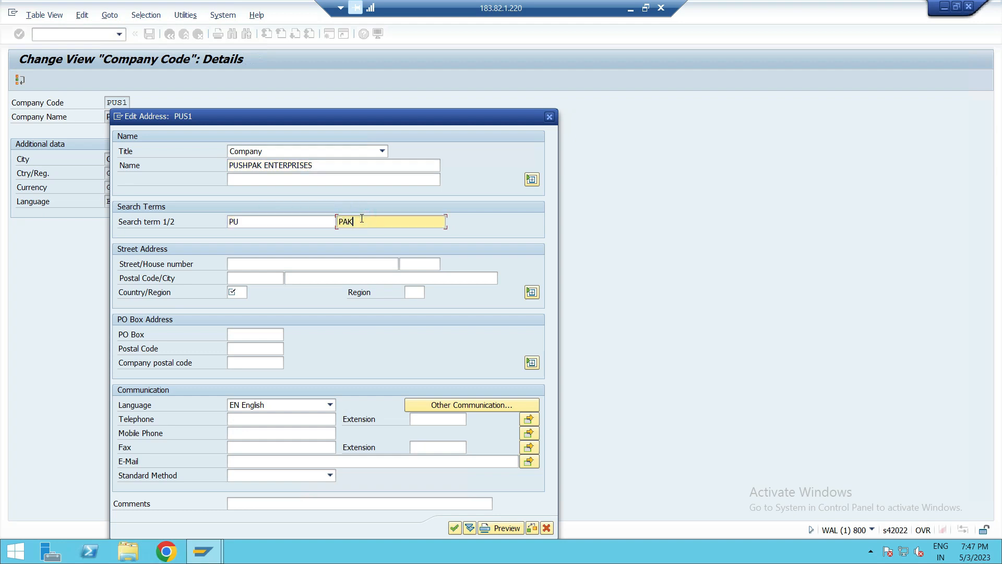
# - Set PUS1's country/region to GB, confirm the address and save the company code
pyautogui.click(261, 265)
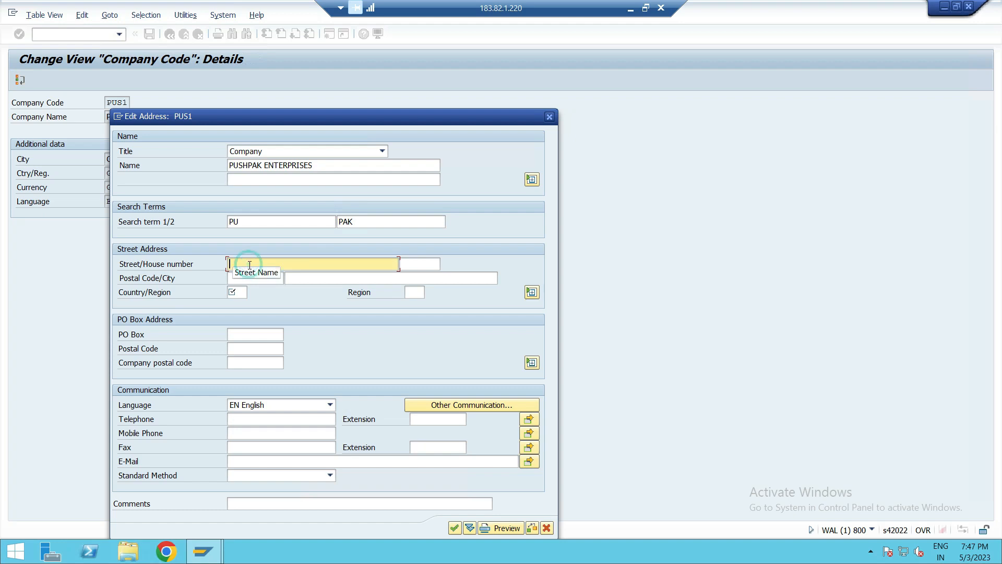
pyautogui.click(236, 292)
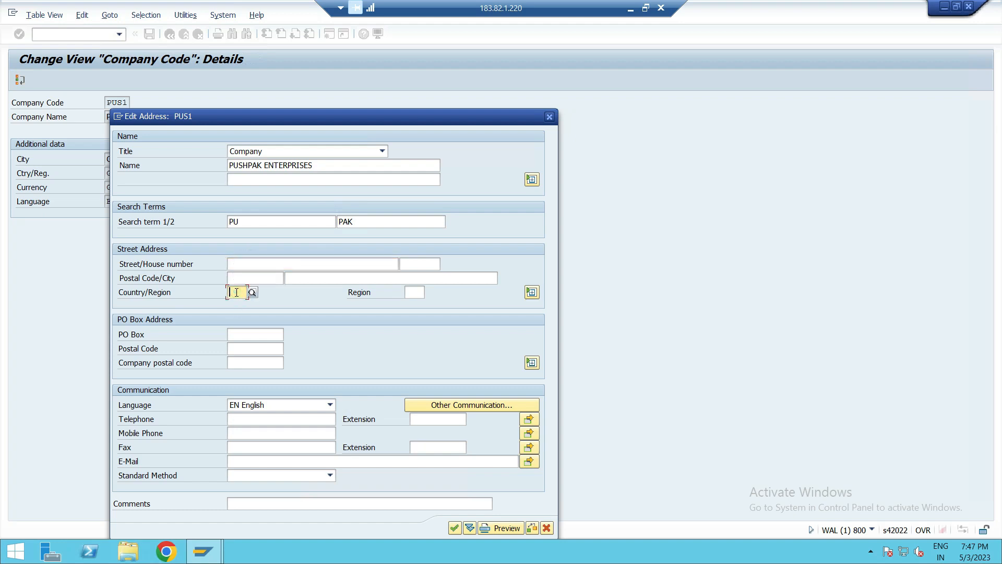
pyautogui.write('I')
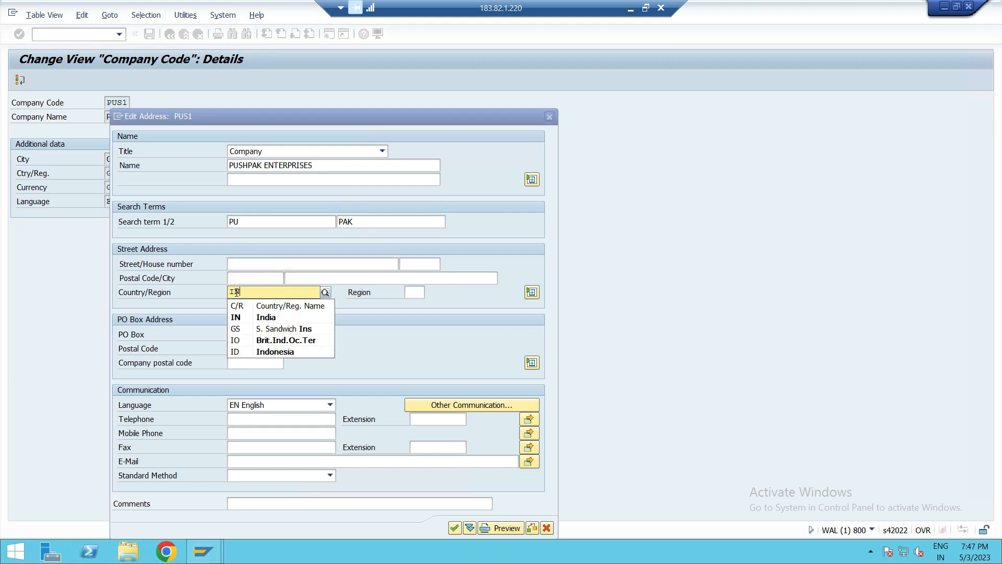
pyautogui.press('BackSpace')
pyautogui.write('GB')
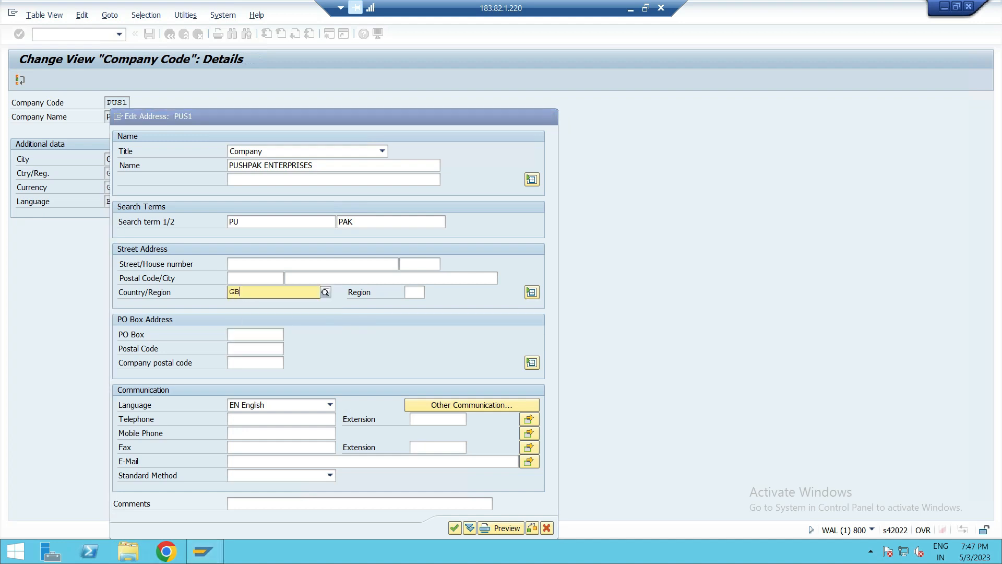
pyautogui.click(245, 315)
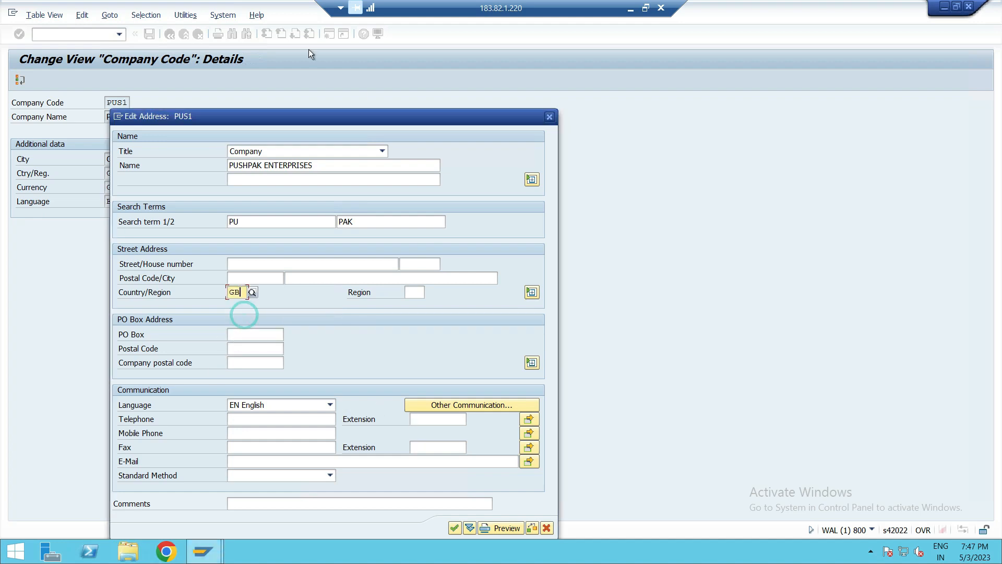
pyautogui.click(454, 528)
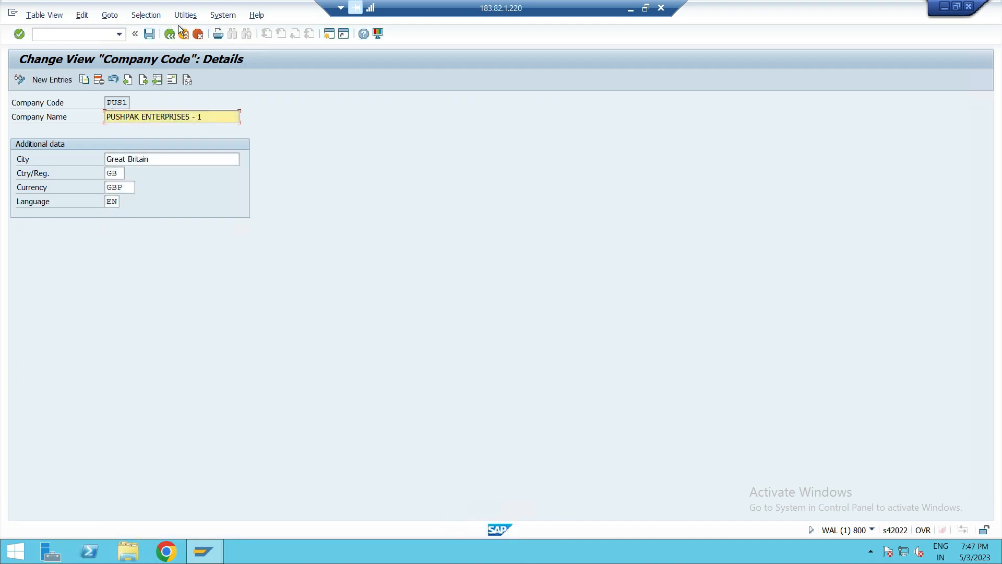
pyautogui.click(150, 35)
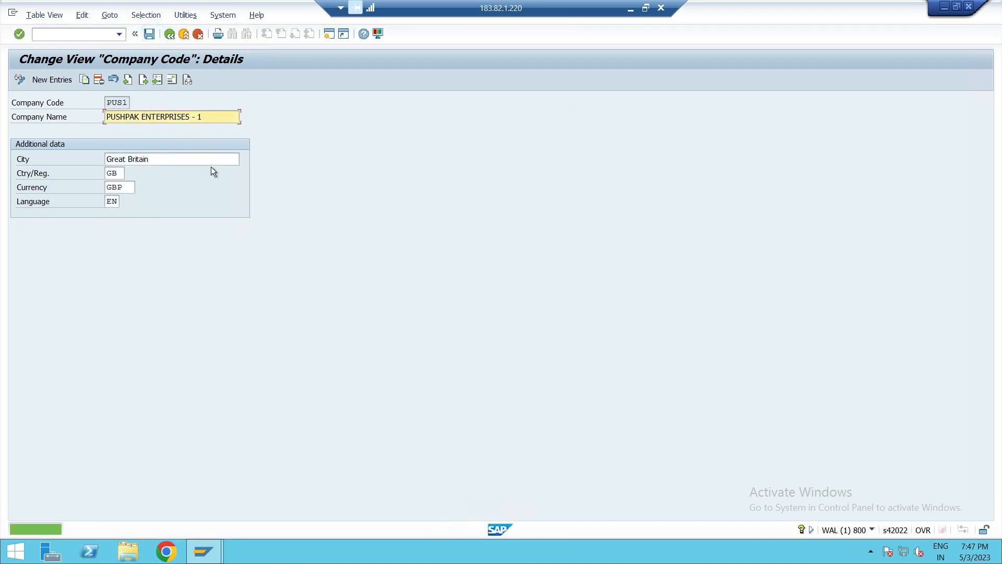
# - Open company code PUS2's details, rename it to BHAT AND BHAT CORPORATION and save
pyautogui.click(174, 34)
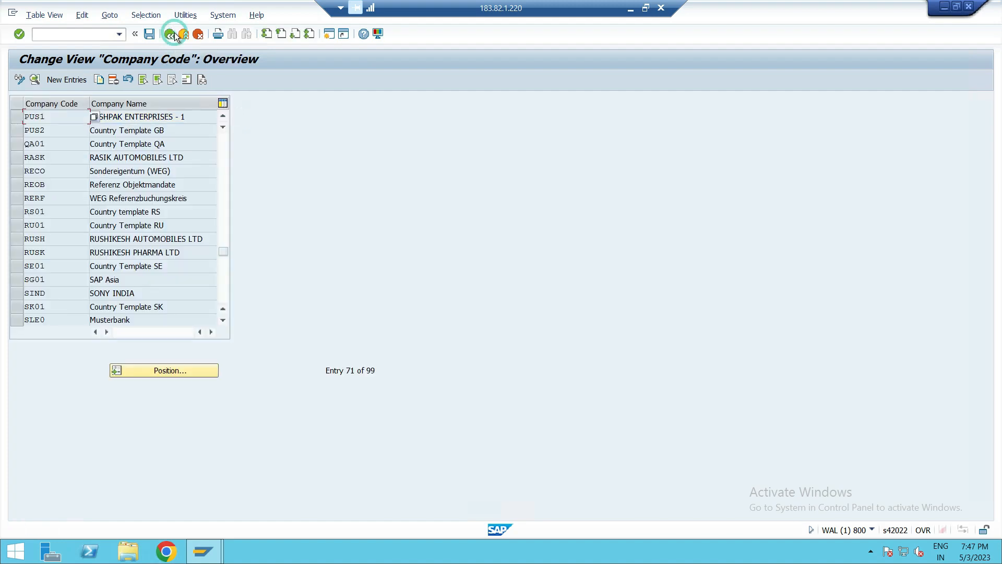
pyautogui.doubleClick(55, 131)
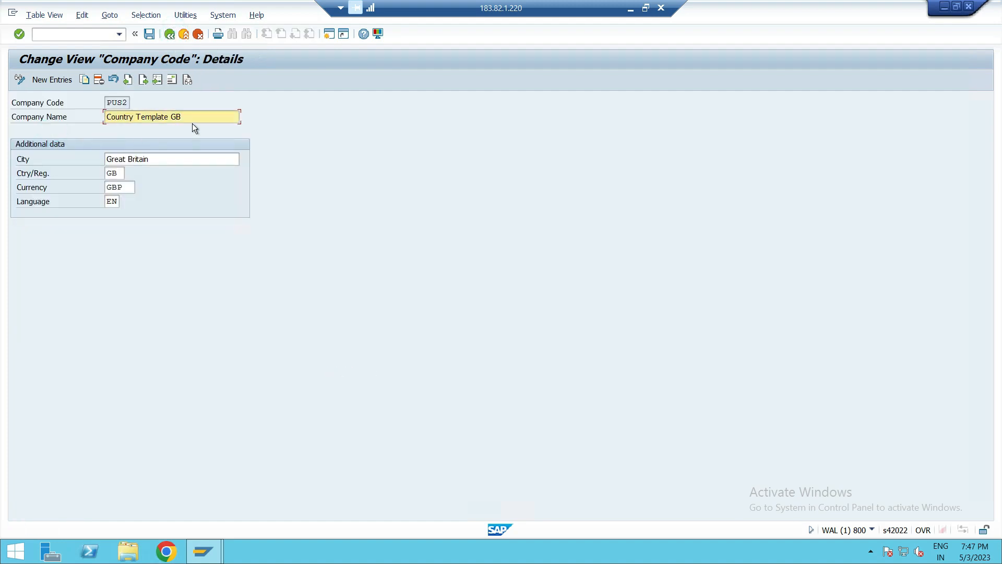
pyautogui.moveTo(193, 121); pyautogui.dragTo(94, 130)
pyautogui.press('BackSpace')
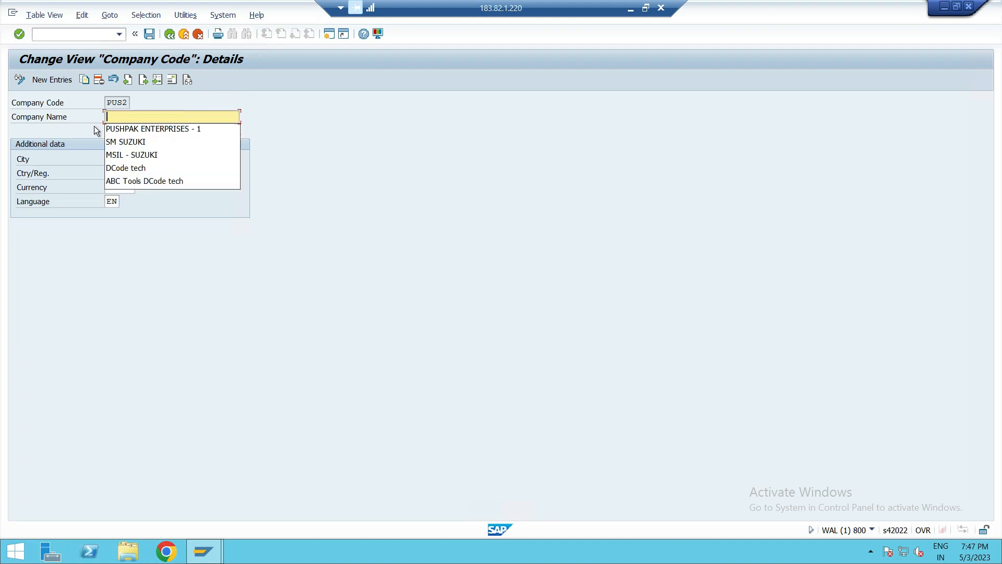
pyautogui.write('BHAT')
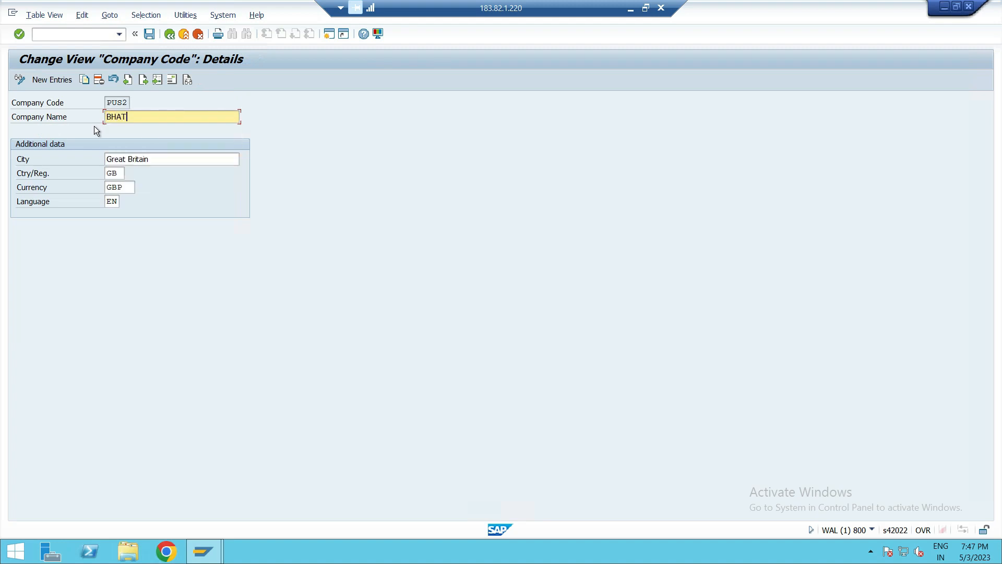
pyautogui.write(' ABD')
pyautogui.press('BackSpace')
pyautogui.write('ND BHAT CORPORATION')
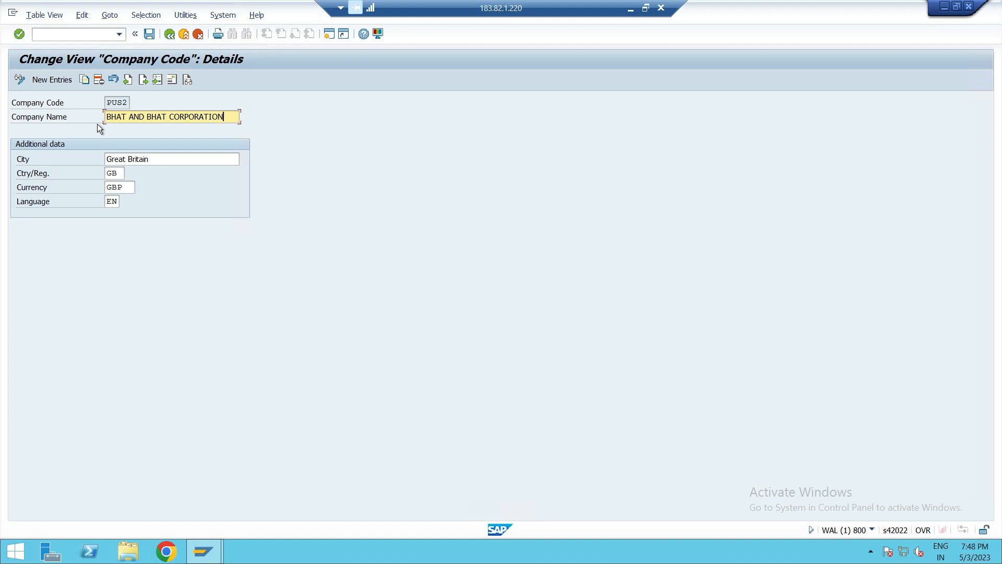
pyautogui.click(144, 34)
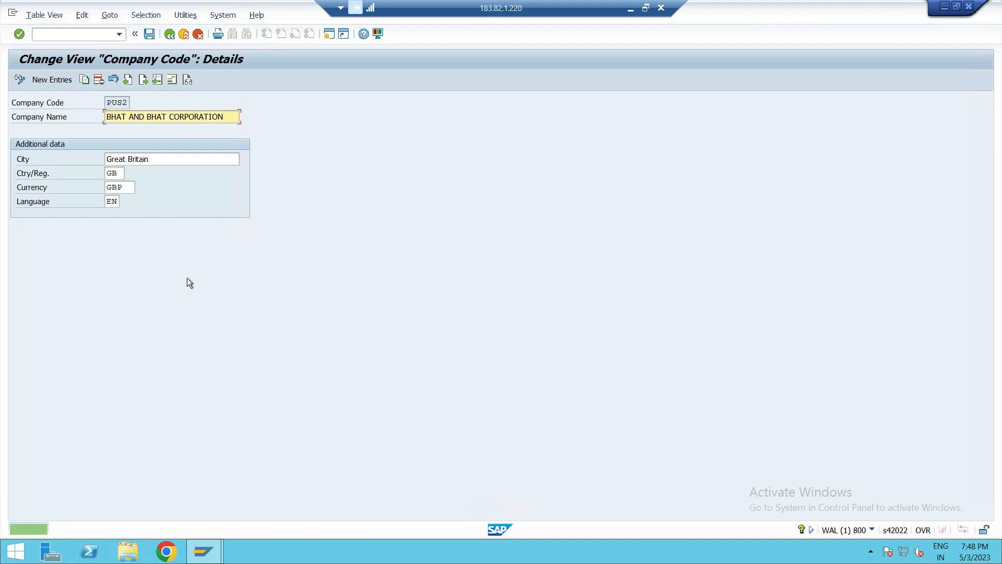
# - Open PUS2's address and set the title to Company and the name to BHAT AND BHAT CORPORATION
pyautogui.click(172, 80)
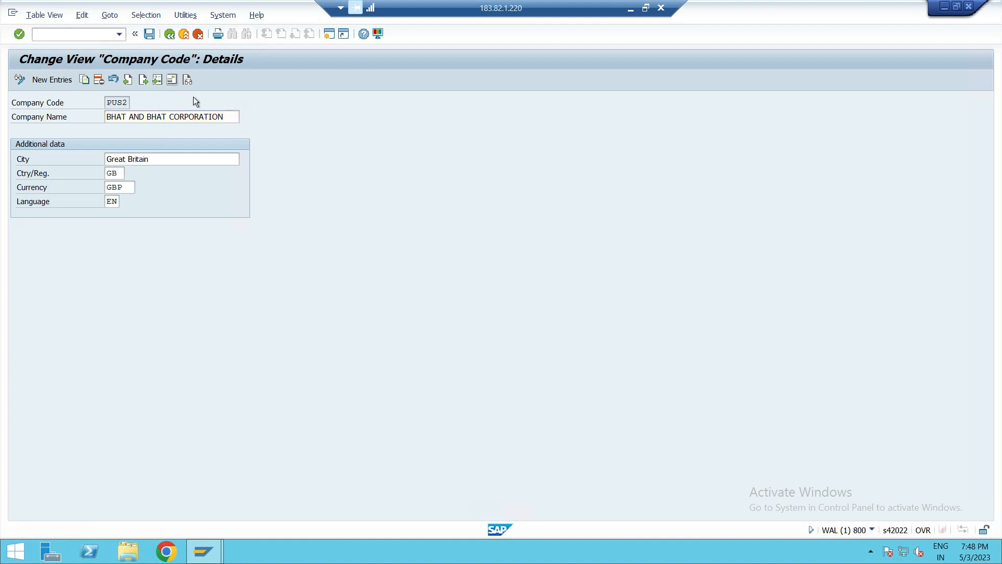
pyautogui.click(252, 151)
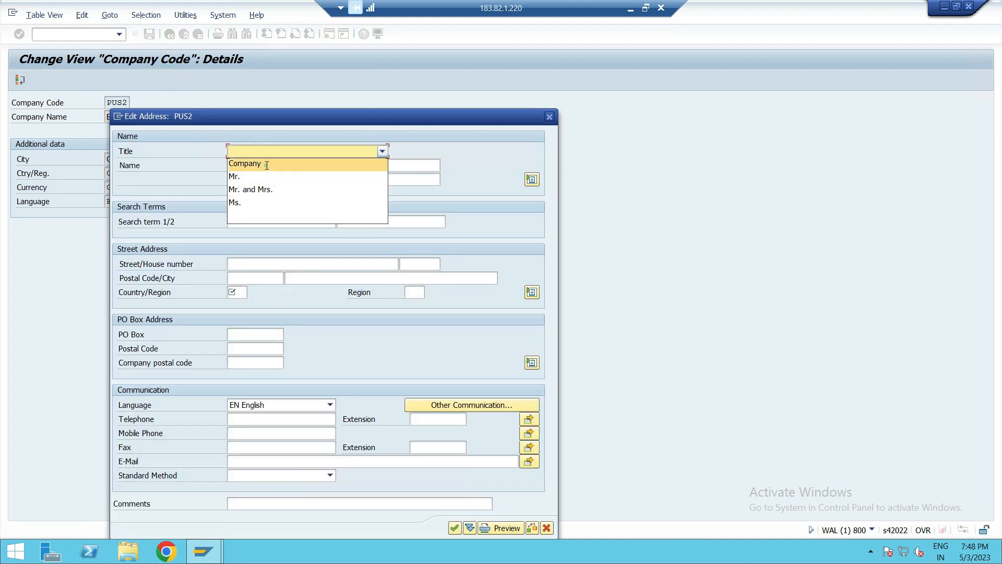
pyautogui.click(265, 164)
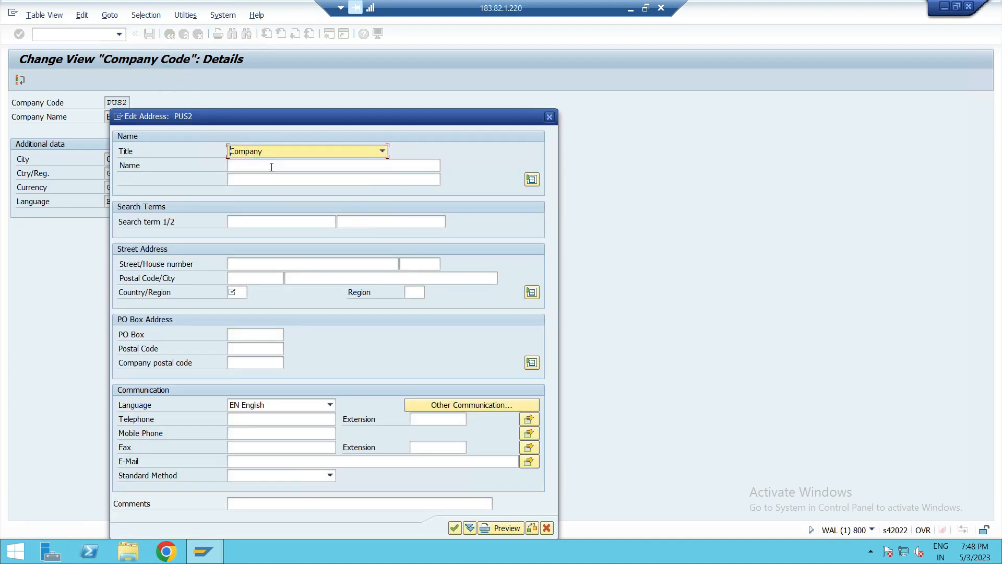
pyautogui.click(251, 163)
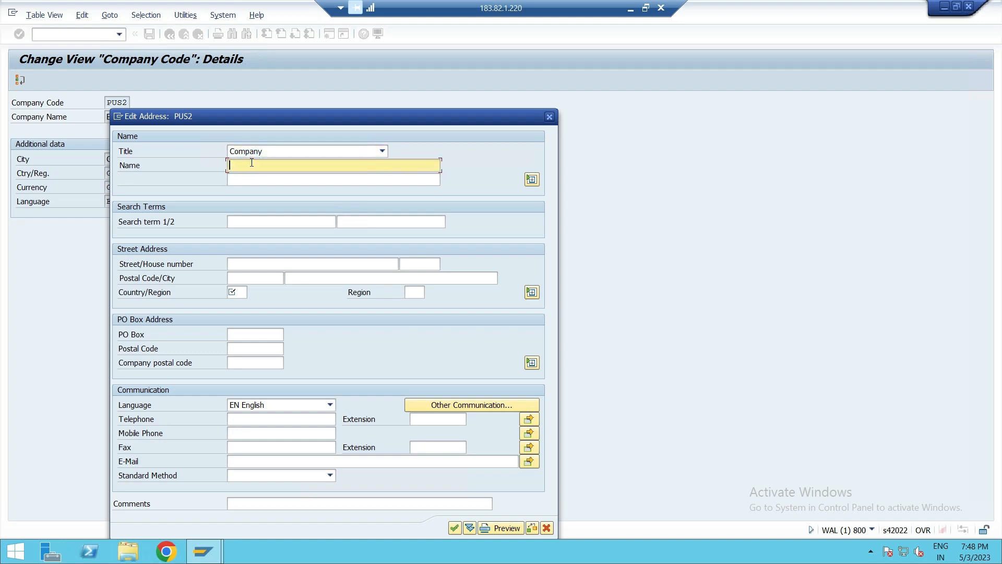
pyautogui.write('BHAT AND BHAT CORPORATION')
# - Enter BHAT as both of PUS2's search terms
pyautogui.click(298, 220)
pyautogui.write('BHAT')
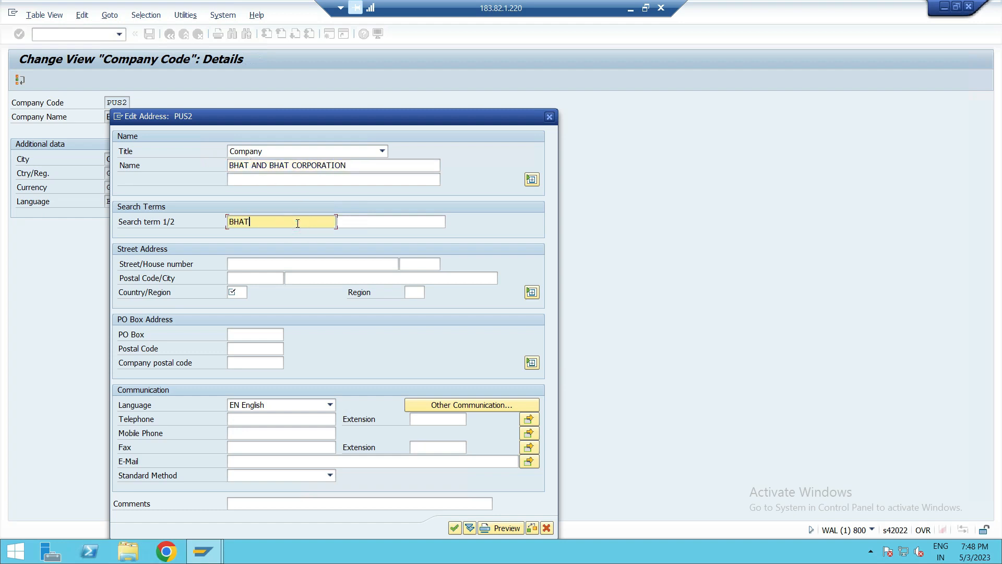
pyautogui.click(401, 221)
pyautogui.write('BHAT')
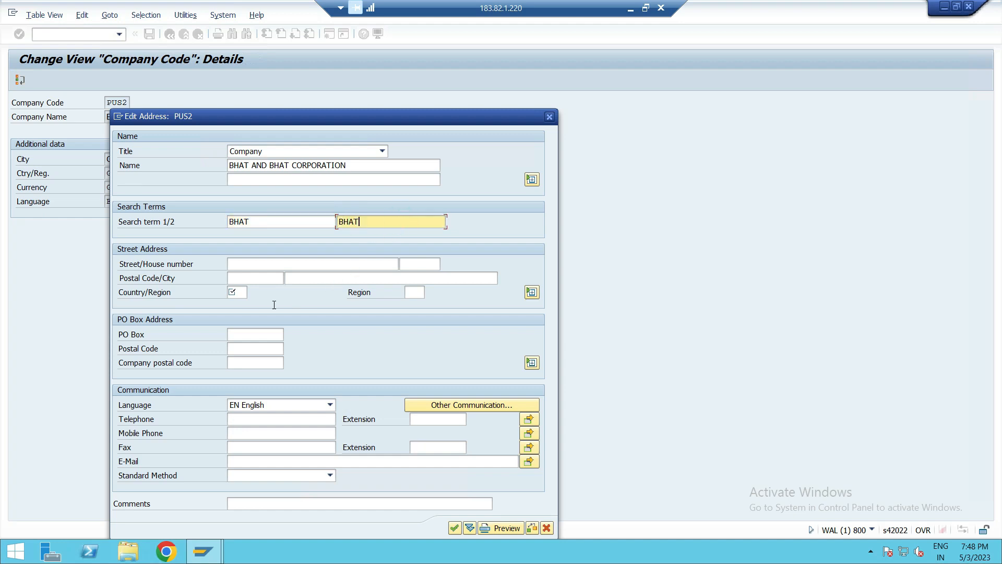
# - Set PUS2's country/region to GB, confirm the address and save the company code
pyautogui.click(233, 292)
pyautogui.write('B')
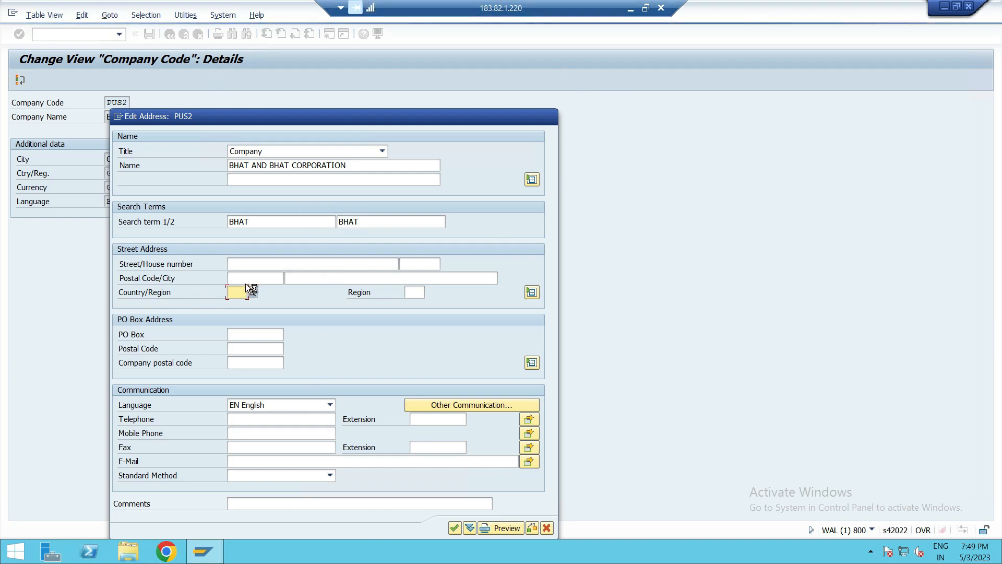
pyautogui.click(631, 8)
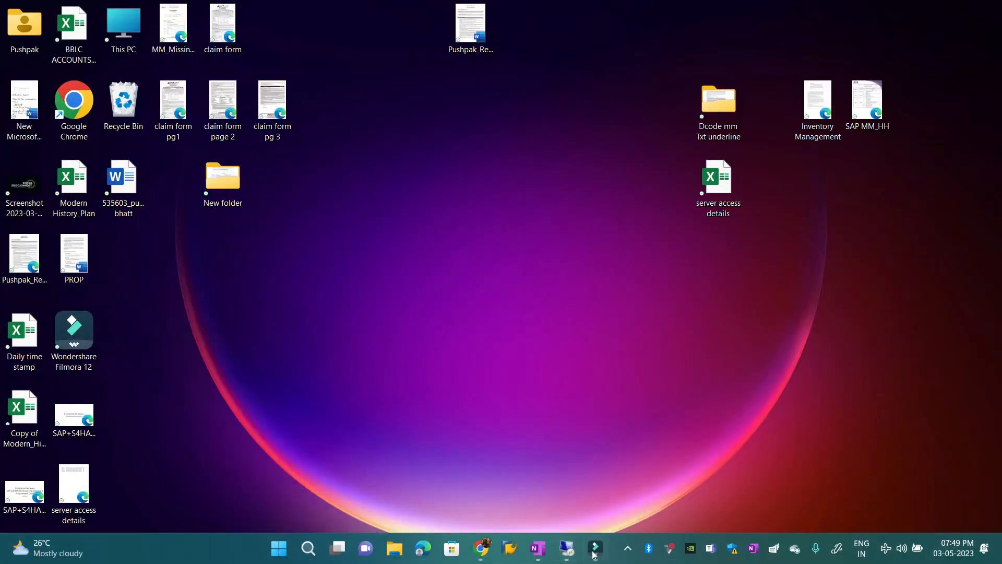
pyautogui.click(590, 553)
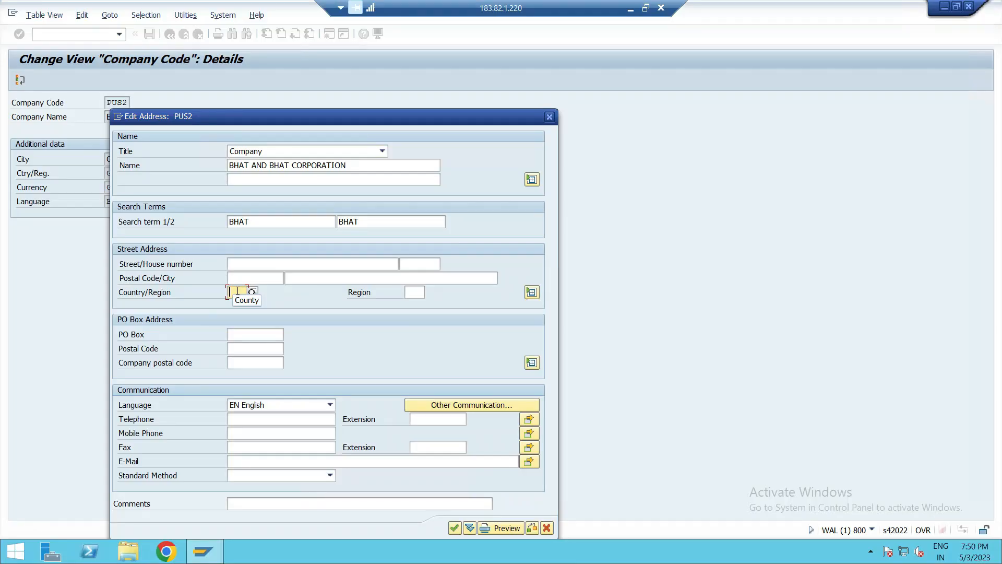
pyautogui.write('GB')
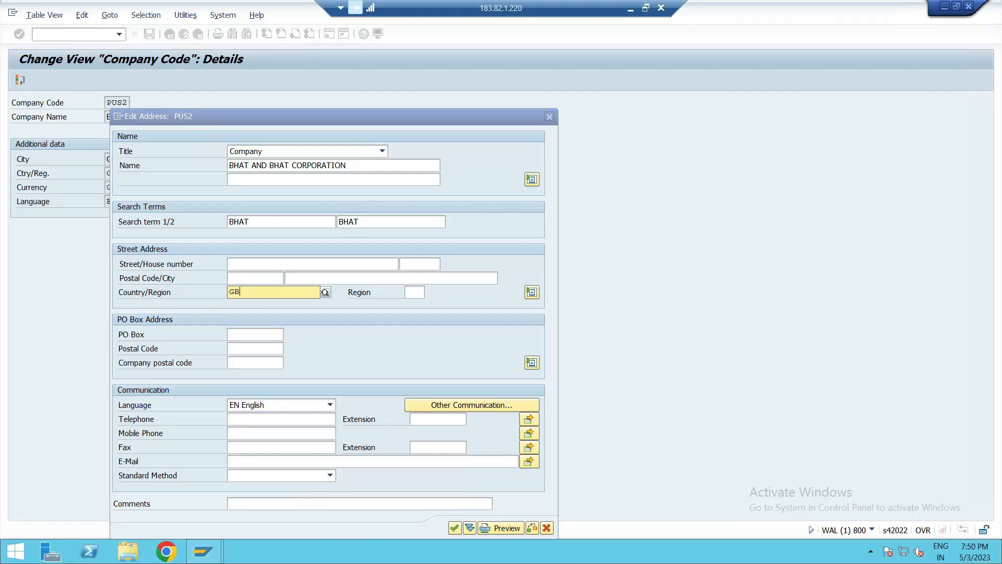
pyautogui.click(262, 317)
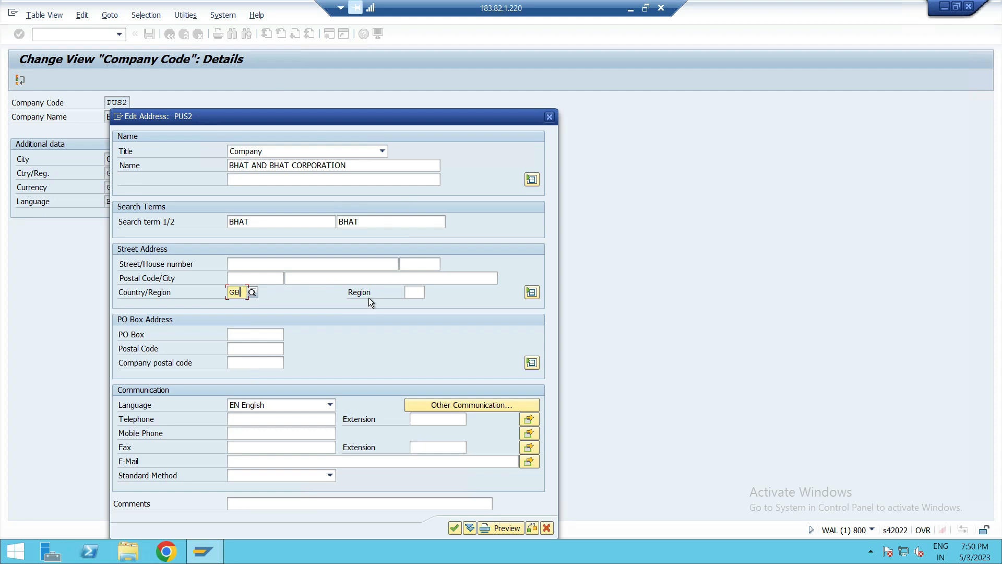
pyautogui.press('Return')
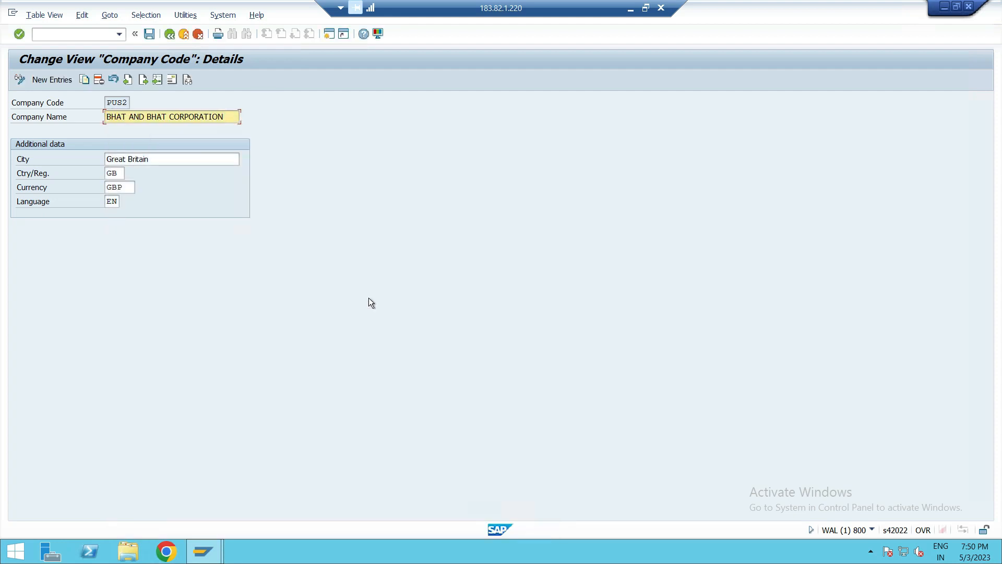
pyautogui.click(149, 35)
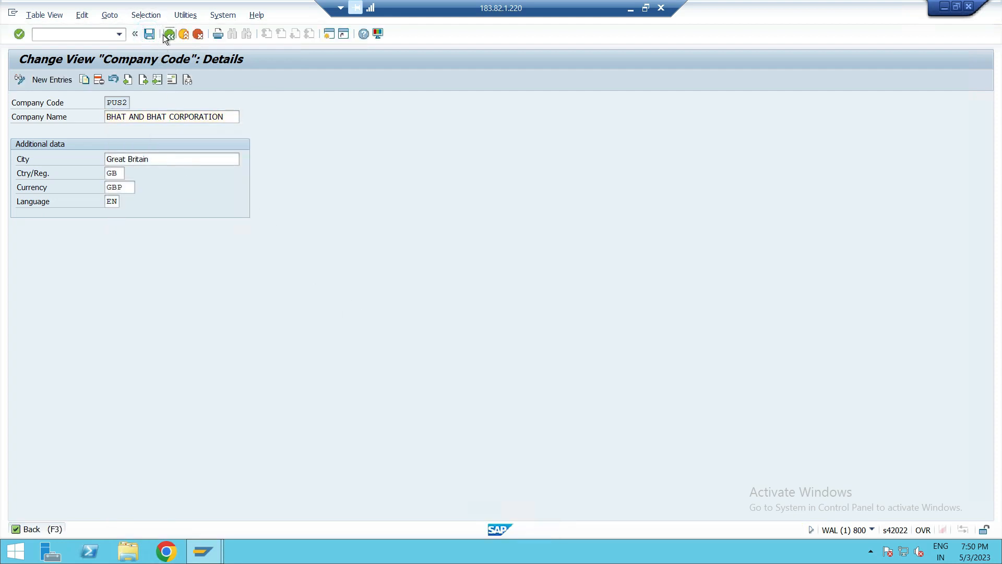
# - Leave the company code list and return to the enterprise structure IMG, closing the activity selection
pyautogui.click(163, 35)
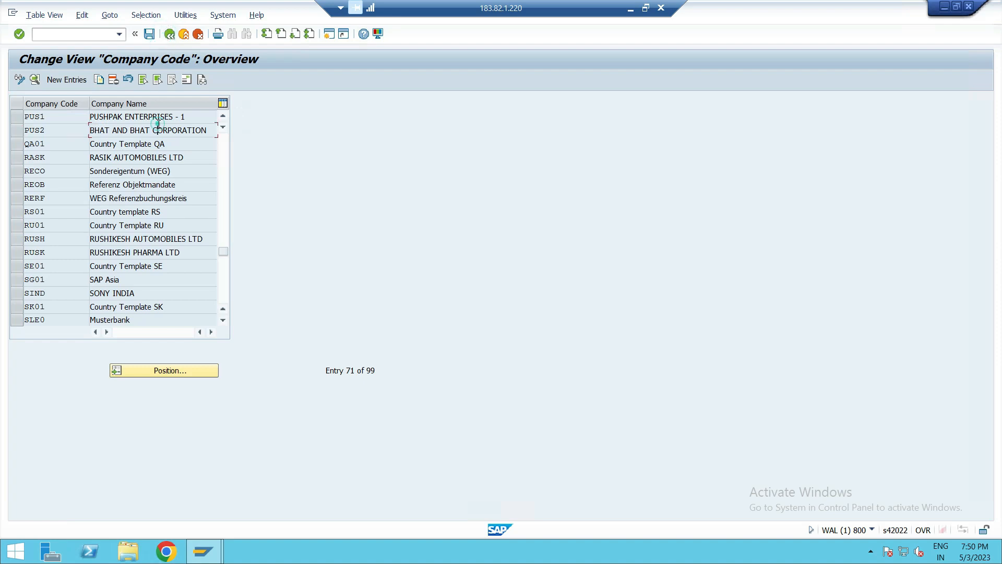
pyautogui.click(198, 121)
pyautogui.click(197, 131)
pyautogui.click(168, 35)
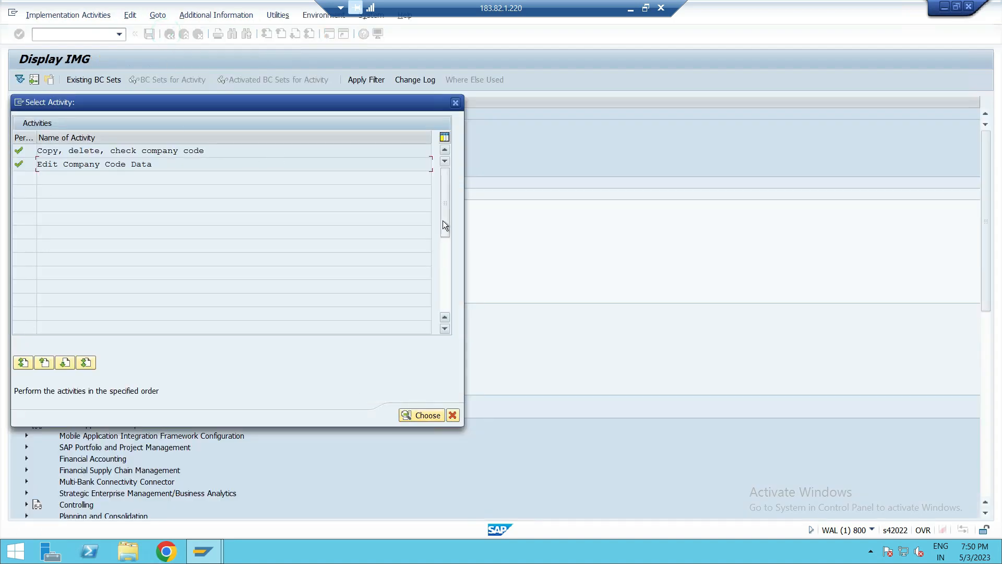
pyautogui.click(452, 416)
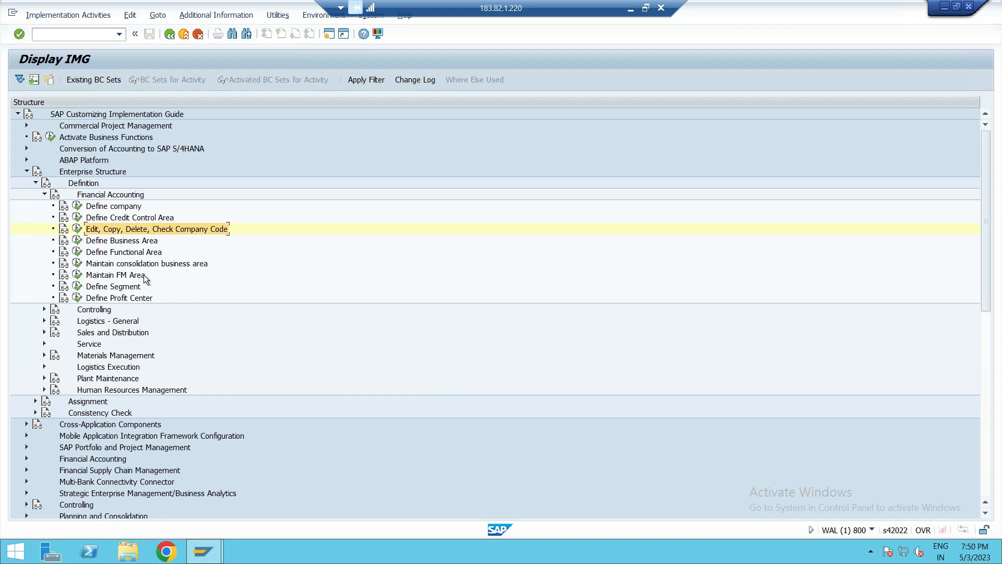
# - Open the Define Business Area activity and start adding new business area entries
pyautogui.click(143, 242)
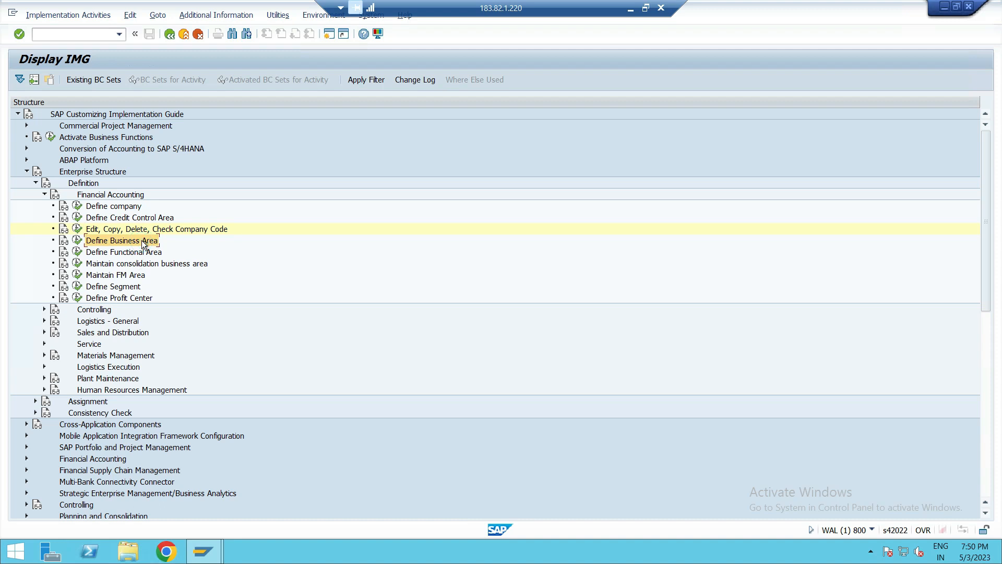
pyautogui.click(143, 242)
pyautogui.click(77, 241)
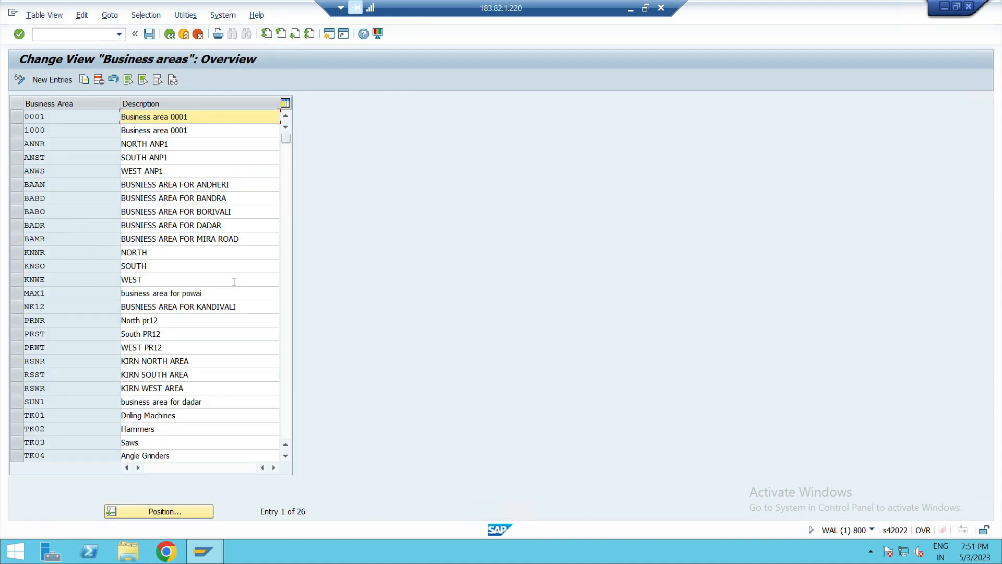
pyautogui.scroll(-6, 125, 362)
pyautogui.scroll(5, 125, 362)
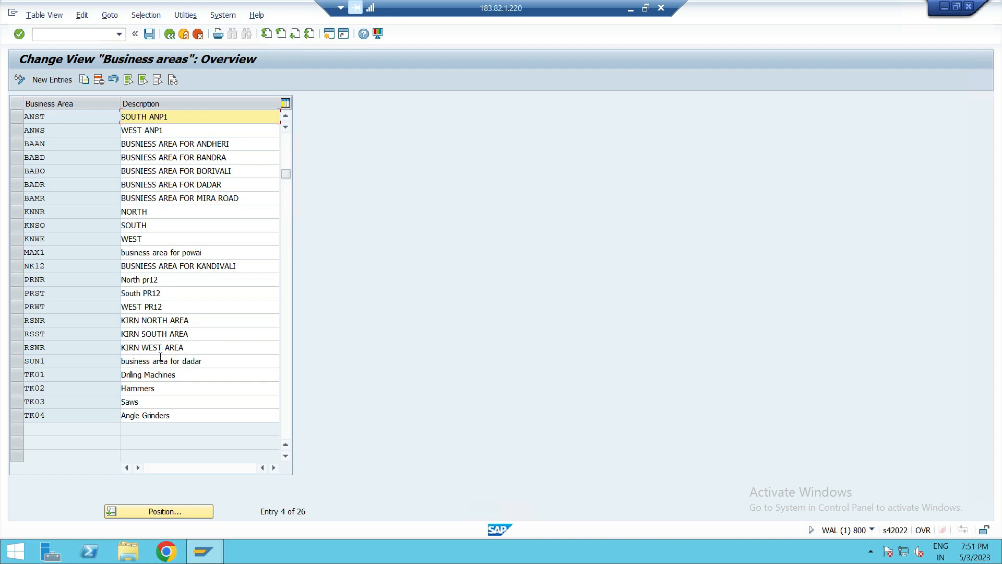
pyautogui.click(63, 81)
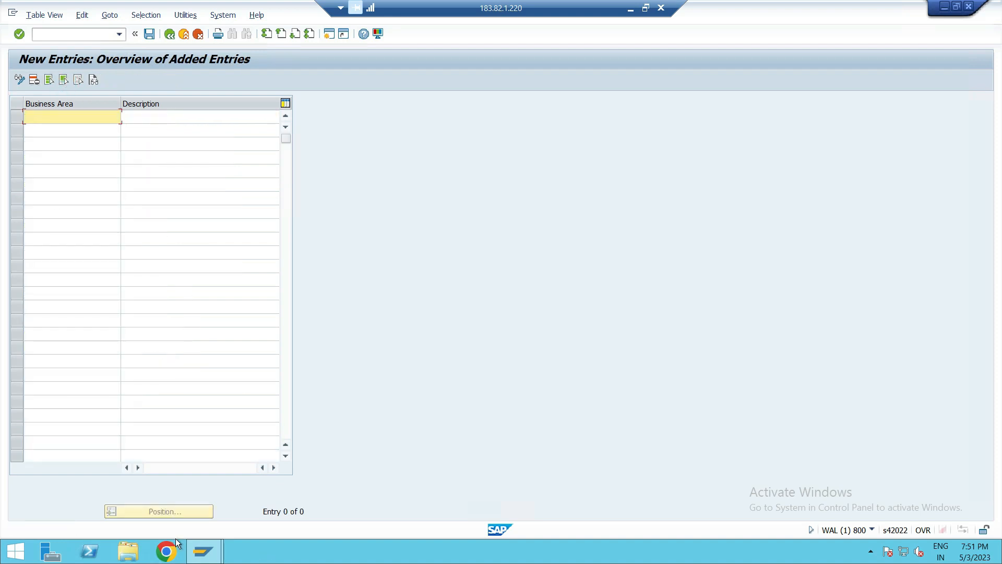
# - Review the planned business areas in the OneNote notes, then return to SAP
pyautogui.click(630, 11)
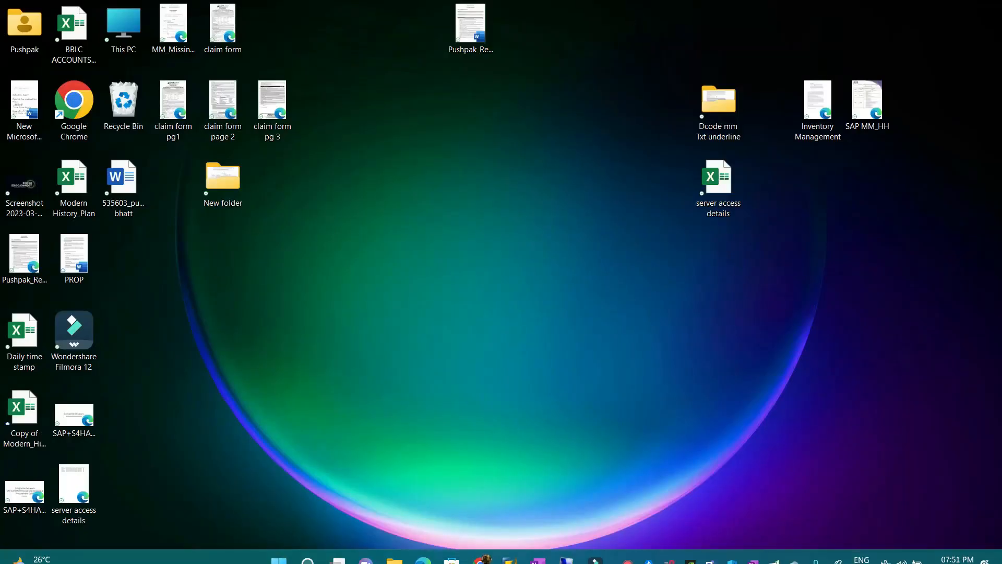
pyautogui.click(532, 546)
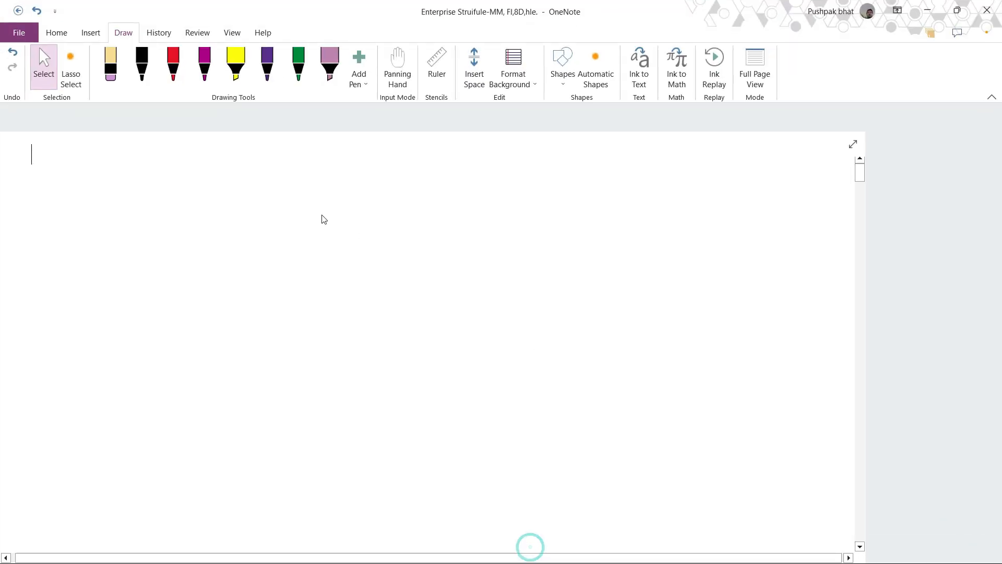
pyautogui.scroll(-15, 294, 243)
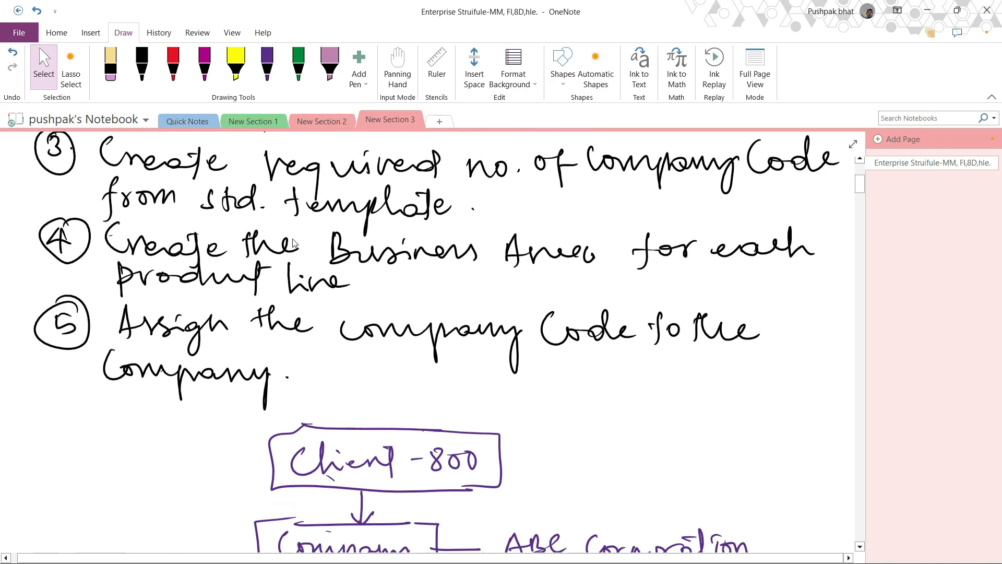
pyautogui.scroll(-5, 294, 243)
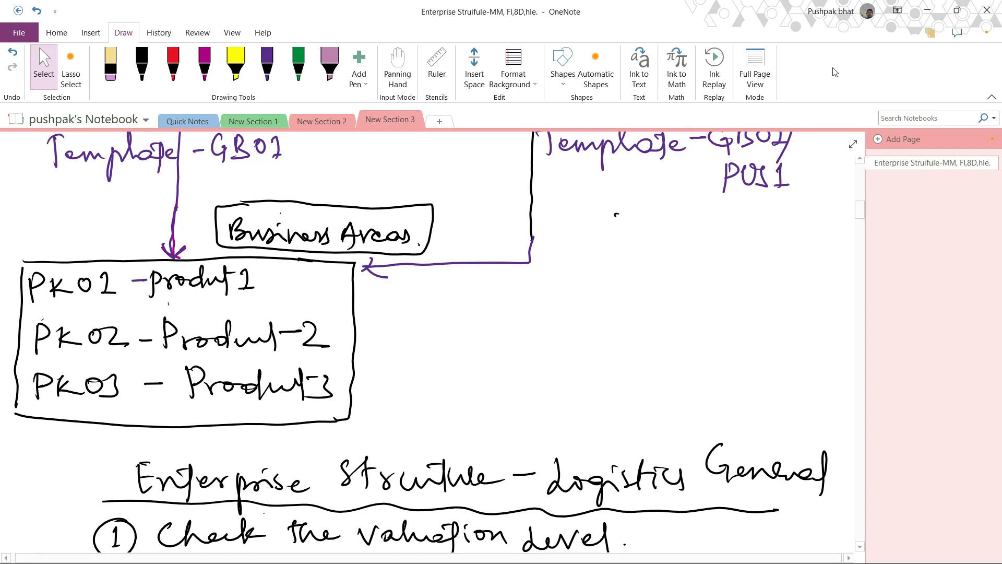
pyautogui.click(928, 12)
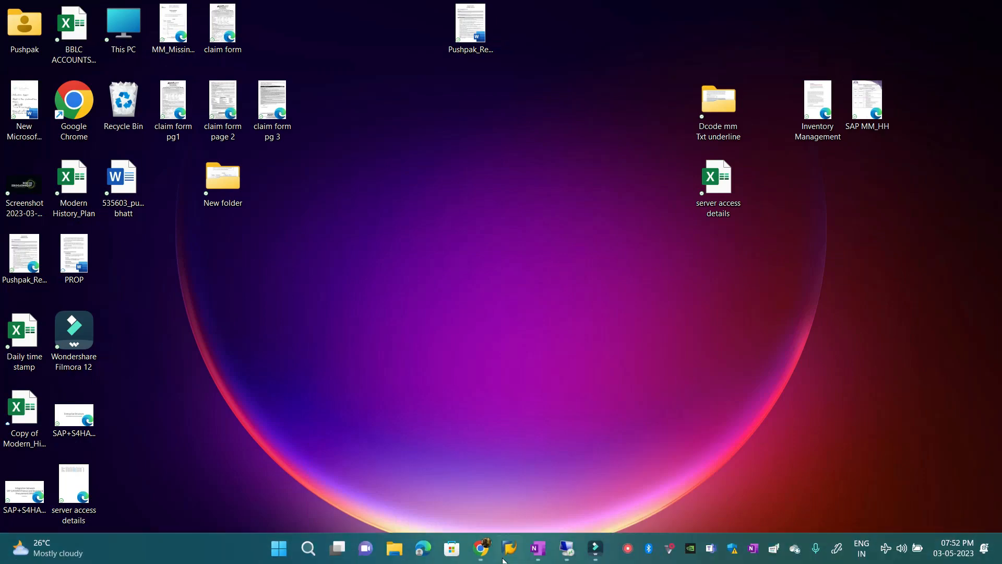
pyautogui.click(538, 548)
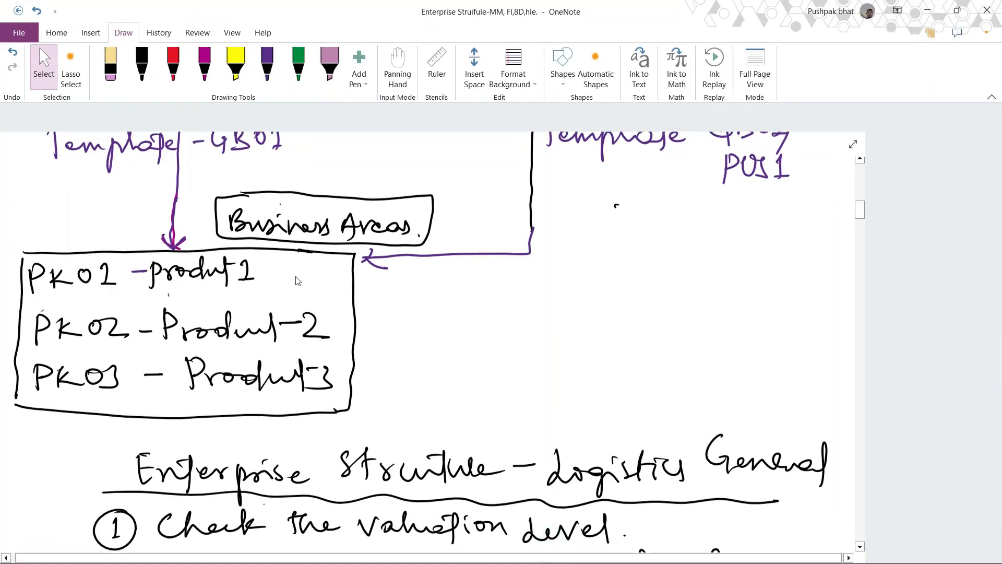
pyautogui.click(927, 11)
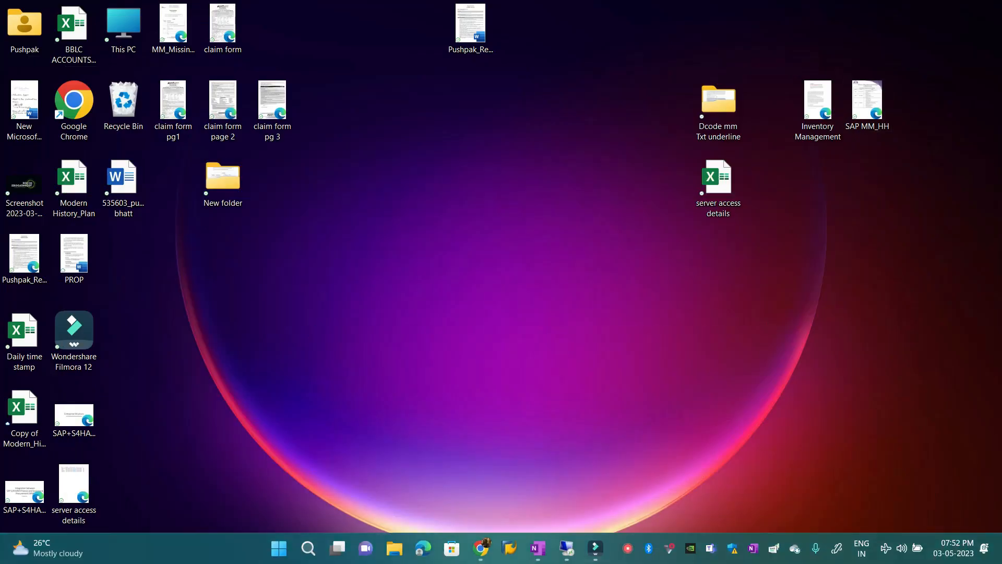
pyautogui.click(566, 549)
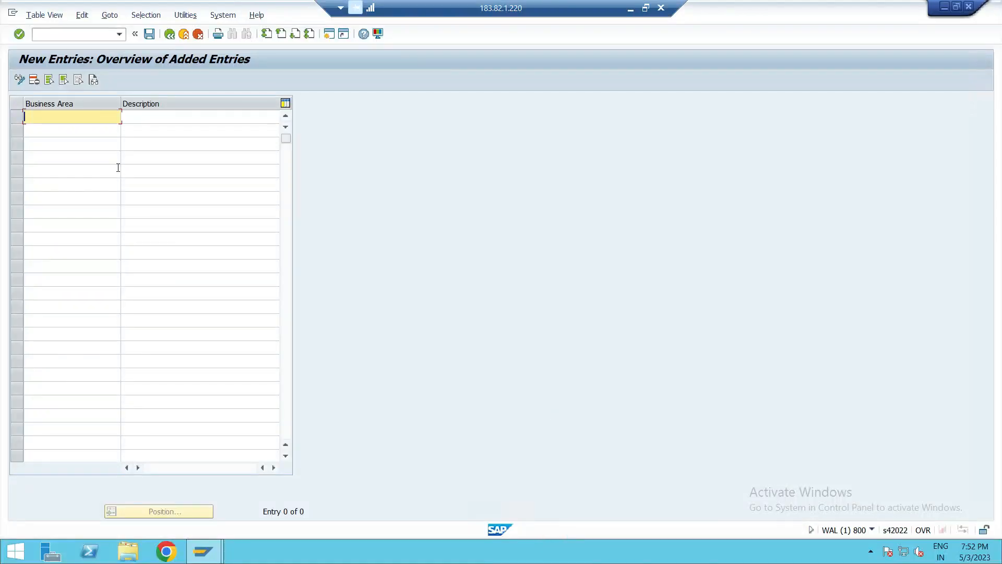
# - Enter new business areas PK01, PK02 and PK03
pyautogui.write('PK01')
pyautogui.click(76, 129)
pyautogui.write('PK02')
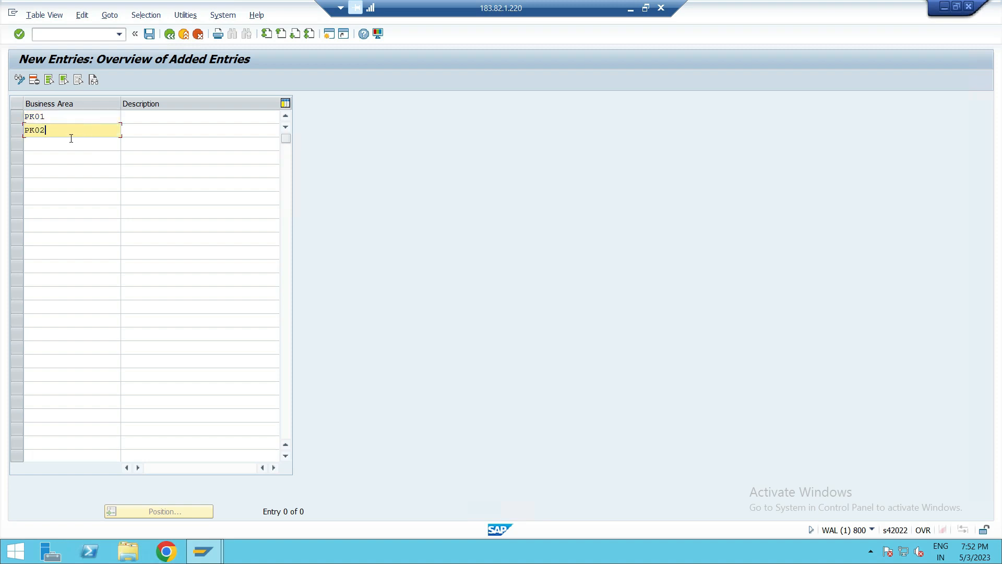
pyautogui.click(70, 139)
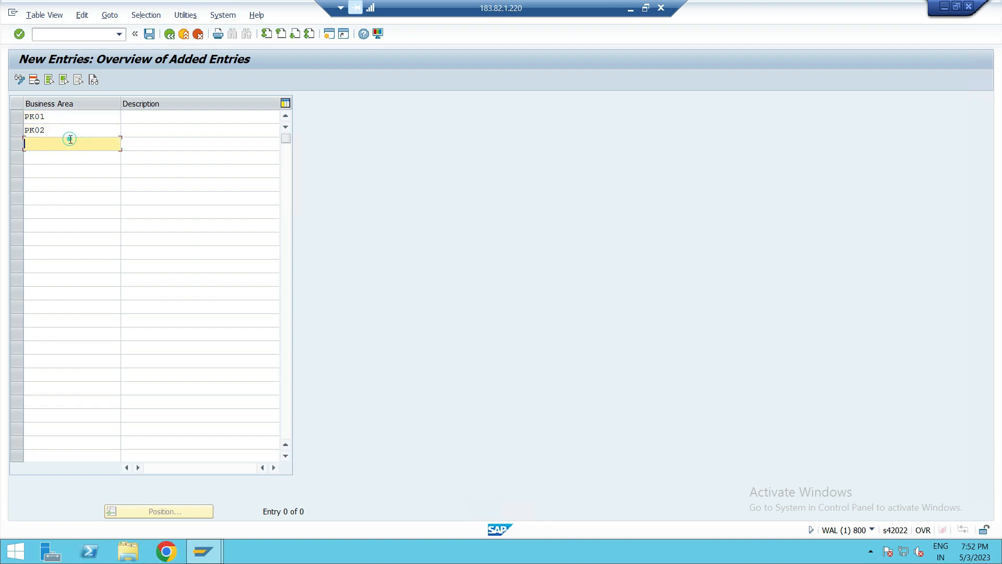
pyautogui.write('PK03')
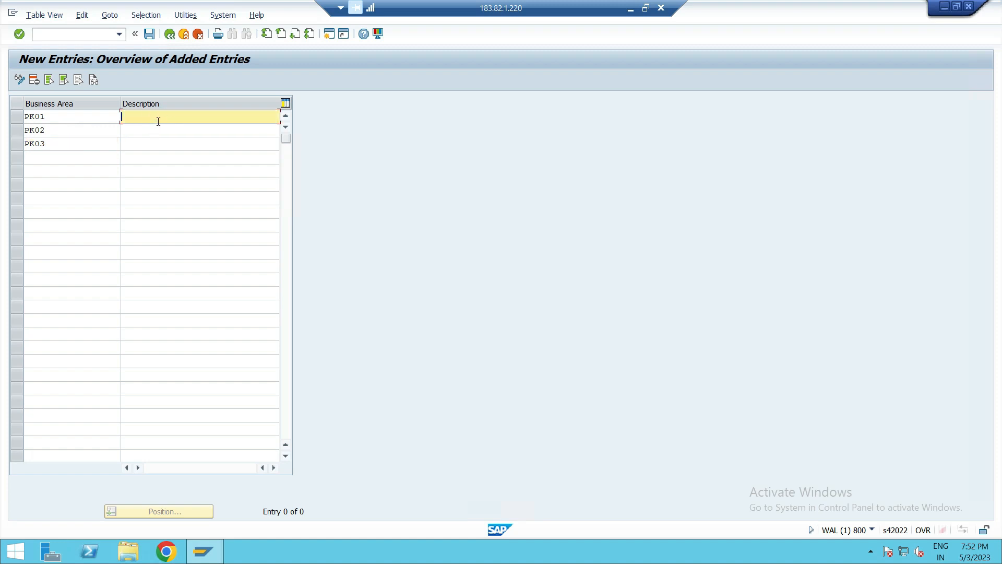
# - Describe the business areas as PRODUCT-1, PRODUCT-2 and PRODUCT-3 and save the entries
pyautogui.write('PRODUCT-1')
pyautogui.click(156, 128)
pyautogui.write('PRODUCT')
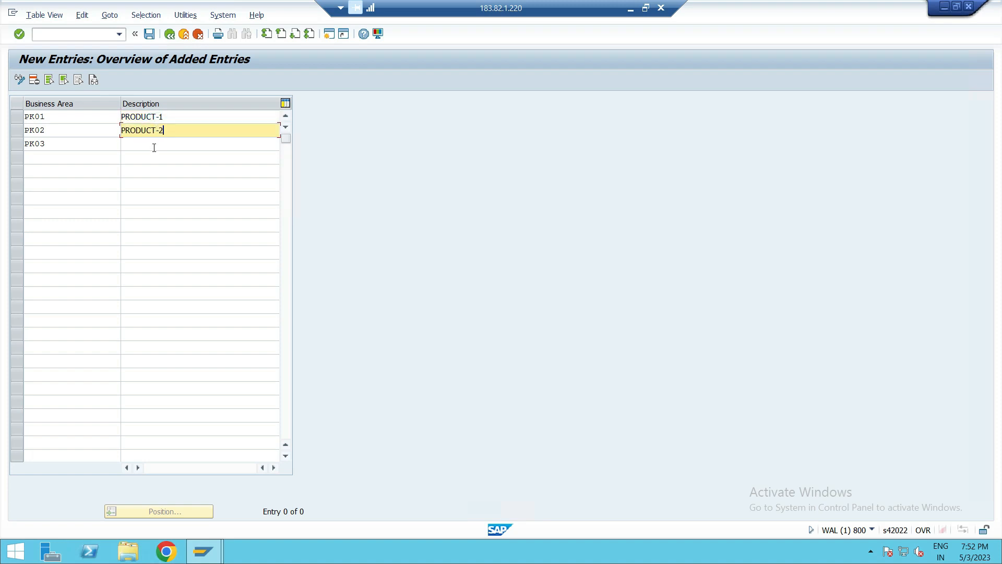
pyautogui.write('-2')
pyautogui.click(152, 144)
pyautogui.write('PRODUCT')
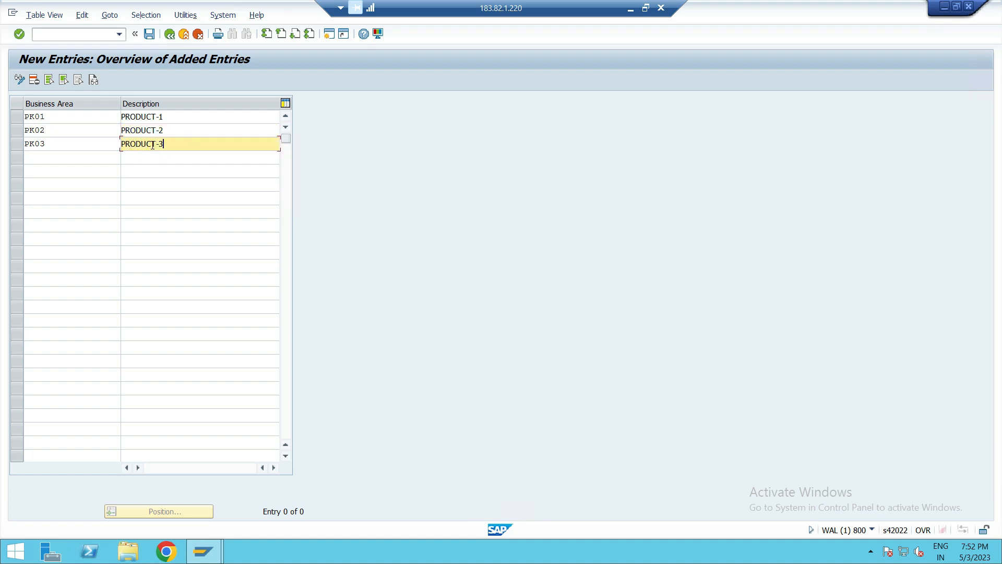
pyautogui.write('-3')
pyautogui.click(149, 34)
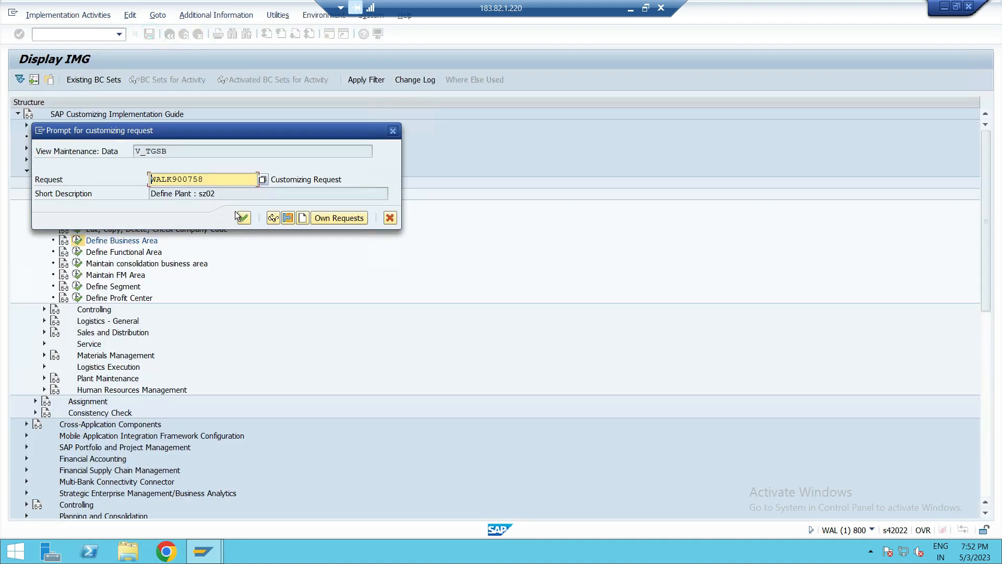
pyautogui.click(242, 218)
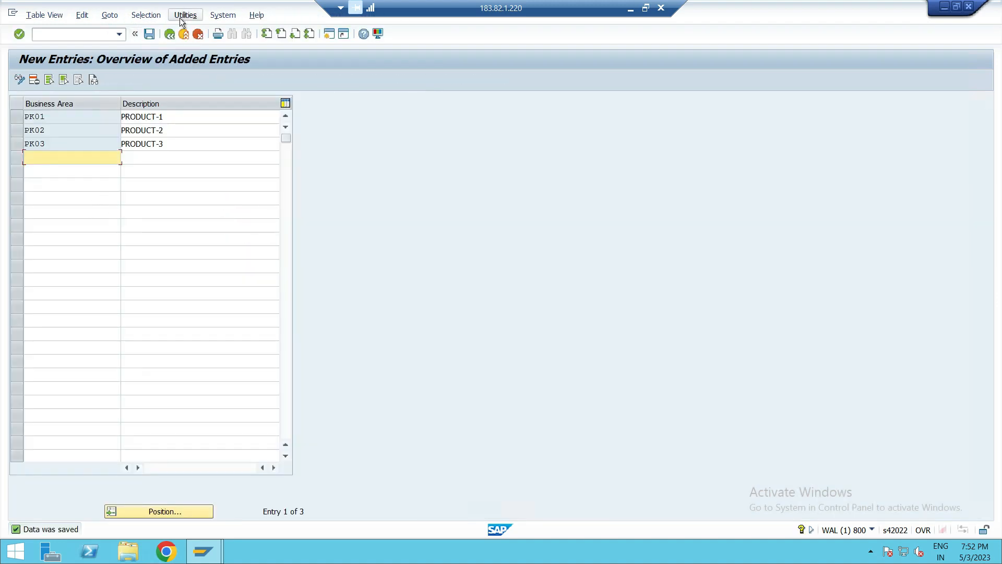
# - Review the new PK01 to PK03 business areas in the overview and return to the IMG
pyautogui.click(174, 35)
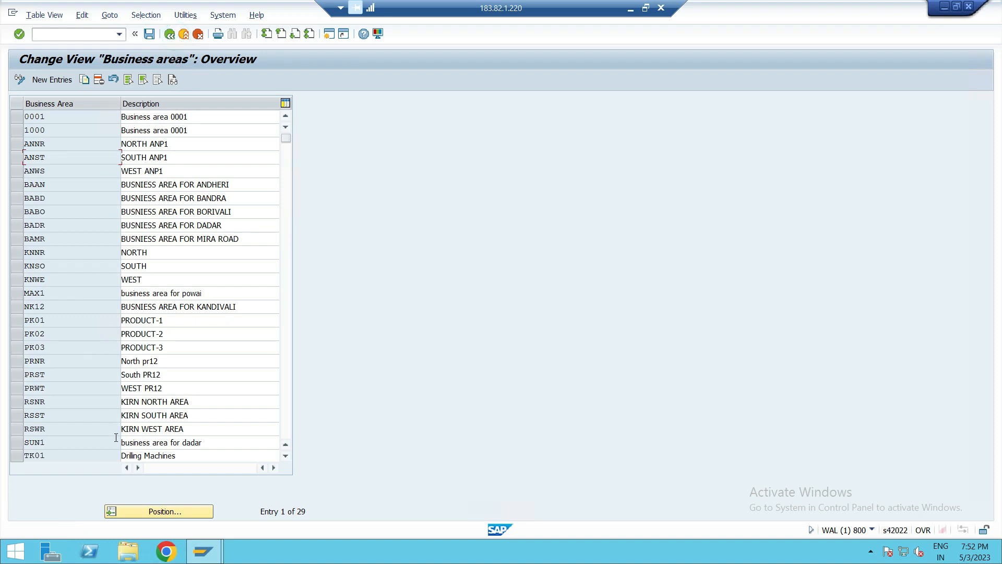
pyautogui.click(17, 322)
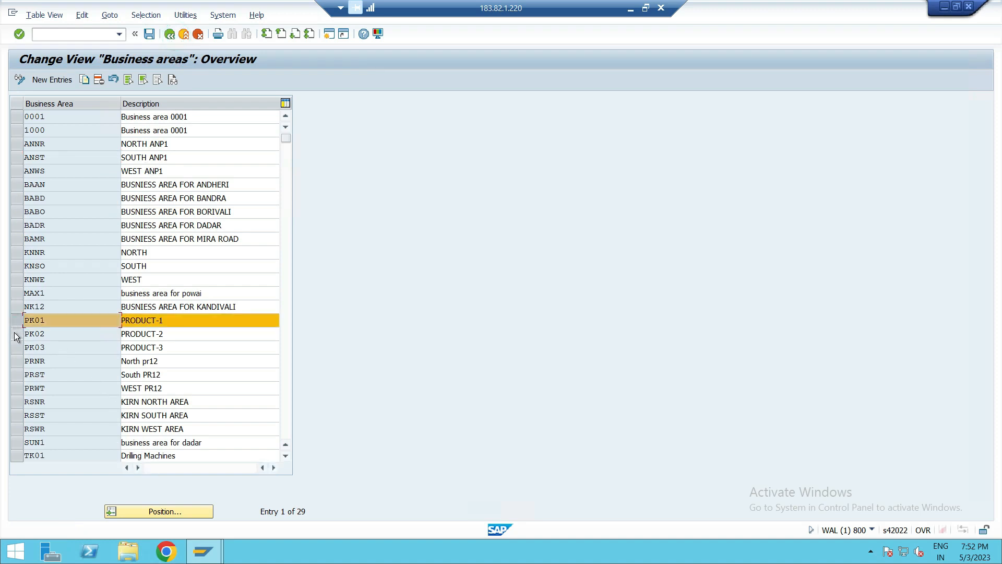
pyautogui.click(17, 334)
pyautogui.click(16, 346)
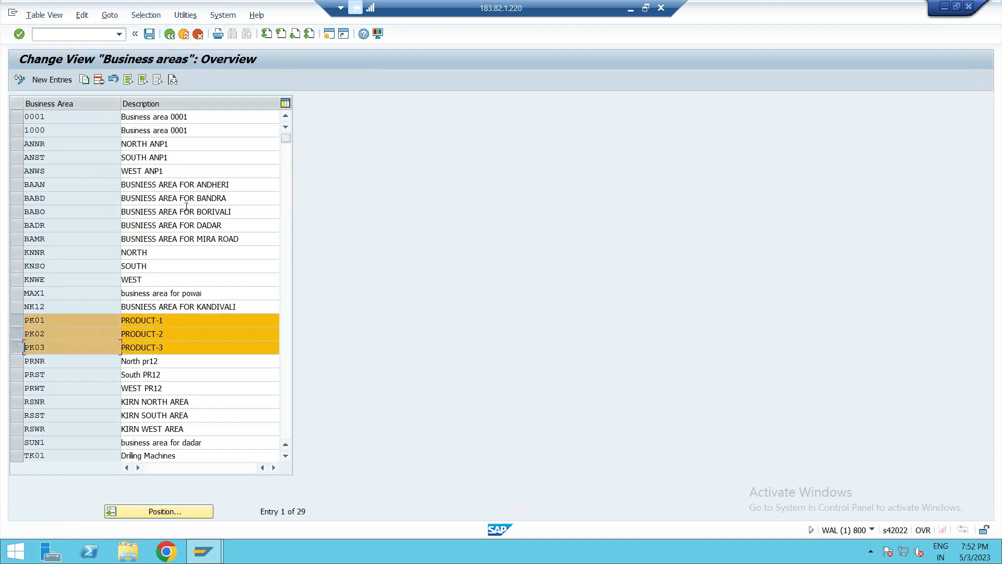
pyautogui.click(170, 35)
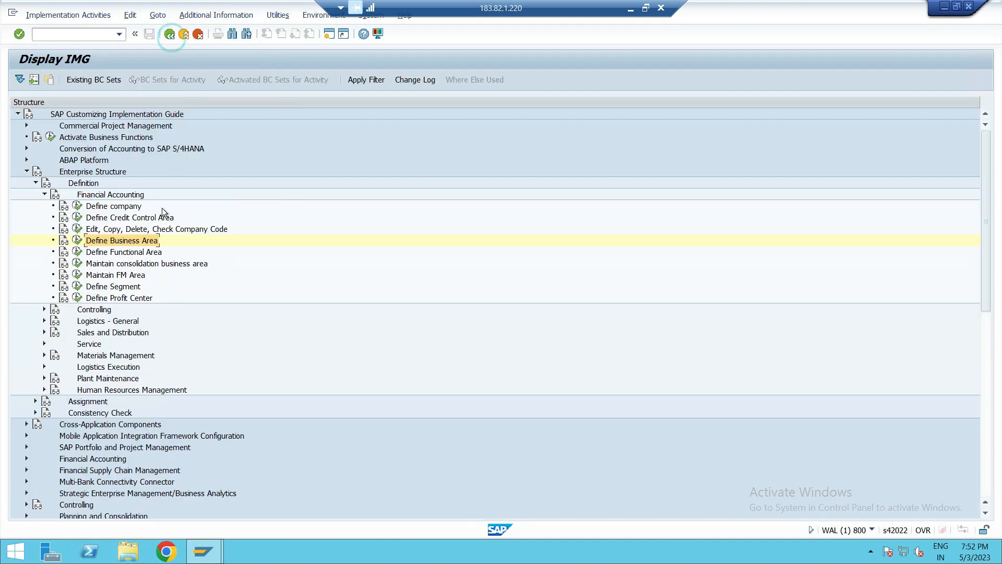
# - Open Assign company code to company under Enterprise Structure assignment and assign company code PUS1 to company AAA000
pyautogui.click(225, 263)
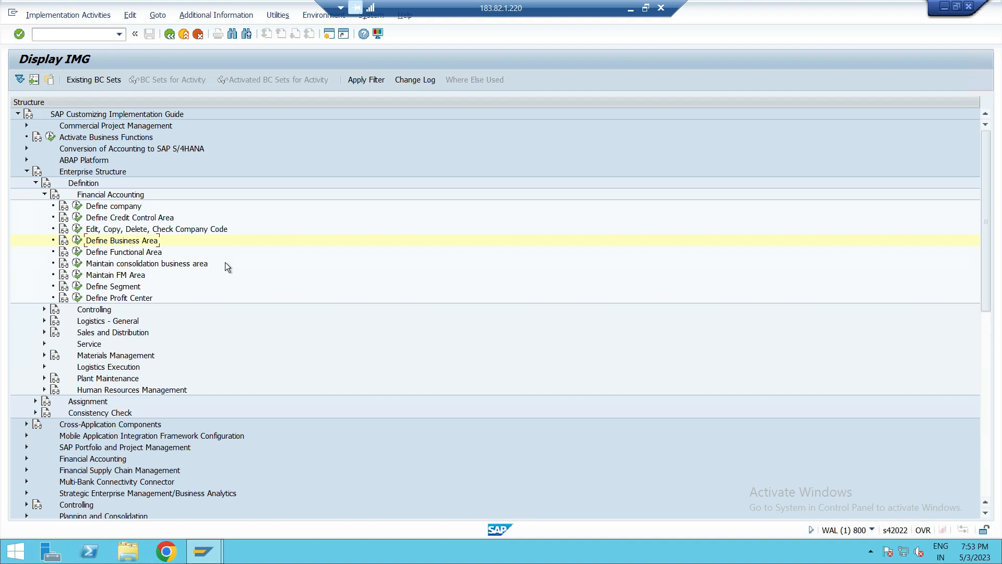
pyautogui.click(44, 195)
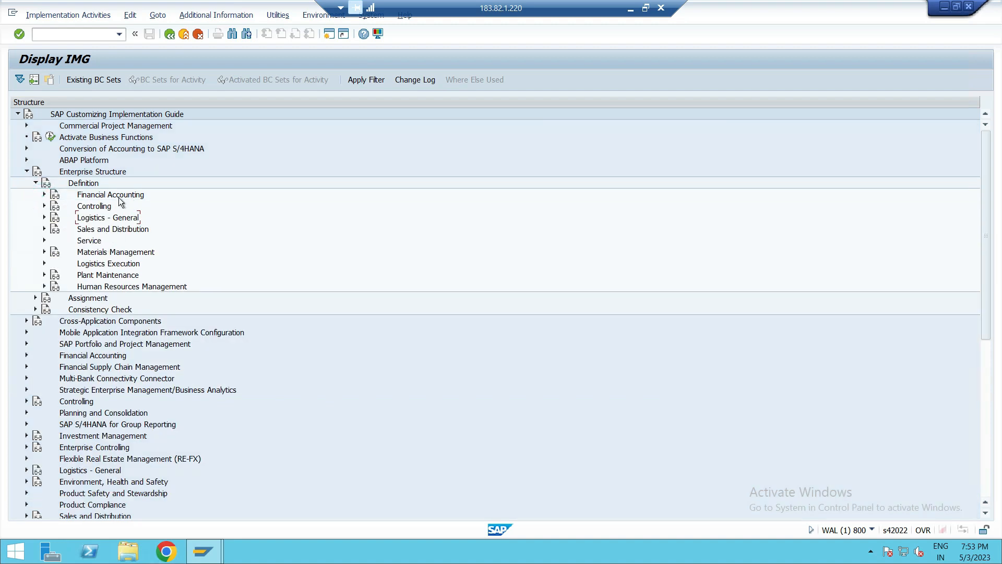
pyautogui.click(36, 183)
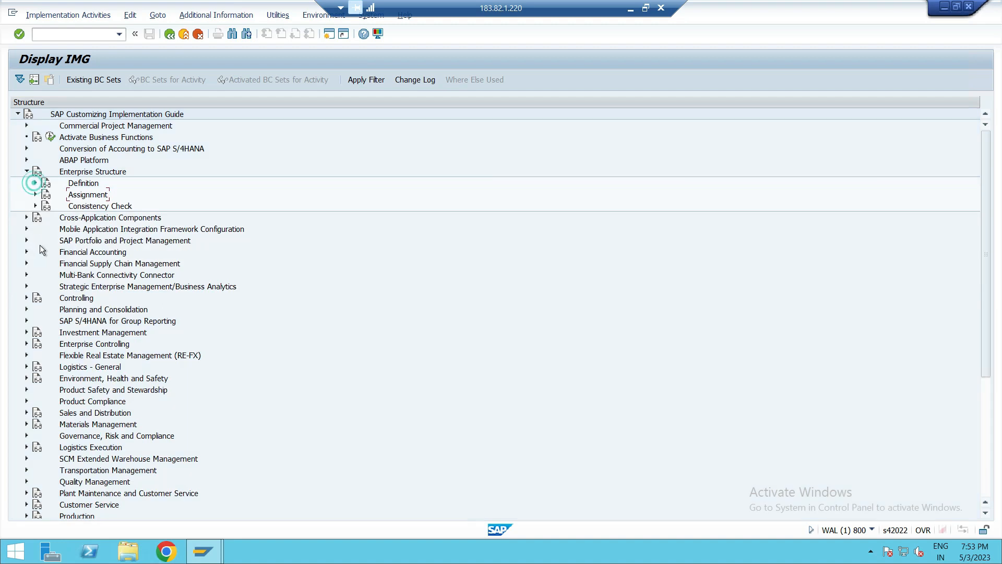
pyautogui.click(36, 194)
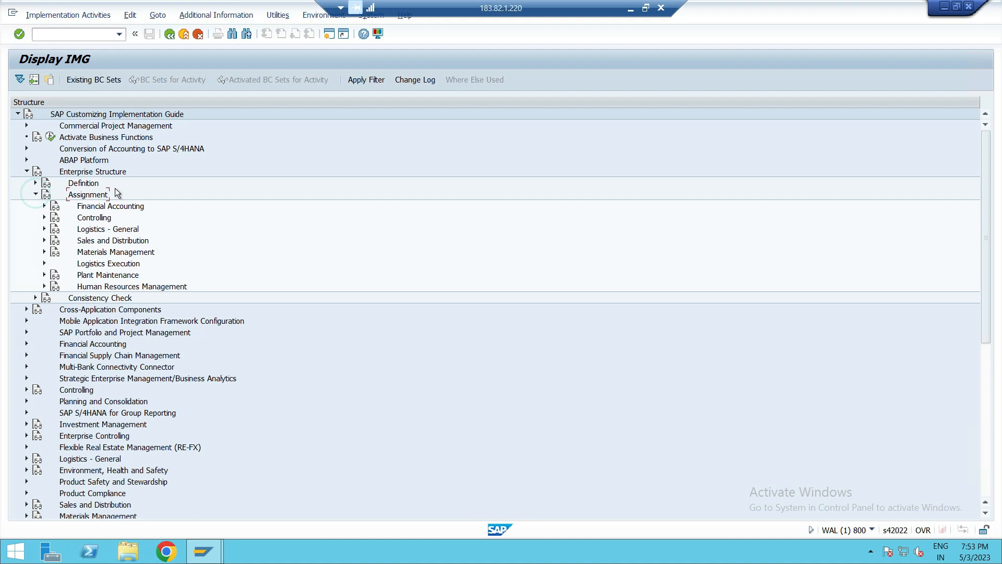
pyautogui.click(120, 206)
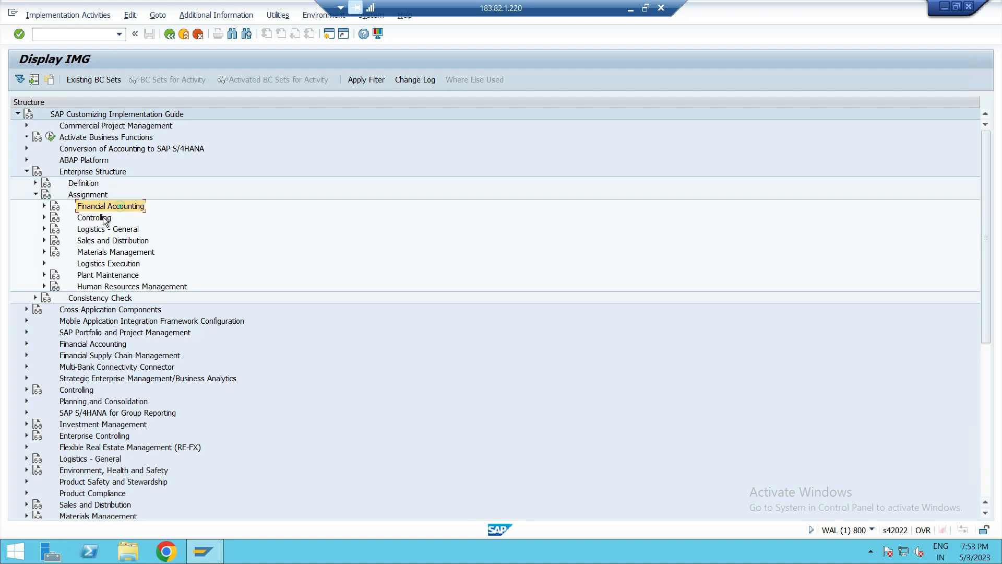
pyautogui.click(45, 206)
pyautogui.click(146, 218)
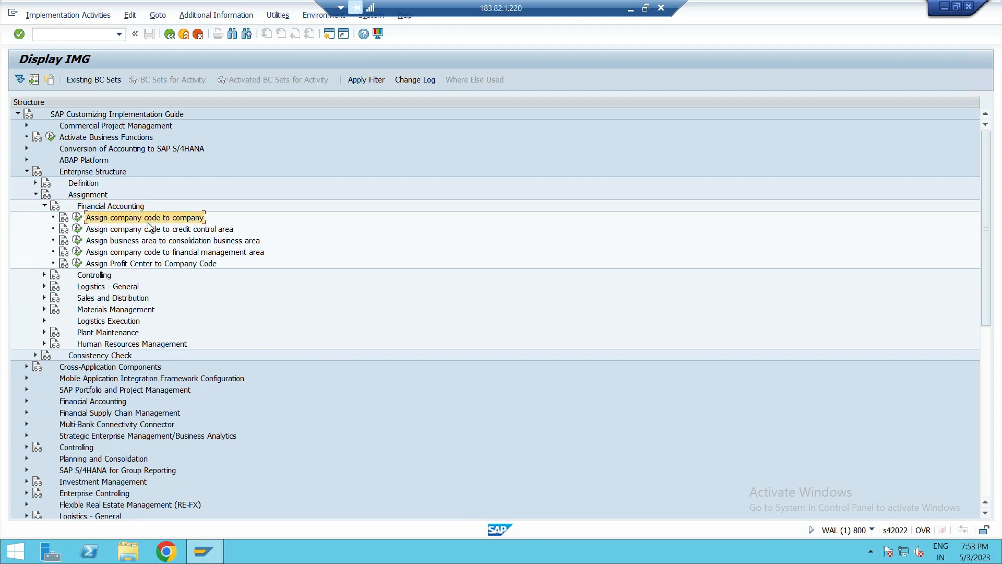
pyautogui.click(77, 218)
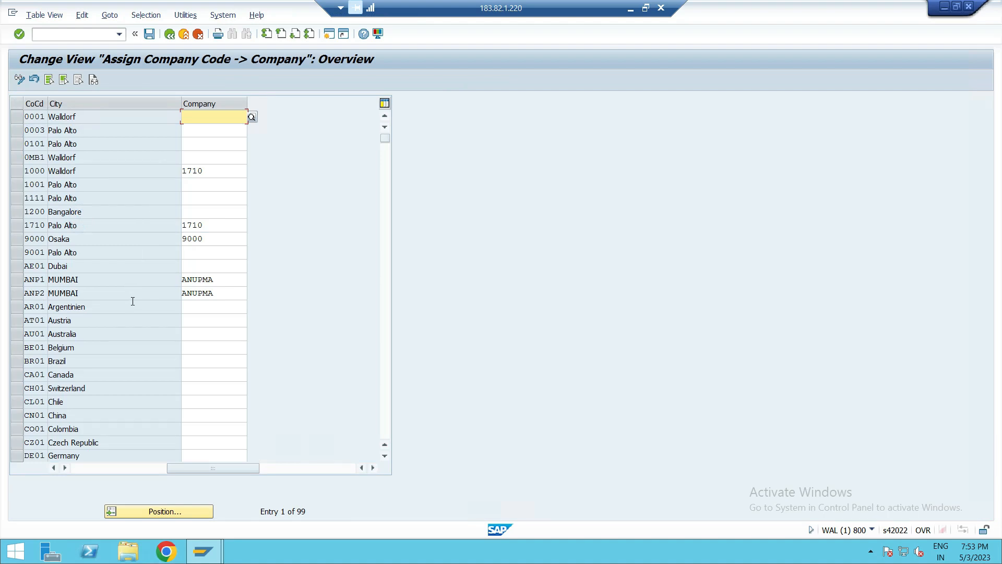
pyautogui.scroll(-6, 132, 301)
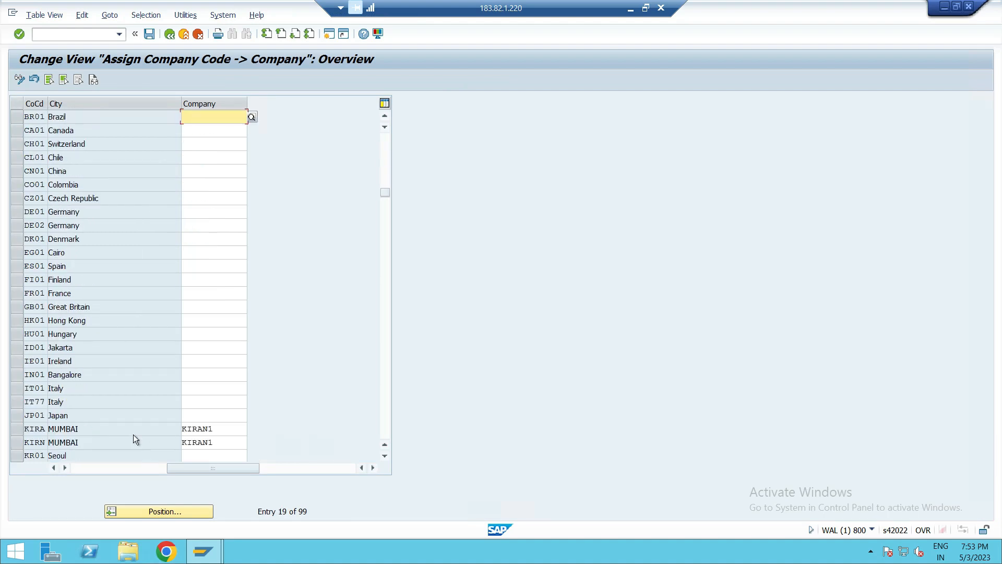
pyautogui.scroll(-9, 85, 390)
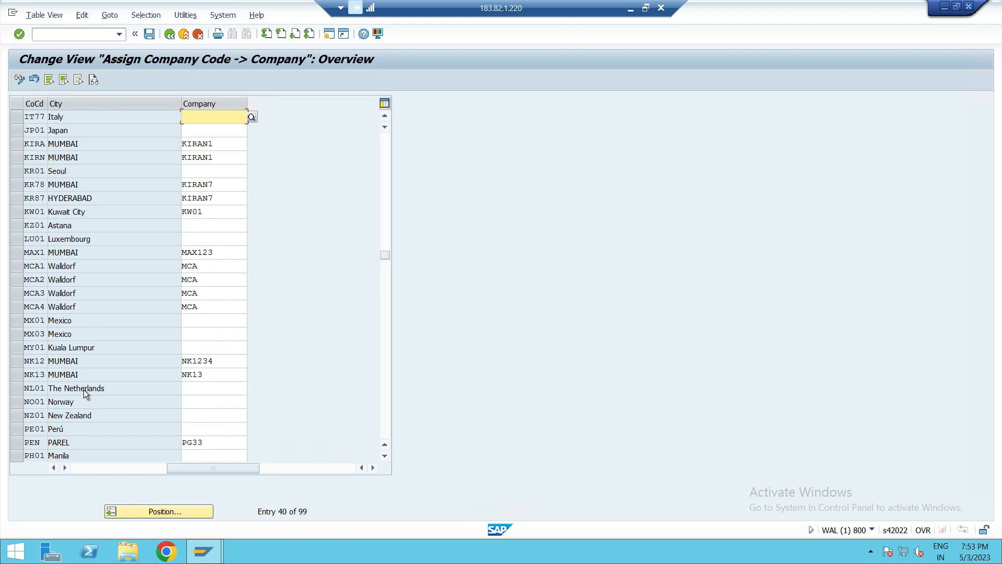
pyautogui.scroll(-3, 84, 390)
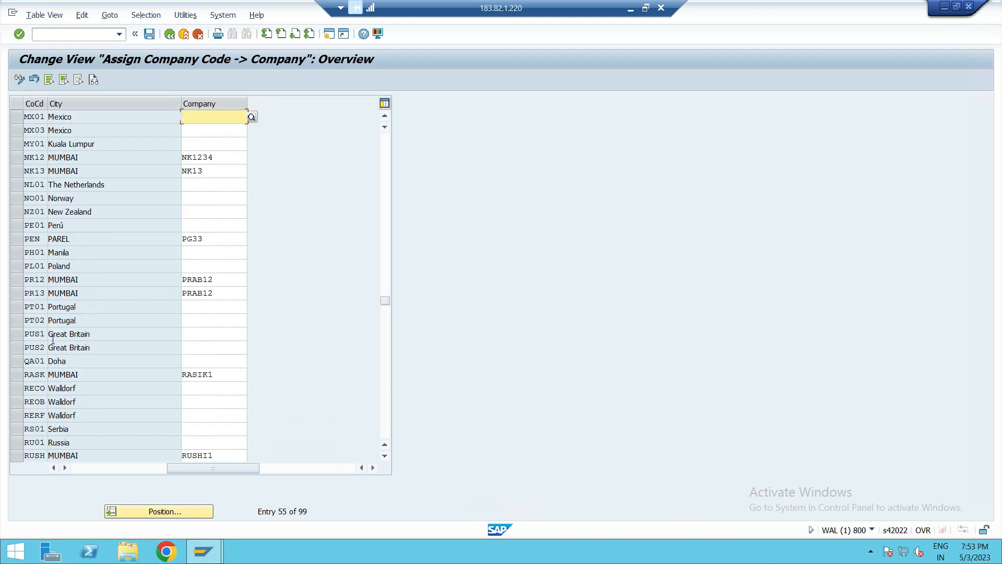
pyautogui.click(200, 338)
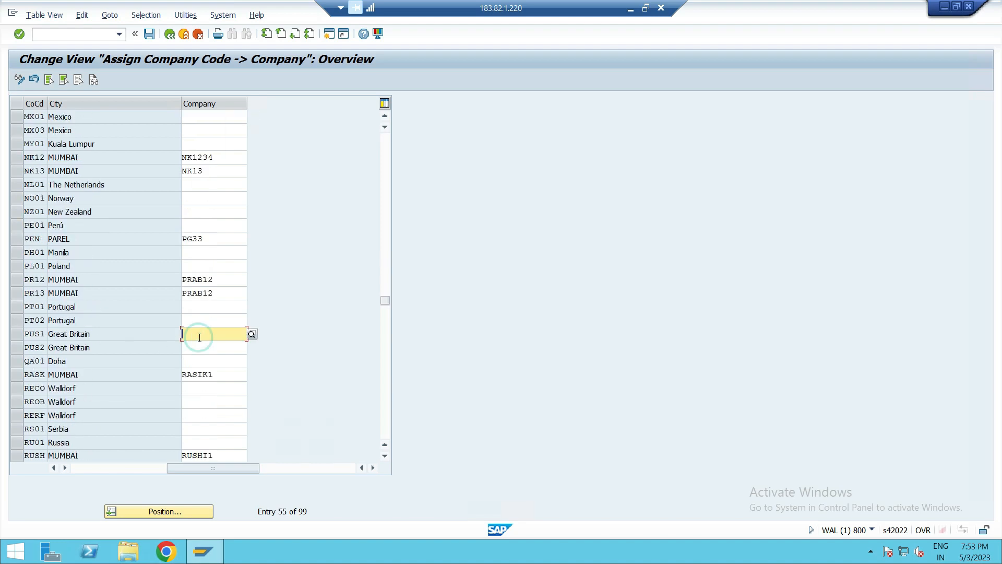
pyautogui.write('AAA000')
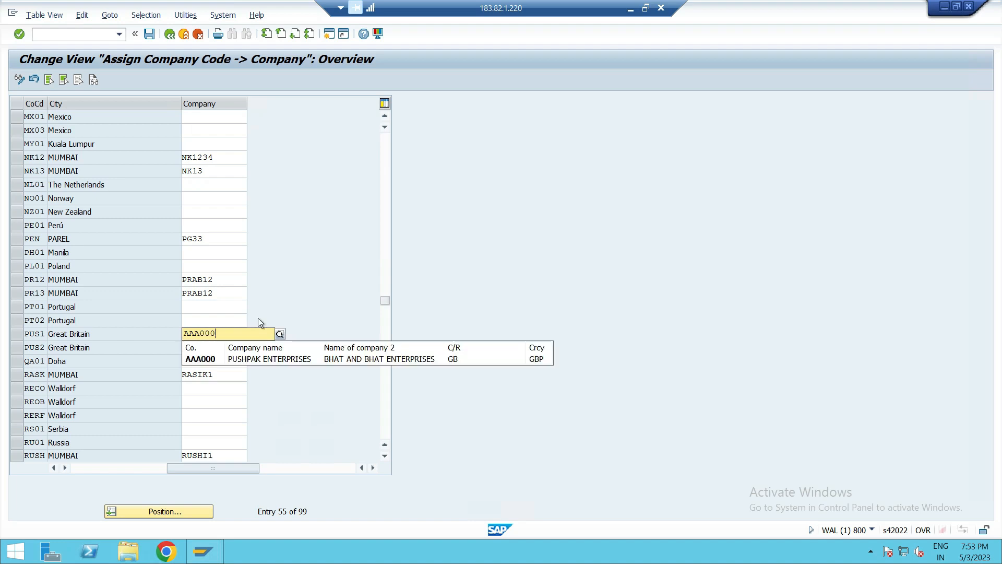
pyautogui.click(254, 357)
# - Assign company code PUS2 to company AAA000 and save the assignments under the proposed customizing request
pyautogui.click(197, 347)
pyautogui.write('AAA')
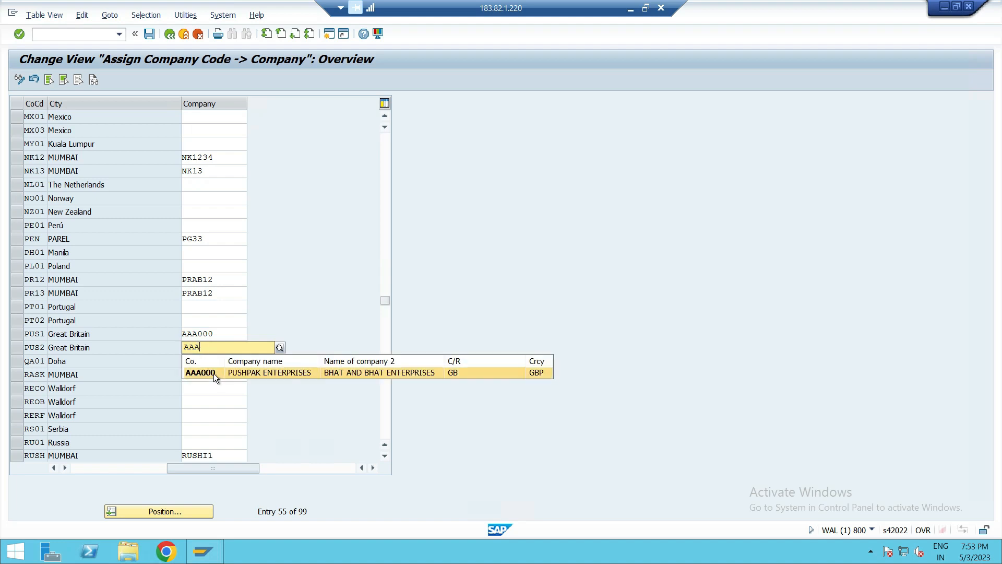
pyautogui.click(214, 374)
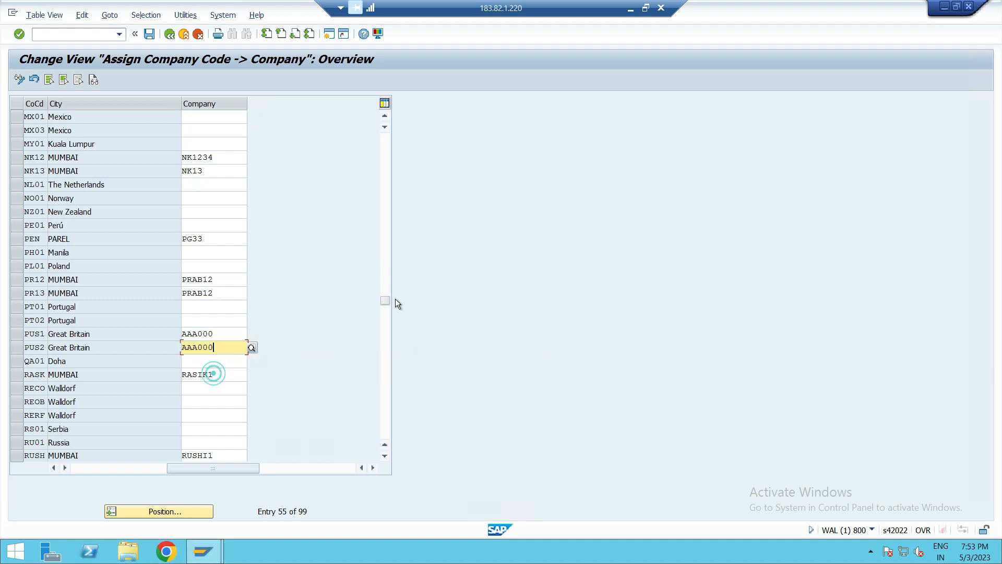
pyautogui.click(151, 37)
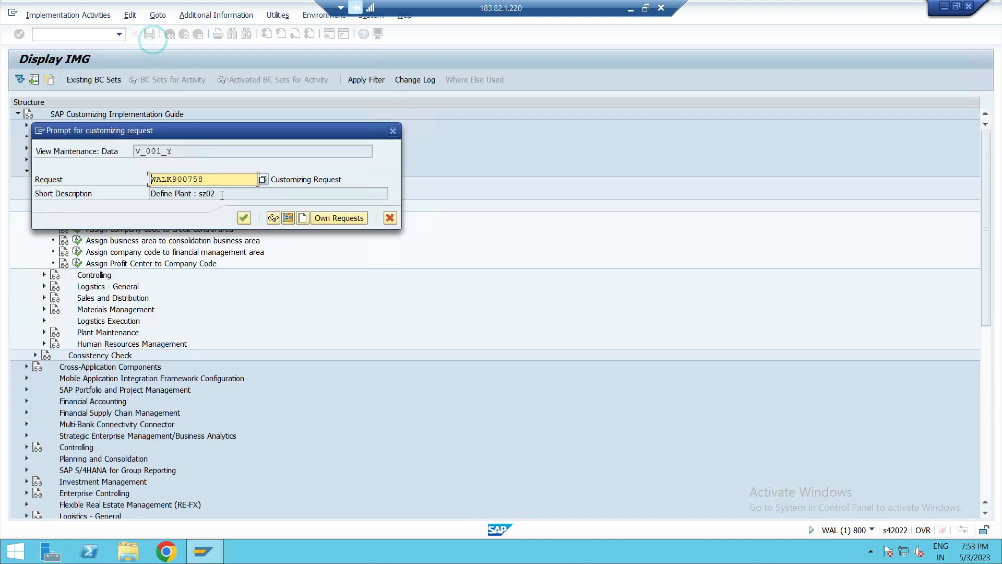
pyautogui.click(243, 218)
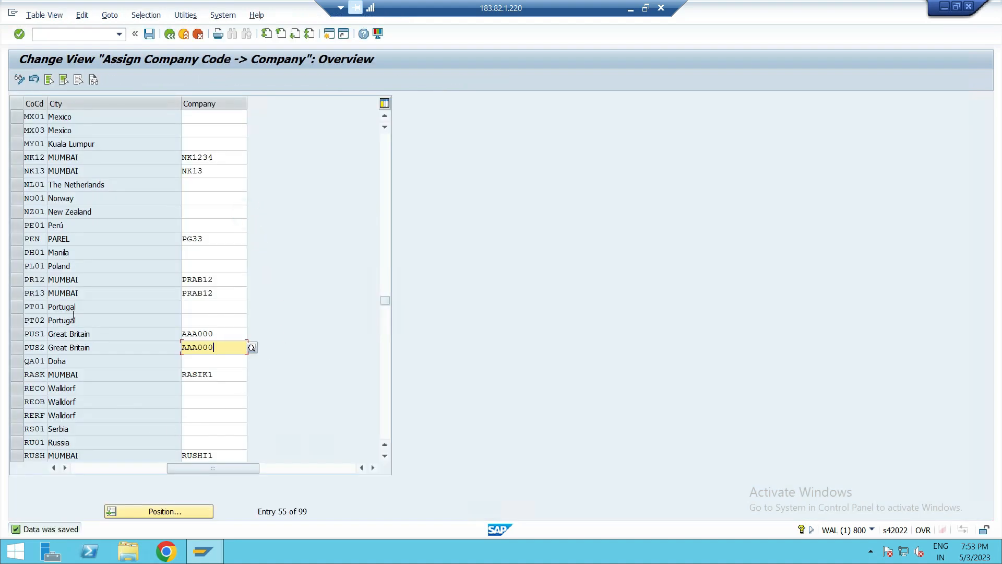
# - Return to the IMG, collapse the Assignment branch and expand the Enterprise Structure Definition branch
pyautogui.click(170, 34)
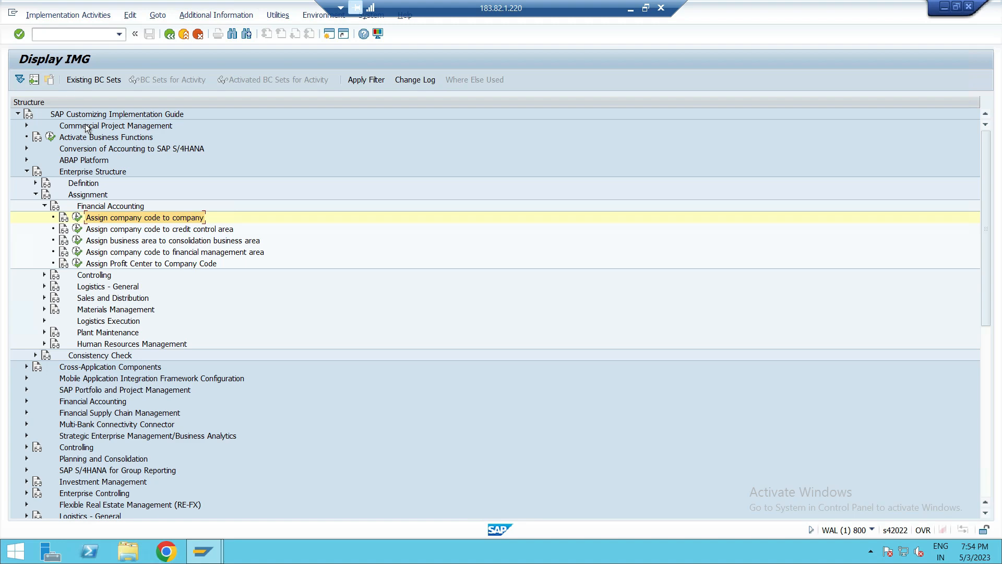
pyautogui.click(44, 207)
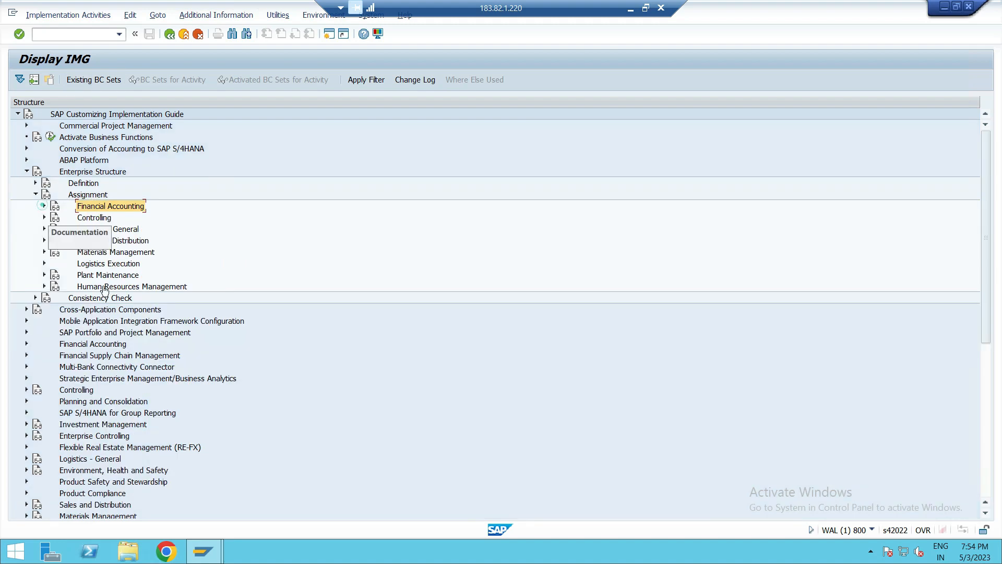
pyautogui.click(35, 196)
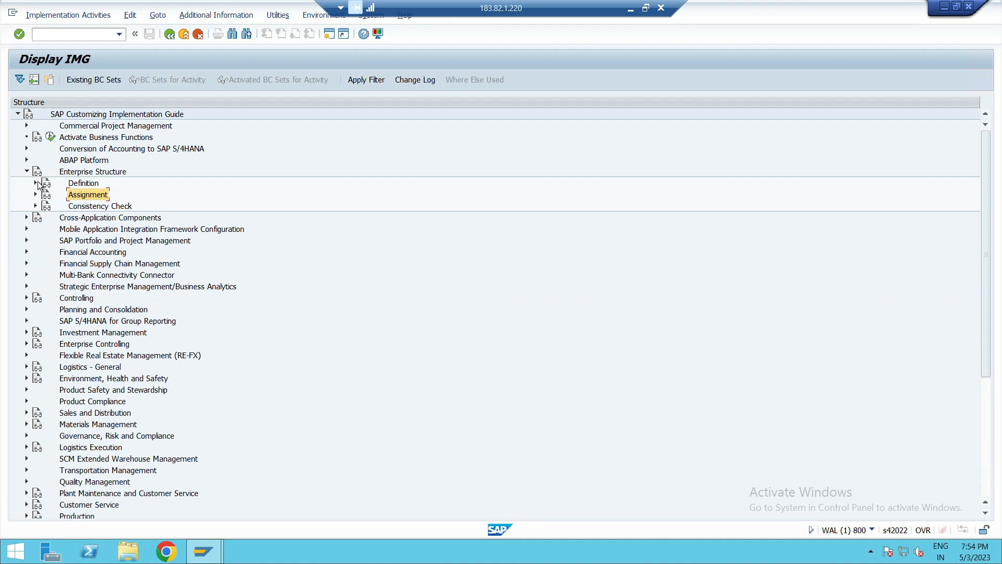
pyautogui.click(36, 183)
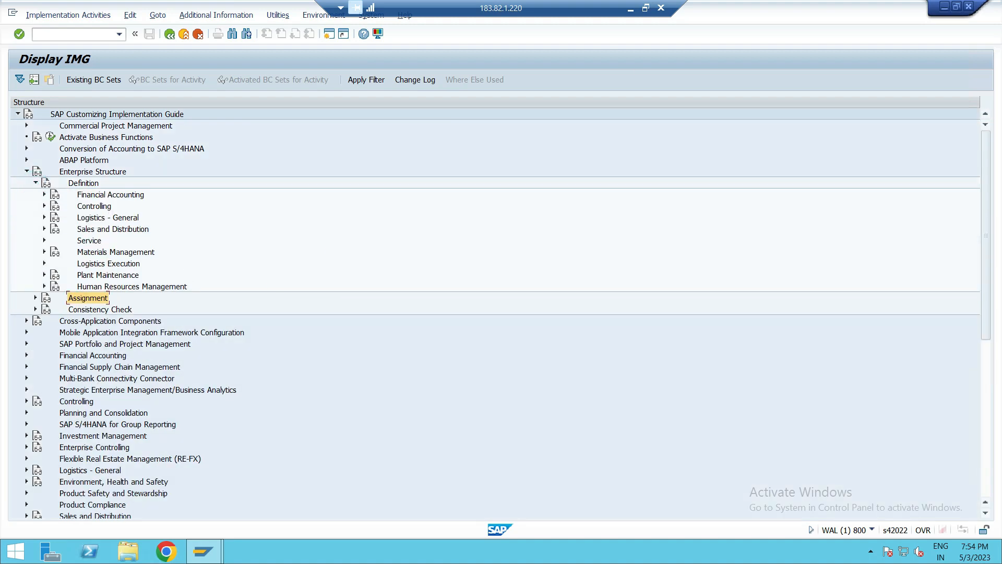
# - Switch to the OneNote notebook and scroll to the Enterprise Structure – Logistics General notes
pyautogui.click(631, 8)
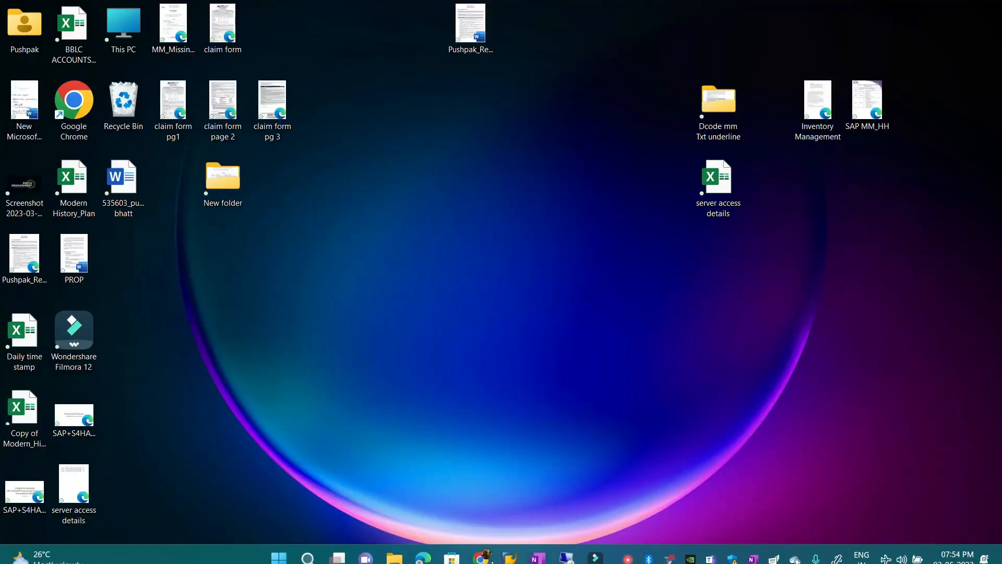
pyautogui.click(538, 559)
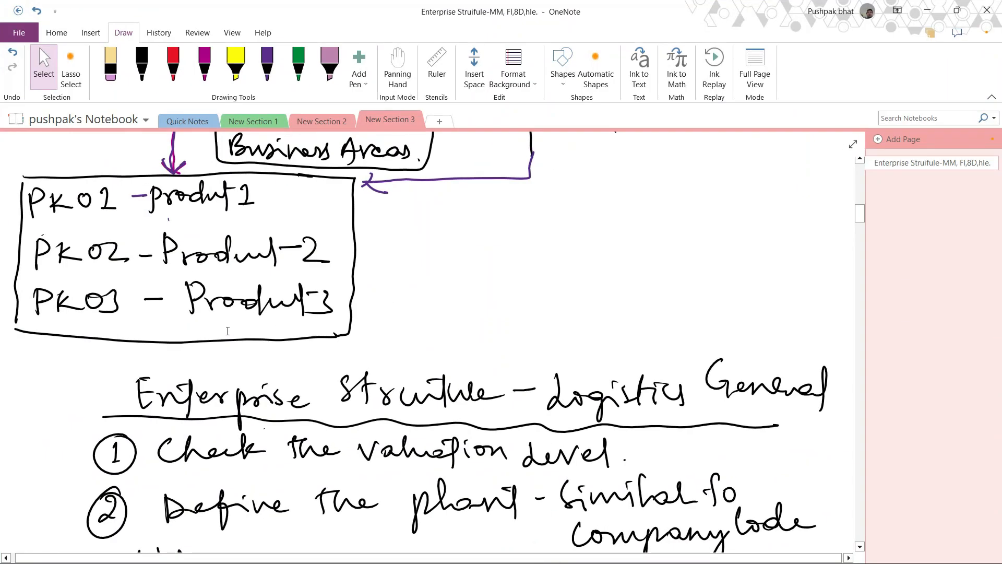
pyautogui.scroll(-4, 228, 331)
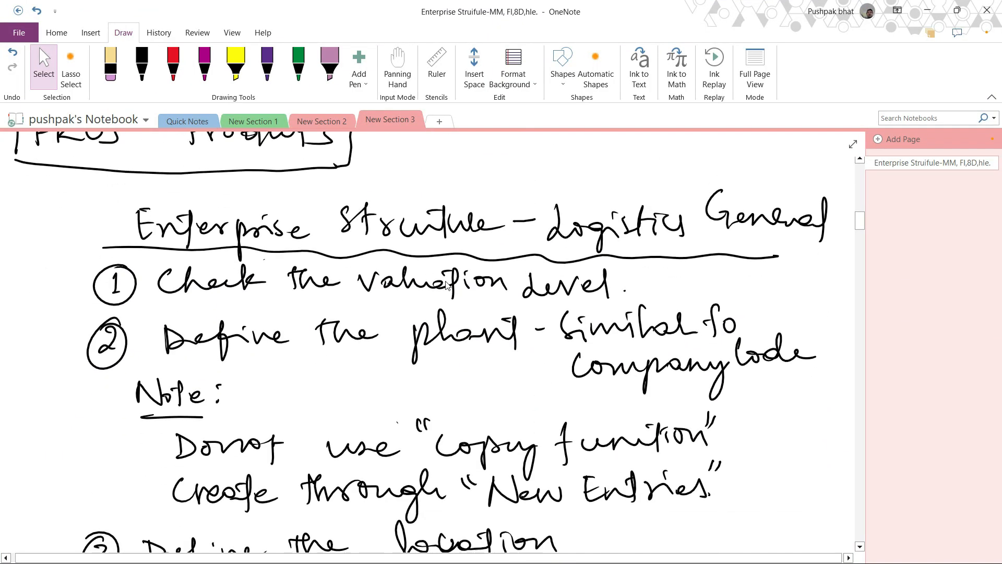
pyautogui.scroll(-2, 447, 283)
pyautogui.scroll(4, 448, 282)
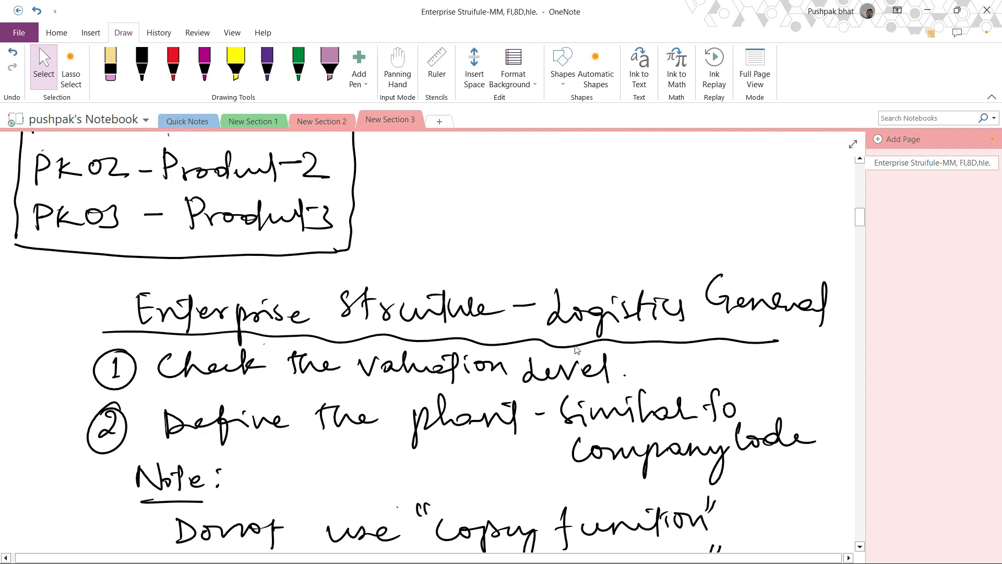
pyautogui.scroll(-4, 481, 353)
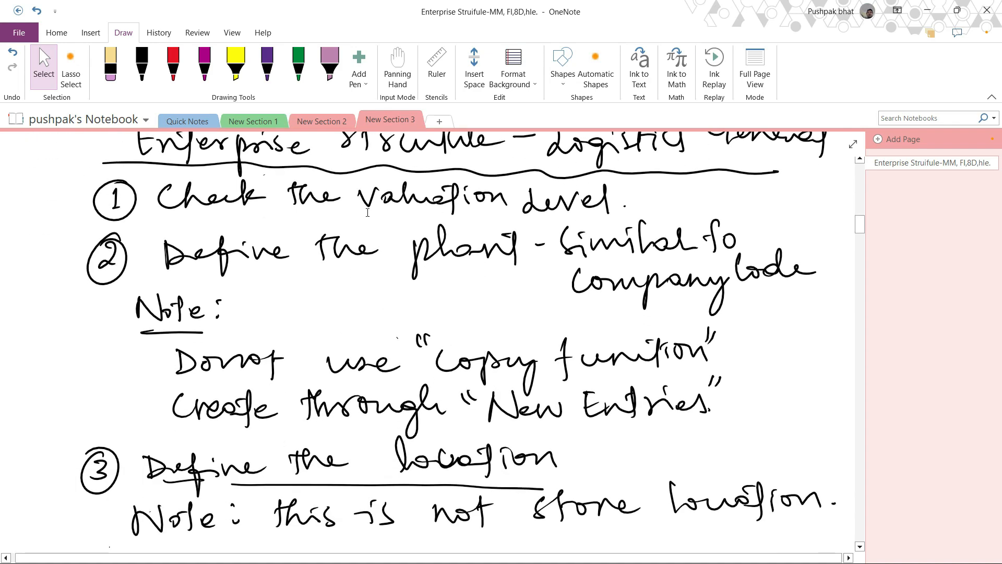
# - Select the handwritten notes about defining the plant and defining the location to point them out
pyautogui.moveTo(349, 174)
pyautogui.mouseDown()
pyautogui.moveTo(438, 209)
pyautogui.moveTo(633, 225)
pyautogui.mouseUp()
pyautogui.click(521, 349)
pyautogui.moveTo(411, 222)
pyautogui.mouseDown()
pyautogui.moveTo(457, 301)
pyautogui.moveTo(527, 292)
pyautogui.mouseUp()
pyautogui.scroll(-2, 331, 295)
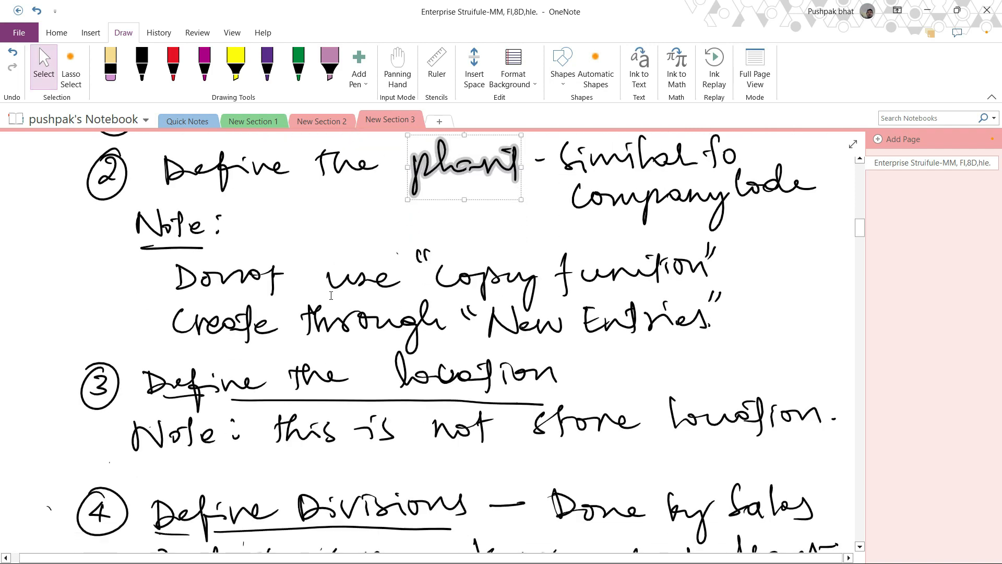
pyautogui.click(373, 246)
pyautogui.scroll(-4, 374, 245)
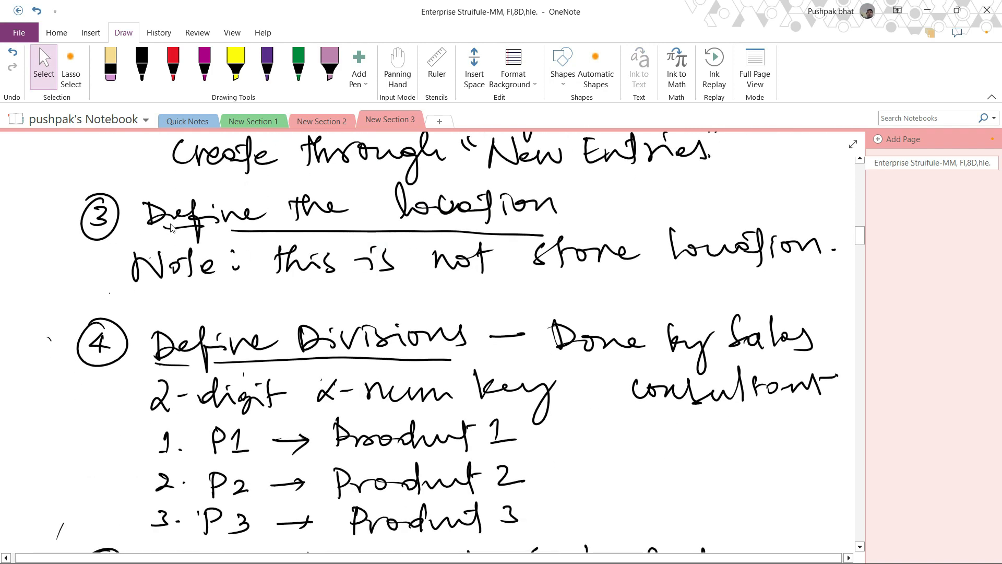
pyautogui.moveTo(151, 178)
pyautogui.mouseDown()
pyautogui.moveTo(251, 240)
pyautogui.moveTo(563, 251)
pyautogui.mouseUp()
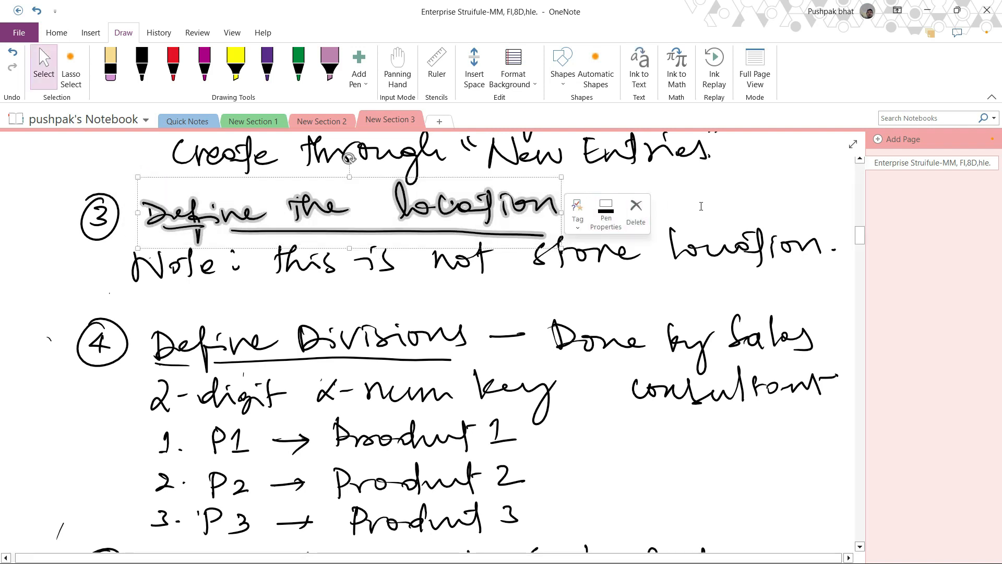
pyautogui.click(701, 206)
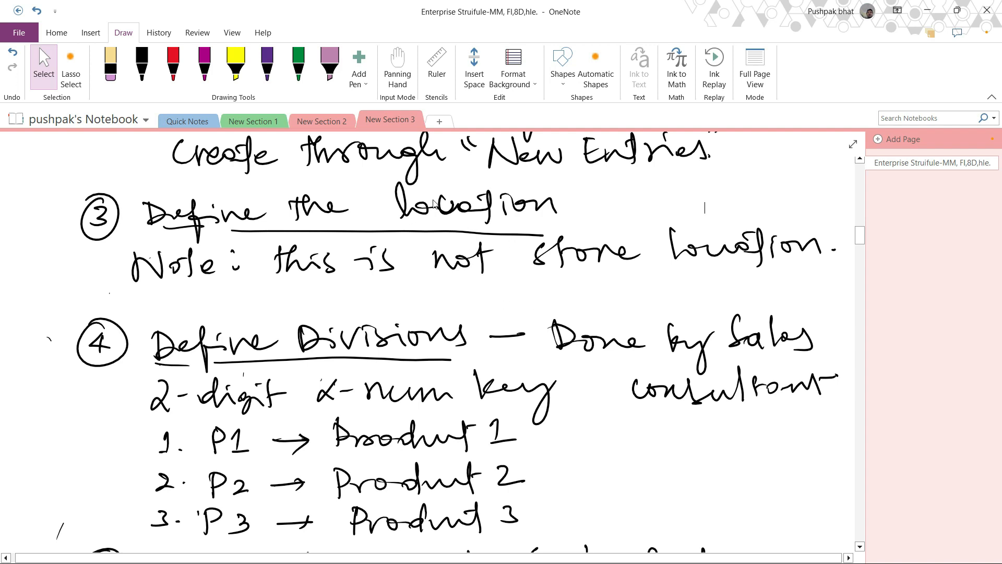
pyautogui.moveTo(388, 187)
pyautogui.mouseDown()
pyautogui.moveTo(435, 219)
pyautogui.moveTo(580, 230)
pyautogui.mouseUp()
pyautogui.click(716, 211)
# - Review the notes on defining divisions P1 to P3, selecting the 'Done by sales consultant' remark
pyautogui.scroll(-3, 308, 314)
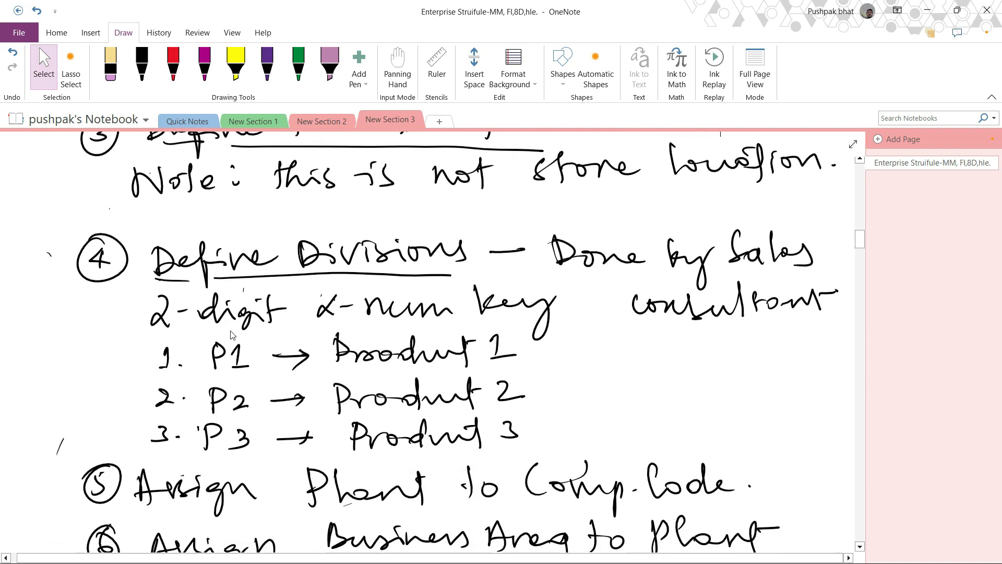
pyautogui.scroll(3, 308, 316)
pyautogui.scroll(-3, 307, 316)
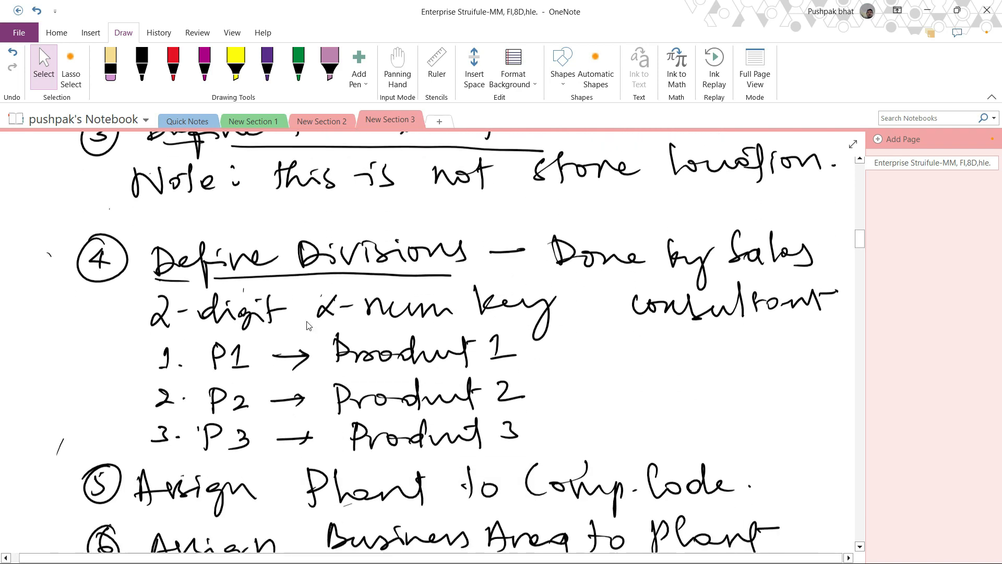
pyautogui.moveTo(289, 249)
pyautogui.mouseDown()
pyautogui.moveTo(408, 290)
pyautogui.moveTo(491, 291)
pyautogui.mouseUp()
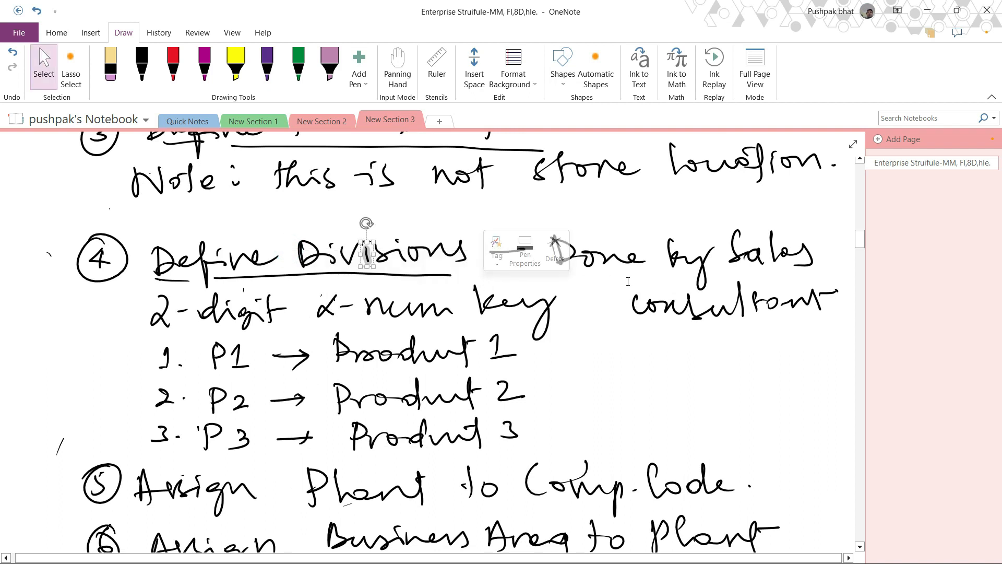
pyautogui.click(685, 381)
pyautogui.moveTo(567, 211)
pyautogui.mouseDown()
pyautogui.moveTo(593, 313)
pyautogui.moveTo(833, 349)
pyautogui.mouseUp()
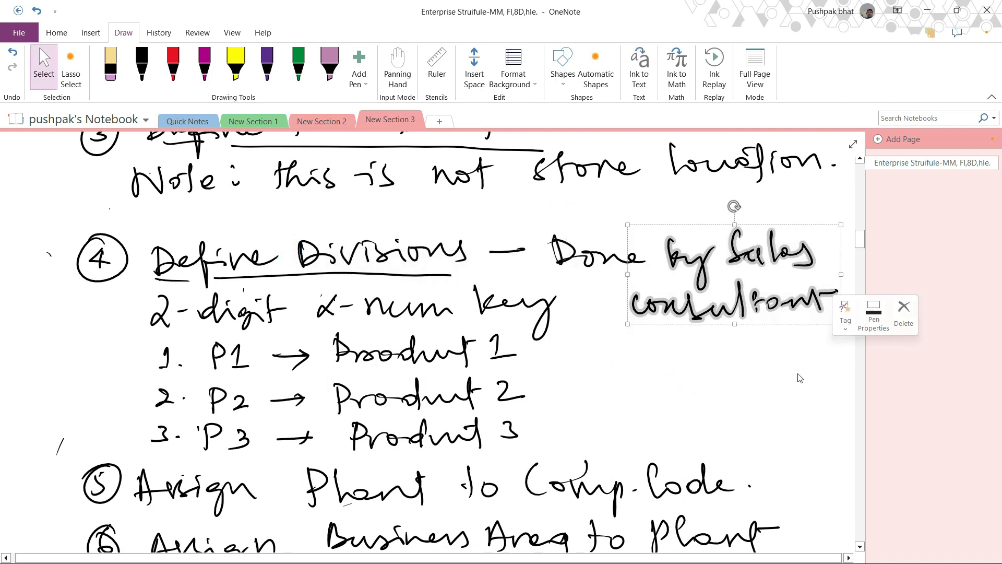
pyautogui.click(779, 378)
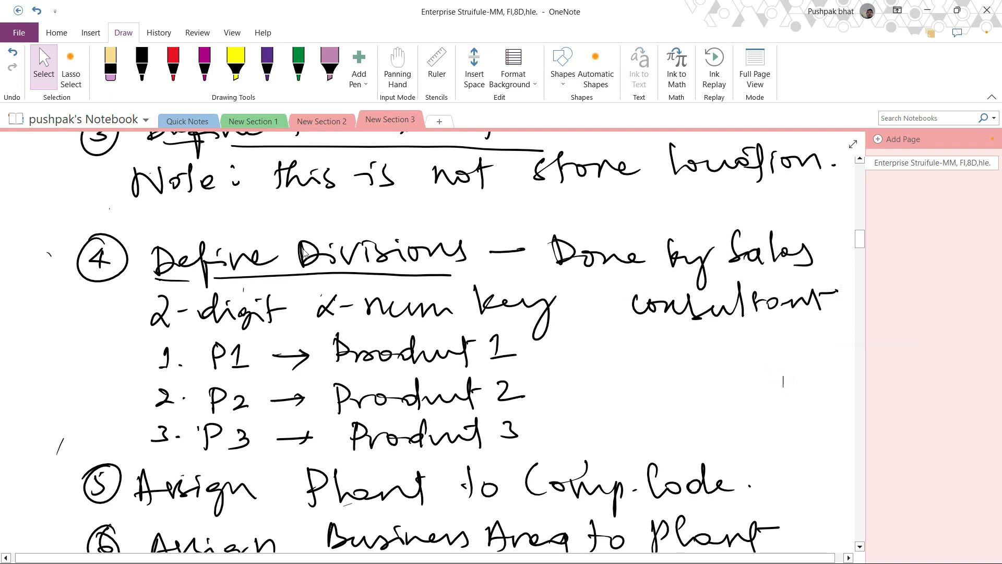
pyautogui.scroll(3, 530, 274)
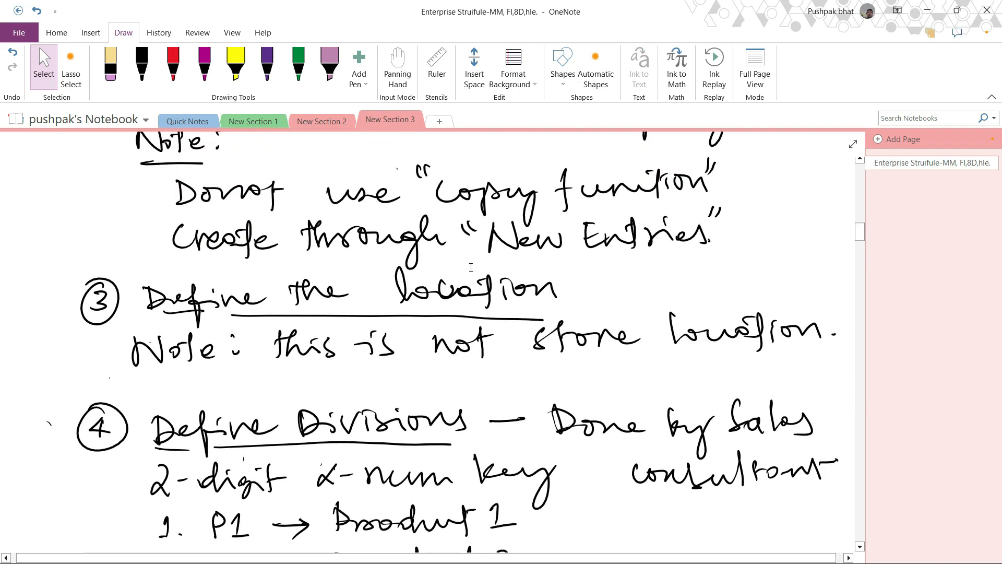
pyautogui.scroll(-6, 510, 343)
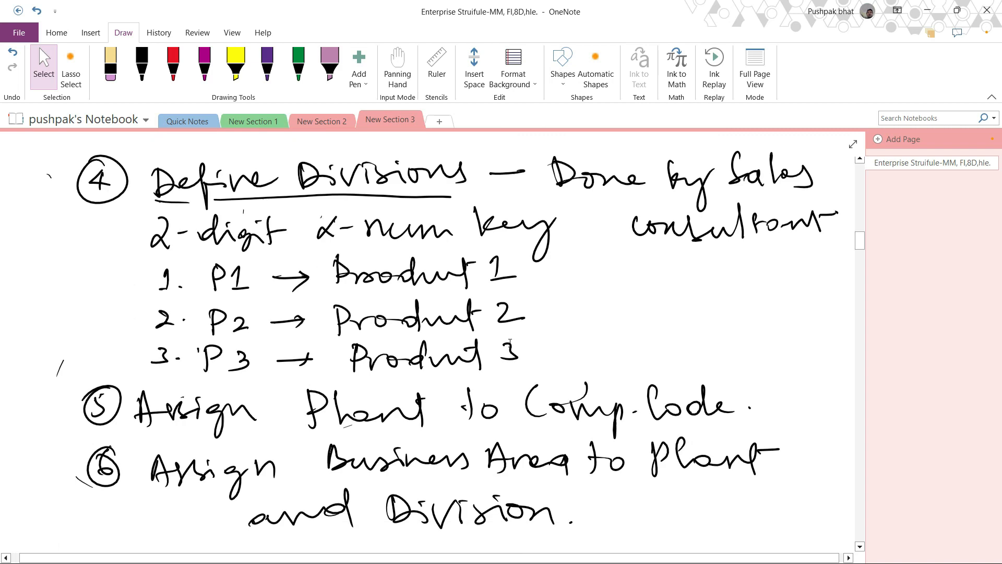
pyautogui.scroll(4, 490, 352)
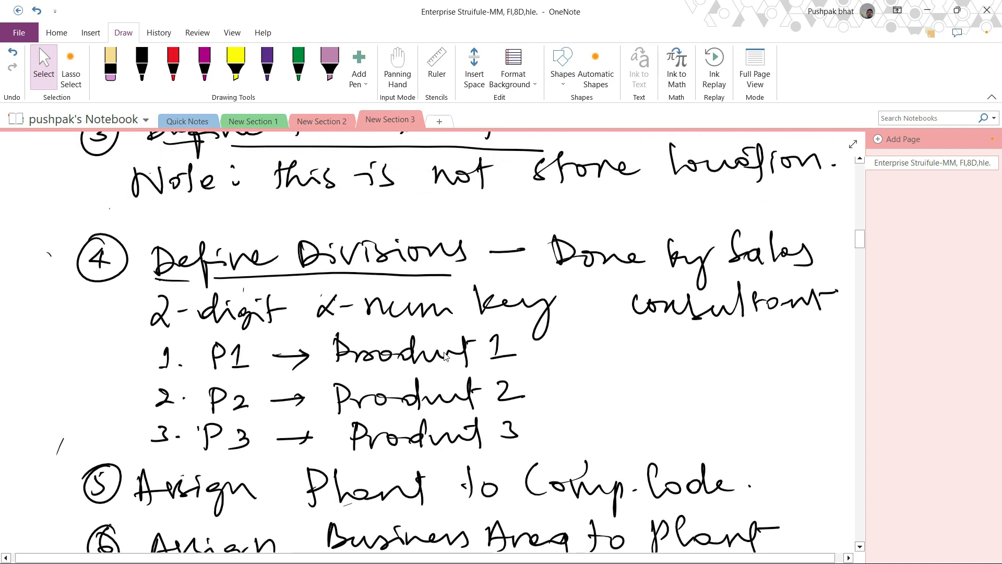
pyautogui.scroll(-2, 490, 352)
pyautogui.scroll(2, 356, 340)
pyautogui.scroll(-3, 355, 340)
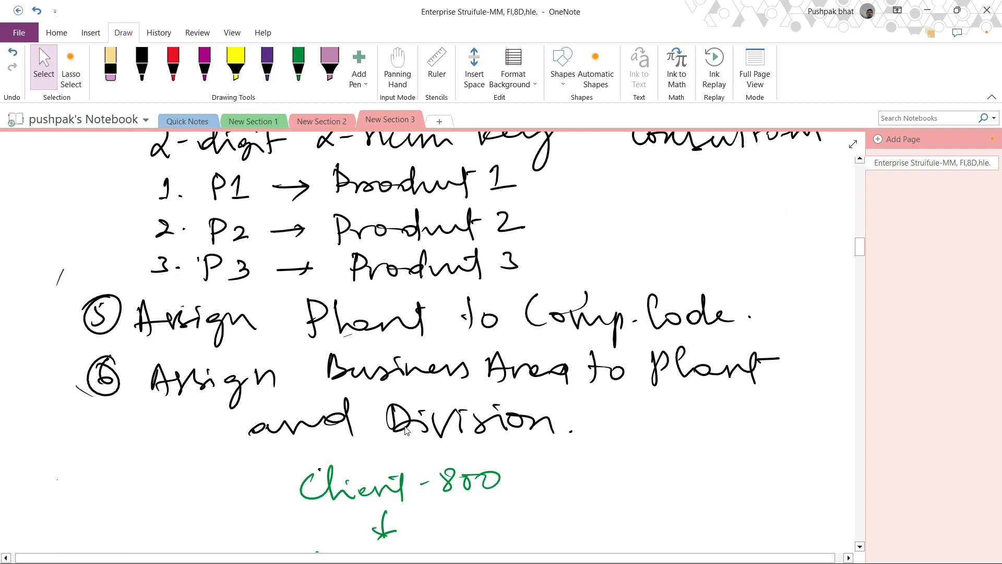
# - Scroll through the client–company–plant diagram and the business area to plant and division assignment notes
pyautogui.scroll(-9, 412, 444)
pyautogui.scroll(5, 412, 445)
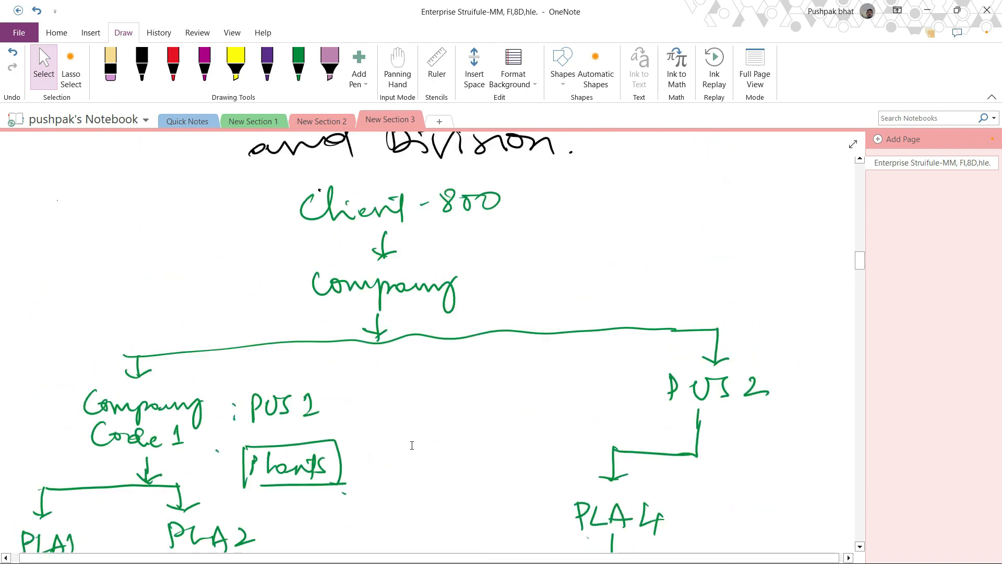
pyautogui.scroll(-5, 412, 445)
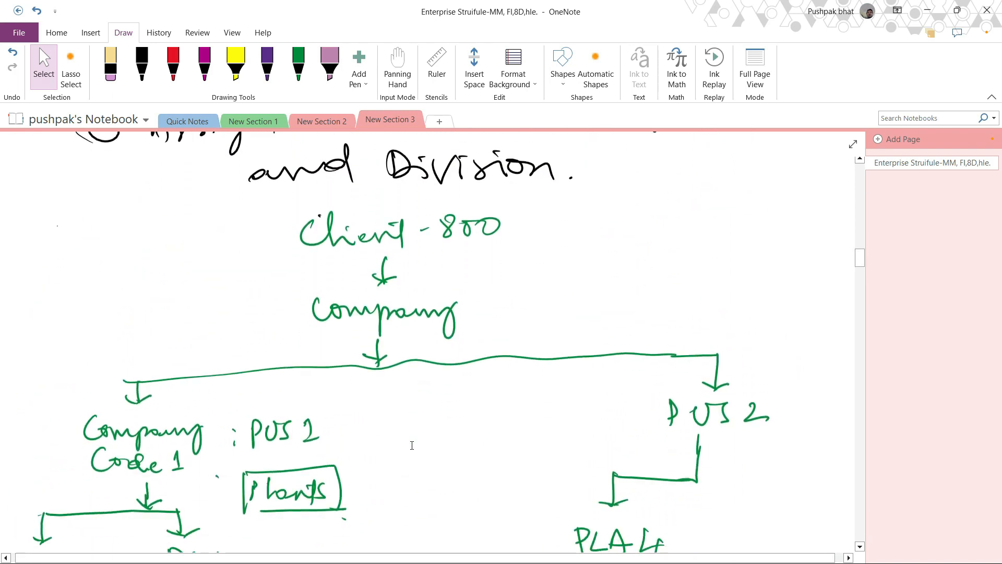
pyautogui.scroll(3, 413, 445)
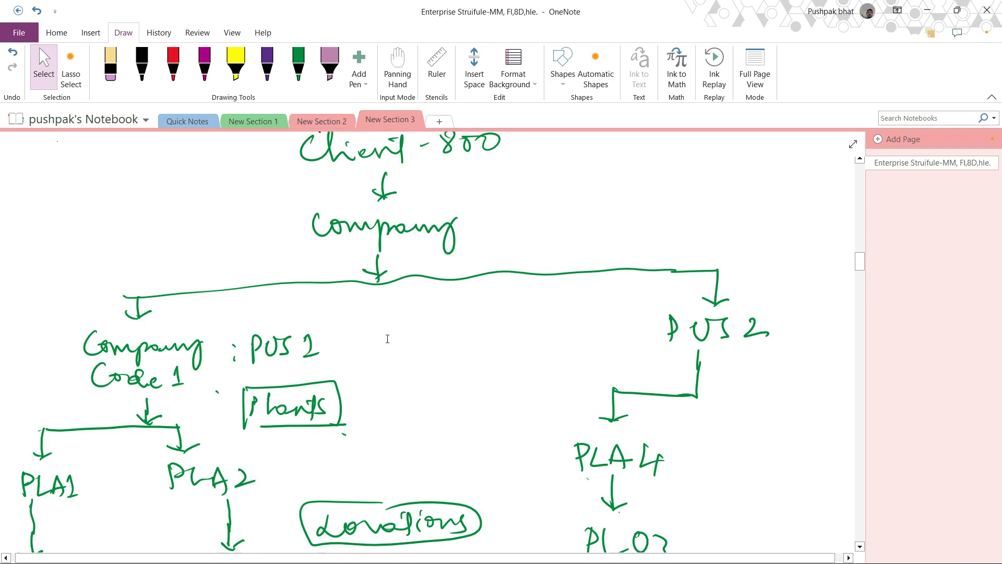
pyautogui.scroll(2, 388, 338)
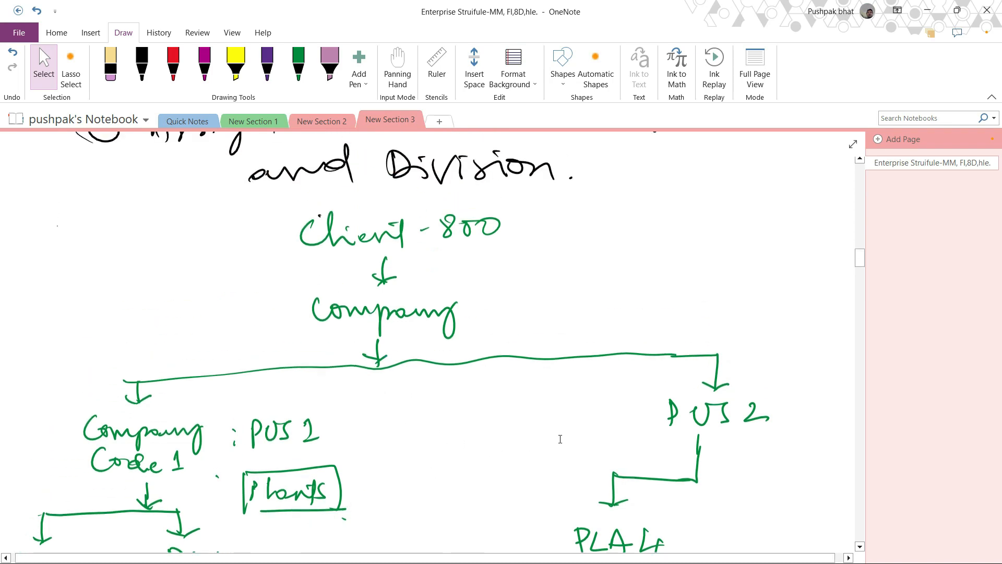
pyautogui.scroll(-6, 560, 439)
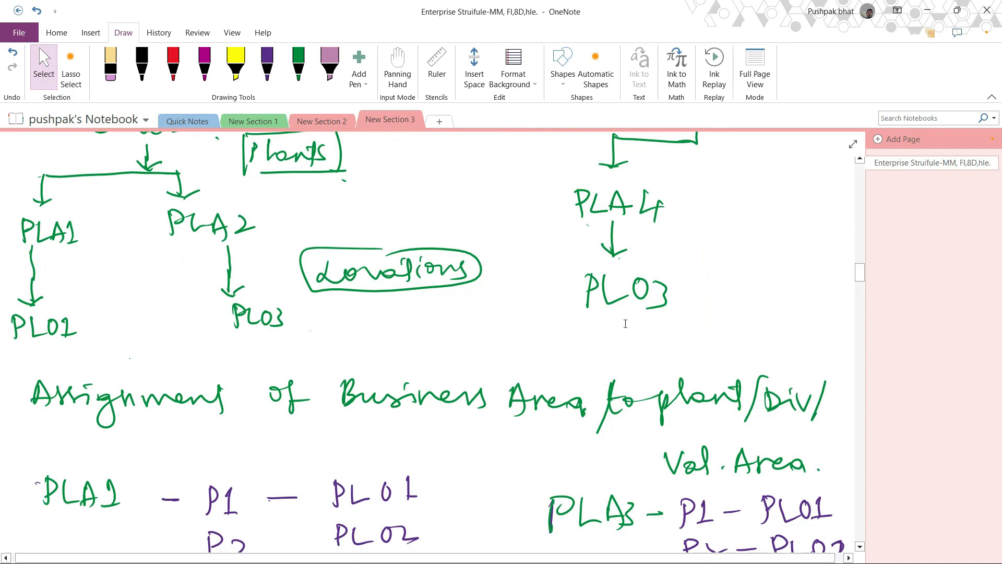
pyautogui.scroll(-3, 107, 288)
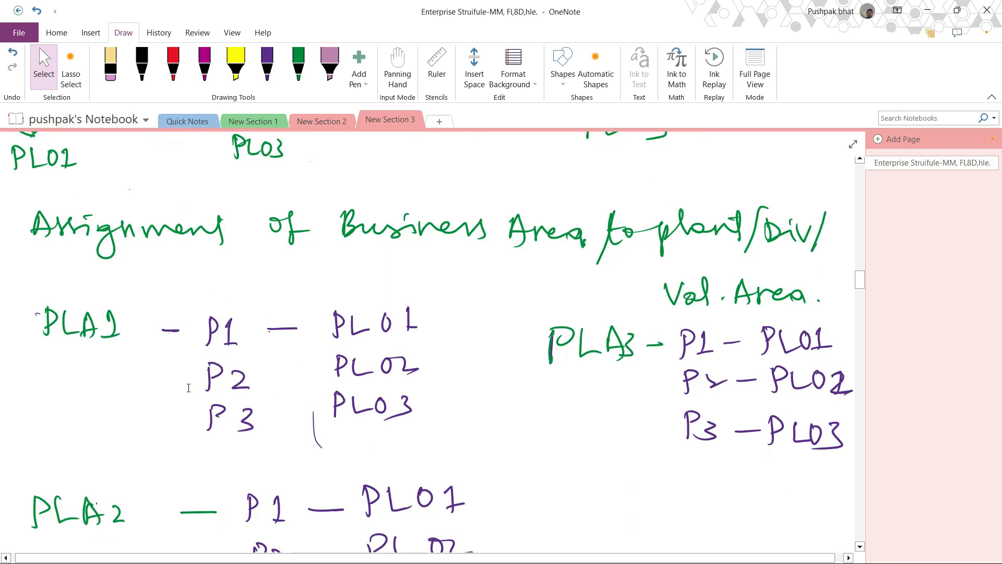
pyautogui.scroll(9, 188, 387)
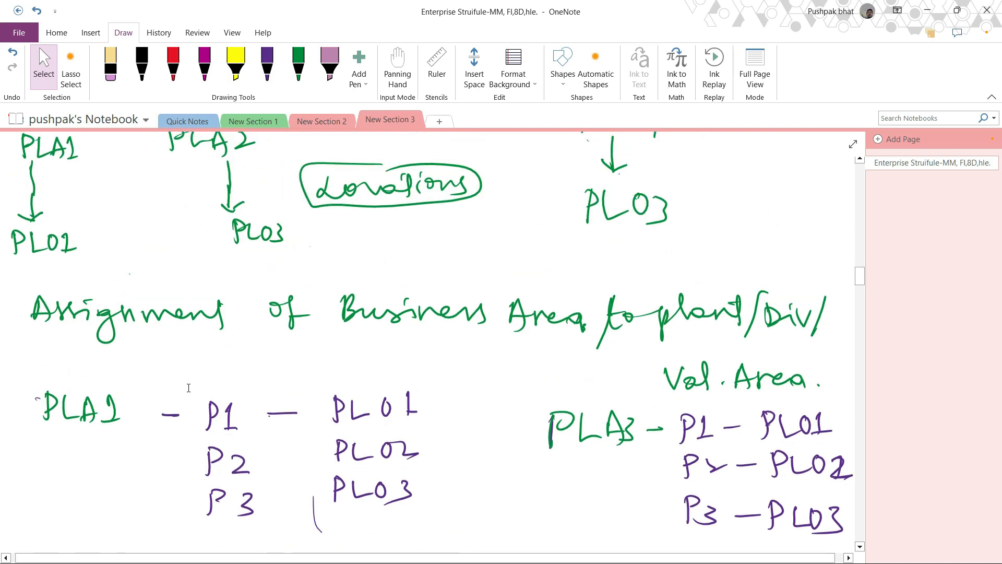
pyautogui.scroll(-2, 264, 337)
pyautogui.scroll(6, 498, 245)
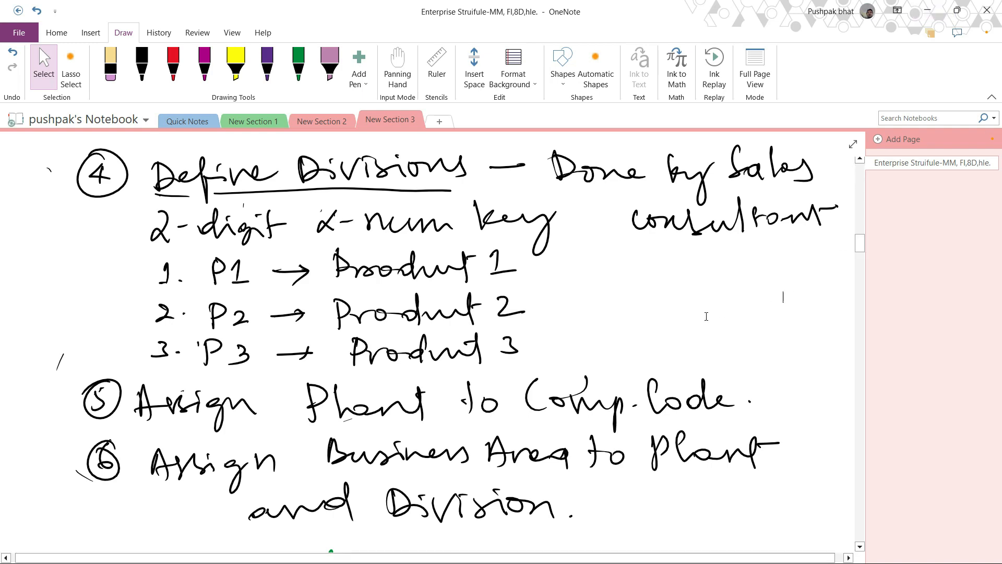
pyautogui.scroll(3, 704, 320)
pyautogui.scroll(2, 704, 321)
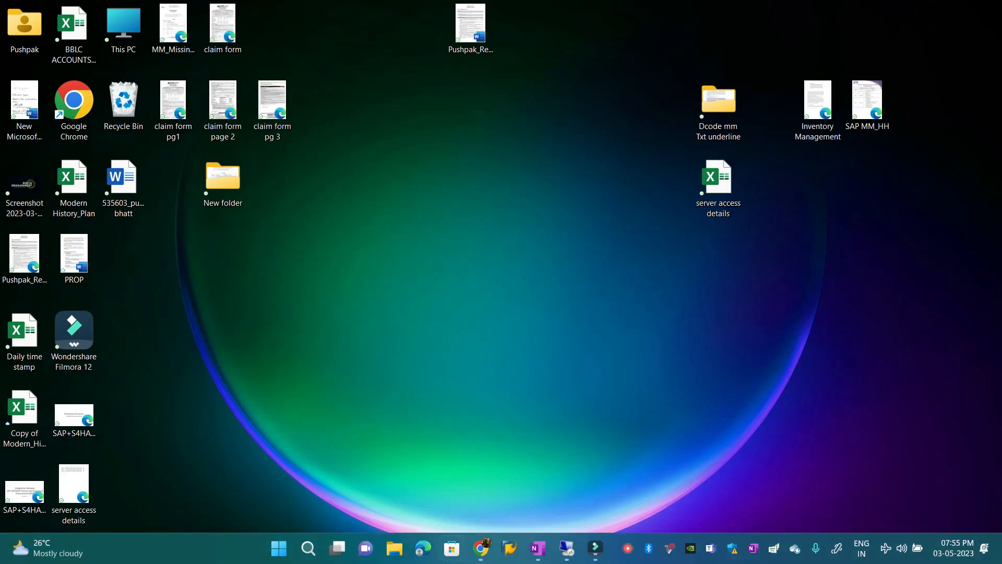
# - Switch back to the SAP Display IMG window and close the Enterprise Structure documentation window
pyautogui.click(564, 551)
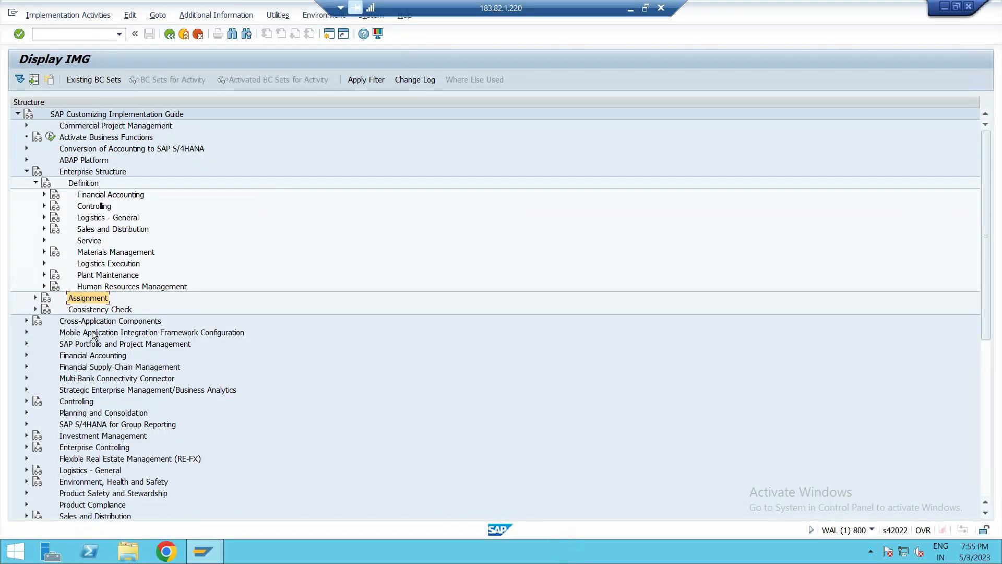
pyautogui.click(31, 176)
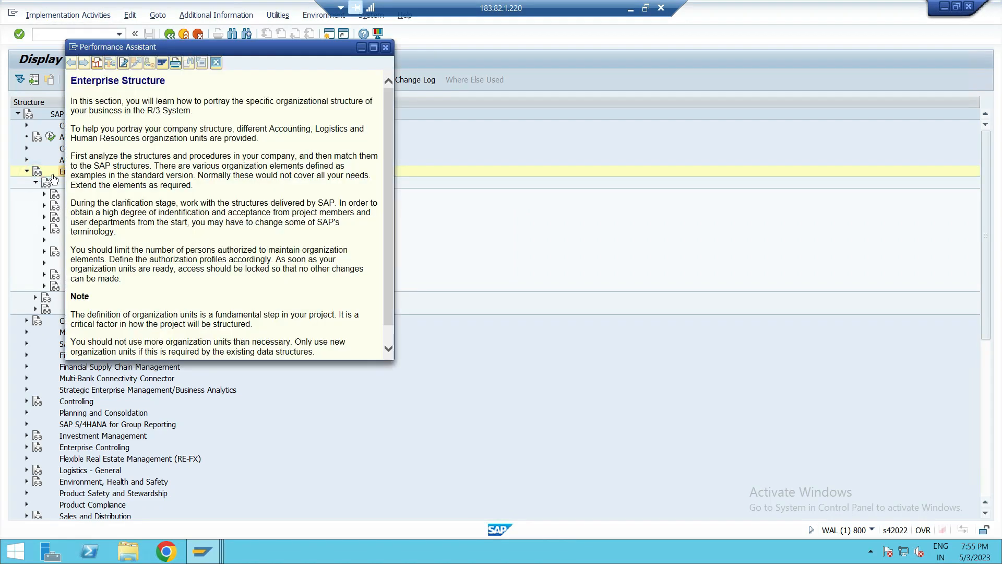
pyautogui.click(386, 47)
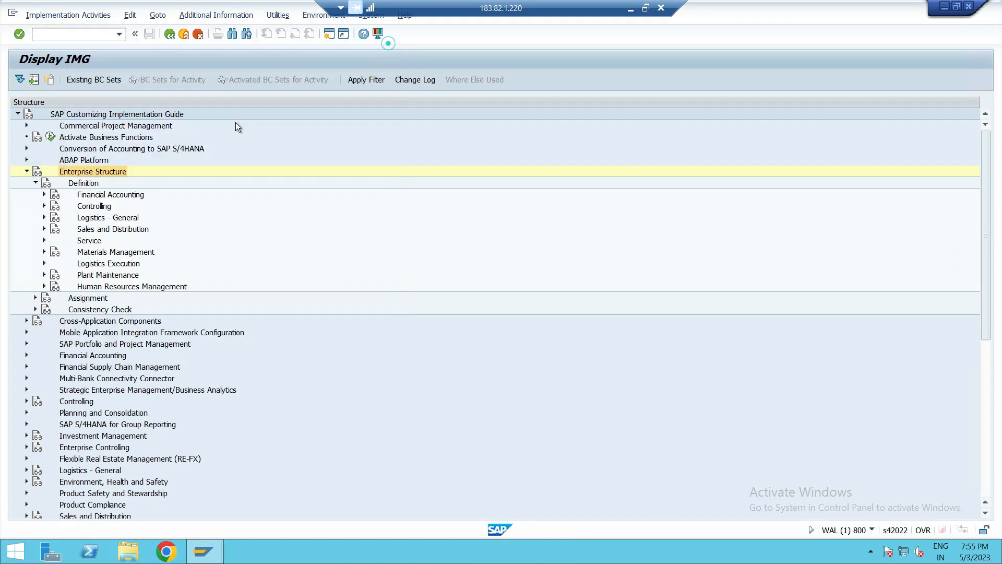
# - Expand Logistics – General under Enterprise Structure definition and open Define valuation level to examine the valuation level options
pyautogui.click(45, 218)
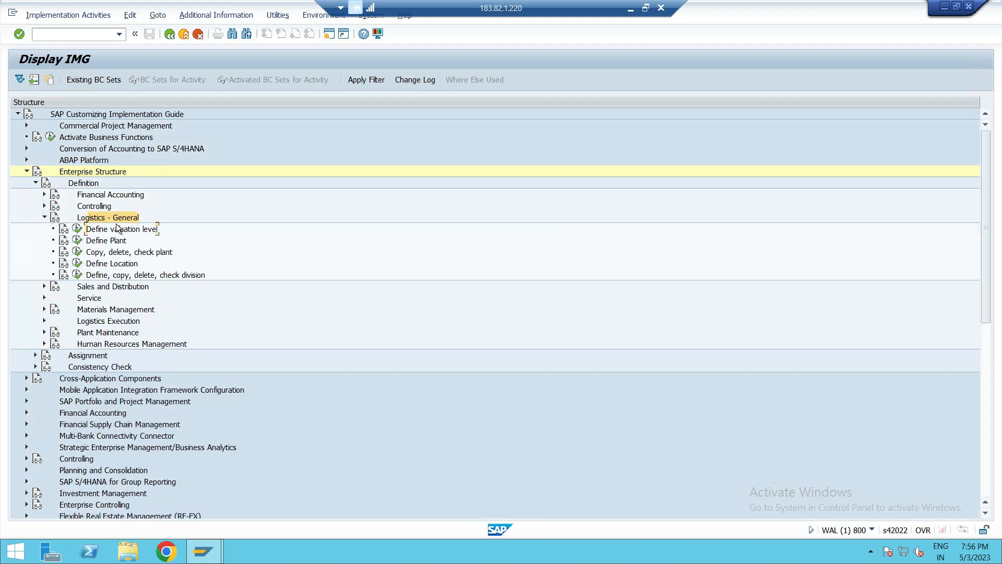
pyautogui.click(112, 229)
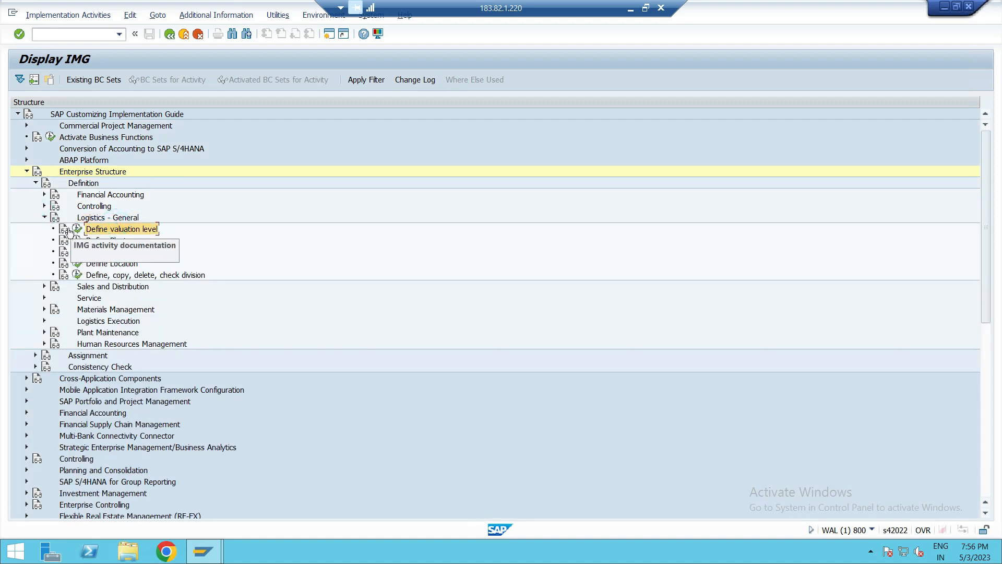
pyautogui.click(77, 229)
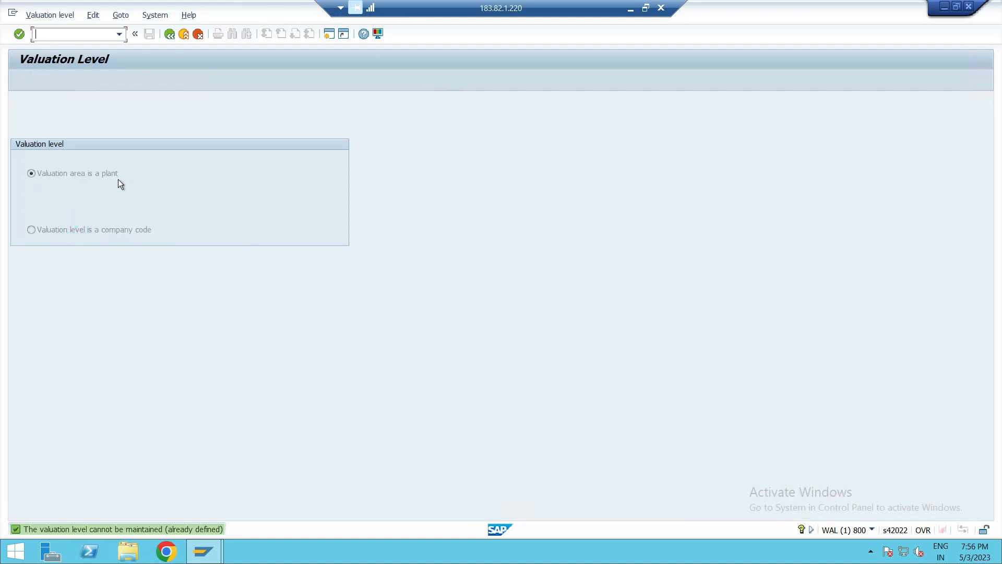
pyautogui.click(106, 171)
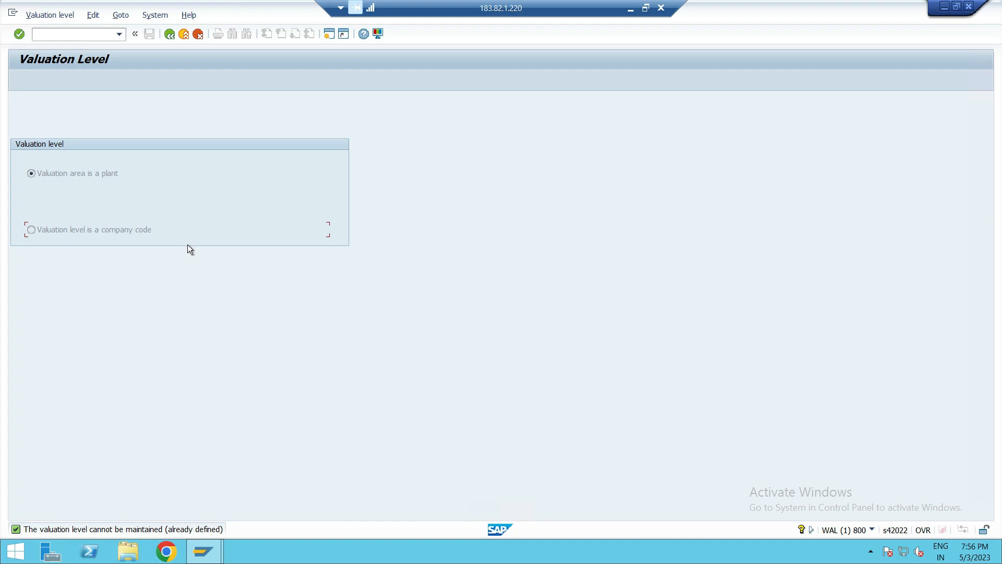
# - Leave the valuation level screen and open the Define Plant activity under Logistics – General
pyautogui.click(60, 173)
pyautogui.click(176, 36)
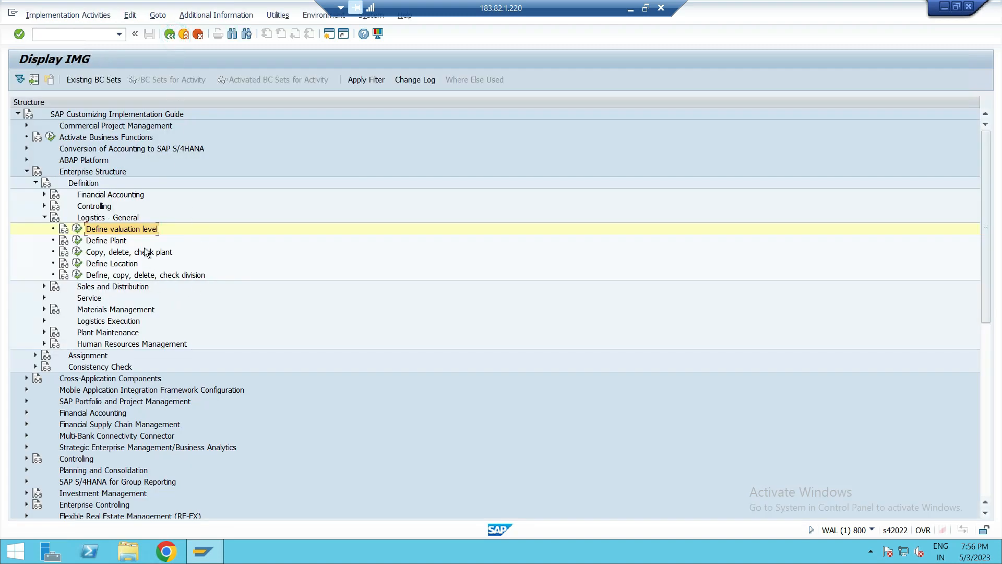
pyautogui.click(117, 240)
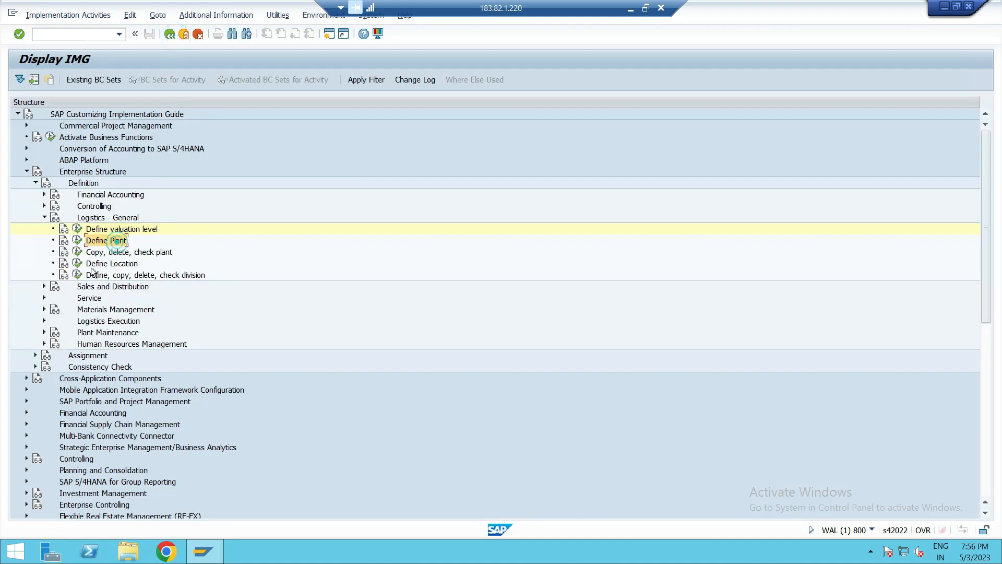
pyautogui.click(77, 240)
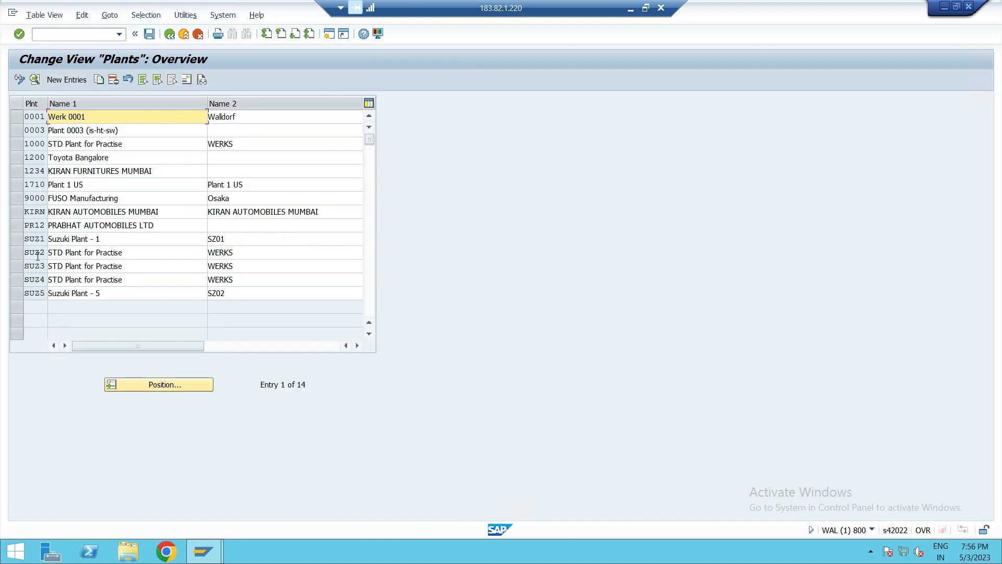
# - Add a new plant entry PLA1 with Name 1 'PLANT - 1 PUS1' and Name 2 'PLANT PUS1'
pyautogui.click(55, 82)
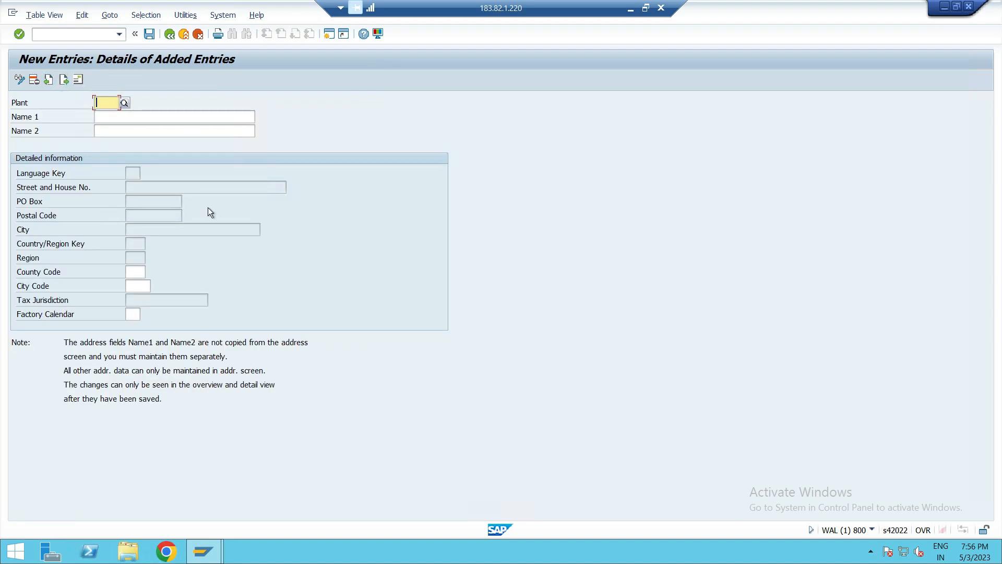
pyautogui.write('PLA1')
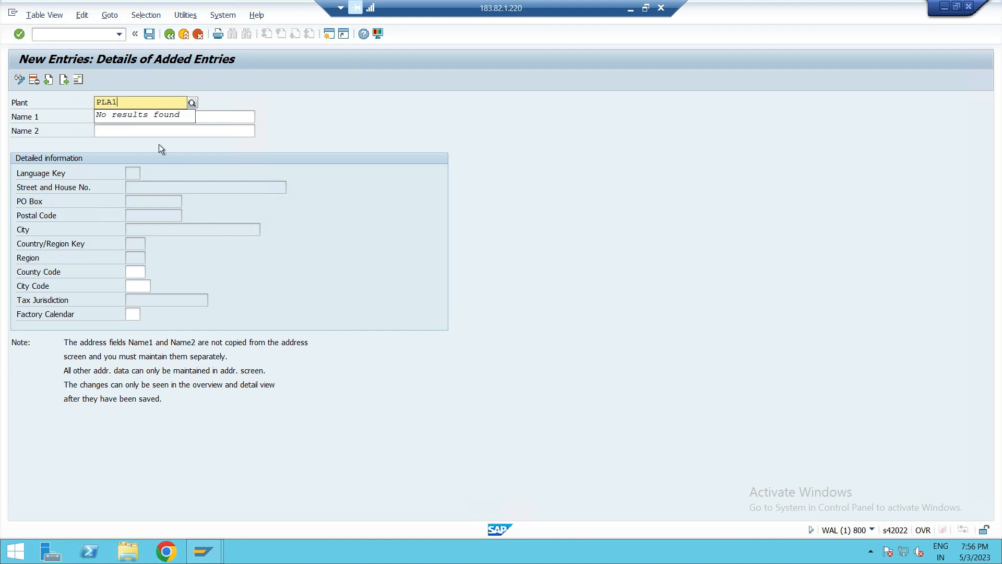
pyautogui.click(206, 120)
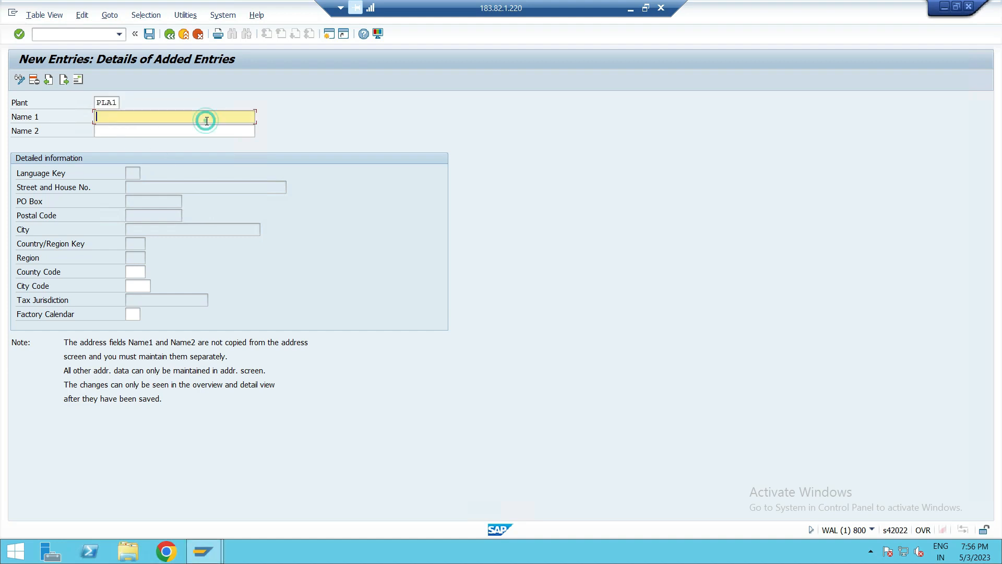
pyautogui.write('PLANT - 1 PUS1')
pyautogui.click(190, 131)
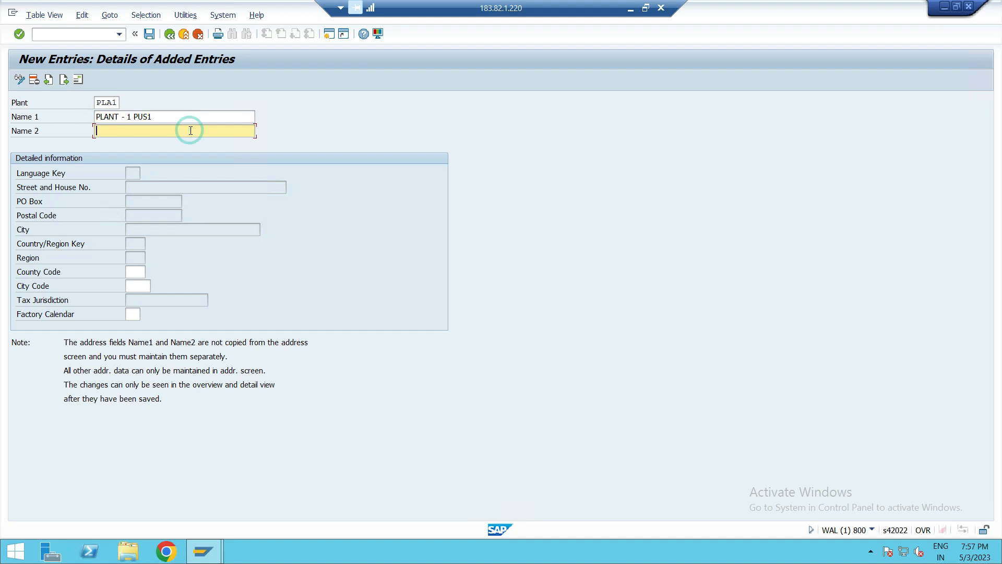
pyautogui.write('PLANT PUS1')
# - Enter county code GB and set the factory calendar to GS, Great Britain (Scotland), from its search list
pyautogui.click(134, 270)
pyautogui.write('GB')
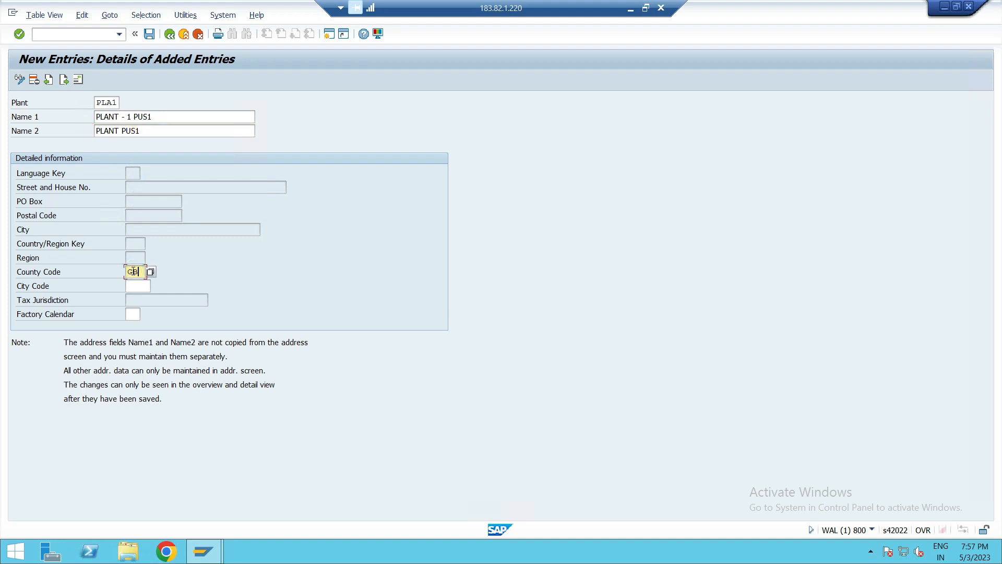
pyautogui.click(135, 284)
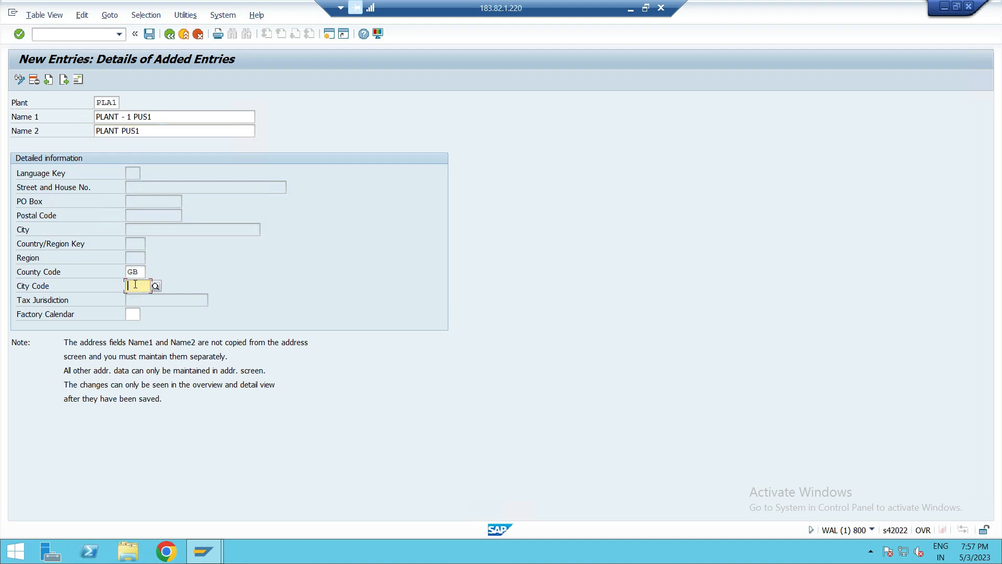
pyautogui.click(132, 315)
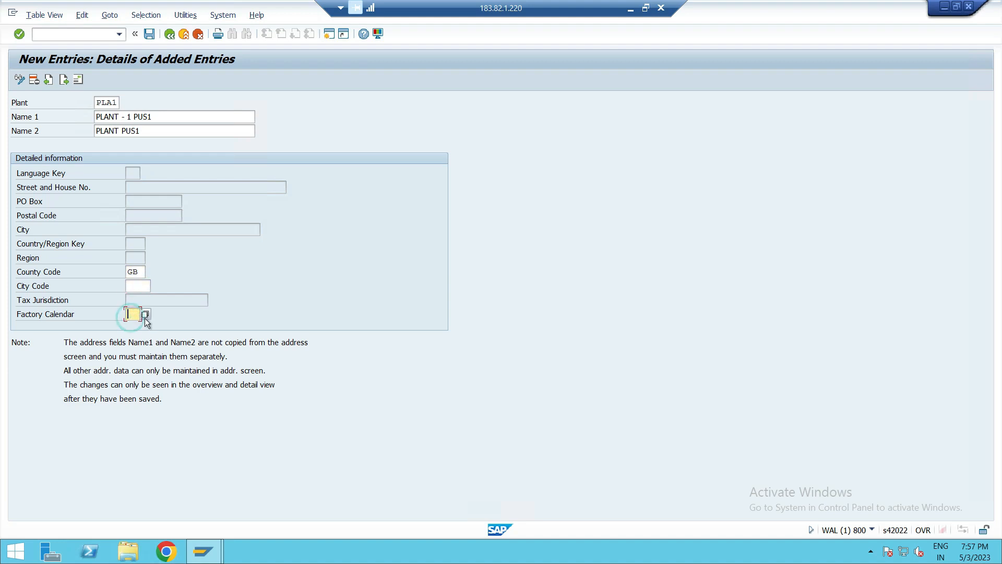
pyautogui.click(147, 315)
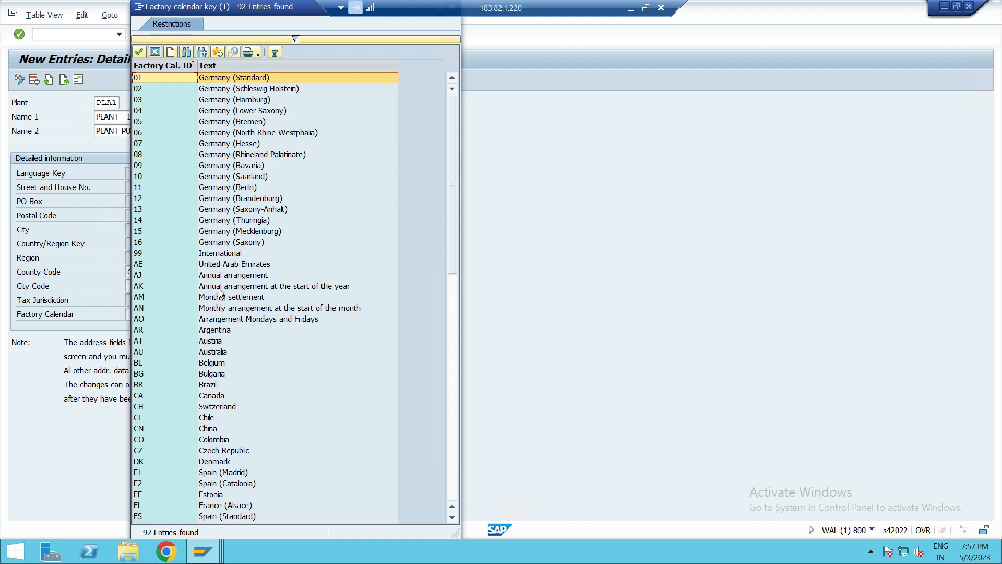
pyautogui.scroll(-3, 219, 300)
pyautogui.scroll(-4, 219, 299)
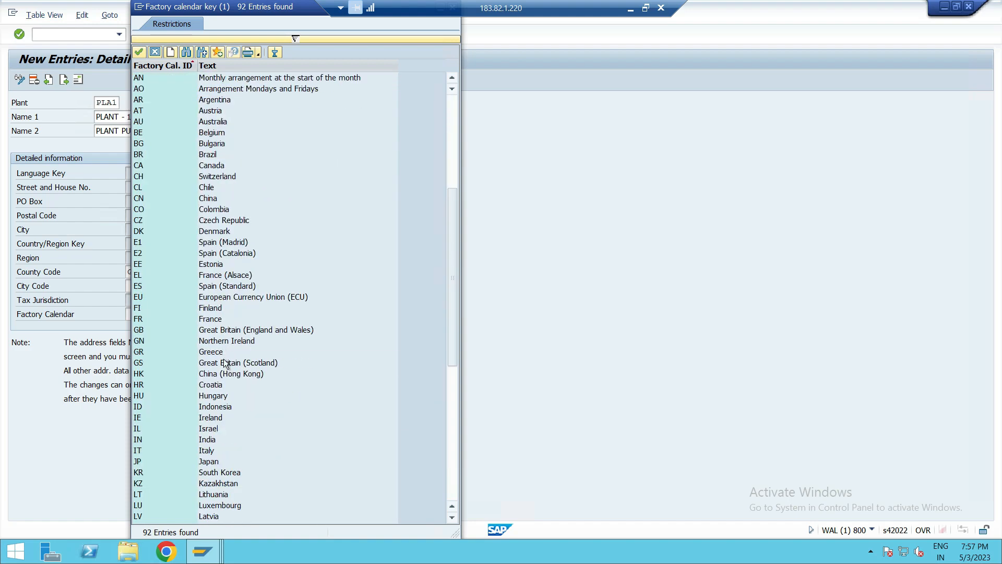
pyautogui.doubleClick(224, 362)
pyautogui.click(136, 287)
pyautogui.press('super')
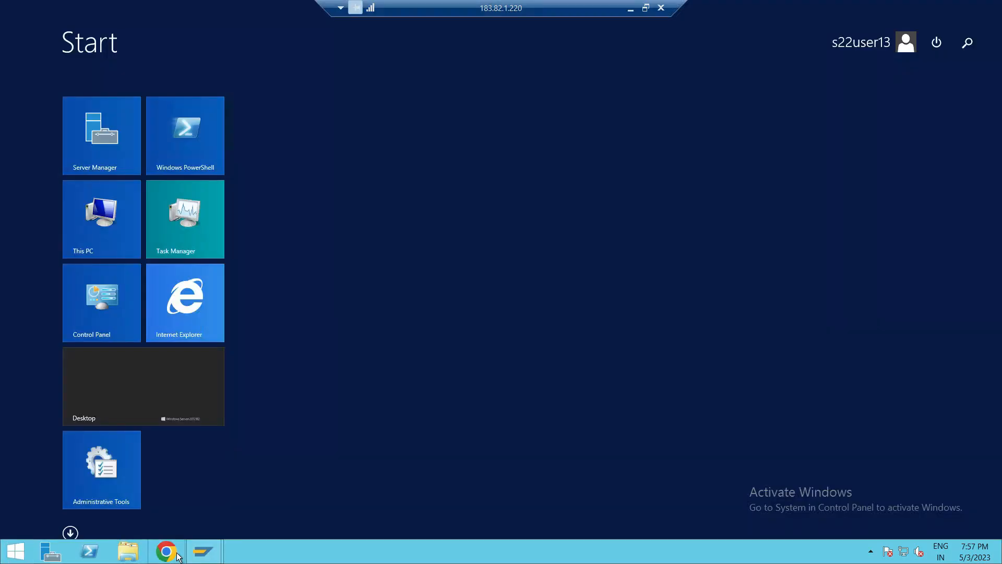
pyautogui.moveTo(203, 557)
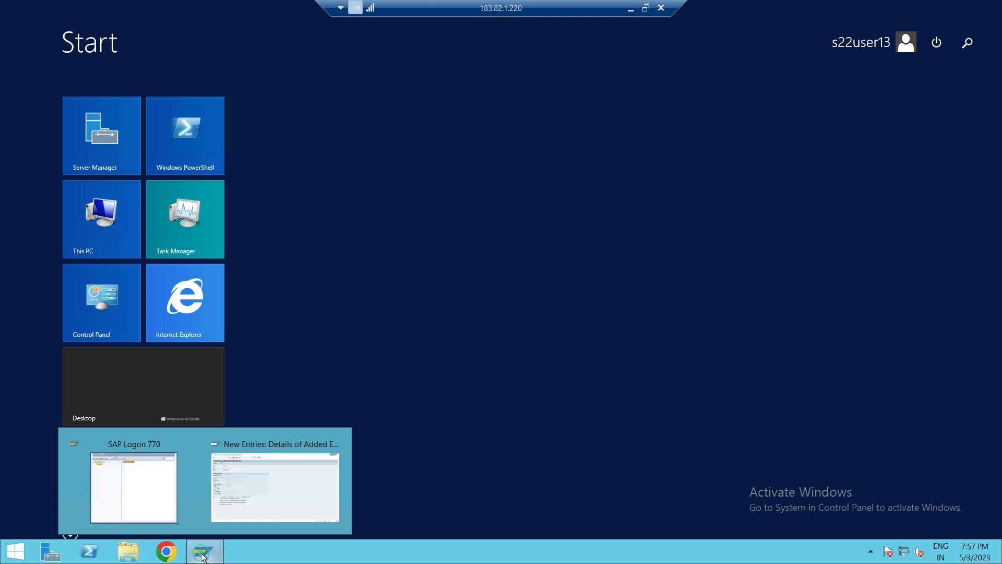
pyautogui.click(231, 510)
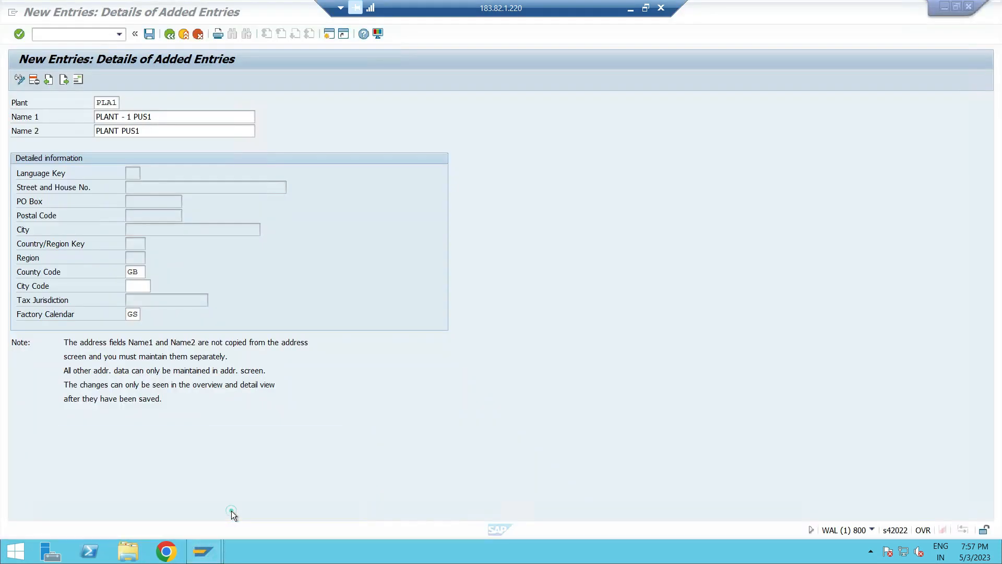
# - Open the city code search list and search it for LONDON and then GB
pyautogui.click(154, 285)
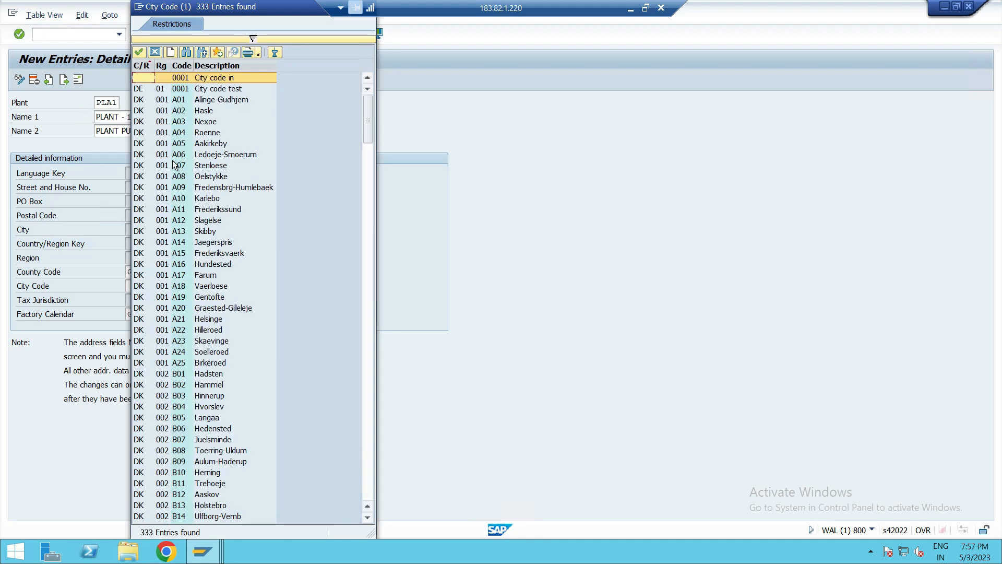
pyautogui.scroll(-6, 199, 262)
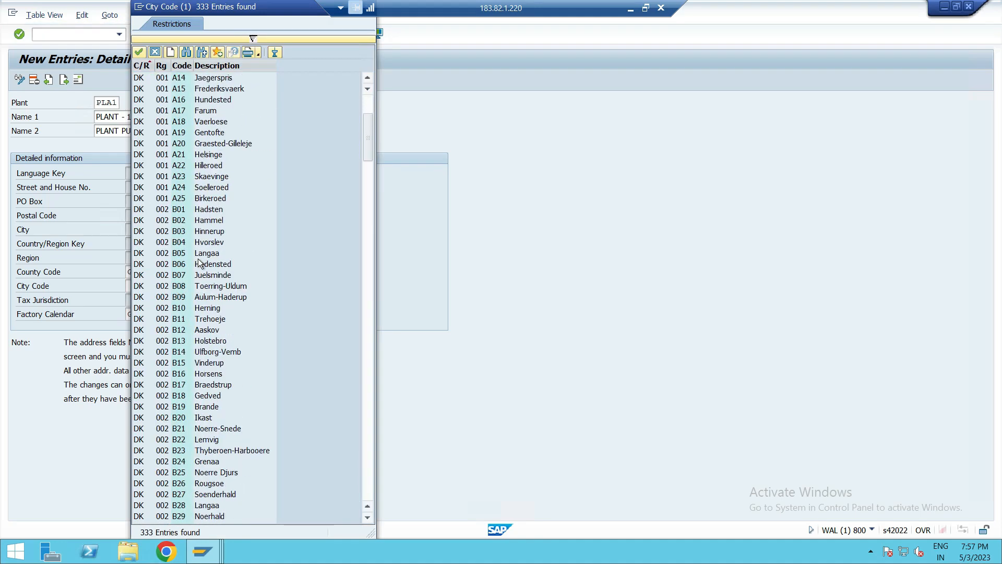
pyautogui.click(187, 53)
pyautogui.write('LONDON')
pyautogui.press('Return')
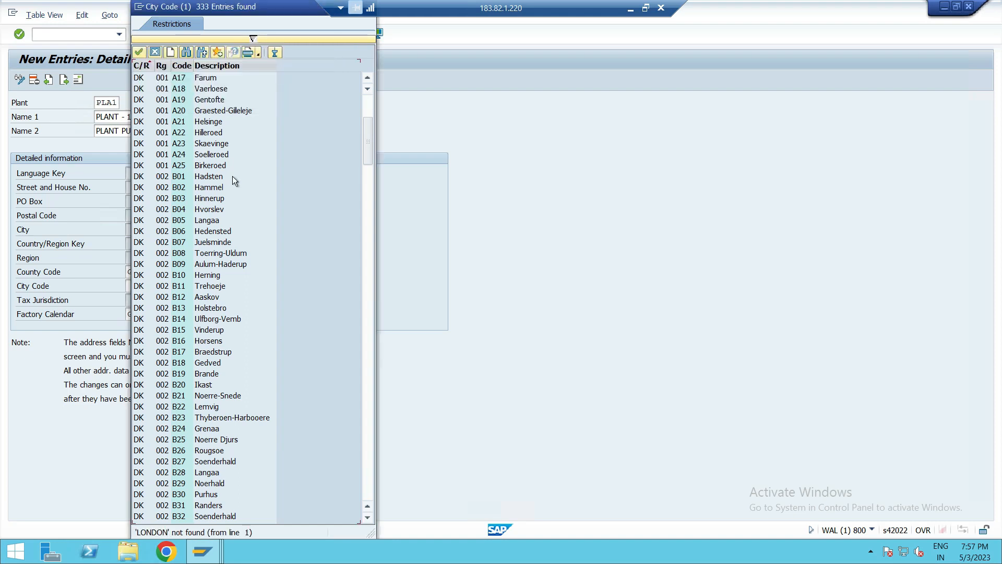
pyautogui.scroll(6, 211, 203)
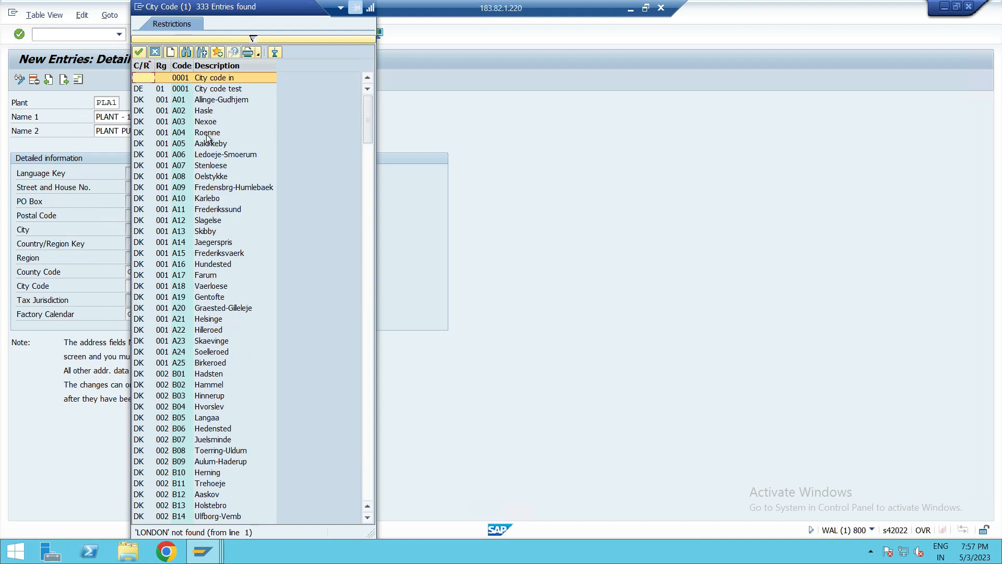
pyautogui.scroll(-6, 171, 170)
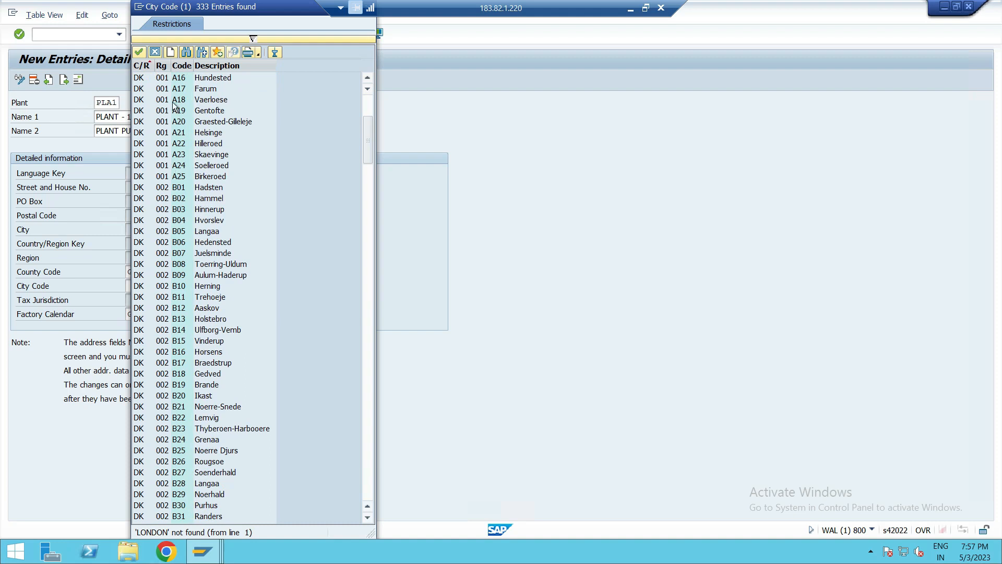
pyautogui.click(186, 53)
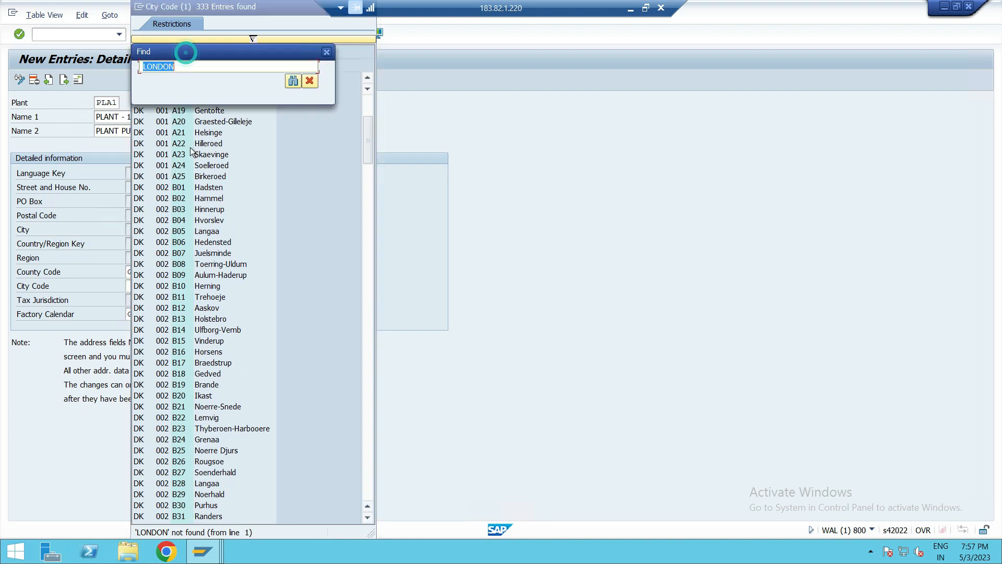
pyautogui.press('BackSpace')
pyautogui.write('B57')
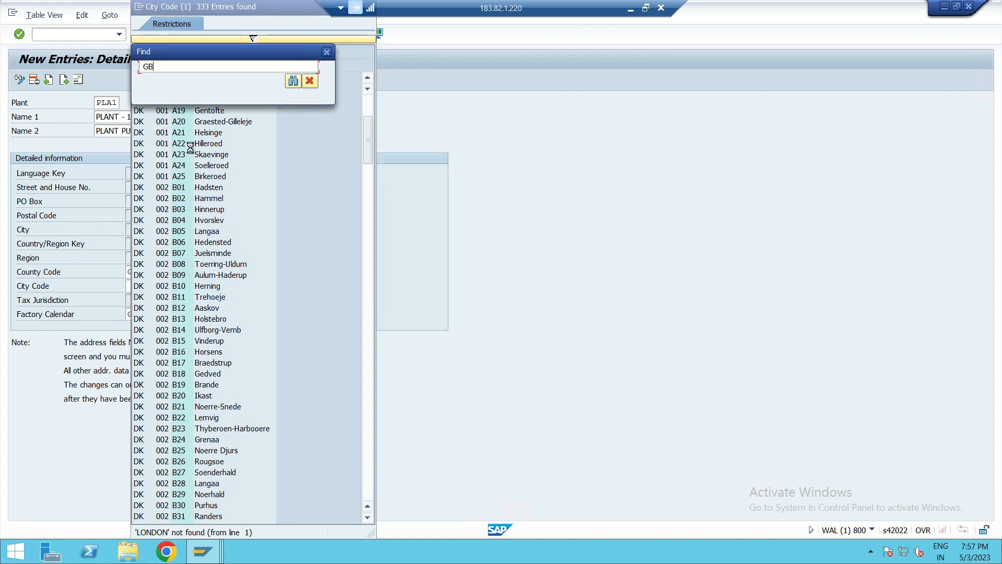
pyautogui.press('Return')
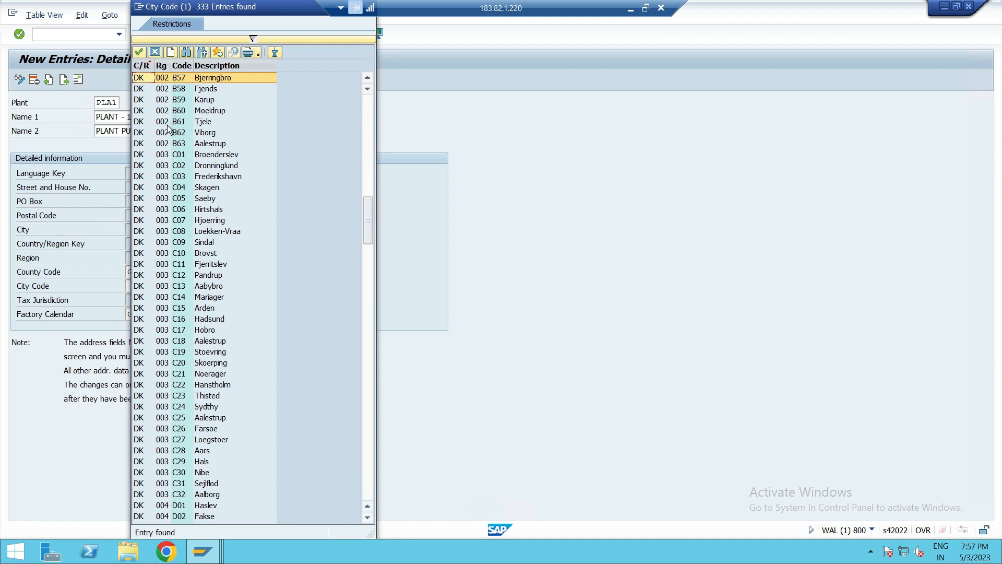
# - Scroll through the city code list for a suitable entry and close it without selecting one
pyautogui.scroll(-2, 168, 129)
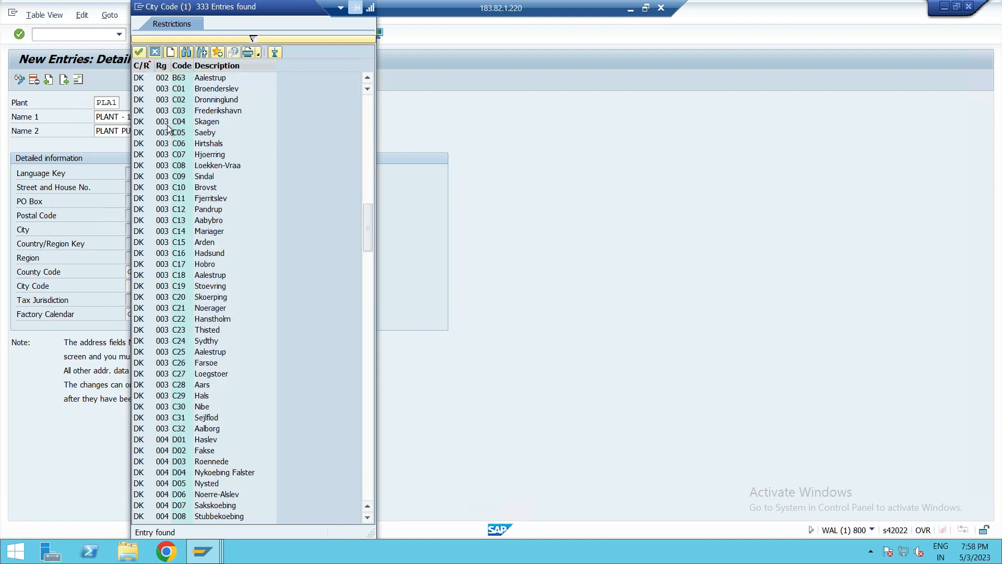
pyautogui.scroll(-20, 168, 128)
pyautogui.scroll(-19, 167, 124)
pyautogui.scroll(20, 167, 124)
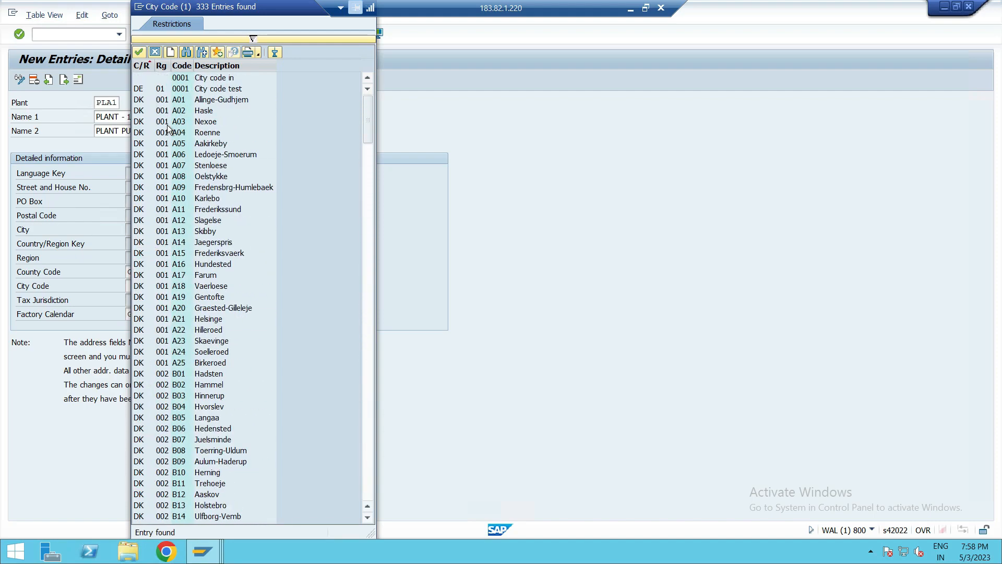
pyautogui.scroll(-20, 167, 124)
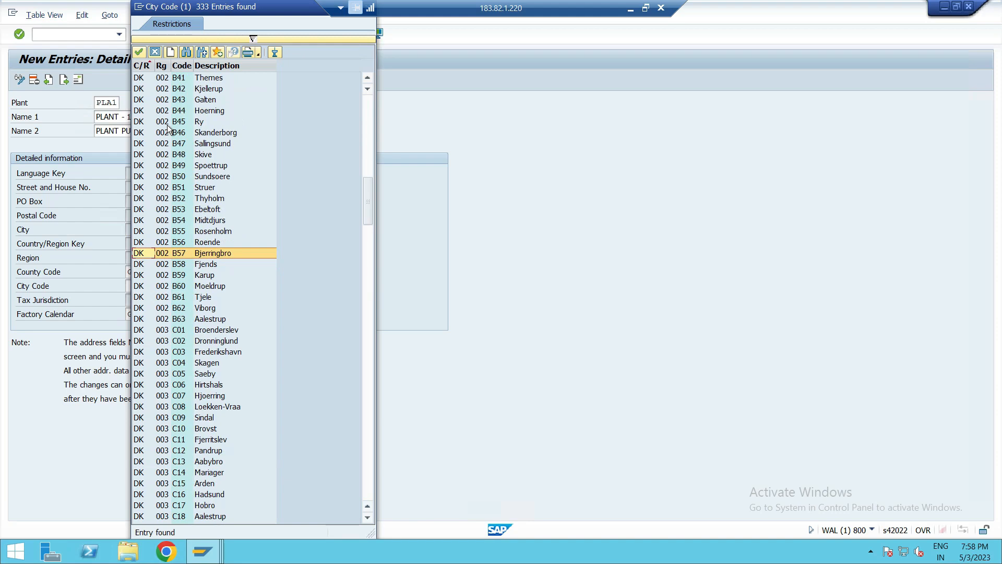
pyautogui.scroll(-16, 176, 245)
pyautogui.scroll(-20, 177, 245)
pyautogui.scroll(-14, 189, 313)
pyautogui.scroll(-20, 189, 314)
pyautogui.scroll(-20, 187, 313)
pyautogui.scroll(-20, 187, 310)
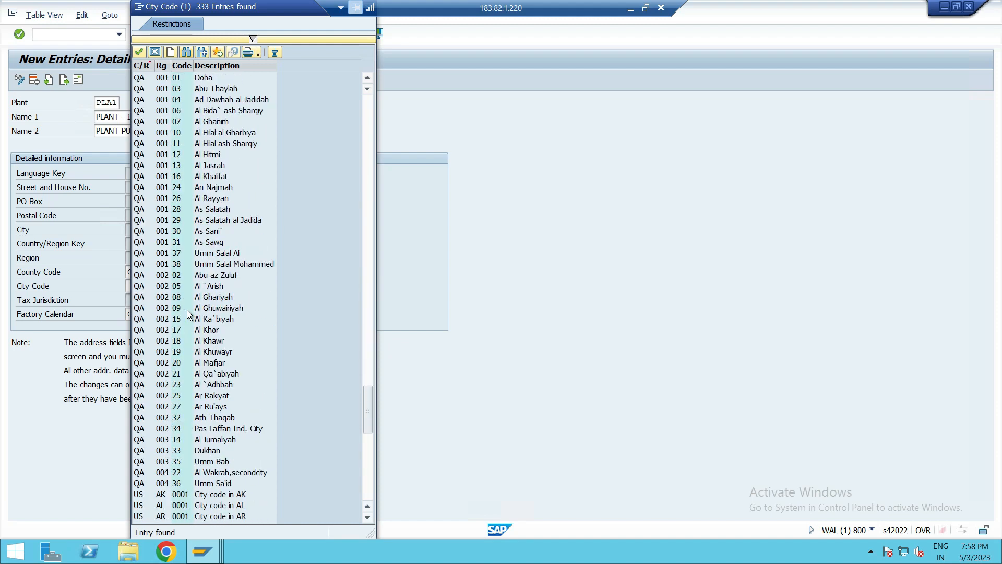
pyautogui.scroll(-20, 187, 311)
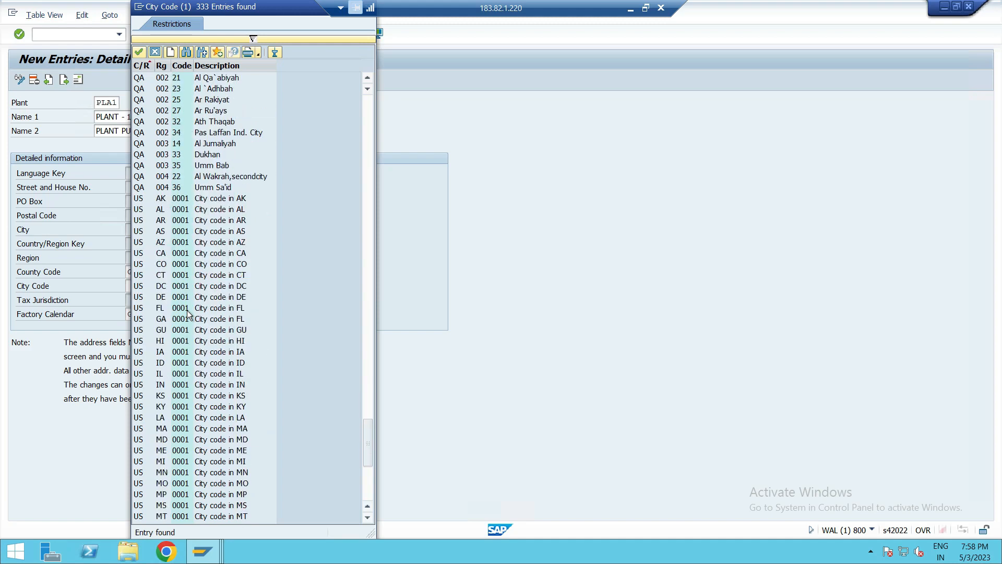
pyautogui.scroll(-20, 187, 310)
pyautogui.scroll(20, 187, 310)
pyautogui.scroll(20, 187, 310)
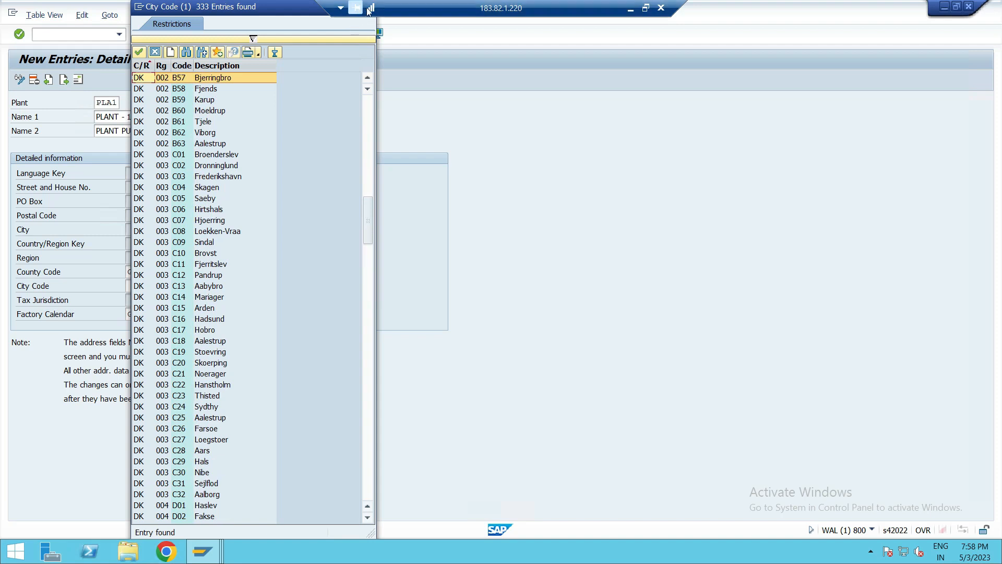
pyautogui.moveTo(258, 6); pyautogui.dragTo(274, 93)
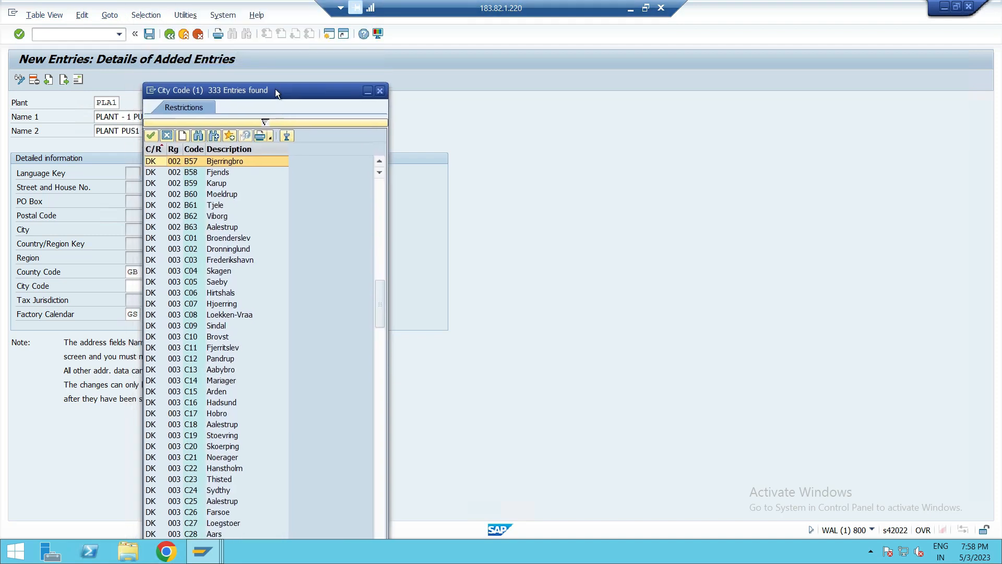
pyautogui.click(385, 94)
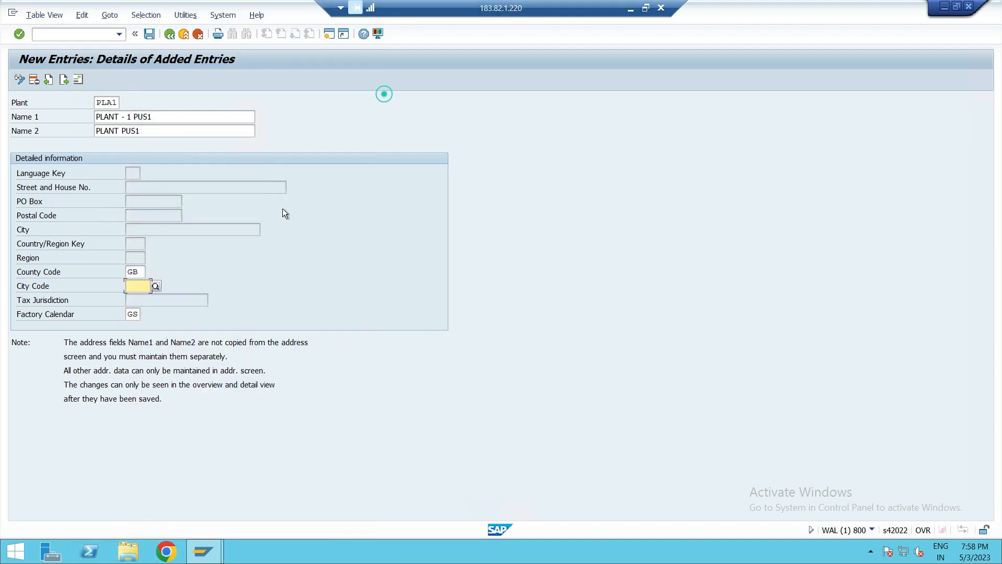
# - Confirm the plant details and clear the GB county code
pyautogui.press('Return')
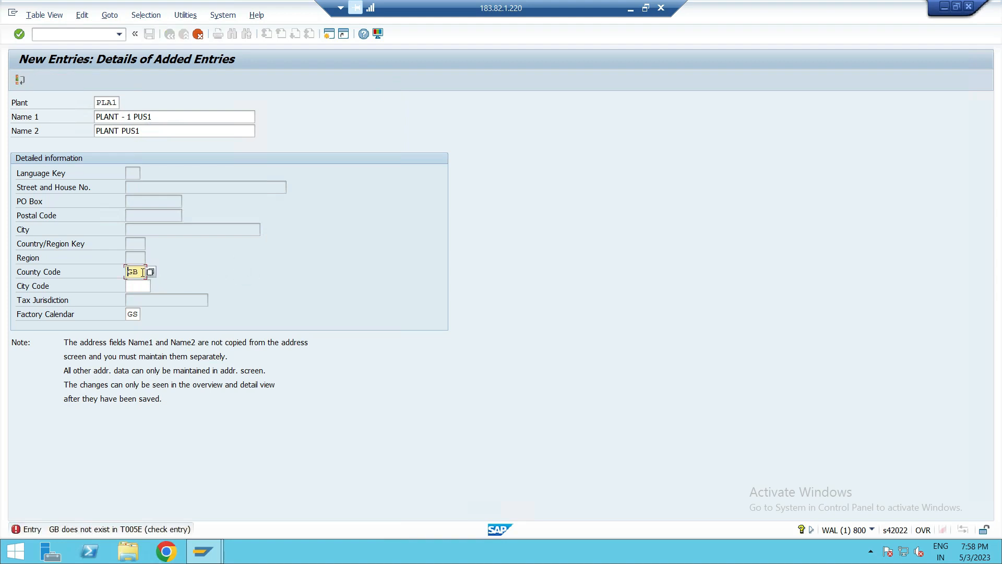
pyautogui.press('BackSpace')
pyautogui.press('BackSpace')
# - Open the county code search list and scroll through its entries
pyautogui.click(151, 272)
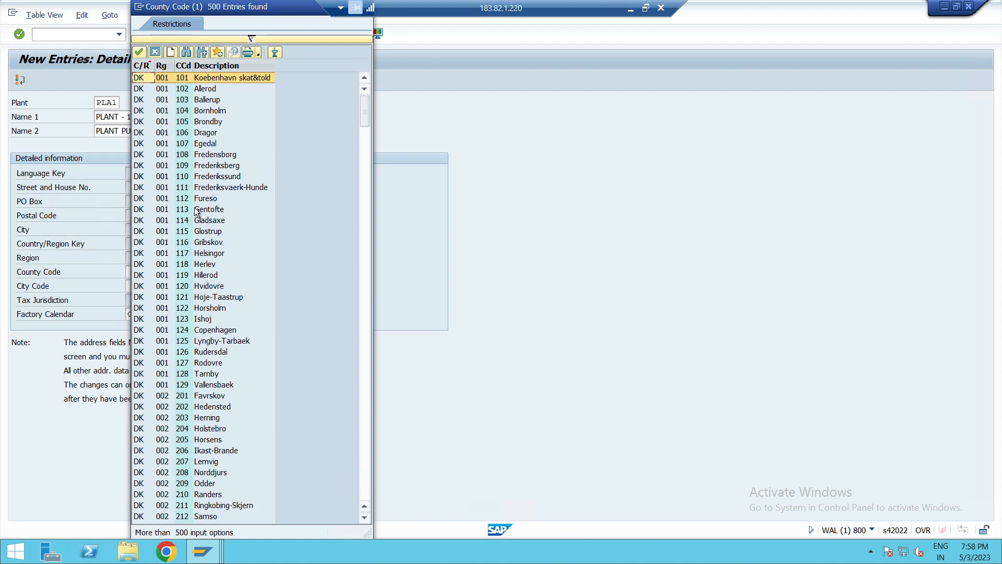
pyautogui.scroll(-6, 175, 253)
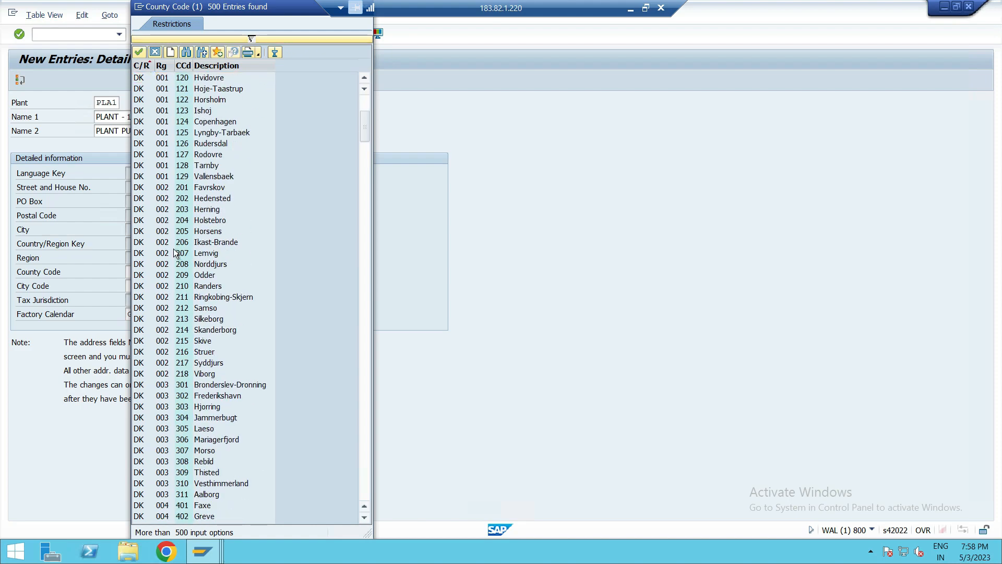
pyautogui.scroll(-20, 175, 253)
pyautogui.scroll(-20, 175, 253)
pyautogui.scroll(-9, 175, 253)
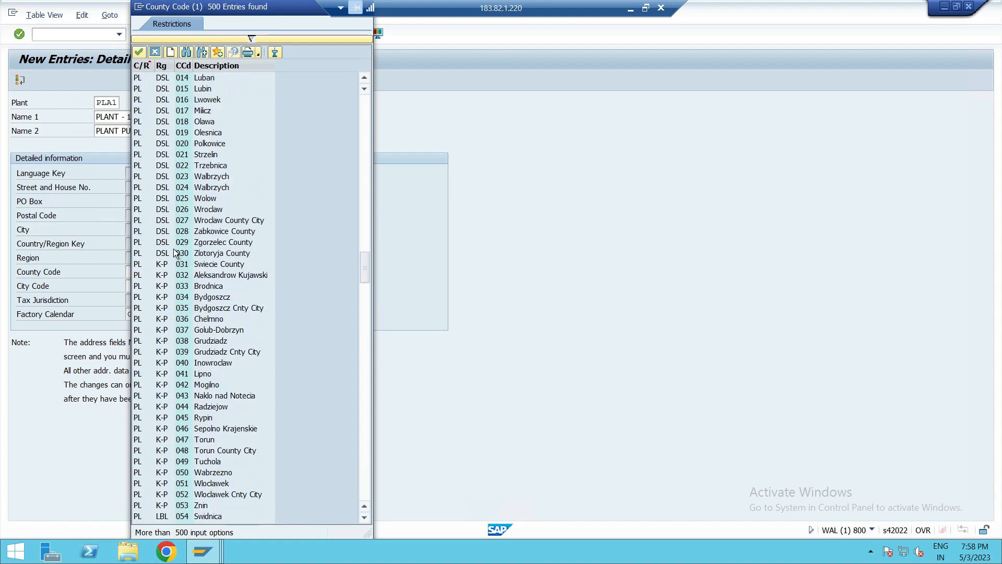
pyautogui.scroll(-18, 175, 254)
pyautogui.scroll(-19, 174, 250)
pyautogui.scroll(20, 173, 249)
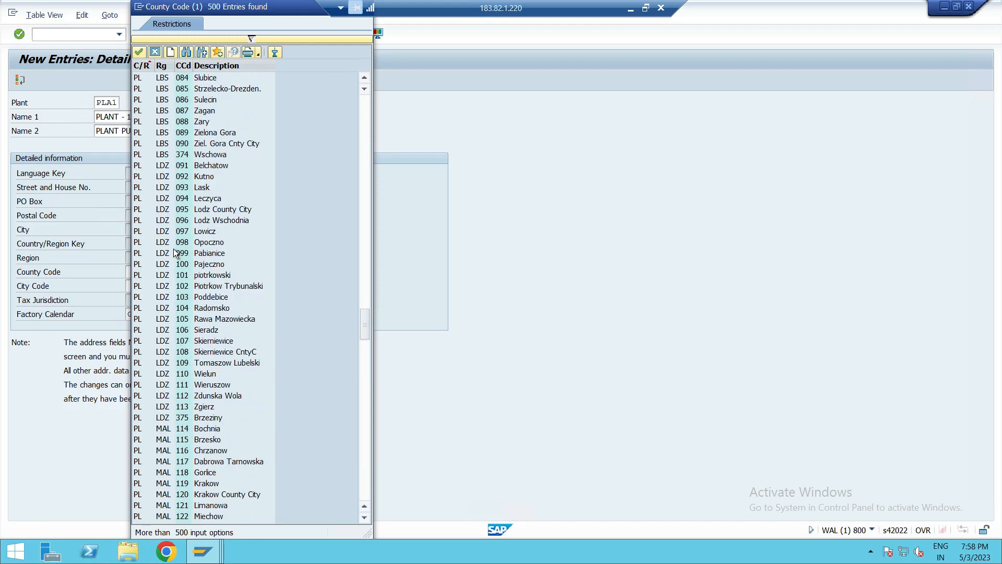
# - Search the county code list for GREAT and close the list without selecting an entry
pyautogui.click(189, 49)
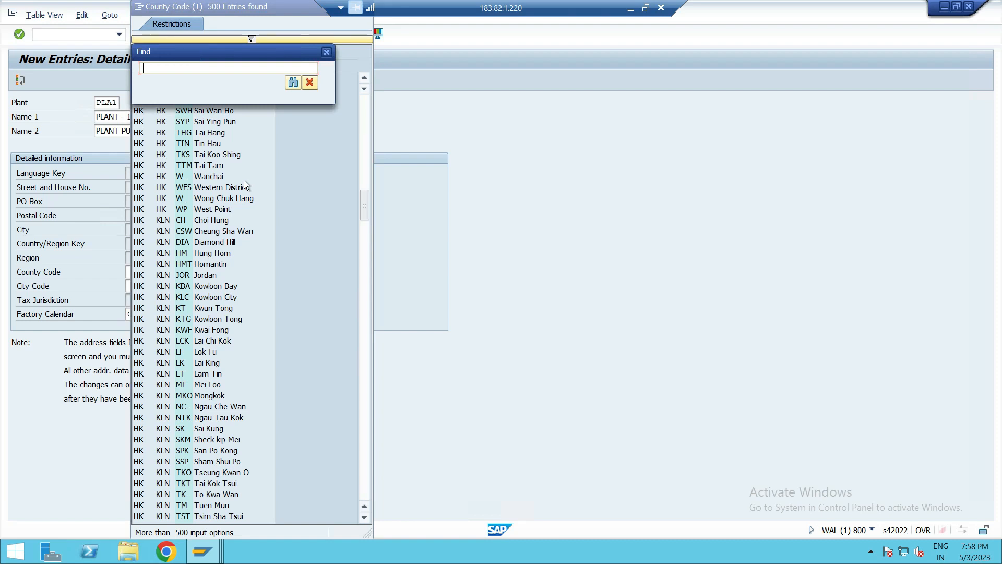
pyautogui.write('GREAT*')
pyautogui.click(291, 84)
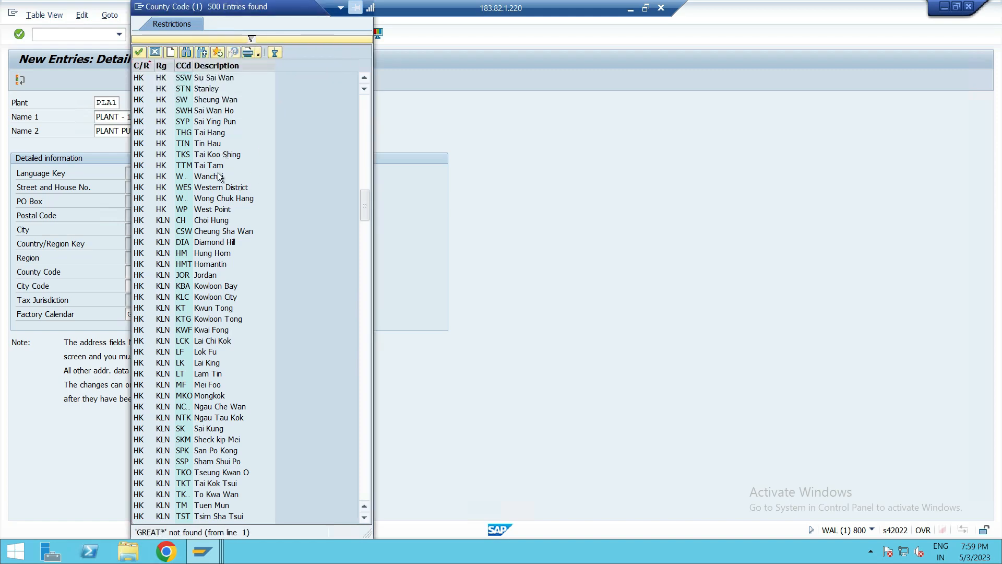
pyautogui.scroll(20, 217, 177)
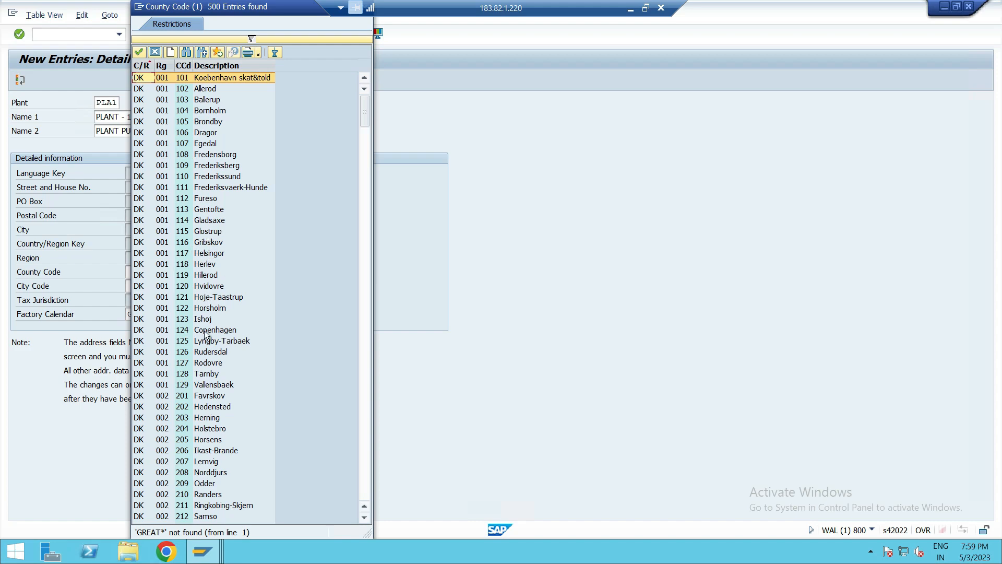
pyautogui.scroll(-3, 202, 409)
pyautogui.scroll(-15, 202, 409)
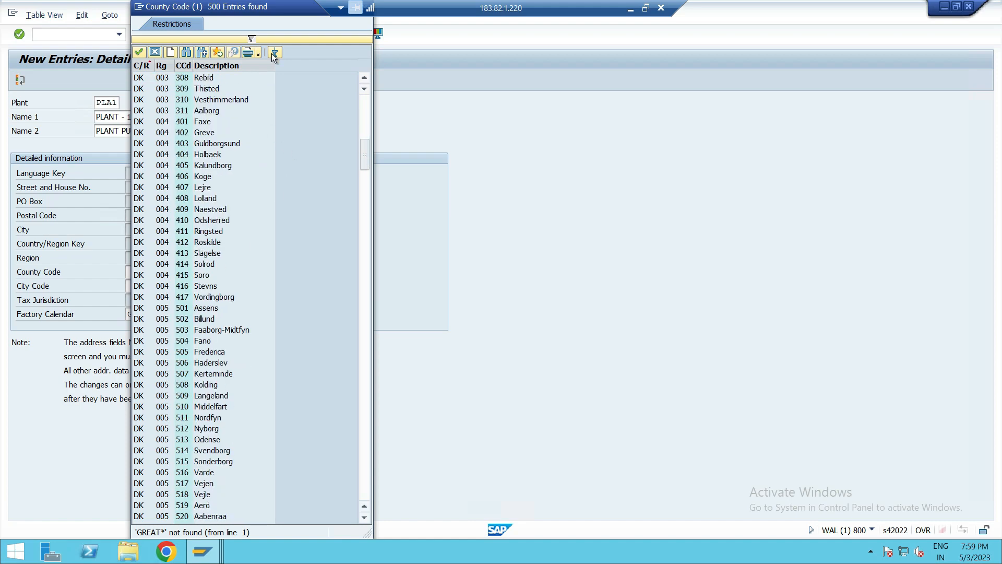
pyautogui.moveTo(268, 10); pyautogui.dragTo(344, 148)
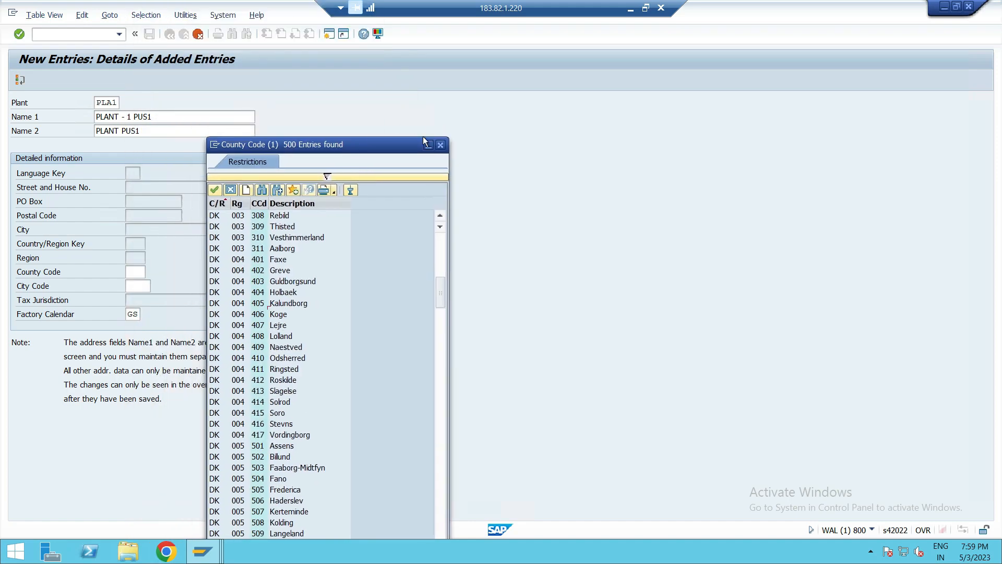
pyautogui.click(439, 144)
pyautogui.click(221, 252)
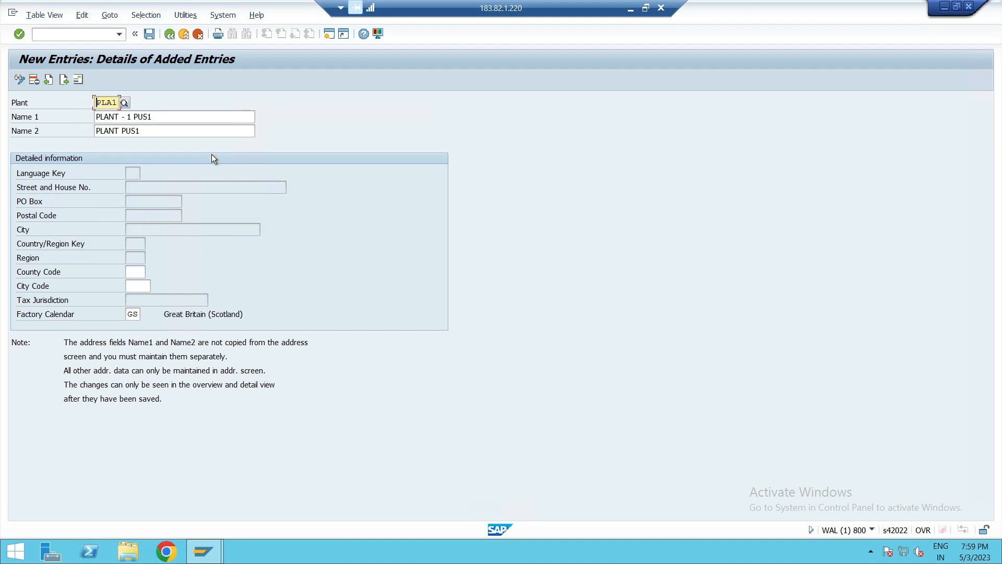
# - Open the address of plant PLA1 and set its title to Company and name to PLANT - 1 PUS1
pyautogui.click(151, 34)
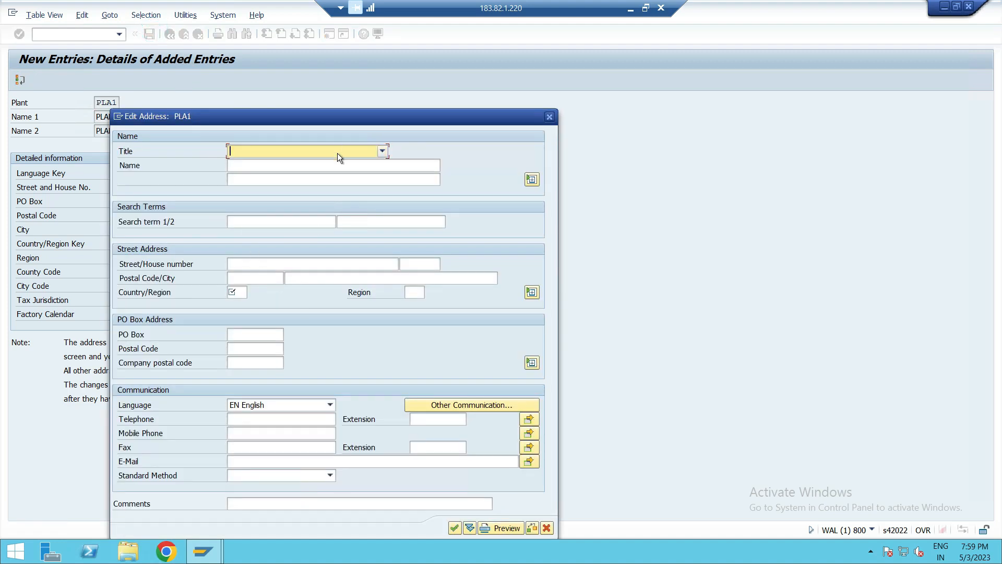
pyautogui.click(337, 152)
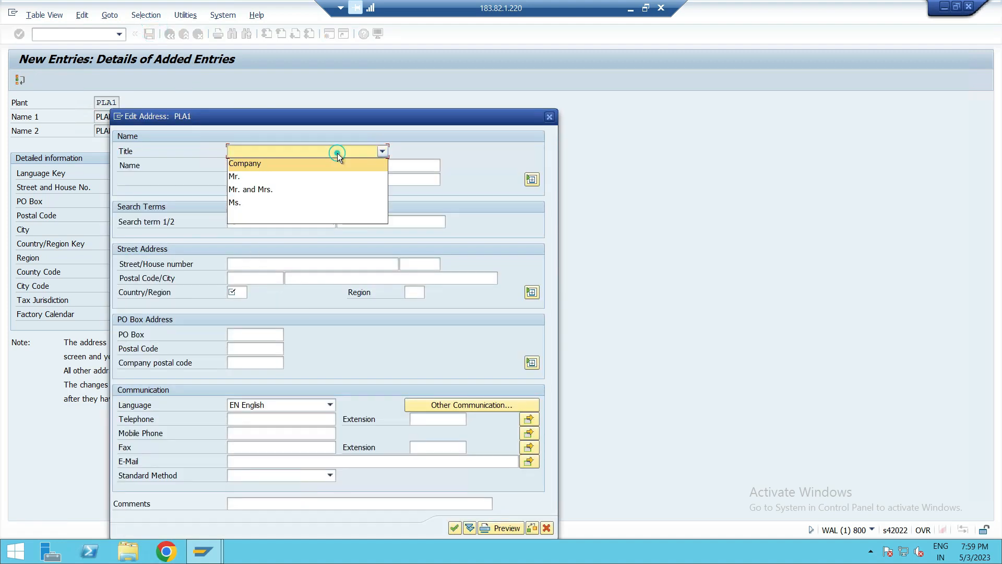
pyautogui.click(302, 168)
pyautogui.click(280, 165)
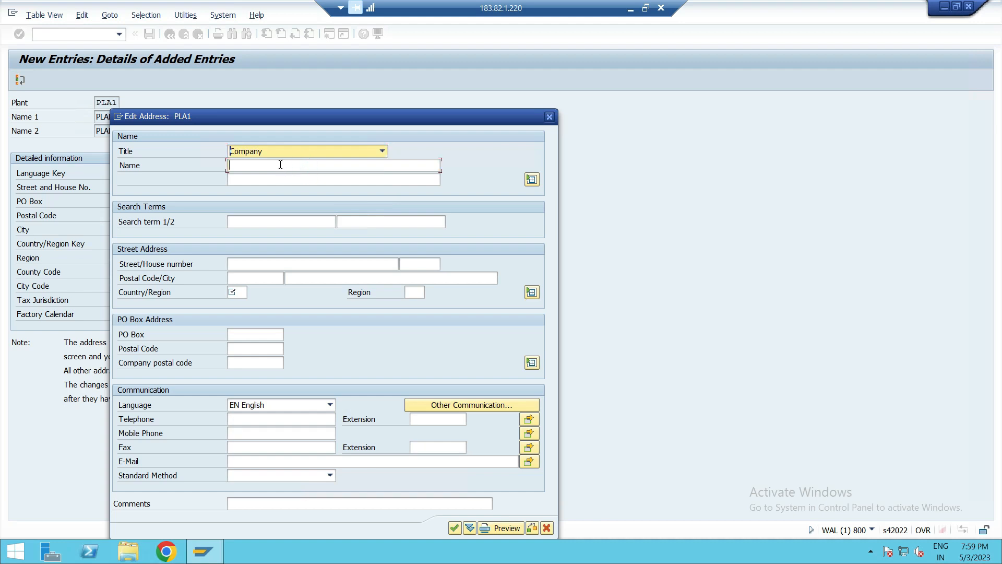
pyautogui.click(280, 165)
pyautogui.write('pu')
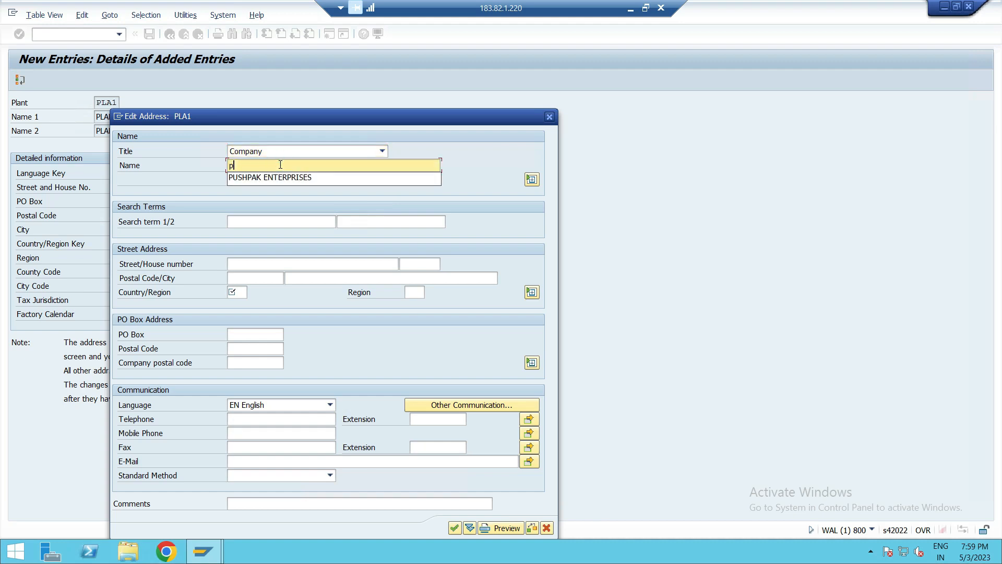
pyautogui.press('BackSpace')
pyautogui.press('BackSpace')
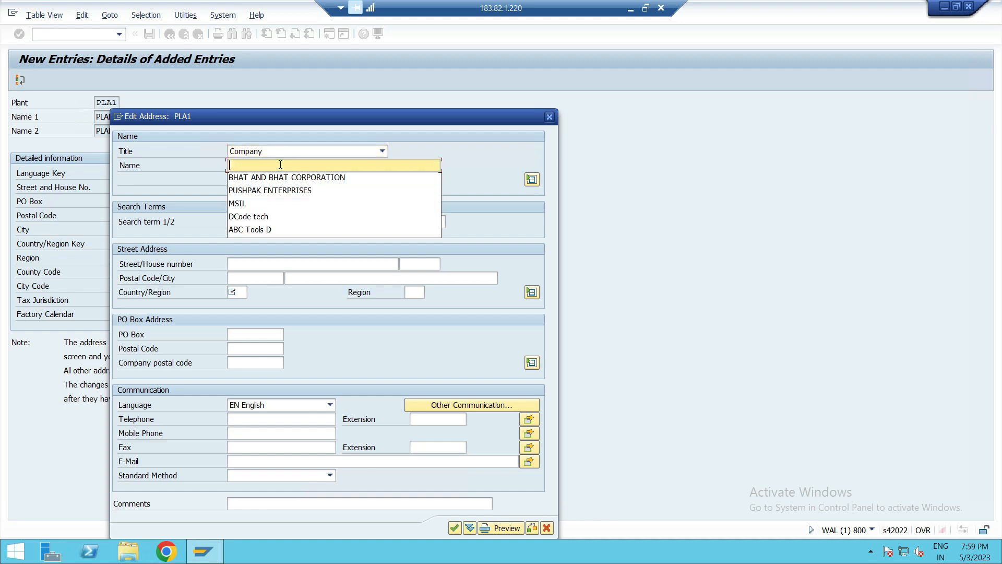
pyautogui.write('PLANT')
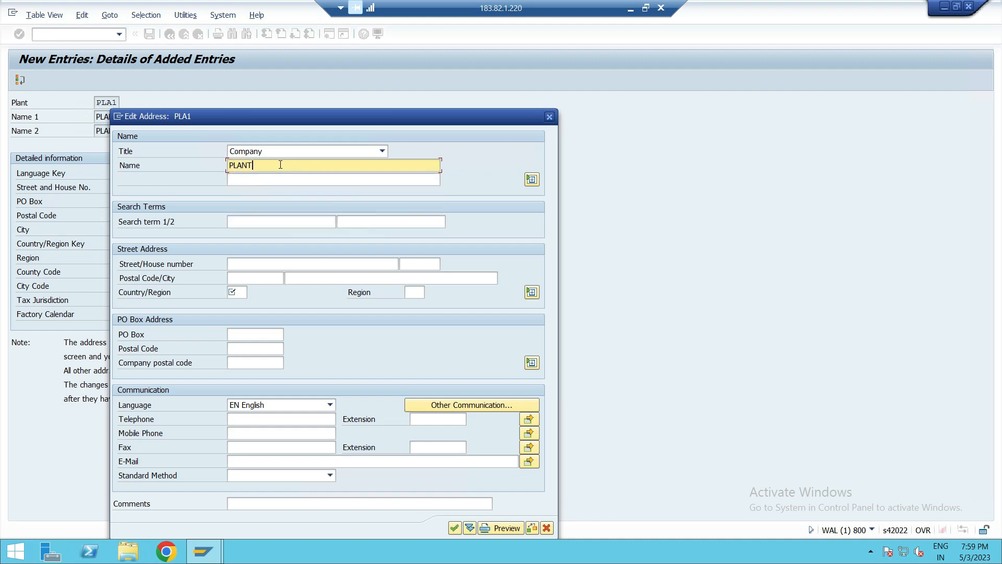
pyautogui.write(' - 1 PUS')
pyautogui.write('I')
# - Enter PLA1 and PUS1 as the address search terms 1 and 2
pyautogui.click(253, 217)
pyautogui.write('PLA1')
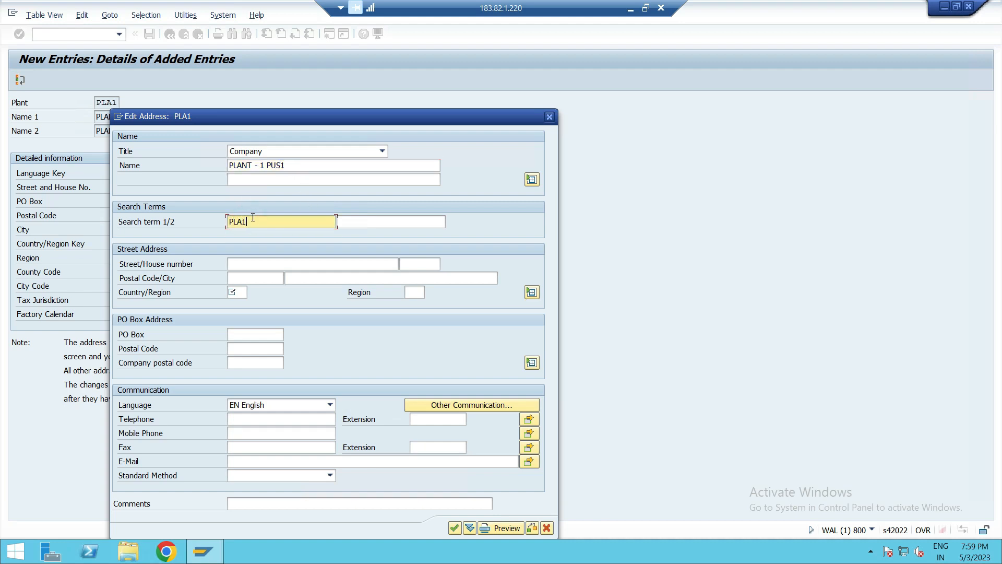
pyautogui.click(377, 222)
pyautogui.write('PUS1')
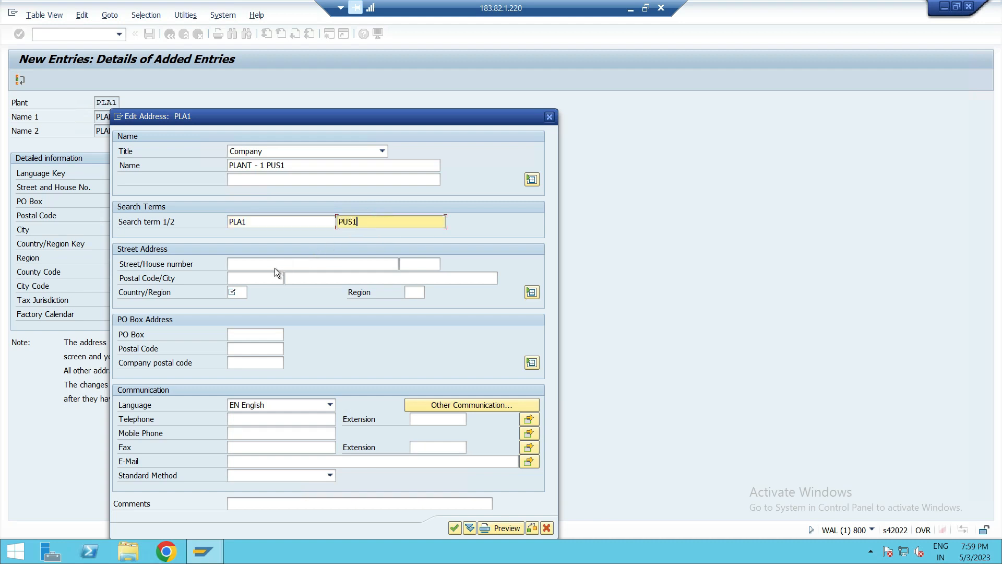
# - Set the address country to GB, confirm the address and save the plant under the customizing request
pyautogui.click(240, 296)
pyautogui.write('GB')
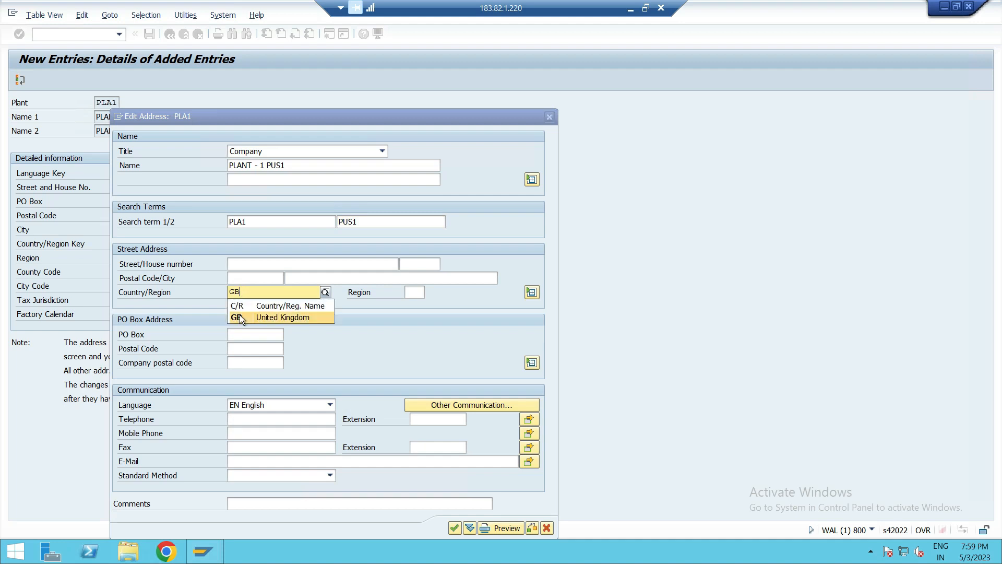
pyautogui.click(240, 315)
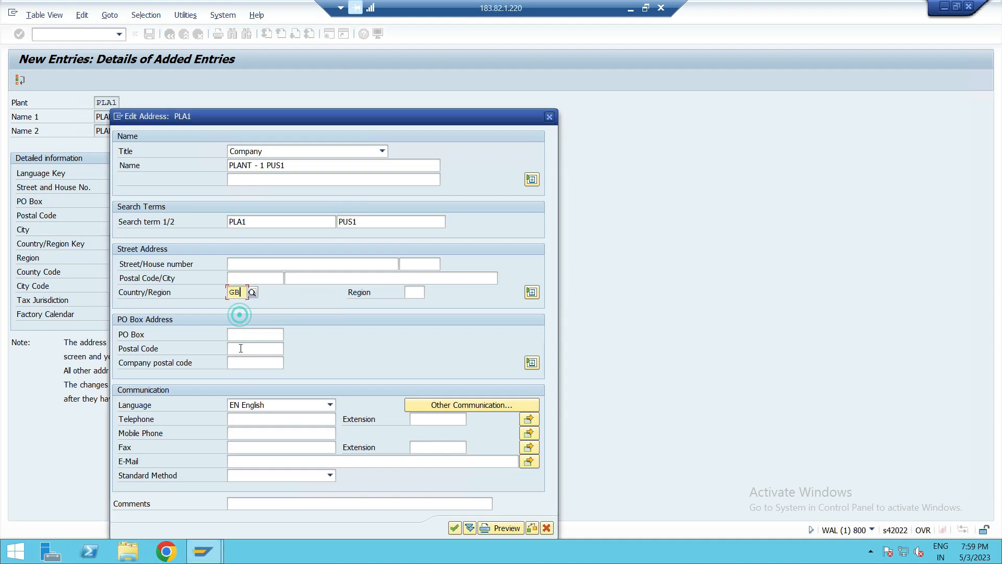
pyautogui.click(455, 528)
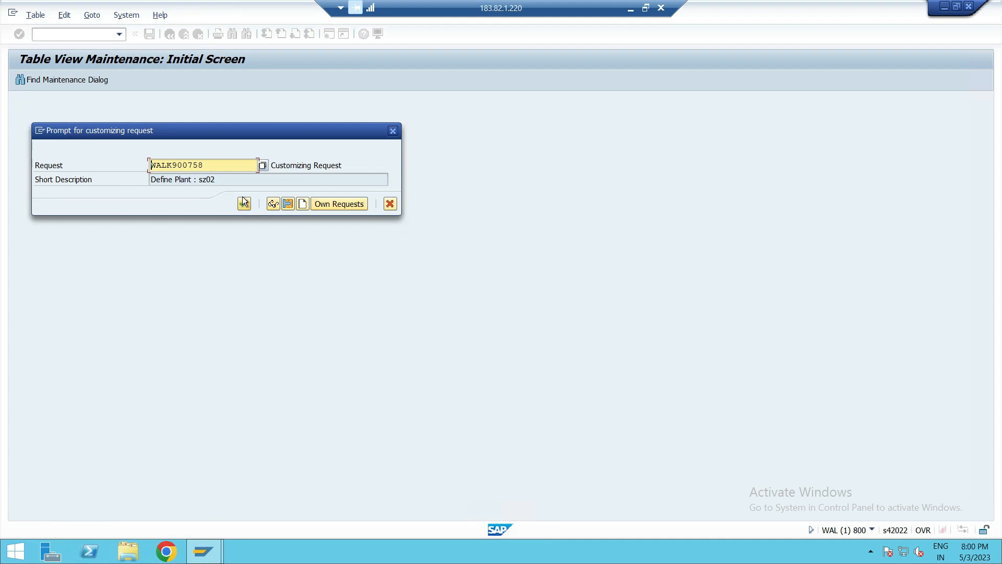
pyautogui.click(244, 204)
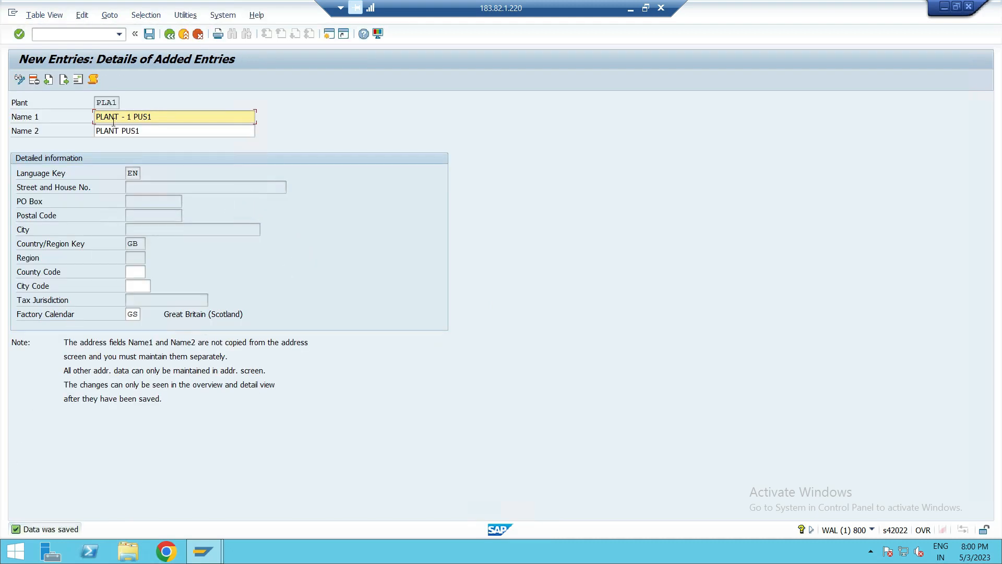
# - Return to the plants overview and create a new entry for plant PLA2
pyautogui.click(174, 34)
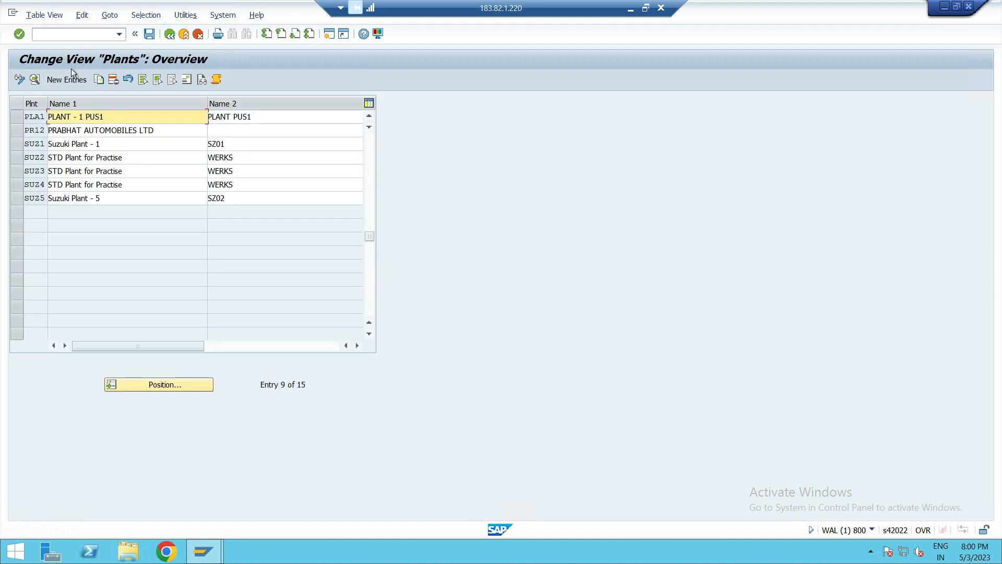
pyautogui.click(72, 77)
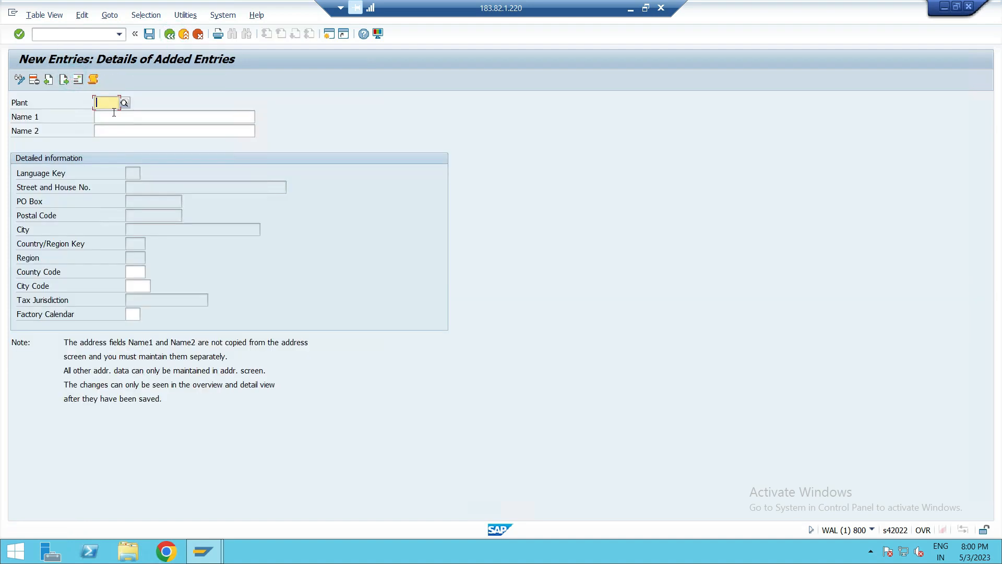
pyautogui.write('PLA2')
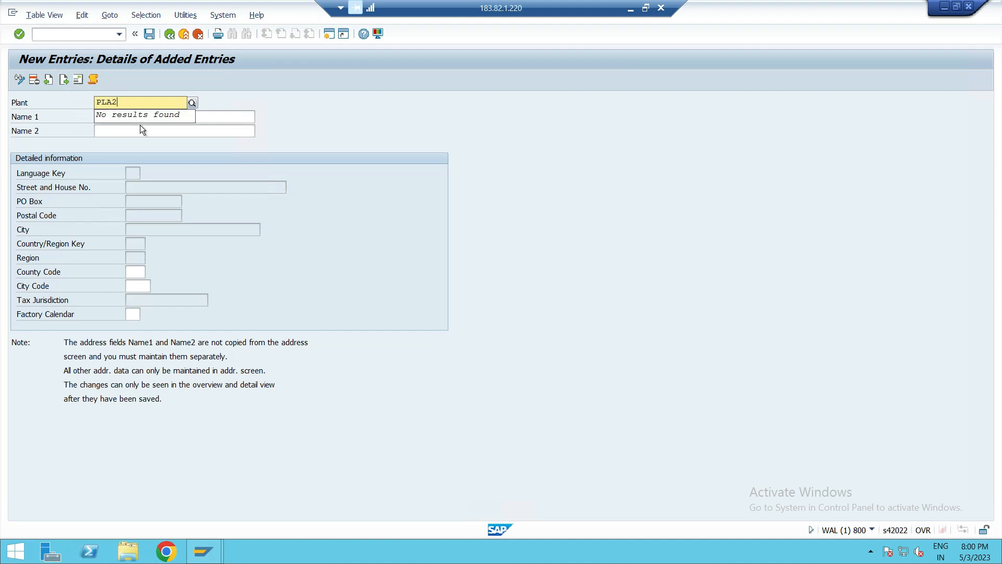
# - Set Name 1 to PLANT - 2 PUS1 and Name 2 to PLANT PUS1 for plant PLA2
pyautogui.click(209, 116)
pyautogui.write('P')
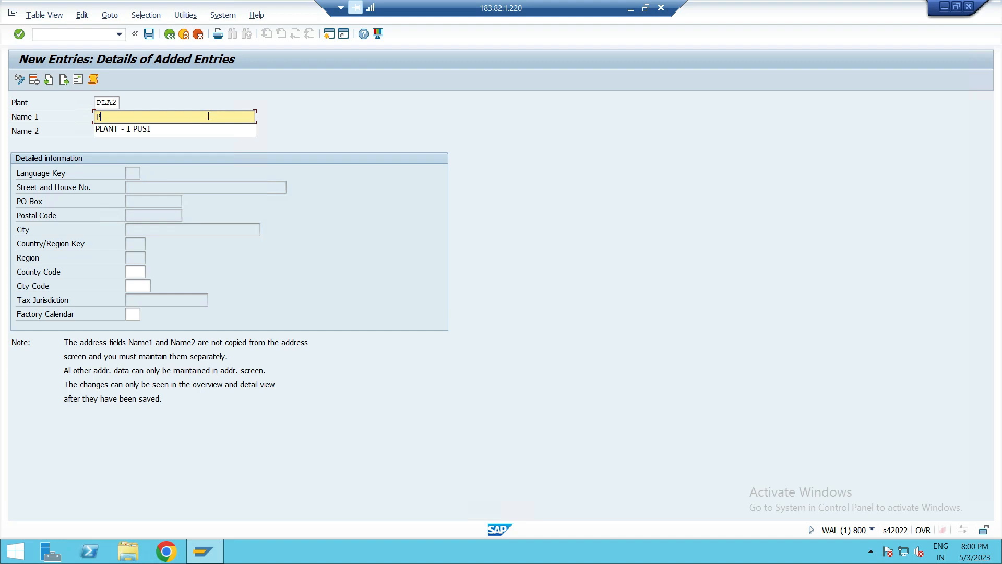
pyautogui.click(190, 131)
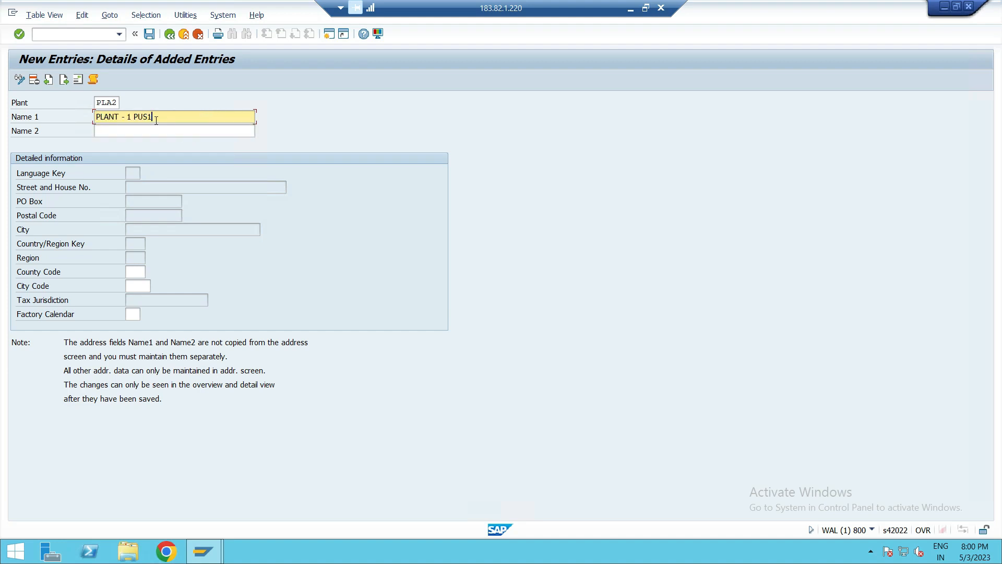
pyautogui.press('BackSpace')
pyautogui.press('BackSpace')
pyautogui.write('2')
pyautogui.write(' U')
pyautogui.press('BackSpace')
pyautogui.press('BackSpace')
pyautogui.press('BackSpace')
pyautogui.write('PUS1')
pyautogui.click(135, 132)
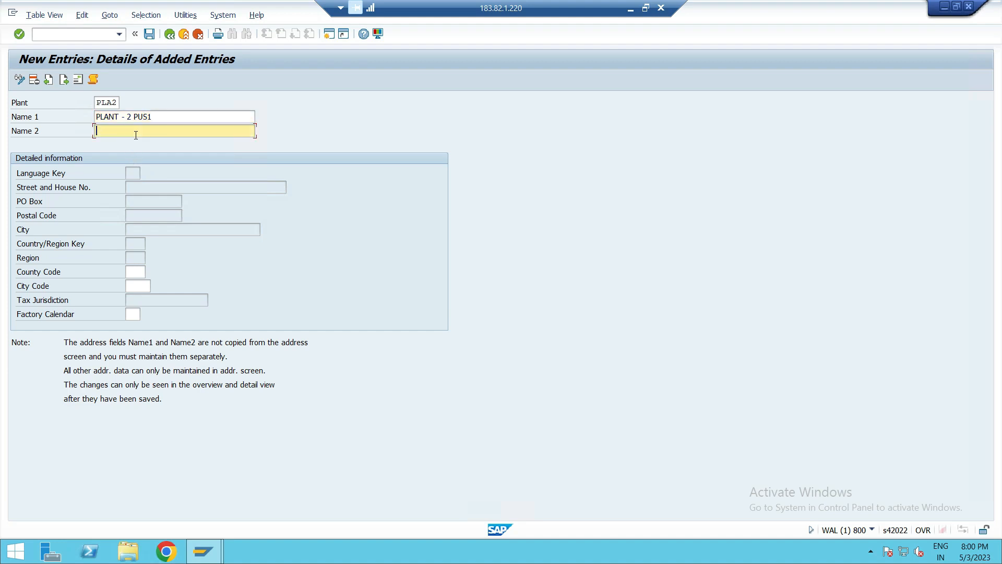
pyautogui.write('P')
pyautogui.click(133, 146)
pyautogui.press('Return')
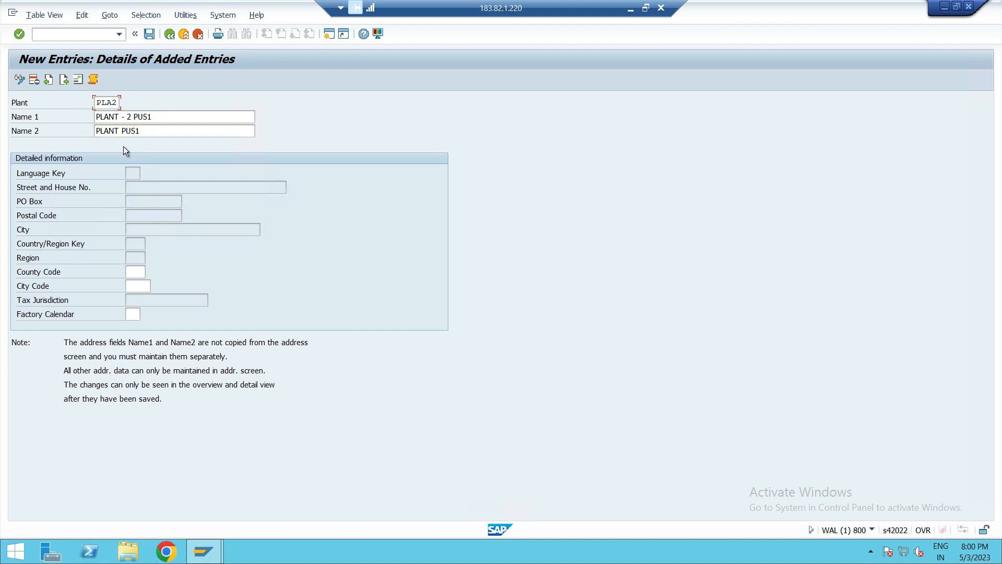
# - Open the address of plant PLA2 and set its title to Company and name to PLANT - 2PUS1
pyautogui.click(147, 35)
pyautogui.click(340, 154)
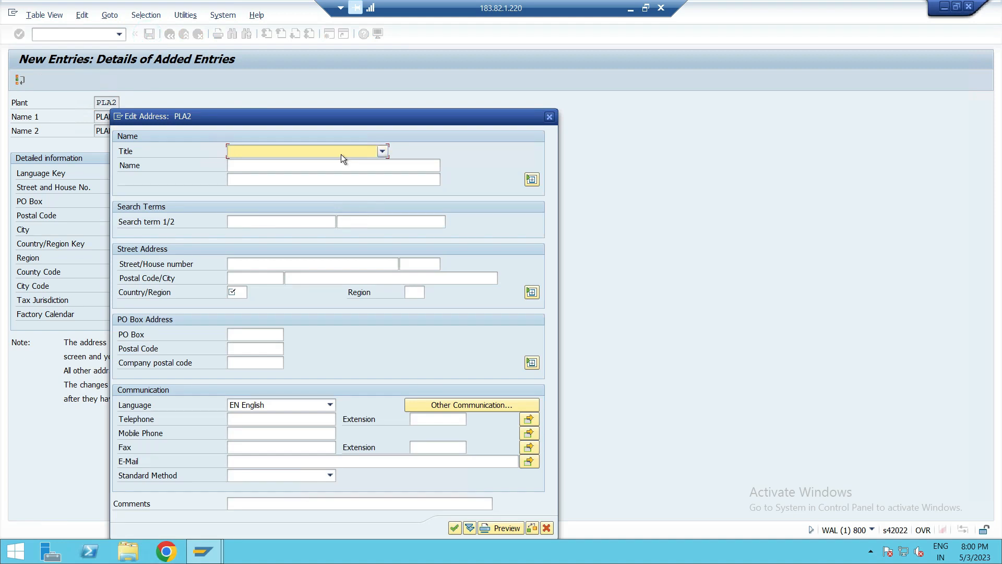
pyautogui.click(324, 164)
pyautogui.click(280, 170)
pyautogui.write('PL')
pyautogui.click(277, 177)
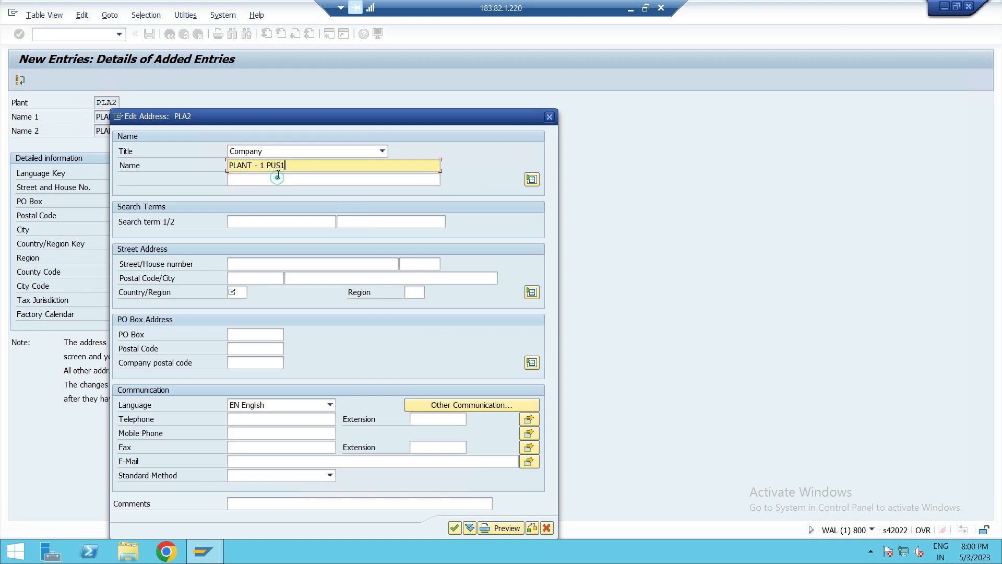
pyautogui.click(267, 167)
pyautogui.press('BackSpace')
pyautogui.press('BackSpace')
pyautogui.write('2')
# - Set the second name line of plant PLA2's address to PLANT-2
pyautogui.click(303, 183)
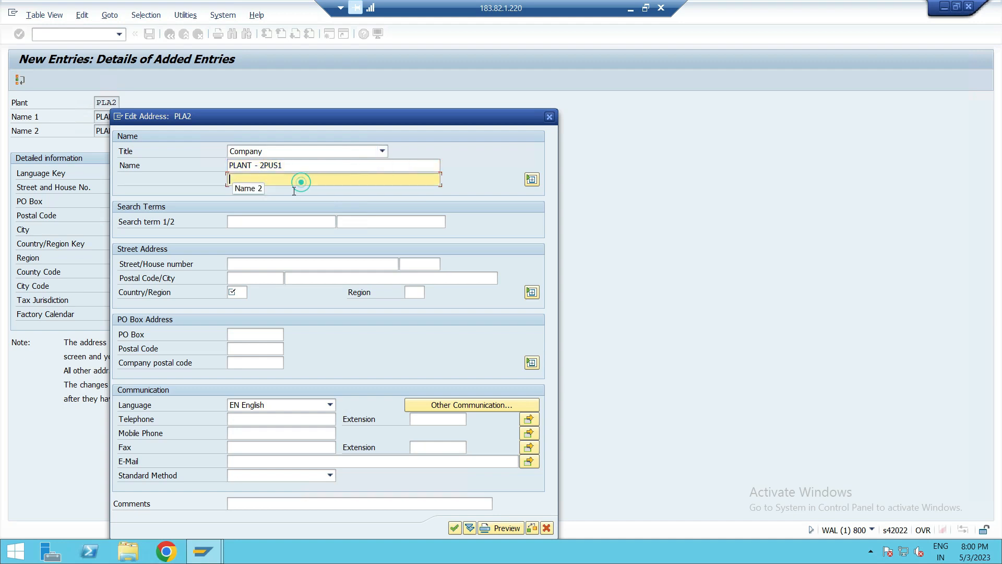
pyautogui.write('pla')
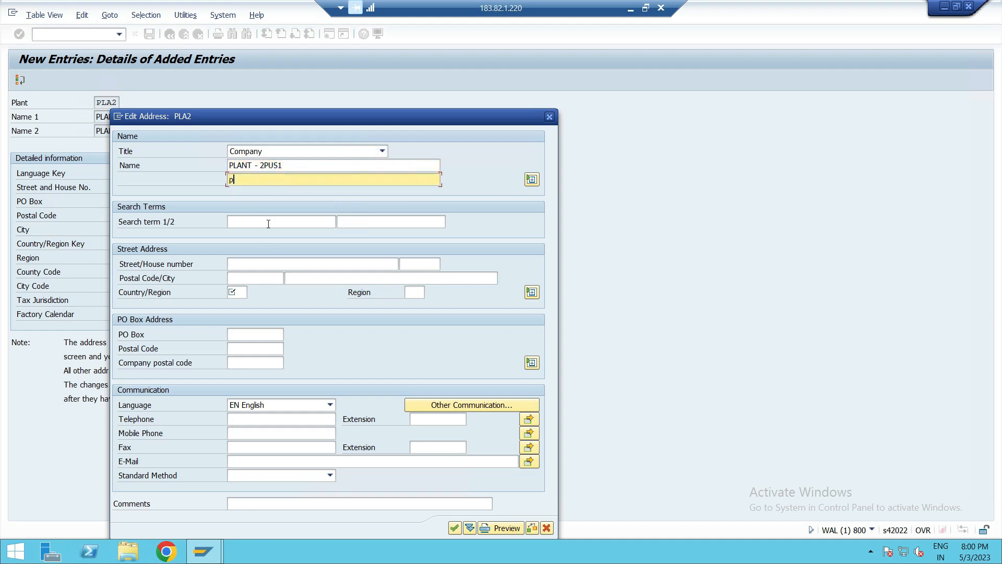
pyautogui.press('BackSpace')
pyautogui.press('BackSpace')
pyautogui.press('BackSpace')
pyautogui.write('PK')
pyautogui.press('BackSpace')
pyautogui.write('LANT-2')
# - Enter search terms PLA2 and PUS1 in plant PLA2's address
pyautogui.click(267, 223)
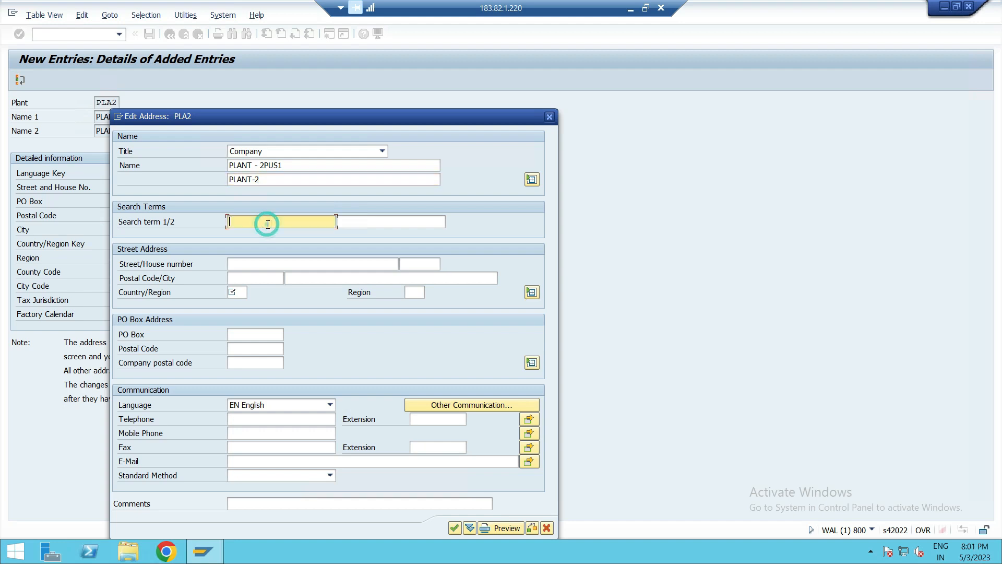
pyautogui.write('P')
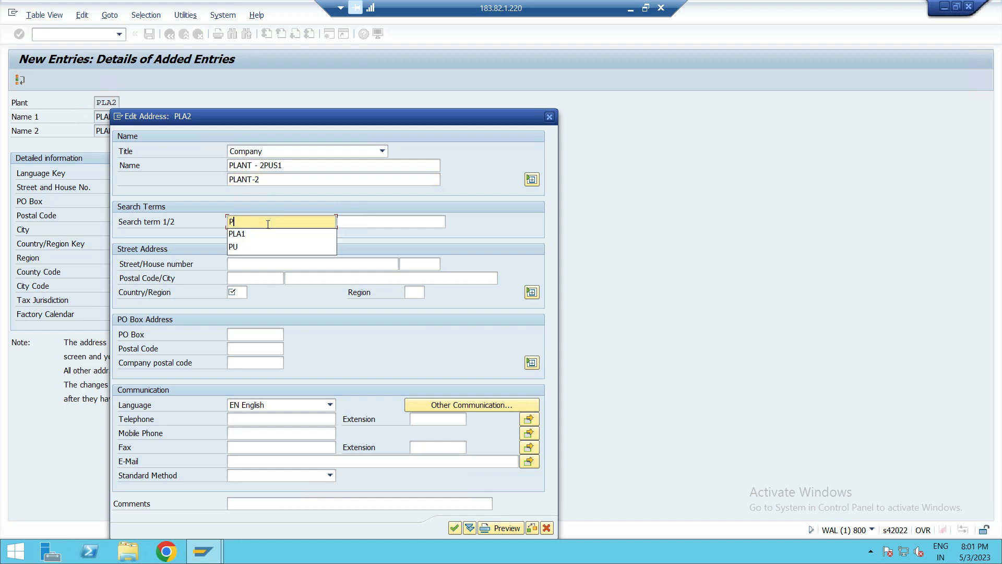
pyautogui.write('LA2')
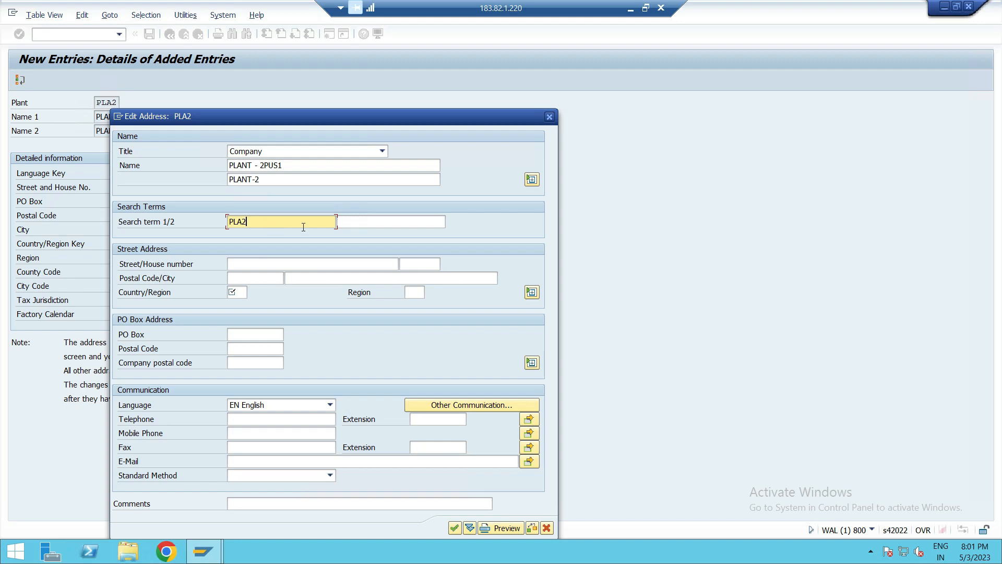
pyautogui.click(381, 222)
pyautogui.write('PUS1')
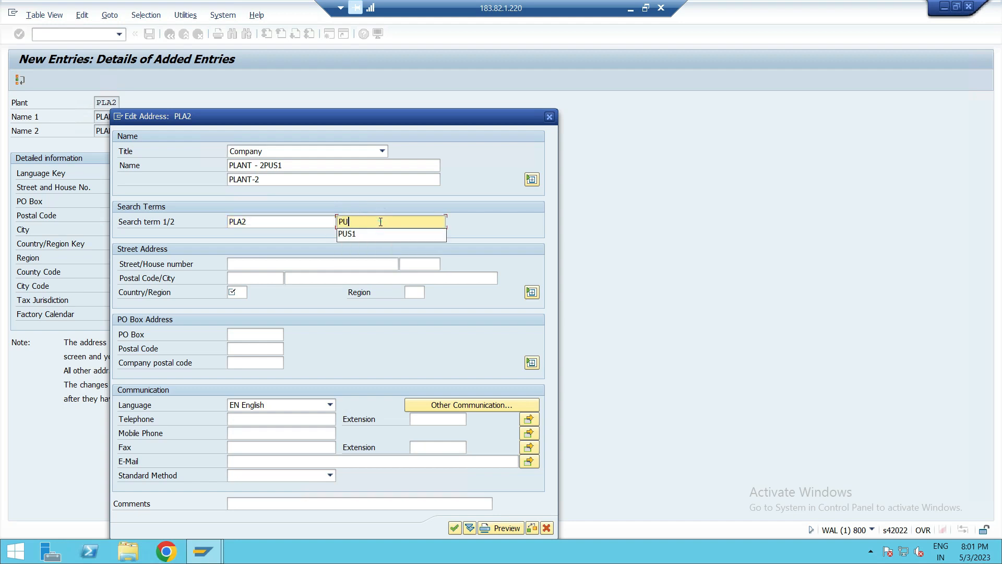
# - Set the address country to GB (United Kingdom) and confirm the address of plant PLA2
pyautogui.click(239, 292)
pyautogui.write('GB')
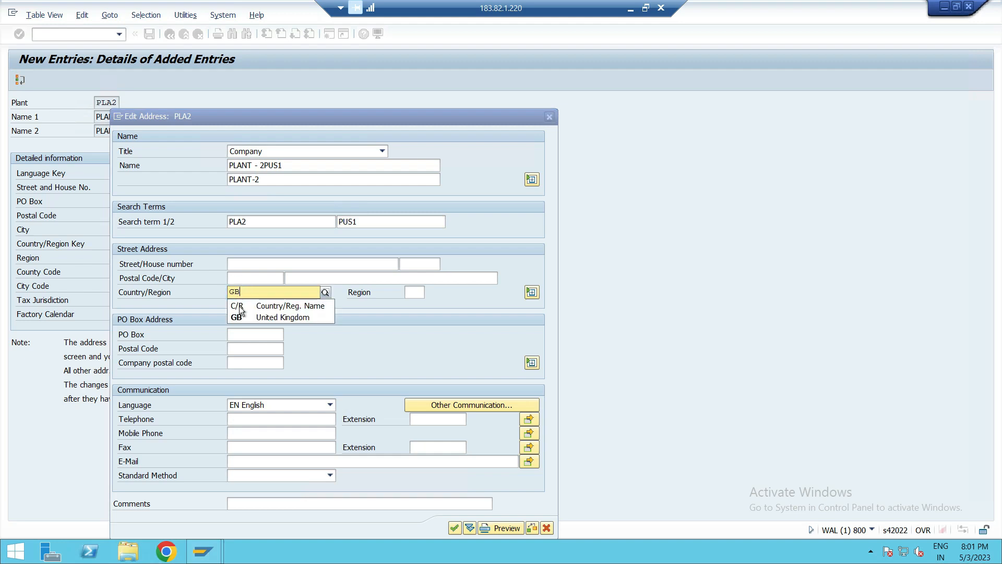
pyautogui.click(240, 317)
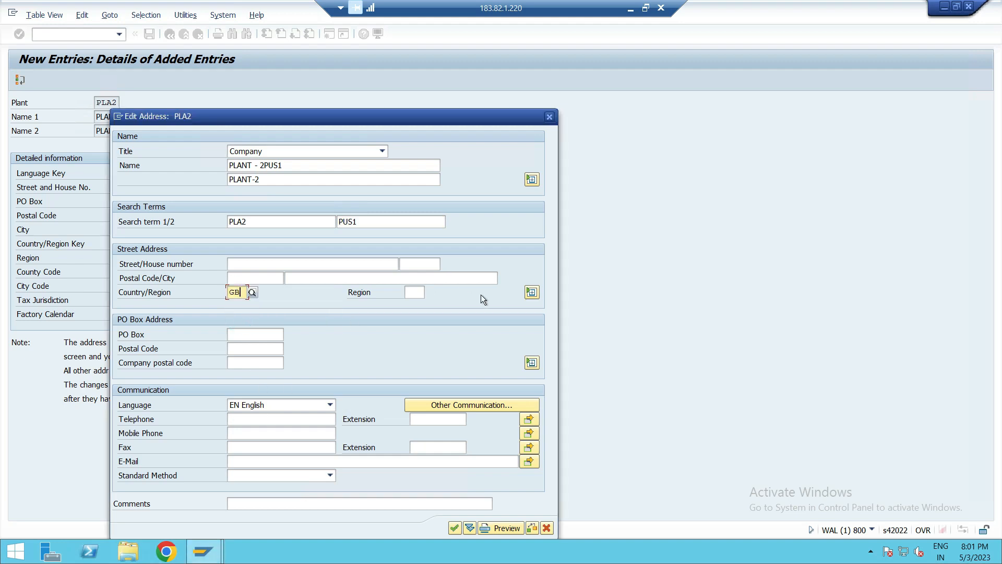
pyautogui.click(454, 528)
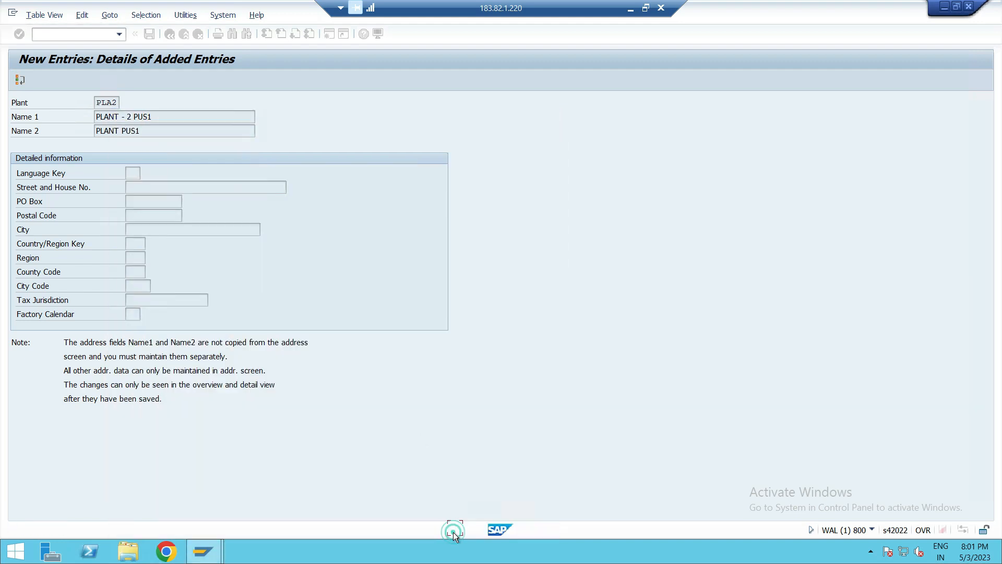
# - Save plant PLA2 and return to the plants overview
pyautogui.click(149, 34)
pyautogui.click(151, 35)
pyautogui.click(170, 34)
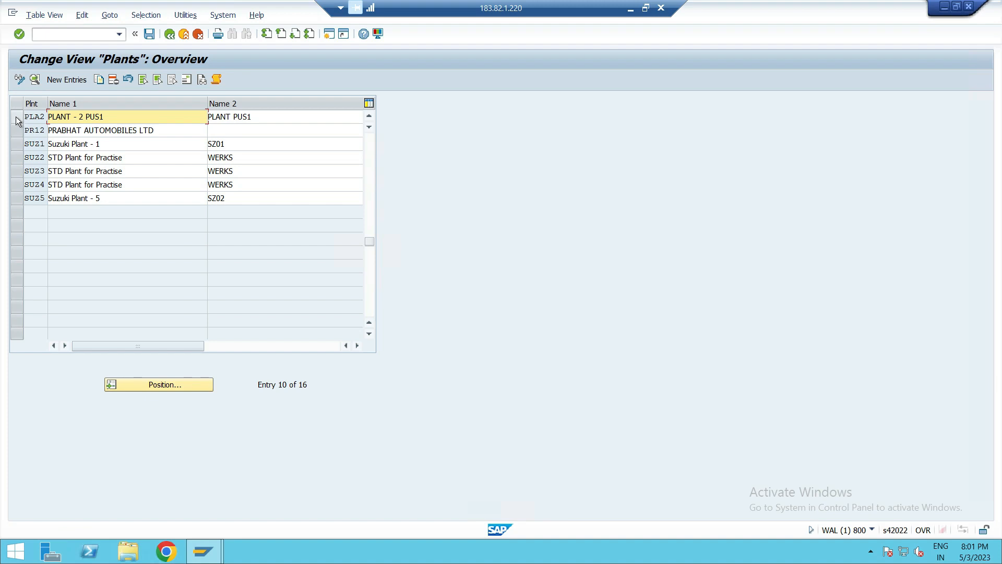
# - Review the PLA1 and PLA2 rows in the plants list and create a new entry for plant PLA3
pyautogui.scroll(2, 24, 145)
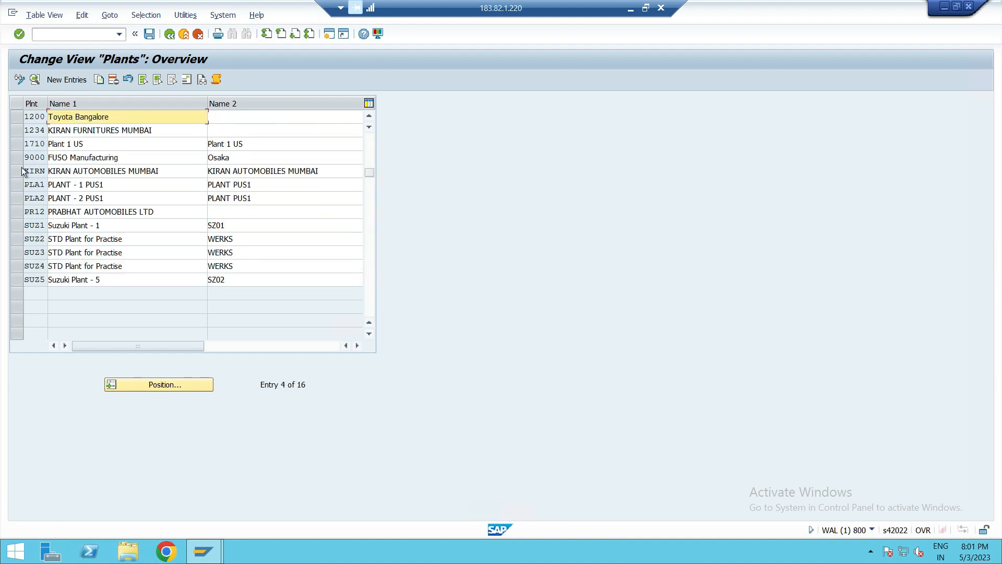
pyautogui.moveTo(17, 185); pyautogui.dragTo(17, 200)
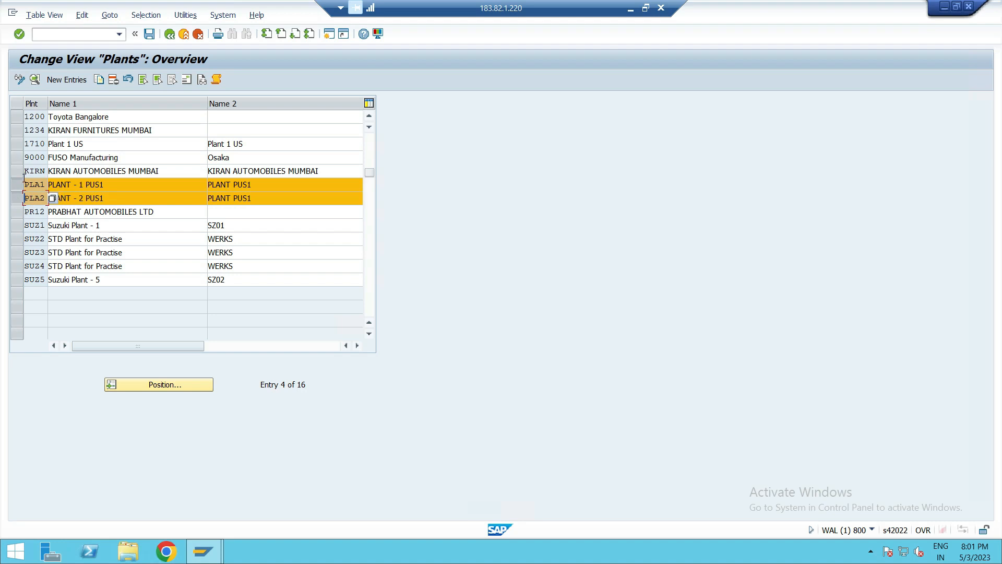
pyautogui.click(17, 185)
pyautogui.click(17, 198)
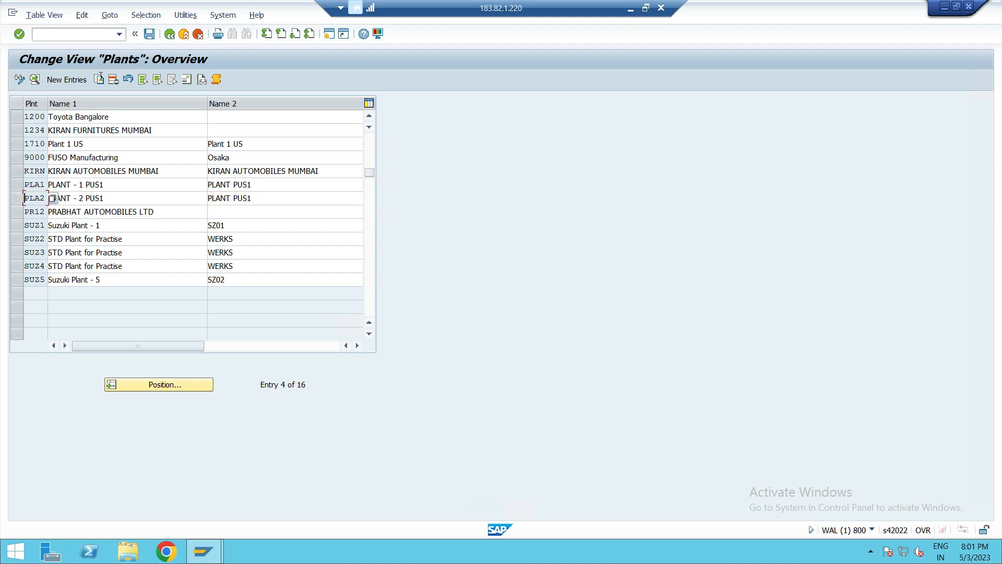
pyautogui.click(67, 80)
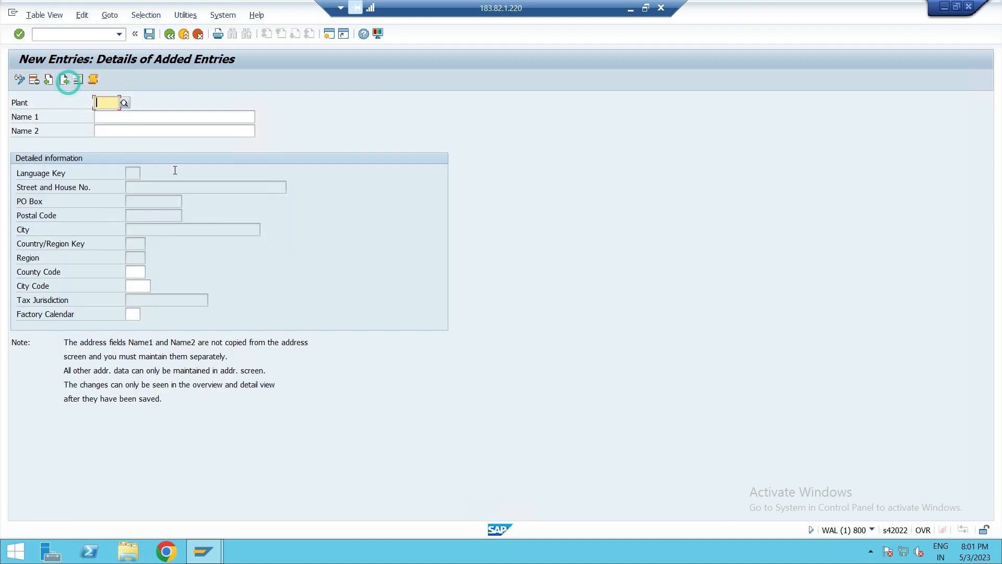
pyautogui.write('PLA3')
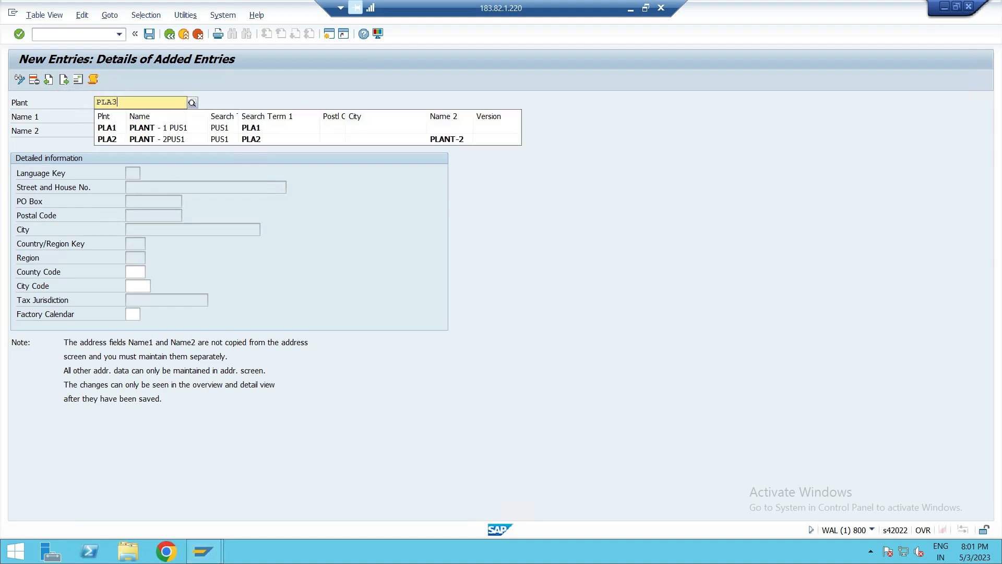
pyautogui.click(143, 132)
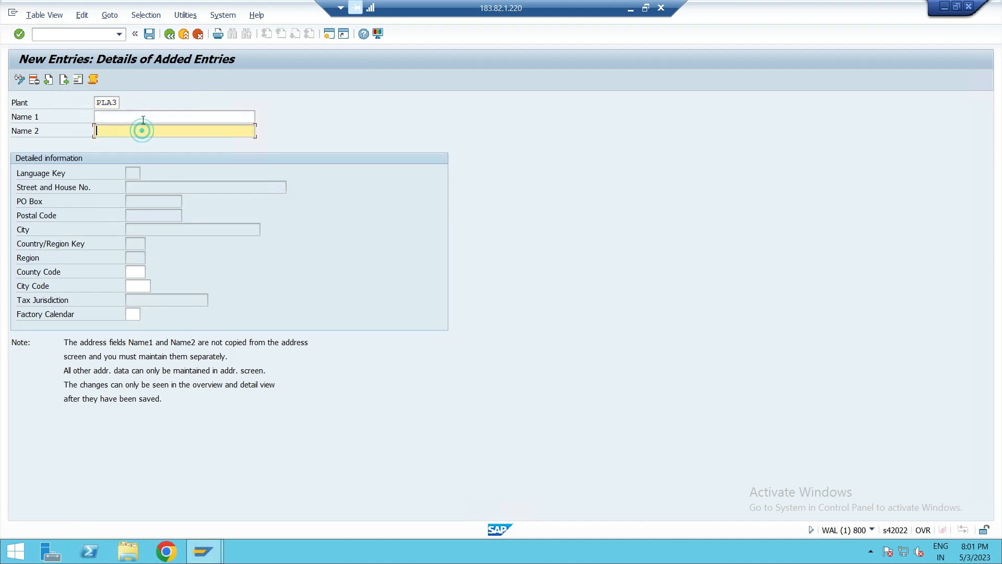
# - Set Name 1 to PLANT - 1 PUS2 and Name 2 to PLANT PUS2 for plant PLA3
pyautogui.click(143, 116)
pyautogui.write('P')
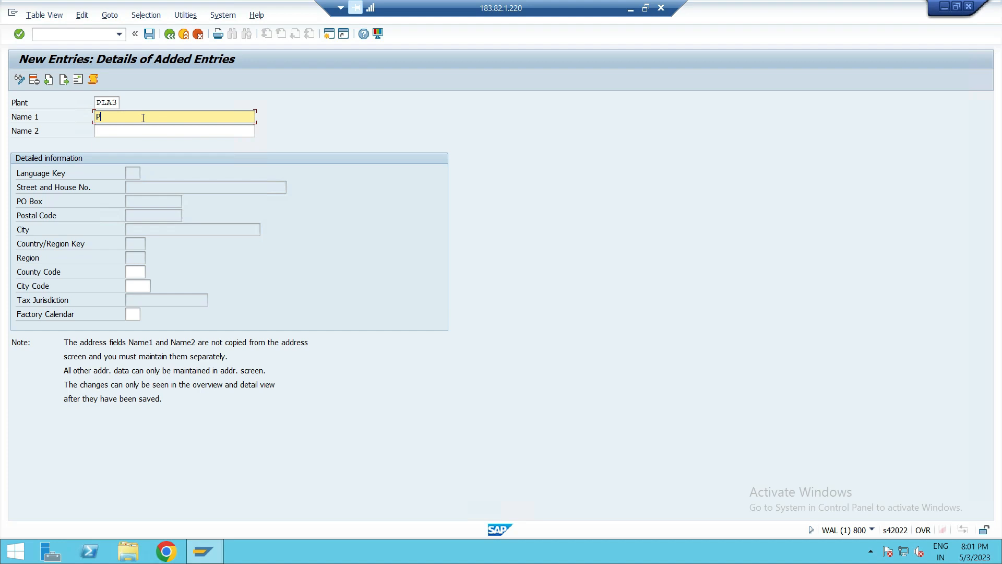
pyautogui.write('LANT -')
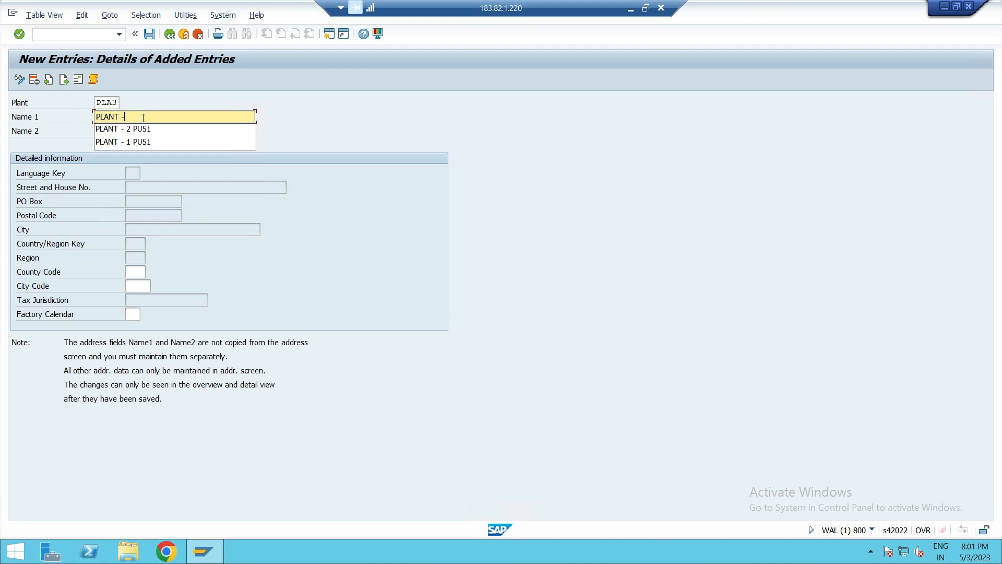
pyautogui.write(' 1 PU')
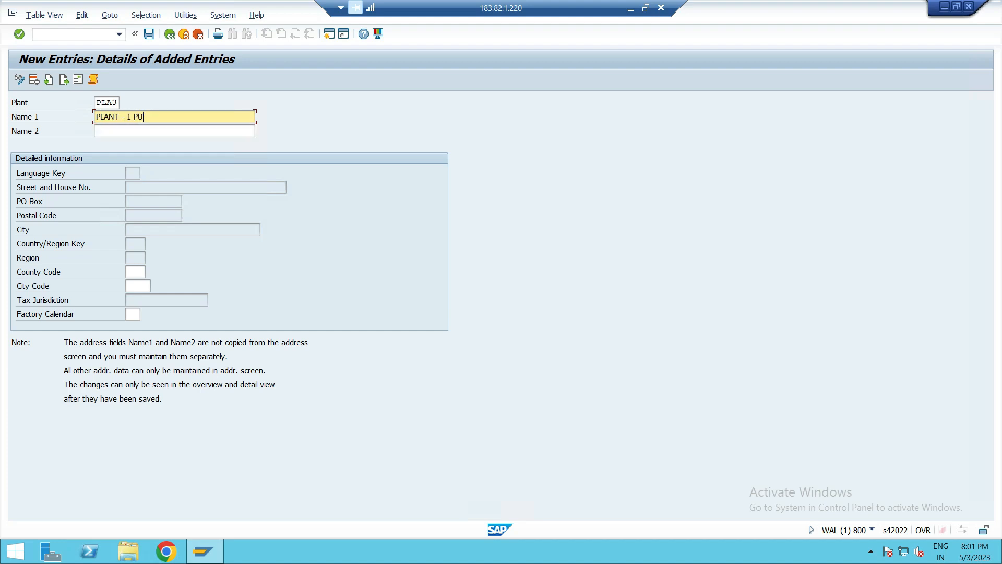
pyautogui.write('S2')
pyautogui.click(141, 130)
pyautogui.write('PLANT ')
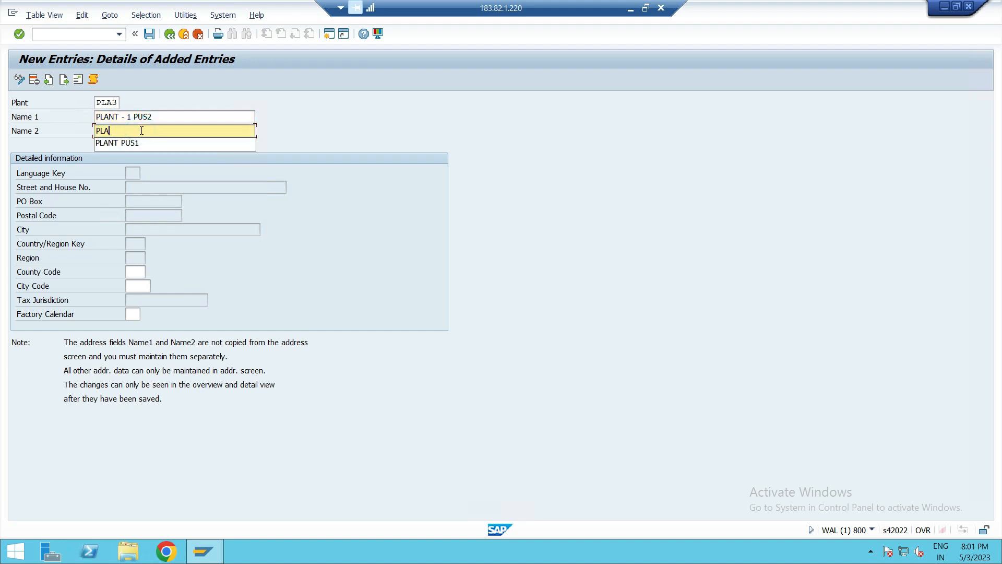
pyautogui.write('PUS2')
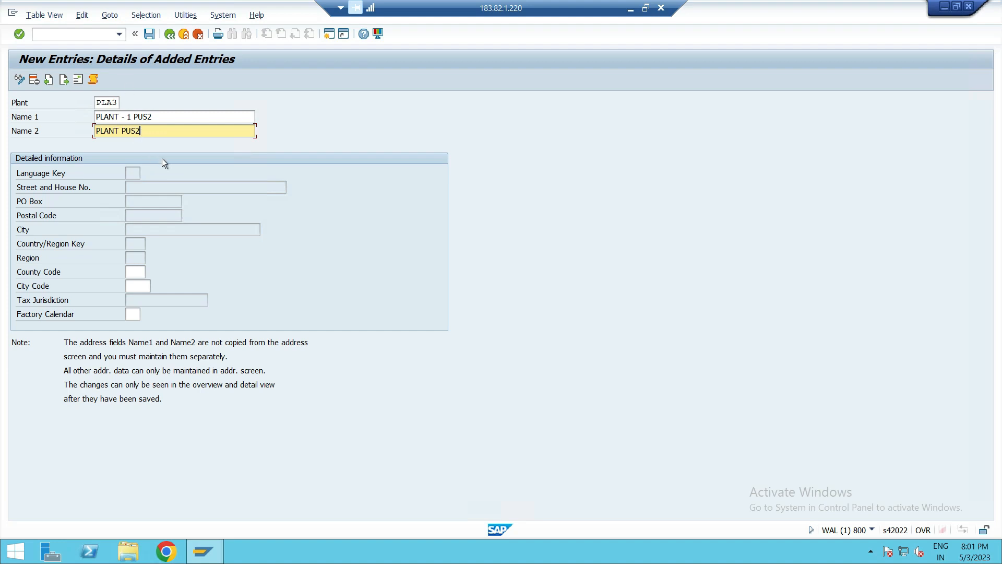
pyautogui.press('Return')
# - Open the address of plant PLA3 and set its title to Company and name to PLANT - 1 PUS 2
pyautogui.click(94, 79)
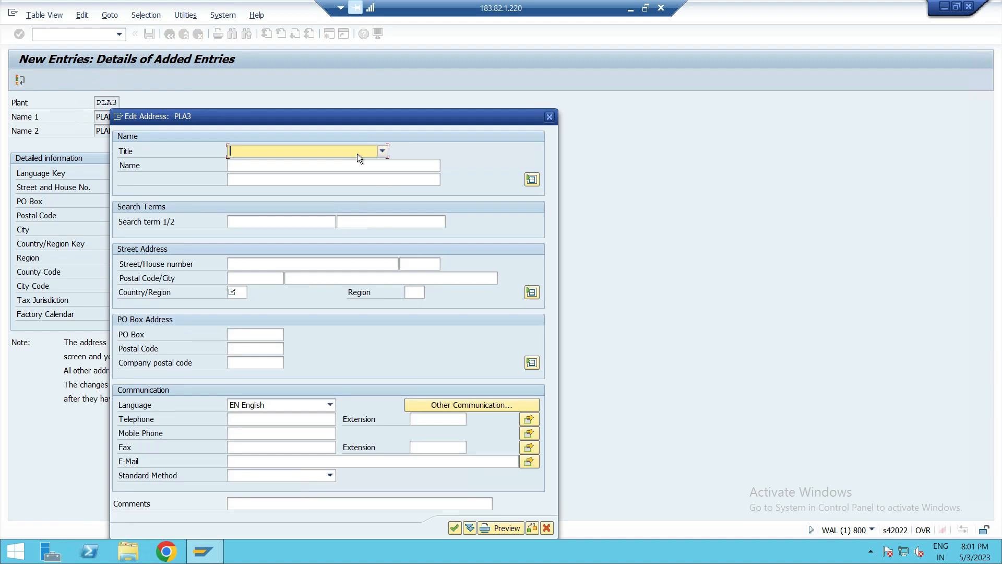
pyautogui.click(357, 153)
pyautogui.click(341, 166)
pyautogui.click(325, 165)
pyautogui.write('PLANT - 1 PUS 2')
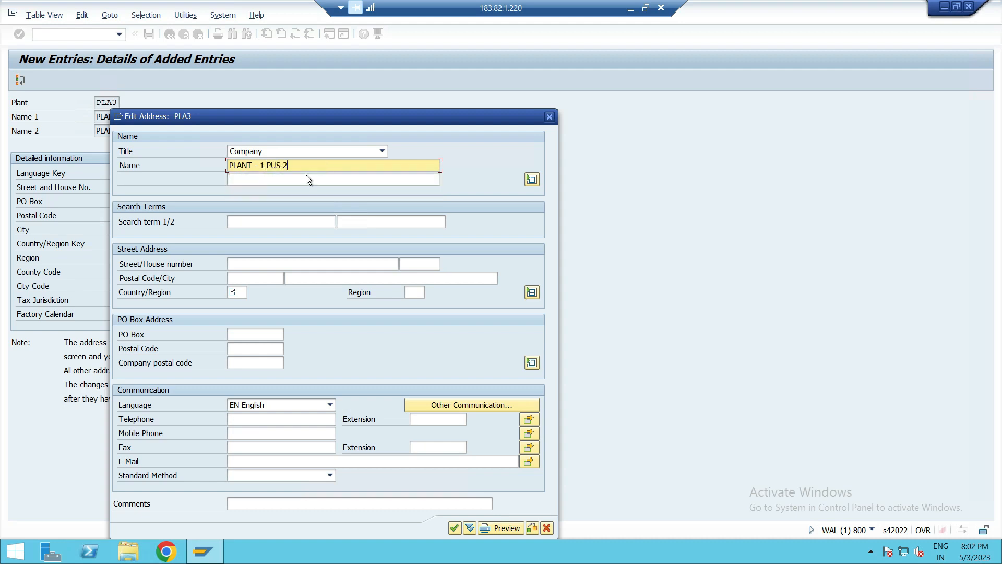
# - Set the second name line of plant PLA3's address to PLANT-1
pyautogui.click(307, 179)
pyautogui.write('PU')
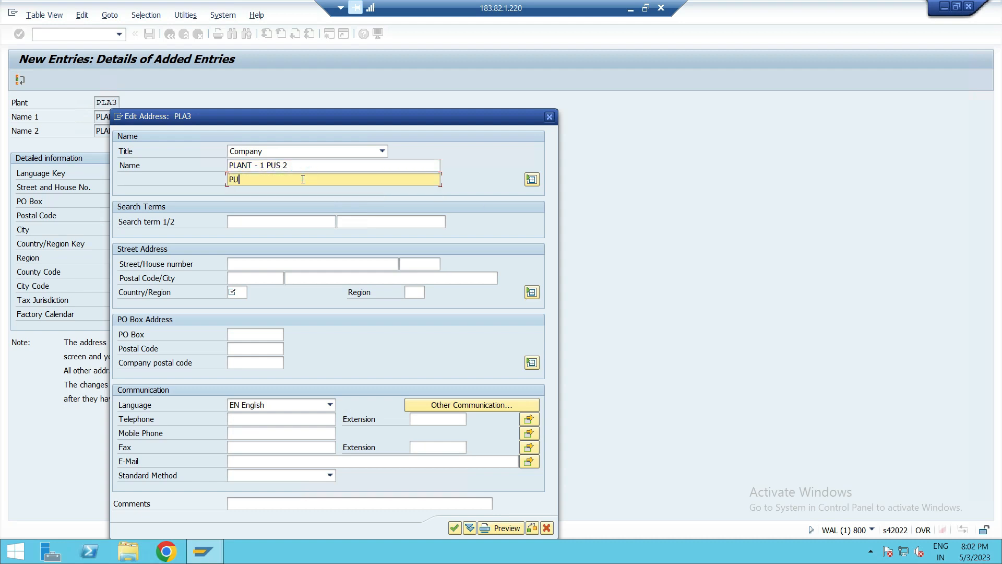
pyautogui.click(296, 192)
pyautogui.press('BackSpace')
pyautogui.write('1')
# - Enter search terms PLA3 and PUS2 in plant PLA3's address
pyautogui.click(274, 223)
pyautogui.write('PLA3')
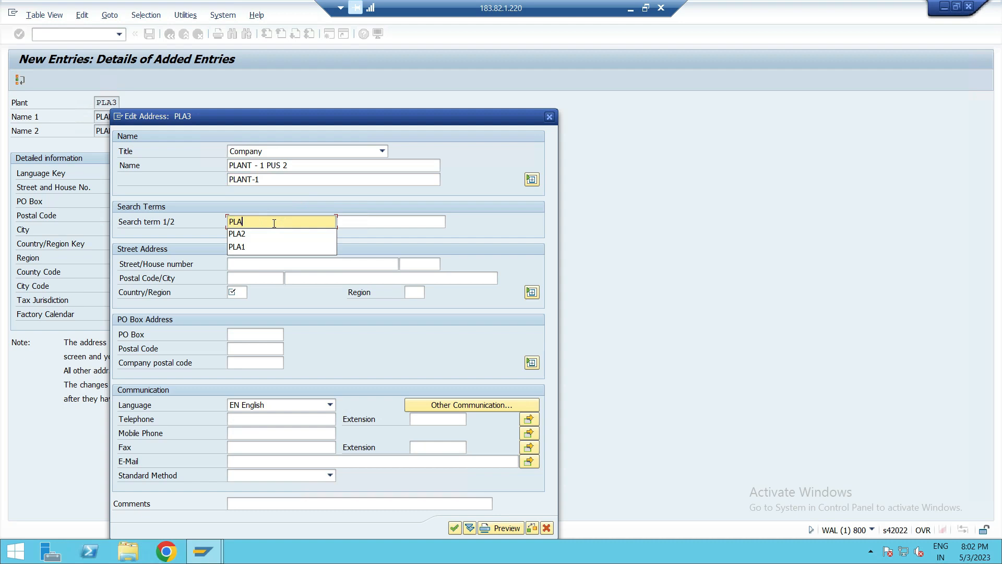
pyautogui.click(374, 222)
pyautogui.write('PUS2')
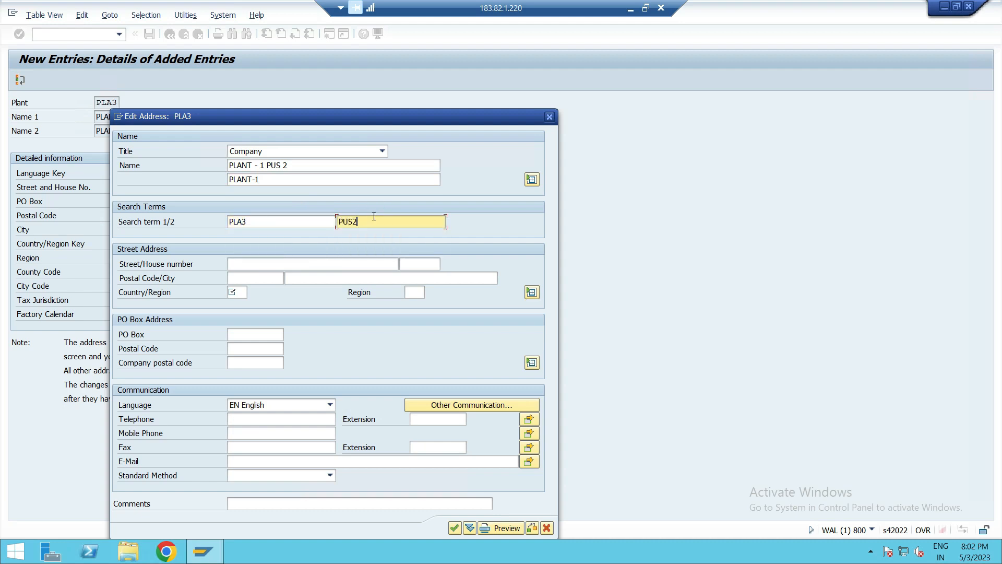
# - Set the address country to GB (United Kingdom), confirm the address and save plant PLA3
pyautogui.click(239, 291)
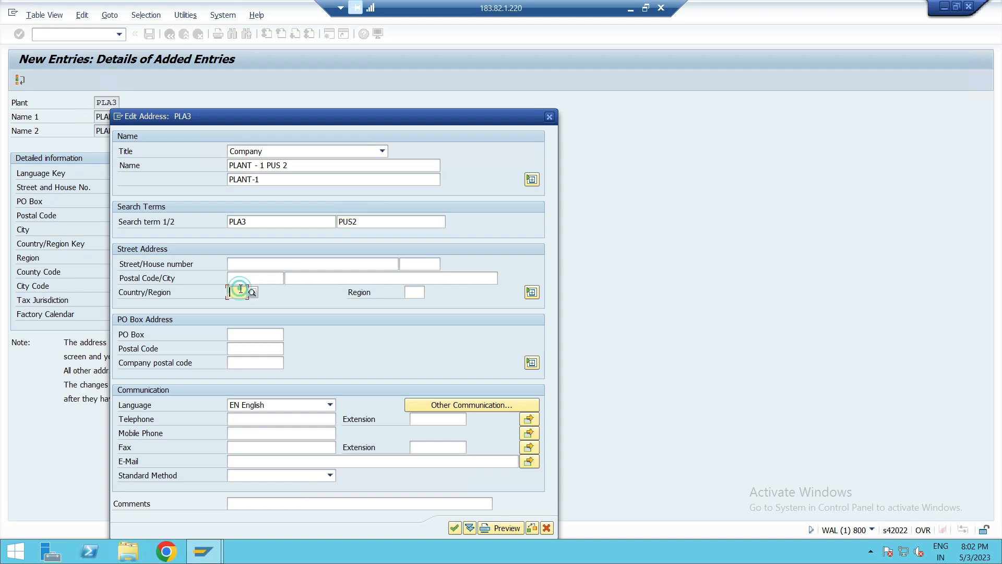
pyautogui.write('GB')
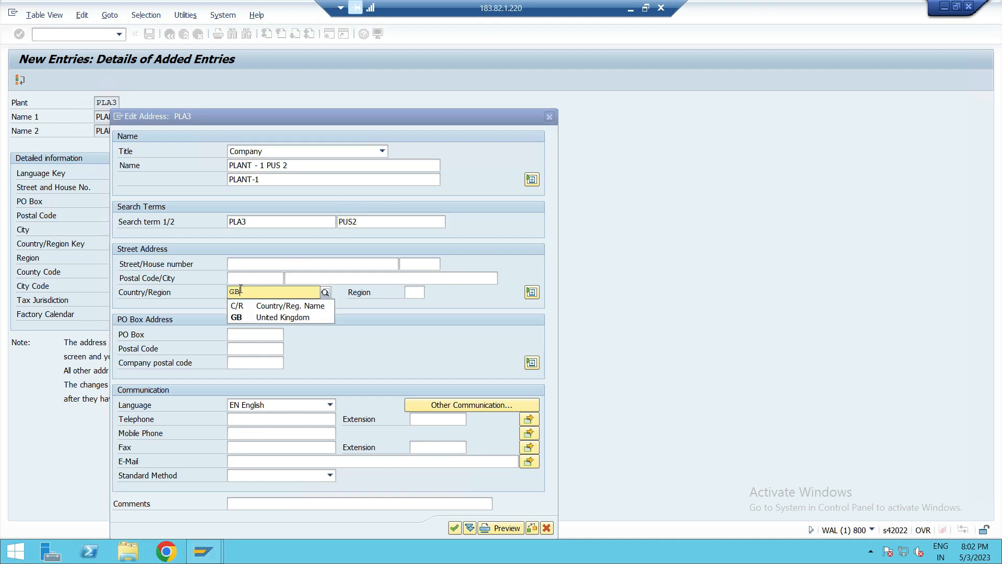
pyautogui.click(239, 318)
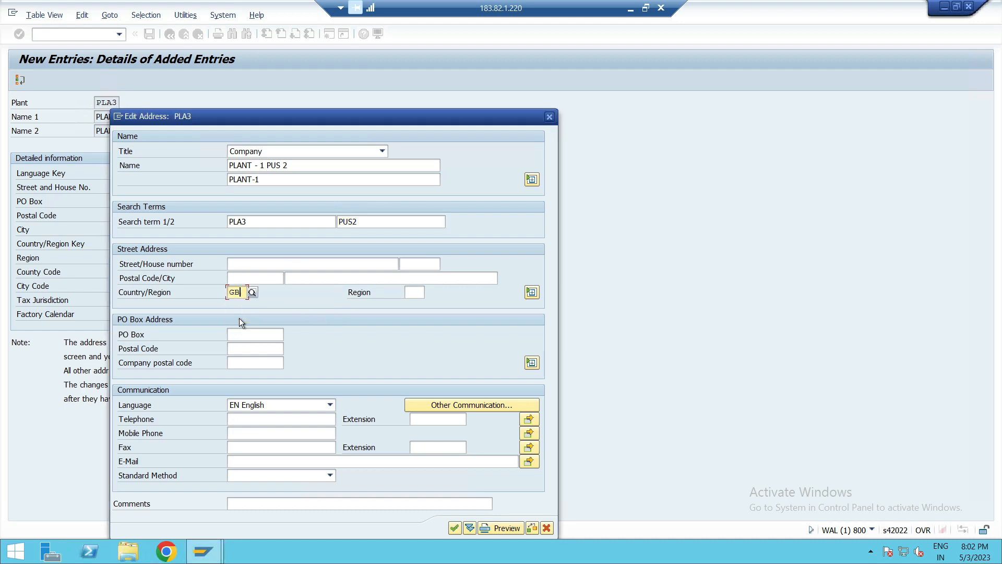
pyautogui.click(452, 528)
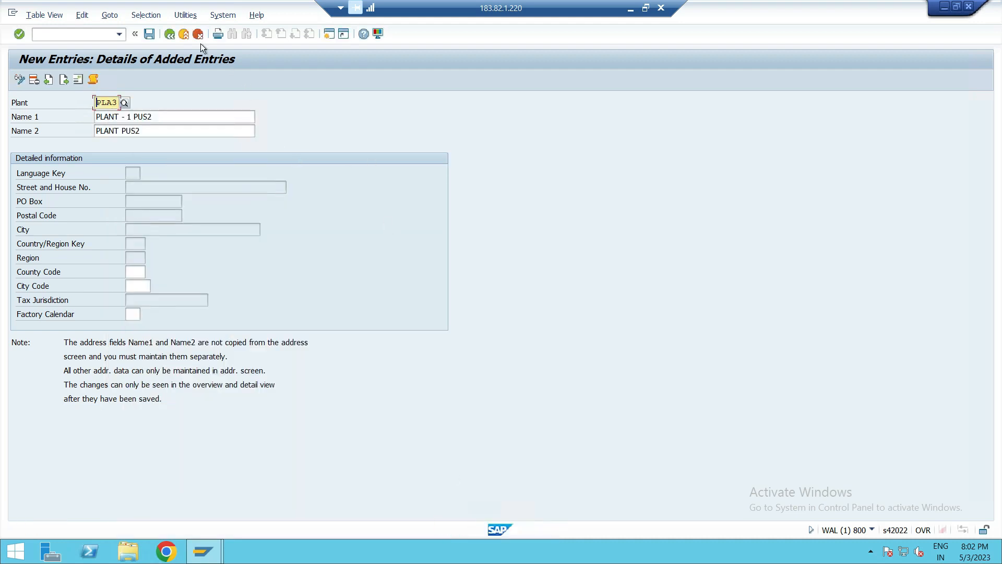
pyautogui.click(156, 33)
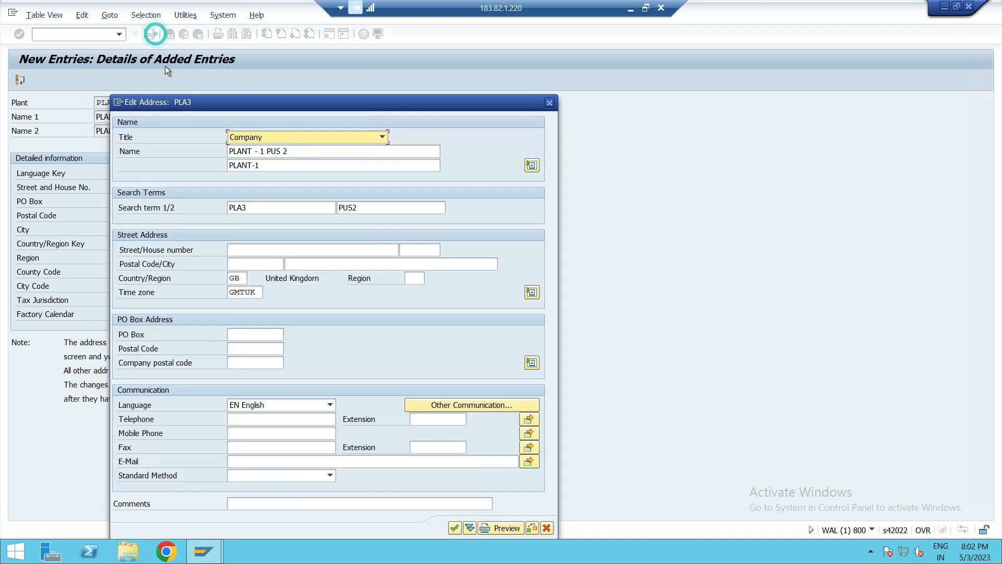
pyautogui.click(455, 528)
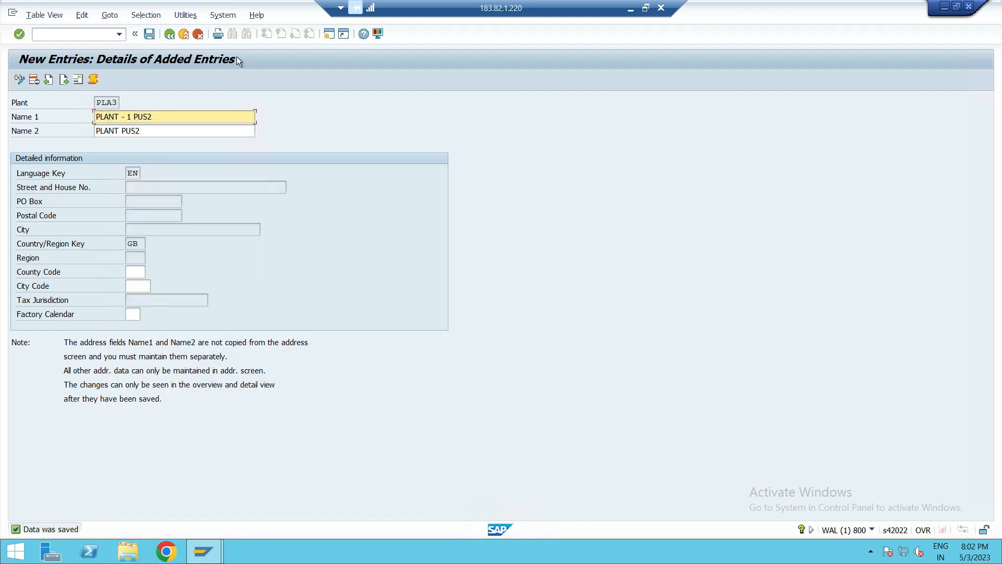
# - Leave the plants overview back to the IMG structure and minimize the SAP window
pyautogui.click(169, 34)
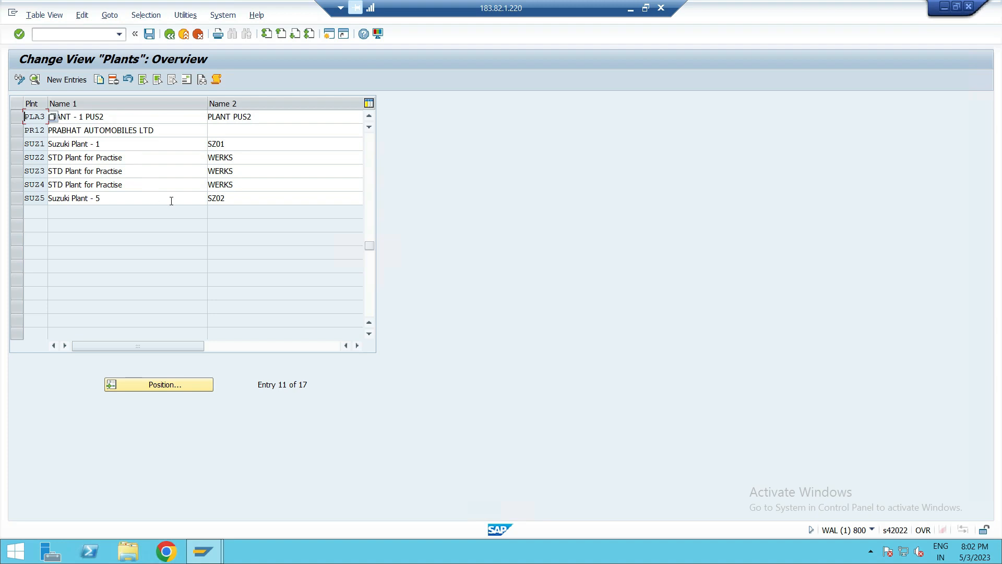
pyautogui.click(171, 36)
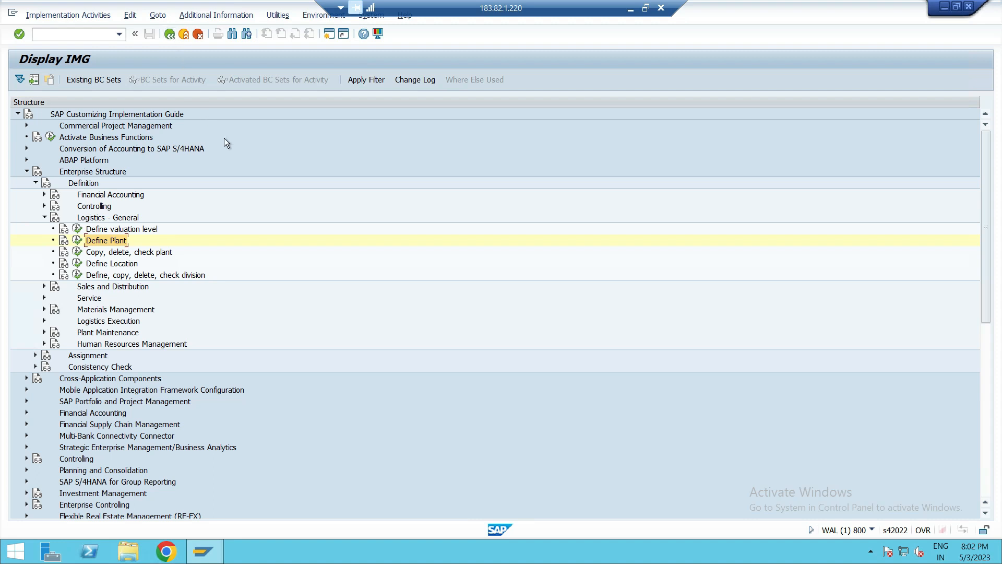
pyautogui.click(634, 10)
pyautogui.moveTo(603, 560)
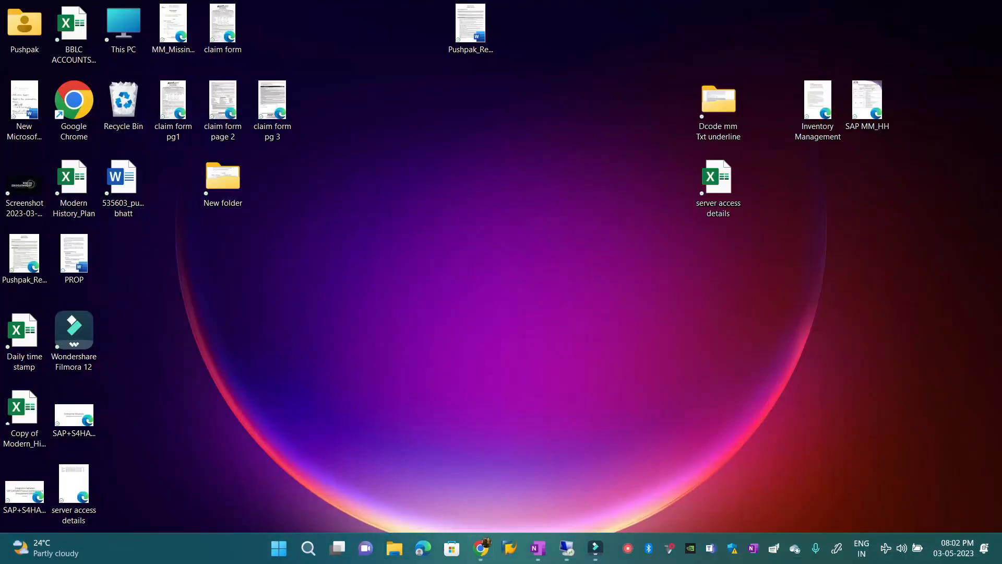
# - Review the handwritten OneNote notes on defining locations and the plant-to-location assignments
pyautogui.click(546, 552)
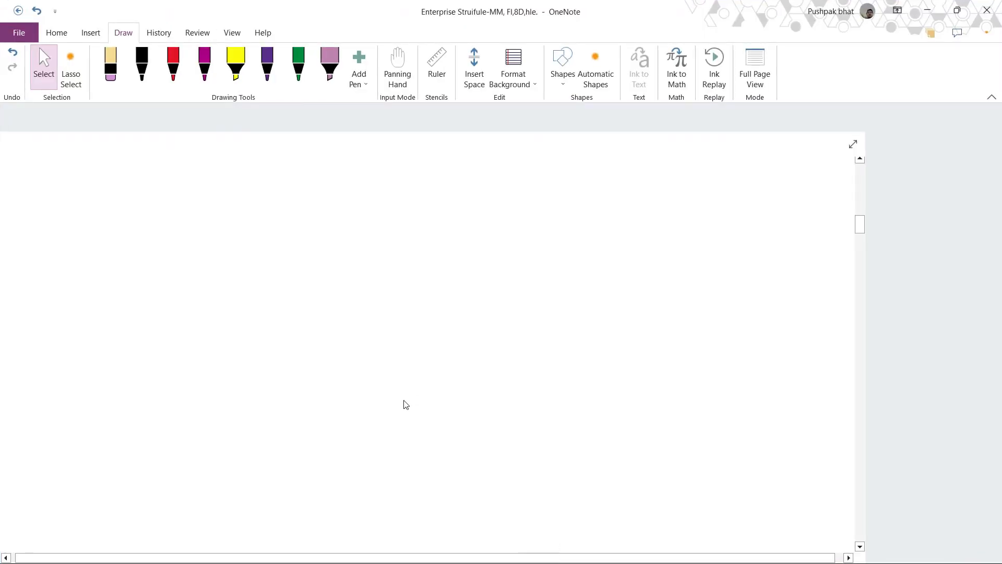
pyautogui.scroll(-5, 404, 405)
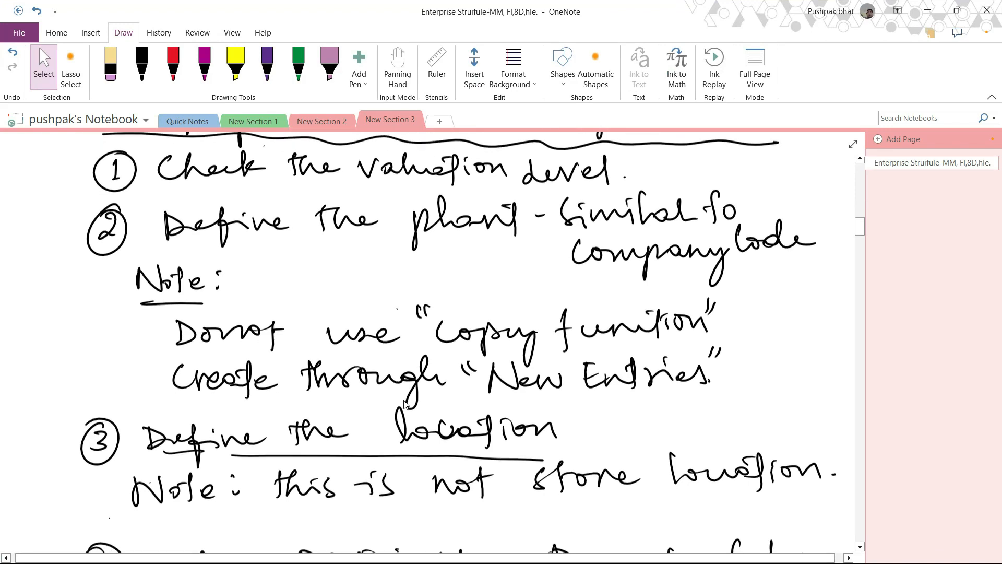
pyautogui.scroll(-5, 406, 404)
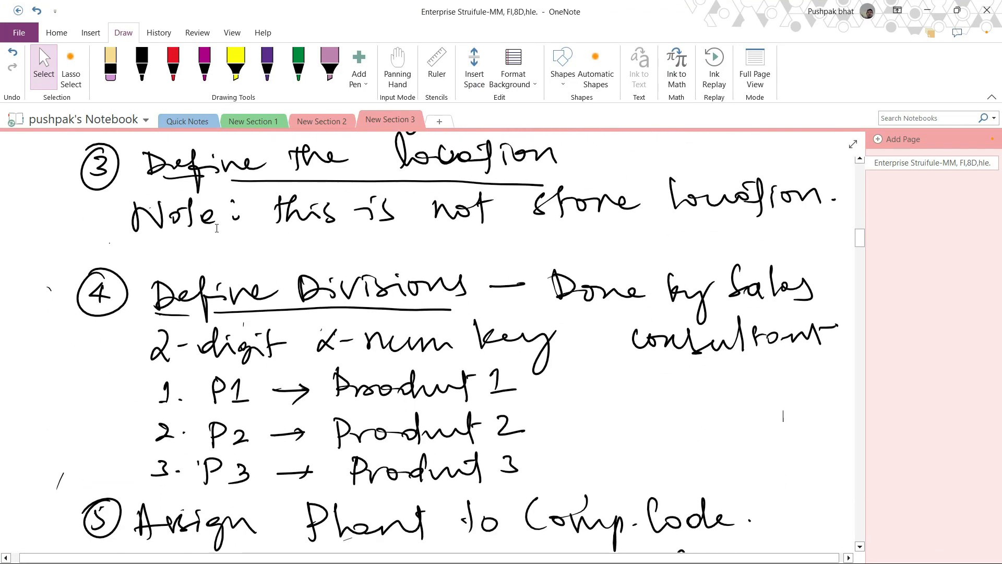
pyautogui.click(934, 9)
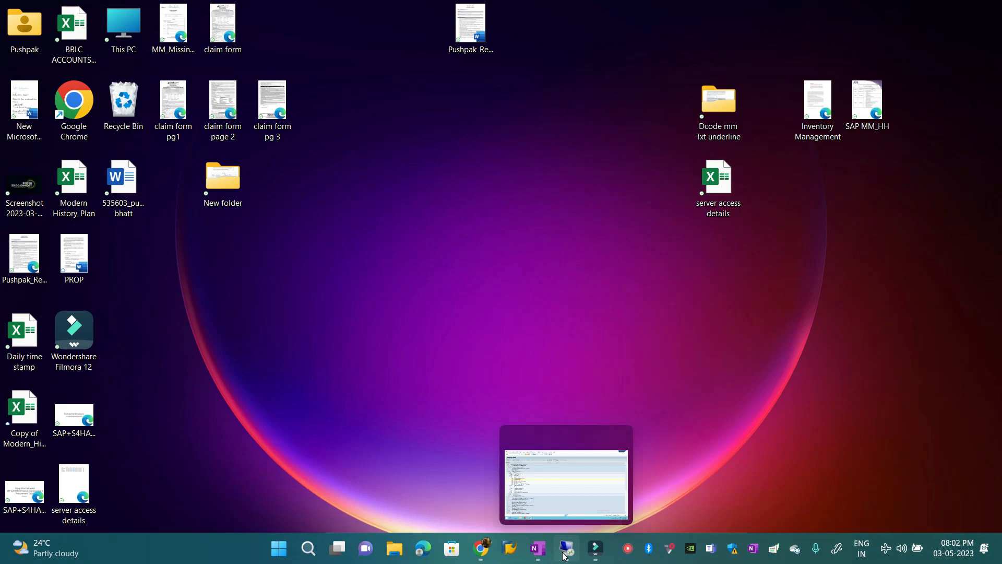
pyautogui.click(538, 548)
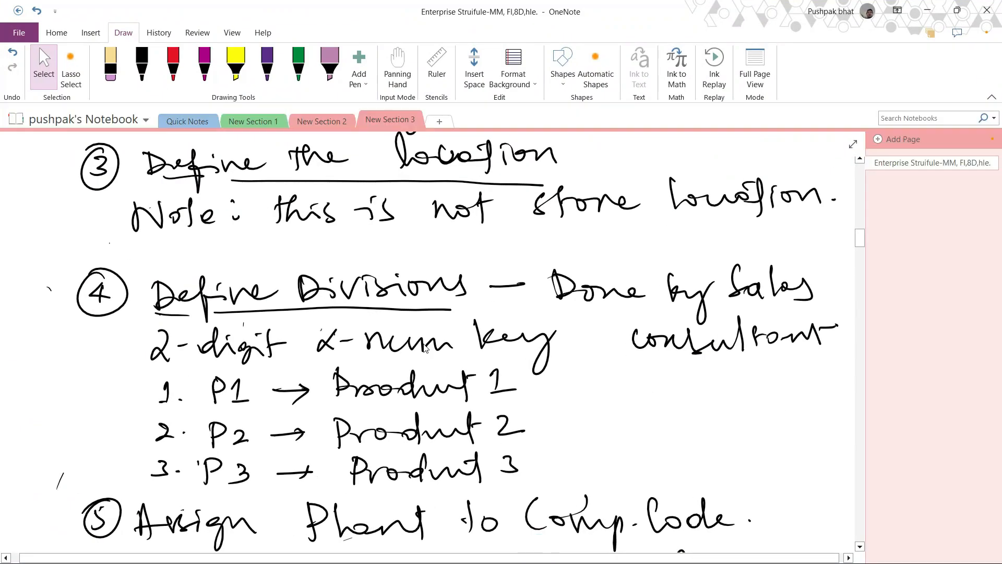
pyautogui.scroll(4, 416, 296)
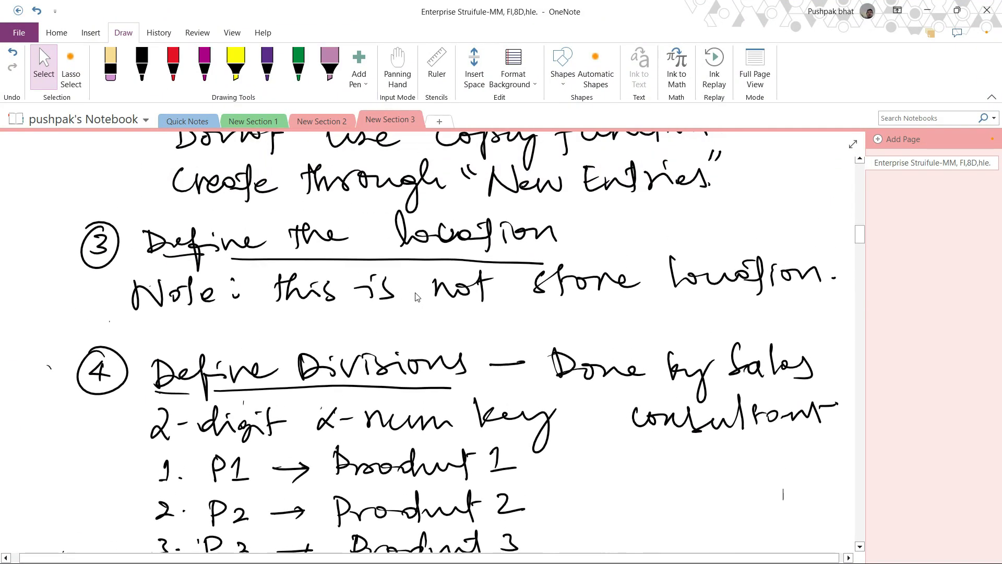
pyautogui.scroll(15, 416, 297)
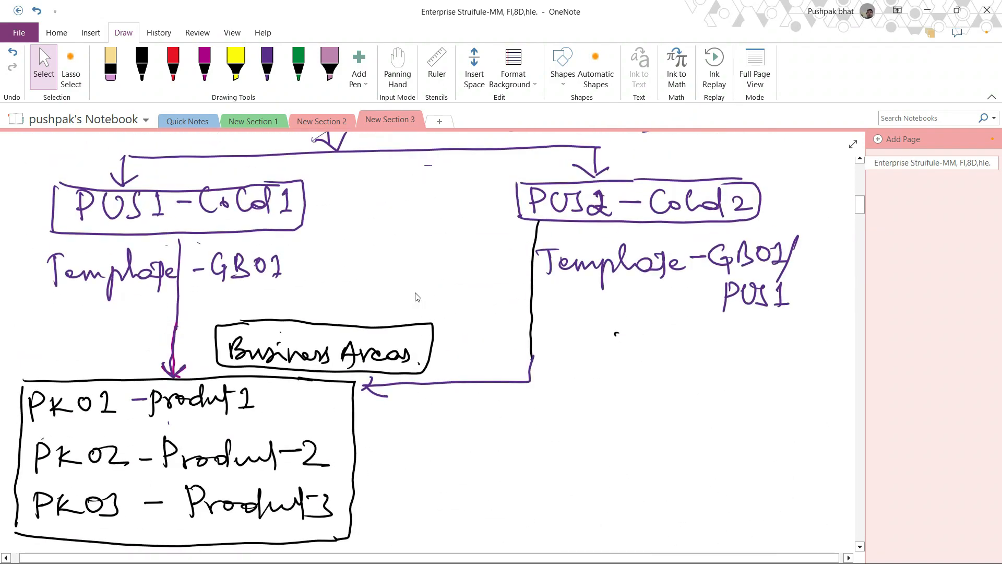
pyautogui.scroll(-20, 416, 296)
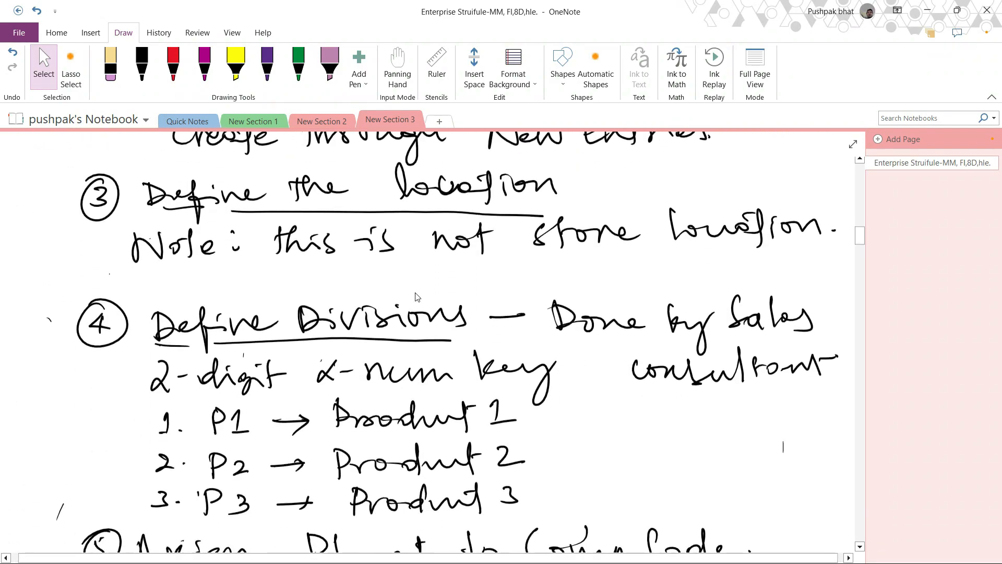
pyautogui.scroll(-20, 416, 296)
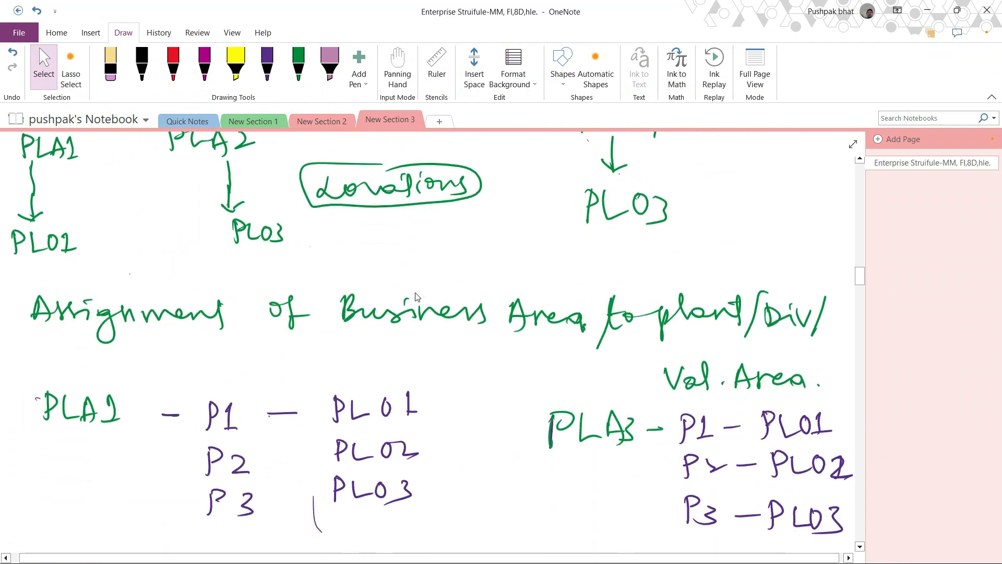
pyautogui.scroll(2, 416, 297)
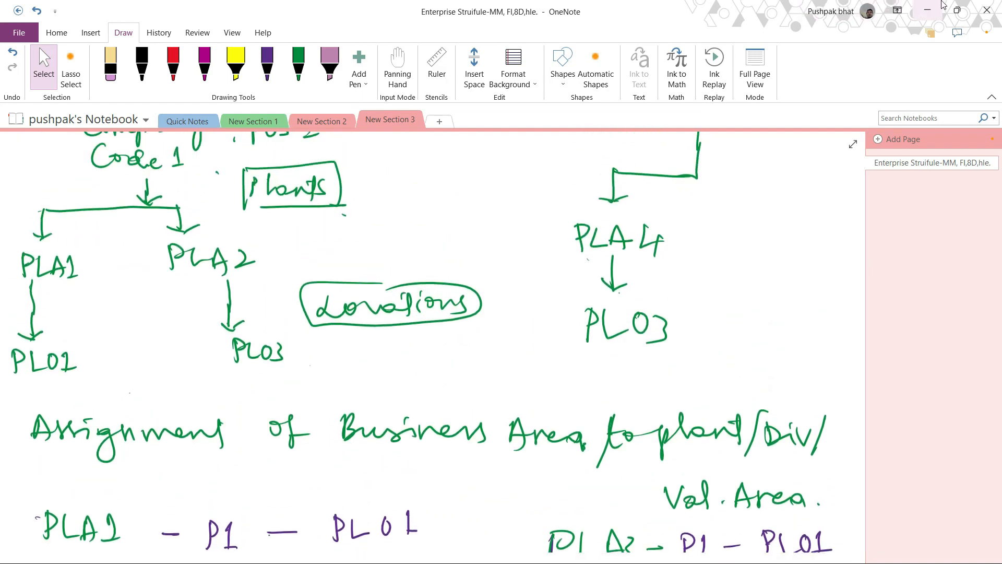
pyautogui.click(928, 9)
# - Return to SAP, open Define Location under Logistics - General and start new location entries
pyautogui.moveTo(507, 554)
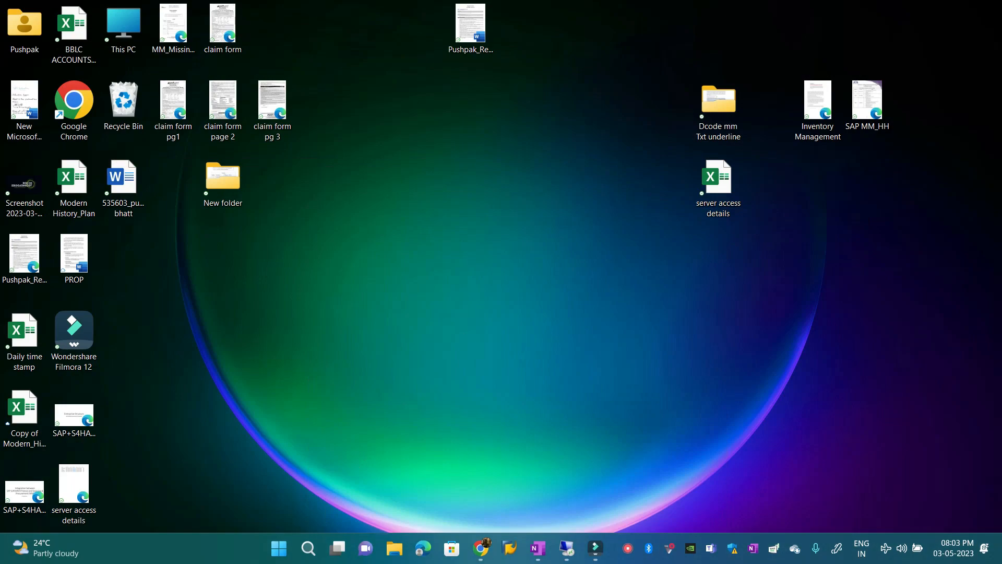
pyautogui.click(566, 550)
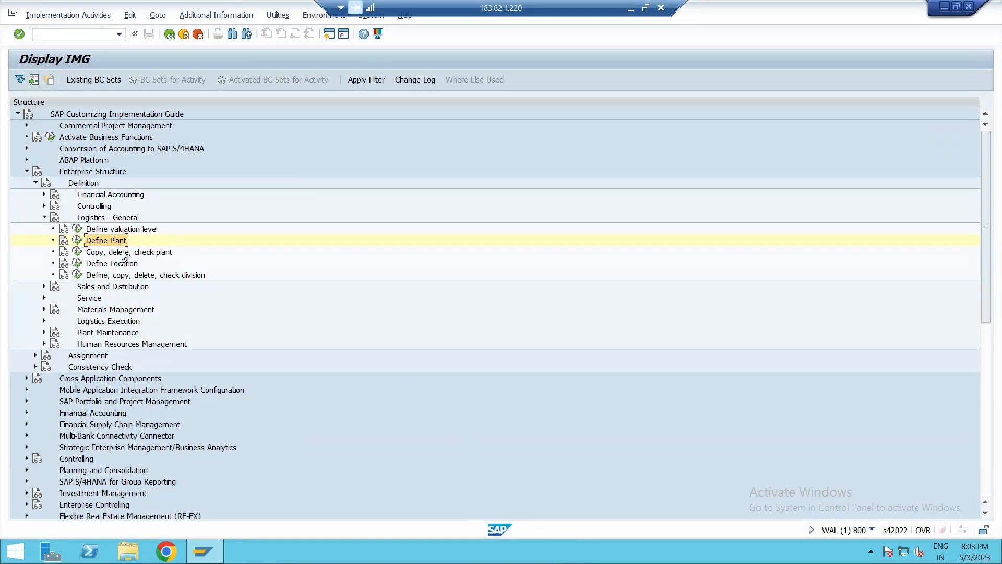
pyautogui.click(117, 265)
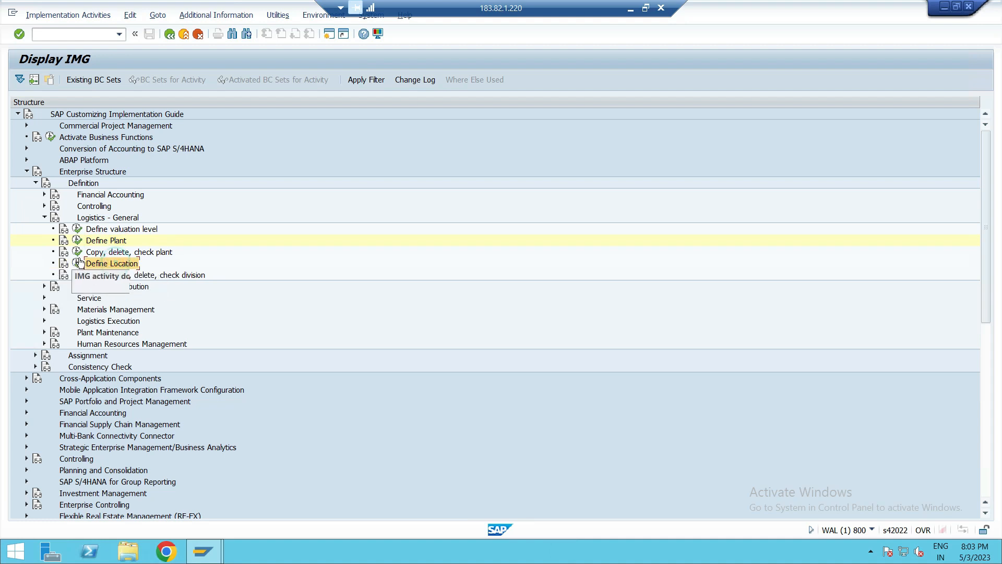
pyautogui.click(77, 263)
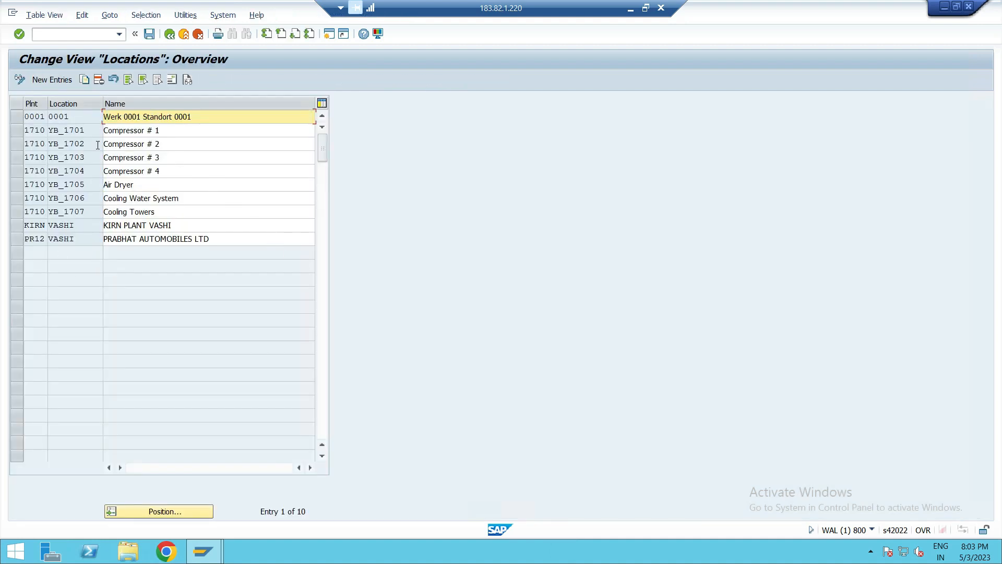
pyautogui.click(65, 79)
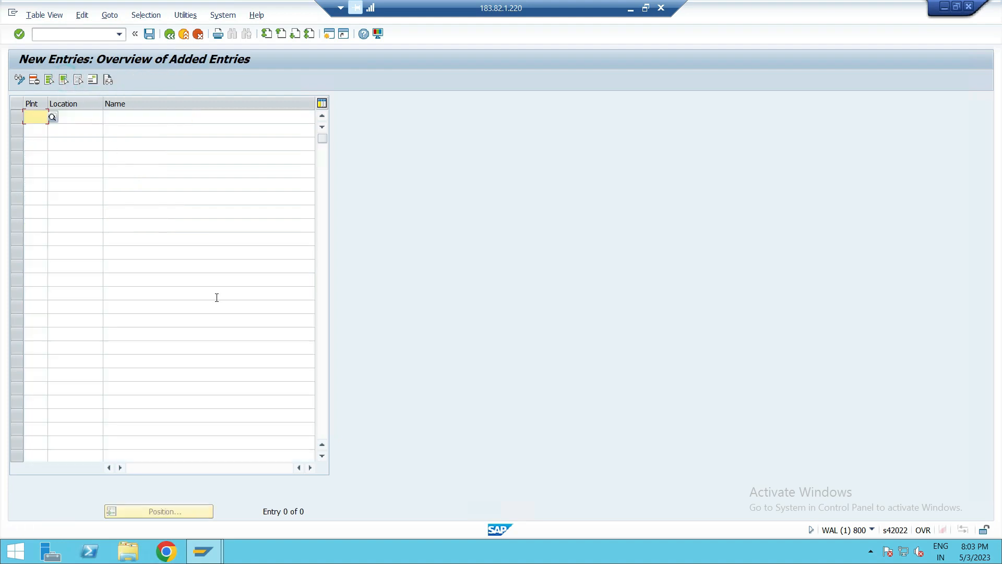
# - Enter plants PLA1, PLA2 and PLA3 in three new location rows
pyautogui.write('PUS')
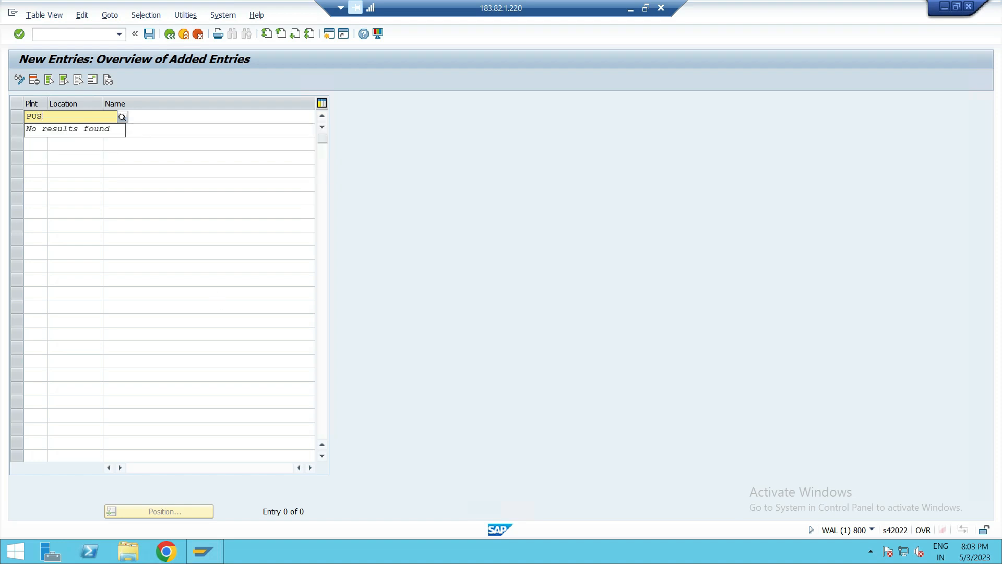
pyautogui.write('LA1')
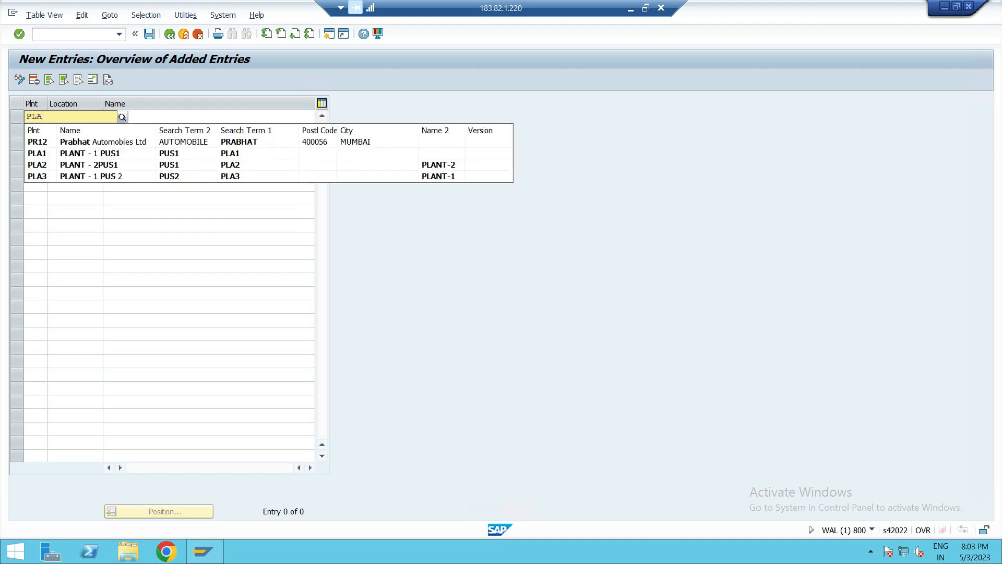
pyautogui.click(74, 143)
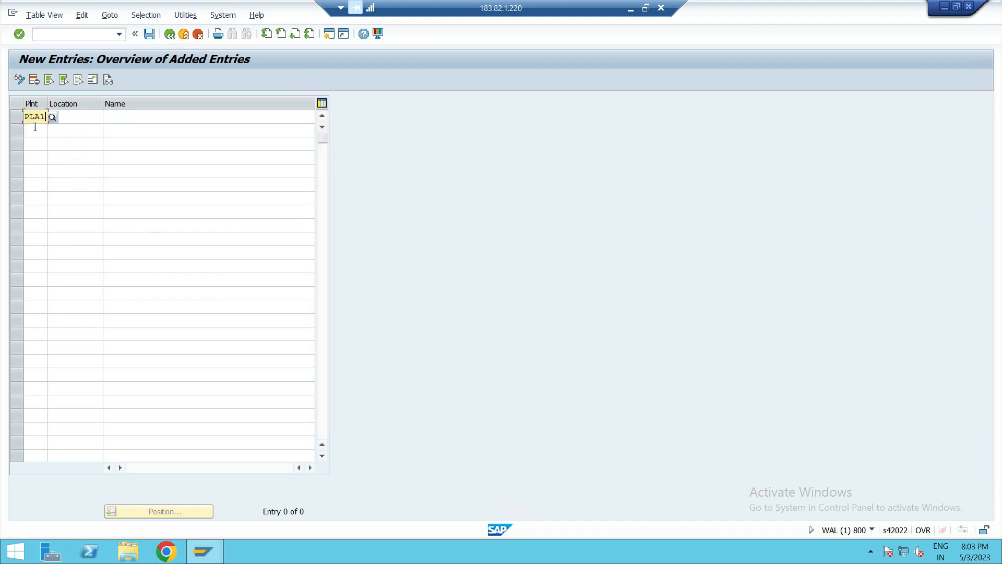
pyautogui.click(35, 127)
pyautogui.write('PLA2')
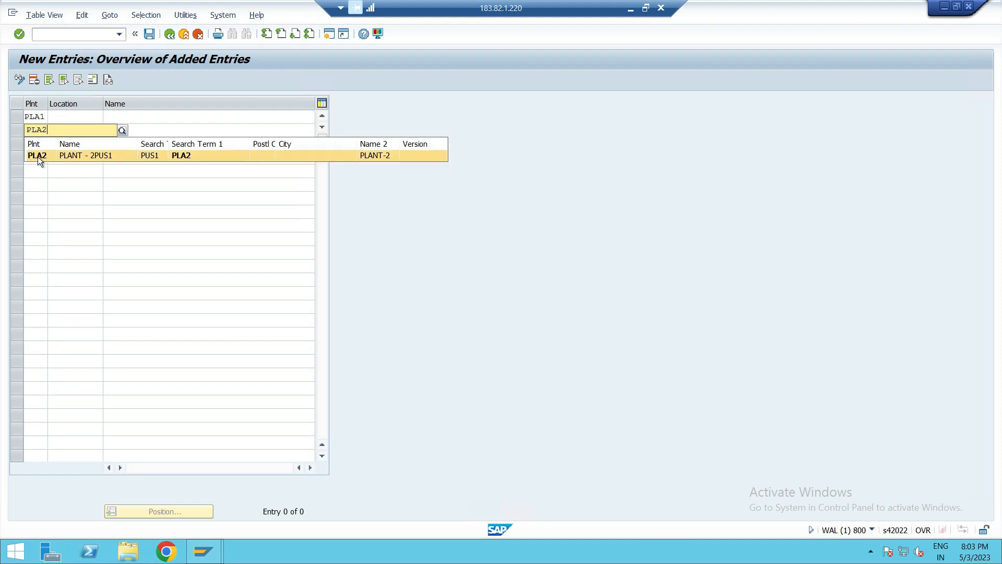
pyautogui.click(37, 155)
pyautogui.click(35, 143)
pyautogui.write('P')
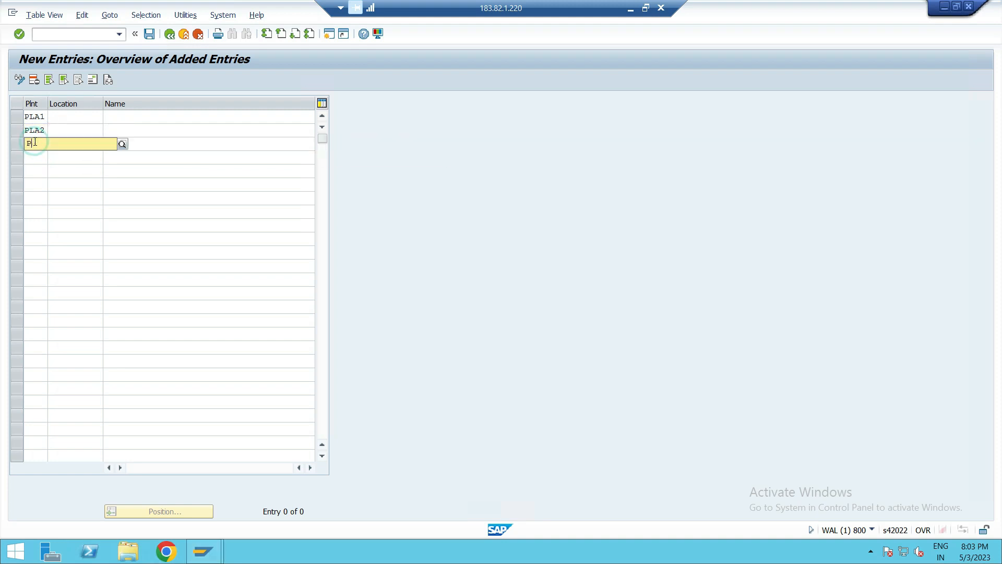
pyautogui.write('LA3')
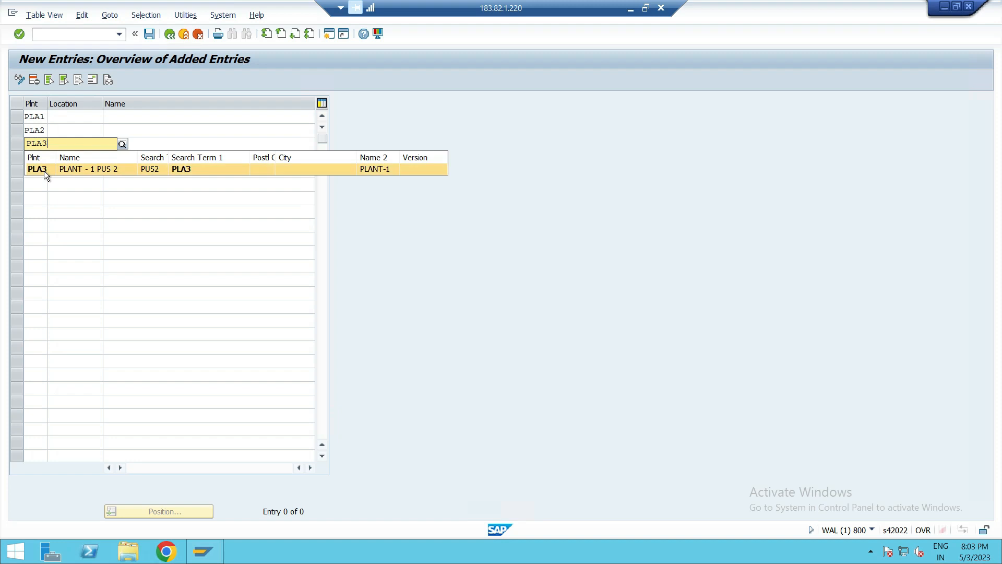
pyautogui.click(45, 171)
# - Assign locations PL01, PL02 and PL03 to plants PLA1, PLA2 and PLA3 respectively
pyautogui.click(90, 113)
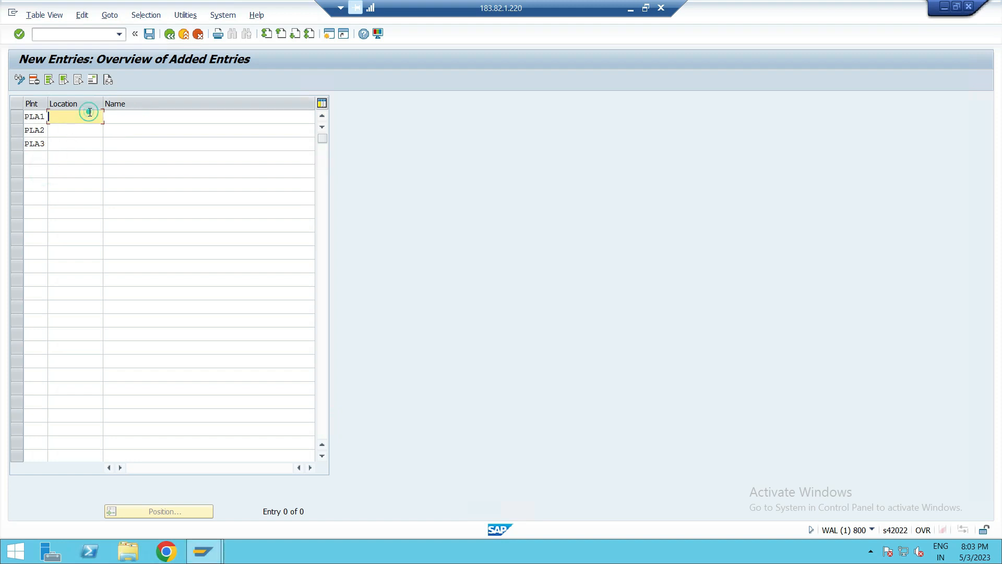
pyautogui.write('PL01')
pyautogui.click(80, 130)
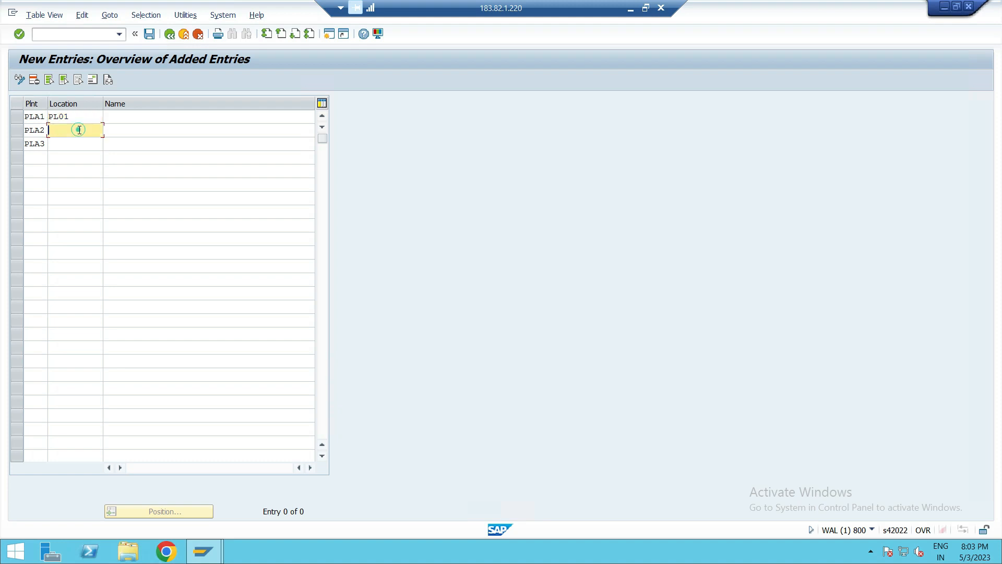
pyautogui.write('PL02')
pyautogui.click(74, 141)
pyautogui.write('PL03')
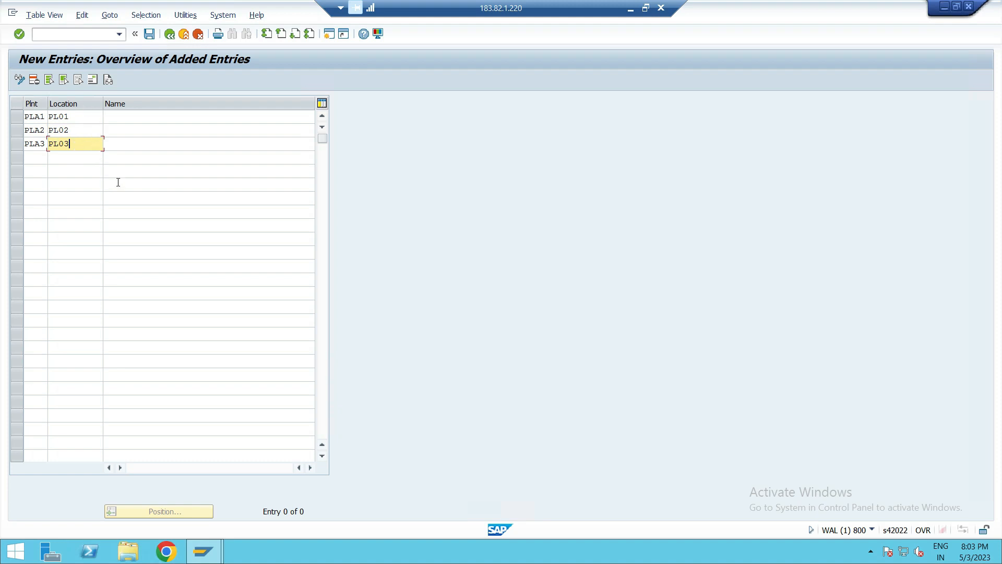
# - Name the three locations LOCATION - 1, LOCATION - 2 and LOCATION - 3
pyautogui.click(153, 115)
pyautogui.write('L')
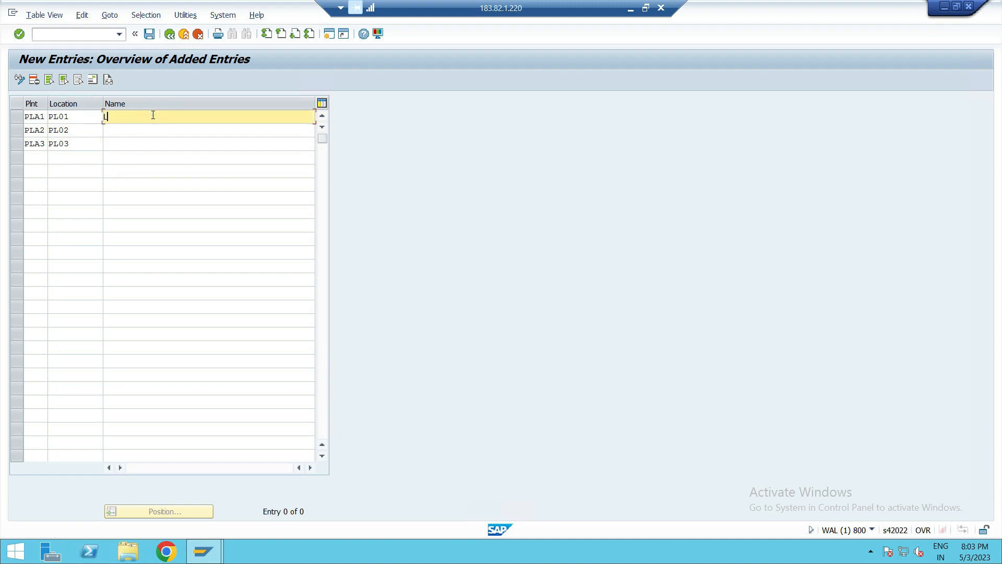
pyautogui.write('OCATIO N- 1')
pyautogui.click(148, 130)
pyautogui.write('LOCA')
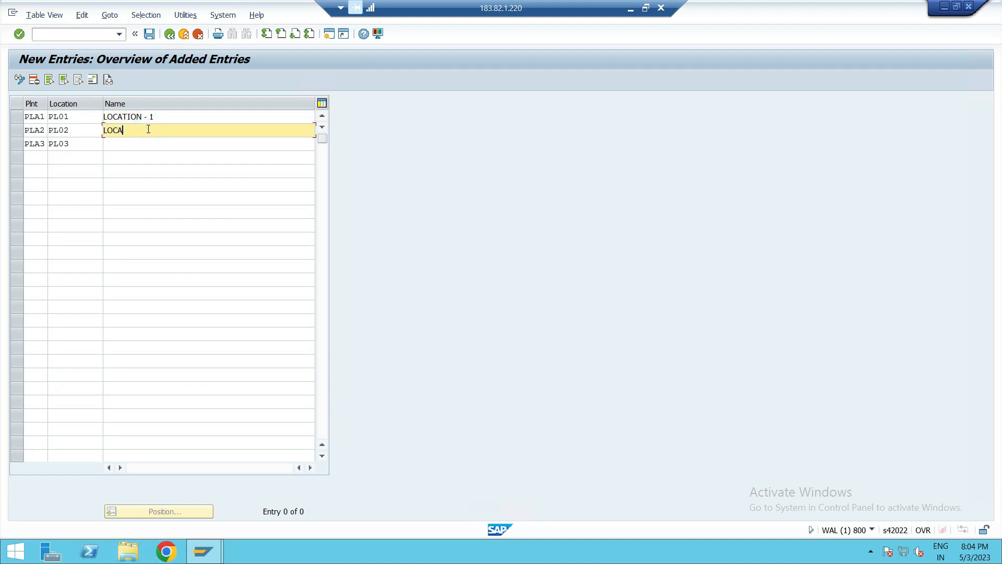
pyautogui.write('TION - 2')
pyautogui.click(144, 141)
pyautogui.write('LO')
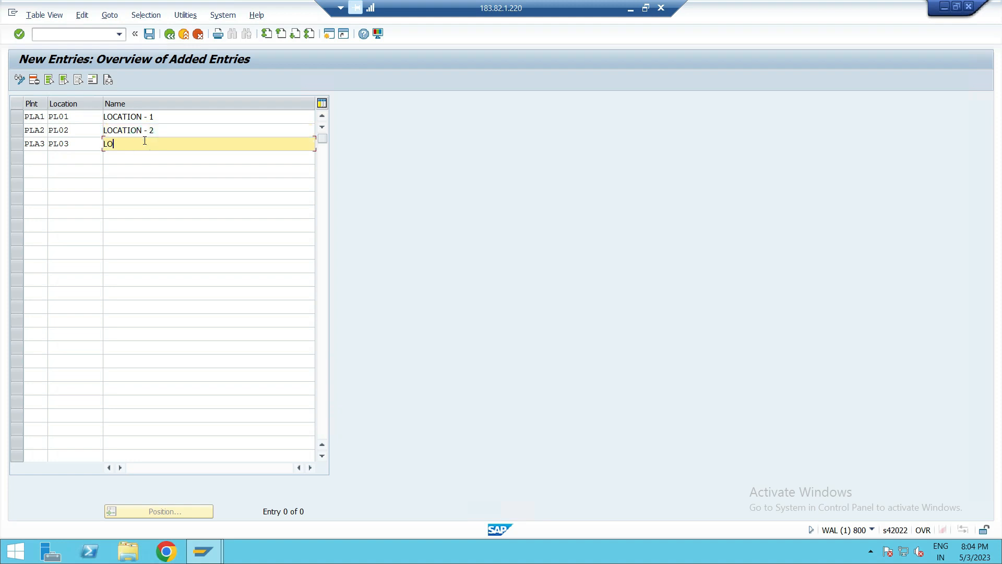
pyautogui.write('CATION - 3')
# - Open the address for location PL01 of plant PLA1 and set its title to Company
pyautogui.click(149, 37)
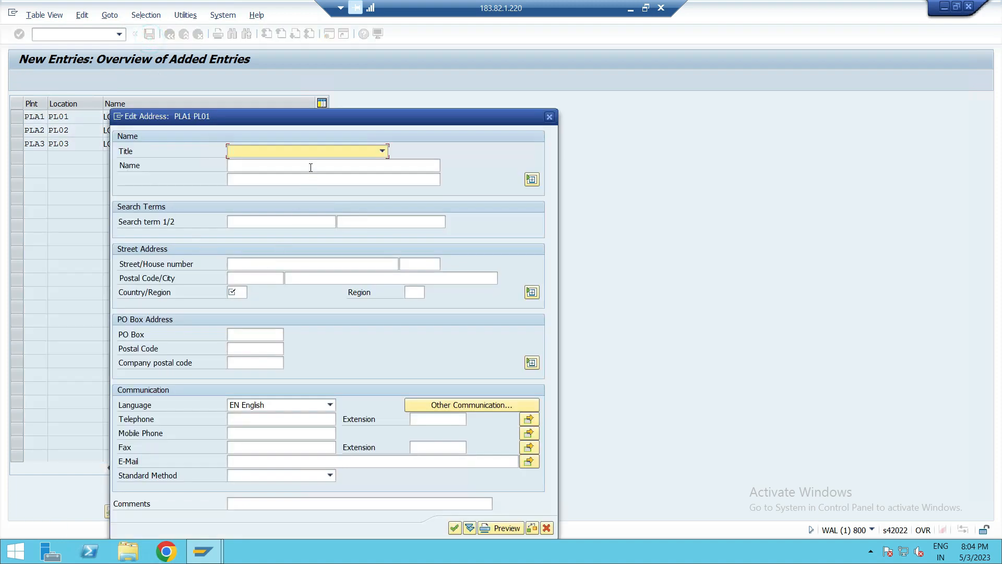
pyautogui.click(318, 151)
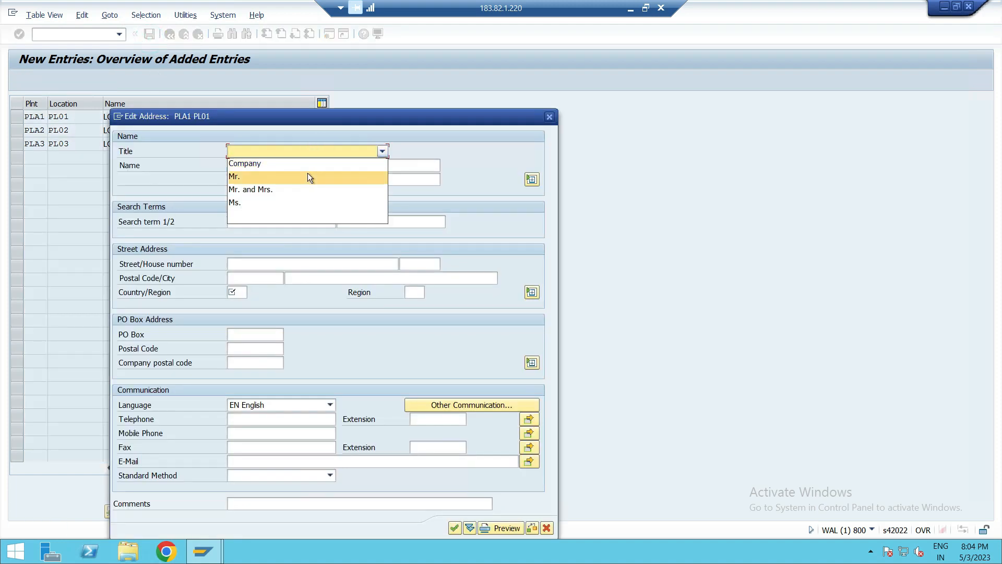
pyautogui.click(308, 166)
# - Set the address name to PLA1 LOCATION with second name line PLA 1
pyautogui.click(301, 165)
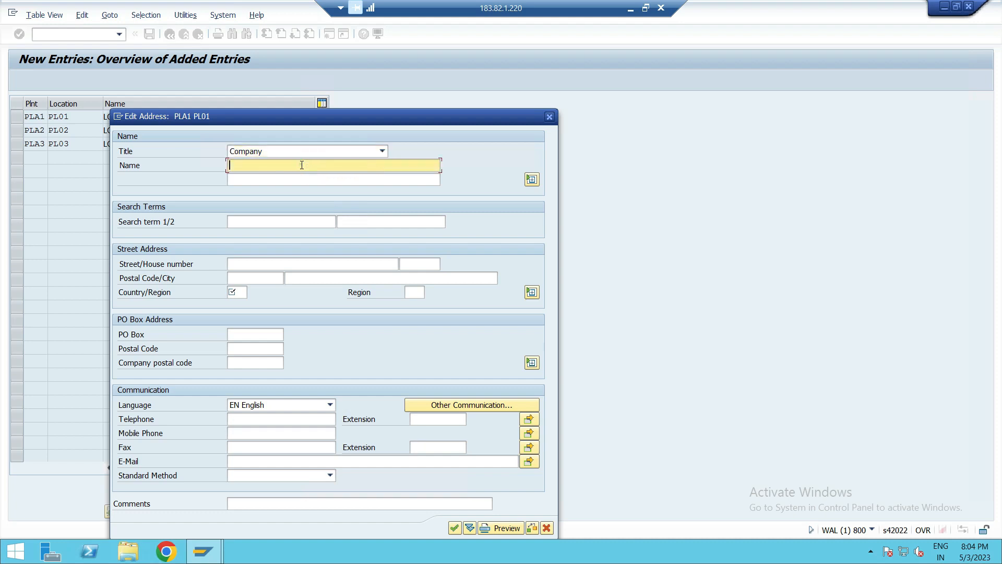
pyautogui.write('PLA')
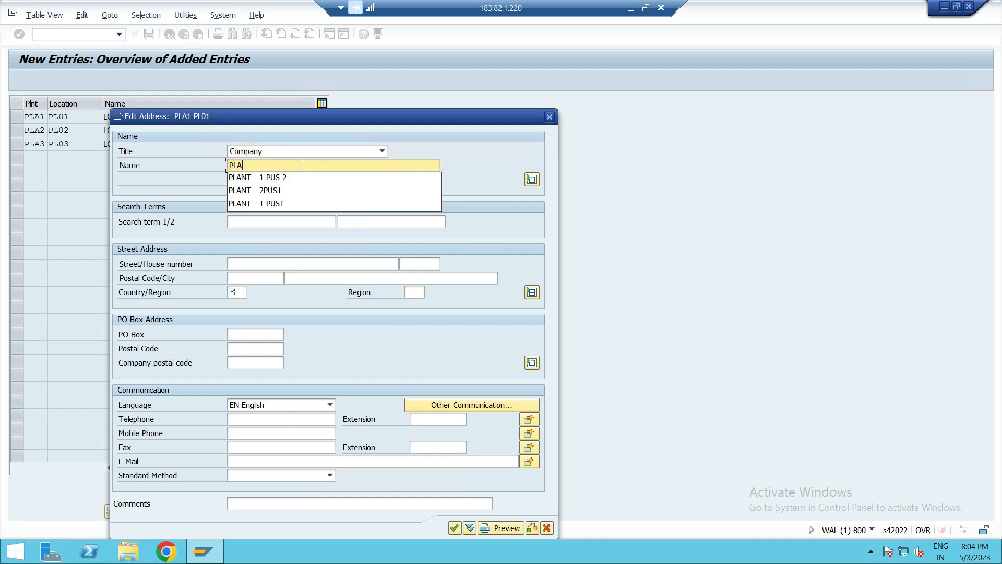
pyautogui.write('1 LOC')
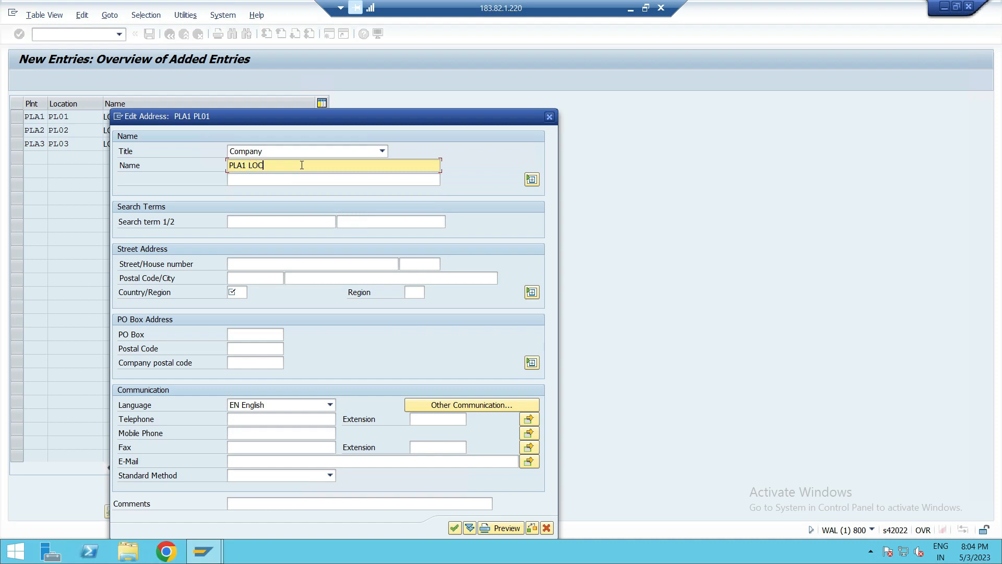
pyautogui.write('ATION')
pyautogui.click(299, 181)
pyautogui.write('PLA 1')
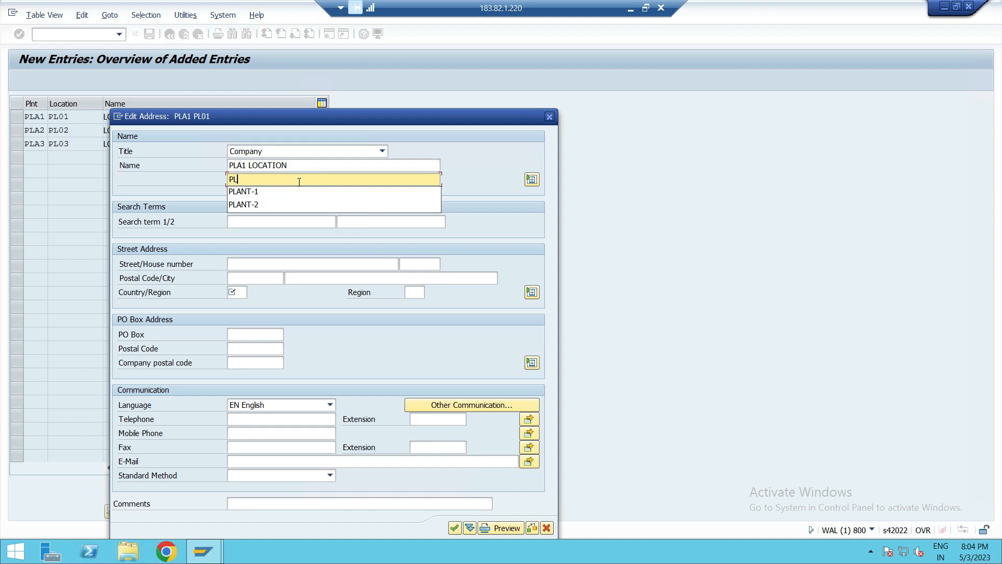
# - Enter search terms PL01 and PLA1 in location PL01's address
pyautogui.click(277, 220)
pyautogui.write('PL01')
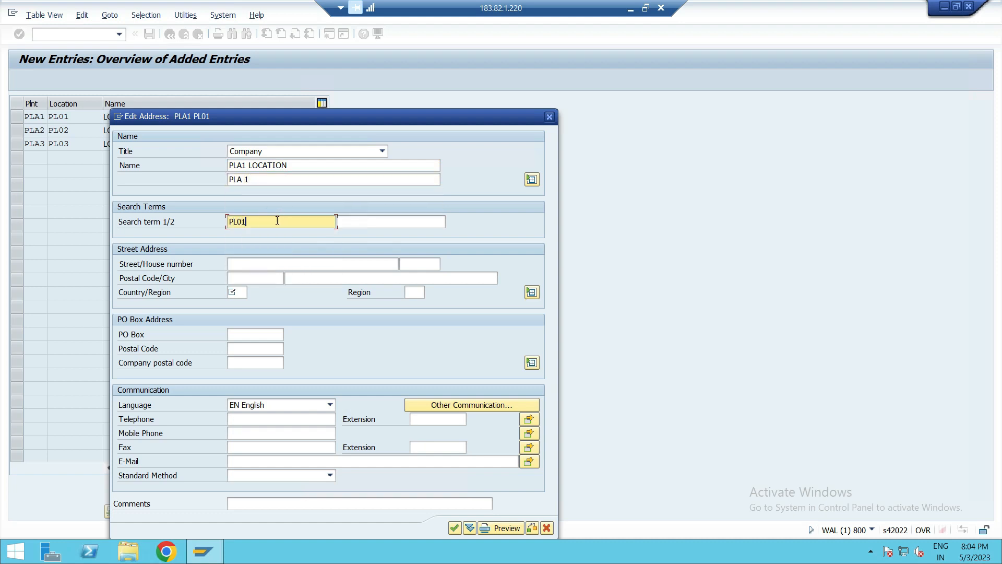
pyautogui.click(362, 222)
pyautogui.write('PLA1')
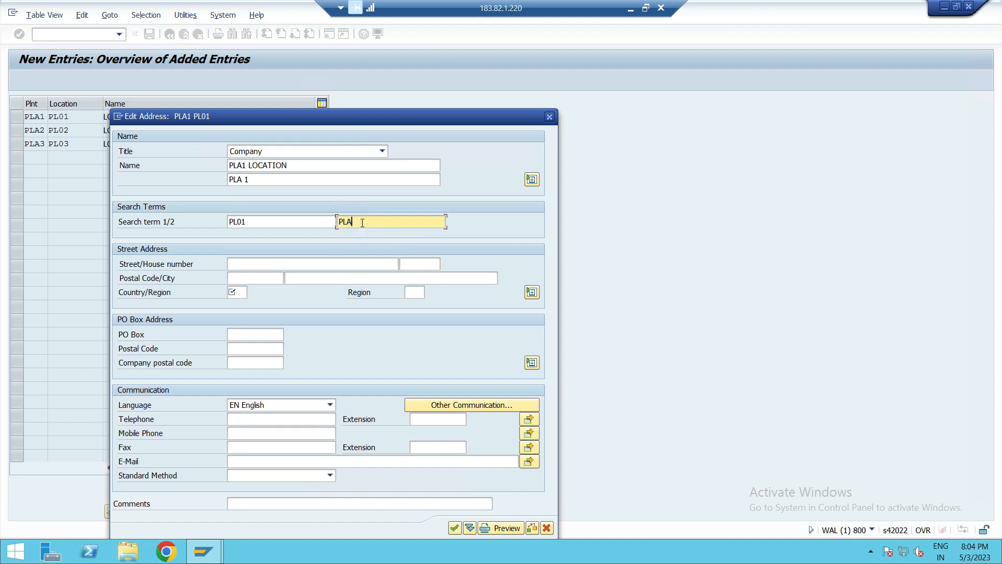
# - Set location PL01's address country/region to GB (United Kingdom) and confirm the address
pyautogui.click(240, 291)
pyautogui.write('GB')
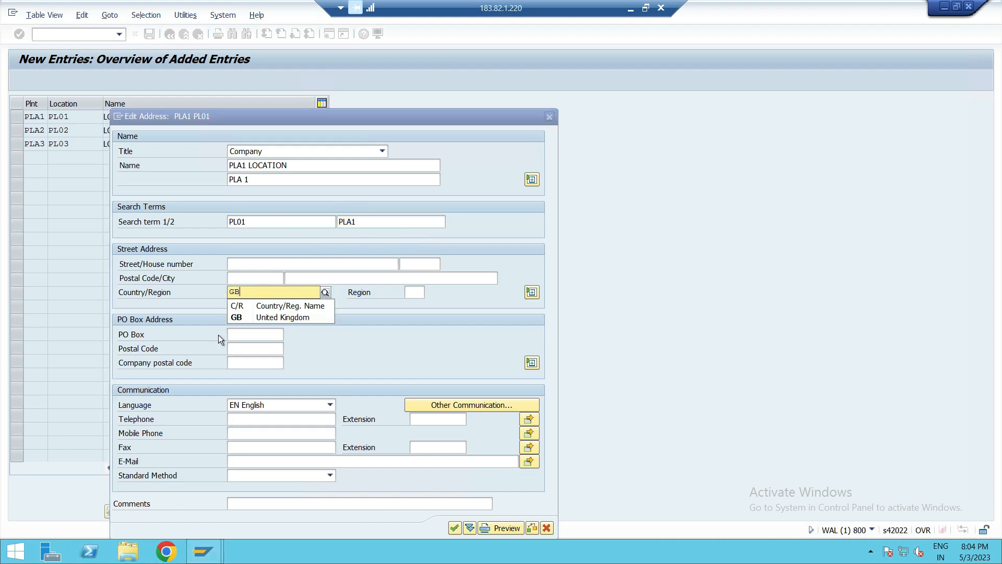
pyautogui.click(248, 317)
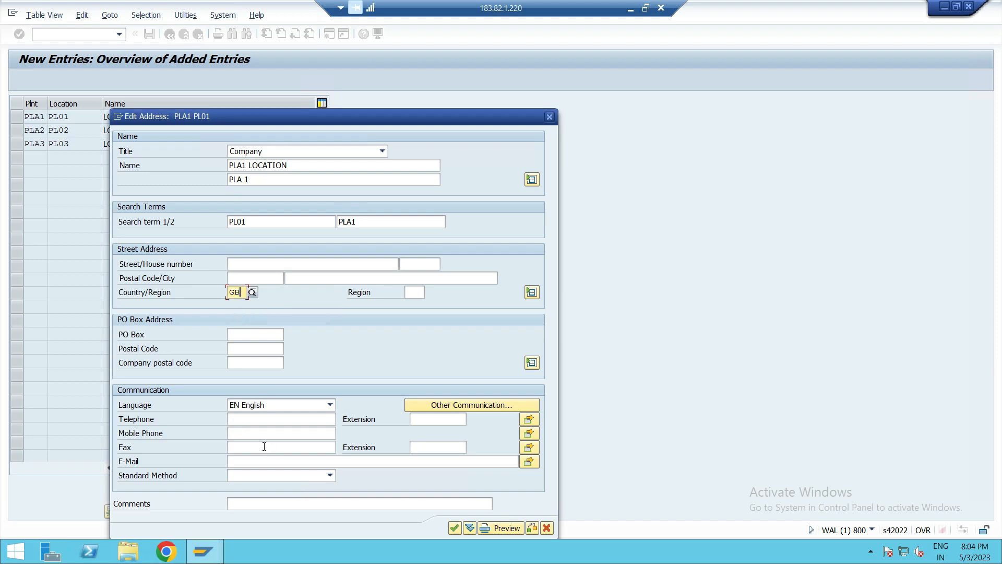
pyautogui.click(456, 532)
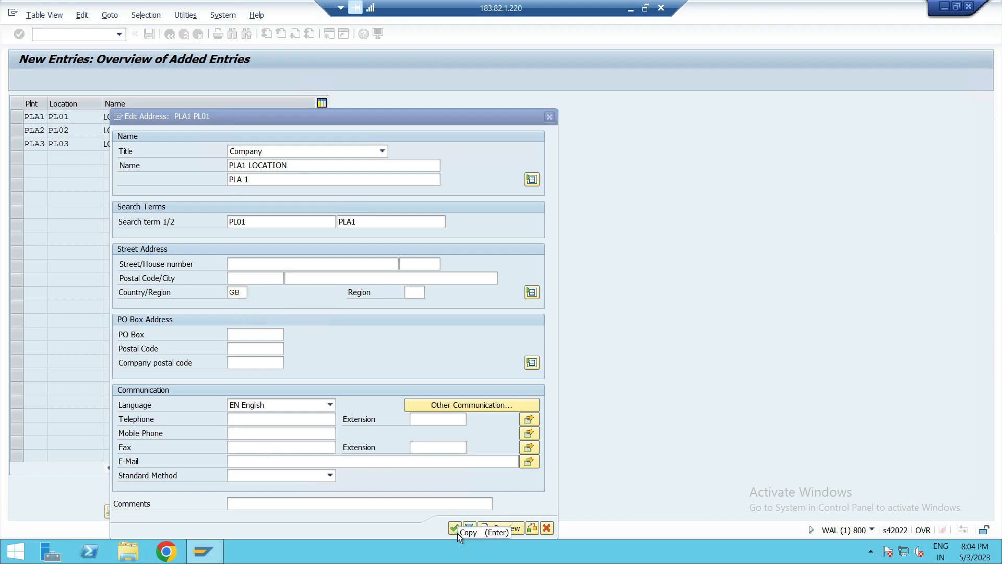
pyautogui.click(453, 526)
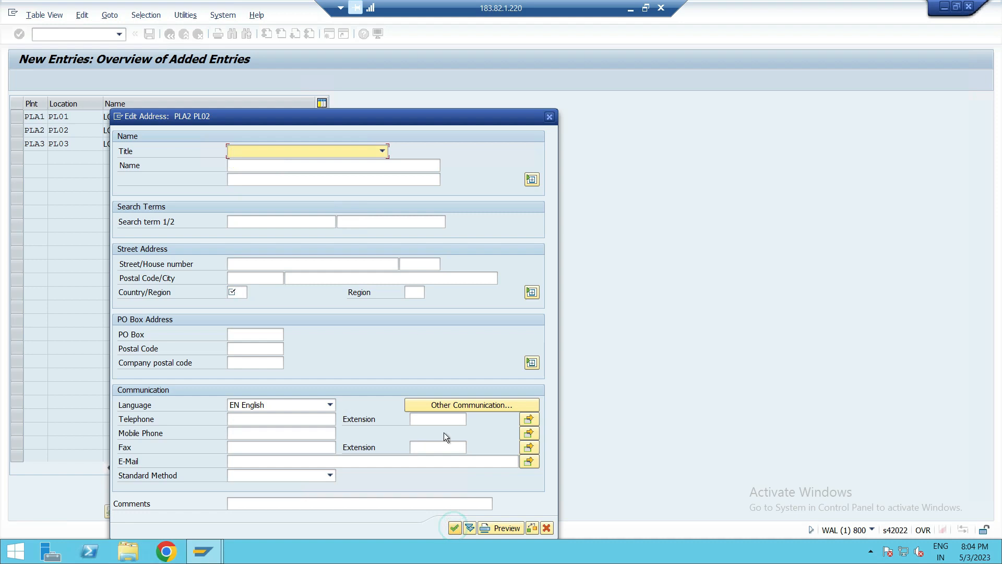
# - Open location PL02's address, set its title to Company and its second name line to PLA2
pyautogui.click(320, 150)
pyautogui.click(309, 164)
pyautogui.click(307, 165)
pyautogui.write('P')
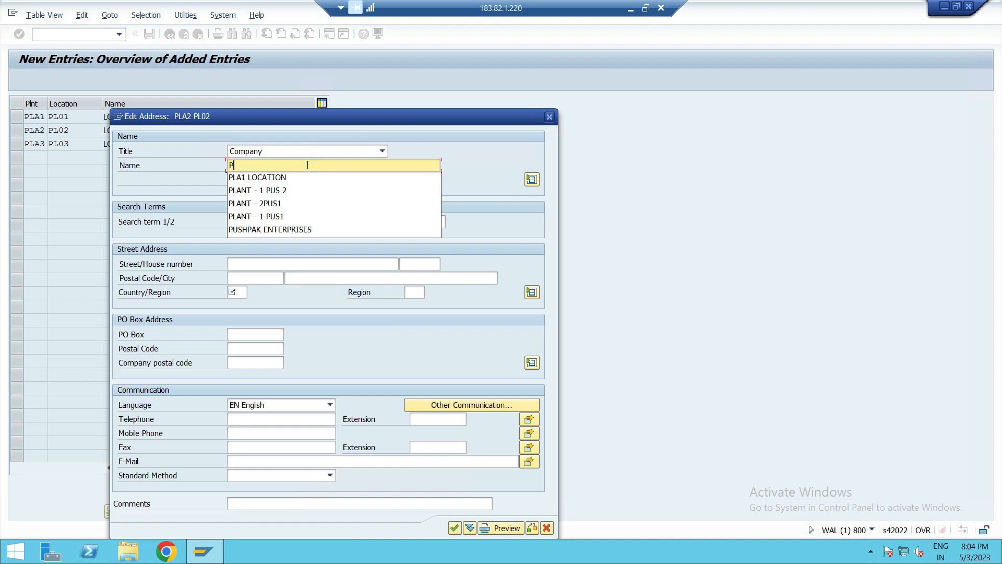
pyautogui.click(275, 177)
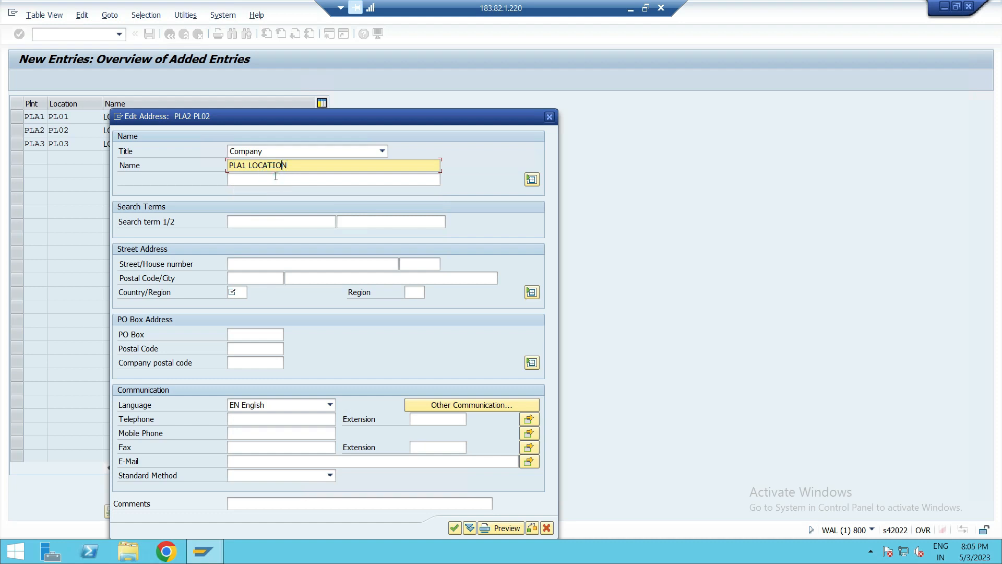
pyautogui.press('Left')
pyautogui.press('Left')
pyautogui.press('Left')
pyautogui.press('Left')
pyautogui.press('Left')
pyautogui.press('Left')
pyautogui.press('BackSpace')
pyautogui.write('2')
pyautogui.click(274, 182)
pyautogui.write('PLA2')
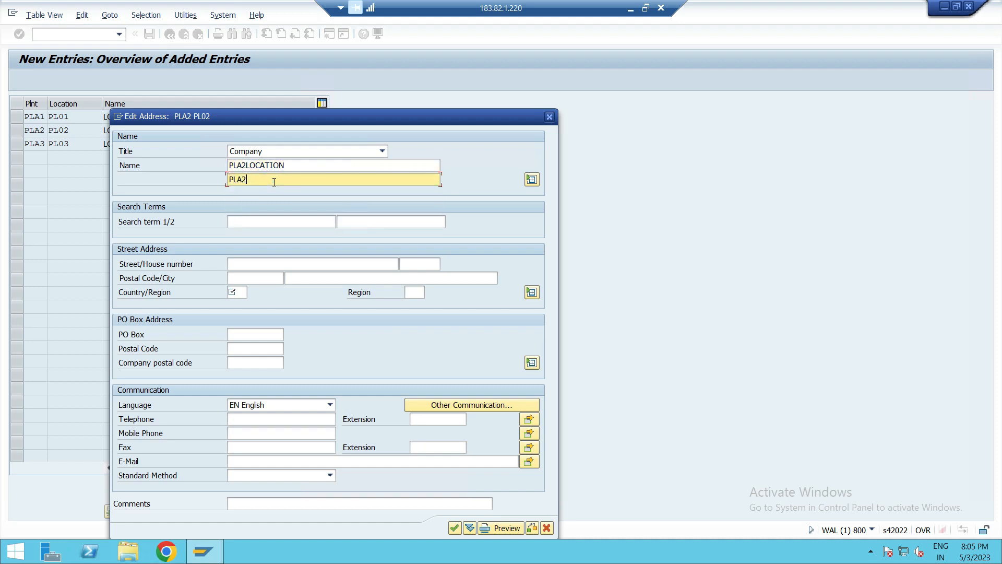
# - Correct the PL02 address name to PLA2 LOCATION
pyautogui.click(287, 166)
pyautogui.press('BackSpace')
pyautogui.press('BackSpace')
pyautogui.press('BackSpace')
pyautogui.press('BackSpace')
pyautogui.press('BackSpace')
pyautogui.press('BackSpace')
pyautogui.press('BackSpace')
pyautogui.press('BackSpace')
pyautogui.press('BackSpace')
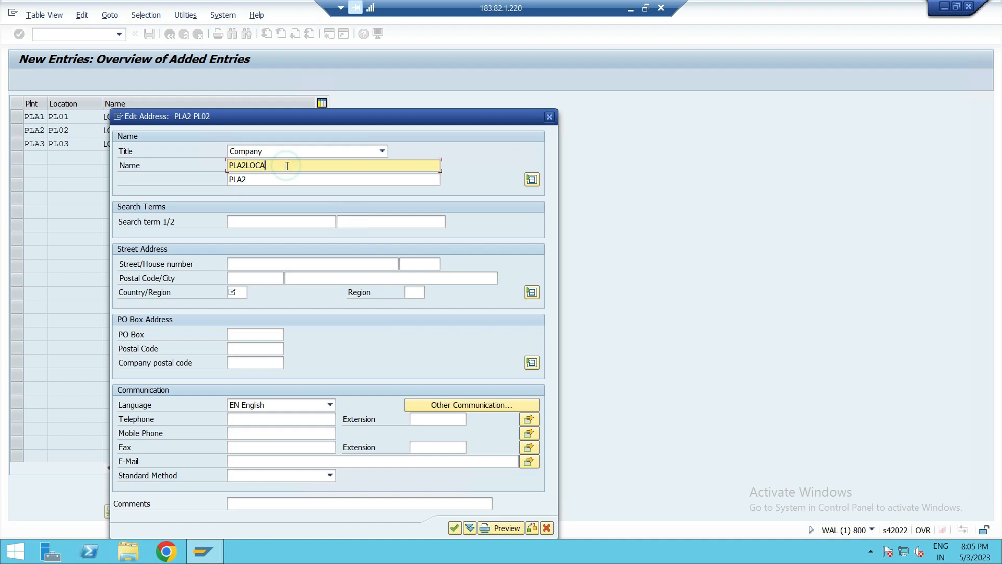
pyautogui.write('2 LOCATION')
# - Enter search terms PLA2 and PL02 in location PL02's address
pyautogui.click(251, 223)
pyautogui.write('PLA2')
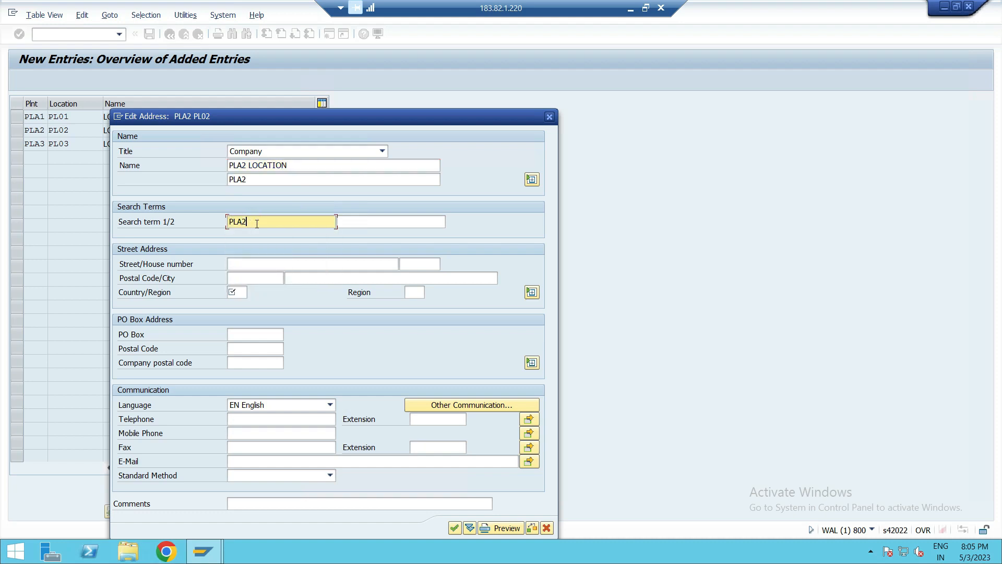
pyautogui.press('Tab')
pyautogui.click(363, 219)
pyautogui.write('PL02')
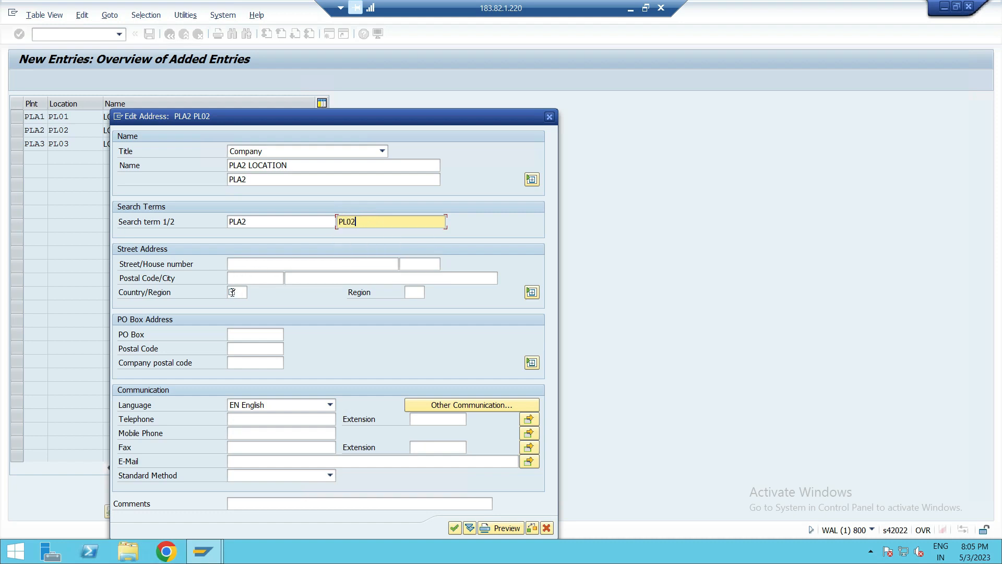
pyautogui.write('GB')
# - Set location PL02's address country/region to GB (United Kingdom) and confirm the address
pyautogui.click(234, 293)
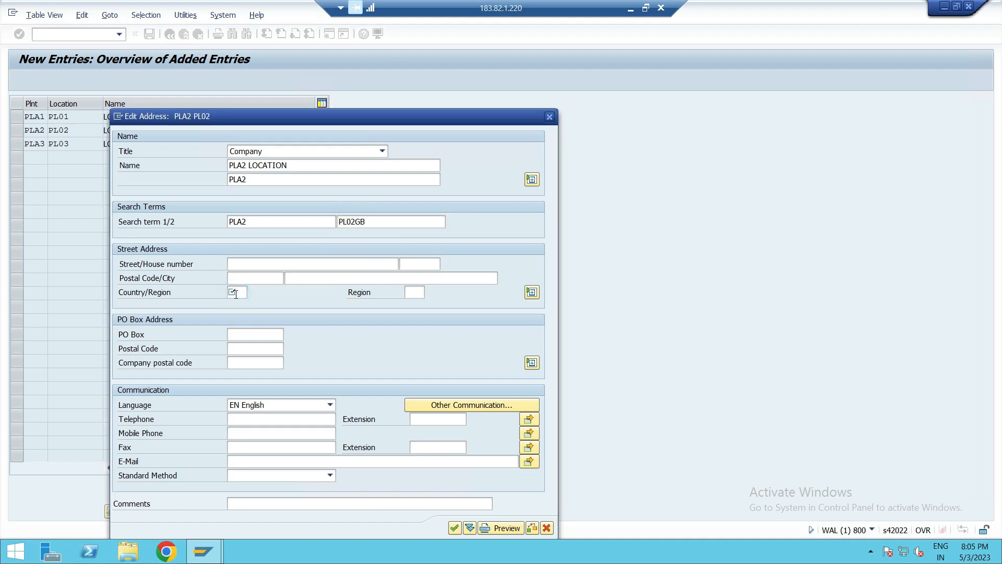
pyautogui.click(235, 292)
pyautogui.write('GB')
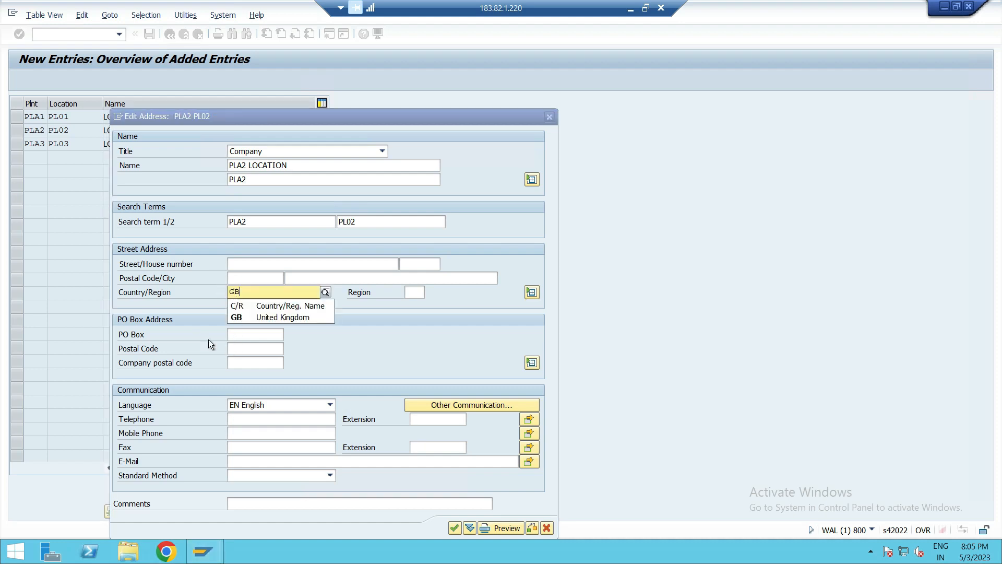
pyautogui.click(251, 313)
pyautogui.click(448, 528)
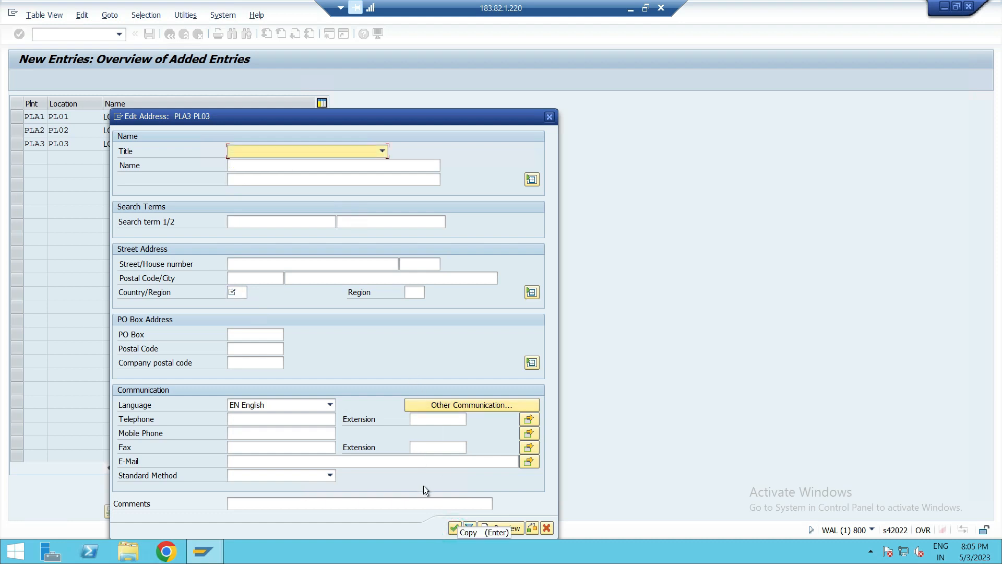
# - Open location PL03's address, set title Company, name PLA3 LOCATION and second name line PLA3
pyautogui.click(283, 146)
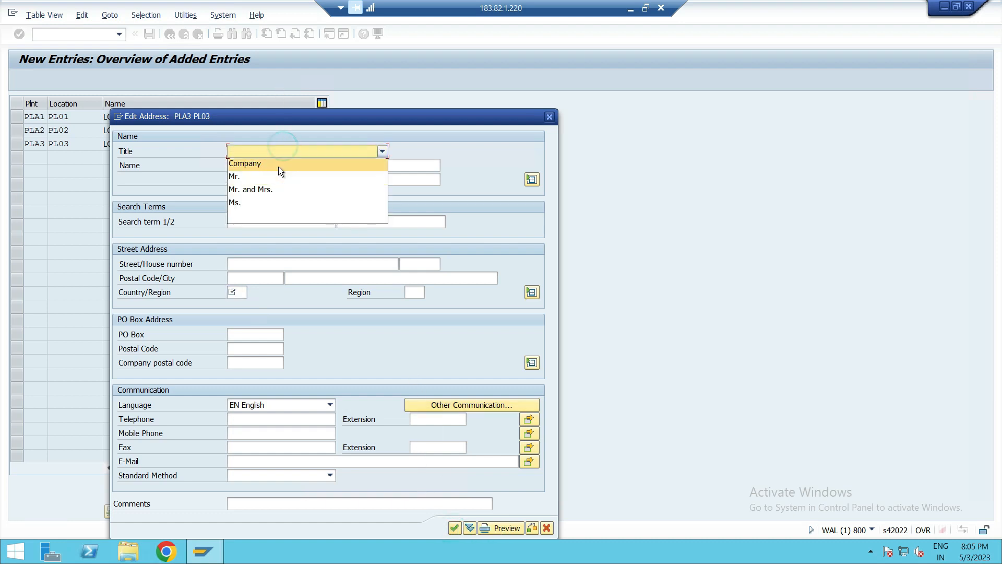
pyautogui.click(277, 165)
pyautogui.click(281, 166)
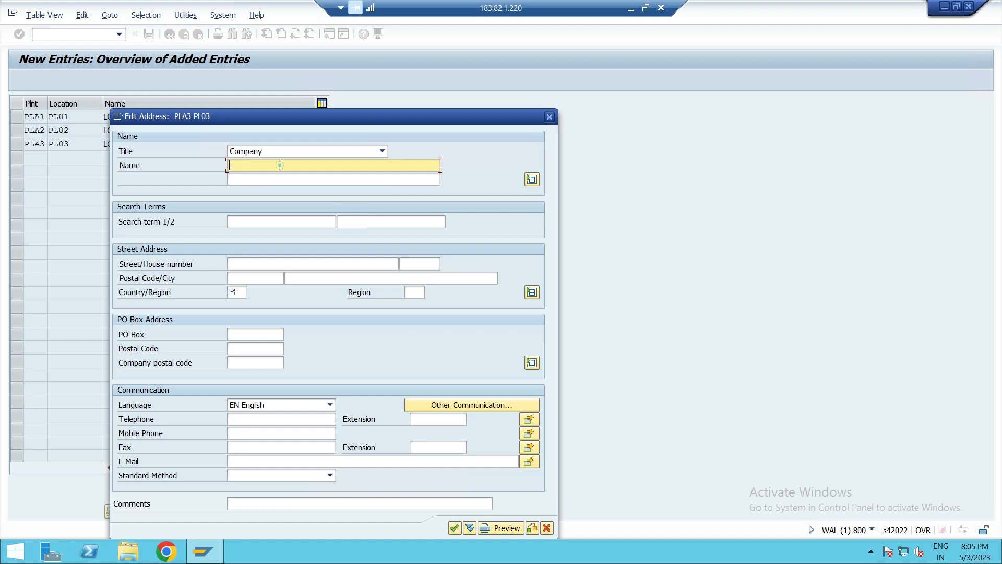
pyautogui.write('PLA3 LOCATION')
pyautogui.click(277, 177)
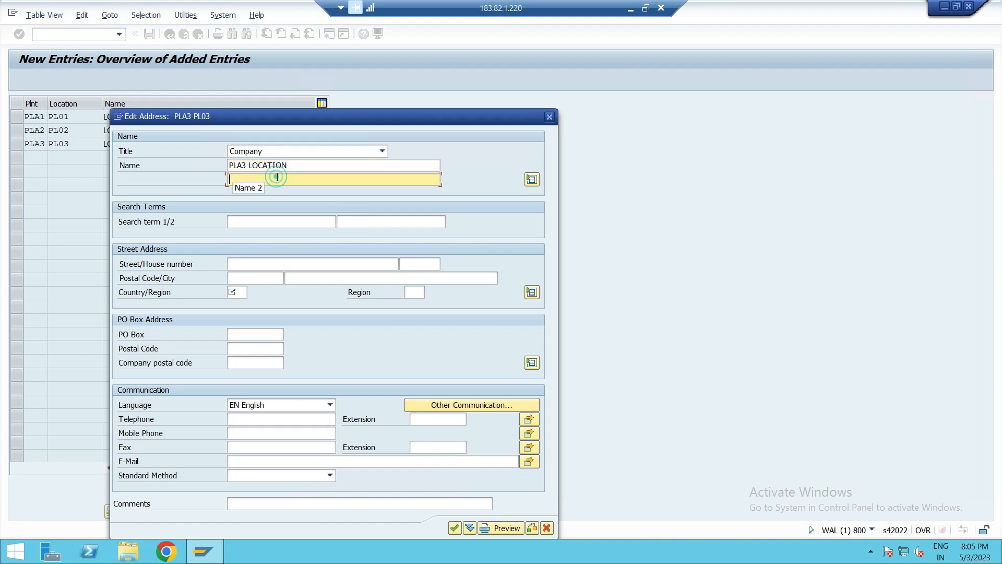
pyautogui.write('PLA3')
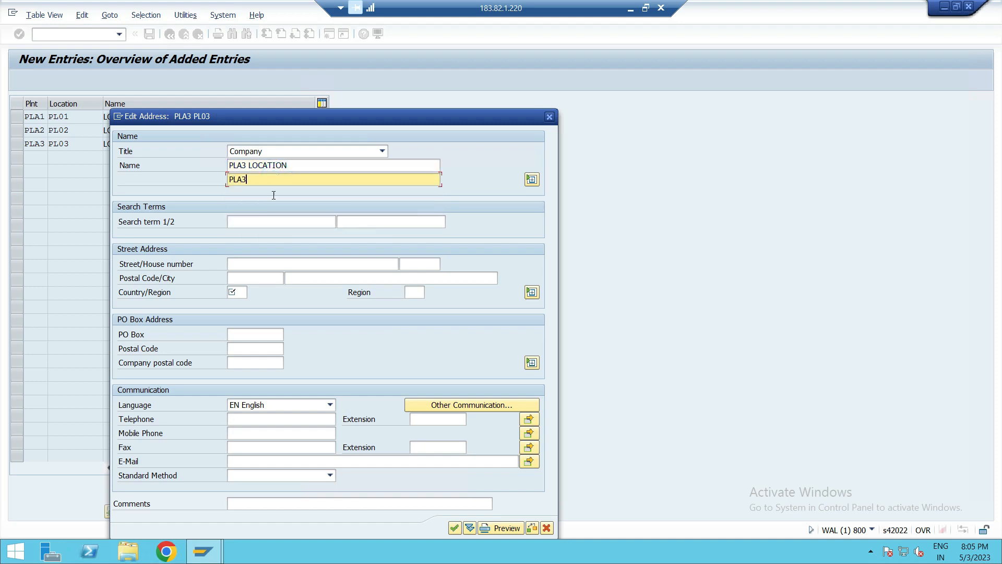
# - Enter search terms PL03 and PLA3 in location PL03's address
pyautogui.click(273, 225)
pyautogui.write('PL03')
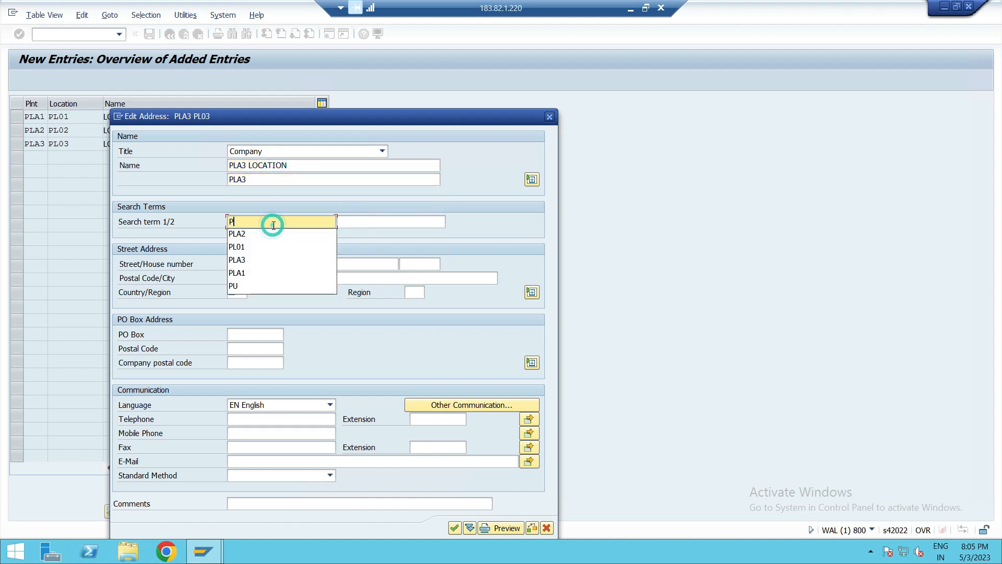
pyautogui.click(350, 217)
pyautogui.write('PLA3')
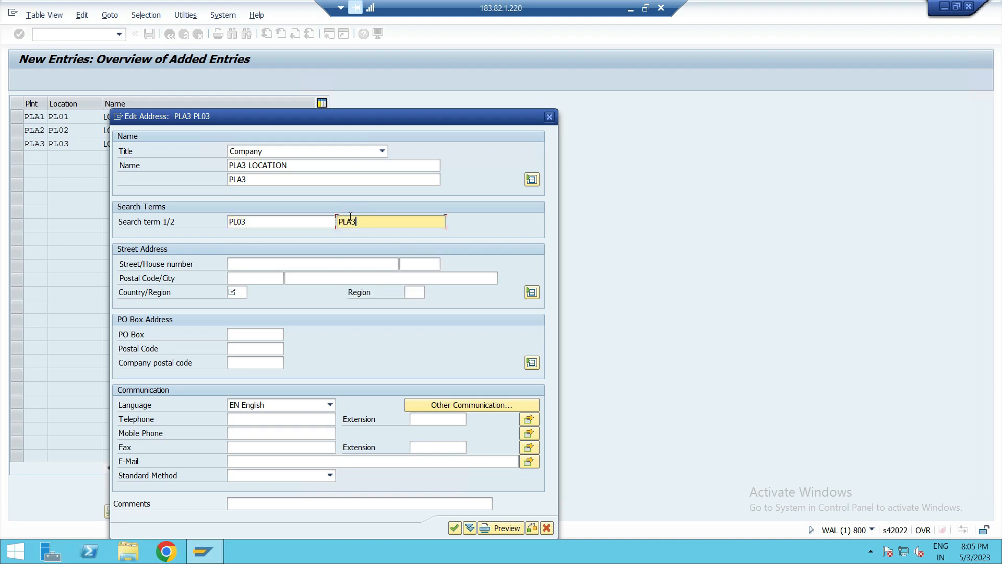
# - Set location PL03's address country/region to GB (United Kingdom) and confirm the address
pyautogui.click(234, 292)
pyautogui.write('GB')
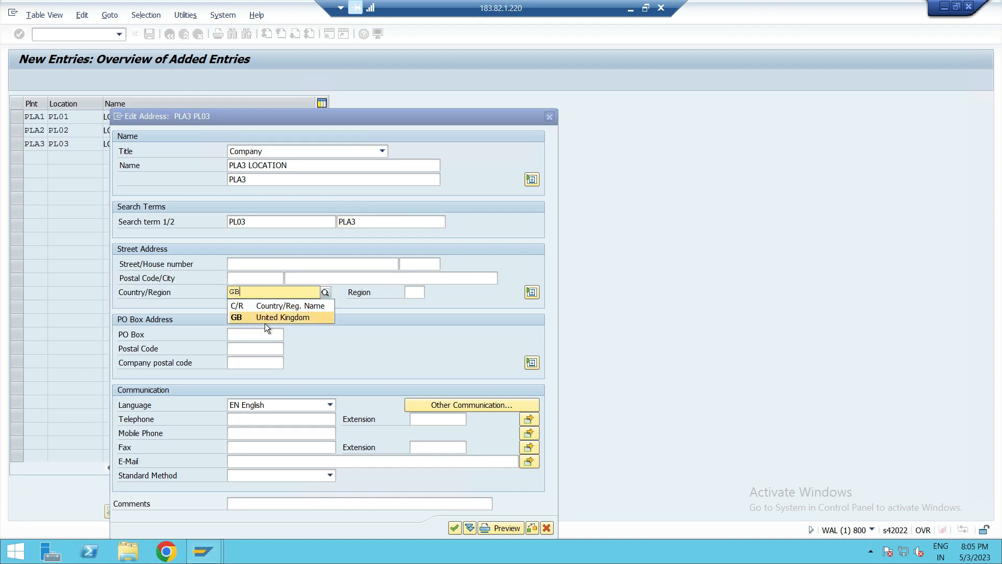
pyautogui.click(264, 320)
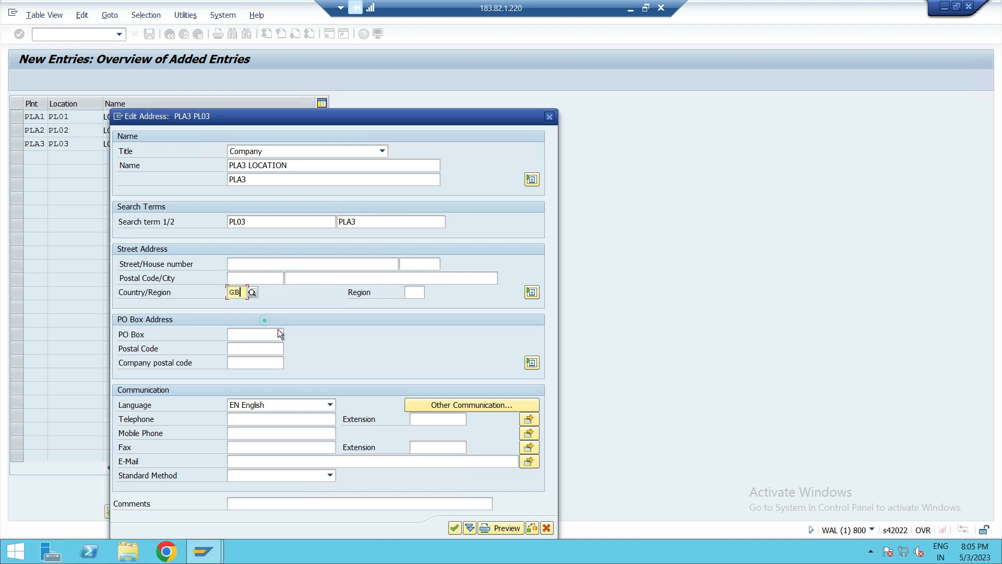
pyautogui.click(454, 528)
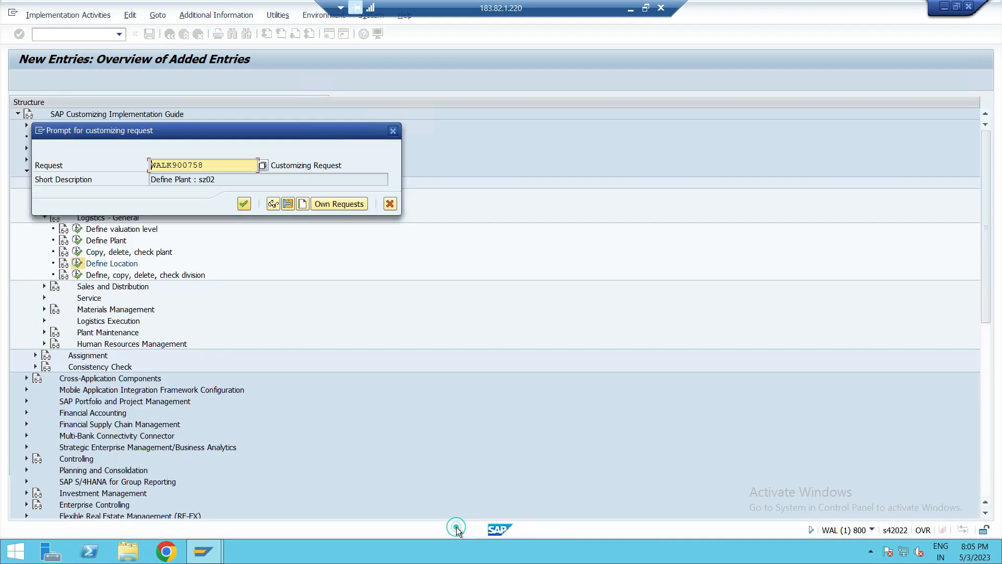
# - Save the new locations under customizing request WALK900758
pyautogui.click(244, 204)
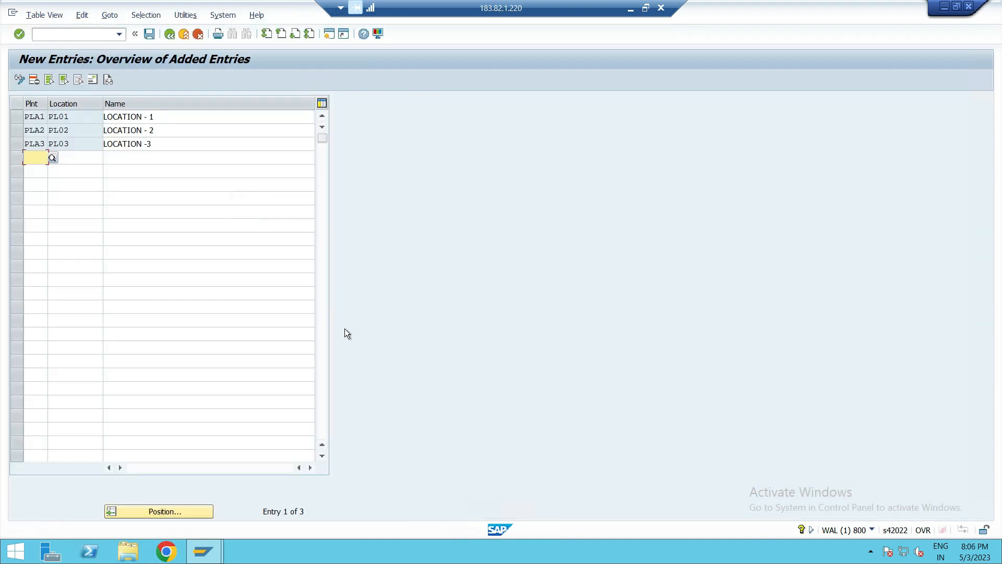
pyautogui.hotkey('ctrl', 's')
# - Review the locations PL01, PL02 and PL03 in the locations overview list
pyautogui.click(169, 33)
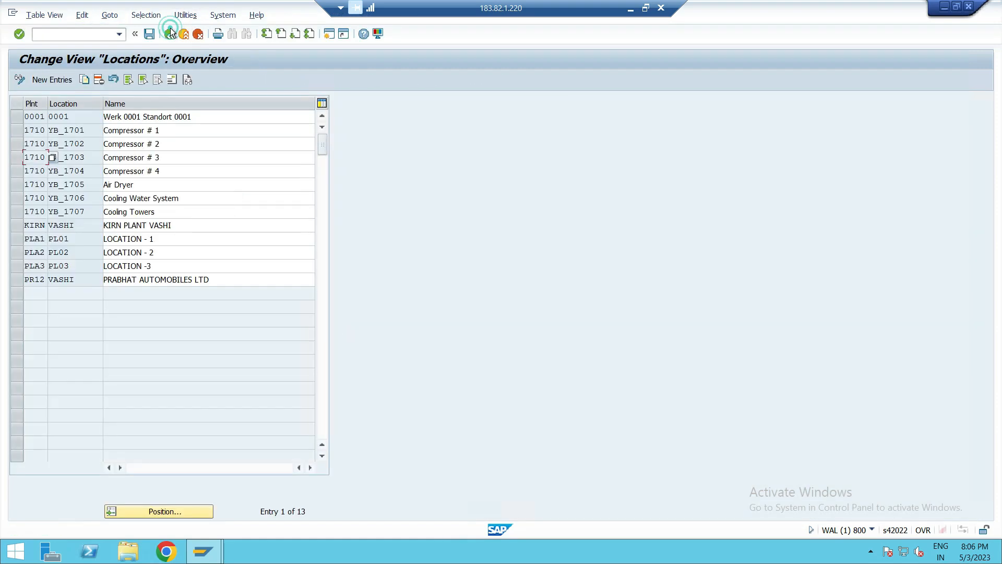
pyautogui.click(19, 239)
pyautogui.click(21, 252)
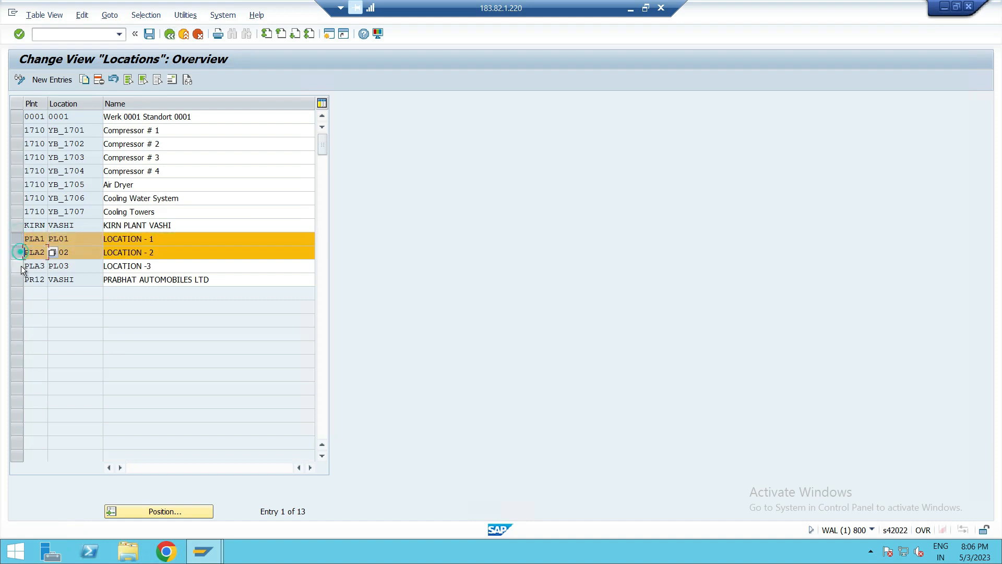
pyautogui.click(21, 265)
pyautogui.click(21, 281)
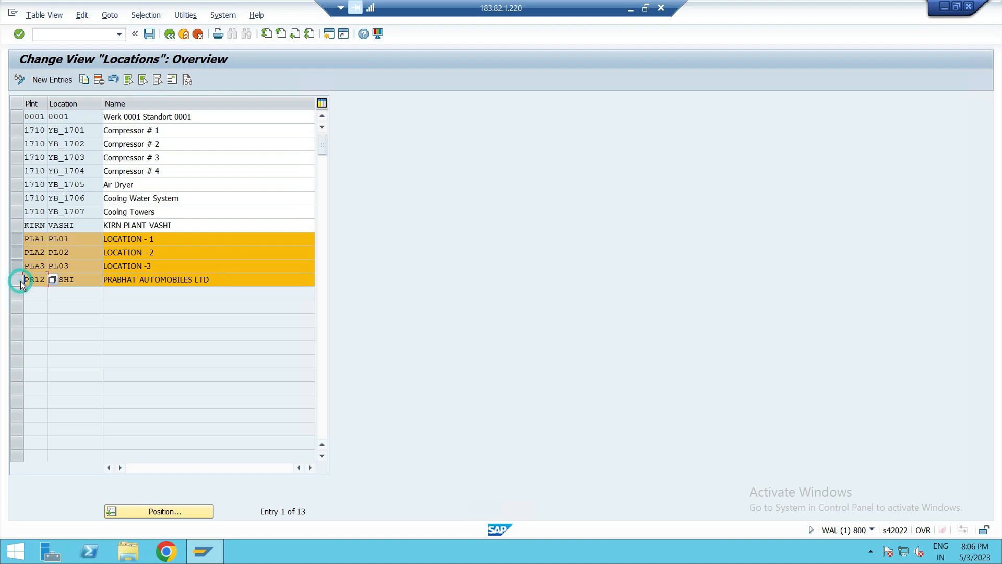
pyautogui.click(20, 281)
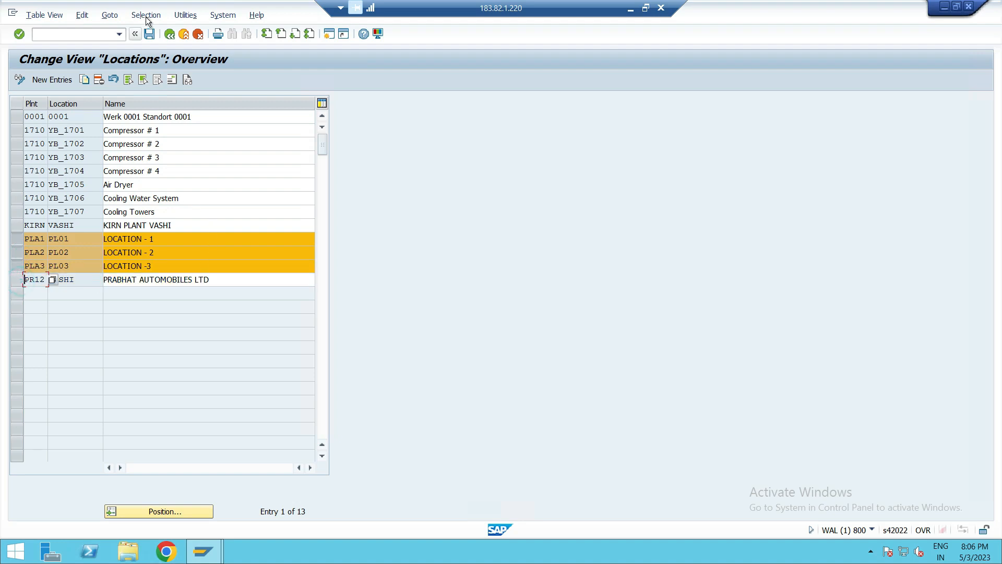
# - Return to the IMG and browse the Enterprise Structure Assignment branches for Logistics - General and Financial Accounting
pyautogui.click(172, 33)
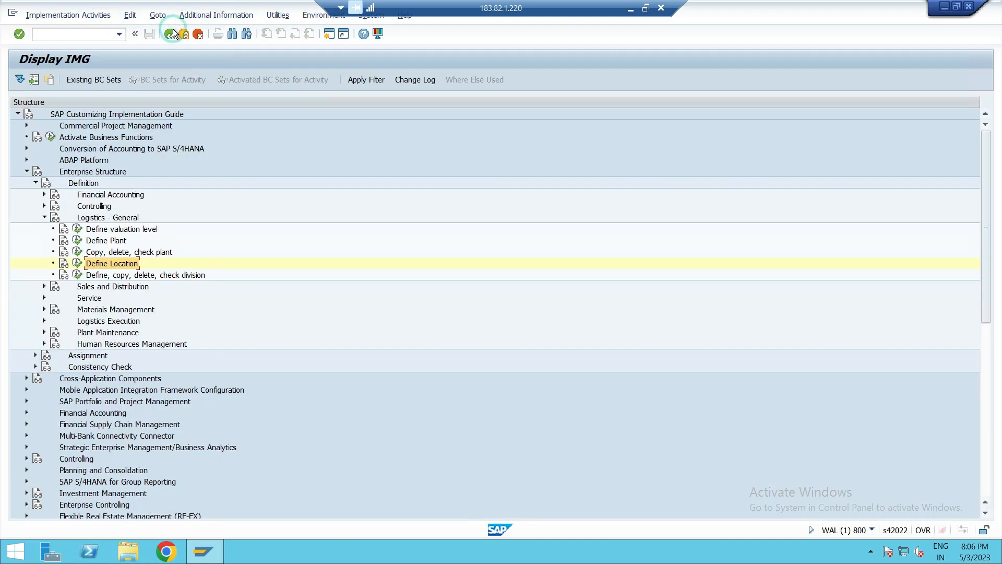
pyautogui.click(45, 219)
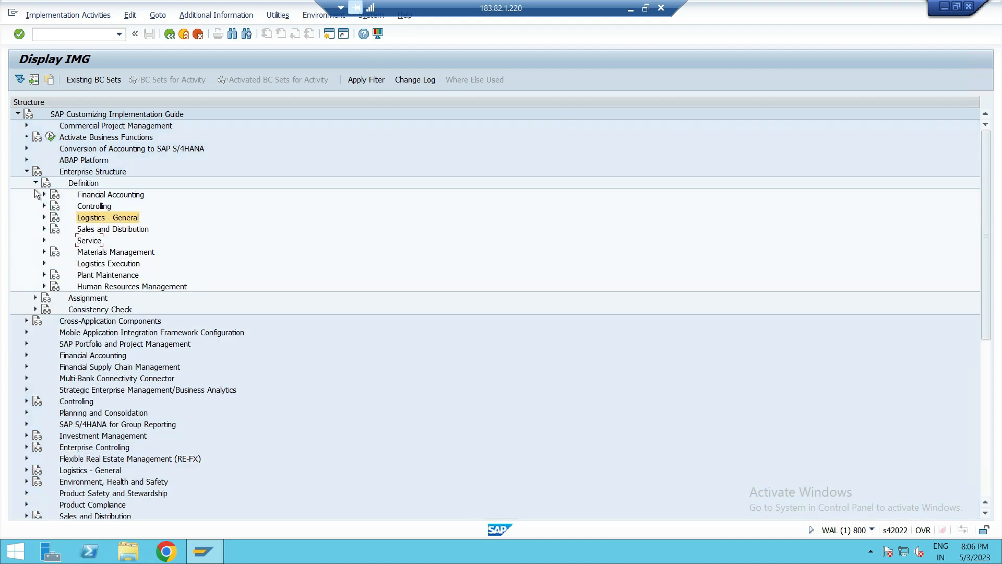
pyautogui.click(35, 182)
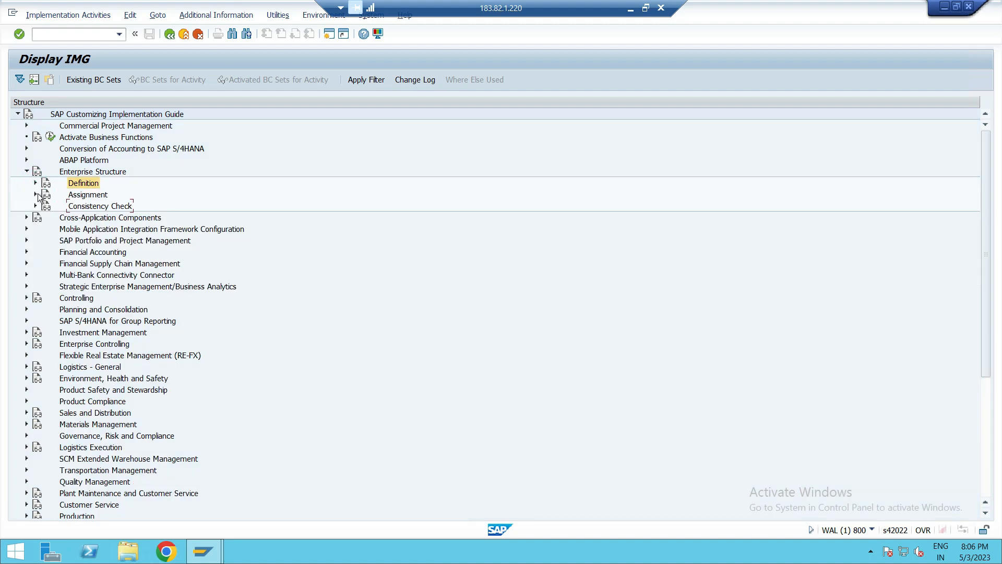
pyautogui.click(35, 194)
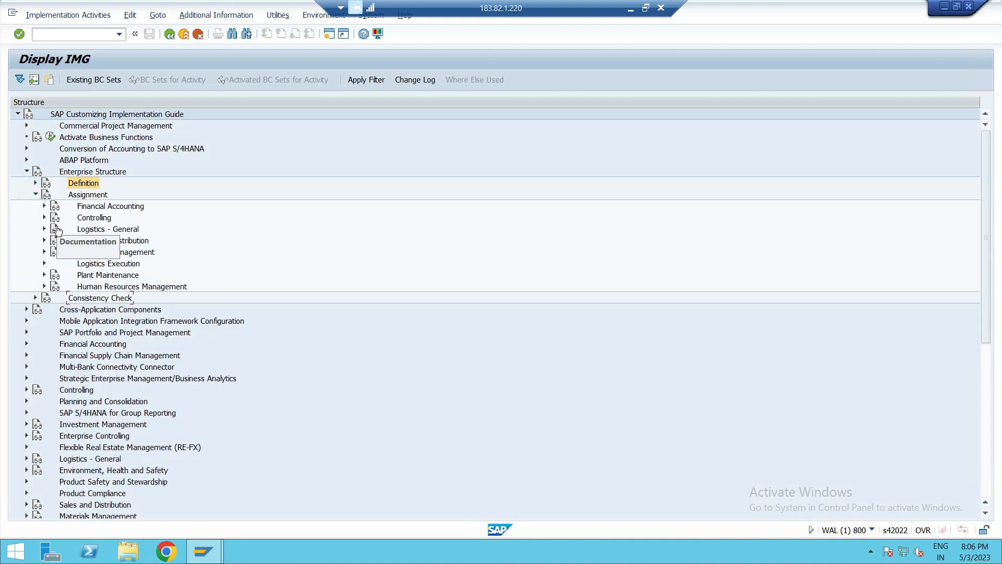
pyautogui.click(45, 229)
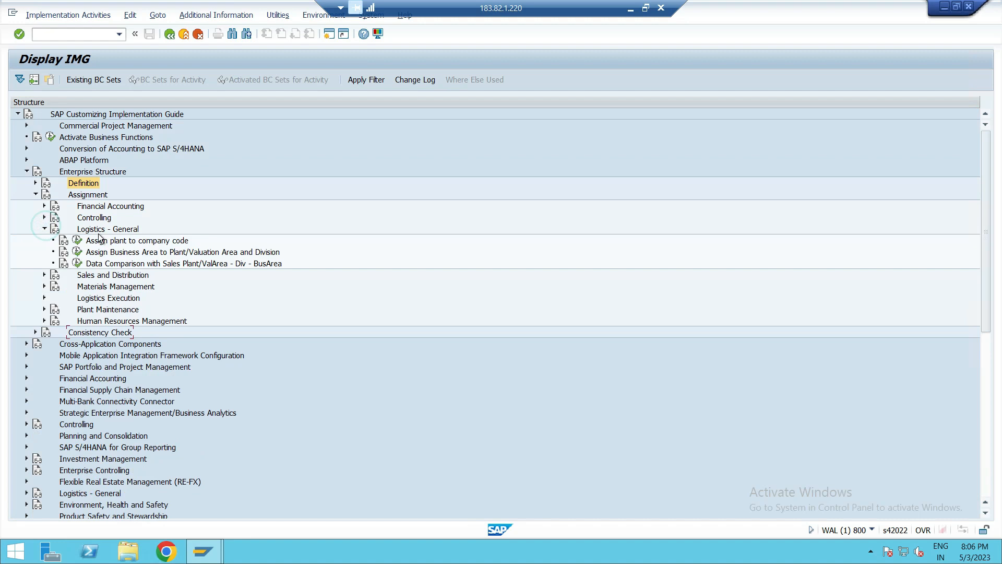
pyautogui.click(117, 240)
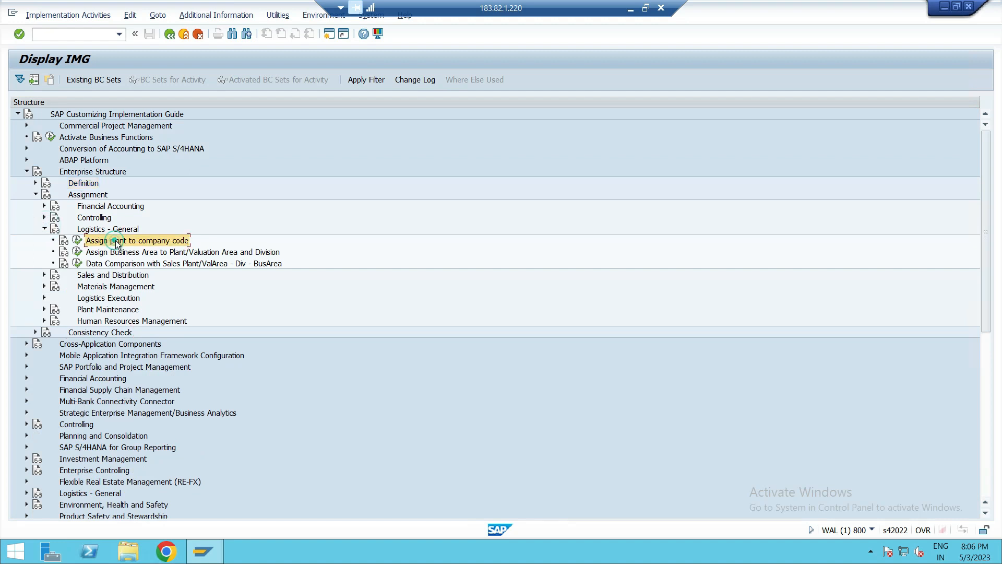
pyautogui.click(145, 253)
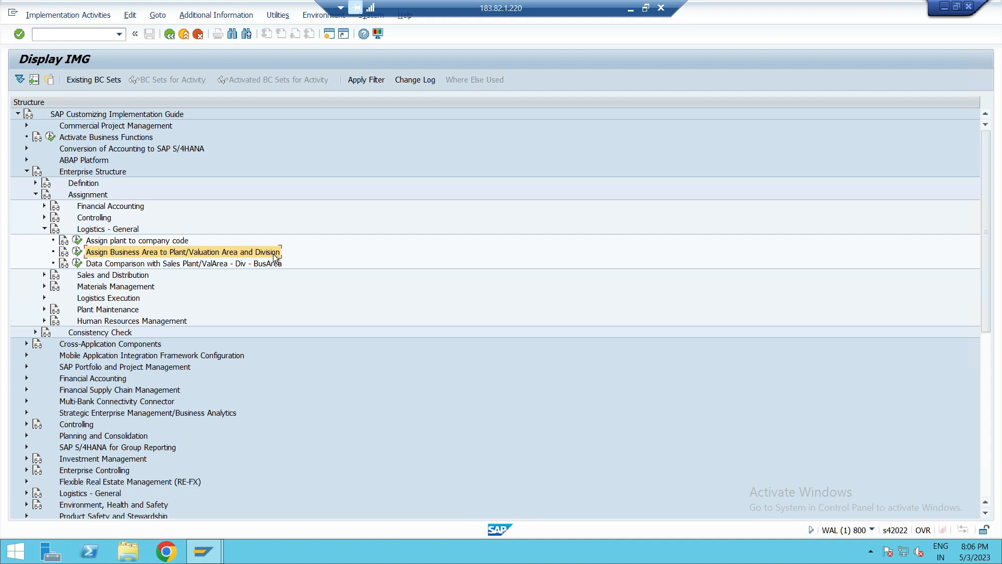
pyautogui.click(45, 229)
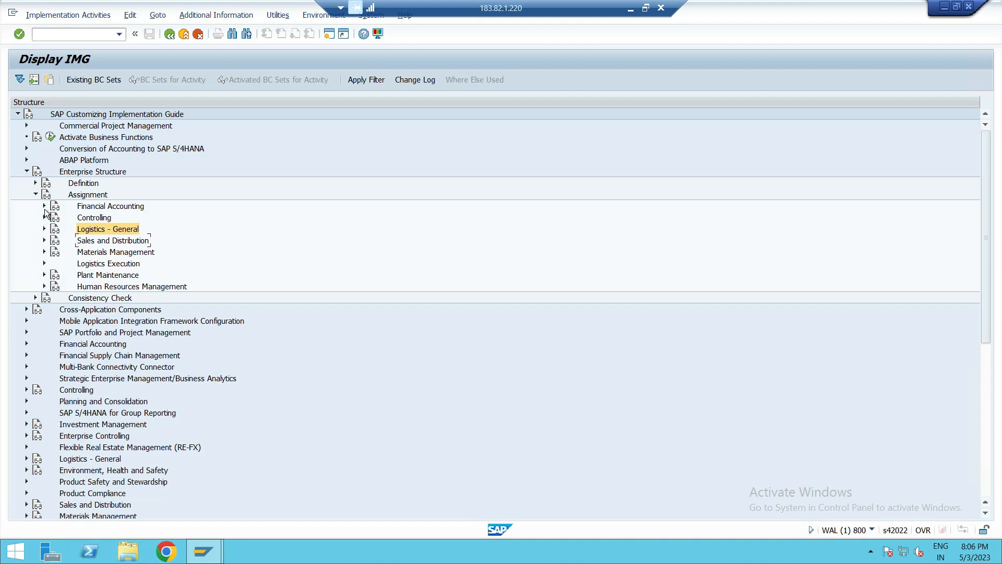
pyautogui.click(44, 206)
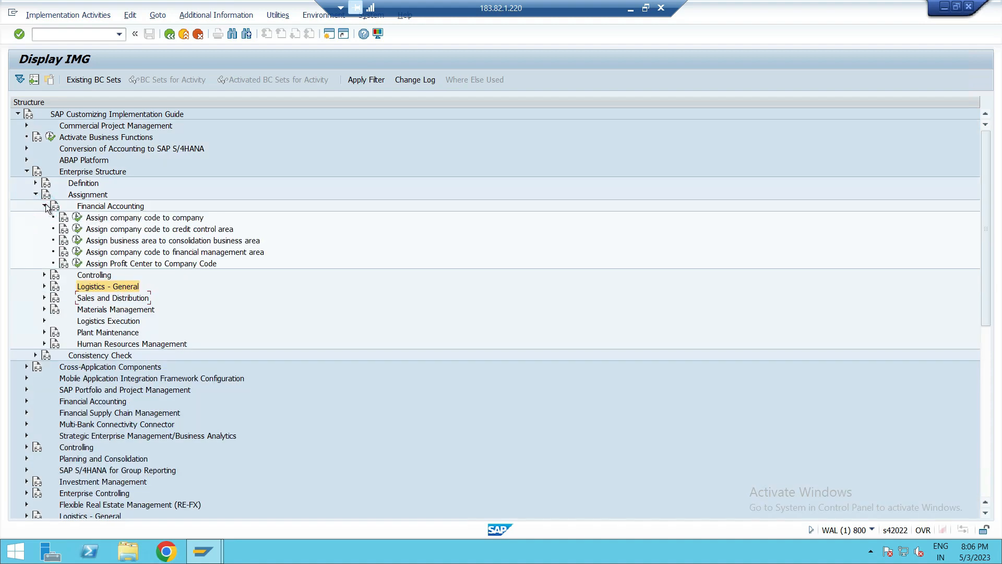
# - Open the Define Division activity under the Logistics - General enterprise structure definition and start new division entries
pyautogui.click(45, 206)
pyautogui.click(45, 229)
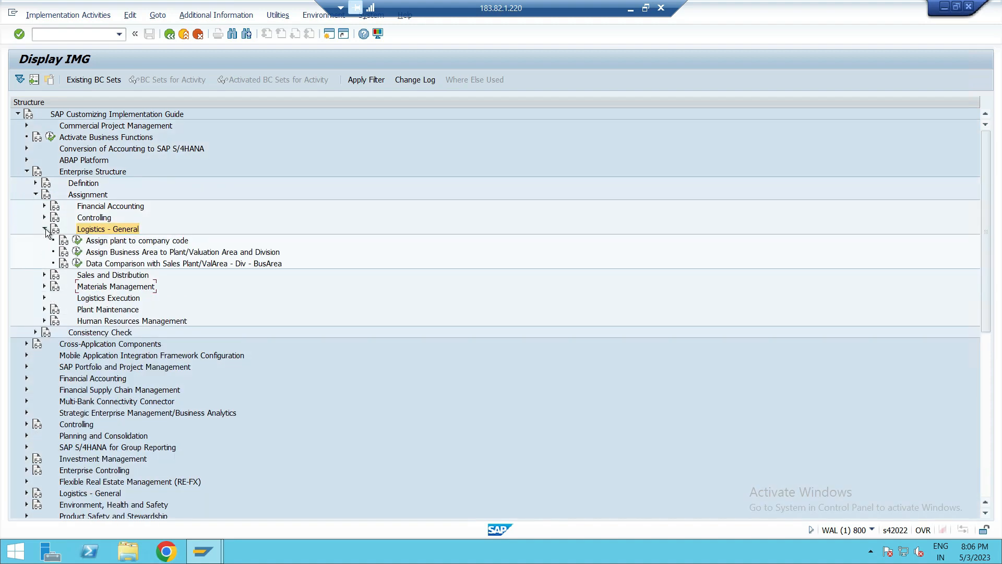
pyautogui.click(140, 253)
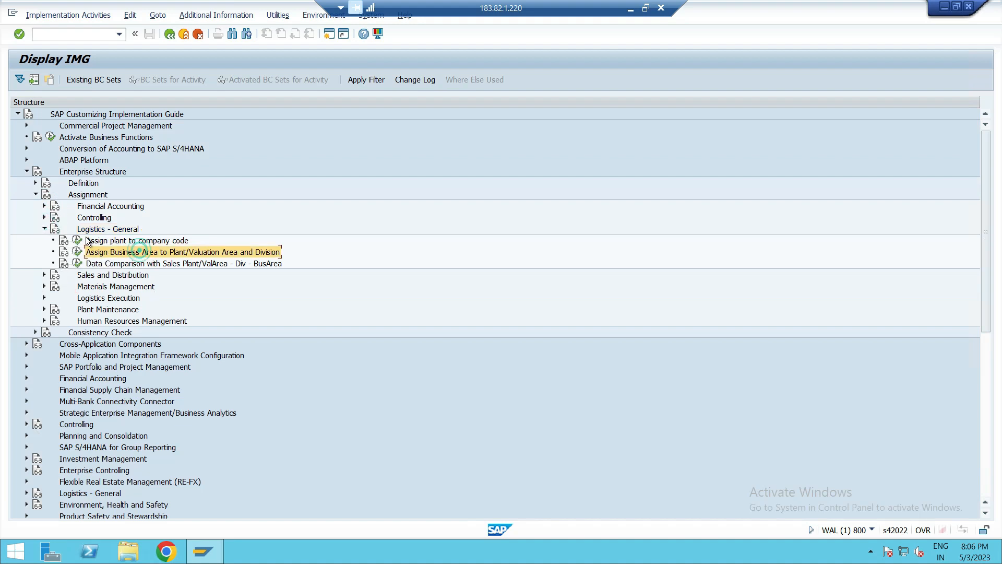
pyautogui.click(35, 194)
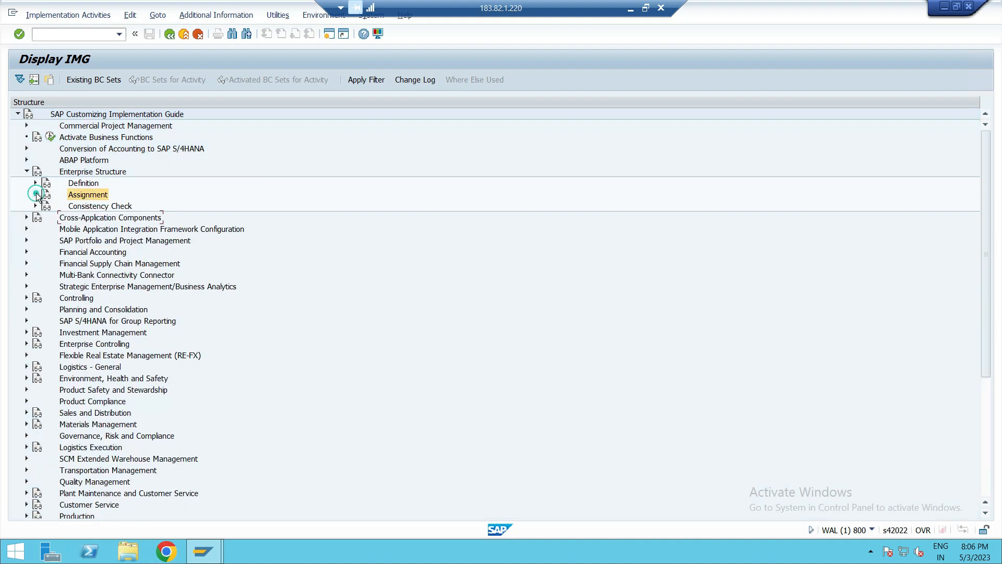
pyautogui.click(35, 183)
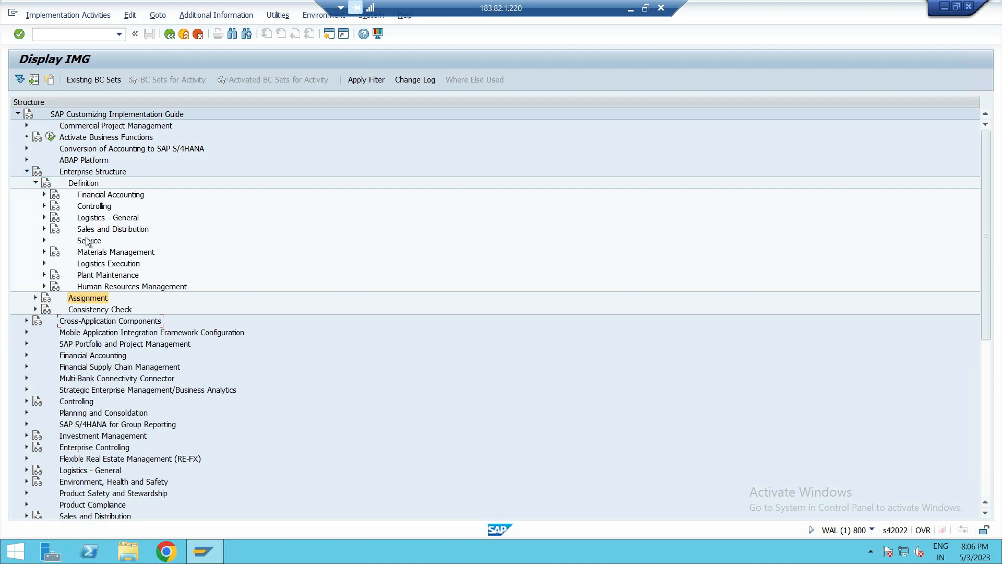
pyautogui.click(44, 217)
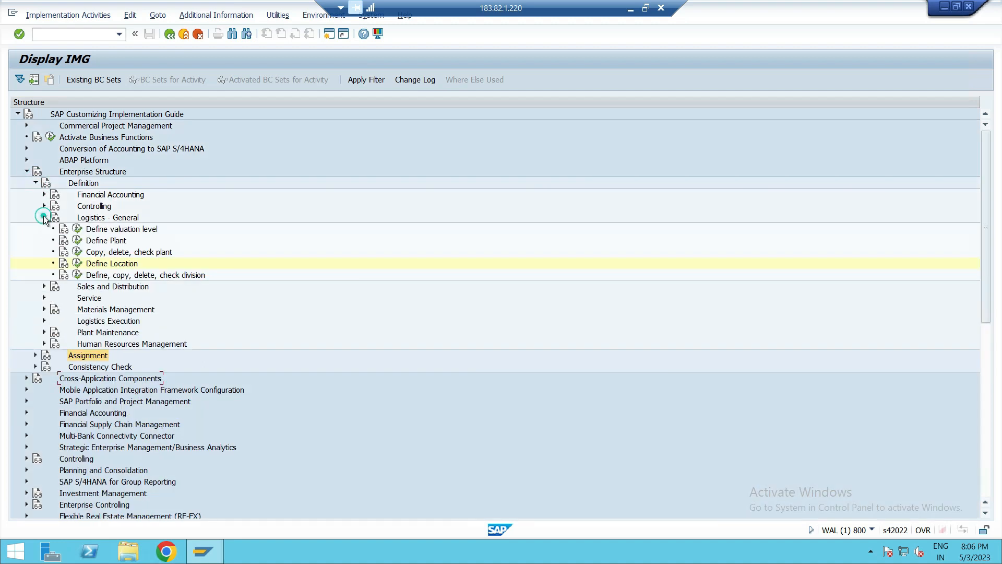
pyautogui.click(172, 275)
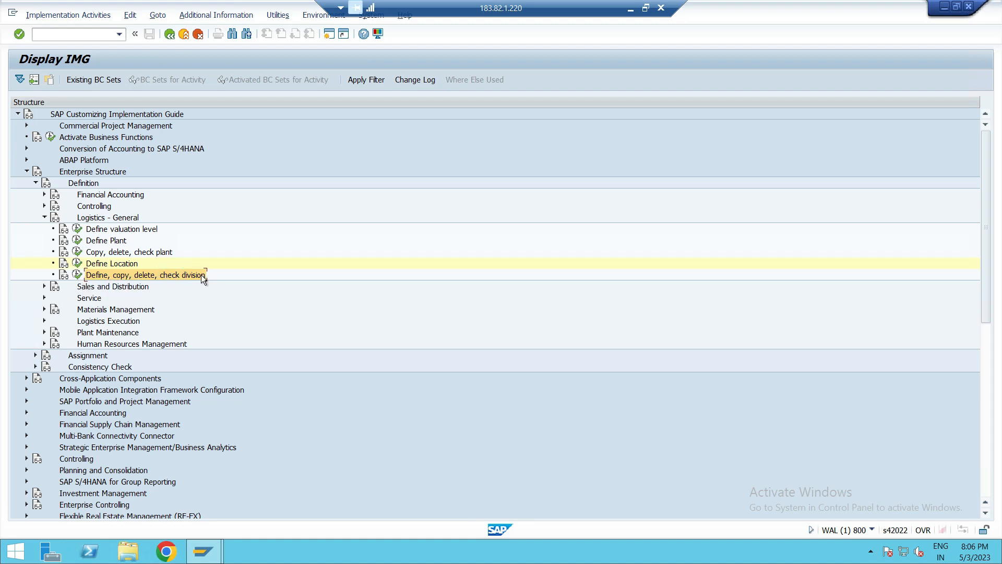
pyautogui.click(77, 275)
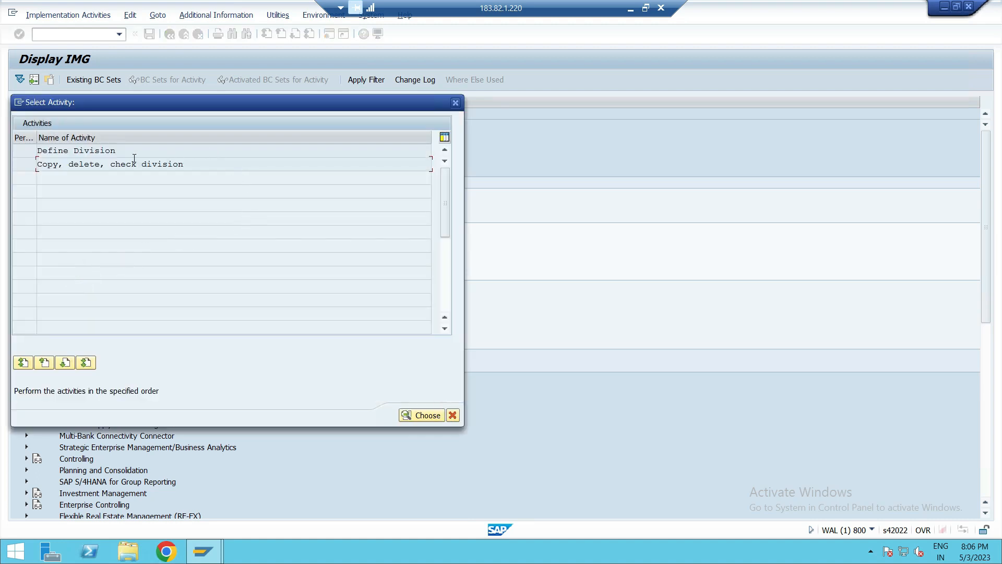
pyautogui.doubleClick(110, 150)
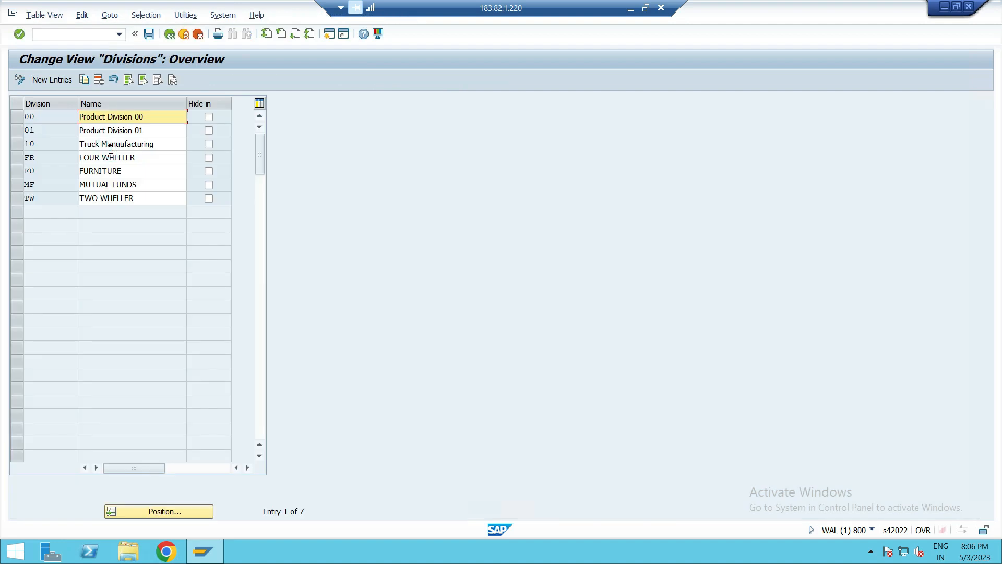
pyautogui.click(56, 81)
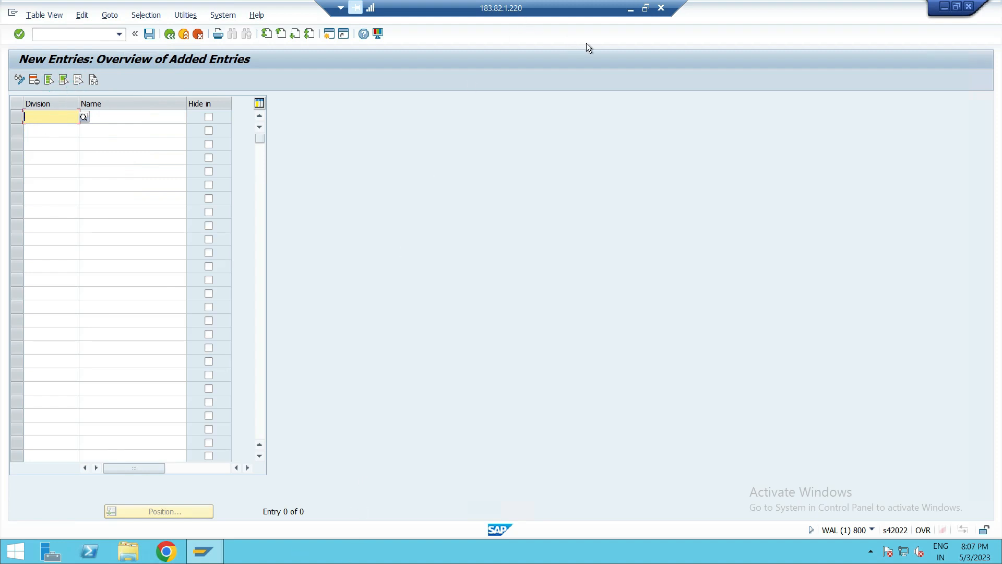
# - Switch to OneNote and review the business area assignment notes, then return to SAP
pyautogui.click(630, 8)
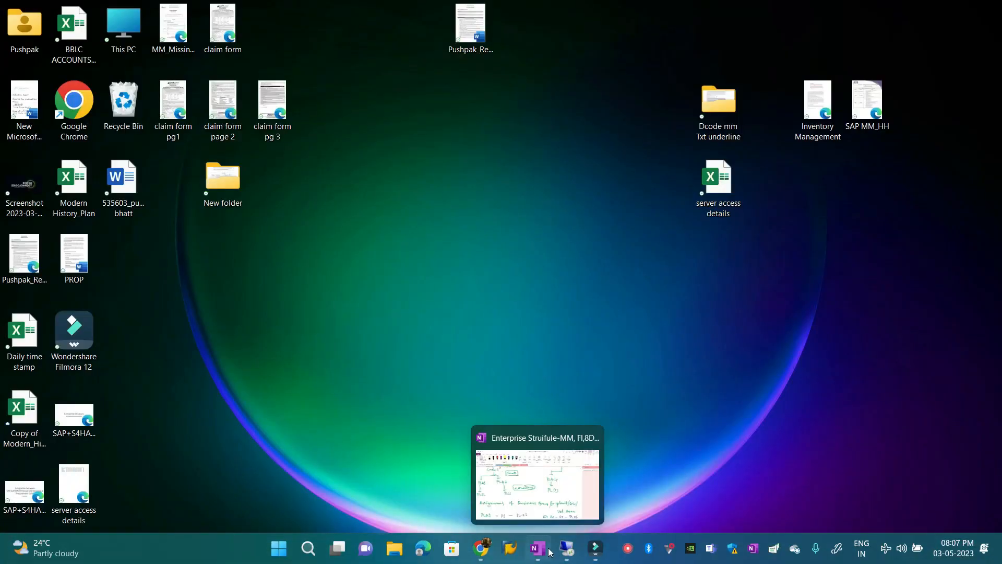
pyautogui.click(539, 551)
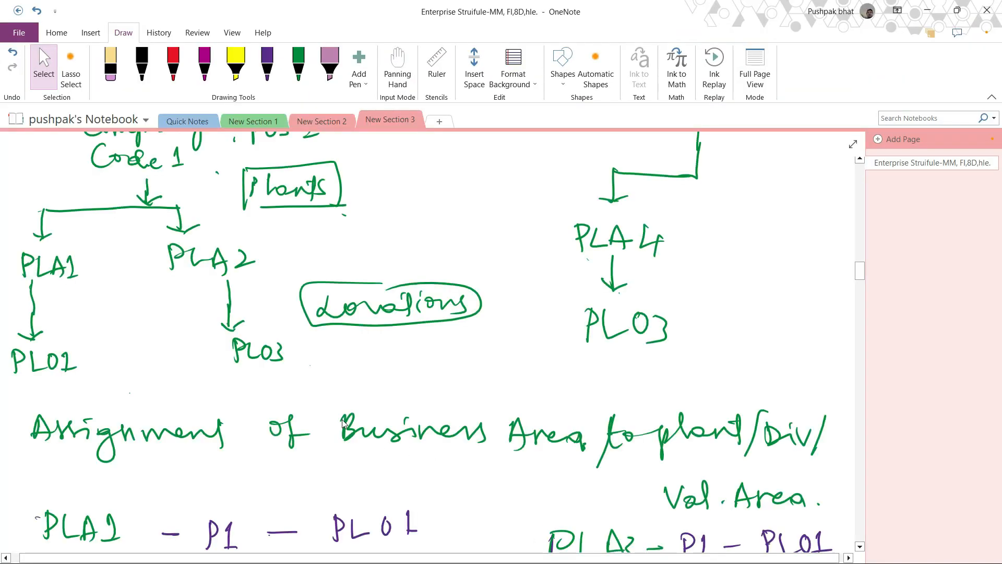
pyautogui.scroll(-5, 343, 420)
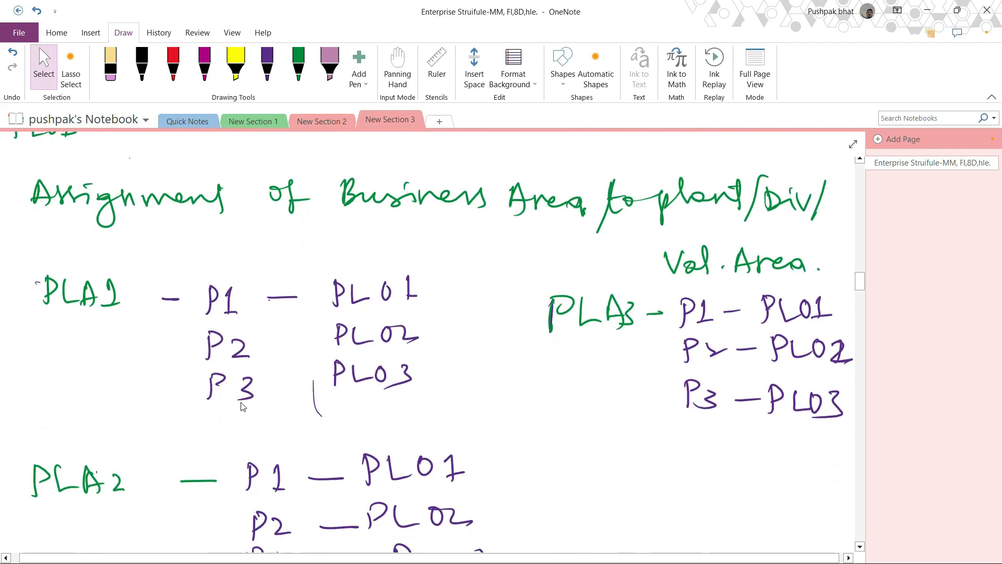
pyautogui.click(927, 10)
pyautogui.click(557, 552)
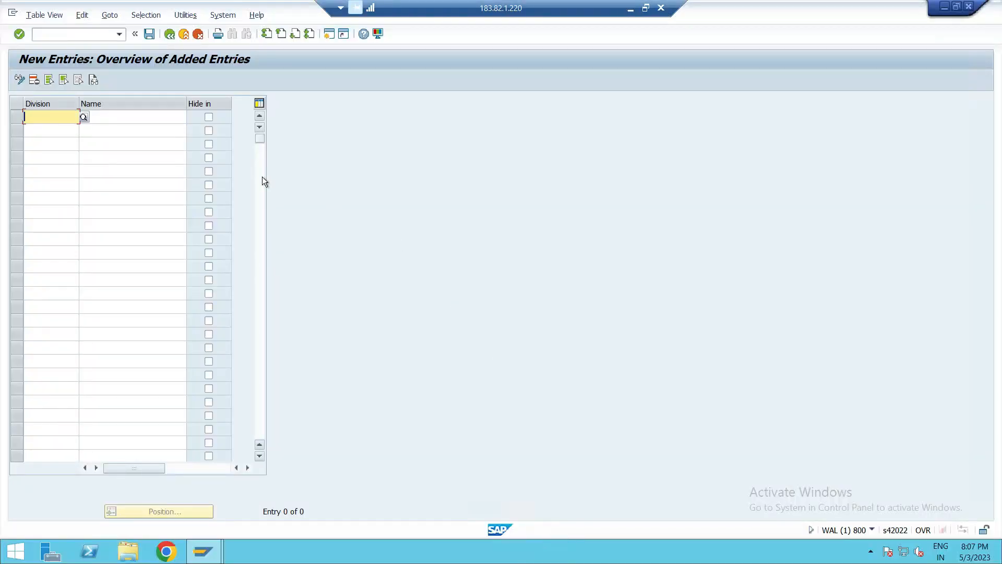
# - Add new divisions with codes P1, P2 and P3
pyautogui.write('P1')
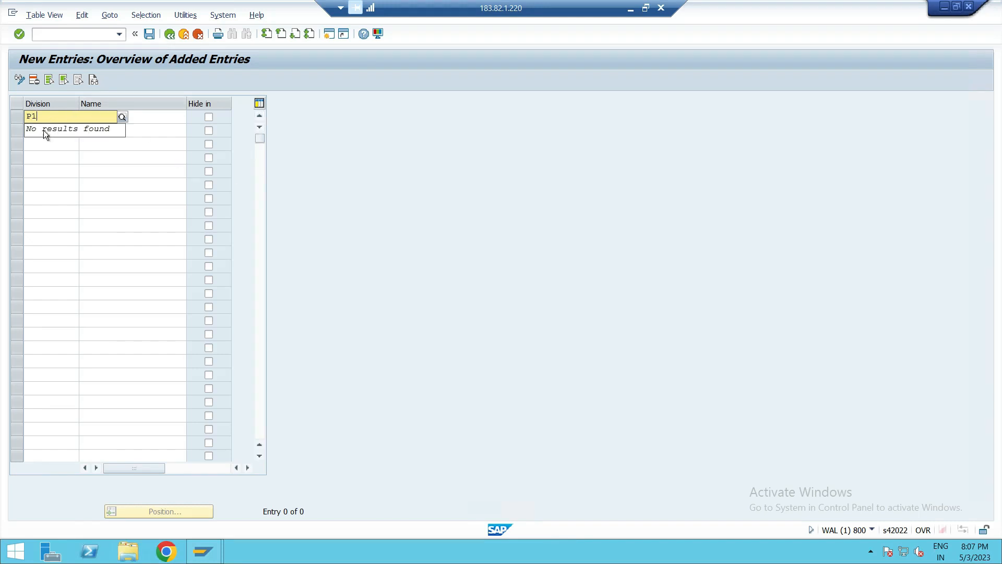
pyautogui.click(54, 156)
pyautogui.click(52, 130)
pyautogui.write('P2')
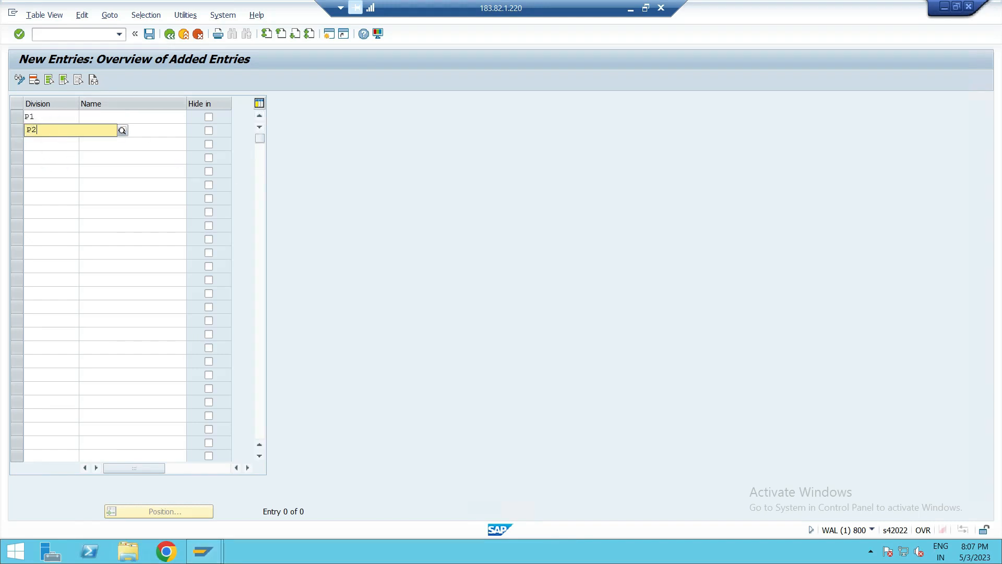
pyautogui.click(37, 164)
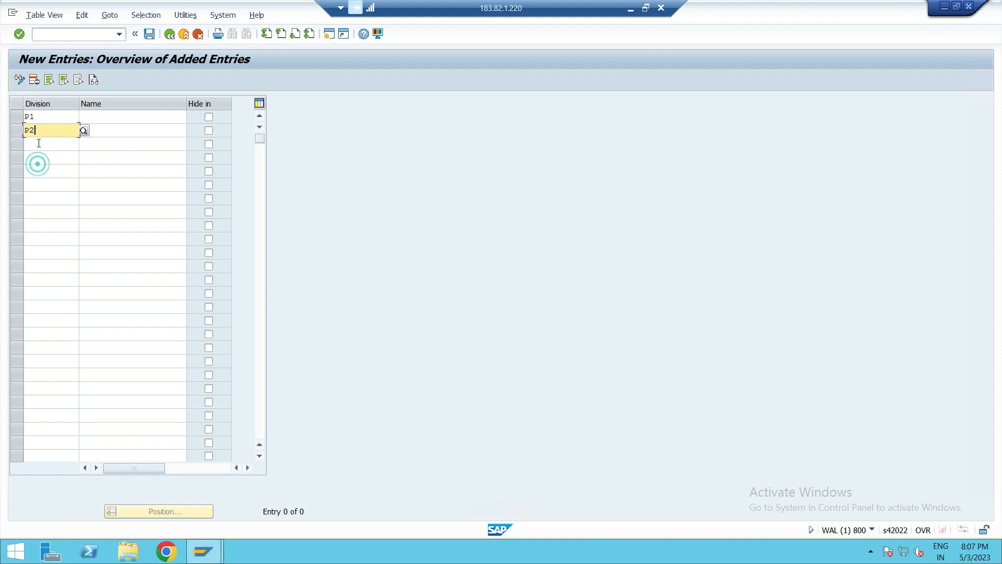
pyautogui.click(39, 142)
pyautogui.write('P3')
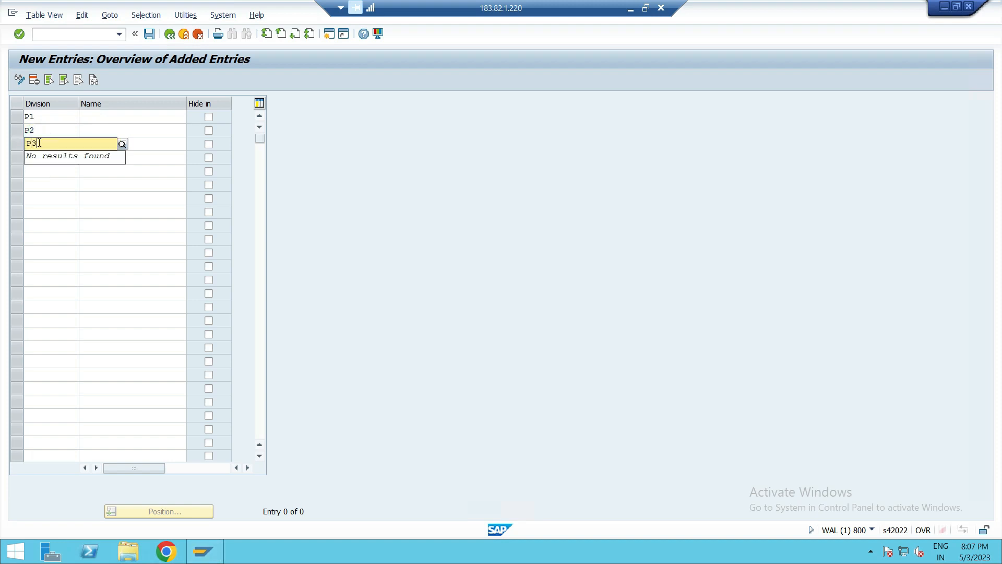
# - Name the divisions PRODUCT- 1, PRODUCT-2 and PRODUCT-3 respectively
pyautogui.click(112, 117)
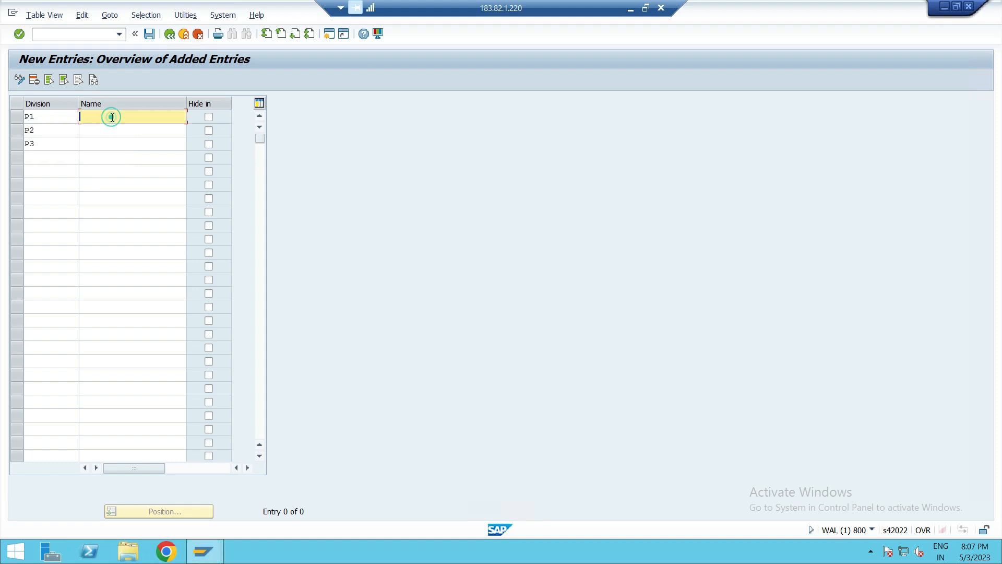
pyautogui.write('PRODUCT- 1')
pyautogui.click(110, 131)
pyautogui.write('PRODU')
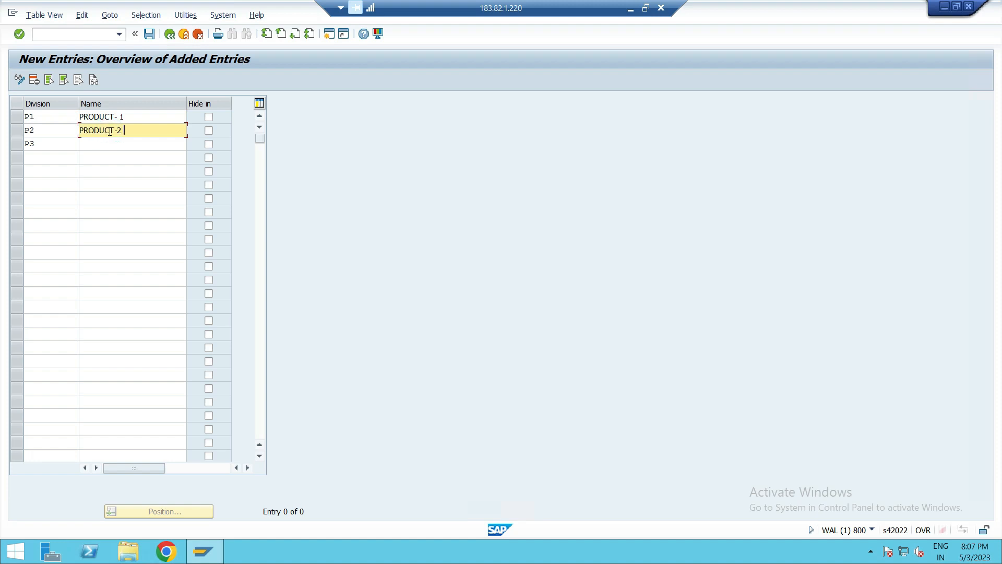
pyautogui.click(106, 141)
pyautogui.write('PRODUCT-3')
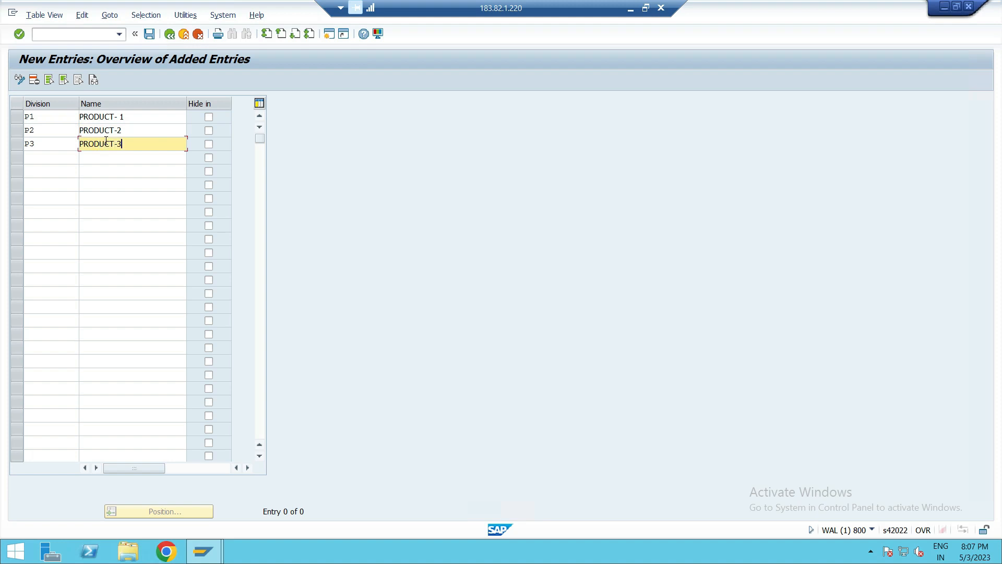
pyautogui.click(144, 182)
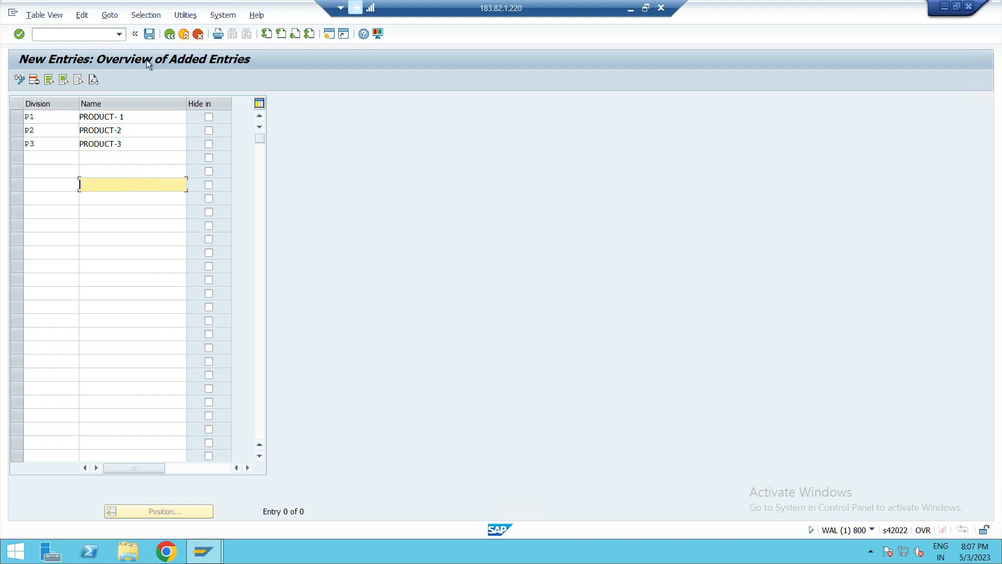
# - Save the new divisions under customizing request WALK900758 and exit the division activity
pyautogui.click(156, 33)
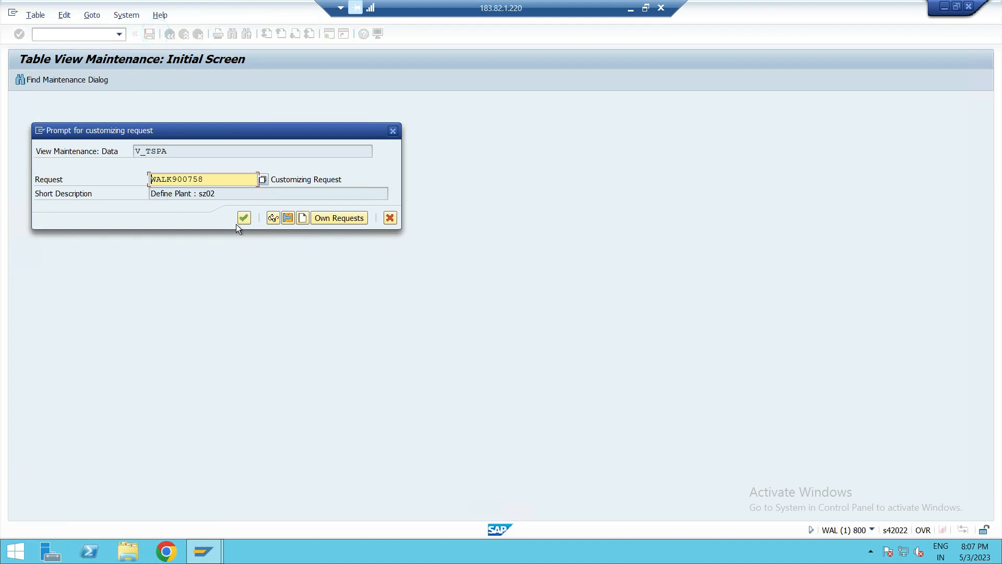
pyautogui.click(243, 218)
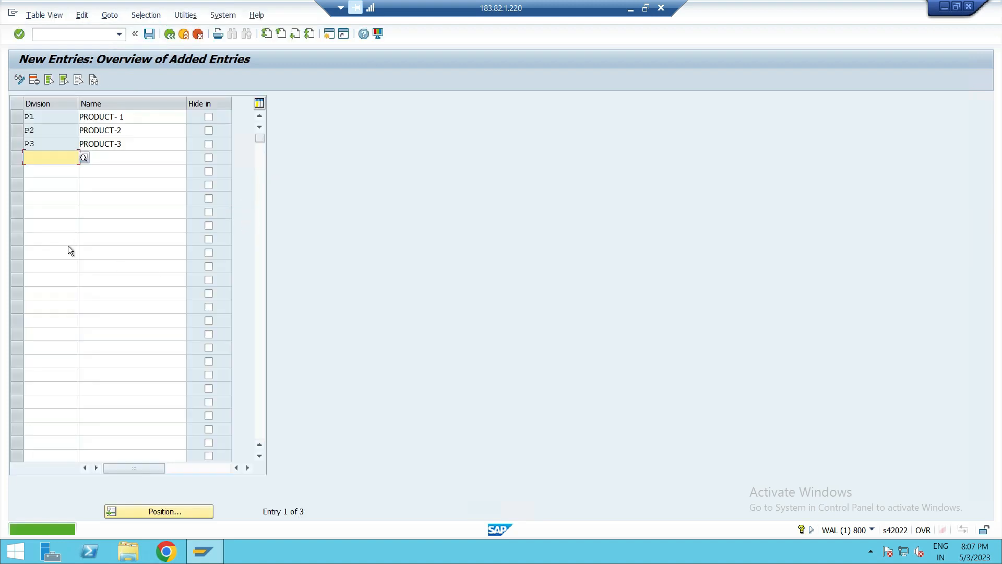
pyautogui.click(169, 35)
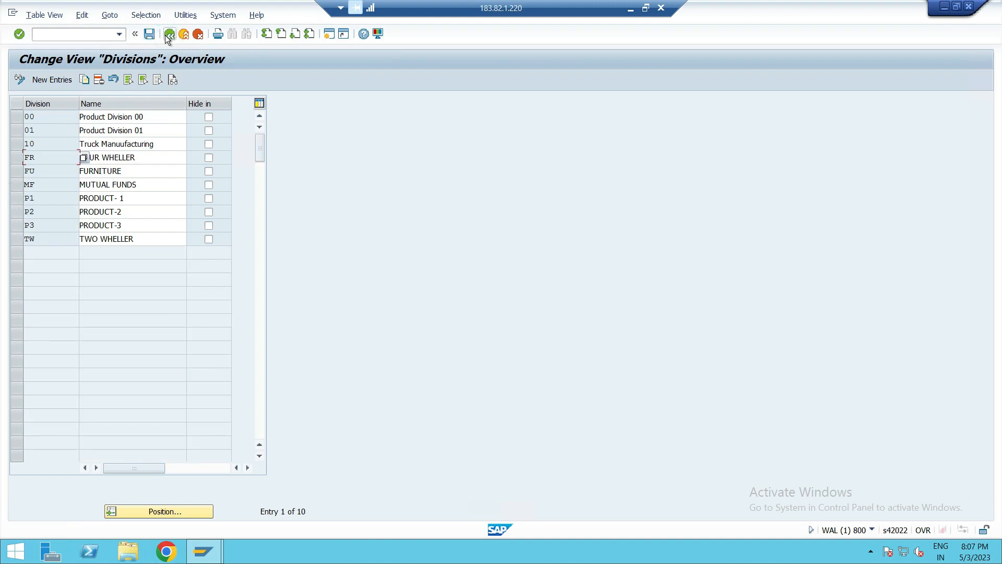
pyautogui.click(168, 35)
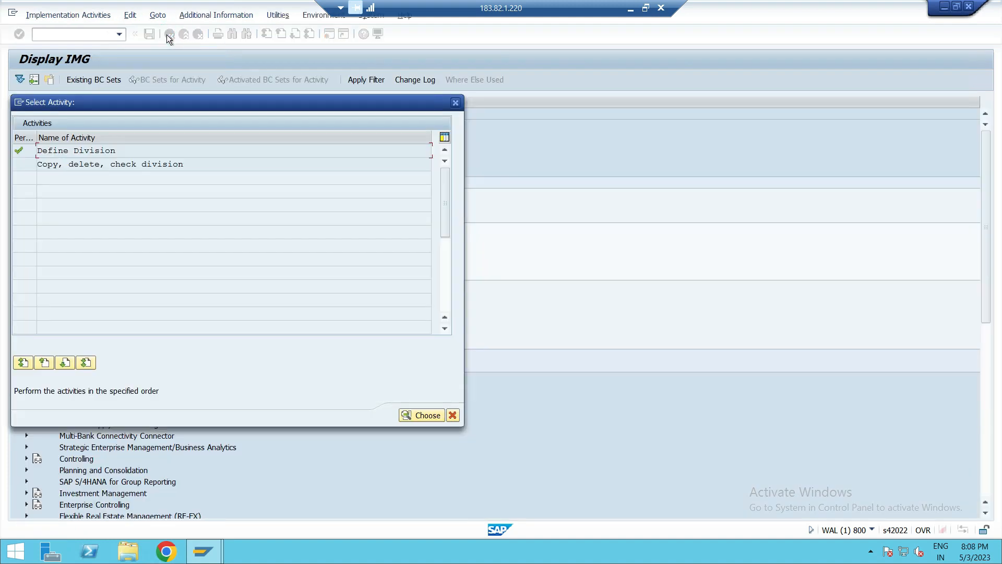
pyautogui.click(458, 103)
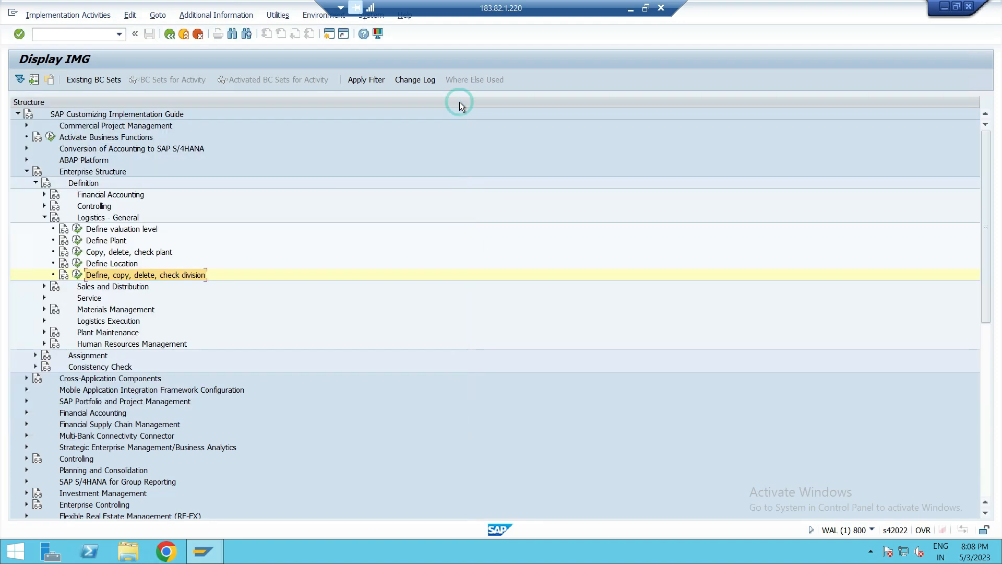
# - Open Assign plant to company code under the Logistics - General assignments and start a new entry
pyautogui.click(44, 217)
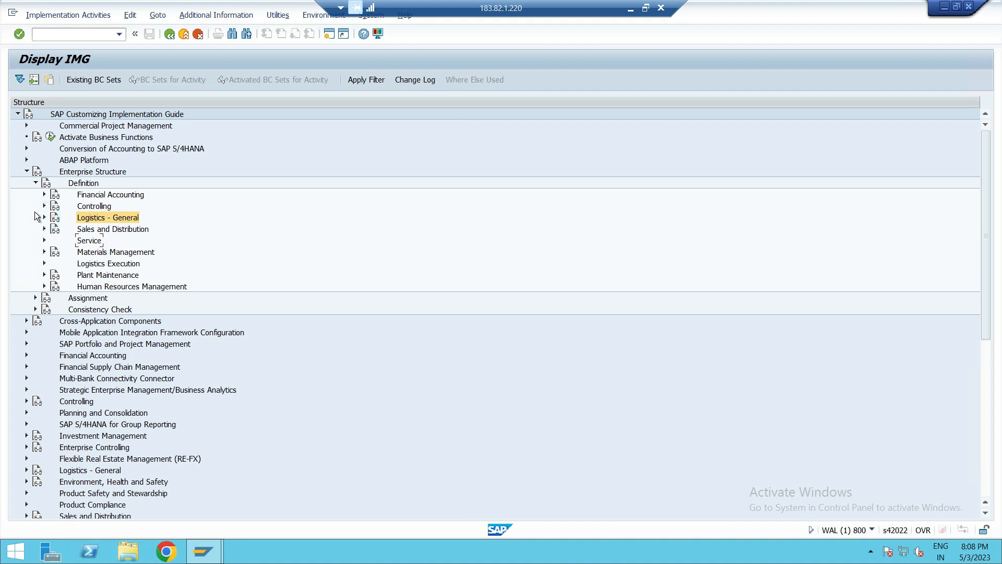
pyautogui.click(36, 183)
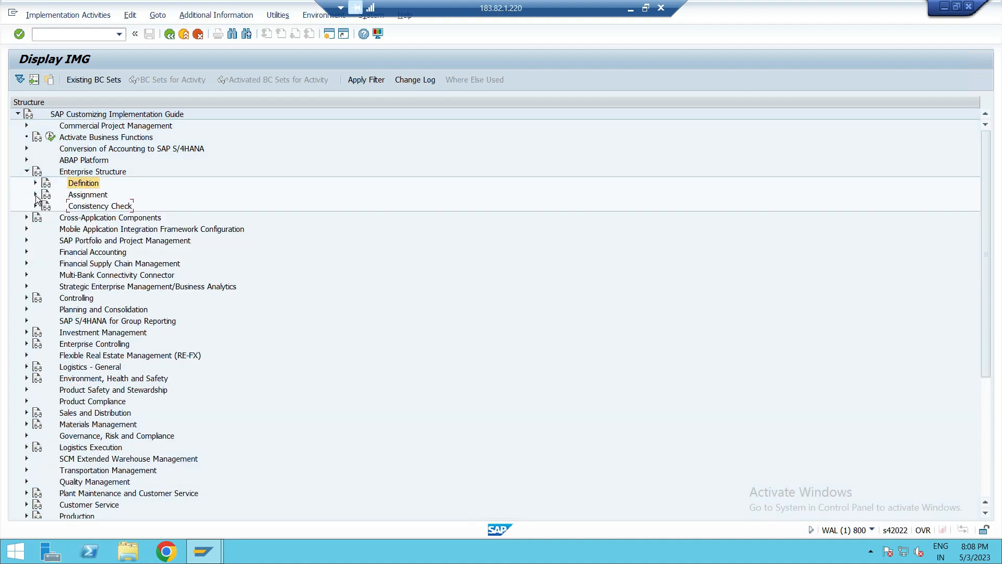
pyautogui.click(35, 194)
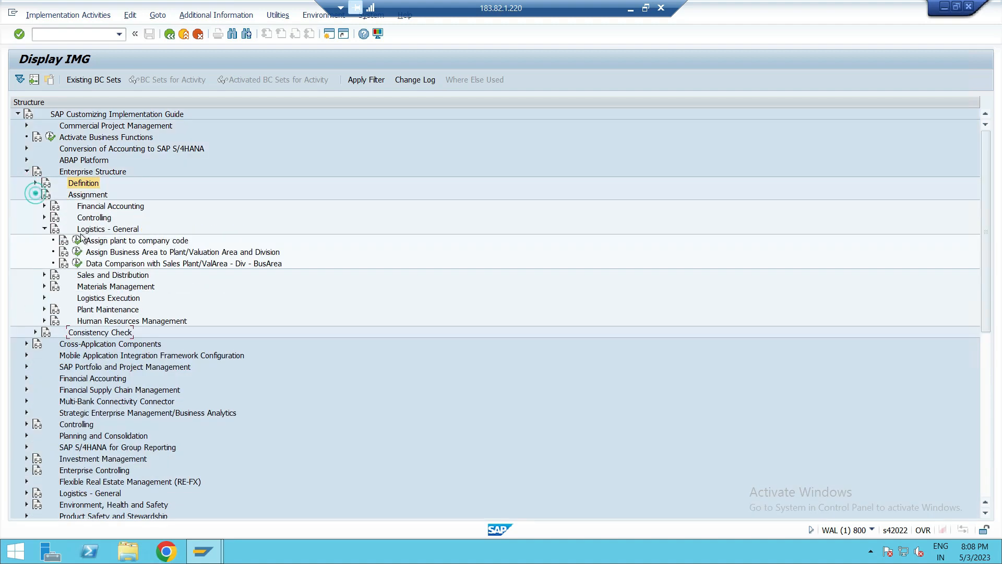
pyautogui.click(155, 240)
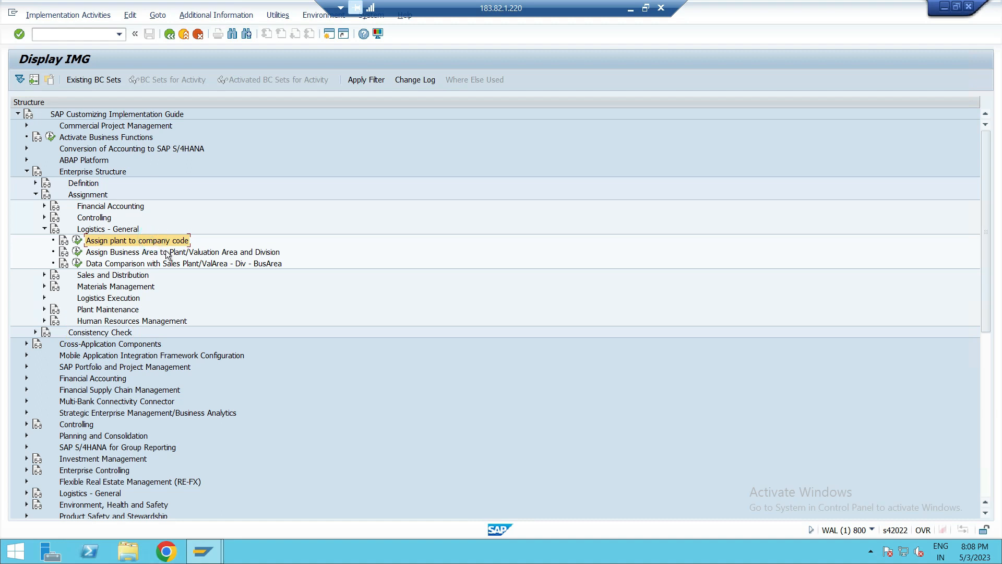
pyautogui.click(165, 252)
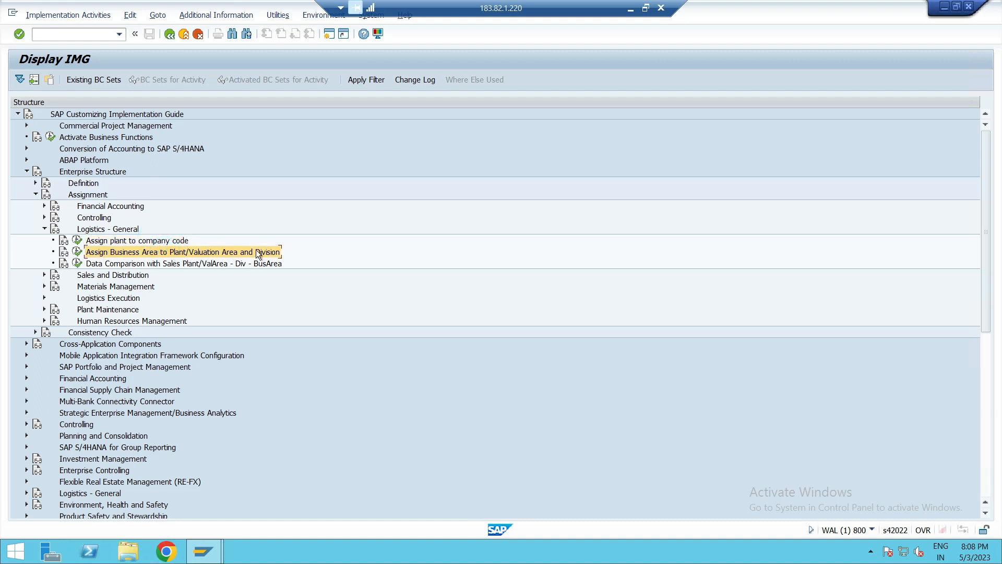
pyautogui.click(77, 240)
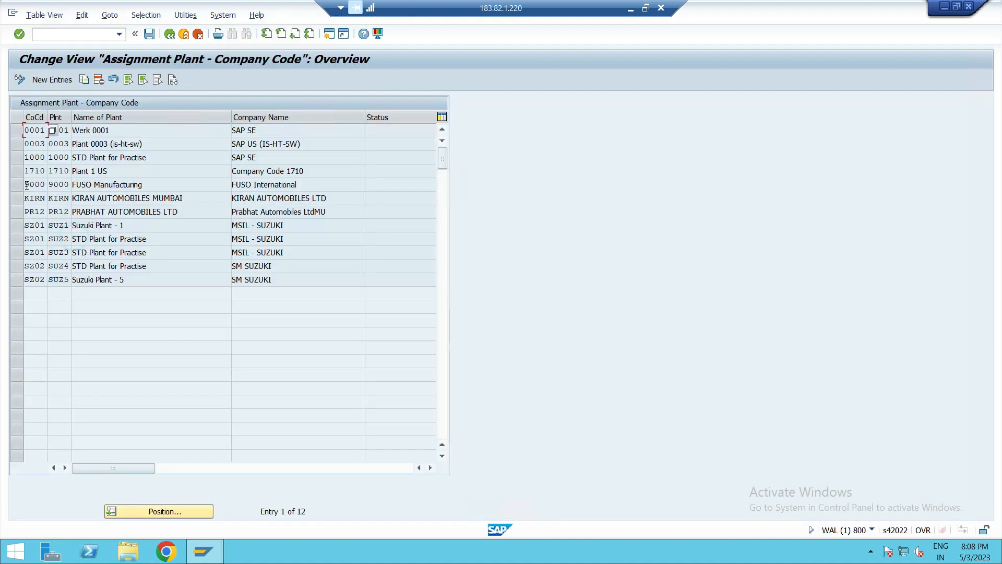
pyautogui.click(64, 82)
# - Assign plants PLA1 and PLA2 to company code PUS1 in new entries
pyautogui.write('PUS1')
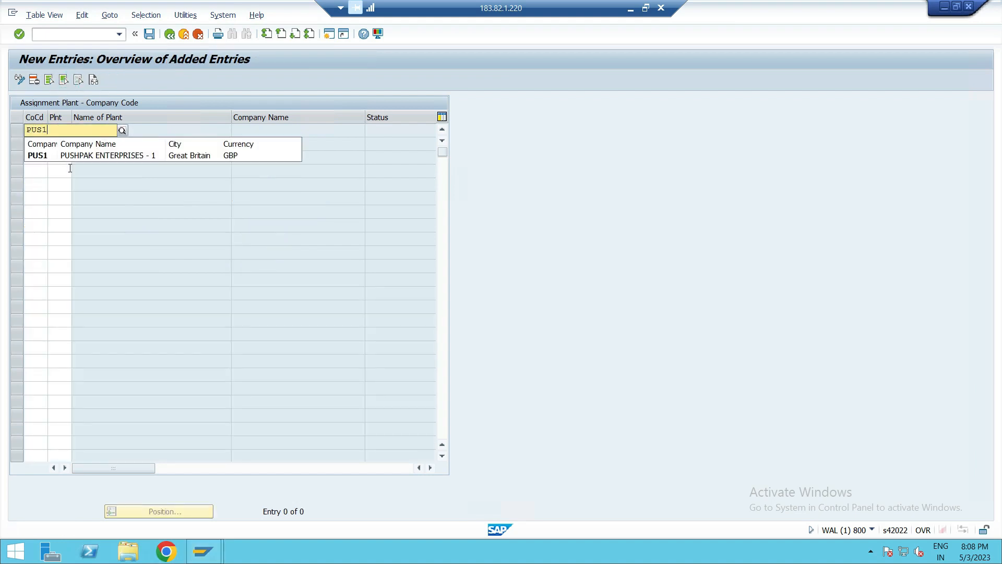
pyautogui.click(55, 155)
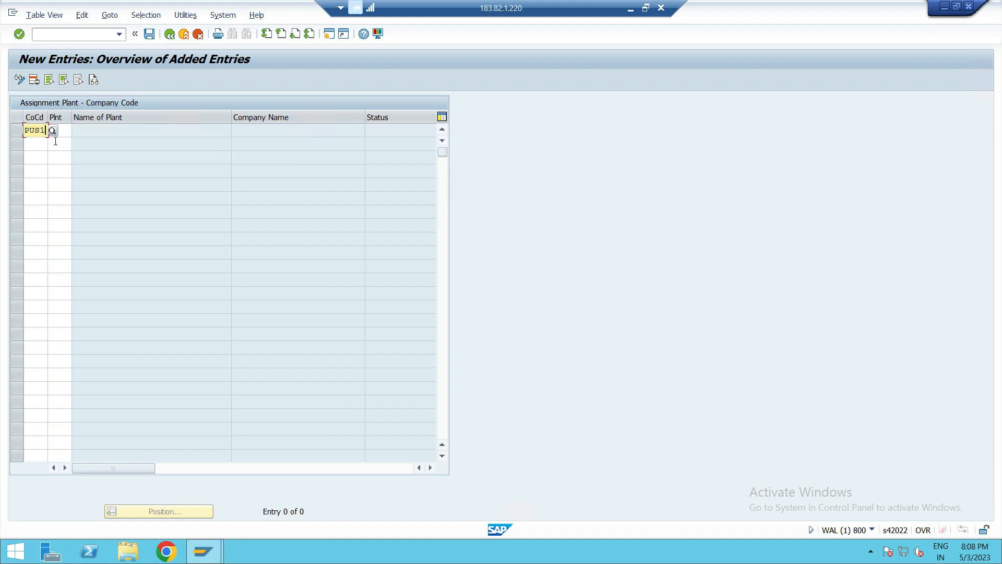
pyautogui.click(68, 128)
pyautogui.write('PL')
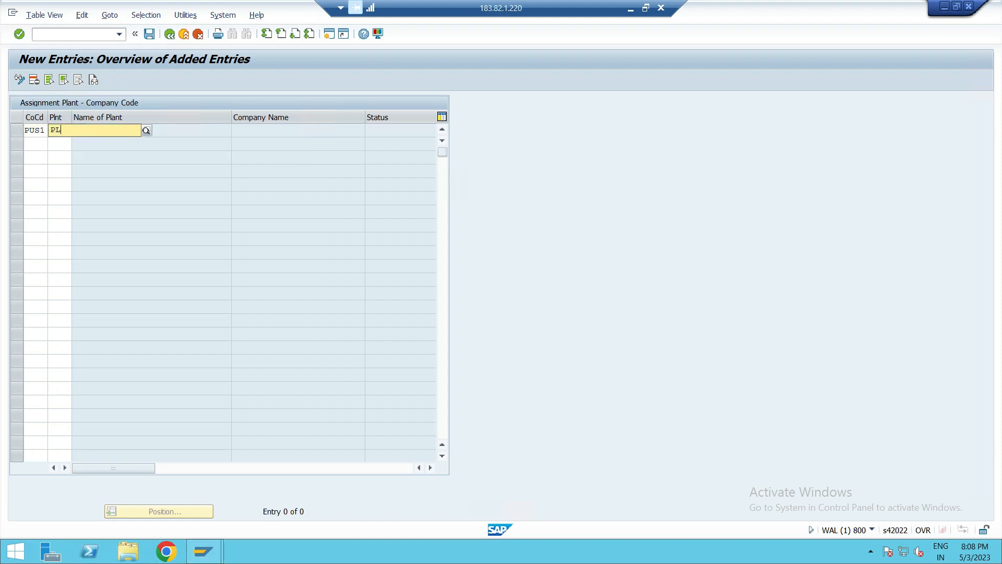
pyautogui.write('A1')
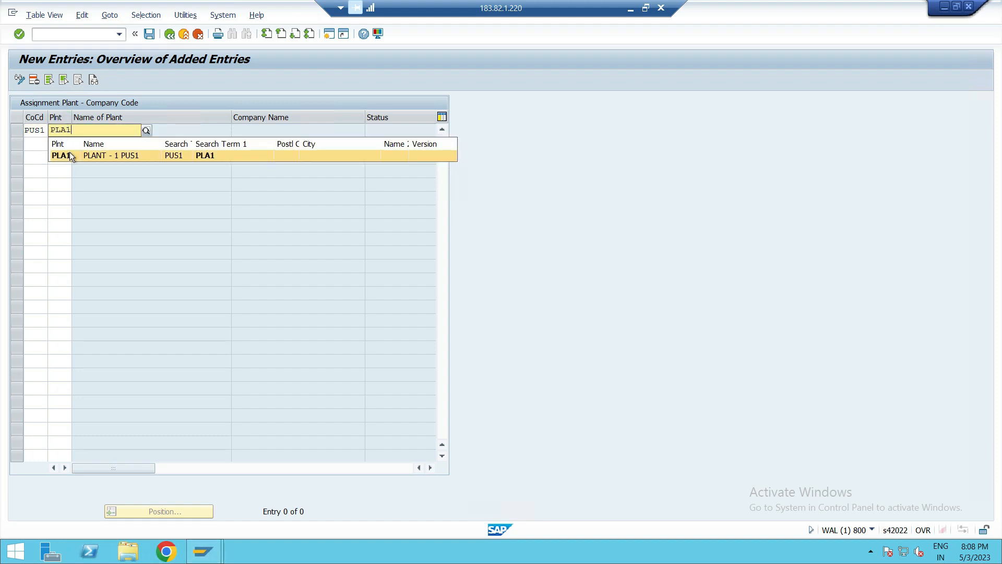
pyautogui.click(70, 152)
pyautogui.click(39, 144)
pyautogui.write('PUS1')
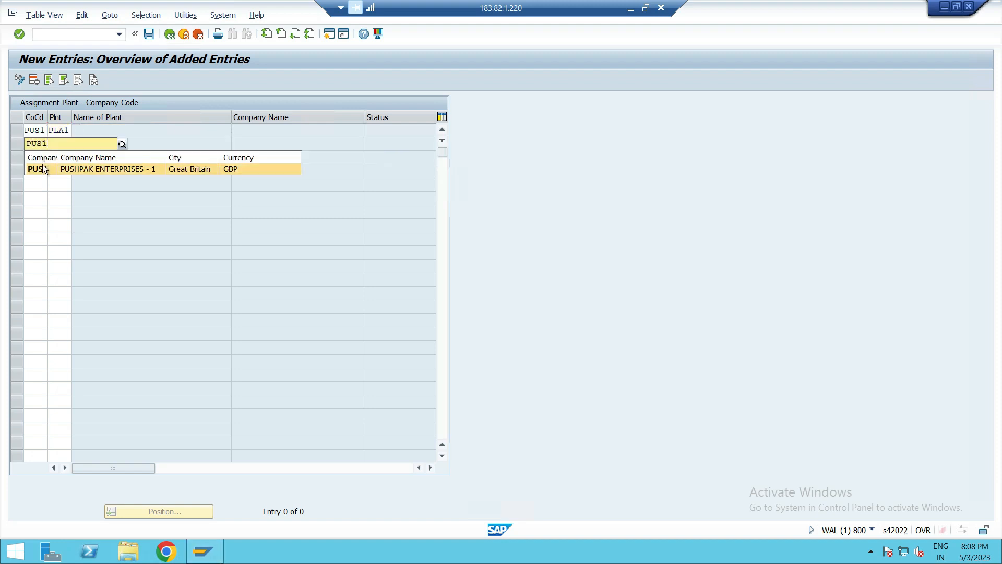
pyautogui.click(42, 165)
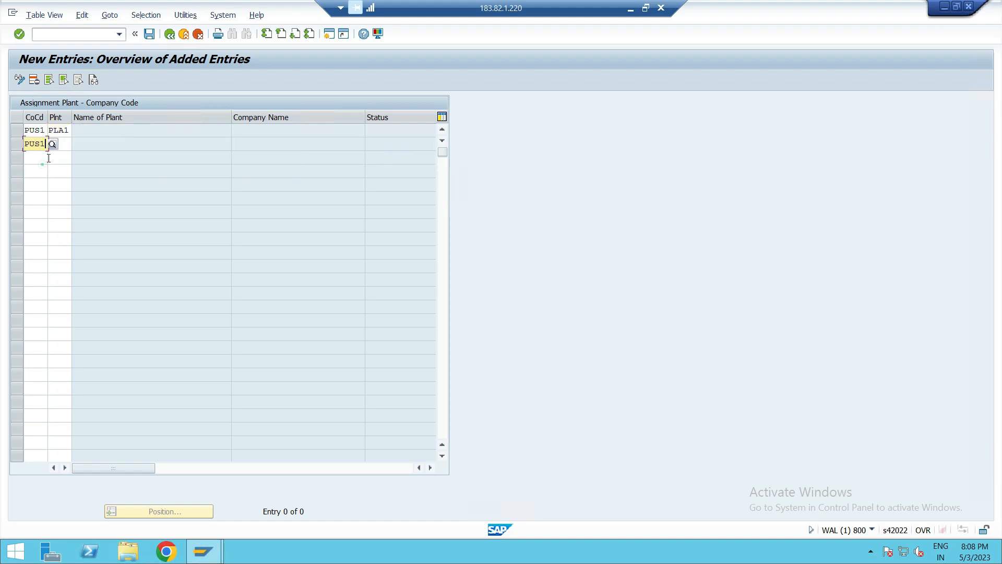
pyautogui.click(61, 145)
pyautogui.write('PLA2')
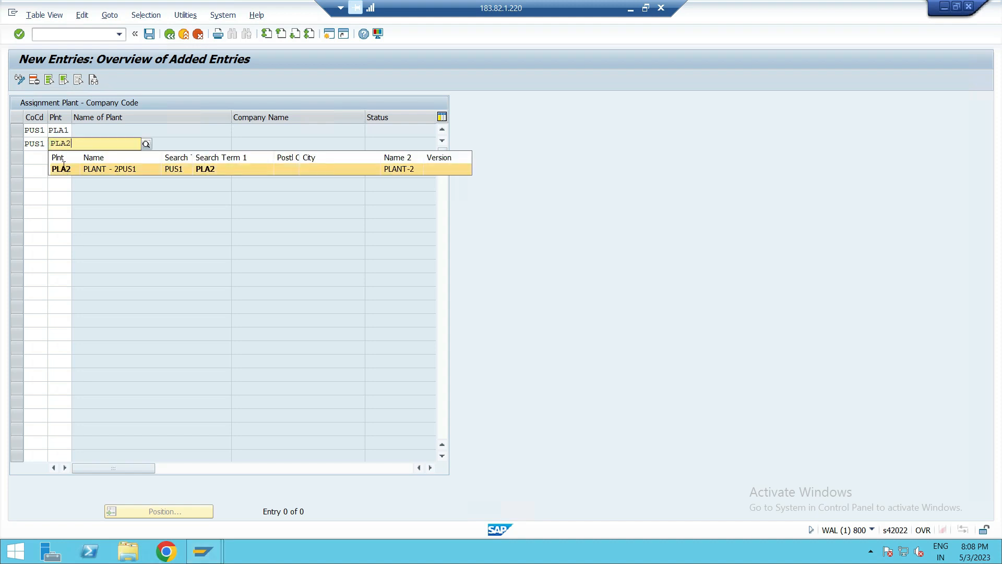
pyautogui.click(61, 169)
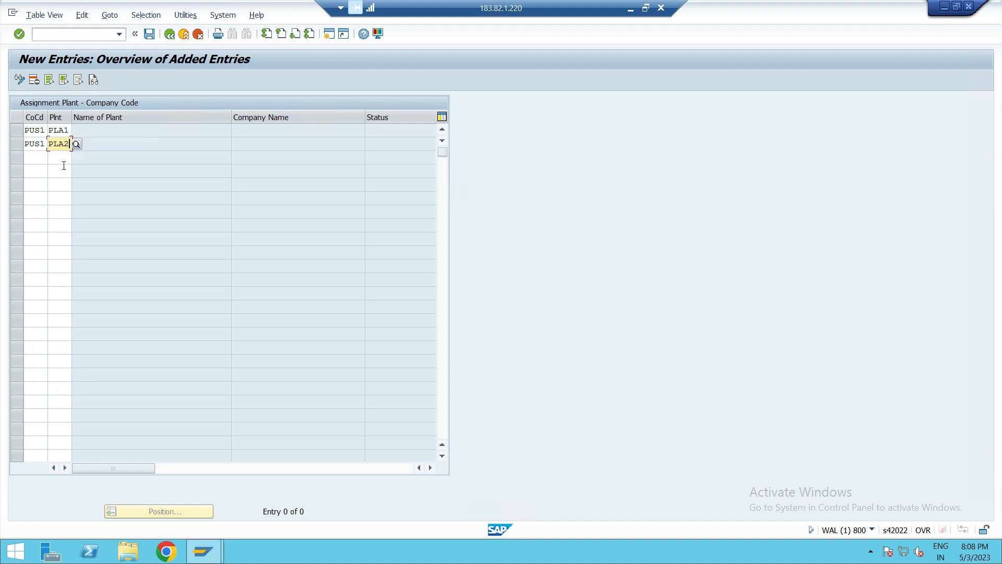
# - Assign plant PLA3 to company code PUS2 and confirm the entries
pyautogui.click(34, 157)
pyautogui.write('PUS')
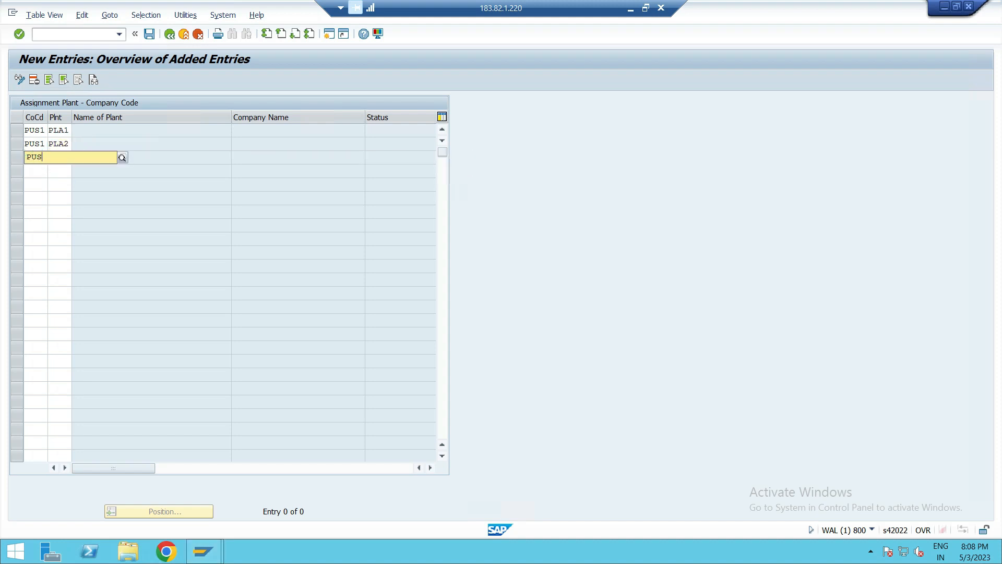
pyautogui.write('2')
pyautogui.click(37, 178)
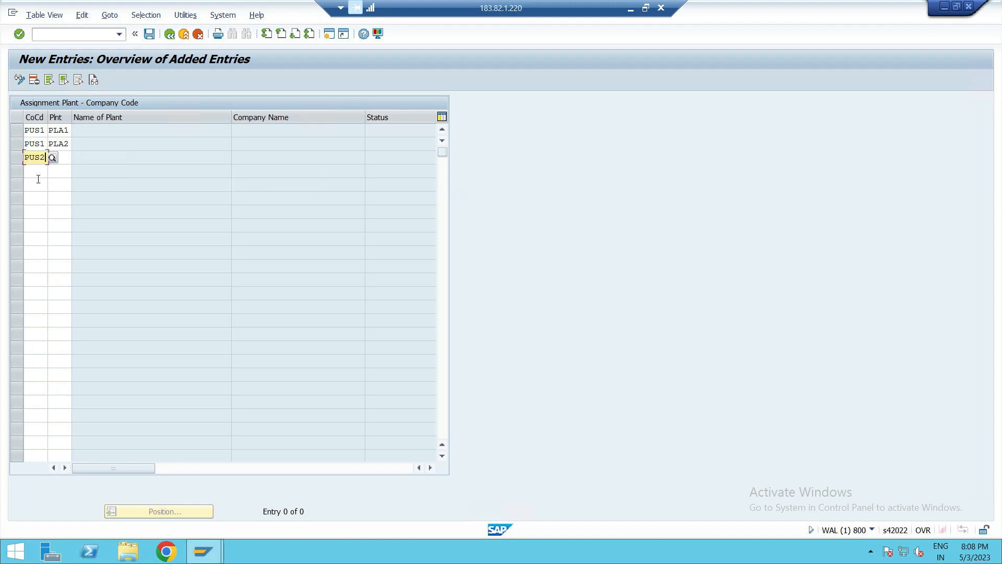
pyautogui.click(67, 158)
pyautogui.write('PLA')
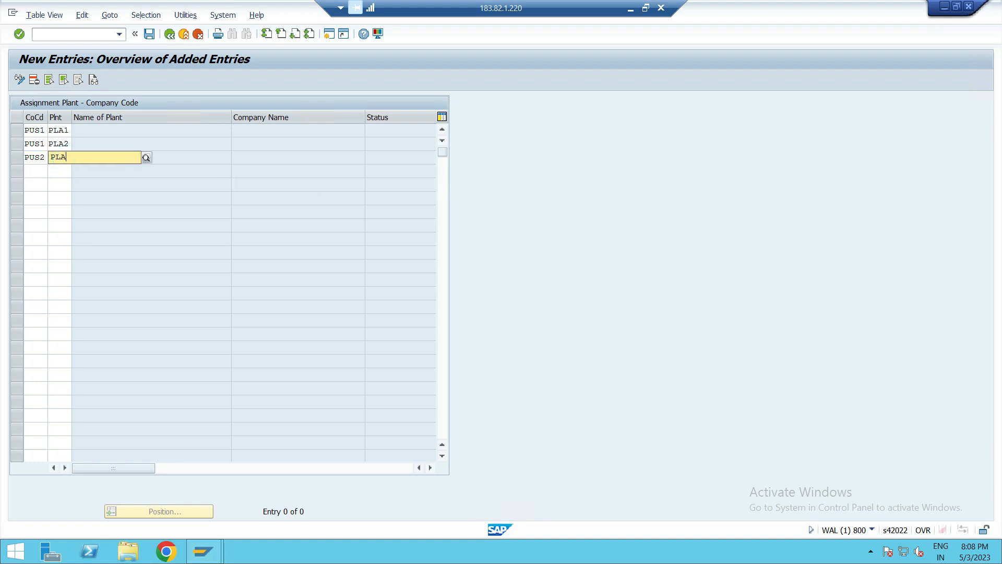
pyautogui.write('3')
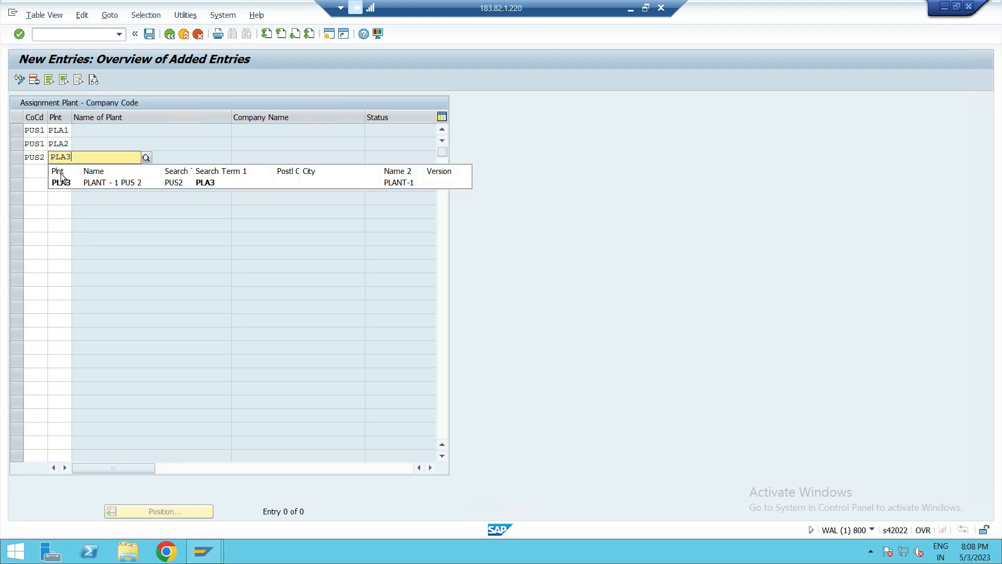
pyautogui.click(59, 179)
pyautogui.press('Return')
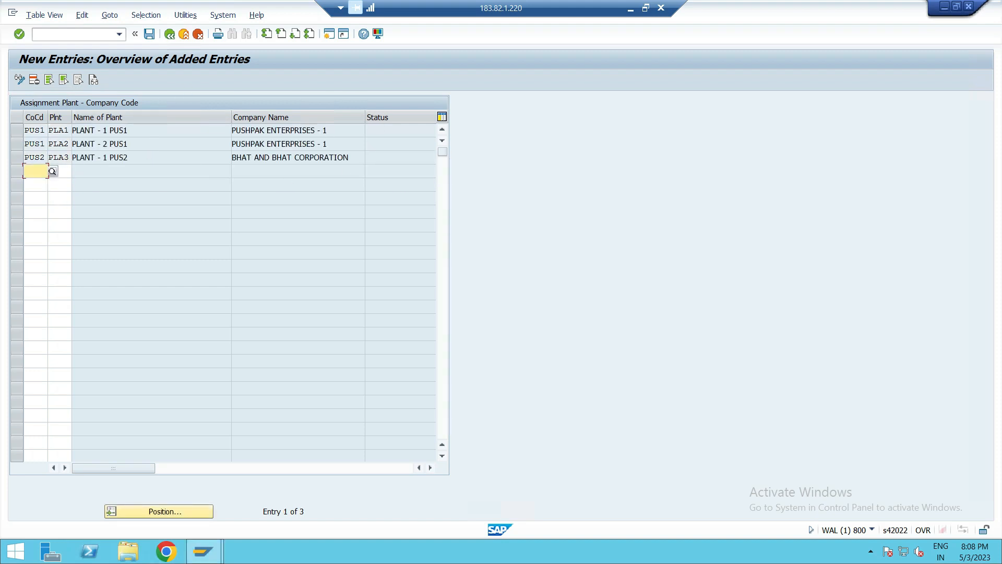
# - Save the plant assignments under customizing request WALK900758 and return to the overview
pyautogui.click(148, 38)
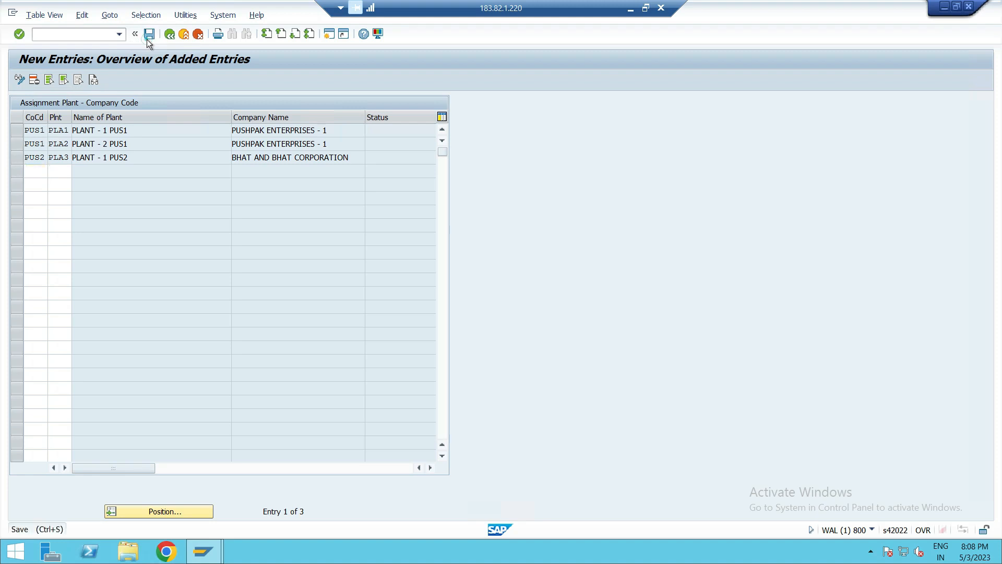
pyautogui.click(242, 221)
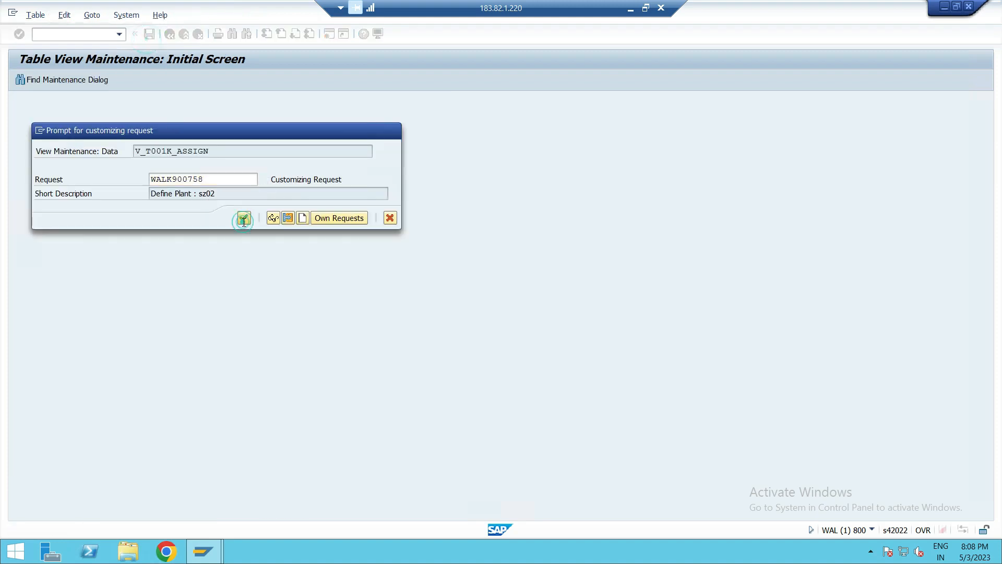
pyautogui.click(170, 34)
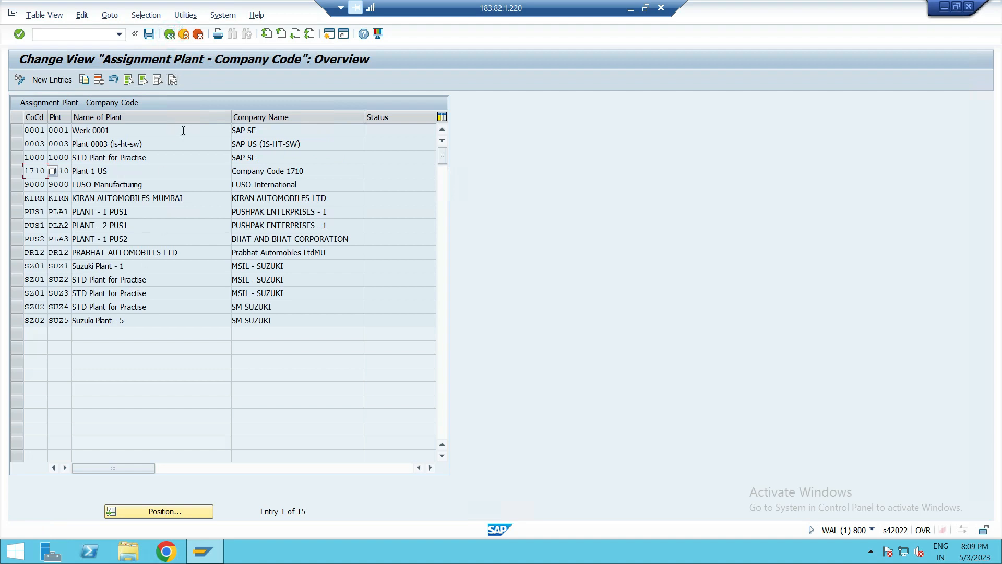
# - Highlight the three new plant assignments in the overview, then exit the activity
pyautogui.click(17, 211)
pyautogui.click(17, 225)
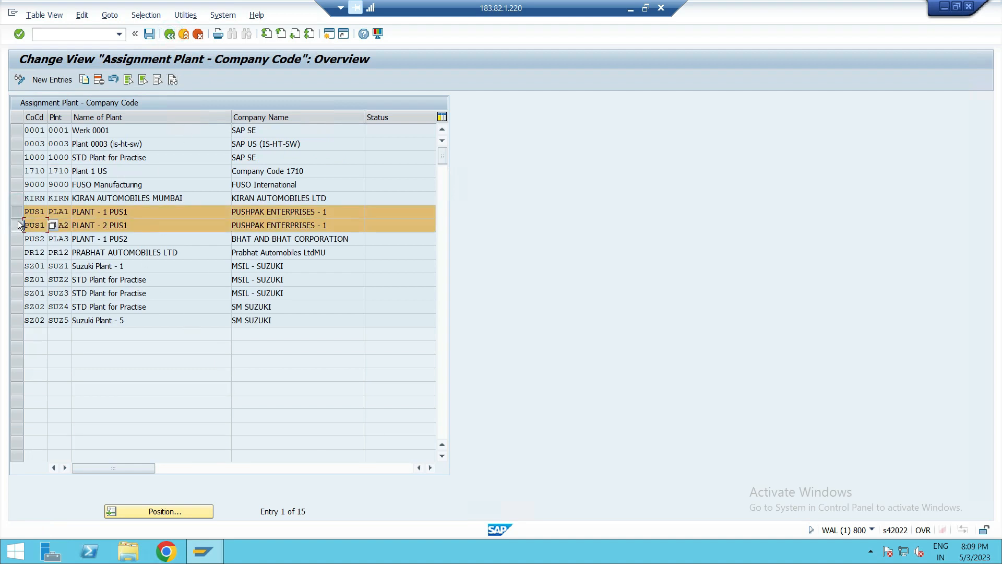
pyautogui.click(17, 238)
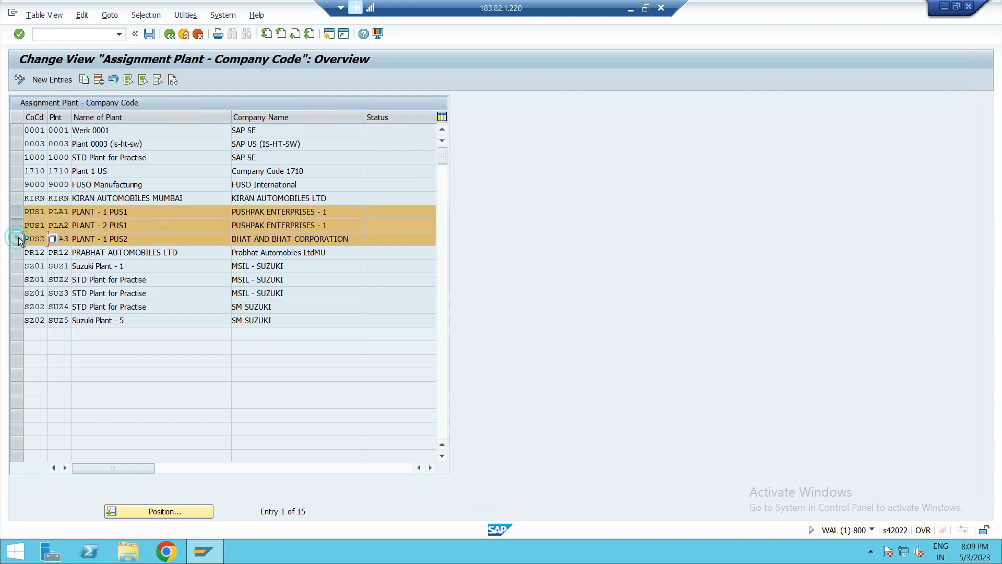
pyautogui.click(172, 34)
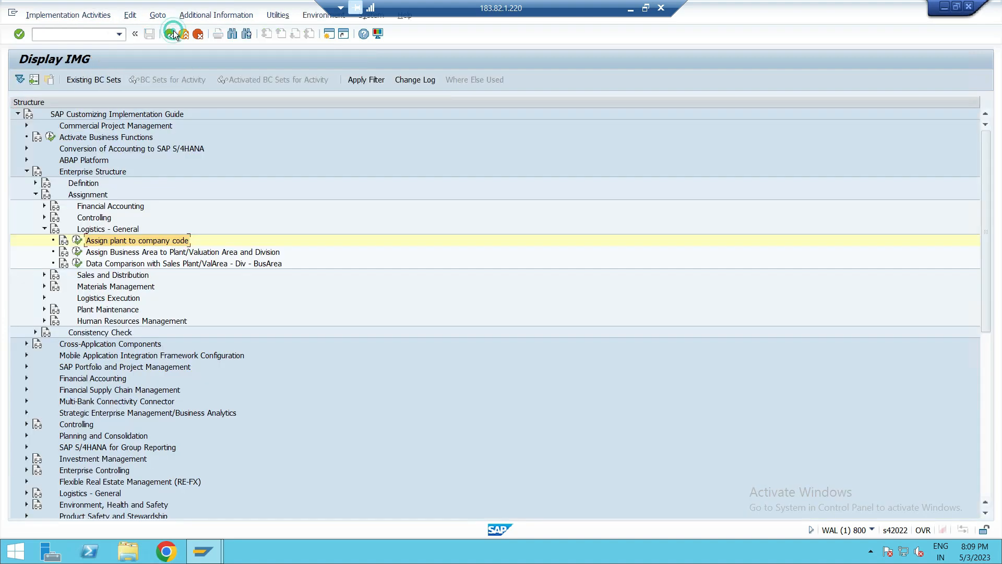
# - Open Assign Business Area to Plant/Valuation Area and Division
pyautogui.click(143, 254)
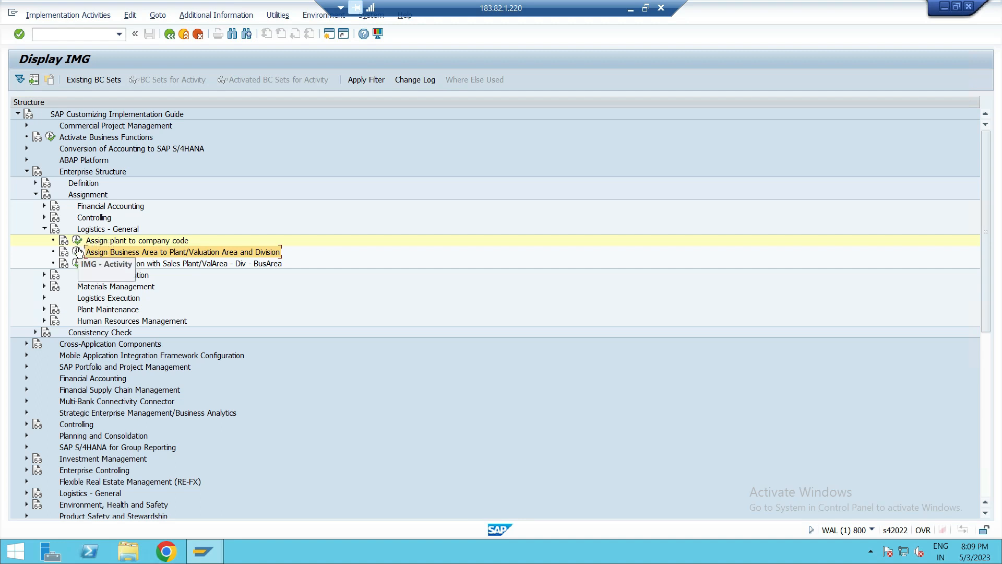
pyautogui.click(77, 251)
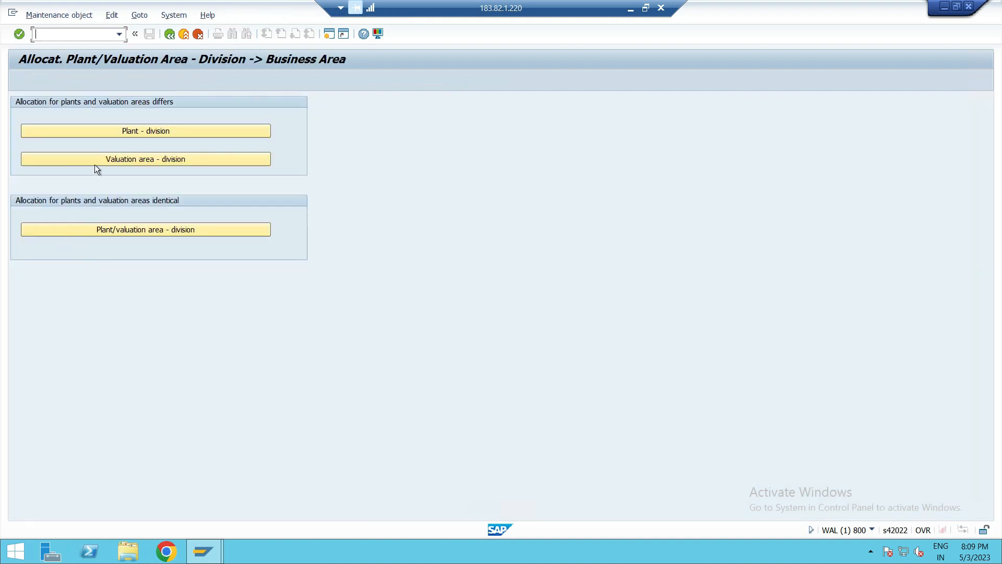
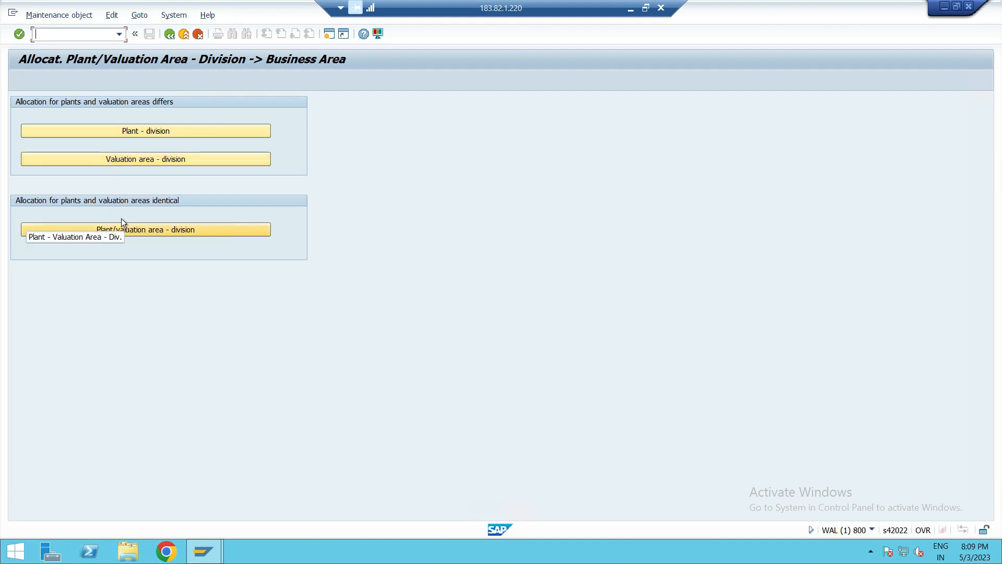
# - Open the Plant - division allocation, start new entries and enter plant PLA1 in the first row
pyautogui.click(142, 131)
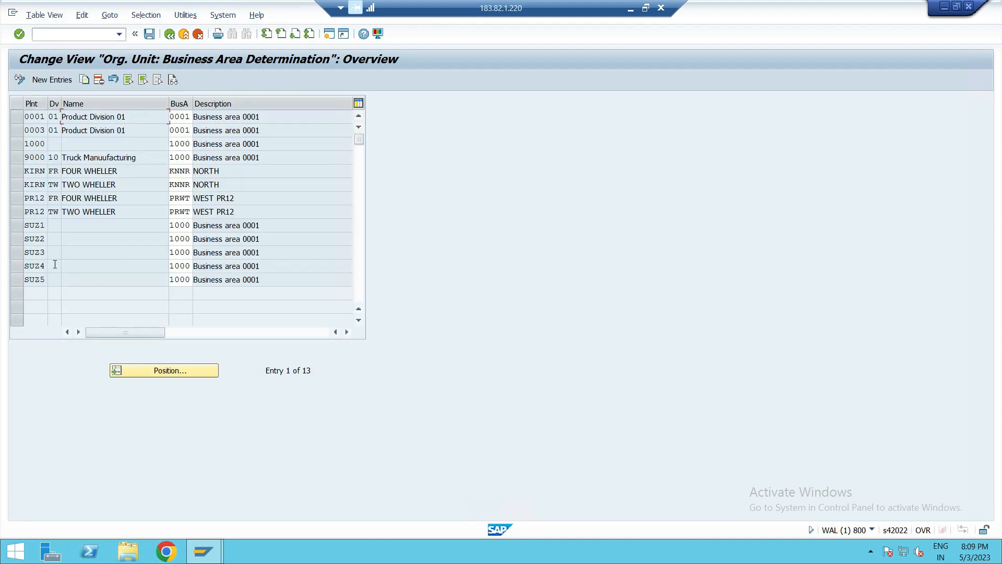
pyautogui.click(59, 84)
pyautogui.write('PLA1')
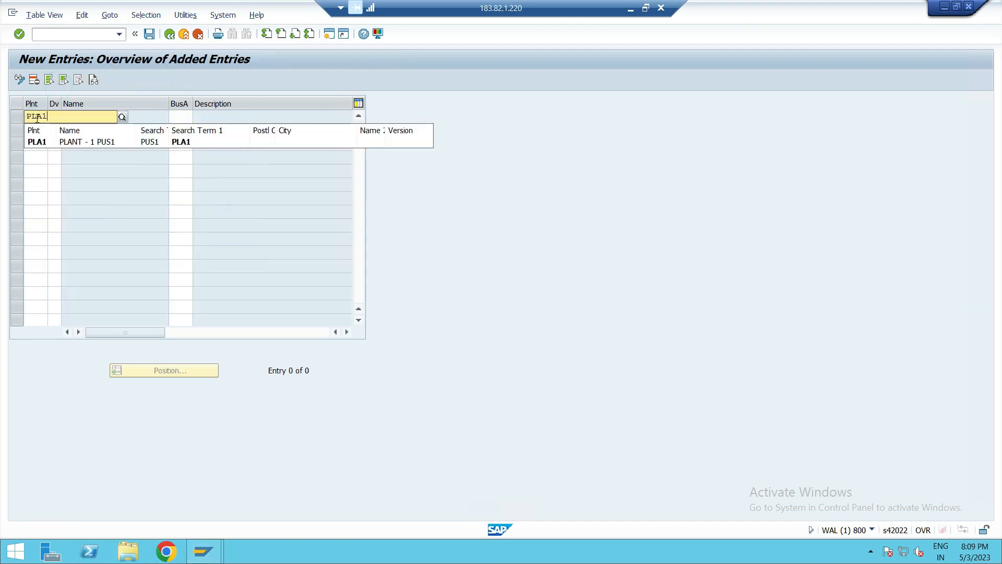
pyautogui.click(35, 142)
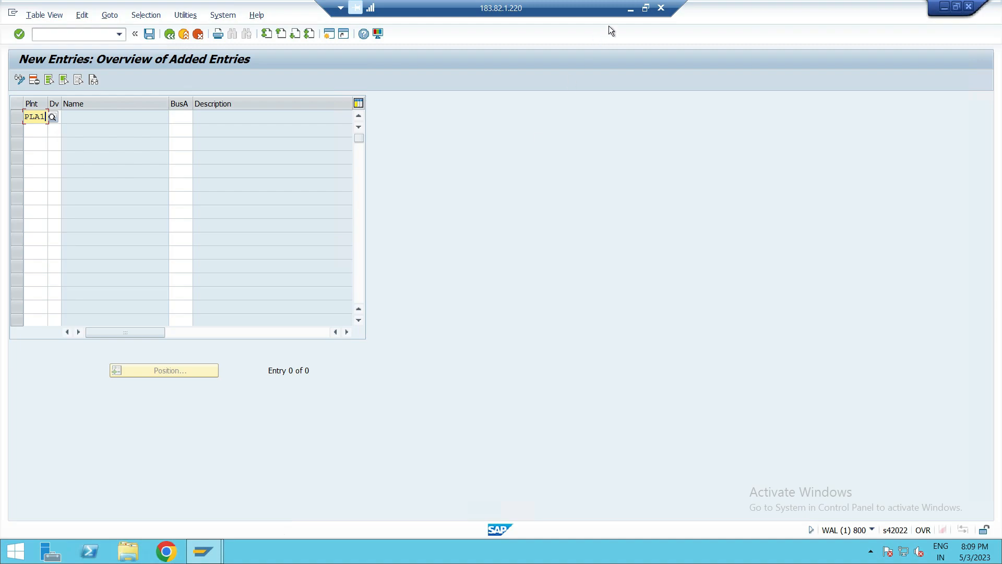
# - Switch to OneNote and review the notes on assigning business areas to plants, divisions and valuation areas
pyautogui.click(630, 9)
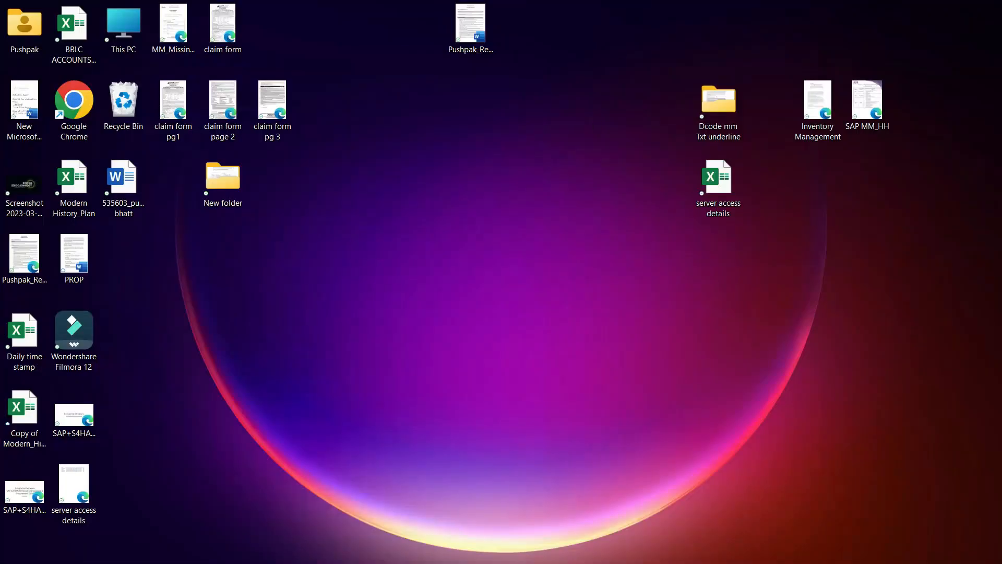
pyautogui.click(534, 552)
pyautogui.scroll(-3, 472, 403)
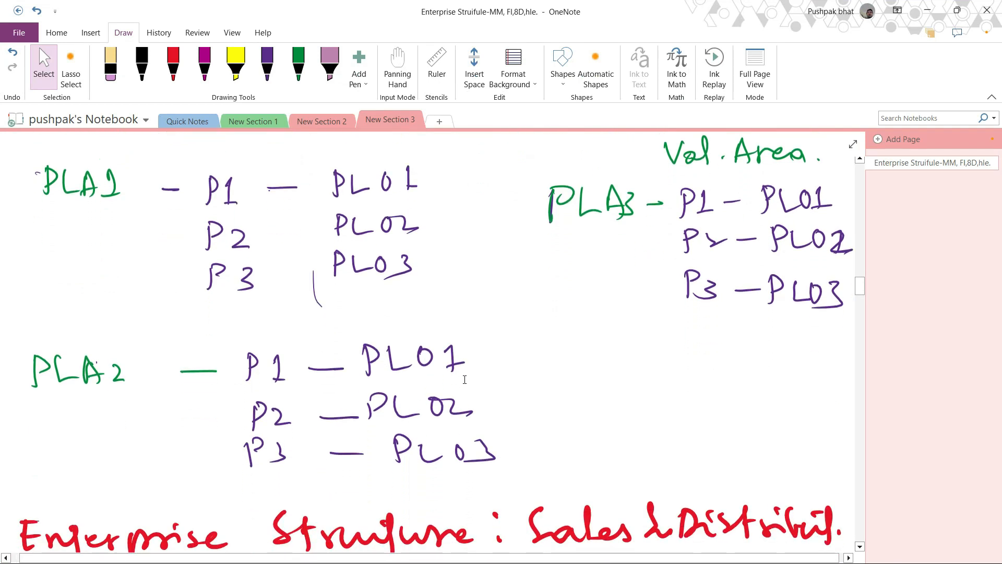
pyautogui.scroll(1, 464, 379)
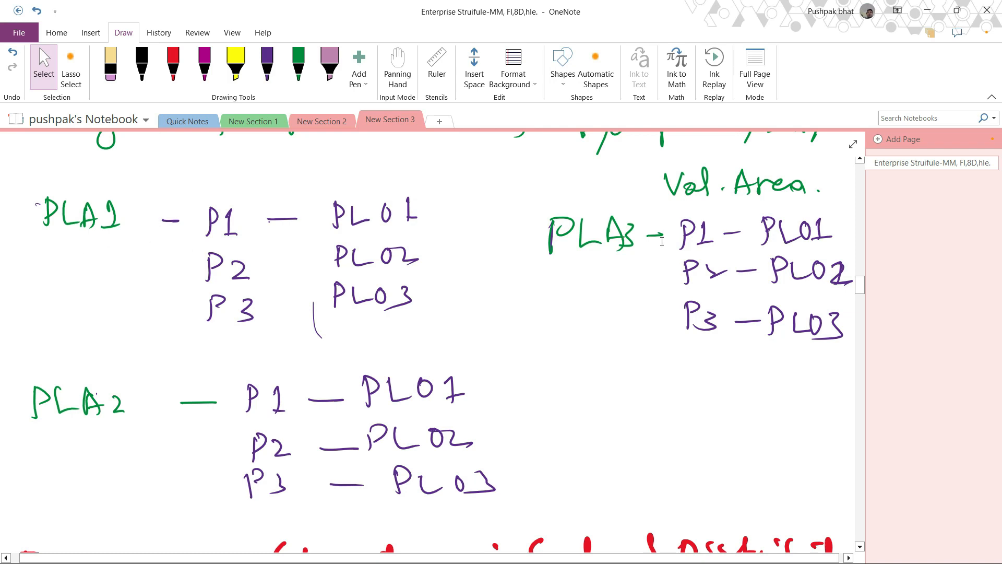
pyautogui.scroll(6, 533, 338)
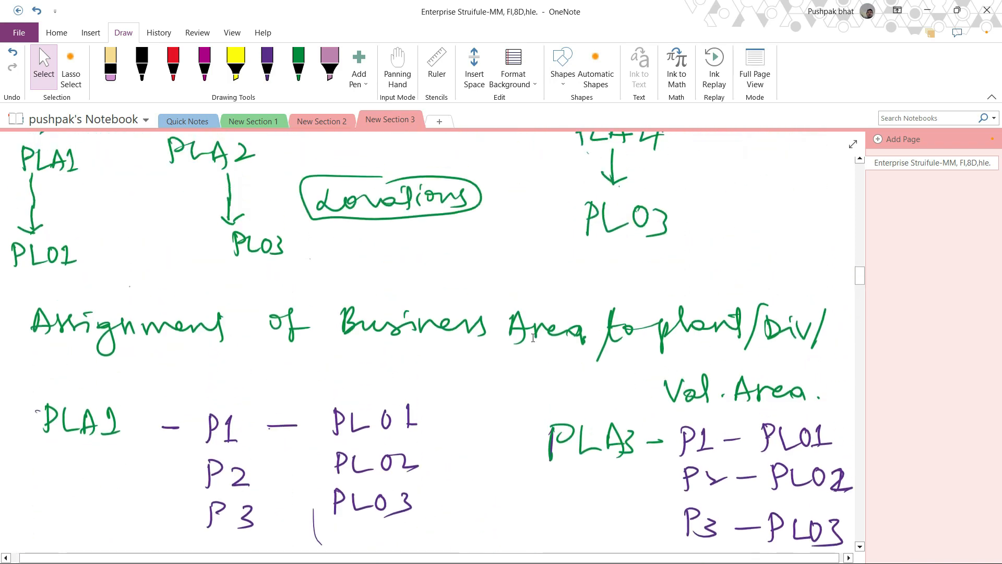
pyautogui.scroll(12, 533, 338)
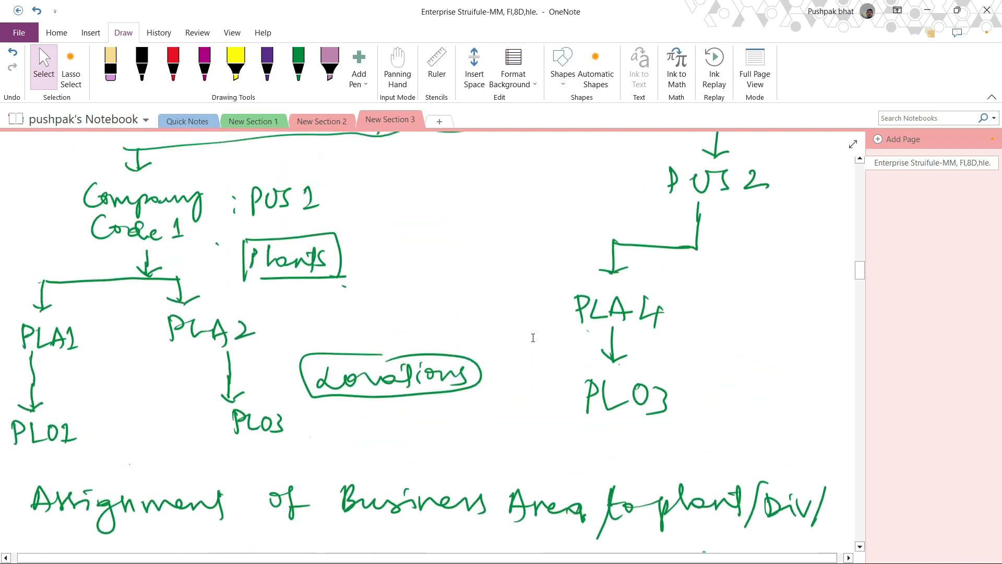
pyautogui.scroll(15, 534, 342)
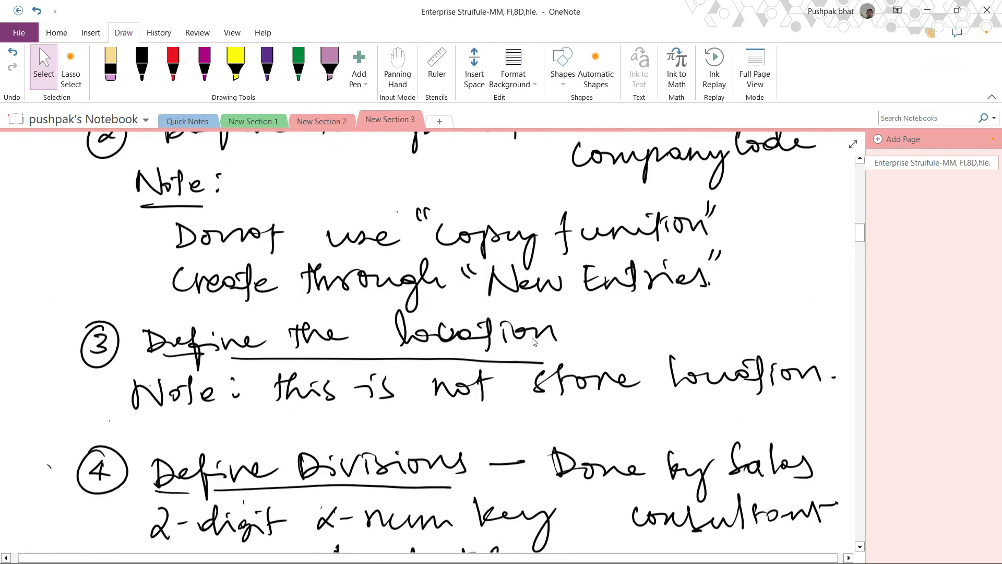
pyautogui.scroll(2, 533, 339)
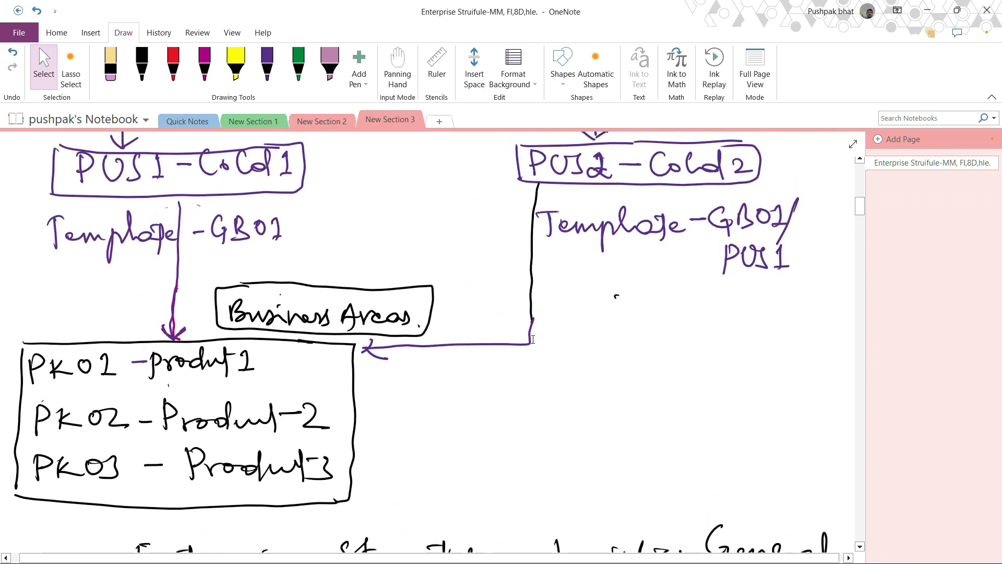
pyautogui.scroll(-3, 206, 228)
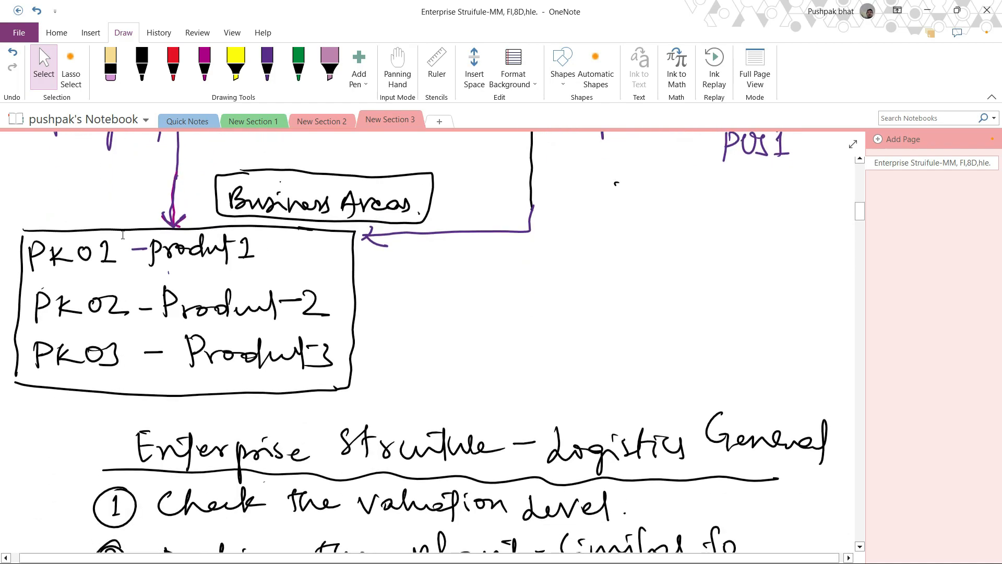
pyautogui.scroll(-15, 123, 235)
pyautogui.scroll(-10, 122, 235)
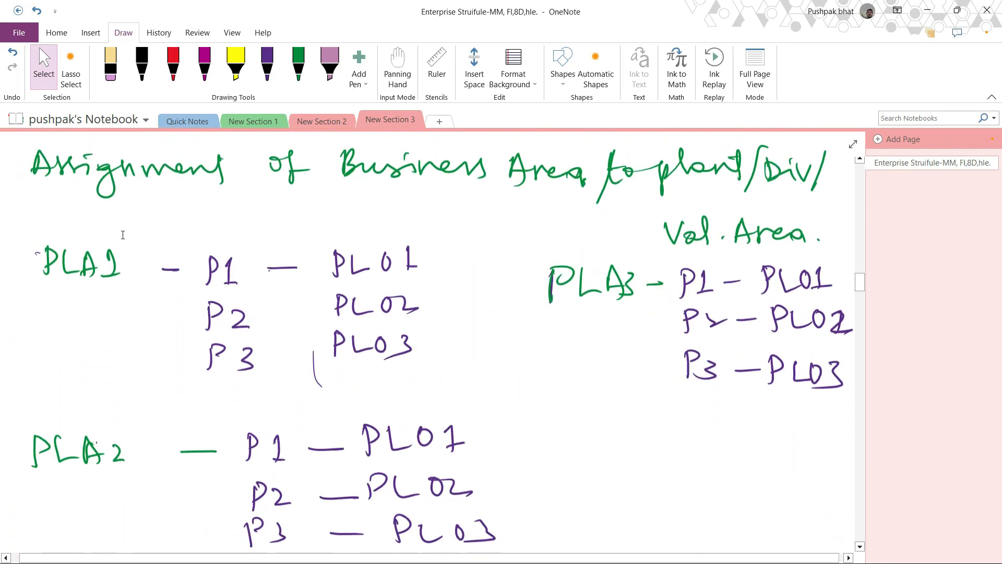
pyautogui.scroll(1, 123, 235)
pyautogui.scroll(-2, 123, 235)
pyautogui.scroll(-2, 123, 235)
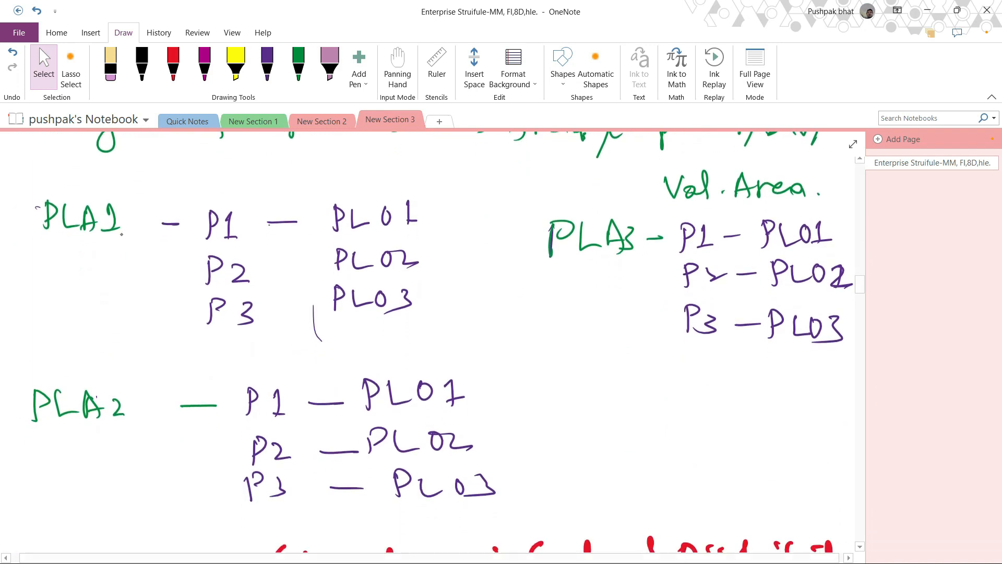
# - Correct the business area codes in the notes from PL01–PL03 to PK01–PK03 with the purple pen
pyautogui.click(267, 65)
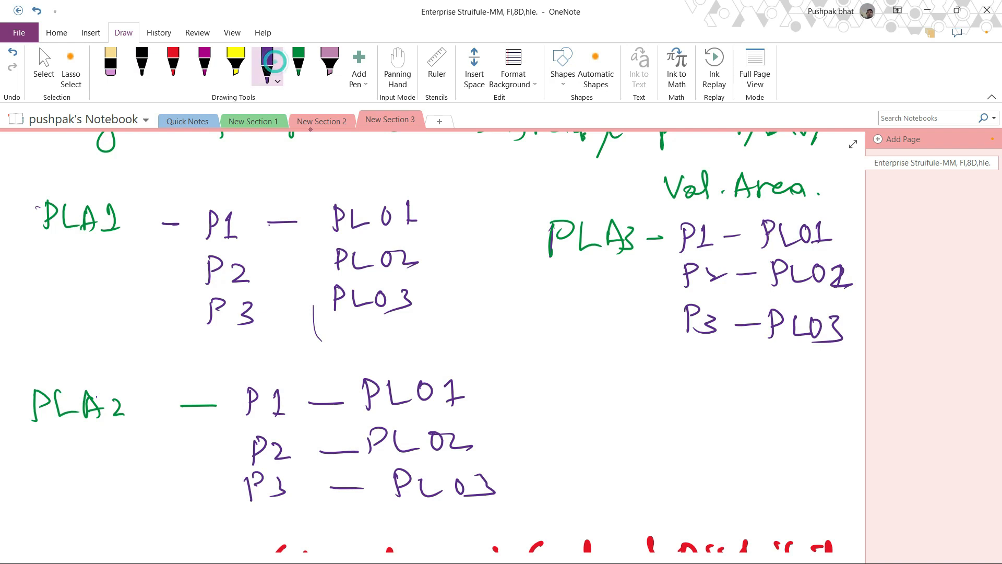
pyautogui.moveTo(355, 206)
pyautogui.mouseDown()
pyautogui.moveTo(353, 236)
pyautogui.moveTo(381, 235)
pyautogui.moveTo(385, 277)
pyautogui.moveTo(352, 316)
pyautogui.moveTo(383, 315)
pyautogui.mouseUp()
pyautogui.moveTo(393, 404)
pyautogui.mouseDown()
pyautogui.moveTo(418, 418)
pyautogui.moveTo(425, 509)
pyautogui.moveTo(455, 510)
pyautogui.mouseUp()
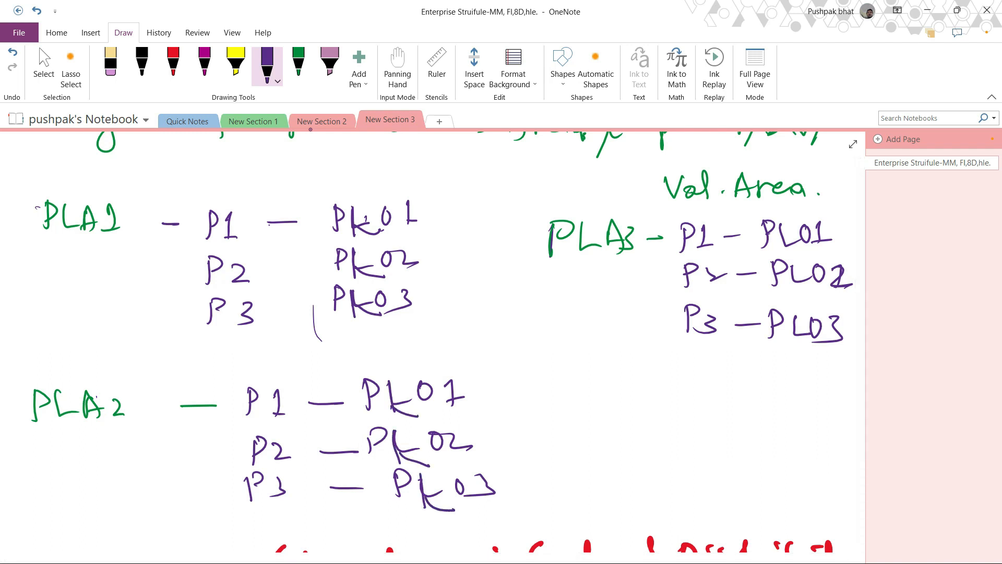
pyautogui.moveTo(779, 226)
pyautogui.mouseDown()
pyautogui.moveTo(777, 258)
pyautogui.moveTo(803, 247)
pyautogui.mouseUp()
pyautogui.moveTo(790, 281)
pyautogui.mouseDown()
pyautogui.moveTo(819, 295)
pyautogui.moveTo(795, 342)
pyautogui.moveTo(821, 348)
pyautogui.mouseUp()
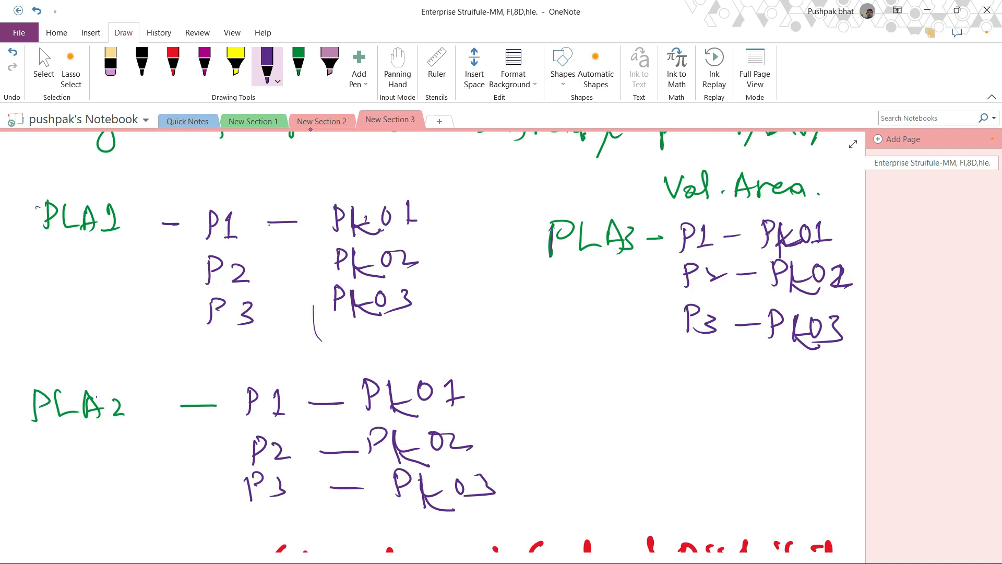
pyautogui.press('Escape')
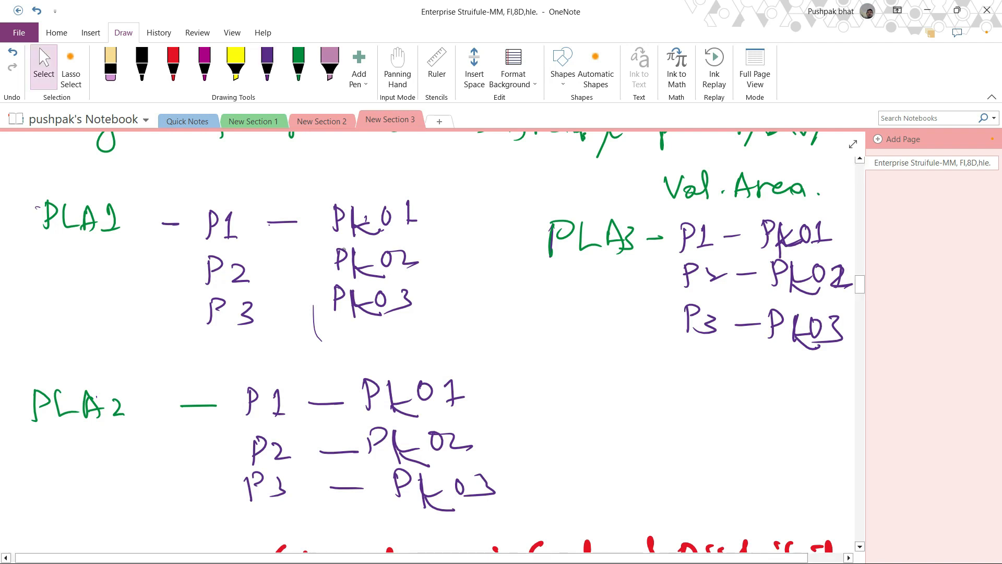
# - Label the note columns as Plant, Div and B.A. above the PLA1 assignments
pyautogui.moveTo(53, 162); pyautogui.dragTo(54, 186)
pyautogui.moveTo(52, 164)
pyautogui.mouseDown()
pyautogui.moveTo(49, 180)
pyautogui.moveTo(119, 164)
pyautogui.moveTo(120, 183)
pyautogui.mouseUp()
pyautogui.moveTo(120, 165); pyautogui.dragTo(130, 162)
pyautogui.moveTo(204, 162); pyautogui.dragTo(210, 181)
pyautogui.moveTo(226, 163); pyautogui.dragTo(245, 162)
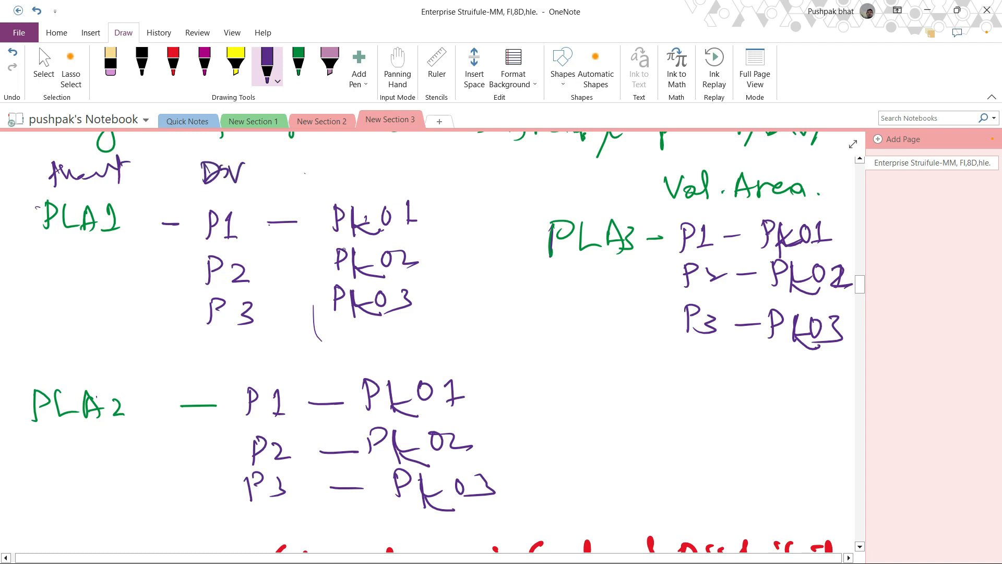
pyautogui.moveTo(342, 163); pyautogui.dragTo(343, 181)
pyautogui.moveTo(344, 161)
pyautogui.mouseDown()
pyautogui.moveTo(347, 178)
pyautogui.moveTo(366, 168)
pyautogui.mouseUp()
pyautogui.moveTo(371, 177)
pyautogui.mouseDown()
pyautogui.moveTo(379, 158)
pyautogui.moveTo(387, 176)
pyautogui.mouseUp()
pyautogui.click(400, 166)
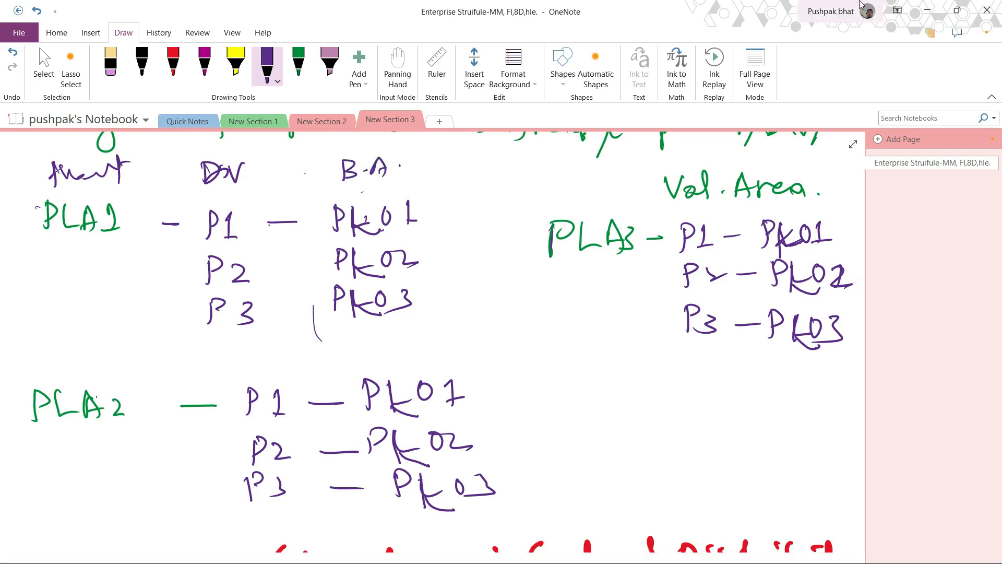
# - Return to SAP and enter plant PLA1 in the second and third rows and PLA2 in the fourth row
pyautogui.click(928, 5)
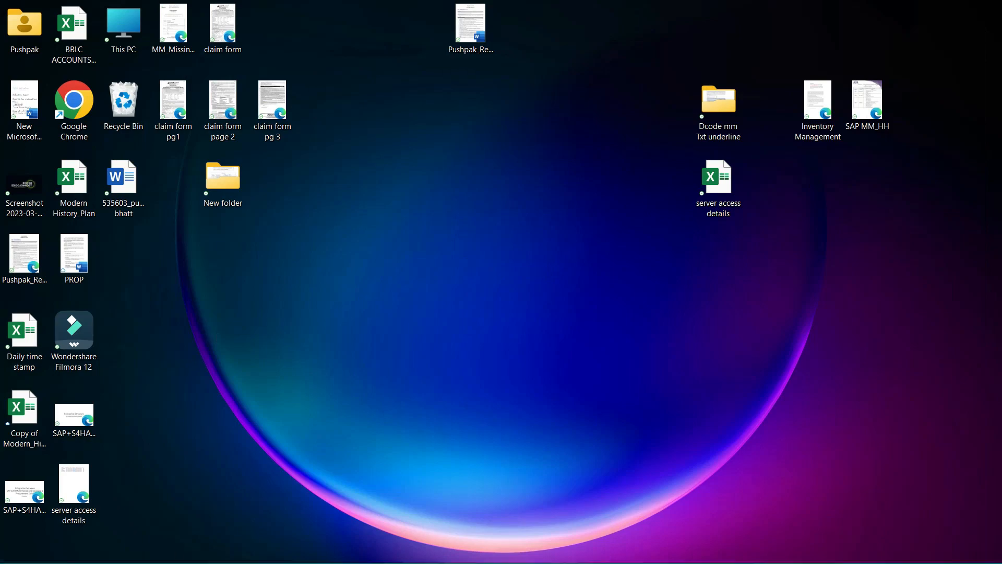
pyautogui.click(562, 545)
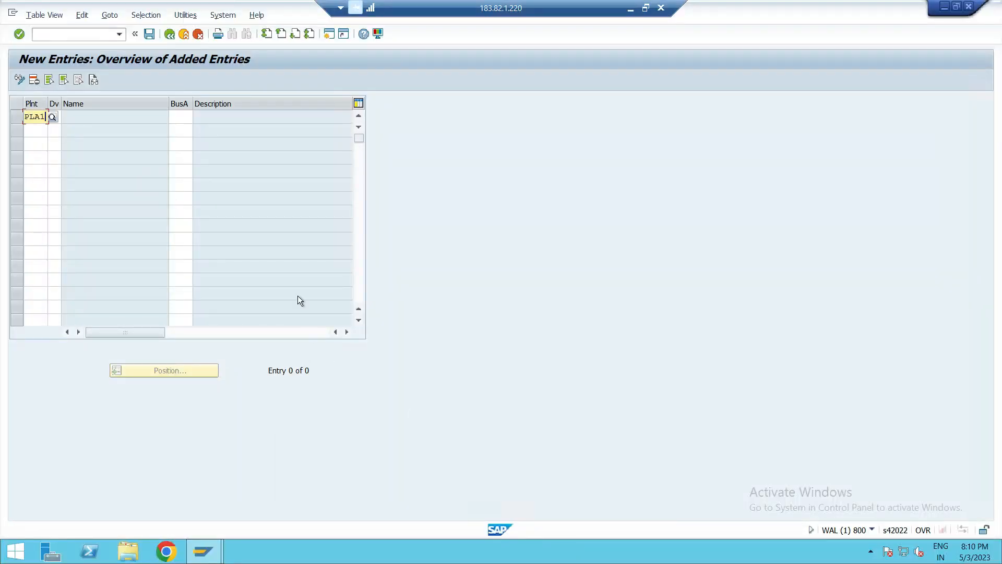
pyautogui.click(37, 128)
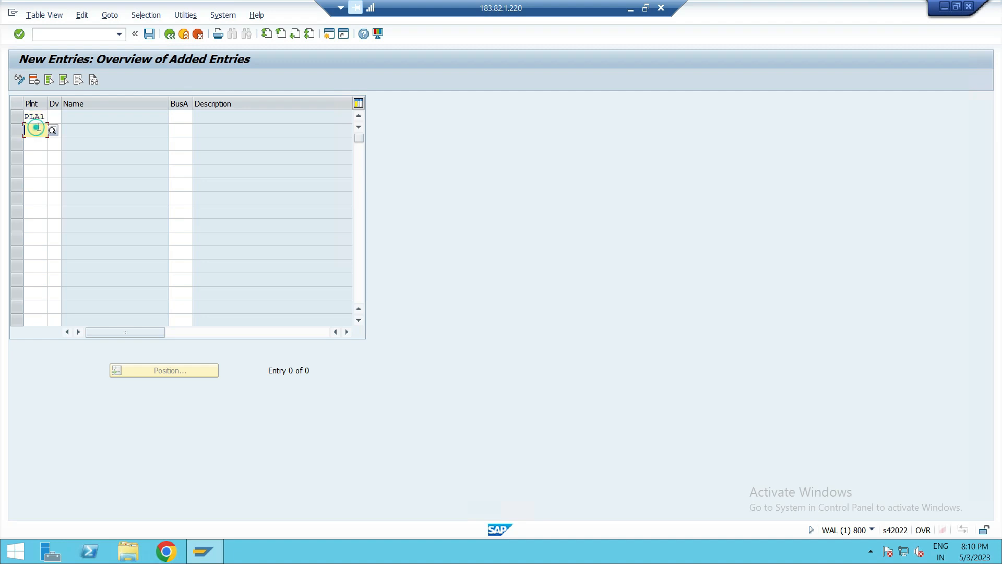
pyautogui.write('PLA1')
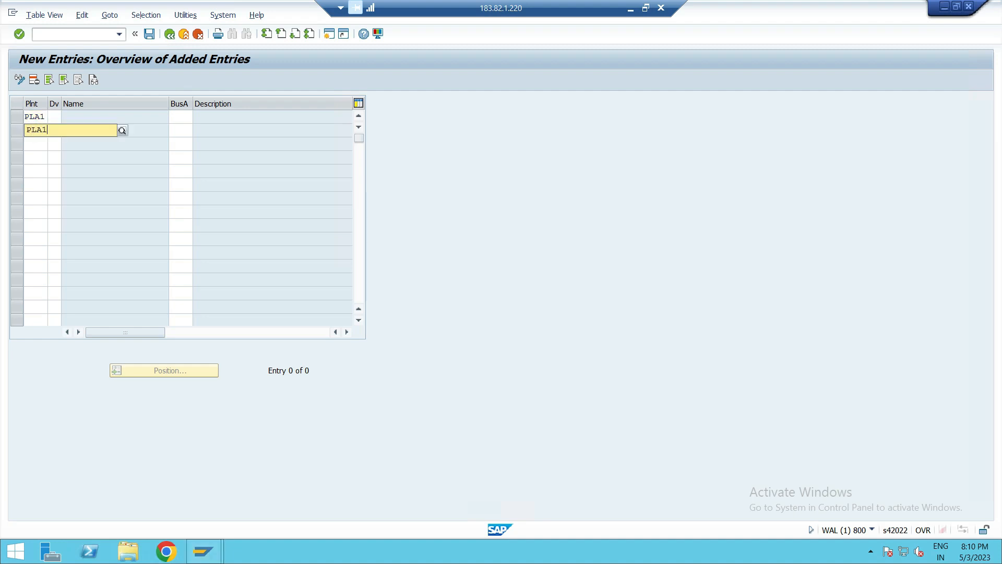
pyautogui.click(44, 155)
pyautogui.click(39, 146)
pyautogui.write('PLA1')
pyautogui.click(37, 168)
pyautogui.click(37, 157)
pyautogui.write('PLA')
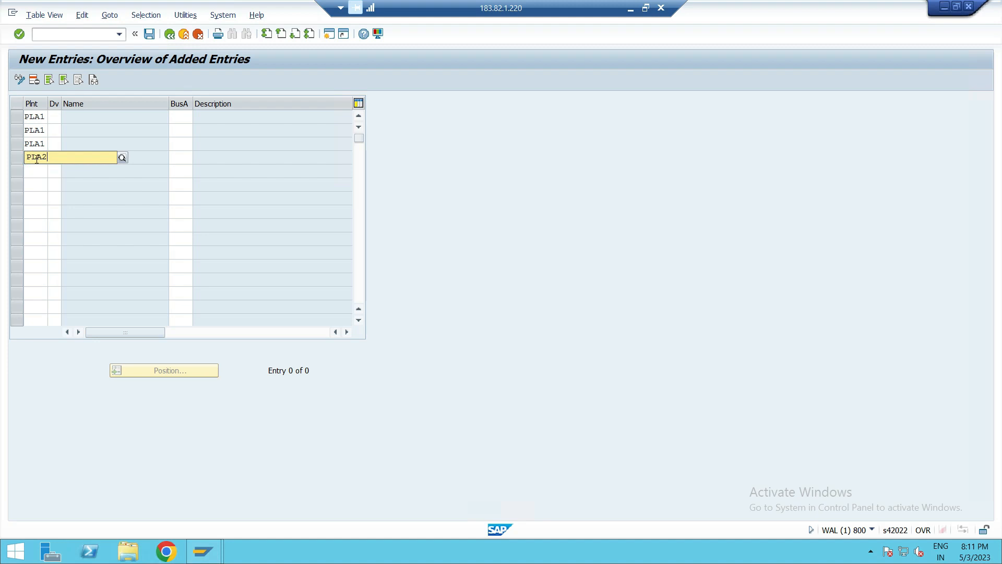
# - Enter plant PLA2 in the fifth and sixth rows and PLA3 in the seventh row
pyautogui.click(37, 180)
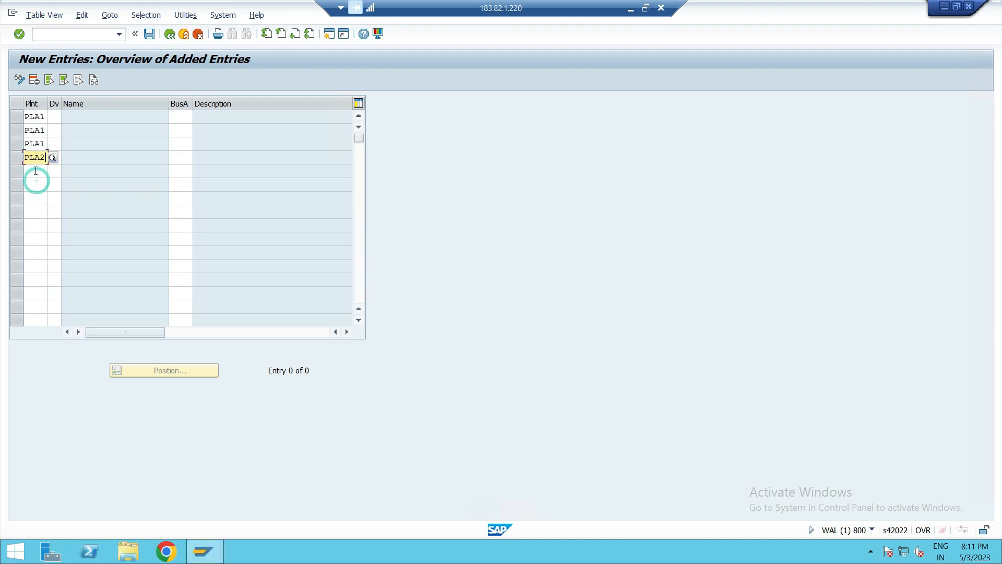
pyautogui.click(35, 172)
pyautogui.write('PLA2')
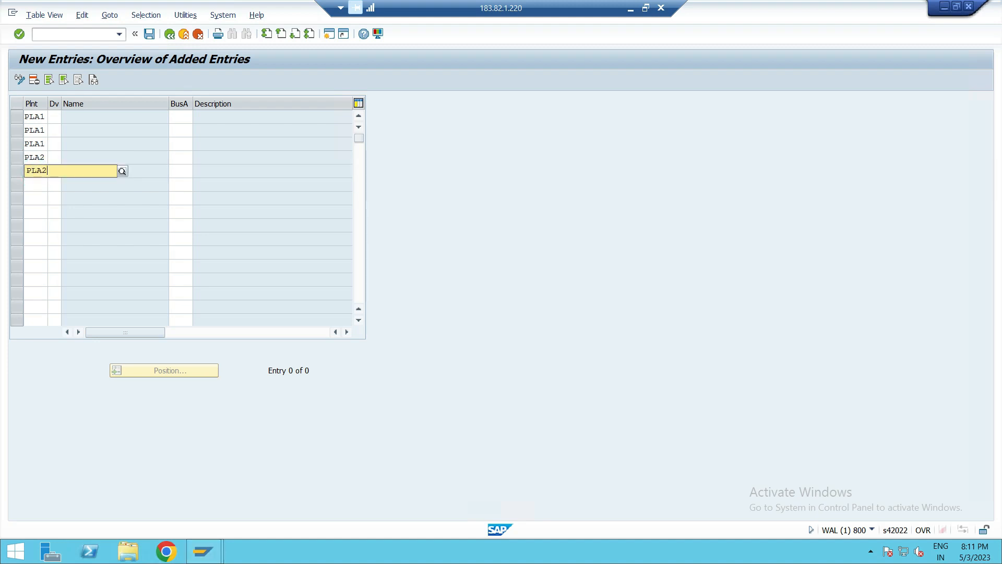
pyautogui.click(40, 196)
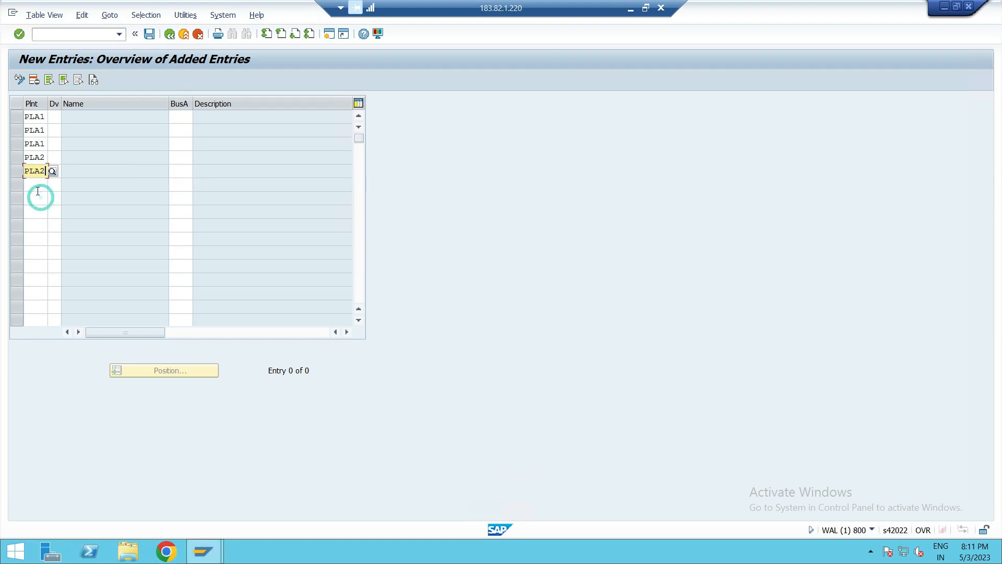
pyautogui.click(35, 185)
pyautogui.write('PLA2')
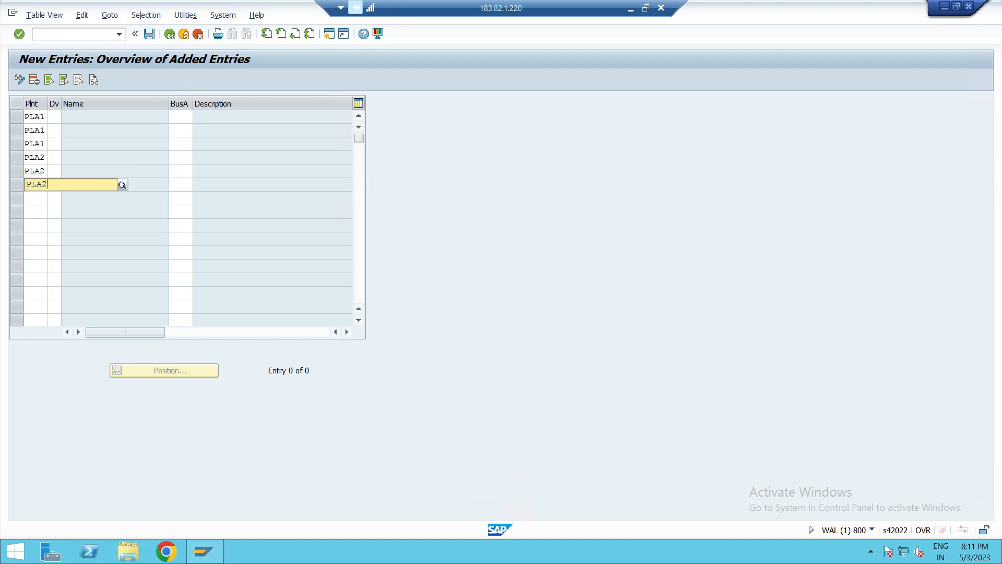
pyautogui.click(40, 206)
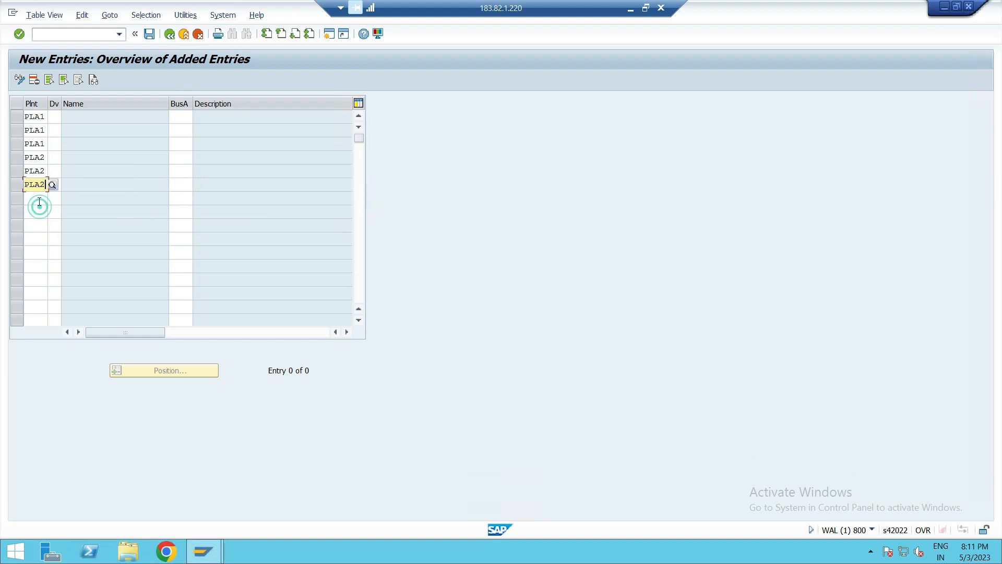
pyautogui.click(38, 198)
pyautogui.write('PLA')
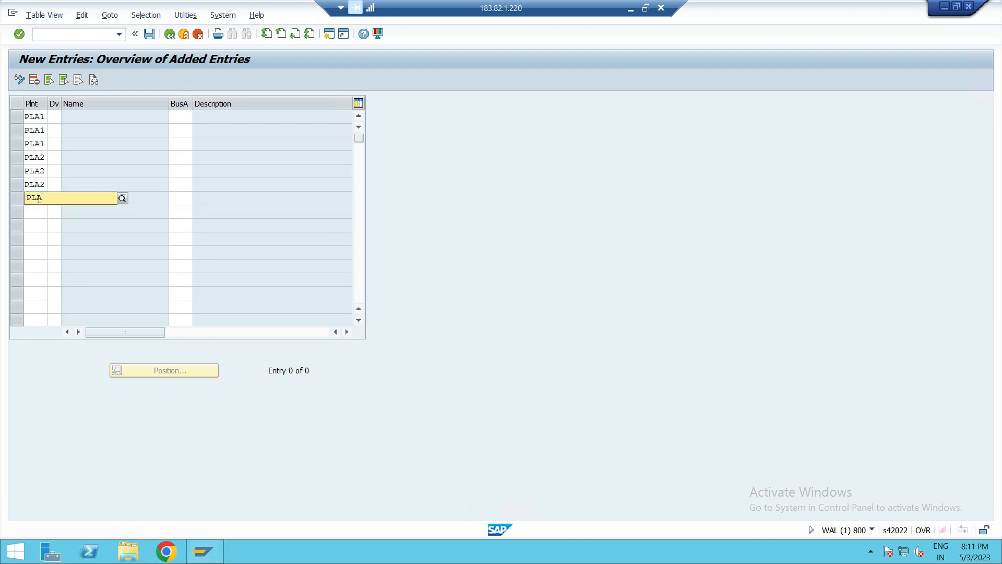
pyautogui.write('3')
# - Enter plant PLA3 in the eighth and ninth rows, picking it from the suggestions
pyautogui.click(40, 221)
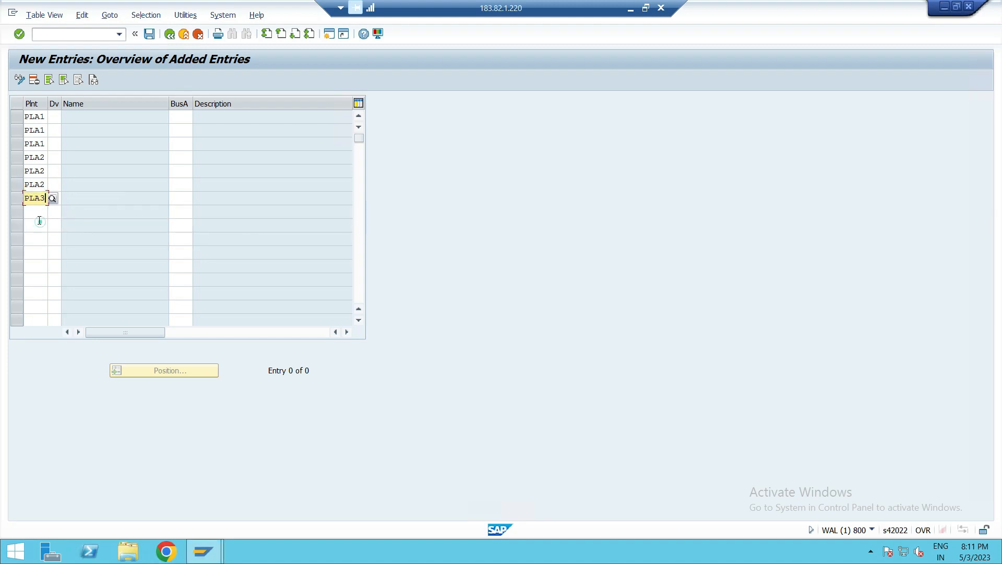
pyautogui.click(38, 214)
pyautogui.write('PLA3')
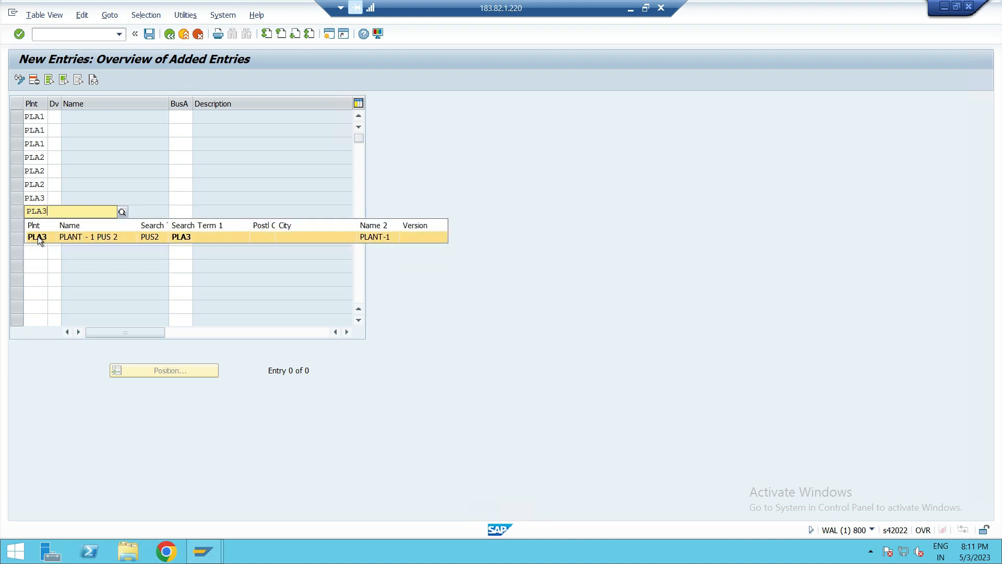
pyautogui.click(37, 236)
pyautogui.click(32, 223)
pyautogui.write('PL')
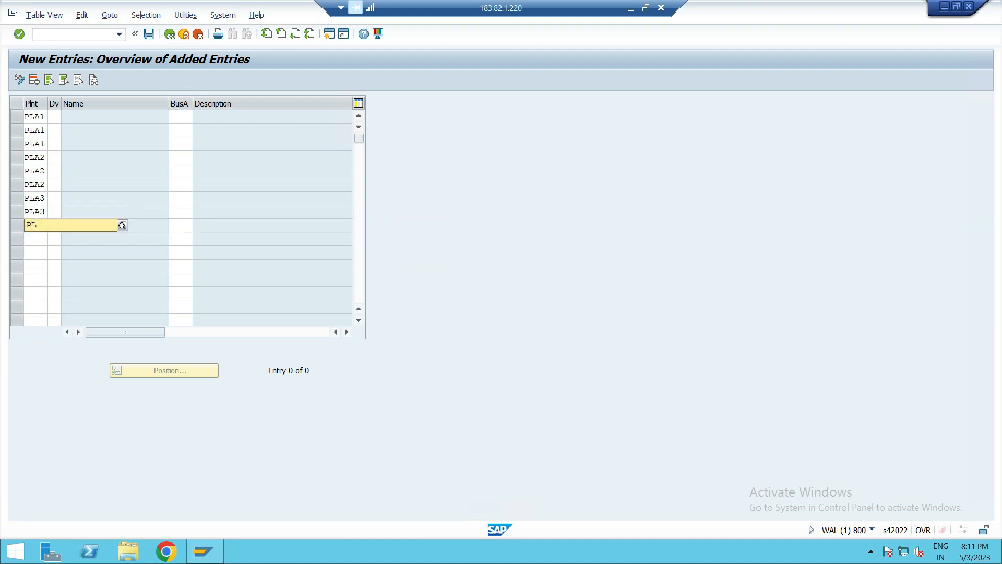
pyautogui.write('A3')
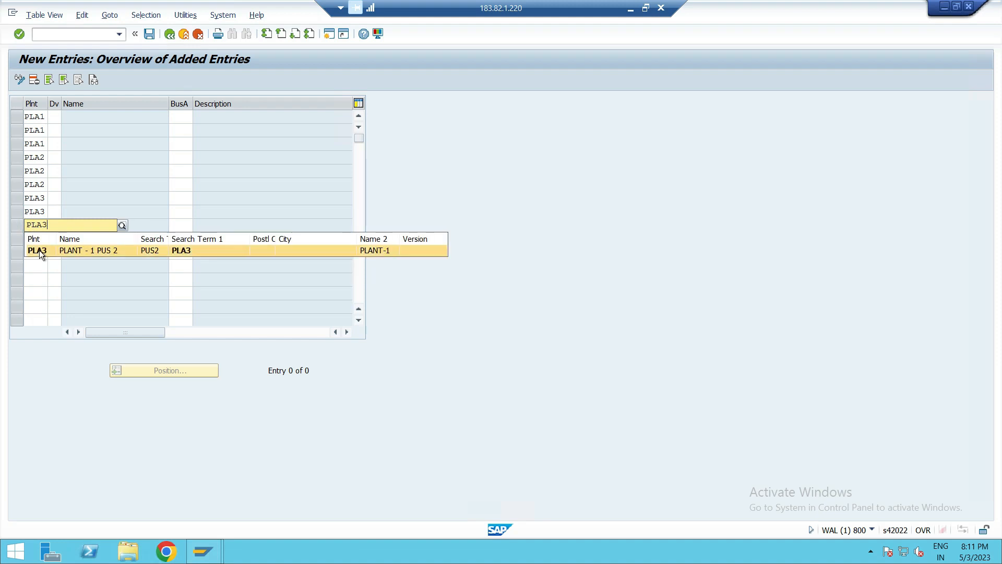
pyautogui.click(39, 250)
# - Enter divisions P1, P2 and P3 in the three PLA1 rows, picking them from the suggestions
pyautogui.click(54, 115)
pyautogui.write('P1')
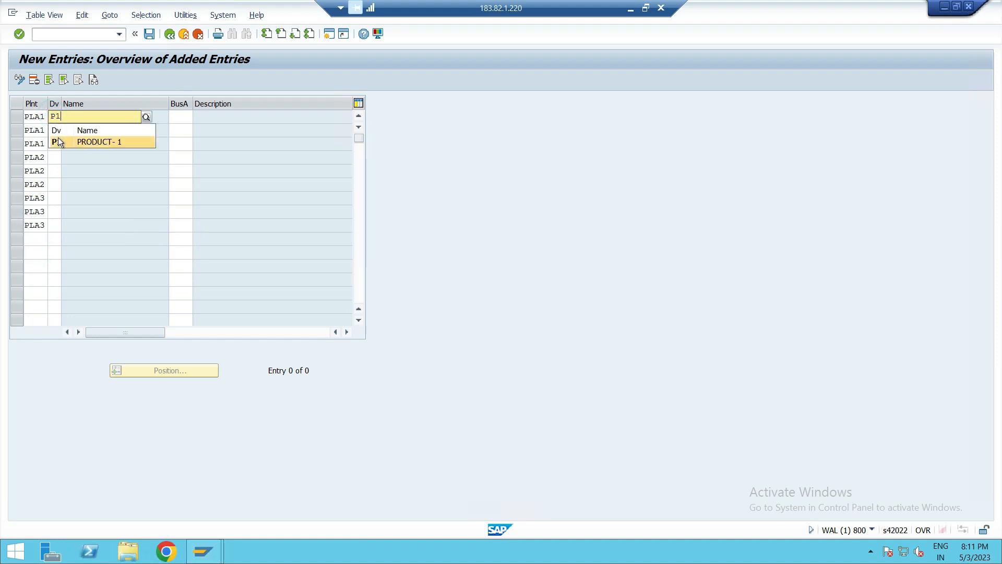
pyautogui.click(57, 131)
pyautogui.write('P2')
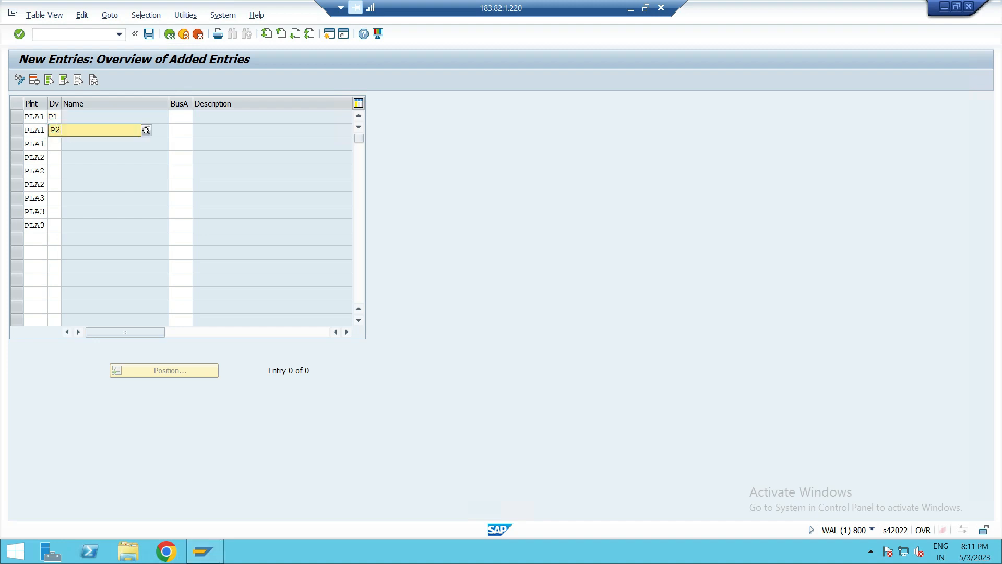
pyautogui.click(59, 153)
pyautogui.click(61, 149)
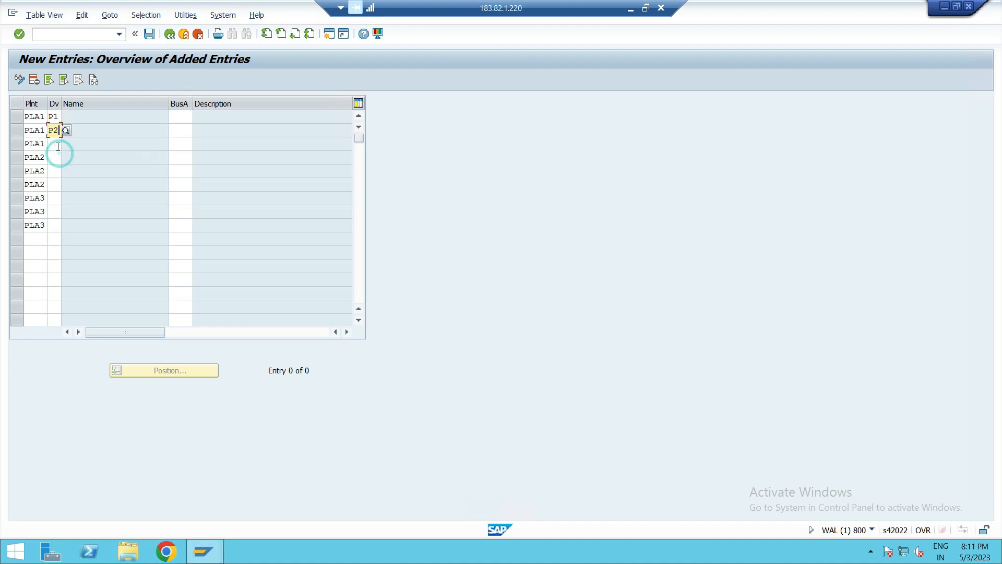
pyautogui.click(57, 146)
pyautogui.write('P')
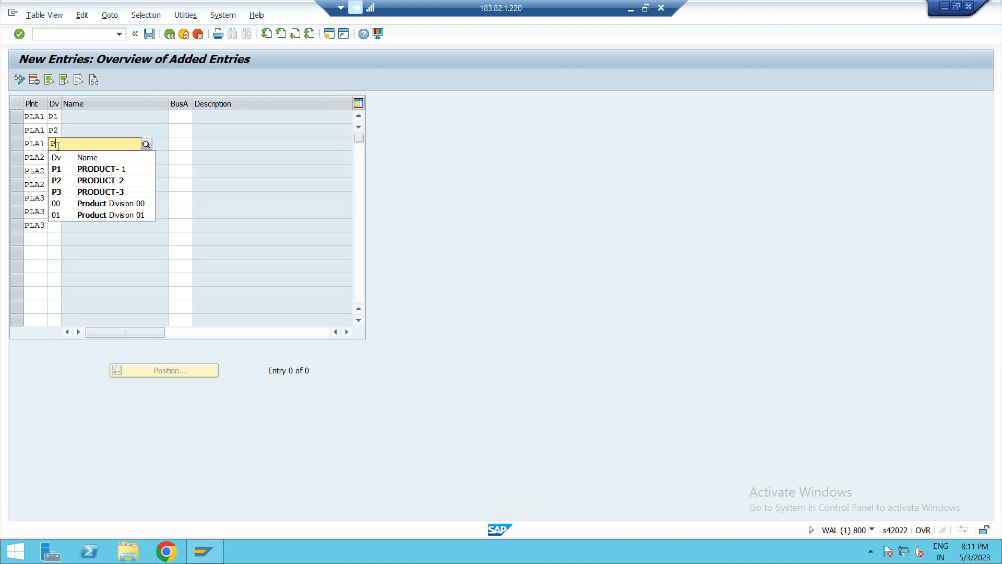
pyautogui.write('3')
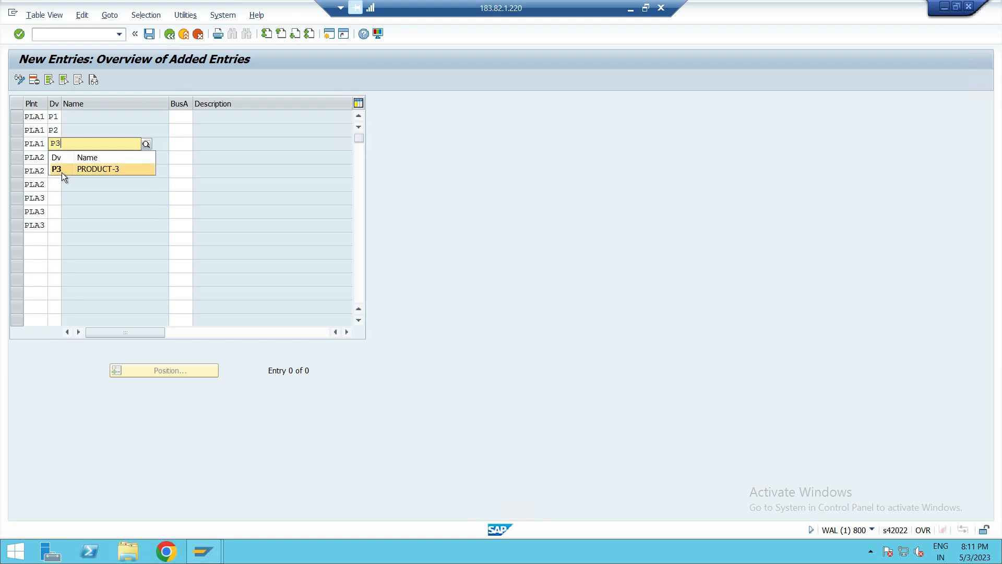
pyautogui.click(61, 170)
# - Enter divisions P1, P2 and P3 in the three PLA2 rows
pyautogui.click(57, 165)
pyautogui.click(54, 158)
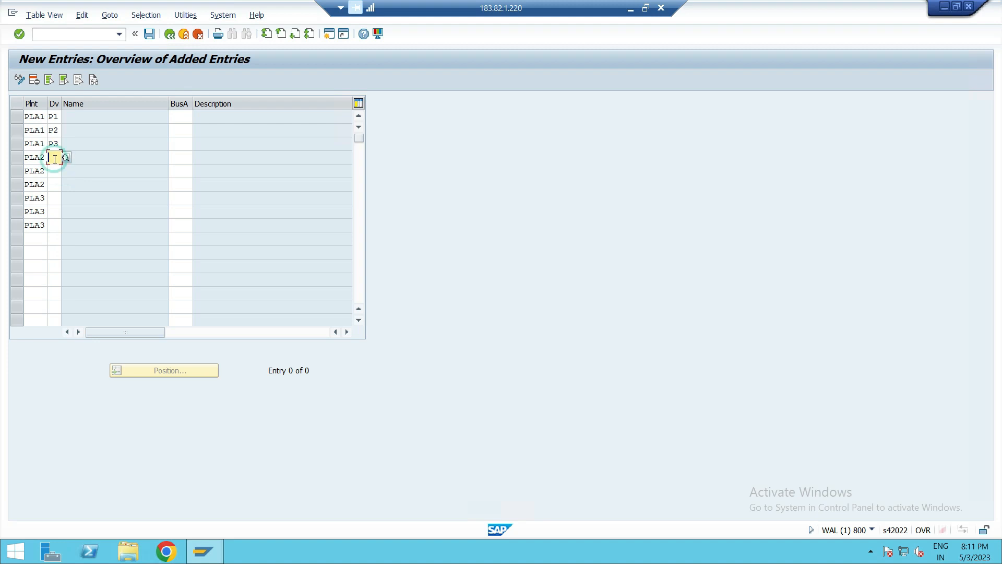
pyautogui.write('P1')
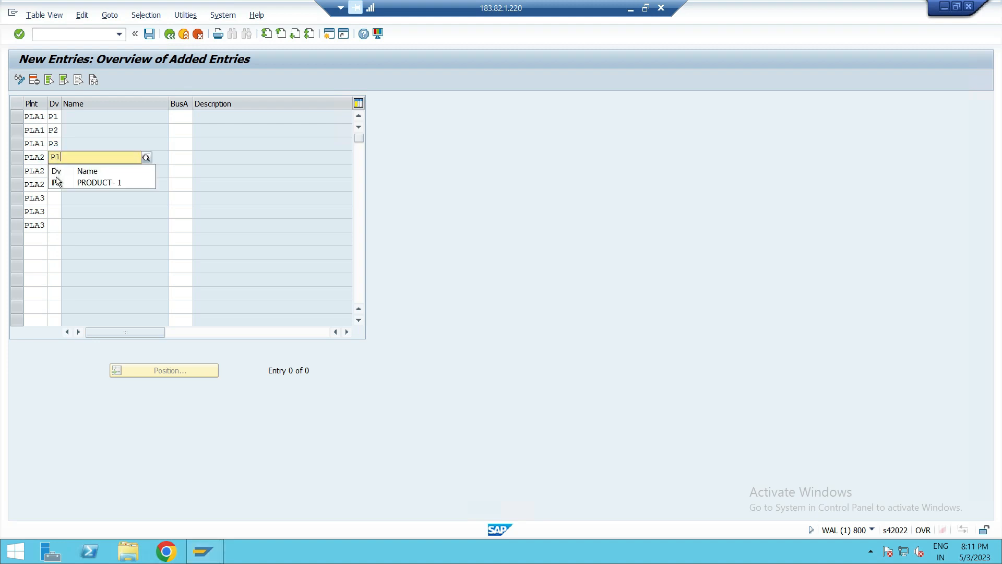
pyautogui.click(55, 183)
pyautogui.click(53, 171)
pyautogui.write('P2')
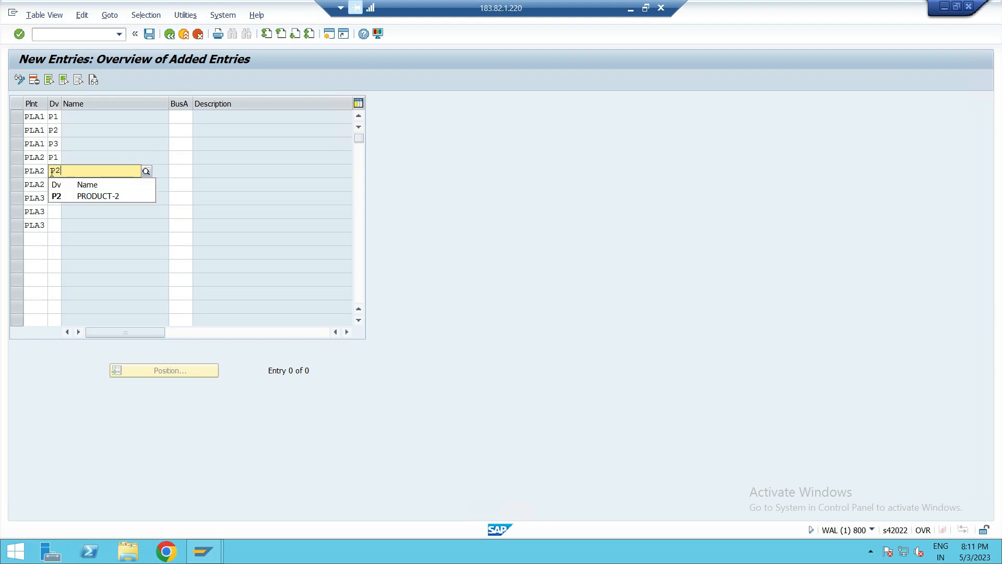
pyautogui.click(56, 196)
pyautogui.click(54, 186)
pyautogui.write('P3')
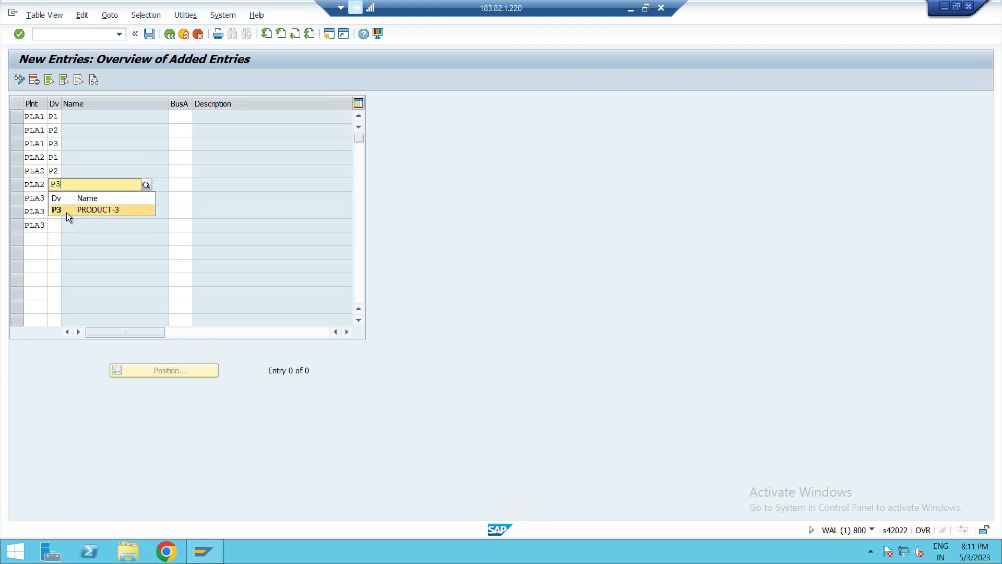
pyautogui.click(67, 212)
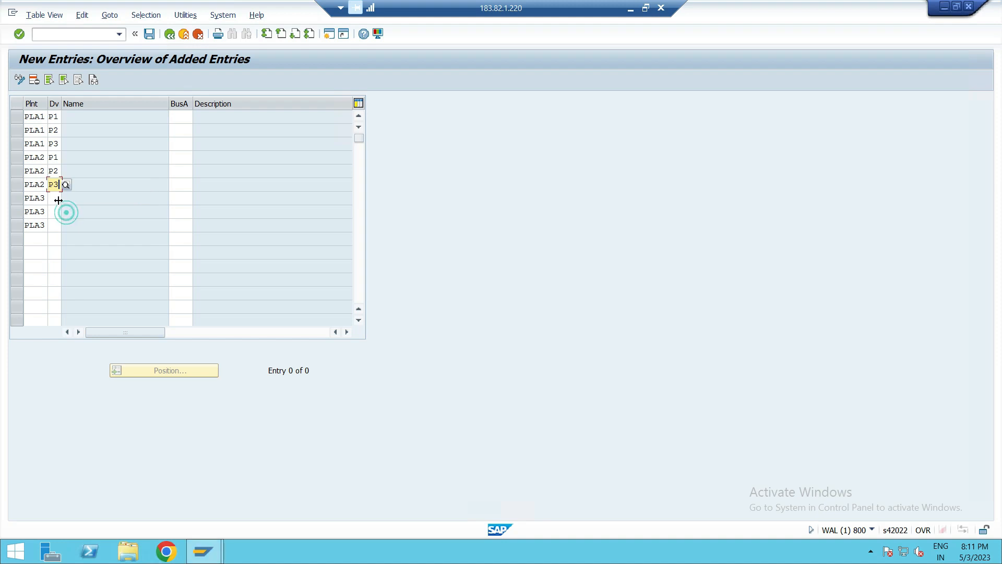
# - Enter divisions P1, P2 and P3 in the three PLA3 rows
pyautogui.click(58, 199)
pyautogui.write('P')
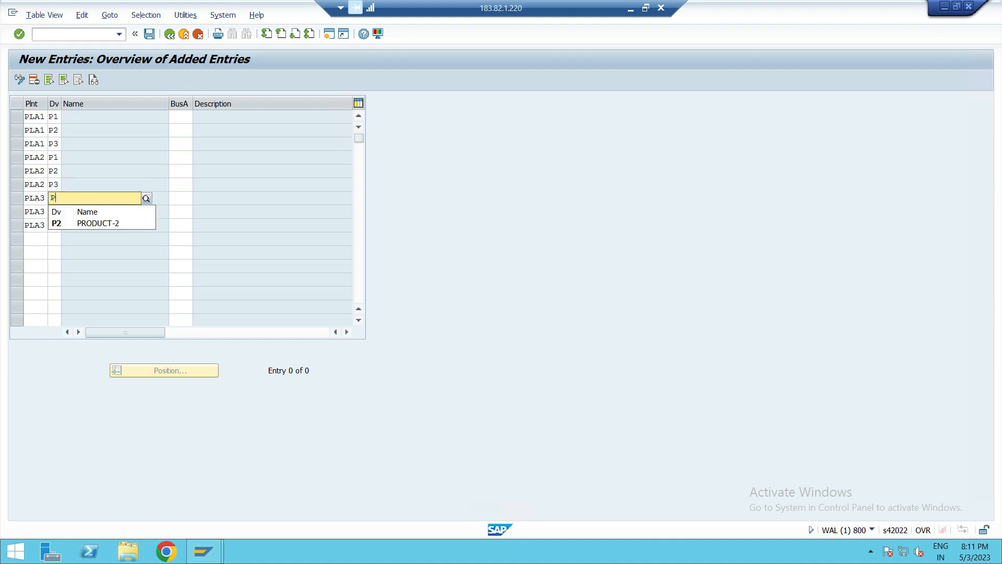
pyautogui.write('1')
pyautogui.click(52, 223)
pyautogui.click(51, 213)
pyautogui.write('P2')
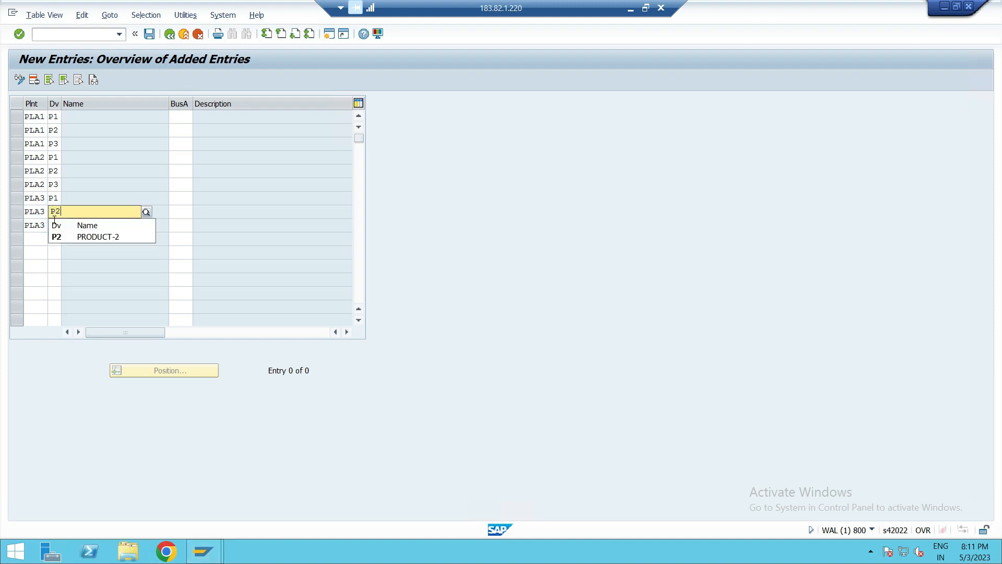
pyautogui.click(58, 237)
pyautogui.click(53, 222)
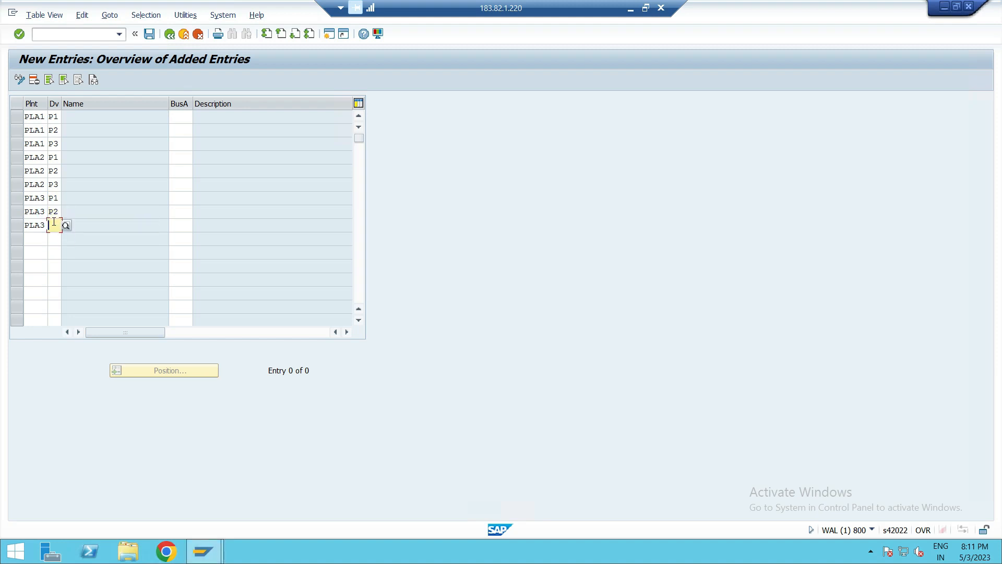
pyautogui.write('P3')
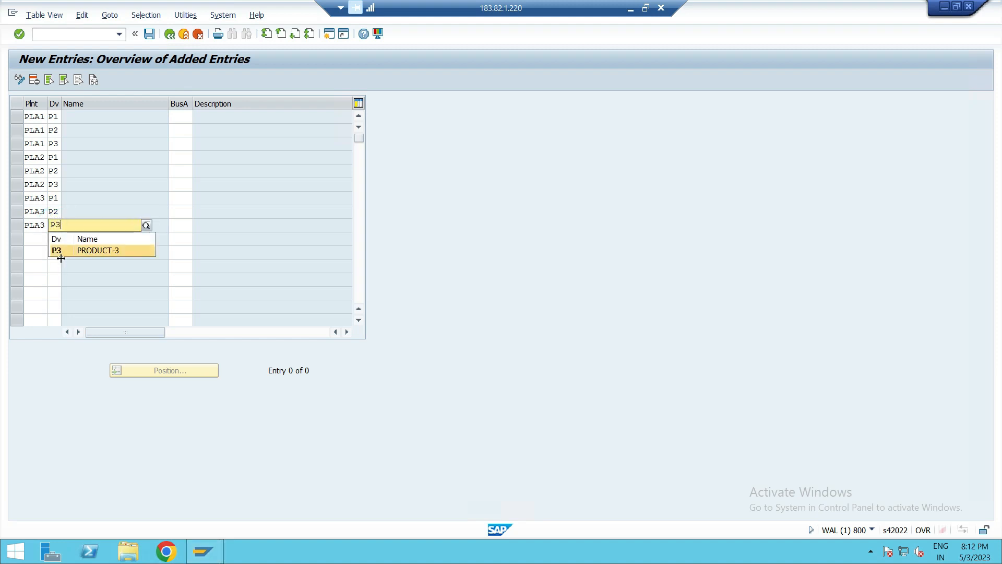
pyautogui.click(61, 249)
pyautogui.moveTo(62, 252); pyautogui.dragTo(67, 257)
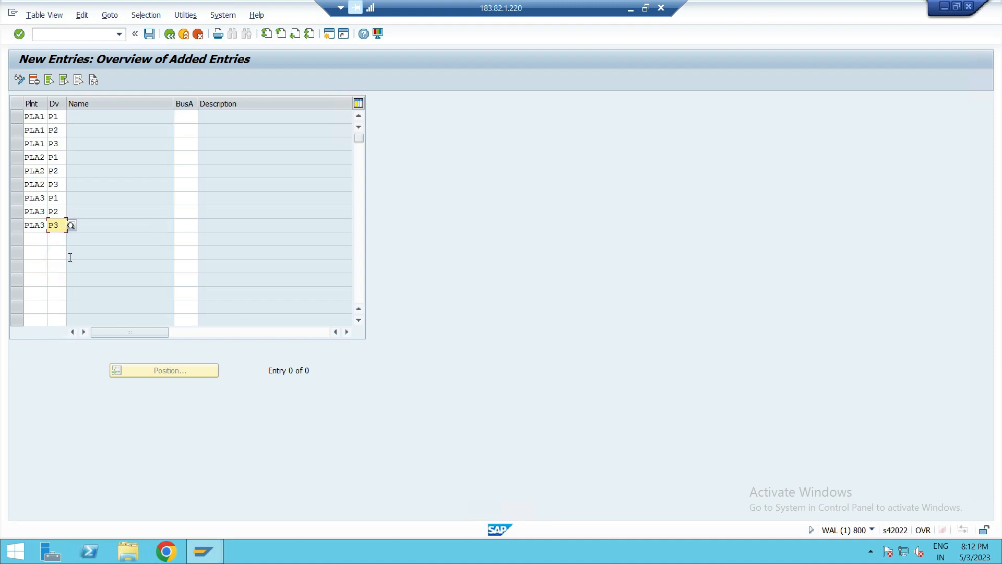
pyautogui.click(44, 248)
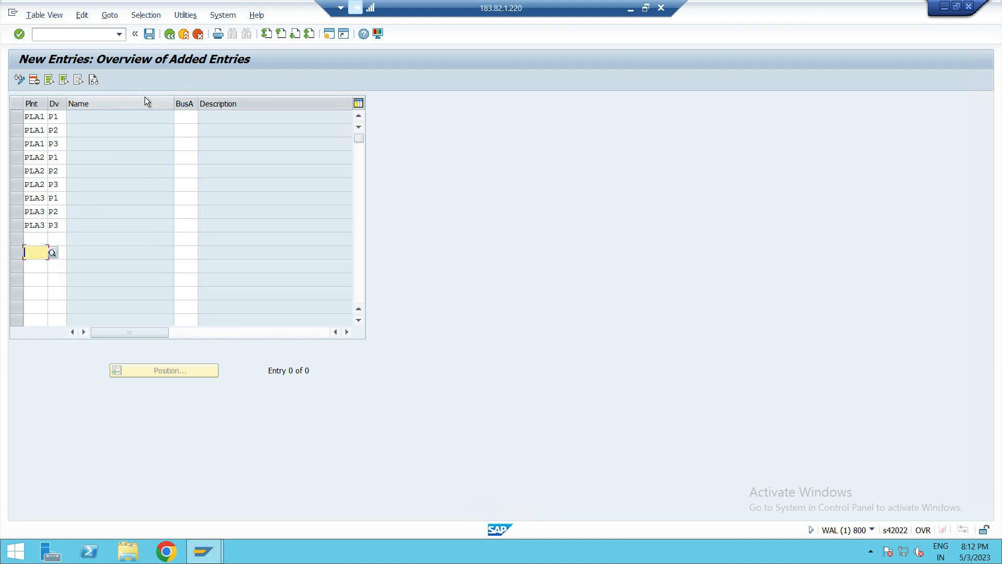
# - Assign business areas PK01, PK02 and PK03 to the PLA1 rows for divisions P1, P2 and P3
pyautogui.click(183, 114)
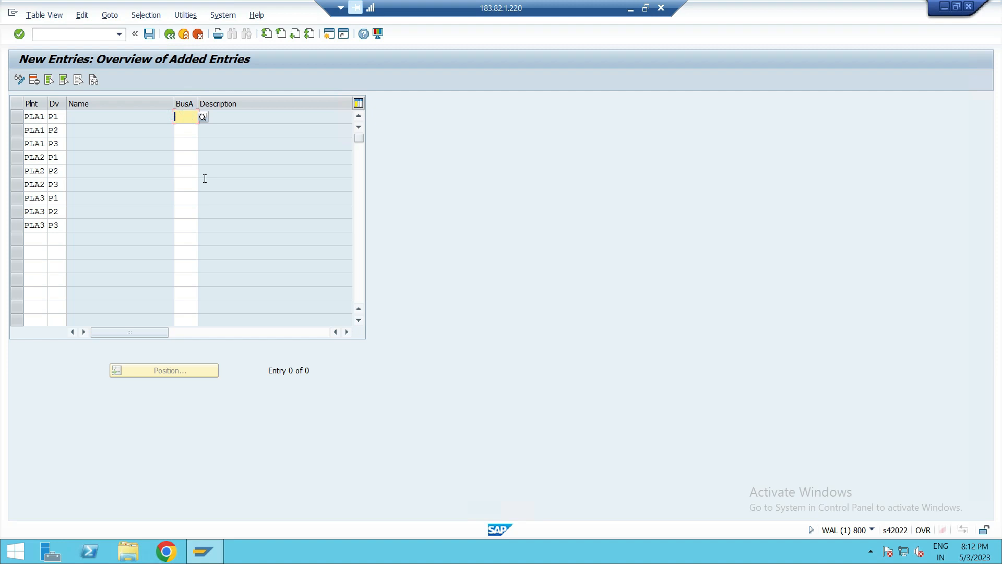
pyautogui.write('PK01')
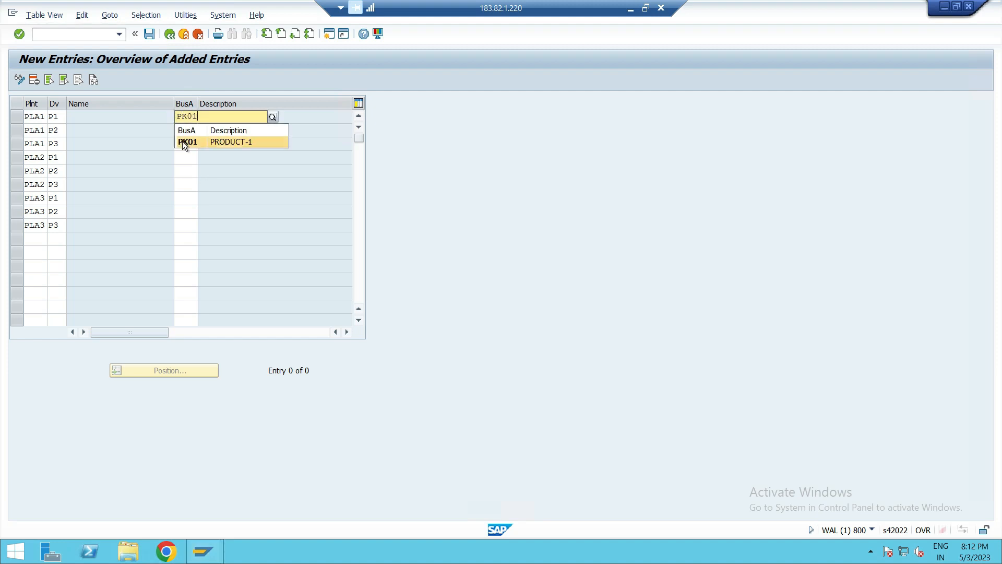
pyautogui.click(183, 141)
pyautogui.click(183, 131)
pyautogui.write('PK02')
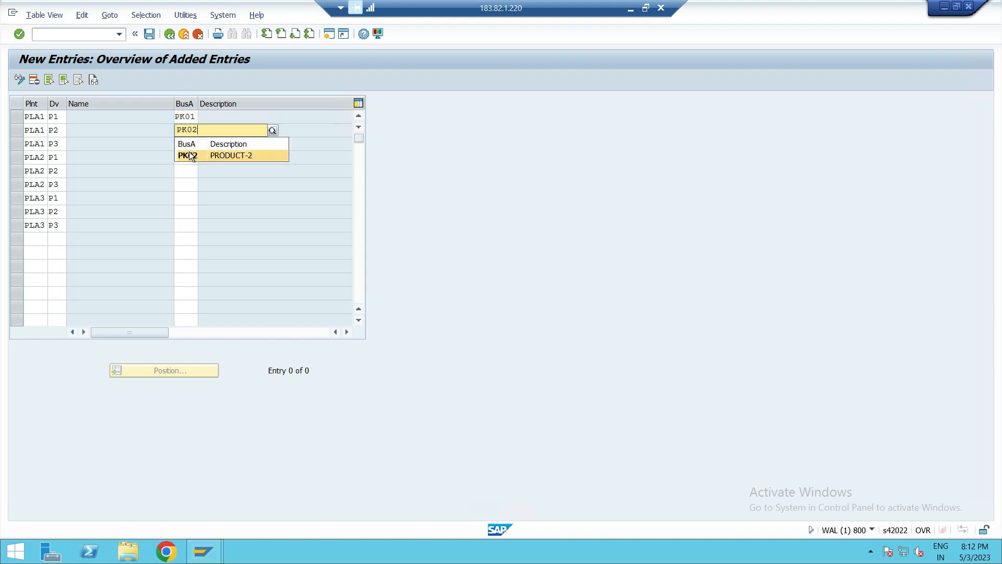
pyautogui.click(188, 150)
pyautogui.click(189, 142)
pyautogui.write('PK03')
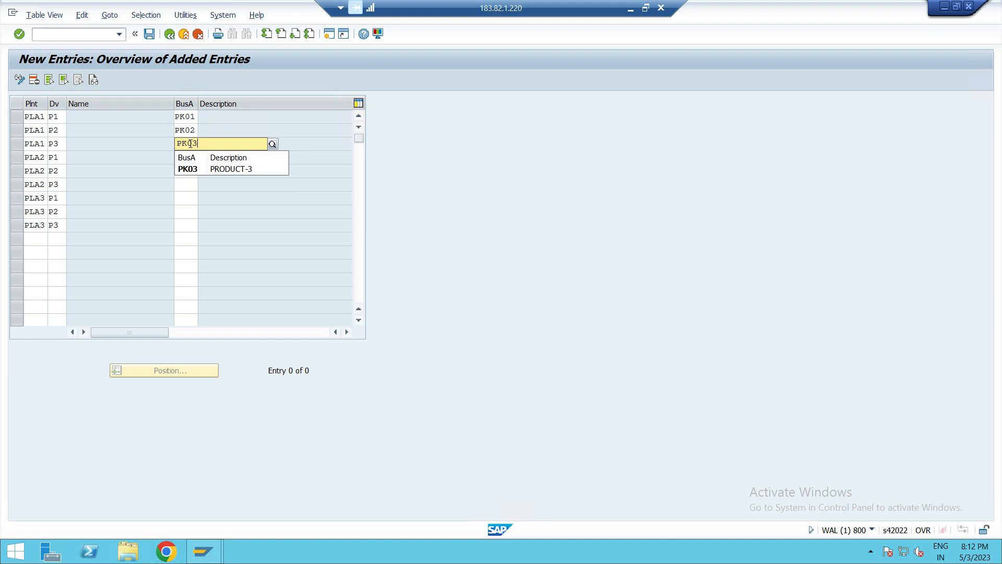
pyautogui.click(196, 169)
pyautogui.click(192, 157)
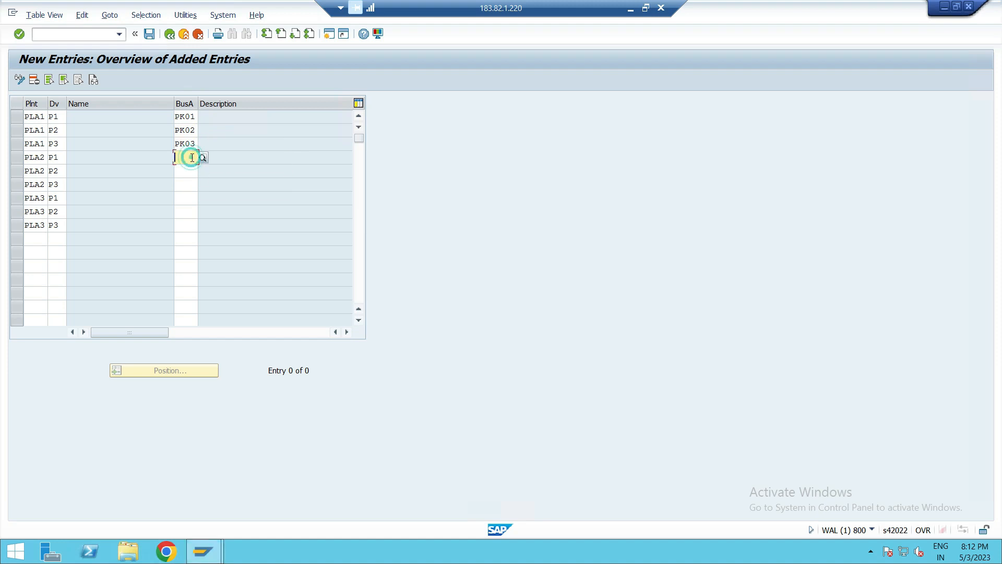
# - Assign business areas PK01, PK02 and PK03 to the PLA2 rows for divisions P1, P2 and P3
pyautogui.write('PK01')
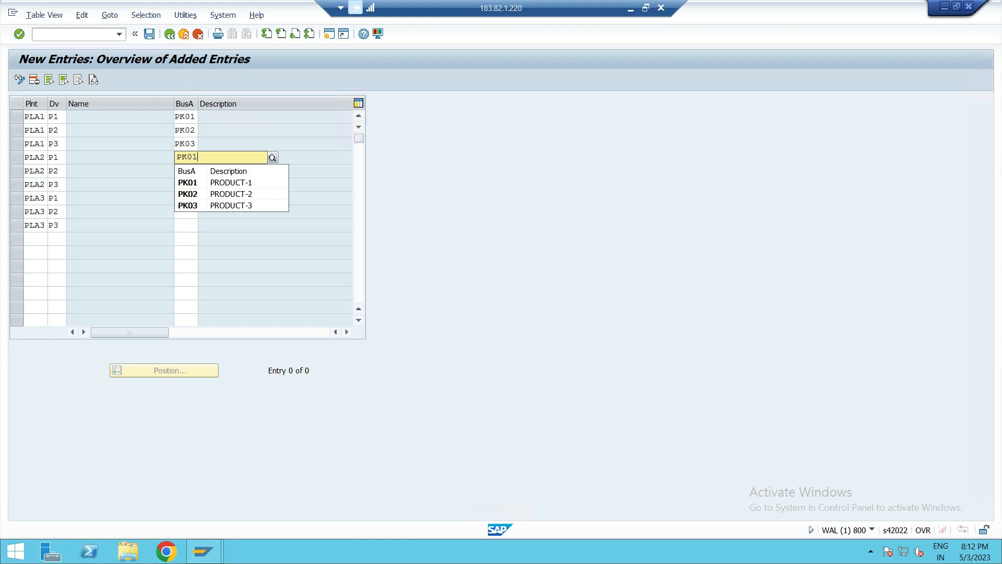
pyautogui.click(192, 183)
pyautogui.click(188, 176)
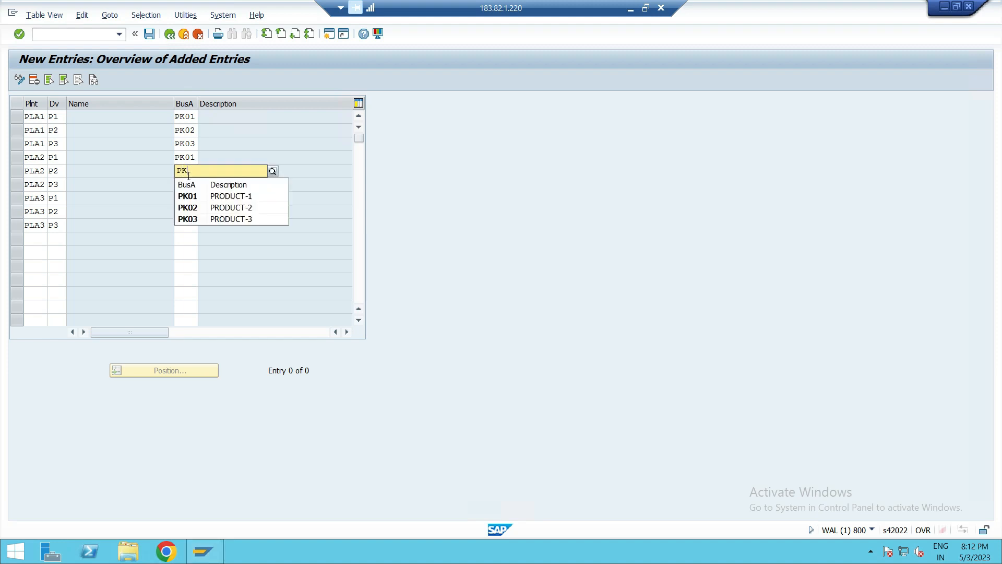
pyautogui.click(193, 208)
pyautogui.click(186, 184)
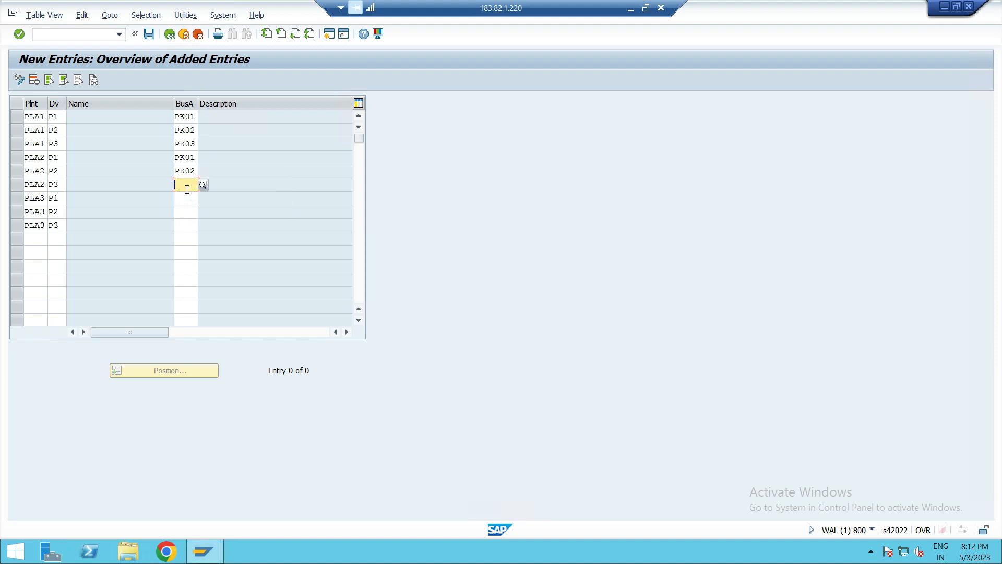
pyautogui.write('PK')
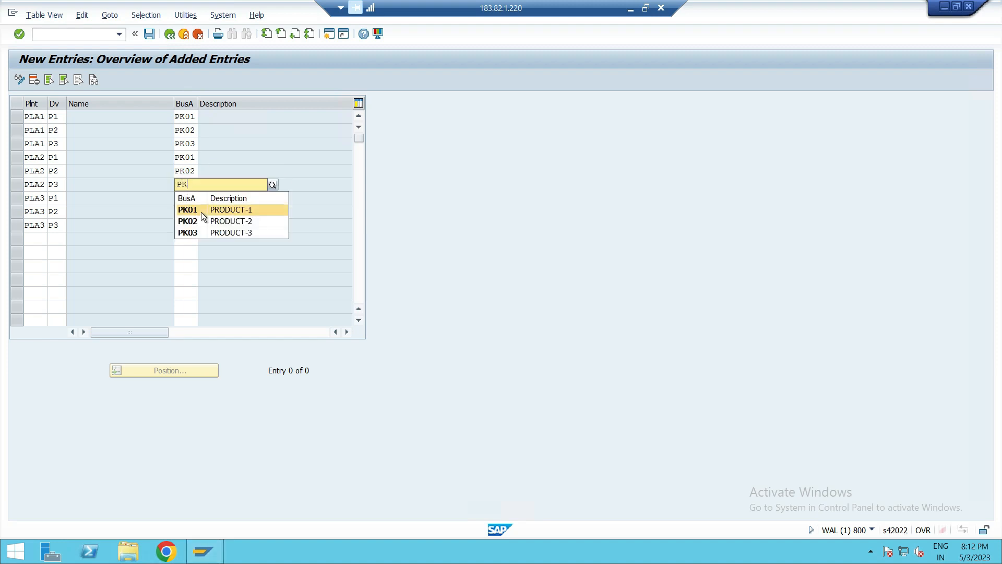
pyautogui.click(190, 234)
pyautogui.click(182, 198)
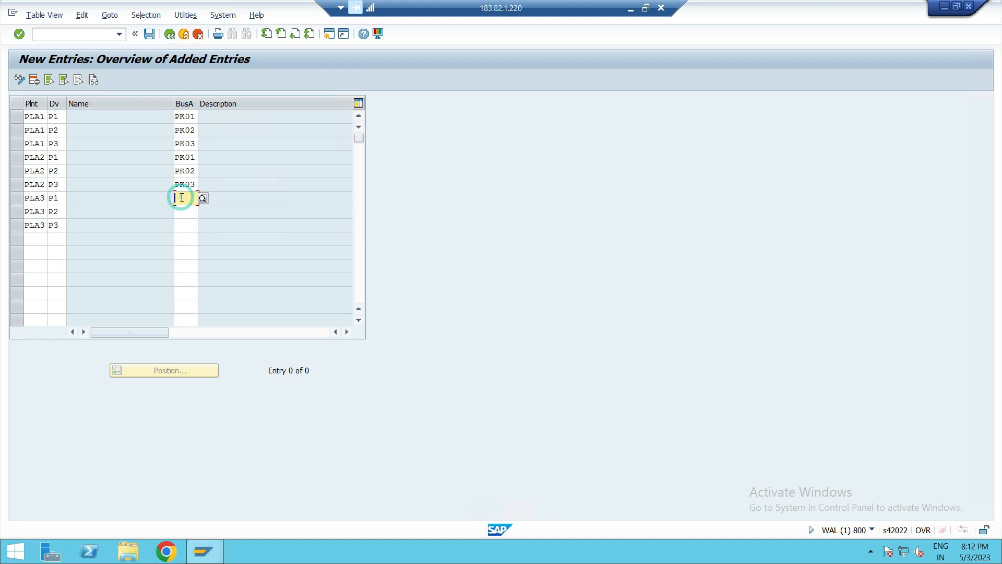
# - Assign business areas PK01, PK02 and PK03 to the PLA3 rows for divisions P1, P2 and P3
pyautogui.write('PK01')
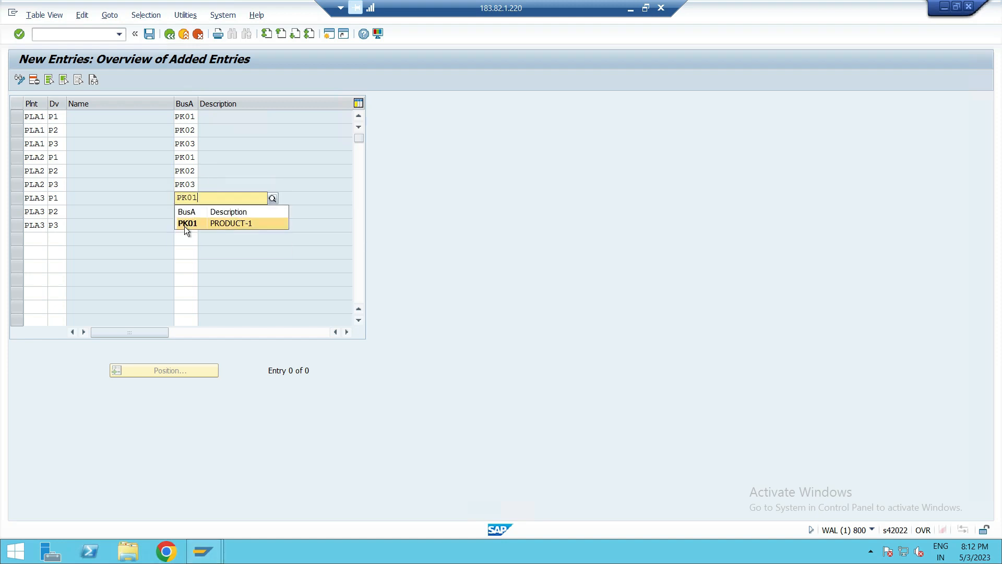
pyautogui.click(186, 223)
pyautogui.click(183, 211)
pyautogui.write('P')
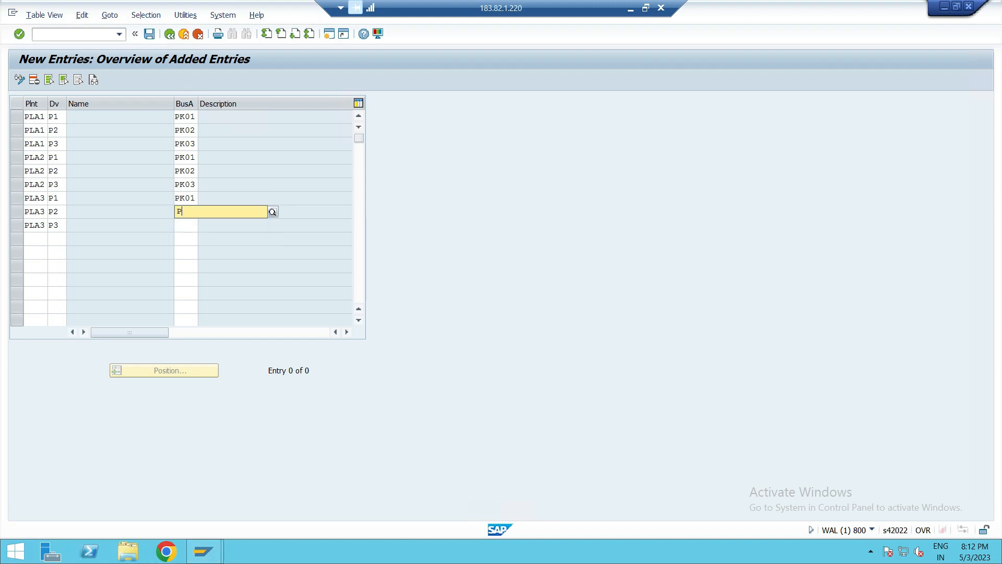
pyautogui.write('K02')
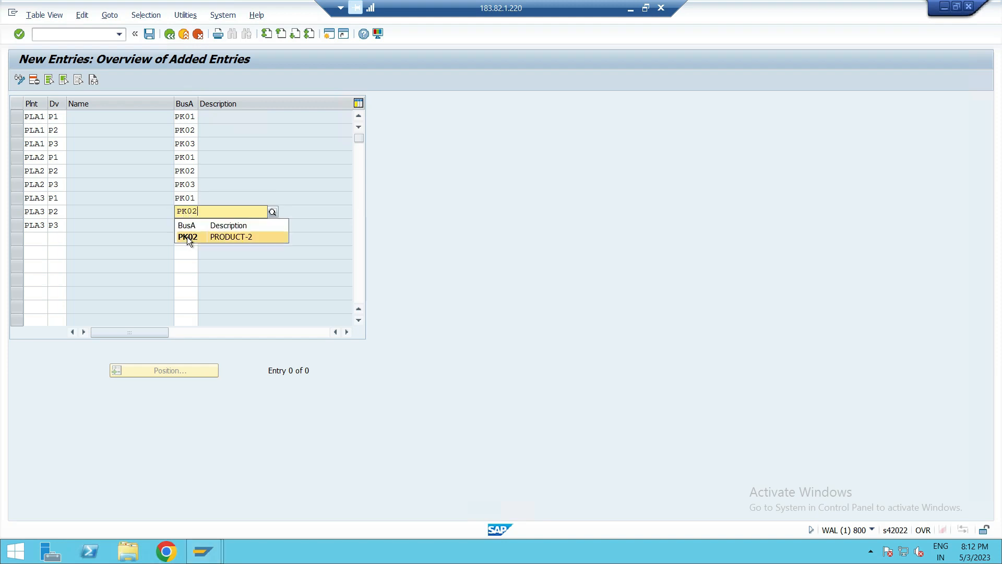
pyautogui.click(188, 233)
pyautogui.click(179, 223)
pyautogui.write('PK0')
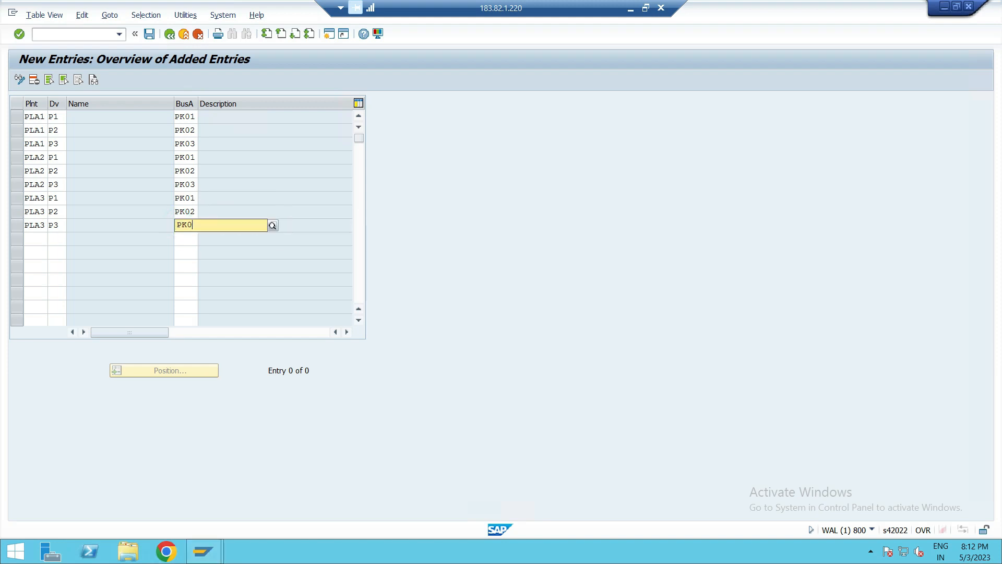
pyautogui.write('3')
pyautogui.click(189, 248)
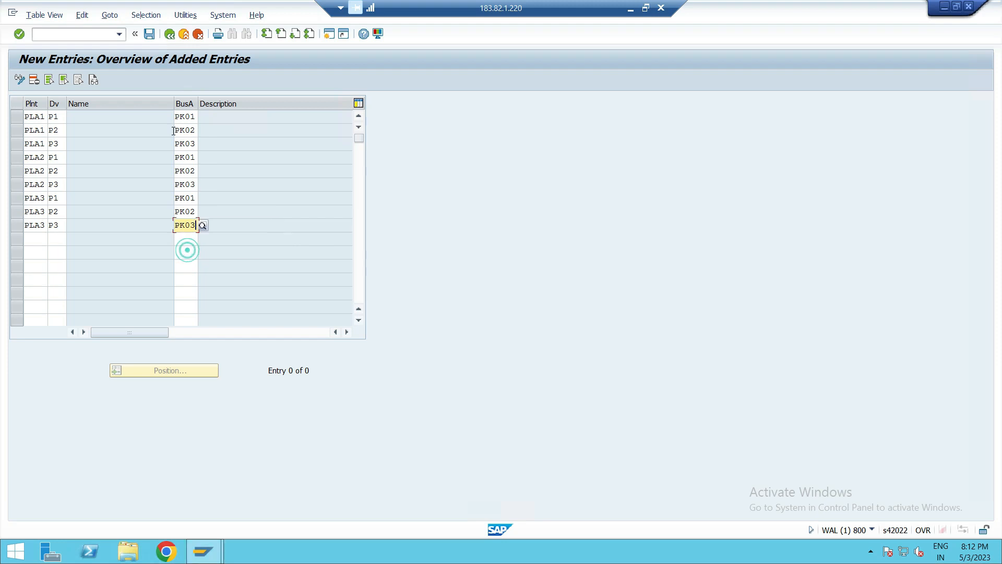
# - Save the new allocations under the proposed customizing request and go back to the business area determination overview
pyautogui.click(149, 35)
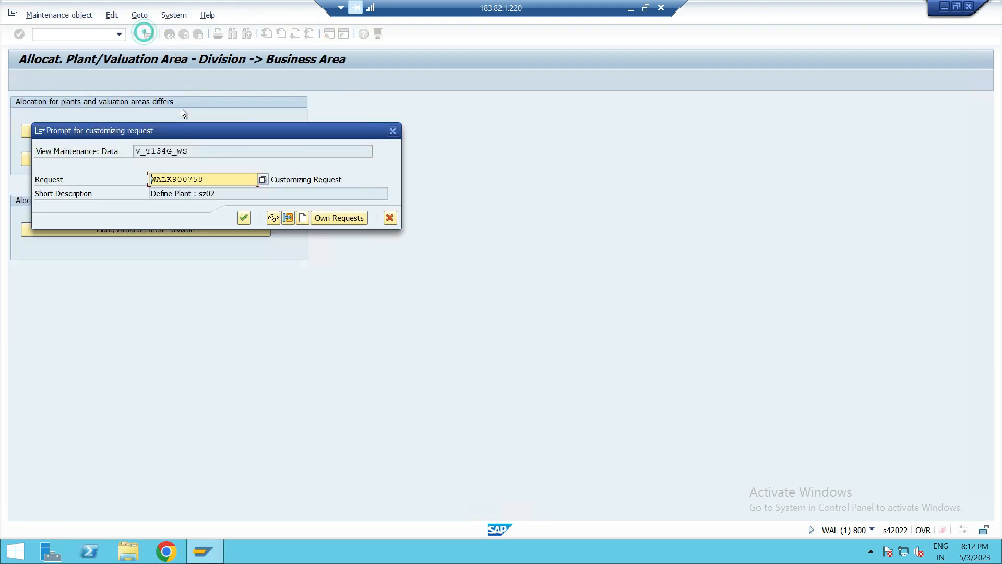
pyautogui.click(244, 217)
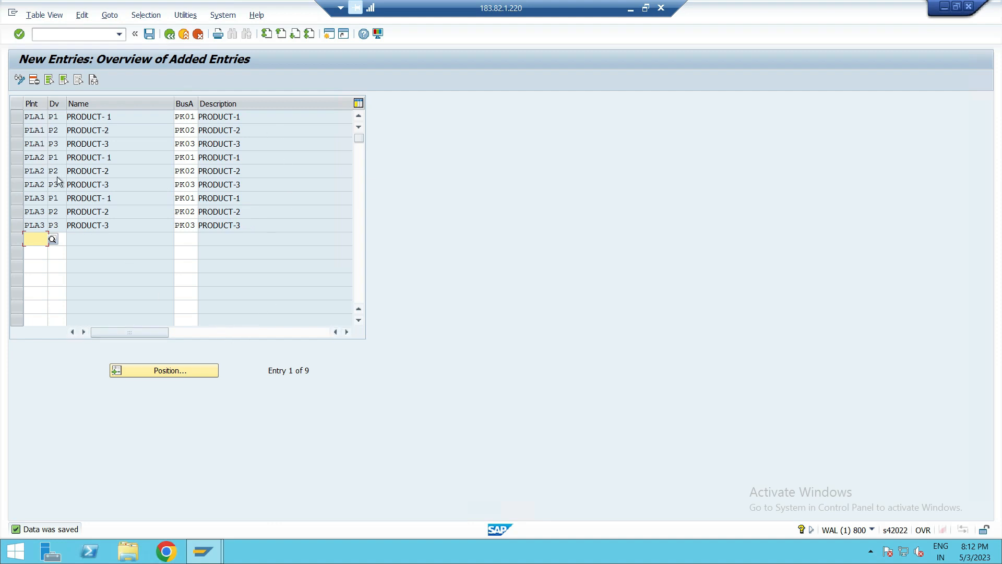
pyautogui.click(170, 34)
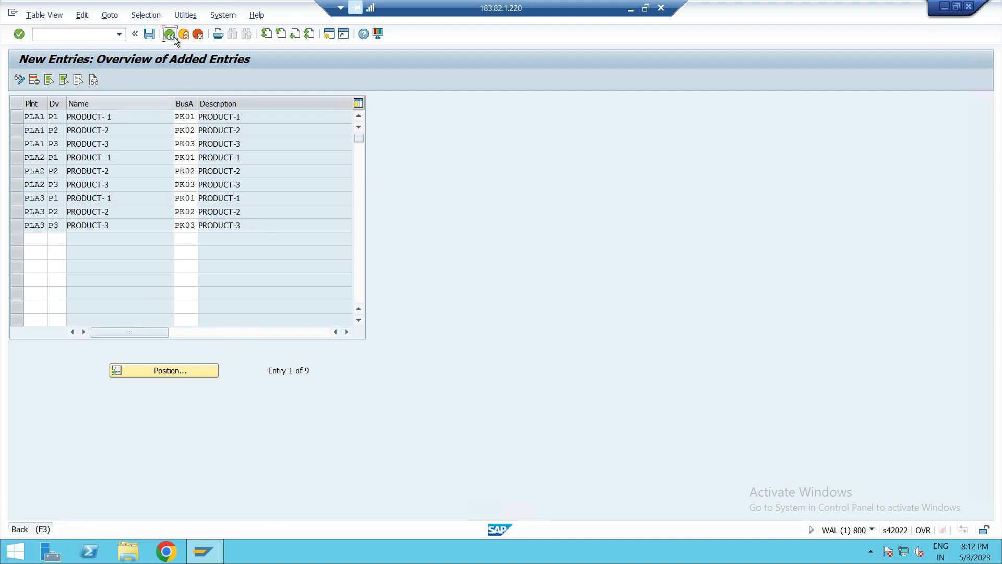
pyautogui.scroll(-2, 47, 188)
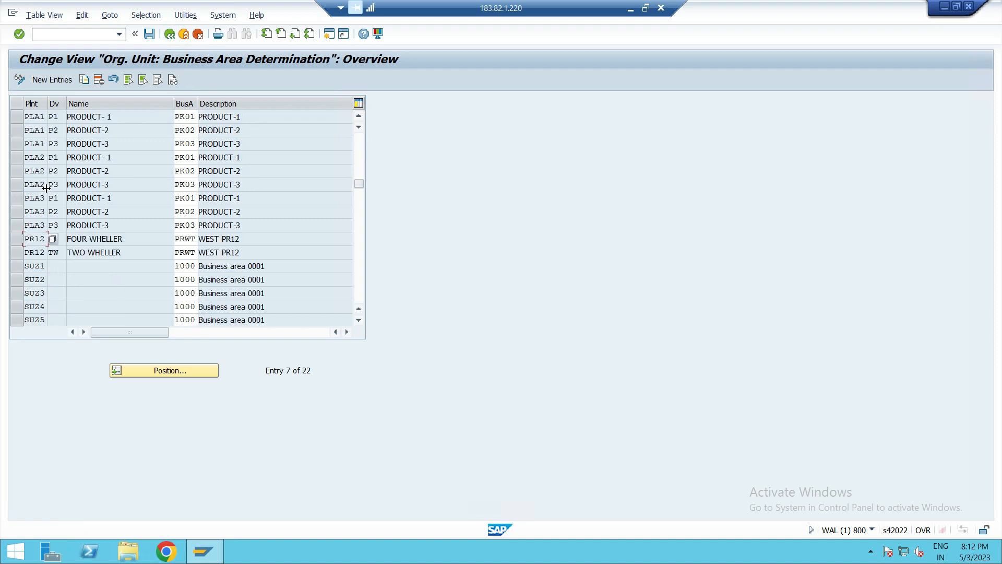
# - Go back to the business area determination options and open new entries in the Business Area from MM View table
pyautogui.scroll(-3, 47, 195)
pyautogui.scroll(5, 47, 194)
pyautogui.click(170, 35)
pyautogui.click(129, 159)
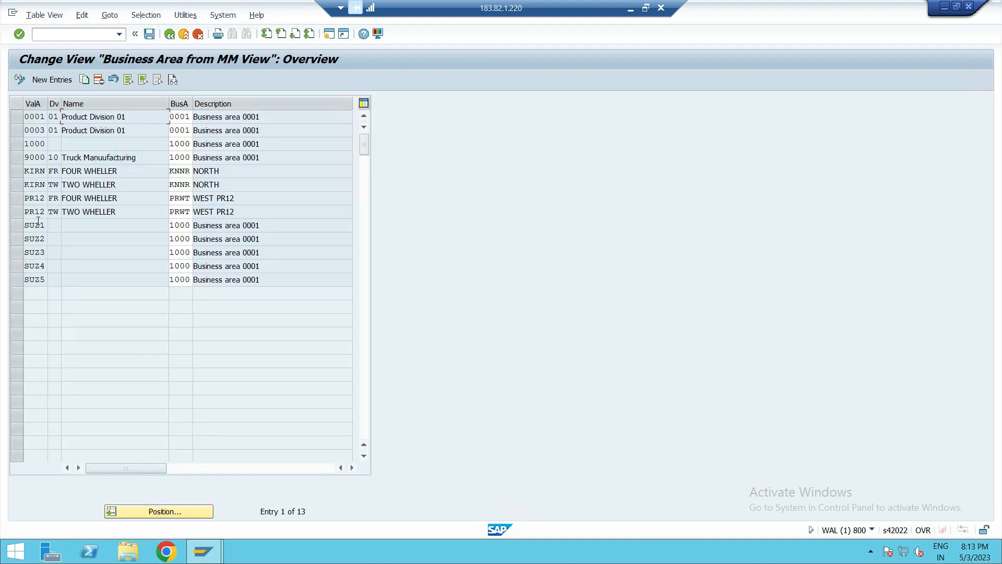
pyautogui.click(62, 81)
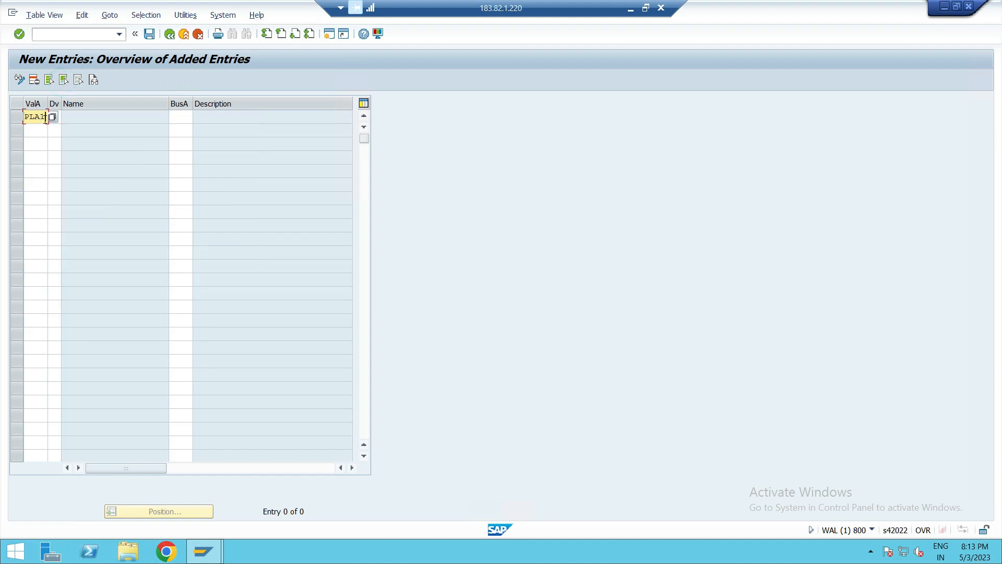
# - Enter valuation area PLA1 in the first three new rows
pyautogui.write('PLA1')
pyautogui.click(35, 134)
pyautogui.write('PLA')
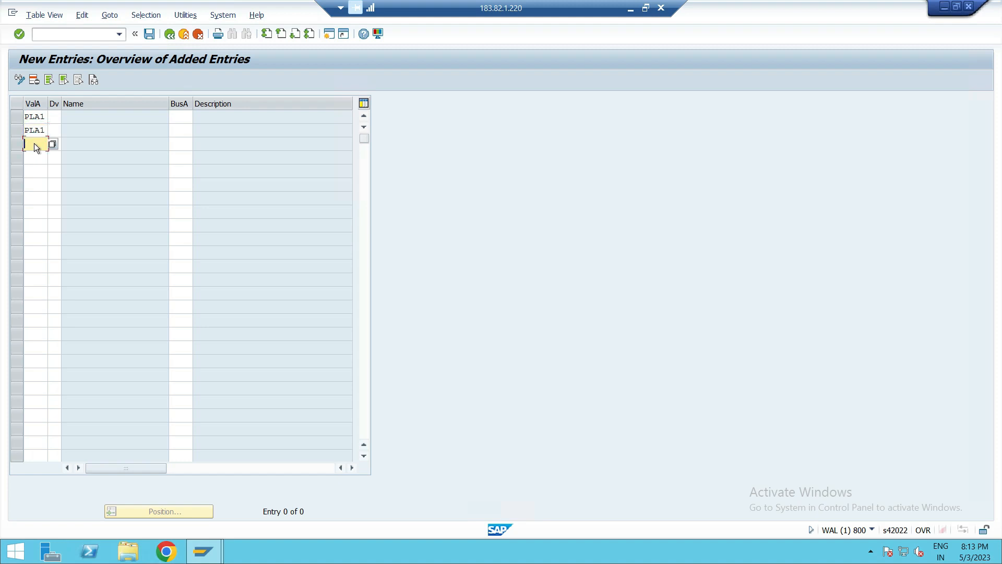
pyautogui.write('PLA1')
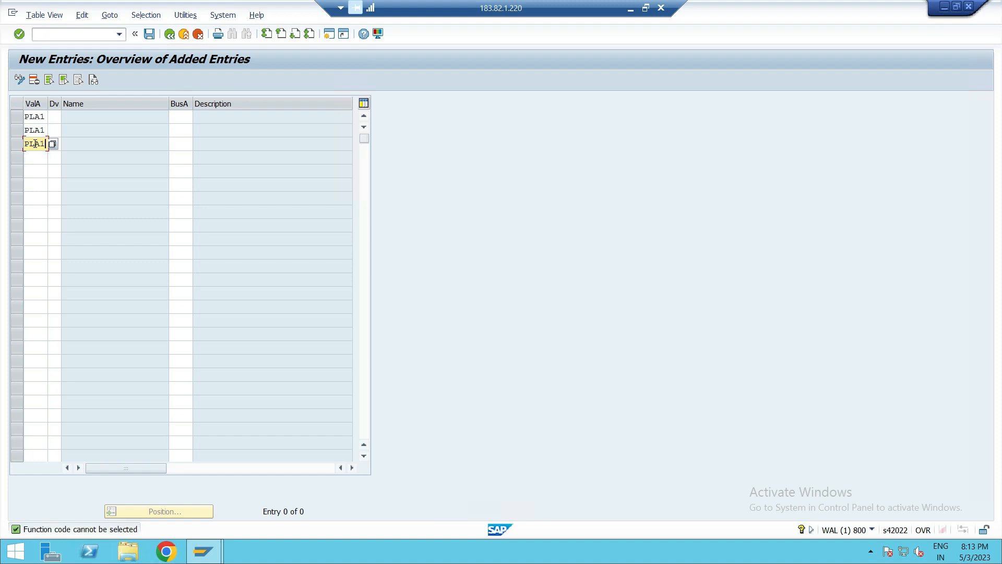
# - Enter valuation area PLA2 in rows four to six, correcting the mistyped fifth row
pyautogui.click(35, 155)
pyautogui.write('PLA2')
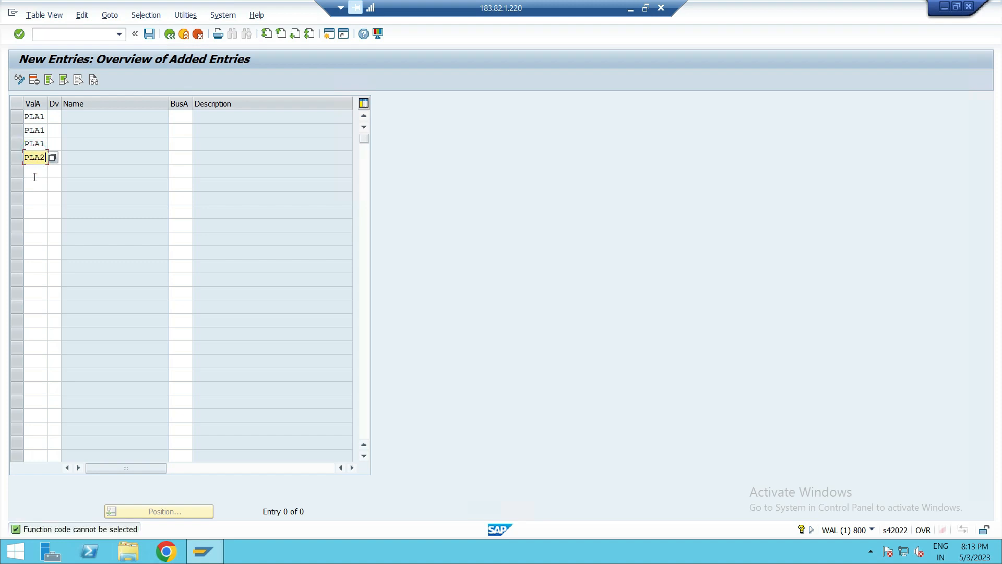
pyautogui.click(35, 177)
pyautogui.write('PLA')
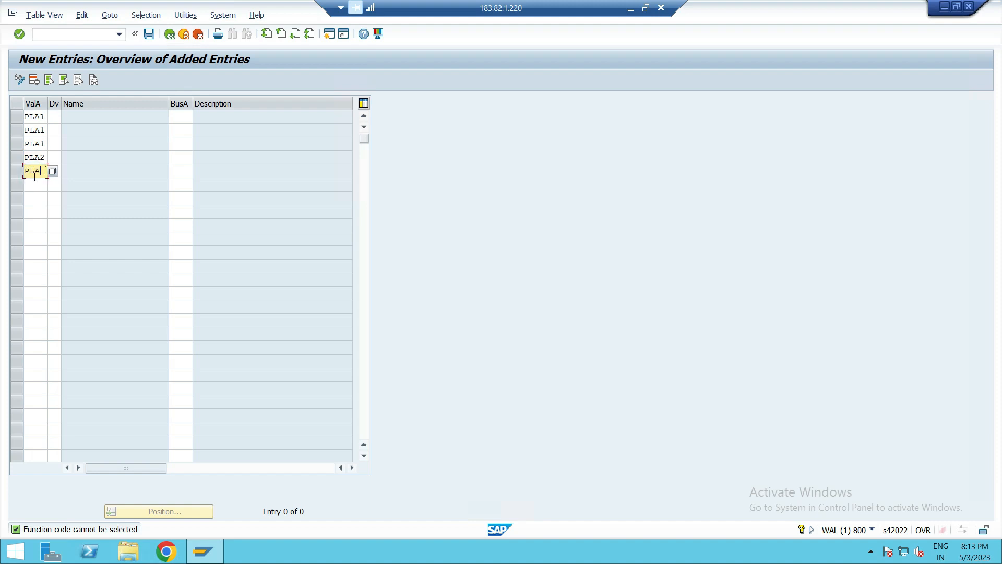
pyautogui.write('3')
pyautogui.click(35, 187)
pyautogui.write('P')
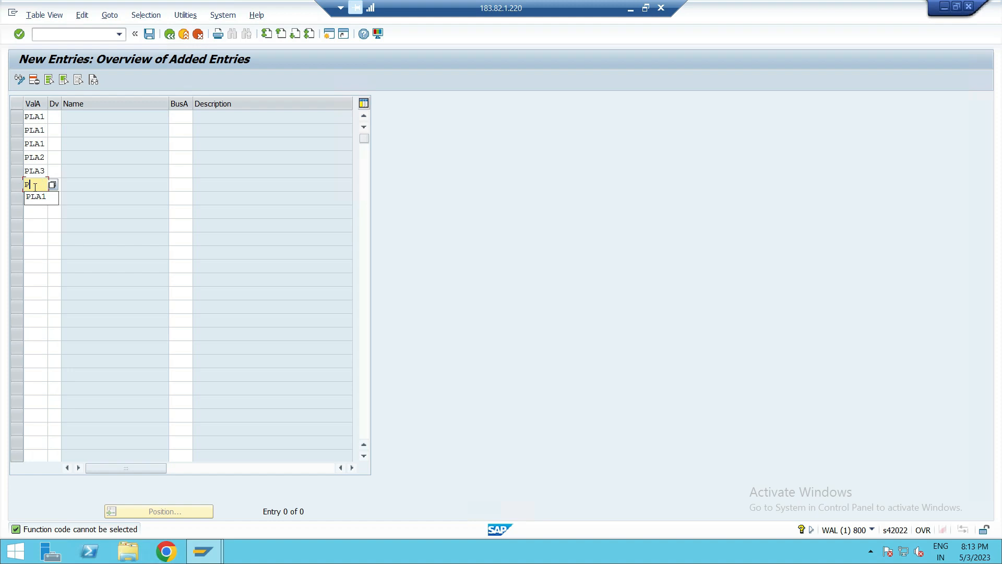
pyautogui.click(45, 171)
pyautogui.press('BackSpace')
pyautogui.write('2')
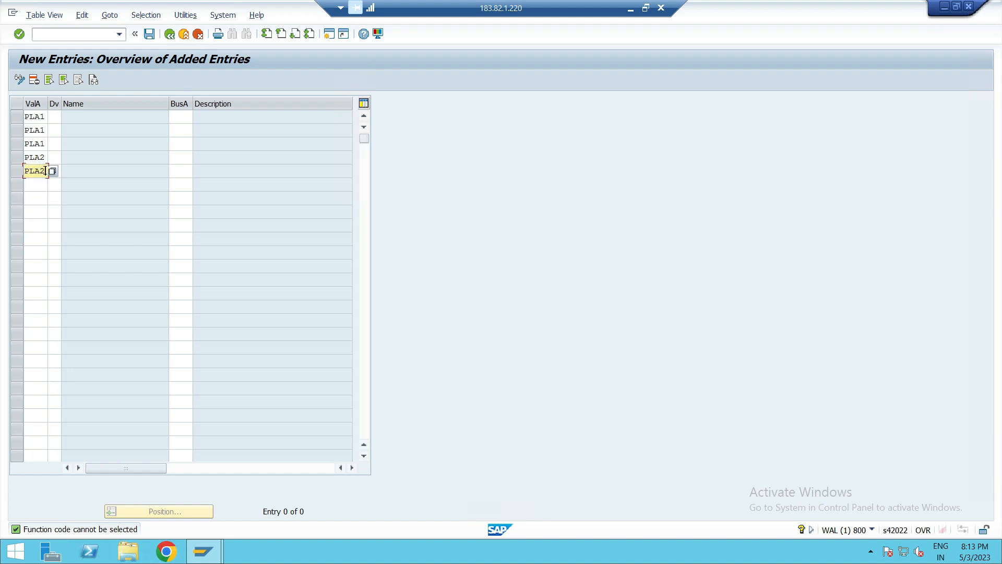
pyautogui.click(43, 183)
pyautogui.write('PLA2')
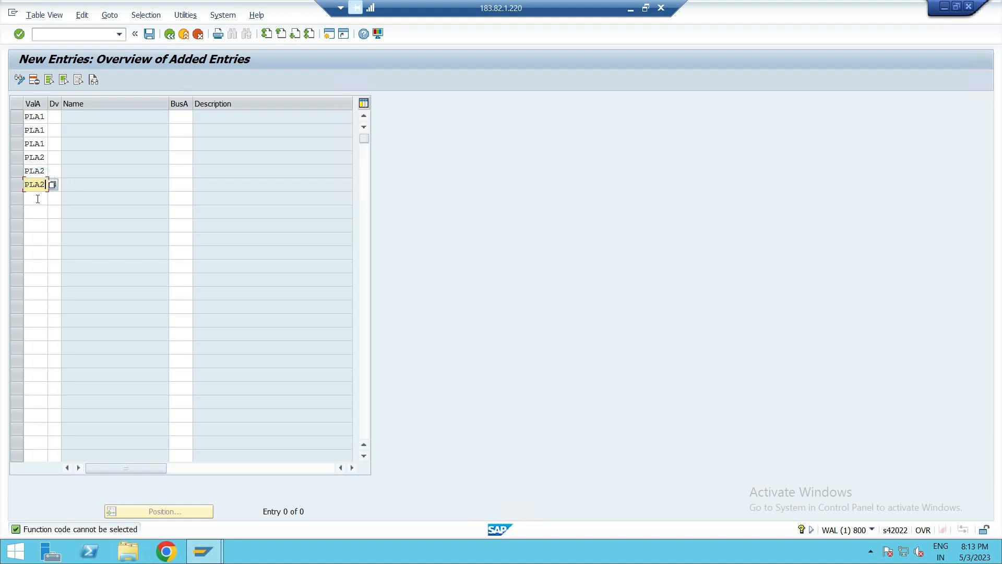
# - Enter valuation area PLA3 in rows seven to nine
pyautogui.click(38, 199)
pyautogui.write('PLA3')
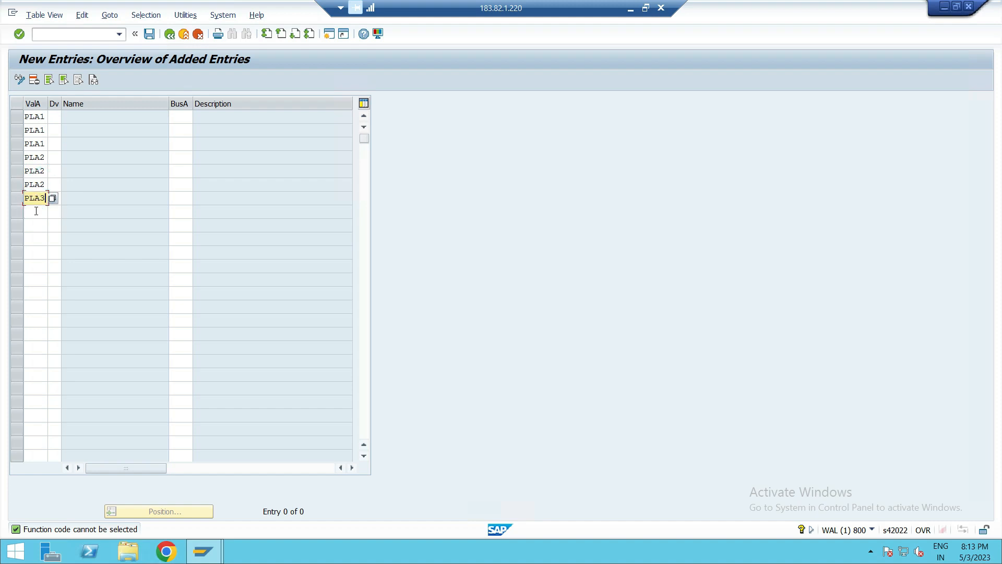
pyautogui.click(36, 211)
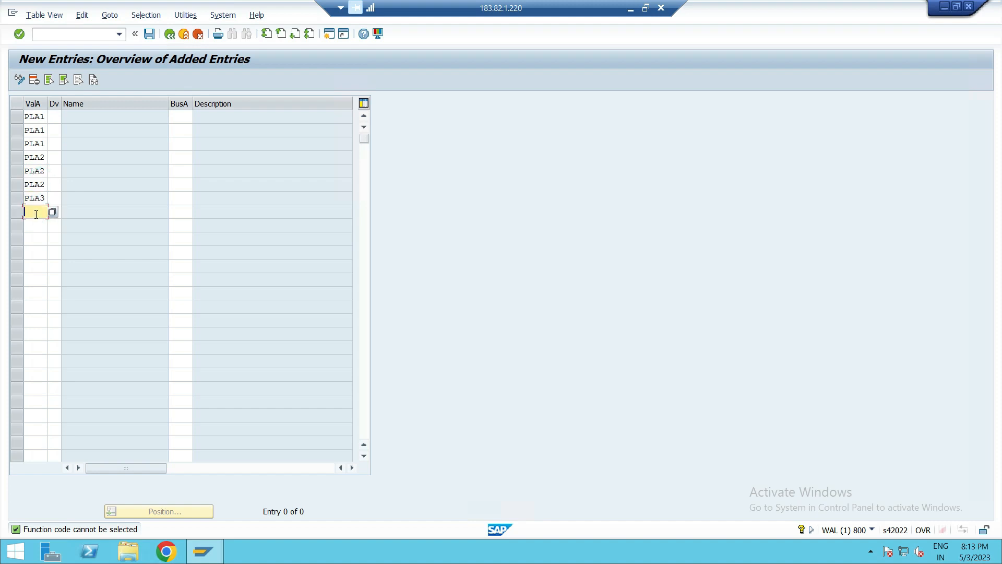
pyautogui.write('PLA3')
pyautogui.click(35, 226)
pyautogui.write('PLA3')
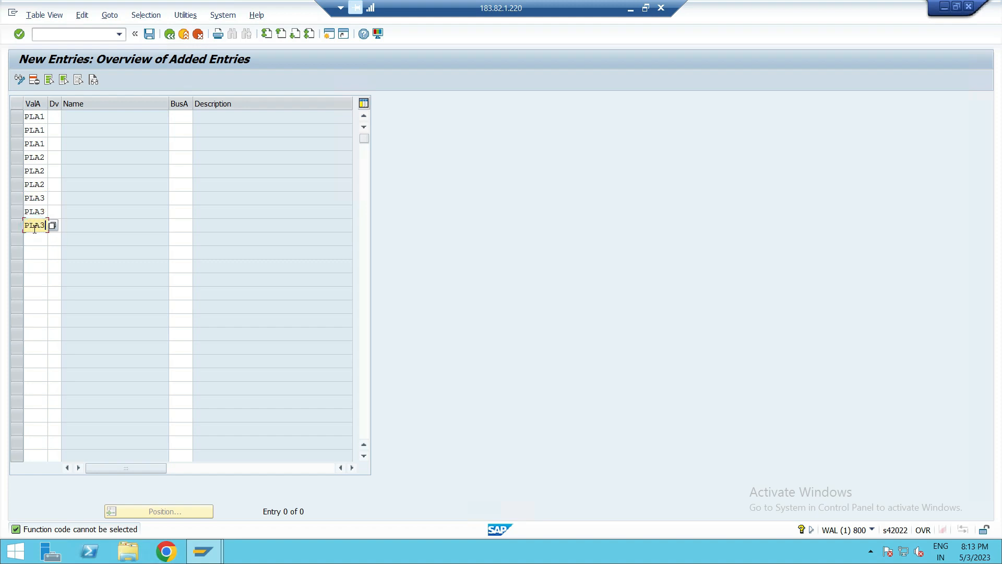
# - Set divisions P1, P2 and P3 for the three PLA1 rows
pyautogui.click(55, 116)
pyautogui.write('P')
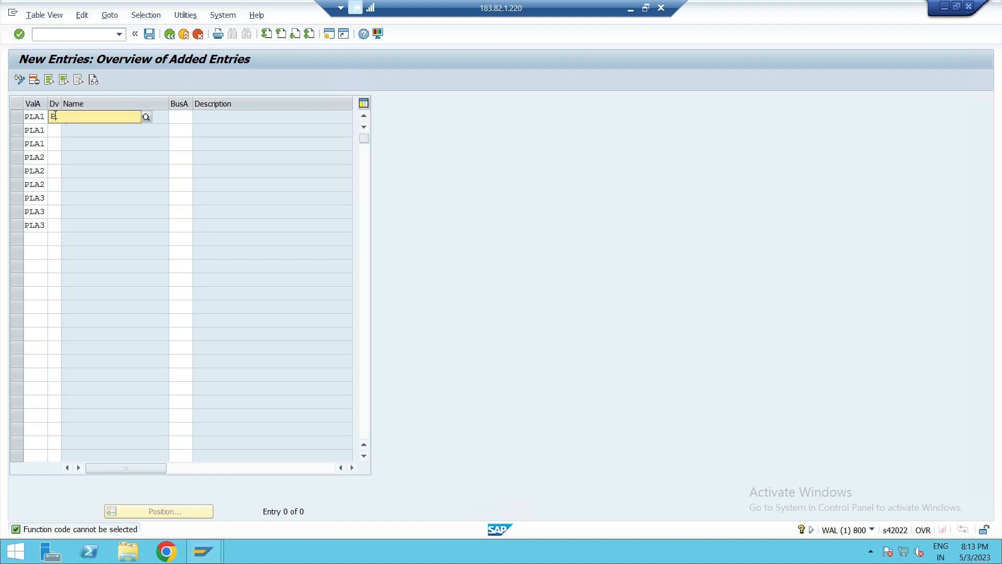
pyautogui.write('1')
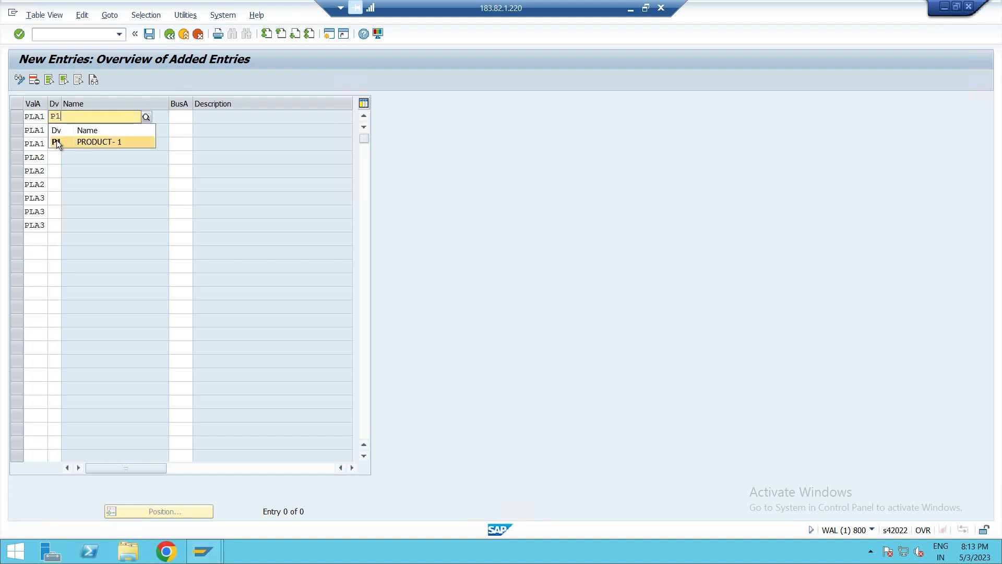
pyautogui.click(57, 140)
pyautogui.click(54, 131)
pyautogui.write('P2')
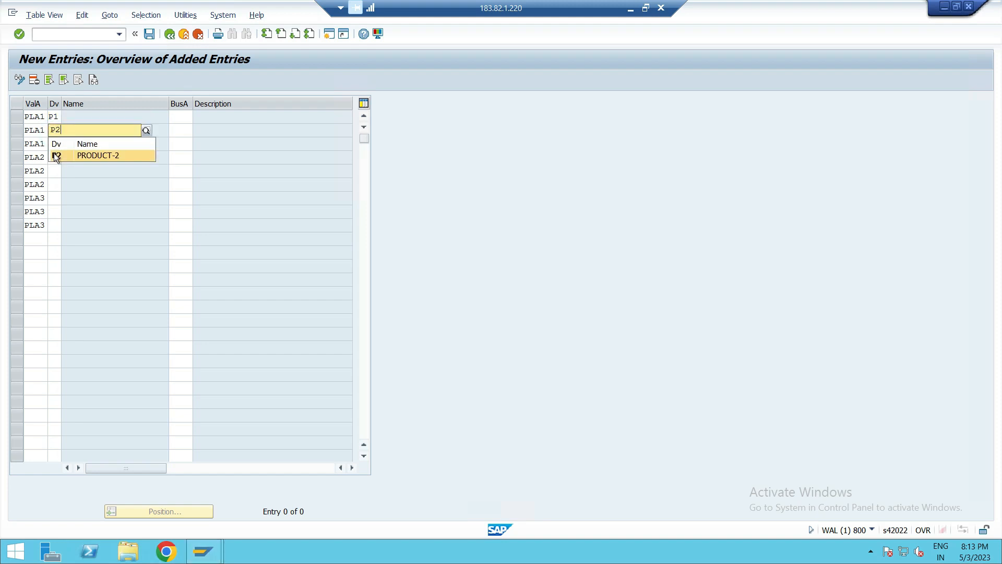
pyautogui.click(55, 154)
pyautogui.click(54, 144)
pyautogui.write('P3')
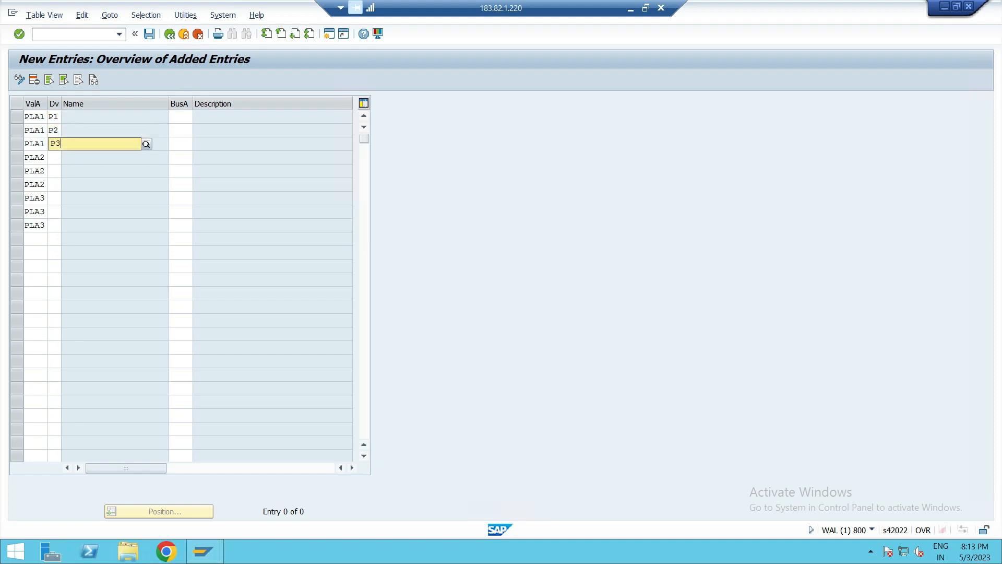
# - Set divisions P1, P2 and P3 for the three PLA2 rows
pyautogui.click(60, 171)
pyautogui.click(50, 157)
pyautogui.write('P1')
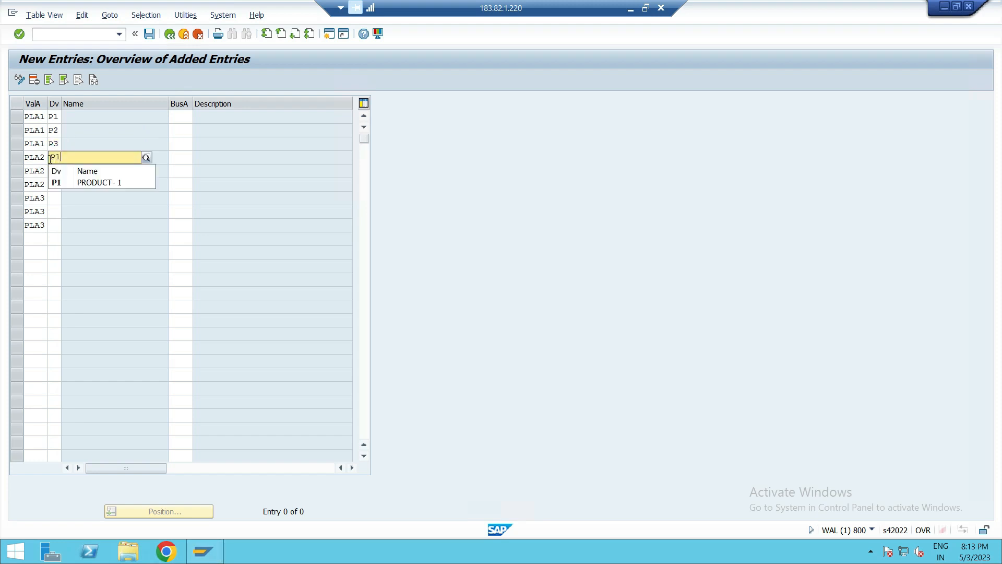
pyautogui.click(56, 182)
pyautogui.click(54, 171)
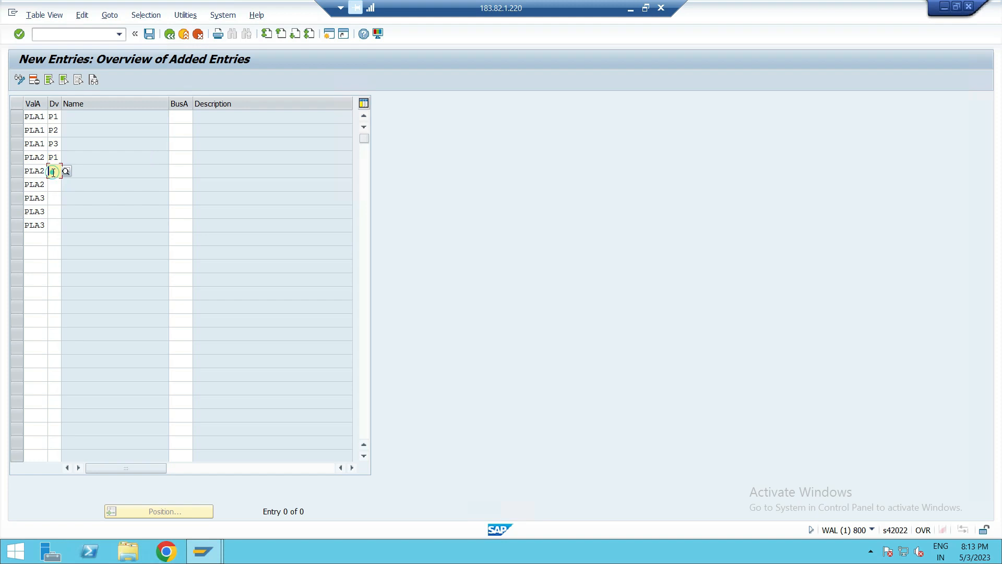
pyautogui.write('P2')
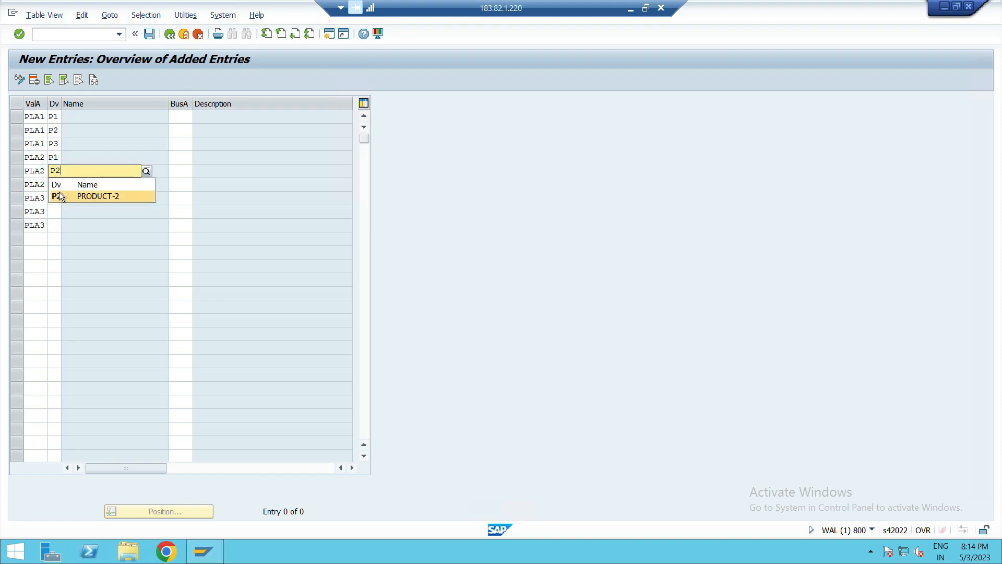
pyautogui.click(60, 192)
pyautogui.click(52, 184)
pyautogui.write('P3')
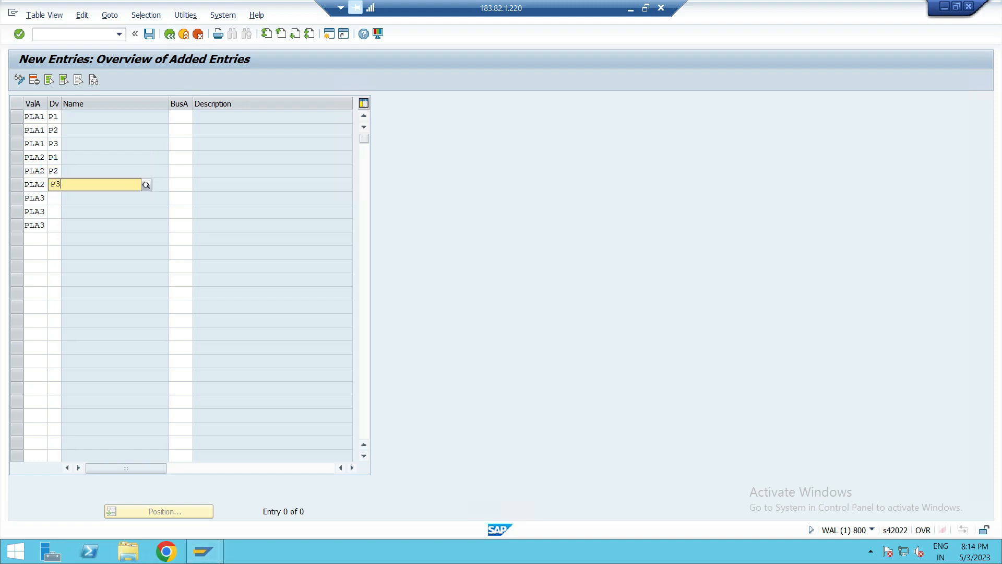
pyautogui.click(58, 207)
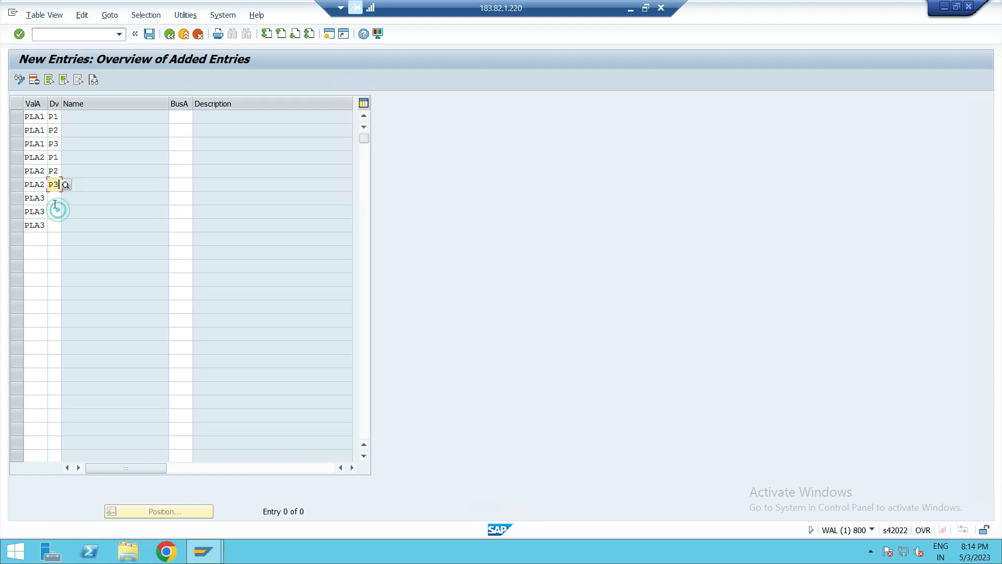
# - Set divisions P1, P2 and P3 for the three PLA3 rows
pyautogui.click(55, 199)
pyautogui.write('P')
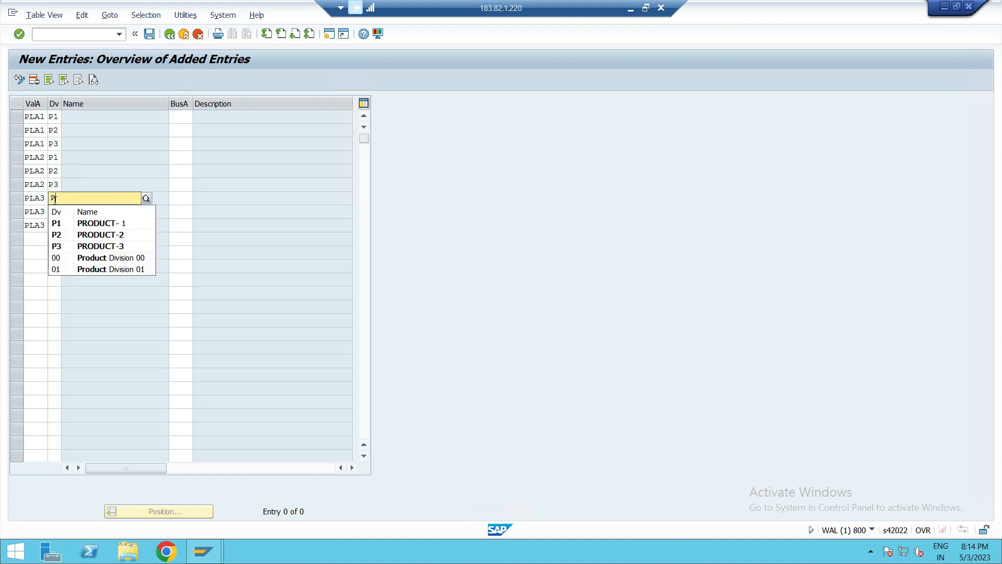
pyautogui.click(56, 221)
pyautogui.click(53, 211)
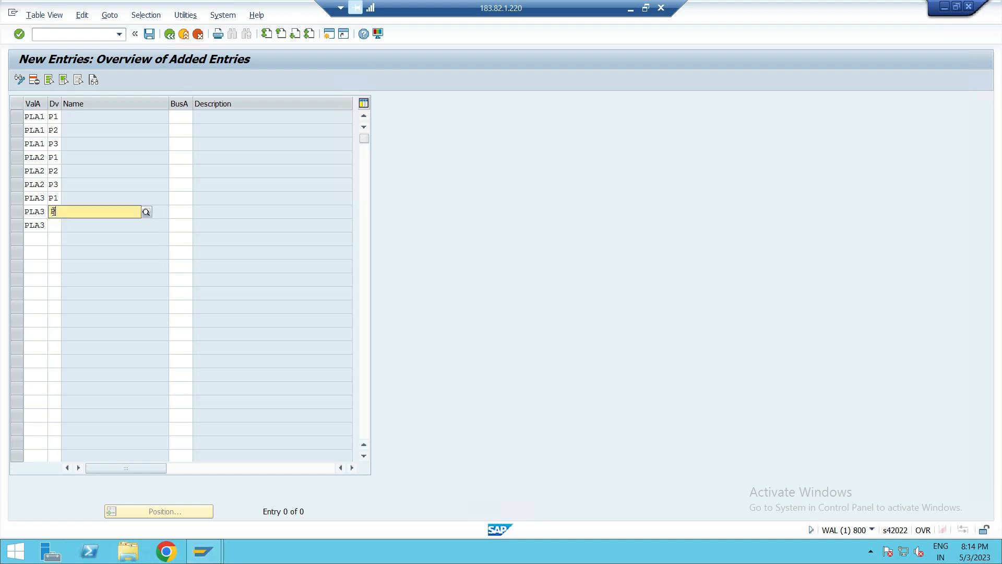
pyautogui.write('P')
pyautogui.click(63, 246)
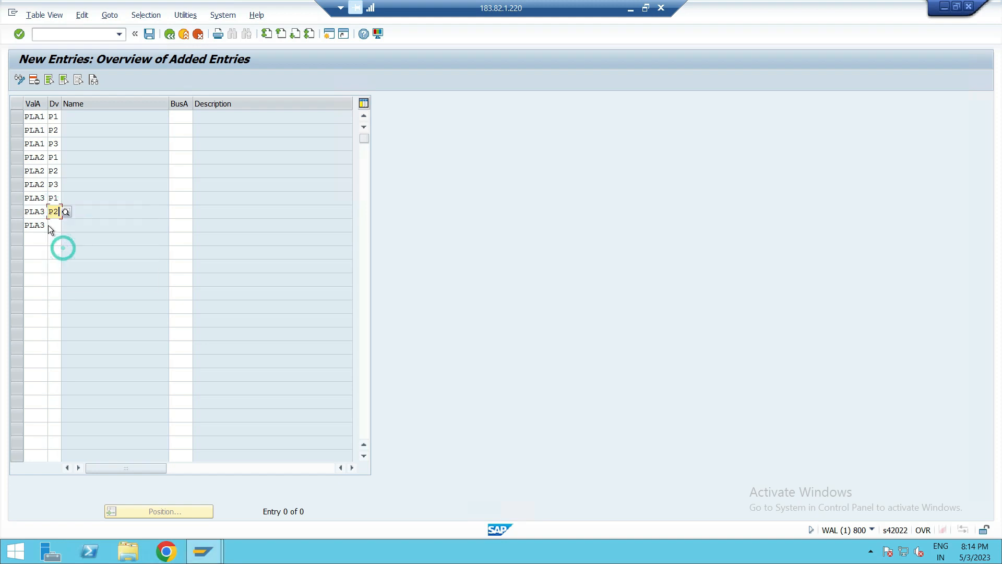
pyautogui.click(52, 224)
pyautogui.write('P')
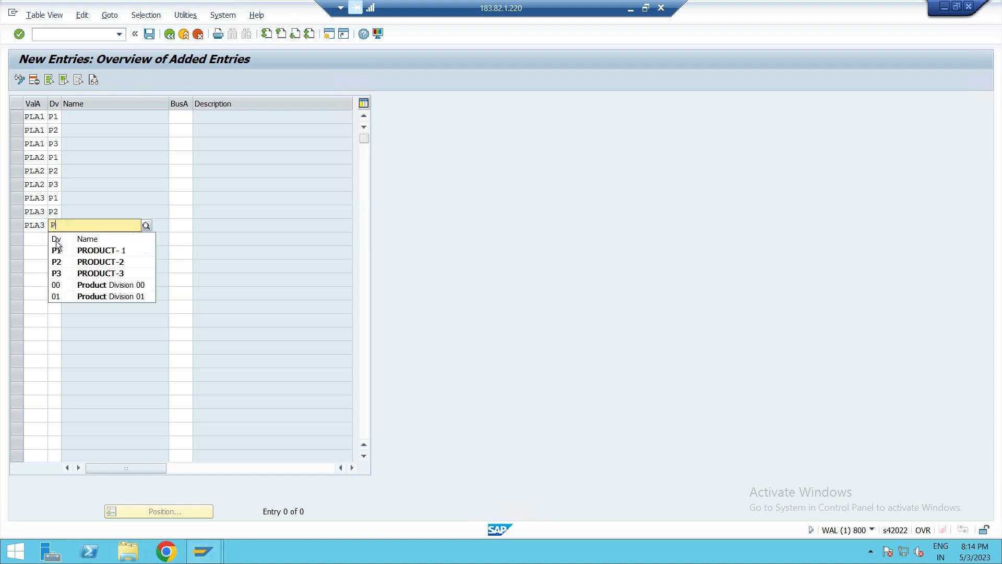
pyautogui.click(57, 273)
# - Assign business areas PK01, PK02 and PK03 to the PLA1 rows for divisions P1, P2 and P3
pyautogui.click(177, 122)
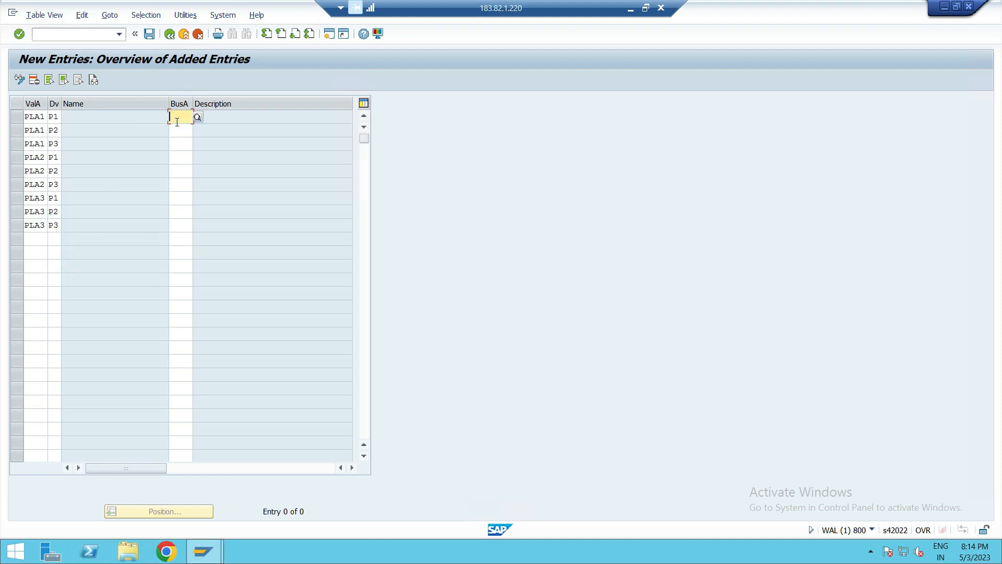
pyautogui.write('PK01')
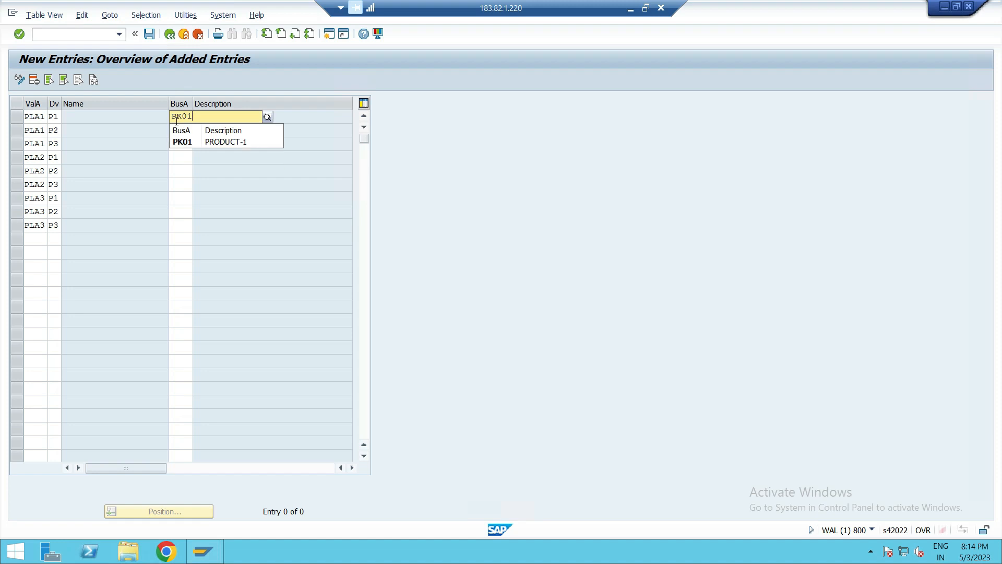
pyautogui.click(190, 142)
pyautogui.click(186, 131)
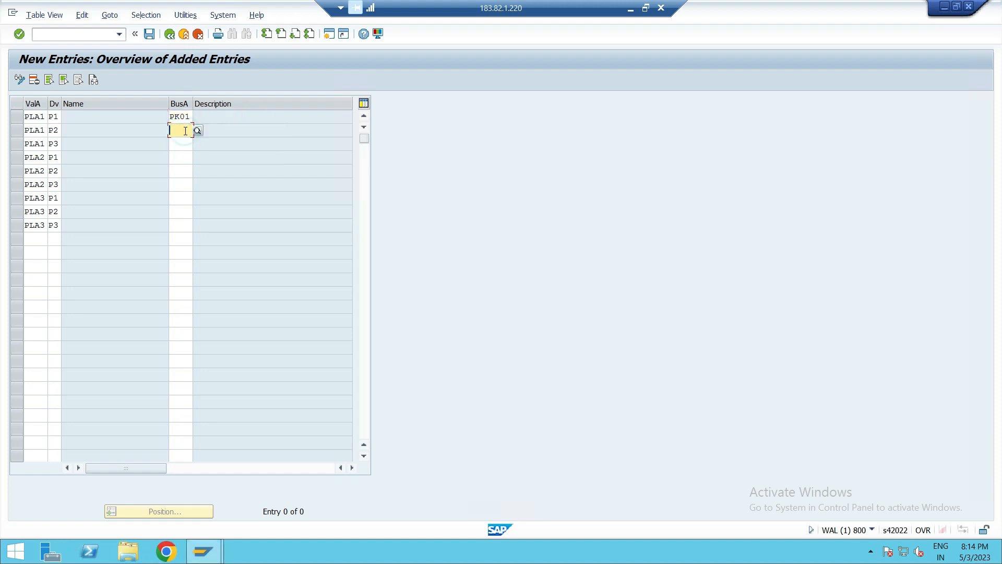
pyautogui.write('P')
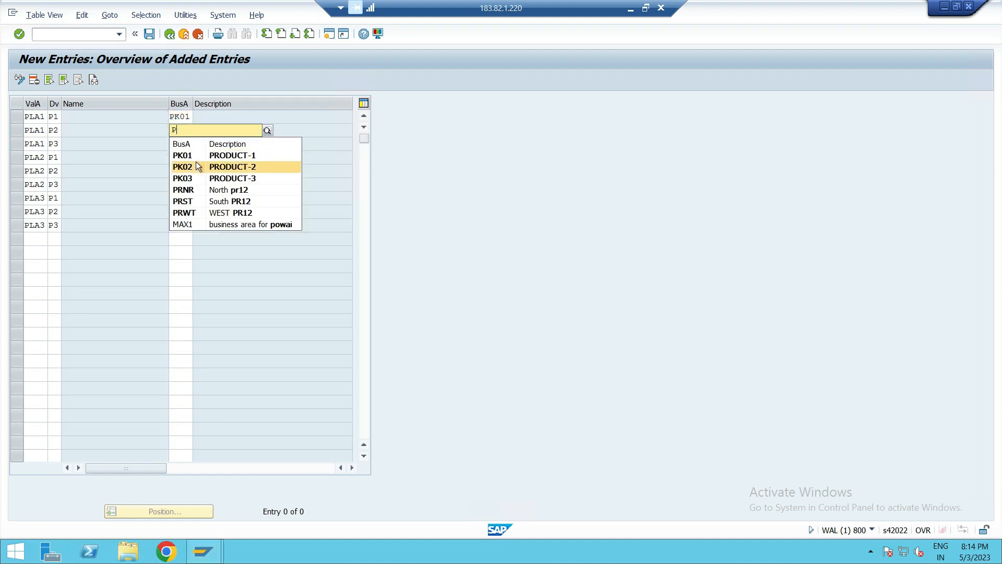
pyautogui.click(195, 164)
pyautogui.click(181, 145)
pyautogui.write('P')
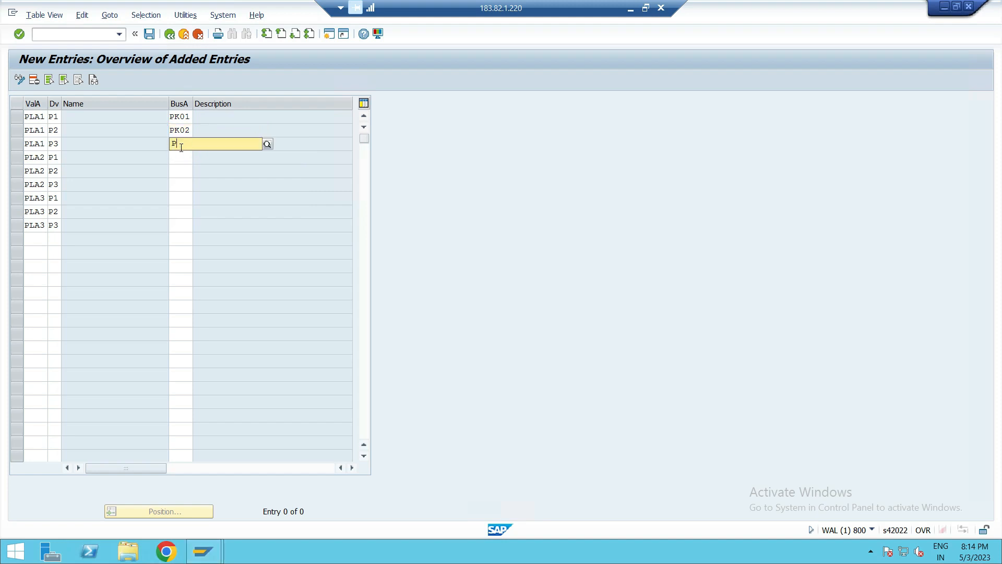
pyautogui.click(189, 191)
# - Assign business areas PK01, PK02 and PK03 to the PLA2 rows for divisions P1, P2 and P3
pyautogui.click(181, 157)
pyautogui.write('PK01')
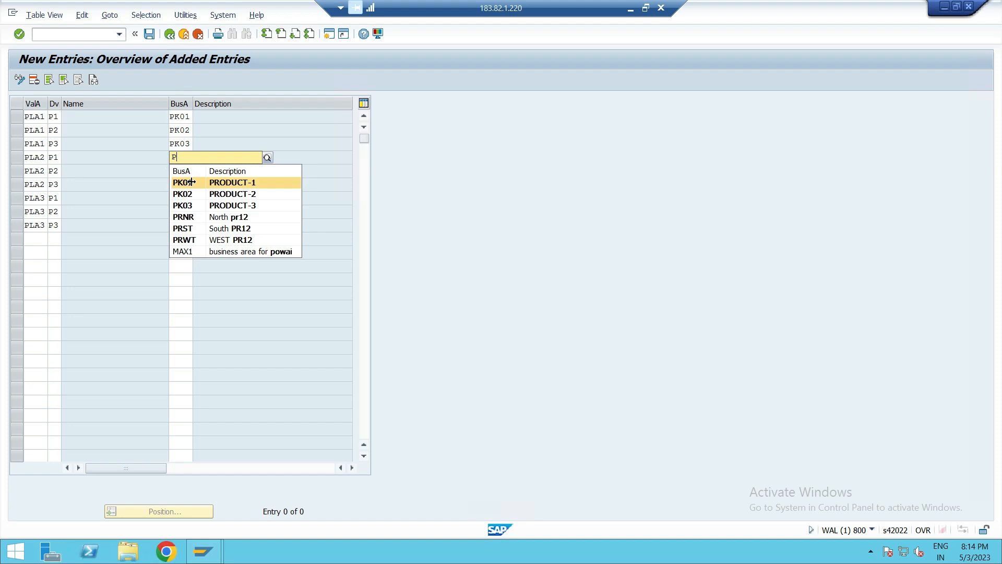
pyautogui.click(188, 182)
pyautogui.click(182, 171)
pyautogui.write('P')
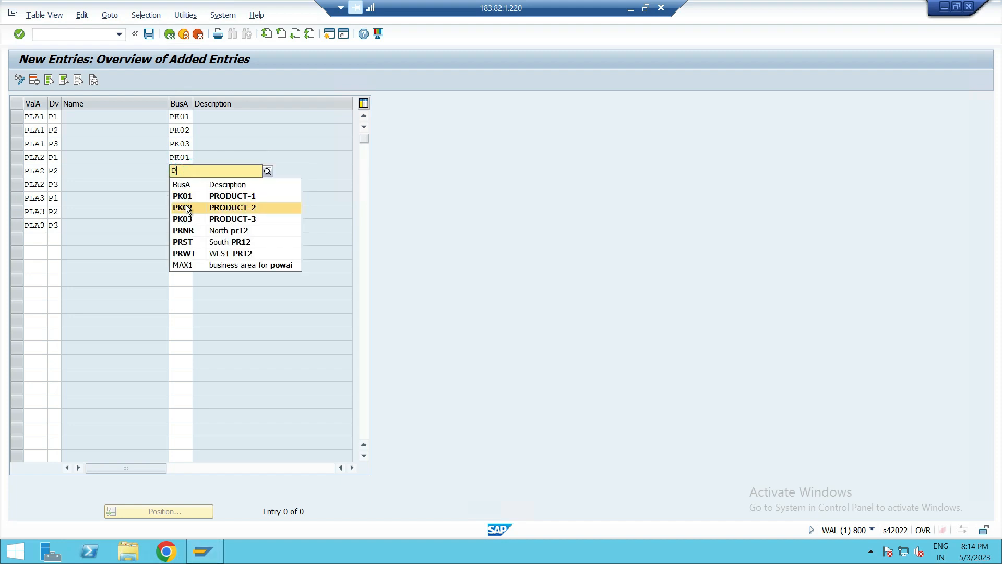
pyautogui.click(182, 207)
pyautogui.click(186, 186)
pyautogui.write('P')
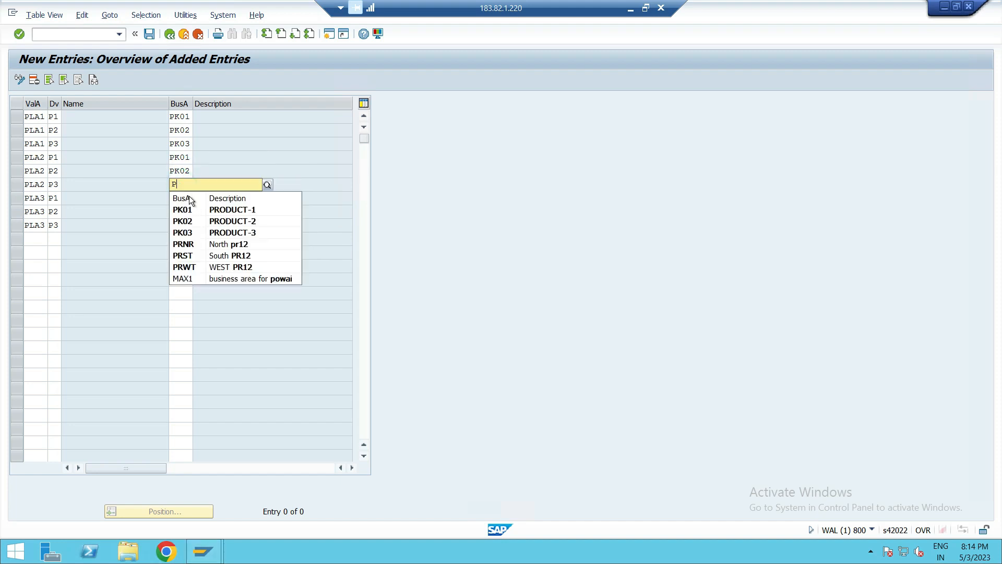
pyautogui.click(182, 231)
# - Assign business area PK03 to PLA2/P3 and PK01, PK02, PK03 to the PLA3 rows, then save the new entries
pyautogui.click(181, 199)
pyautogui.write('P')
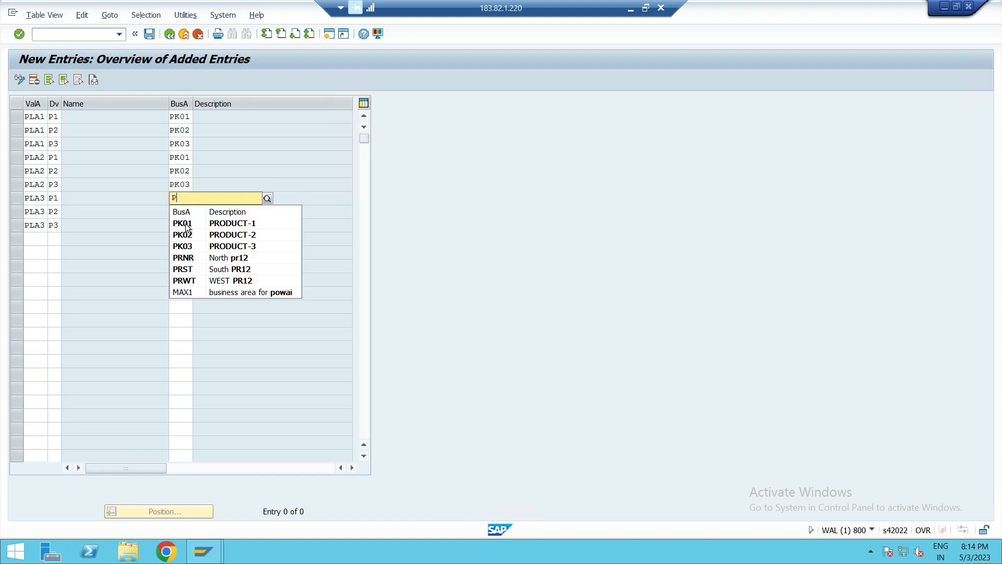
pyautogui.click(187, 226)
pyautogui.click(183, 212)
pyautogui.write('P')
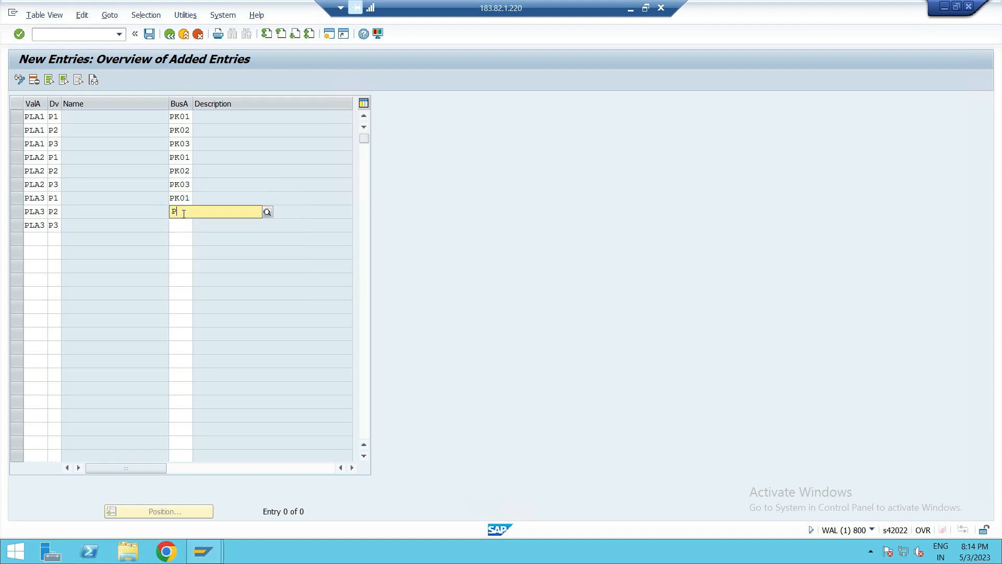
pyautogui.click(188, 247)
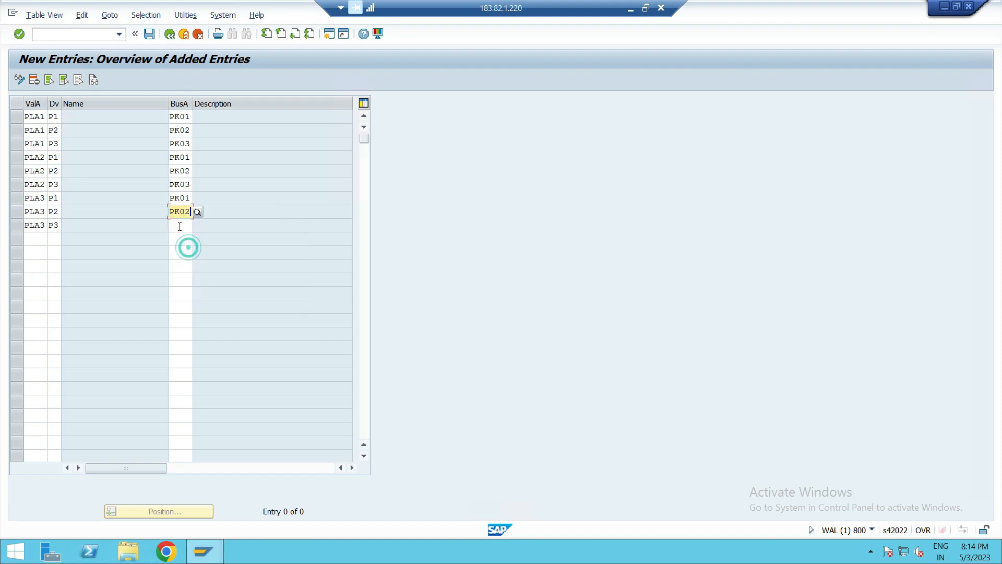
pyautogui.click(180, 225)
pyautogui.write('P')
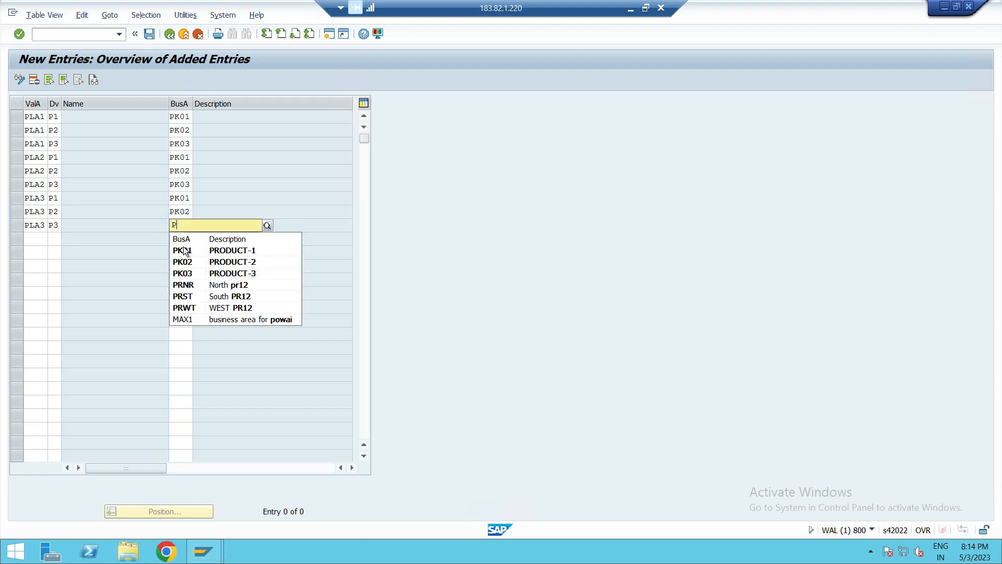
pyautogui.click(183, 273)
pyautogui.click(149, 34)
pyautogui.click(242, 216)
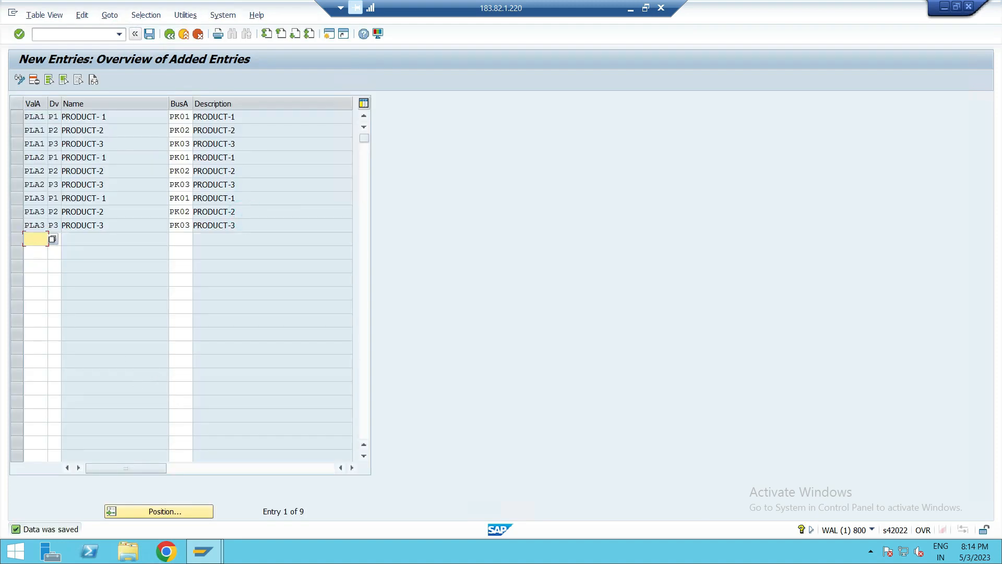
# - Return to the business area determination overview and highlight the three PLA1 entries to review them
pyautogui.click(170, 34)
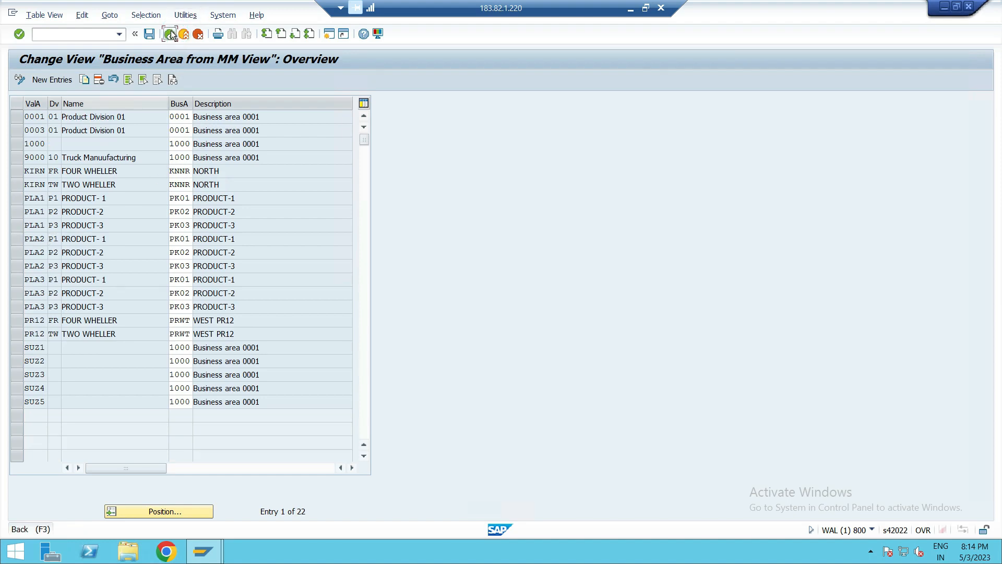
pyautogui.click(170, 34)
pyautogui.click(124, 230)
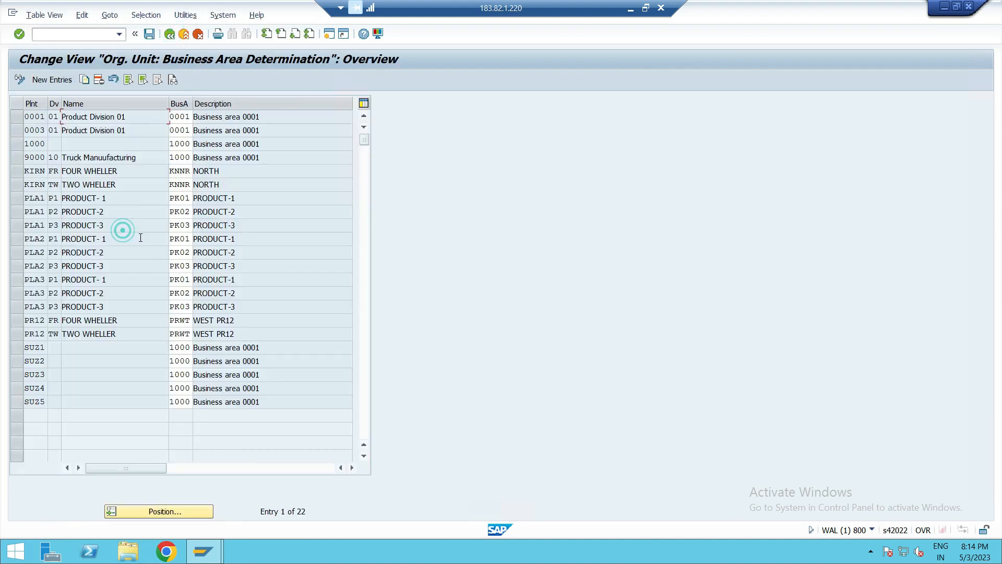
pyautogui.click(19, 212)
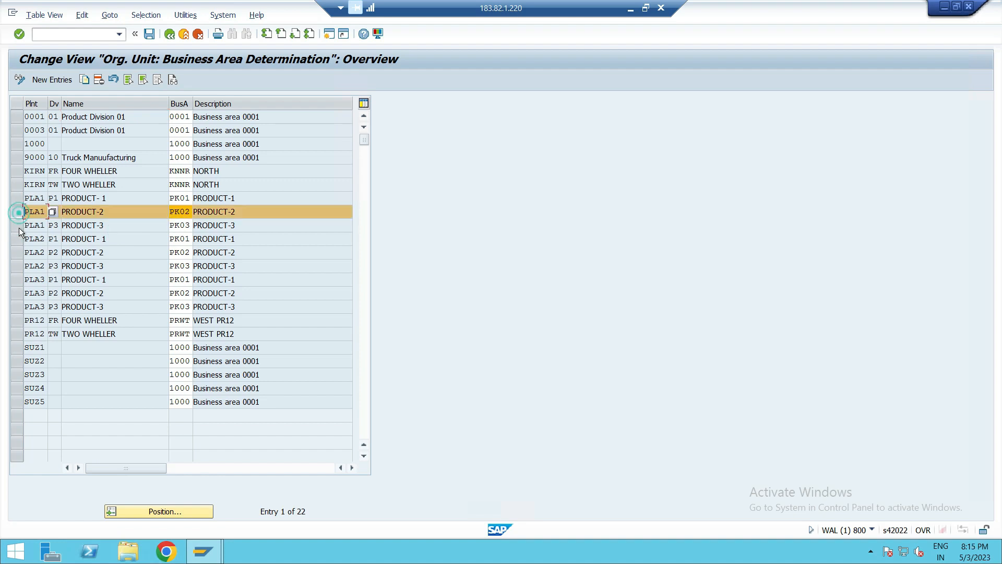
pyautogui.click(18, 199)
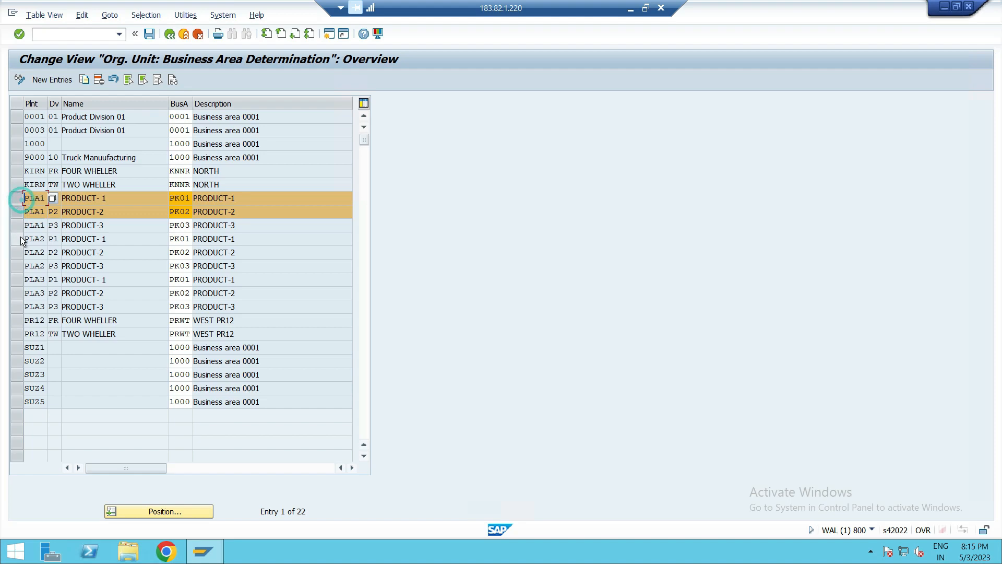
pyautogui.click(16, 228)
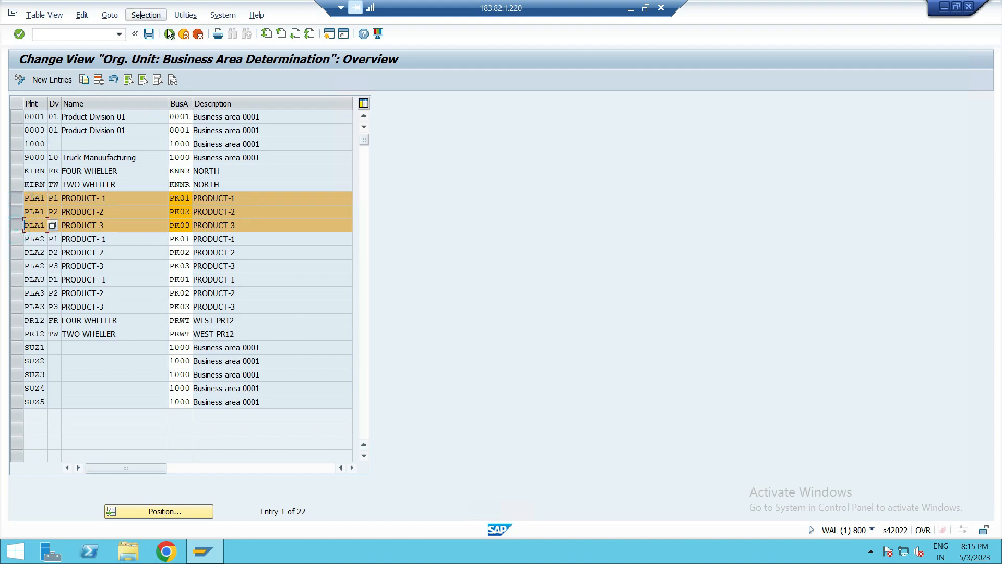
# - Go back to the IMG structure, collapse Logistics - General under Assignment and select Sales and Distribution
pyautogui.click(170, 34)
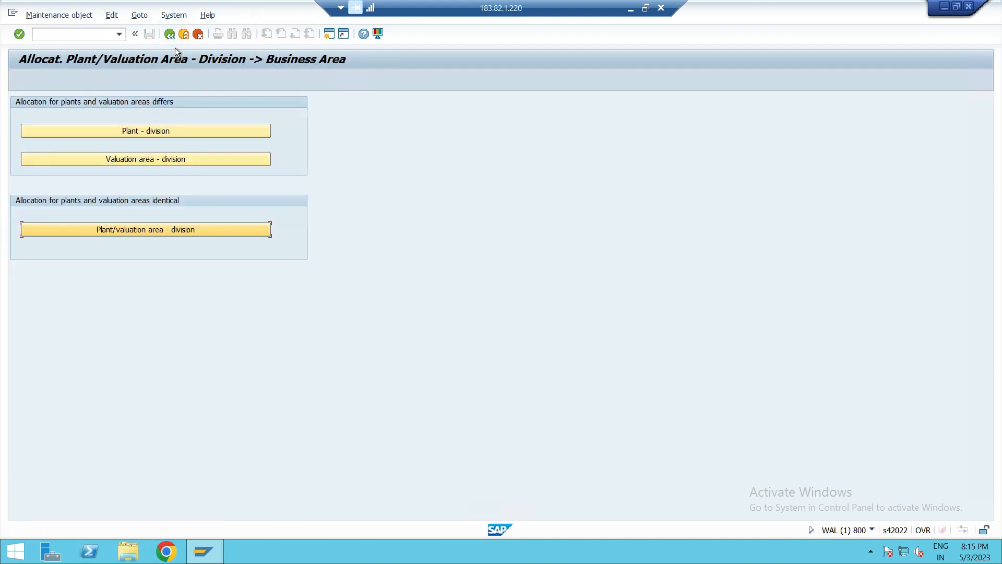
pyautogui.click(171, 37)
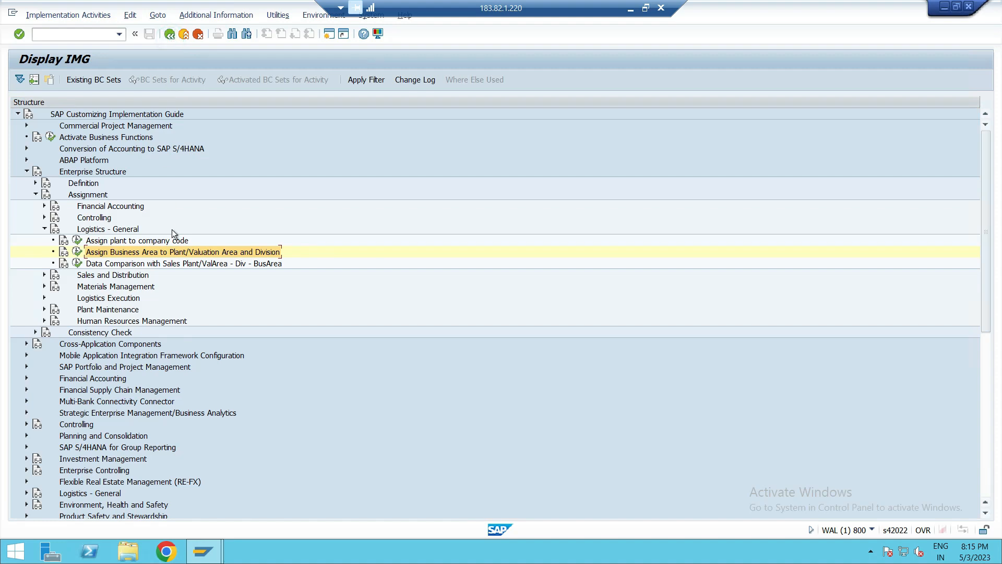
pyautogui.click(179, 241)
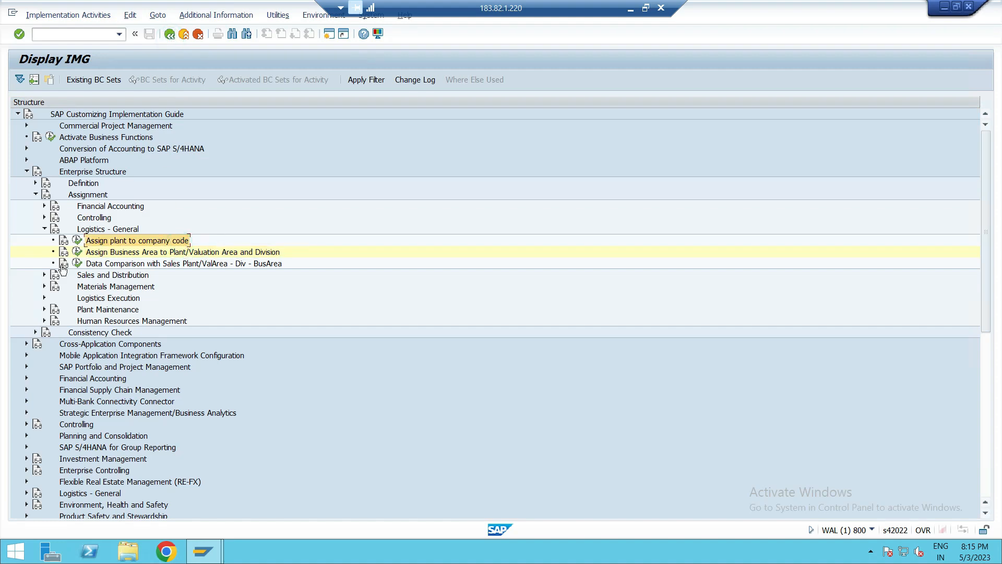
pyautogui.click(44, 229)
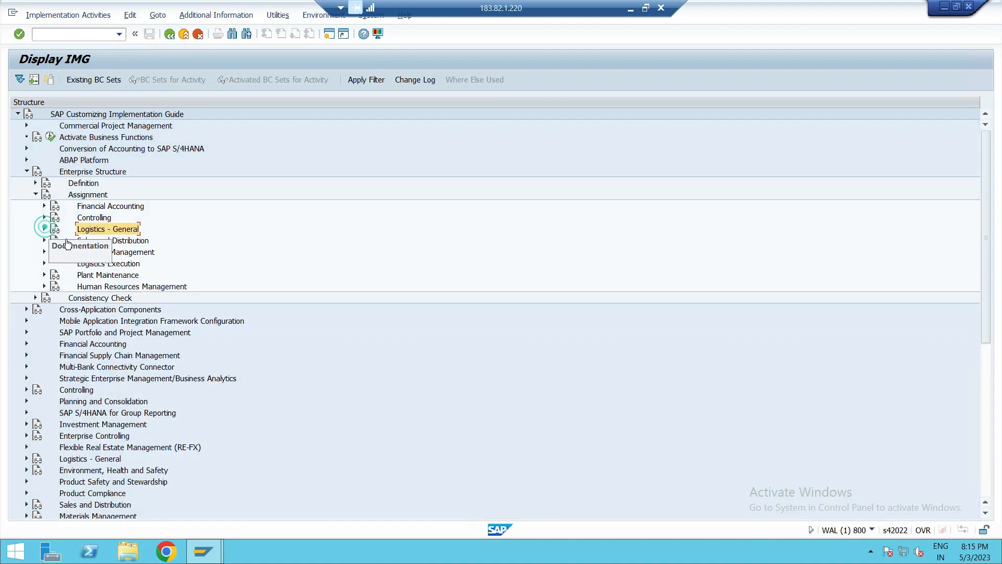
pyautogui.click(330, 277)
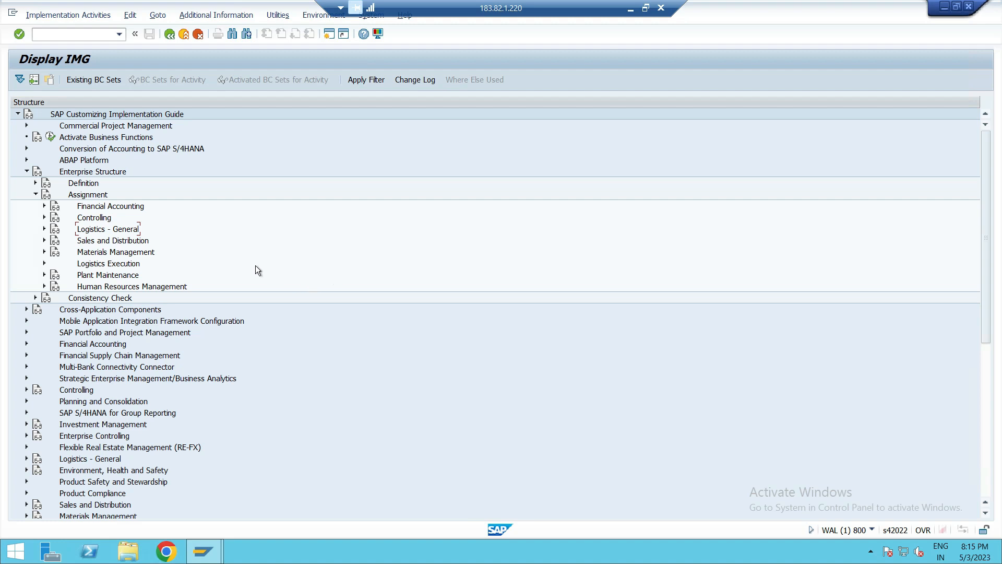
pyautogui.click(111, 241)
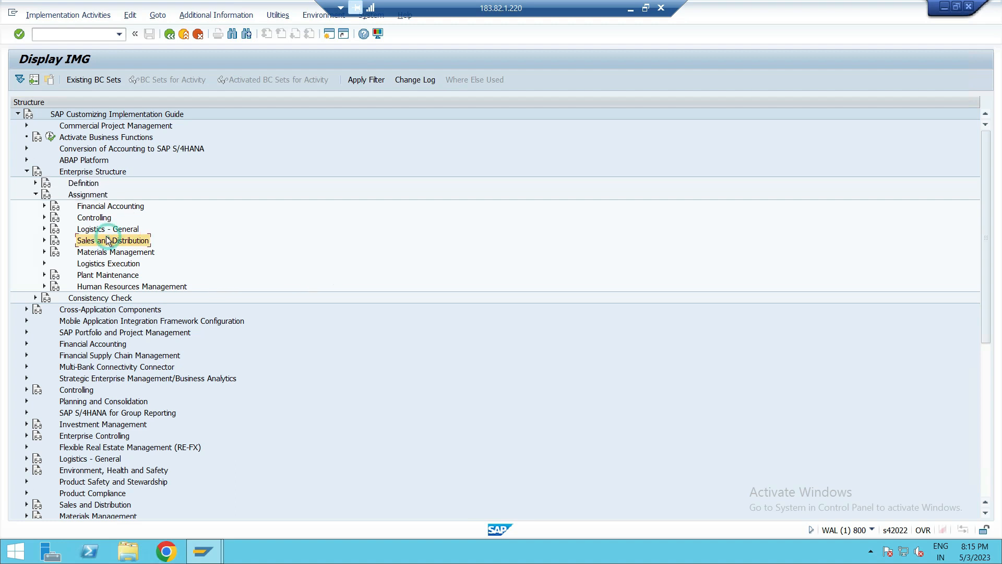
# - Switch to OneNote and scroll through the handwritten sales and distribution enterprise structure notes
pyautogui.click(631, 9)
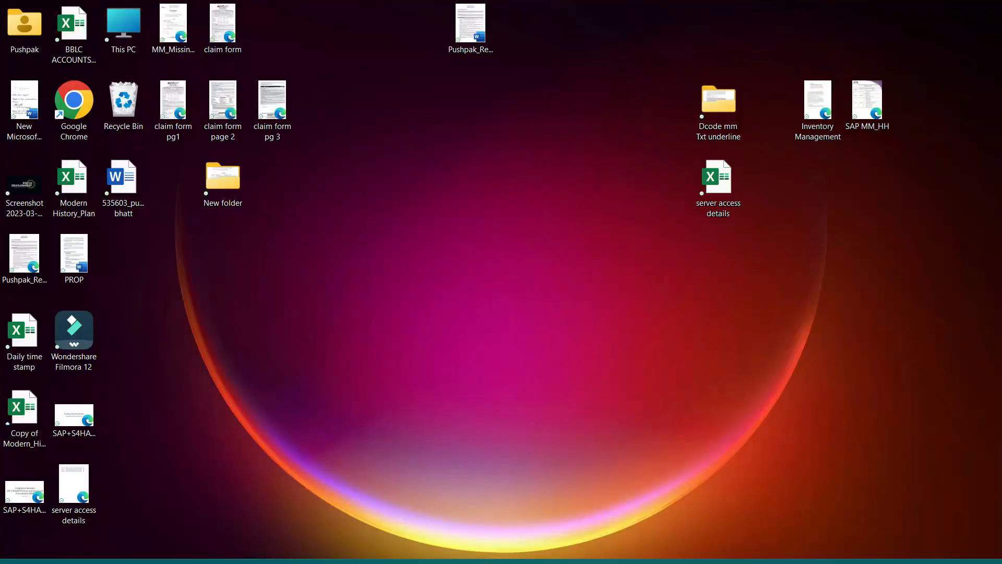
pyautogui.click(537, 548)
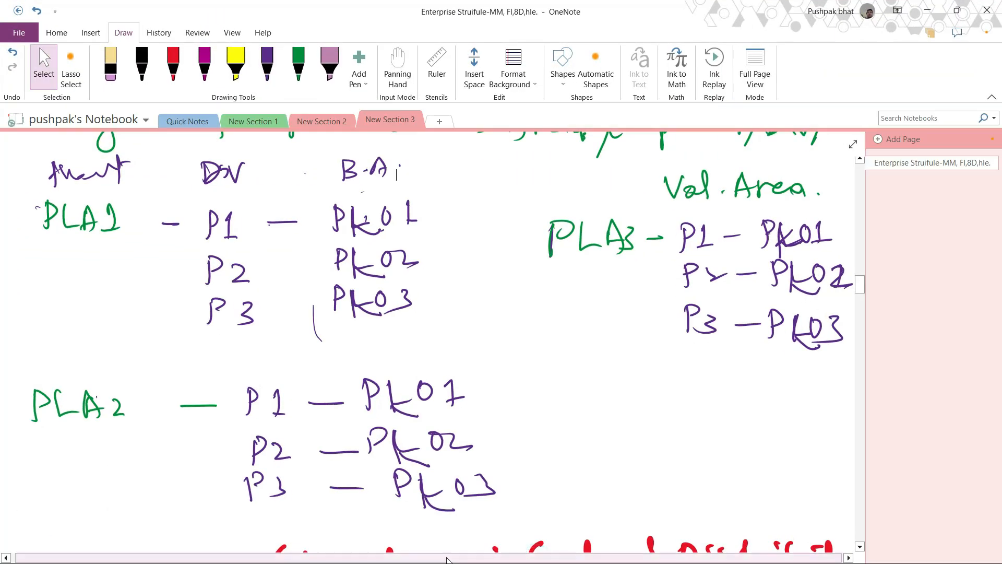
pyautogui.scroll(-2, 451, 552)
pyautogui.scroll(-5, 451, 552)
pyautogui.scroll(2, 488, 520)
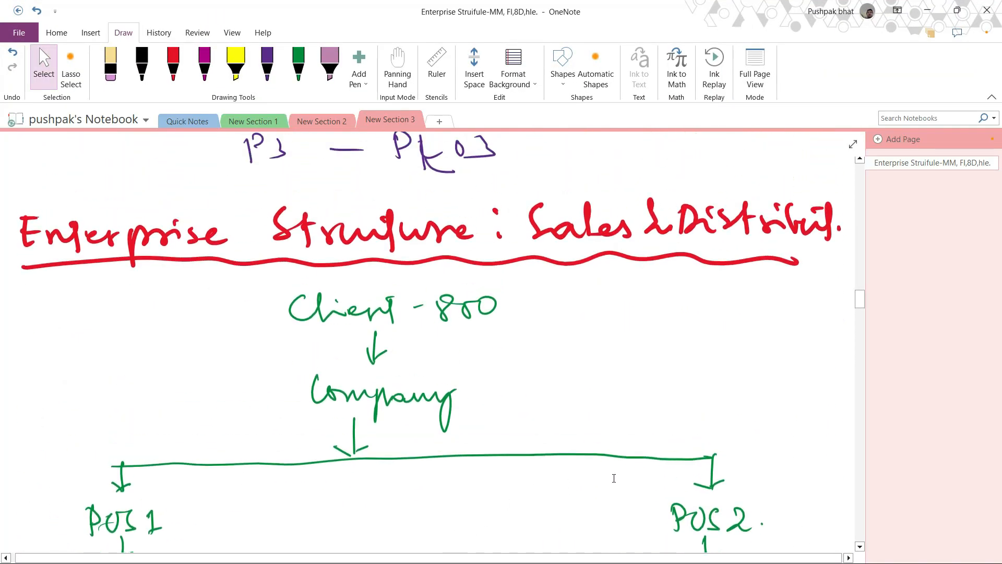
pyautogui.scroll(-2, 679, 350)
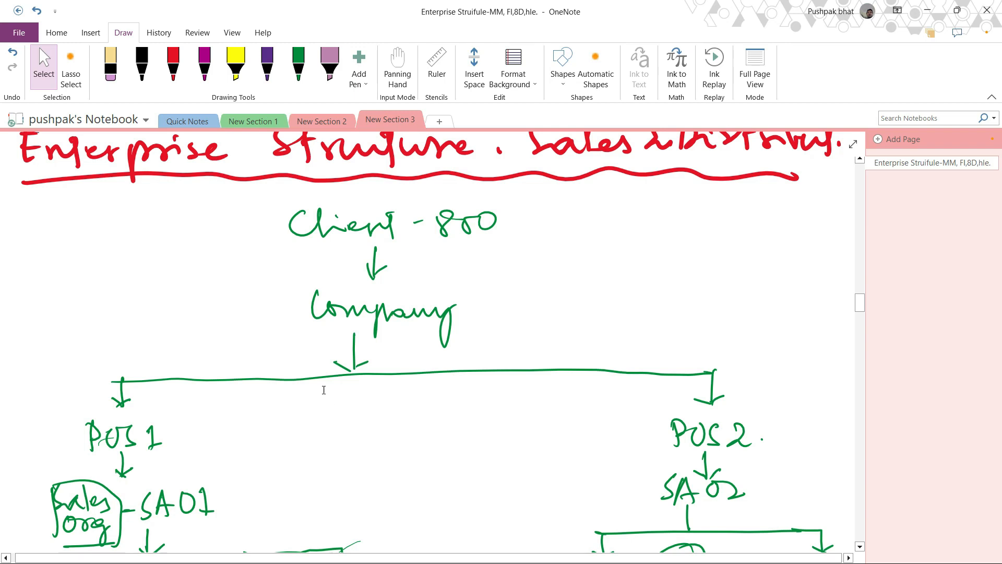
pyautogui.scroll(-2, 392, 235)
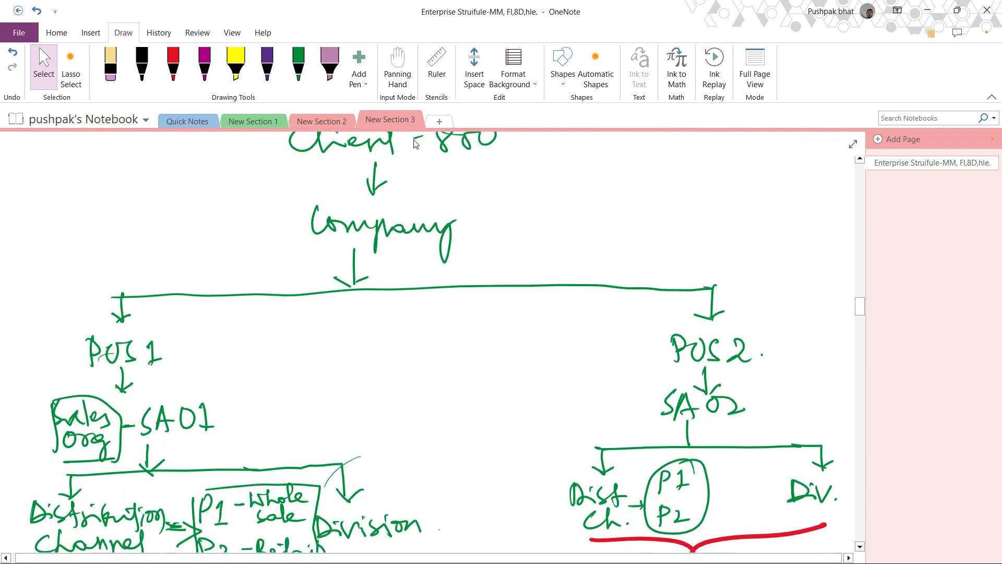
pyautogui.scroll(-2, 422, 239)
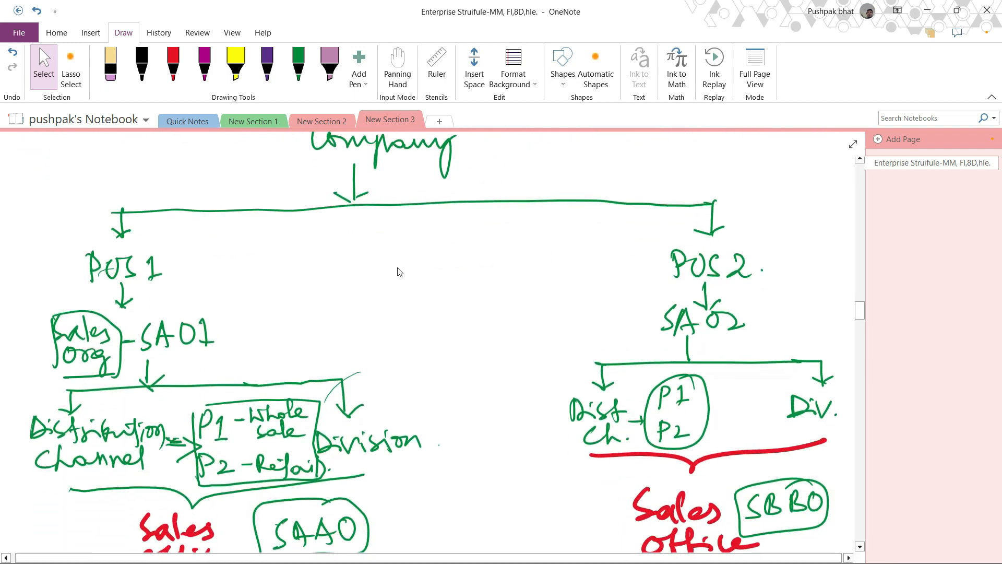
pyautogui.scroll(-2, 409, 337)
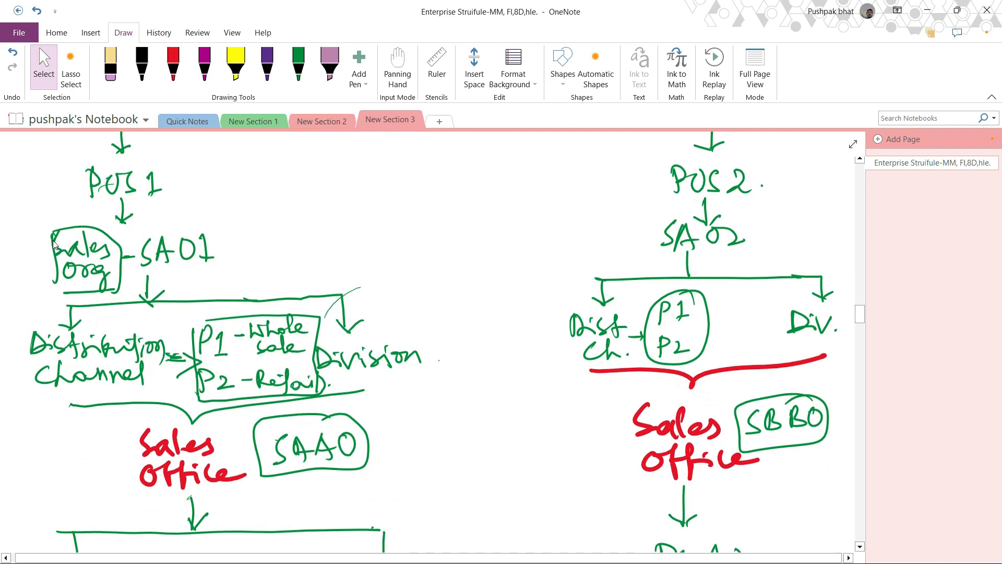
# - Examine the sales organization, distribution channel and division parts of the diagram and the numbered configuration list
pyautogui.moveTo(40, 218)
pyautogui.mouseDown()
pyautogui.moveTo(78, 279)
pyautogui.moveTo(783, 259)
pyautogui.mouseUp()
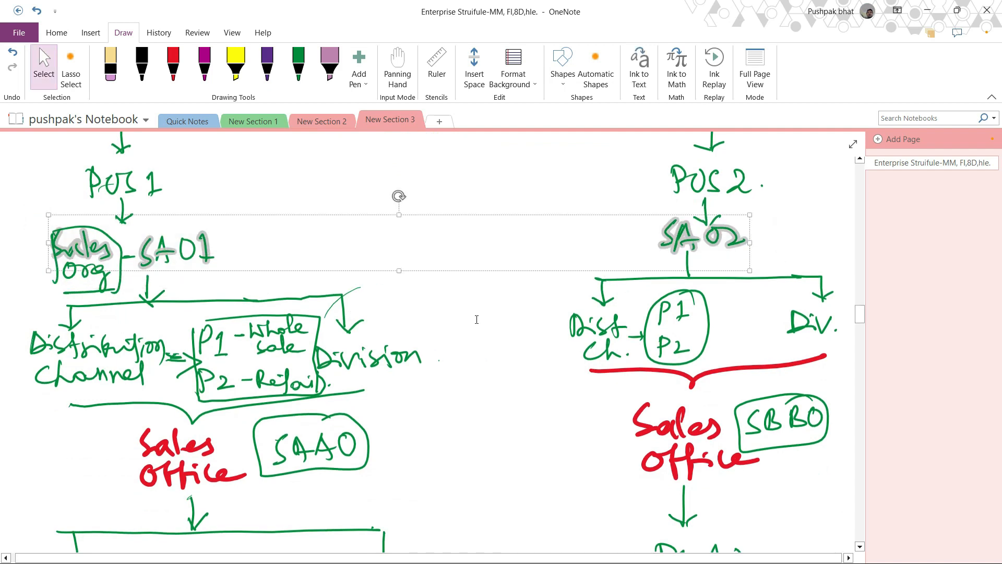
pyautogui.click(474, 319)
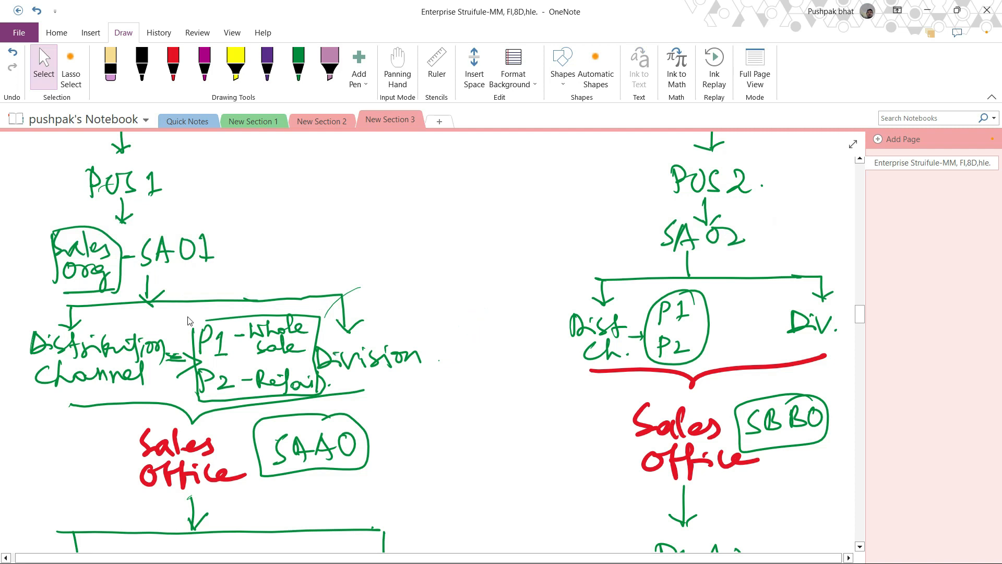
pyautogui.moveTo(184, 320); pyautogui.dragTo(270, 430)
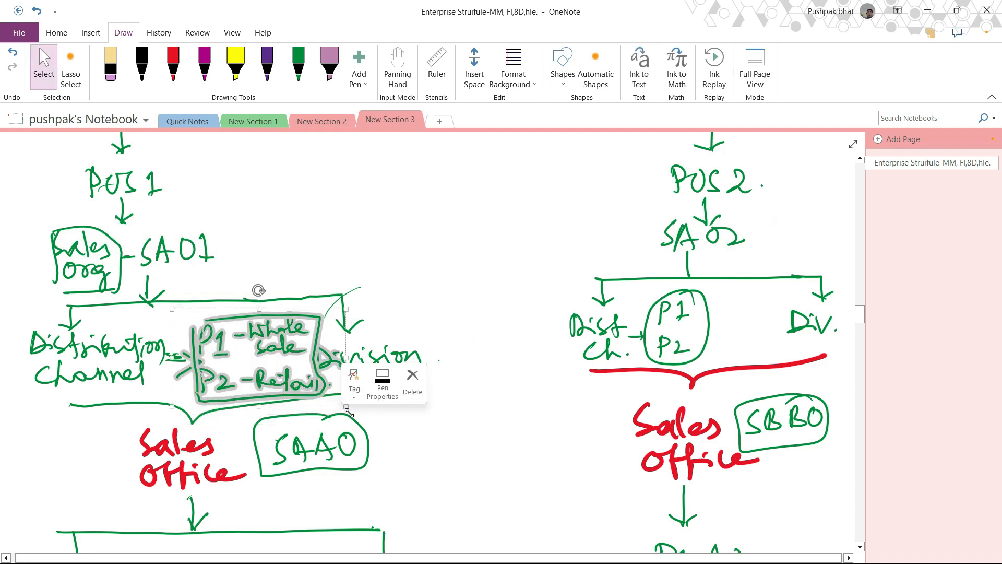
pyautogui.click(468, 418)
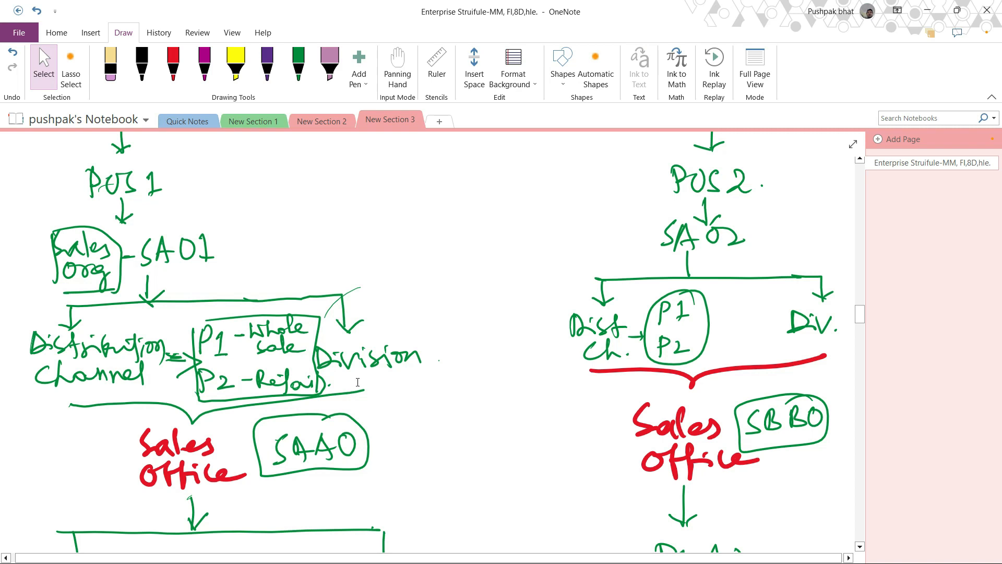
pyautogui.scroll(-3, 355, 385)
pyautogui.moveTo(227, 247)
pyautogui.mouseDown()
pyautogui.moveTo(285, 323)
pyautogui.moveTo(417, 334)
pyautogui.mouseUp()
pyautogui.click(495, 432)
pyautogui.scroll(-3, 490, 429)
pyautogui.scroll(-3, 483, 426)
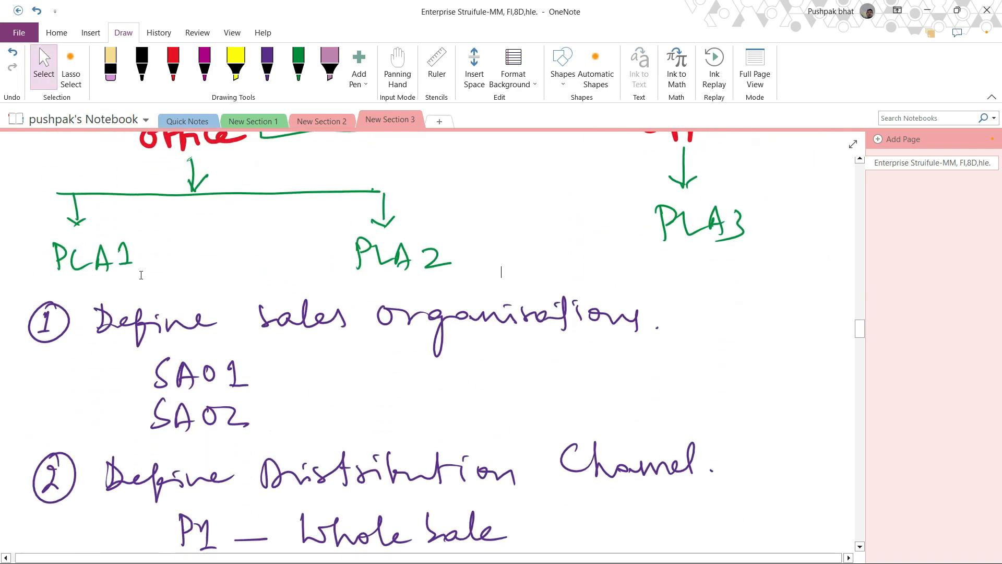
pyautogui.scroll(-4, 236, 379)
pyautogui.scroll(-15, 237, 380)
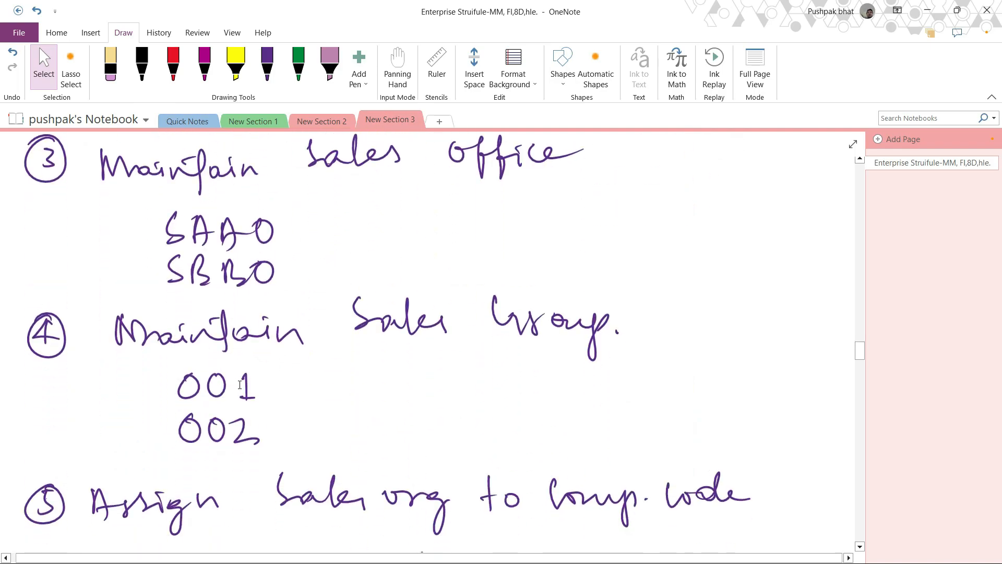
pyautogui.scroll(20, 243, 389)
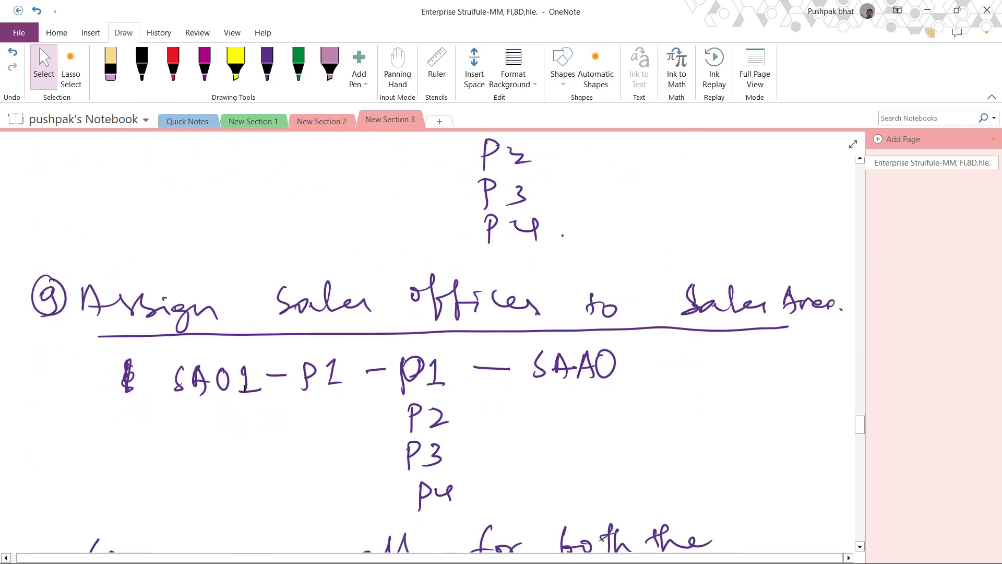
pyautogui.scroll(5, 244, 389)
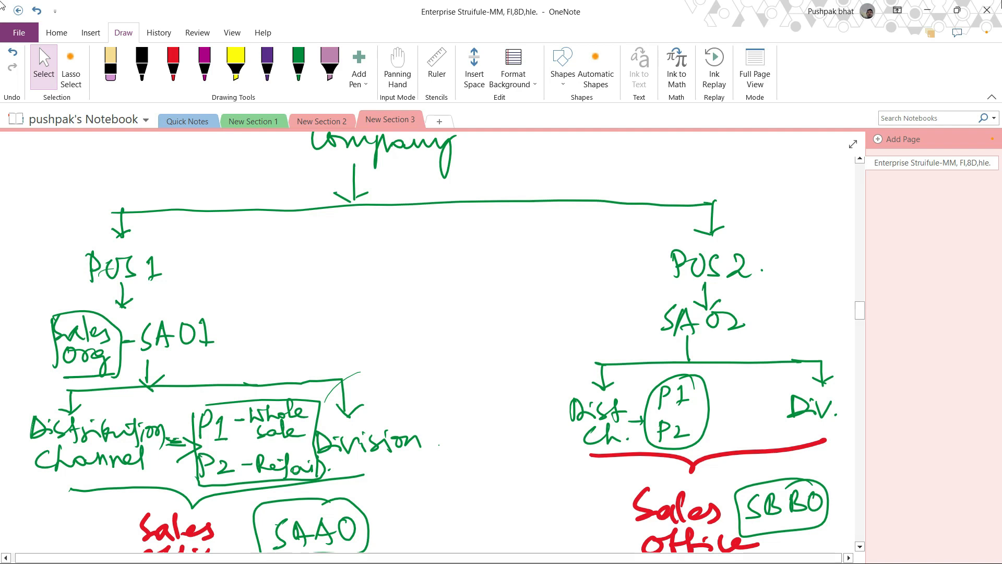
# - Return to SAP and open Sales and Distribution under Enterprise Structure Definition in the IMG
pyautogui.click(927, 10)
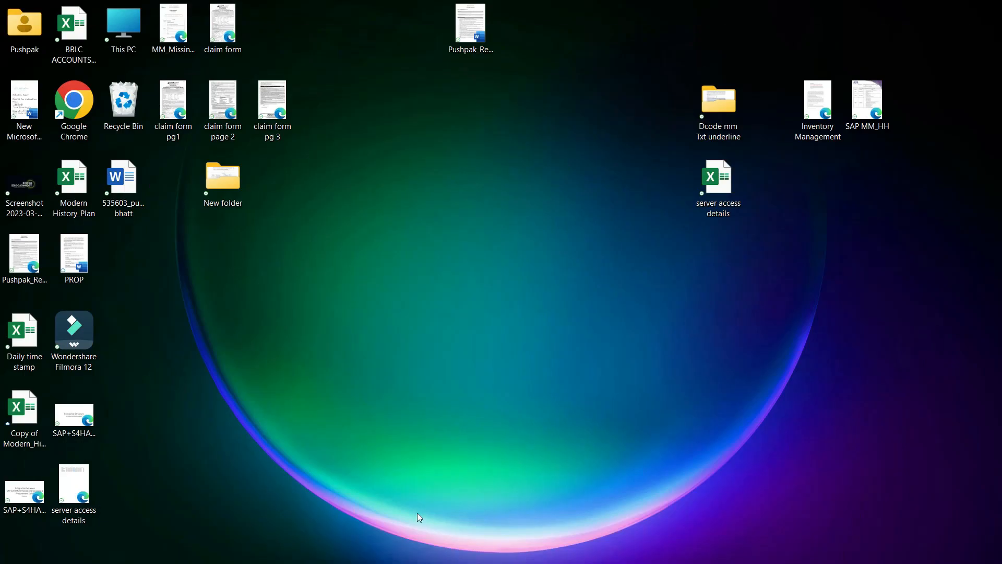
pyautogui.click(573, 555)
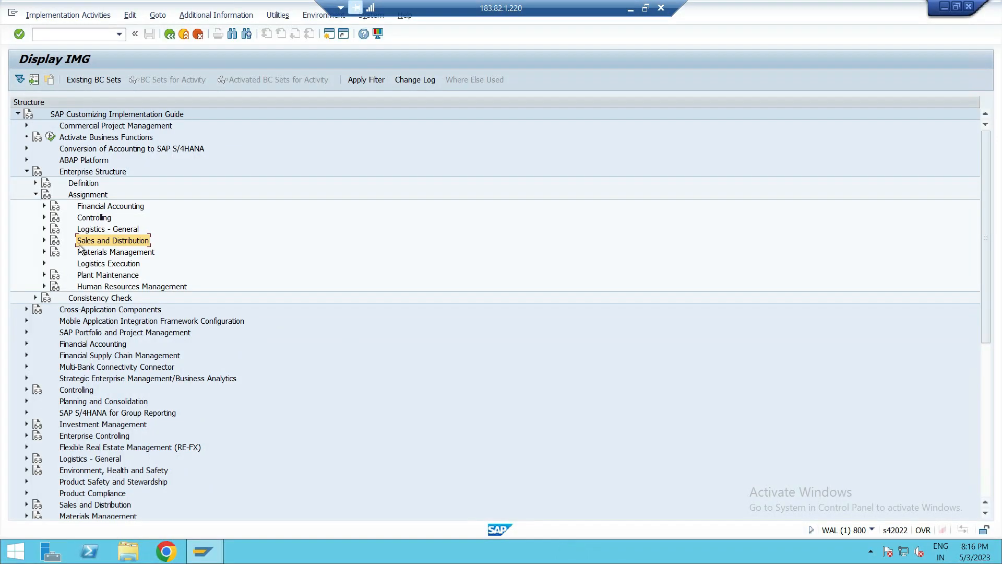
pyautogui.click(36, 194)
pyautogui.click(34, 183)
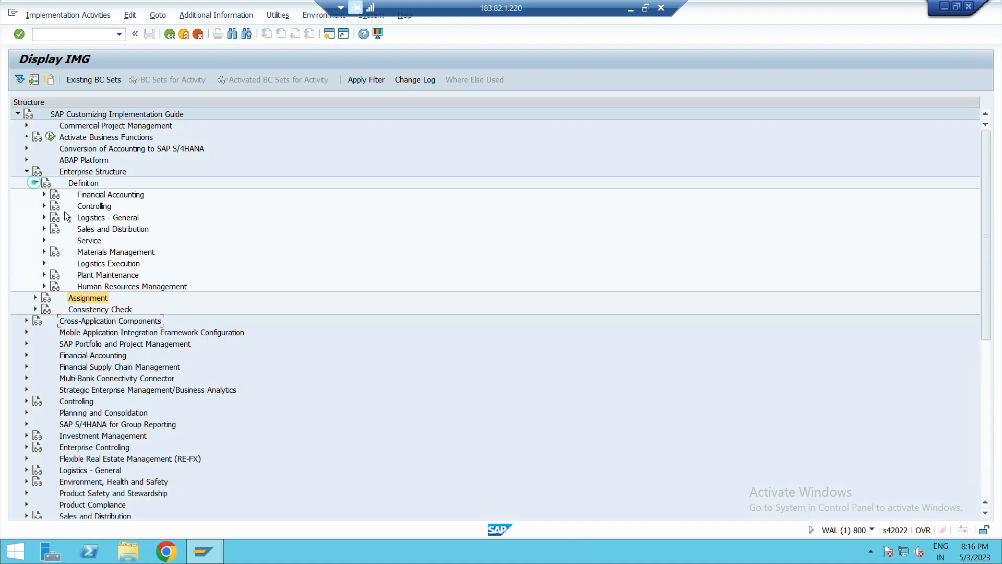
pyautogui.click(120, 236)
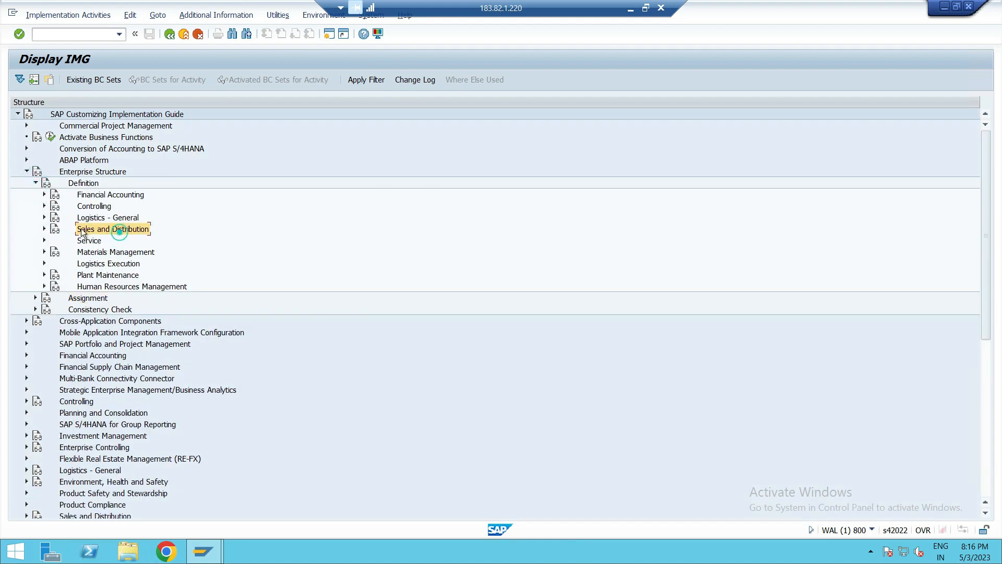
# - Open the Define Sales Organization activity under Sales and Distribution and start a new sales organization entry
pyautogui.click(44, 228)
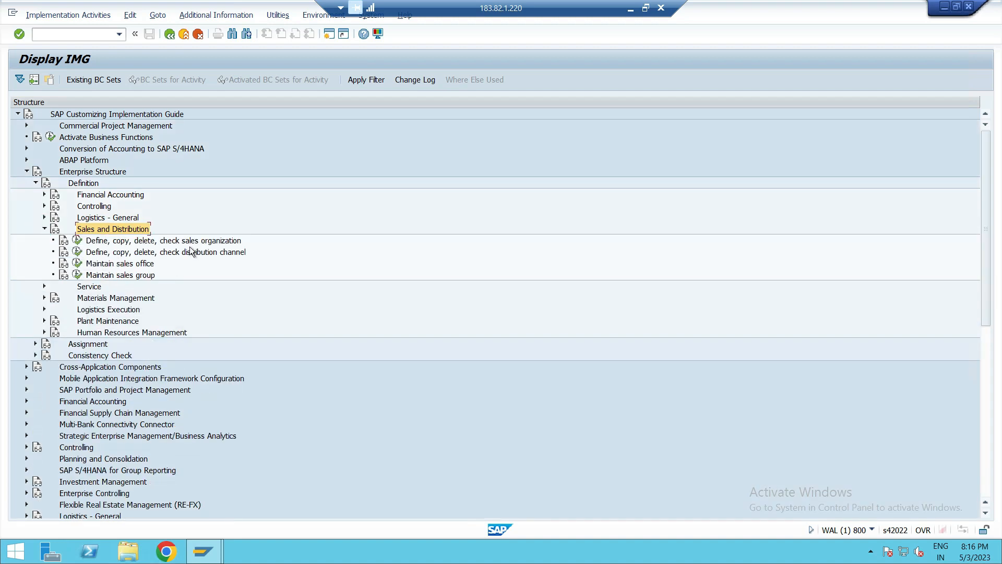
pyautogui.click(184, 241)
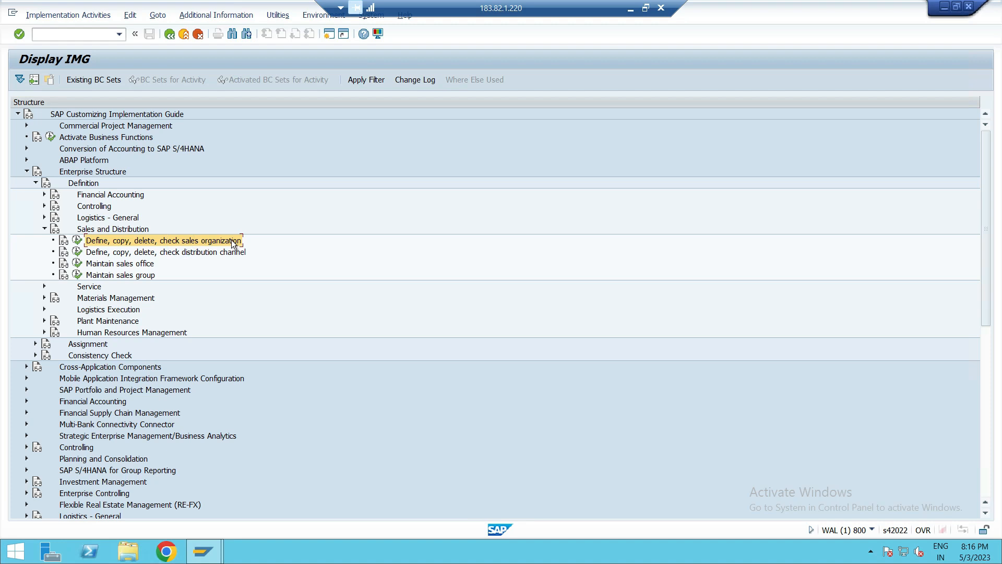
pyautogui.click(83, 242)
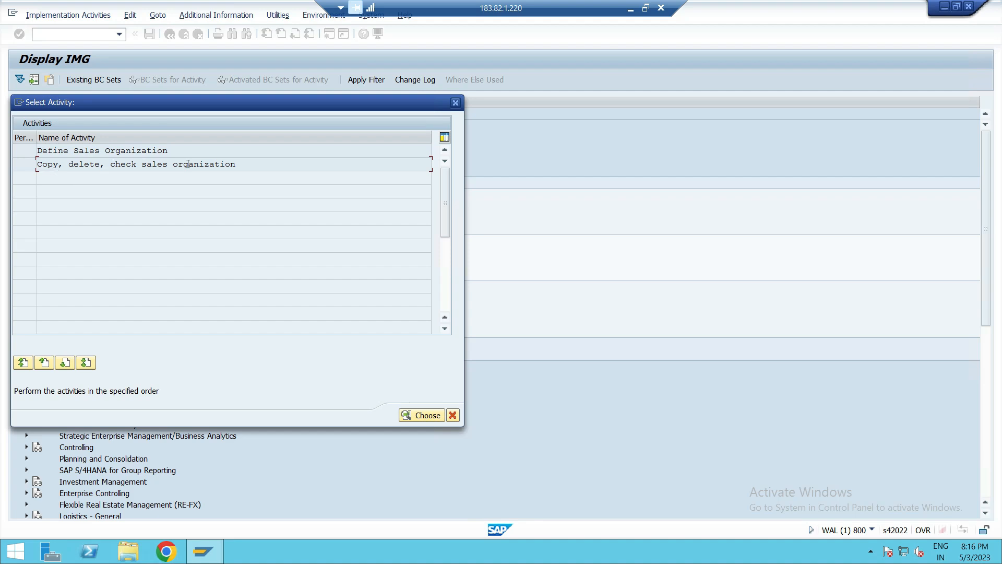
pyautogui.doubleClick(139, 150)
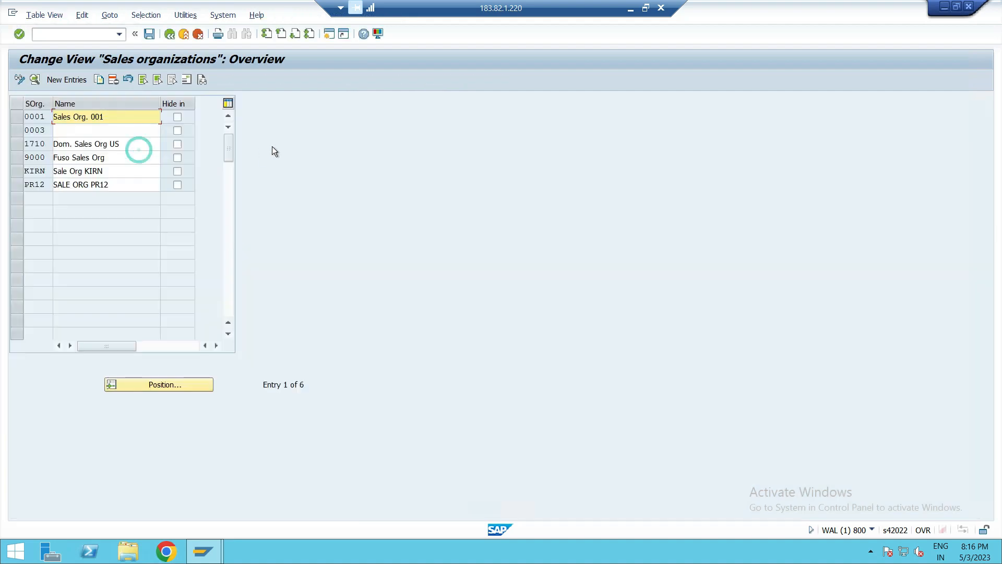
pyautogui.click(63, 79)
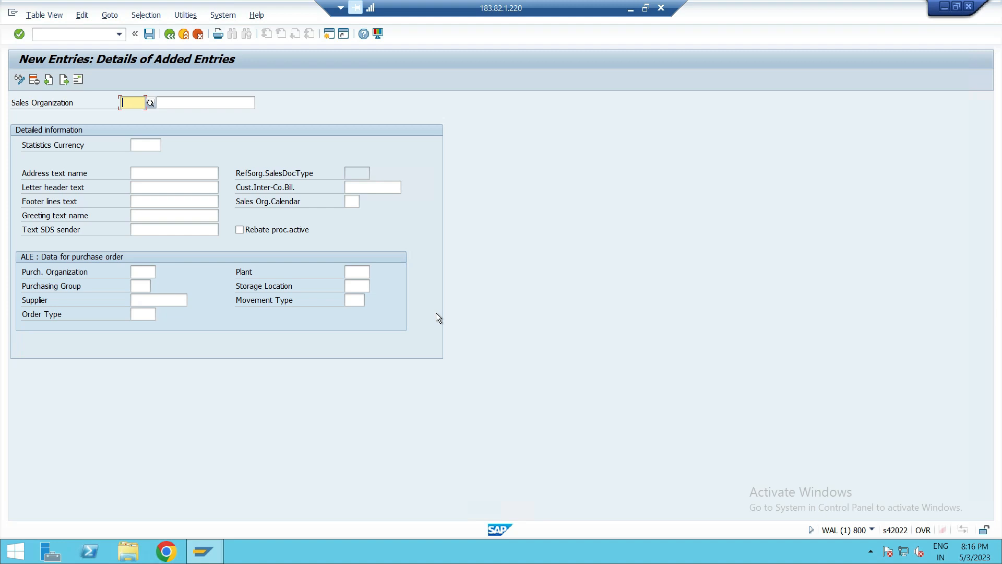
# - Switch to OneNote to review the sales organization in the handwritten diagram, then return to SAP
pyautogui.click(630, 8)
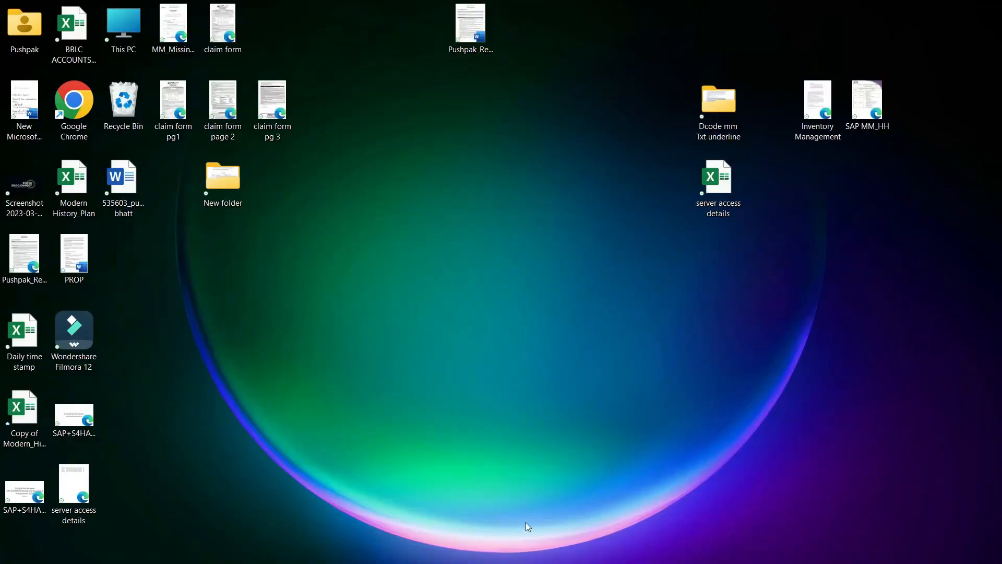
pyautogui.click(536, 548)
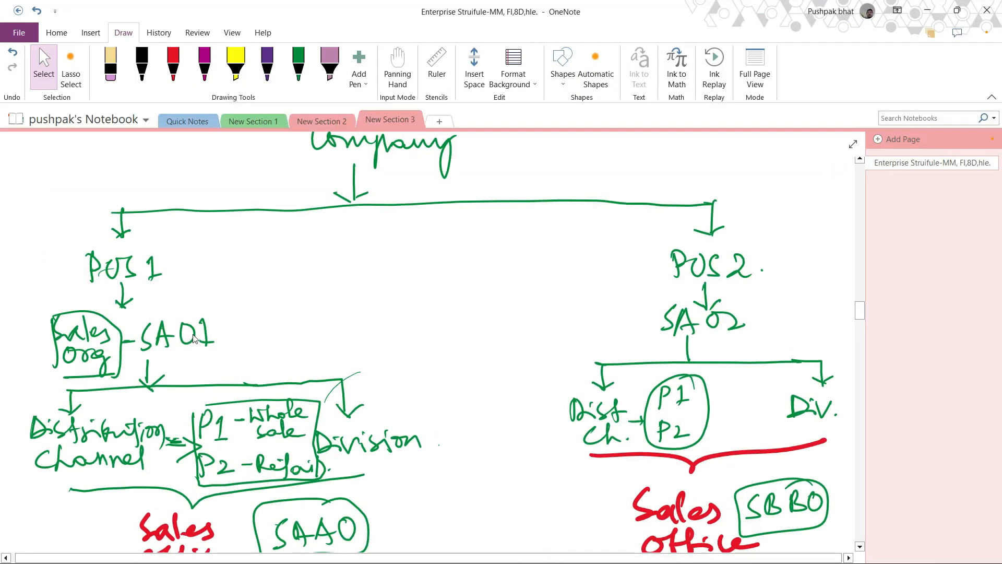
pyautogui.scroll(-5, 697, 353)
pyautogui.scroll(4, 696, 354)
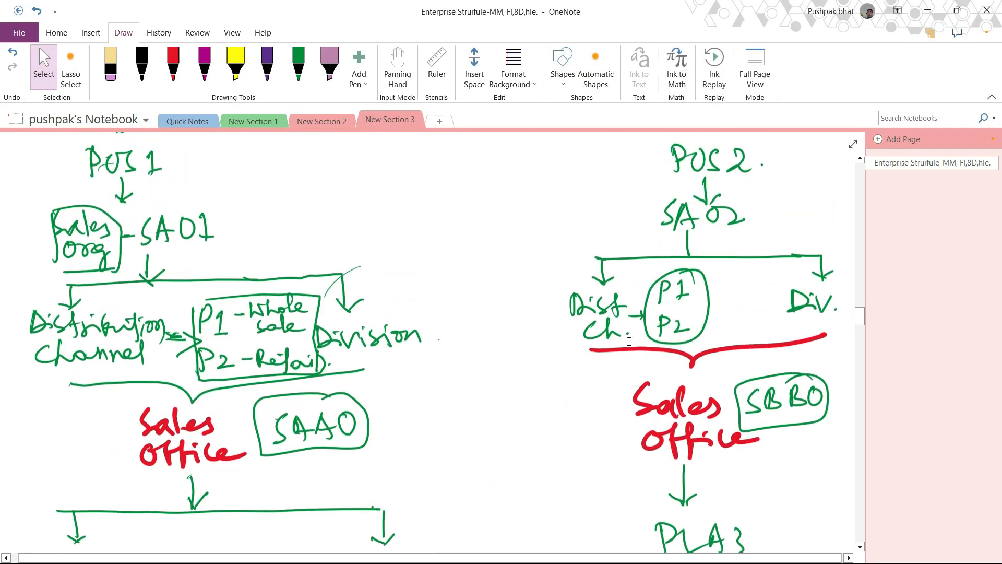
pyautogui.click(930, 8)
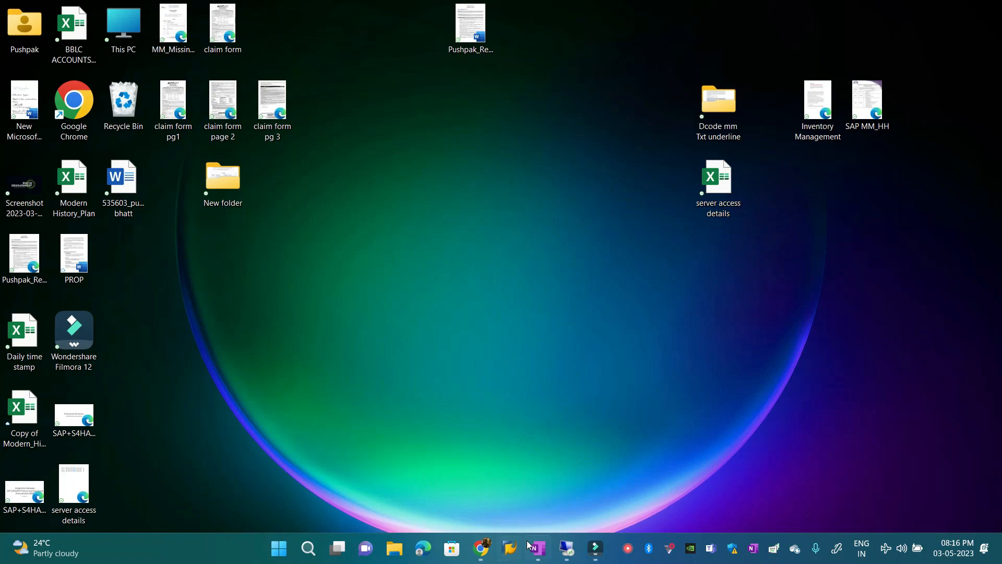
pyautogui.click(535, 545)
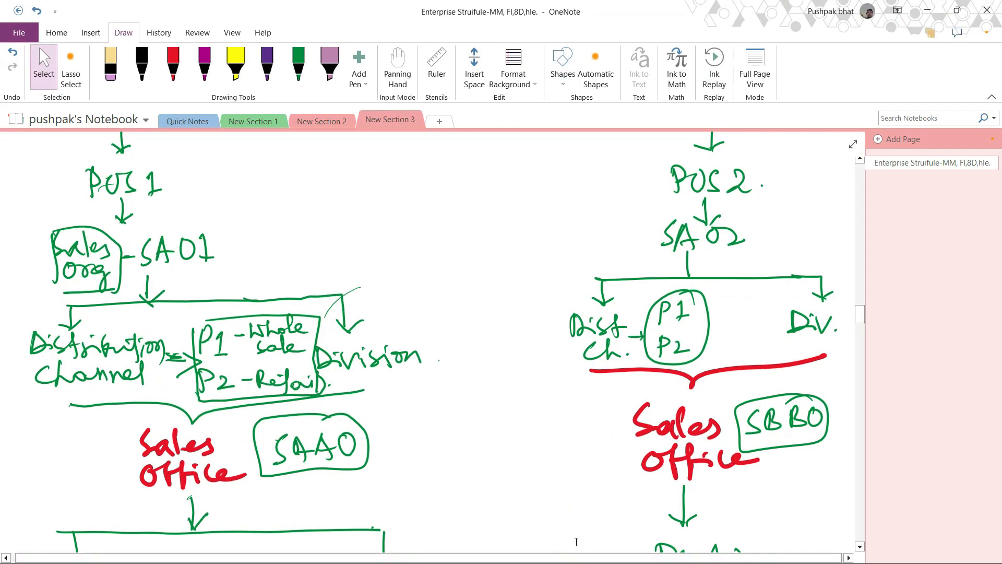
pyautogui.click(919, 5)
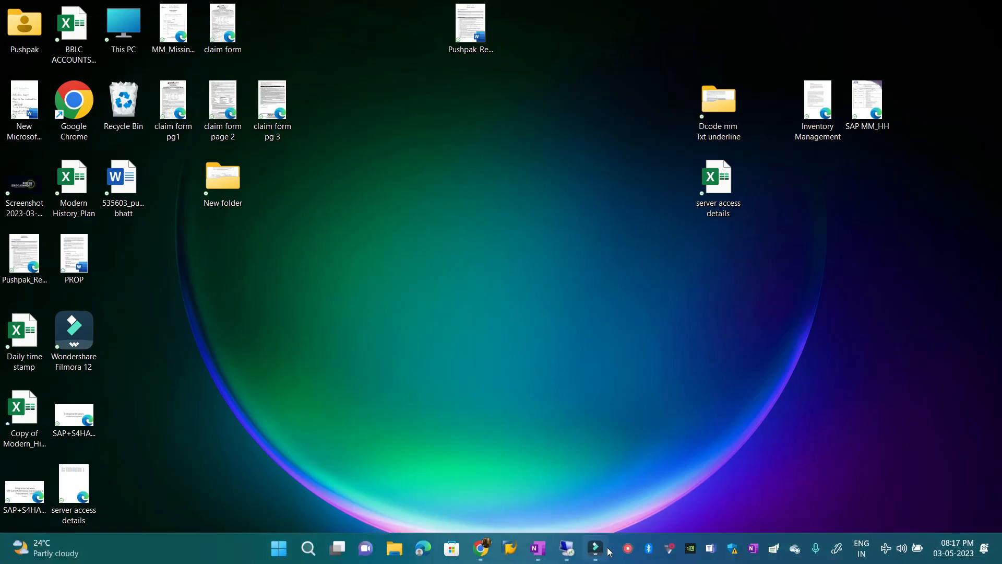
pyautogui.click(595, 548)
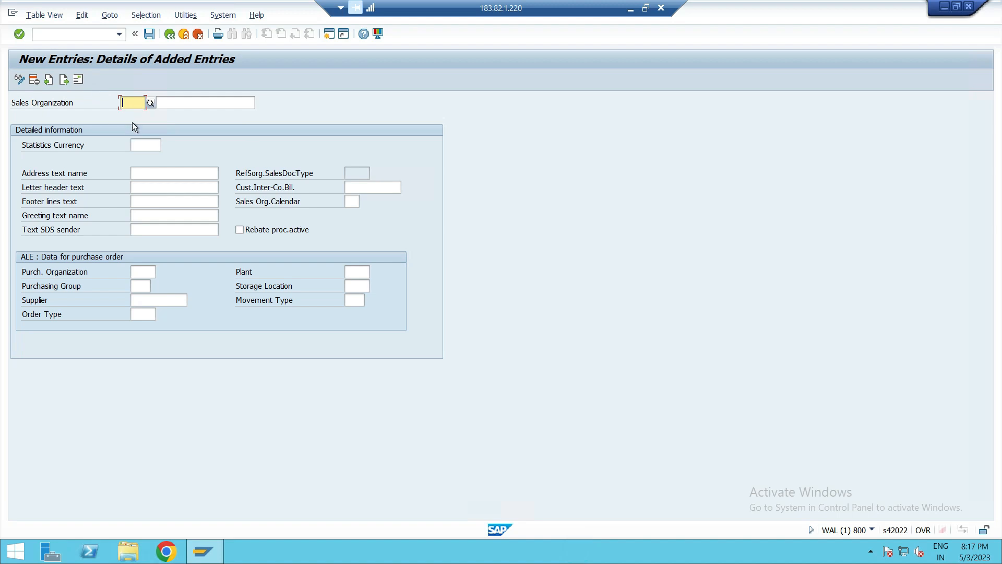
# - Enter sales organization SA01 with the description SALES ORG - PUS1
pyautogui.write('SA01')
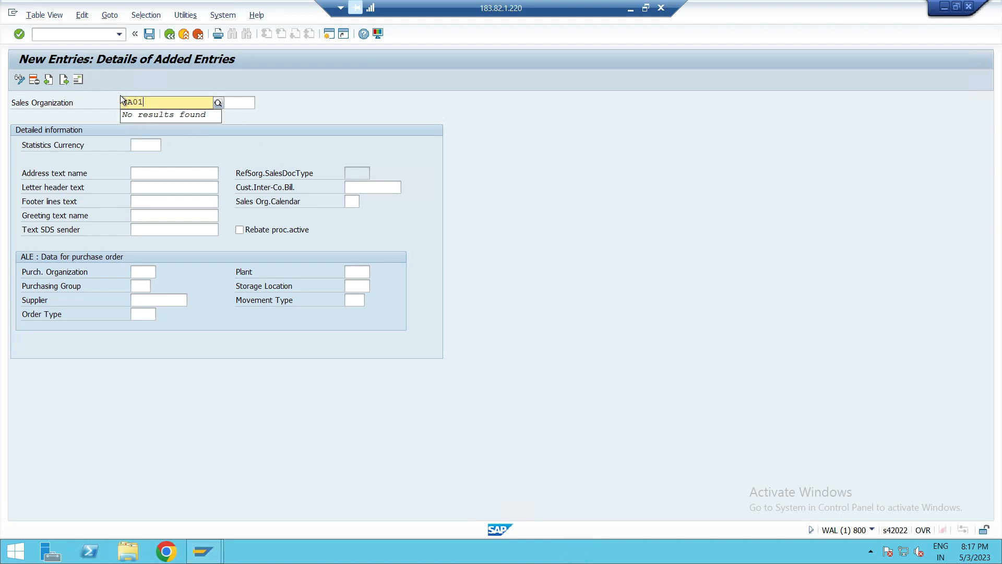
pyautogui.click(272, 142)
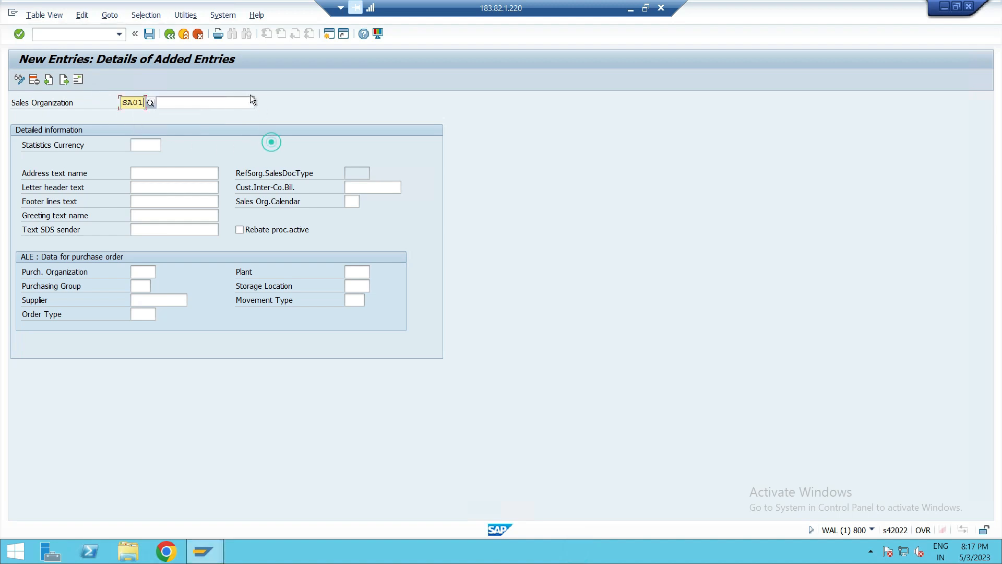
pyautogui.click(184, 102)
pyautogui.write('SALES ORG - PUS 1')
pyautogui.press('BackSpace')
pyautogui.press('BackSpace')
pyautogui.write('1')
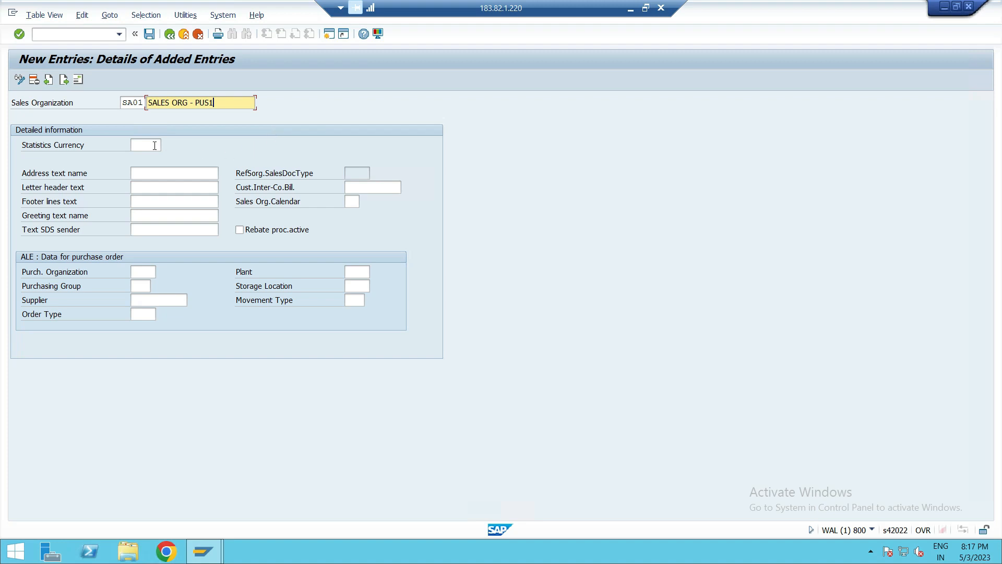
# - Set the statistics currency to GBP (British Pound)
pyautogui.click(154, 146)
pyautogui.click(167, 147)
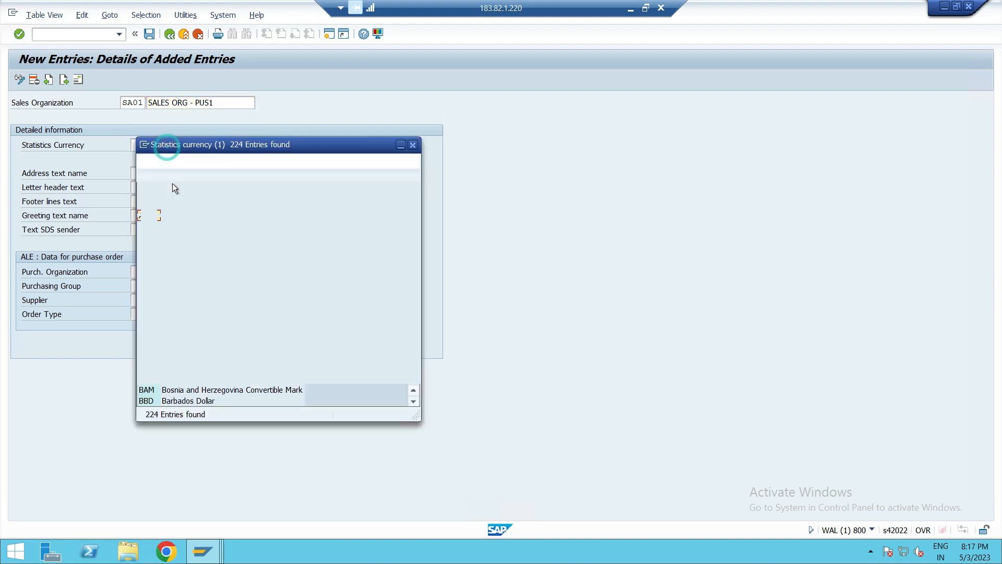
pyautogui.click(413, 144)
pyautogui.write('GB')
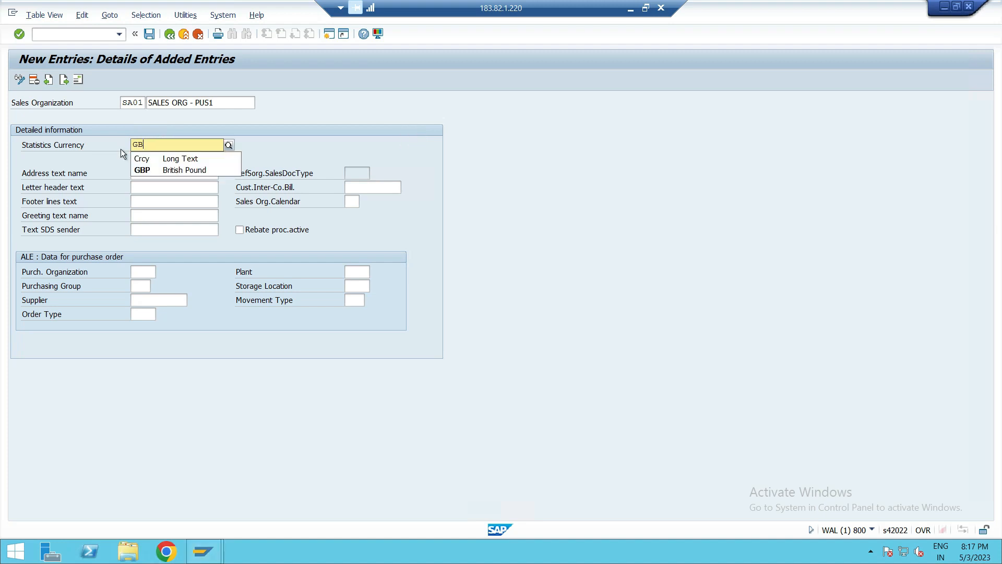
pyautogui.write('P')
pyautogui.click(159, 171)
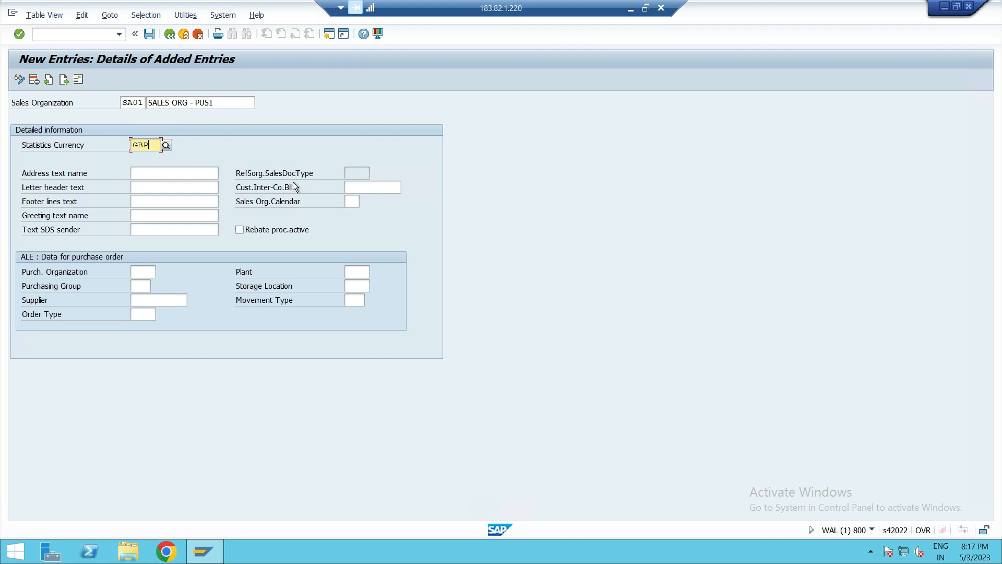
# - Set the sales organization calendar to GS, Great Britain (Scotland), from the calendar list
pyautogui.click(350, 202)
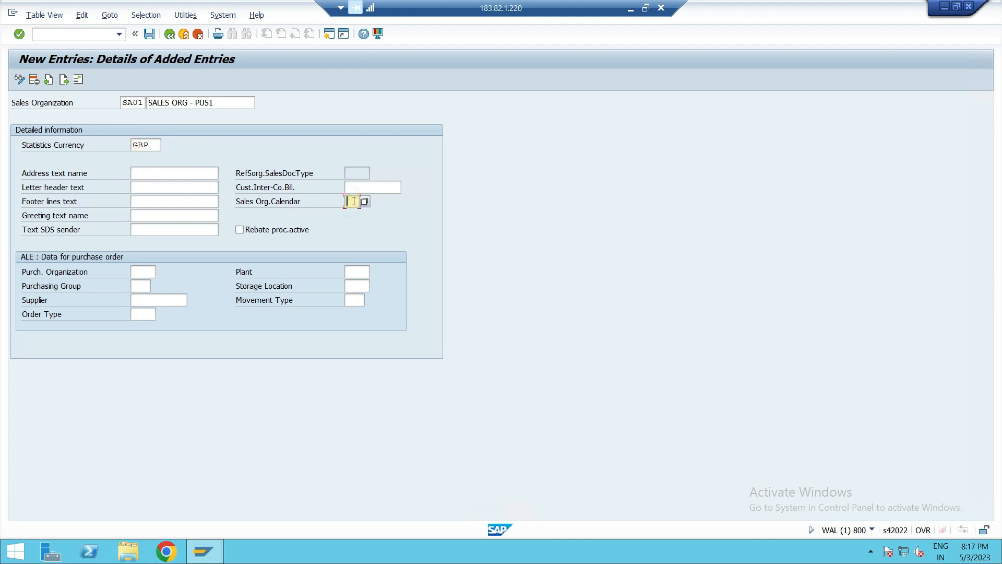
pyautogui.write('G')
pyautogui.click(365, 200)
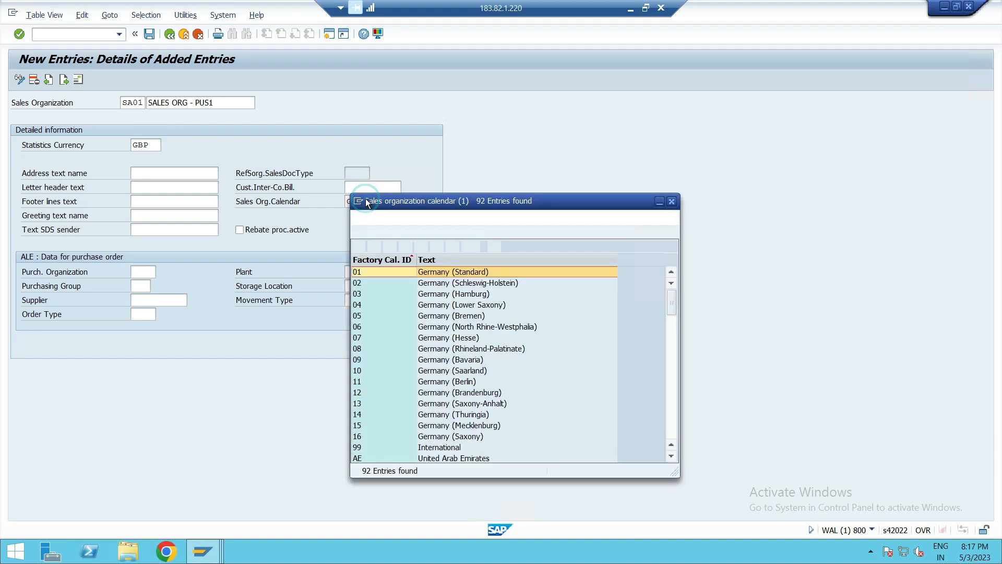
pyautogui.scroll(-4, 424, 342)
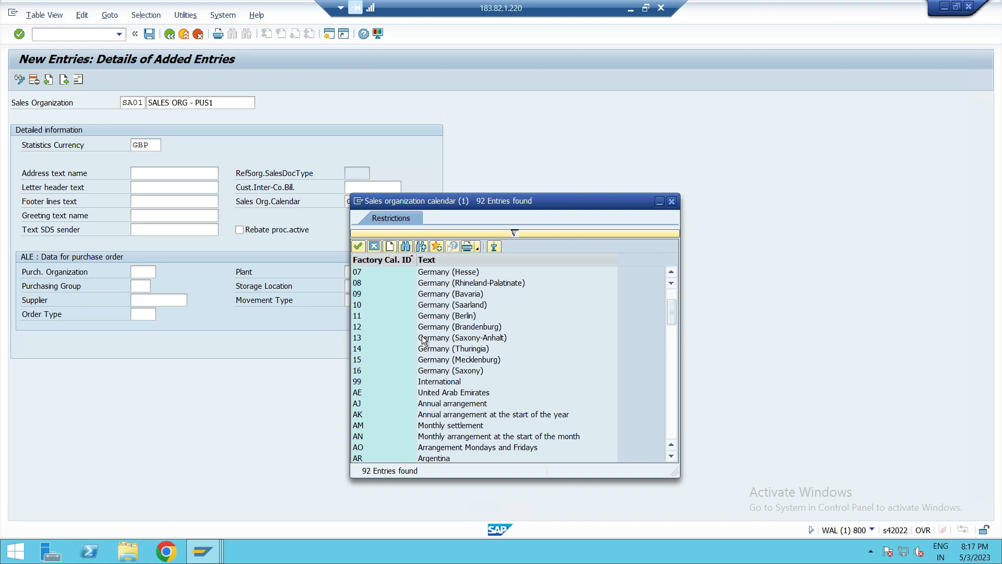
pyautogui.scroll(-7, 424, 341)
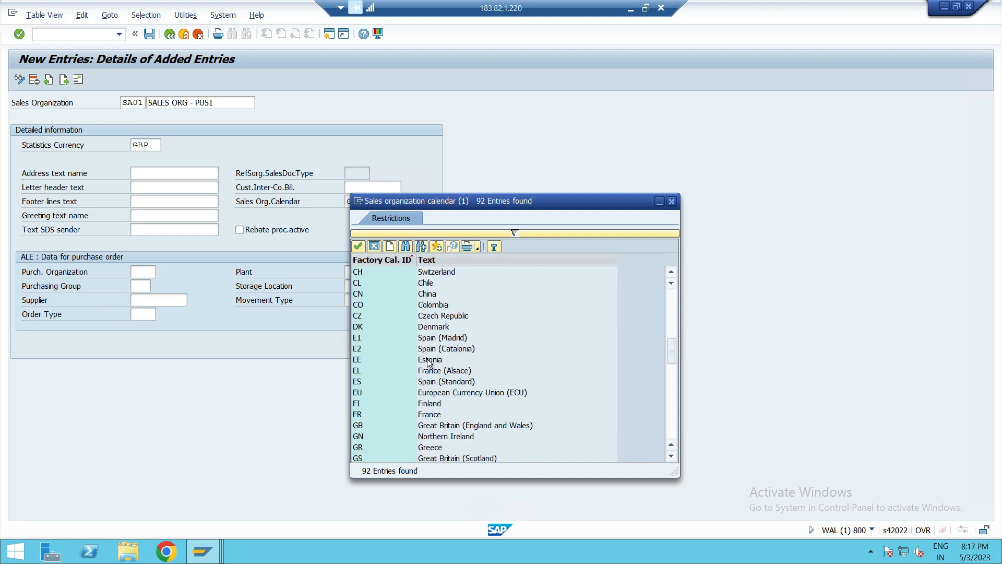
pyautogui.scroll(-1, 428, 363)
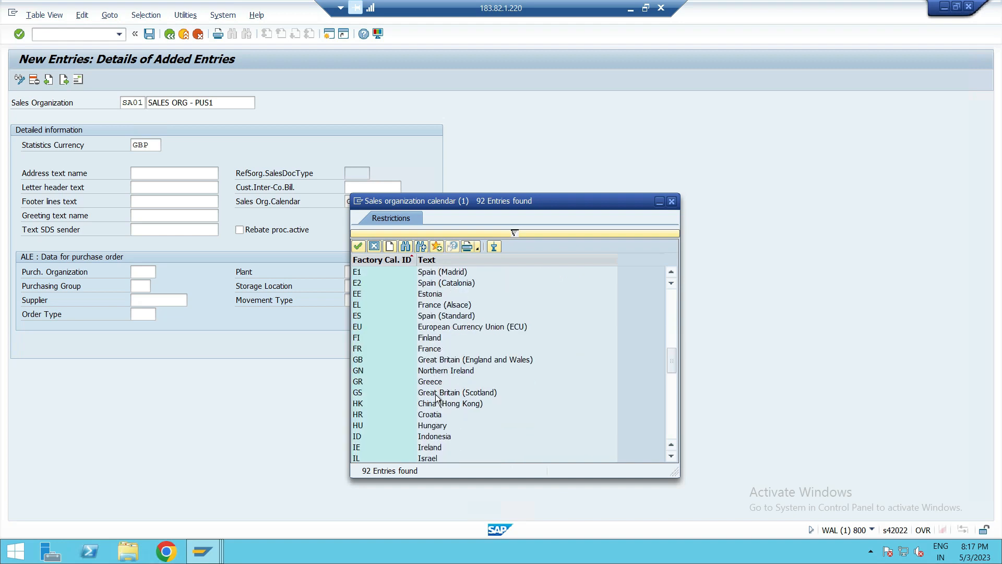
pyautogui.doubleClick(359, 395)
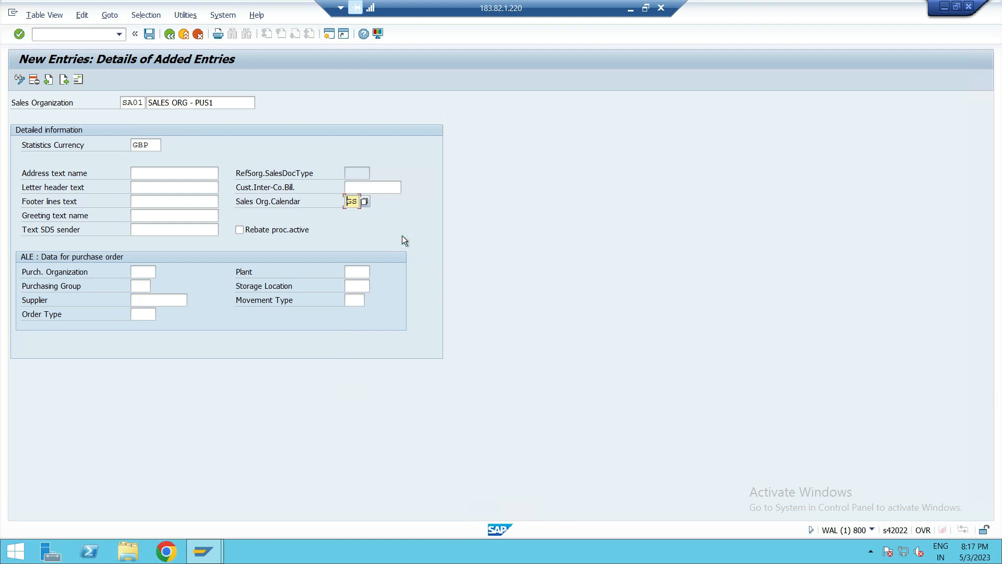
# - Save the new sales organization and continue past the statistics currency information message
pyautogui.click(368, 238)
pyautogui.click(152, 36)
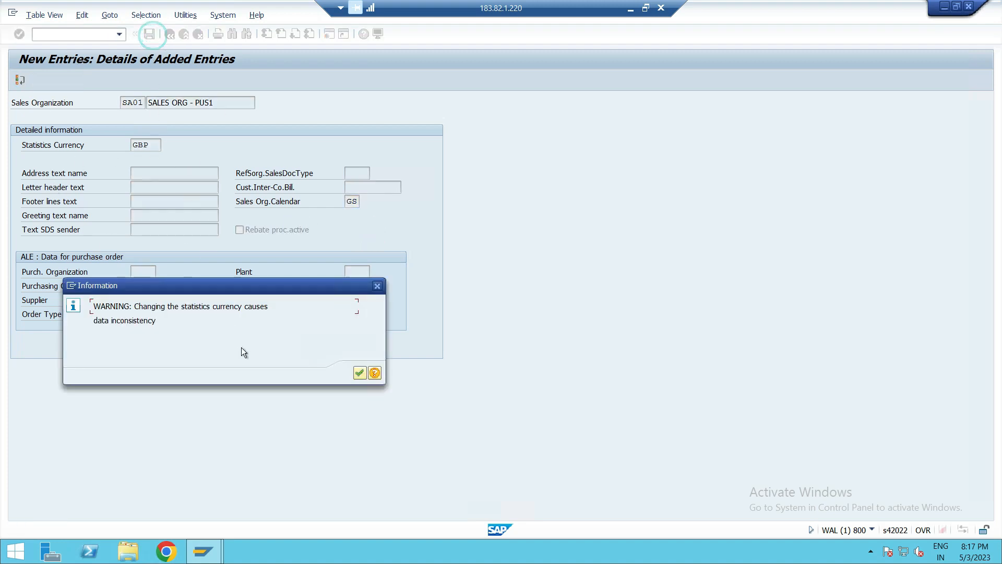
pyautogui.moveTo(209, 293); pyautogui.dragTo(206, 161)
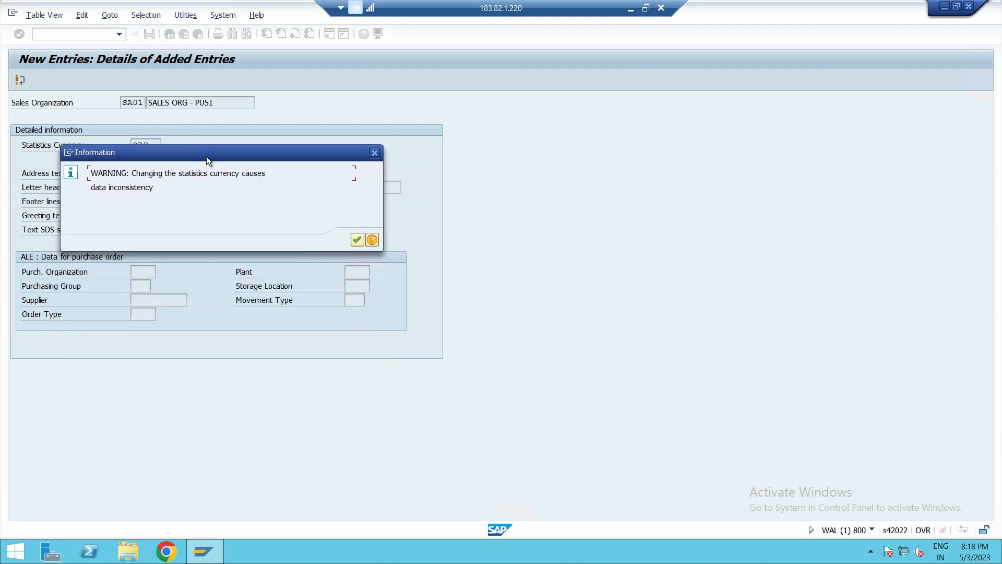
pyautogui.click(356, 240)
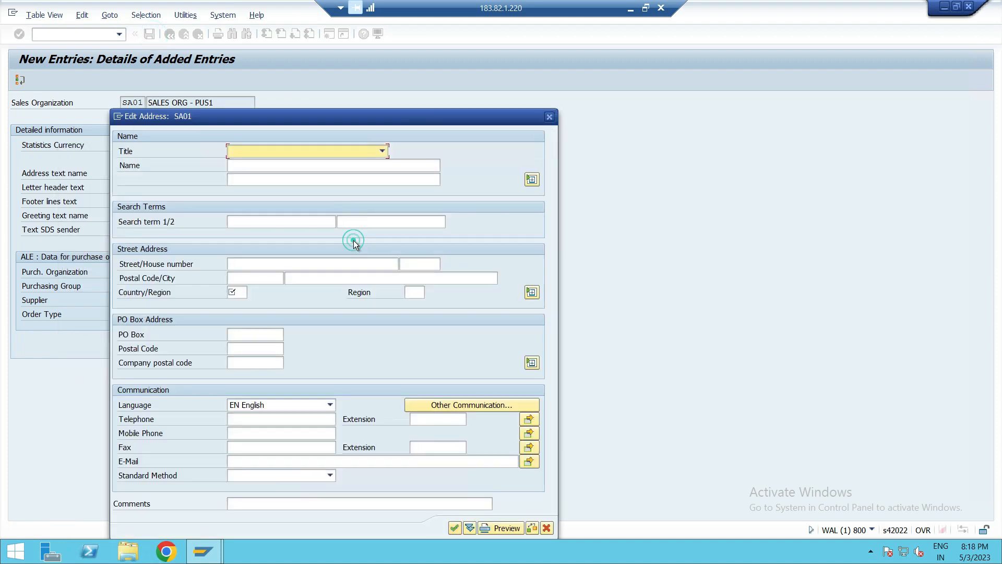
# - In the address, set the title to Company and the name to SALAES ORG -1 PUS1
pyautogui.click(369, 154)
pyautogui.click(332, 169)
pyautogui.click(308, 165)
pyautogui.write('SALAES ORG -1')
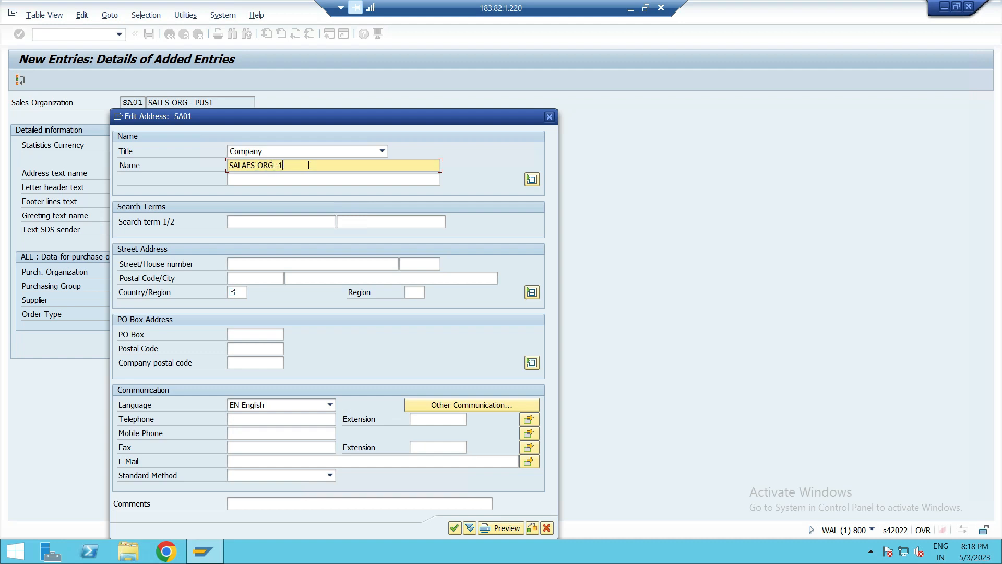
pyautogui.write(' PUS1')
# - Enter SA01 as the second name line and SA01 and PUS1 as the two search terms
pyautogui.click(285, 181)
pyautogui.write('SAAO')
pyautogui.press('BackSpace')
pyautogui.write('O')
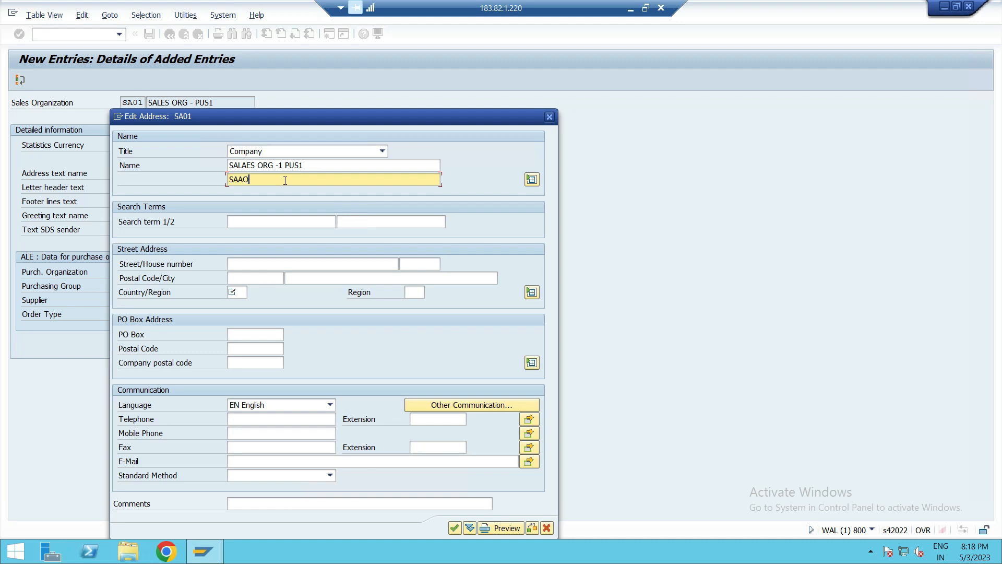
pyautogui.press('BackSpace')
pyautogui.press('BackSpace')
pyautogui.write('01')
pyautogui.click(284, 223)
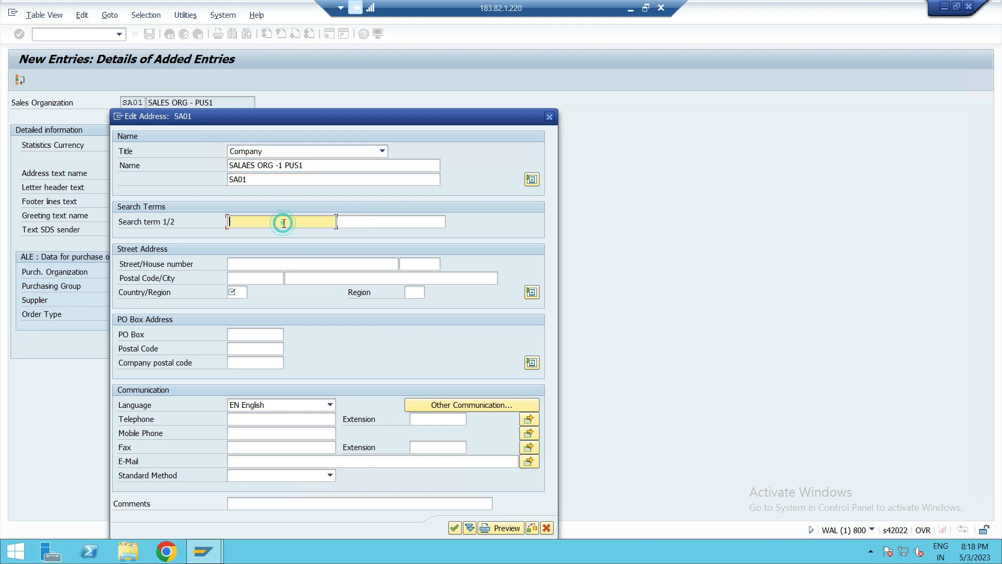
pyautogui.write('SA01')
pyautogui.click(358, 219)
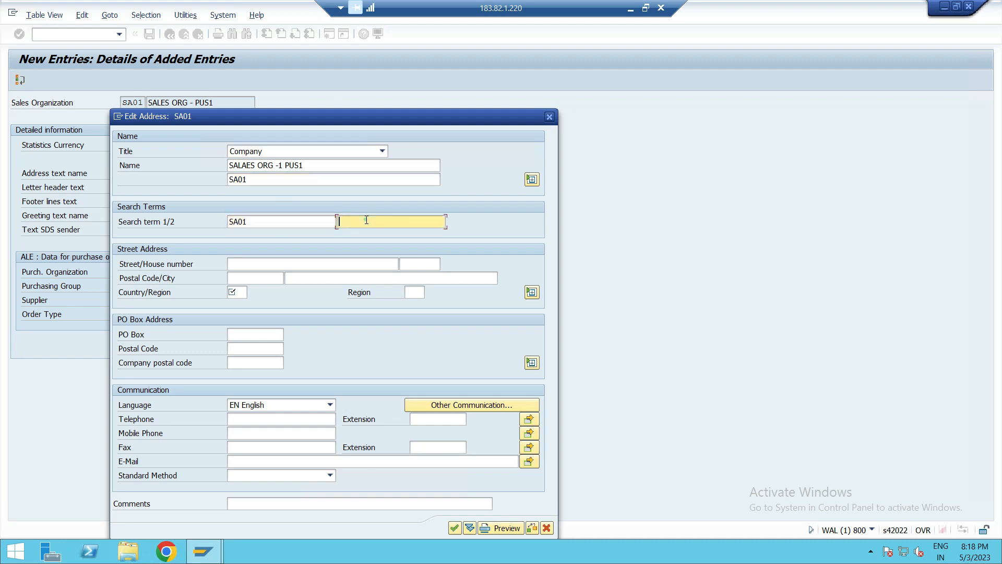
pyautogui.write('PUS1')
# - Set the address country to GB, confirm the address and customizing request WALK900758, and return to the overview
pyautogui.click(240, 296)
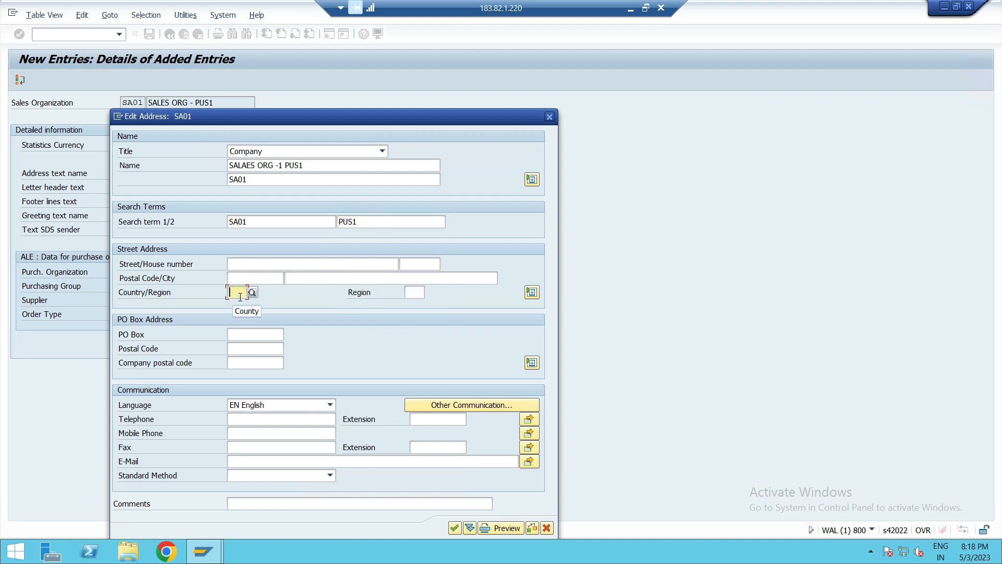
pyautogui.write('GB')
pyautogui.click(238, 318)
pyautogui.click(455, 528)
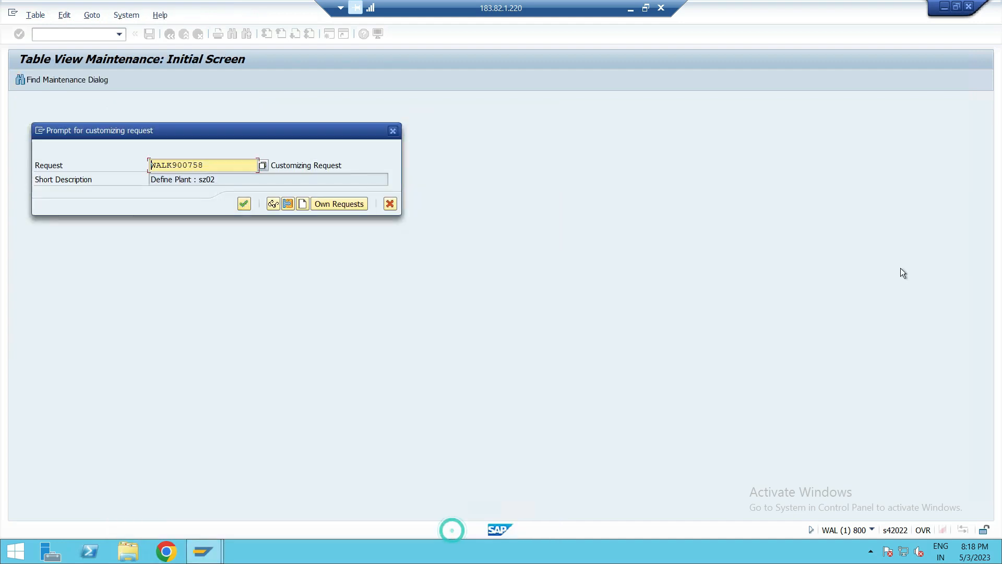
pyautogui.click(243, 204)
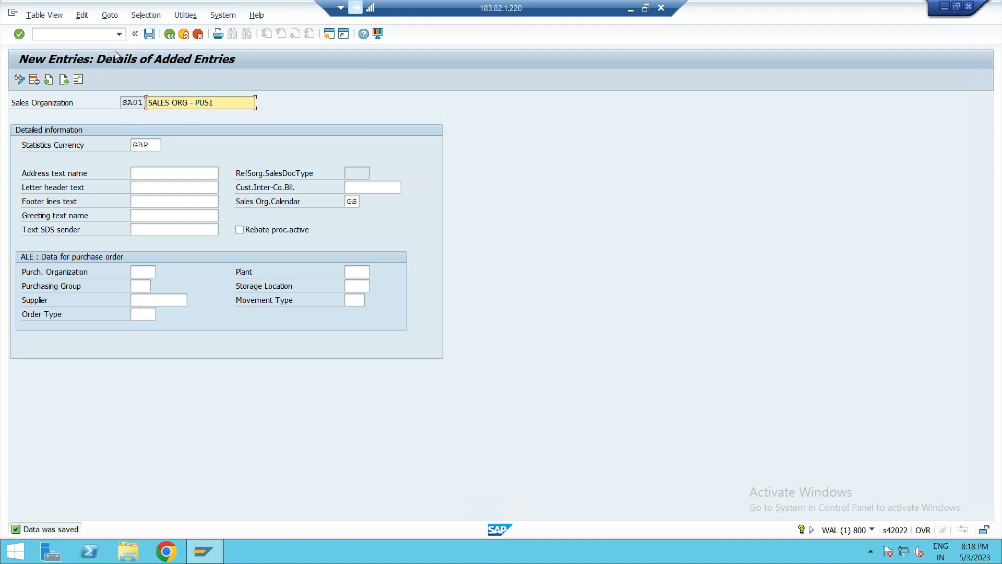
pyautogui.click(168, 38)
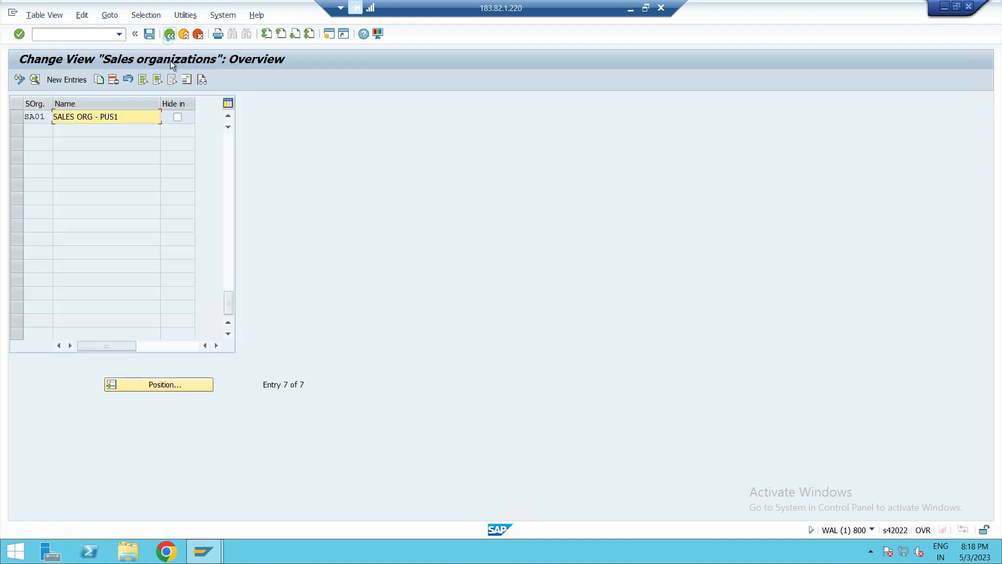
# - Copy sales organization SA01 as a new entry SA02 and rename it SALES ORG - PUS2
pyautogui.click(18, 117)
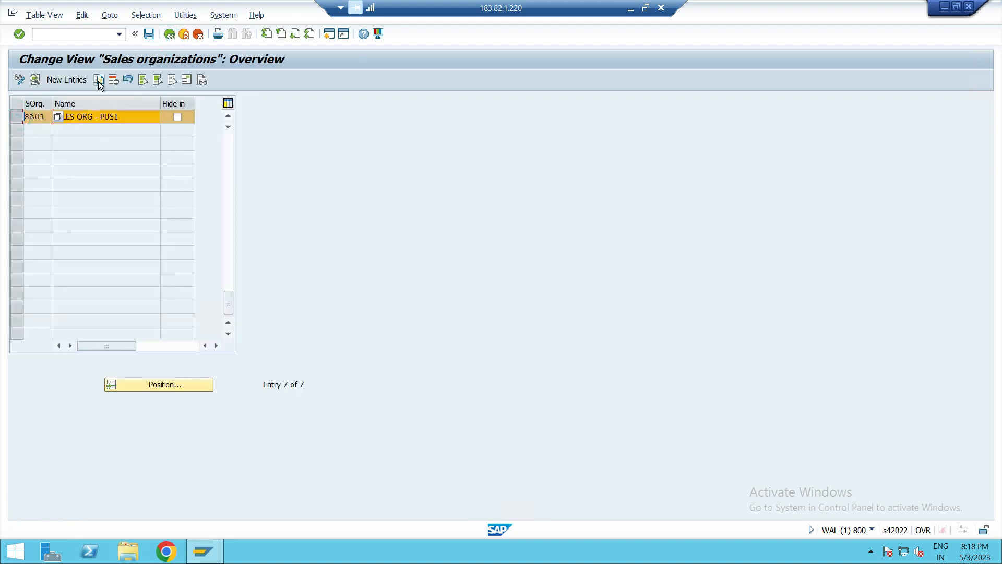
pyautogui.click(100, 80)
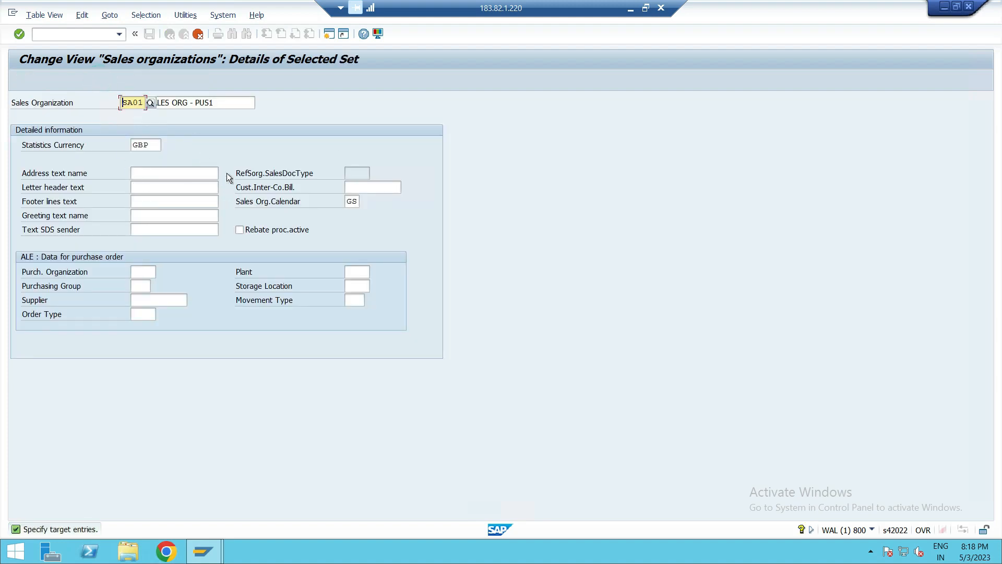
pyautogui.click(140, 102)
pyautogui.press('BackSpace')
pyautogui.write('2')
pyautogui.click(249, 117)
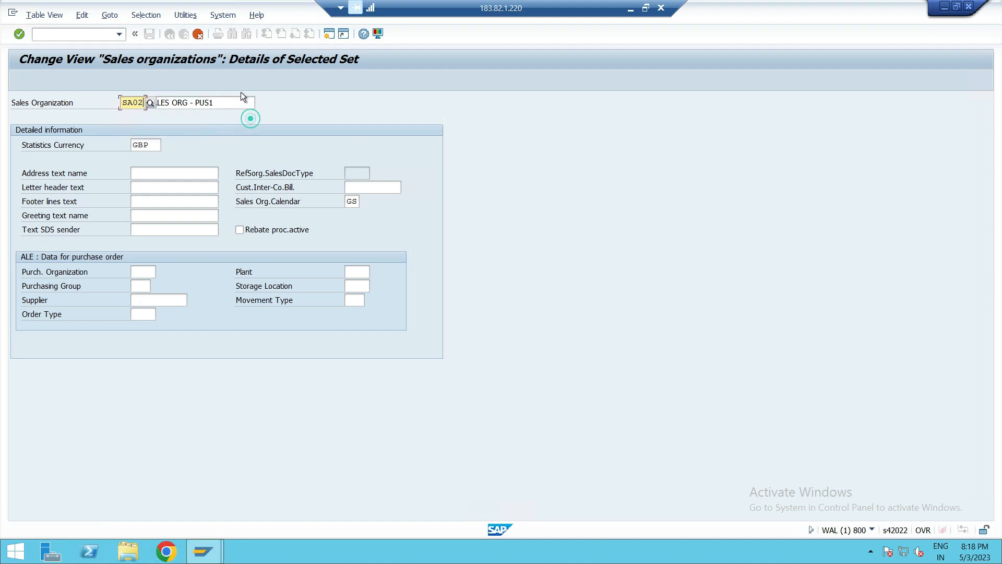
pyautogui.click(237, 100)
pyautogui.press('BackSpace')
pyautogui.write('2')
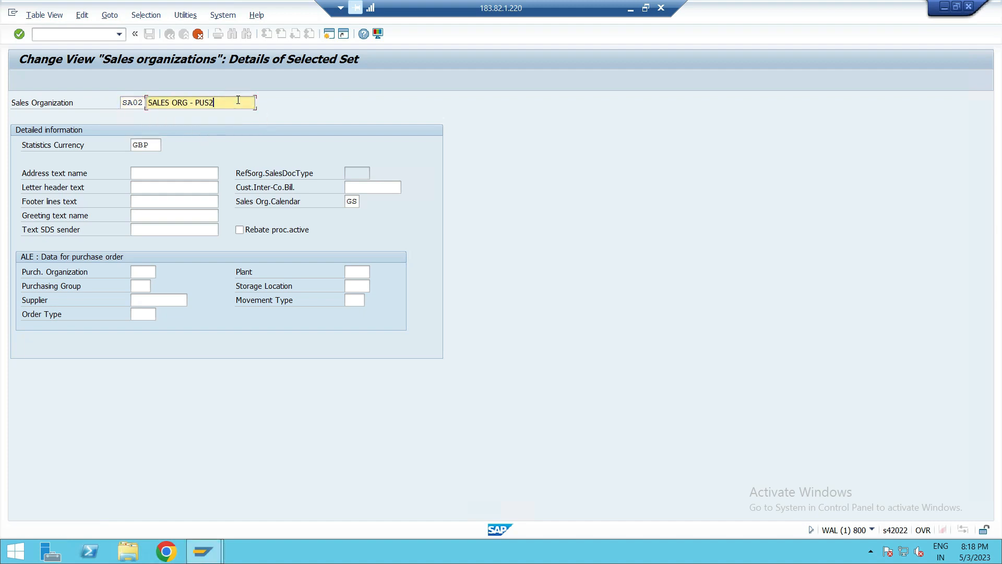
# - Accept the copied address, save the new sales organization SA02 and leave the overview
pyautogui.click(221, 144)
pyautogui.press('Return')
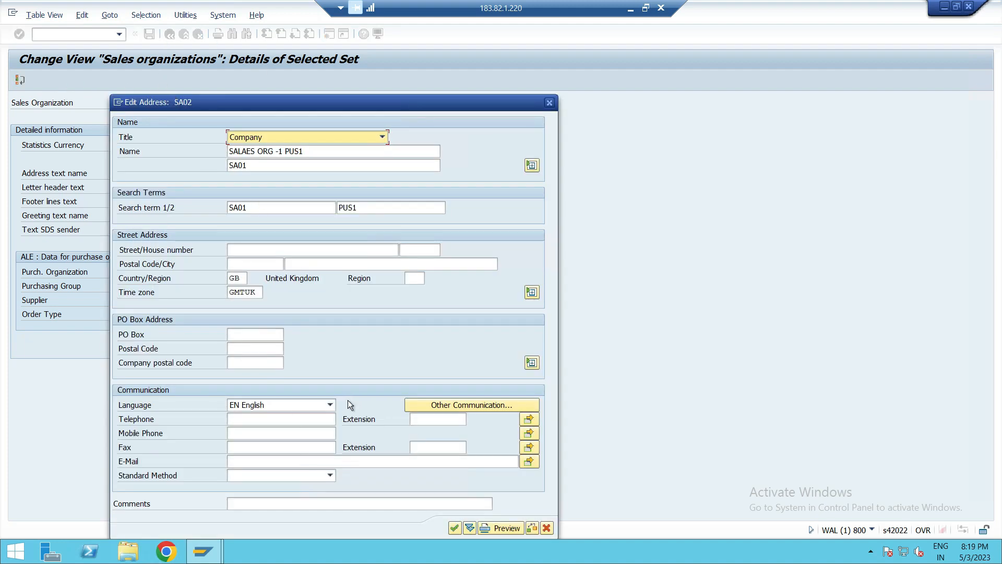
pyautogui.click(455, 527)
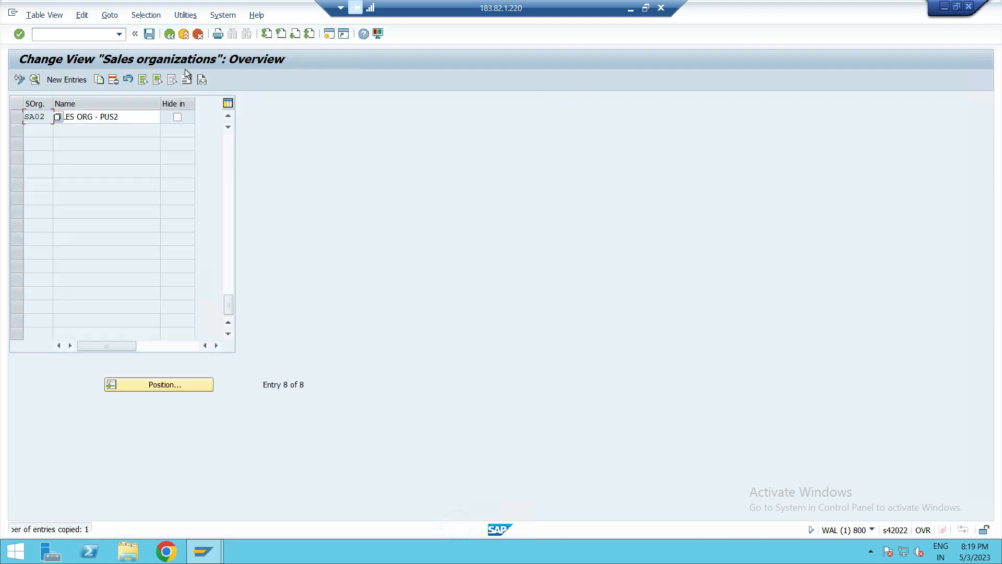
pyautogui.click(150, 35)
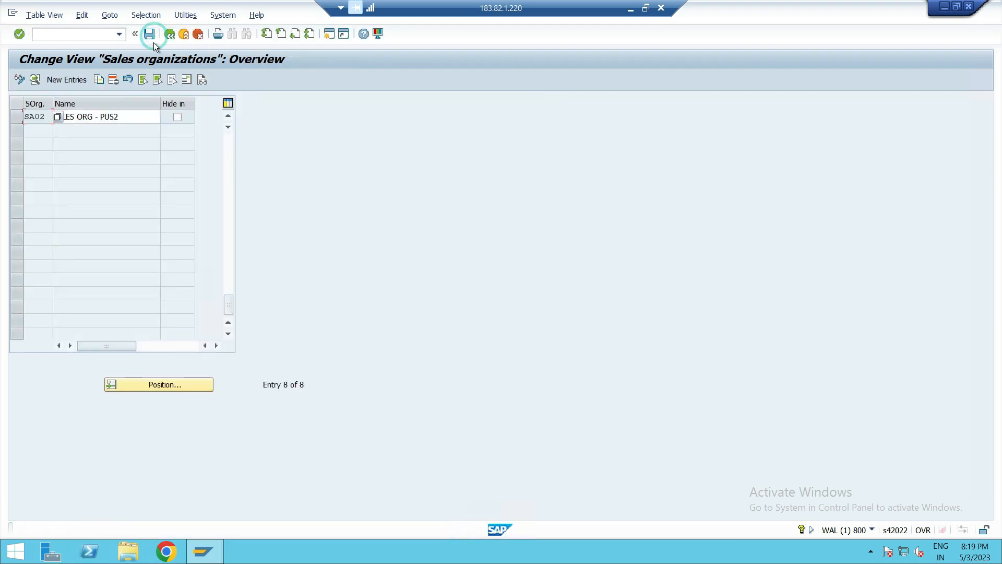
pyautogui.click(169, 34)
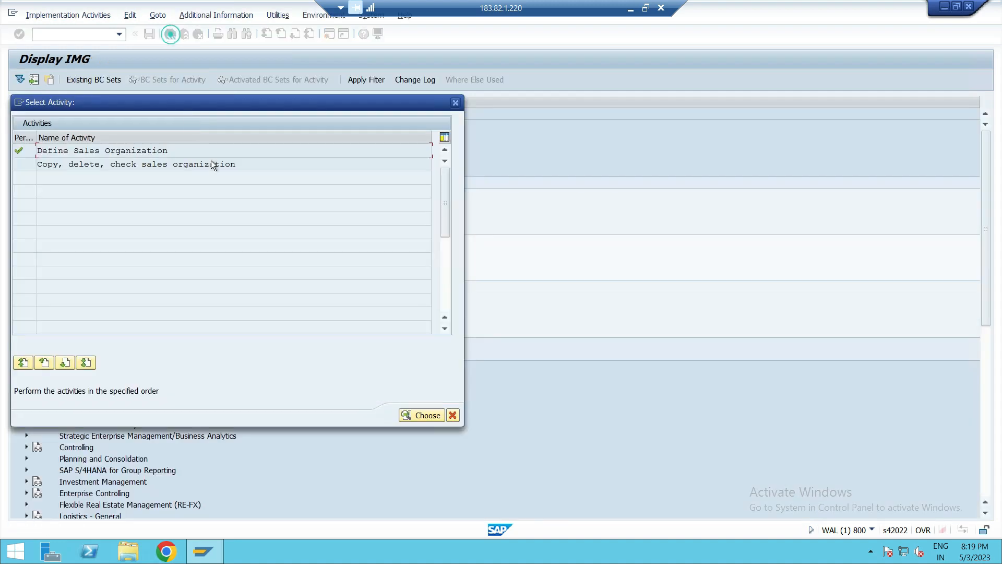
# - Reopen Define Sales Organization to review the SA01 and SA02 entries, then return to the IMG structure
pyautogui.doubleClick(145, 150)
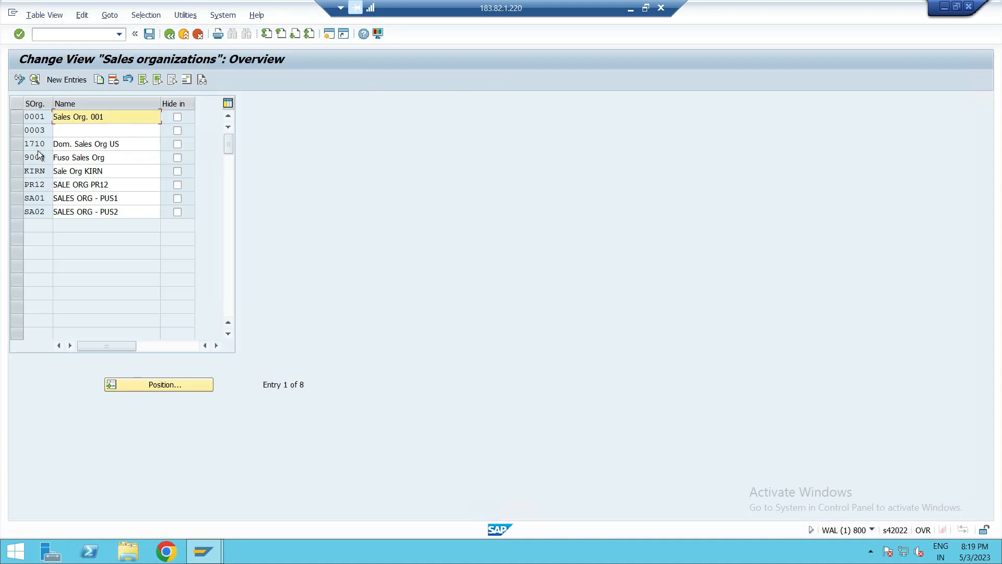
pyautogui.click(15, 203)
pyautogui.click(15, 212)
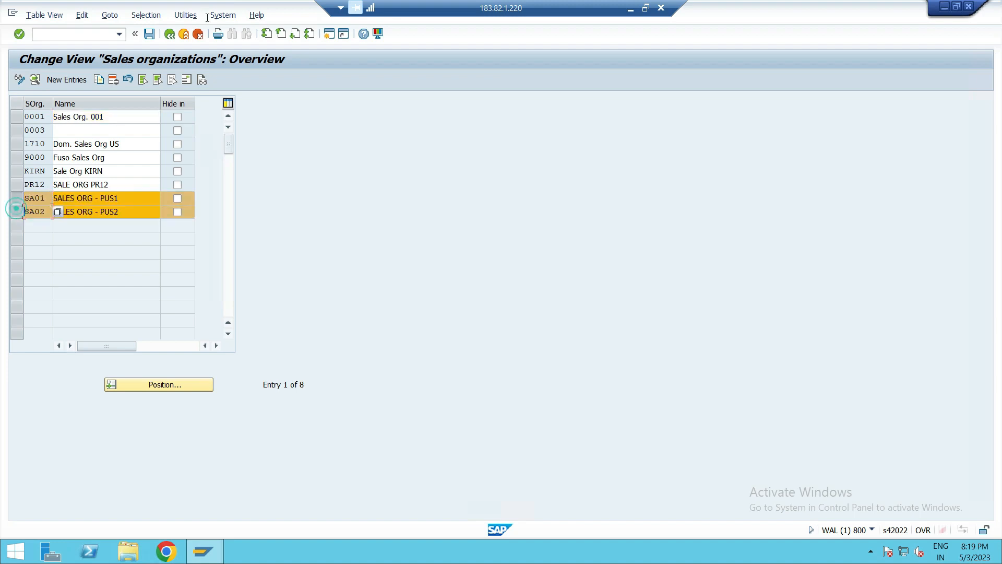
pyautogui.click(171, 36)
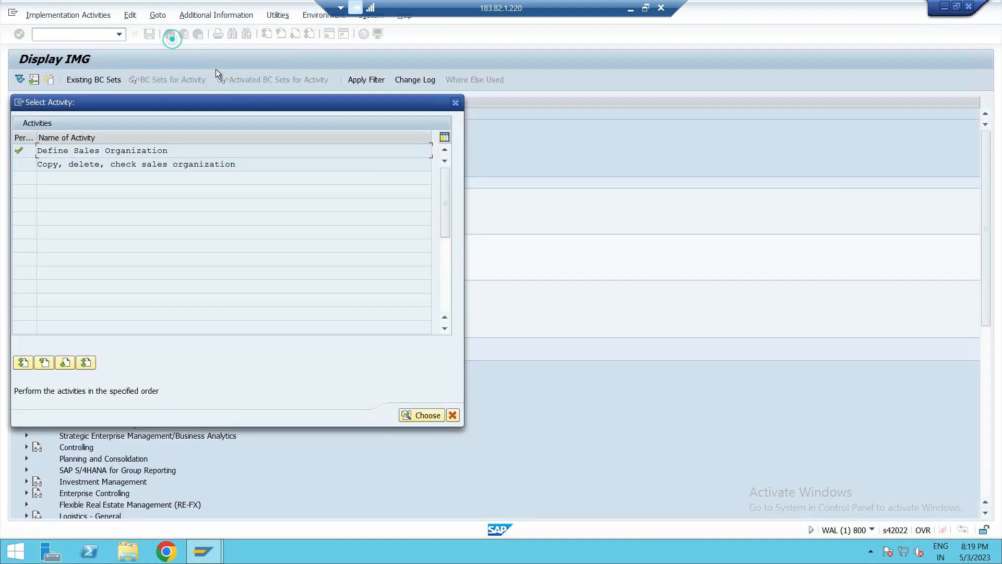
pyautogui.click(454, 103)
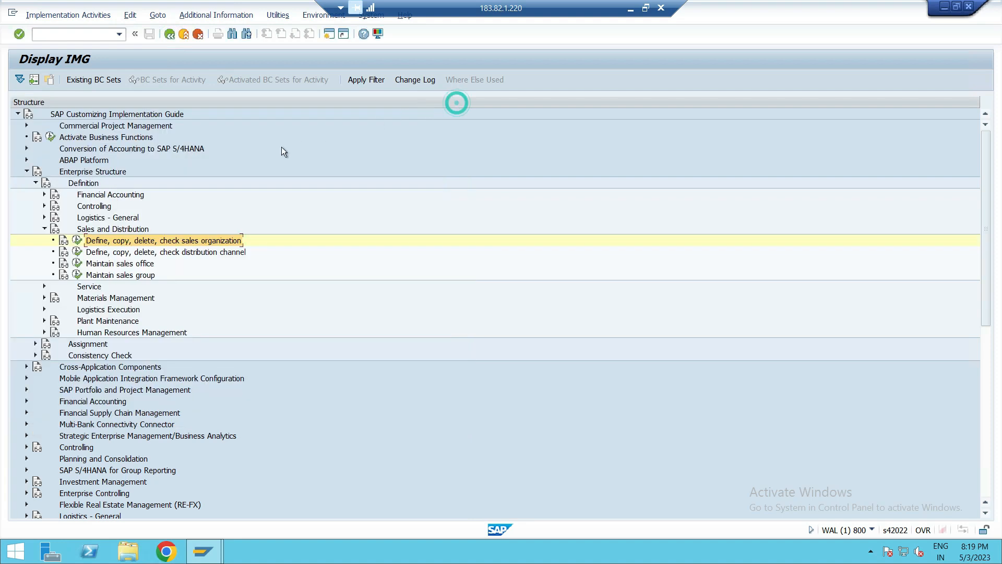
# - Open the distribution channel definition and add a new channel P1 named WHOLESALE
pyautogui.click(180, 254)
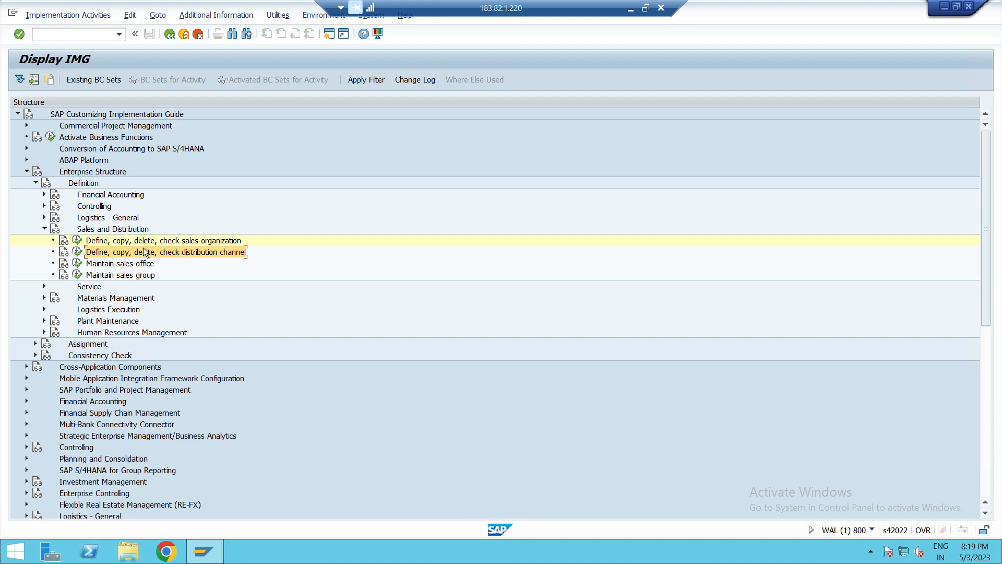
pyautogui.click(78, 252)
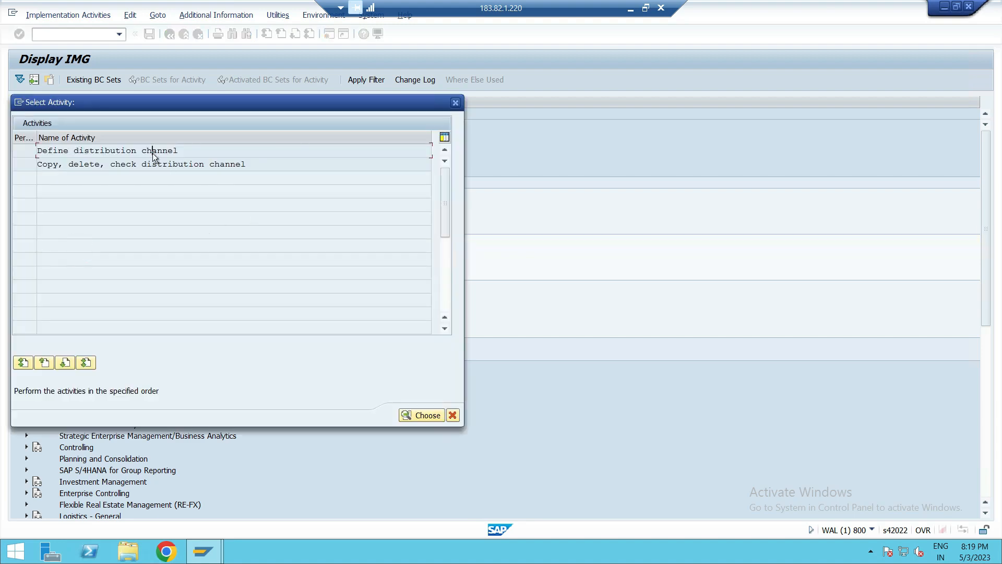
pyautogui.doubleClick(154, 152)
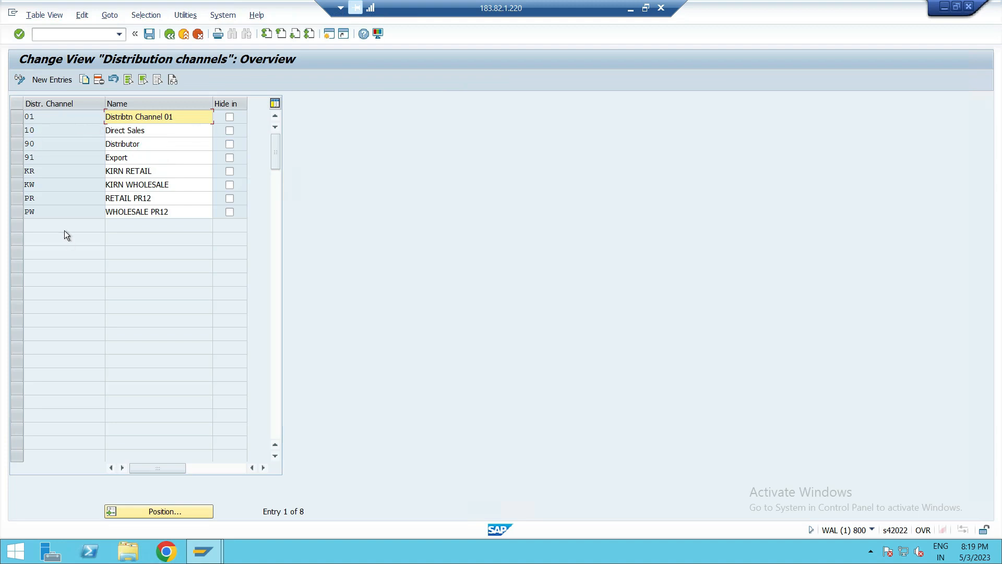
pyautogui.click(44, 80)
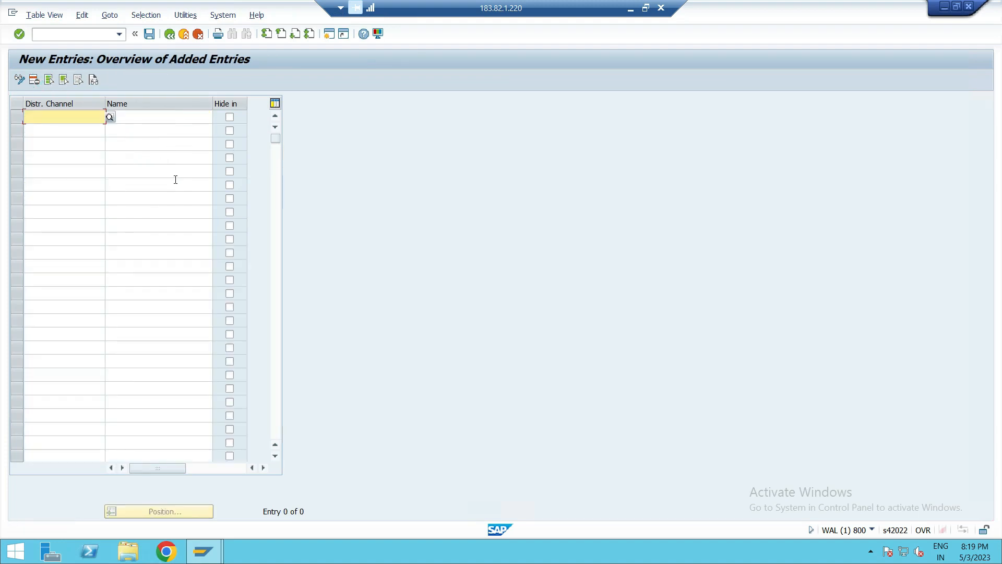
pyautogui.write('P1')
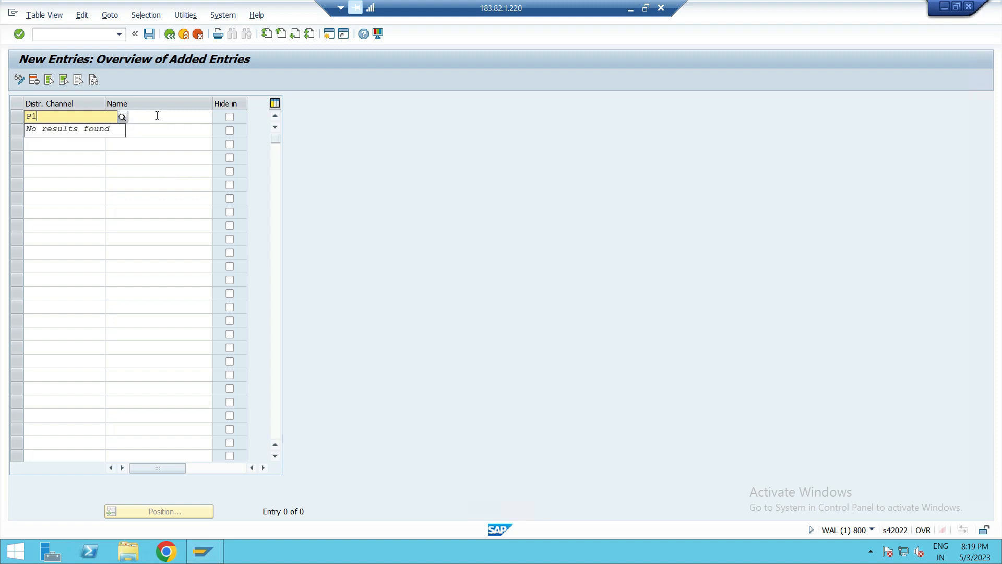
pyautogui.click(158, 116)
pyautogui.write('WHOLESALE')
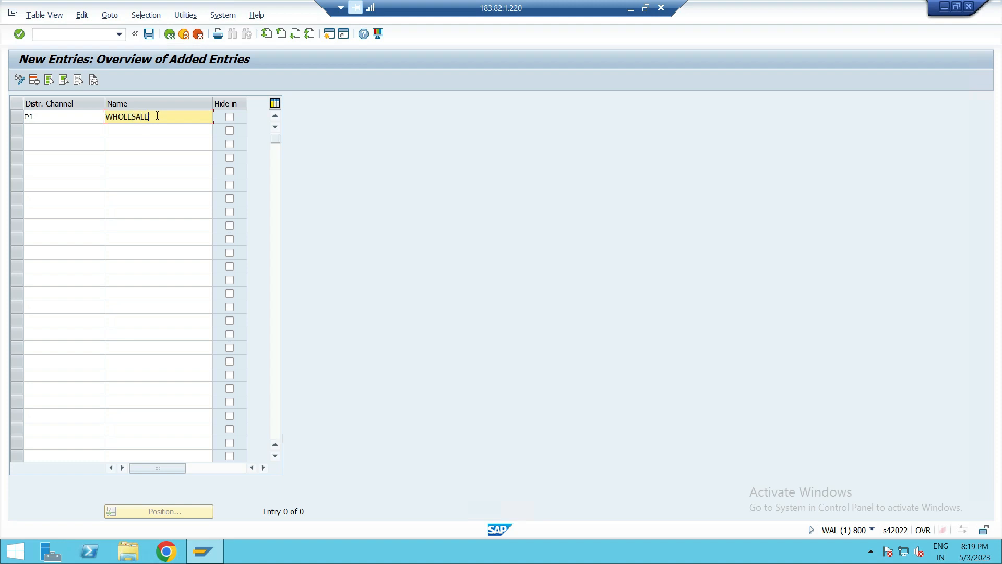
# - Add distribution channel P2 named RETAIL and save both entries under request WALK900758
pyautogui.click(70, 139)
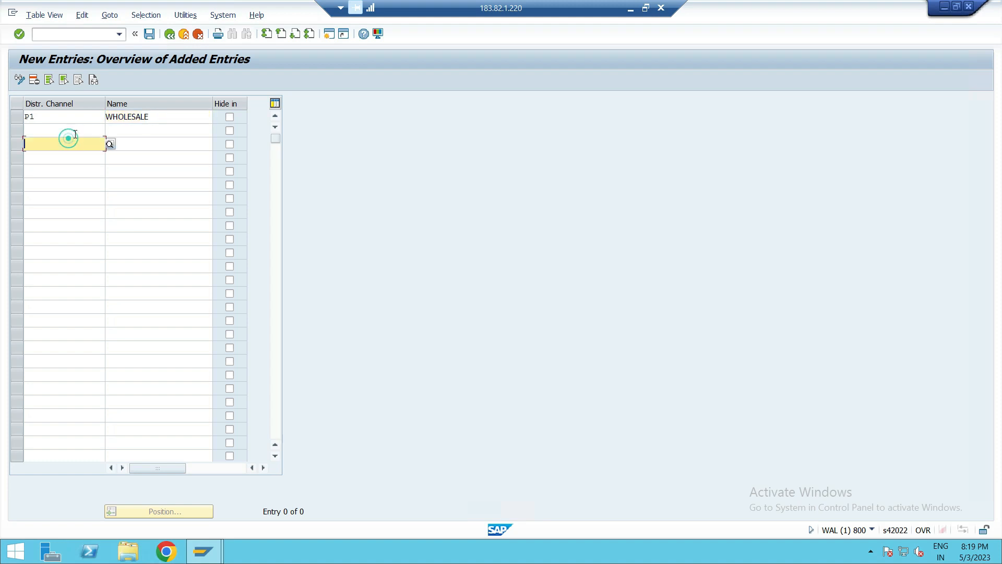
pyautogui.click(68, 131)
pyautogui.write('P2')
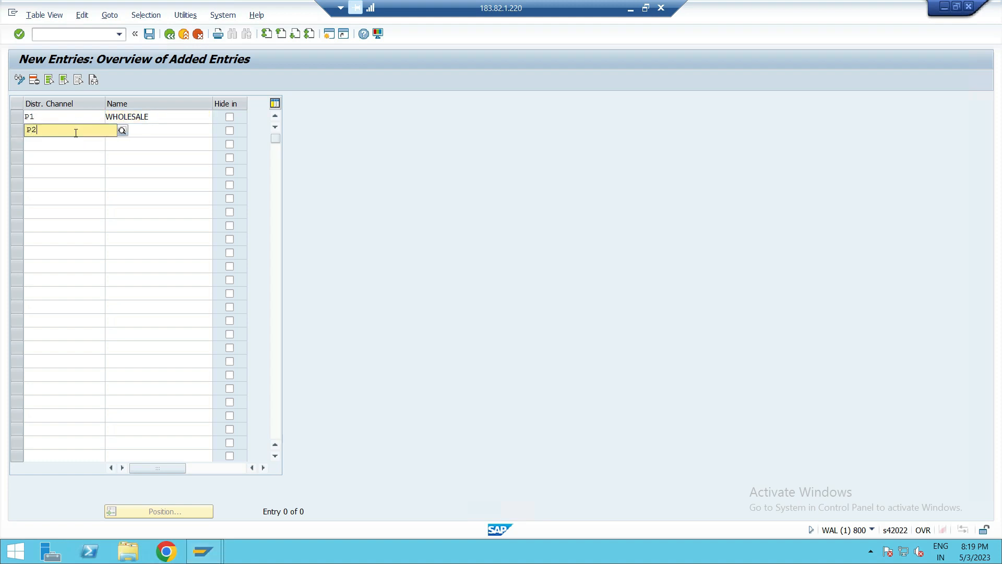
pyautogui.click(148, 129)
pyautogui.write('RETAIL')
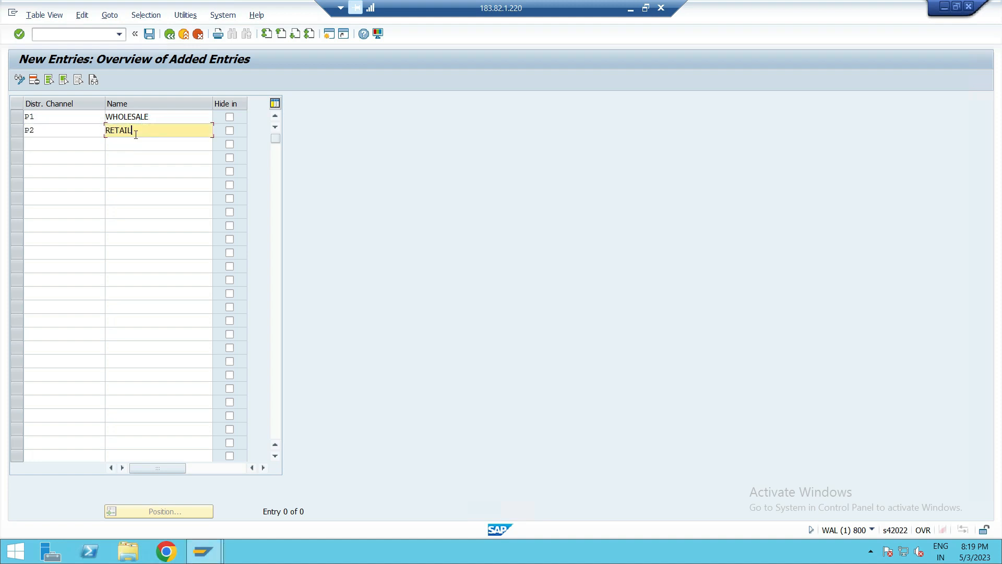
pyautogui.click(104, 168)
pyautogui.click(149, 33)
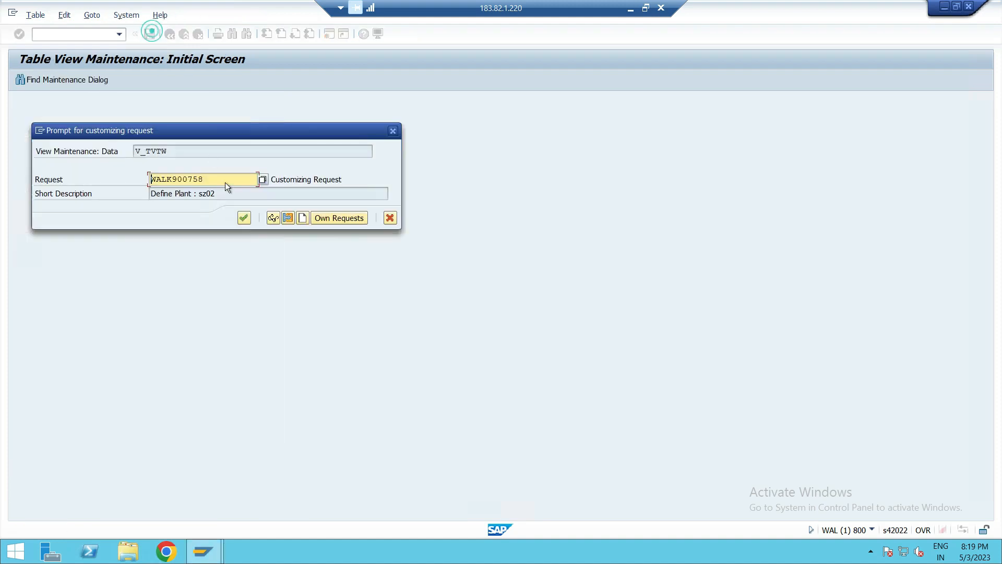
pyautogui.click(245, 217)
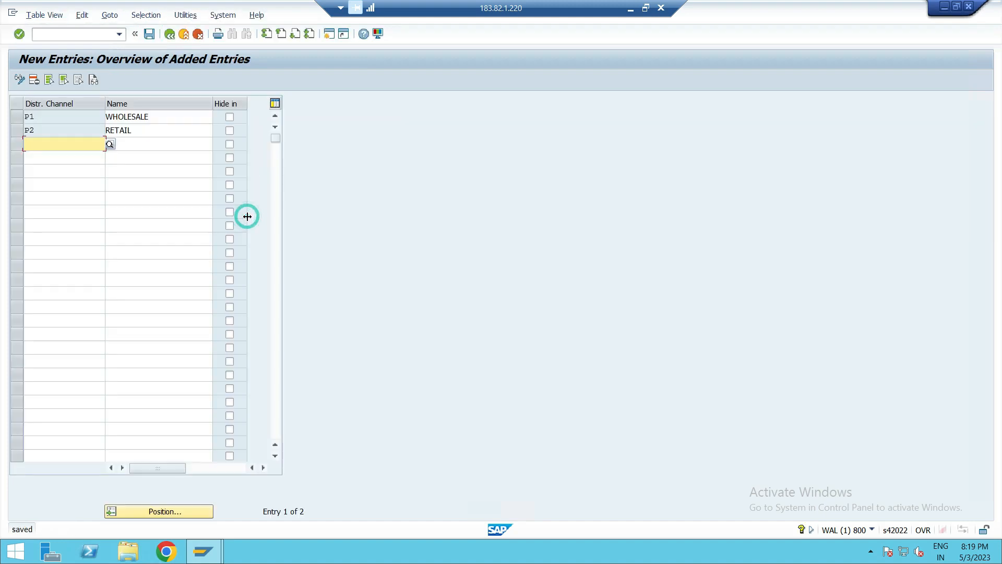
# - Review the distribution channel list for P1 and P2, then return to the IMG structure
pyautogui.click(169, 34)
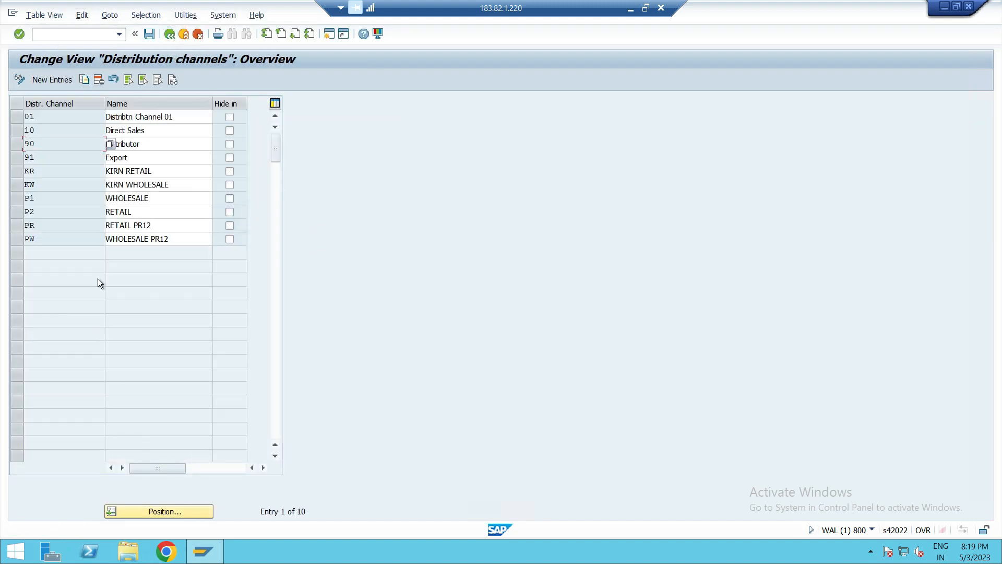
pyautogui.click(17, 202)
pyautogui.click(15, 216)
pyautogui.click(170, 34)
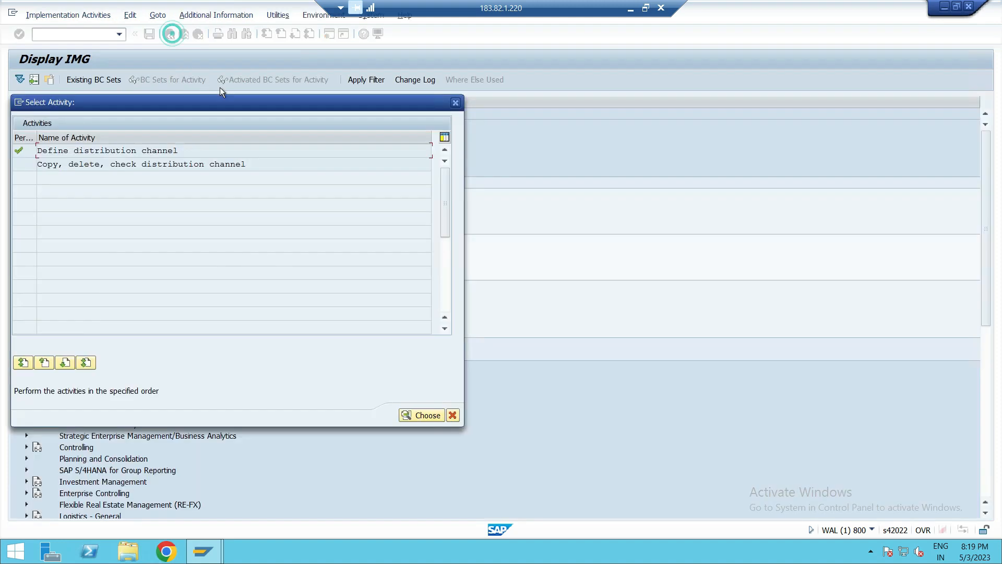
pyautogui.click(455, 102)
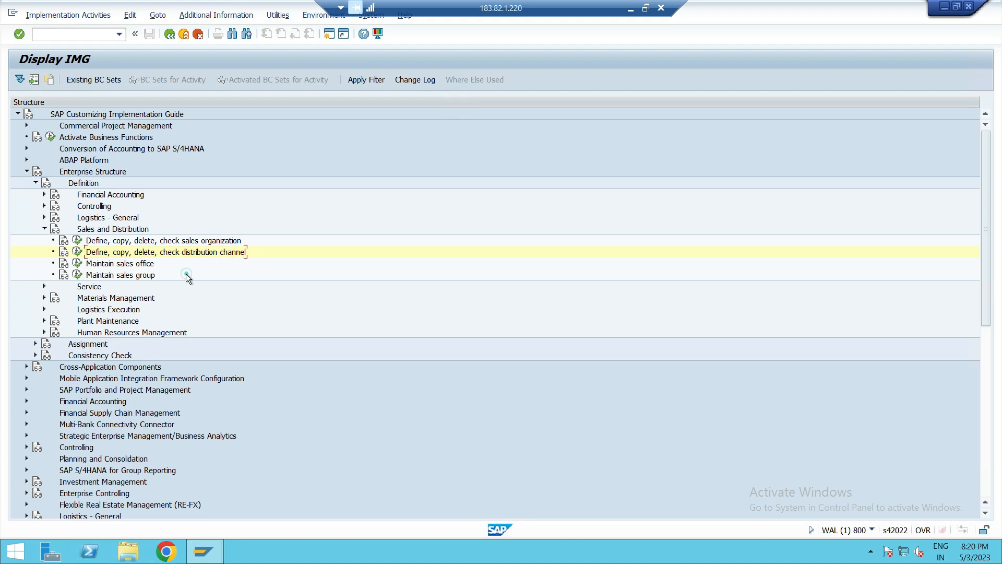
# - Open Maintain sales office and start adding new sales office entries
pyautogui.click(128, 266)
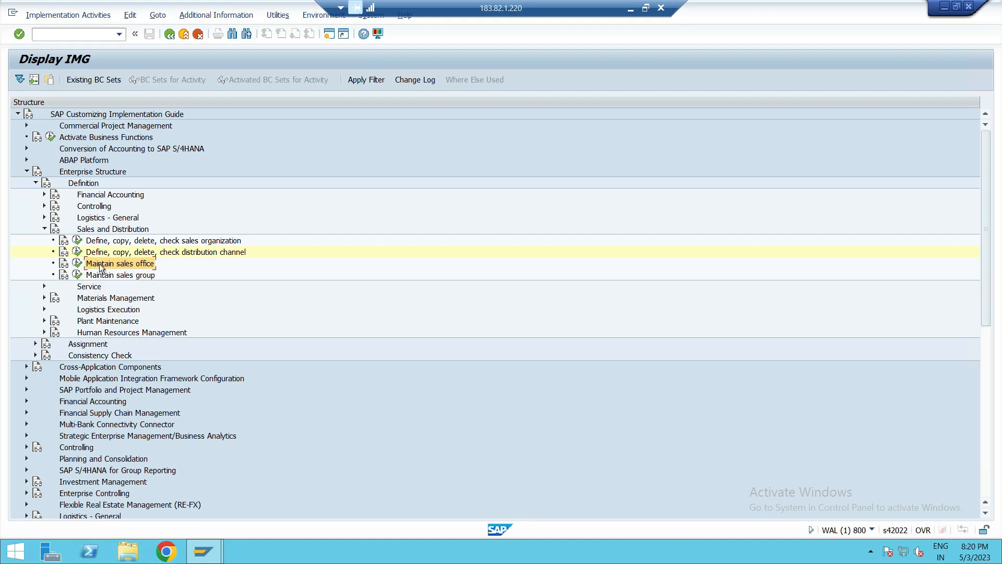
pyautogui.click(77, 263)
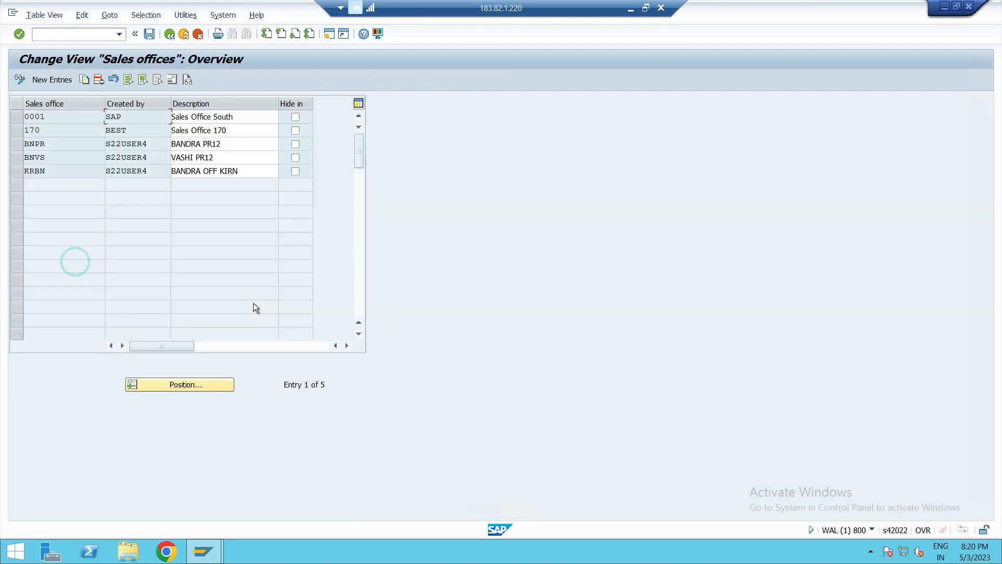
pyautogui.click(46, 82)
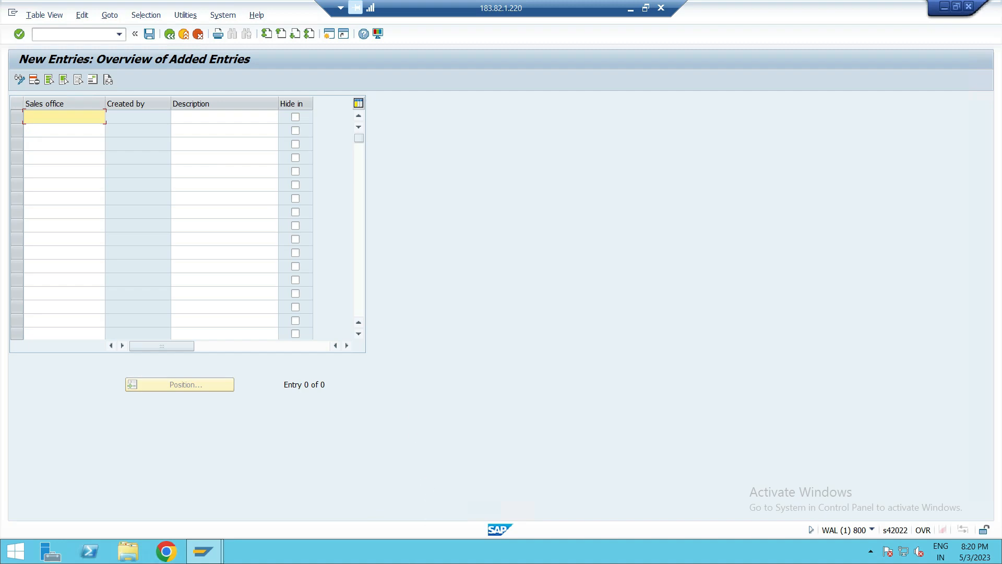
# - Switch to OneNote to check the sales office codes in the structure diagram, then return to SAP
pyautogui.click(631, 8)
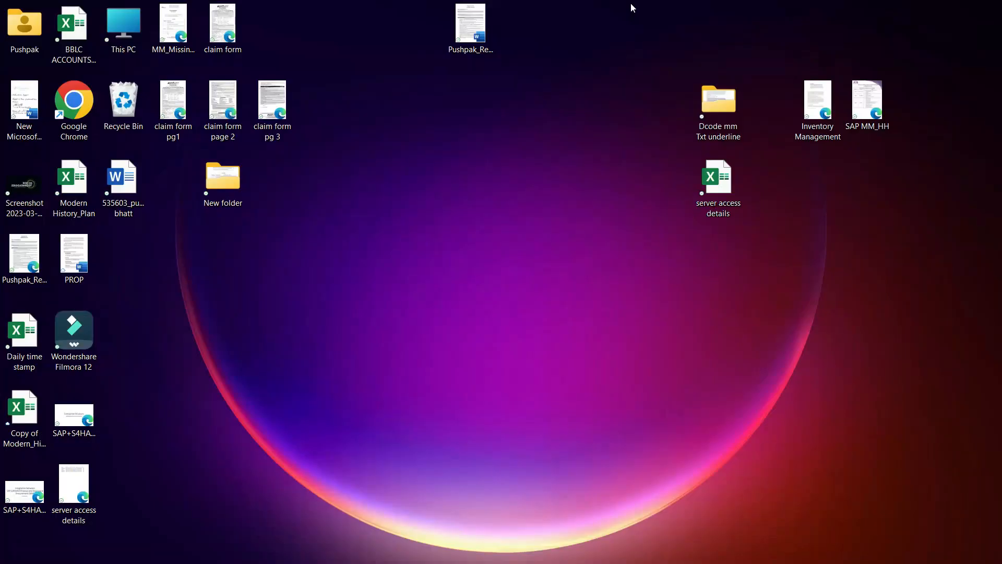
pyautogui.click(537, 548)
pyautogui.scroll(-3, 396, 306)
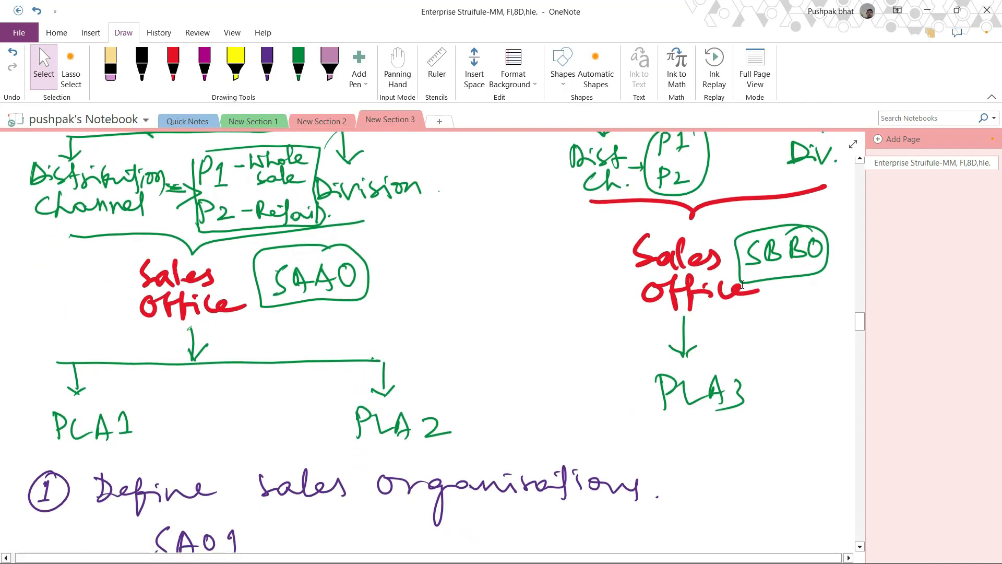
pyautogui.click(927, 10)
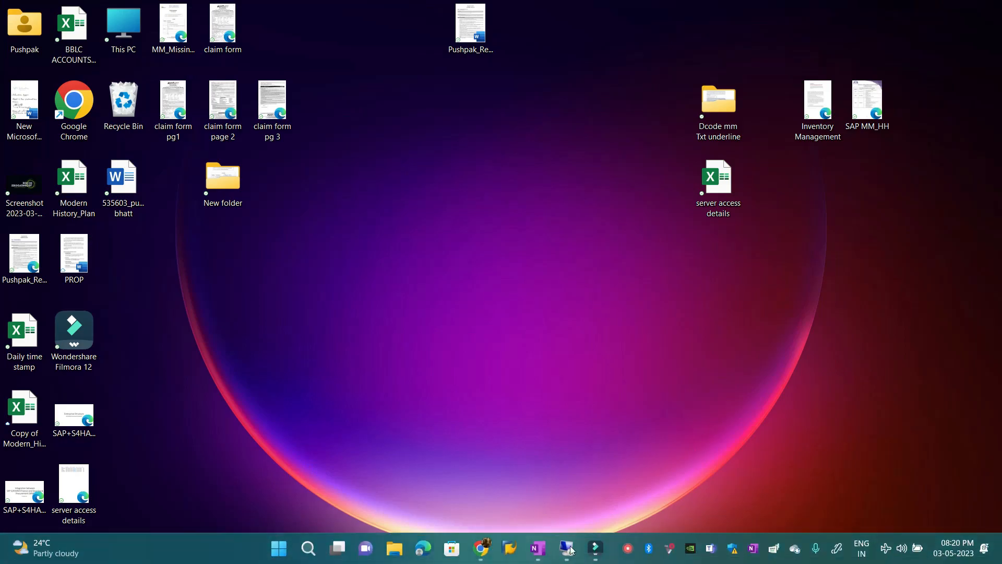
pyautogui.click(571, 549)
# - Enter new sales offices SAA0 and SBB0
pyautogui.write('SAA0')
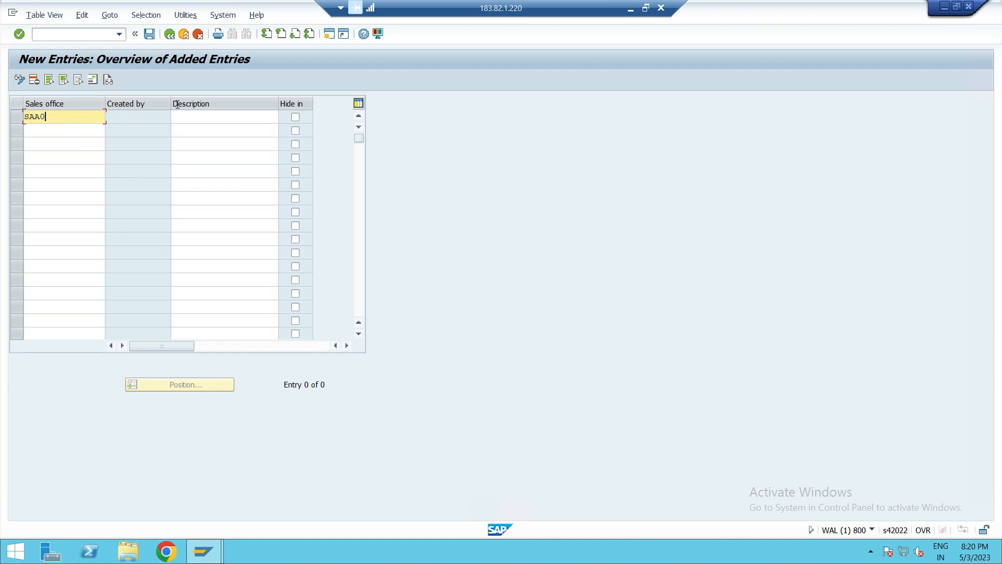
pyautogui.click(57, 134)
pyautogui.write('SBB0')
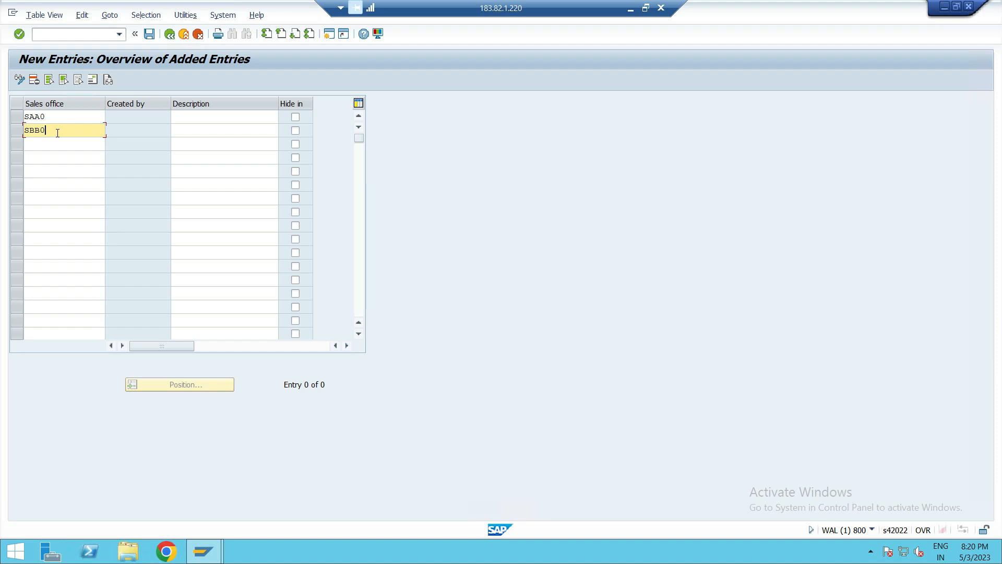
# - Enter descriptions SALES OFFICE - 1 for SAA0 and SALES OFFICE -2 for SBB0
pyautogui.click(192, 118)
pyautogui.write('SAL')
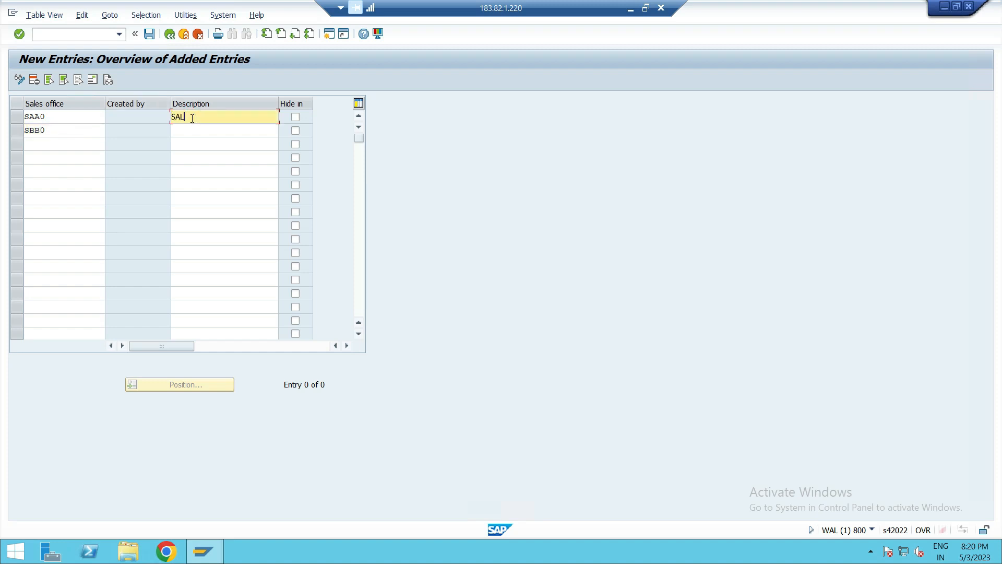
pyautogui.write('ES OFFICE - 1')
pyautogui.click(227, 134)
pyautogui.write('SALES OFFICE')
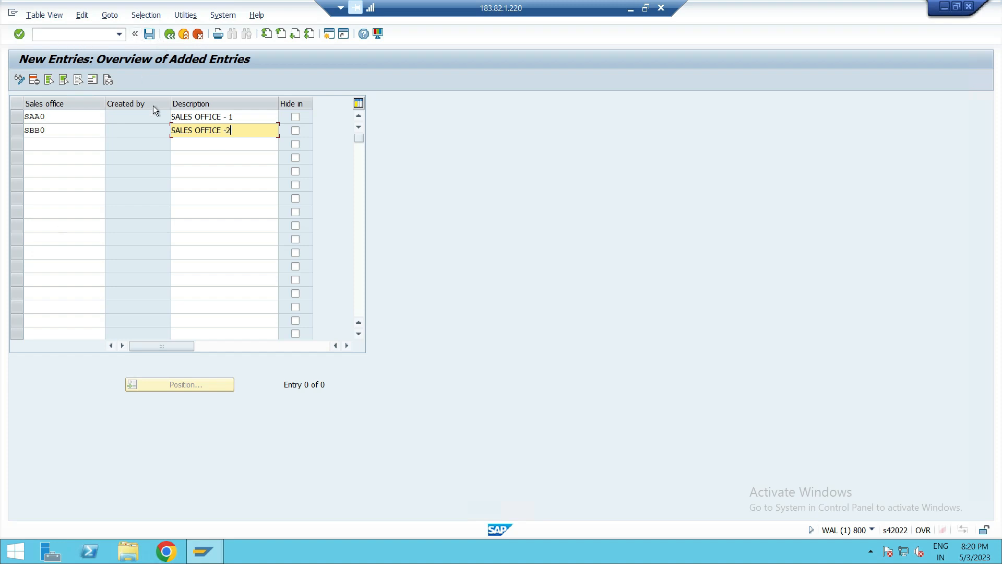
# - Open SAA0's address and set its title to Company, name to SALES OFFICE -1 and second name line to SAA0
pyautogui.press('Return')
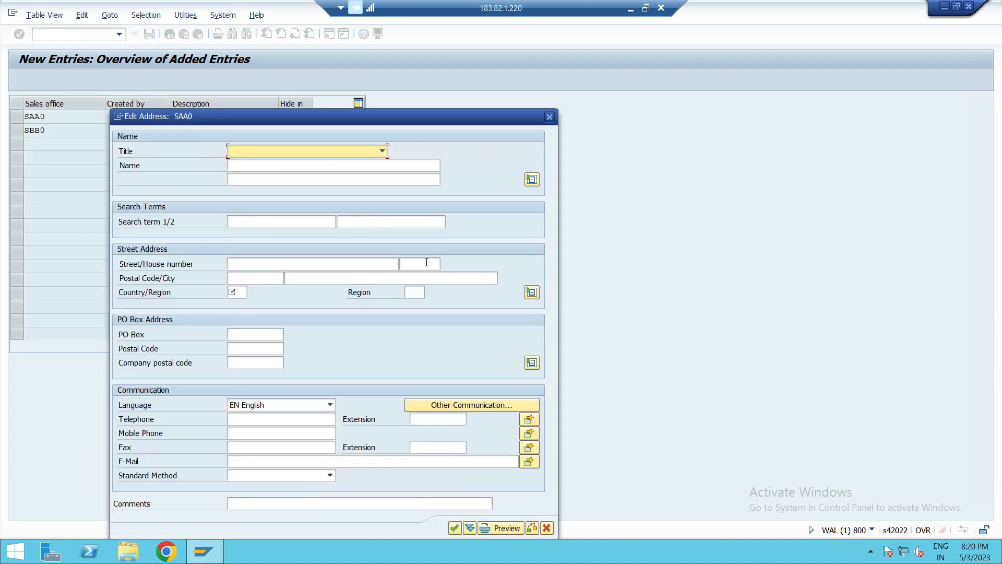
pyautogui.click(312, 150)
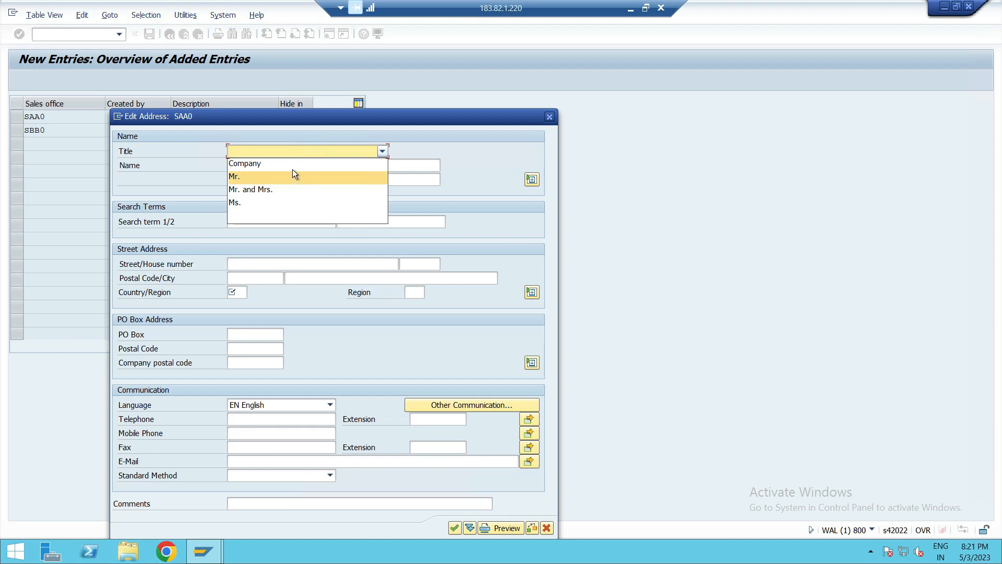
pyautogui.click(292, 164)
pyautogui.click(293, 168)
pyautogui.write('SALES OFFICE -1')
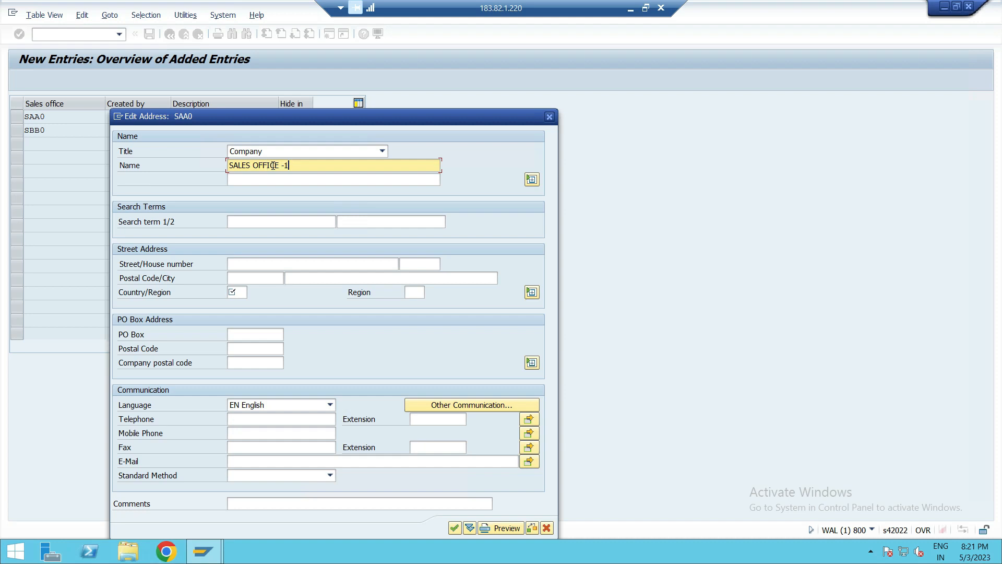
pyautogui.click(258, 179)
pyautogui.write('SAA0')
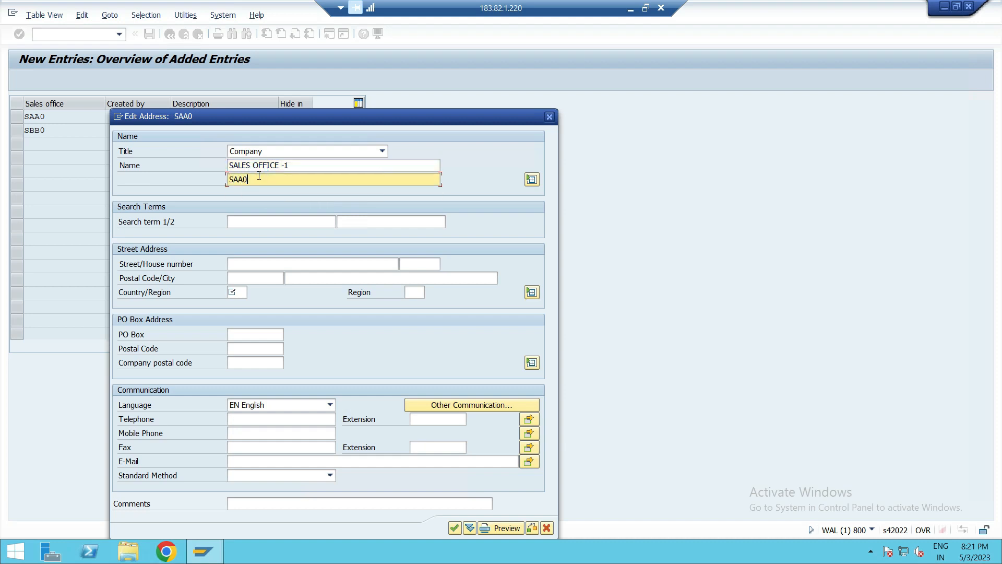
# - Enter search terms SAA0 and PUS1 and country GB for SAA0's address, then confirm it
pyautogui.click(273, 219)
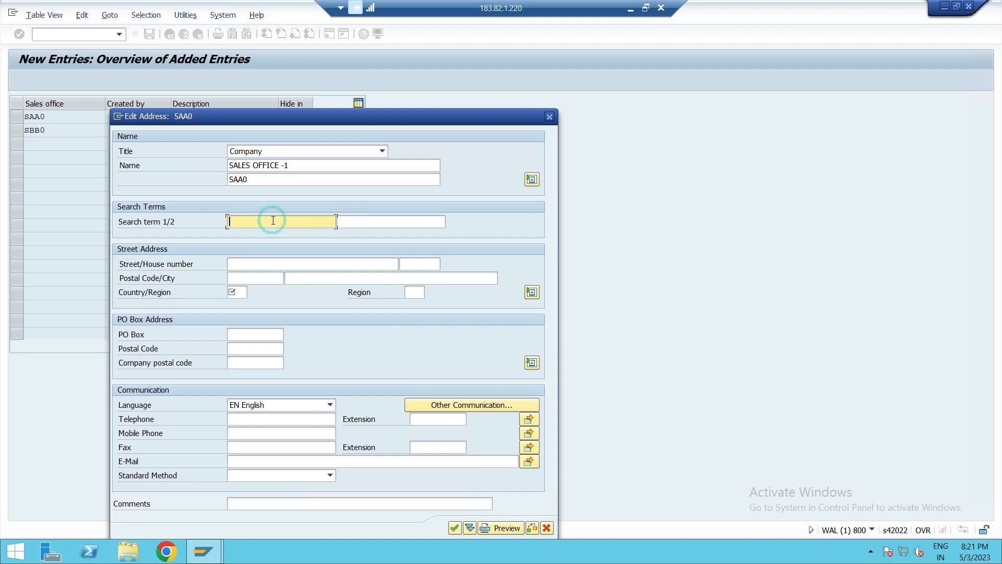
pyautogui.write('SAA0')
pyautogui.click(404, 224)
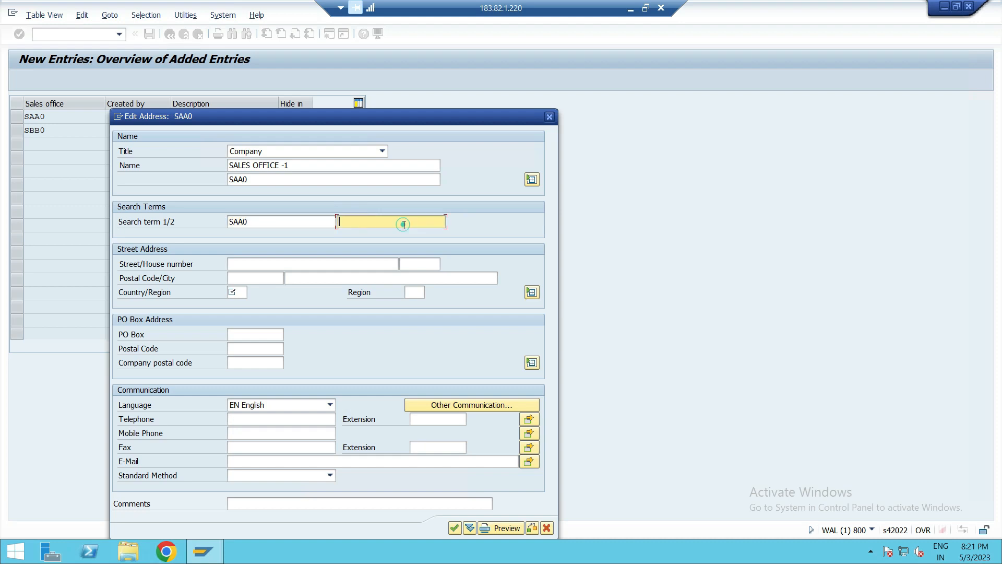
pyautogui.write('PUS1')
pyautogui.click(240, 289)
pyautogui.write('GB')
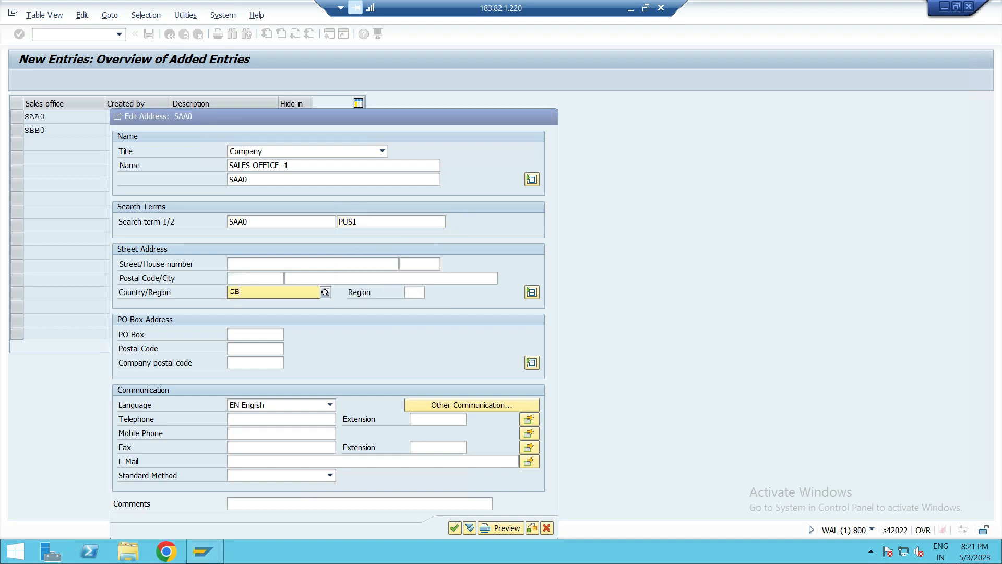
pyautogui.click(236, 316)
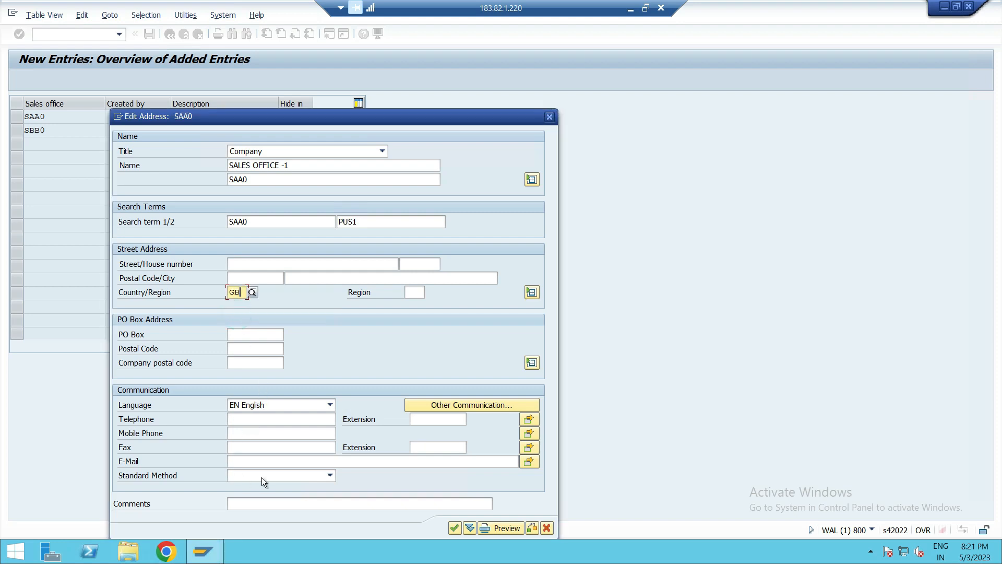
pyautogui.press('Return')
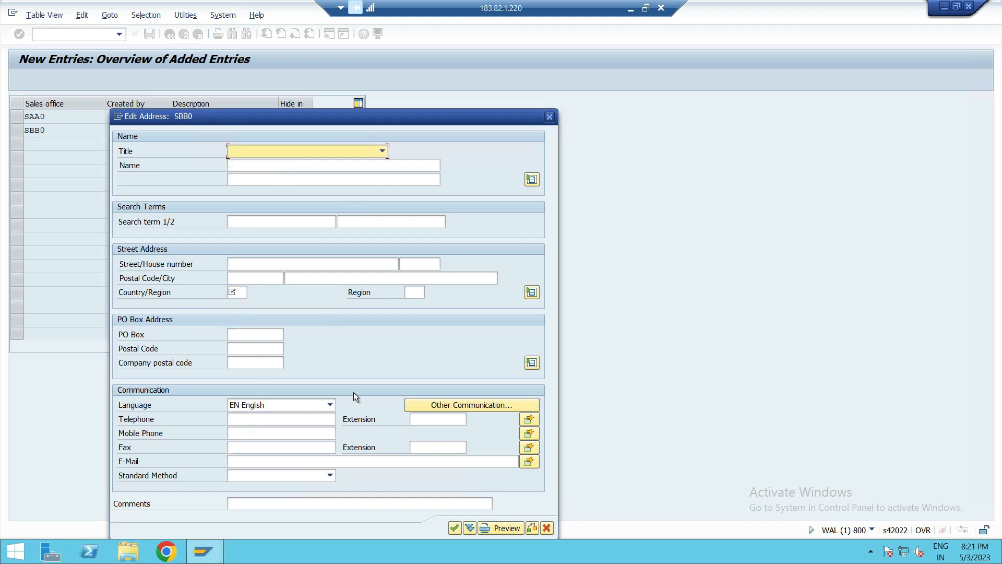
# - Set SBB0's address title to Company, name to SALES OFFICE - 2 and second name line to SBB0
pyautogui.click(314, 153)
pyautogui.click(297, 165)
pyautogui.click(290, 172)
pyautogui.write('SALES ')
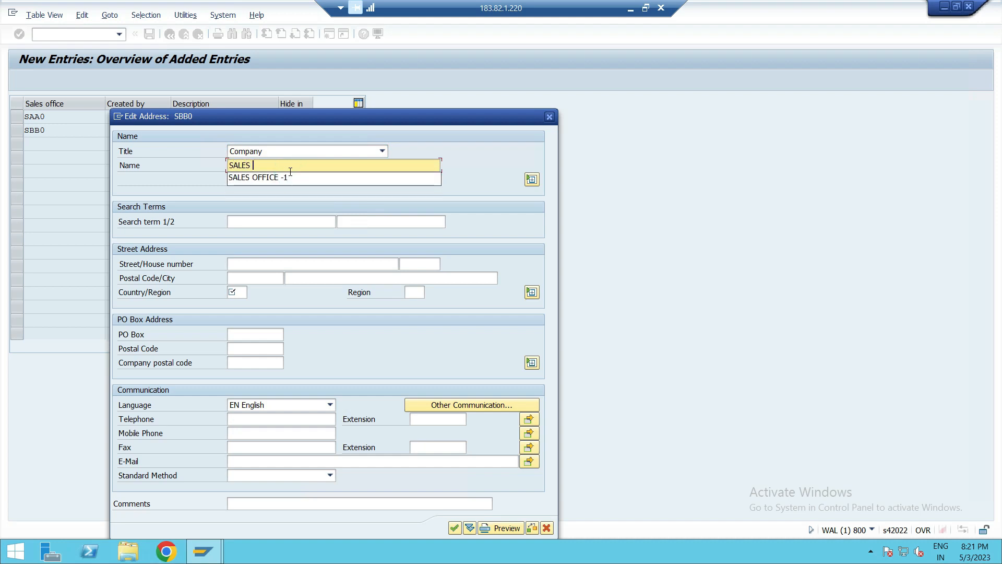
pyautogui.write('OFFICE ')
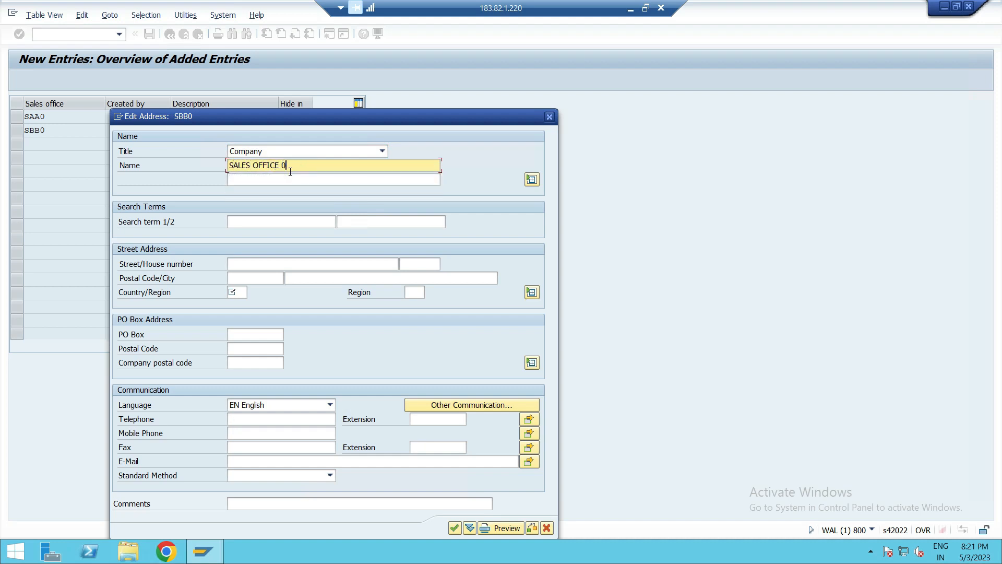
pyautogui.write('- 2')
pyautogui.click(281, 181)
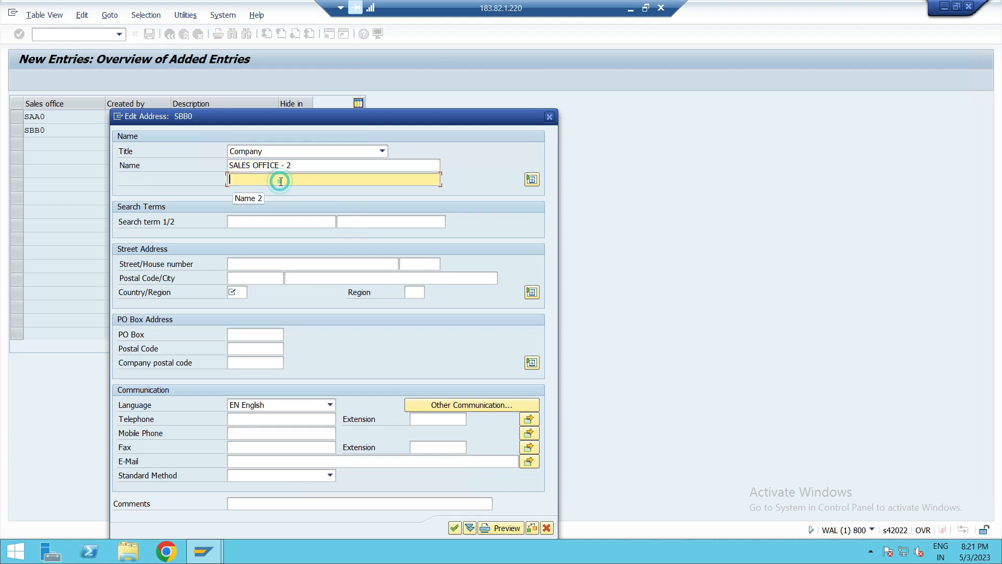
pyautogui.write('SBB0')
# - Enter search terms SBB0 and PUS2 and country GB (United Kingdom) for SBB0's address, then confirm it
pyautogui.click(265, 222)
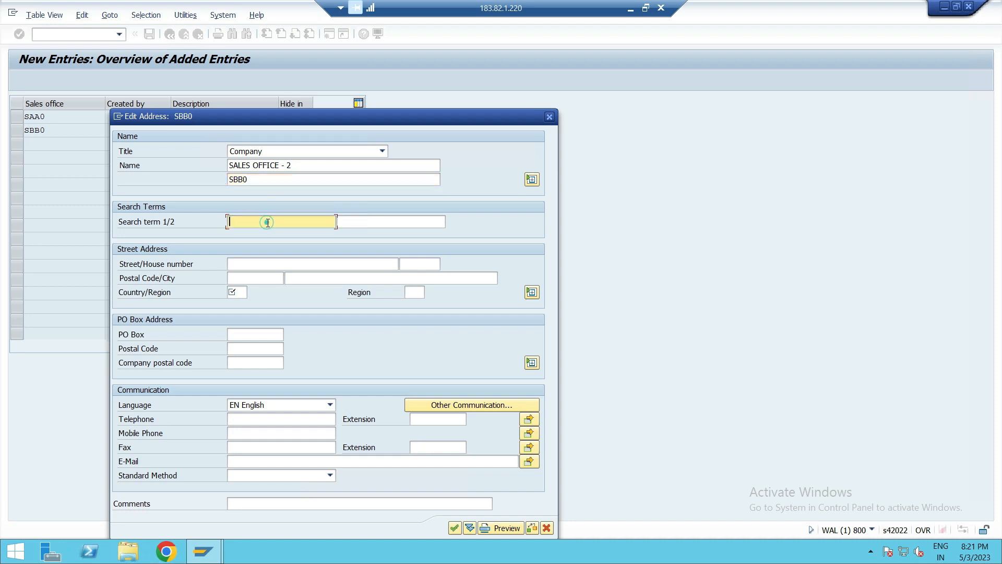
pyautogui.write('SBB0')
pyautogui.click(412, 219)
pyautogui.write('PUS2')
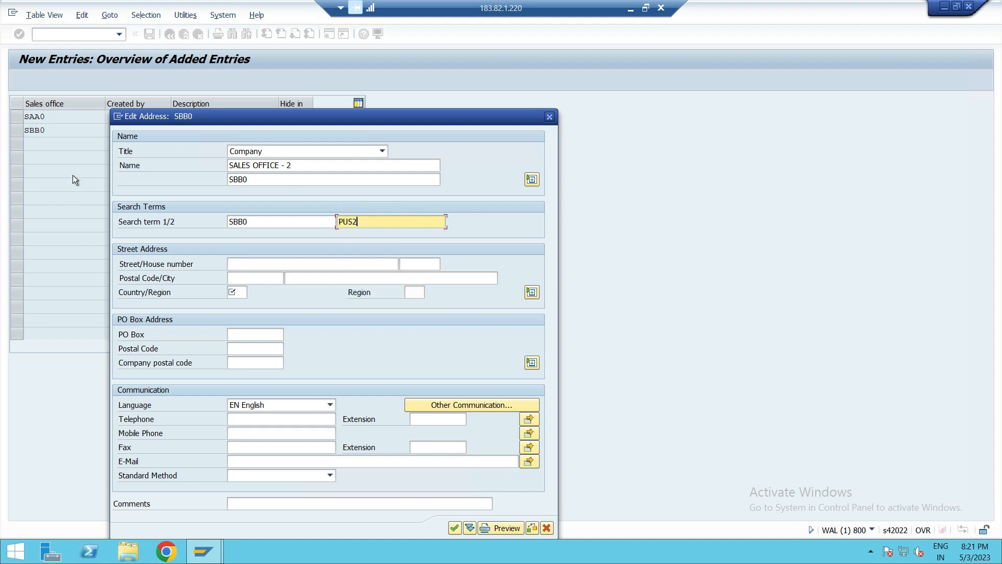
pyautogui.click(234, 291)
pyautogui.write('GB')
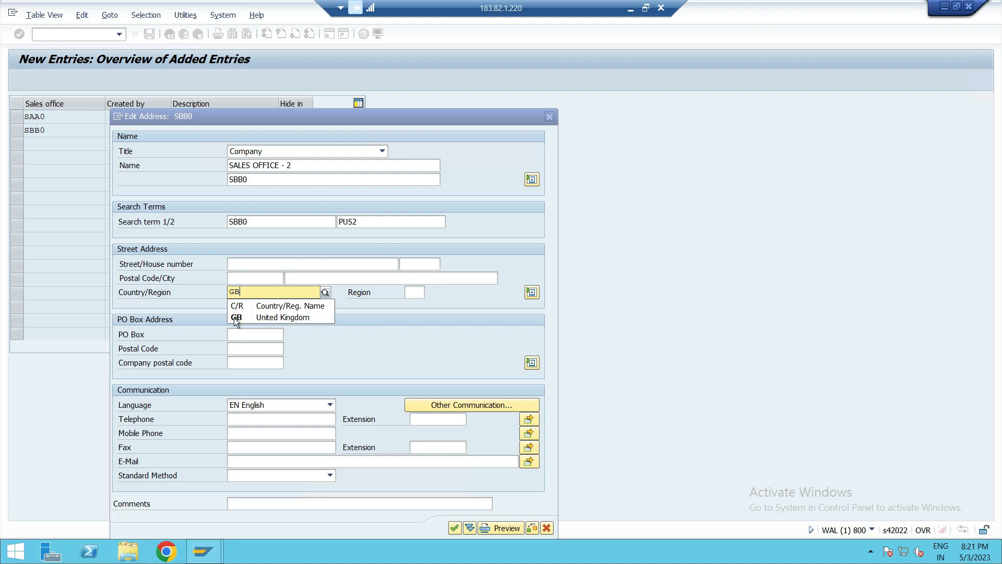
pyautogui.click(234, 317)
pyautogui.click(459, 524)
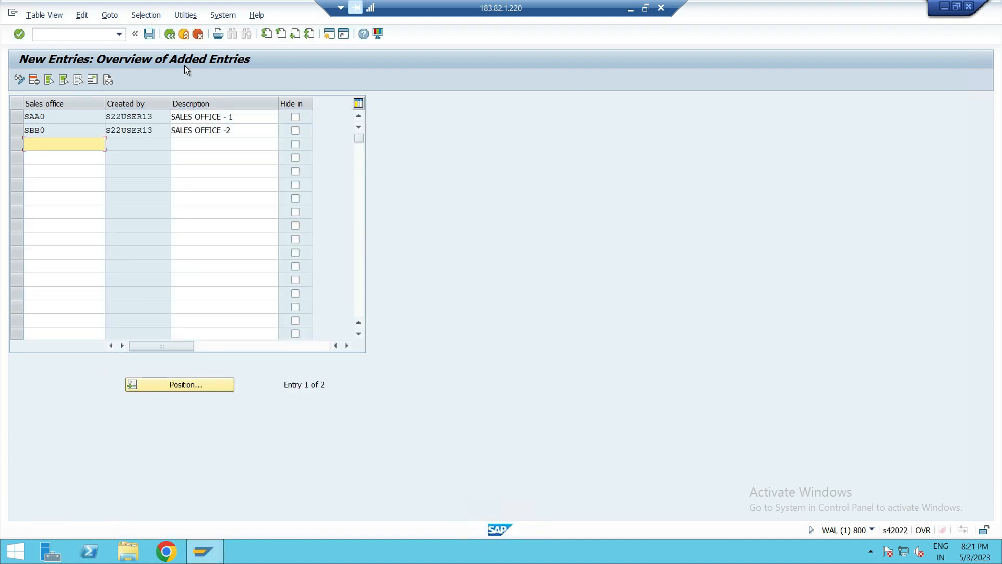
# - Save the new sales offices under customizing request WALK900758 and go back to the sales office overview
pyautogui.click(149, 36)
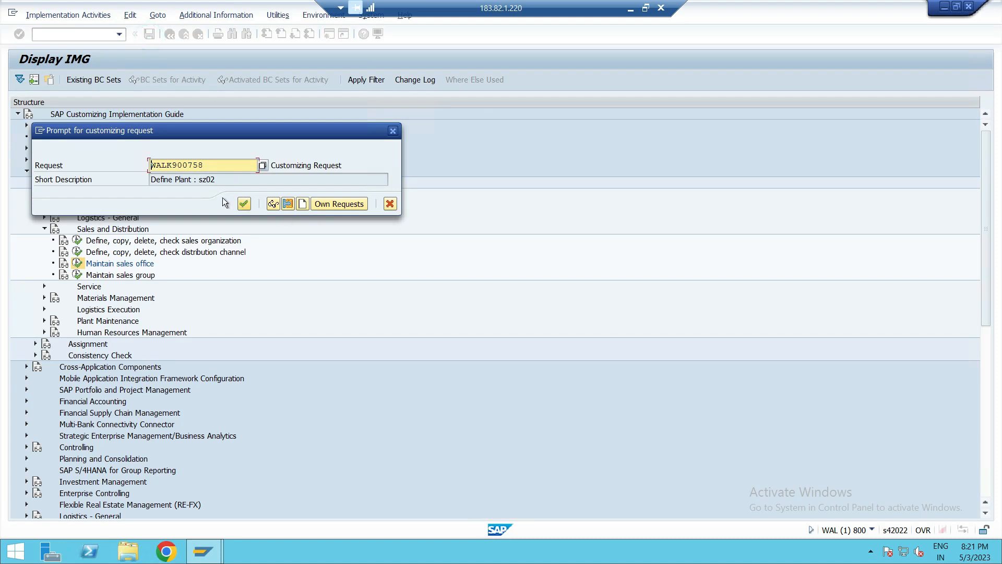
pyautogui.click(244, 204)
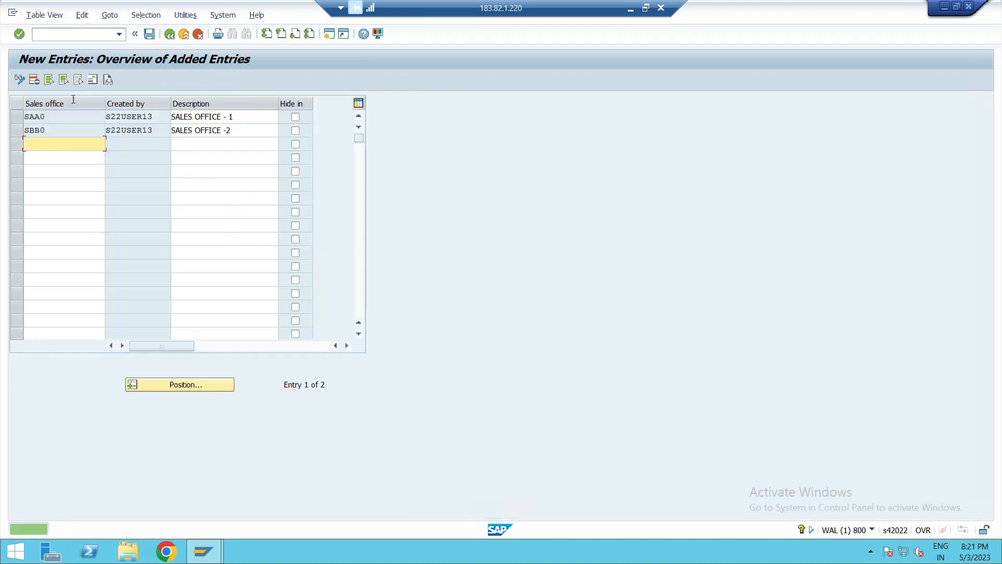
pyautogui.click(169, 34)
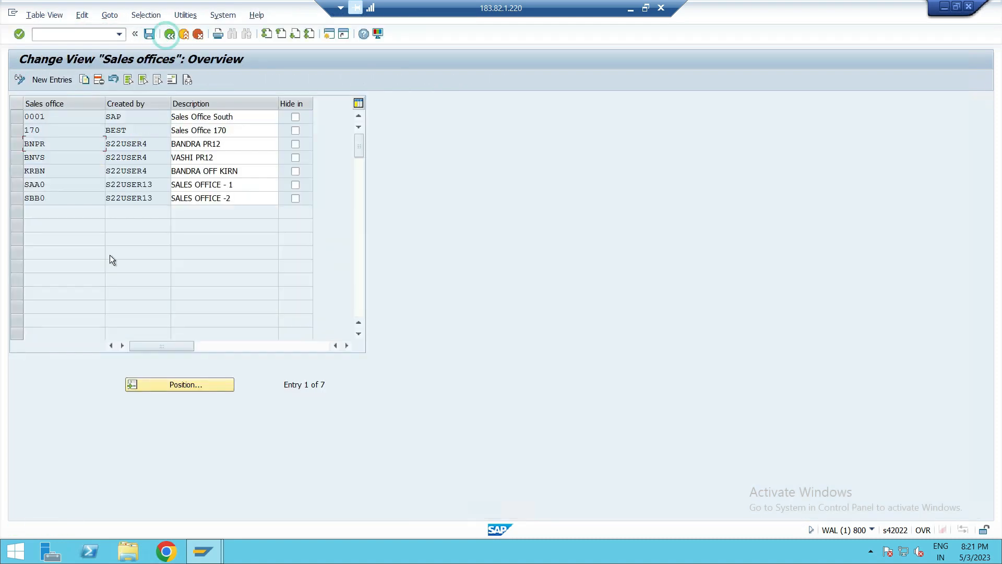
# - Review the saved sales office entries, then return to the IMG structure
pyautogui.click(16, 197)
pyautogui.click(19, 173)
pyautogui.click(17, 184)
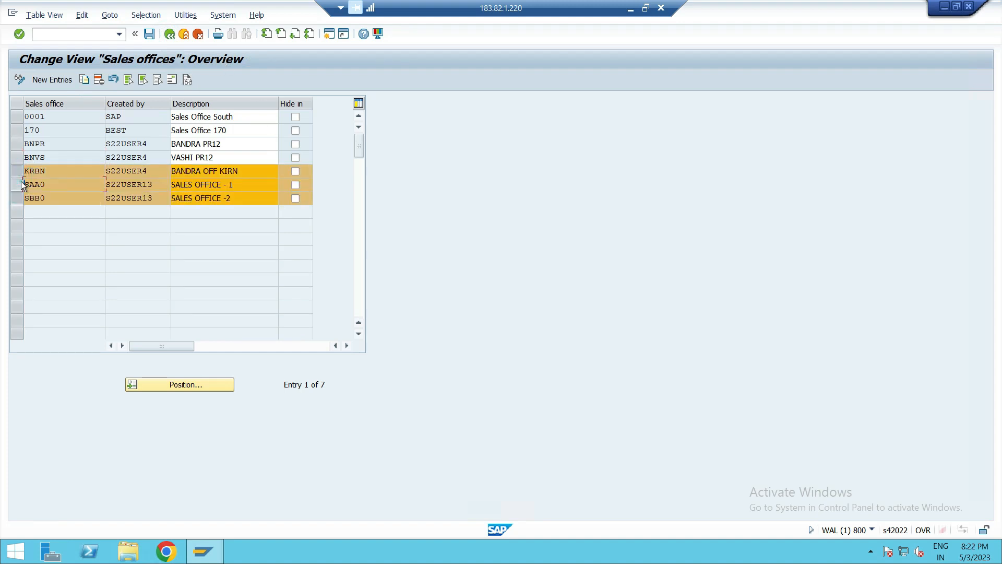
pyautogui.click(17, 171)
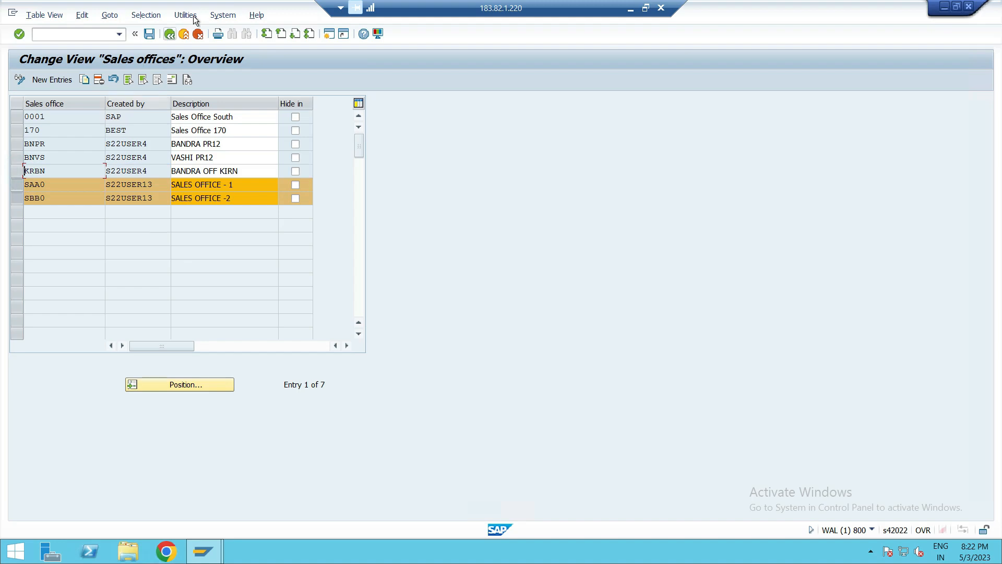
pyautogui.click(170, 35)
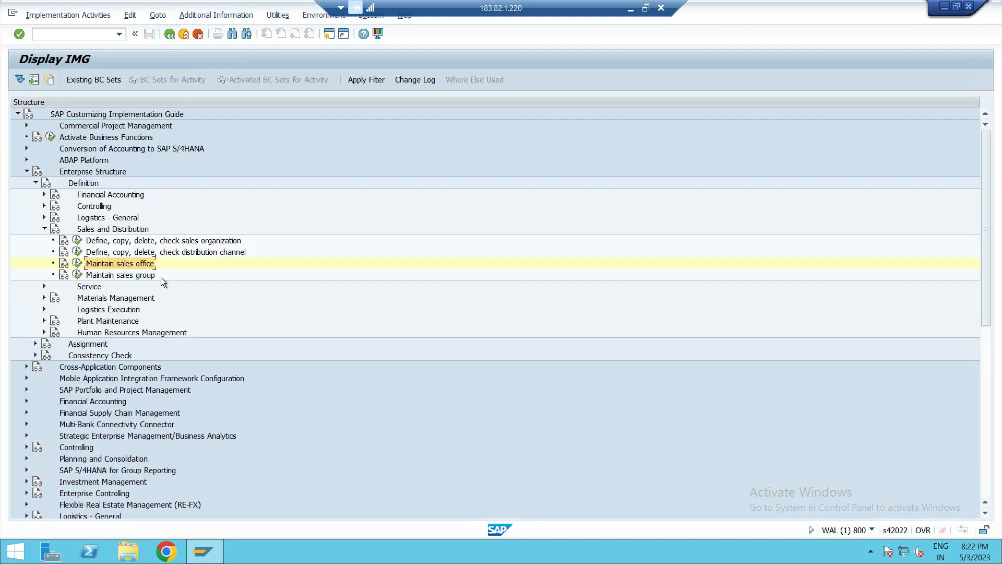
# - Open Maintain sales group and add new sales group 001 with description SALES GROUP -1
pyautogui.click(78, 275)
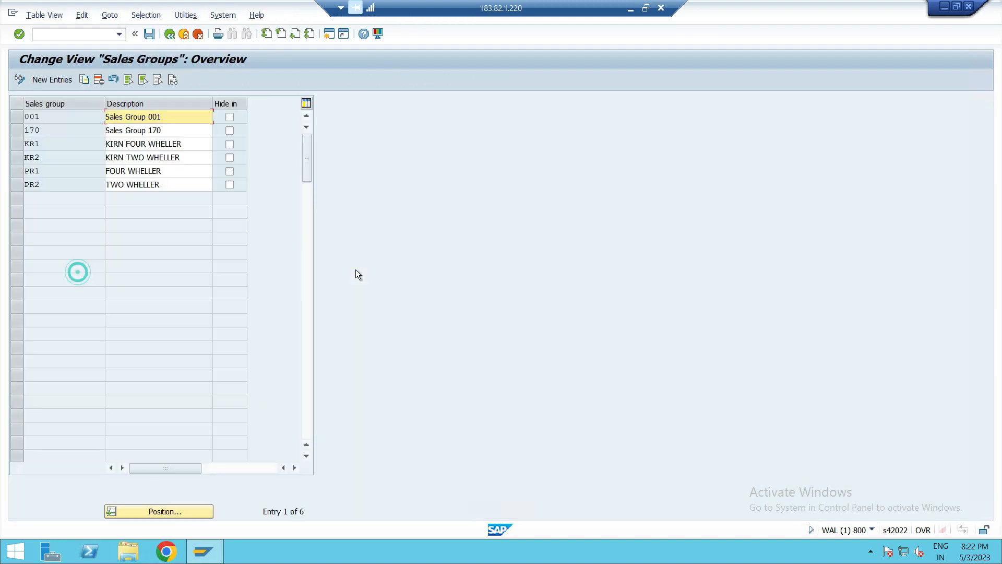
pyautogui.click(63, 83)
pyautogui.write('001')
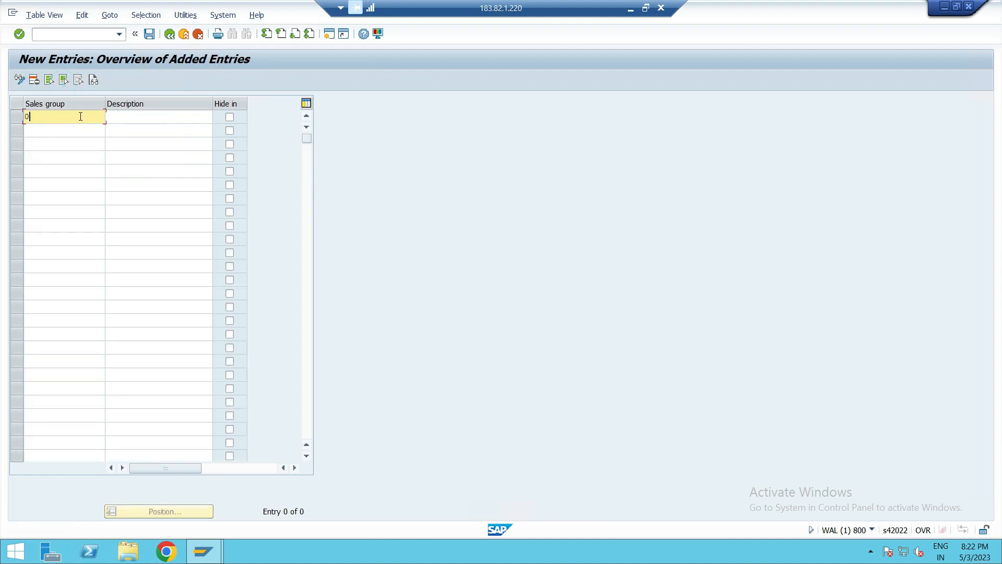
pyautogui.click(133, 116)
pyautogui.write('SALES G')
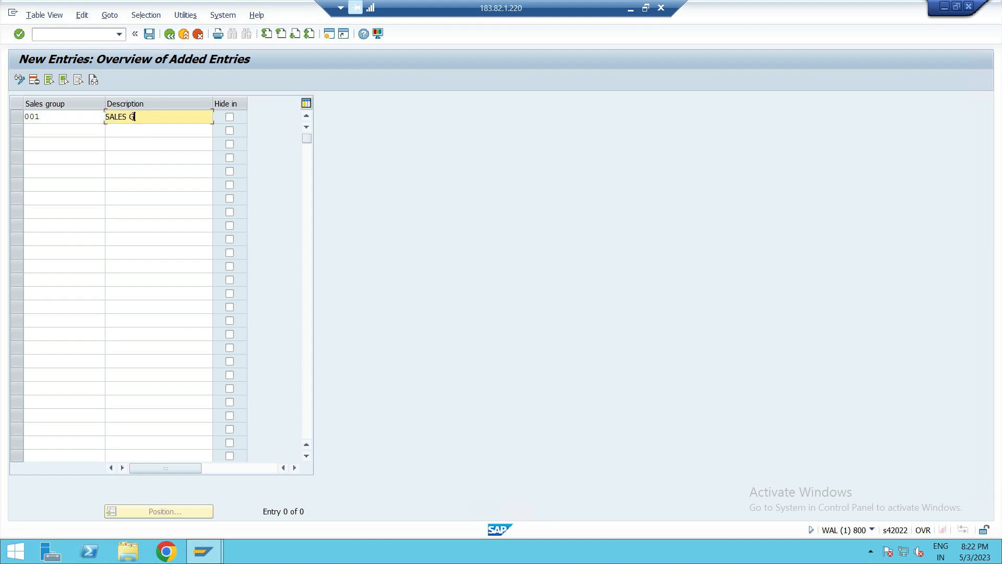
pyautogui.write('ROUP -1')
# - Add sales group 002 with description SALES GROUP - 2 and try to save the new sales groups
pyautogui.click(51, 129)
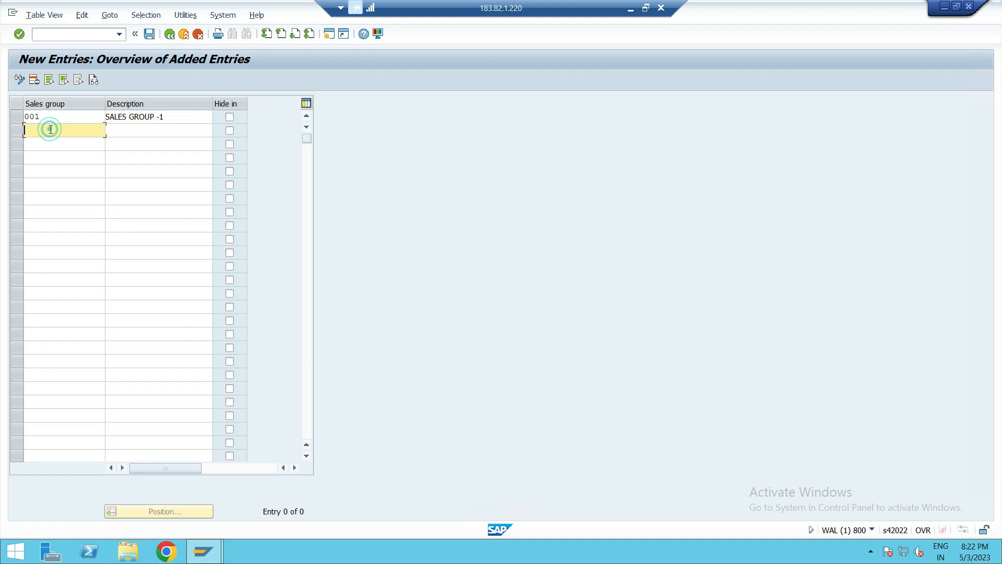
pyautogui.write('000')
pyautogui.click(124, 130)
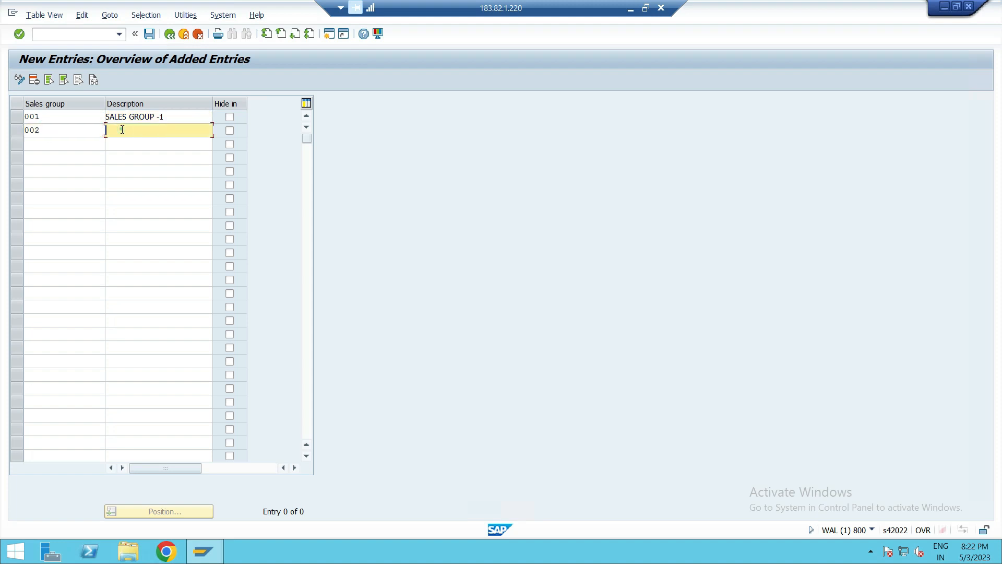
pyautogui.write('SALES GROUP - 2')
pyautogui.click(149, 33)
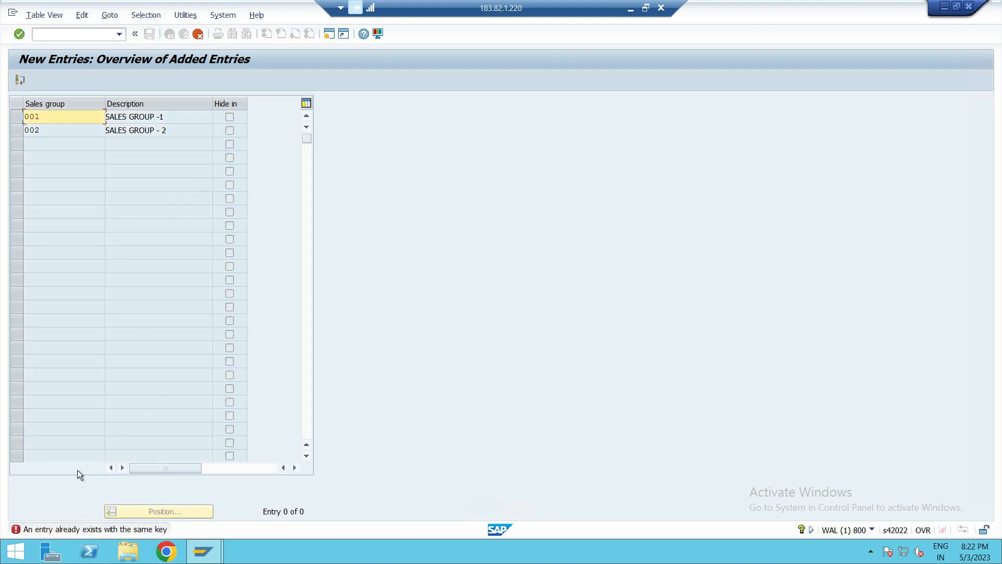
pyautogui.click(68, 121)
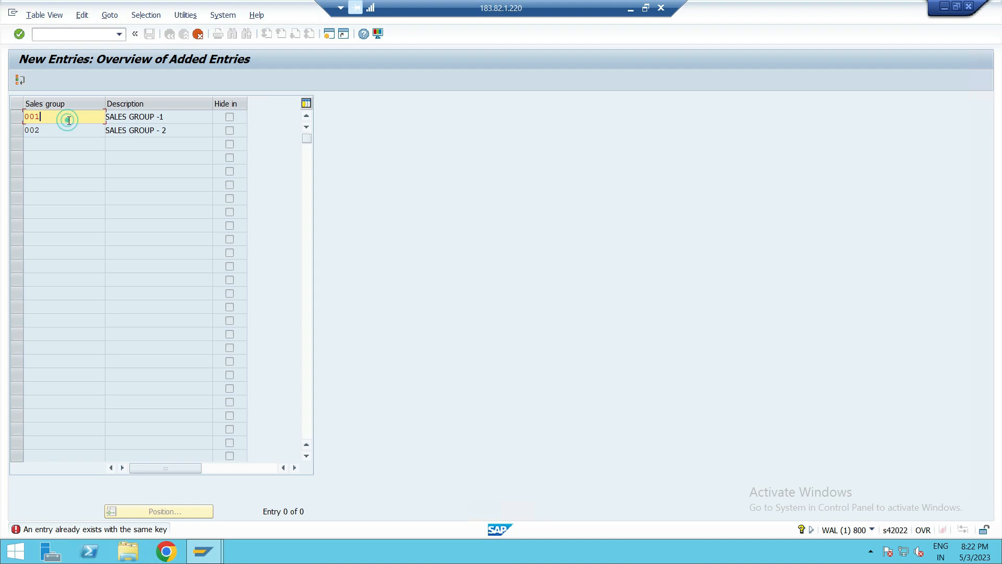
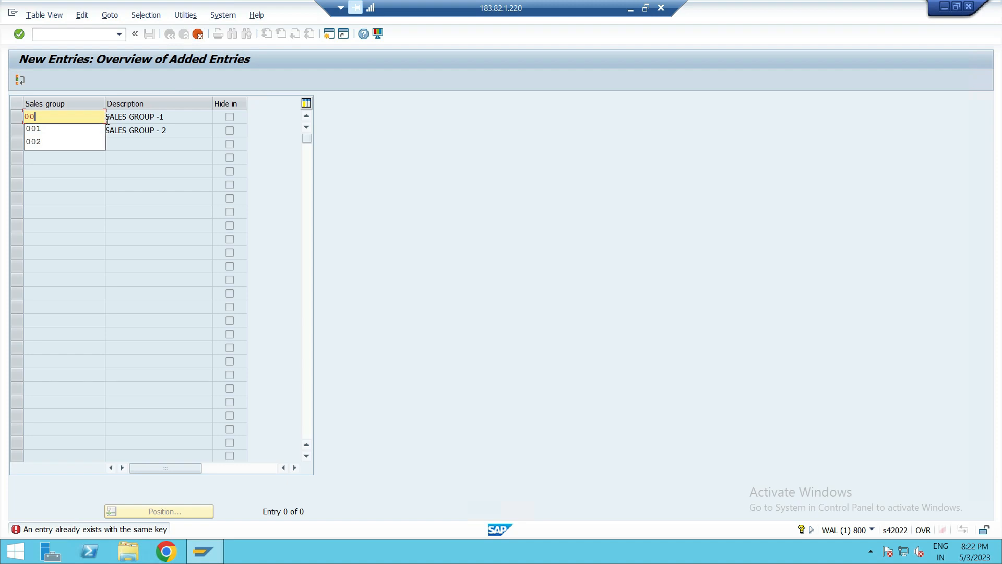
# - Change the first new sales group key to 003 and save the entries under customizing request WALK900758
pyautogui.write('3')
pyautogui.press('Return')
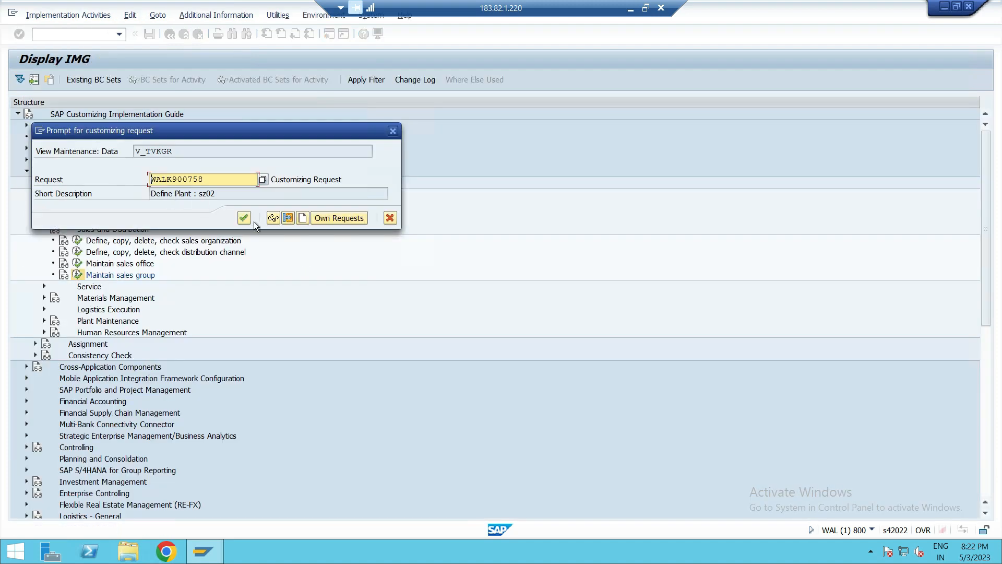
pyautogui.click(244, 218)
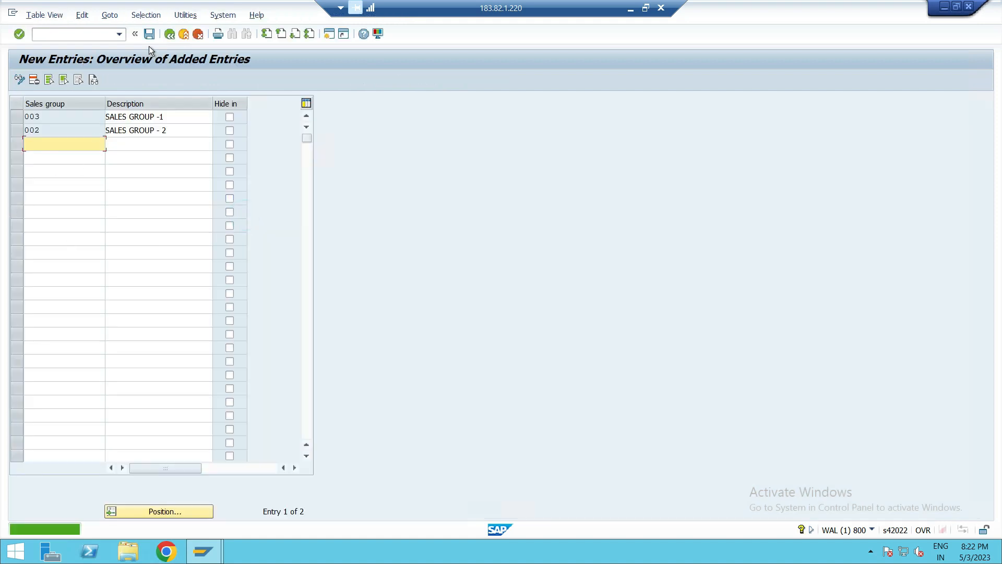
# - Return to the sales group overview, delete the existing sales group 001, and save
pyautogui.click(170, 34)
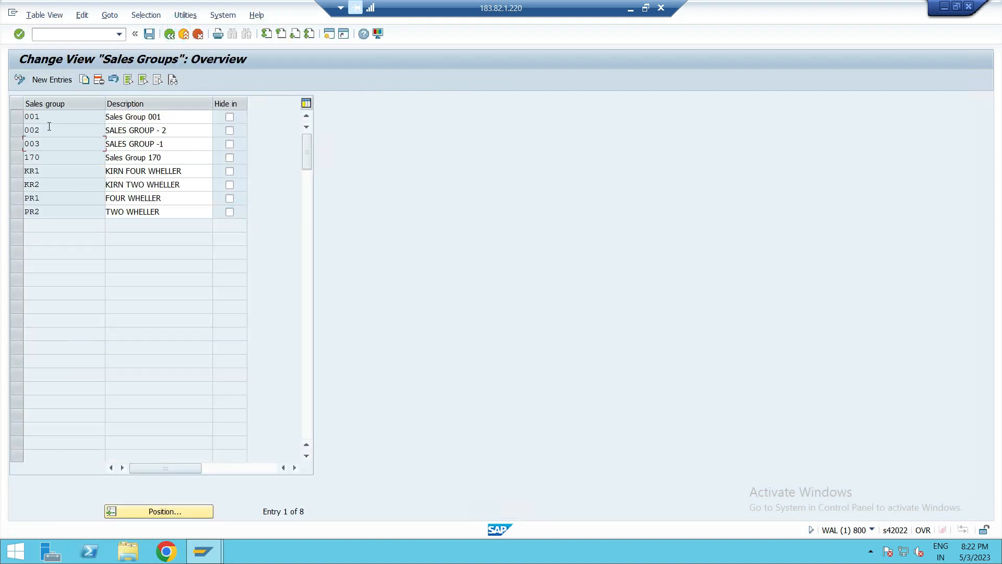
pyautogui.click(19, 117)
pyautogui.click(98, 81)
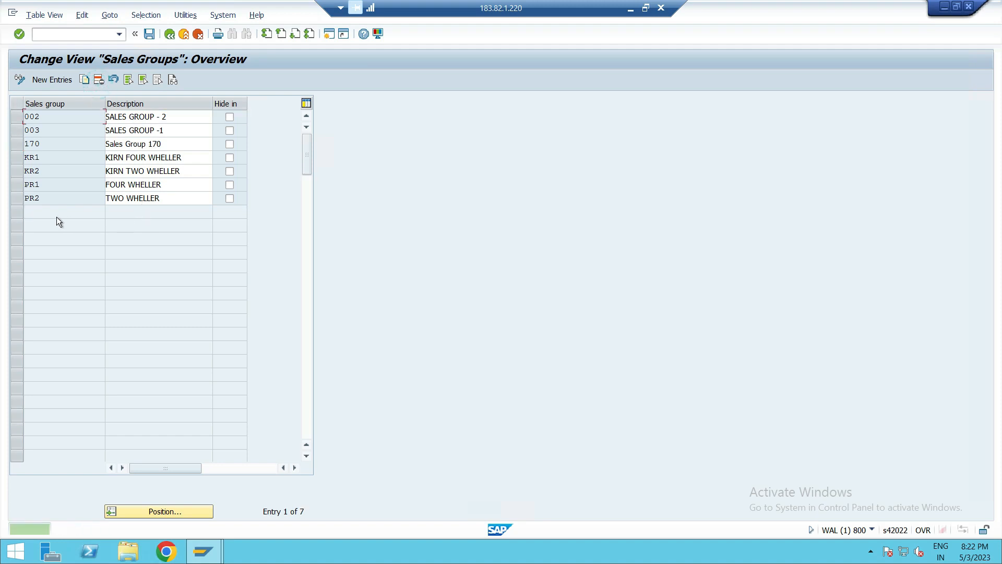
pyautogui.click(151, 35)
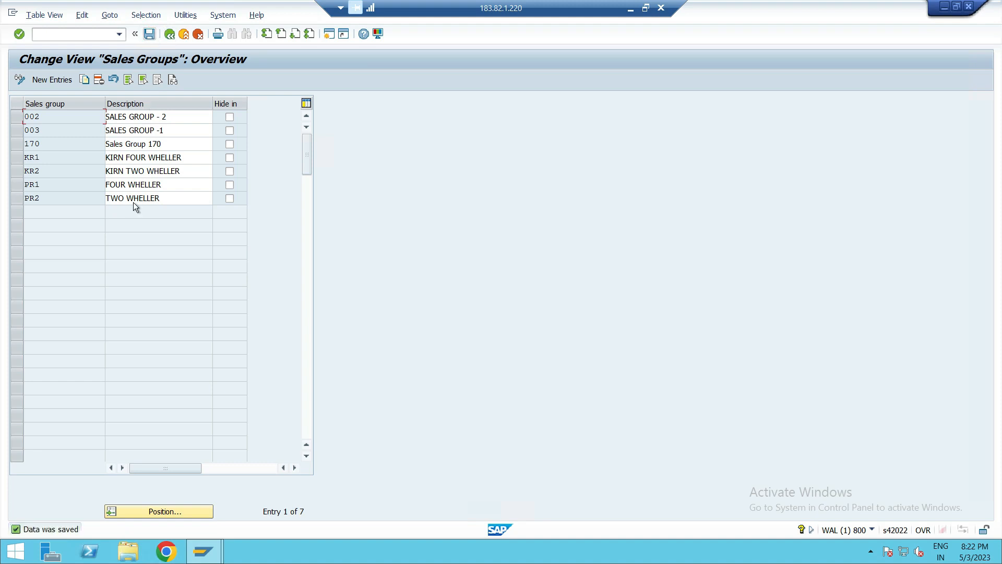
# - Delete sales group 003 with description SALES GROUP -1 and save the change
pyautogui.click(16, 130)
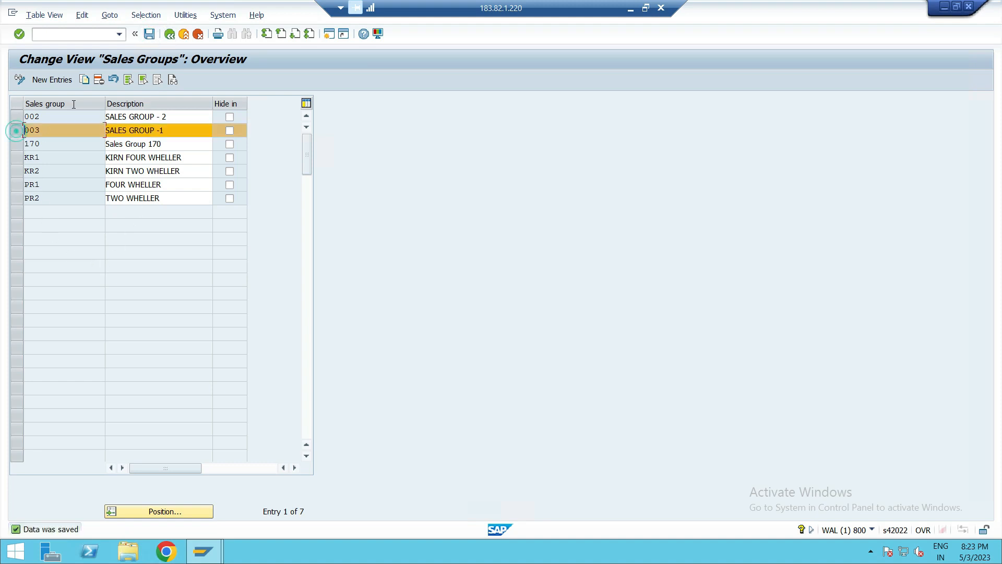
pyautogui.click(99, 79)
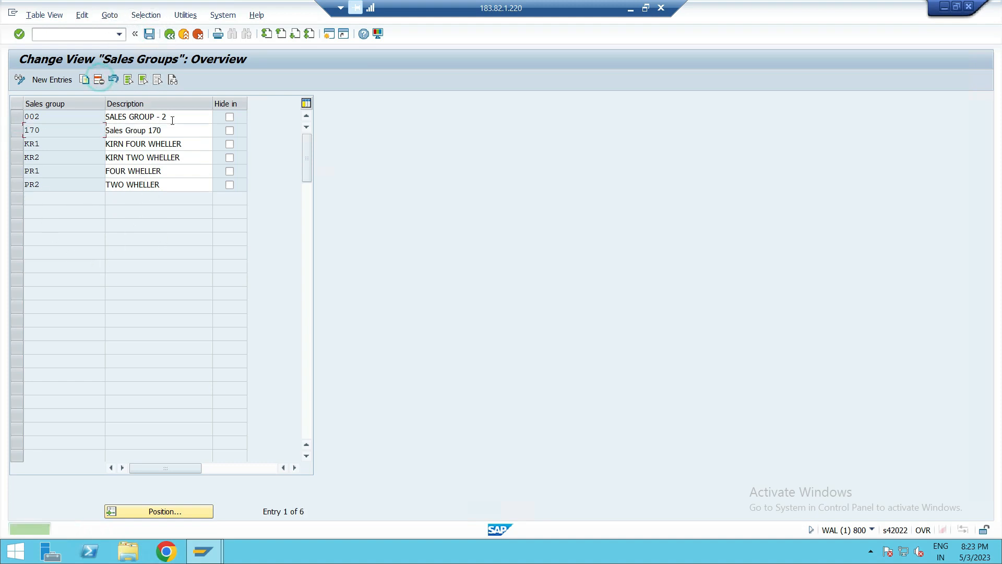
pyautogui.click(153, 36)
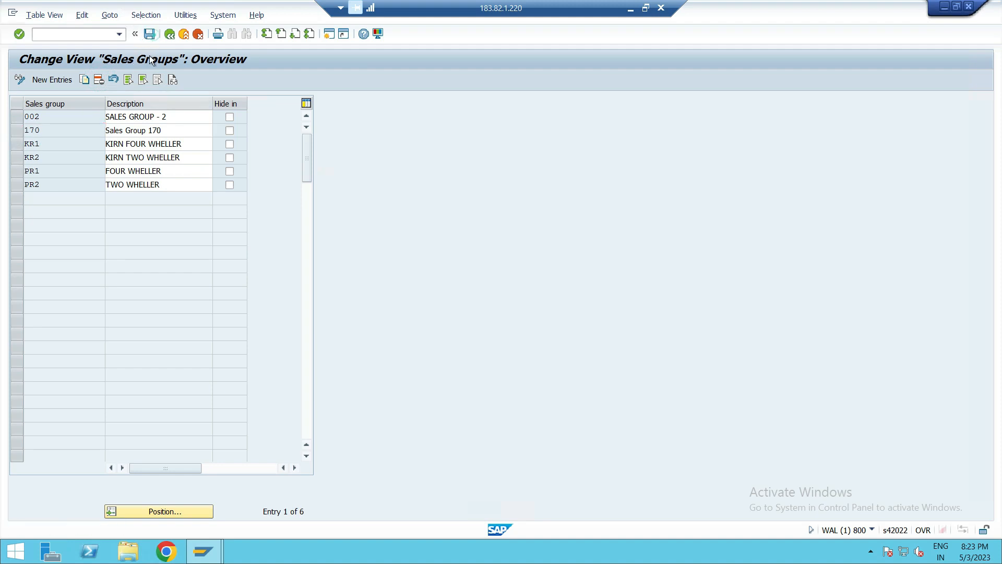
# - Add new sales group 001 with description SALES GROUP -1 and save it
pyautogui.click(49, 80)
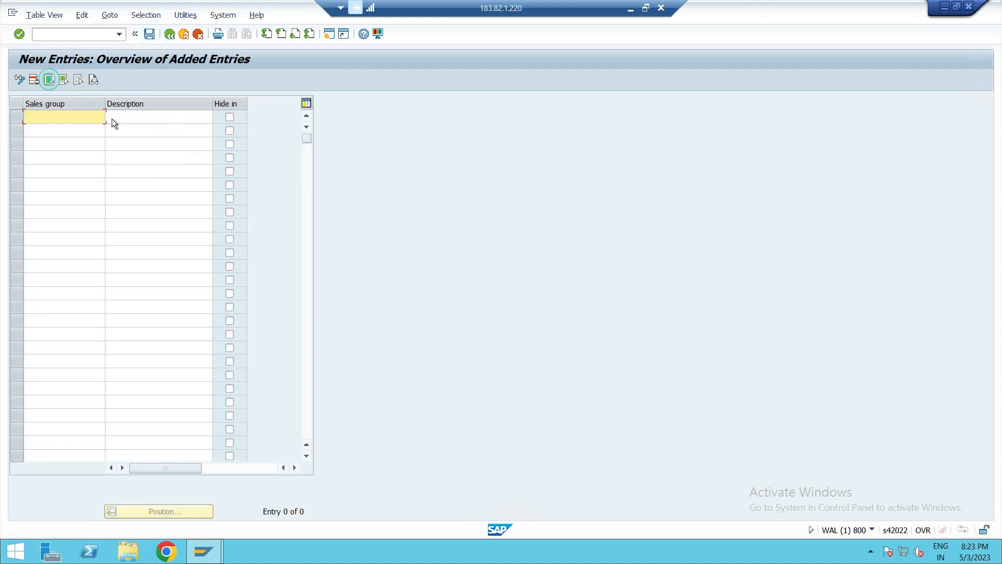
pyautogui.write('001')
pyautogui.click(159, 124)
pyautogui.write('SAL')
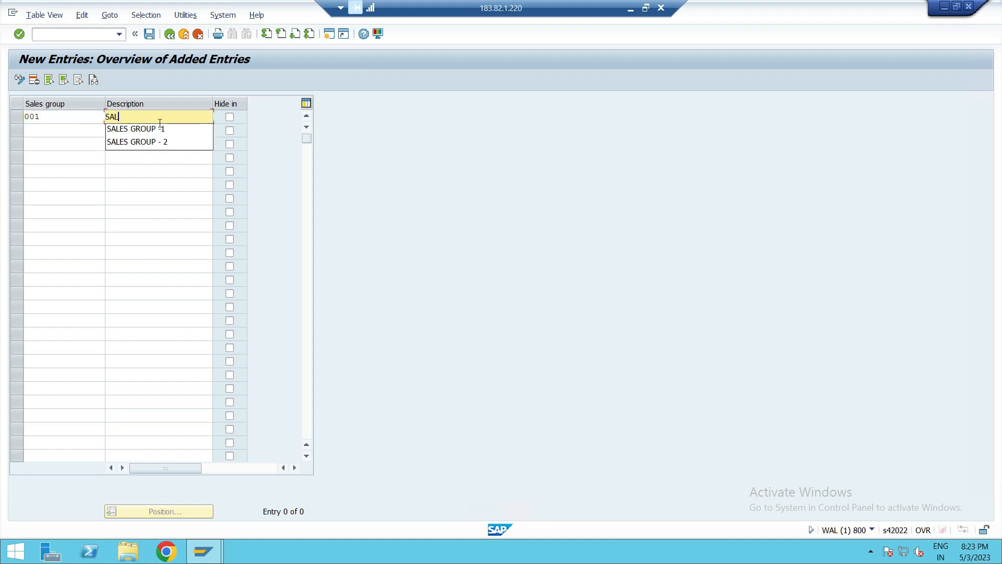
pyautogui.write('ES GROUP -1')
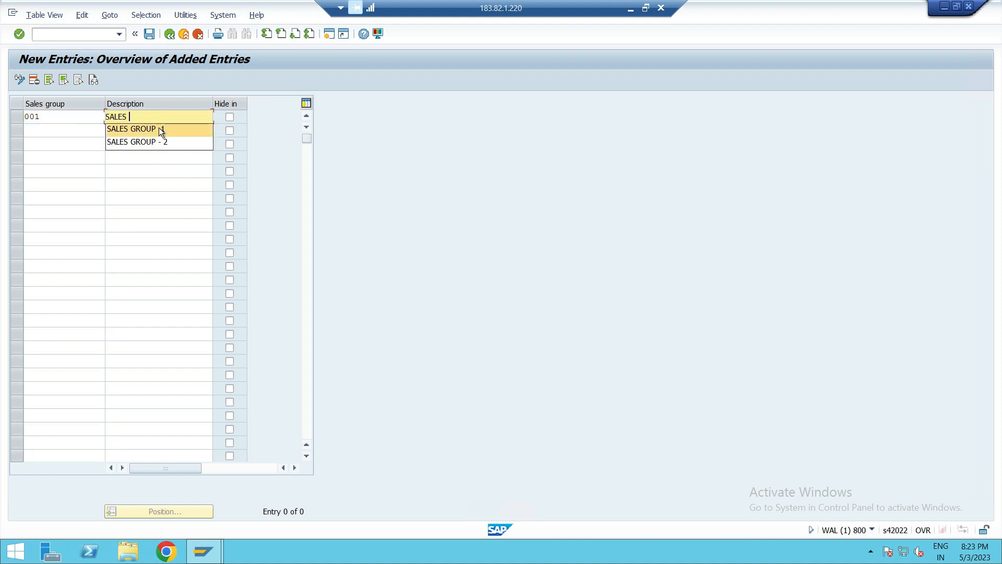
pyautogui.click(158, 129)
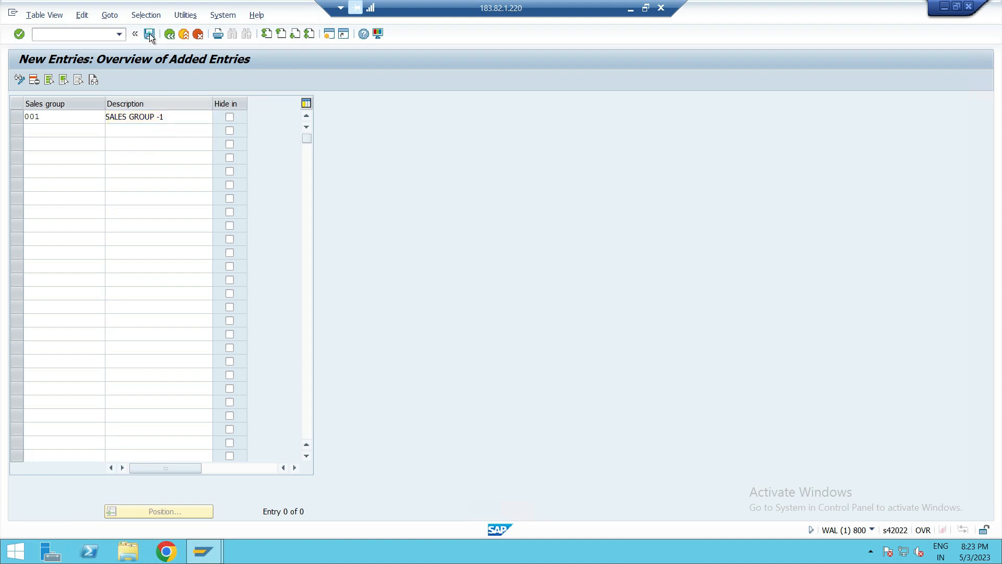
pyautogui.click(149, 34)
# - Review the sales group entries 001 and 002, save, and return to the IMG structure
pyautogui.click(170, 34)
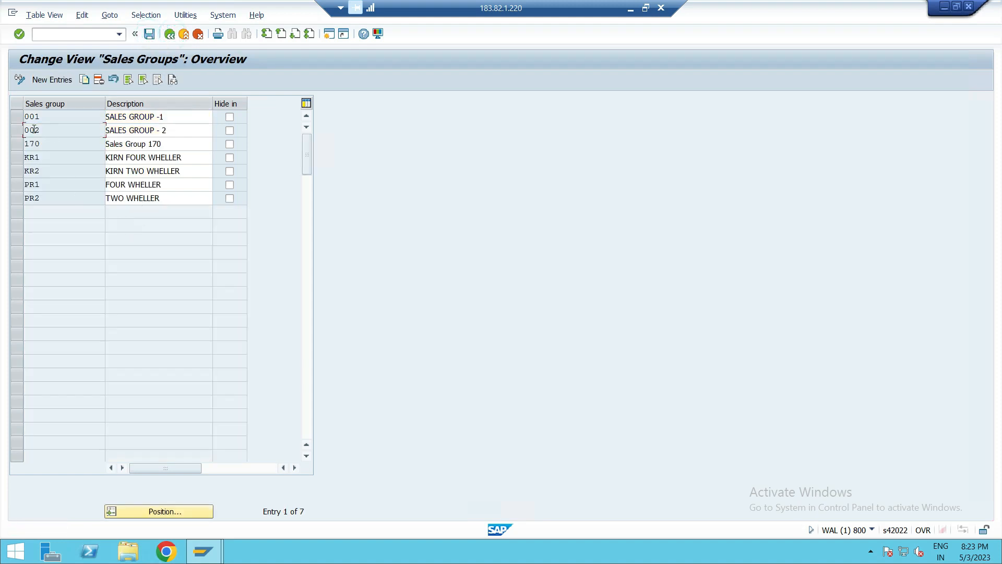
pyautogui.moveTo(17, 117); pyautogui.dragTo(28, 142)
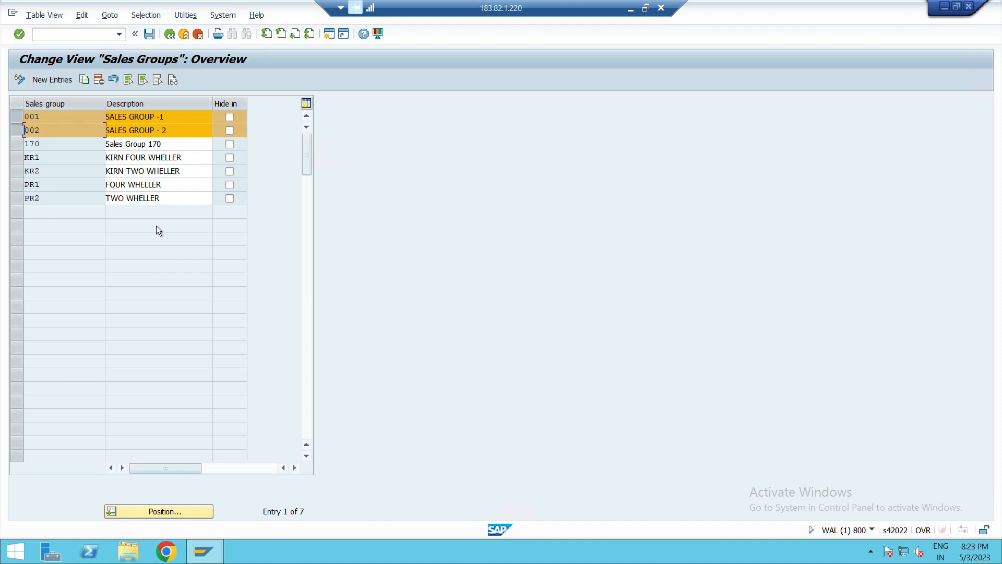
pyautogui.keyDown('ctrl'); pyautogui.click(16, 117); pyautogui.keyUp('ctrl')
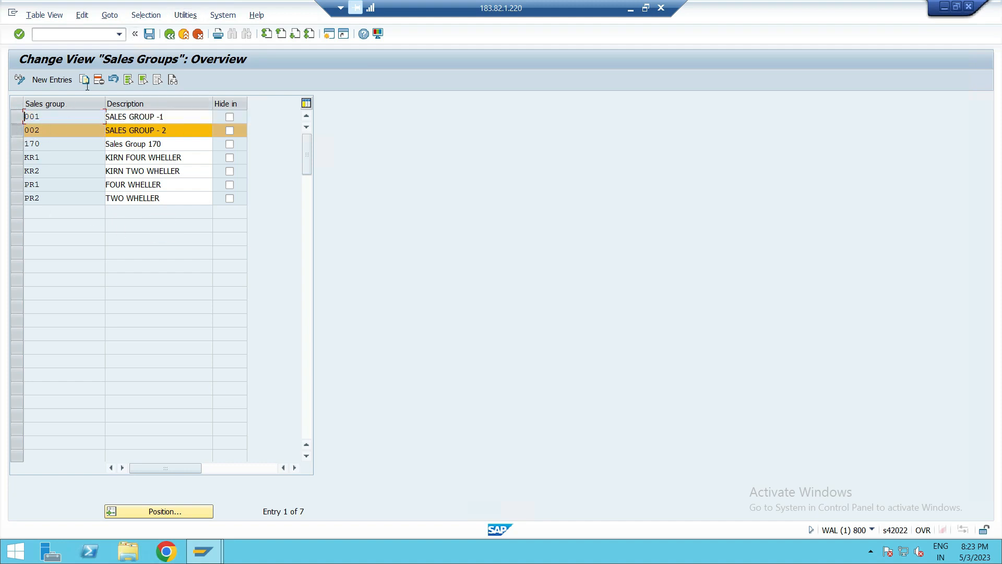
pyautogui.click(18, 131)
pyautogui.click(149, 35)
pyautogui.click(164, 35)
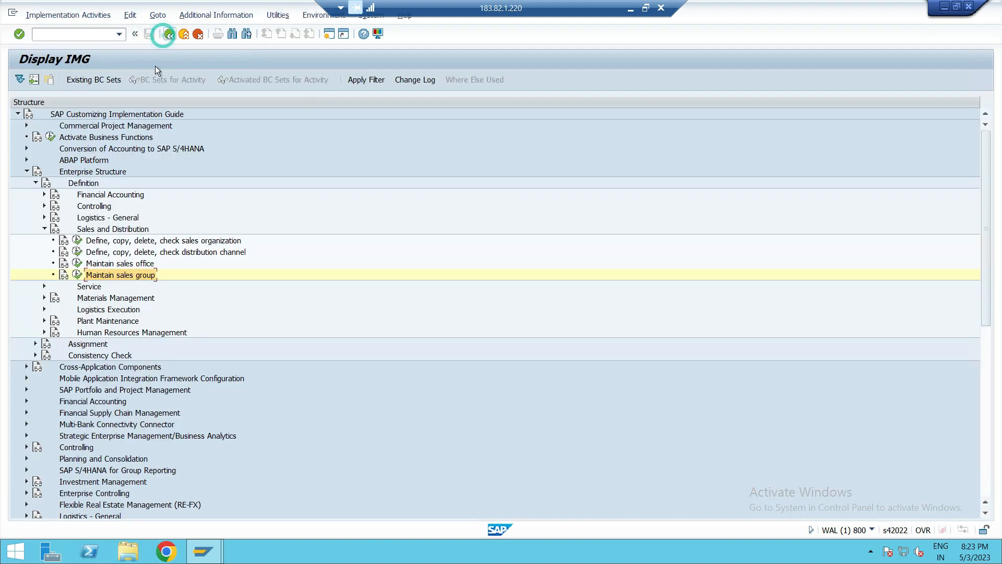
# - Open Assign sales organization to company code under Assignment and assign company code PUS1 to sales organization SA01
pyautogui.click(171, 265)
pyautogui.click(292, 240)
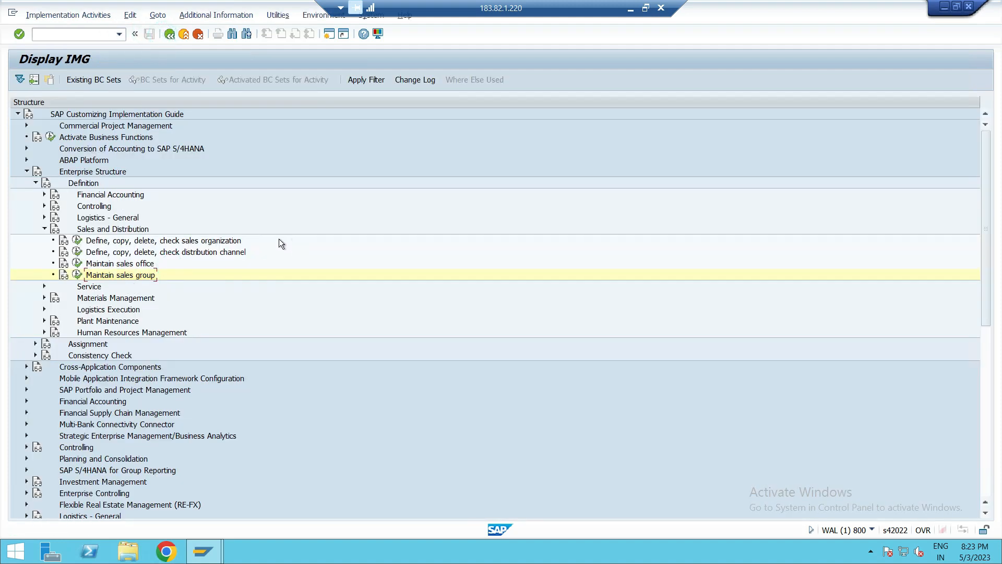
pyautogui.click(45, 229)
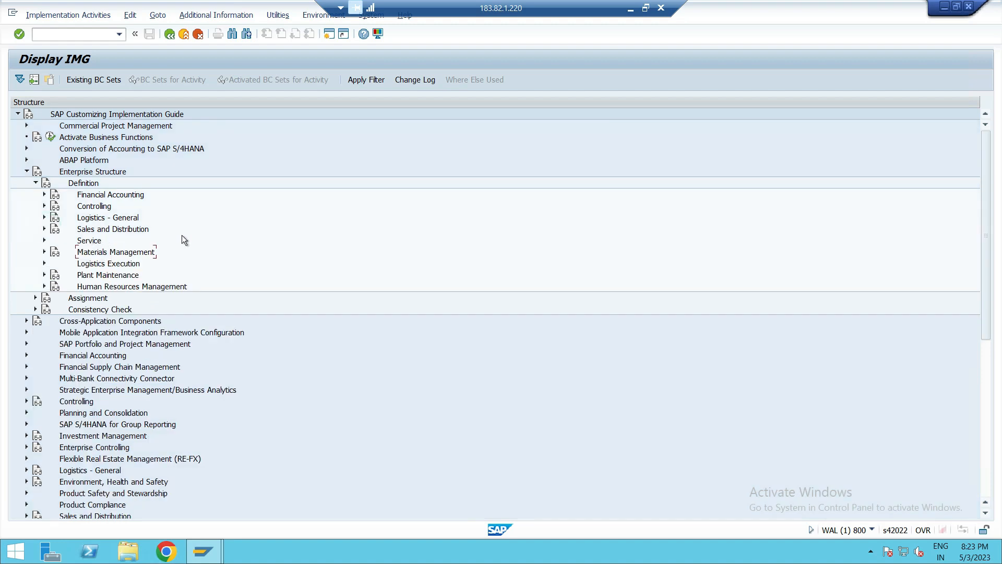
pyautogui.click(35, 183)
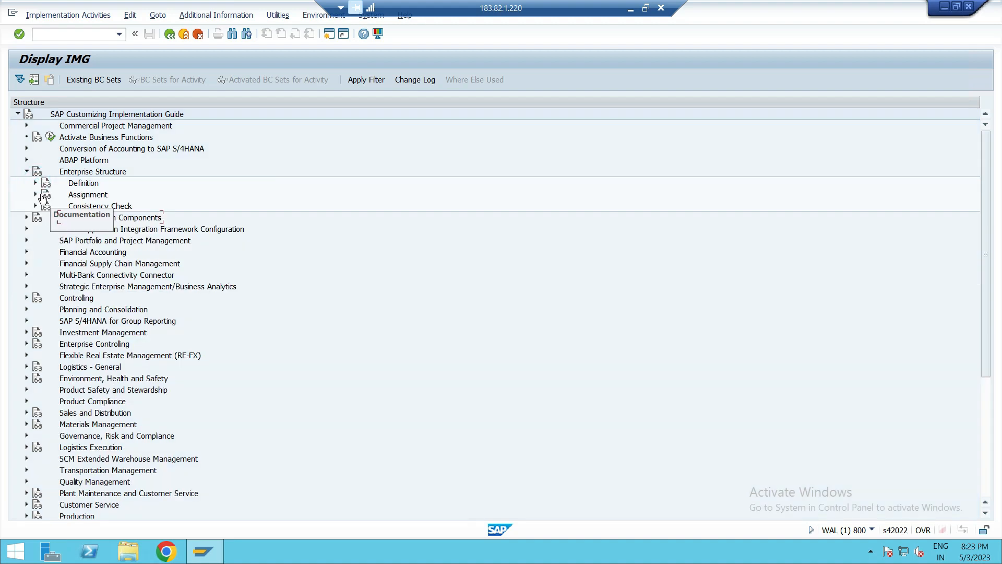
pyautogui.click(36, 194)
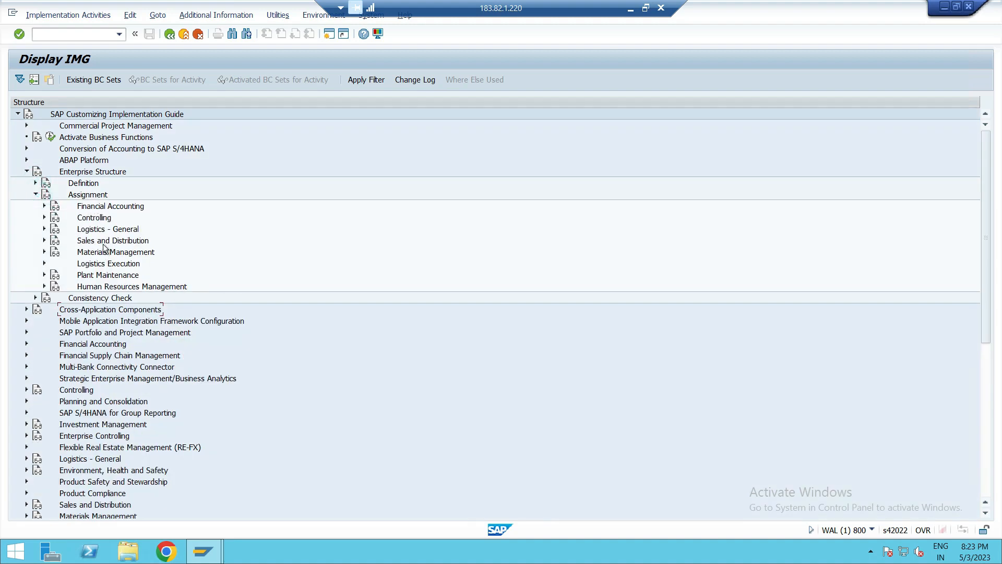
pyautogui.click(107, 241)
pyautogui.click(44, 240)
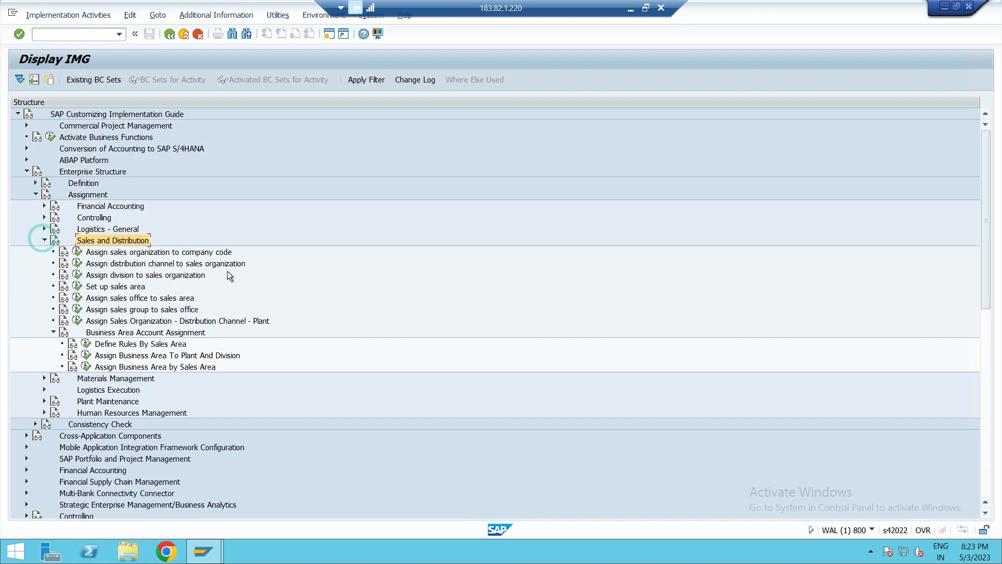
pyautogui.click(187, 253)
pyautogui.click(77, 252)
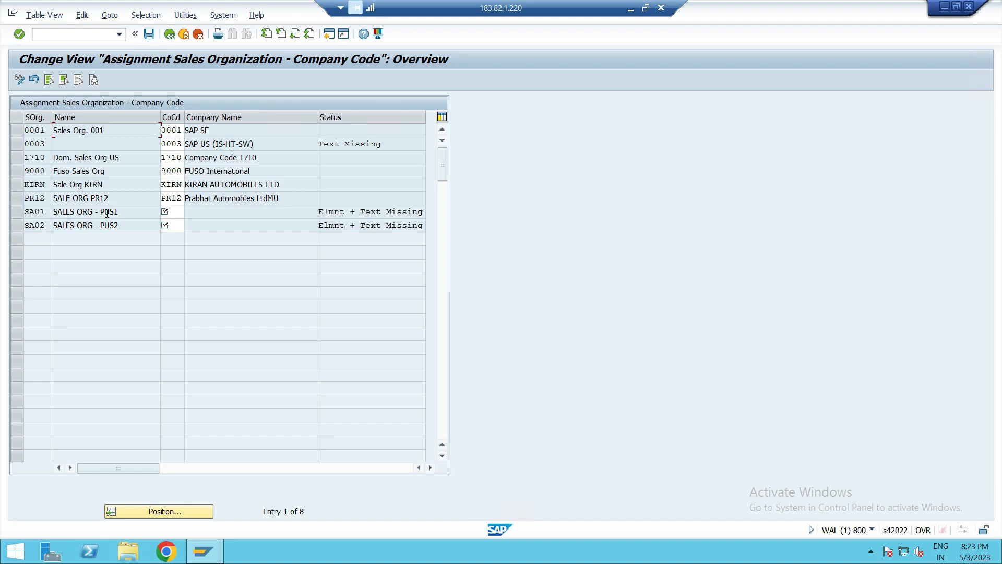
pyautogui.click(171, 213)
pyautogui.write('PUS1')
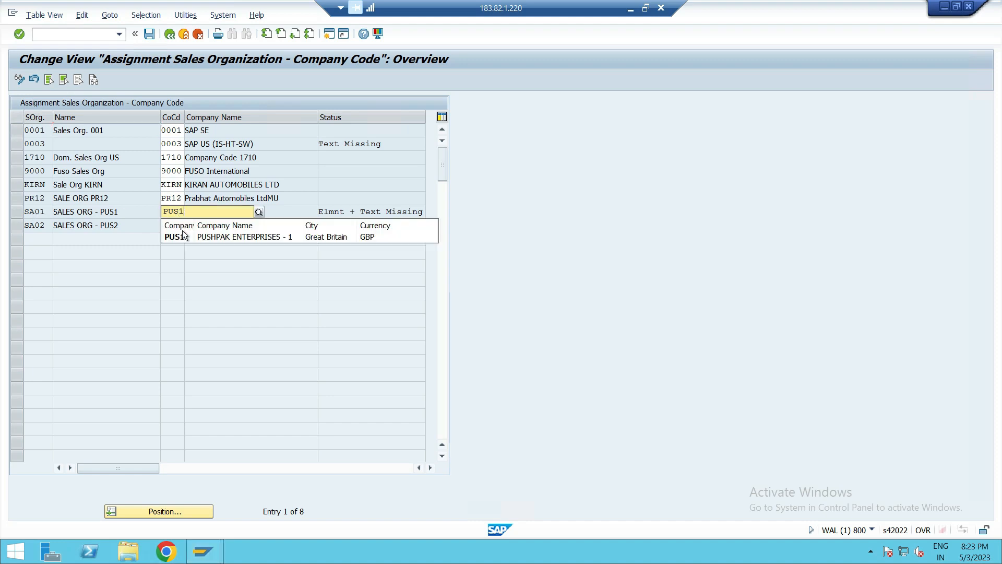
pyautogui.click(180, 236)
# - Assign company code PUS2 to sales organization SA02 and save under customizing request WALK900758
pyautogui.click(182, 225)
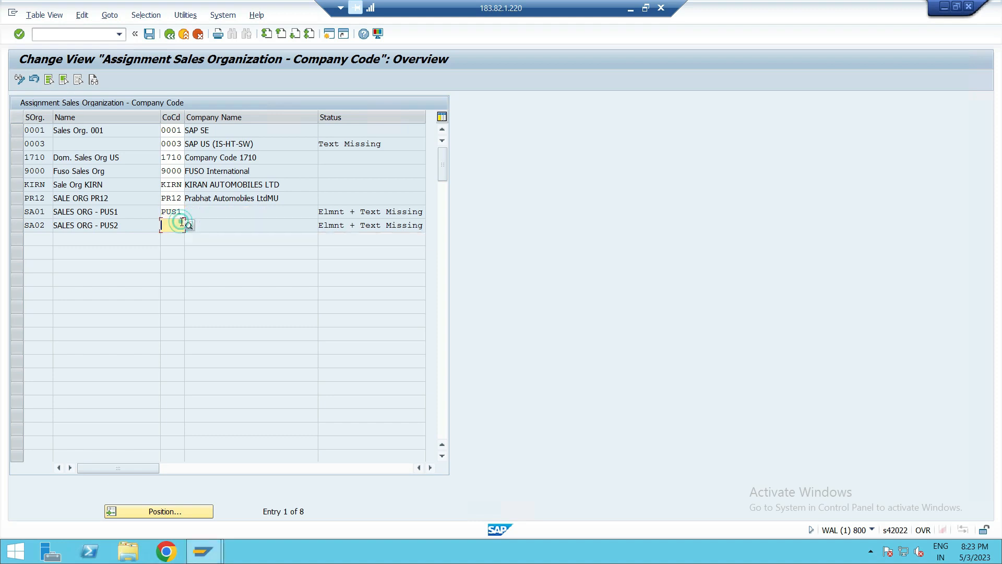
pyautogui.write('PUS')
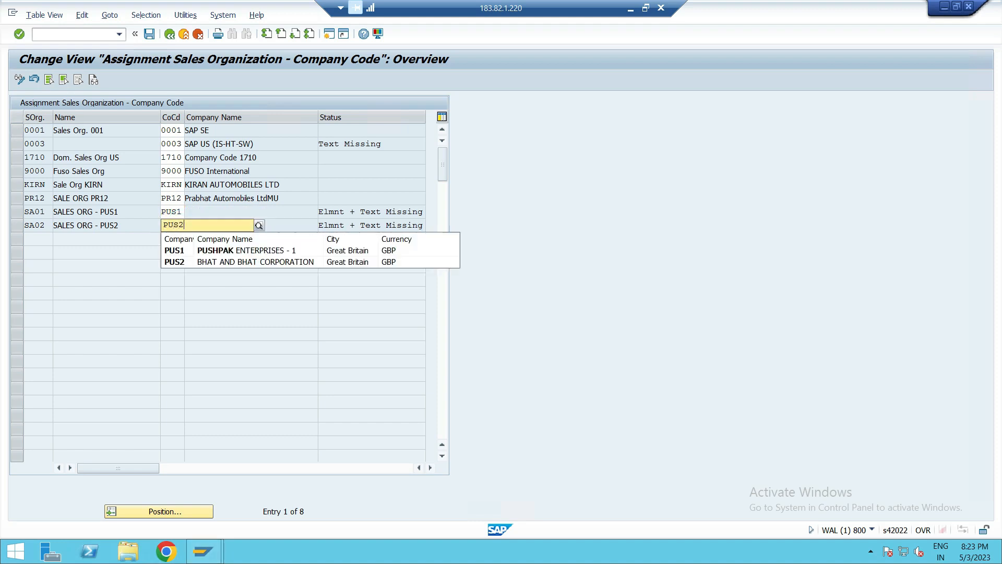
pyautogui.write('2')
pyautogui.click(168, 251)
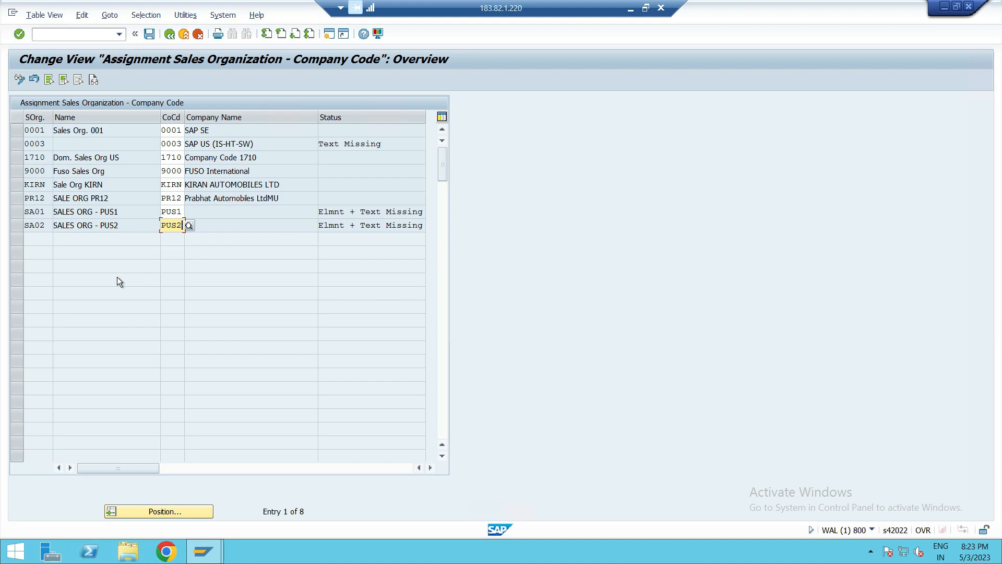
pyautogui.press('Return')
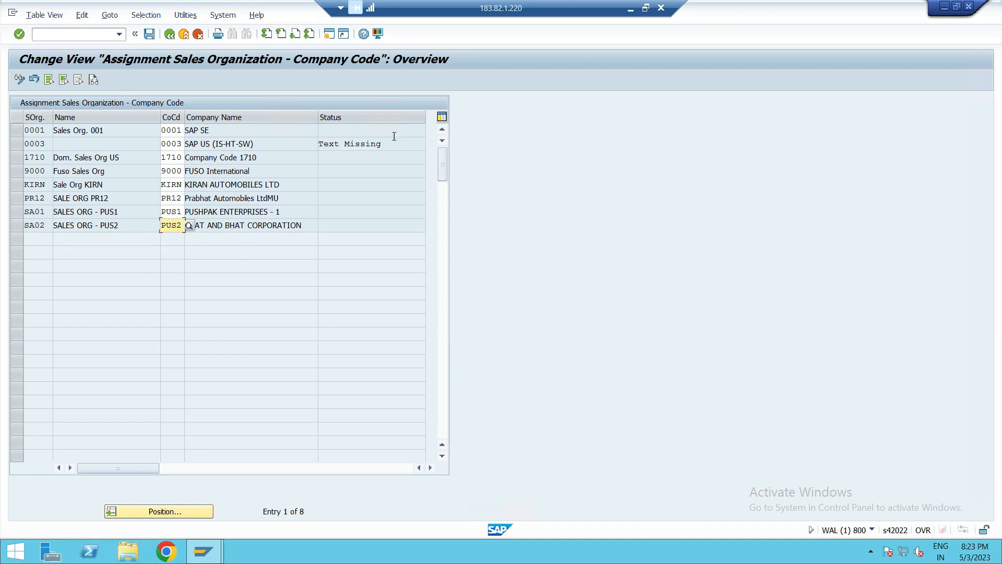
pyautogui.click(150, 34)
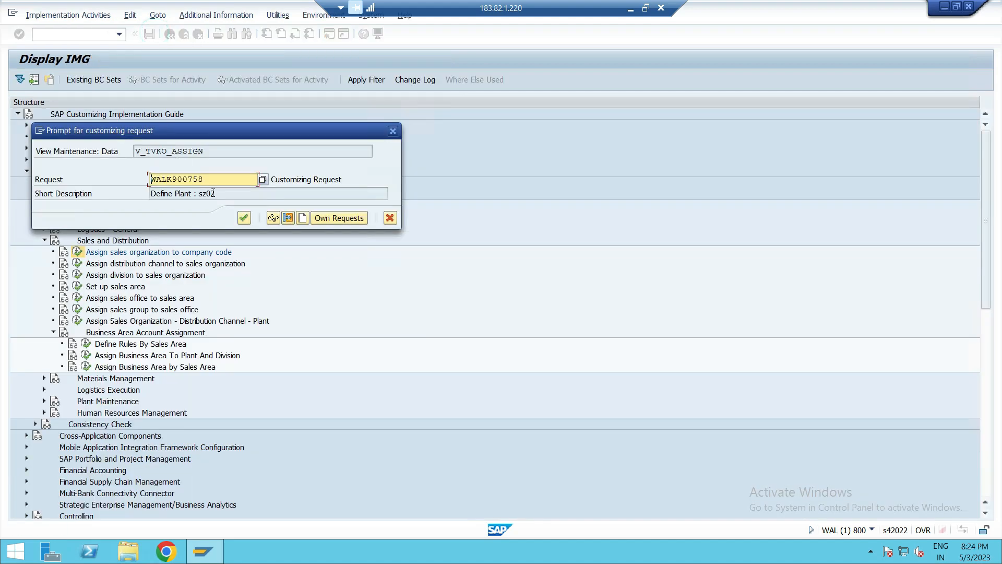
pyautogui.click(244, 219)
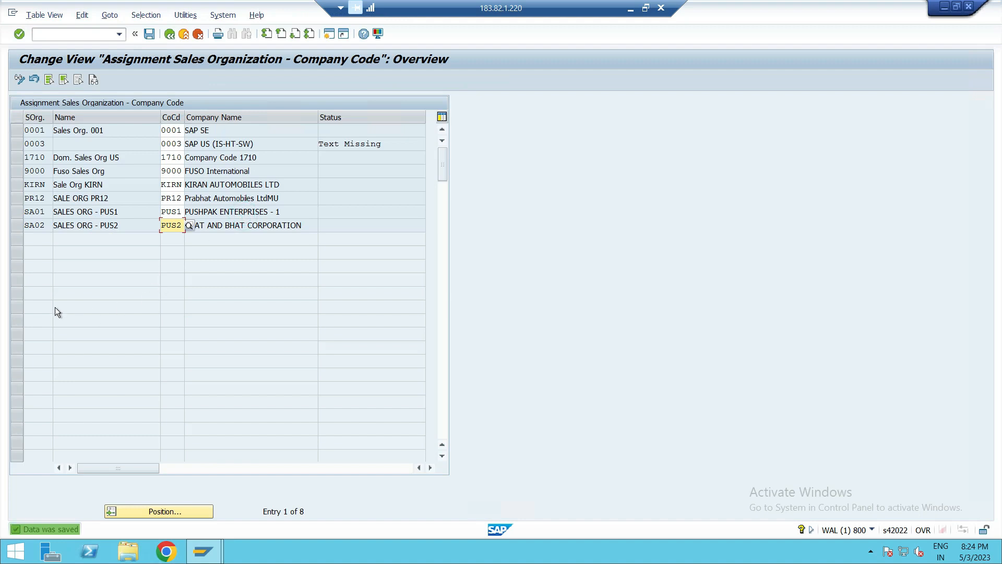
# - Open Assign distribution channel to sales organization and add four new entries with sales organizations SA01, SA01, SA02 and SA02
pyautogui.click(169, 34)
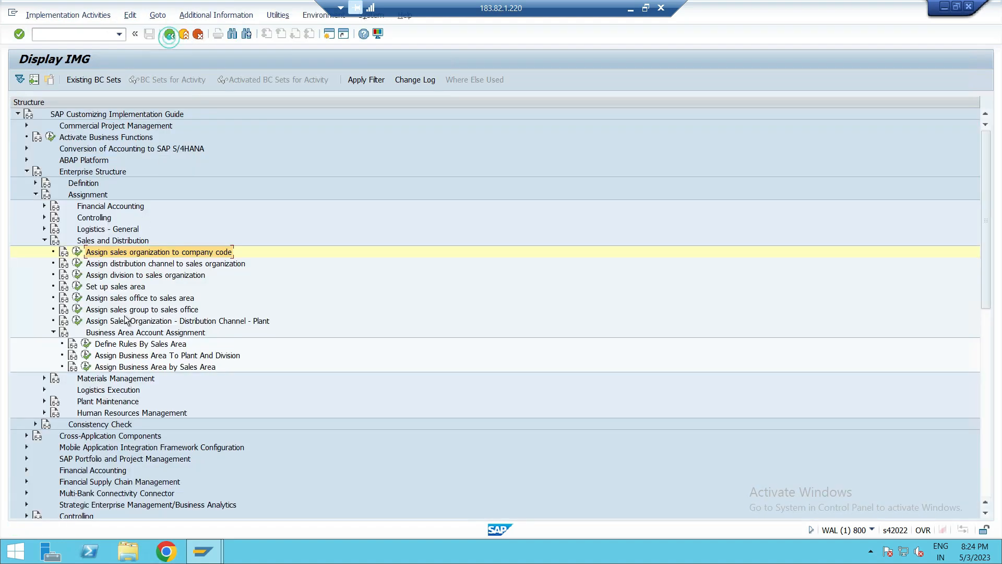
pyautogui.click(125, 264)
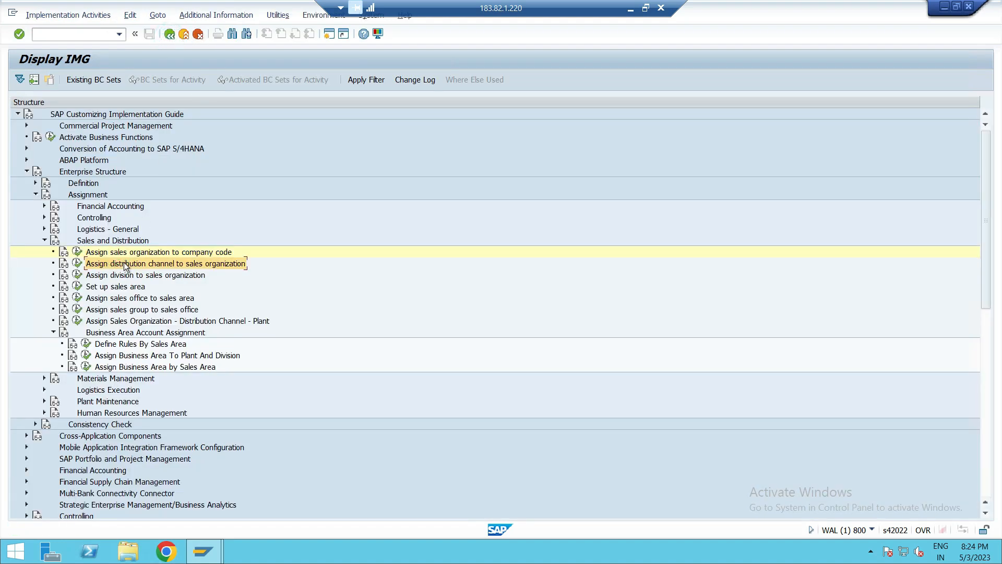
pyautogui.click(77, 264)
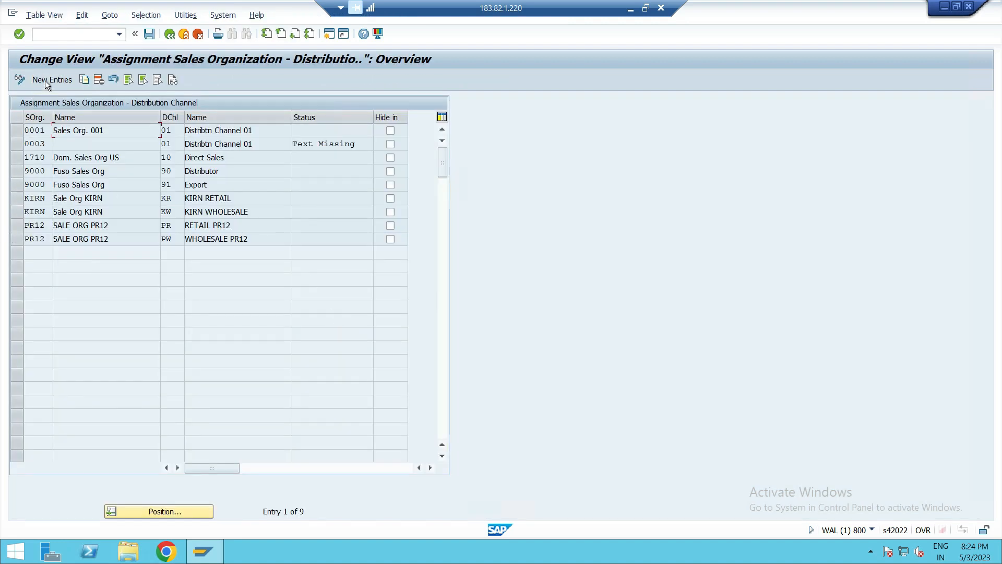
pyautogui.click(58, 79)
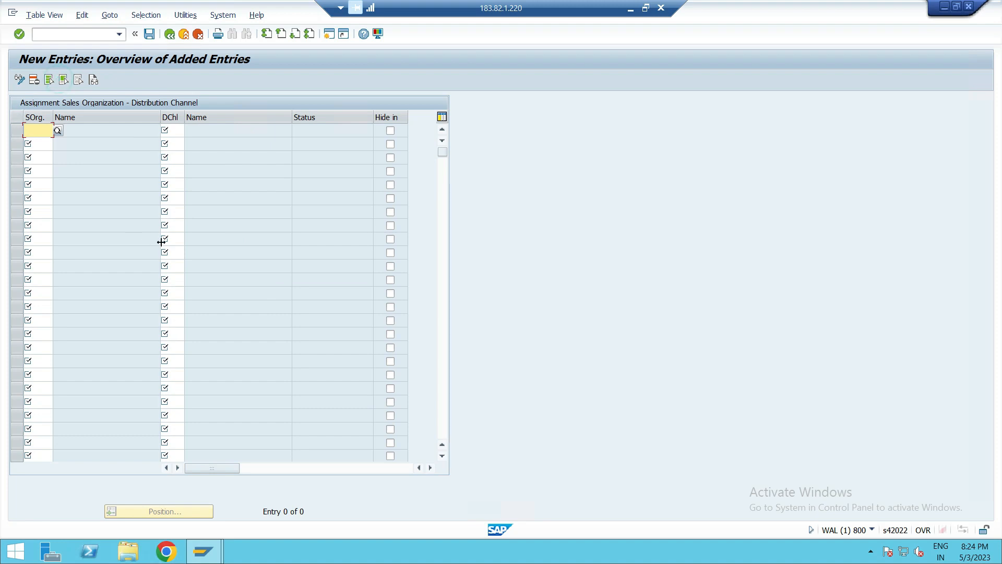
pyautogui.write('SA01')
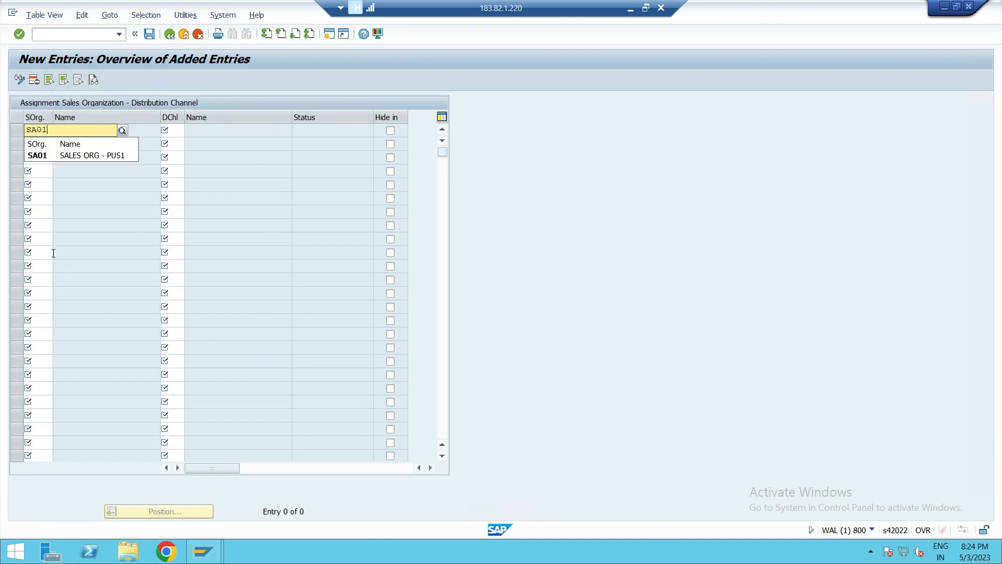
pyautogui.click(39, 145)
pyautogui.write('SA01')
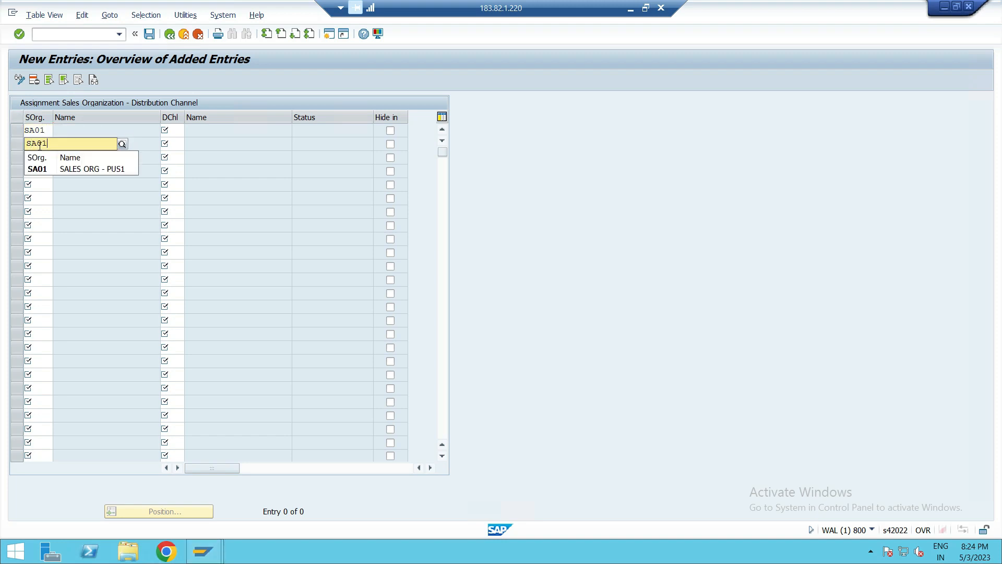
pyautogui.click(39, 169)
pyautogui.click(37, 157)
pyautogui.write('SA02')
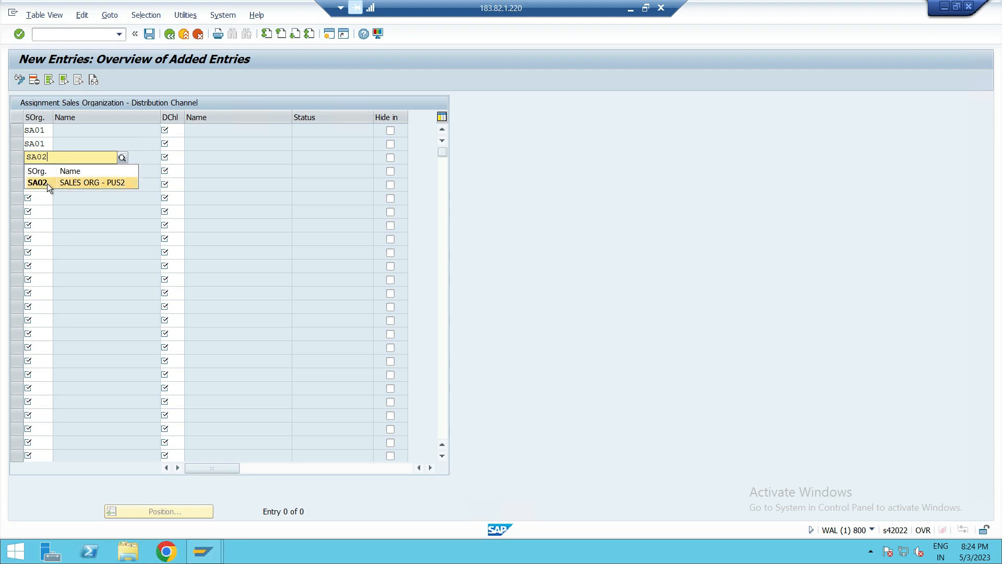
pyautogui.click(47, 183)
pyautogui.click(39, 174)
pyautogui.write('S')
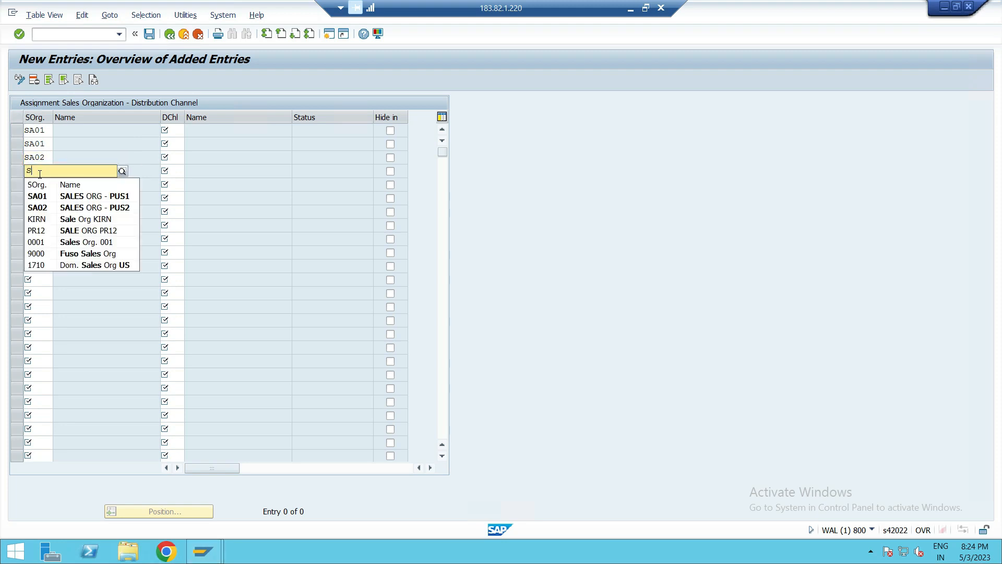
pyautogui.click(51, 208)
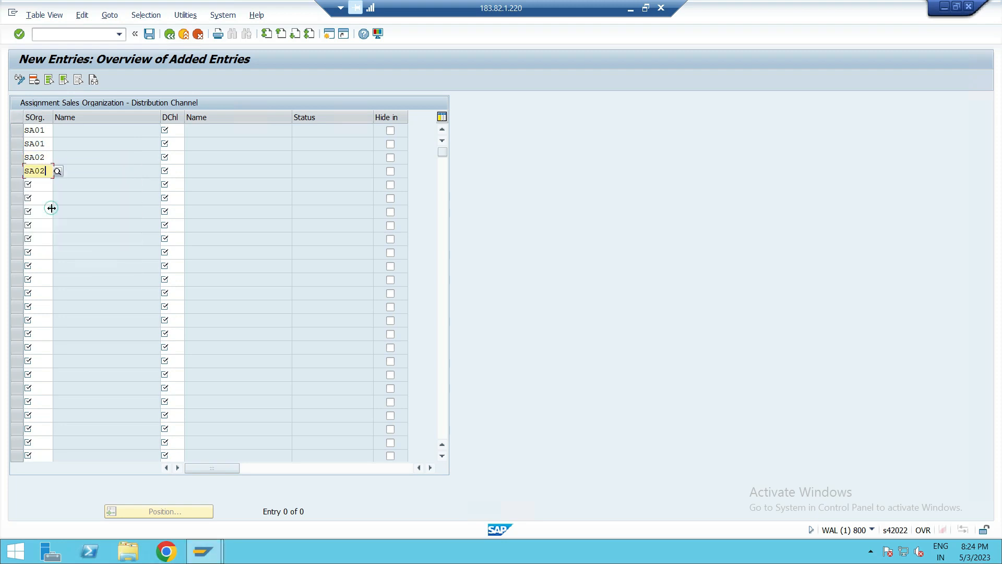
# - Enter distribution channels P1, P2, P1 and P2 for the four new sales organization rows
pyautogui.click(166, 131)
pyautogui.write('P')
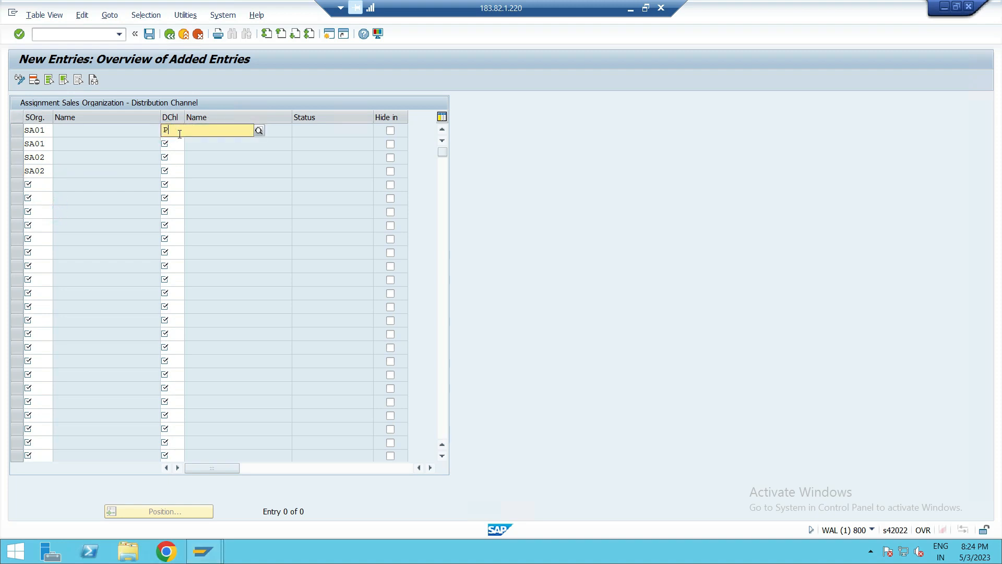
pyautogui.click(188, 154)
pyautogui.click(172, 144)
pyautogui.write('P')
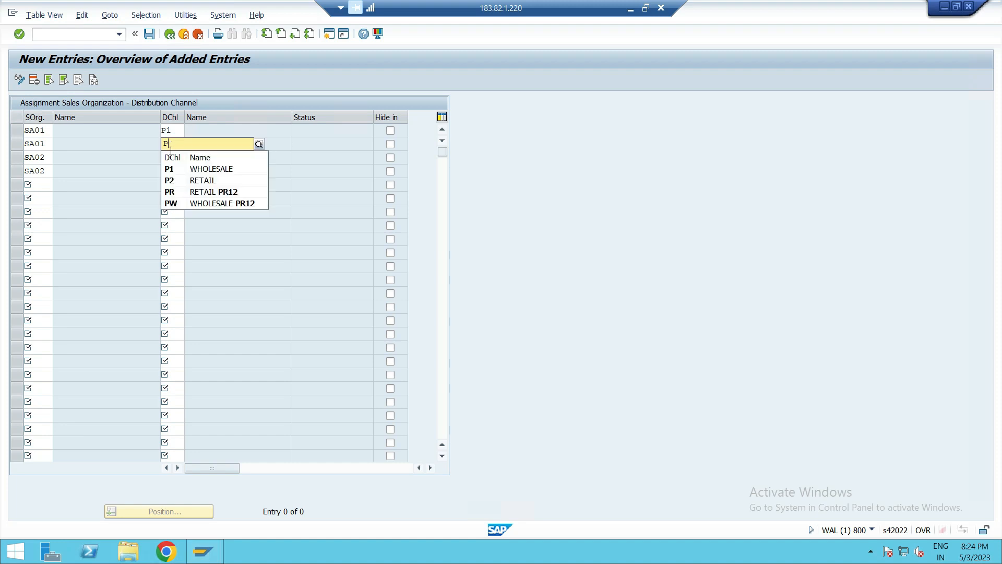
pyautogui.click(174, 163)
pyautogui.click(175, 162)
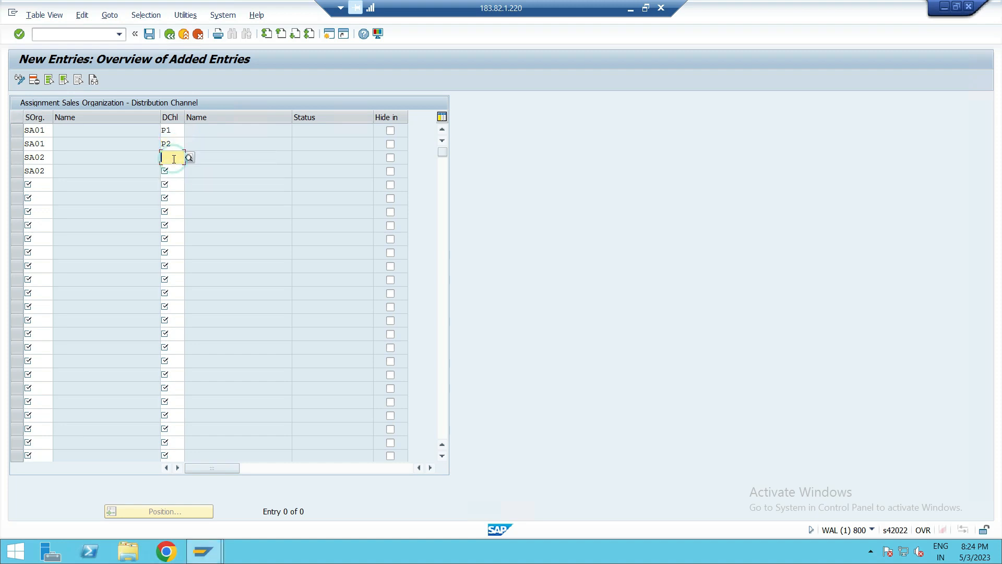
pyautogui.write('P')
pyautogui.click(168, 182)
pyautogui.click(172, 170)
pyautogui.write('P2')
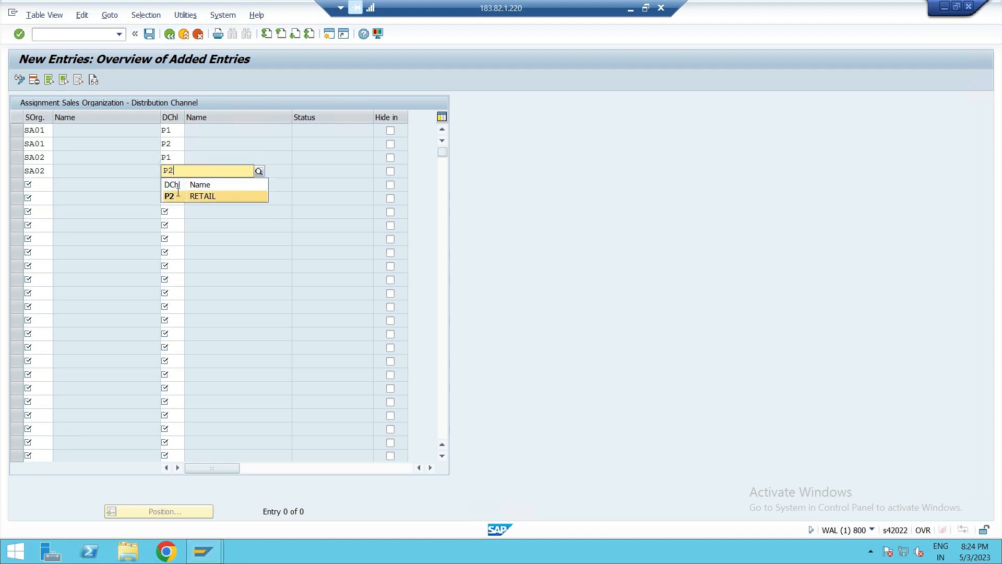
pyautogui.click(178, 196)
# - Save the distribution channel assignments under customizing request WALK900758 and return to the overview
pyautogui.click(149, 34)
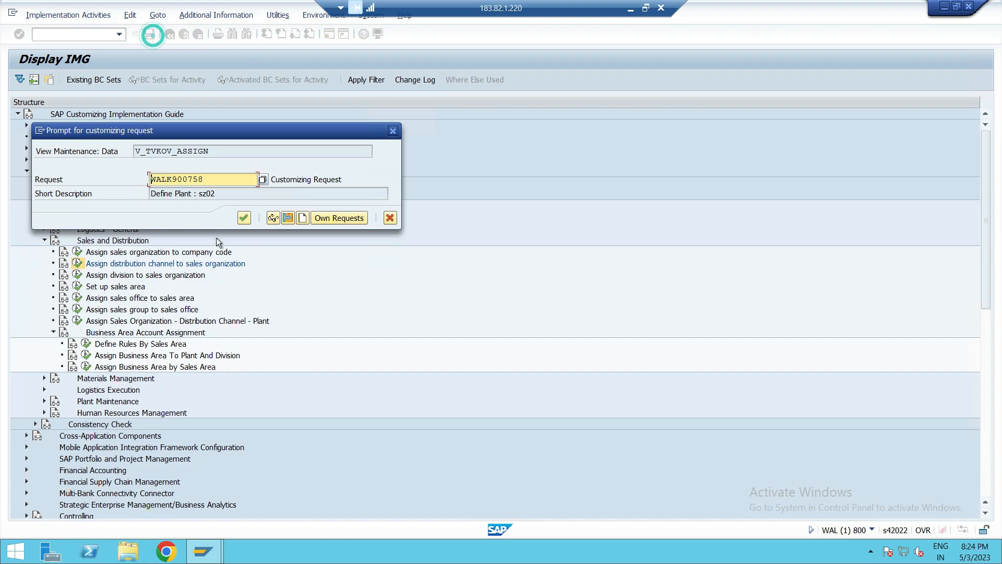
pyautogui.click(243, 218)
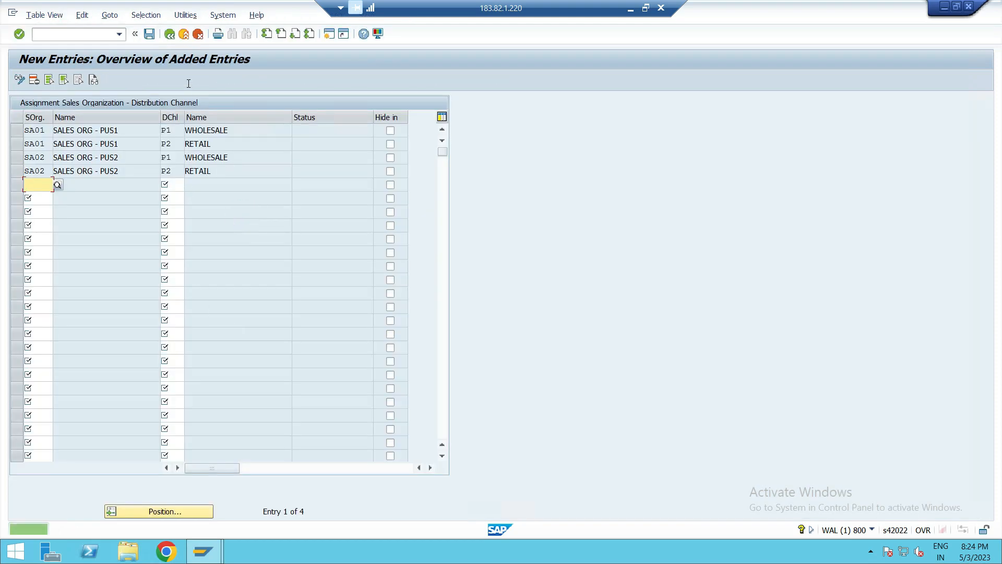
pyautogui.click(166, 36)
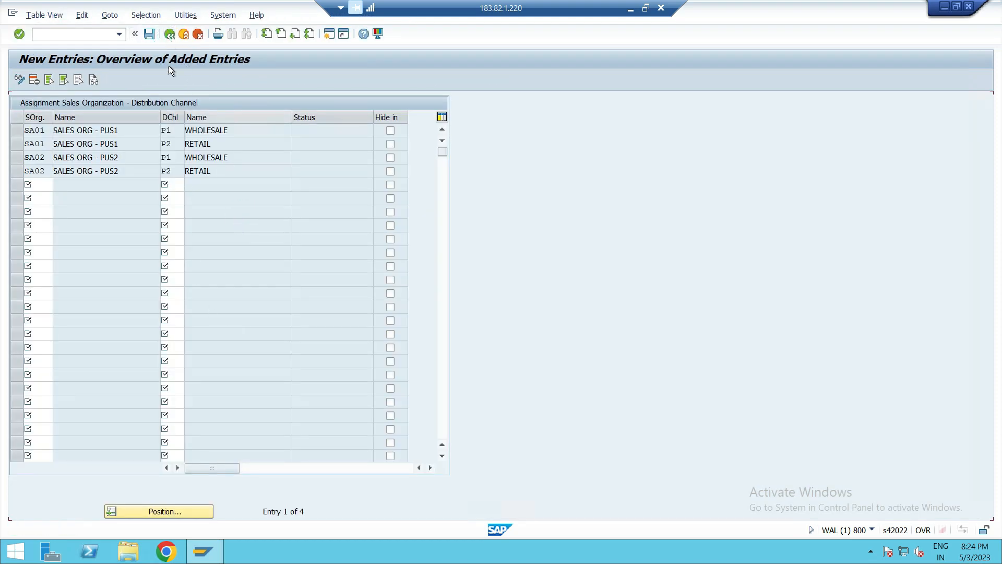
# - Select the four new SA01 and SA02 channel assignment rows to review them, then return to the IMG structure
pyautogui.click(16, 252)
pyautogui.click(14, 266)
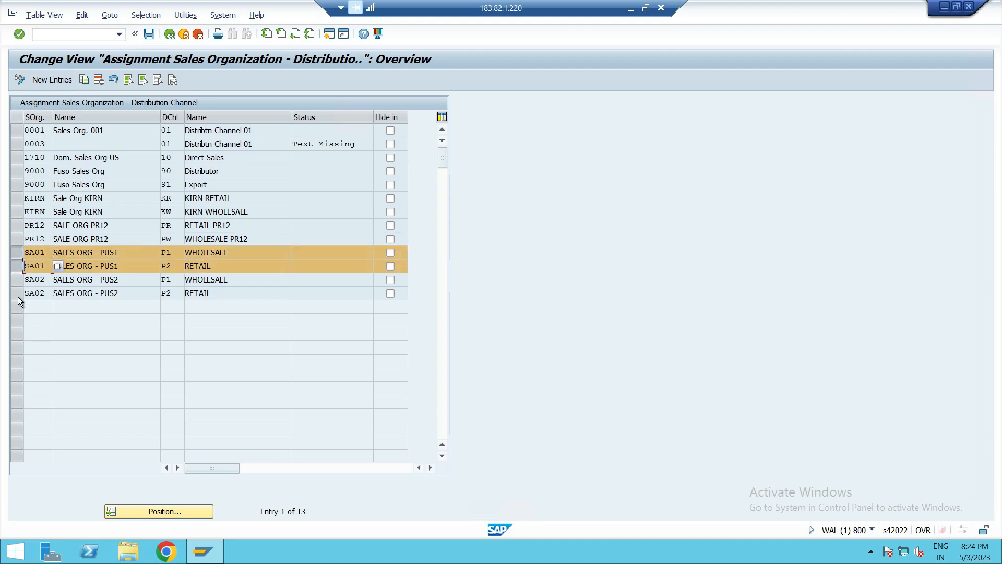
pyautogui.click(16, 280)
pyautogui.click(17, 293)
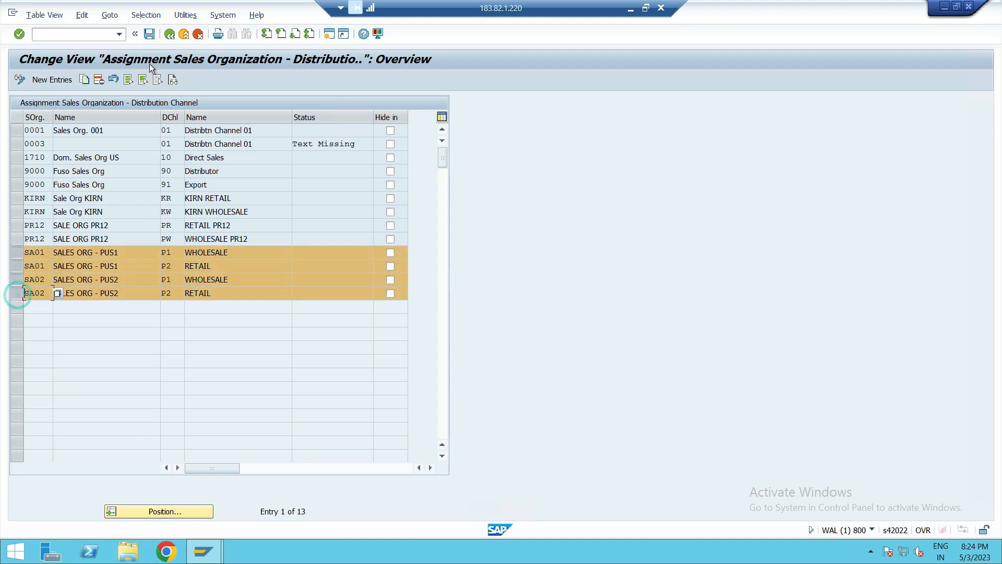
pyautogui.click(167, 40)
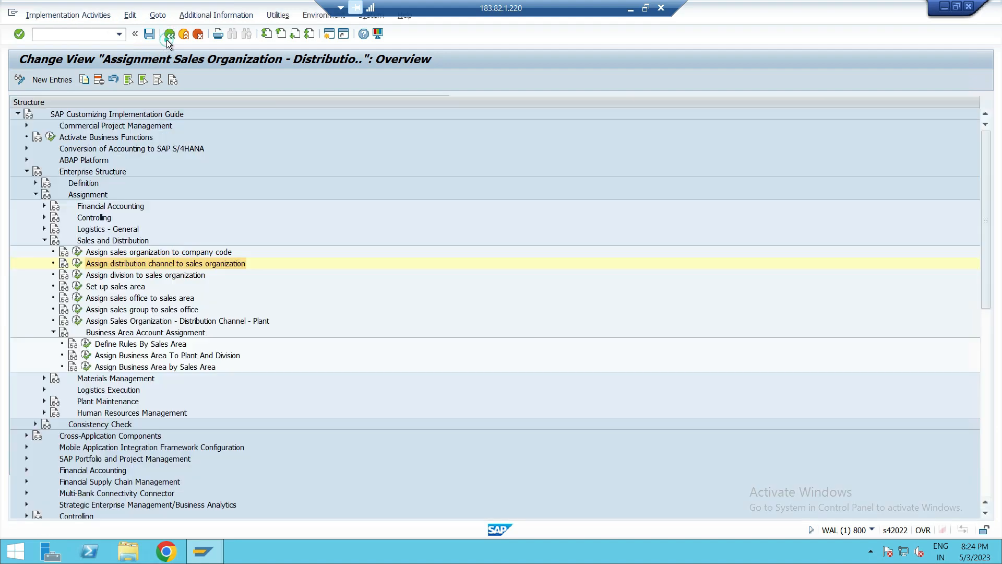
# - Open Assign division to sales organization and add a new entry assigning division P1 to sales organization SA01
pyautogui.click(146, 275)
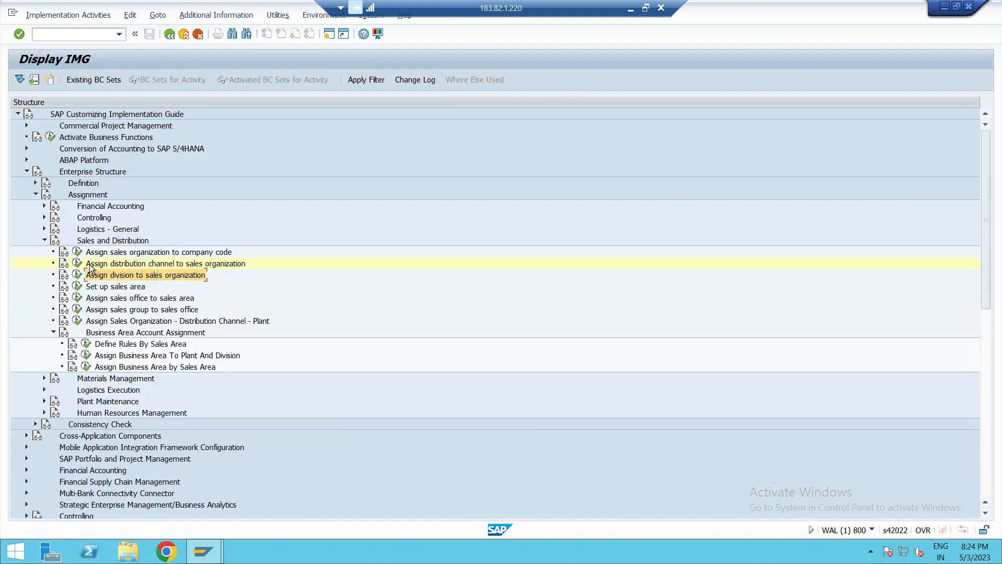
pyautogui.click(78, 276)
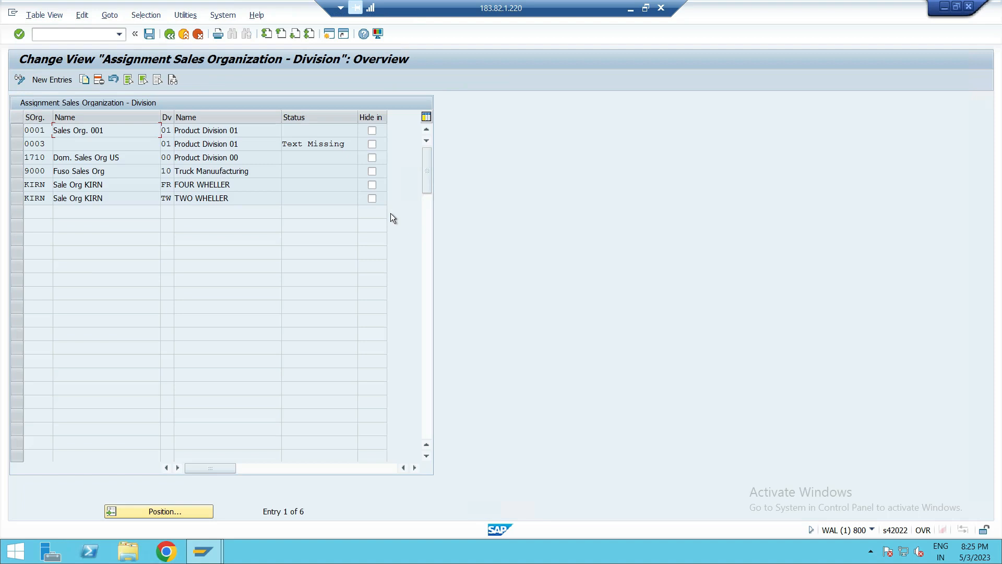
pyautogui.click(57, 77)
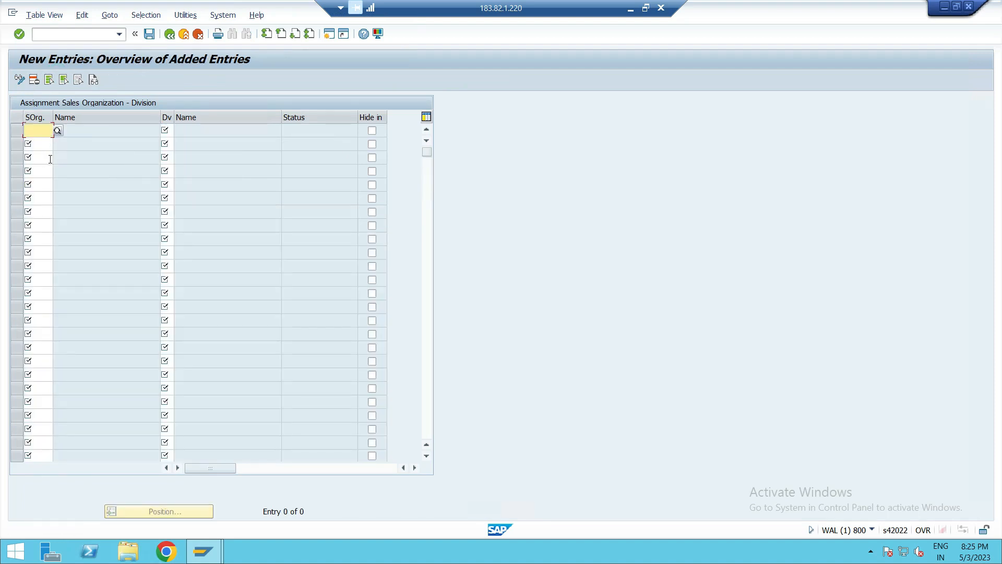
pyautogui.write('SA01')
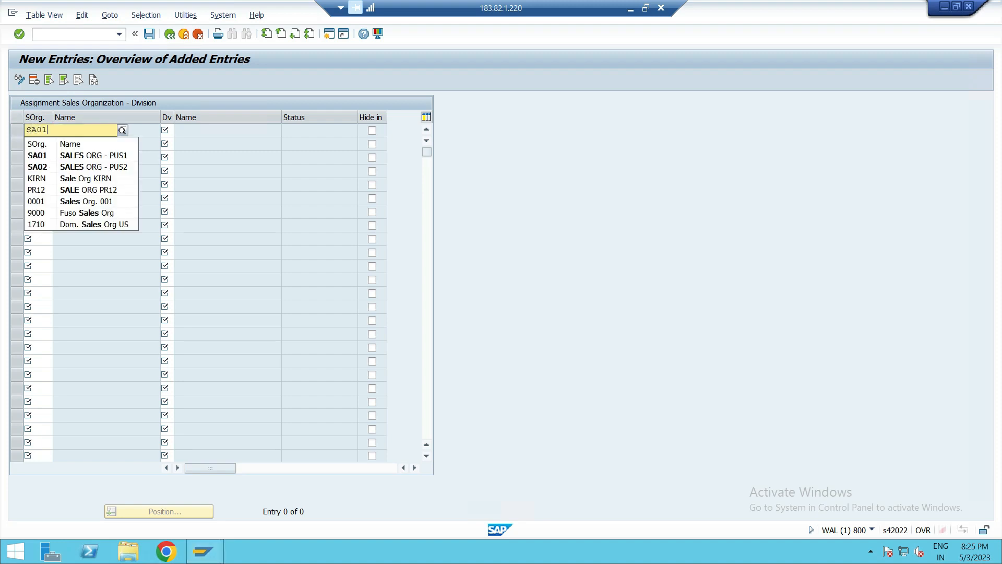
pyautogui.click(45, 155)
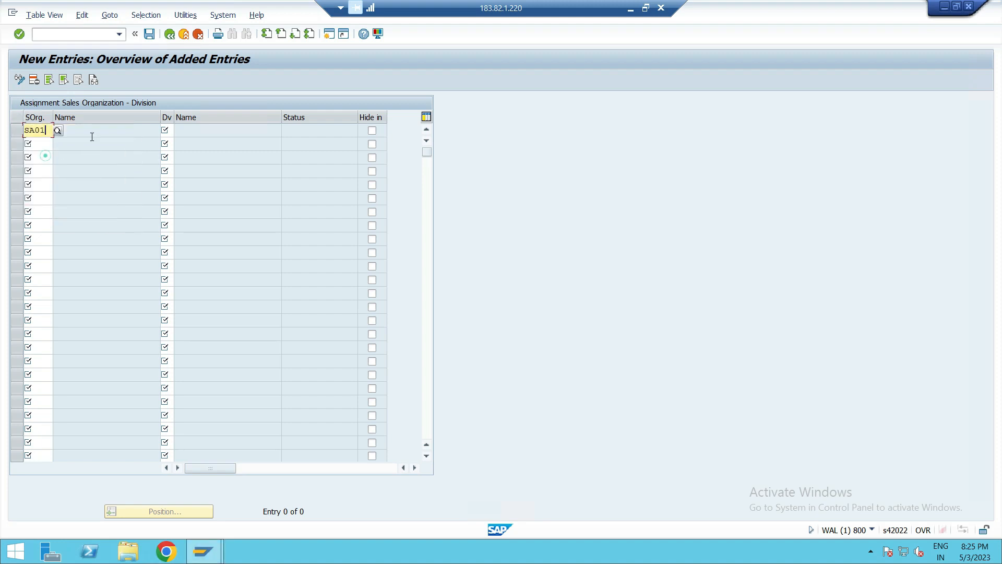
pyautogui.click(167, 131)
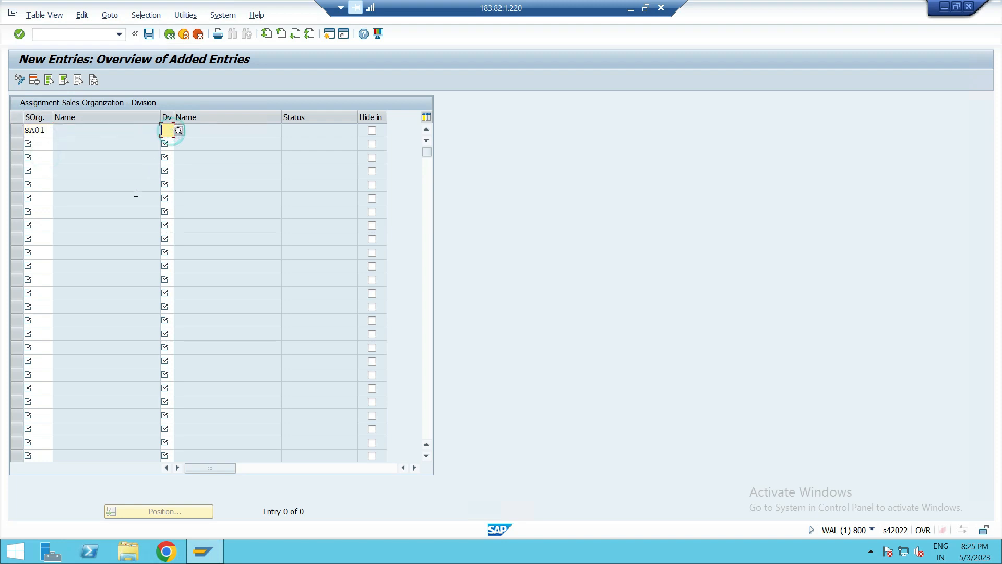
pyautogui.write('P')
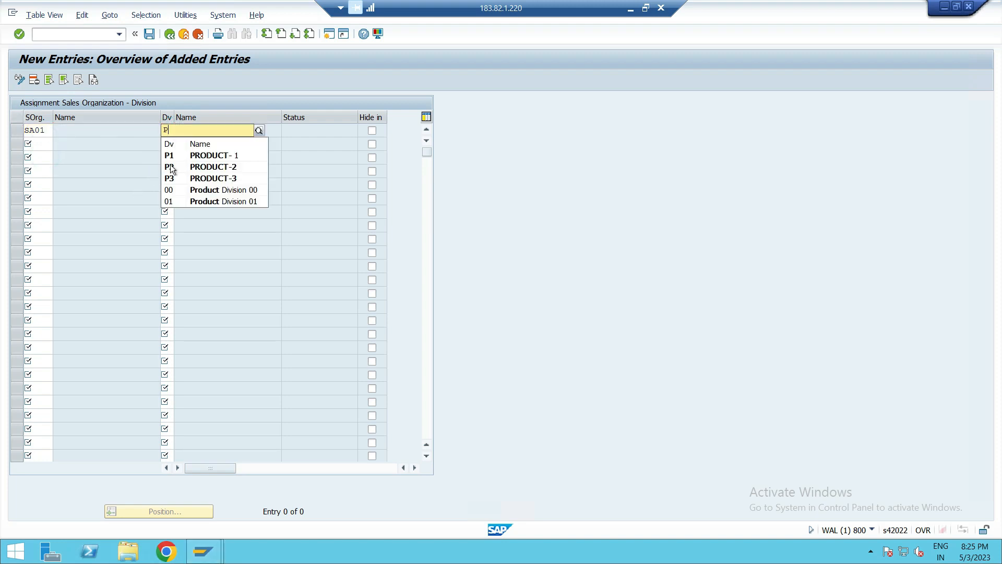
pyautogui.click(185, 156)
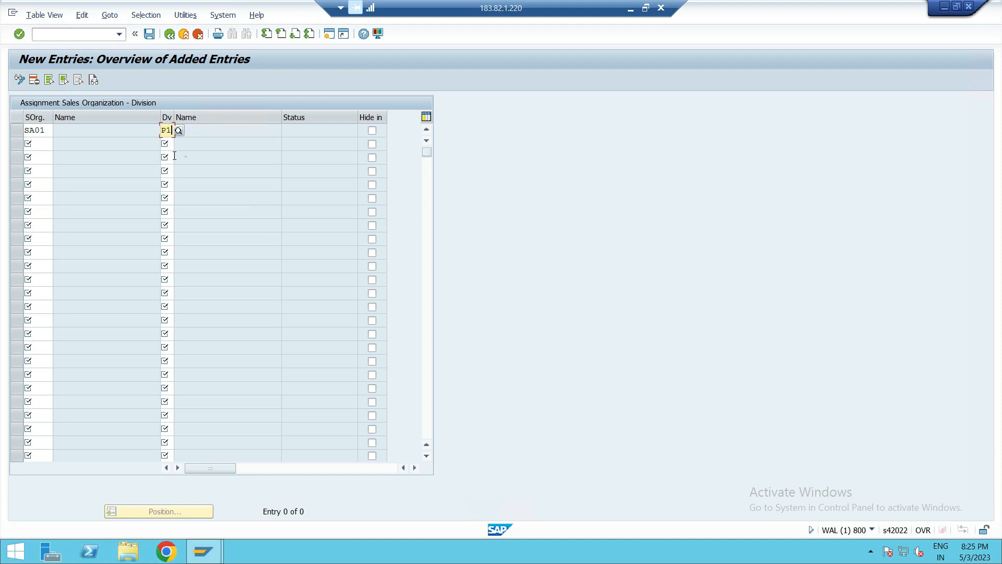
# - Enter sales organization SA01 in two more new rows and SA02 in the following three rows
pyautogui.click(38, 142)
pyautogui.write('SA01')
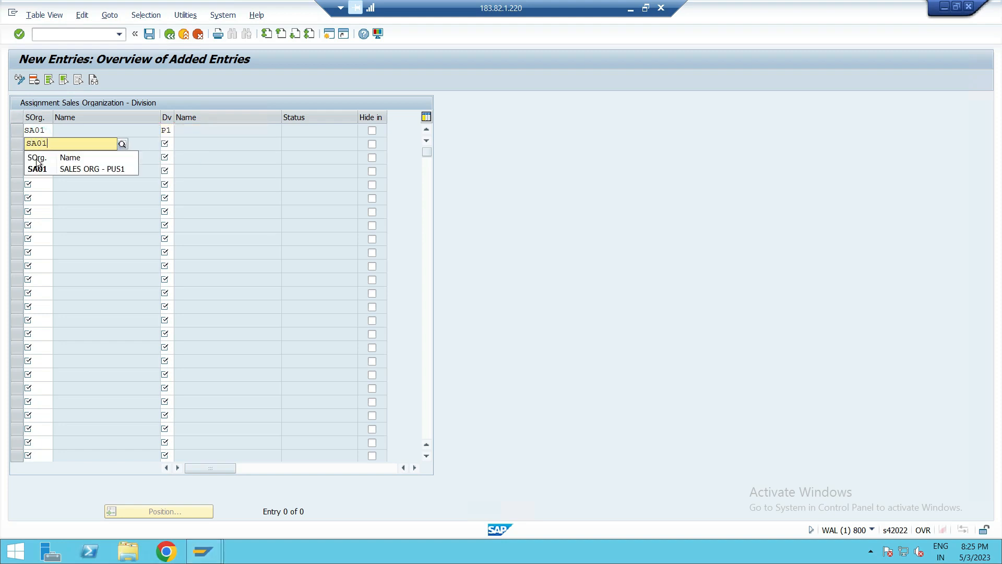
pyautogui.click(37, 168)
pyautogui.click(41, 163)
pyautogui.write('A')
pyautogui.press('BackSpace')
pyautogui.write('S')
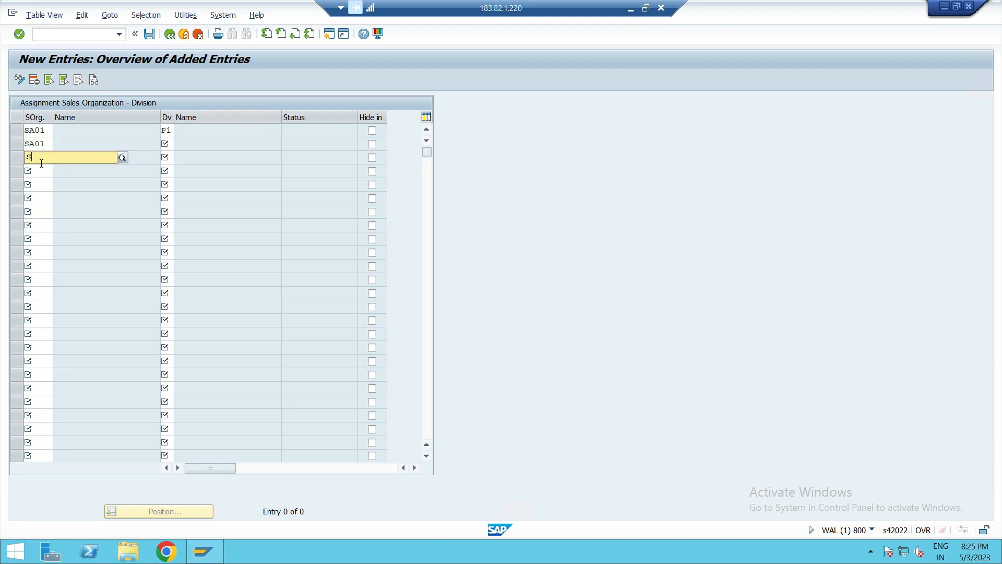
pyautogui.click(64, 183)
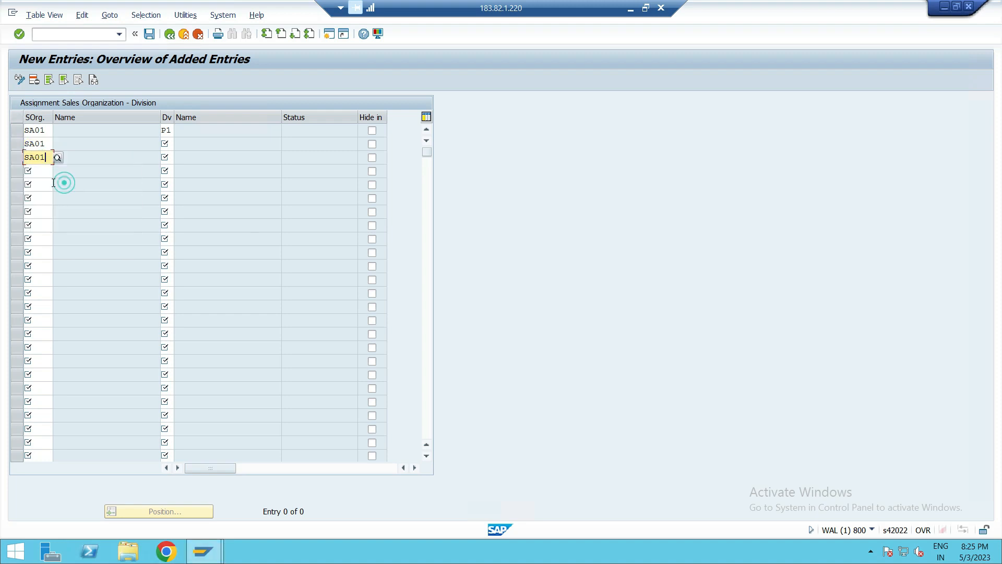
pyautogui.click(41, 170)
pyautogui.write('SA')
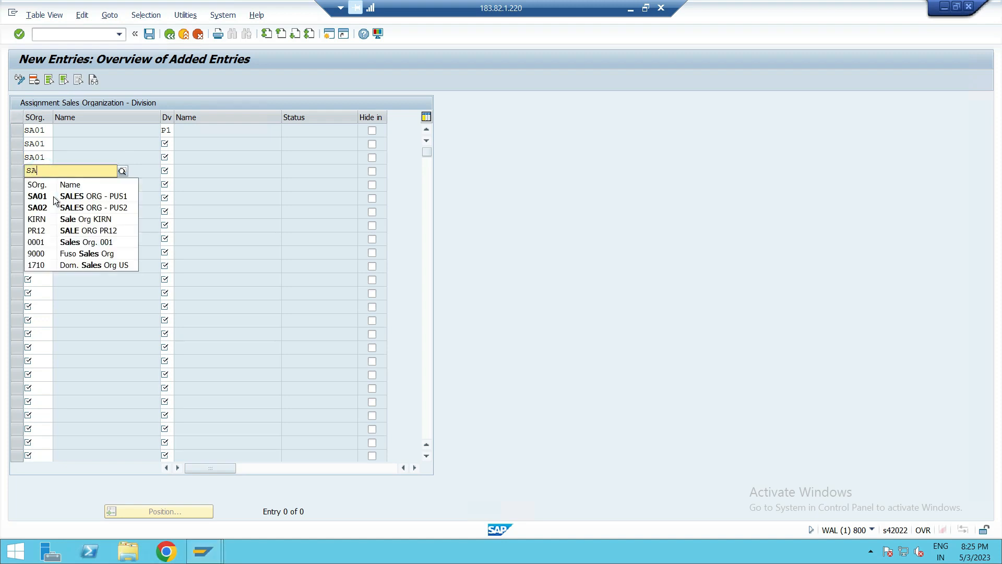
pyautogui.click(47, 207)
pyautogui.click(41, 180)
pyautogui.write('SA02')
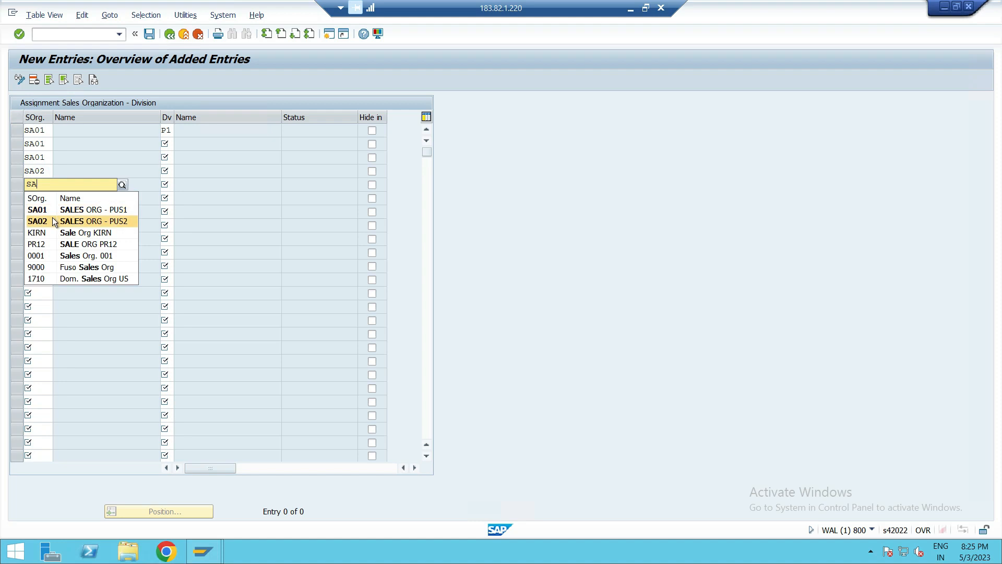
pyautogui.click(52, 218)
pyautogui.click(36, 202)
pyautogui.write('SA')
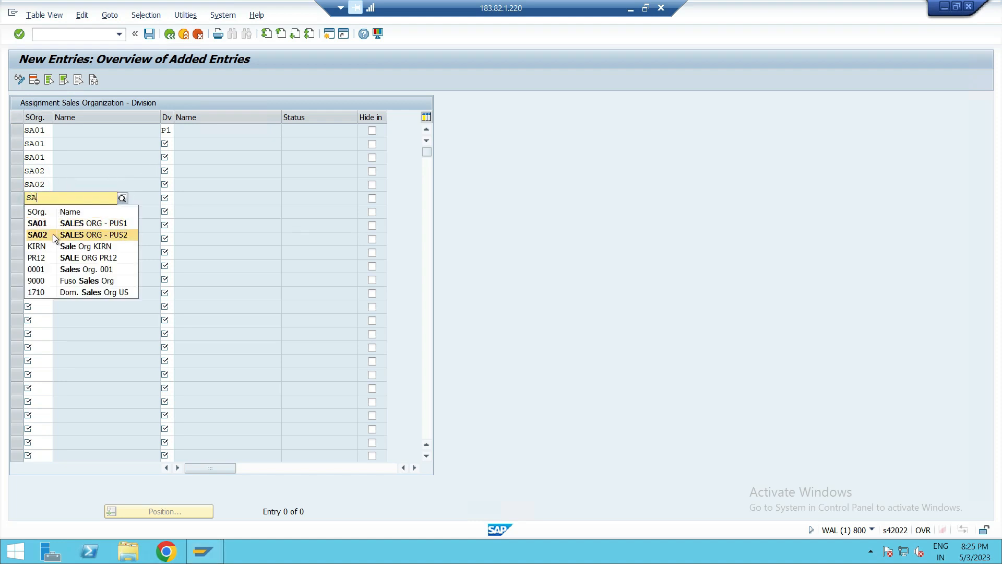
pyautogui.click(52, 232)
# - Assign divisions P2 and P3 to the second and third SA01 rows
pyautogui.click(171, 144)
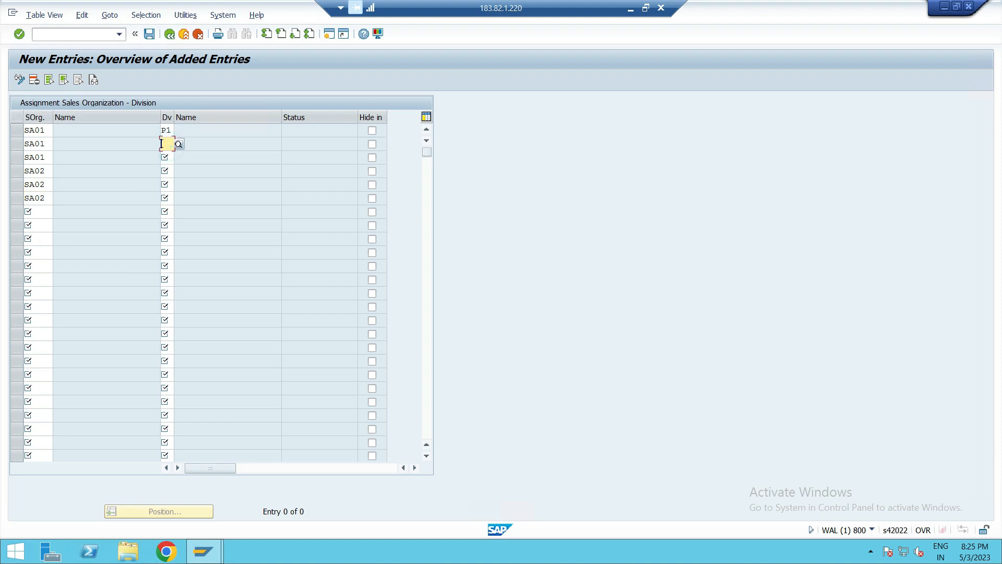
pyautogui.write('P')
pyautogui.click(170, 180)
pyautogui.click(167, 157)
pyautogui.write('P')
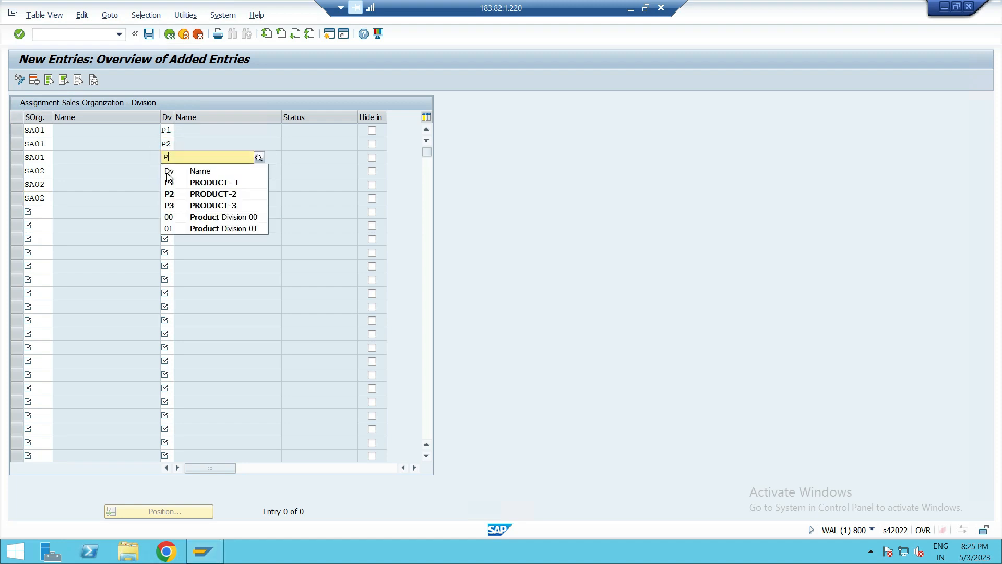
pyautogui.click(169, 205)
# - Assign divisions P1, P2 and P3 to the three SA02 rows
pyautogui.click(170, 170)
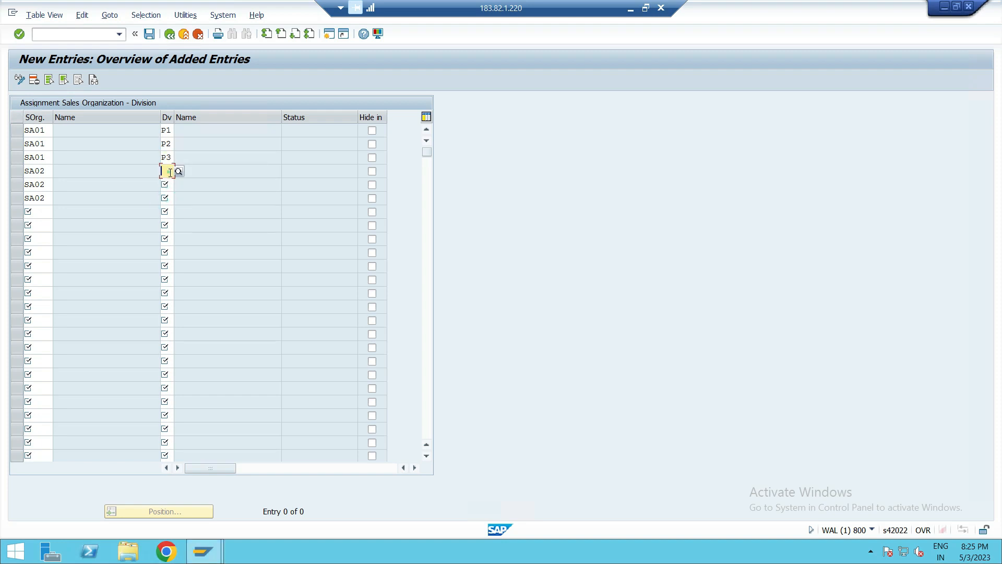
pyautogui.write('P')
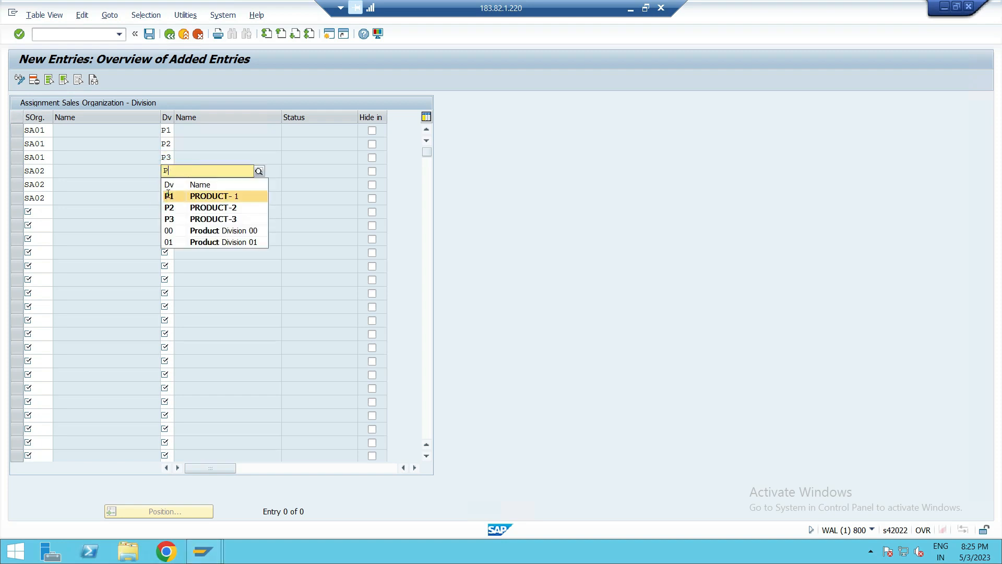
pyautogui.click(168, 195)
pyautogui.click(169, 184)
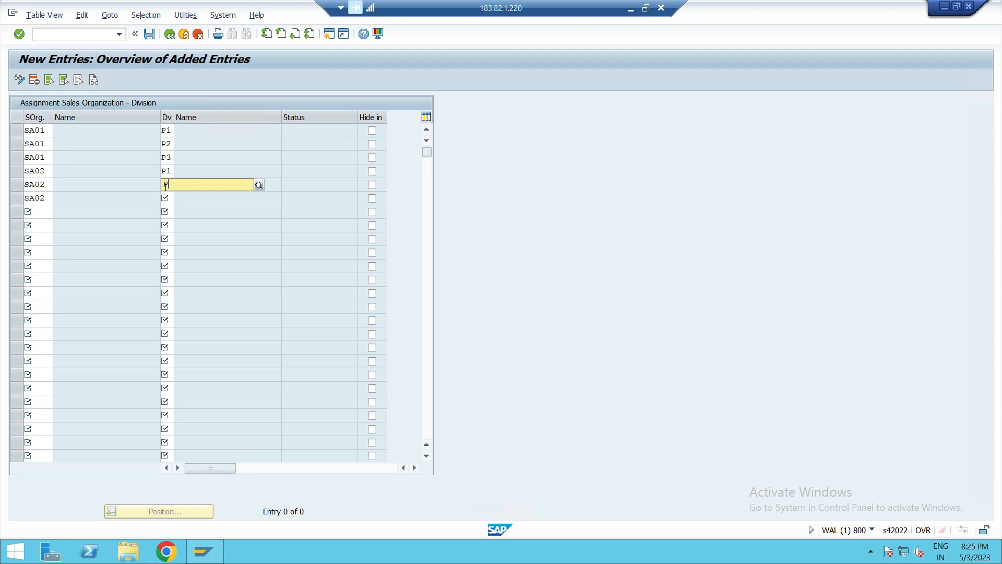
pyautogui.press('F4')
pyautogui.click(168, 223)
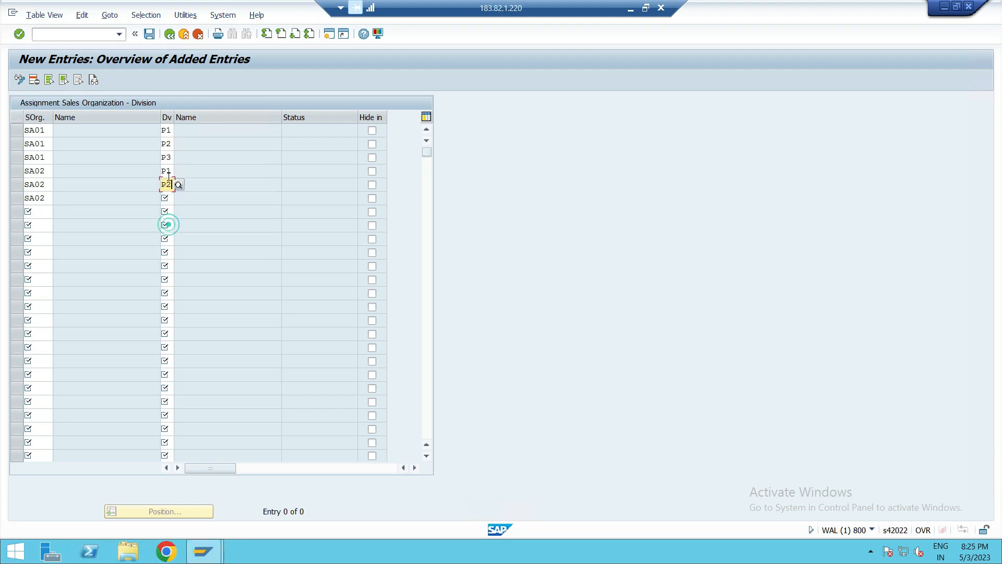
pyautogui.click(167, 199)
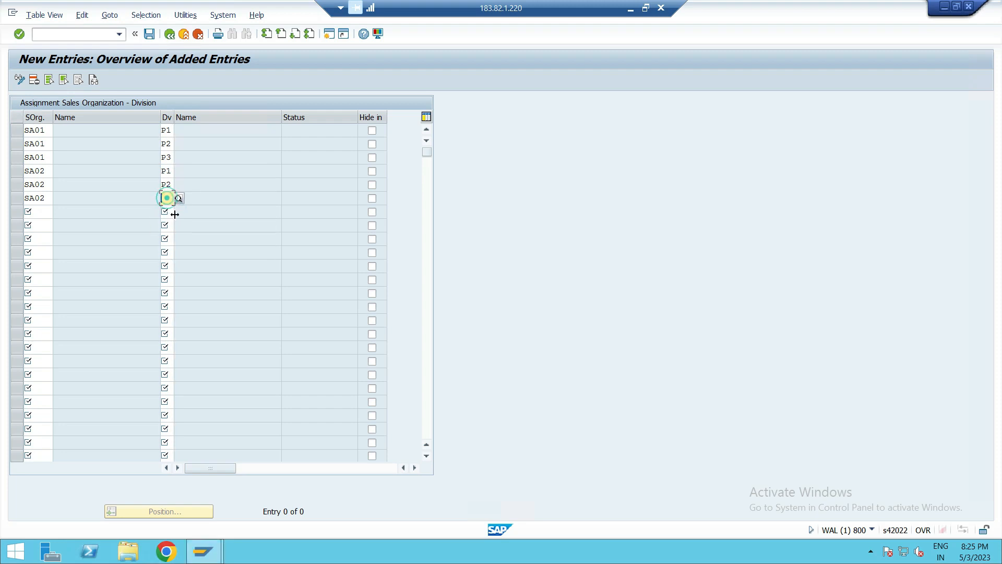
pyautogui.write('P3')
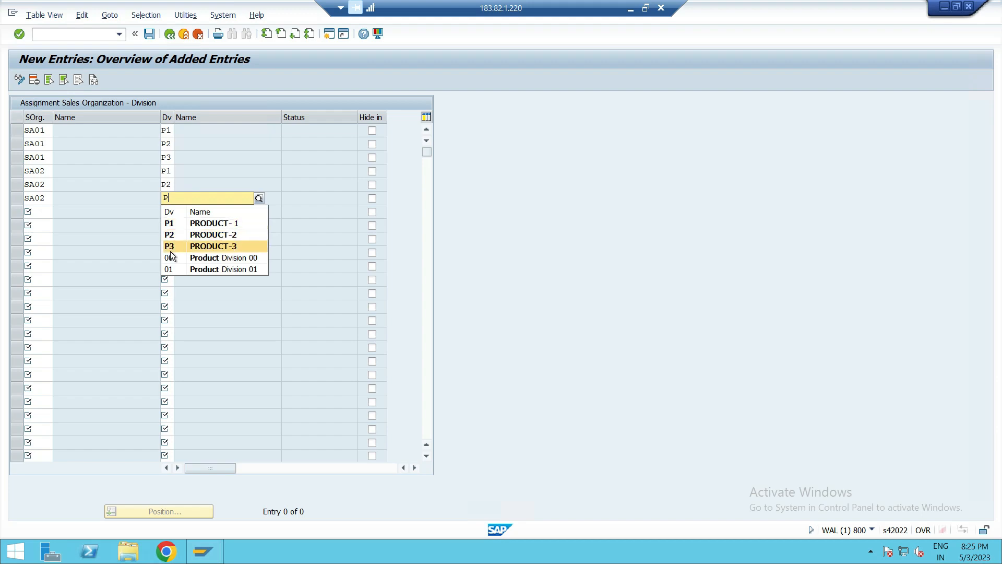
pyautogui.click(169, 246)
# - Save the division assignments under customizing request WALK900758 and return to the IMG structure
pyautogui.click(149, 34)
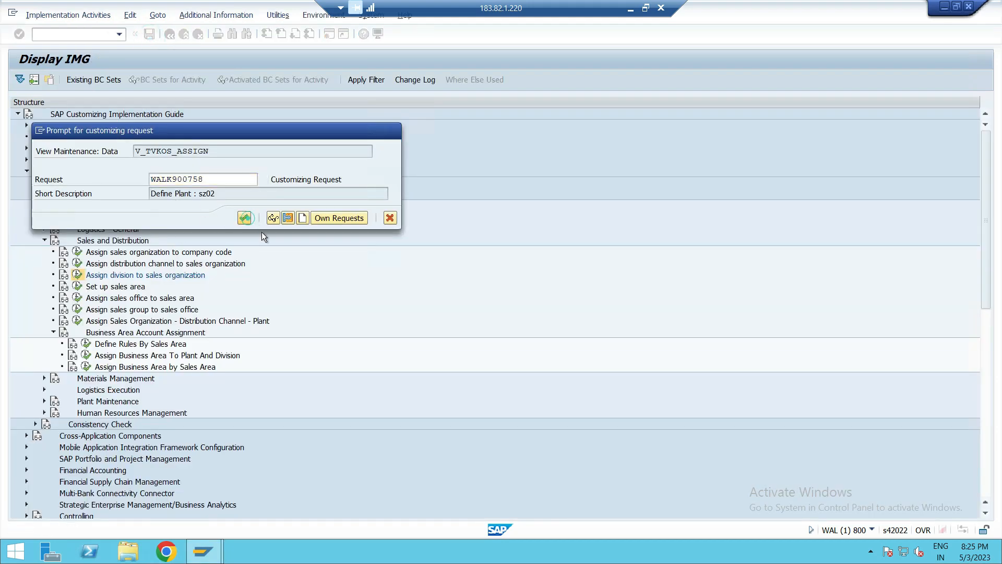
pyautogui.click(245, 218)
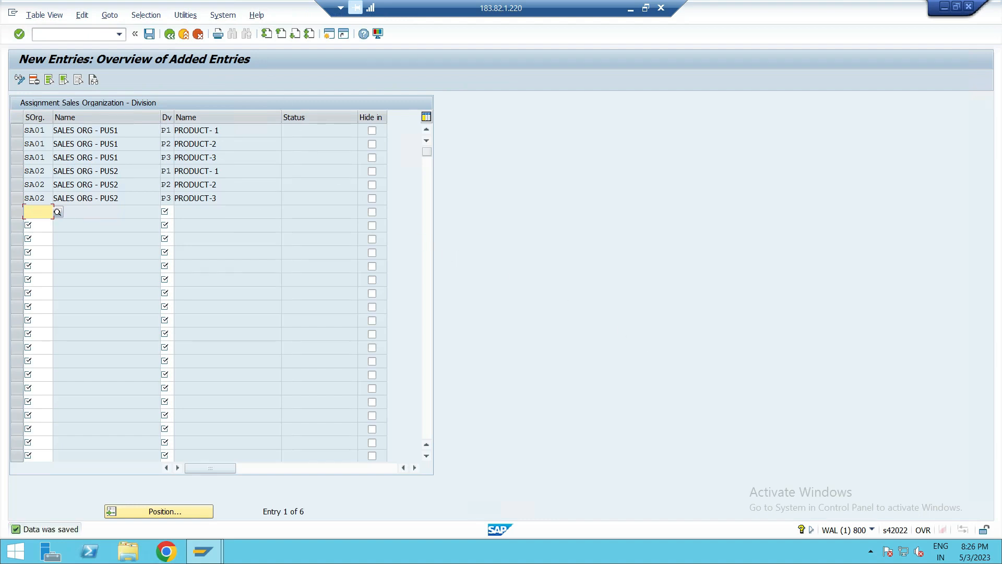
pyautogui.click(168, 35)
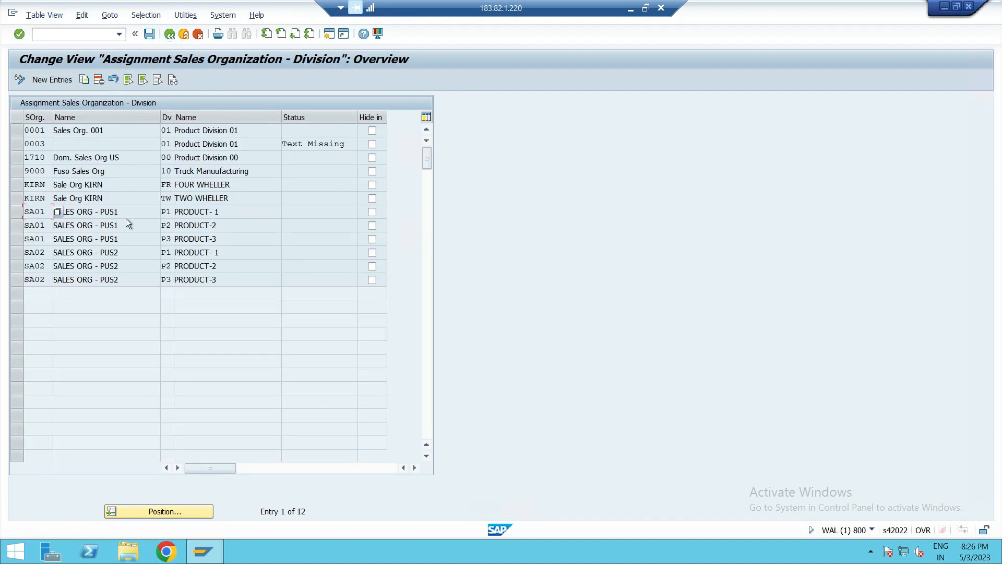
pyautogui.click(170, 34)
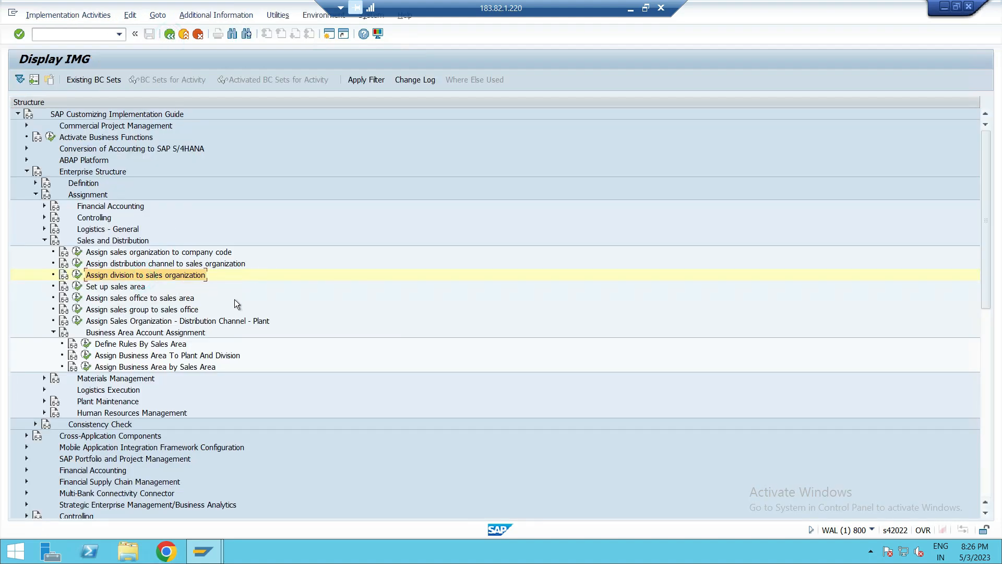
# - Open Set up sales area, start new entries and enter sales organization SA01 in the first two rows
pyautogui.click(110, 293)
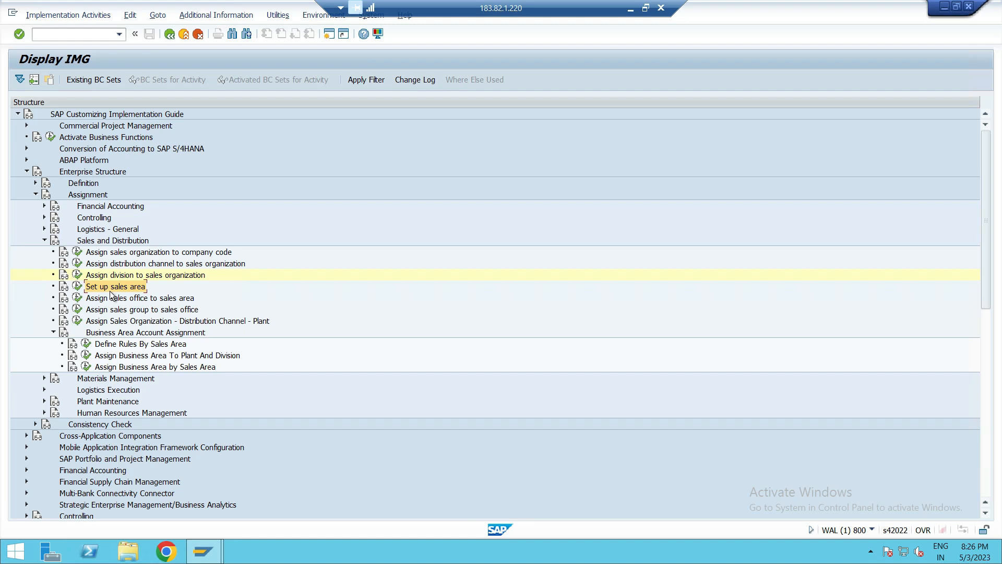
pyautogui.click(77, 287)
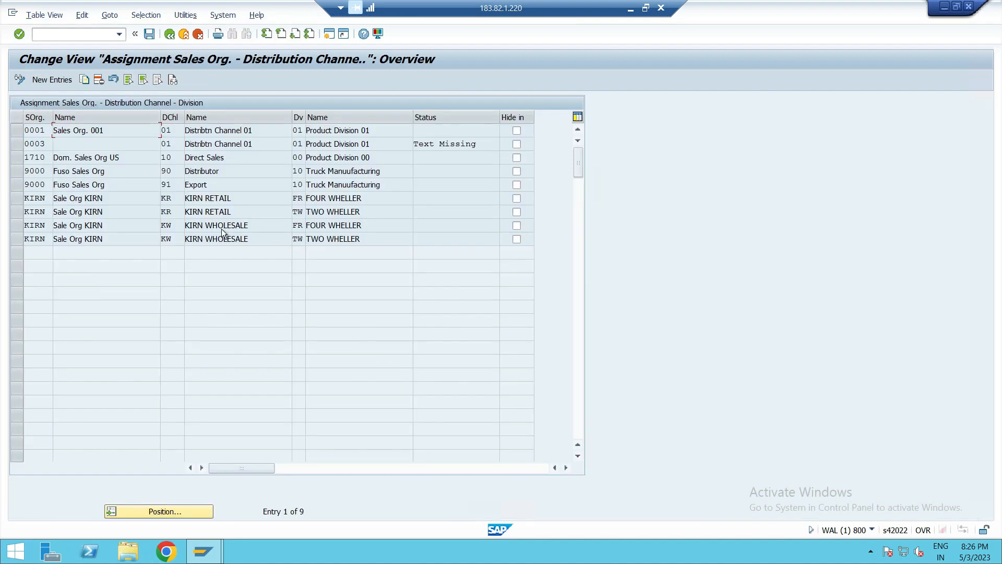
pyautogui.click(53, 80)
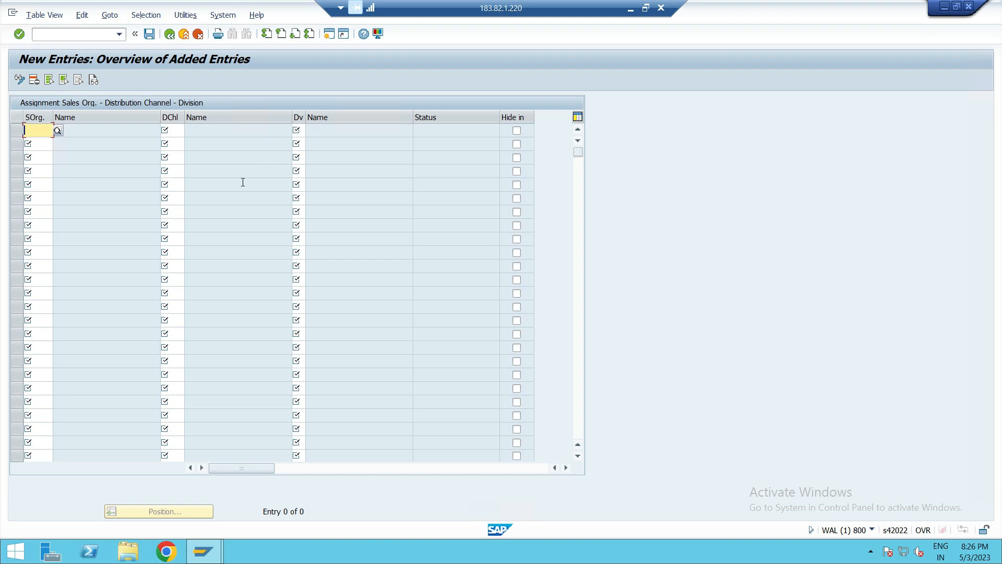
pyautogui.click(44, 132)
pyautogui.write('SA01')
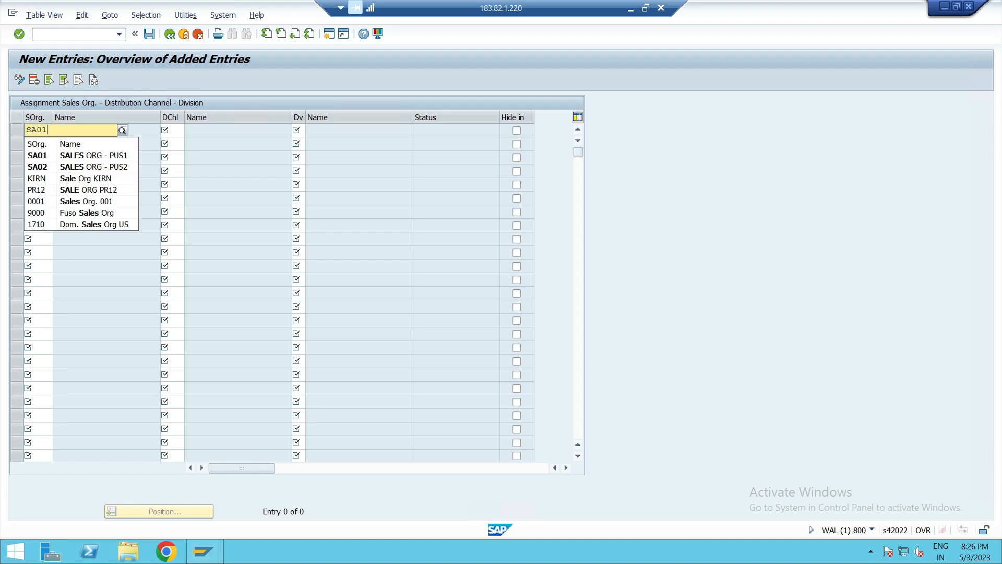
pyautogui.click(51, 157)
pyautogui.click(48, 146)
pyautogui.write('SA01')
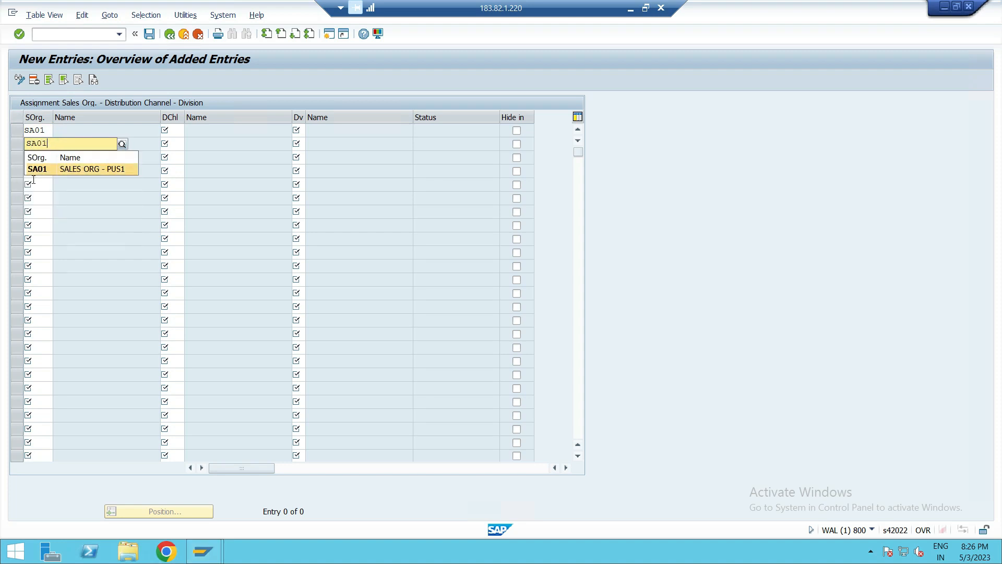
pyautogui.click(36, 169)
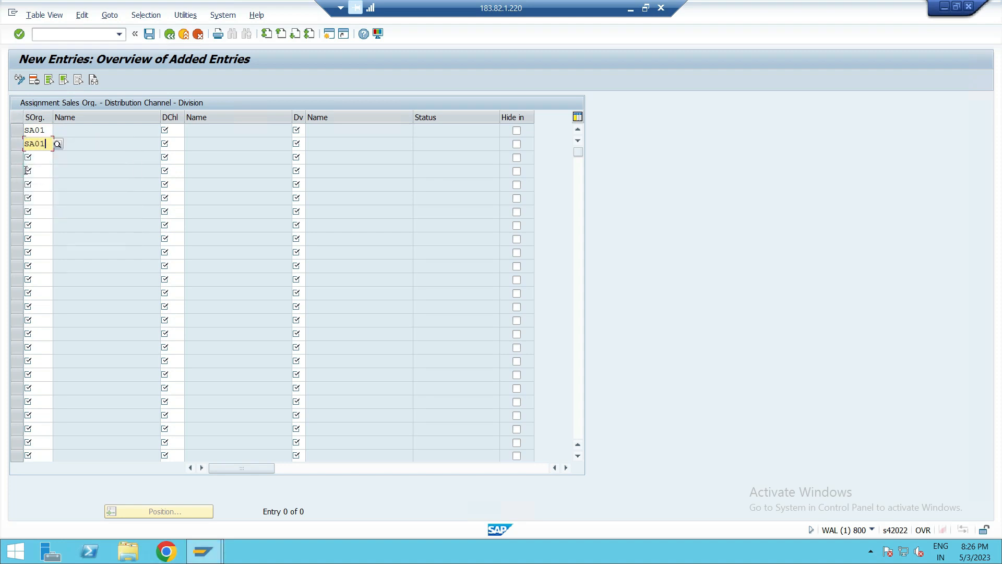
# - Enter sales organization SA01 in the next four rows
pyautogui.click(36, 156)
pyautogui.write('SA01')
pyautogui.click(30, 182)
pyautogui.click(40, 171)
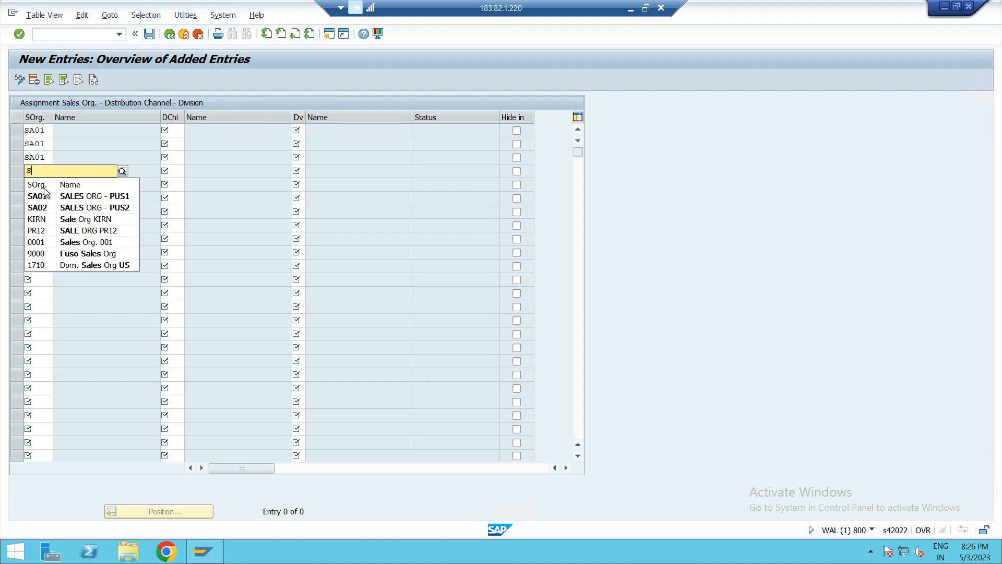
pyautogui.click(46, 196)
pyautogui.click(40, 183)
pyautogui.write('S')
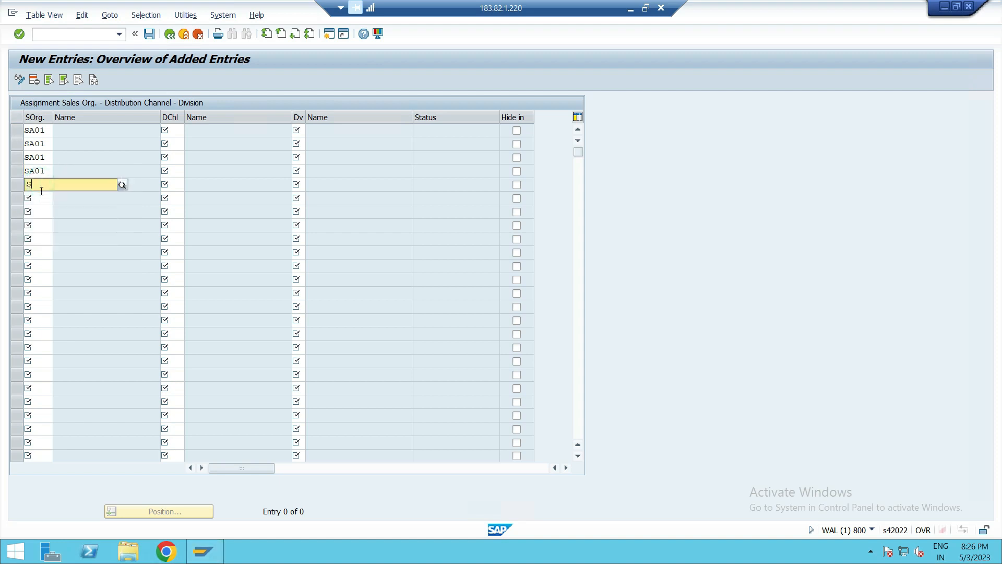
pyautogui.click(48, 209)
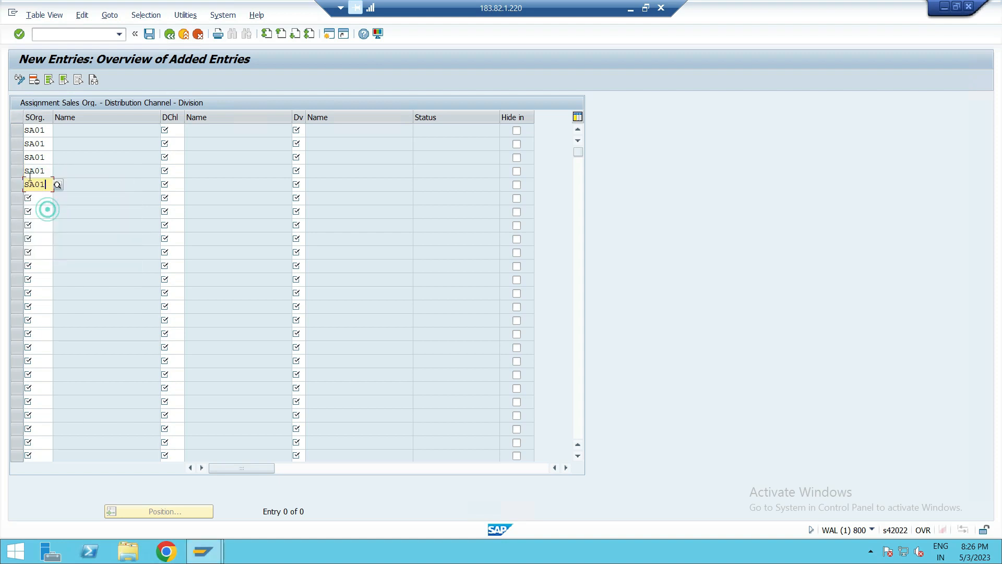
pyautogui.click(40, 200)
pyautogui.write('S')
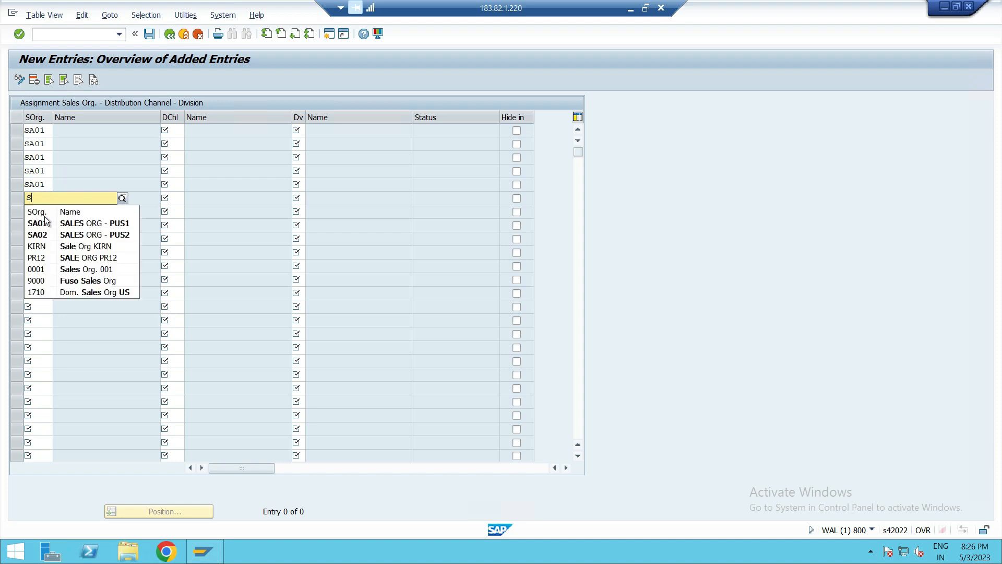
pyautogui.click(48, 221)
# - Enter sales organization SA02 in the following six rows
pyautogui.click(39, 214)
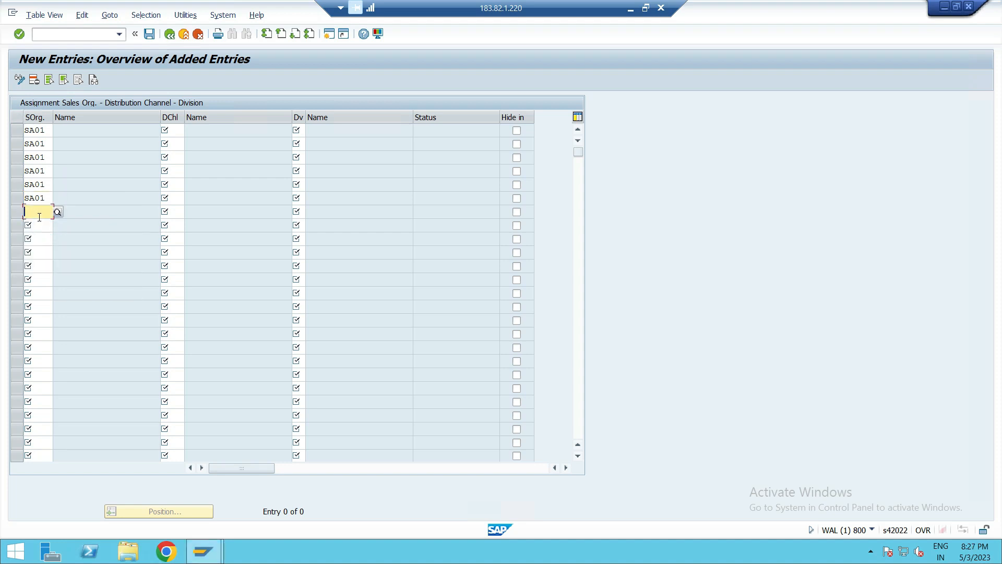
pyautogui.write('S')
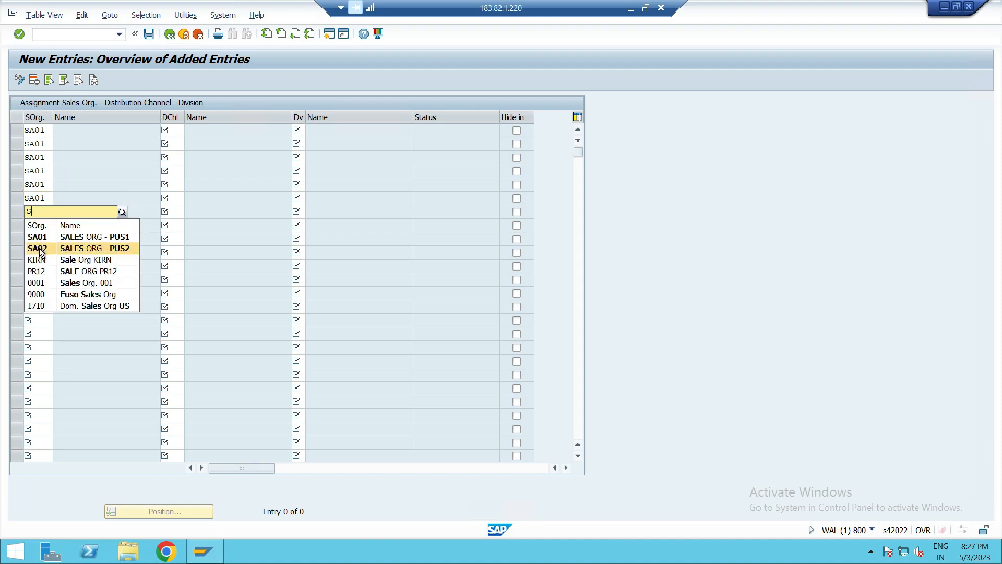
pyautogui.click(42, 247)
pyautogui.click(39, 225)
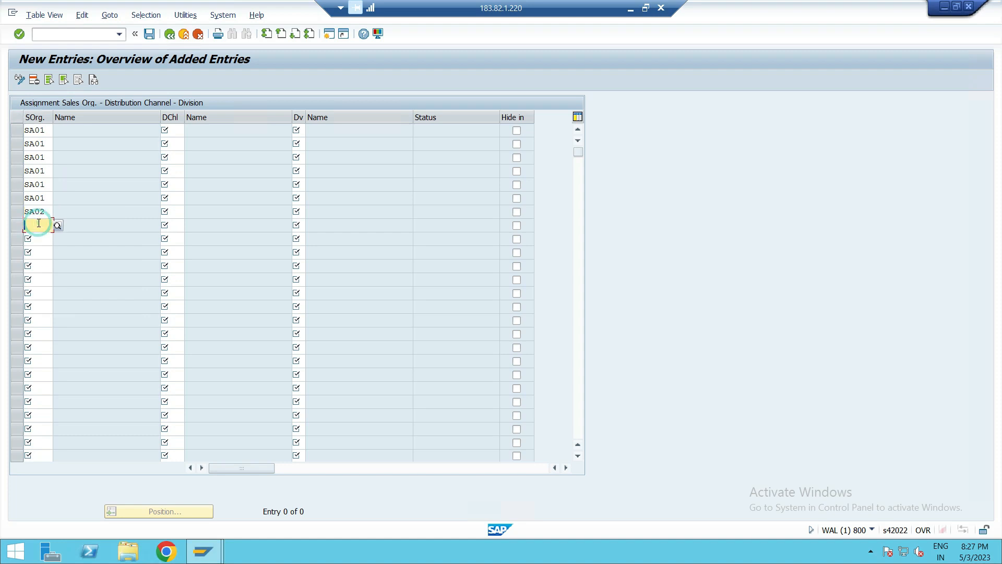
pyautogui.write('S')
pyautogui.click(42, 261)
pyautogui.click(39, 238)
pyautogui.write('S')
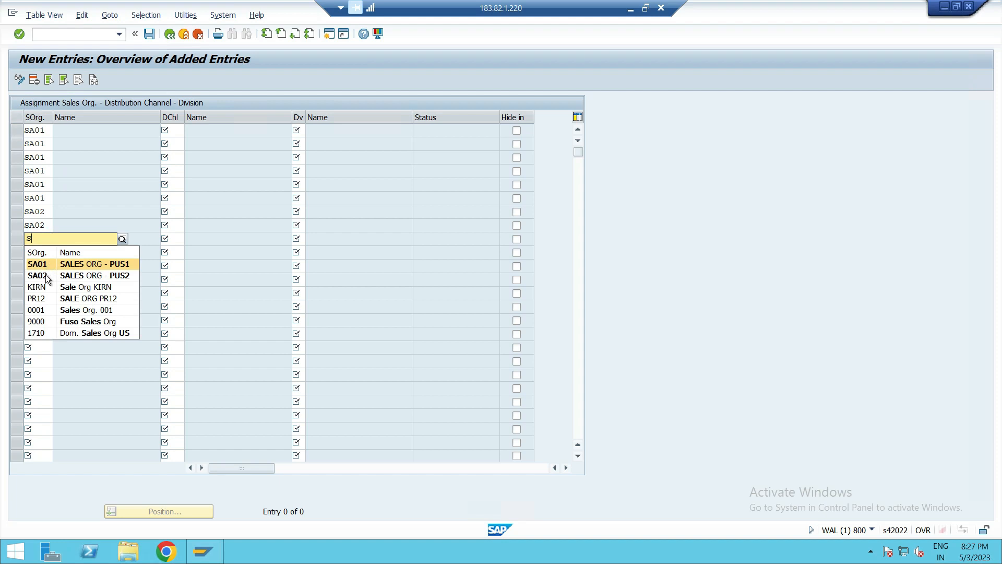
pyautogui.click(45, 274)
pyautogui.click(42, 254)
pyautogui.write('S')
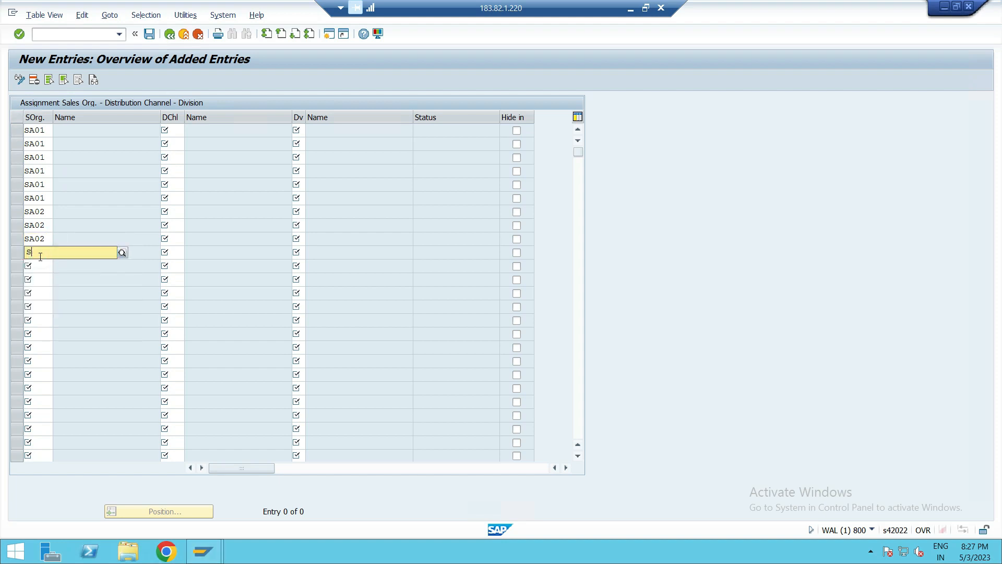
pyautogui.click(41, 289)
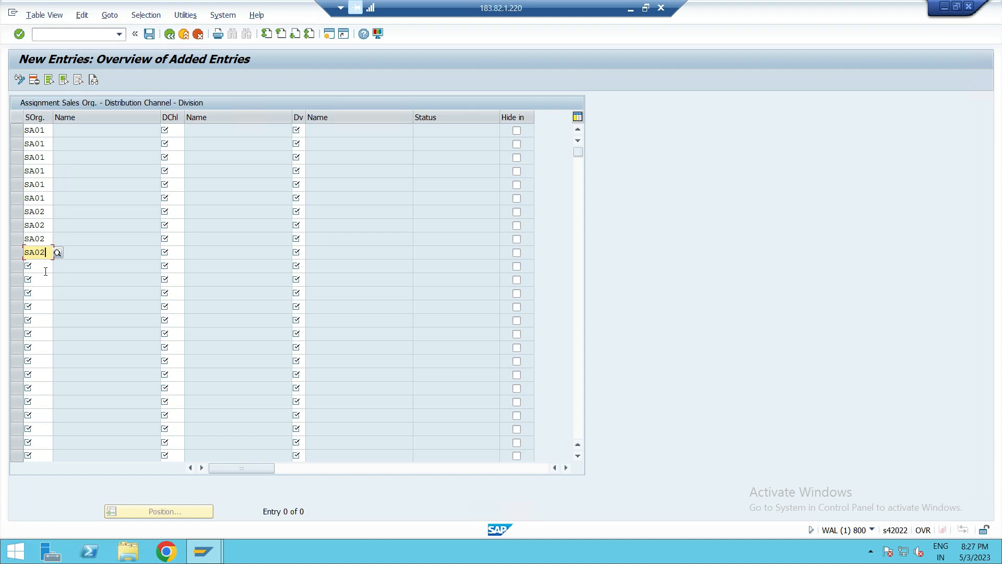
pyautogui.click(44, 270)
pyautogui.write('S')
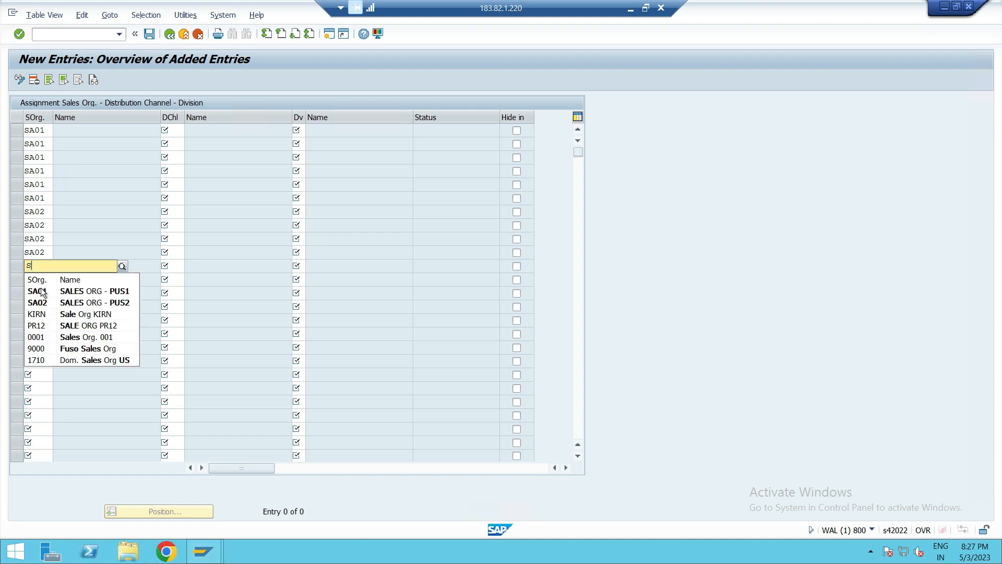
pyautogui.click(45, 303)
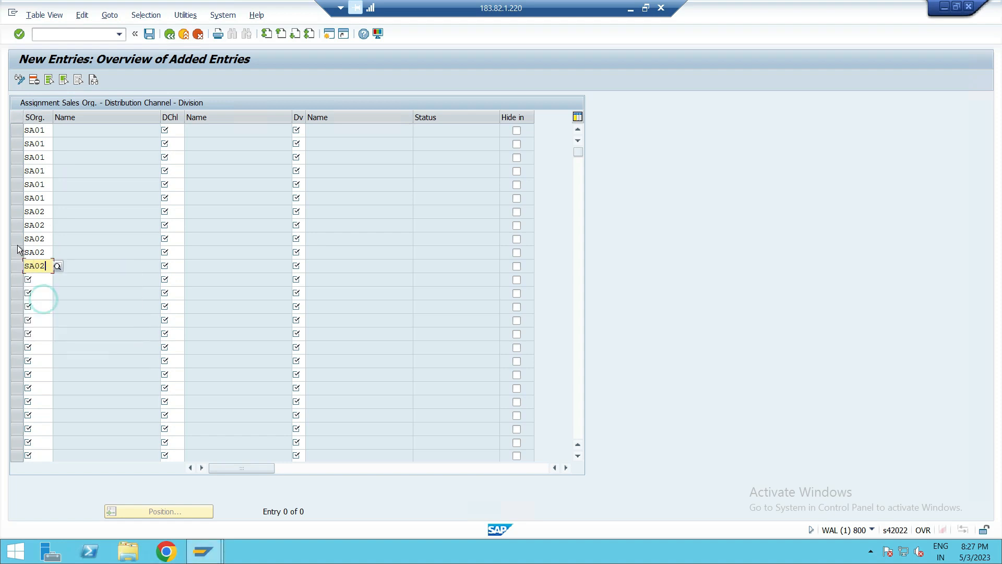
pyautogui.click(32, 280)
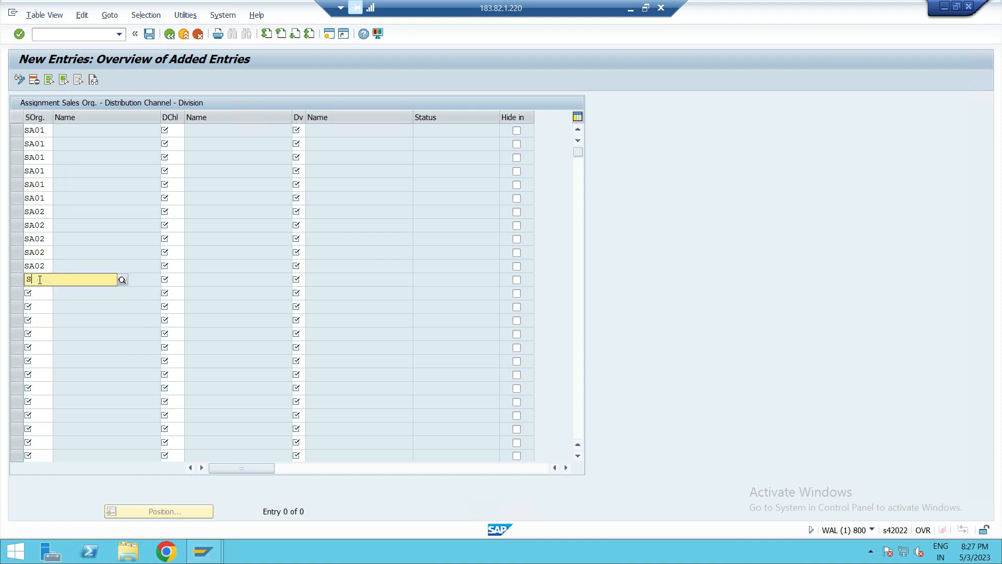
pyautogui.write('S')
pyautogui.click(47, 315)
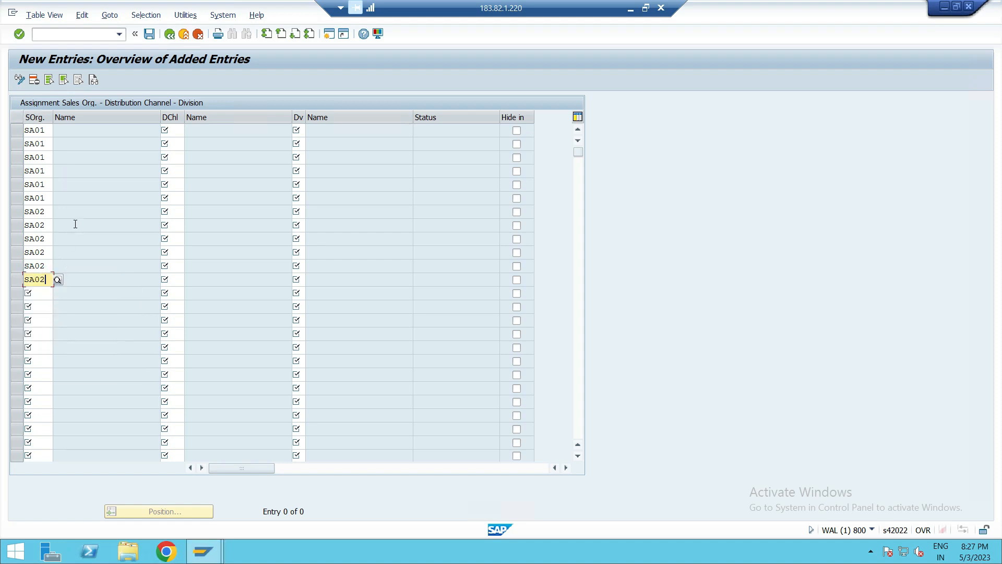
# - Set distribution channel P1 for the first three SA01 rows
pyautogui.click(182, 134)
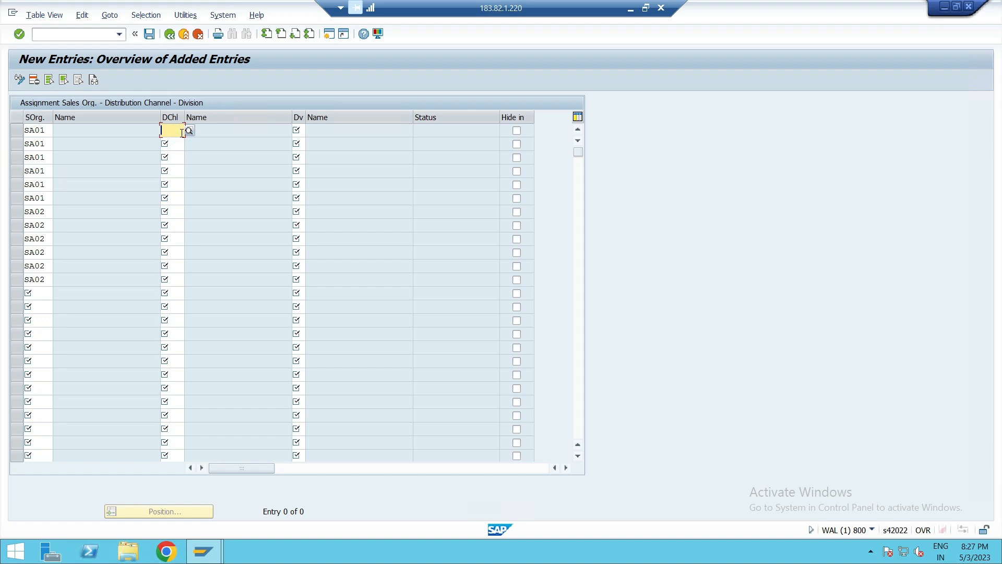
pyautogui.write('P')
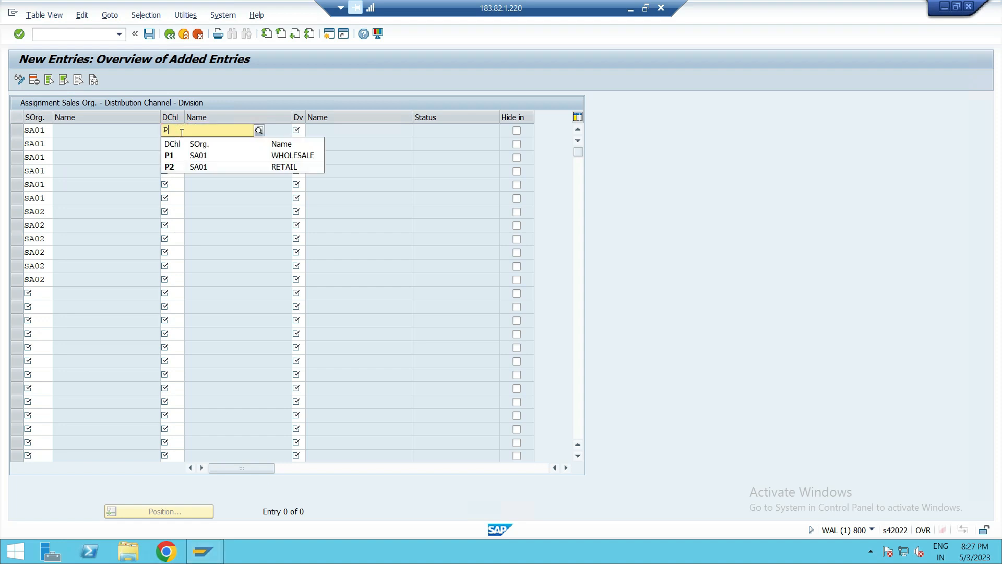
pyautogui.click(186, 156)
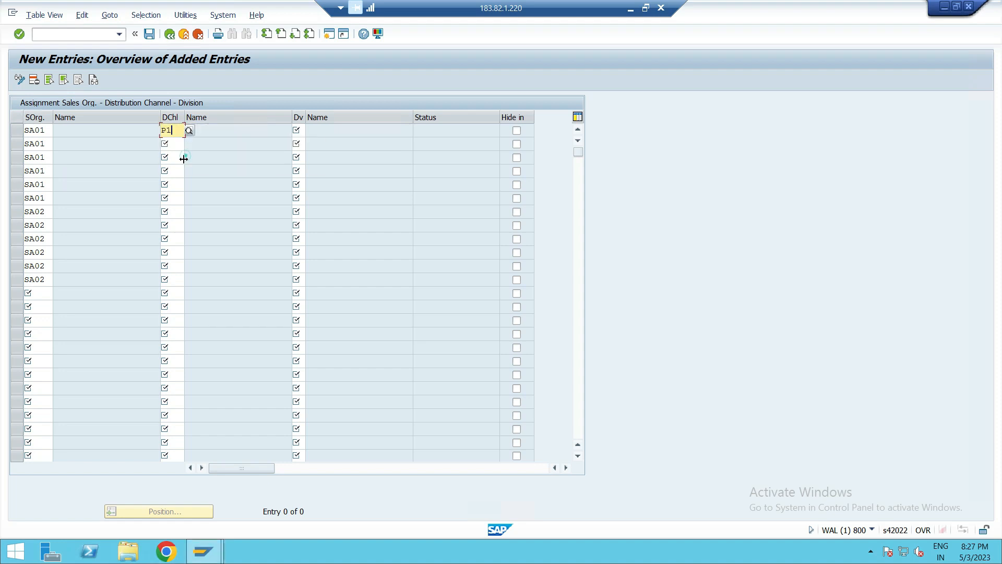
pyautogui.click(176, 145)
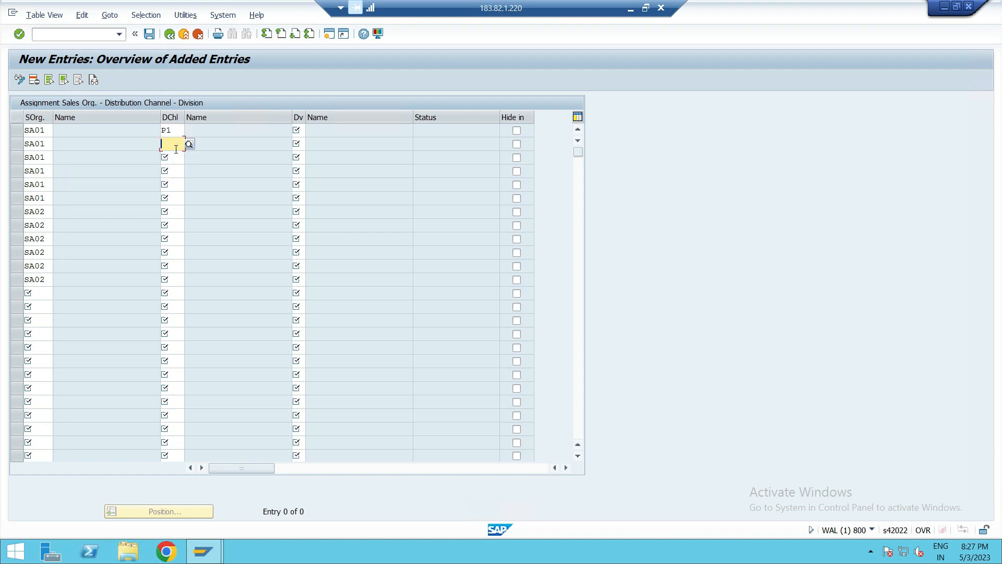
pyautogui.write('P')
pyautogui.click(183, 167)
pyautogui.click(176, 157)
pyautogui.write('P')
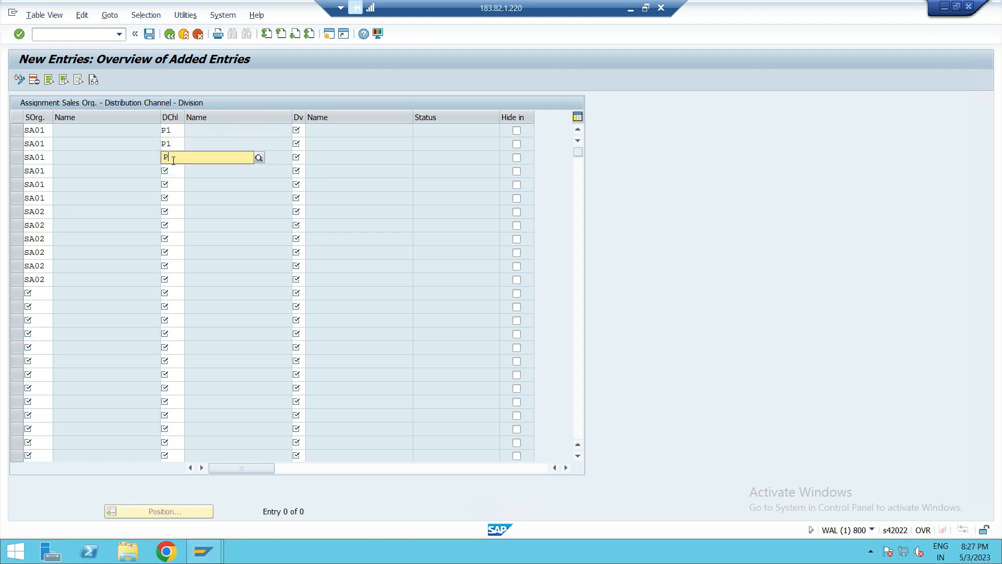
pyautogui.click(179, 182)
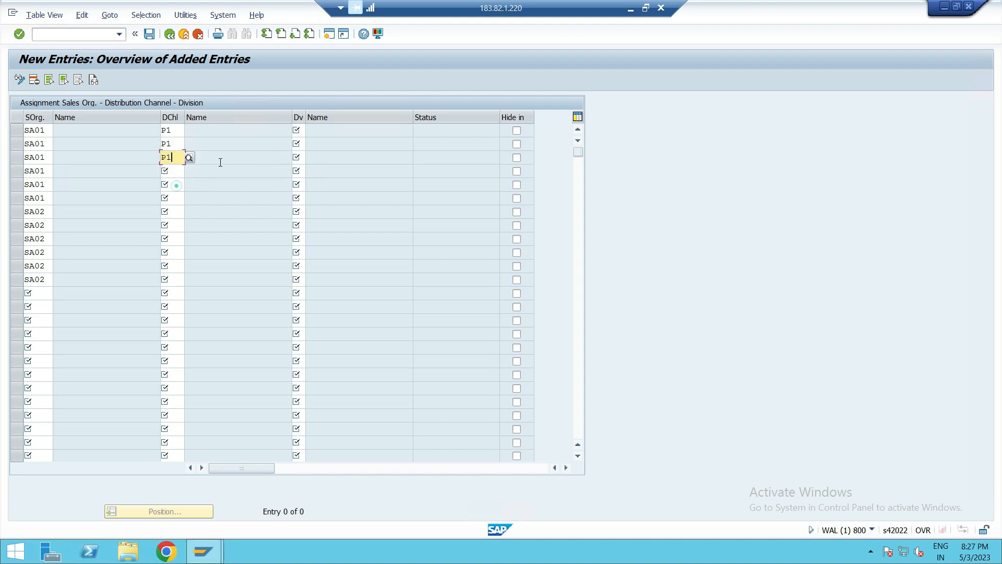
# - Set distribution channel P2 for the remaining three SA01 rows
pyautogui.click(301, 129)
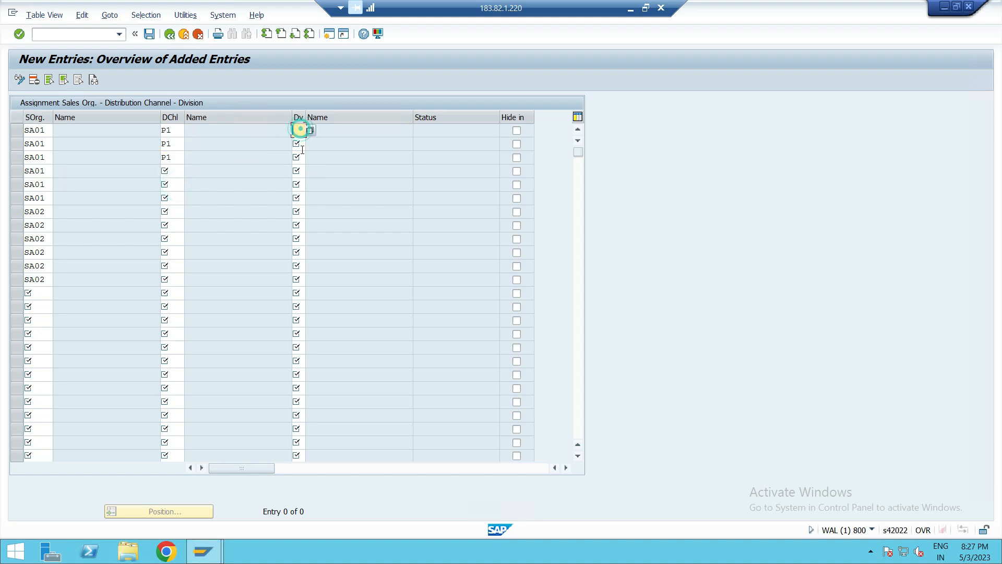
pyautogui.write('P')
pyautogui.click(175, 170)
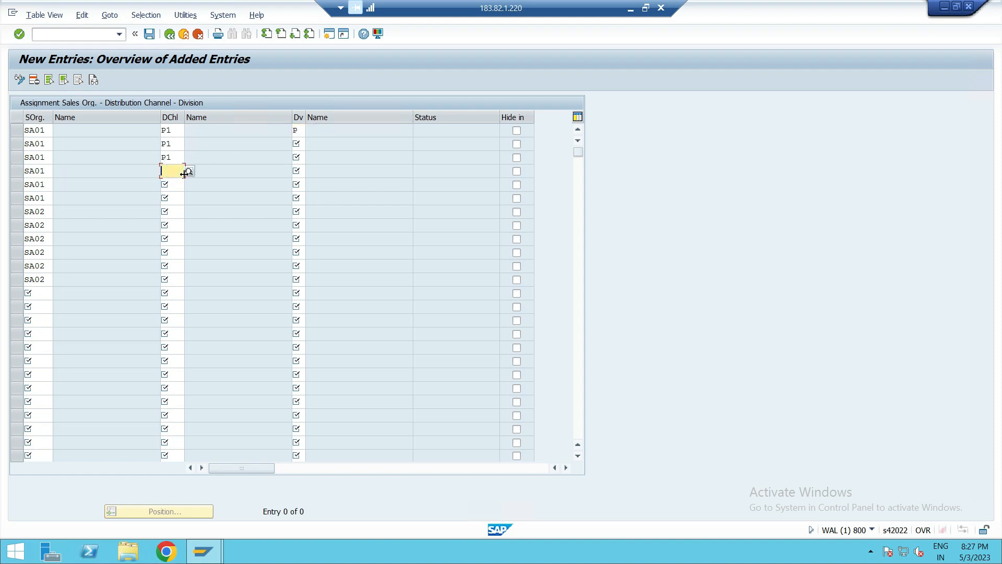
pyautogui.write('P2')
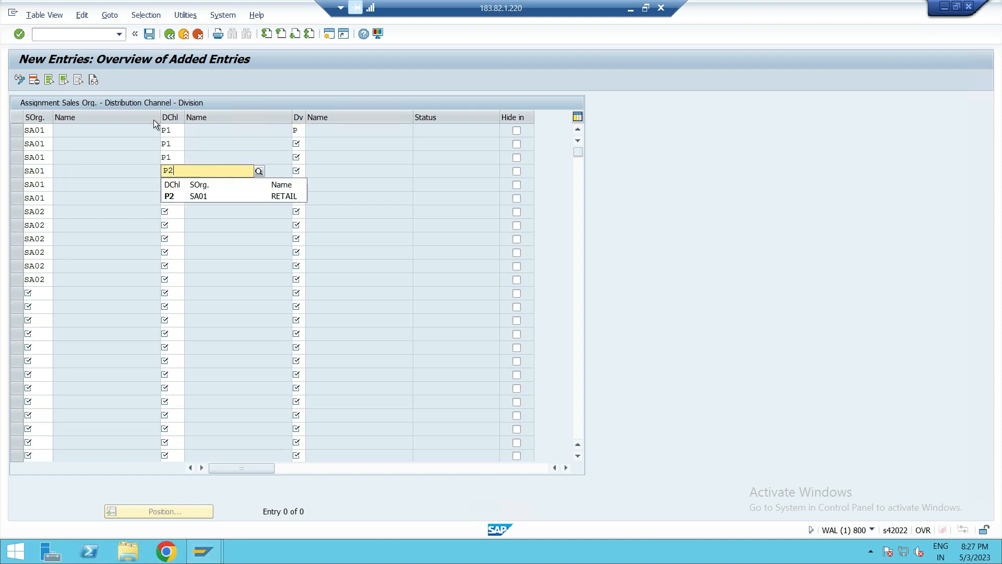
pyautogui.click(177, 195)
pyautogui.click(178, 182)
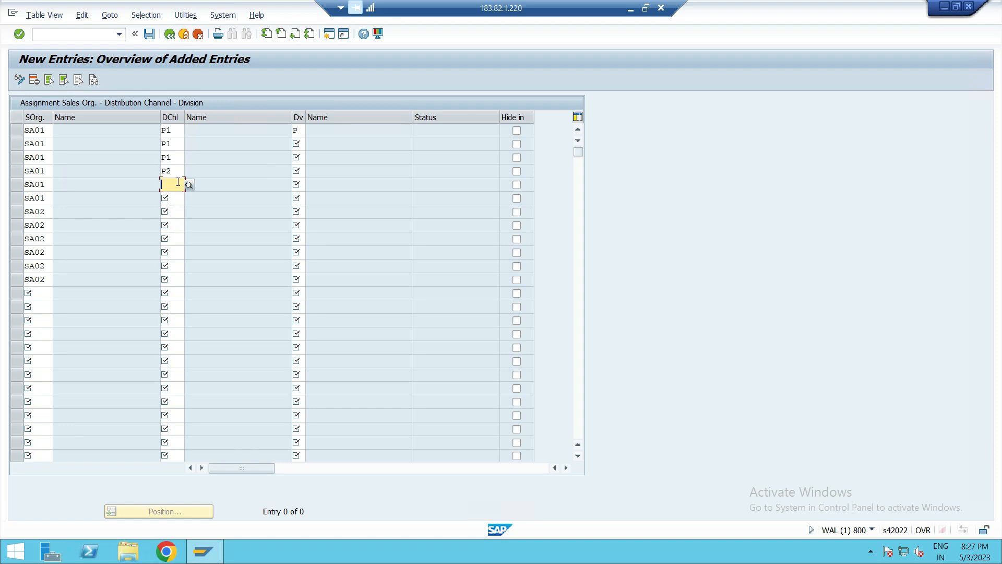
pyautogui.write('P2')
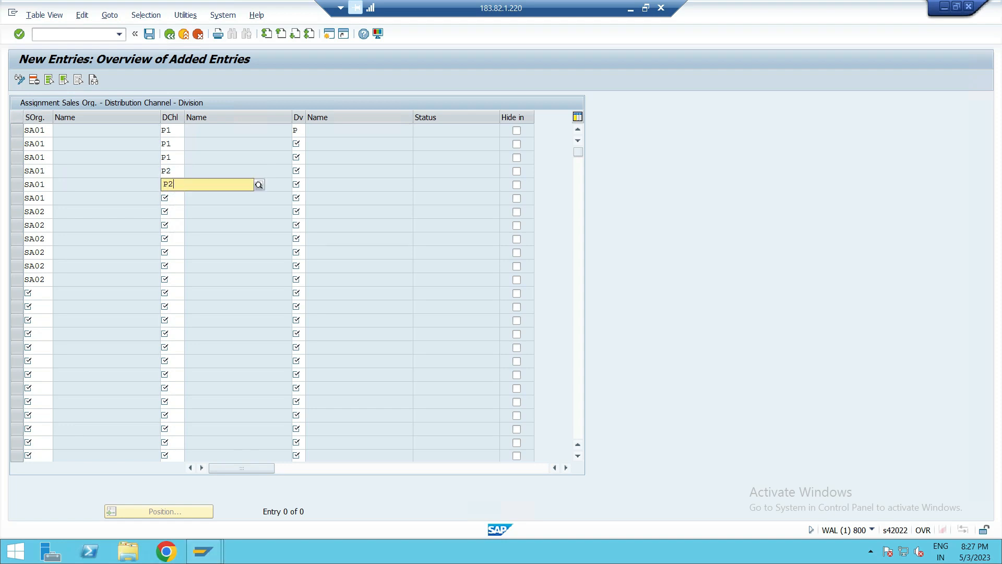
pyautogui.click(176, 212)
pyautogui.click(179, 197)
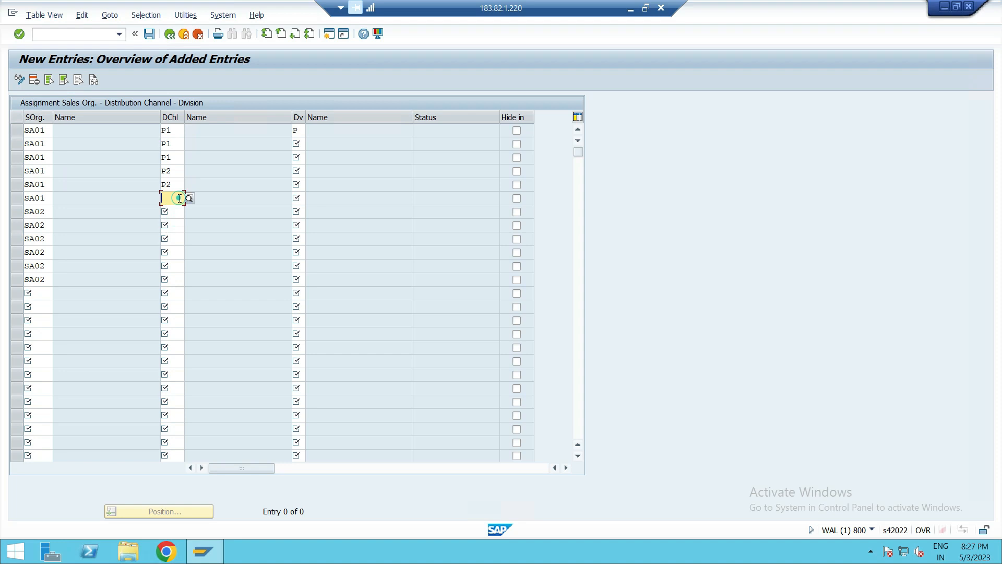
pyautogui.write('P2')
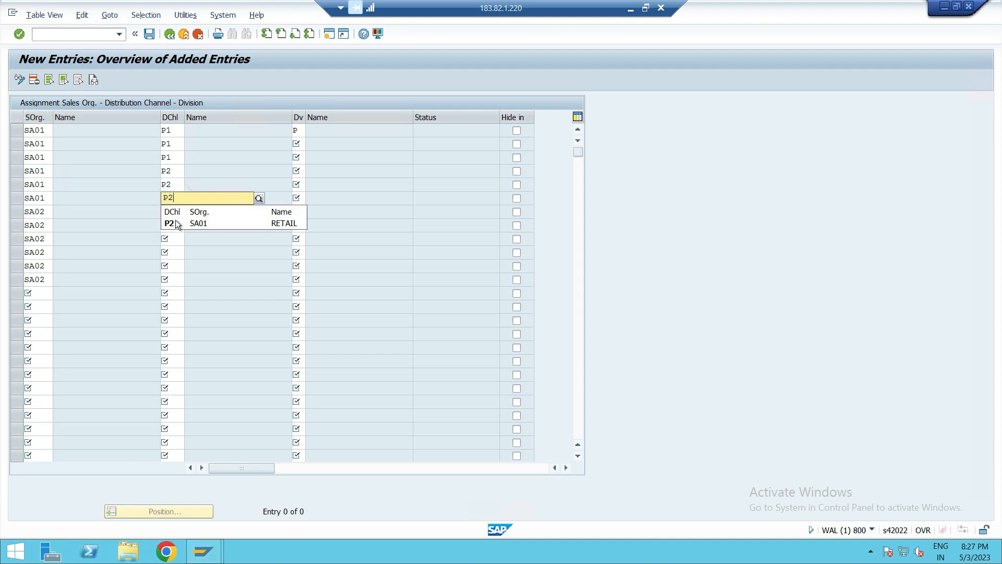
pyautogui.click(177, 222)
# - Widen the division column and enter divisions P1, P2, P3 for each SA01 channel row
pyautogui.moveTo(307, 118); pyautogui.dragTo(301, 117)
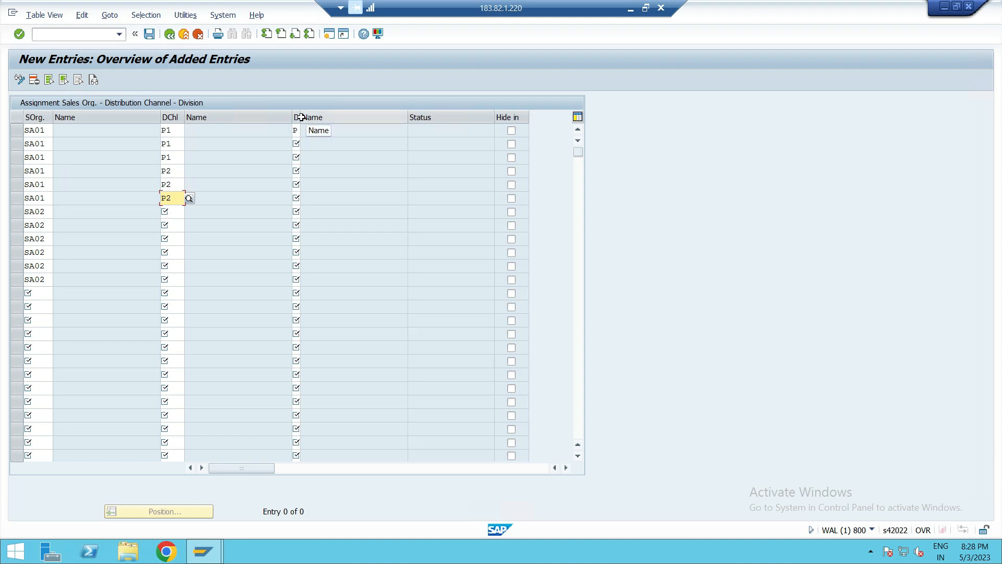
pyautogui.moveTo(298, 117); pyautogui.dragTo(327, 124)
pyautogui.click(310, 129)
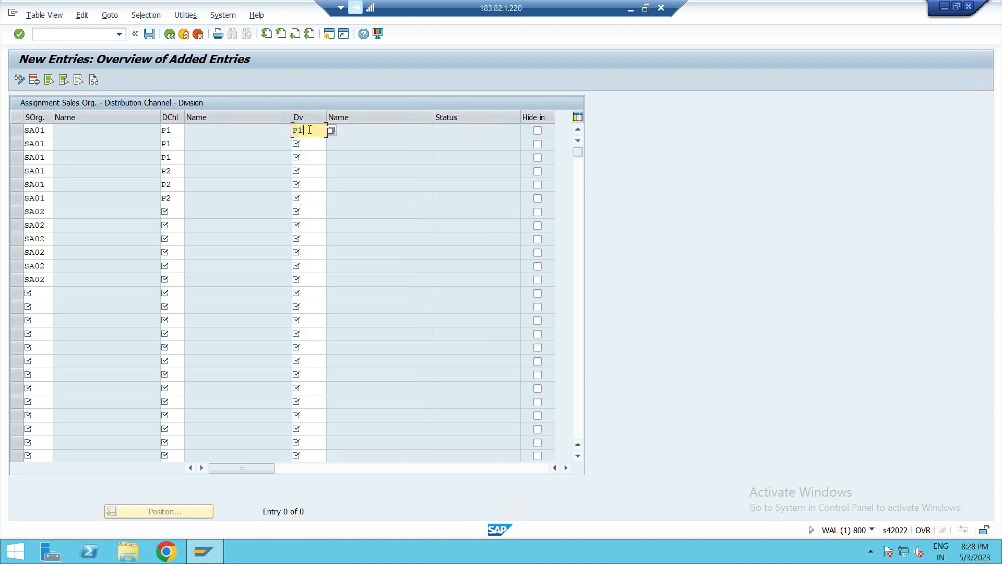
pyautogui.click(321, 143)
pyautogui.write('P2')
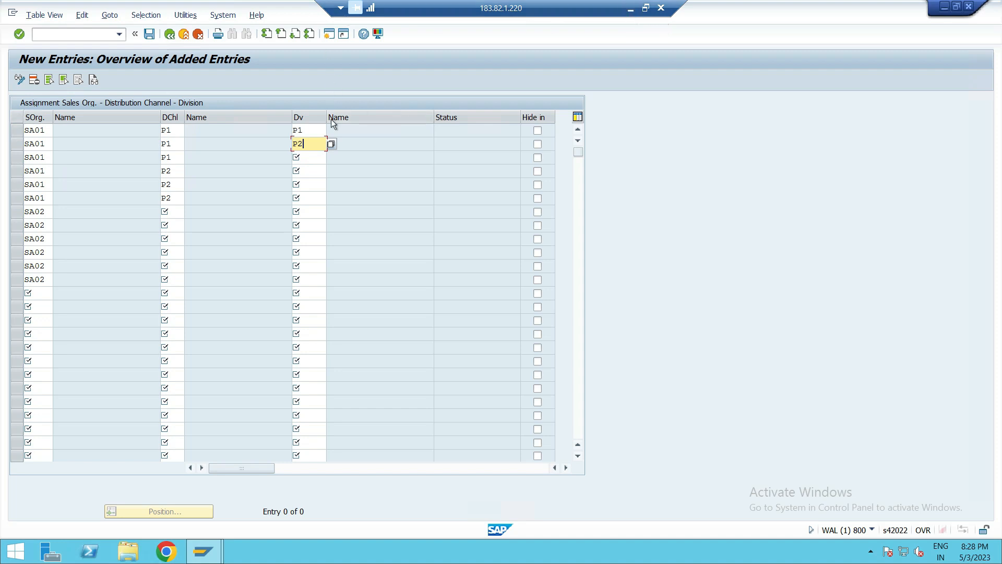
pyautogui.write('P3')
pyautogui.click(313, 166)
pyautogui.write('P1')
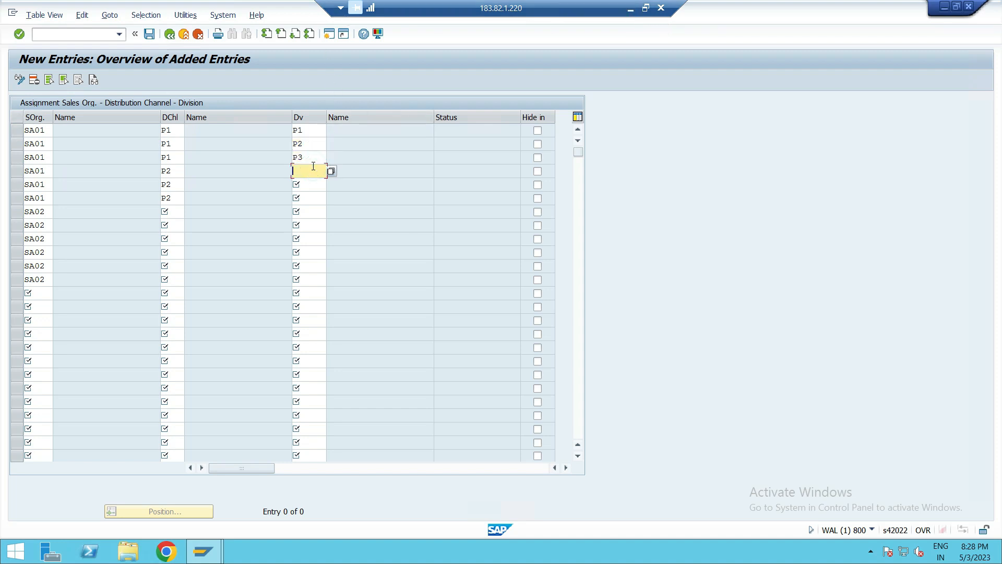
pyautogui.click(306, 184)
pyautogui.write('P2')
pyautogui.click(308, 199)
pyautogui.write('P3')
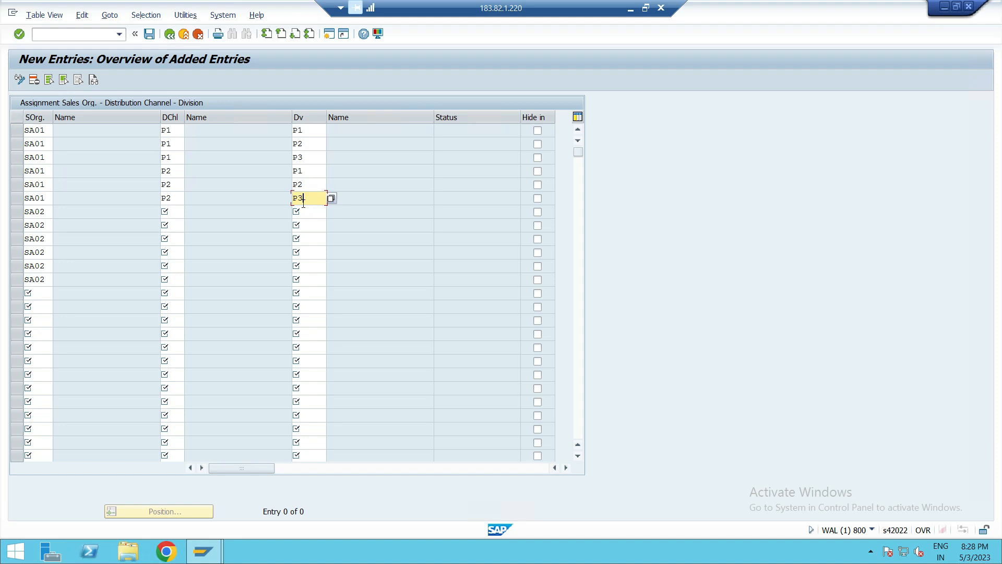
# - Set distribution channel P1 for the first three SA02 rows
pyautogui.click(173, 210)
pyautogui.write('P1')
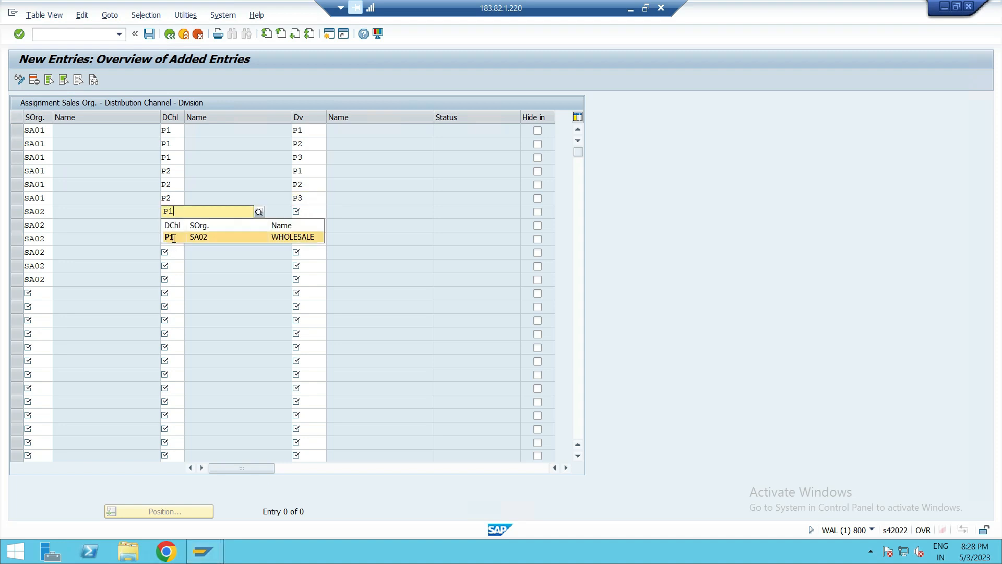
pyautogui.click(176, 230)
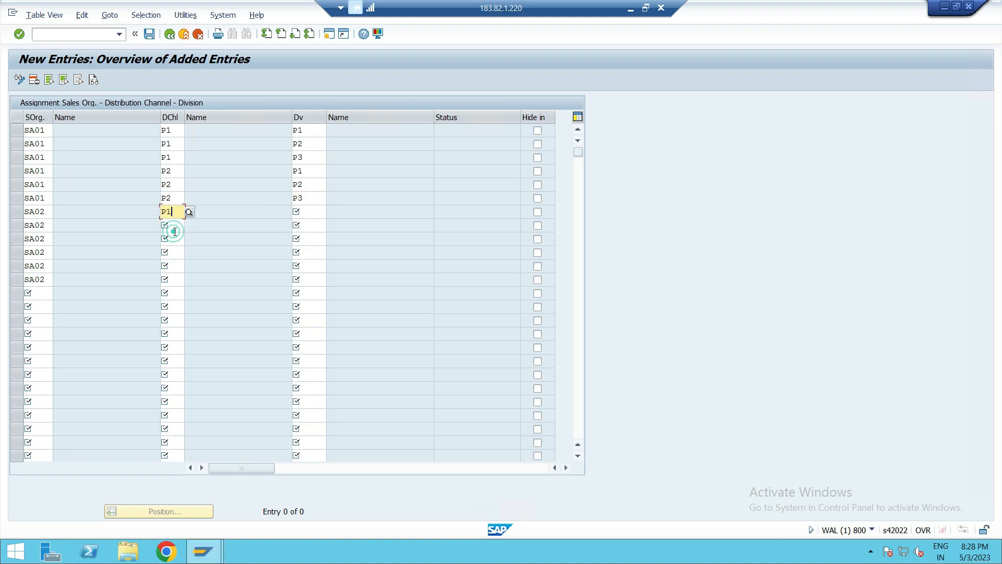
pyautogui.write('P')
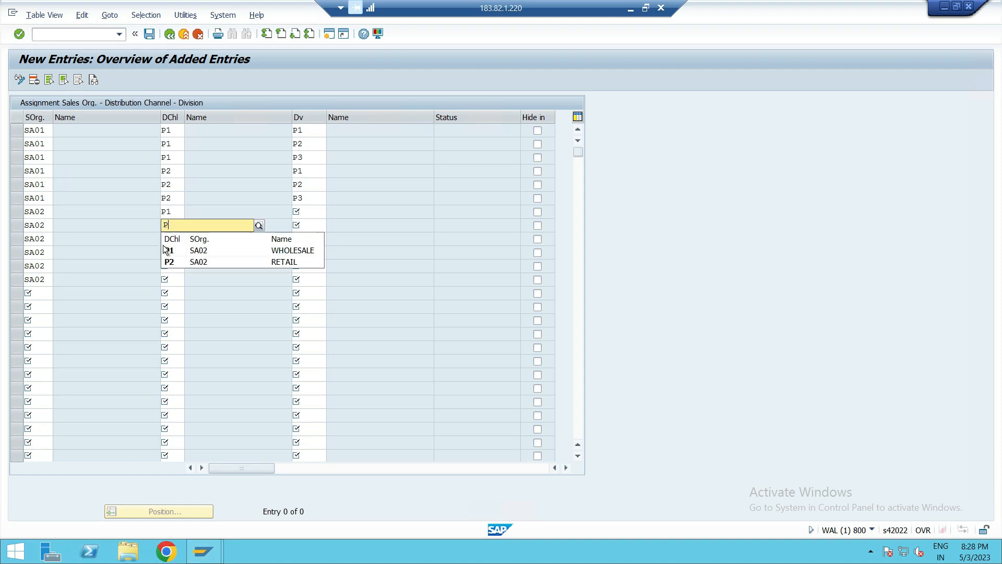
pyautogui.click(174, 251)
pyautogui.click(174, 240)
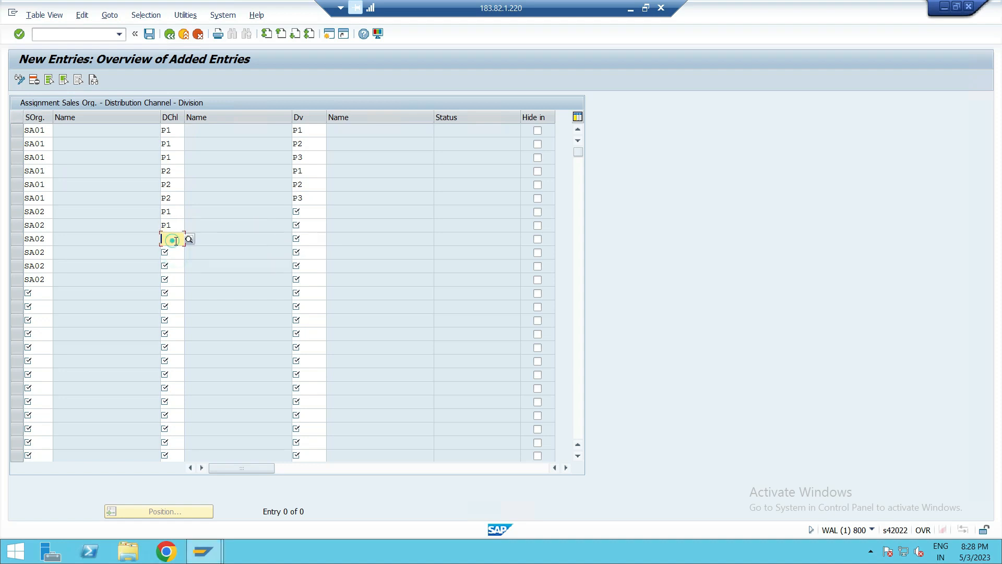
pyautogui.write('P')
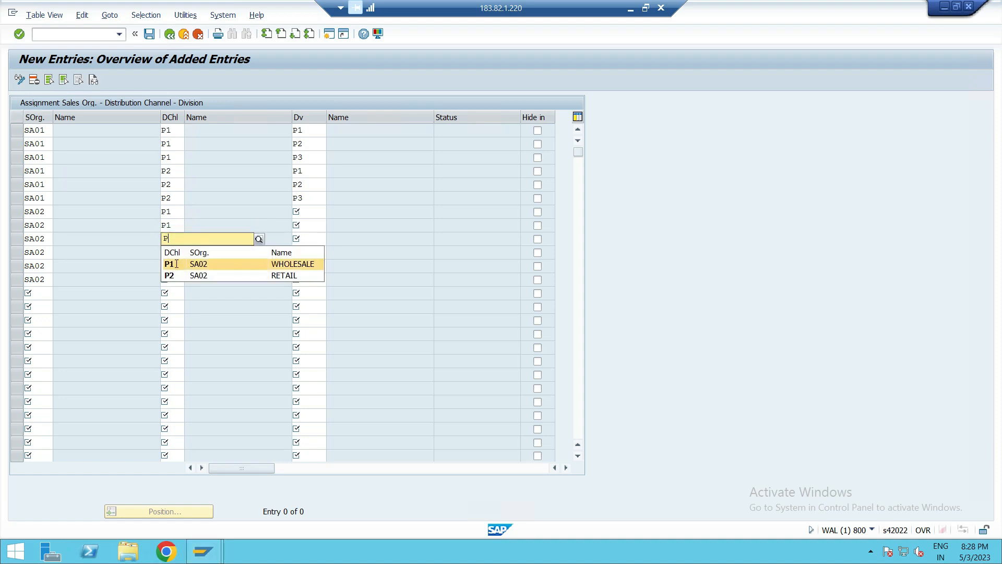
pyautogui.click(174, 264)
# - Set distribution channel P2 for the last three SA02 rows
pyautogui.click(174, 252)
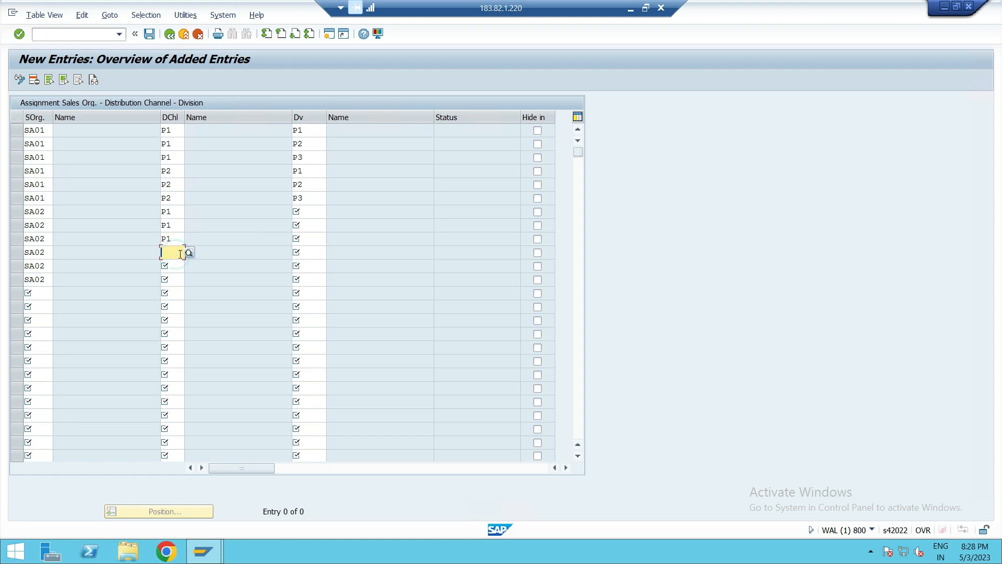
pyautogui.write('P')
pyautogui.click(174, 287)
pyautogui.click(175, 266)
pyautogui.click(174, 265)
pyautogui.write('P')
pyautogui.click(166, 297)
pyautogui.click(168, 278)
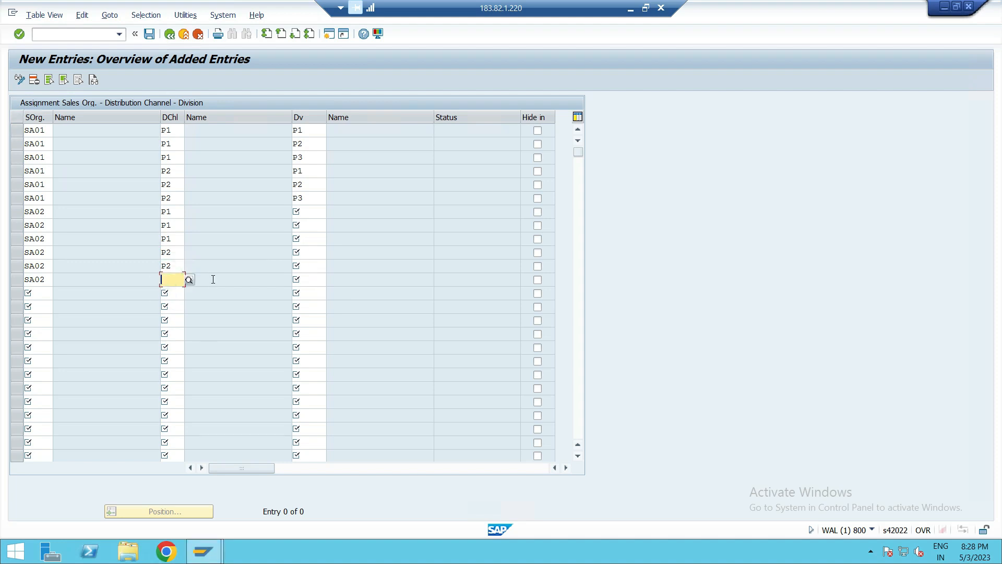
pyautogui.write('P')
pyautogui.click(174, 314)
# - Enter divisions P1, P2 and P3 for the SA02 rows with channel P1
pyautogui.click(307, 213)
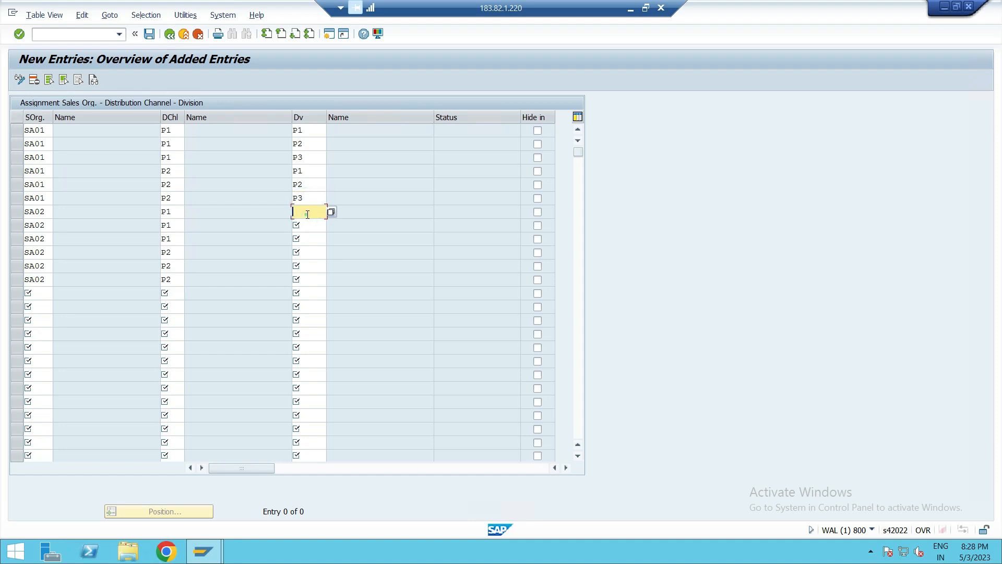
pyautogui.write('P1')
pyautogui.click(306, 226)
pyautogui.write('P2')
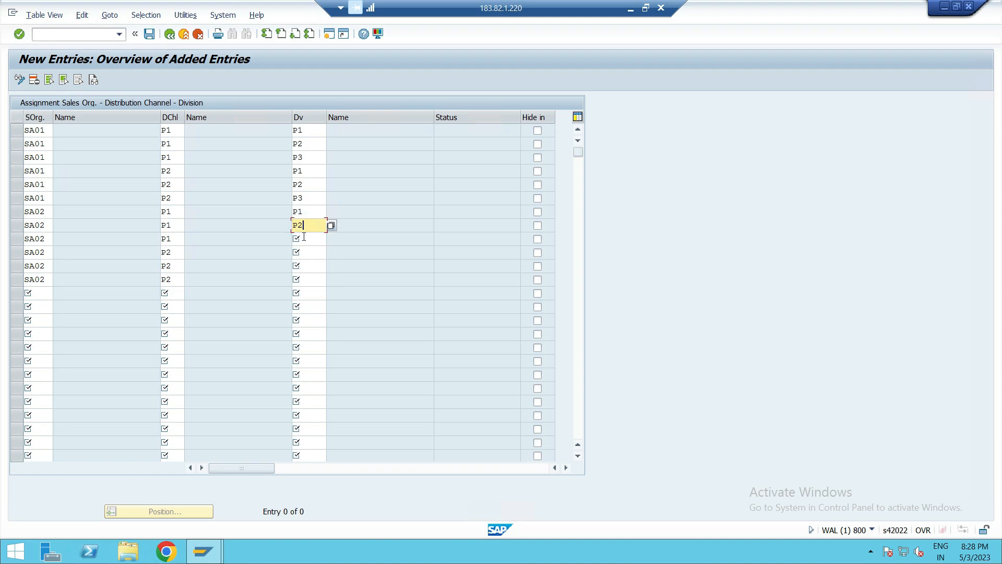
pyautogui.click(303, 237)
pyautogui.write('P')
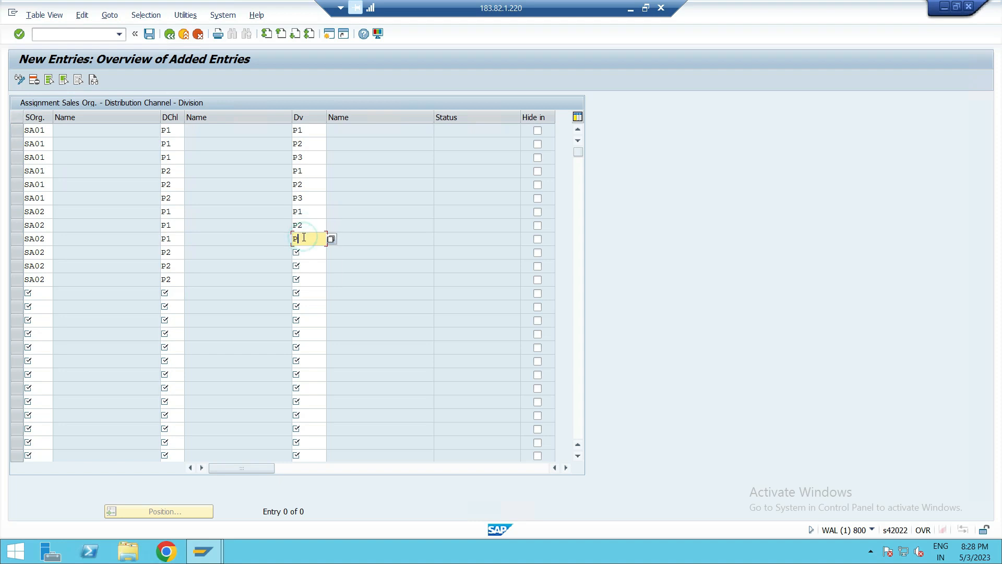
pyautogui.click(315, 278)
# - Enter divisions P1, P2 and P3 for the SA02 rows with channel P2 and confirm the entries
pyautogui.click(308, 258)
pyautogui.write('P1')
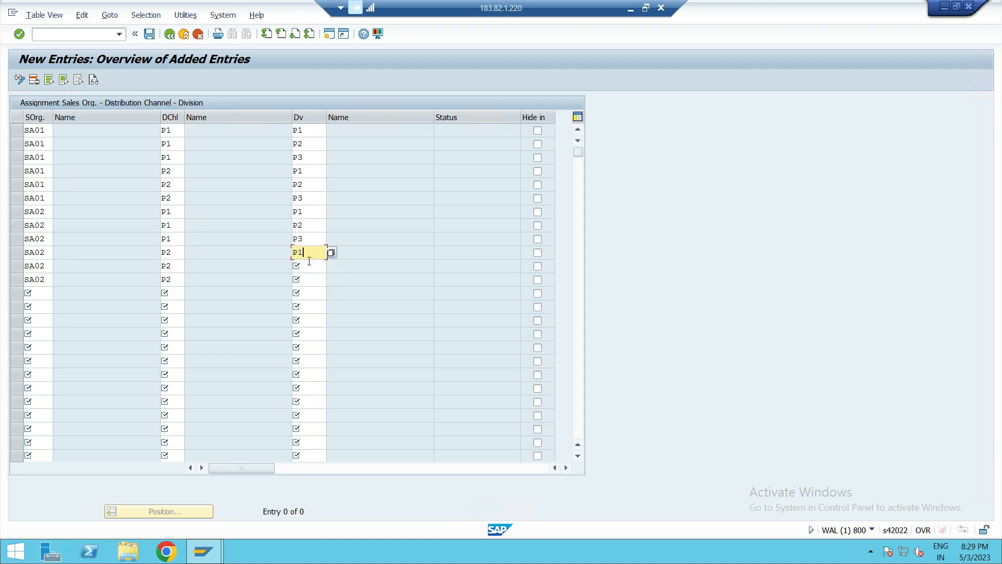
pyautogui.click(308, 266)
pyautogui.write('P2')
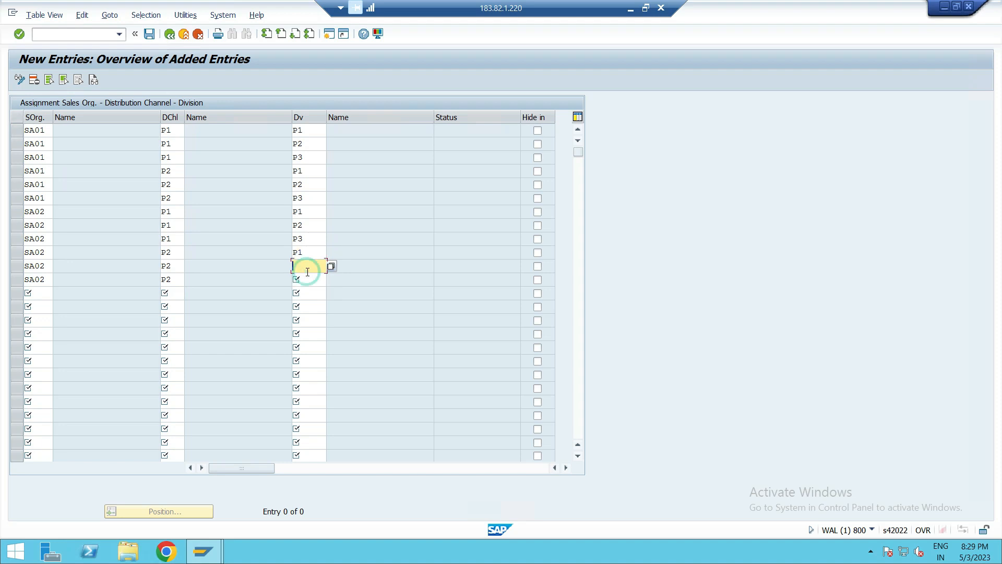
pyautogui.click(309, 288)
pyautogui.click(319, 280)
pyautogui.write('P3')
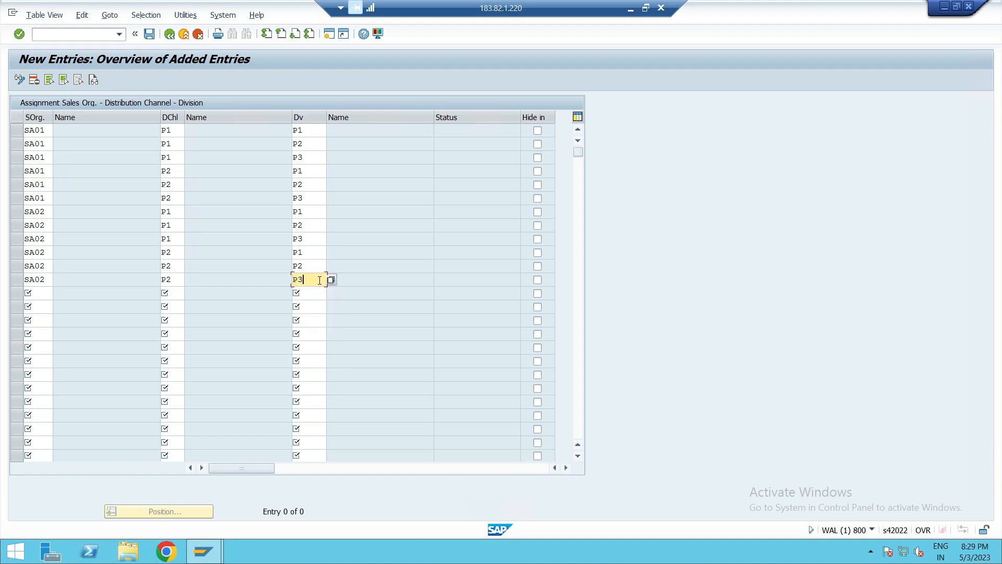
pyautogui.press('Return')
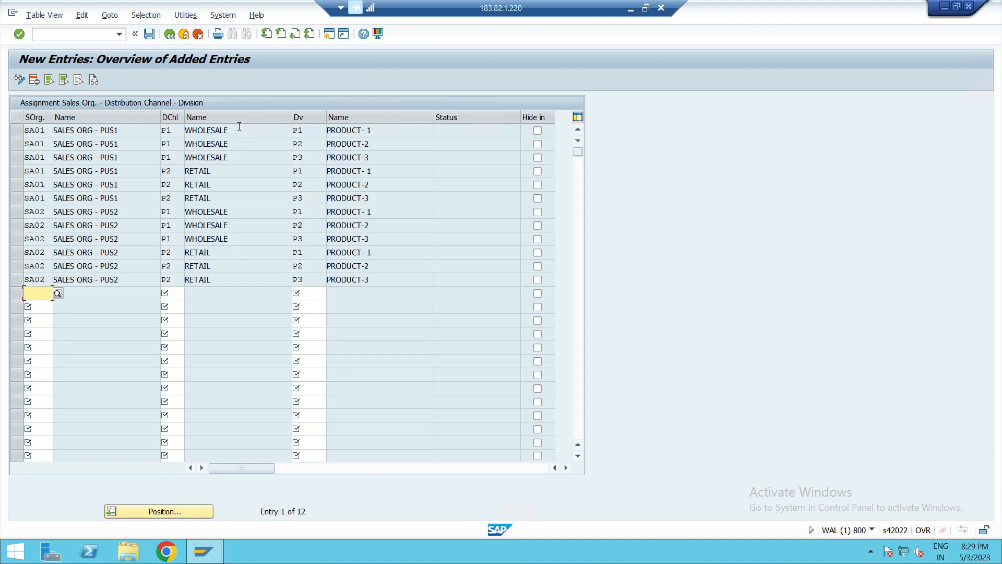
# - Save the sales area setup and return to the IMG structure
pyautogui.click(149, 34)
pyautogui.click(244, 218)
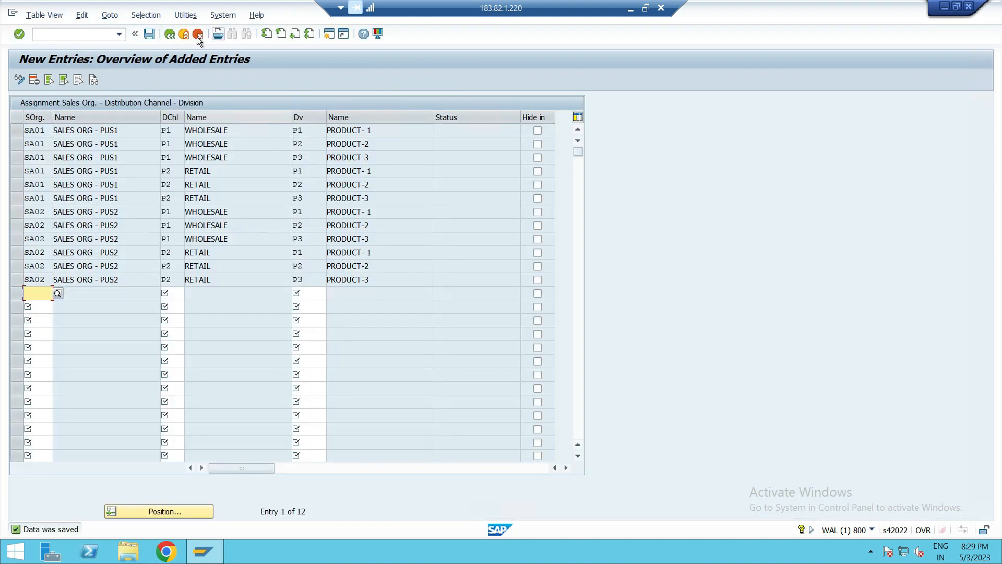
pyautogui.click(172, 37)
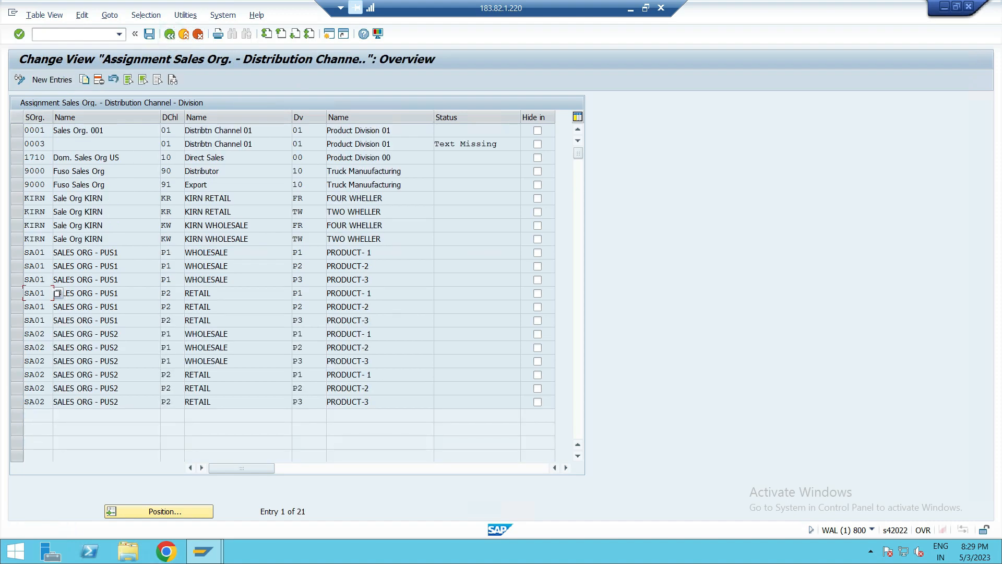
pyautogui.click(180, 32)
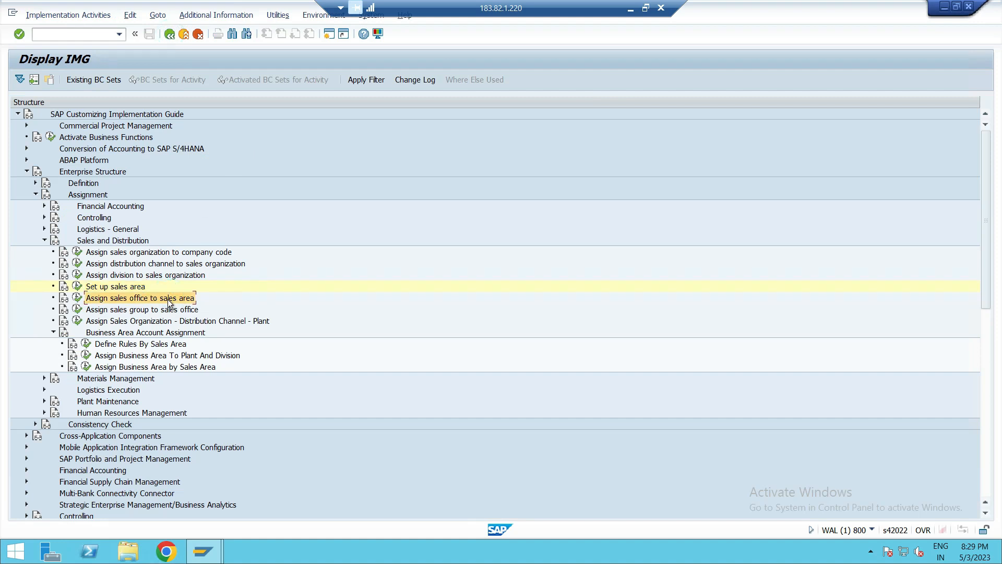
# - Open the sales office to sales area assignment, start new entries and enter sales organization SA01 in the first two rows
pyautogui.click(78, 299)
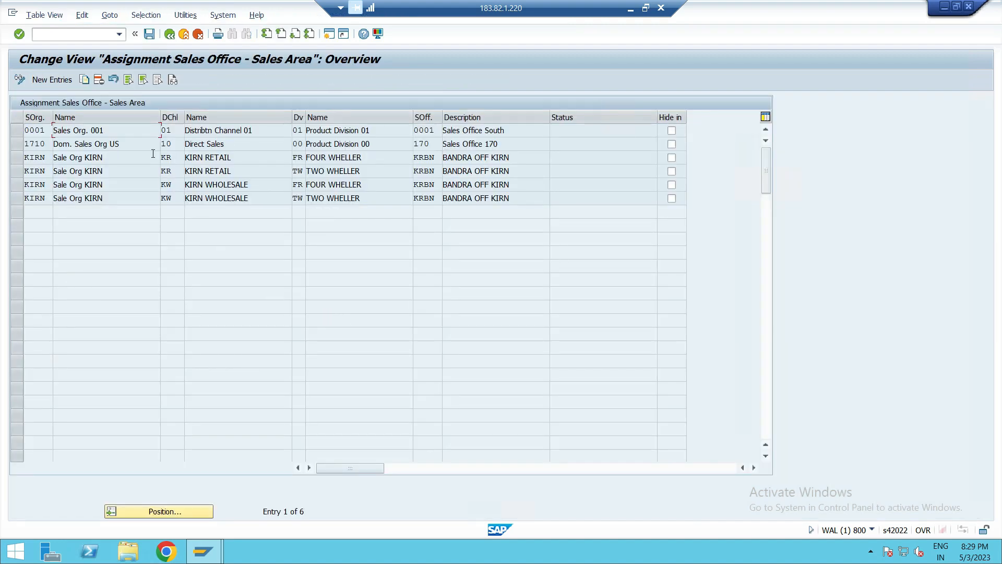
pyautogui.click(60, 82)
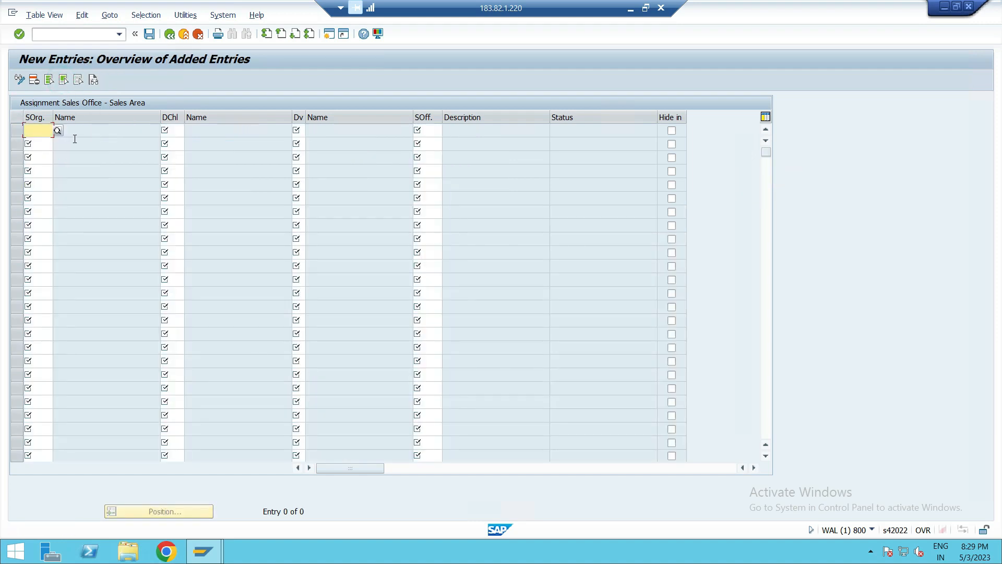
pyautogui.write('S')
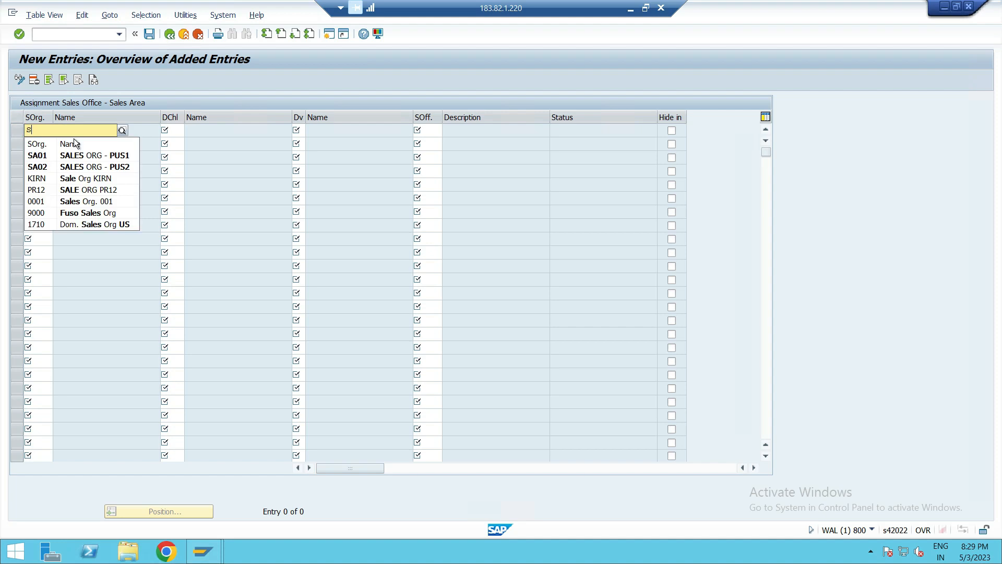
pyautogui.click(44, 156)
pyautogui.click(38, 142)
pyautogui.click(37, 140)
pyautogui.write('S')
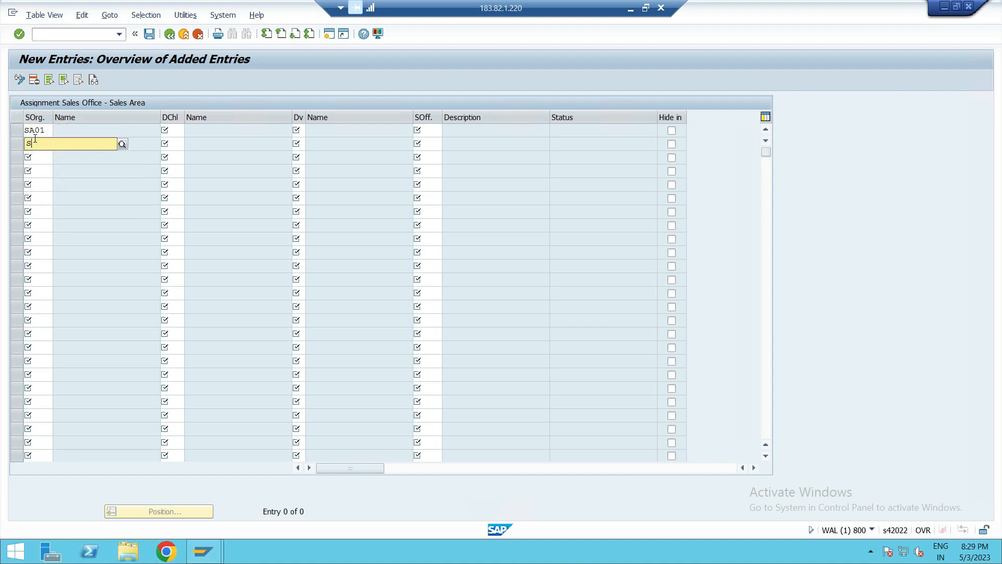
pyautogui.click(48, 167)
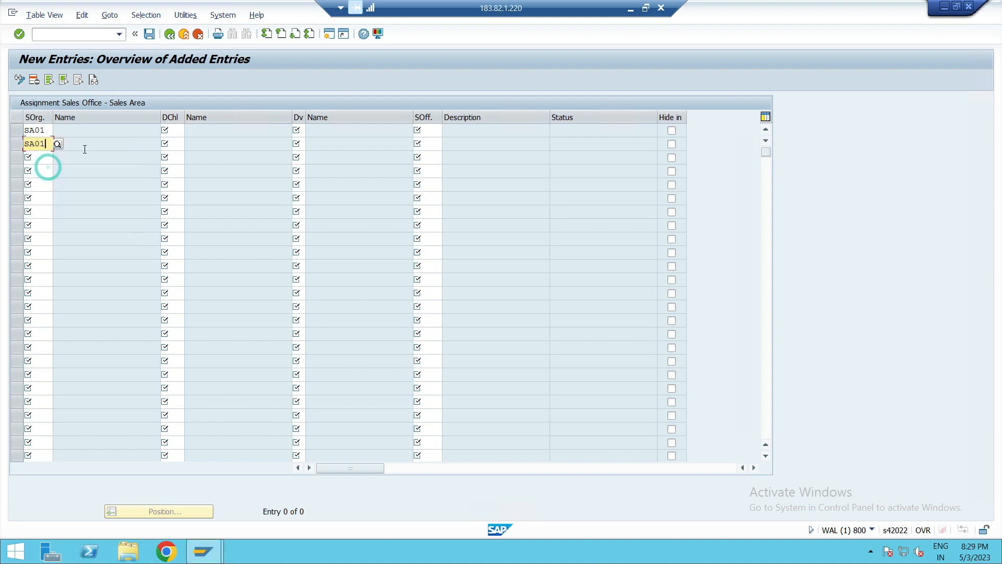
# - Enter sales organization SA02 in the third and fourth rows
pyautogui.click(36, 159)
pyautogui.write('S')
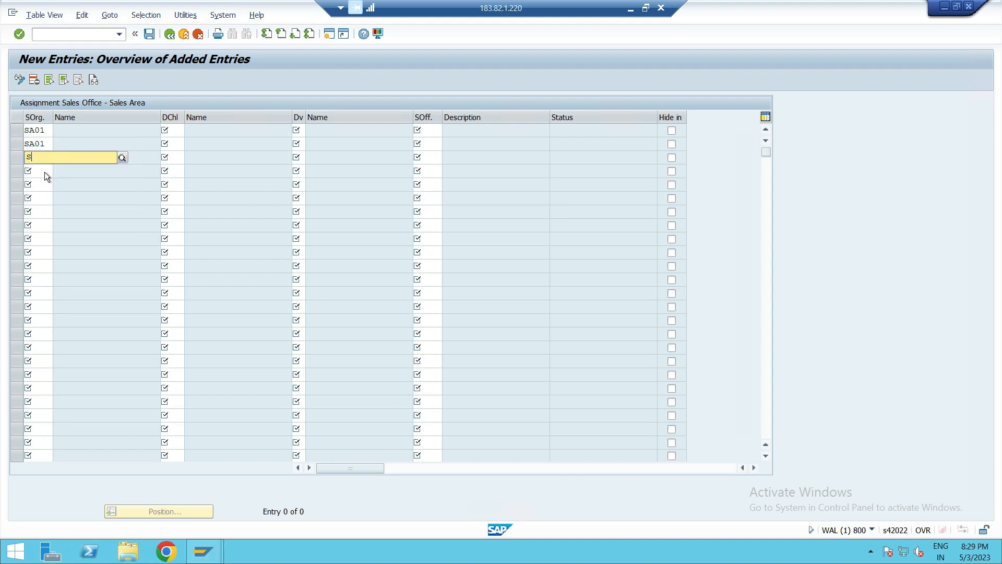
pyautogui.click(44, 194)
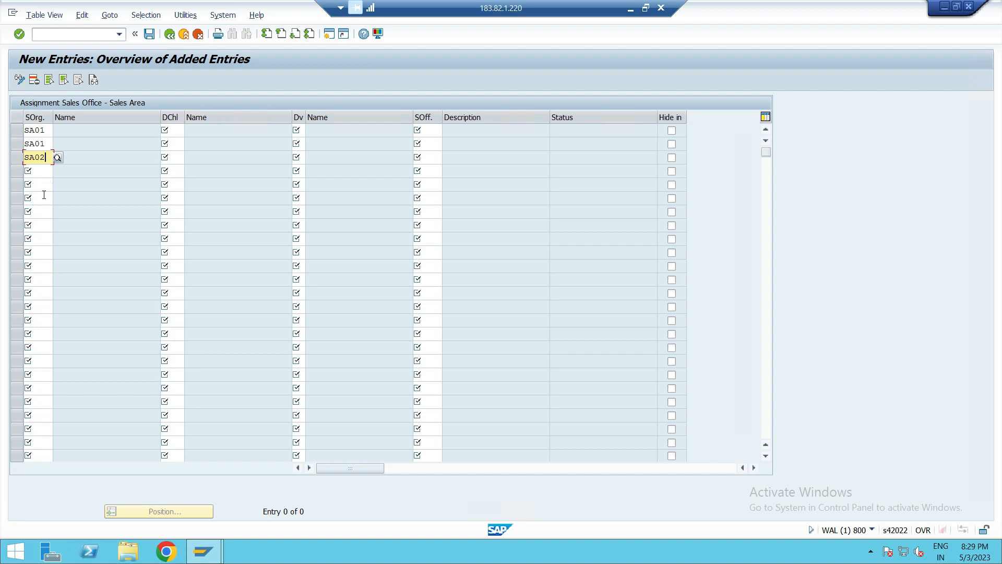
pyautogui.click(34, 171)
pyautogui.write('SA')
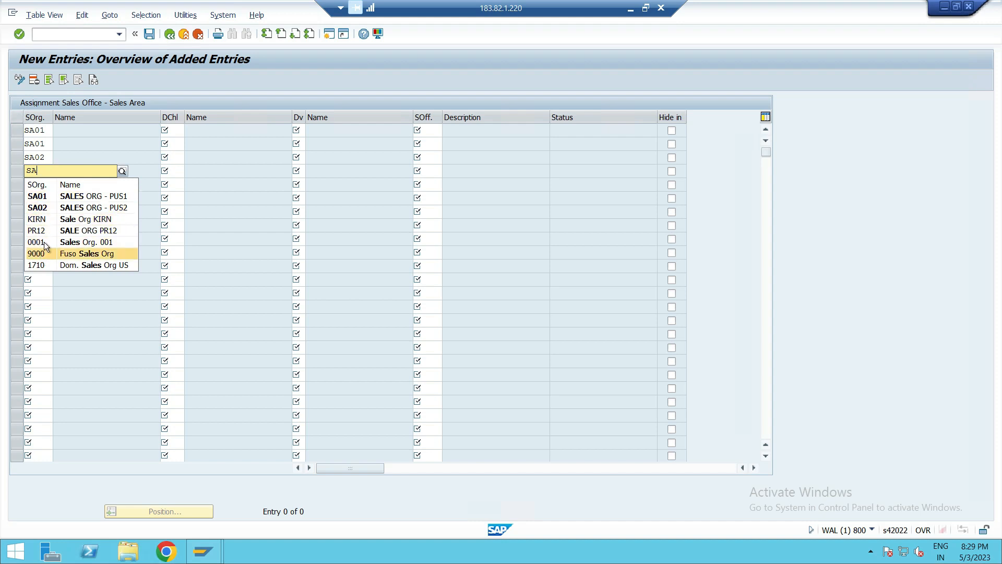
pyautogui.click(50, 208)
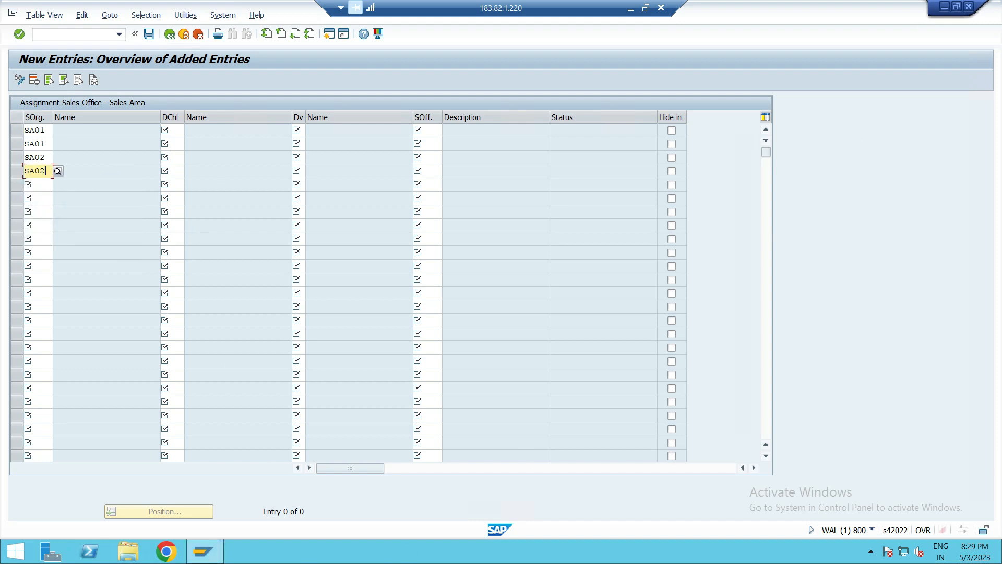
pyautogui.click(631, 9)
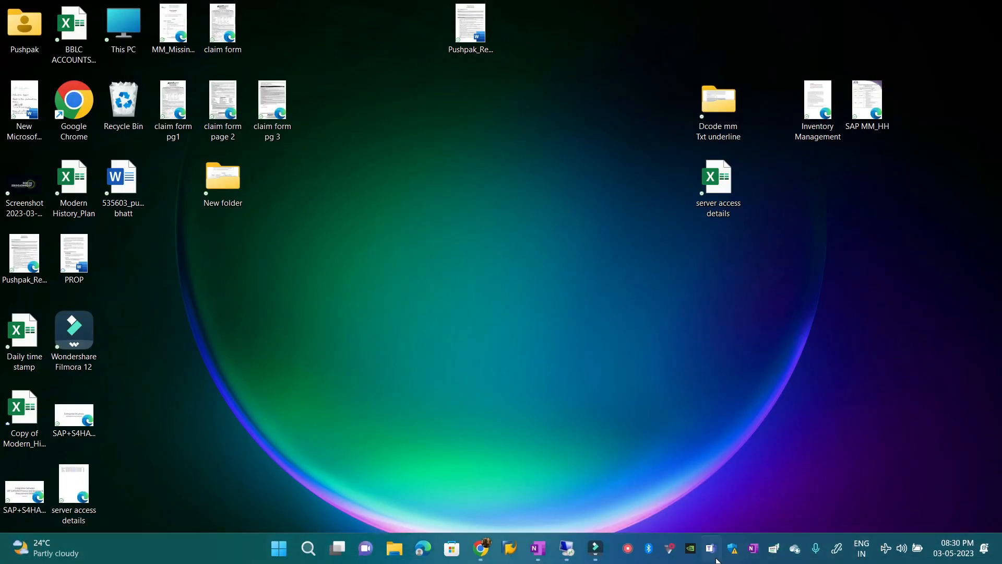
pyautogui.click(596, 548)
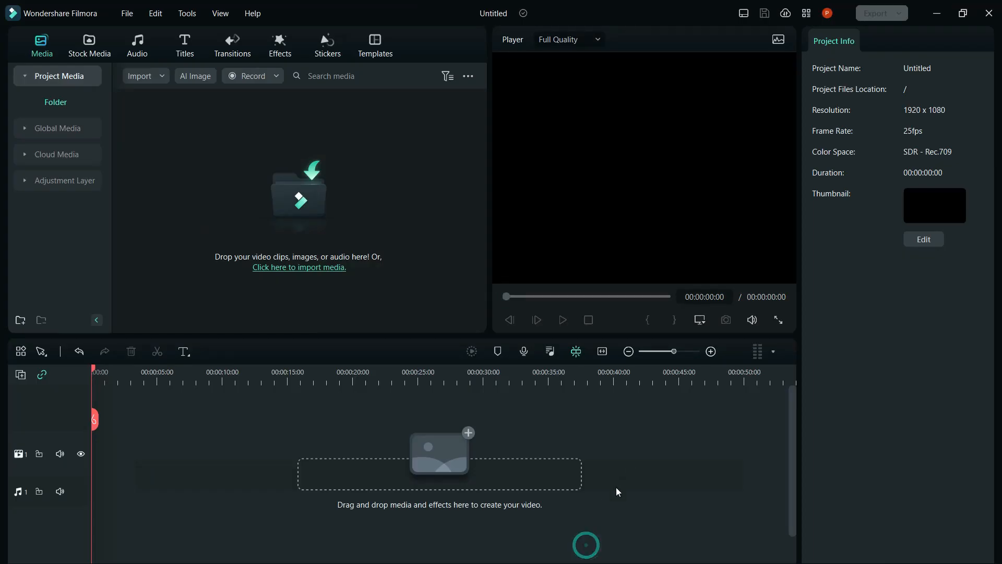
pyautogui.click(936, 6)
pyautogui.click(527, 546)
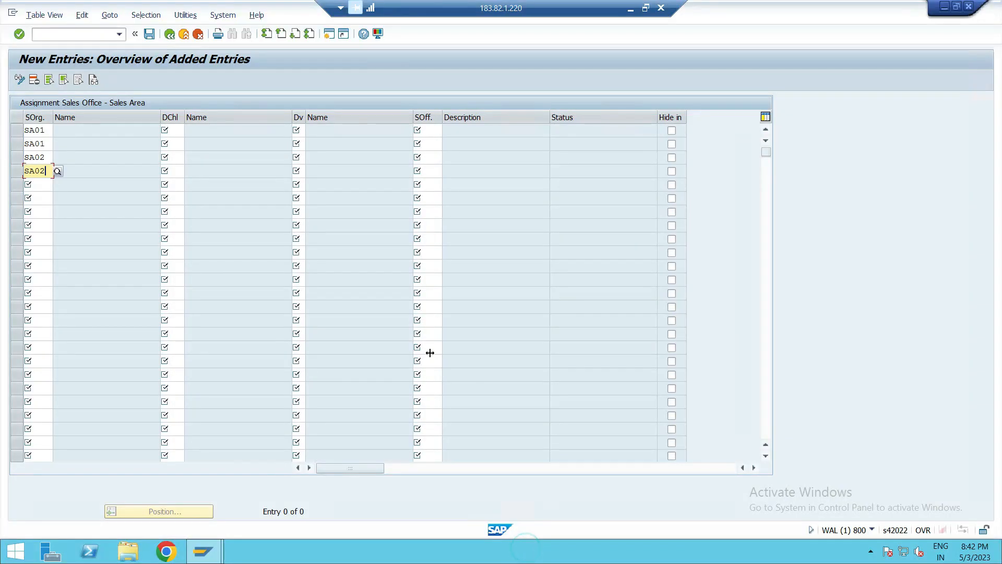
# - Enter sales organization SA02 in the fifth row
pyautogui.click(42, 179)
pyautogui.write('SA0')
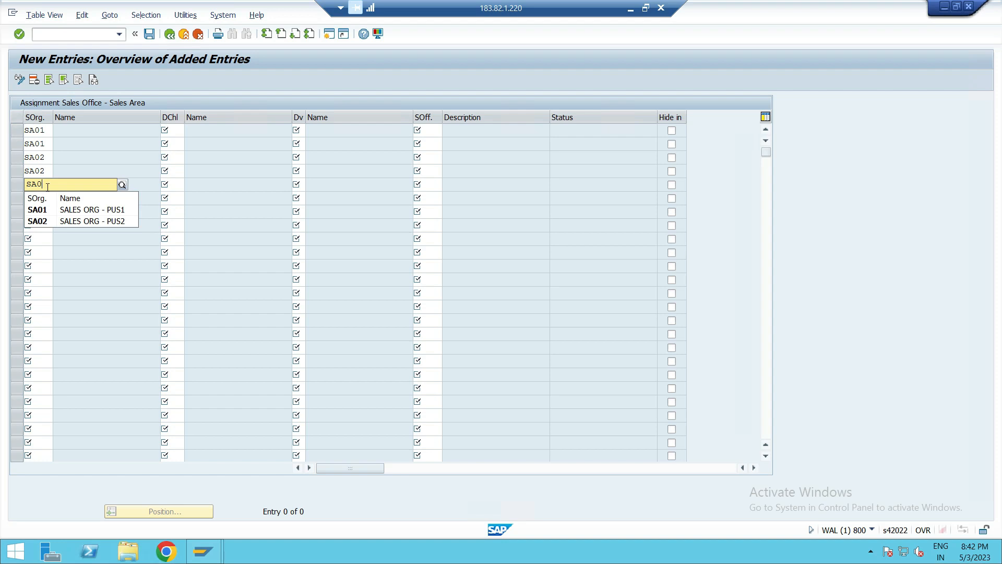
pyautogui.click(37, 221)
pyautogui.click(44, 201)
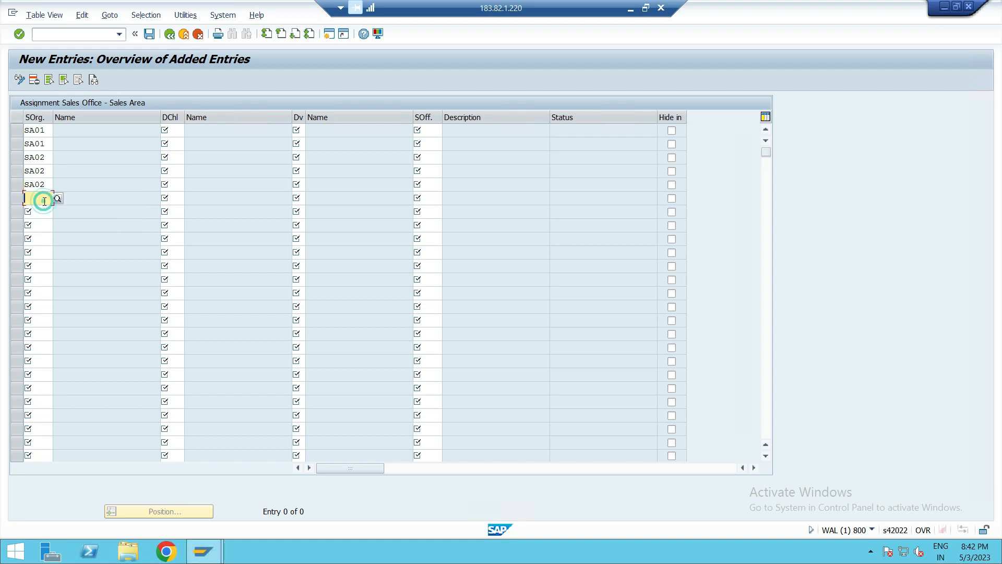
# - Change the third row's sales organization to SA01 and enter SA02 in the sixth row
pyautogui.click(51, 158)
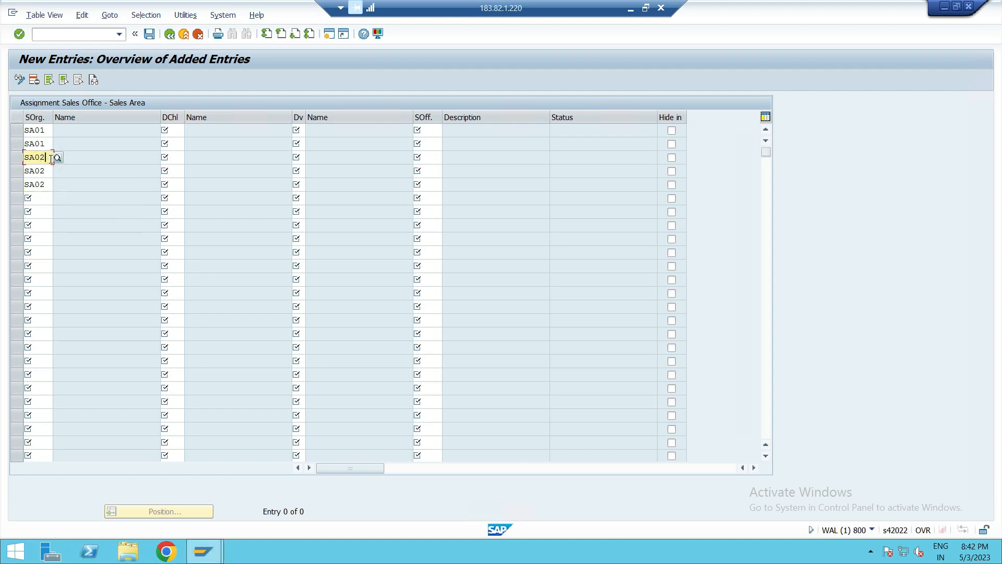
pyautogui.press('BackSpace')
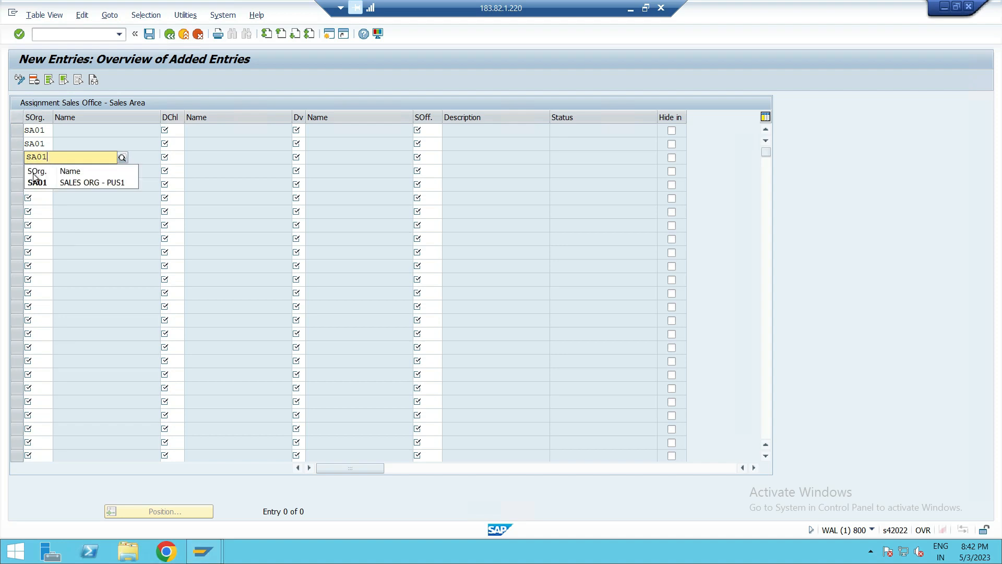
pyautogui.click(37, 184)
pyautogui.click(42, 200)
pyautogui.write('SA02')
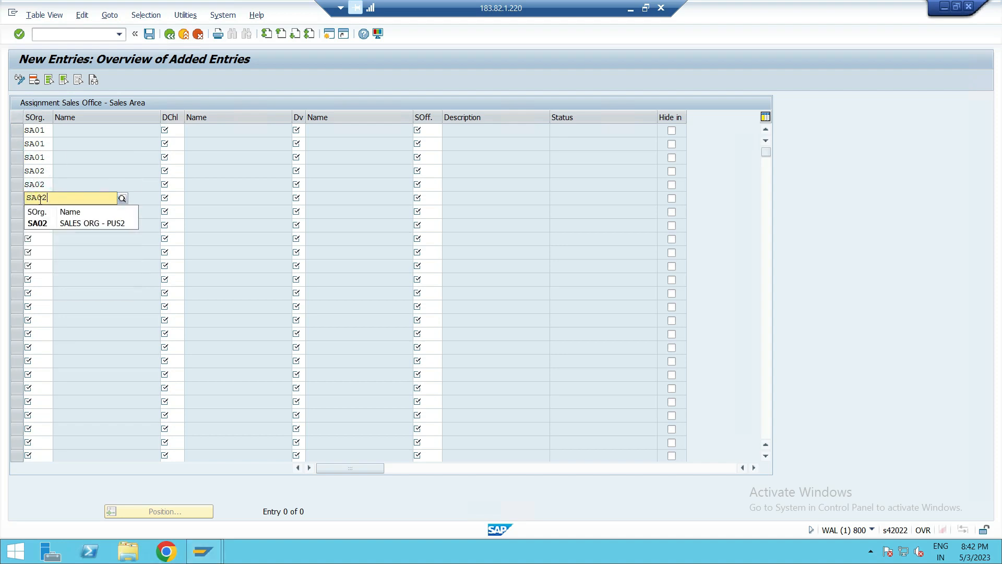
pyautogui.click(36, 222)
# - Set distribution channel P1 for the first three rows
pyautogui.click(176, 130)
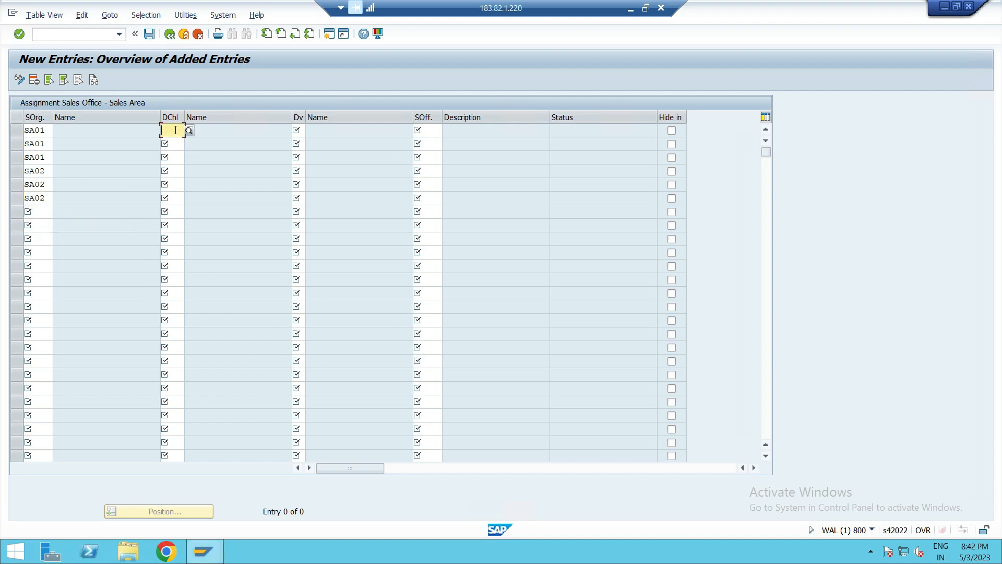
pyautogui.write('P')
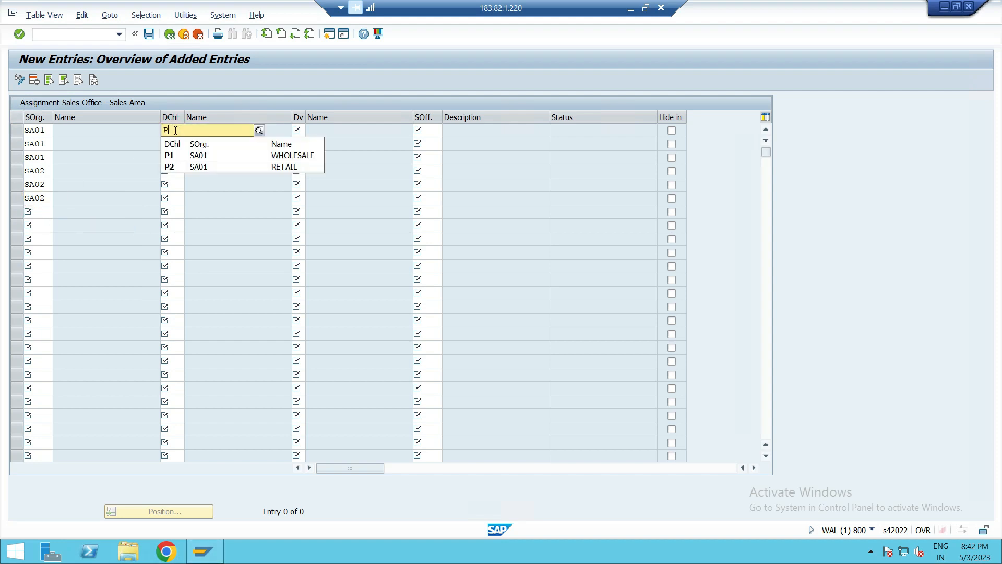
pyautogui.click(180, 159)
pyautogui.click(177, 149)
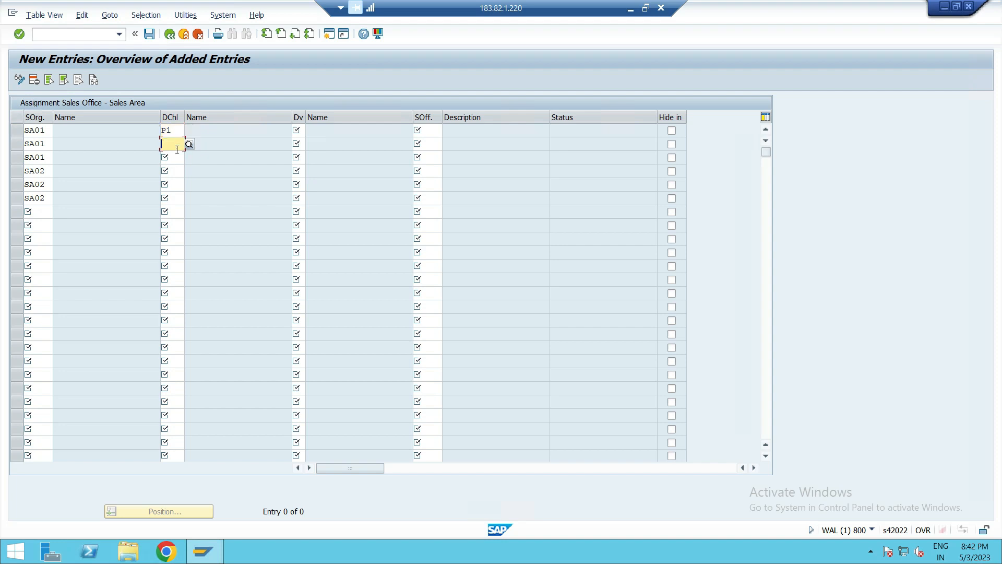
pyautogui.write('P1')
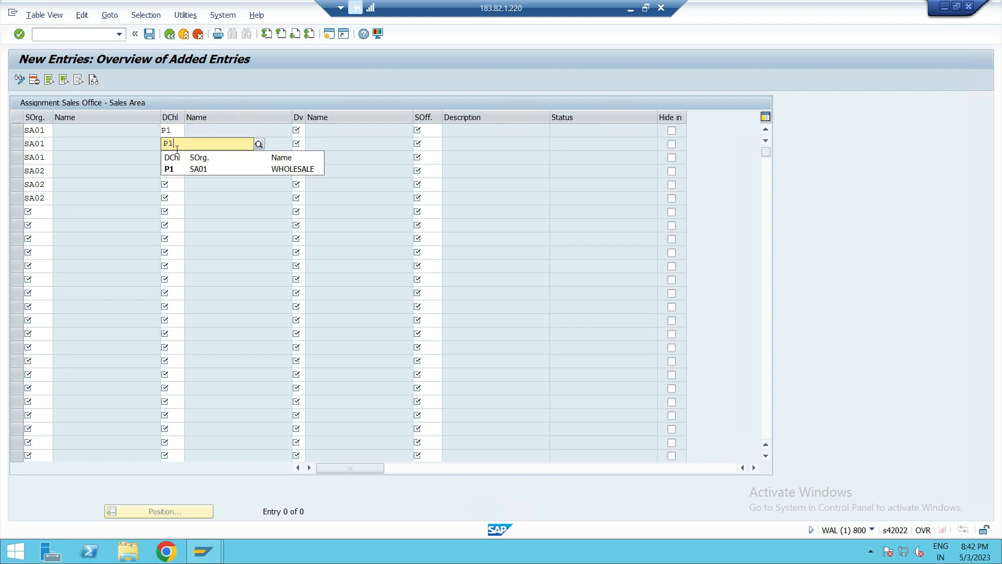
pyautogui.click(176, 159)
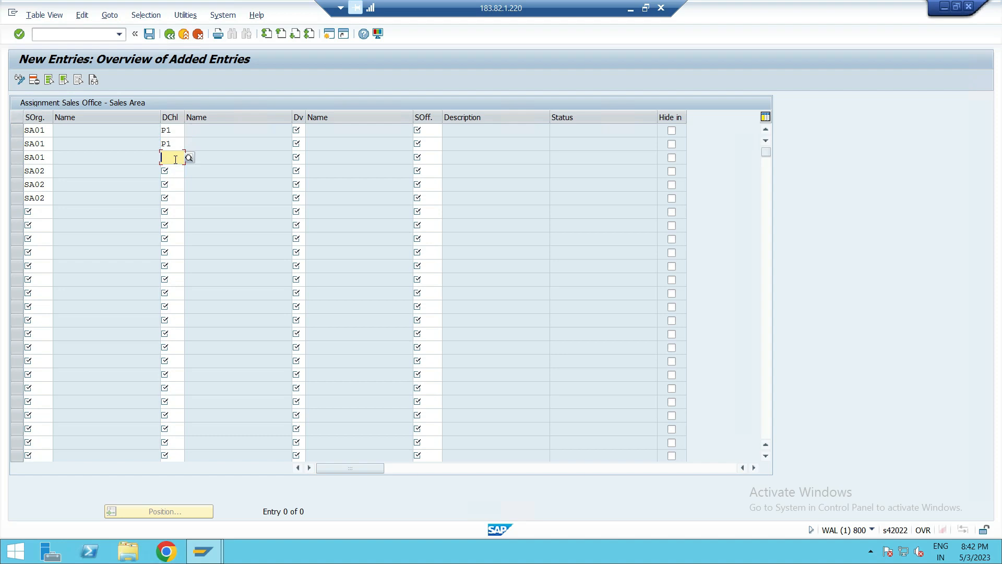
pyautogui.write('P1')
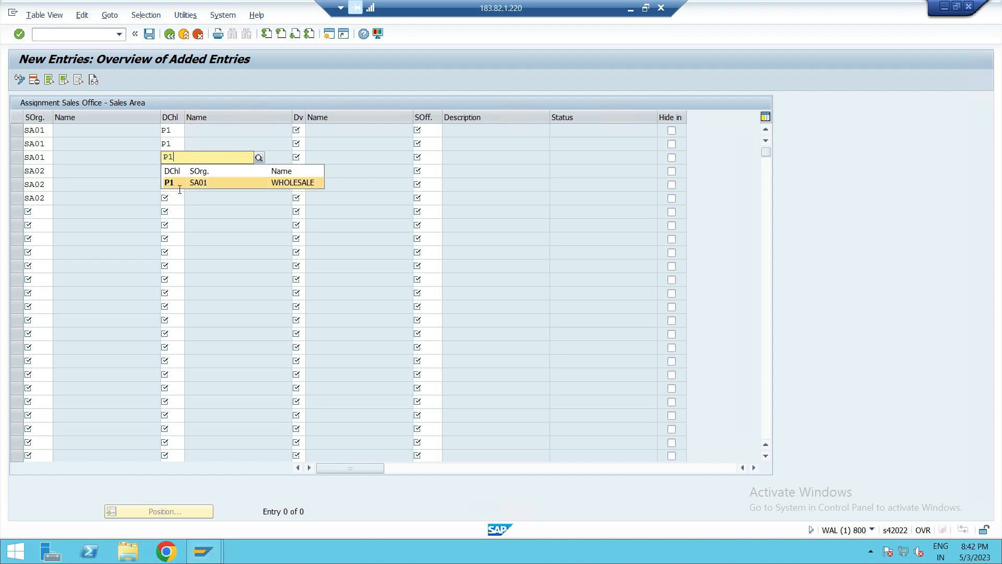
pyautogui.click(178, 184)
# - Change the sales organization of the fourth, fifth and sixth rows to SA01
pyautogui.click(50, 170)
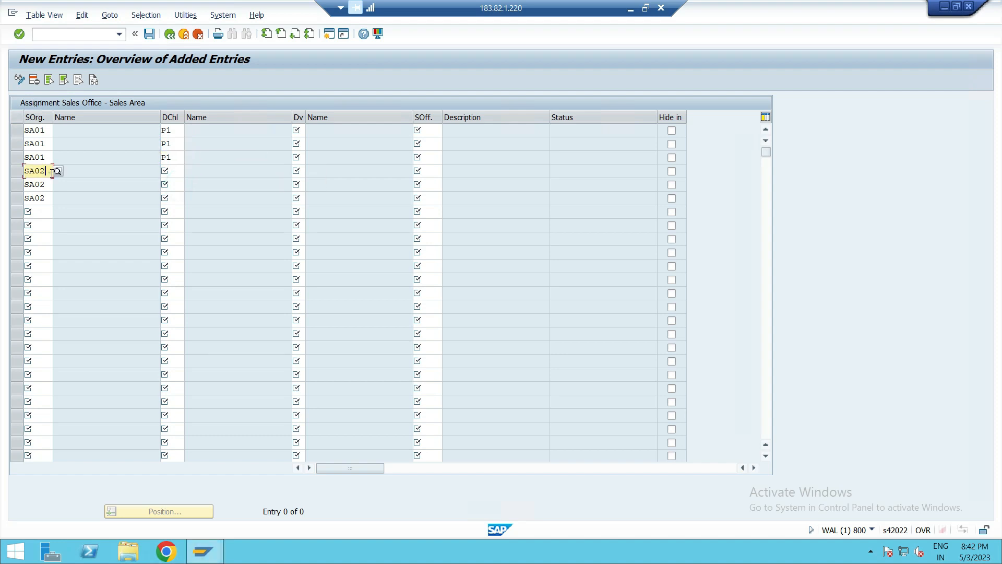
pyautogui.press('BackSpace')
pyautogui.write('1')
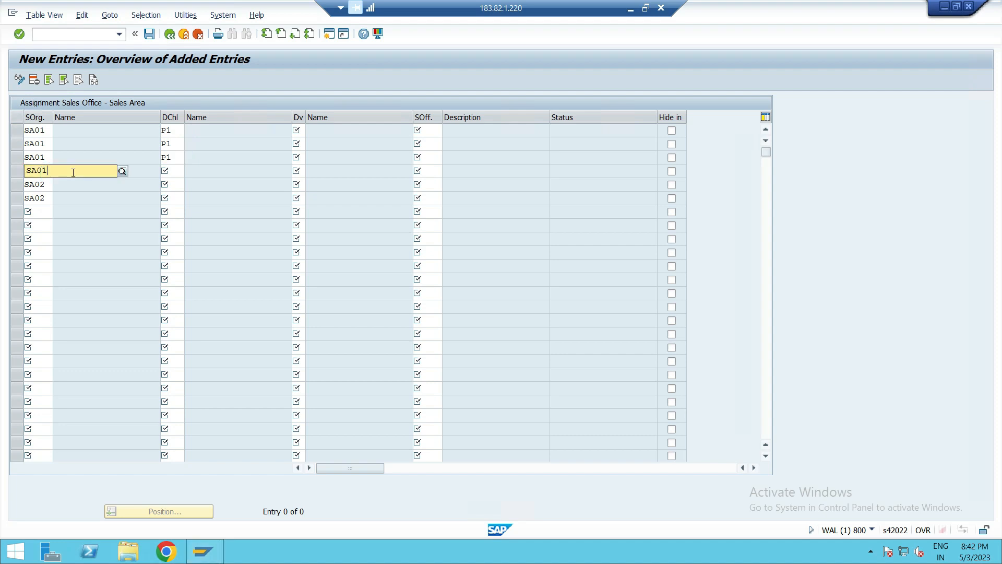
pyautogui.click(45, 197)
pyautogui.click(46, 185)
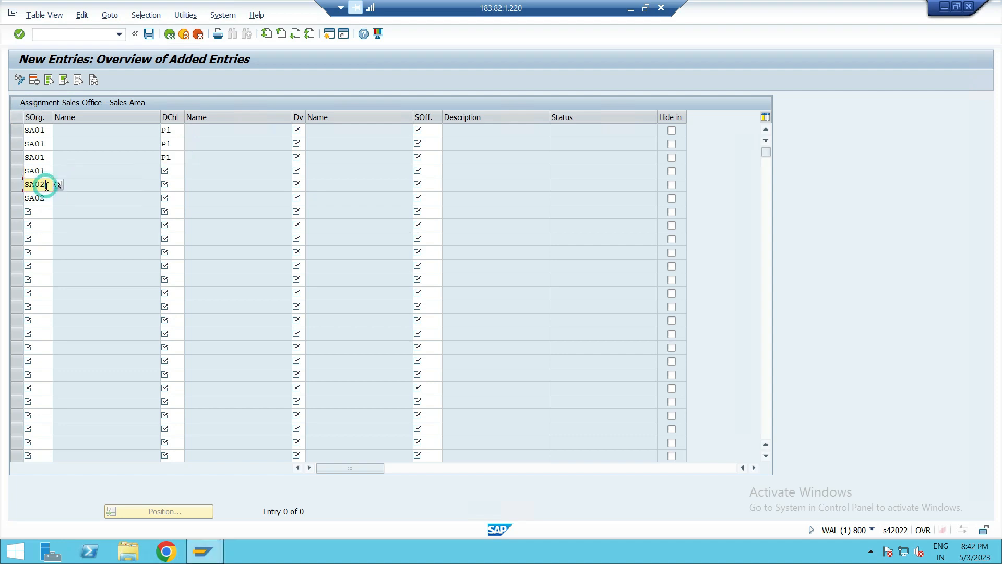
pyautogui.press('BackSpace')
pyautogui.write('1')
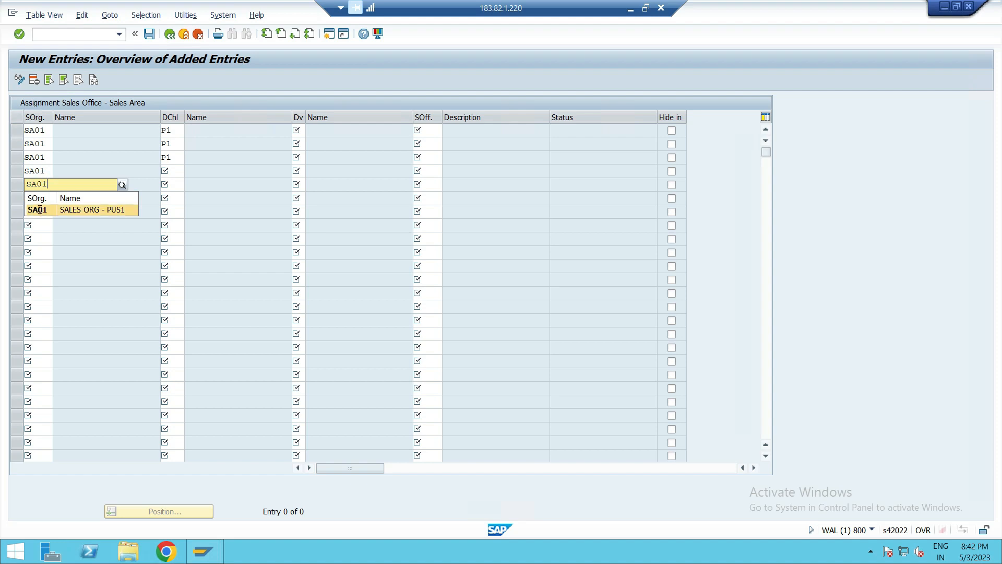
pyautogui.click(40, 210)
pyautogui.click(46, 199)
pyautogui.press('BackSpace')
pyautogui.write('1')
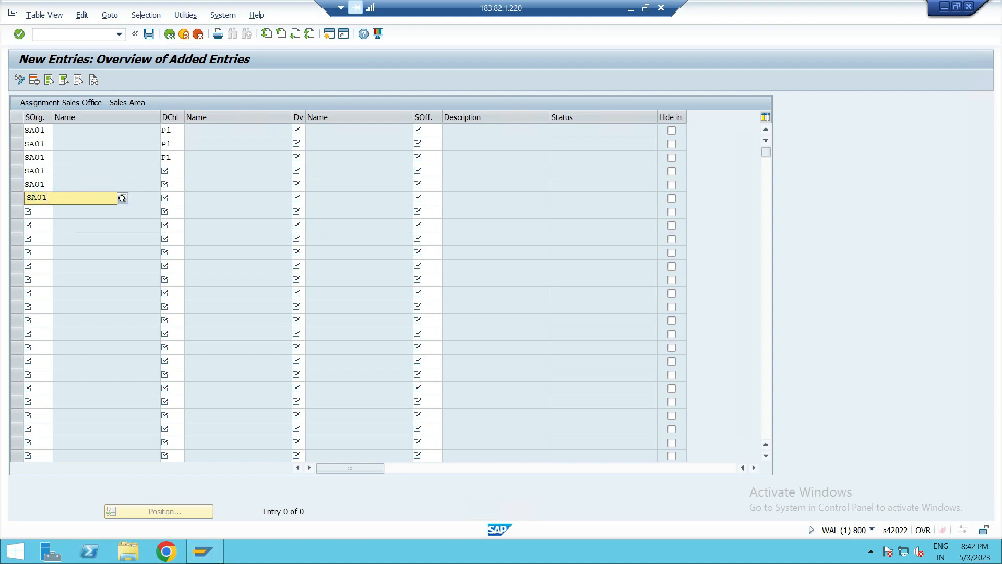
# - Set distribution channel P2 for the fourth, fifth and sixth rows
pyautogui.click(181, 173)
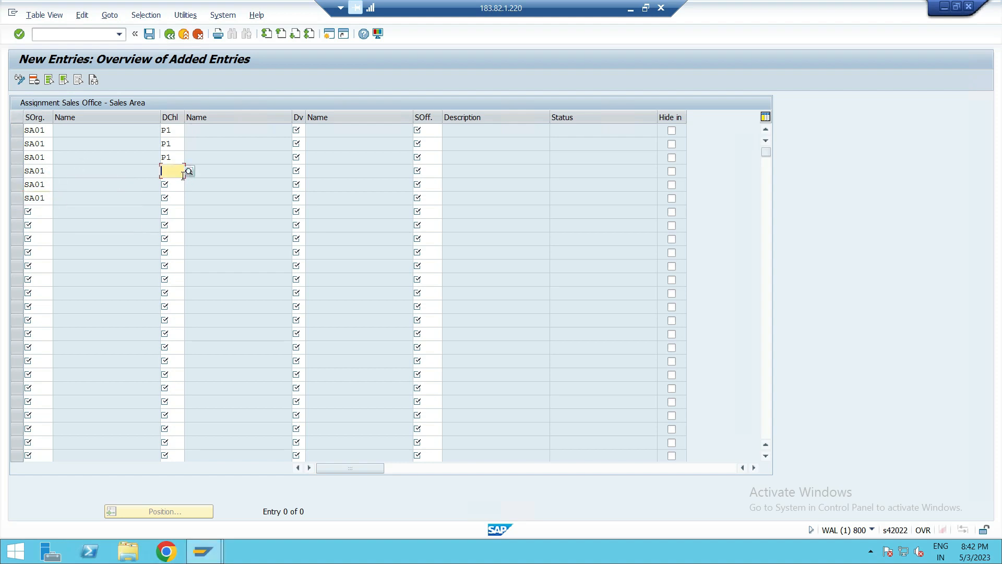
pyautogui.write('P2')
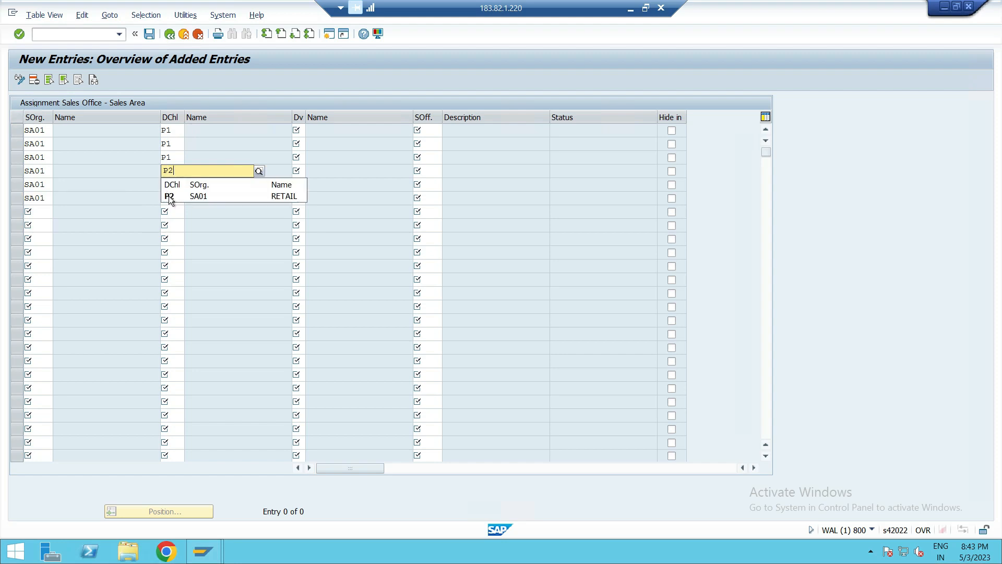
pyautogui.click(171, 196)
pyautogui.click(176, 182)
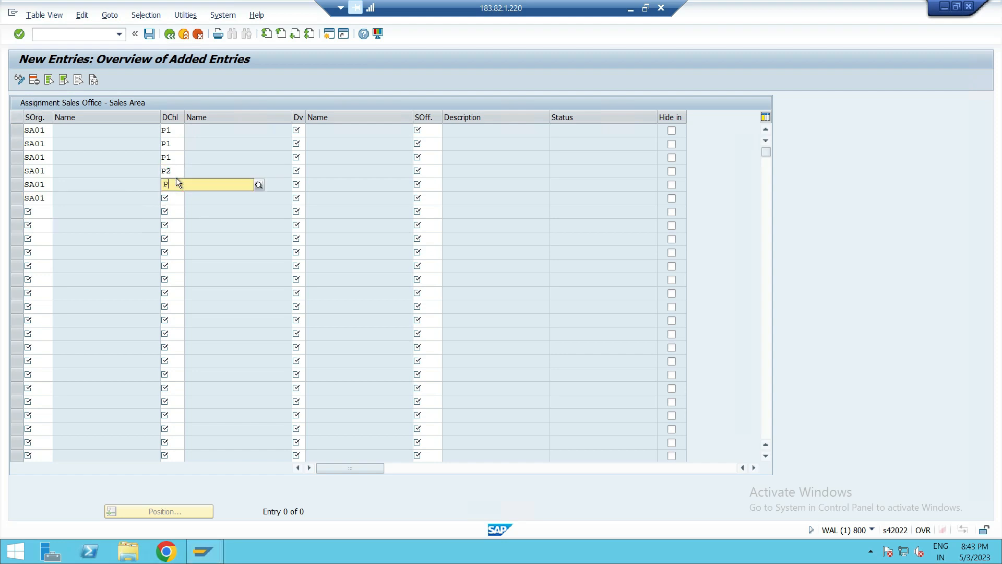
pyautogui.write('P')
pyautogui.click(213, 222)
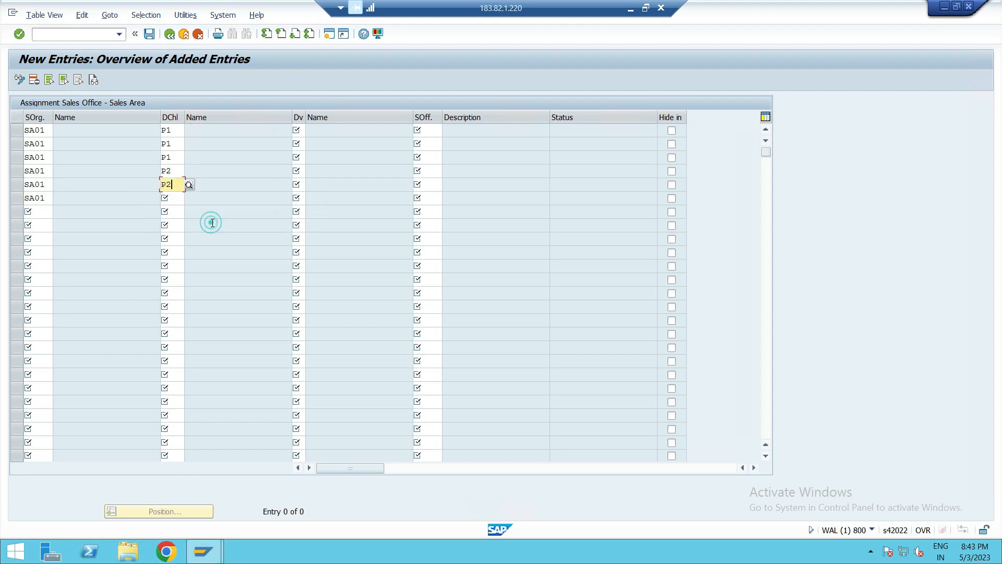
pyautogui.click(180, 202)
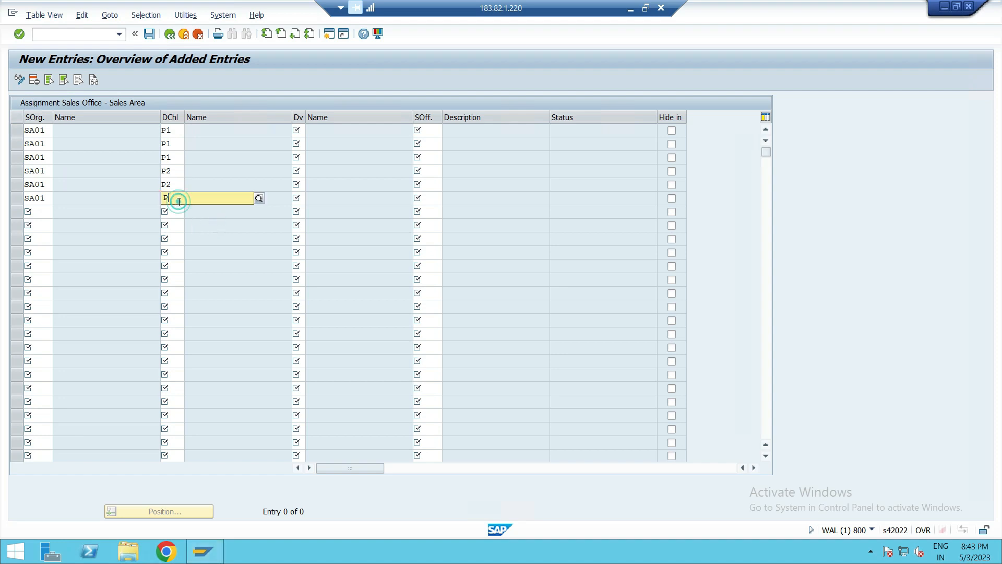
pyautogui.write('P')
pyautogui.click(174, 233)
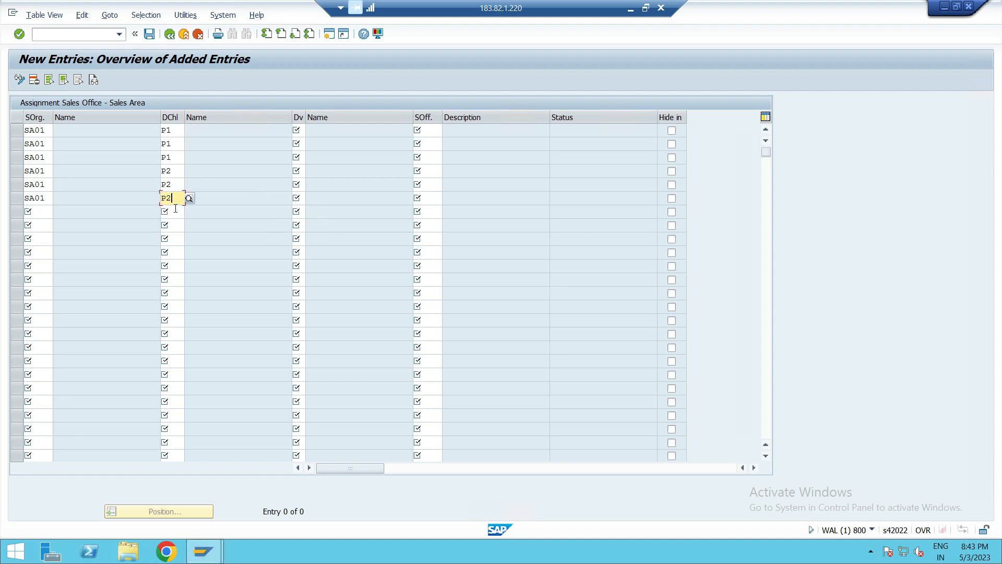
pyautogui.click(298, 130)
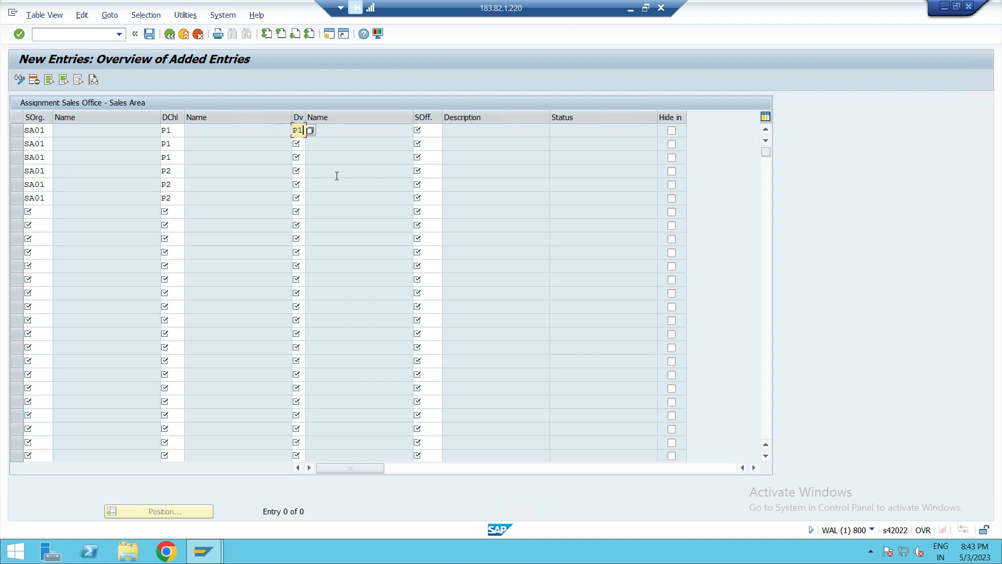
# - Set divisions P2 and P3 for the second and third rows
pyautogui.click(303, 146)
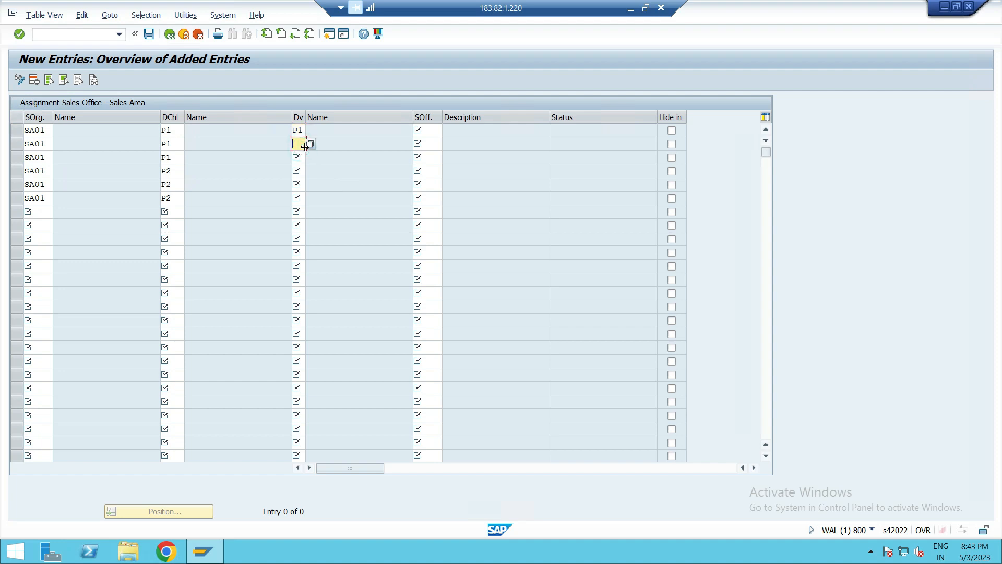
pyautogui.click(300, 156)
pyautogui.write('P3')
# - Set divisions P1, P2 and P3 for the fourth, fifth and sixth rows
pyautogui.click(302, 171)
pyautogui.write('P1')
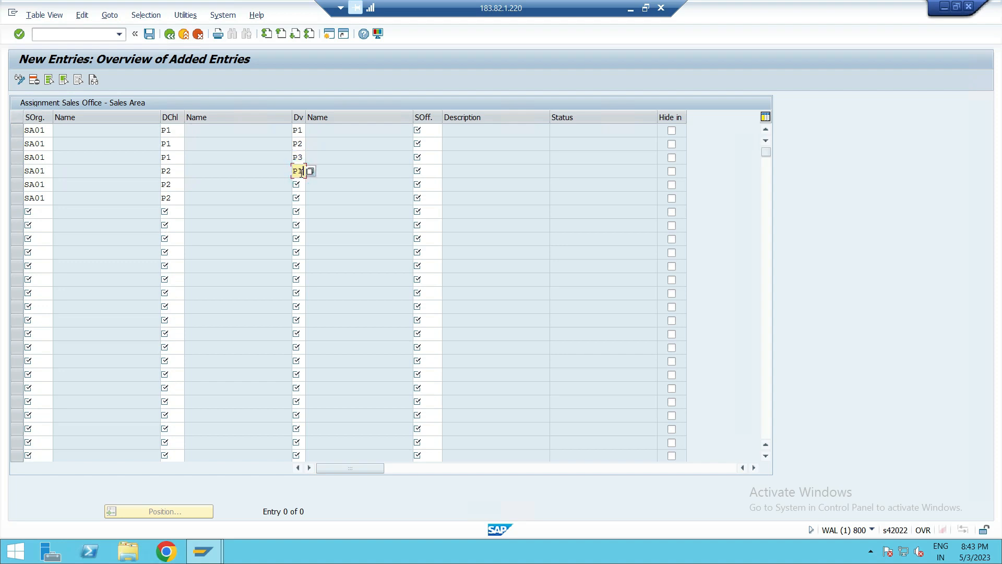
pyautogui.click(301, 183)
pyautogui.write('P2')
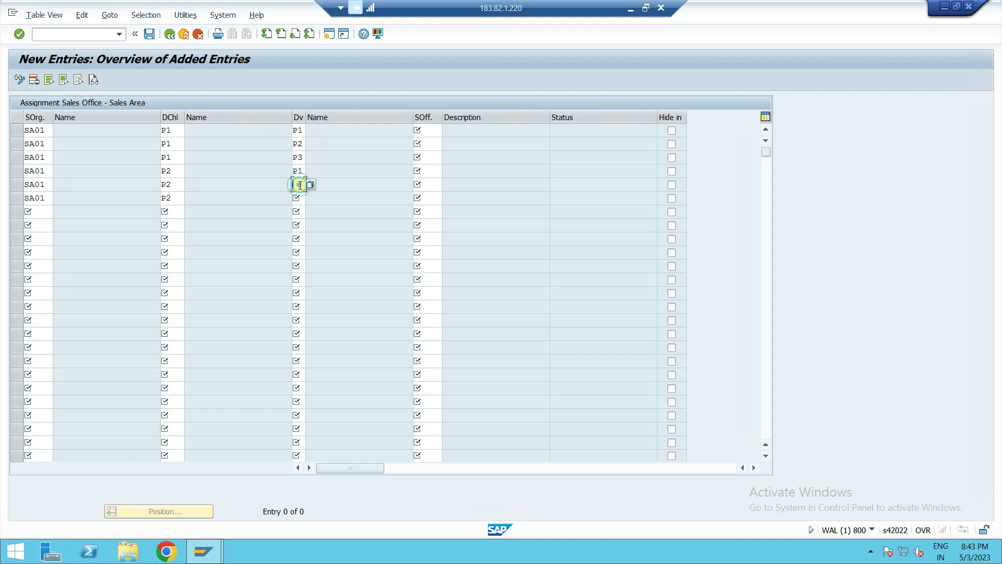
pyautogui.click(301, 198)
pyautogui.write('P3')
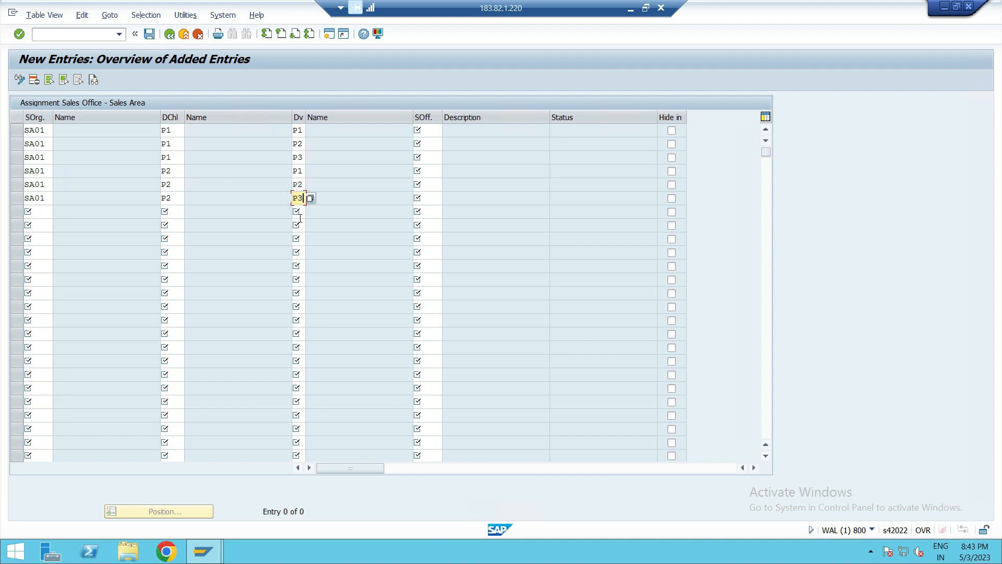
# - Assign sales office SAA0 to the first three rows
pyautogui.click(438, 134)
pyautogui.write('SA')
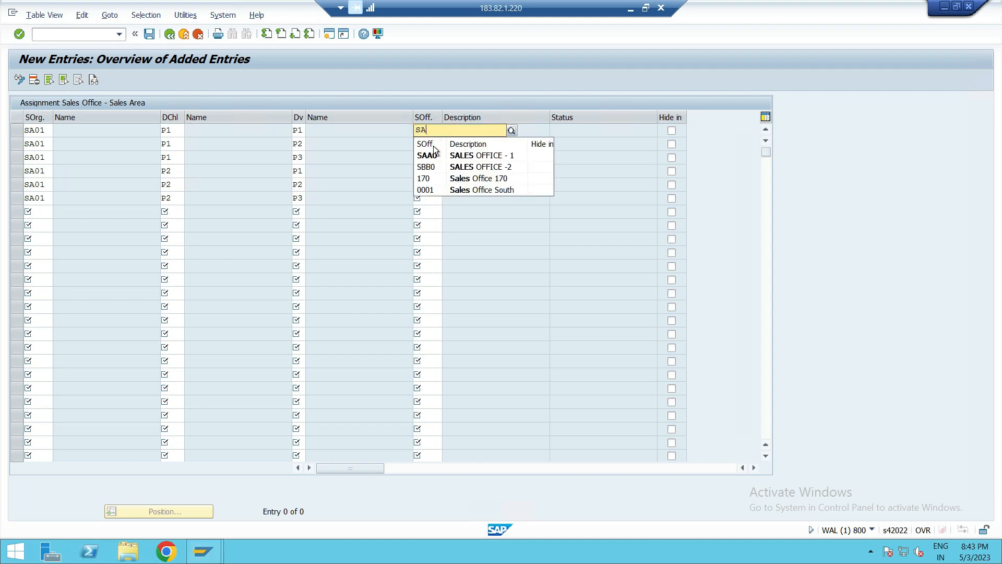
pyautogui.click(434, 155)
pyautogui.click(431, 142)
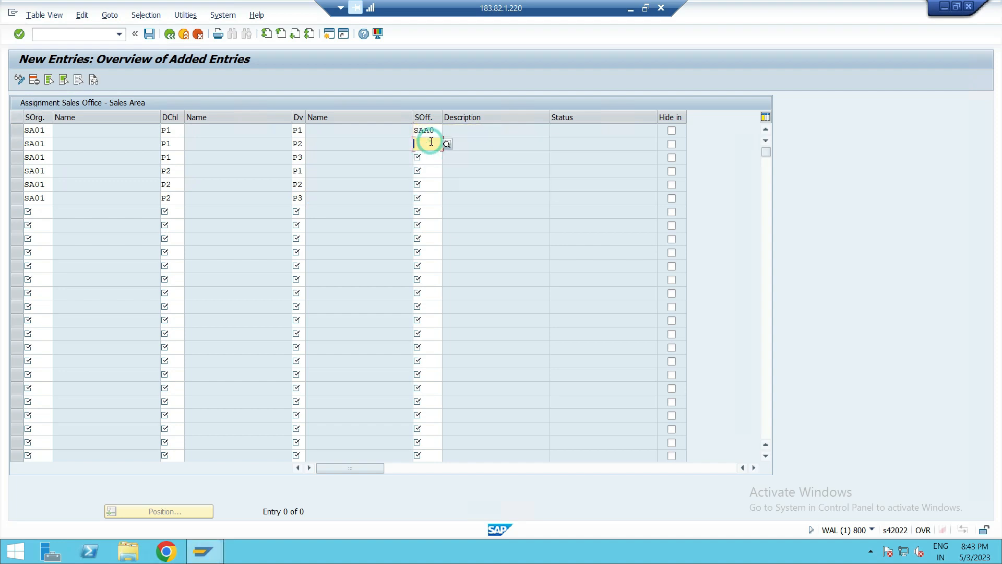
pyautogui.write('SA')
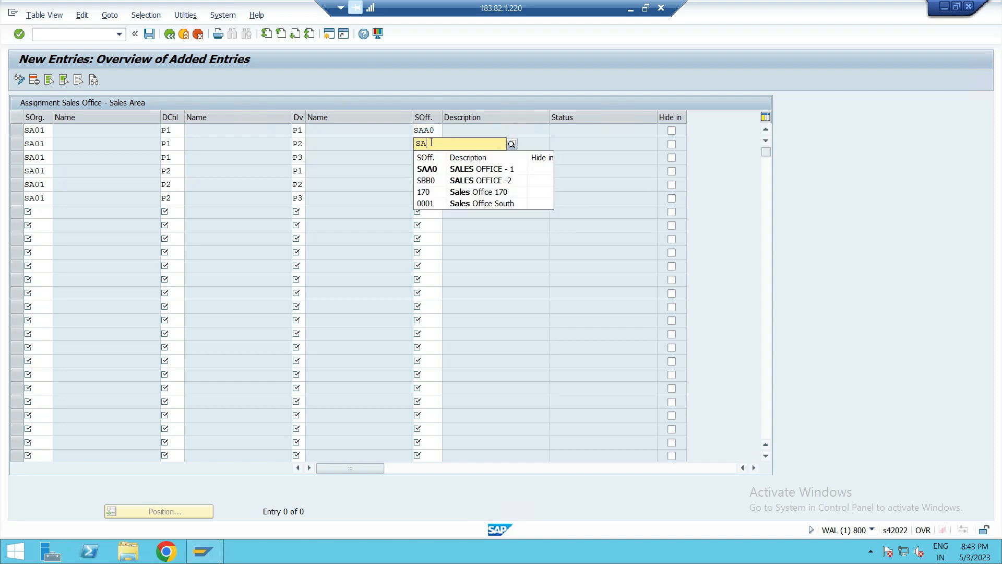
pyautogui.click(431, 169)
pyautogui.click(430, 156)
pyautogui.write('SA')
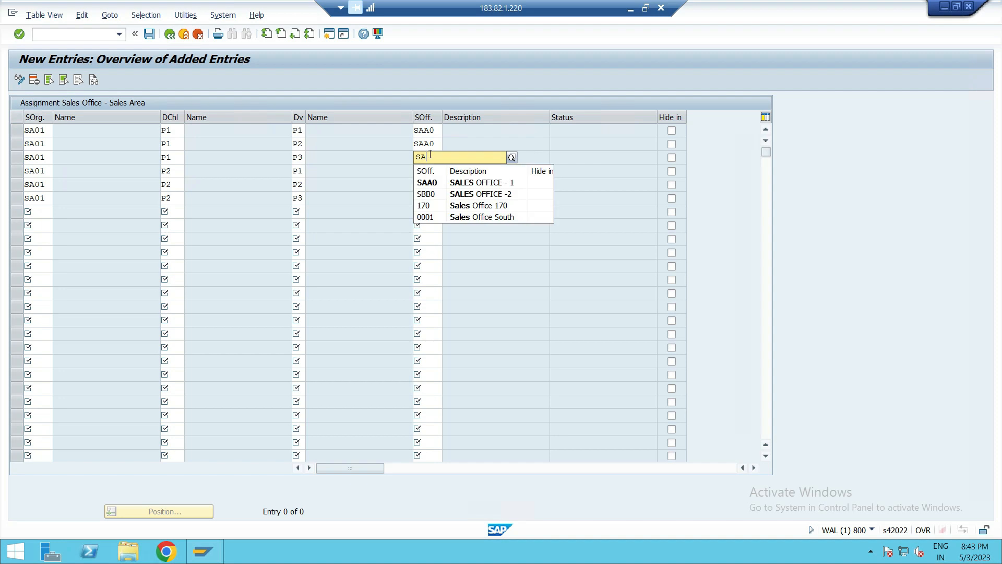
pyautogui.click(430, 182)
# - Assign sales office SAA0 to the fourth, fifth and sixth rows
pyautogui.click(430, 167)
pyautogui.write('SA')
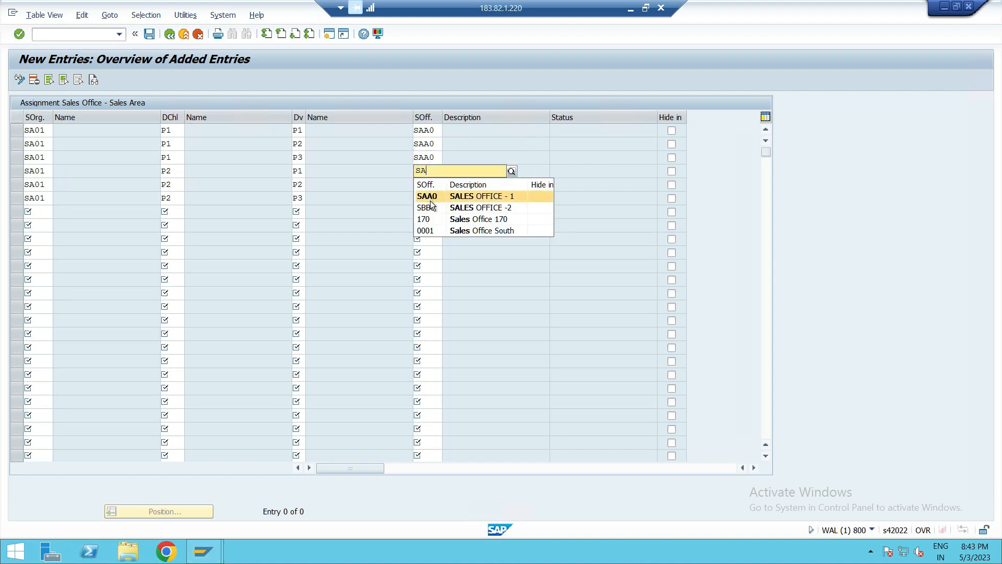
pyautogui.click(431, 197)
pyautogui.click(445, 185)
pyautogui.write('SA')
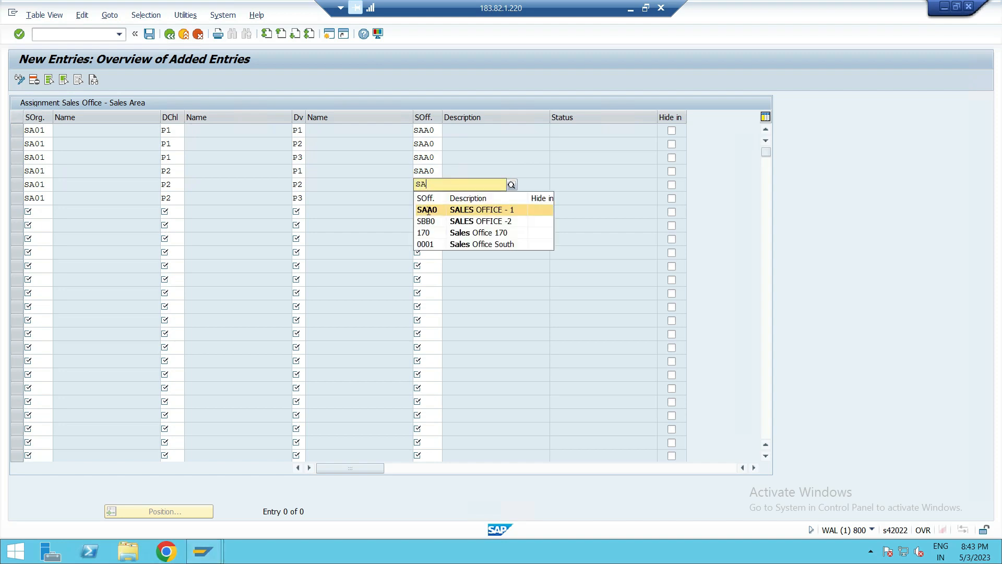
pyautogui.click(430, 211)
pyautogui.click(428, 198)
pyautogui.write('SA')
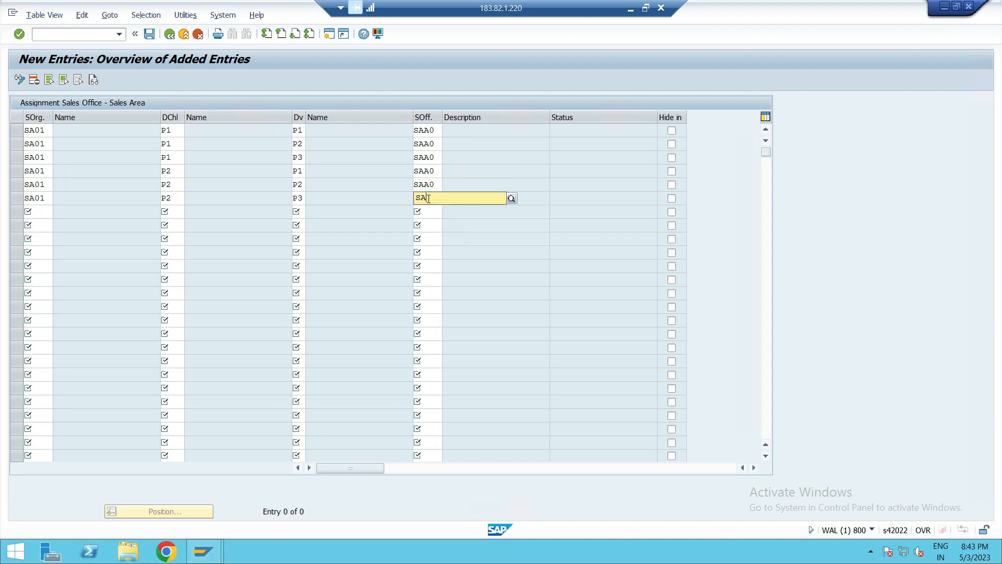
pyautogui.click(430, 219)
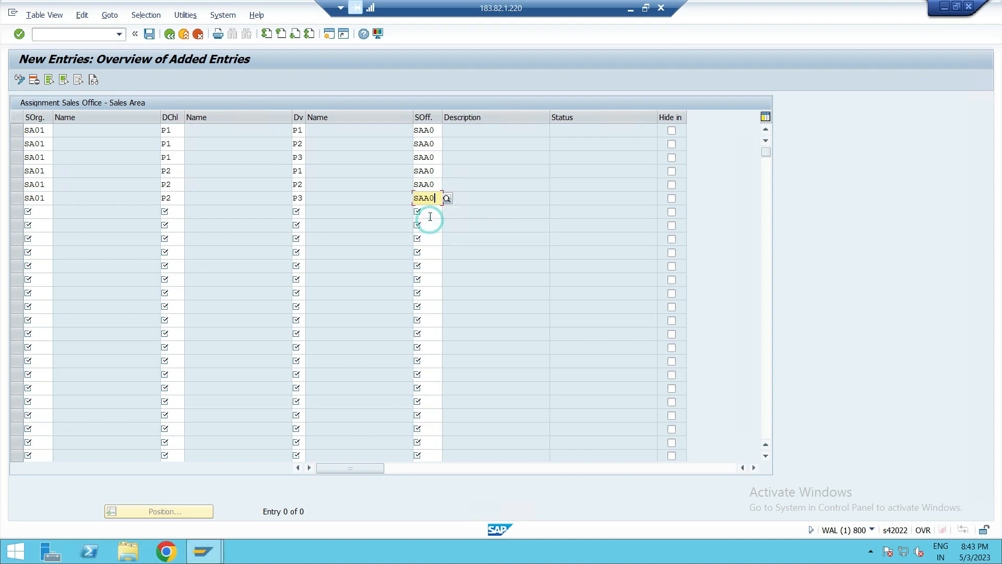
# - Enter sales office SAA0 in the seventh row
pyautogui.click(428, 212)
pyautogui.write('SA')
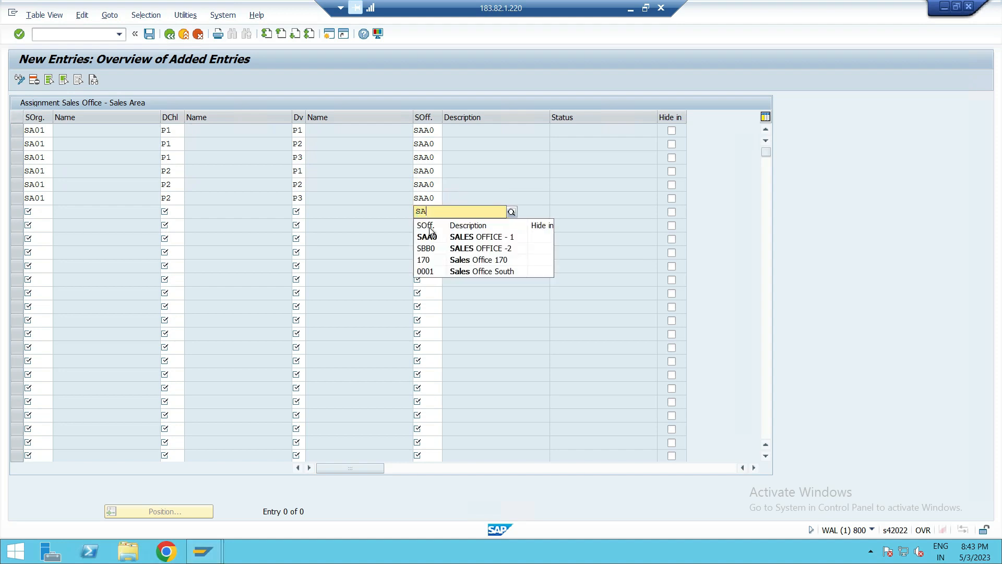
pyautogui.click(429, 237)
pyautogui.click(431, 225)
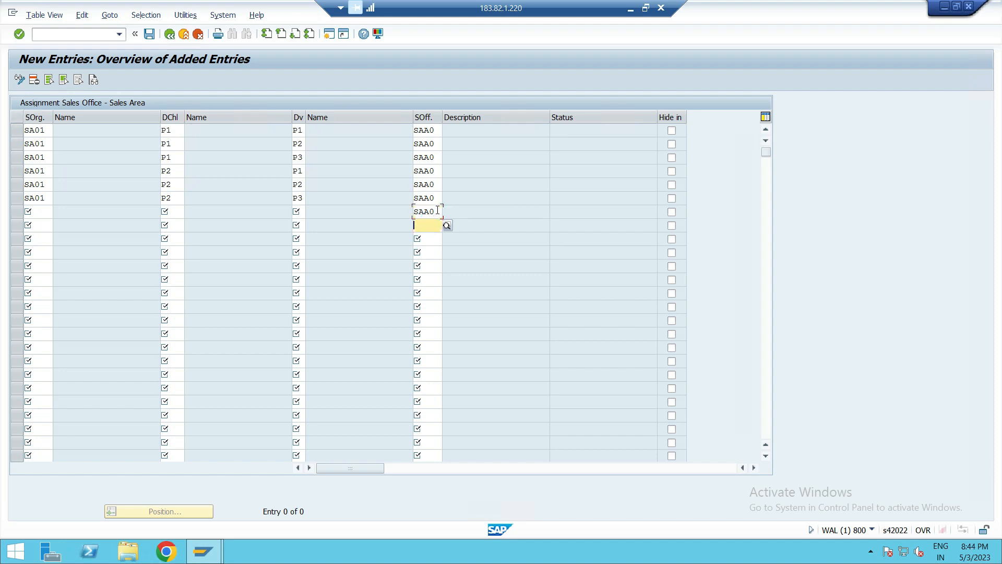
# - Replace the seventh row's sales office with SBB0 and enter SBB0 in the eighth row
pyautogui.click(437, 210)
pyautogui.press('BackSpace')
pyautogui.press('BackSpace')
pyautogui.press('BackSpace')
pyautogui.press('BackSpace')
pyautogui.write('SBB')
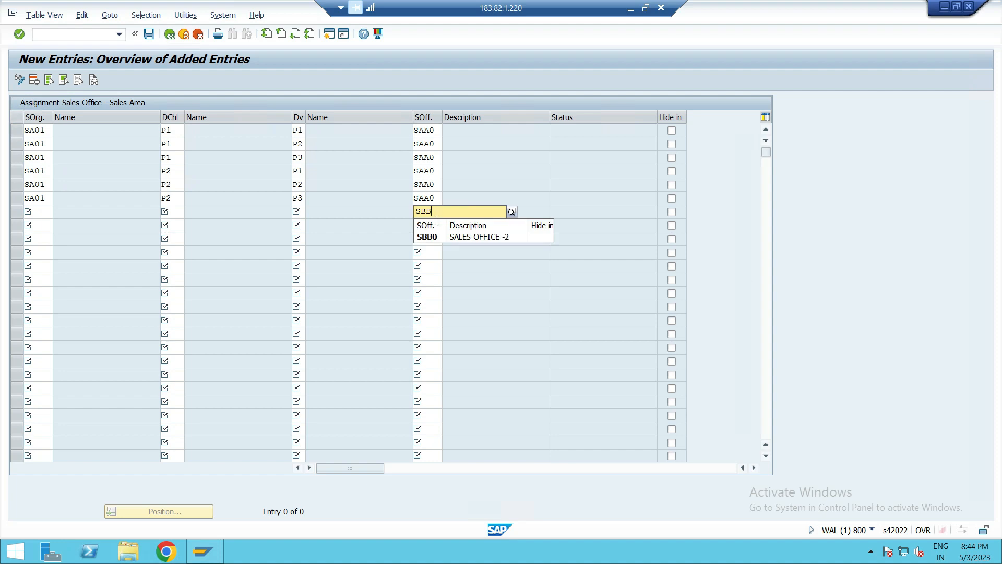
pyautogui.click(429, 237)
pyautogui.click(431, 225)
pyautogui.write('SBB')
pyautogui.click(429, 250)
# - Assign sales office SBB0 to the ninth through twelfth rows
pyautogui.click(430, 238)
pyautogui.write('SBB')
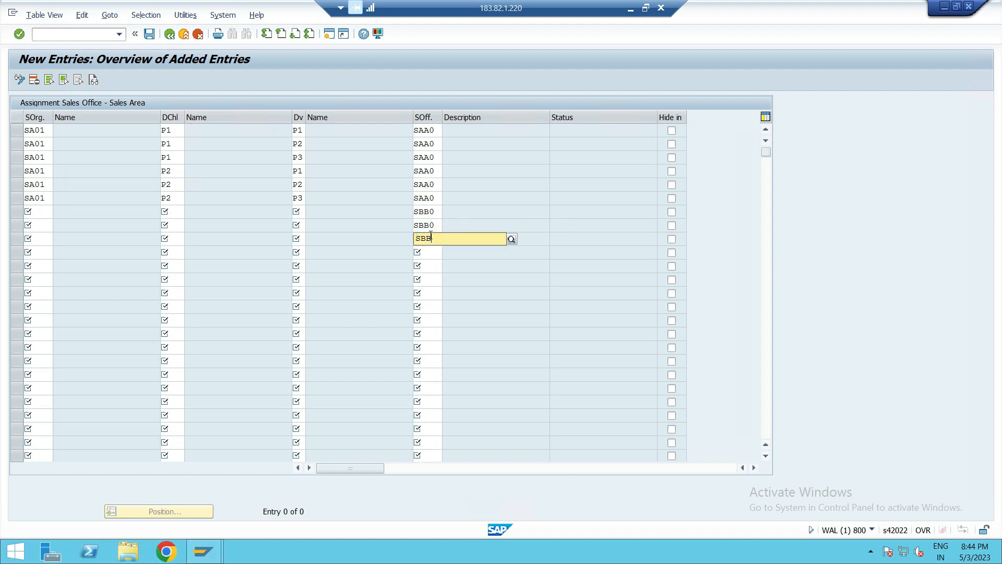
pyautogui.click(436, 263)
pyautogui.click(433, 252)
pyautogui.write('SB')
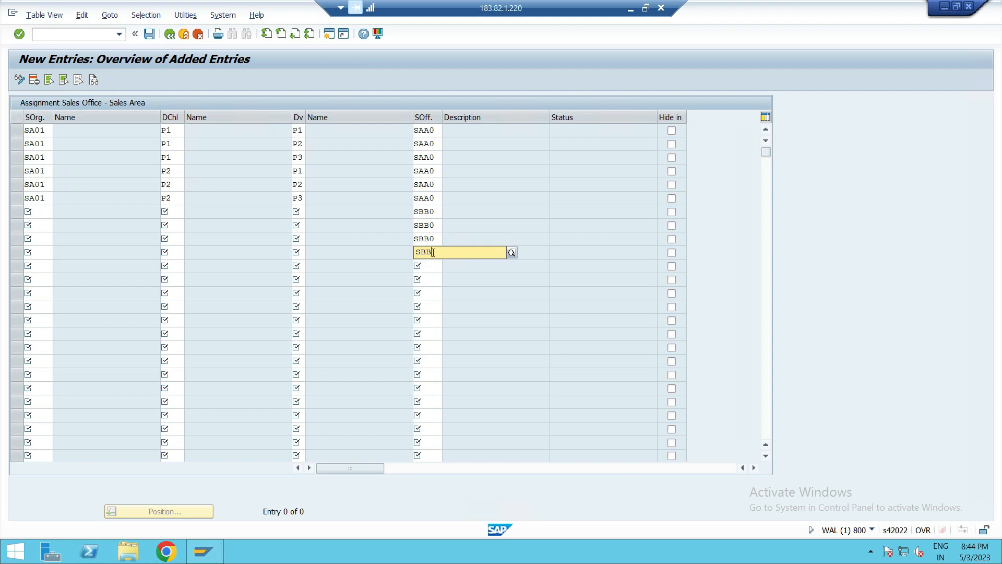
pyautogui.write('B')
pyautogui.click(429, 275)
pyautogui.click(427, 267)
pyautogui.write('SBB')
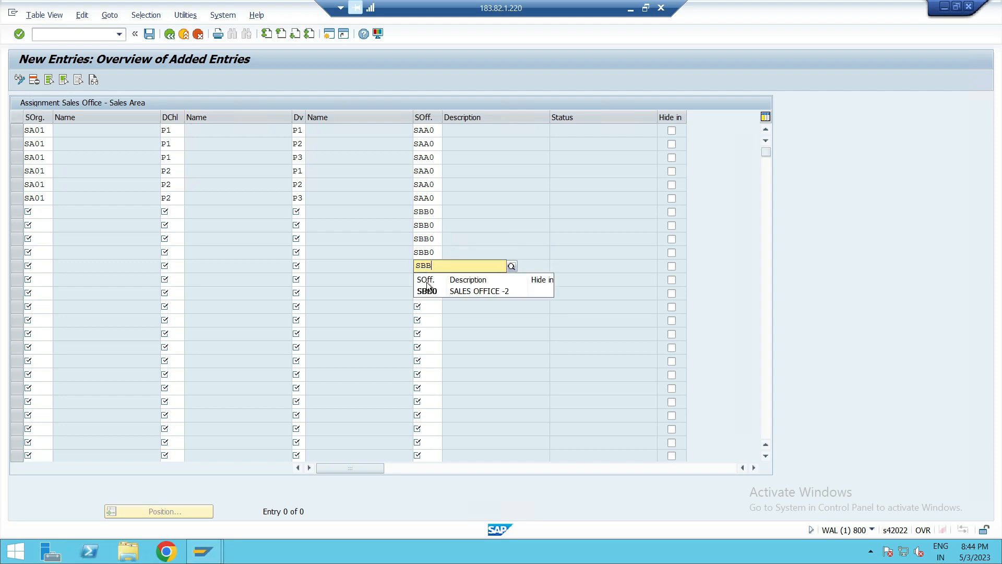
pyautogui.click(427, 290)
pyautogui.click(429, 279)
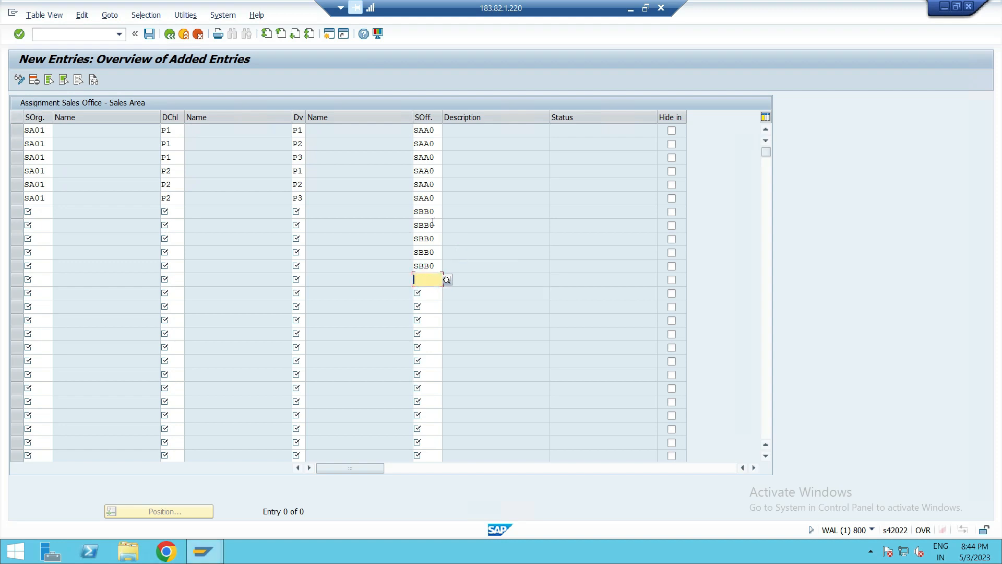
pyautogui.write('SBB')
pyautogui.click(427, 307)
pyautogui.click(431, 279)
pyautogui.write('0')
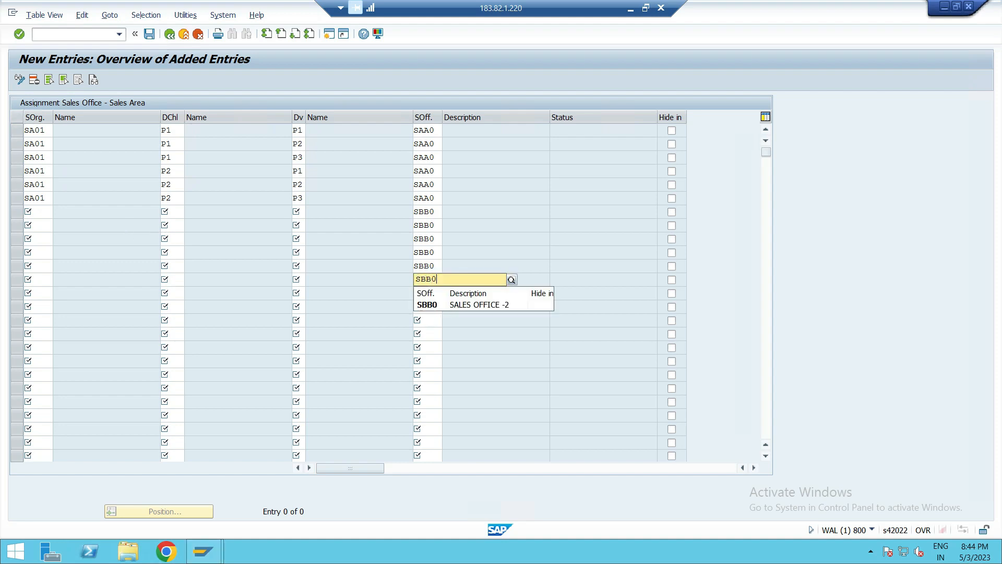
# - Set sales organization SA02 for the seventh, eighth and ninth rows
pyautogui.click(46, 210)
pyautogui.write('SA')
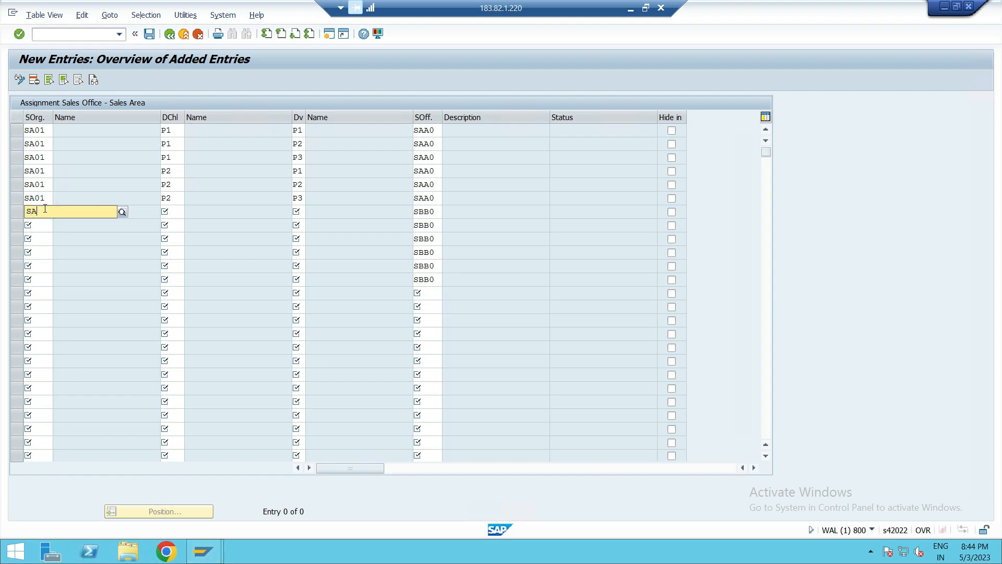
pyautogui.click(37, 248)
pyautogui.click(37, 226)
pyautogui.write('SA02')
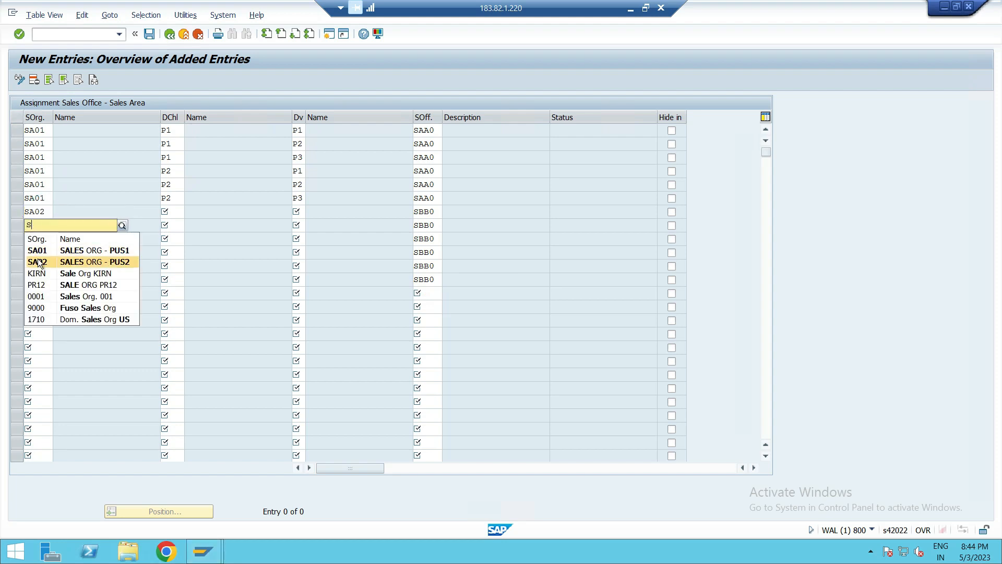
pyautogui.click(37, 258)
pyautogui.click(37, 236)
pyautogui.write('SA02')
pyautogui.click(42, 276)
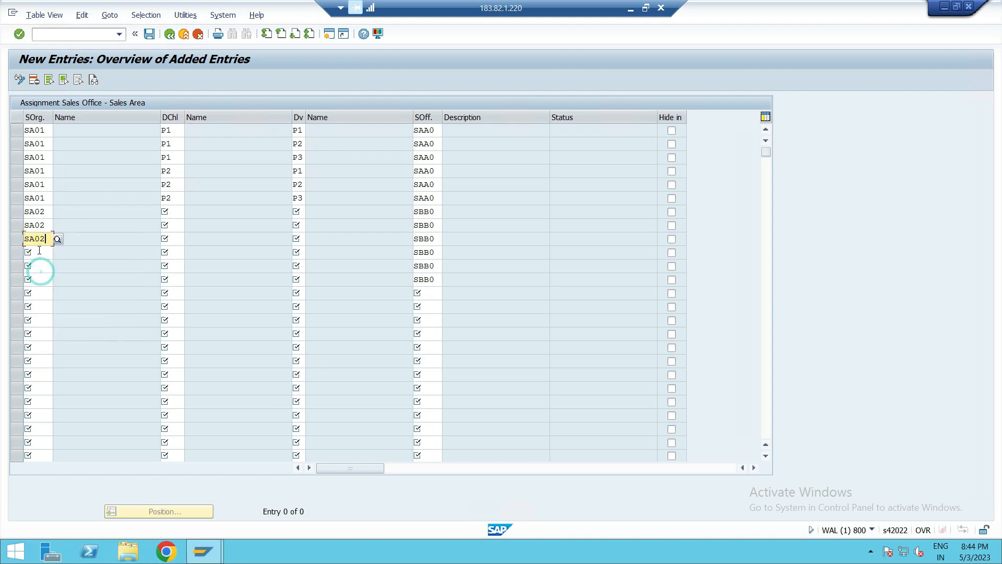
# - Set sales organization SA02 for the tenth, eleventh and twelfth rows
pyautogui.click(39, 253)
pyautogui.write('S')
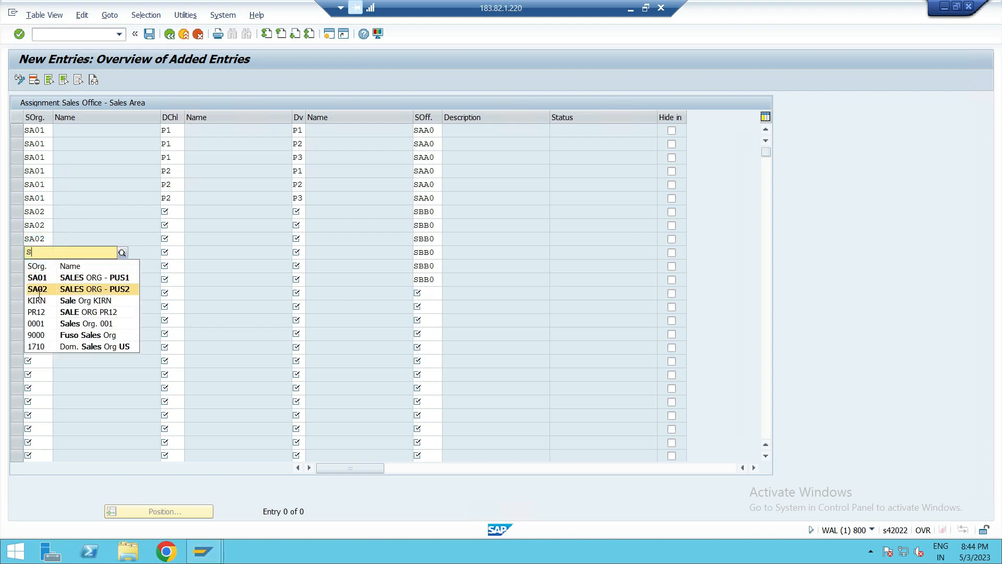
pyautogui.click(37, 289)
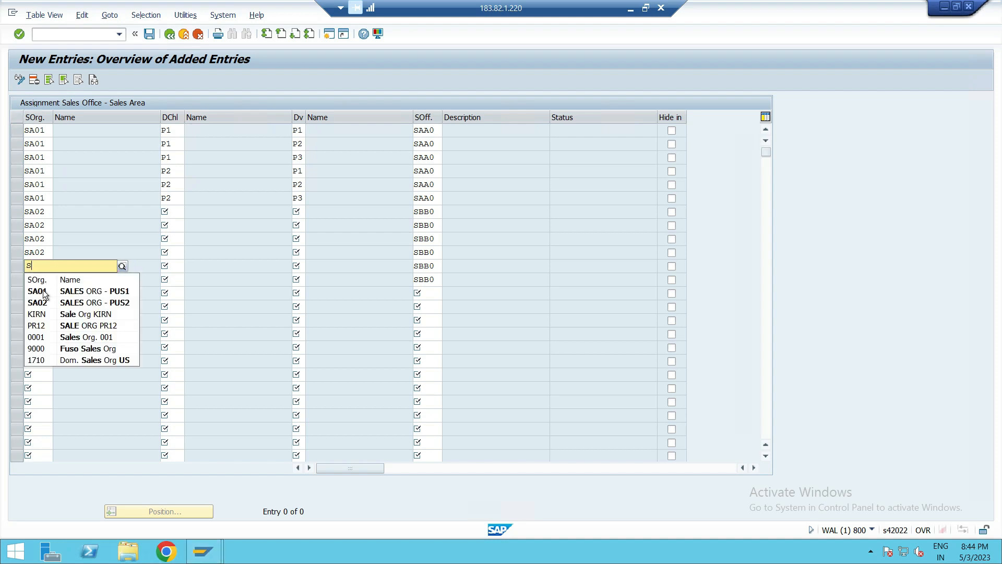
pyautogui.click(42, 302)
pyautogui.click(33, 279)
pyautogui.write('S')
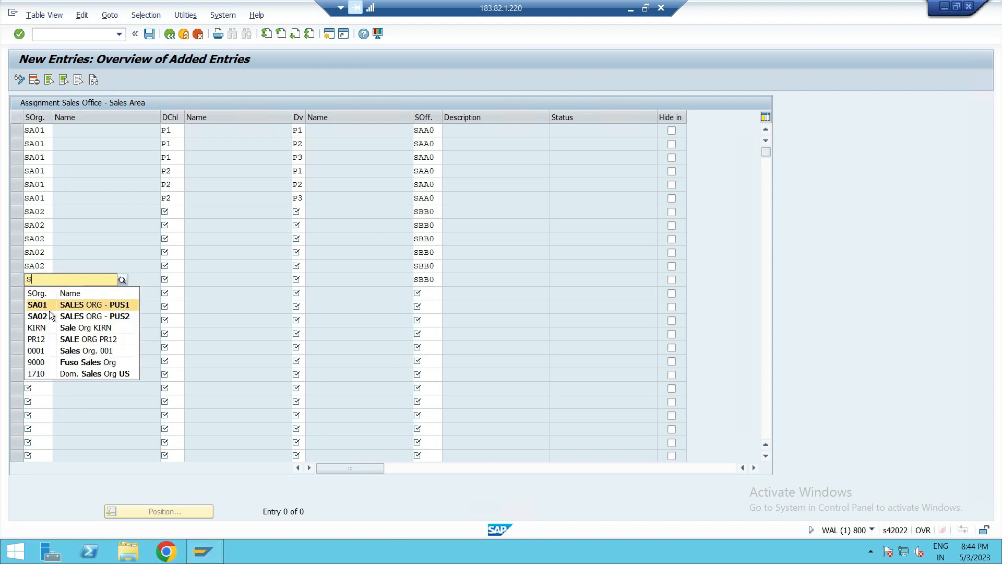
pyautogui.click(48, 312)
# - Set distribution channel P1 for the seventh, eighth and ninth rows
pyautogui.click(165, 212)
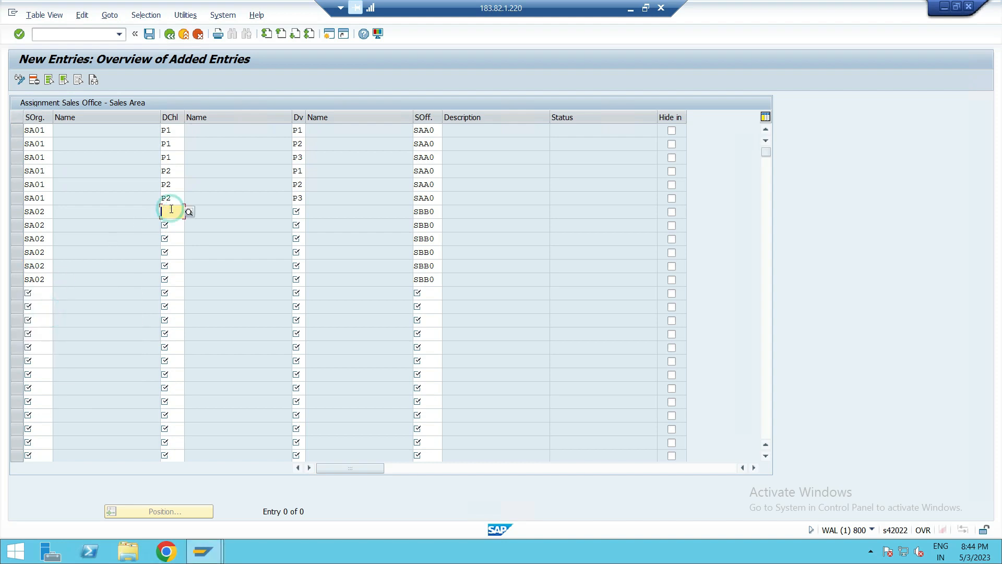
pyautogui.write('P1')
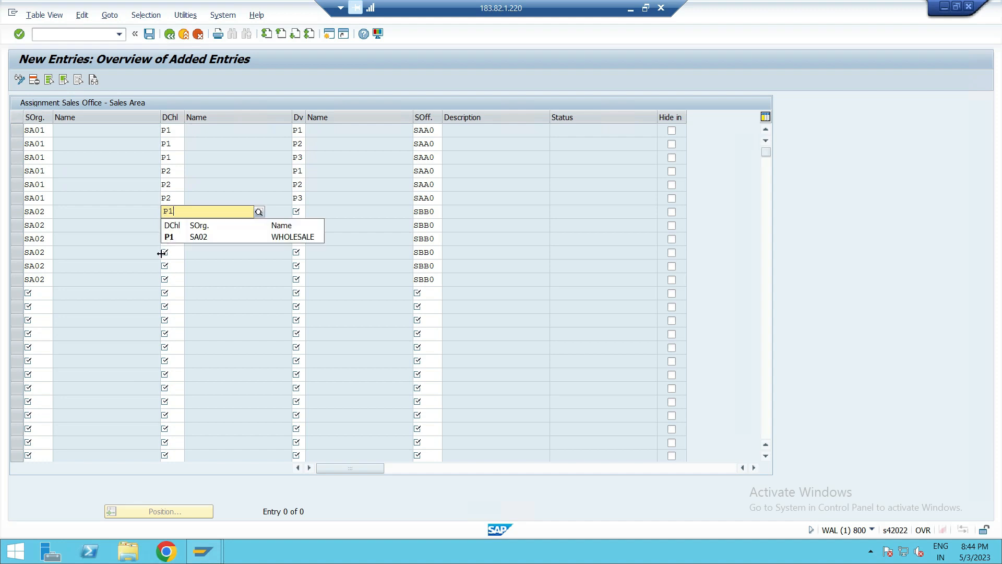
pyautogui.click(180, 239)
pyautogui.click(171, 226)
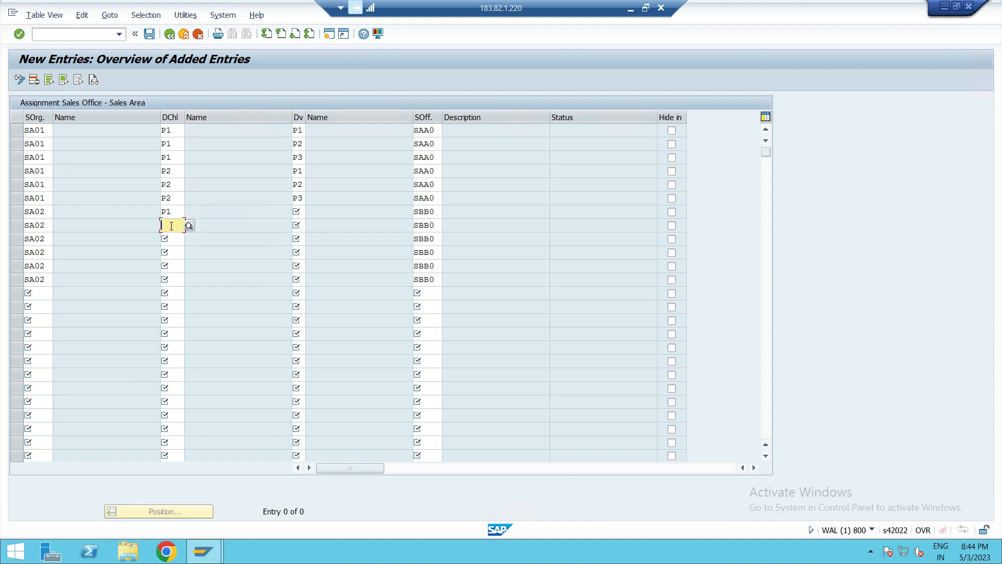
pyautogui.write('P')
pyautogui.click(179, 251)
pyautogui.click(175, 238)
pyautogui.write('P')
pyautogui.click(178, 259)
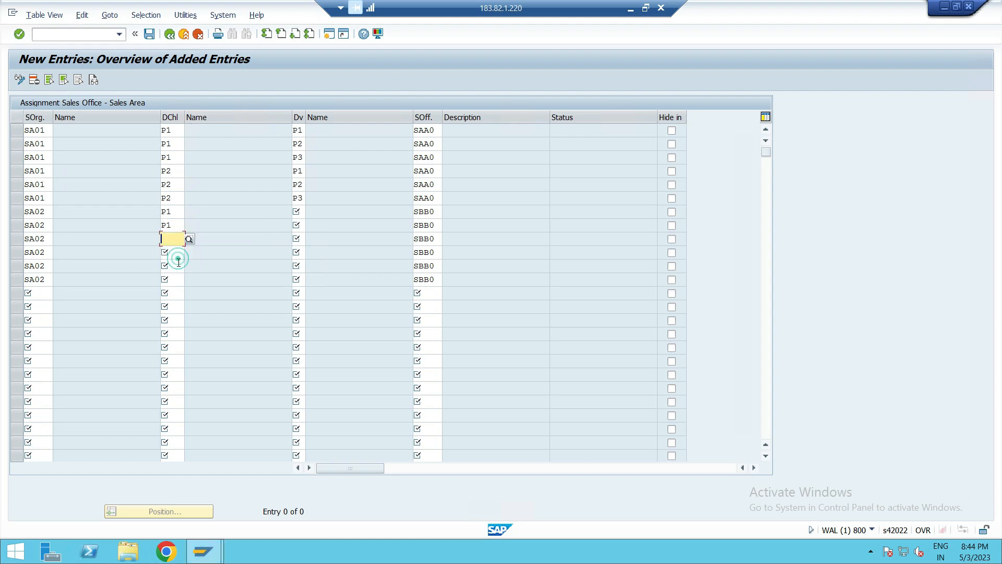
pyautogui.click(179, 239)
pyautogui.write('P')
pyautogui.click(179, 264)
# - Set distribution channel P2 for the tenth, eleventh and twelfth rows
pyautogui.click(177, 252)
pyautogui.write('P')
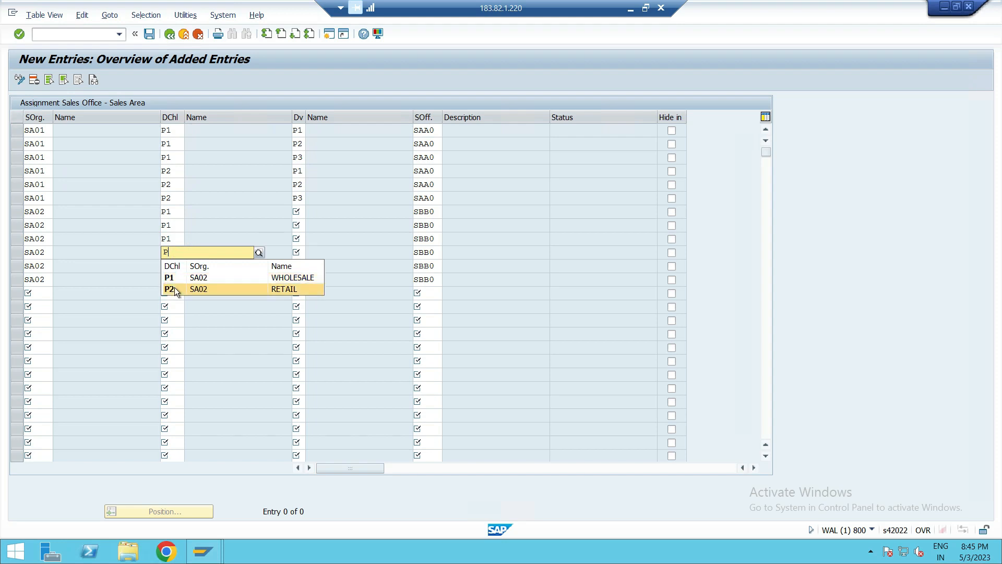
pyautogui.click(174, 288)
pyautogui.click(176, 267)
pyautogui.write('P')
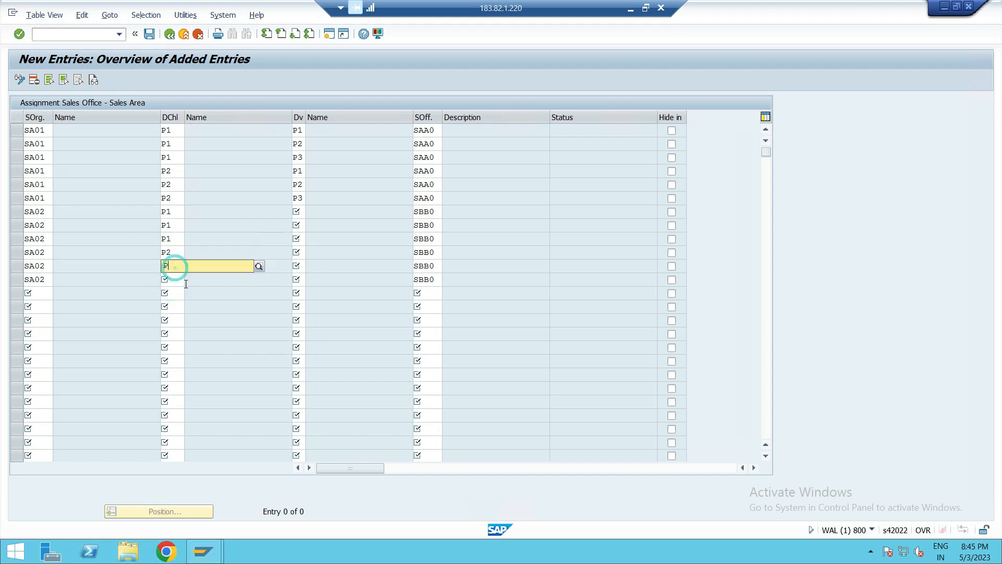
pyautogui.click(173, 305)
pyautogui.click(174, 280)
pyautogui.write('P')
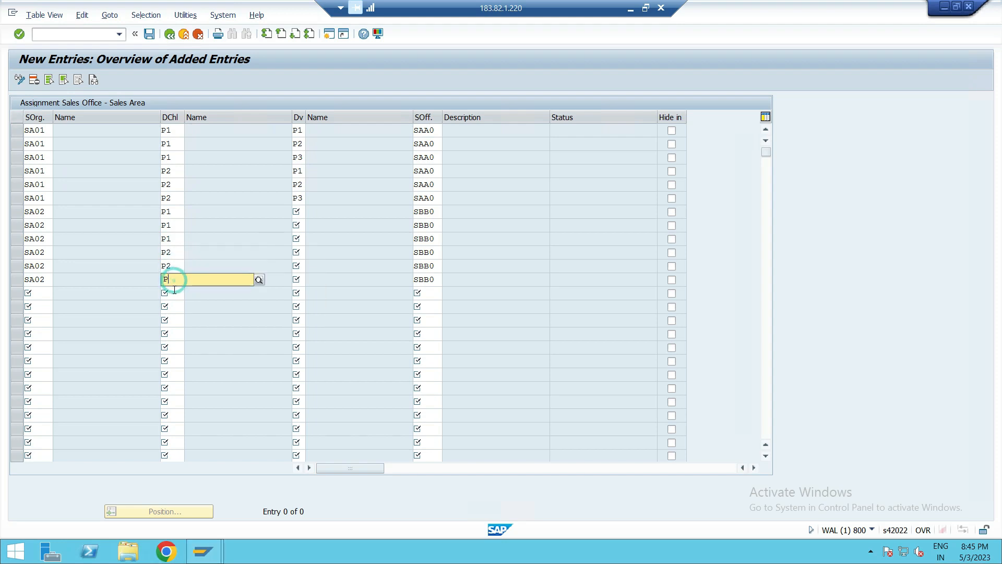
pyautogui.click(173, 315)
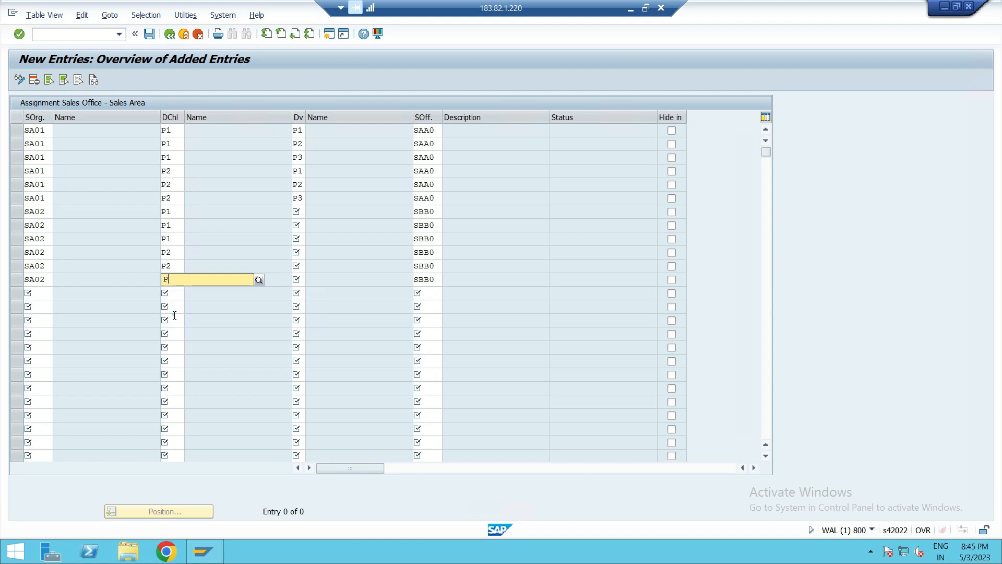
# - Set divisions P1, P2 and P3 for the SA02 rows under each channel and confirm all new entries
pyautogui.click(299, 212)
pyautogui.write('P1')
pyautogui.click(299, 226)
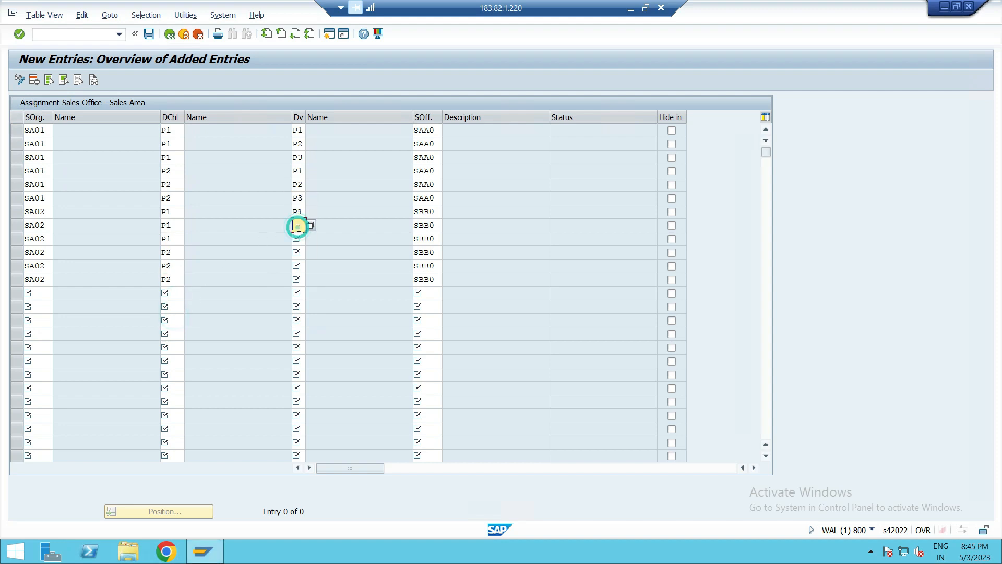
pyautogui.write('P2')
pyautogui.click(298, 238)
pyautogui.write('P3')
pyautogui.click(301, 253)
pyautogui.write('P1')
pyautogui.click(301, 265)
pyautogui.write('P2')
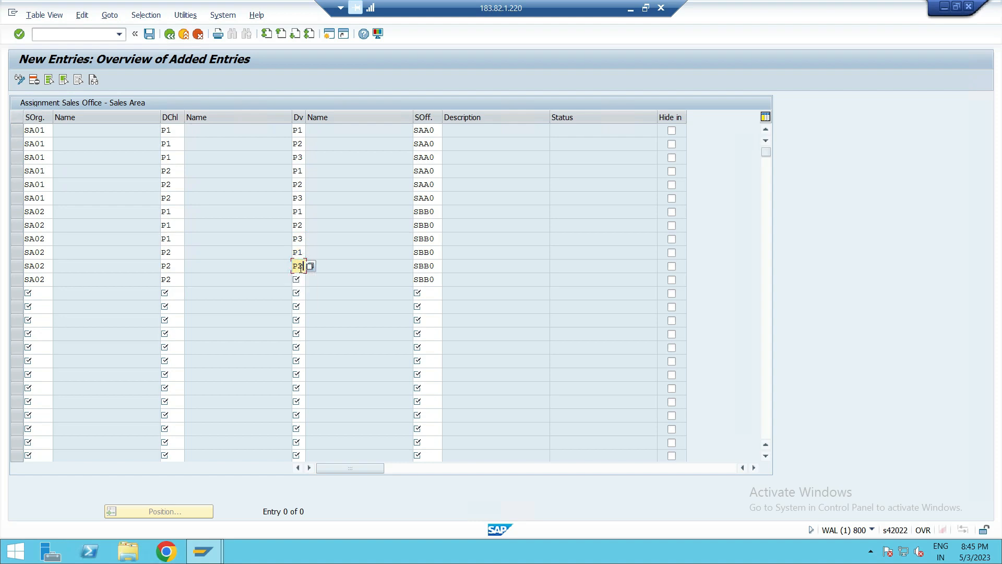
pyautogui.click(301, 281)
pyautogui.write('P3')
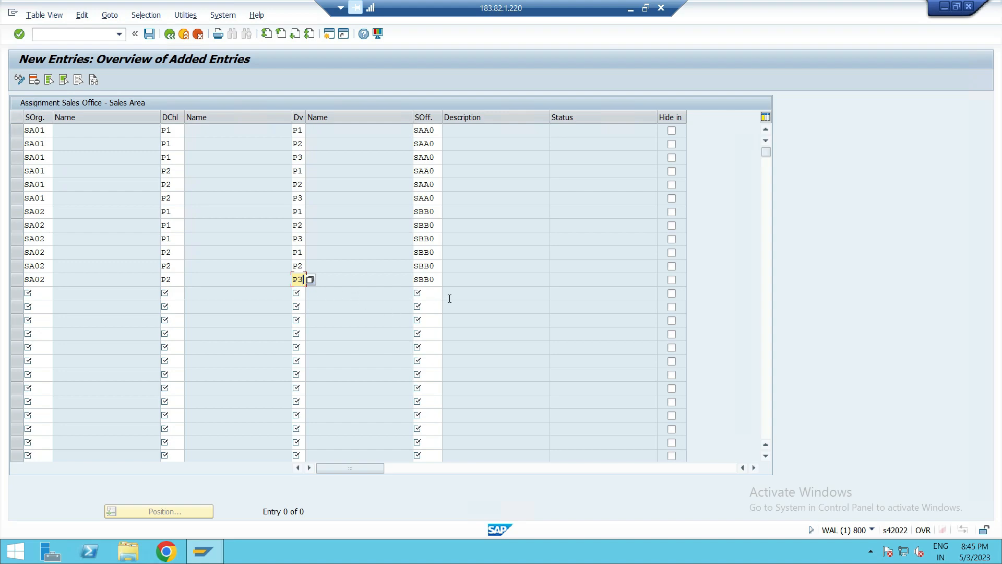
pyautogui.press('Return')
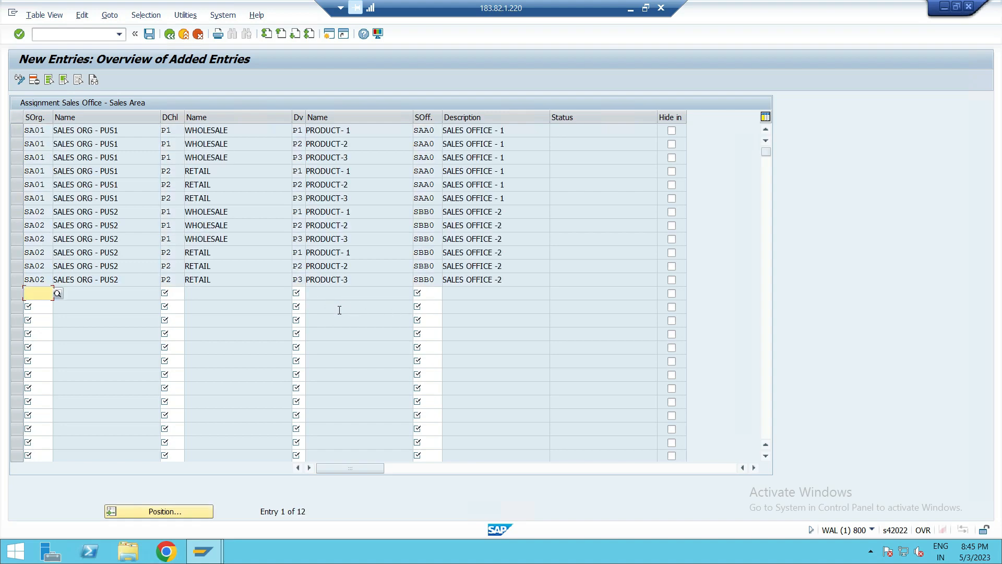
# - Save the sales office to sales area assignments under the customizing request and return to the IMG
pyautogui.click(149, 34)
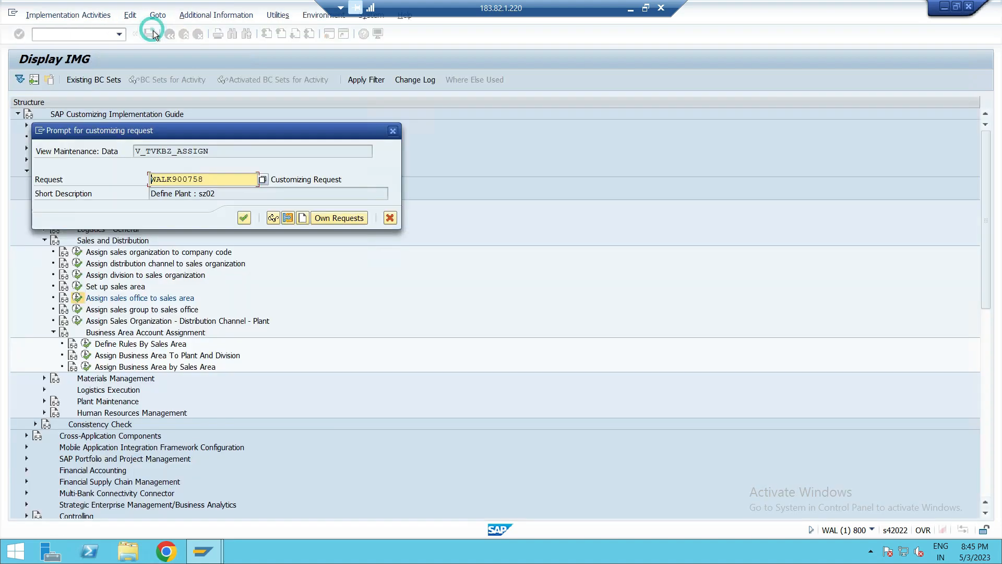
pyautogui.click(243, 219)
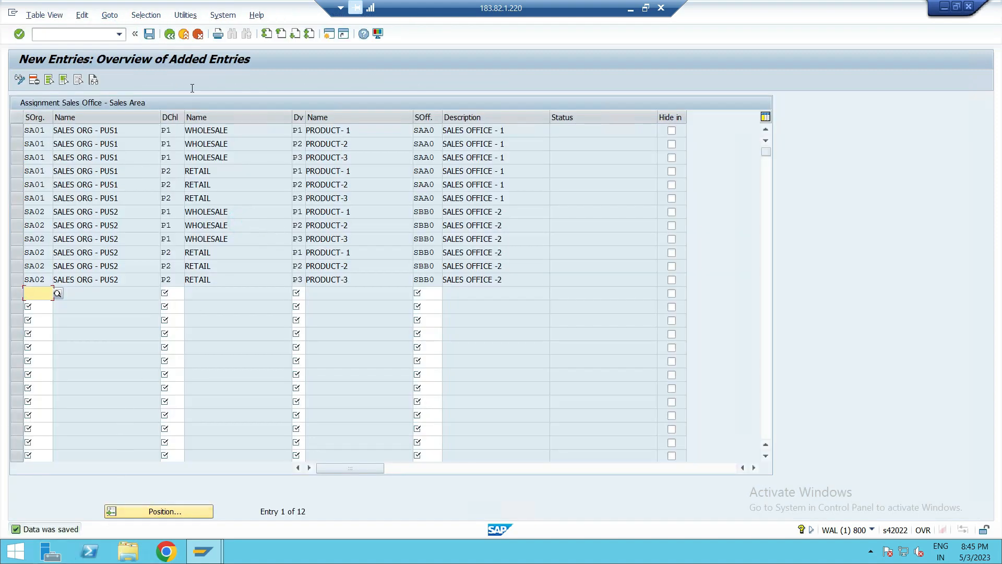
pyautogui.click(170, 34)
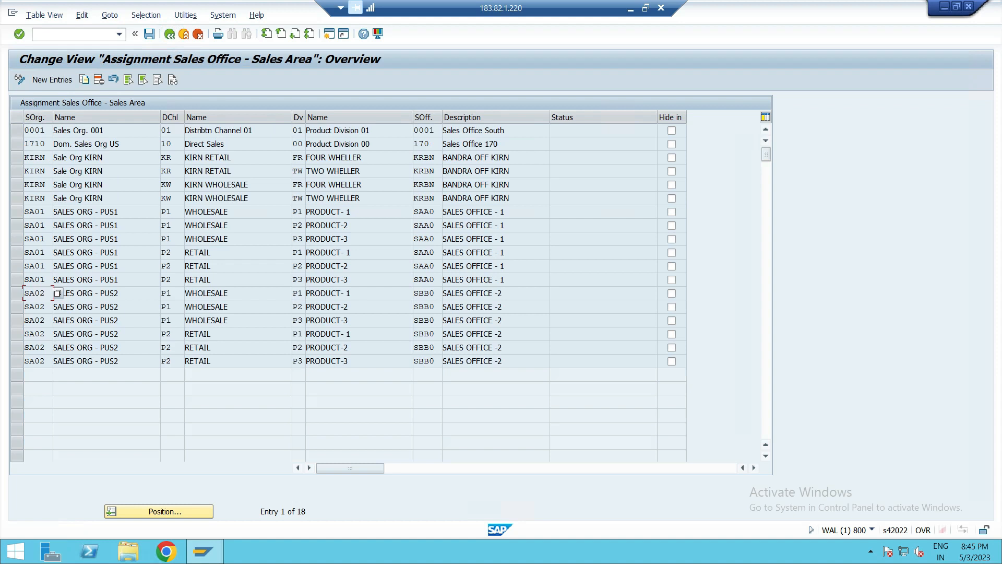
pyautogui.click(16, 211)
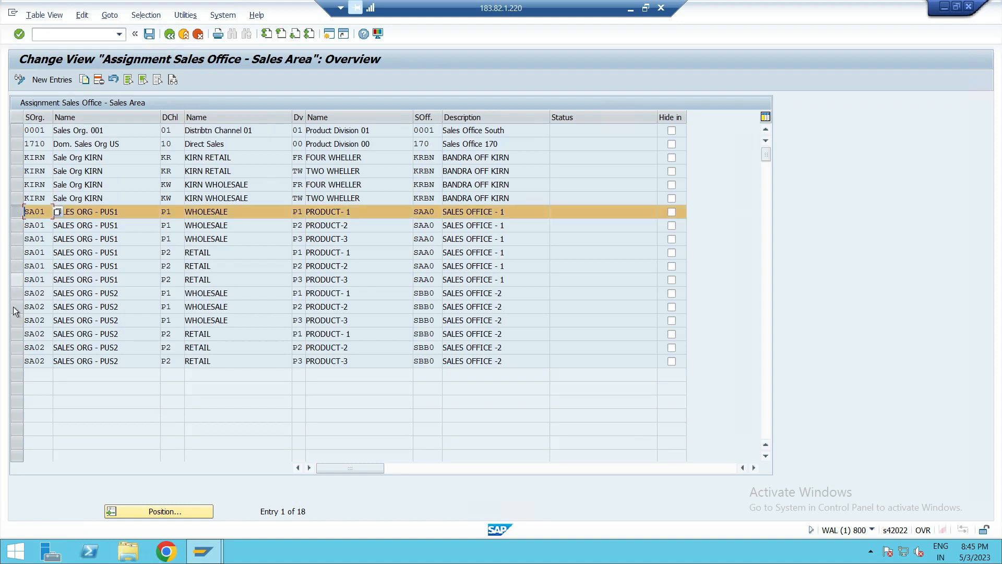
pyautogui.click(17, 360)
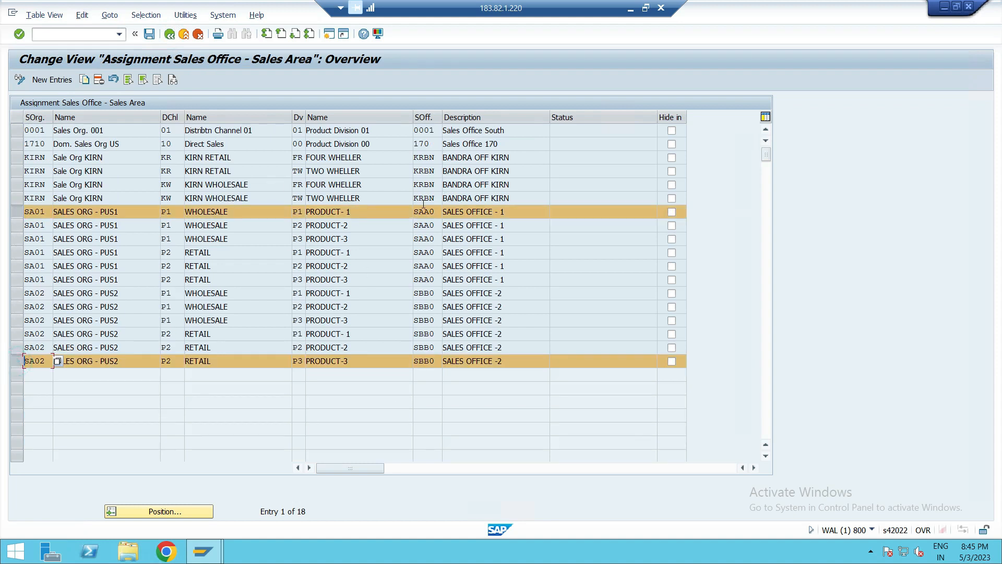
pyautogui.click(166, 38)
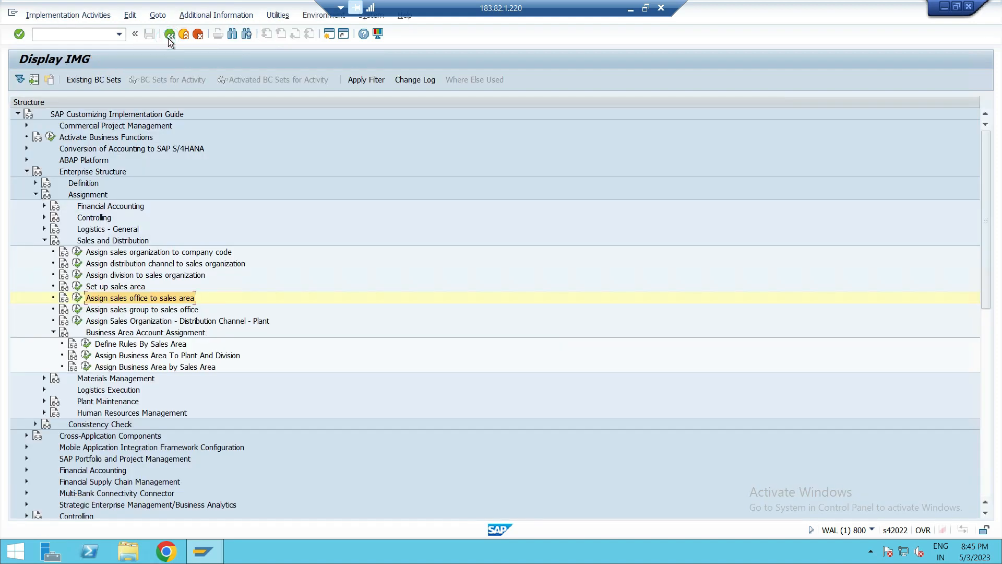
# - Open the sales group to sales office assignment and add new entries for sales offices SAA0, SAA0, SBB0 and SBB0
pyautogui.click(111, 312)
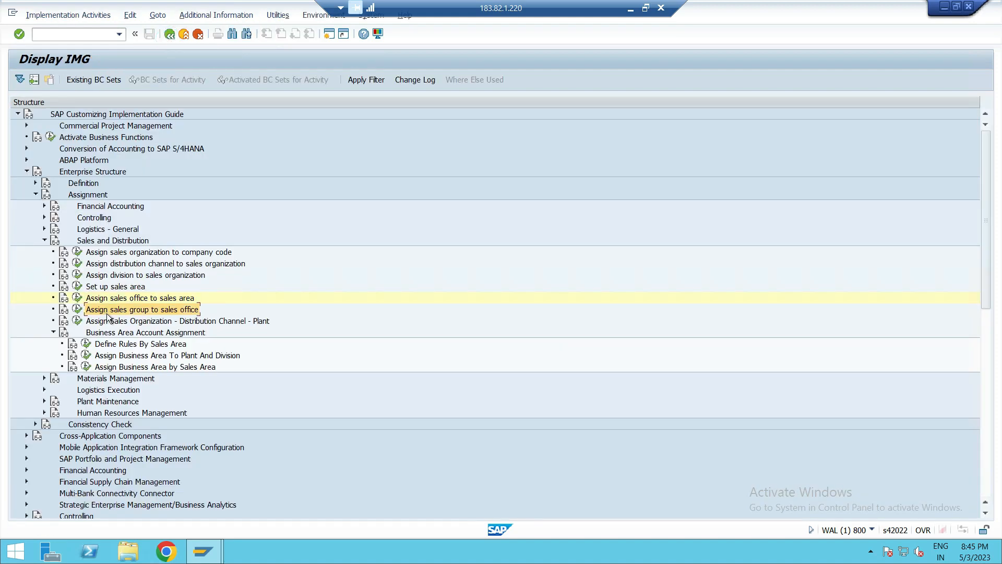
pyautogui.click(76, 309)
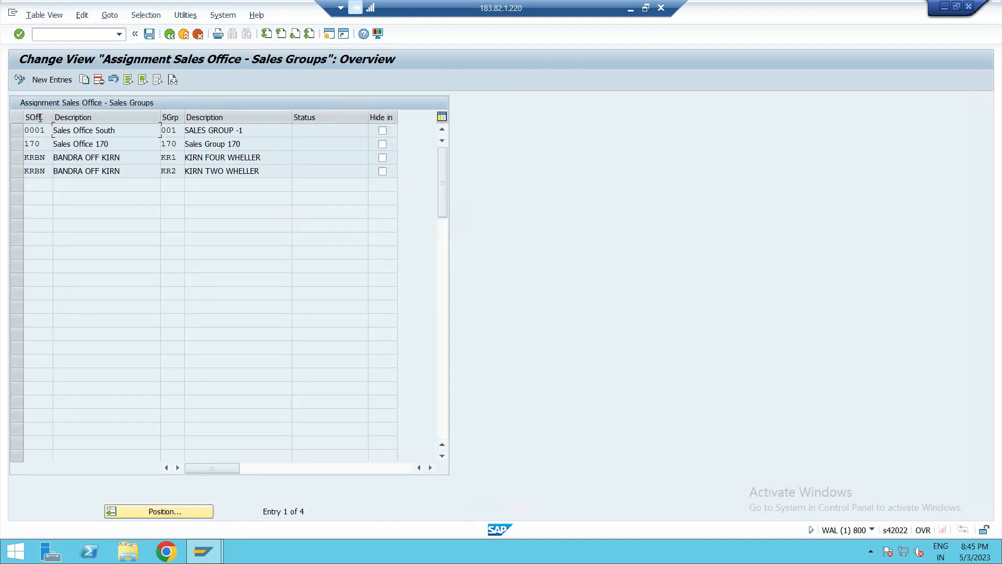
pyautogui.click(52, 80)
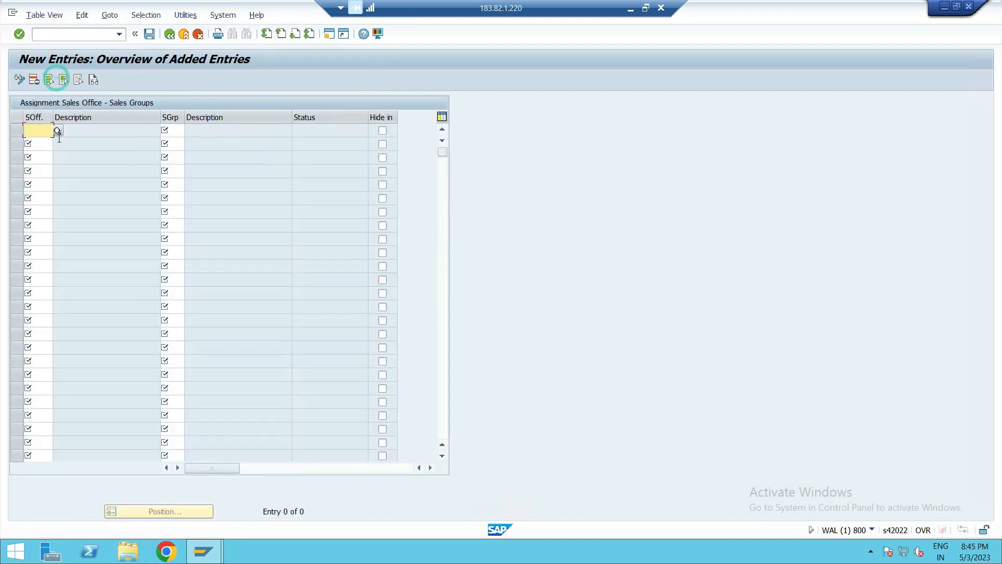
pyautogui.write('SAA')
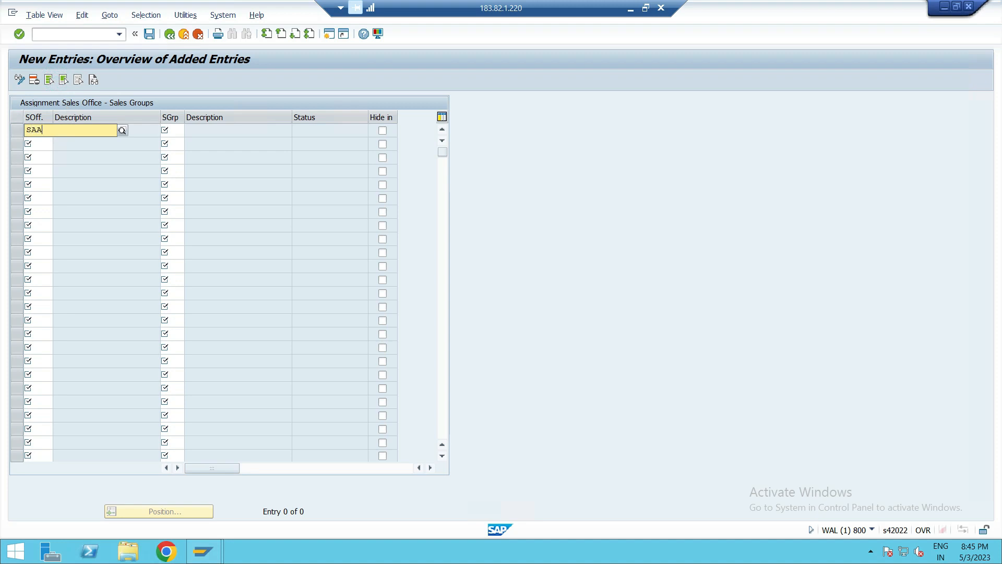
pyautogui.write('0')
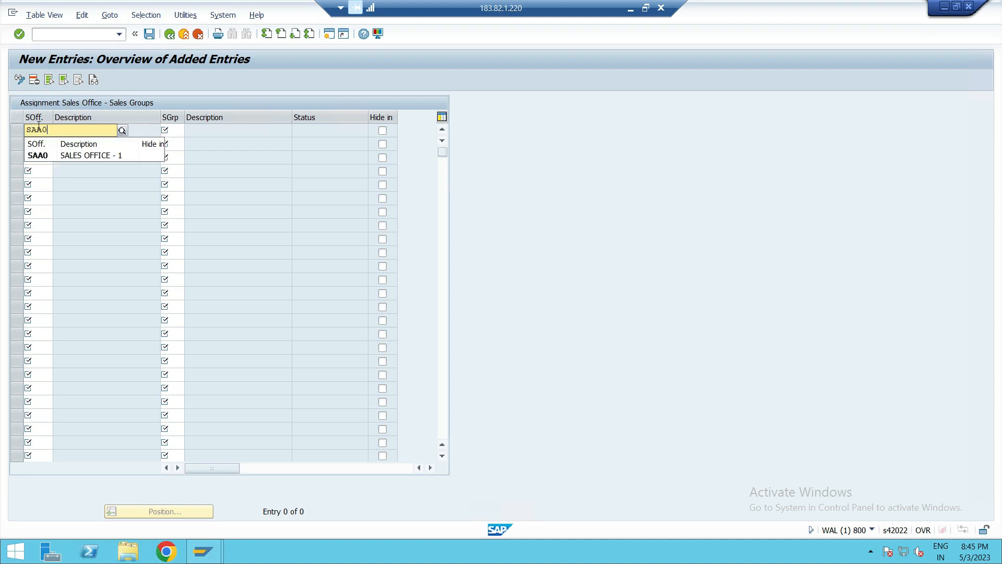
pyautogui.click(45, 143)
pyautogui.write('SAA0')
pyautogui.click(36, 168)
pyautogui.click(44, 154)
pyautogui.write('SBB')
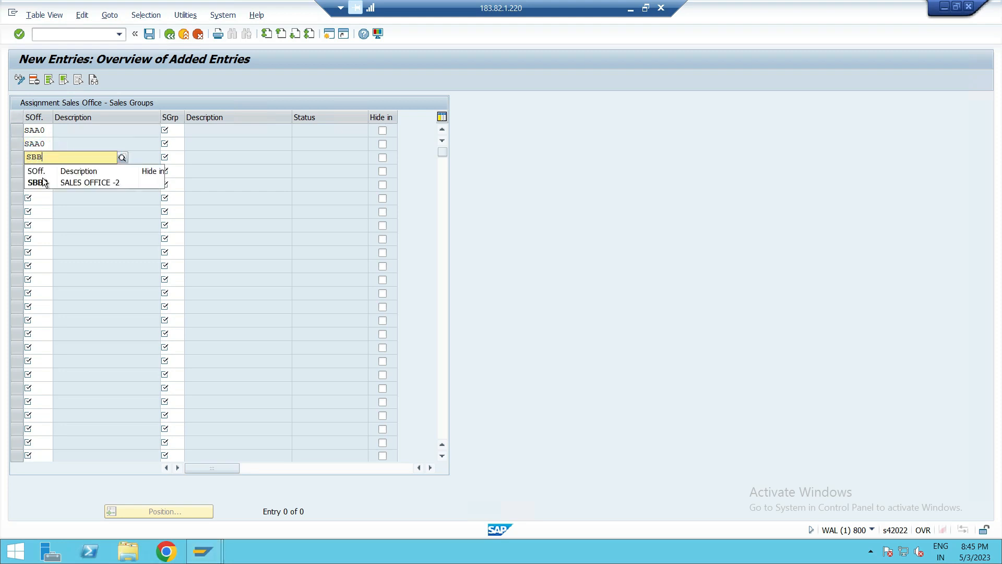
pyautogui.click(38, 181)
pyautogui.click(44, 172)
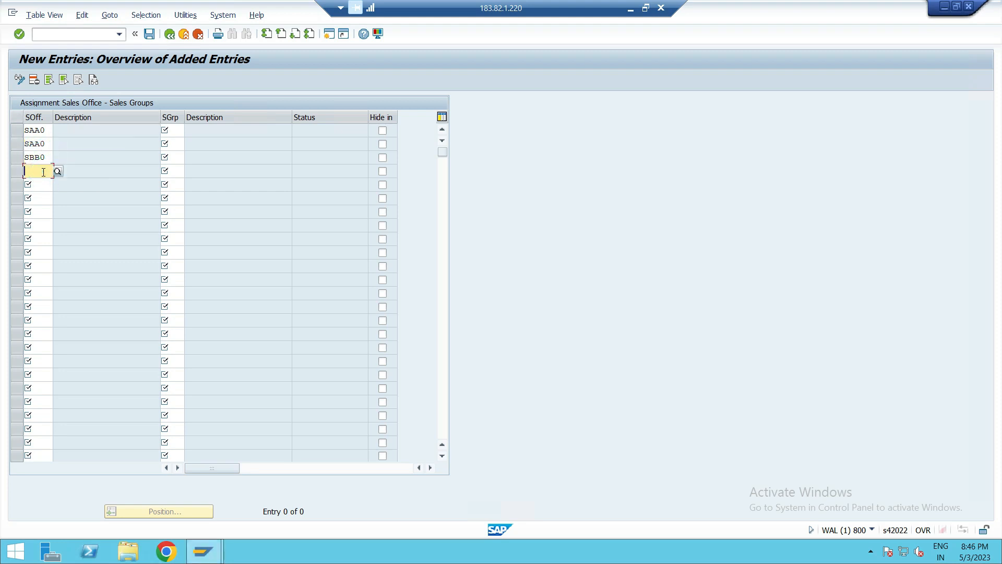
pyautogui.write('BB')
pyautogui.press('BackSpace')
pyautogui.press('BackSpace')
pyautogui.write('S')
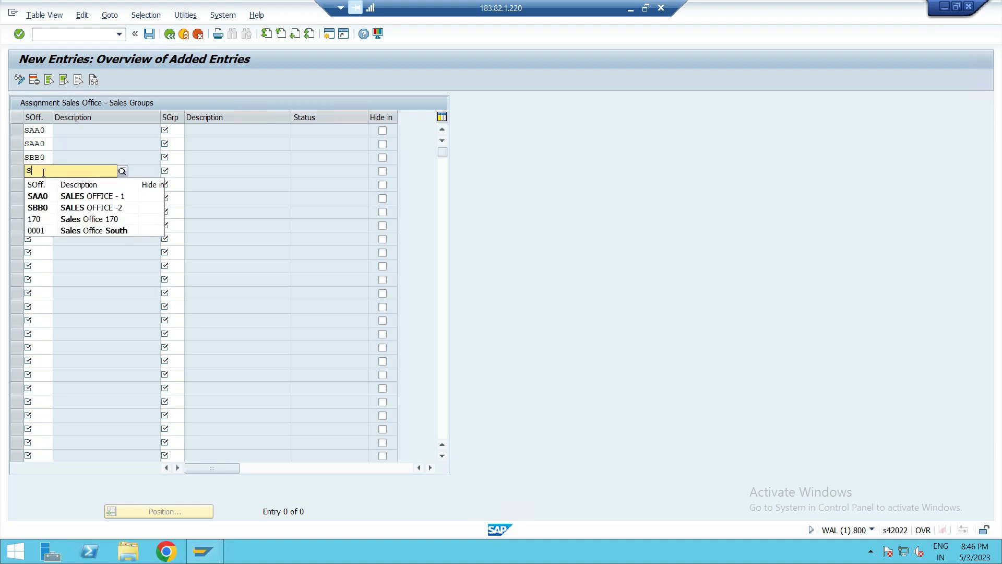
pyautogui.click(48, 208)
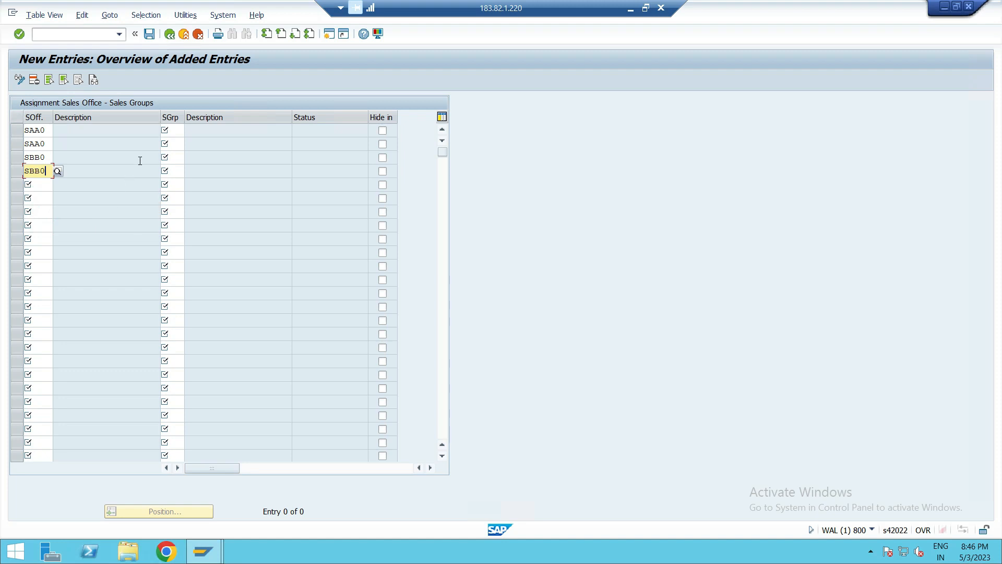
# - Assign sales groups 001 and 002 to each of sales offices SAA0 and SBB0
pyautogui.click(168, 135)
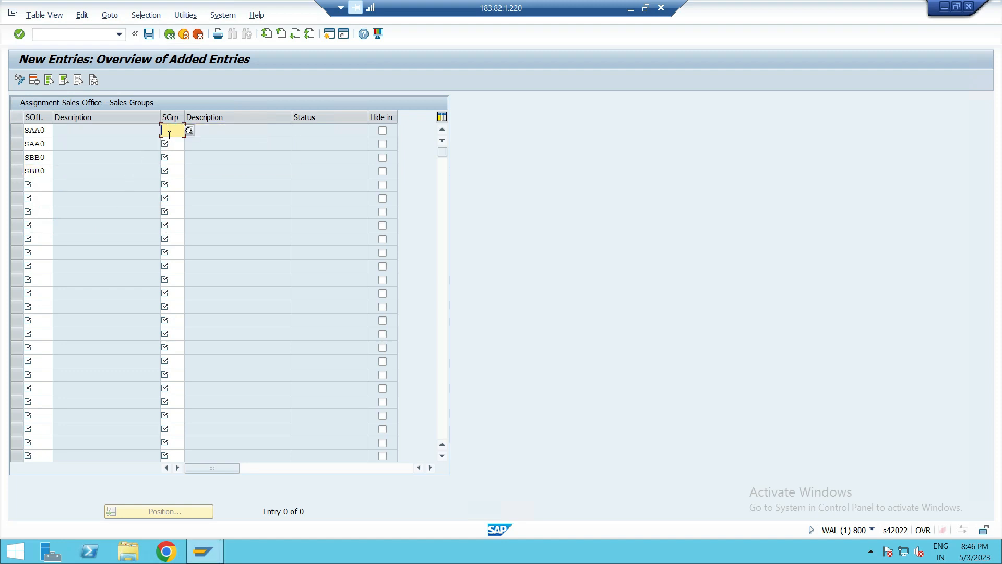
pyautogui.write('001')
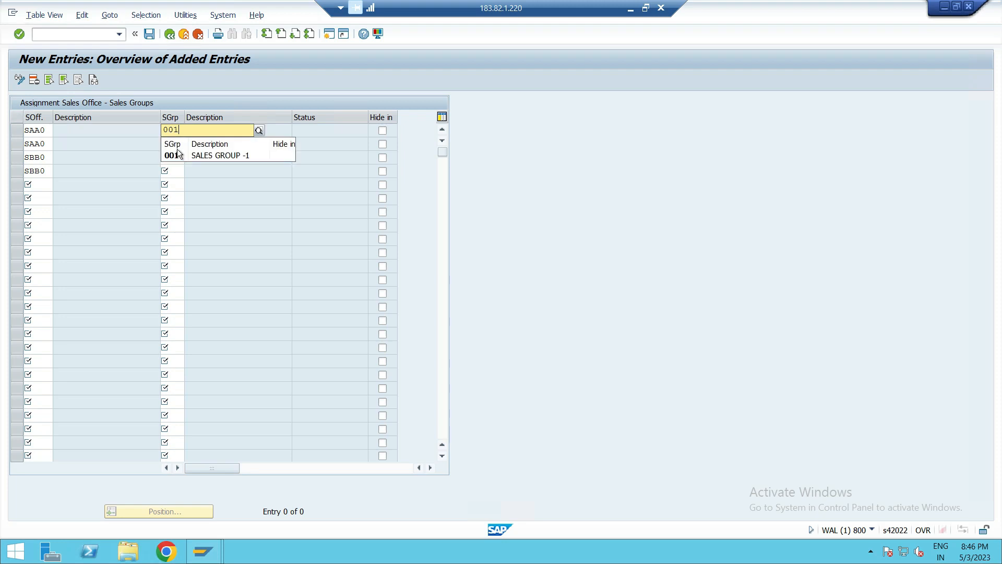
pyautogui.click(179, 145)
pyautogui.write('002')
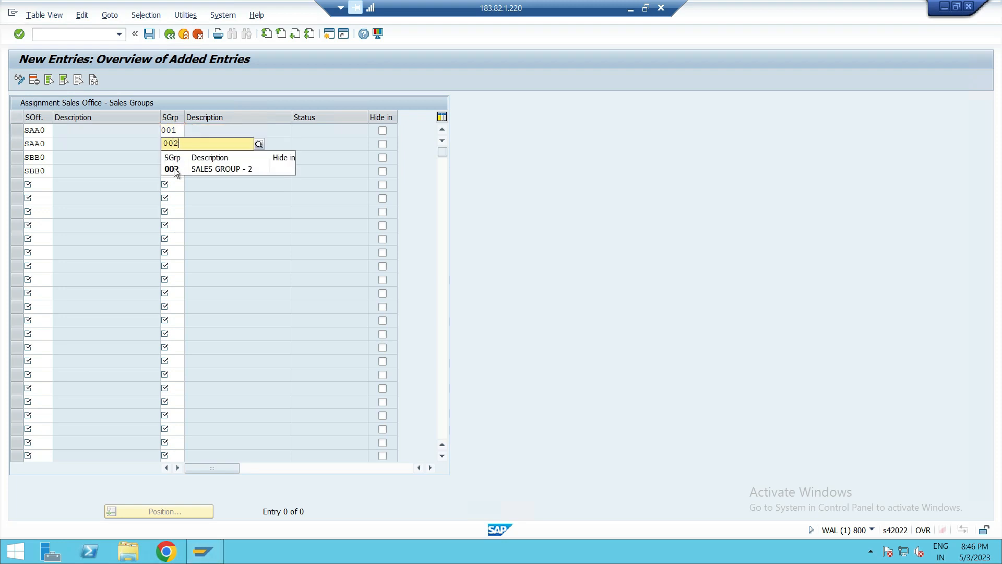
pyautogui.click(175, 170)
pyautogui.click(173, 157)
pyautogui.write('0')
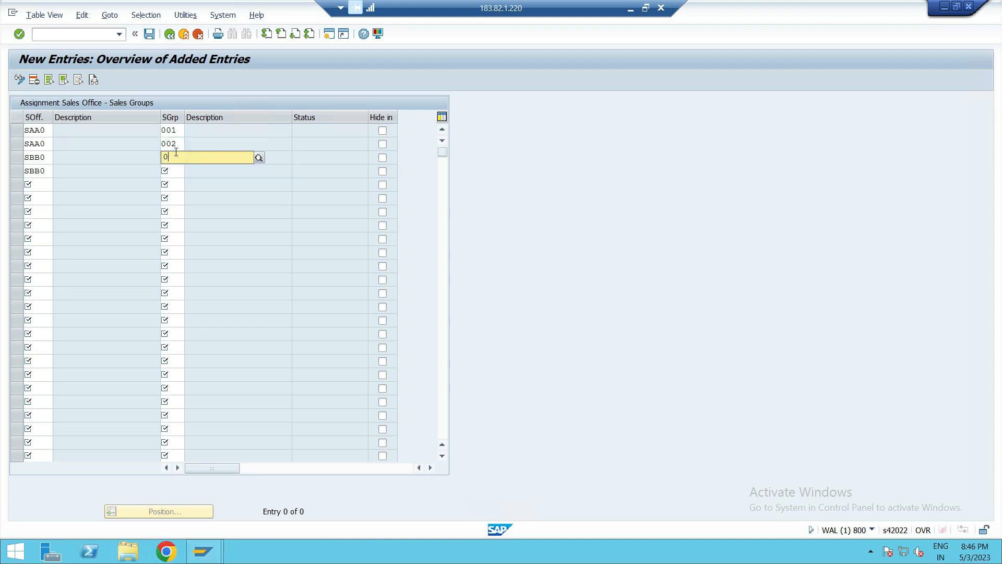
pyautogui.write('01')
pyautogui.click(176, 166)
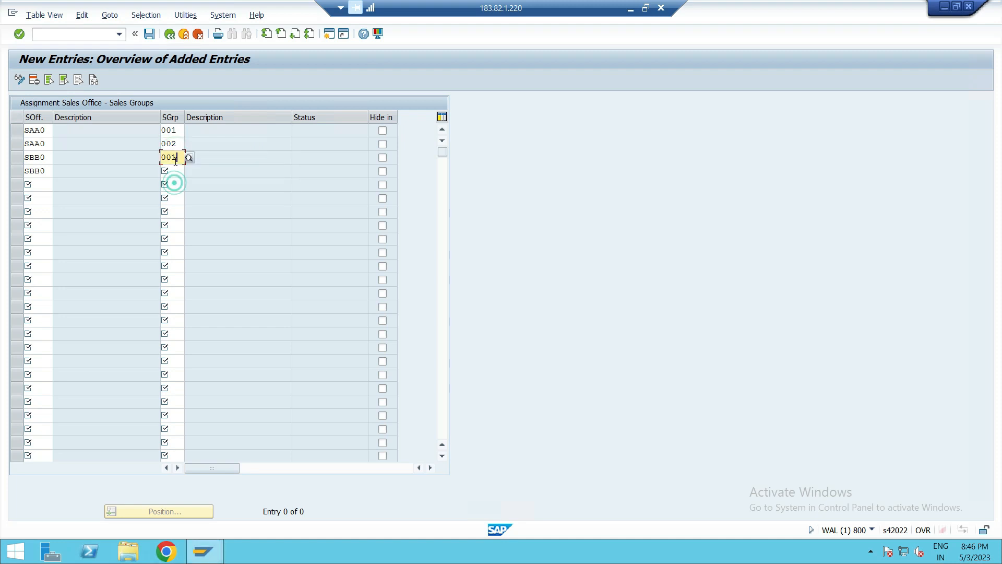
pyautogui.write('002')
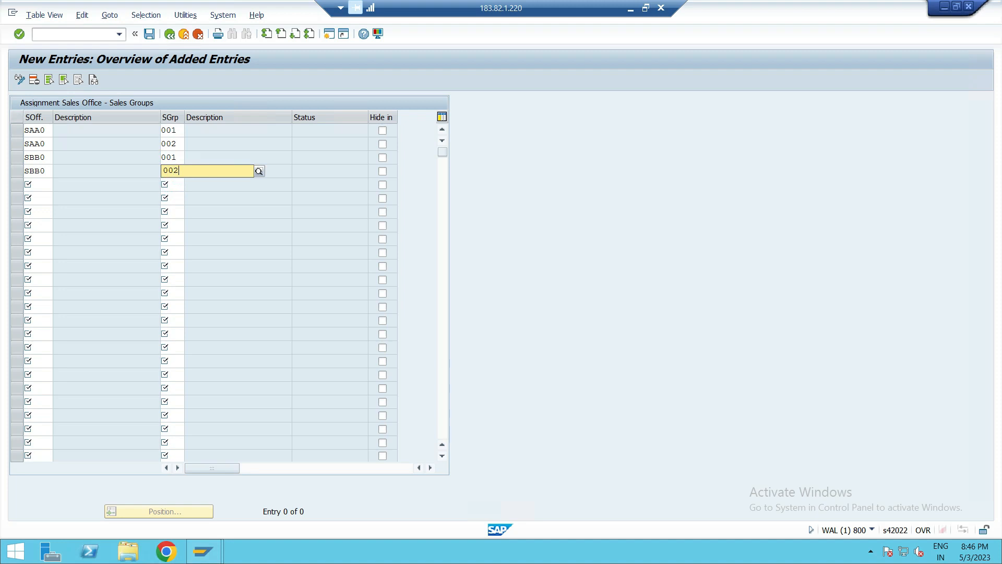
pyautogui.click(177, 195)
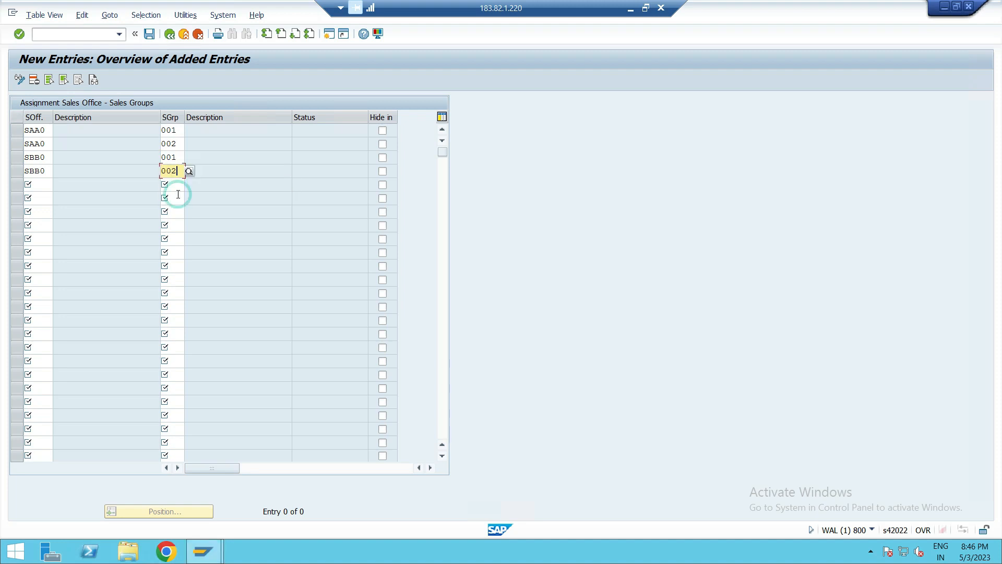
pyautogui.click(113, 197)
# - Save the sales group assignments under the customizing request and return to the IMG
pyautogui.click(151, 32)
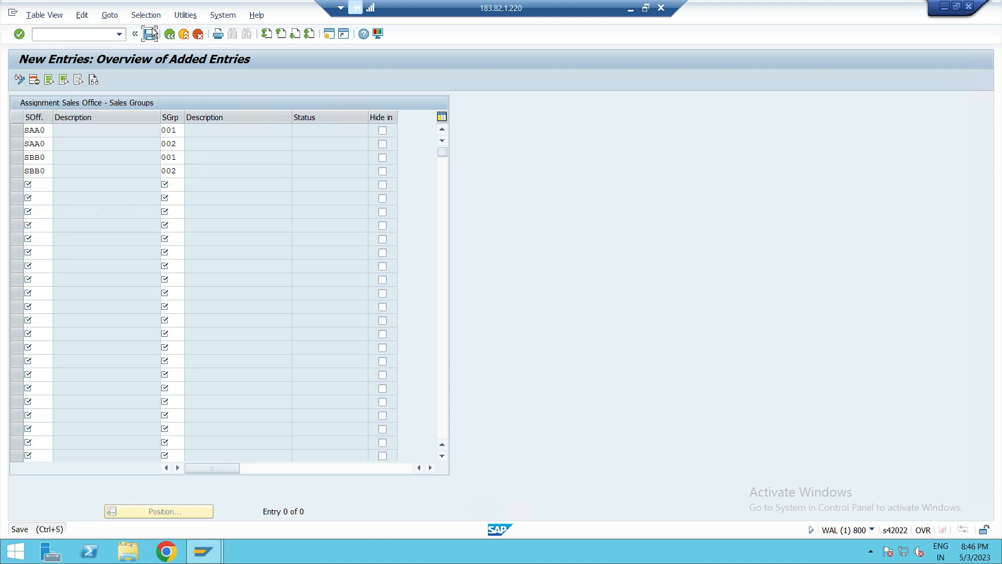
pyautogui.click(244, 218)
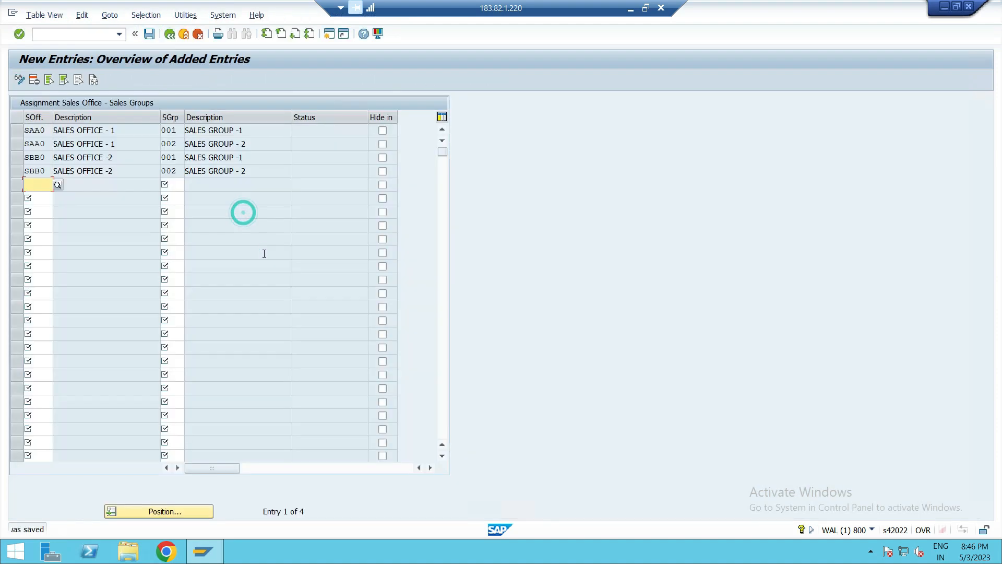
pyautogui.click(170, 34)
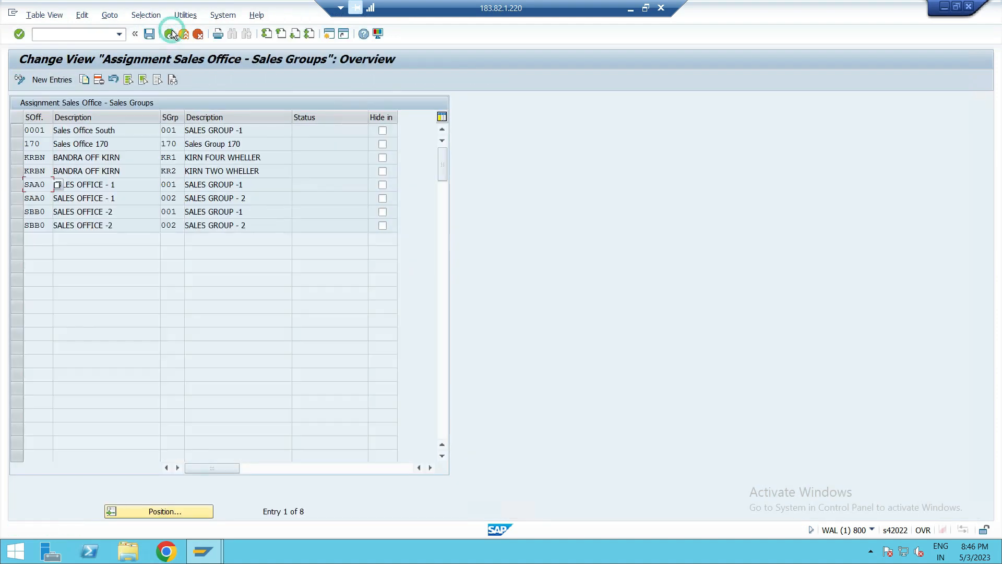
pyautogui.click(170, 34)
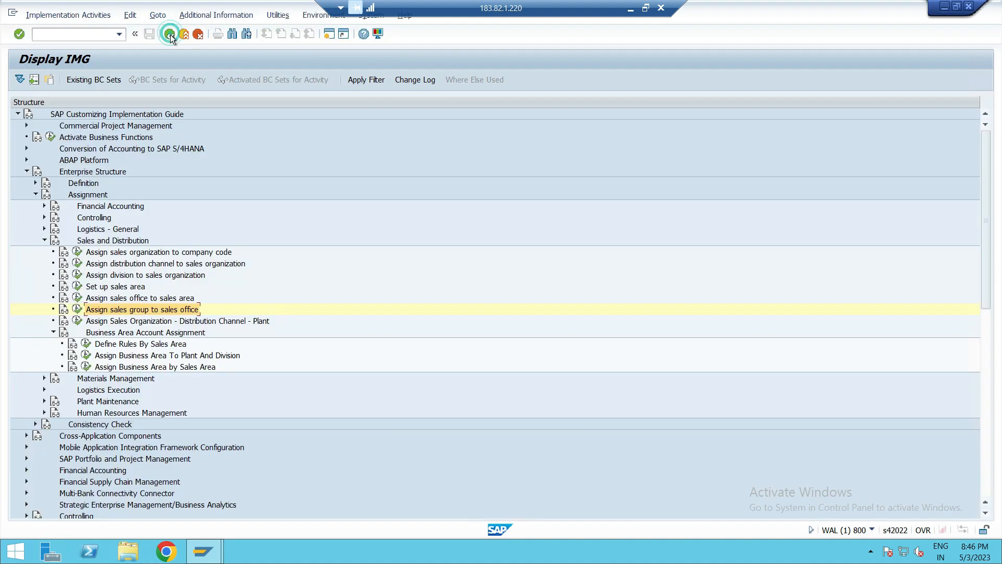
# - Open the Assign Sales Organization - Distribution Channel - Plant activity and start adding new entries
pyautogui.click(154, 319)
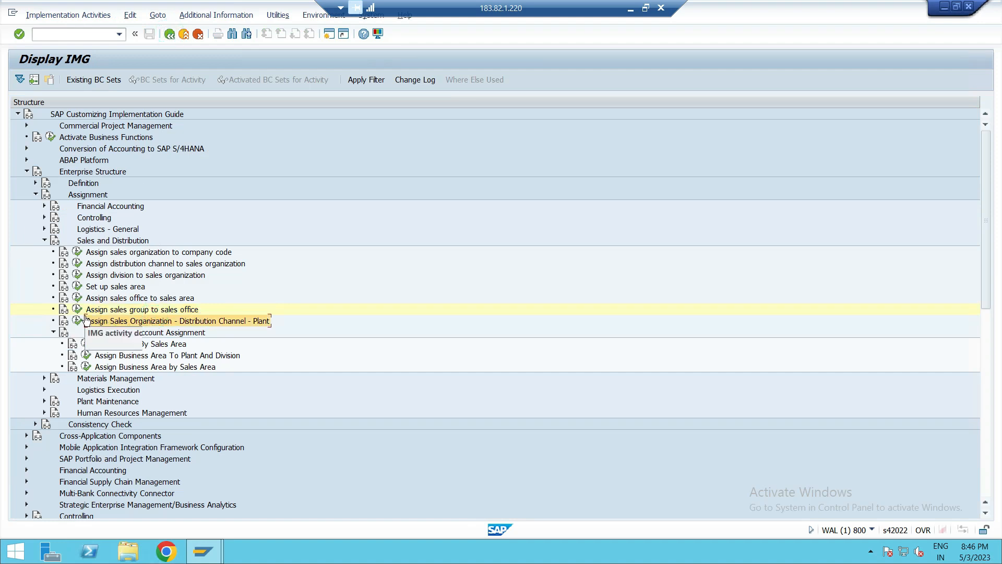
pyautogui.click(261, 321)
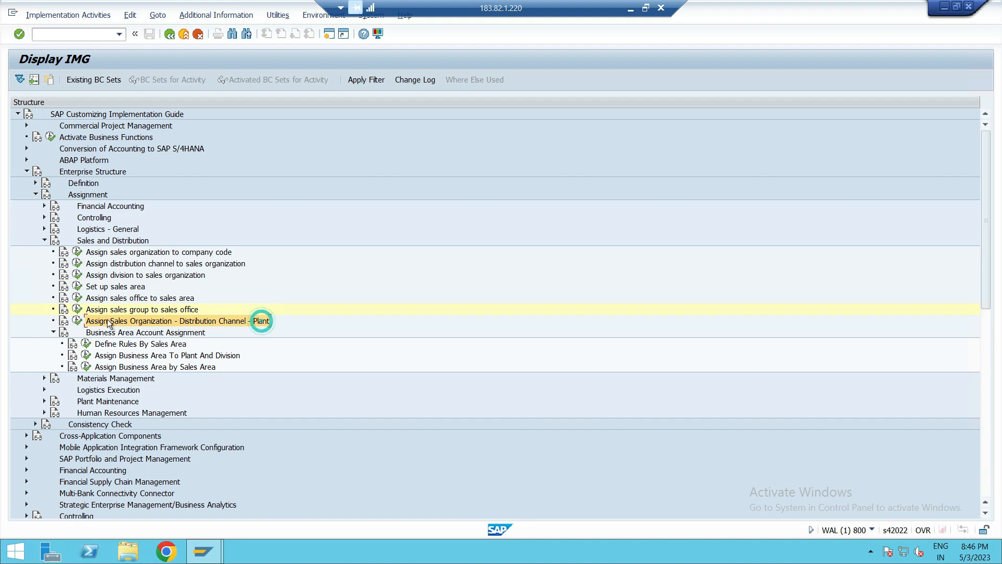
pyautogui.click(79, 321)
pyautogui.click(39, 80)
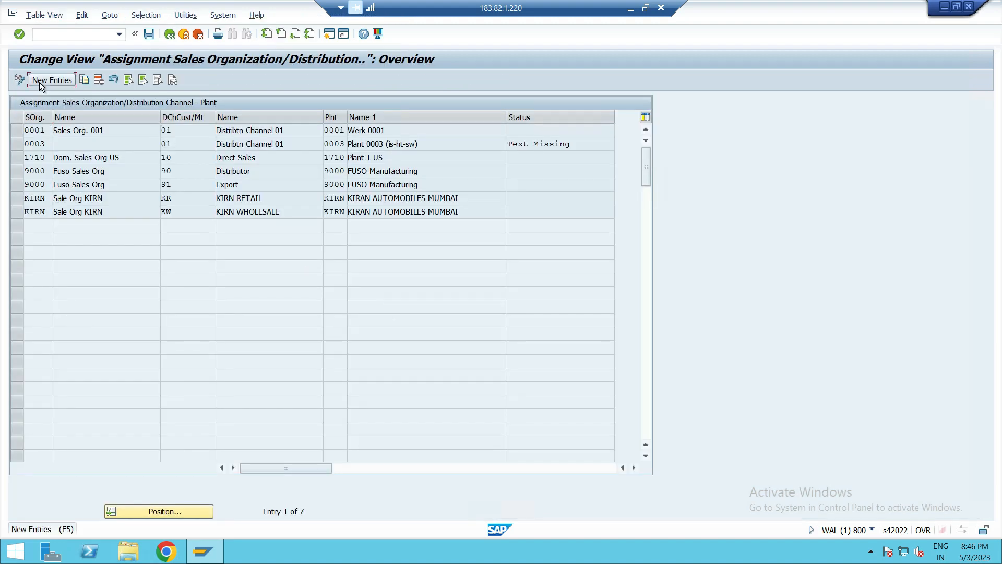
# - Enter sales organization SA01 with distribution channel P1 in the first row and P2 in the second row
pyautogui.click(43, 134)
pyautogui.write('SA01')
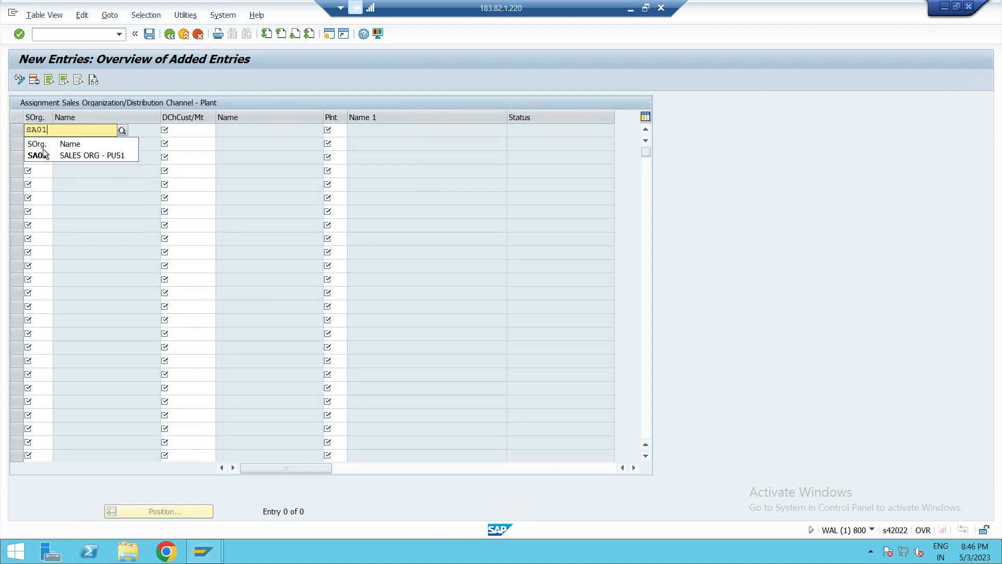
pyautogui.click(43, 154)
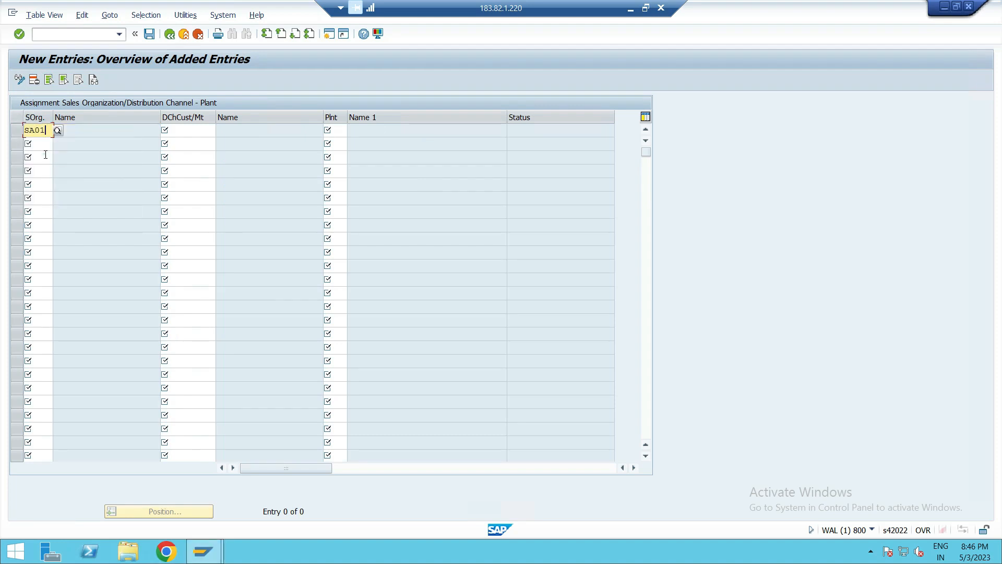
pyautogui.click(210, 130)
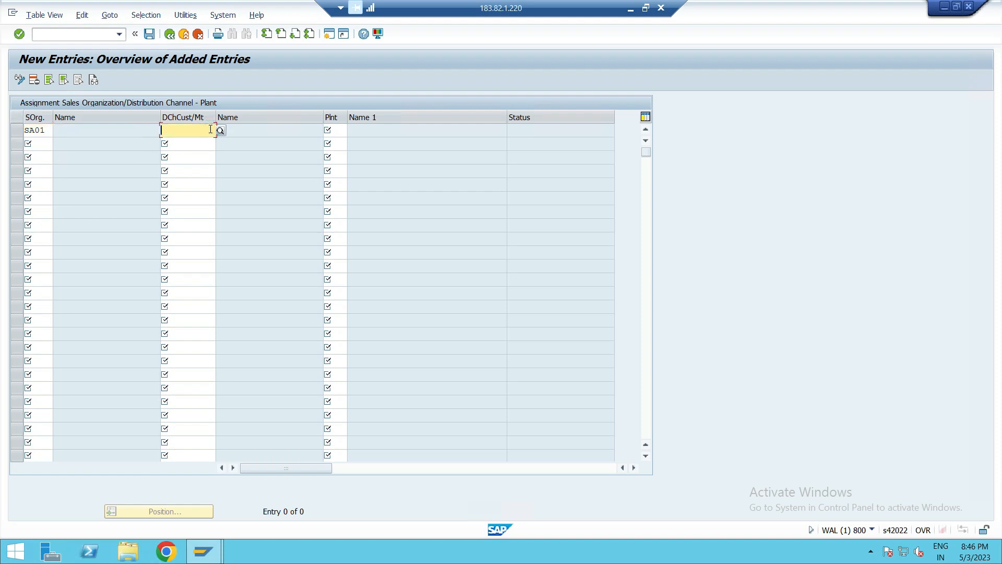
pyautogui.write('P1')
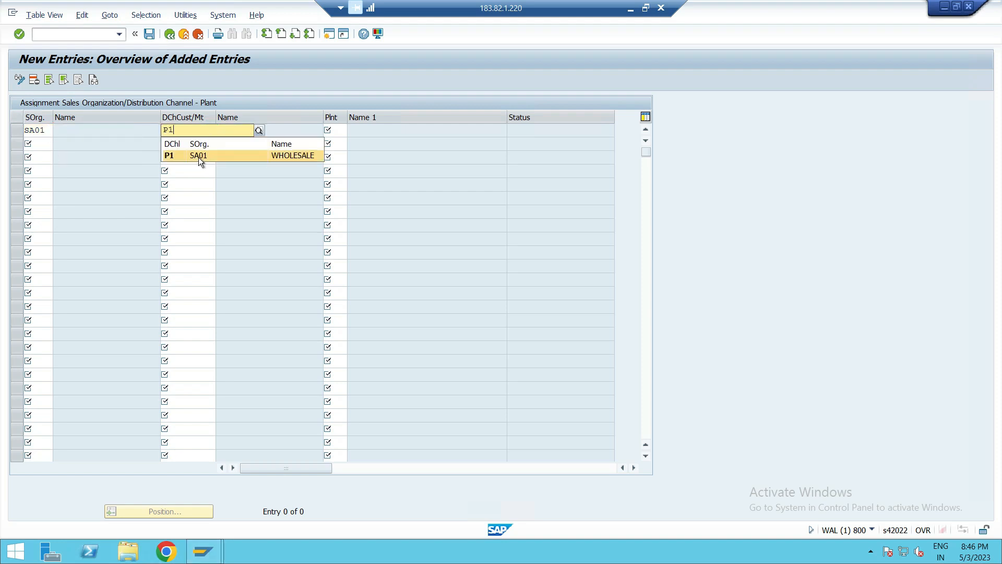
pyautogui.click(197, 157)
pyautogui.click(28, 143)
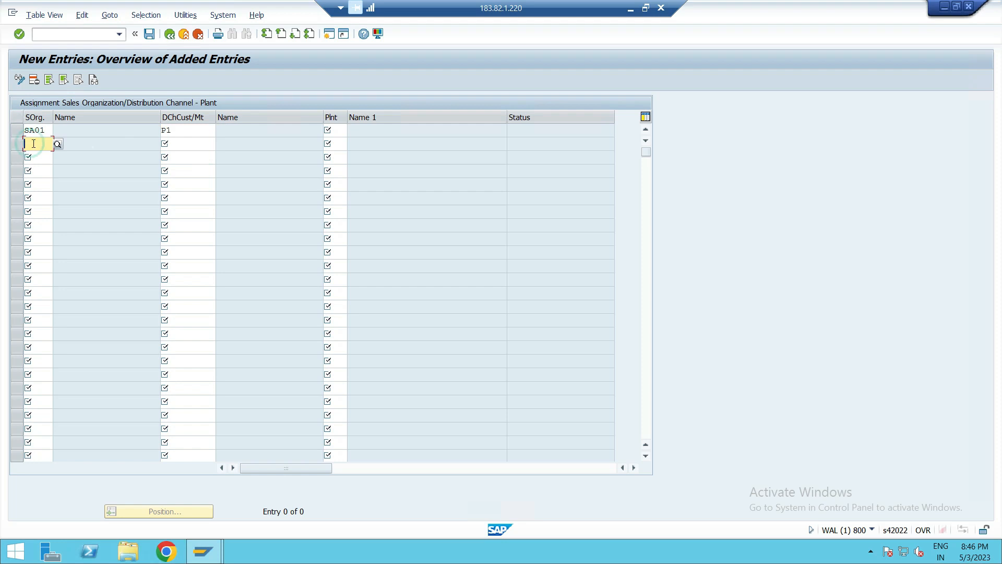
pyautogui.write('SA01')
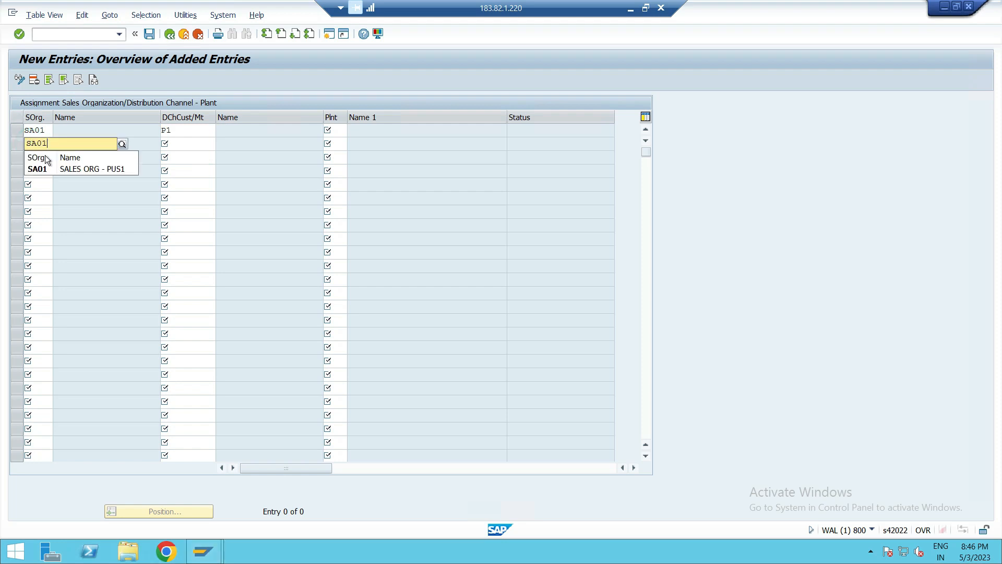
pyautogui.click(38, 168)
pyautogui.click(185, 145)
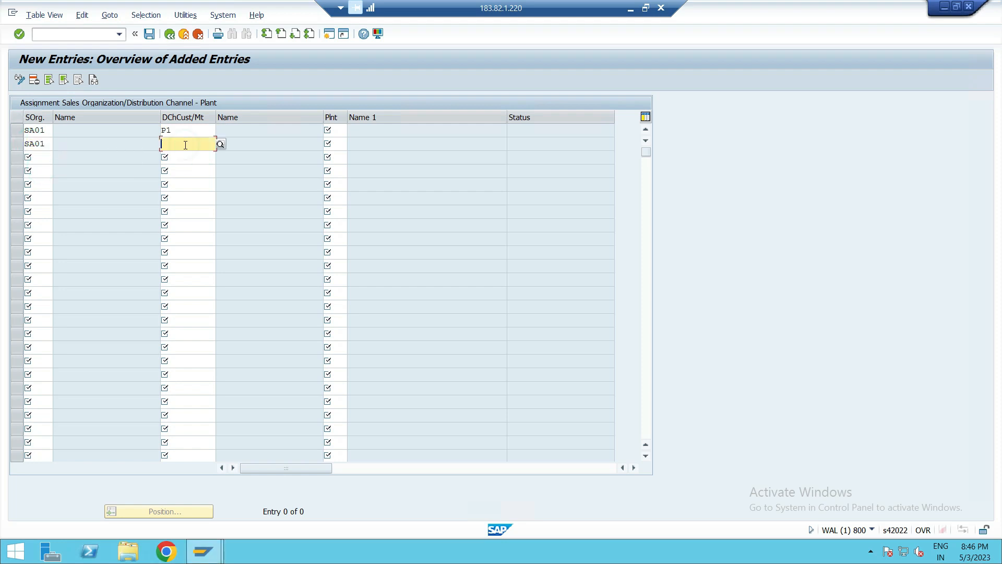
pyautogui.write('P2')
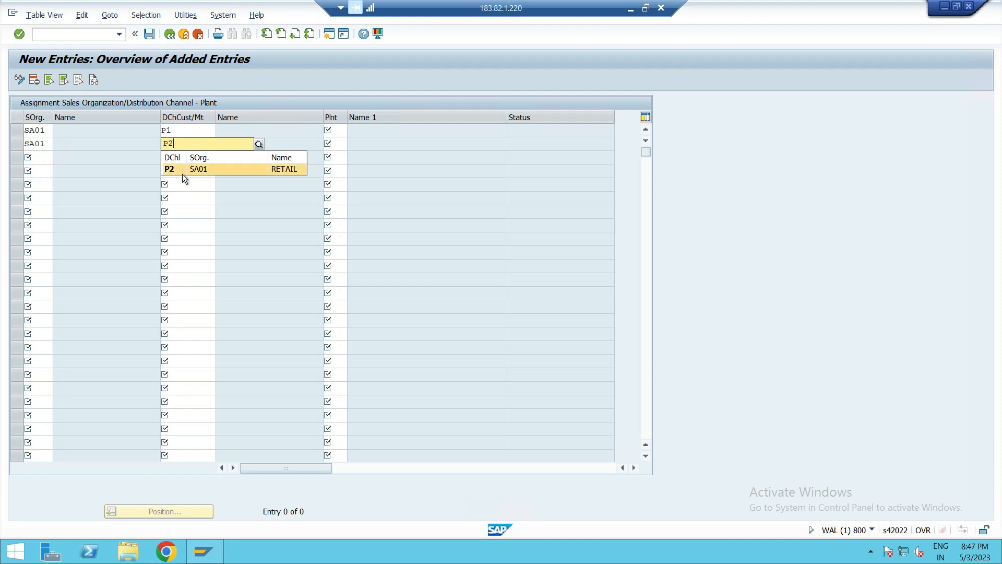
pyautogui.click(183, 173)
# - Add two more SA01 rows with distribution channels P1 and P2
pyautogui.click(38, 157)
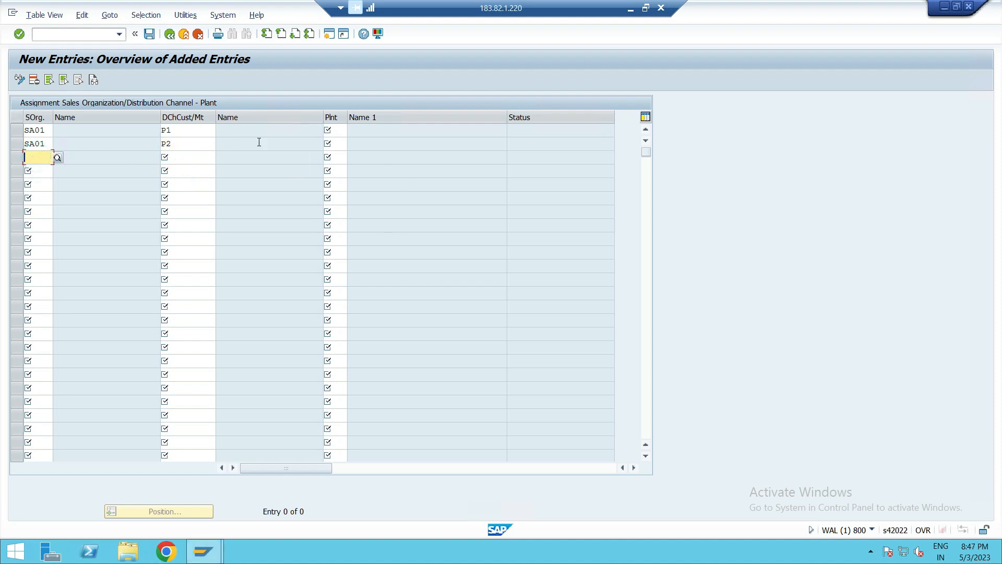
pyautogui.write('S')
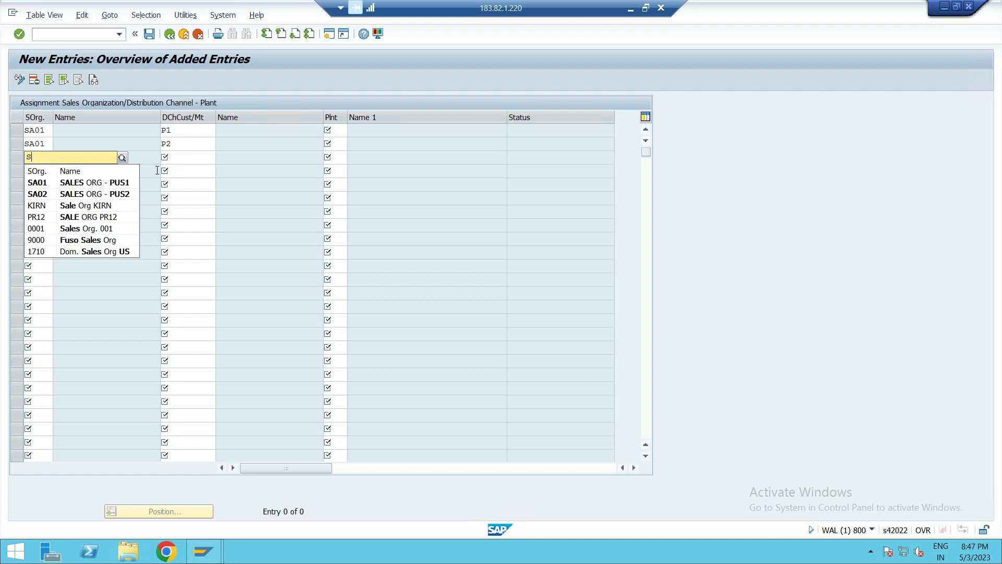
pyautogui.press('BackSpace')
pyautogui.write('S')
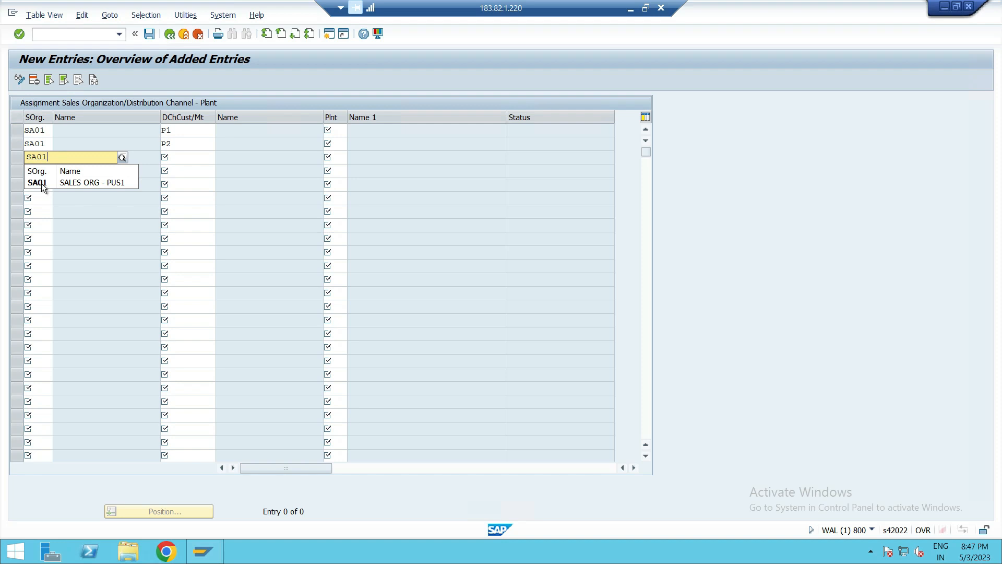
pyautogui.click(43, 187)
pyautogui.click(186, 160)
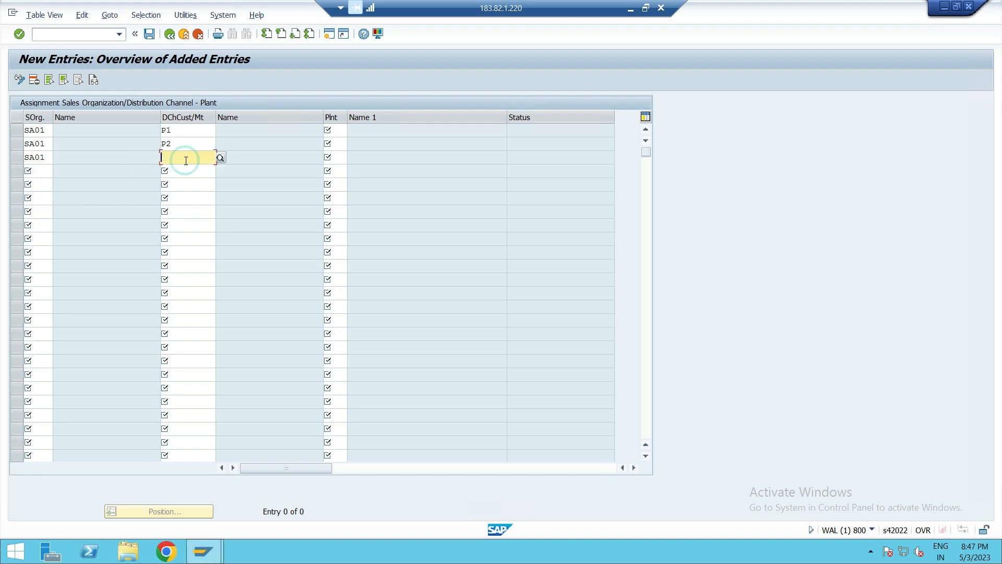
pyautogui.write('P1')
pyautogui.click(166, 174)
pyautogui.click(34, 168)
pyautogui.write('S')
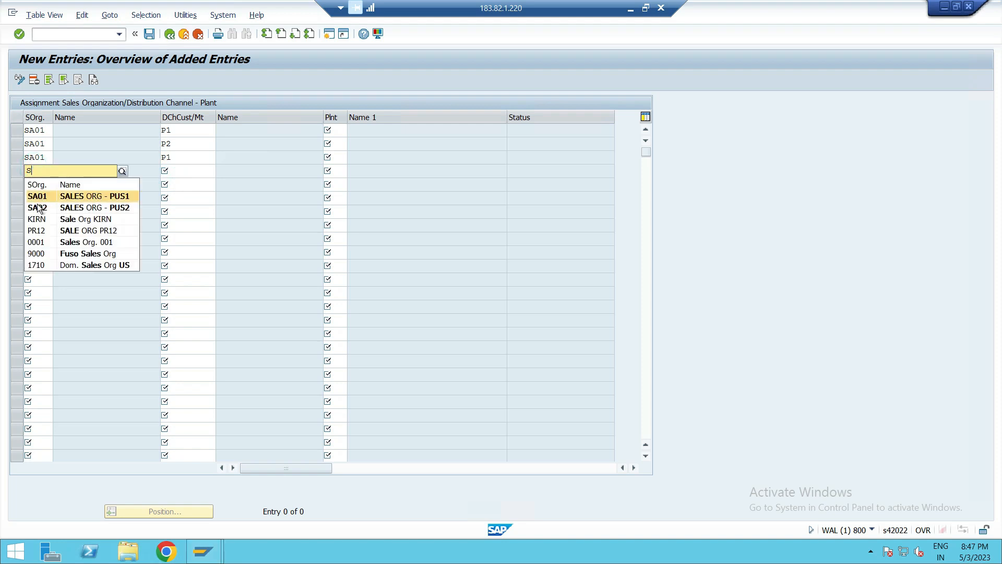
pyautogui.click(41, 199)
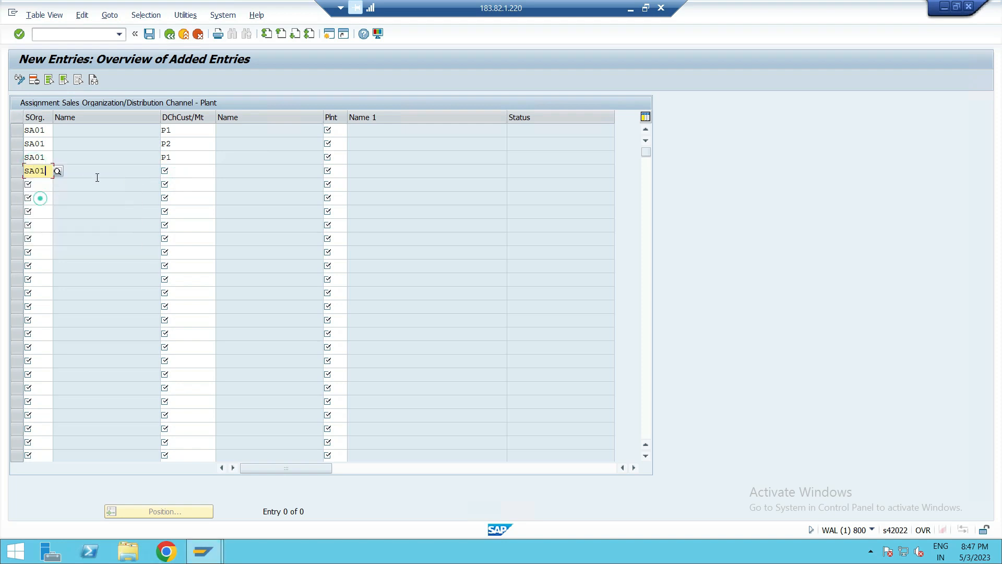
pyautogui.click(180, 172)
pyautogui.write('P2')
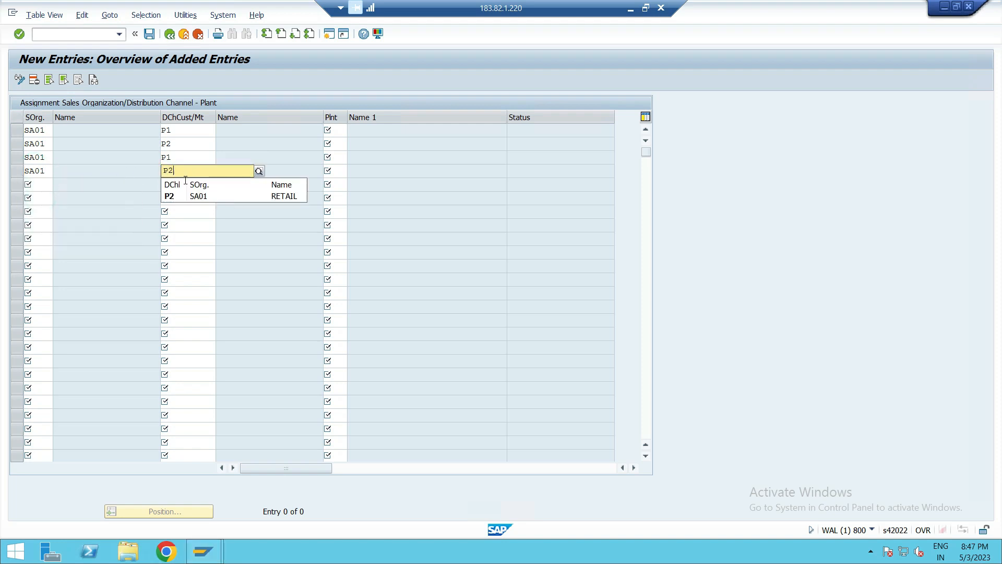
pyautogui.click(175, 199)
# - Add two rows for sales organization SA02 with distribution channels P1 and P2
pyautogui.click(40, 185)
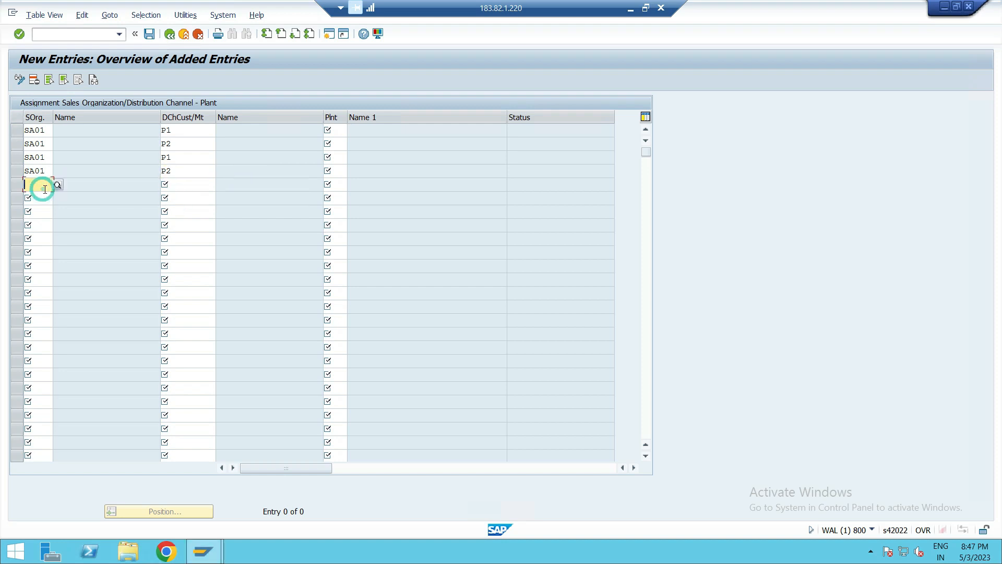
pyautogui.write('SA02')
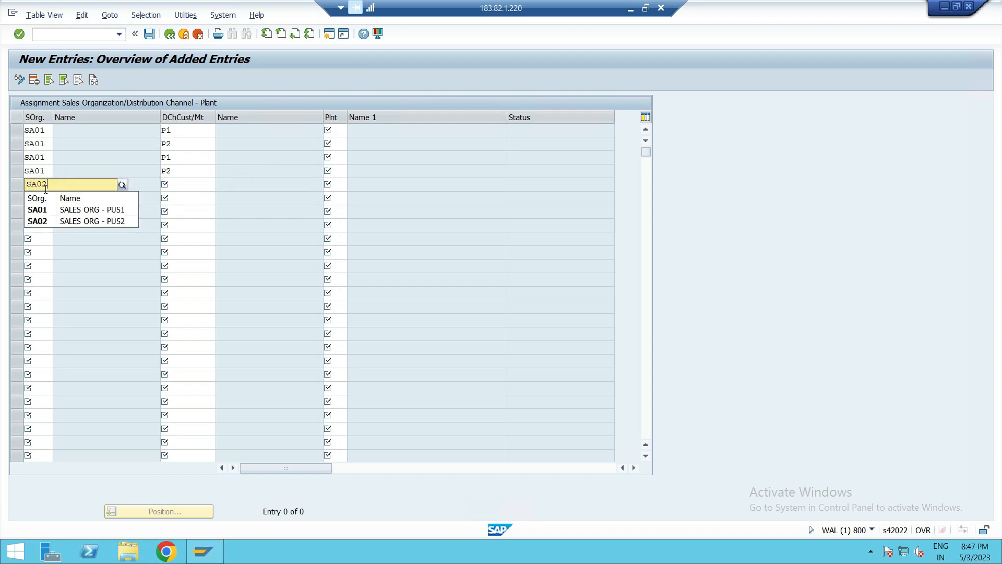
pyautogui.click(39, 220)
pyautogui.click(177, 186)
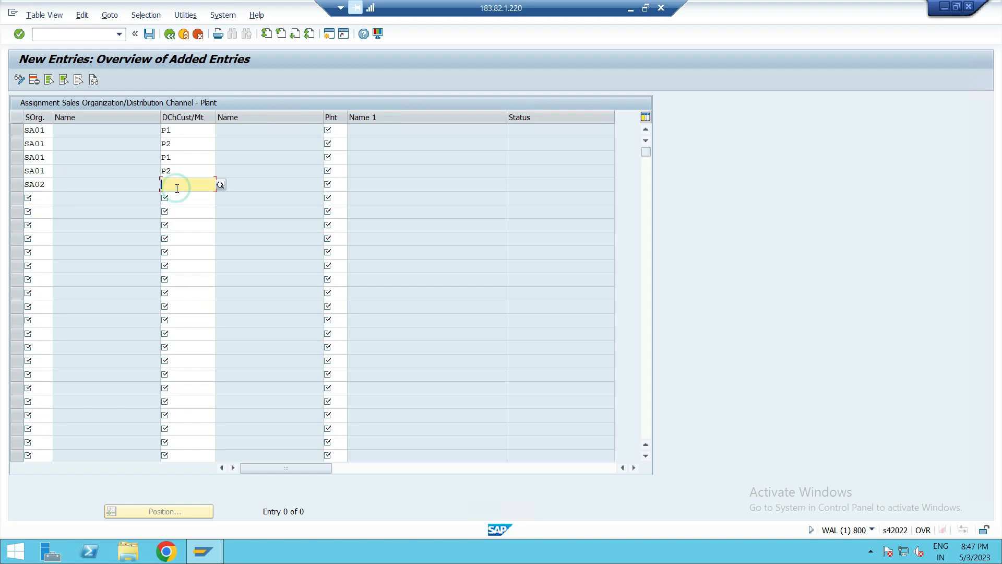
pyautogui.write('P1')
pyautogui.click(39, 198)
pyautogui.write('SA0')
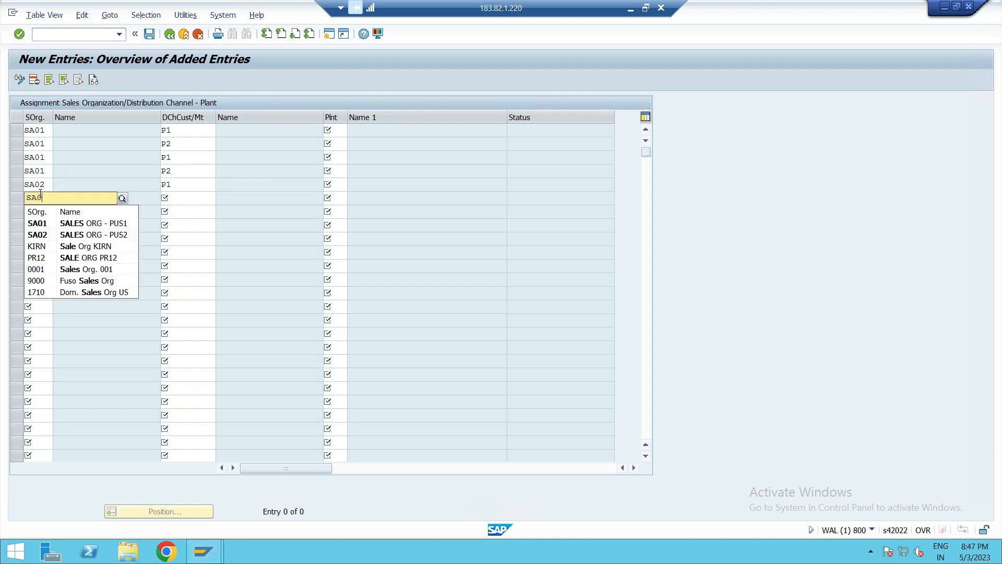
pyautogui.write('2')
pyautogui.click(46, 221)
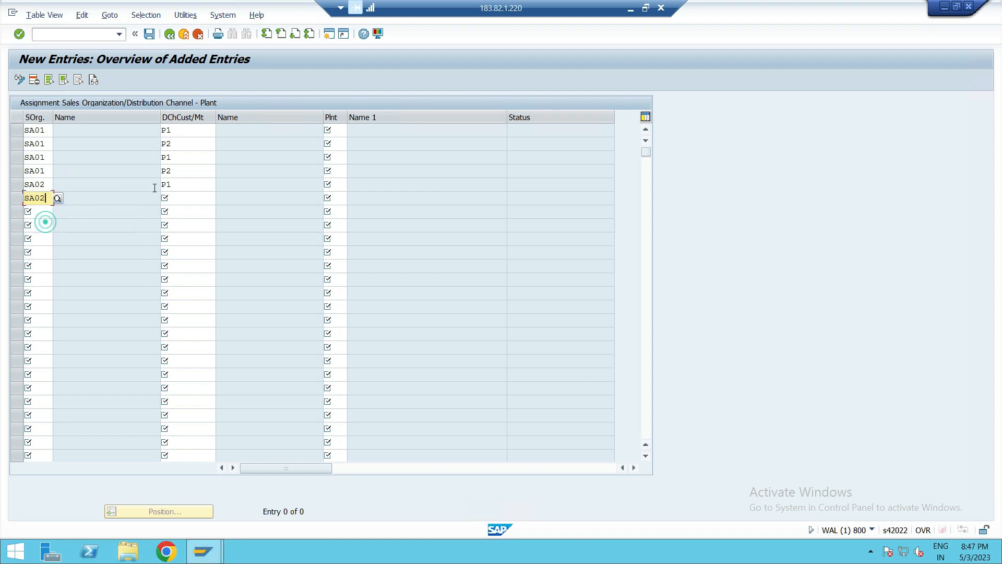
pyautogui.click(180, 197)
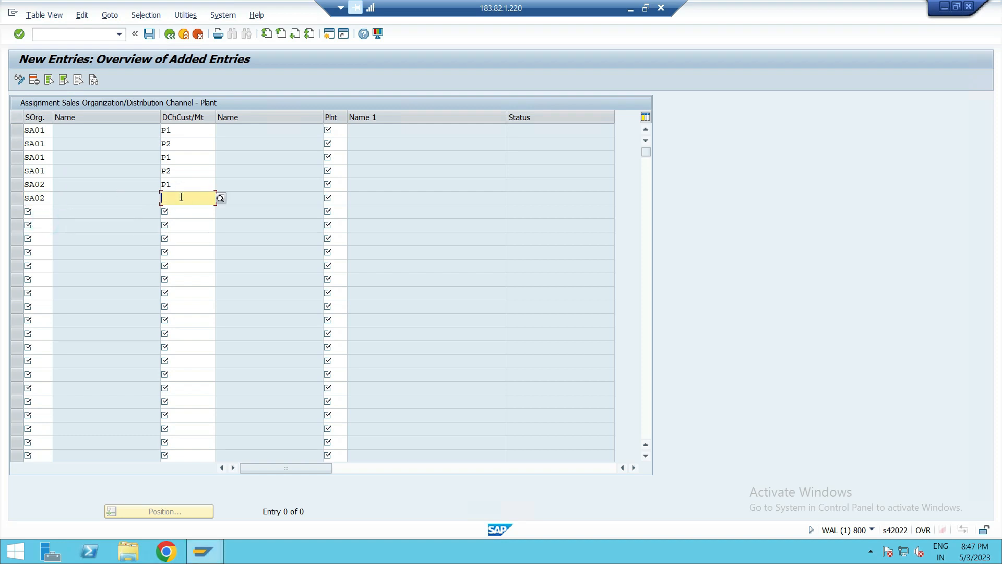
pyautogui.write('P2')
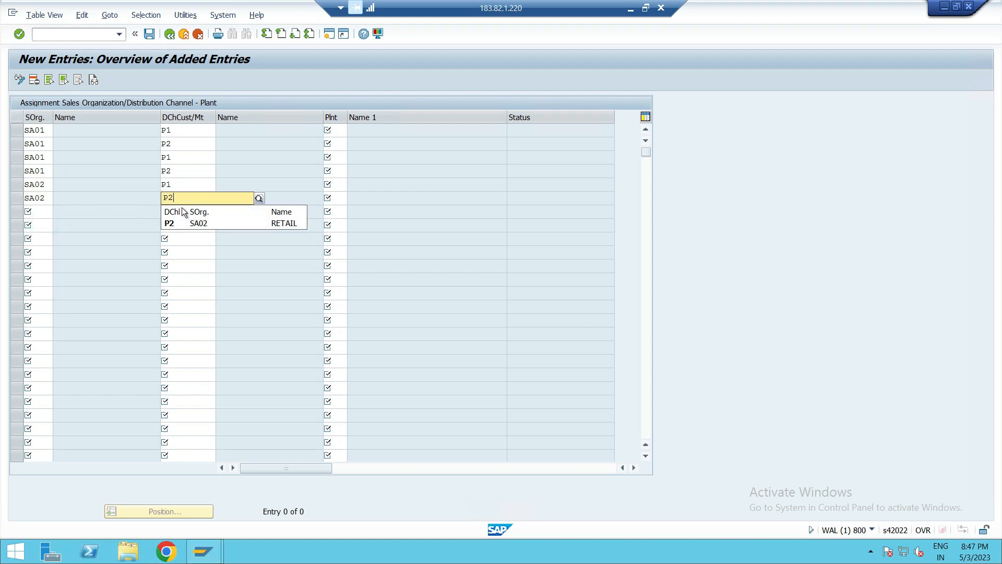
pyautogui.click(183, 224)
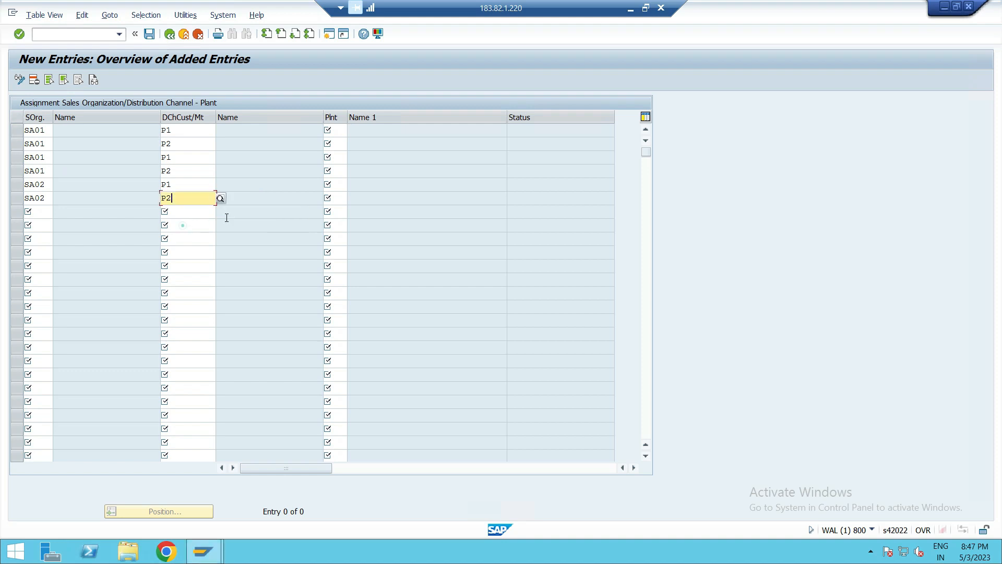
# - Assign plants PLA1, PLA1, PLA2, PLA2, PLA3 and PLA3 to the six rows in order
pyautogui.click(343, 130)
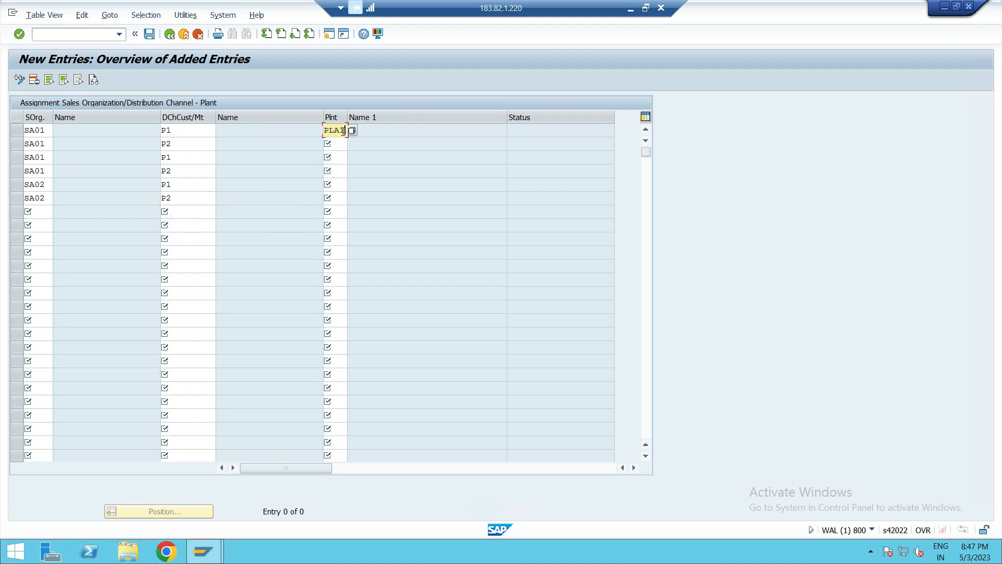
pyautogui.write('PLA1')
pyautogui.click(332, 146)
pyautogui.write('P')
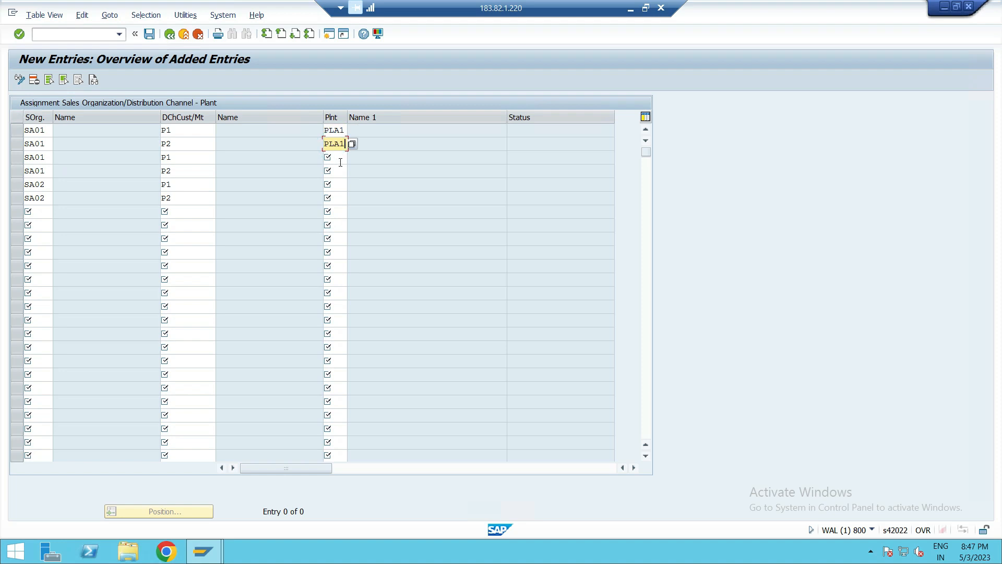
pyautogui.click(340, 162)
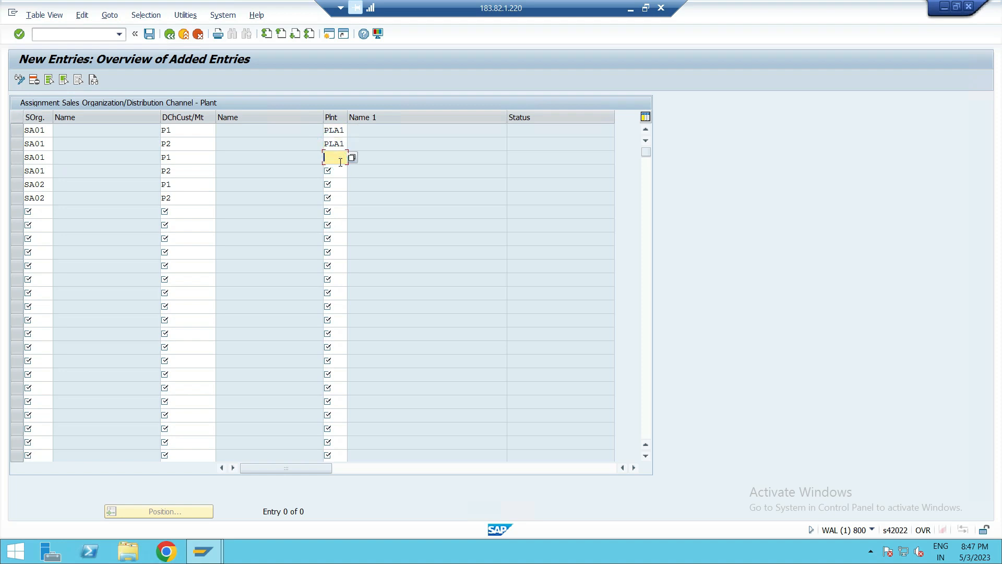
pyautogui.click(341, 172)
pyautogui.write('PLA2')
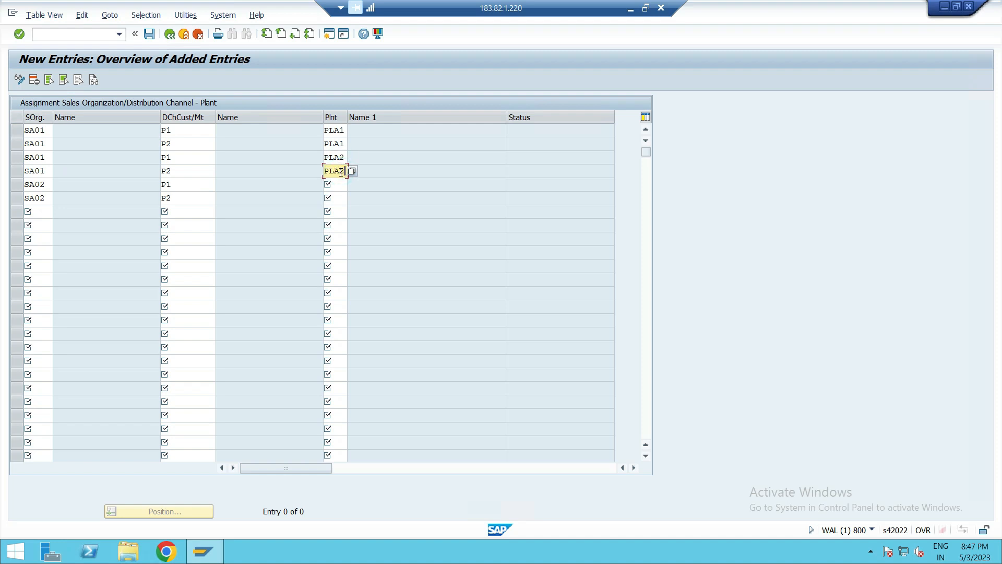
pyautogui.click(338, 186)
pyautogui.write('PLA3')
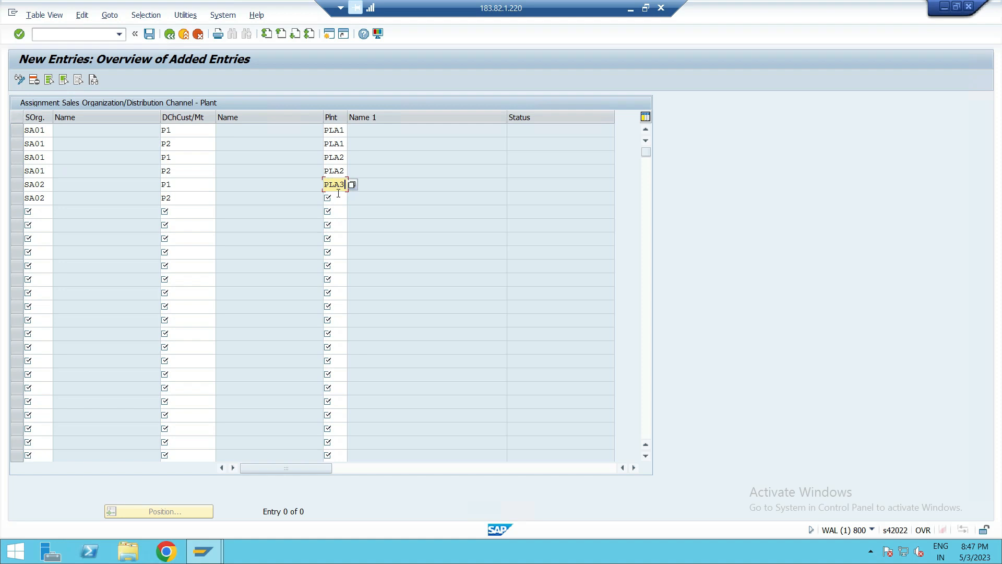
pyautogui.click(339, 198)
pyautogui.write('PLA')
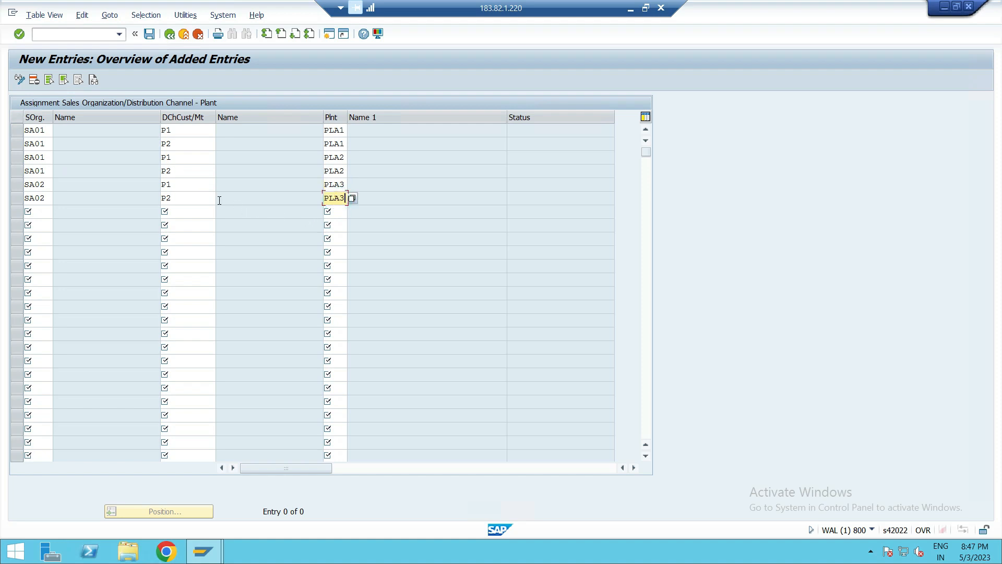
pyautogui.write('3')
# - Save the plant assignments under the customizing request and go back
pyautogui.press('Return')
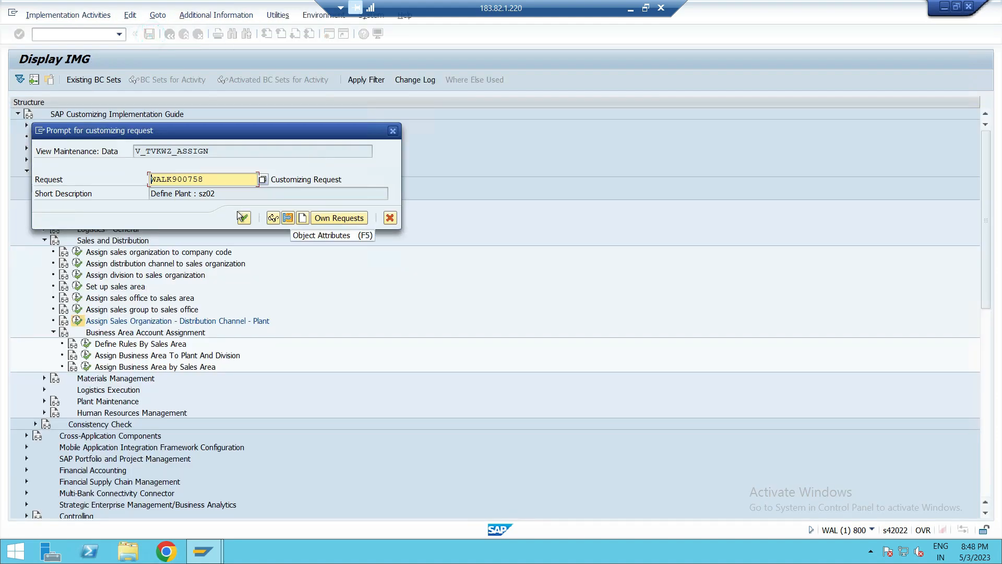
pyautogui.click(243, 217)
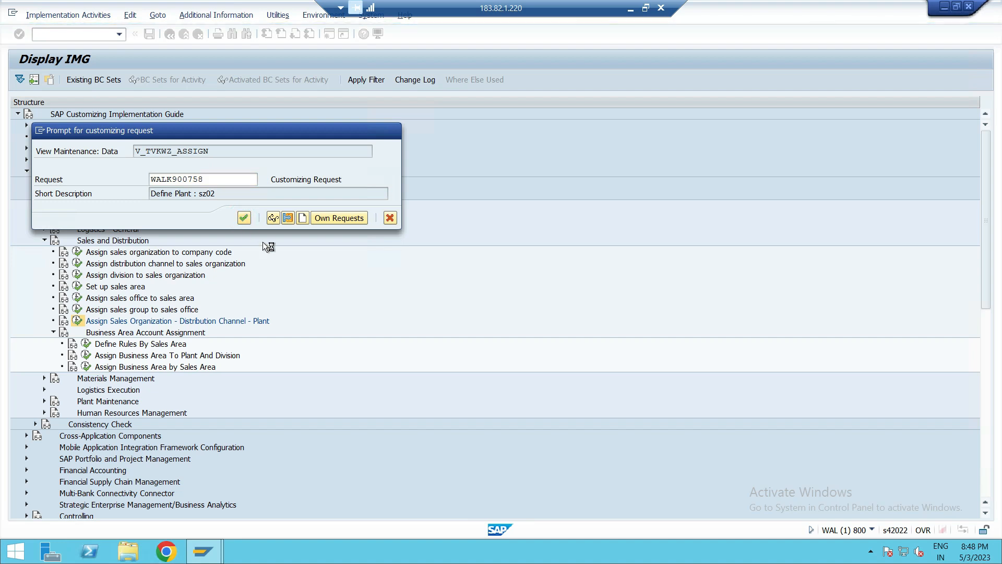
pyautogui.click(244, 217)
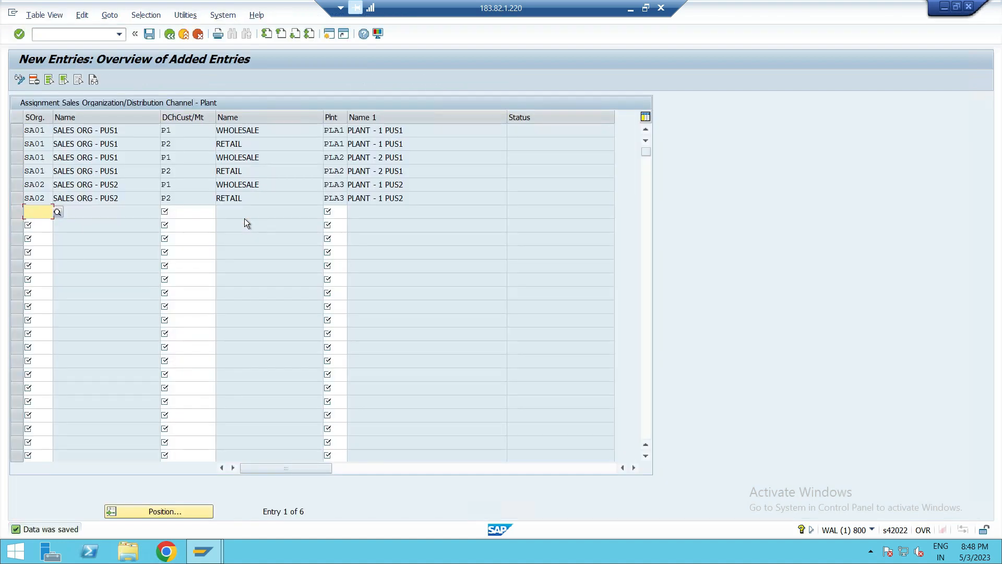
pyautogui.click(168, 34)
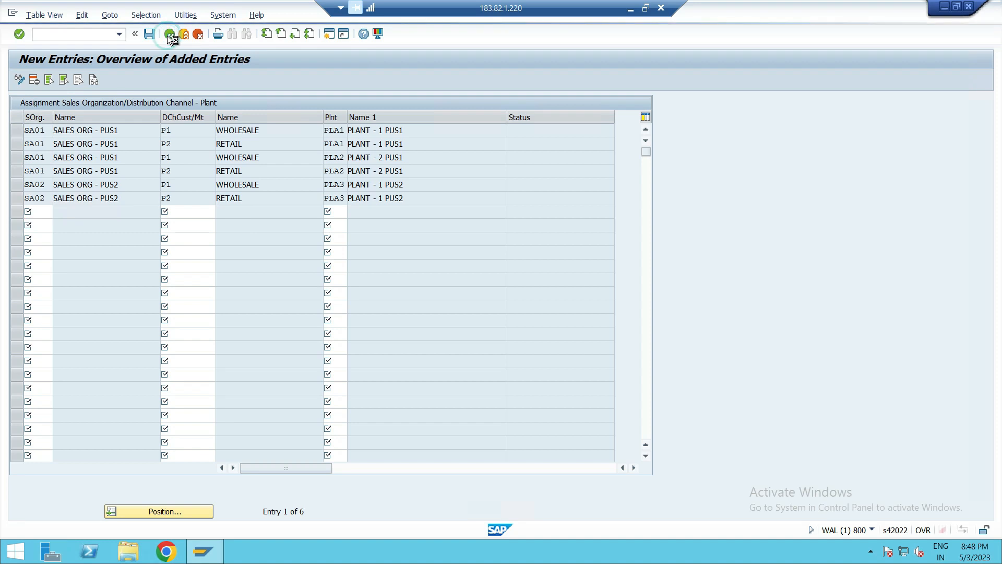
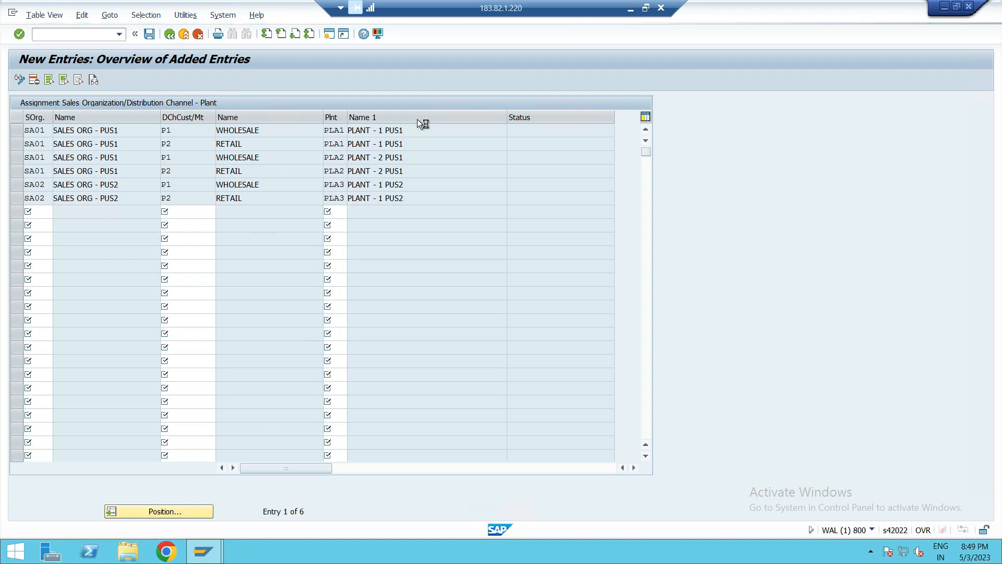
# - Switch to the OneNote notebook and read through the enterprise structure configuration notes down to the business area assignment section
pyautogui.click(646, 8)
pyautogui.click(344, 39)
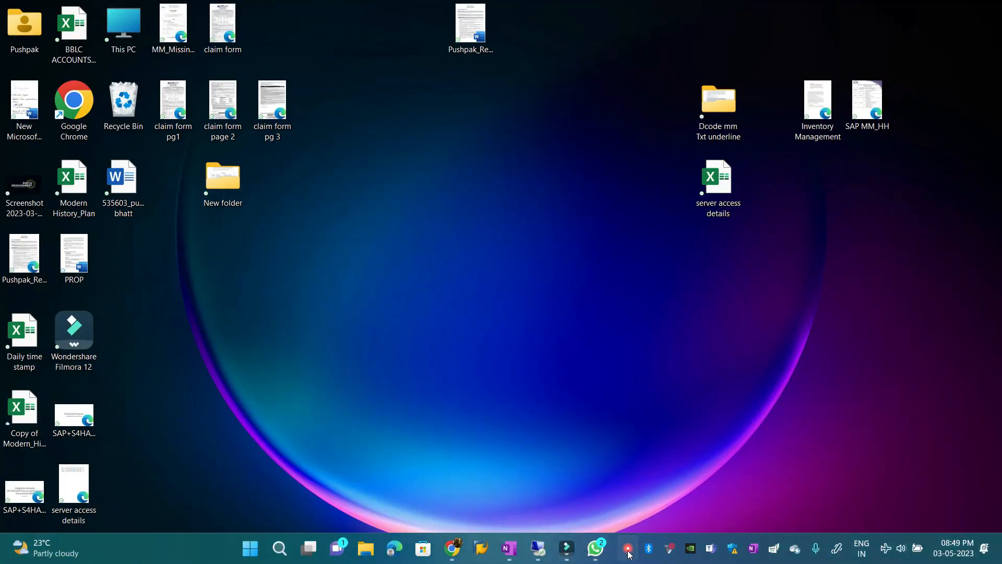
pyautogui.click(510, 549)
pyautogui.scroll(-5, 305, 374)
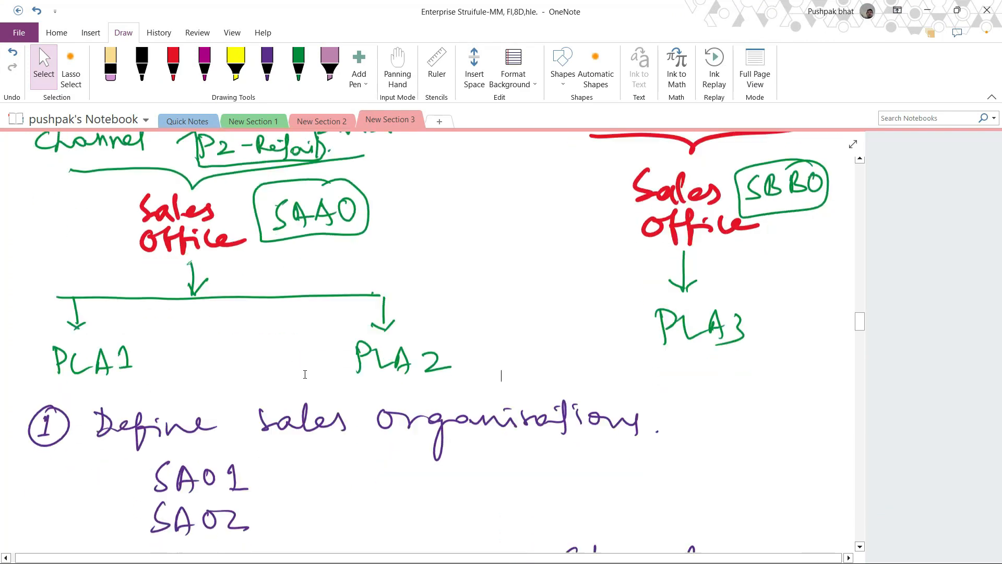
pyautogui.scroll(1, 427, 254)
pyautogui.scroll(-3, 428, 254)
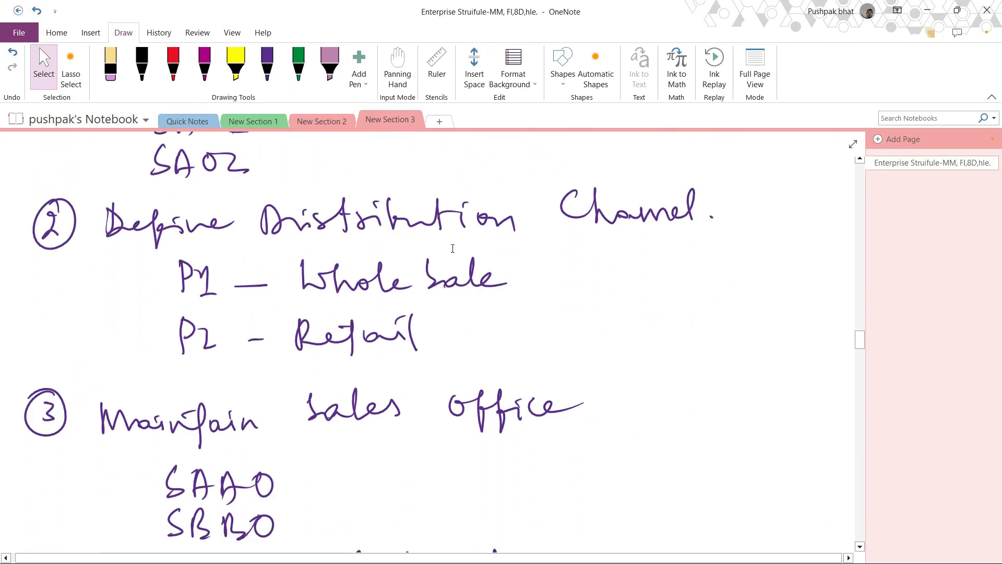
pyautogui.scroll(-3, 453, 248)
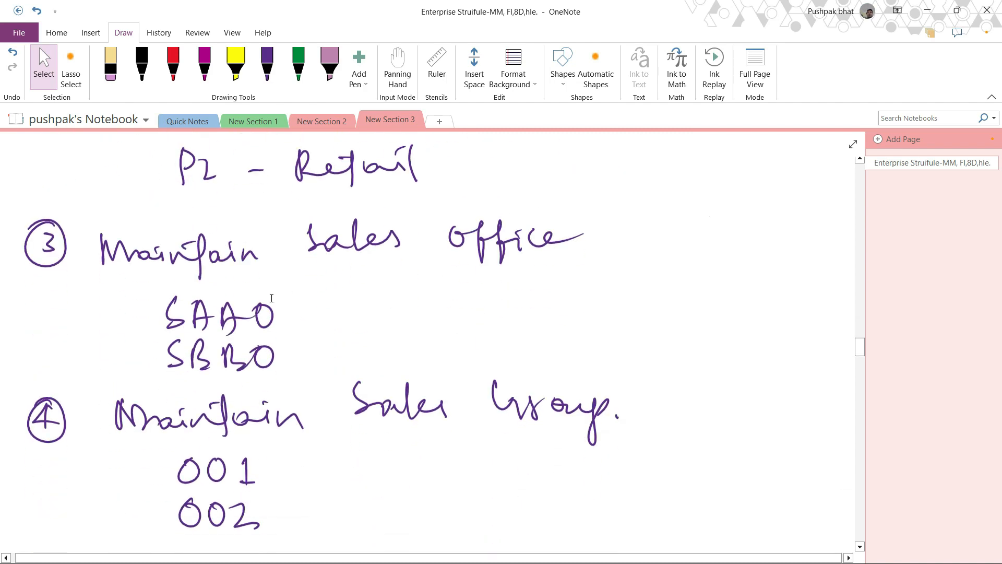
pyautogui.scroll(-3, 432, 276)
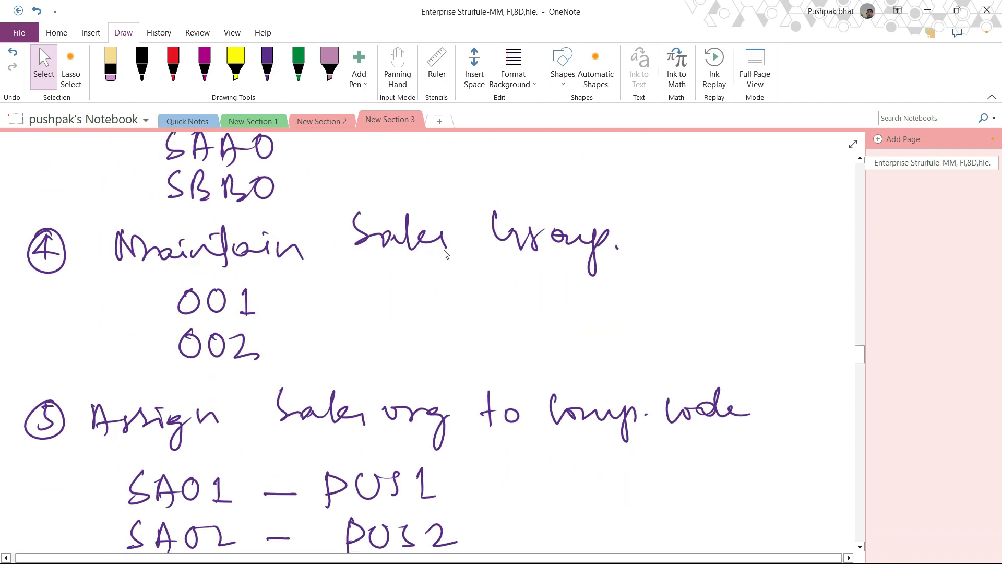
pyautogui.scroll(-3, 621, 260)
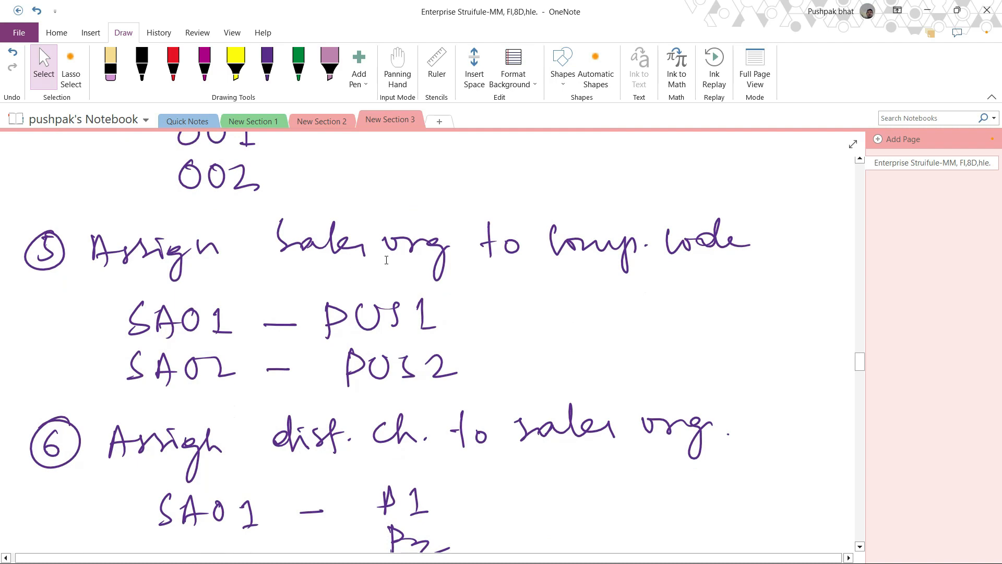
pyautogui.scroll(-3, 711, 250)
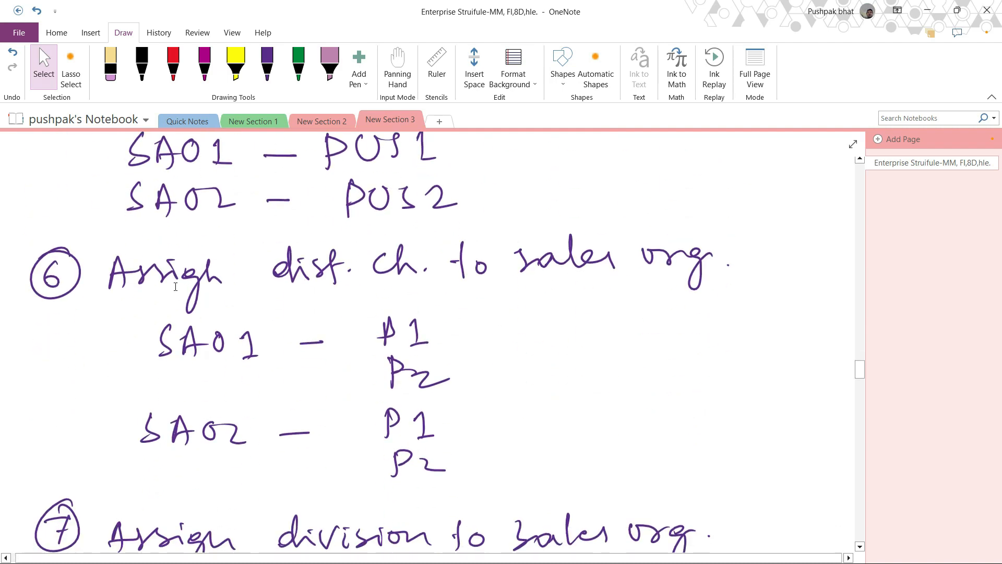
pyautogui.scroll(-5, 635, 286)
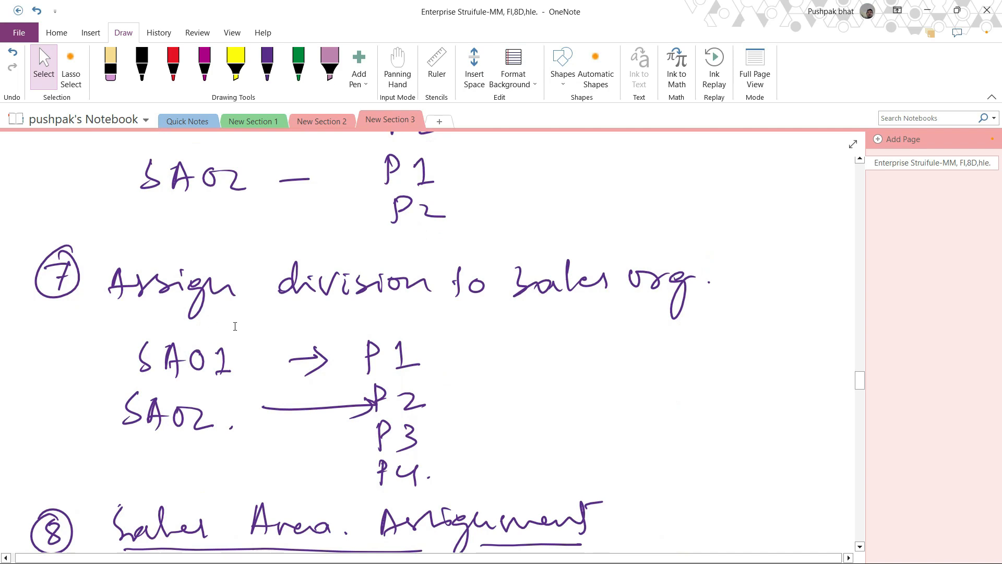
pyautogui.scroll(-3, 601, 302)
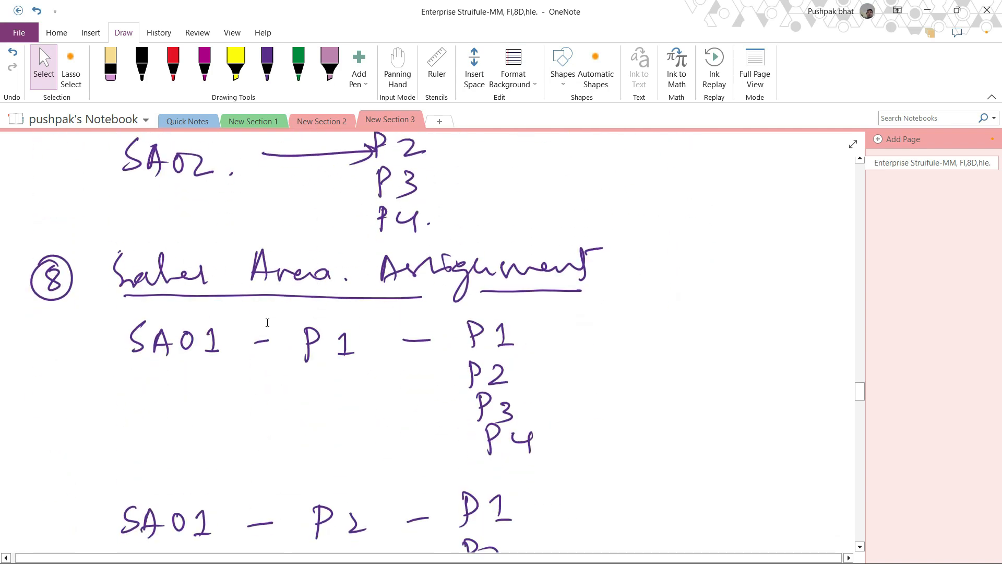
pyautogui.scroll(-3, 217, 322)
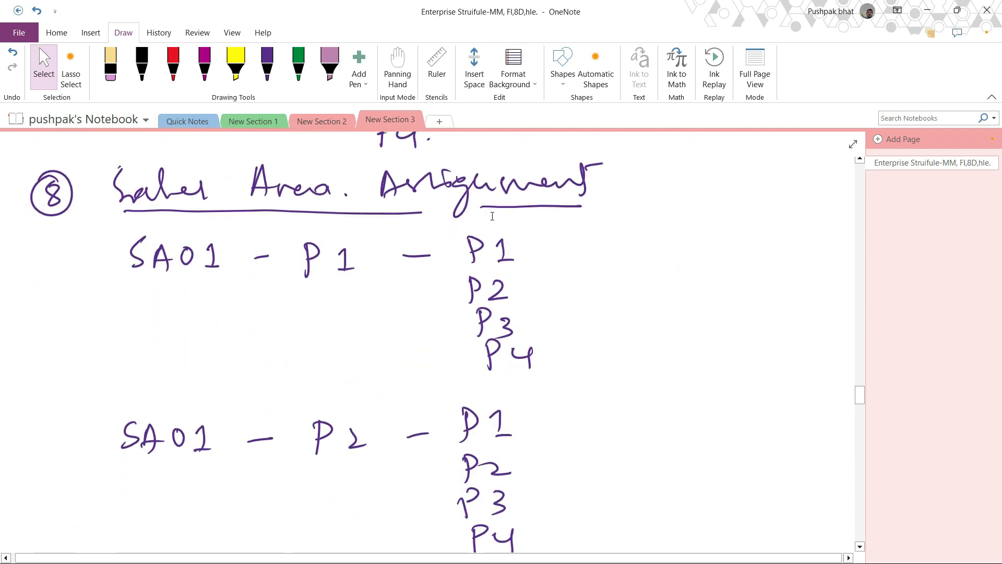
pyautogui.scroll(-14, 528, 291)
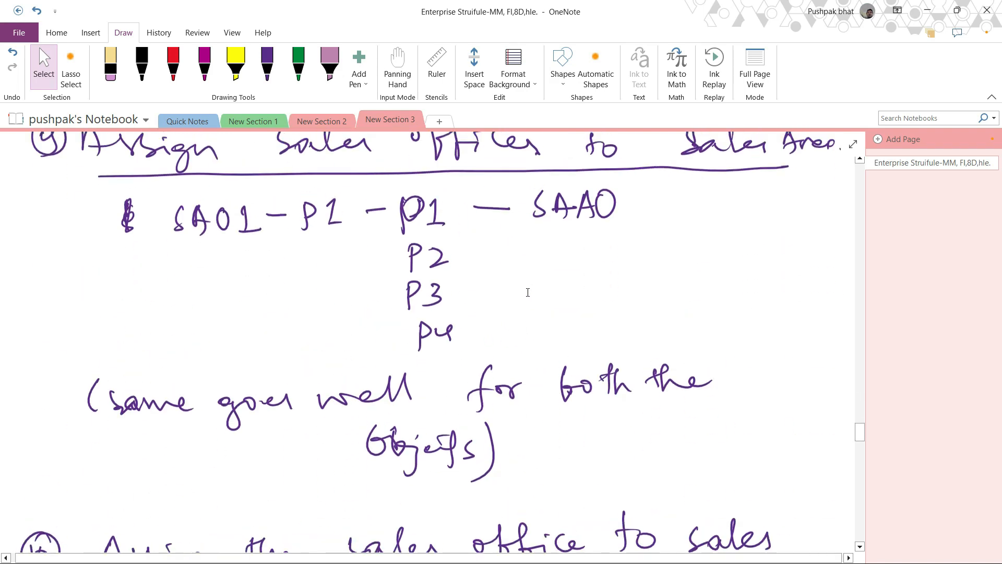
pyautogui.scroll(2, 423, 280)
pyautogui.scroll(-8, 574, 256)
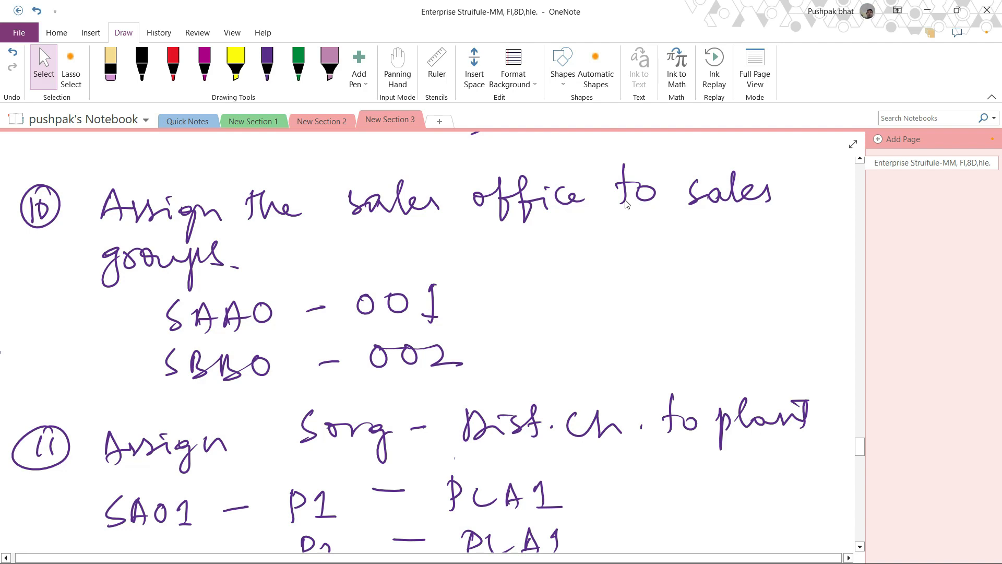
pyautogui.scroll(-4, 627, 212)
pyautogui.scroll(4, 627, 212)
pyautogui.scroll(-6, 627, 212)
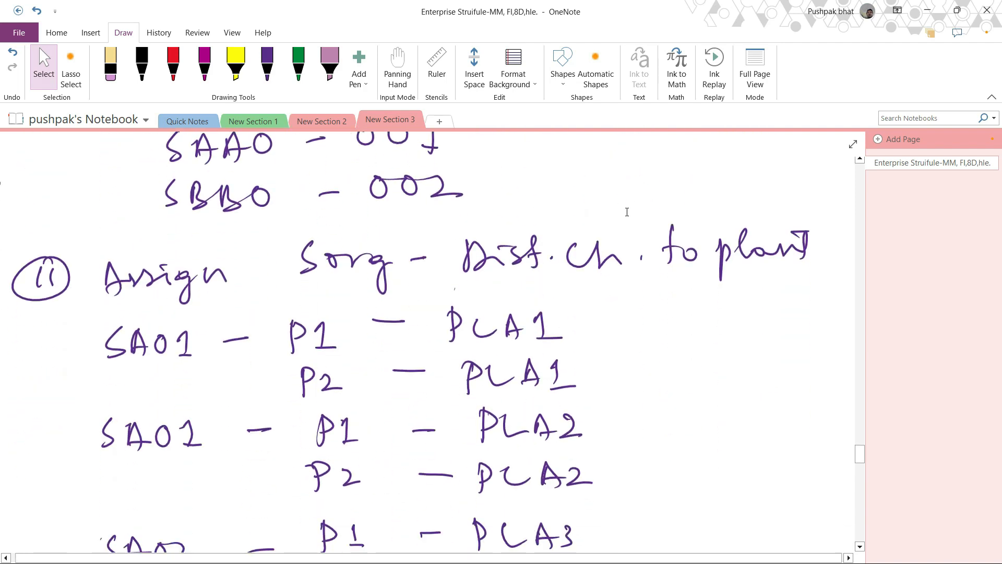
pyautogui.scroll(2, 469, 292)
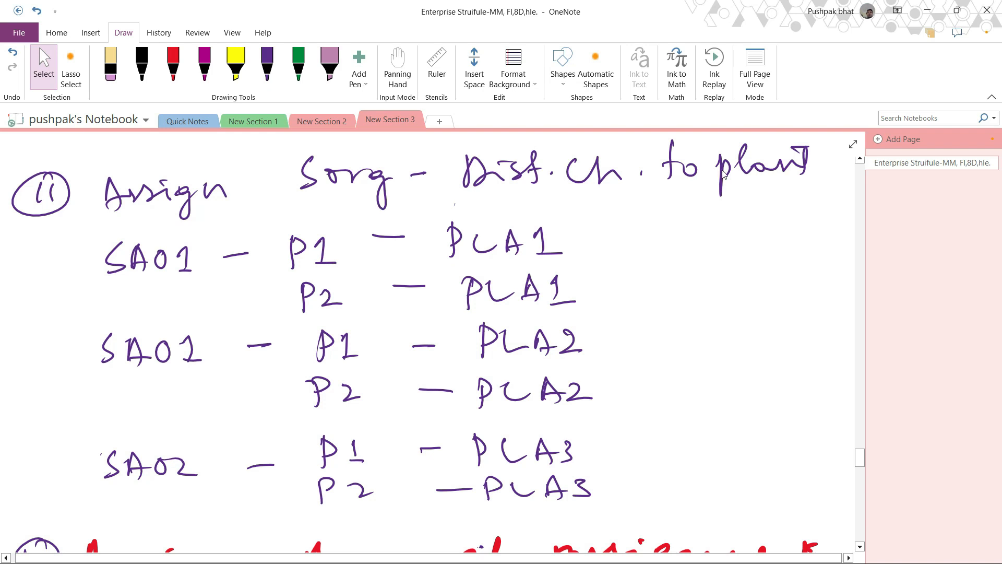
pyautogui.scroll(-2, 797, 251)
pyautogui.scroll(-5, 638, 320)
pyautogui.scroll(2, 639, 322)
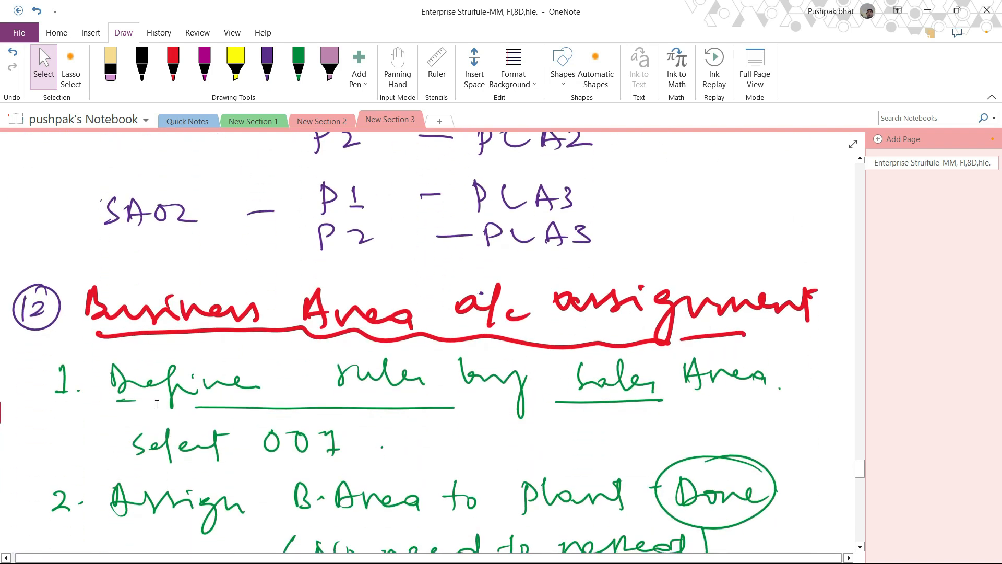
pyautogui.scroll(-4, 532, 322)
pyautogui.scroll(4, 543, 324)
pyautogui.scroll(-3, 551, 399)
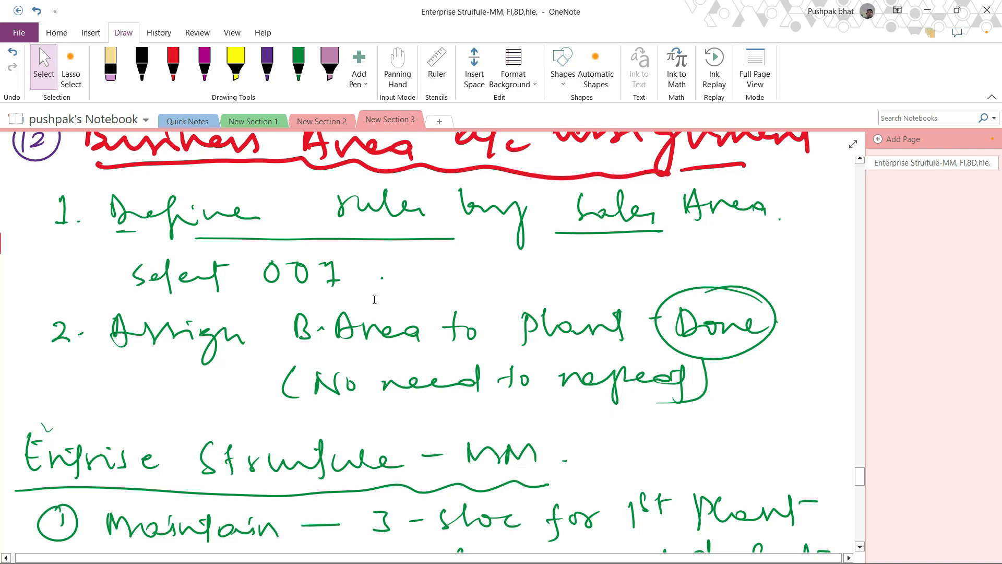
pyautogui.scroll(-1, 374, 299)
pyautogui.scroll(3, 374, 299)
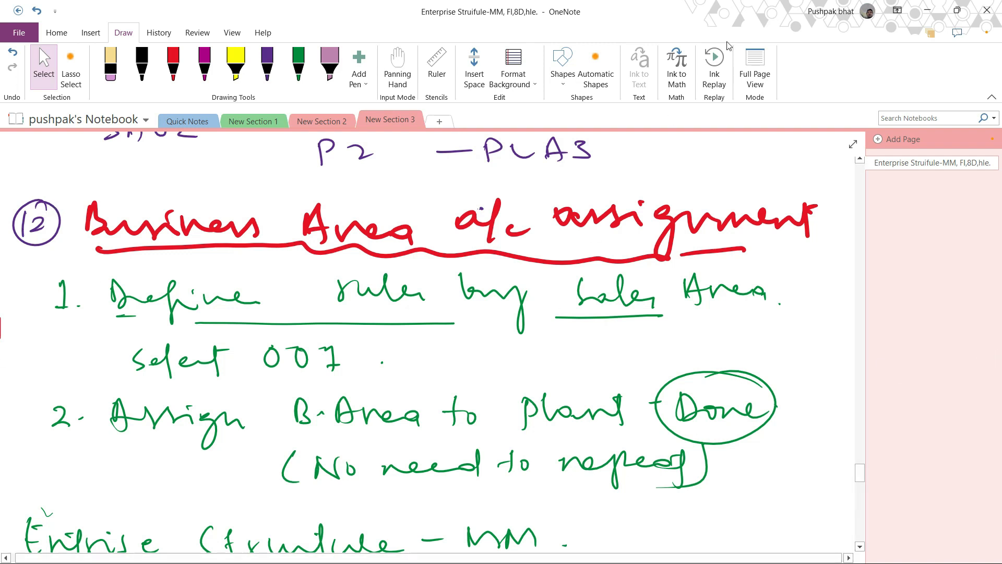
# - Return to SAP and recheck the Sales Organization – Distribution Channel – Plant assignment entries before going back to the IMG
pyautogui.click(930, 6)
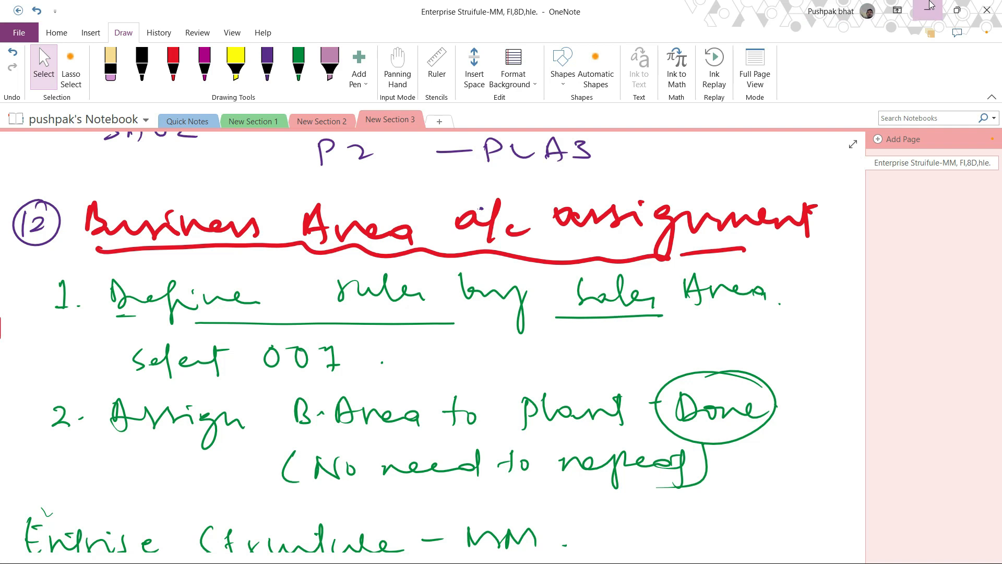
pyautogui.click(563, 546)
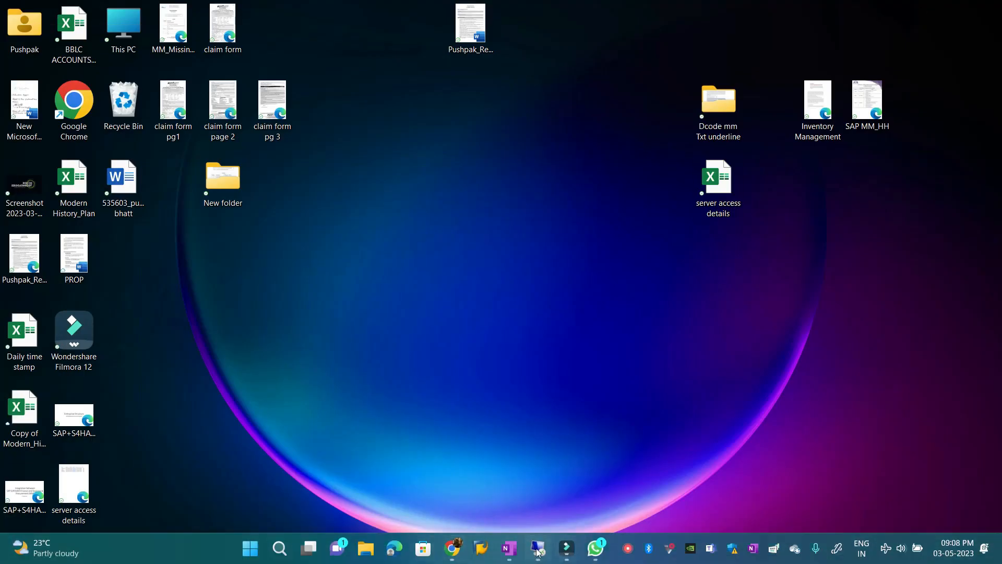
pyautogui.click(366, 41)
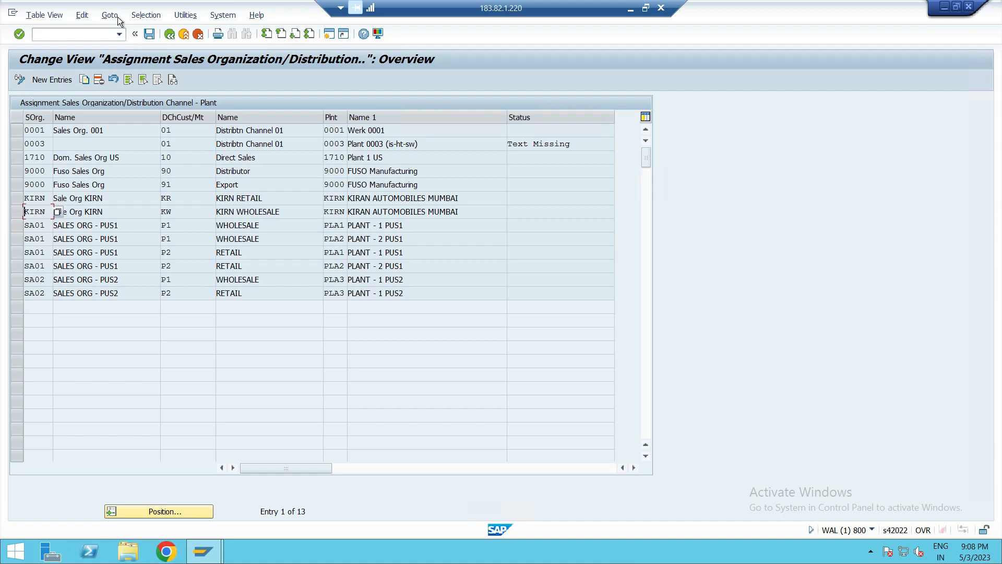
pyautogui.click(170, 35)
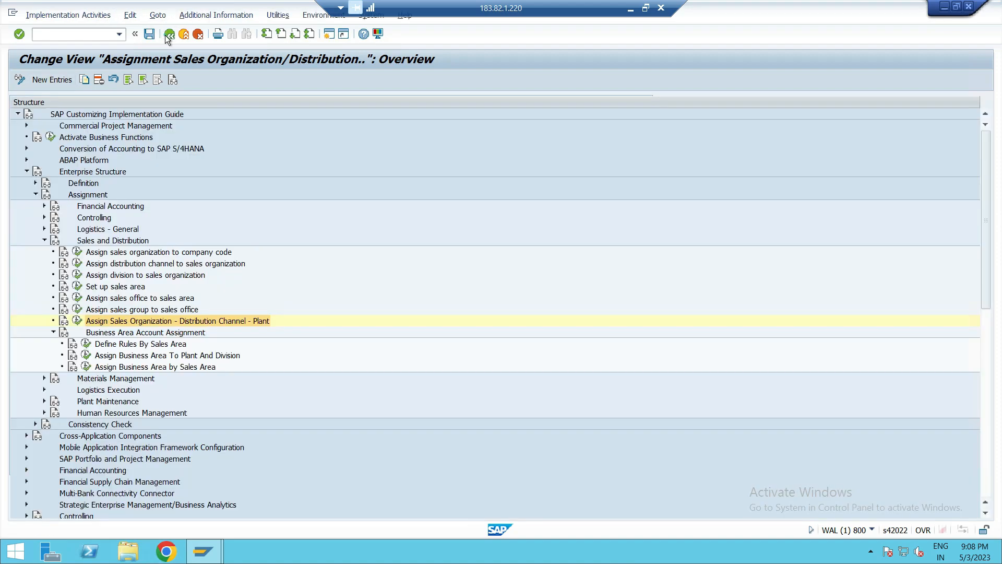
pyautogui.click(77, 320)
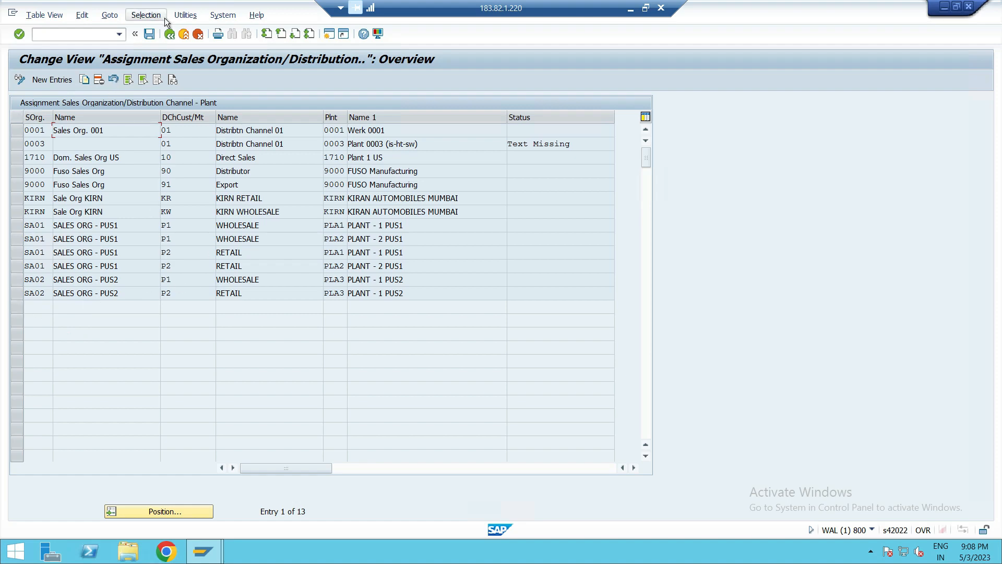
pyautogui.click(170, 35)
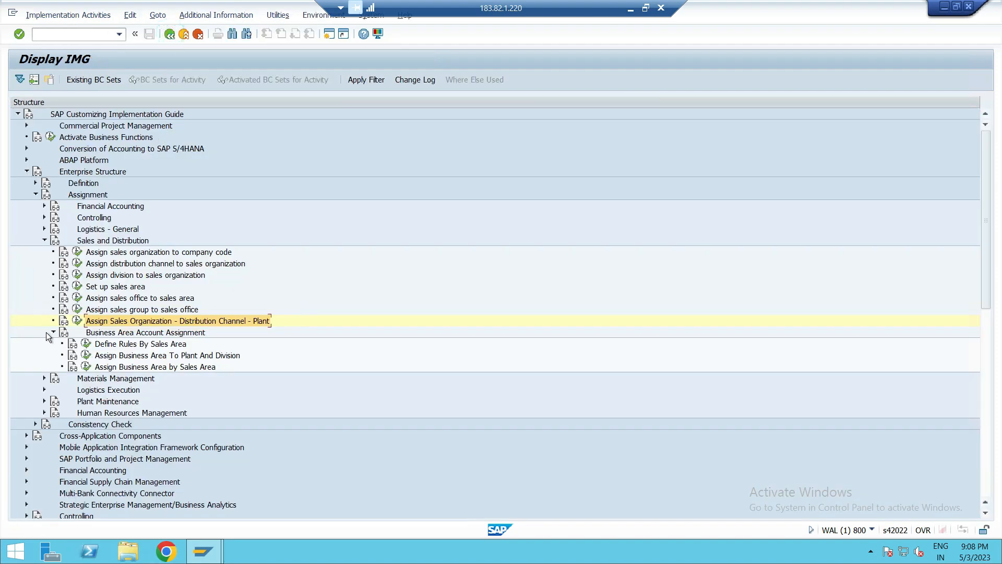
# - Open Define Rules By Sales Area under Business Area Account Assignment and scroll to the SA01 and SA02 sales areas
pyautogui.click(121, 333)
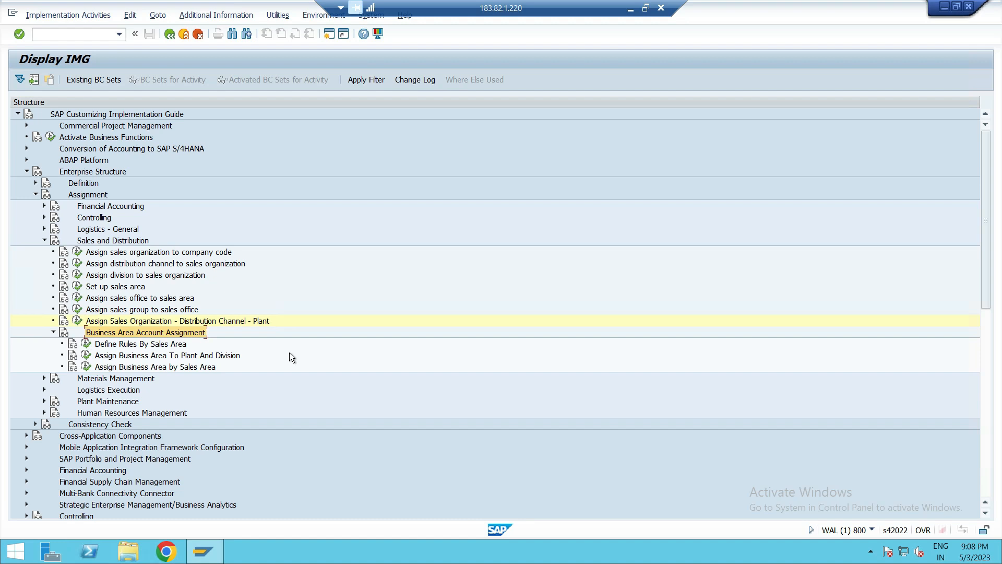
pyautogui.click(136, 345)
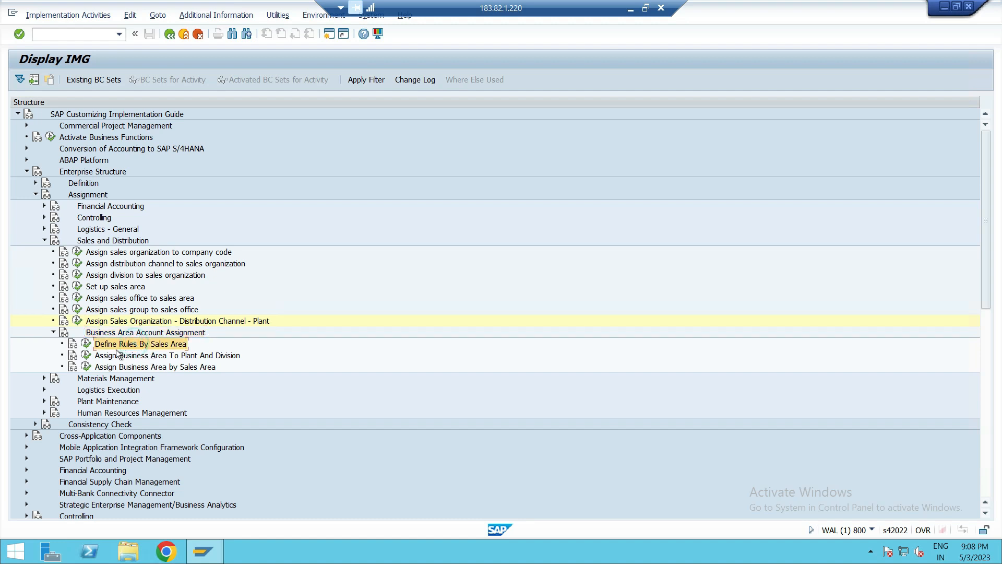
pyautogui.click(86, 344)
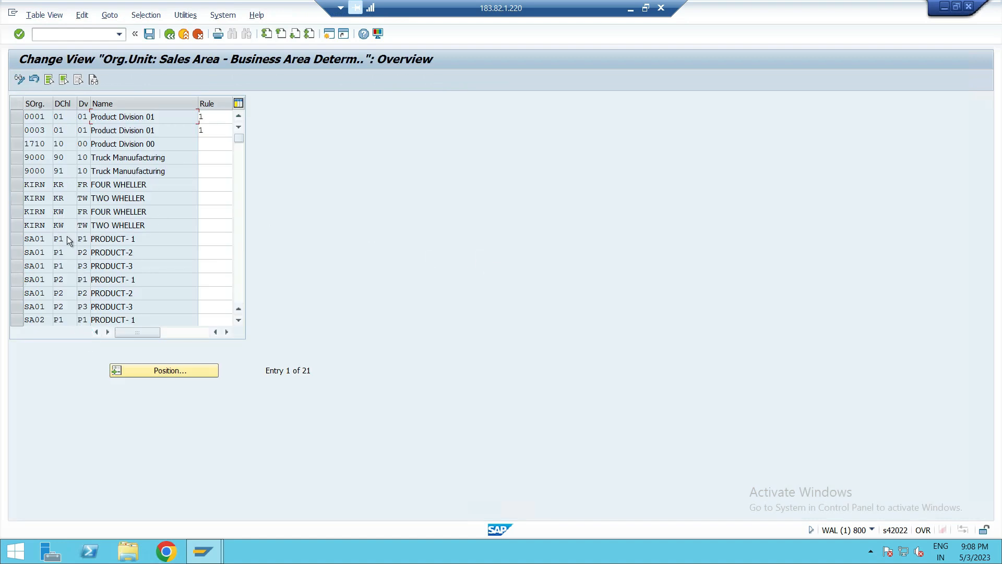
pyautogui.scroll(-3, 68, 238)
pyautogui.scroll(1, 68, 238)
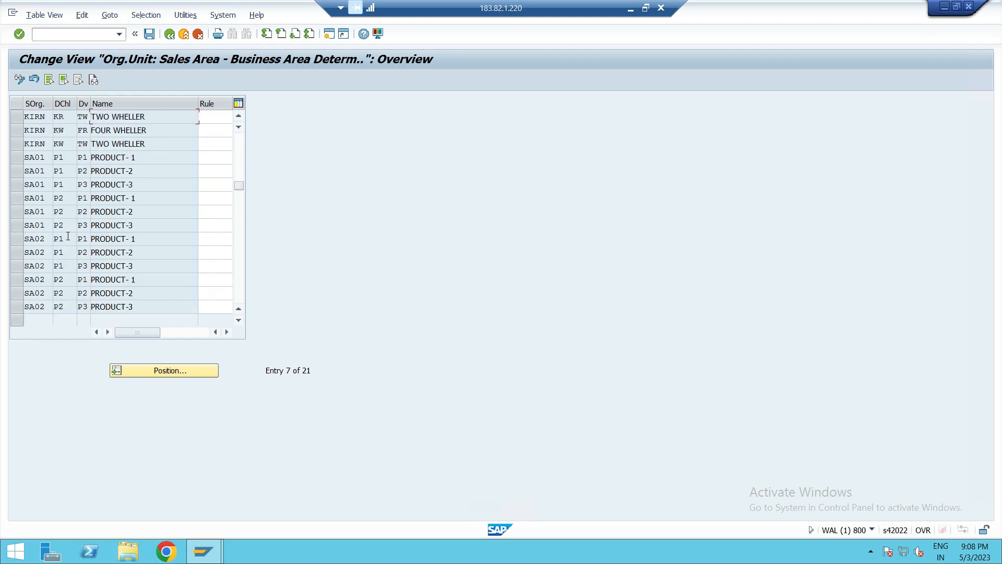
pyautogui.click(16, 160)
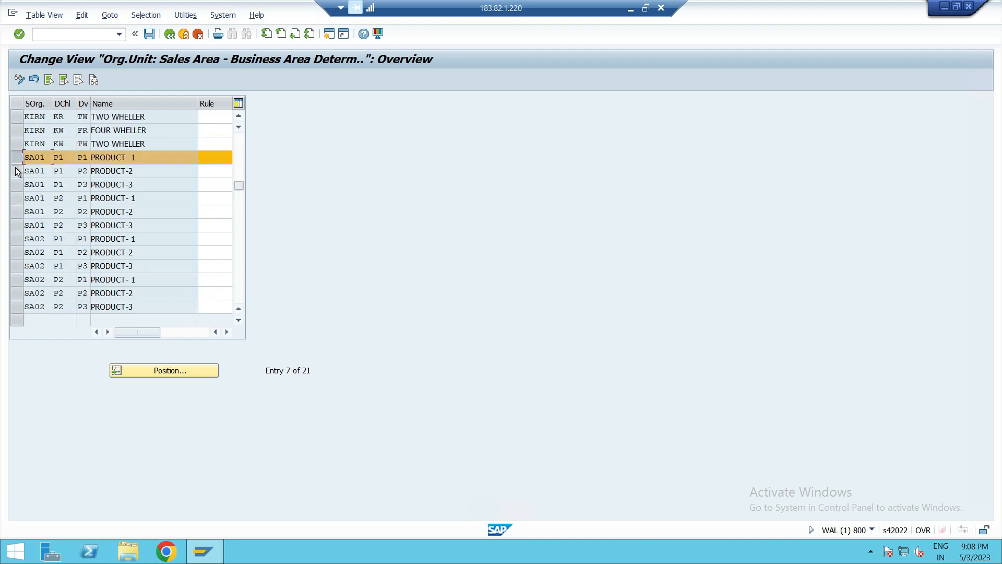
pyautogui.click(16, 171)
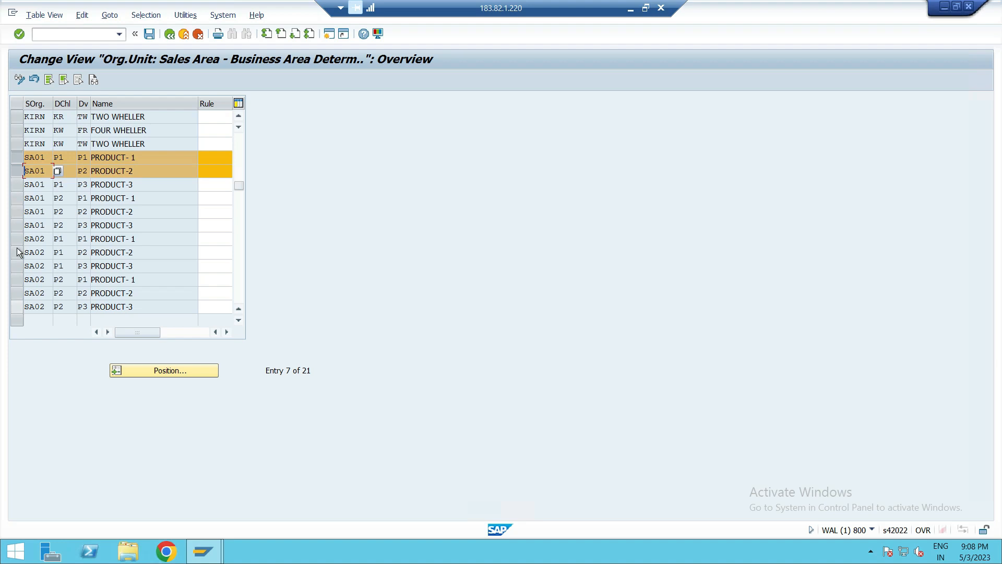
pyautogui.click(19, 170)
pyautogui.click(19, 159)
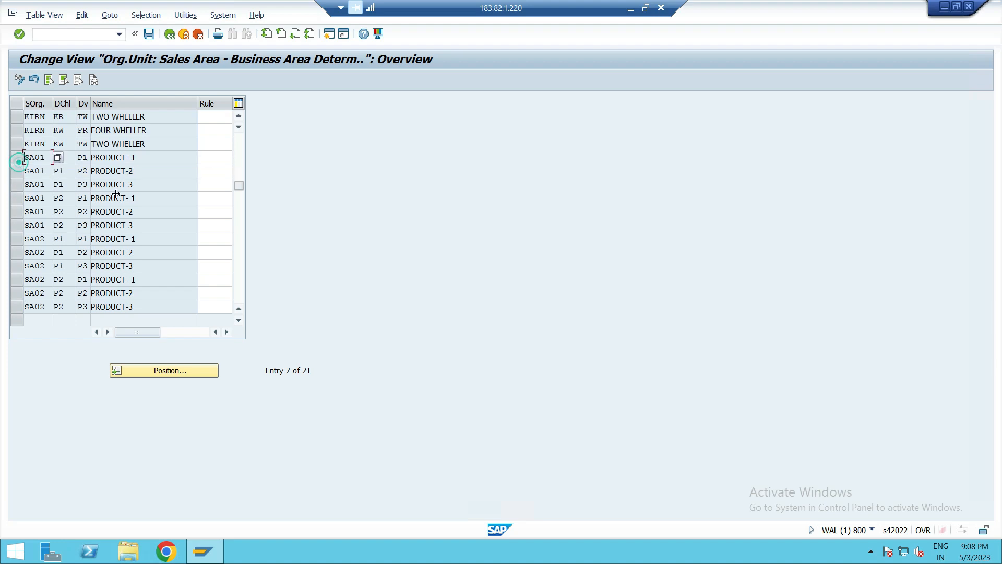
# - Set the business area rule for sales area SA01 / P1 / P1 to 001
pyautogui.scroll(1, 148, 203)
pyautogui.click(213, 178)
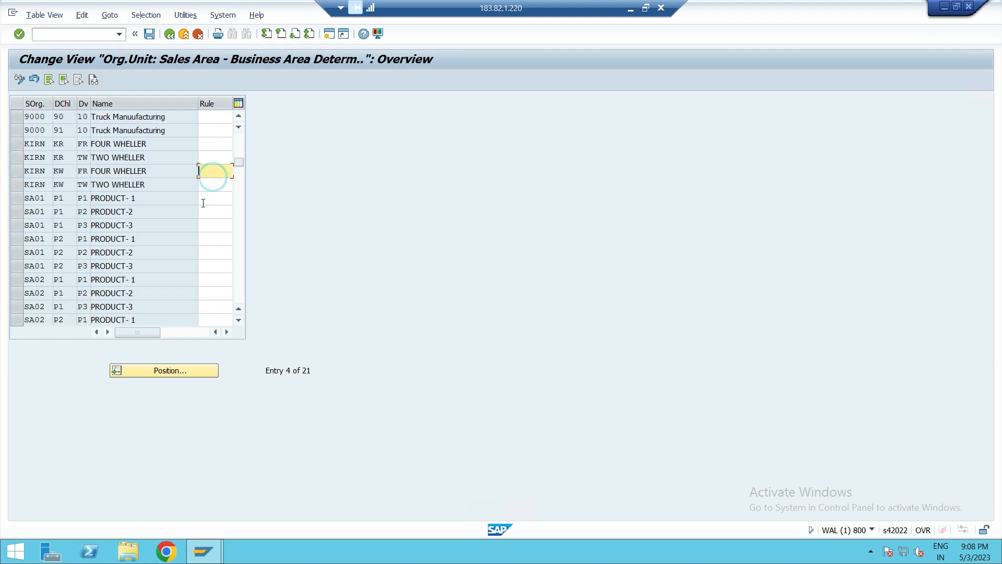
pyautogui.click(206, 196)
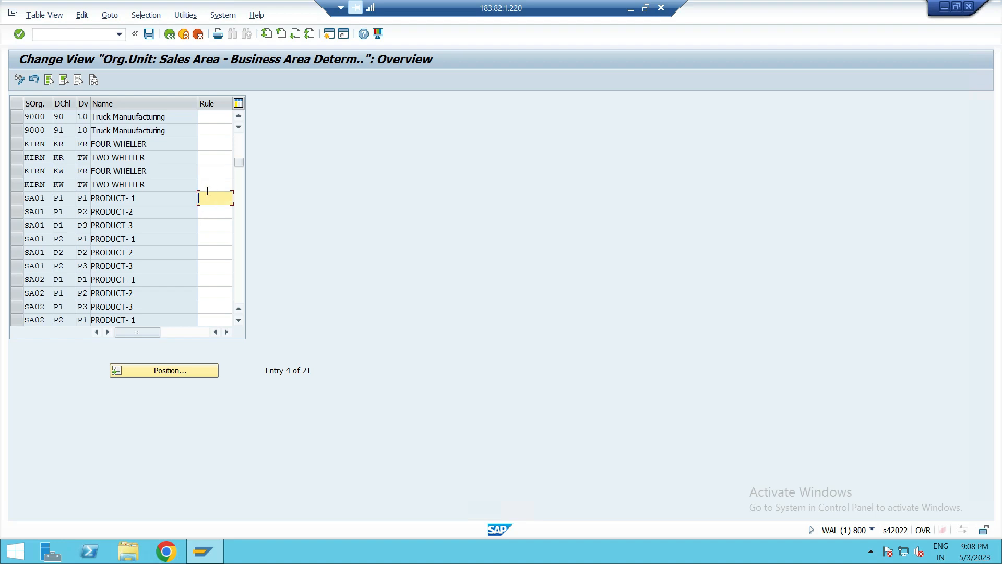
pyautogui.write('1')
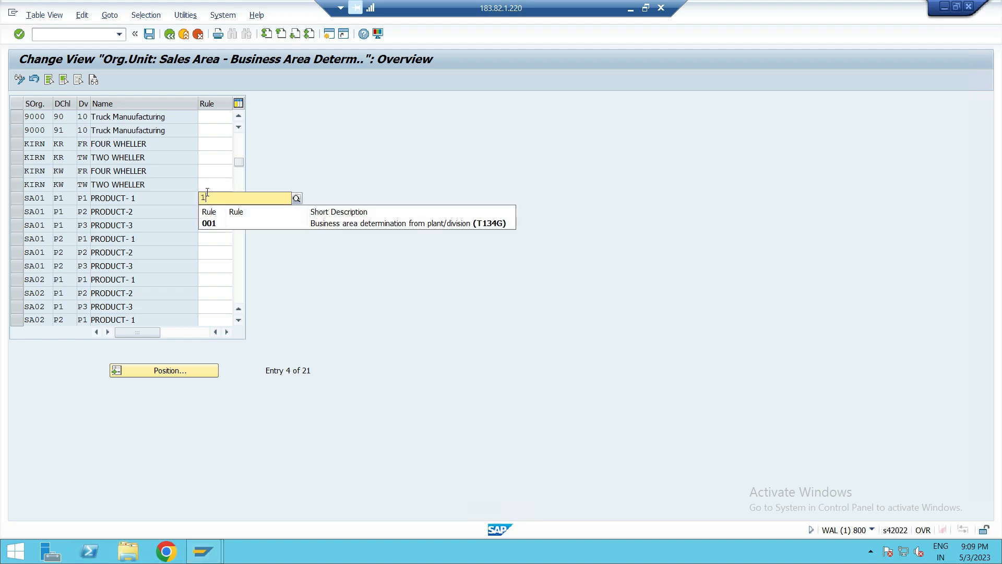
pyautogui.click(209, 224)
# - Set the business area rule for sales area SA01 / P1 / P2 to 001
pyautogui.click(208, 211)
pyautogui.write('001')
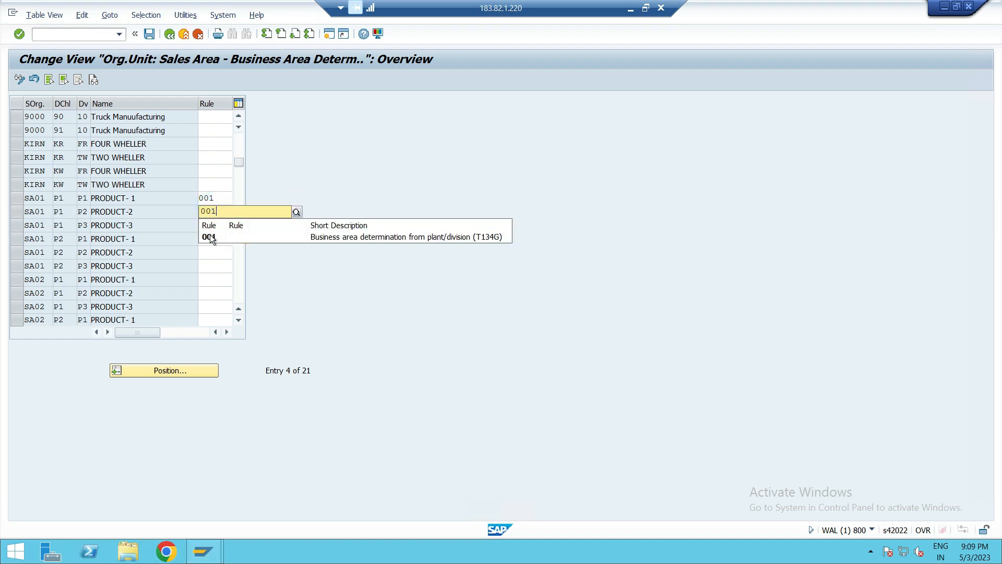
pyautogui.click(208, 235)
pyautogui.click(217, 218)
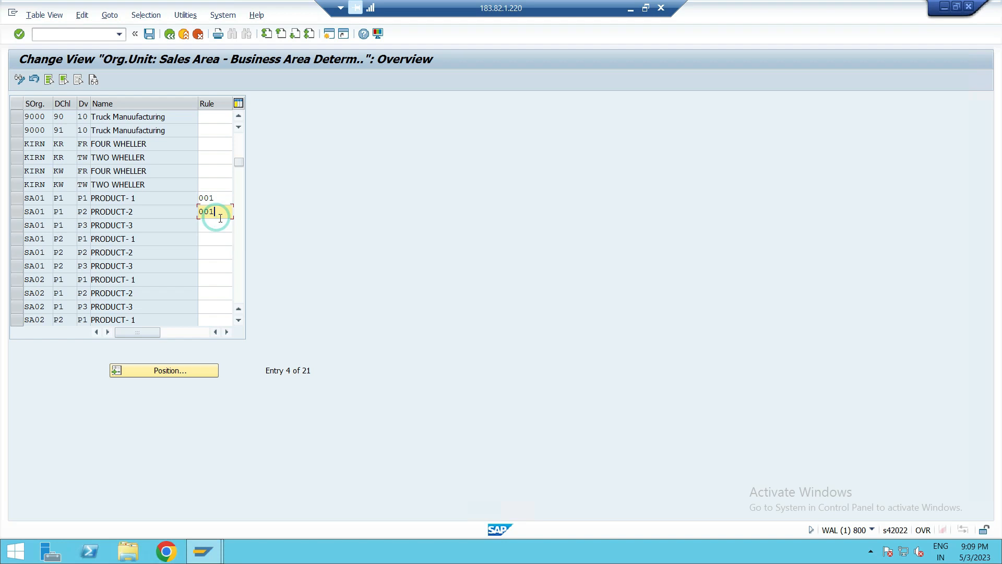
# - Set the business area rule to 001 for the remaining SA01 sales areas: P1 / P3 and P2 / P1, P2, P3
pyautogui.click(215, 221)
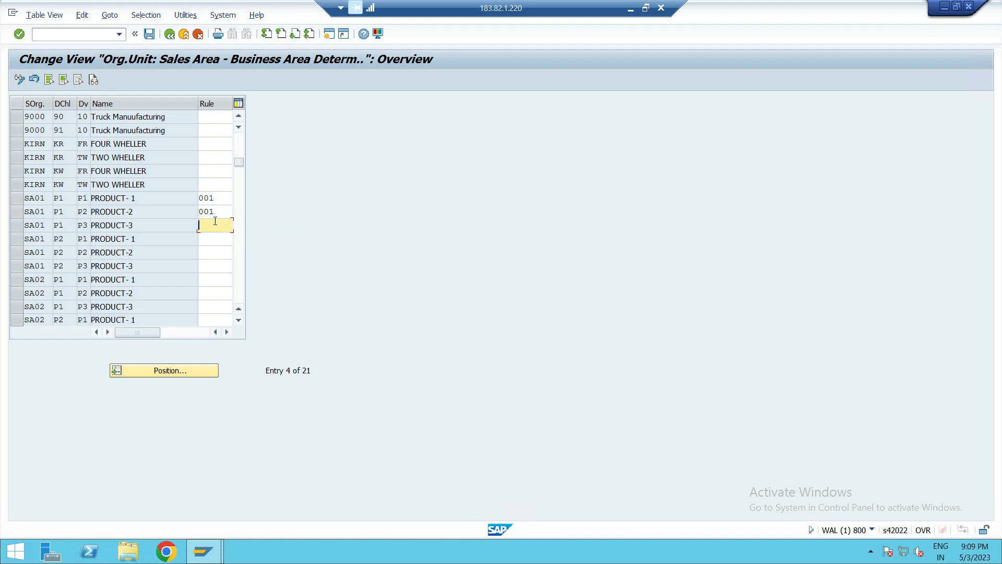
pyautogui.write('0')
pyautogui.click(210, 249)
pyautogui.click(213, 244)
pyautogui.write('0')
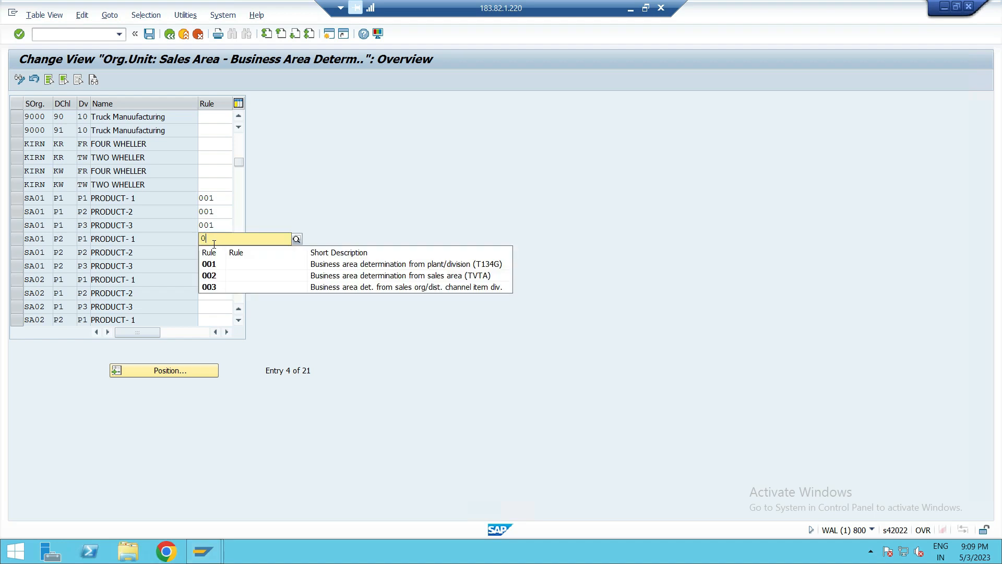
pyautogui.click(218, 265)
pyautogui.click(215, 253)
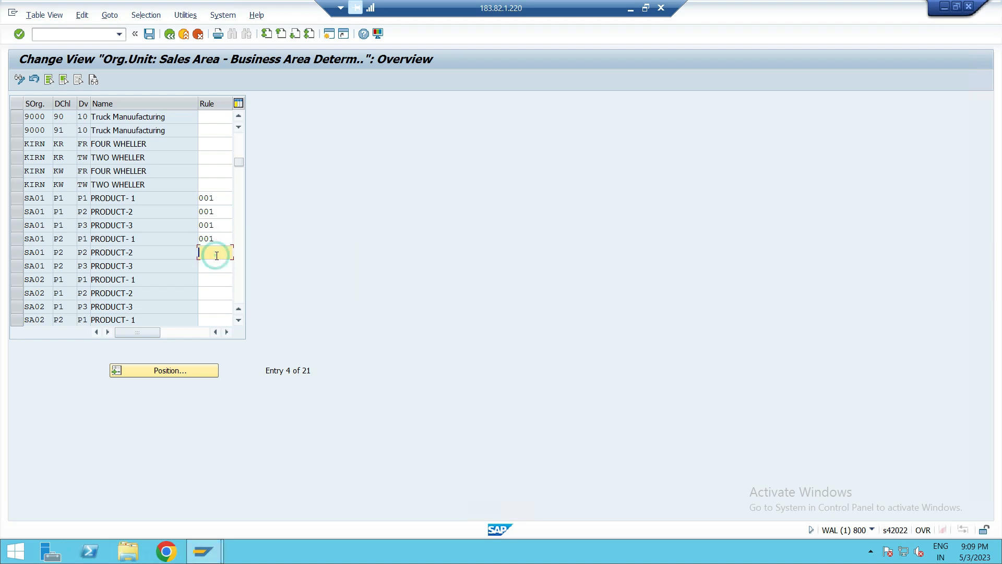
pyautogui.write('0')
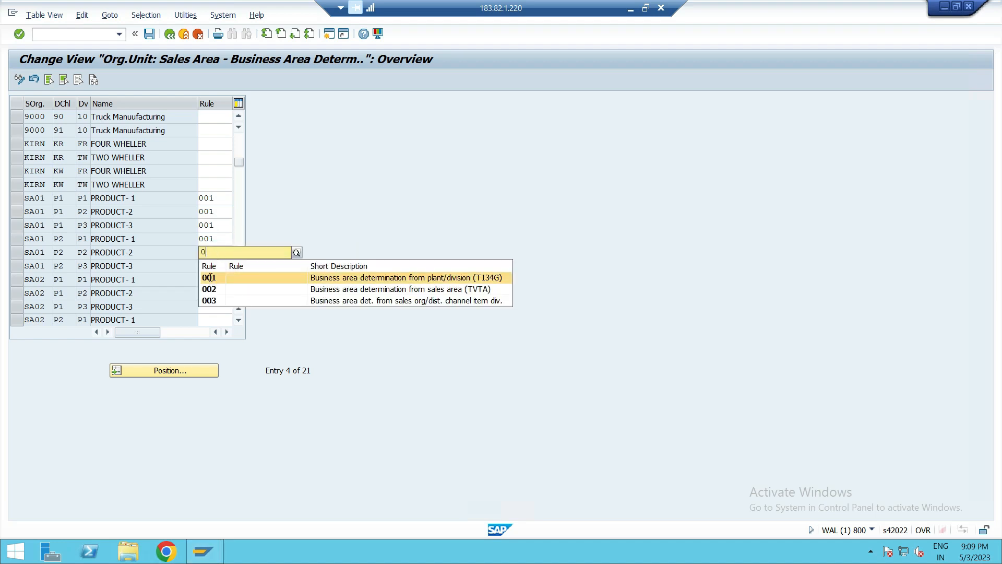
pyautogui.click(208, 276)
pyautogui.click(212, 261)
pyautogui.write('0')
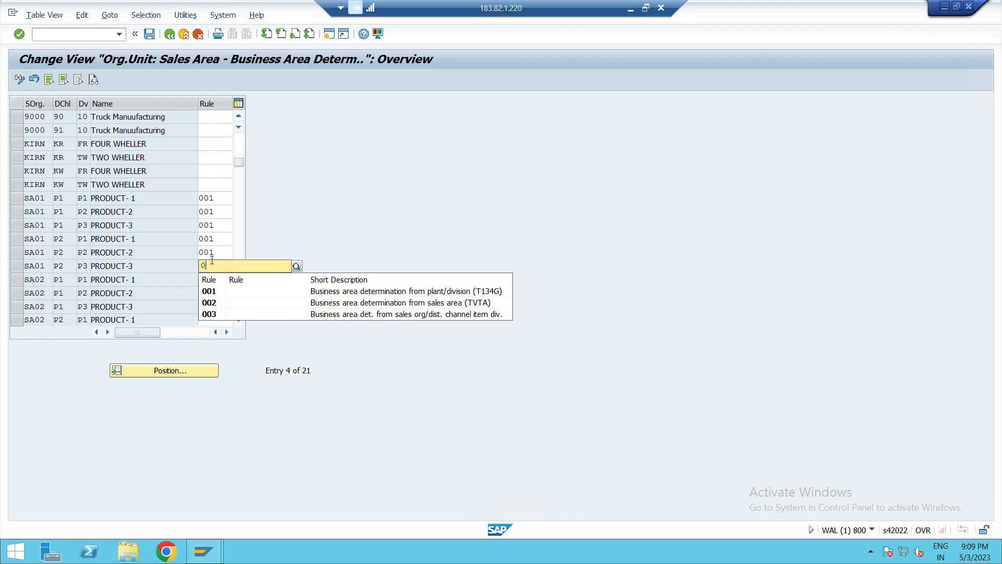
pyautogui.click(208, 288)
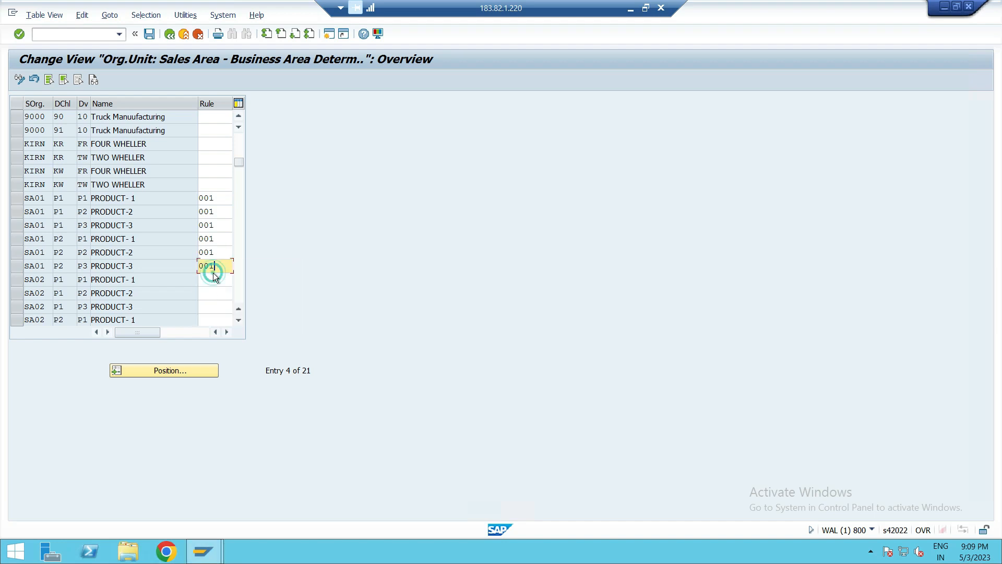
# - Set the business area rule to 001 for sales areas SA02 / P1 / P1, P2 and P3
pyautogui.click(214, 276)
pyautogui.write('0')
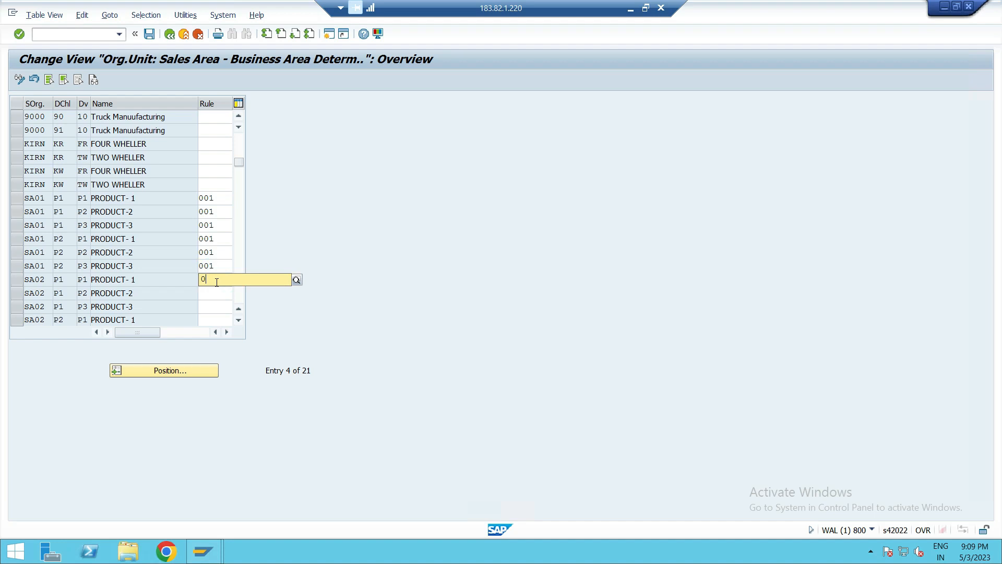
pyautogui.click(211, 305)
pyautogui.click(215, 292)
pyautogui.write('0')
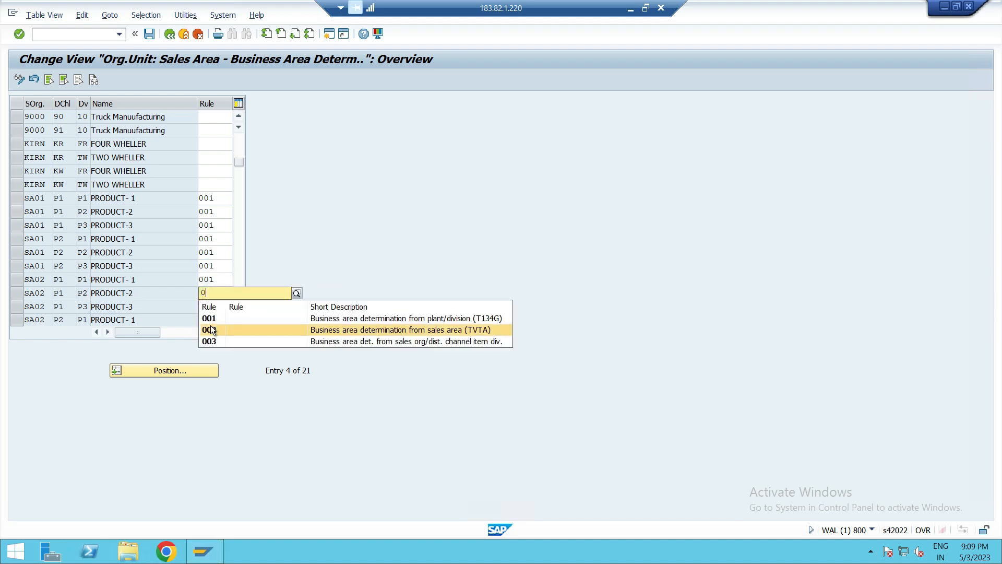
pyautogui.click(222, 318)
pyautogui.click(212, 308)
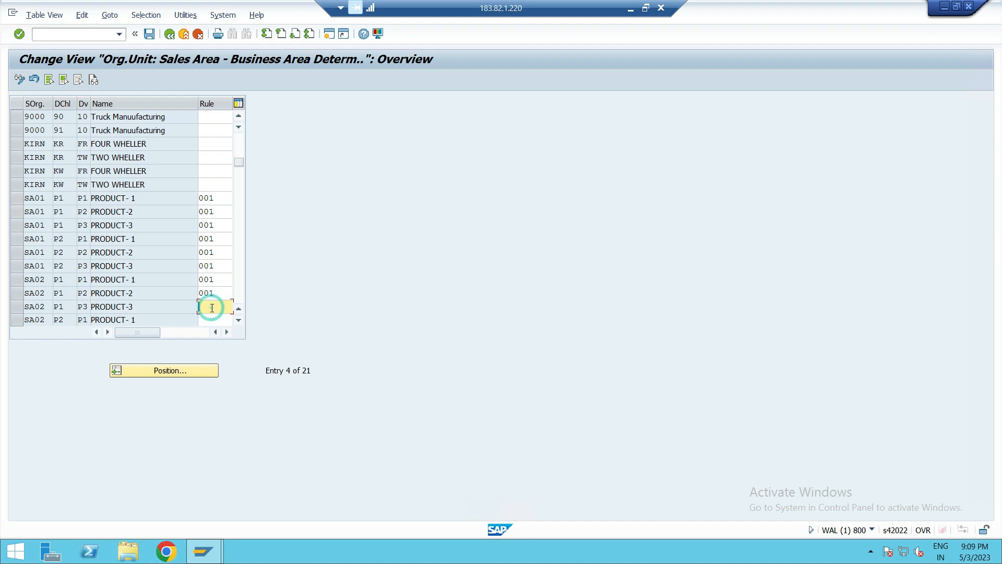
pyautogui.write('0')
pyautogui.click(206, 328)
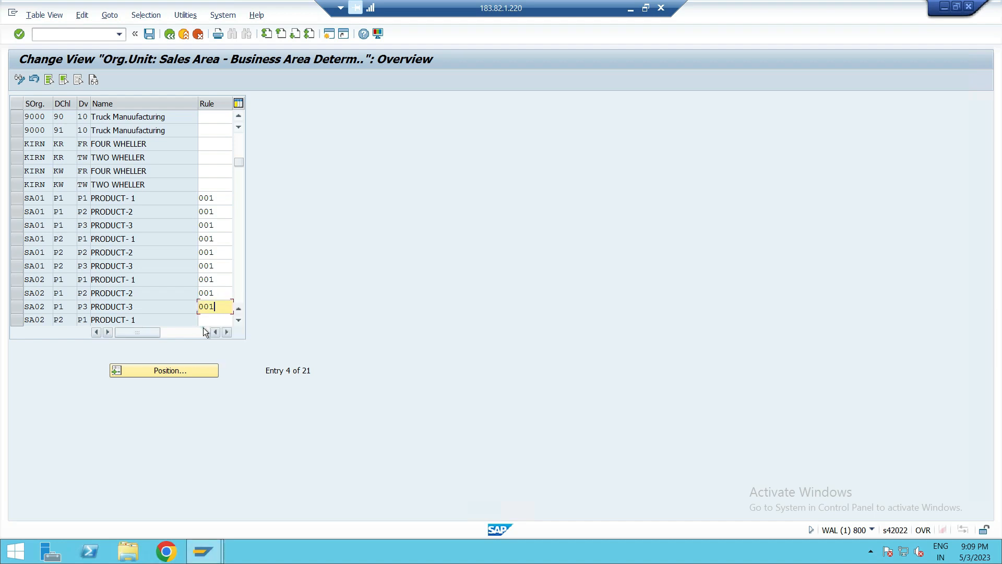
# - Set the business area rule to 001 for sales areas SA02 / P2 / P1, P2 and P3
pyautogui.scroll(-1, 206, 278)
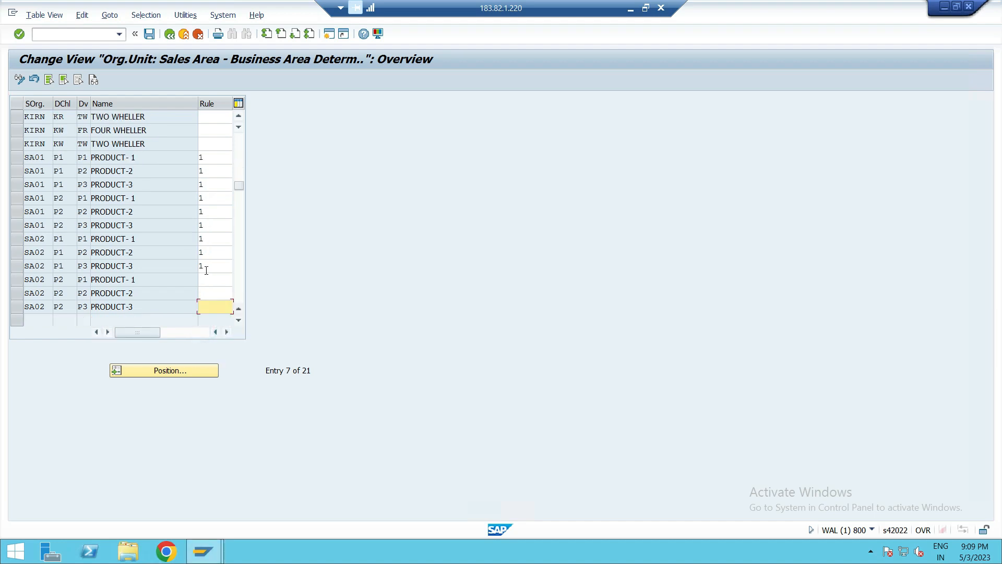
pyautogui.click(205, 279)
pyautogui.write('0')
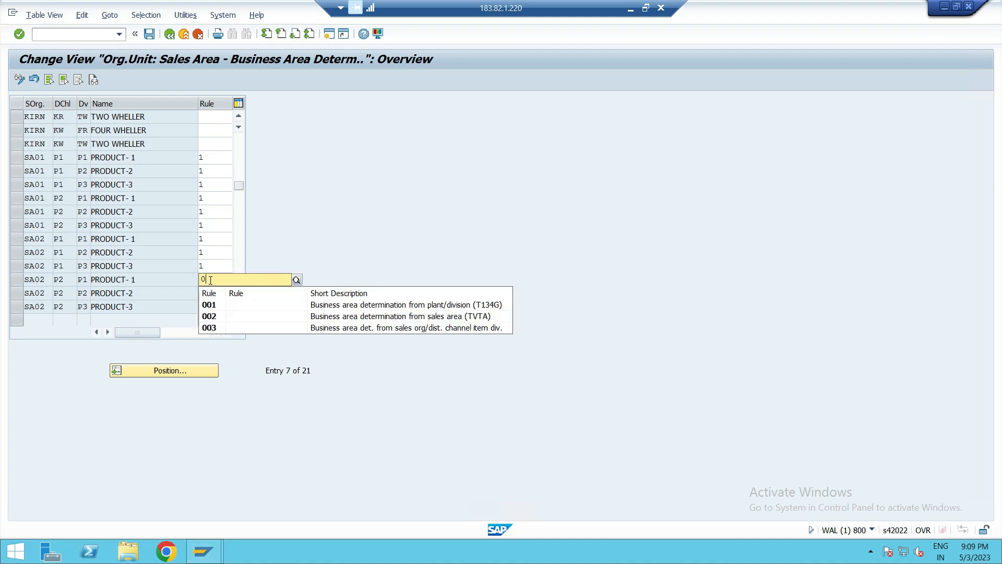
pyautogui.click(209, 305)
pyautogui.click(208, 293)
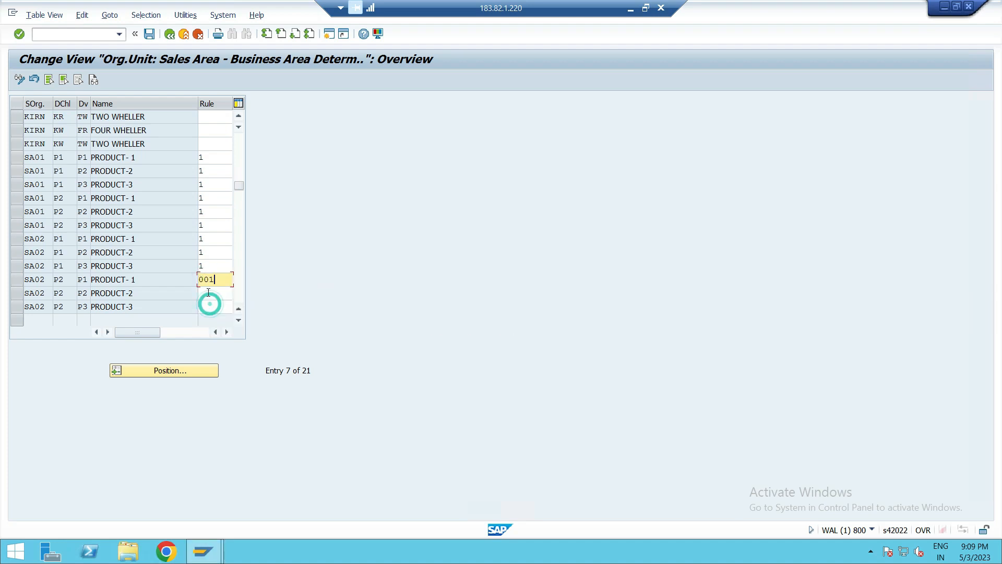
pyautogui.write('0')
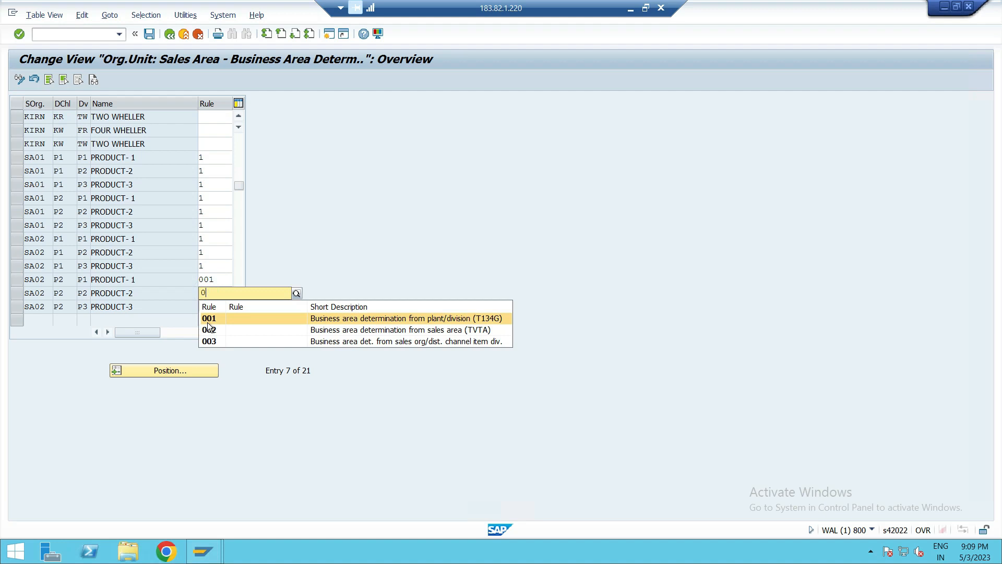
pyautogui.click(207, 321)
pyautogui.click(211, 307)
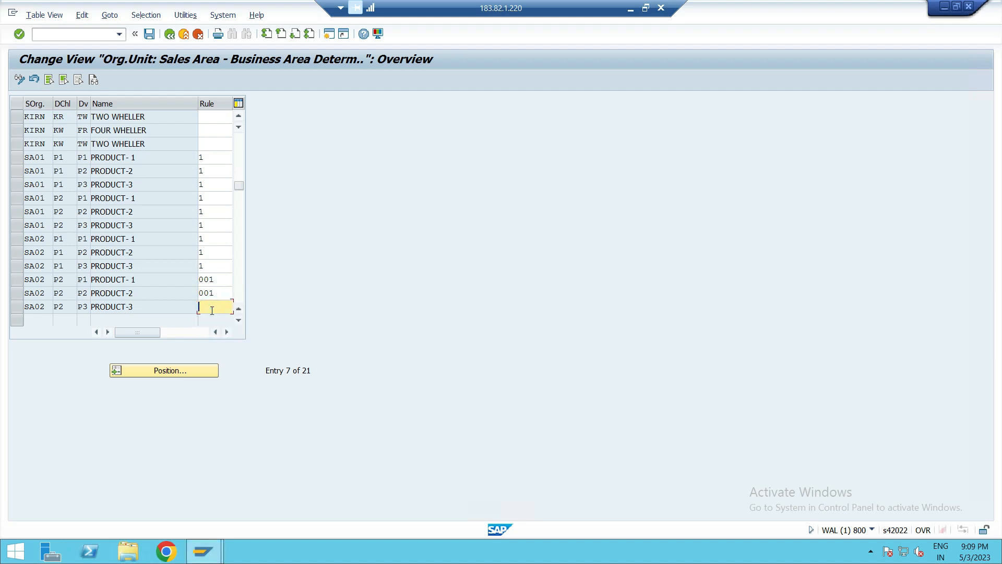
pyautogui.write('0')
pyautogui.click(209, 332)
pyautogui.click(344, 328)
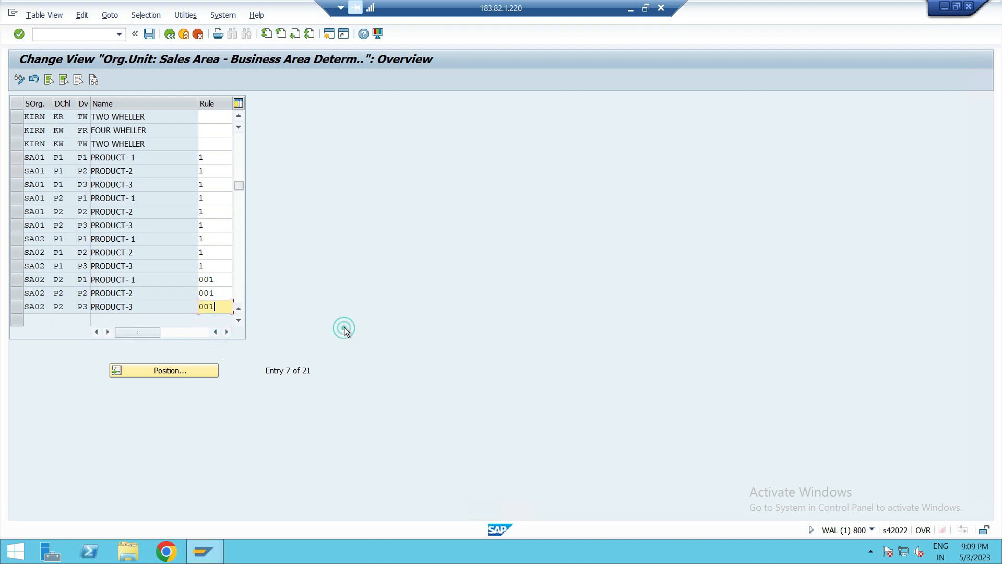
# - Save the business area rules by sales area and return to the IMG
pyautogui.click(150, 34)
pyautogui.click(244, 217)
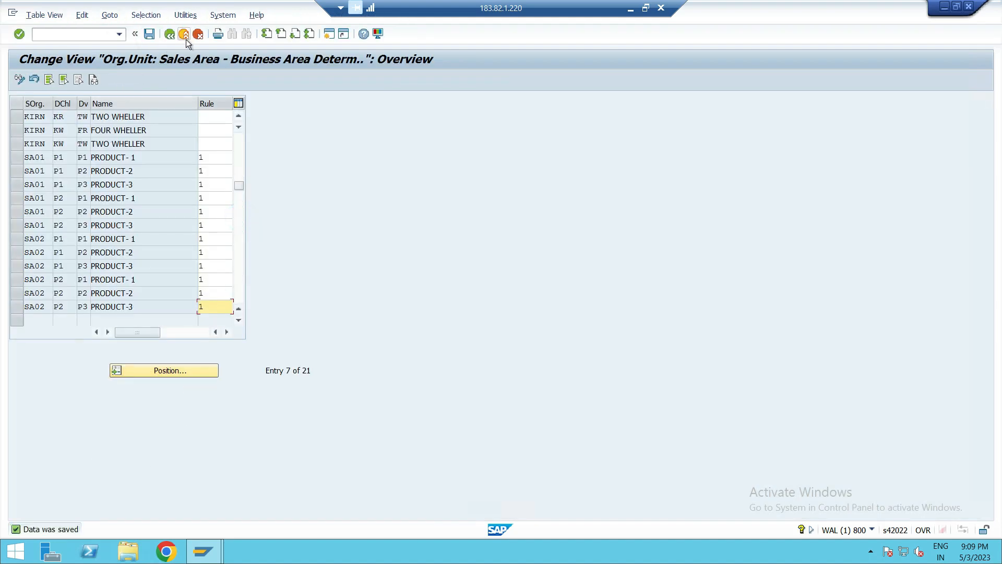
pyautogui.click(169, 39)
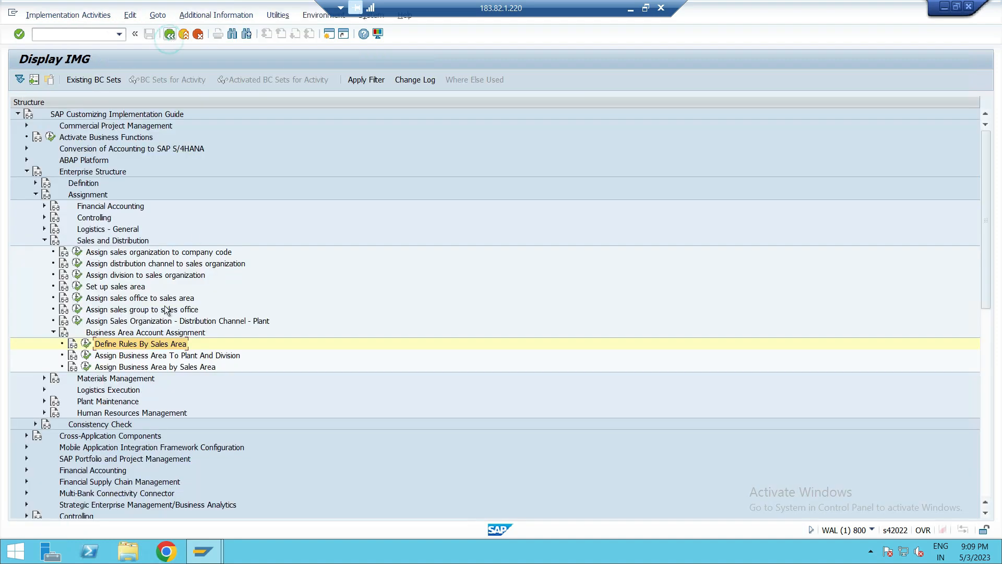
# - Open Assign Business Area To Plant And Division and review the PLA1 plant entries before returning to the IMG
pyautogui.click(128, 358)
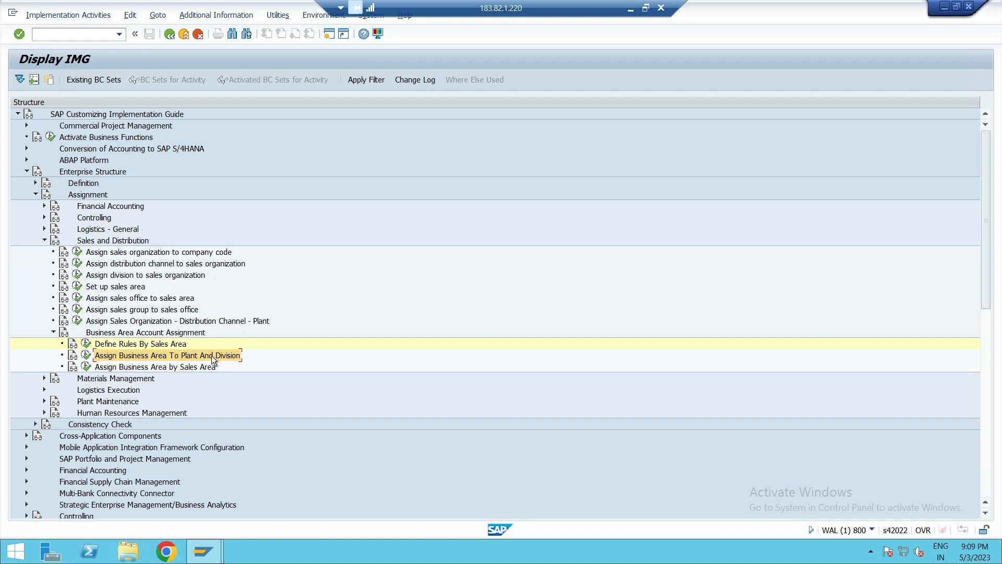
pyautogui.click(86, 355)
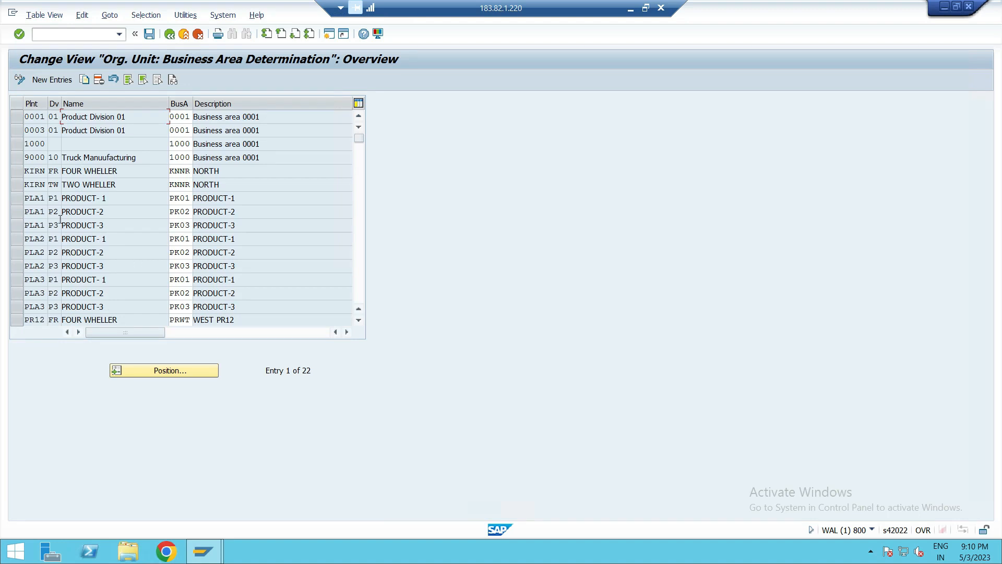
pyautogui.click(14, 200)
pyautogui.click(14, 224)
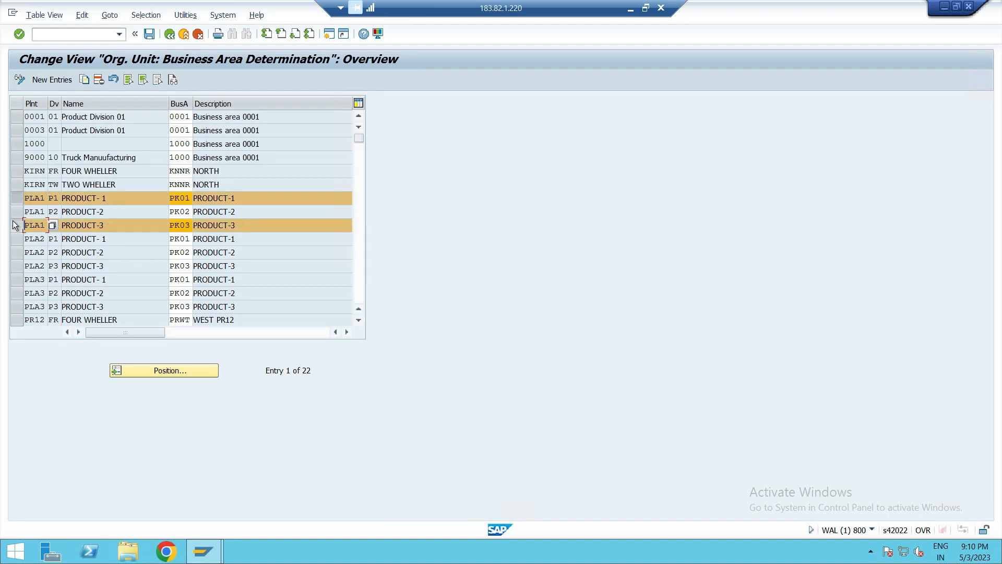
pyautogui.click(16, 212)
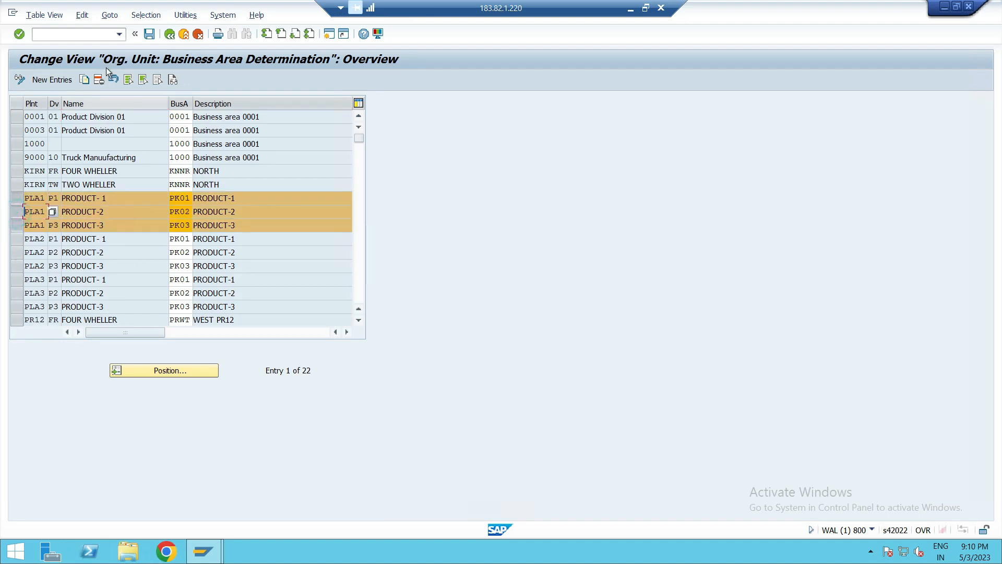
pyautogui.click(169, 34)
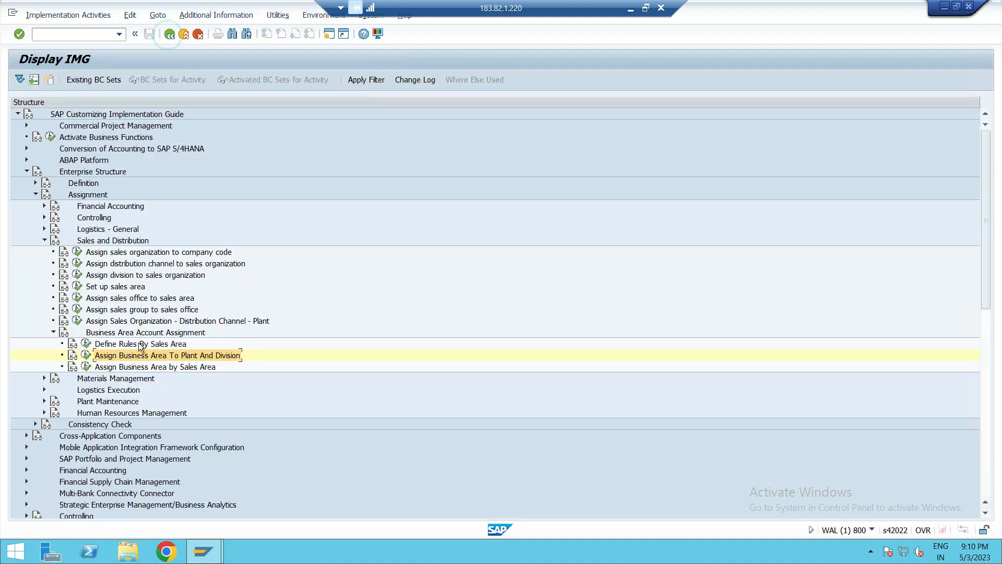
# - Open Assign Business Area by Sales Area to check its entries, then return to the IMG
pyautogui.click(218, 355)
pyautogui.click(184, 367)
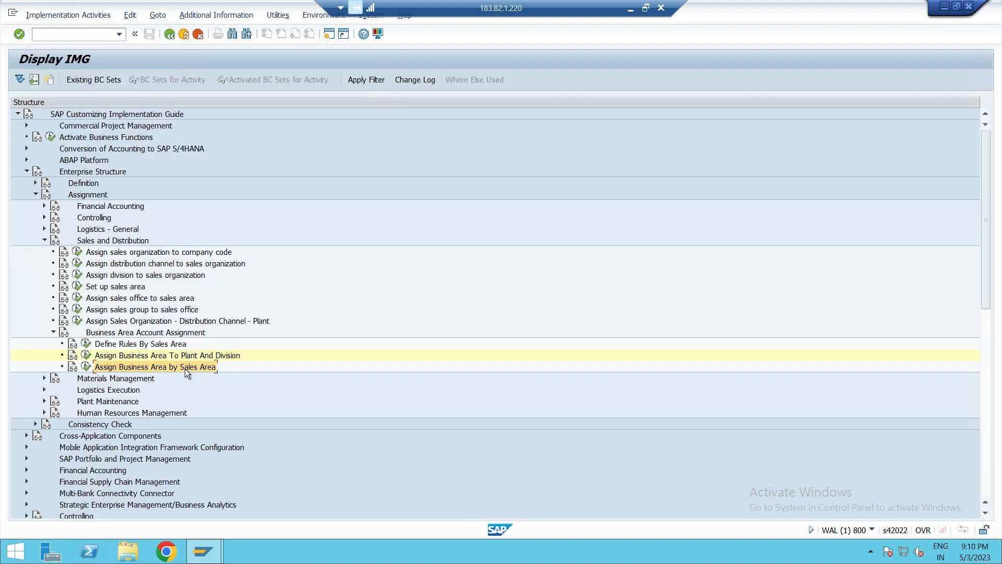
pyautogui.click(86, 366)
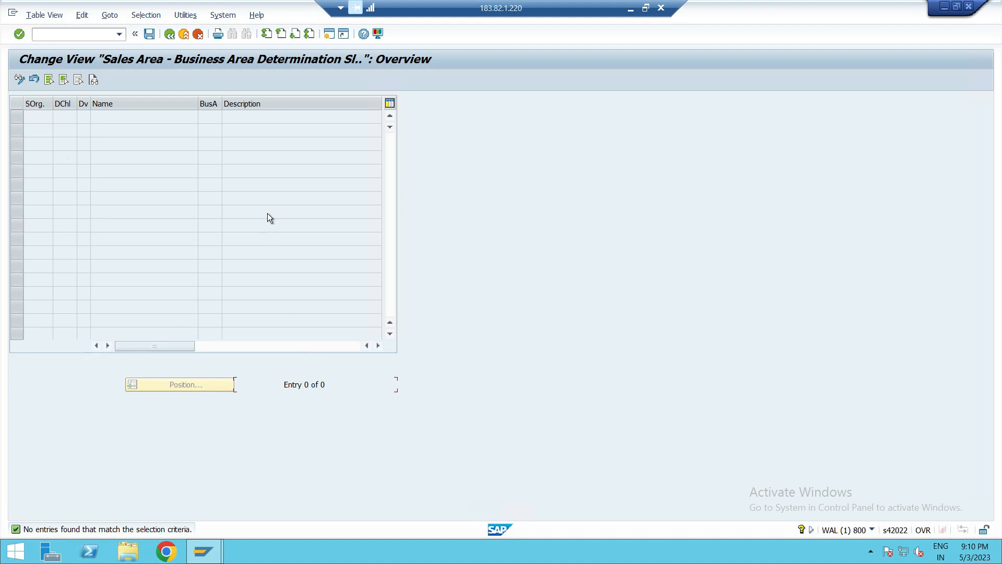
pyautogui.click(171, 39)
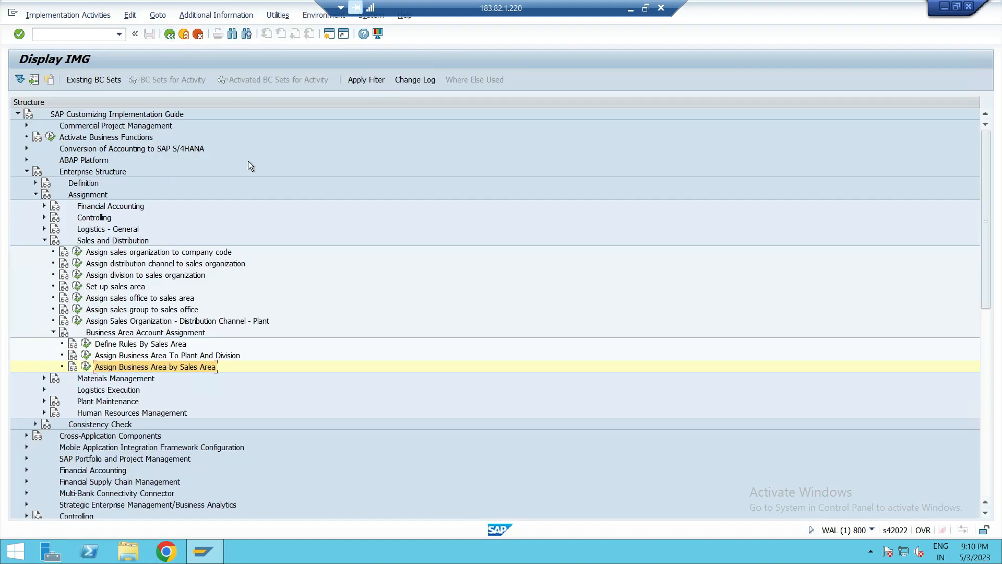
# - Collapse the Enterprise Structure Assignment node and expand Definition to browse its Logistics and Materials Management sections
pyautogui.click(44, 240)
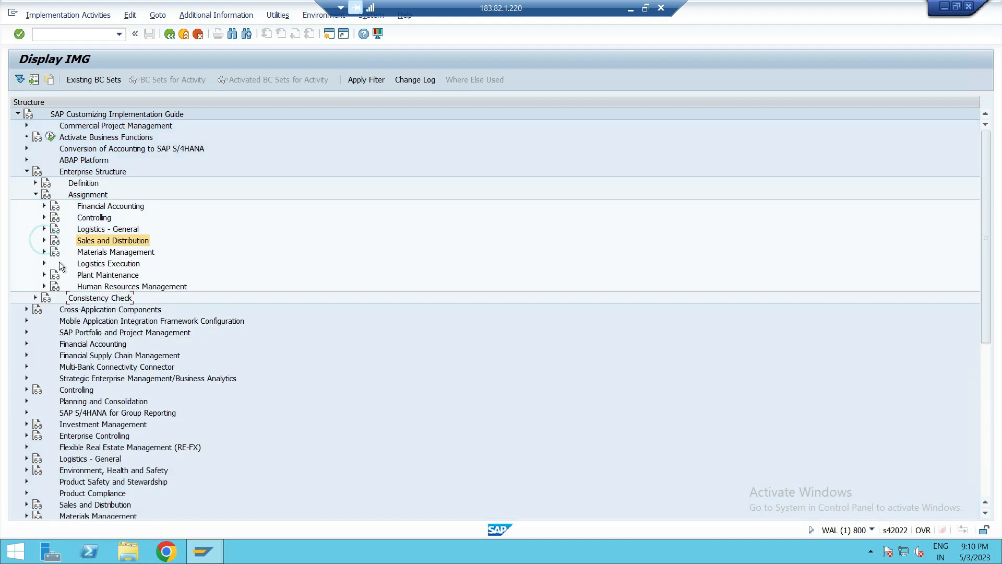
pyautogui.click(36, 194)
pyautogui.click(36, 183)
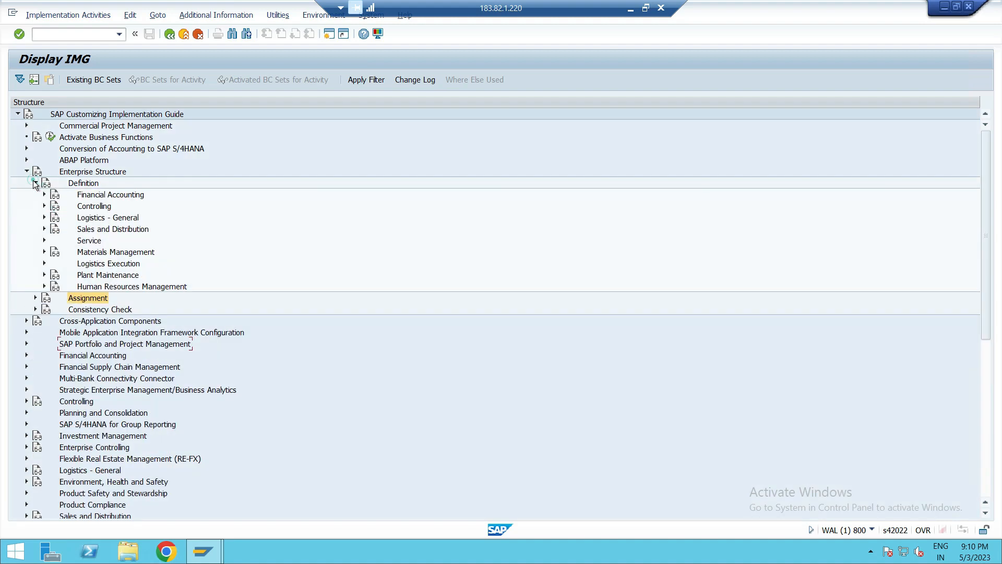
pyautogui.click(119, 217)
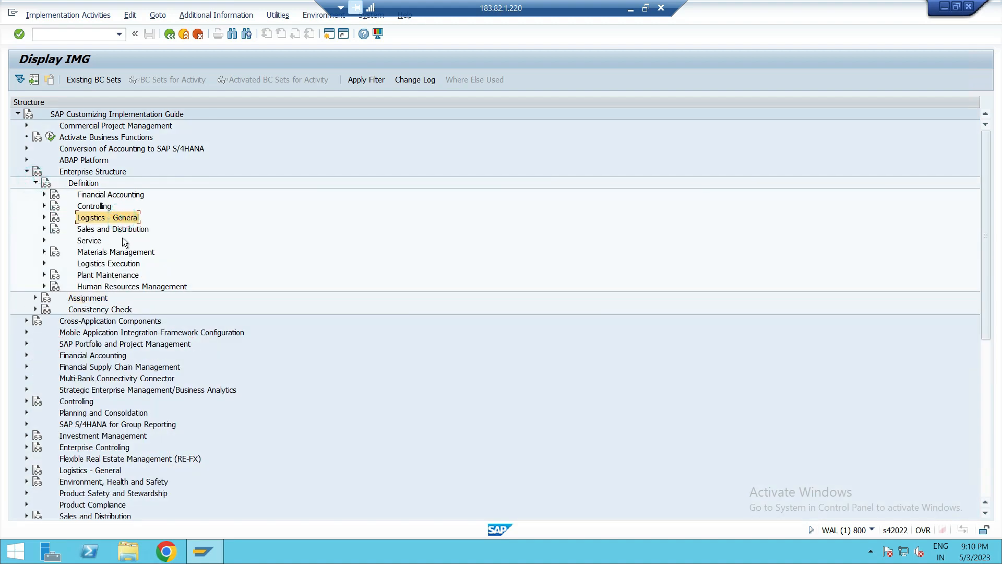
pyautogui.click(117, 253)
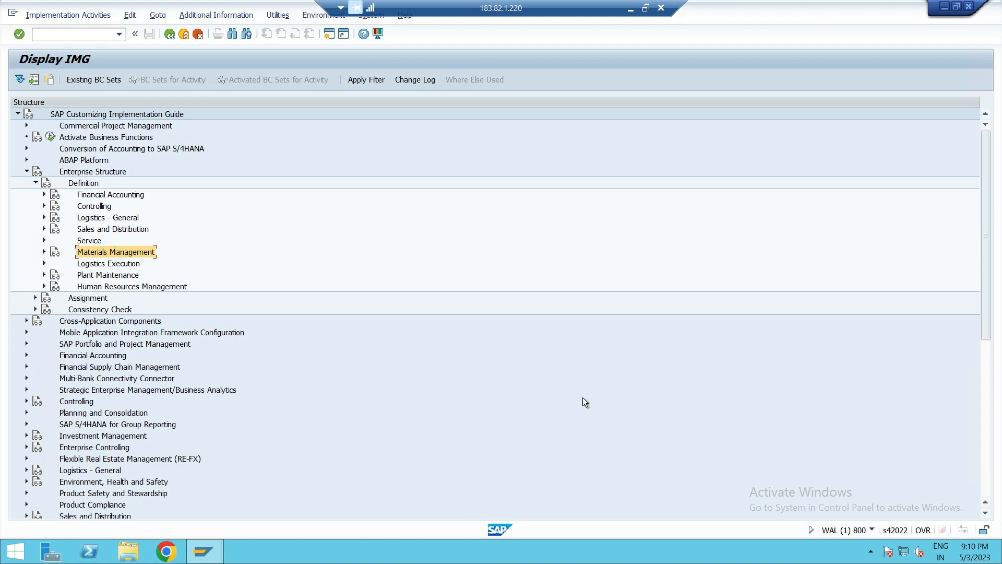
# - Switch to OneNote and read through the handwritten notes on business area and purchase organization assignments
pyautogui.click(630, 9)
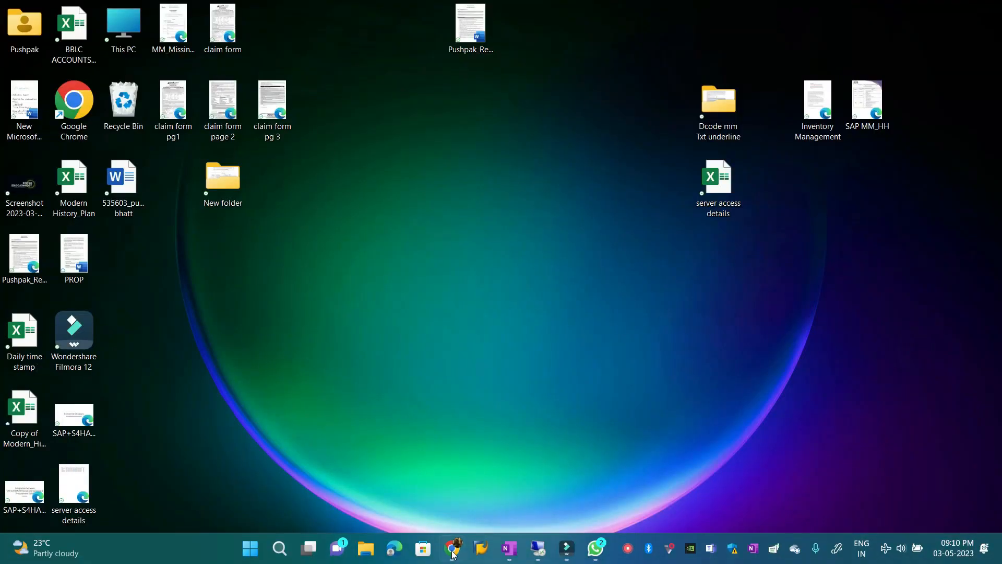
pyautogui.click(514, 547)
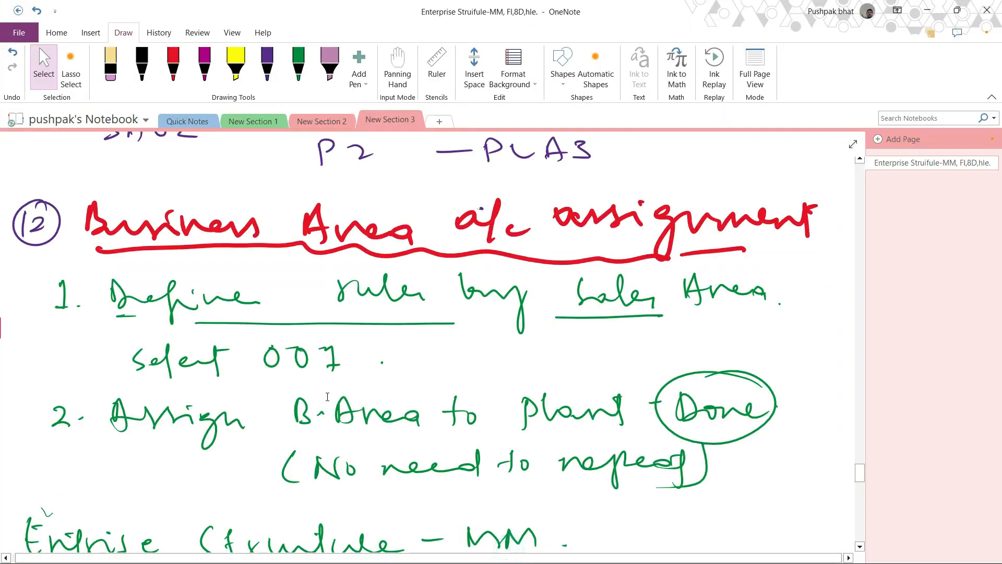
pyautogui.scroll(-6, 313, 382)
pyautogui.scroll(-8, 312, 382)
pyautogui.scroll(4, 301, 367)
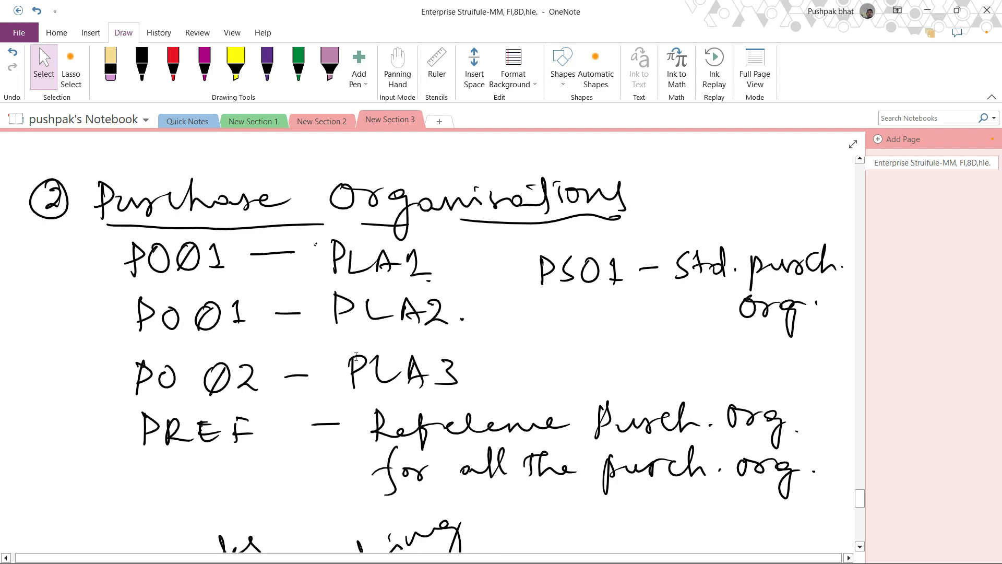
pyautogui.scroll(-3, 649, 306)
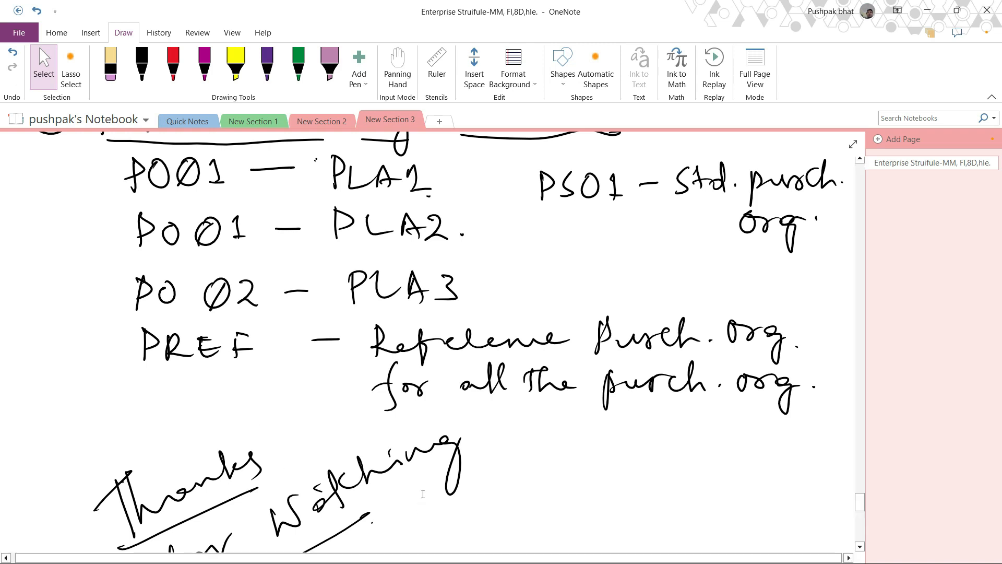
pyautogui.scroll(1, 363, 348)
pyautogui.scroll(1, 363, 348)
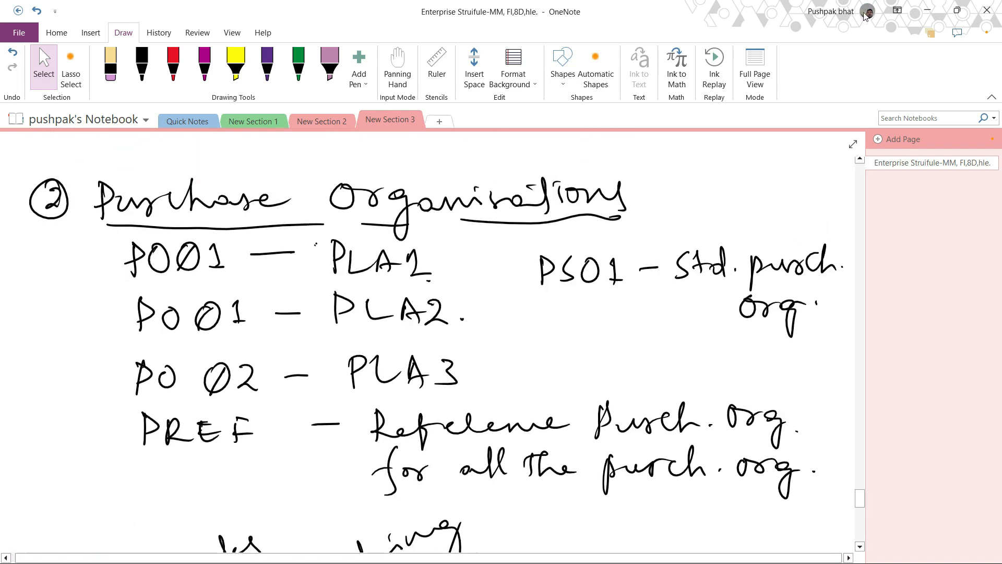
# - Review the handwritten OneNote notes on maintaining storage locations for each plant
pyautogui.click(928, 9)
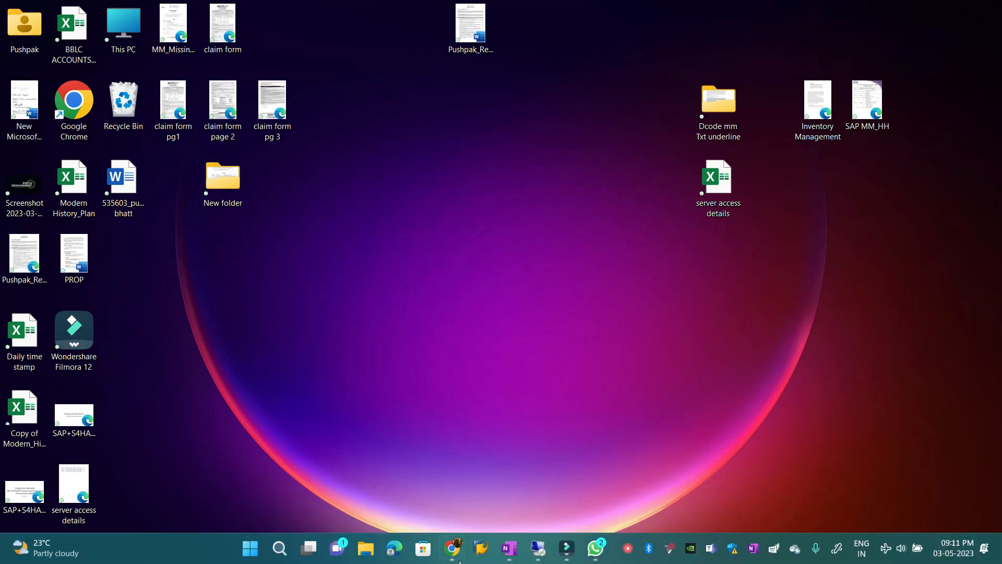
pyautogui.moveTo(552, 550)
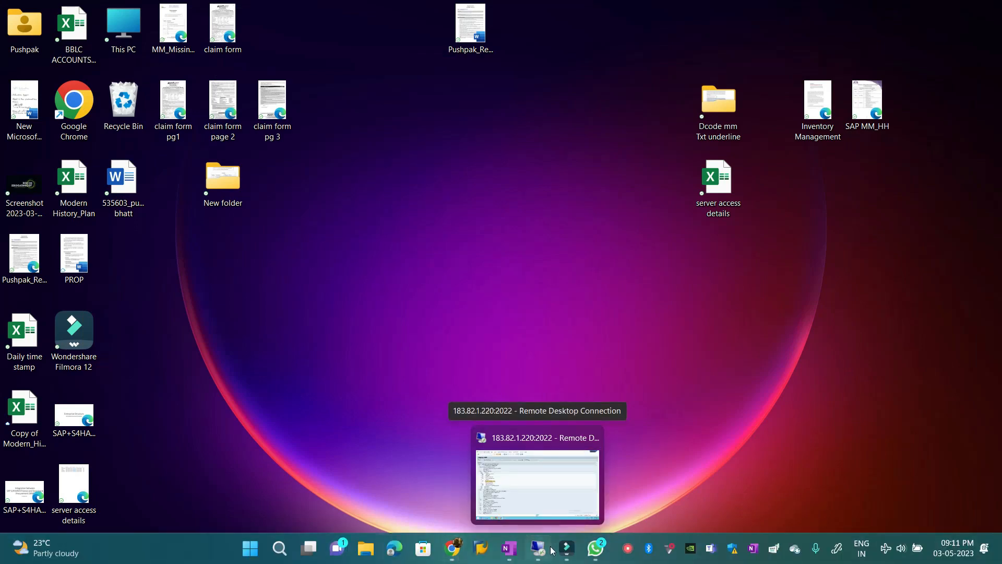
pyautogui.click(509, 548)
pyautogui.scroll(5, 155, 271)
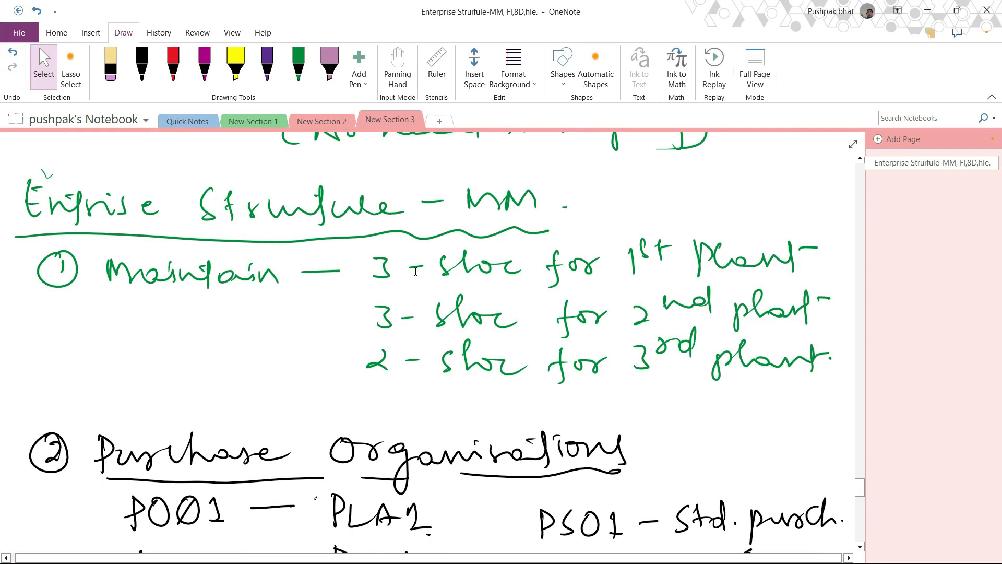
pyautogui.moveTo(370, 251)
pyautogui.mouseDown()
pyautogui.moveTo(669, 288)
pyautogui.moveTo(831, 295)
pyautogui.mouseUp()
pyautogui.click(368, 325)
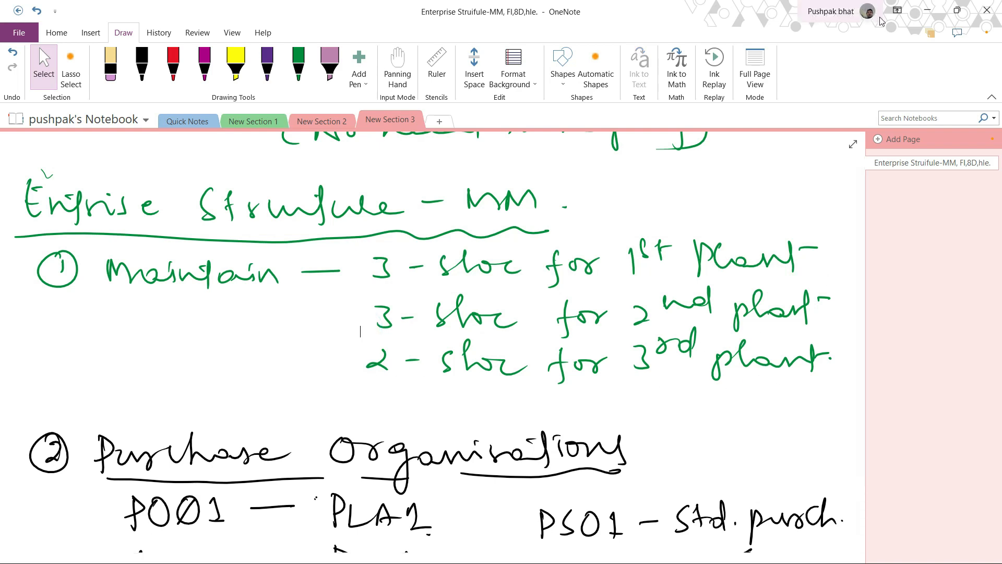
pyautogui.click(927, 10)
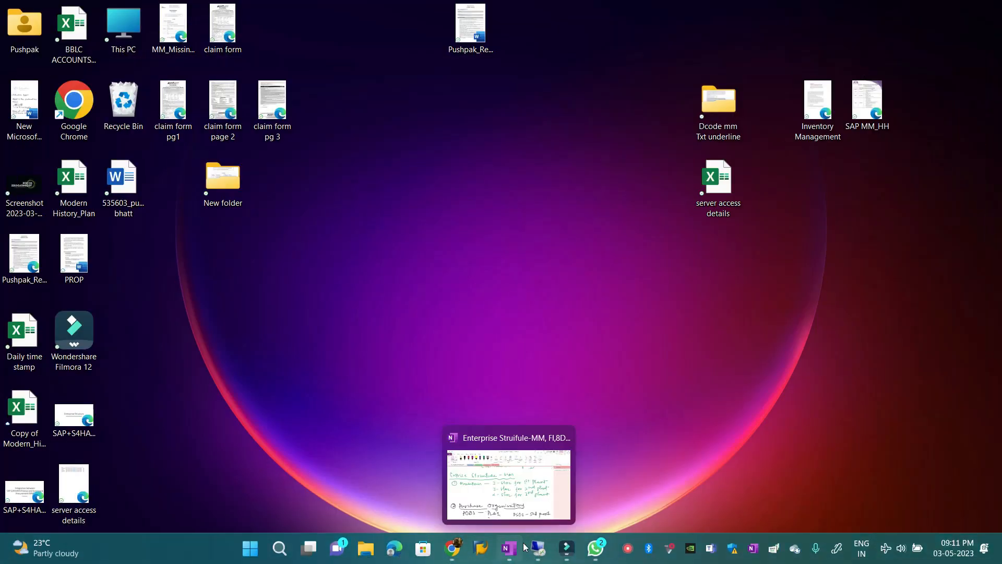
# - Return to the IMG and open Maintain storage location under Materials Management for plant PLA1
pyautogui.click(536, 552)
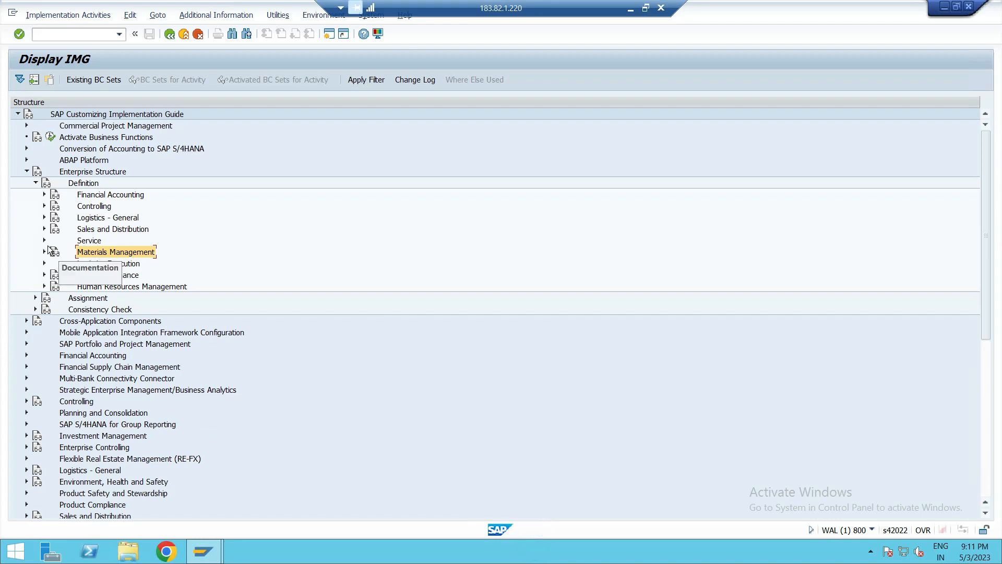
pyautogui.click(44, 251)
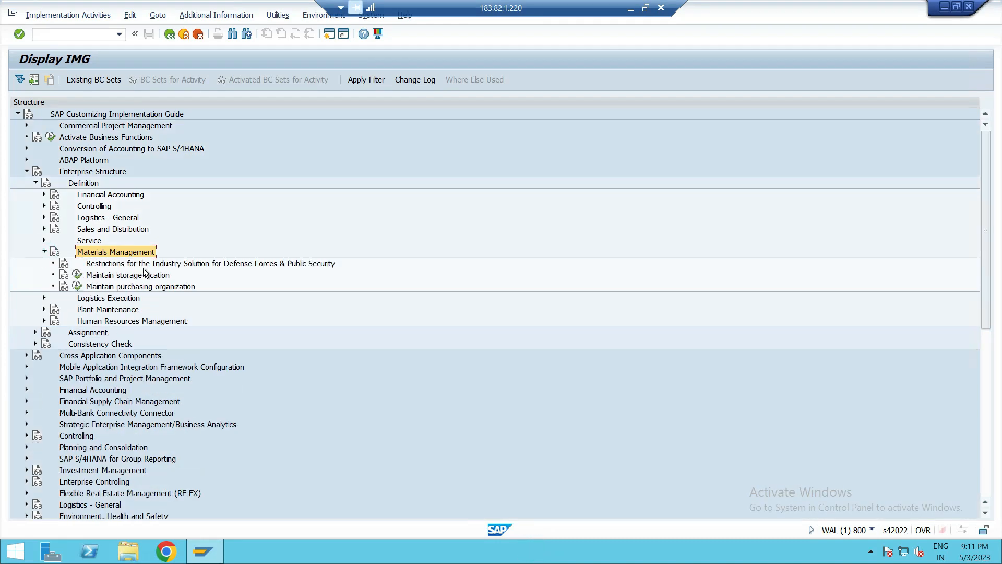
pyautogui.click(143, 278)
pyautogui.click(77, 275)
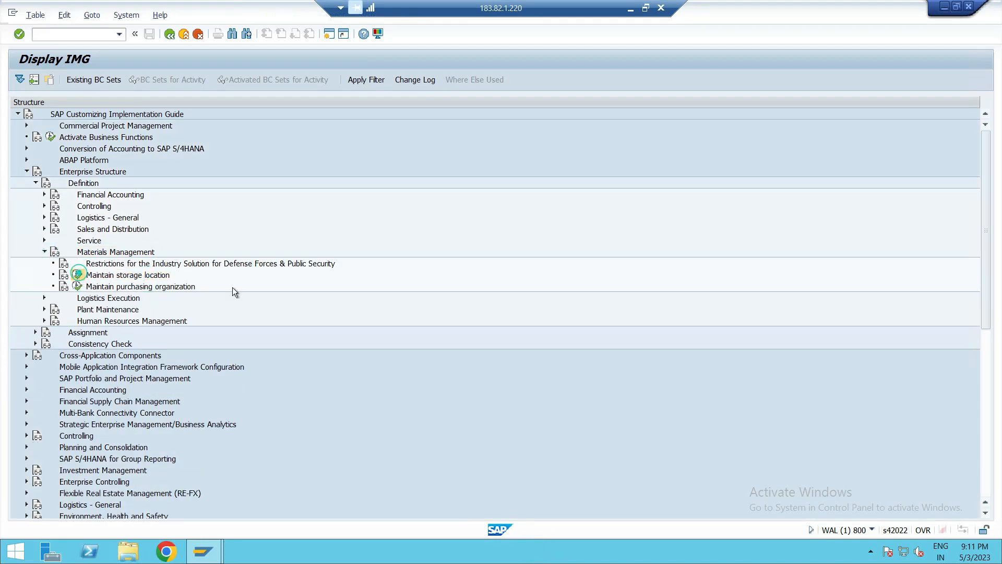
pyautogui.write('PLA1')
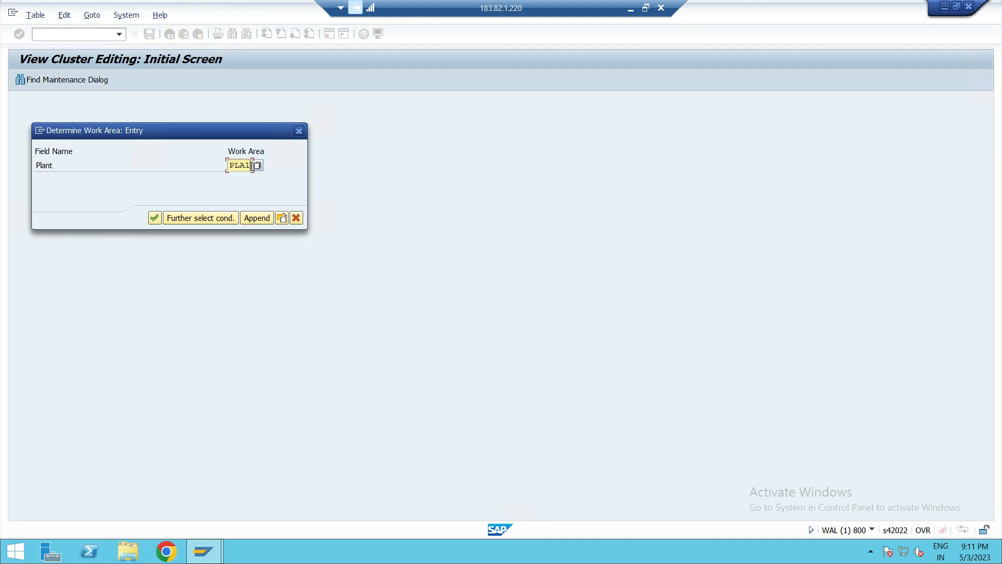
pyautogui.click(153, 217)
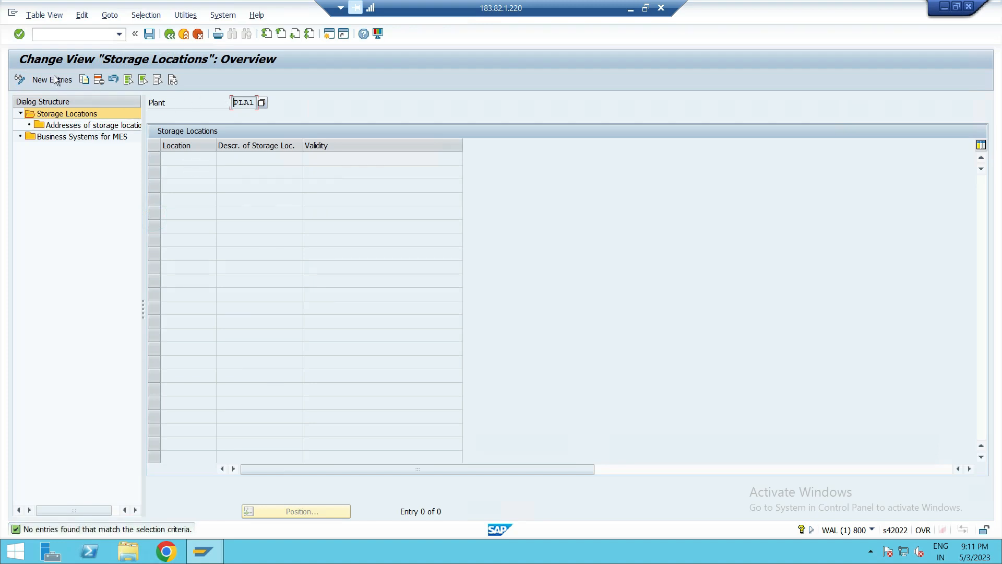
# - Create a new storage location entry 0001 for plant PLA1 with description SLOC - 1
pyautogui.click(19, 79)
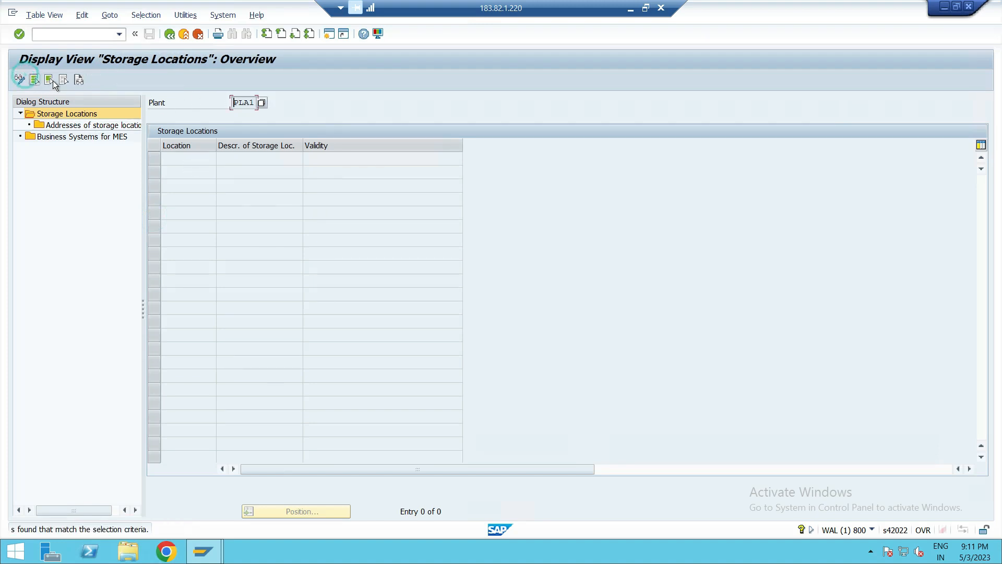
pyautogui.click(22, 81)
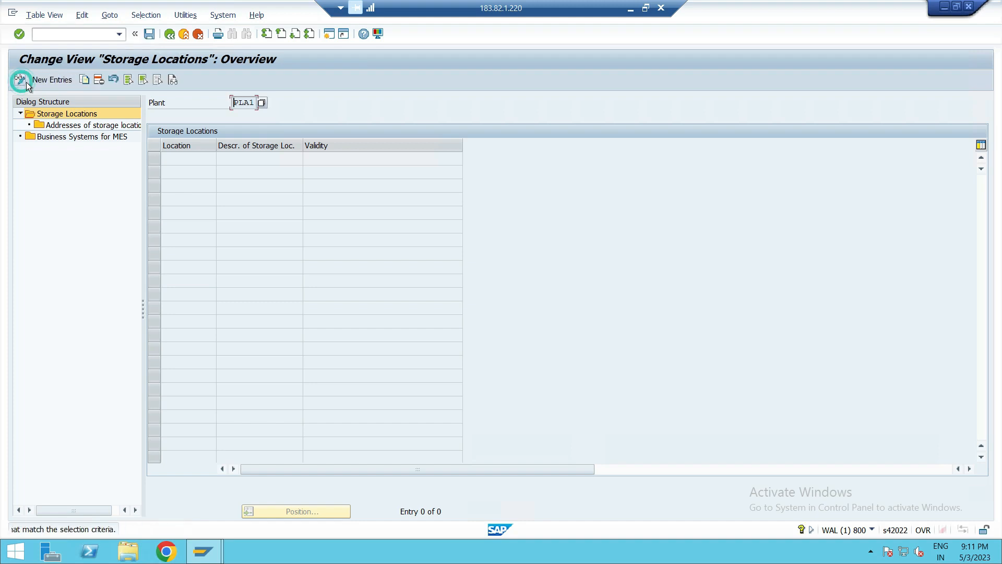
pyautogui.click(42, 80)
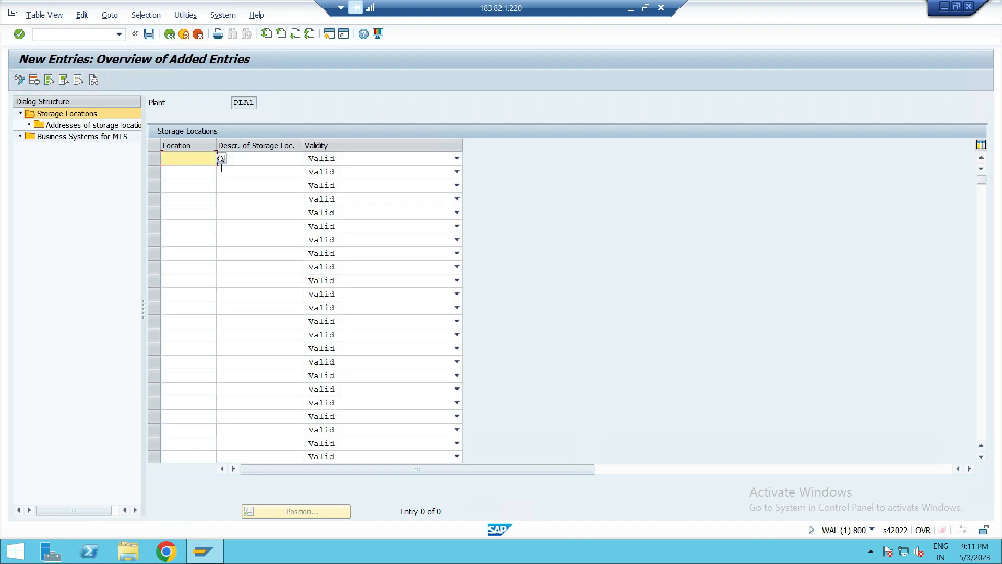
pyautogui.write('0001')
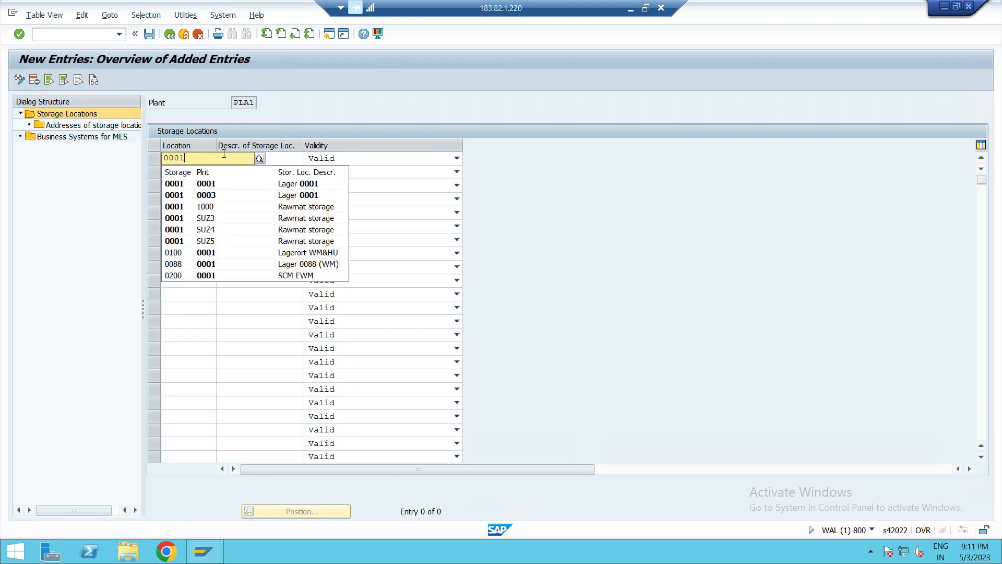
pyautogui.click(183, 180)
pyautogui.moveTo(272, 157); pyautogui.dragTo(190, 163)
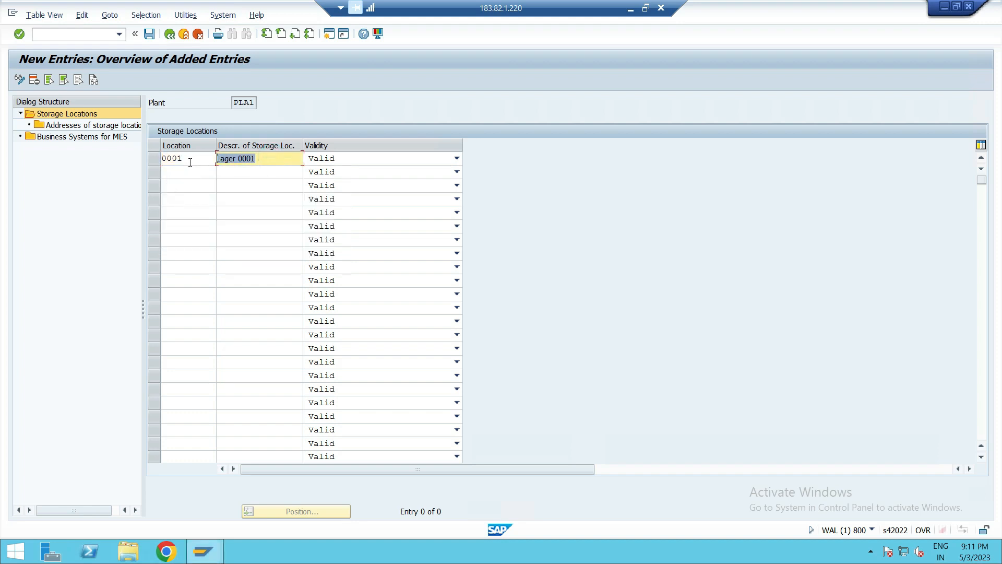
pyautogui.press('BackSpace')
pyautogui.write('SLOC -1')
pyautogui.press('BackSpace')
pyautogui.click(190, 172)
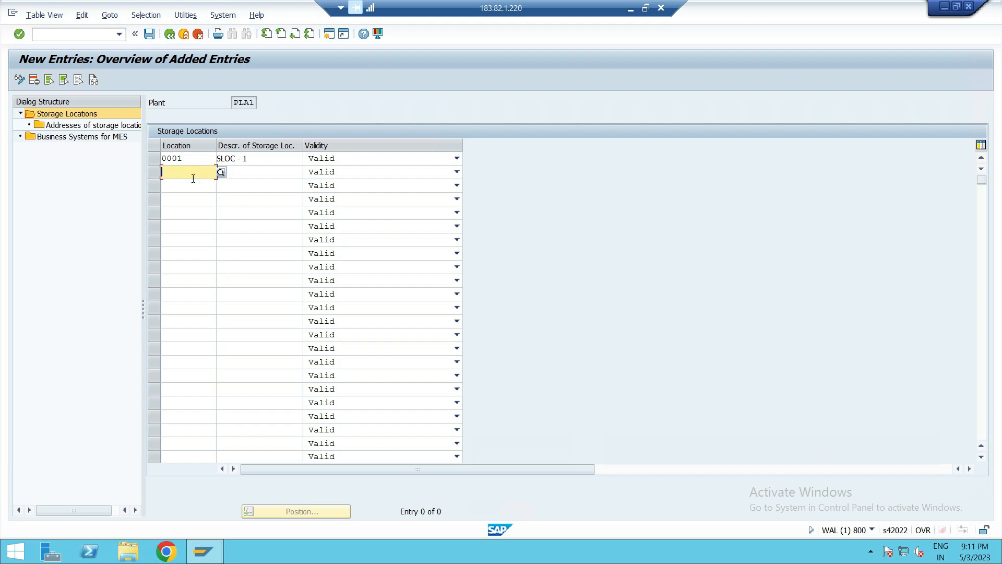
# - Add storage location 0002 with the description SLOC - 2
pyautogui.write('0002')
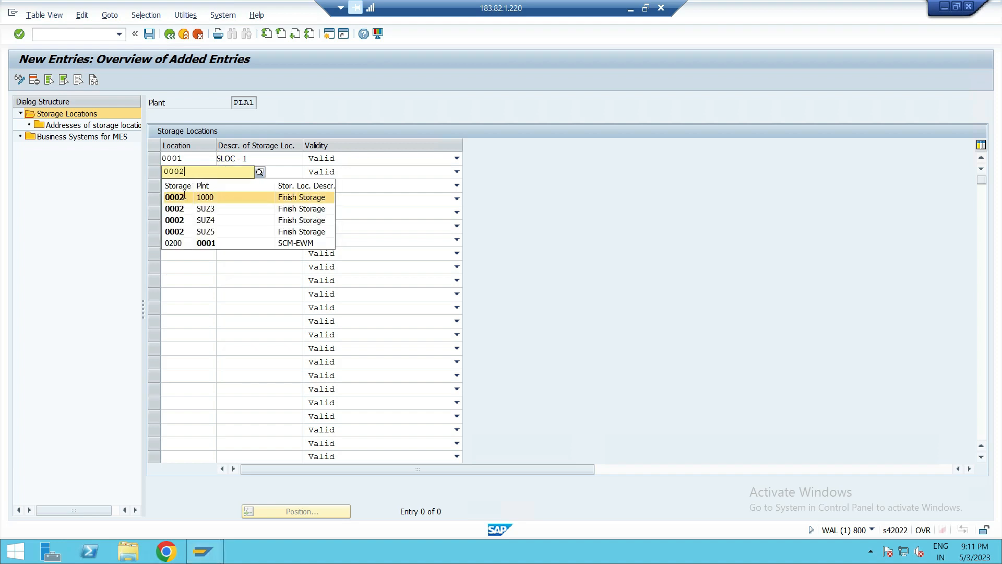
pyautogui.click(183, 194)
pyautogui.click(271, 172)
pyautogui.press('BackSpace')
pyautogui.press('BackSpace')
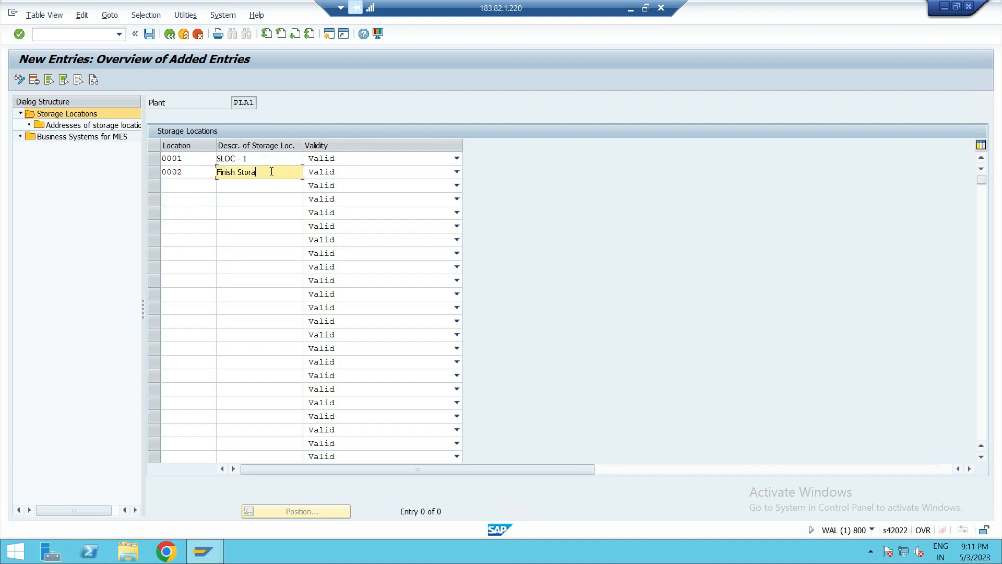
pyautogui.press('BackSpace')
pyautogui.press('BackSpace')
pyautogui.press('BackSpace')
pyautogui.press('BackSpace')
pyautogui.press('BackSpace')
pyautogui.press('BackSpace')
pyautogui.press('BackSpace')
pyautogui.press('BackSpace')
pyautogui.press('BackSpace')
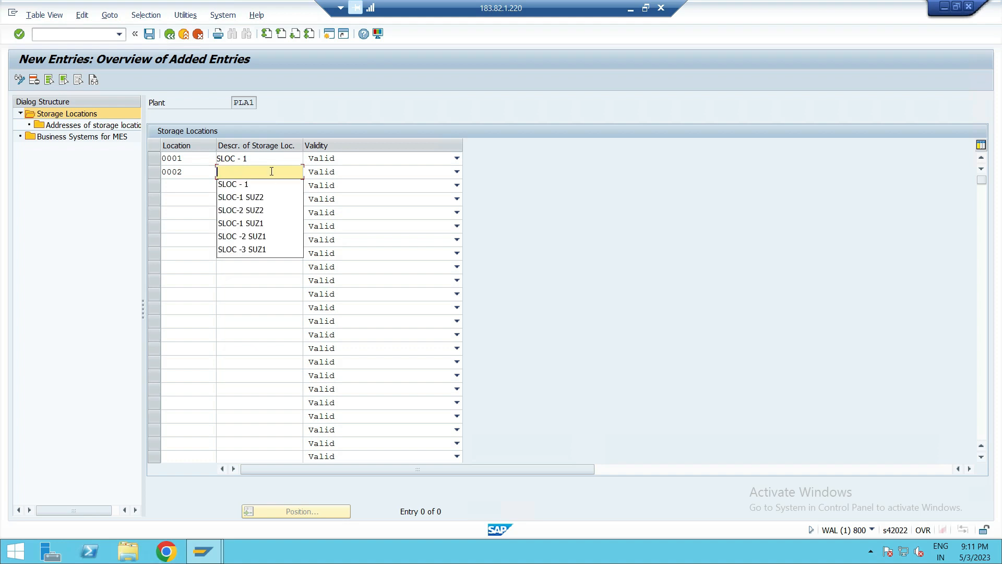
pyautogui.write('SLOC - 2')
pyautogui.click(179, 193)
pyautogui.click(178, 192)
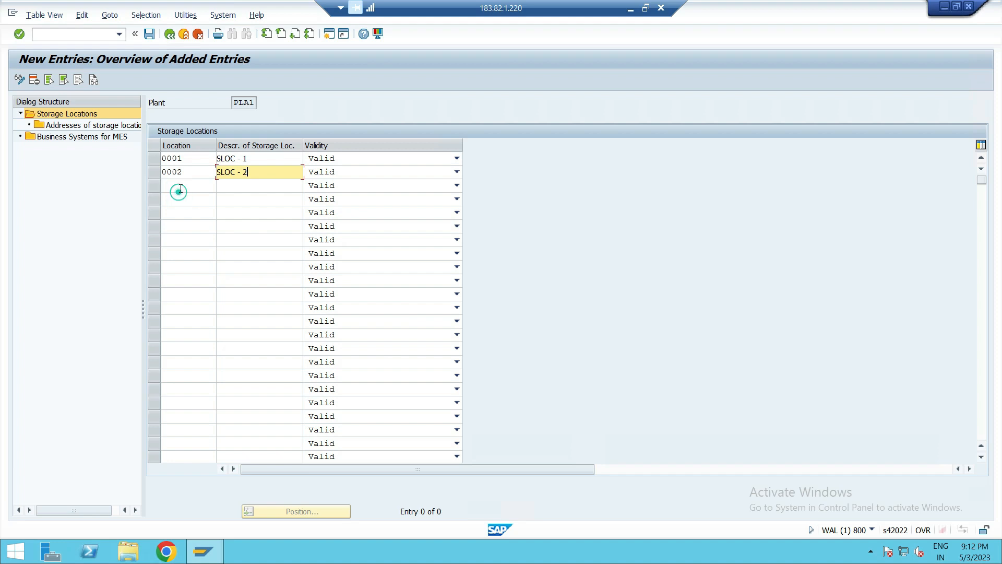
# - Add storage location 0003 described as SLOC - 3 and save the entries
pyautogui.write('000')
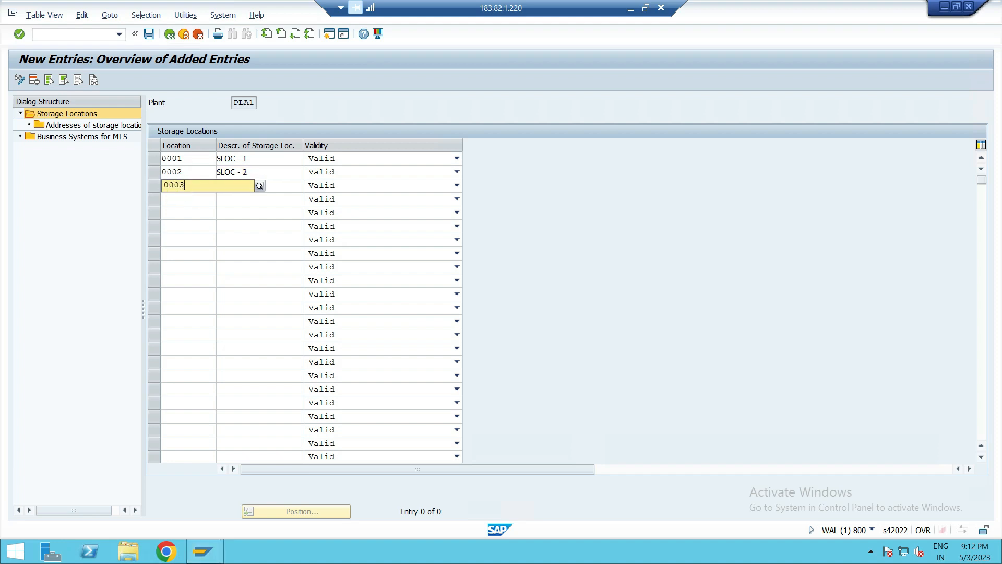
pyautogui.write('3')
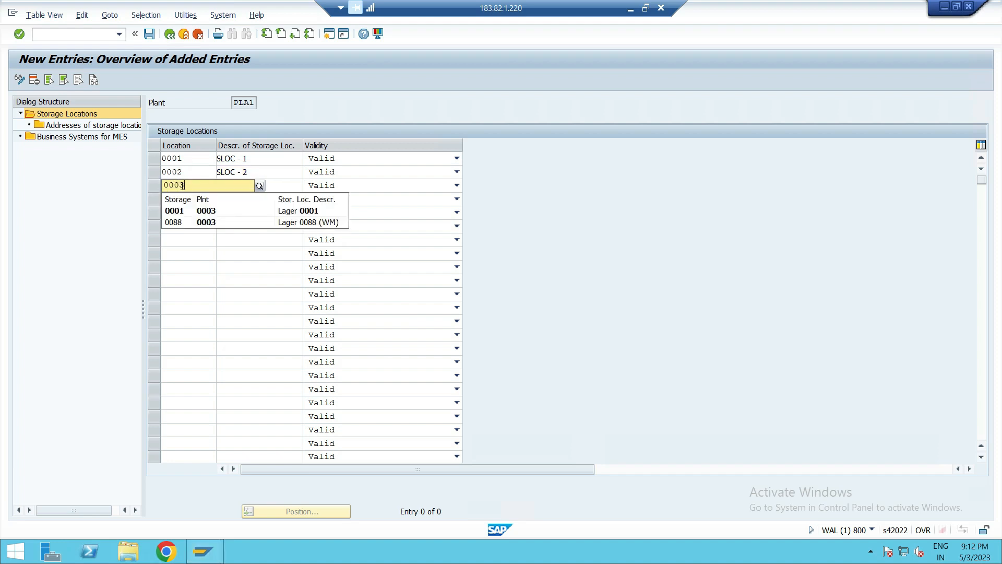
pyautogui.click(173, 242)
pyautogui.click(240, 183)
pyautogui.write('SLOC')
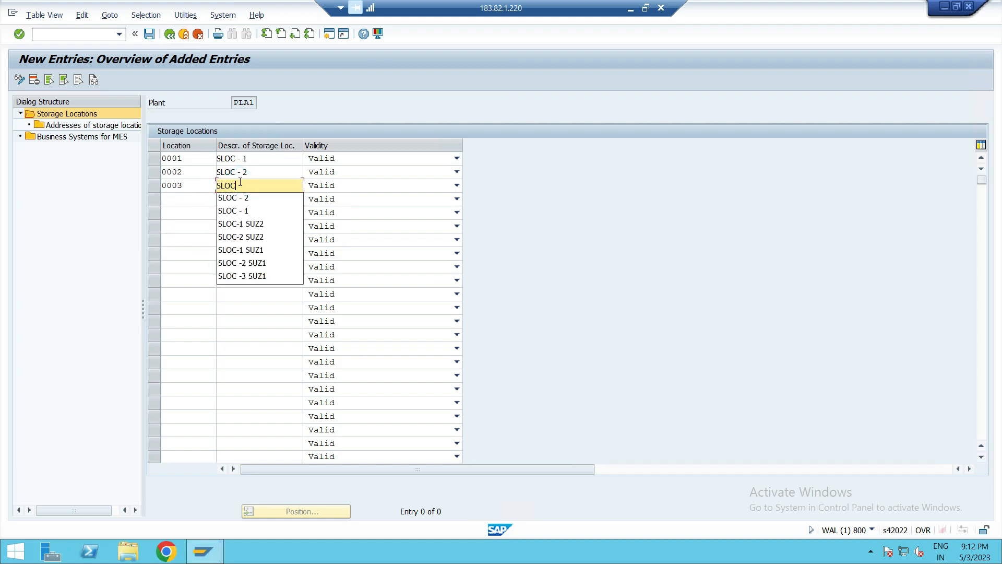
pyautogui.write(' - 3')
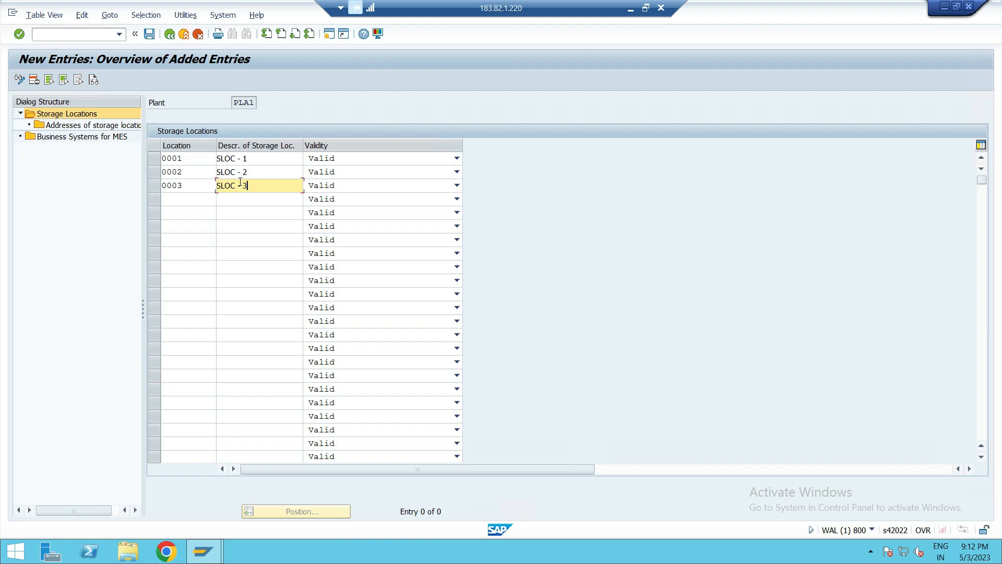
pyautogui.click(211, 209)
pyautogui.hotkey('ctrl', 's')
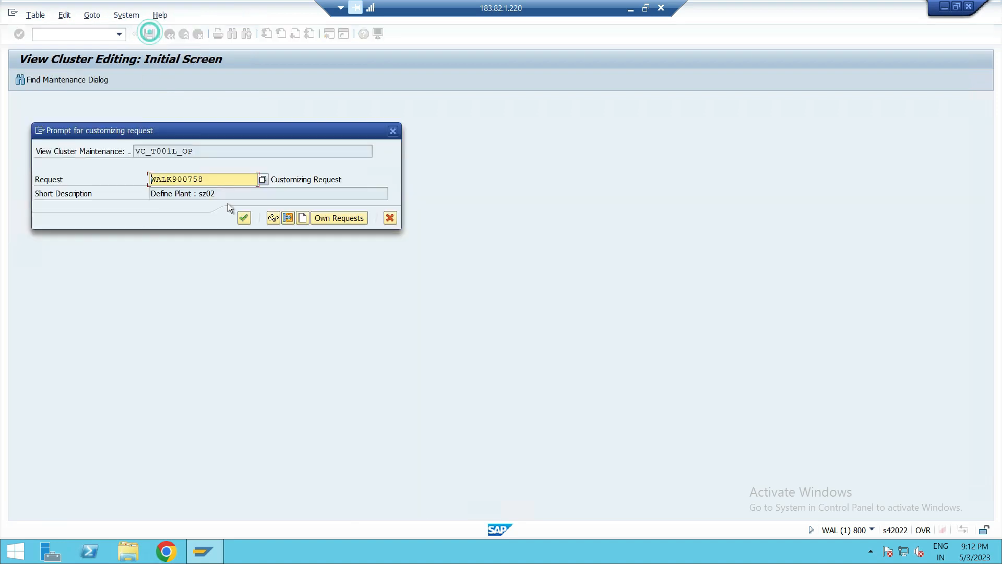
pyautogui.click(243, 218)
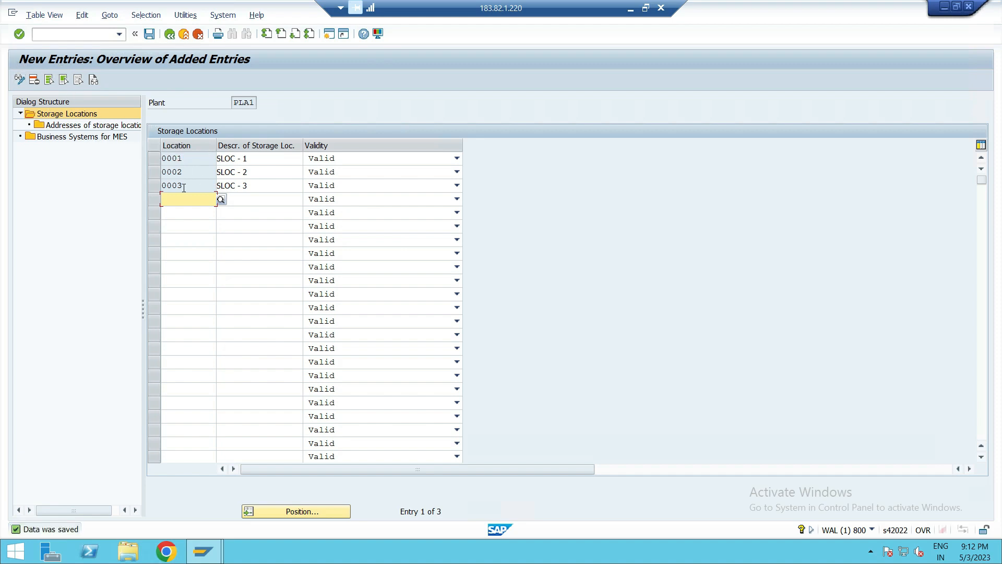
# - Open the addresses of storage location 0001, then go back to the IMG
pyautogui.click(46, 126)
pyautogui.click(151, 157)
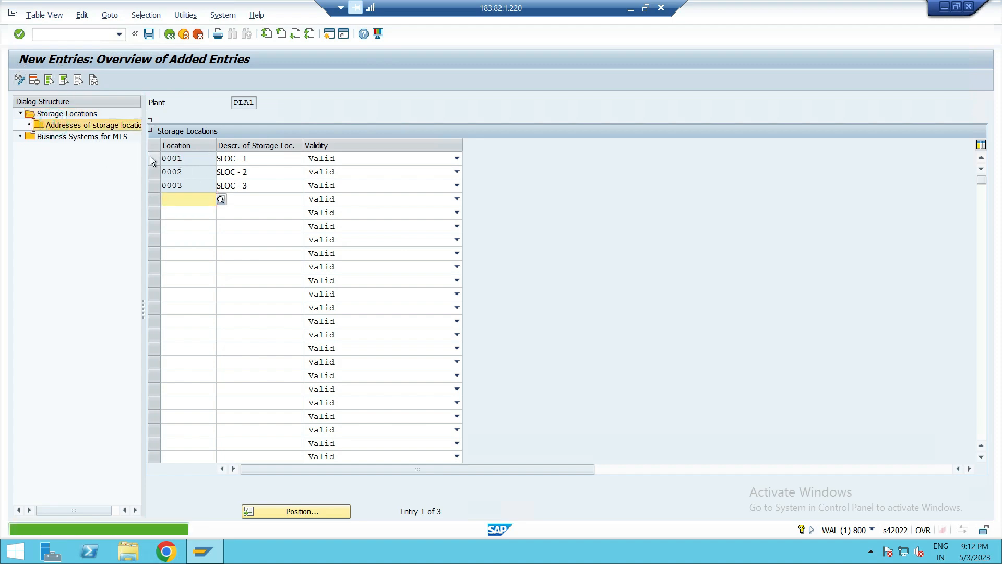
pyautogui.click(97, 127)
pyautogui.click(17, 79)
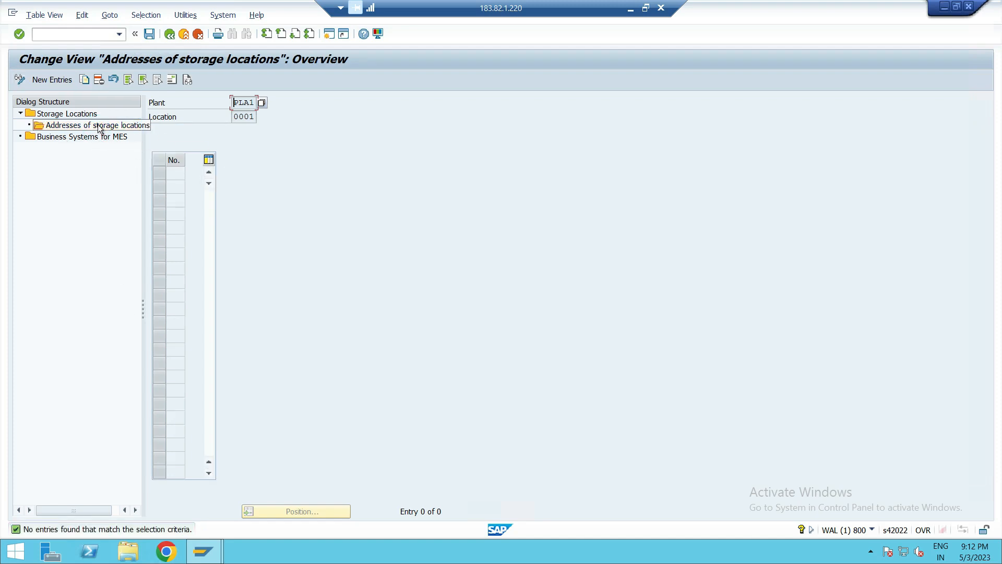
pyautogui.click(169, 34)
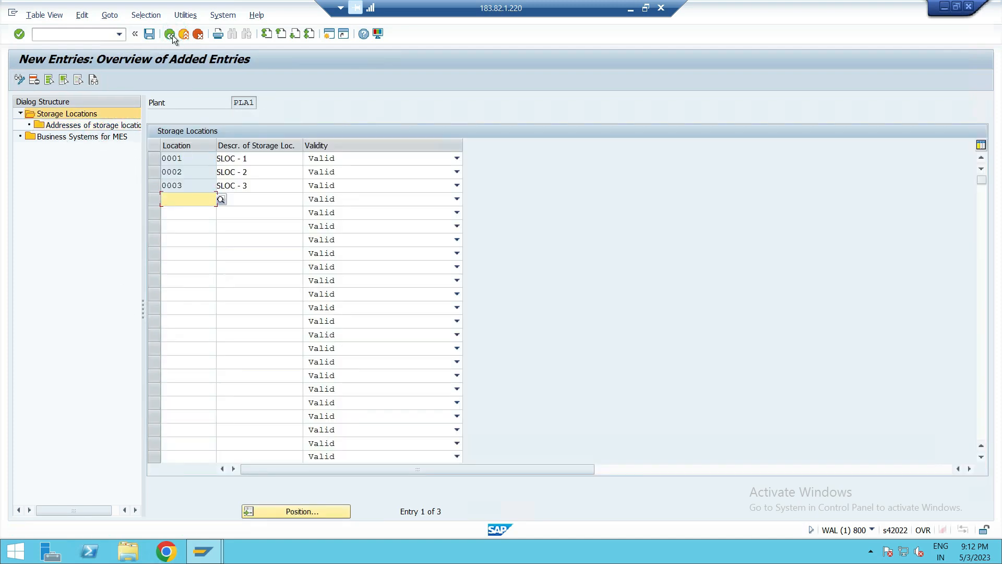
pyautogui.click(171, 34)
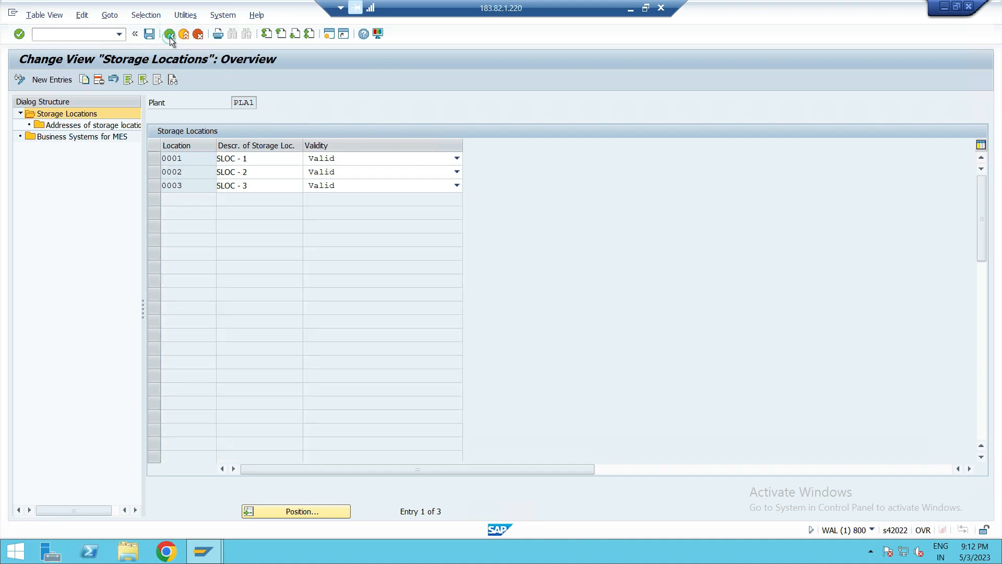
pyautogui.click(169, 33)
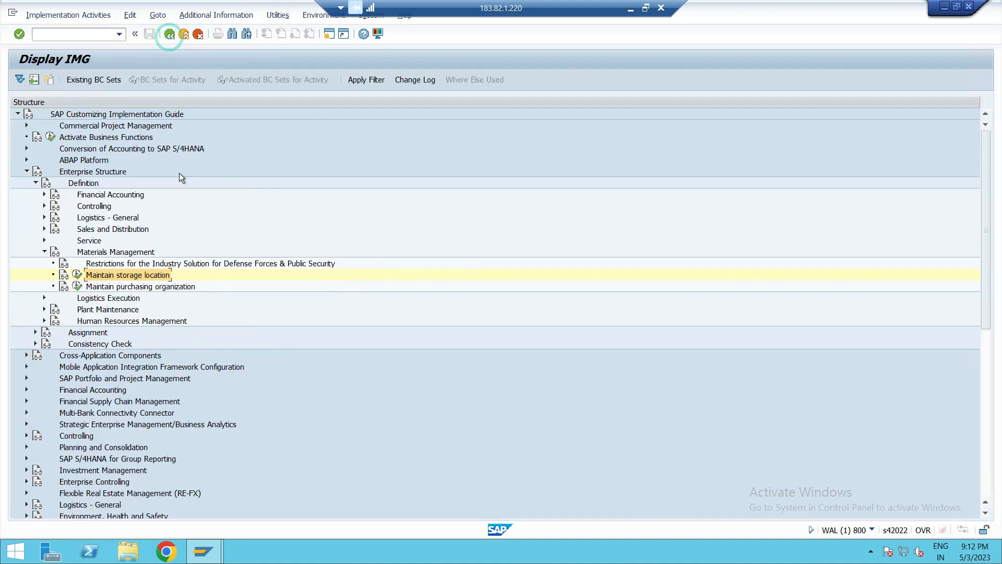
# - Open storage location maintenance for plant PLA2 and add storage location 0001 with the description SLOC - 1
pyautogui.click(77, 274)
pyautogui.press('BackSpace')
pyautogui.write('2')
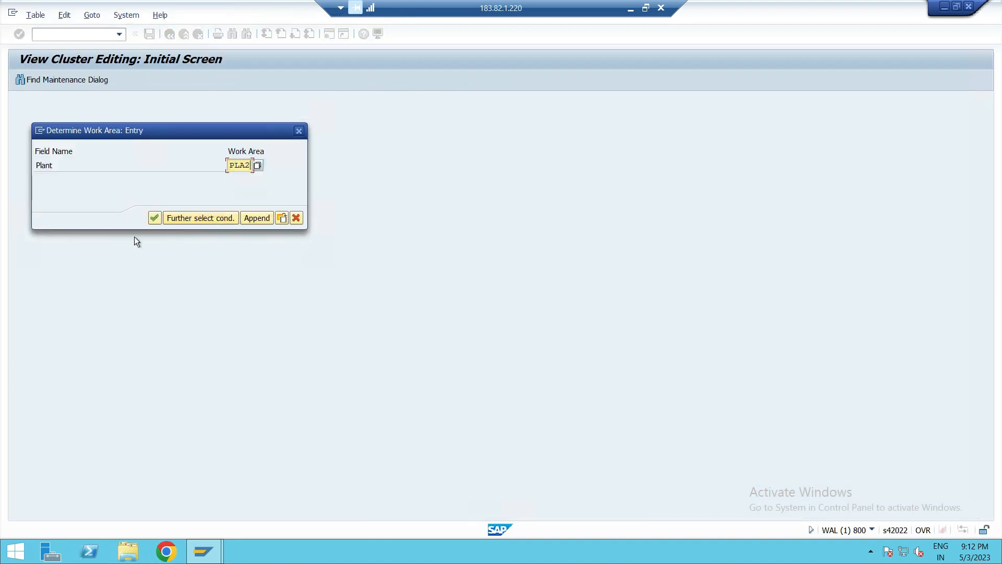
pyautogui.click(151, 217)
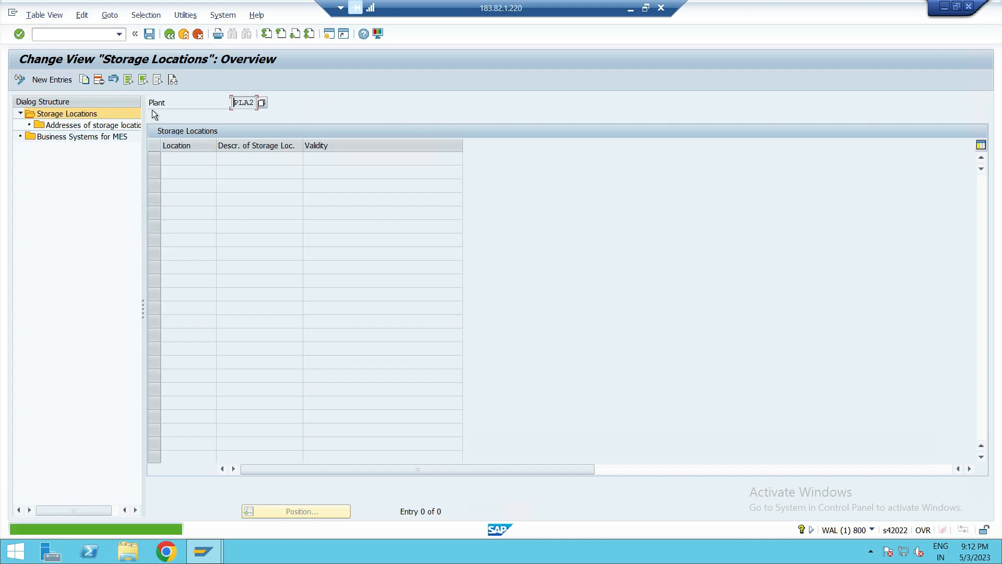
pyautogui.click(54, 73)
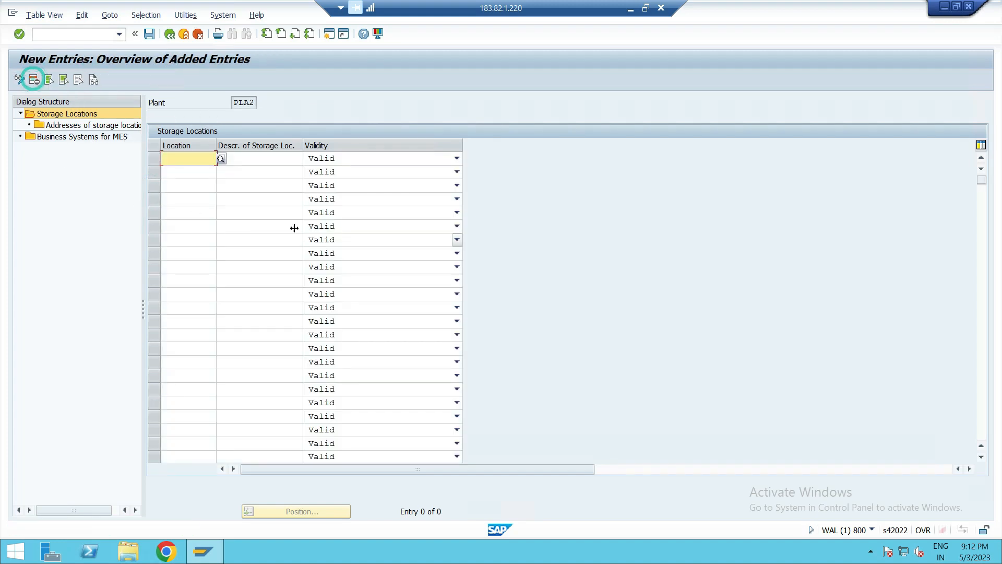
pyautogui.write('0001')
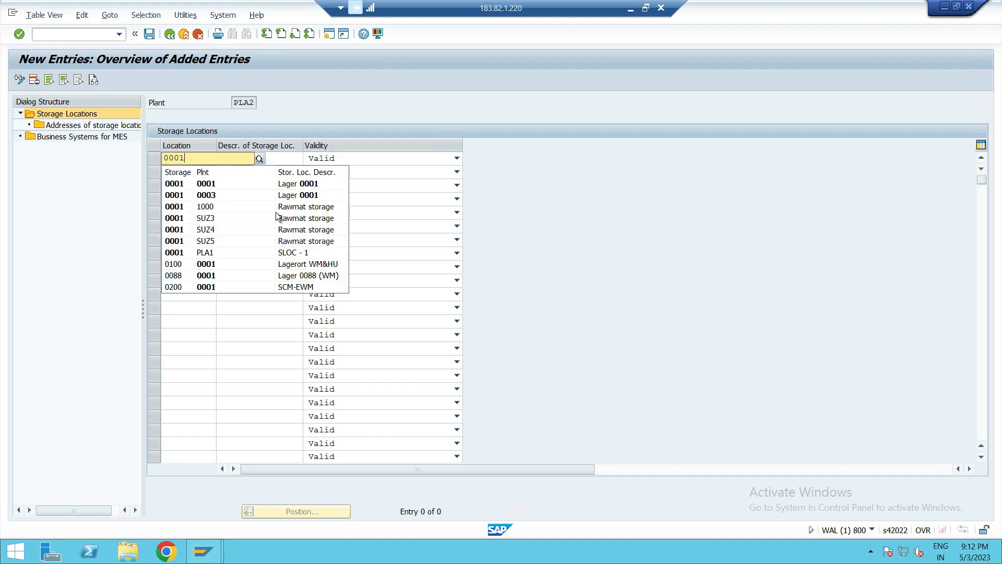
pyautogui.click(183, 184)
pyautogui.click(264, 158)
pyautogui.press('BackSpace')
pyautogui.press('BackSpace')
pyautogui.press('BackSpace')
pyautogui.press('BackSpace')
pyautogui.press('BackSpace')
pyautogui.press('BackSpace')
pyautogui.press('BackSpace')
pyautogui.press('BackSpace')
pyautogui.press('BackSpace')
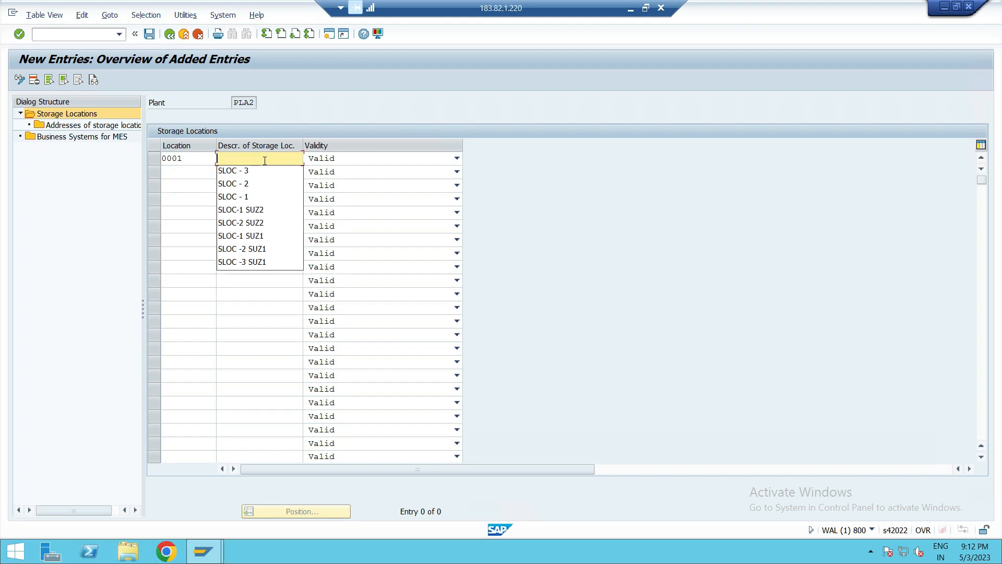
pyautogui.click(234, 196)
# - Add storage location 0002 for PLA2 with the description SLOC - 2
pyautogui.click(180, 172)
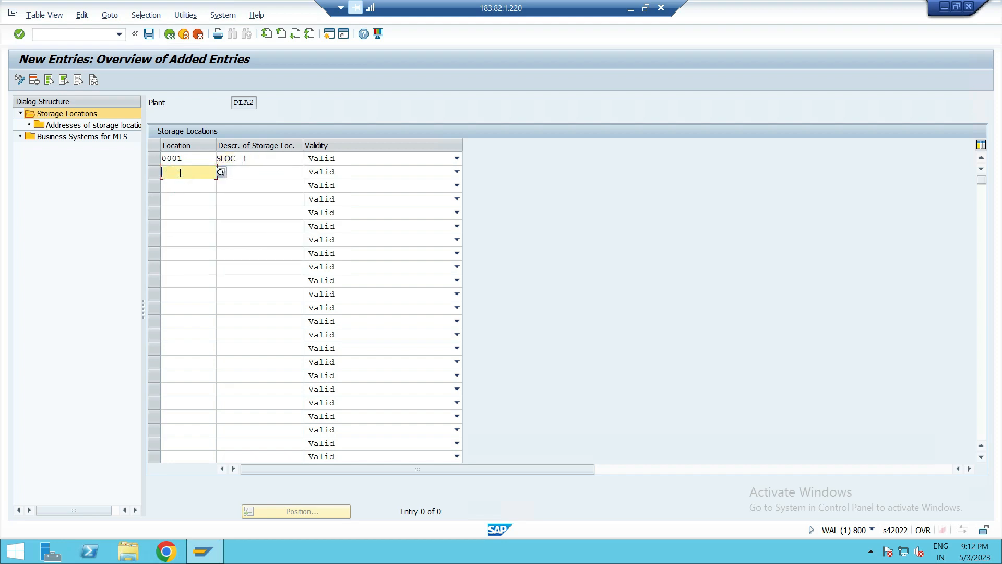
pyautogui.write('000')
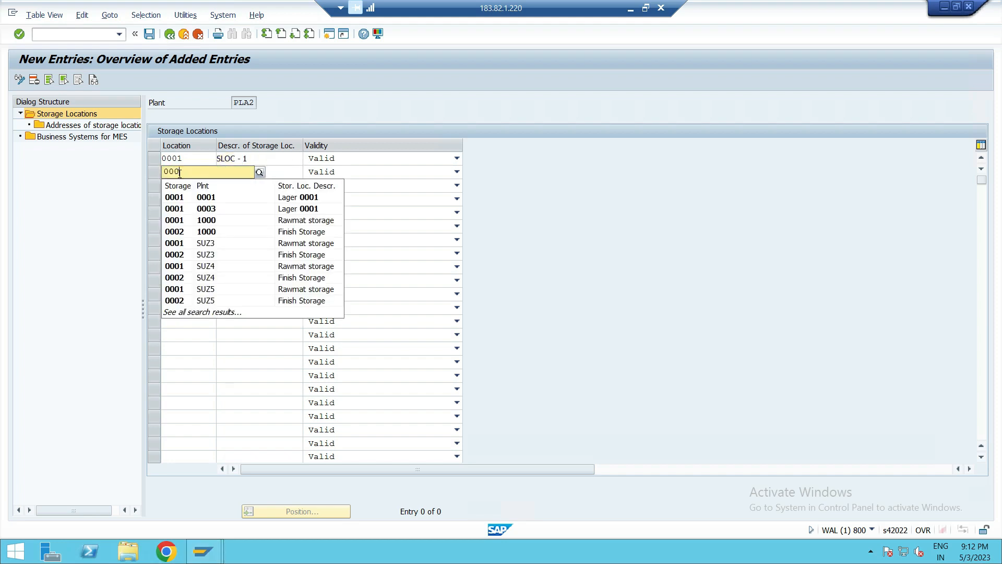
pyautogui.click(185, 230)
pyautogui.moveTo(276, 172); pyautogui.dragTo(210, 169)
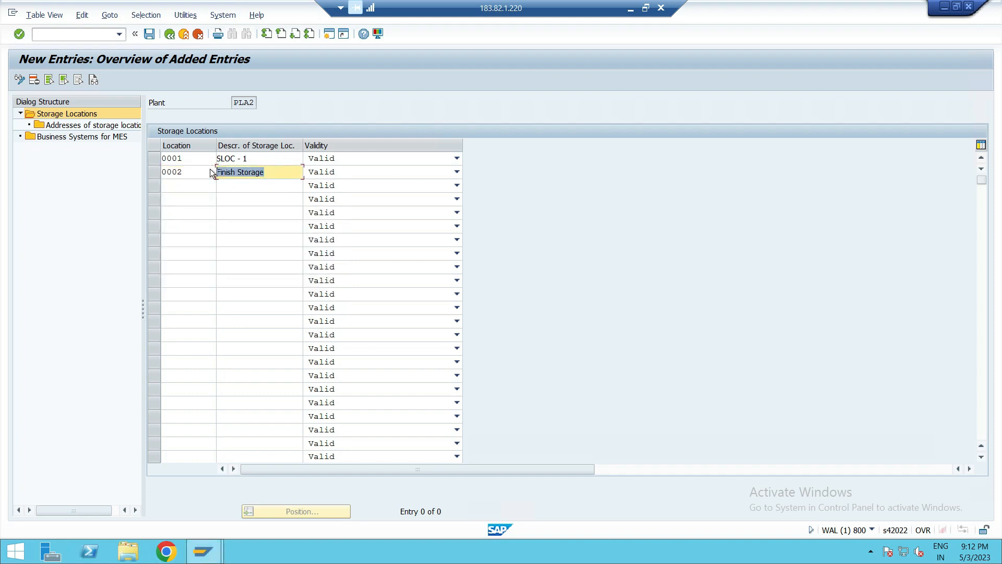
pyautogui.press('Delete')
pyautogui.click(236, 210)
# - Add storage location 0003 for PLA2 with the description SLOC - 3
pyautogui.click(180, 185)
pyautogui.write('000')
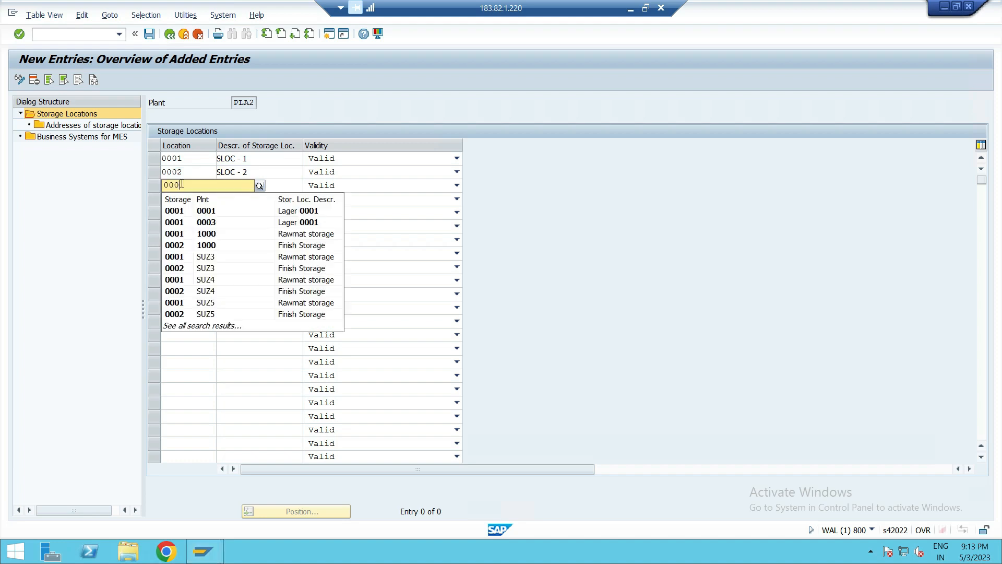
pyautogui.write('3')
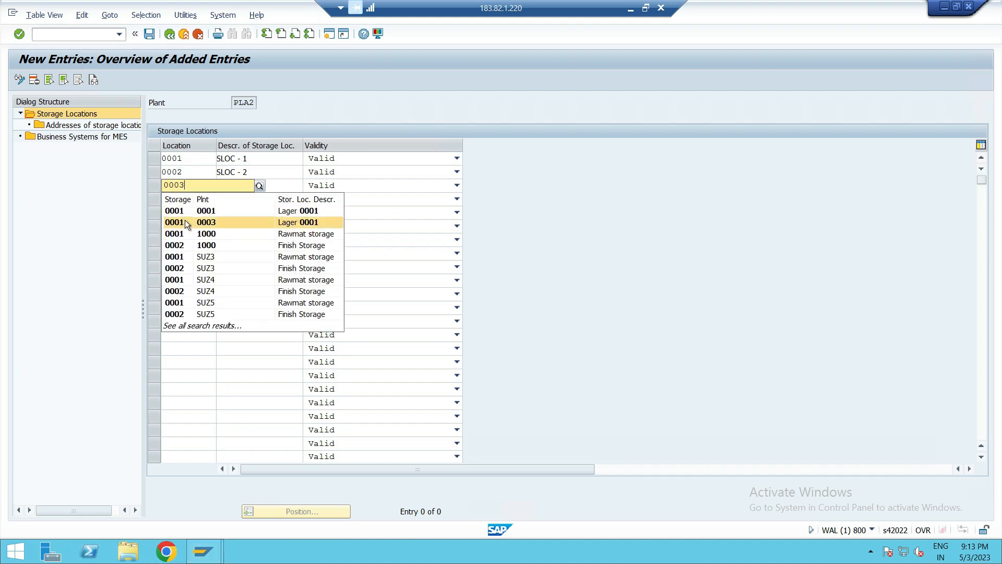
pyautogui.click(182, 210)
pyautogui.click(275, 184)
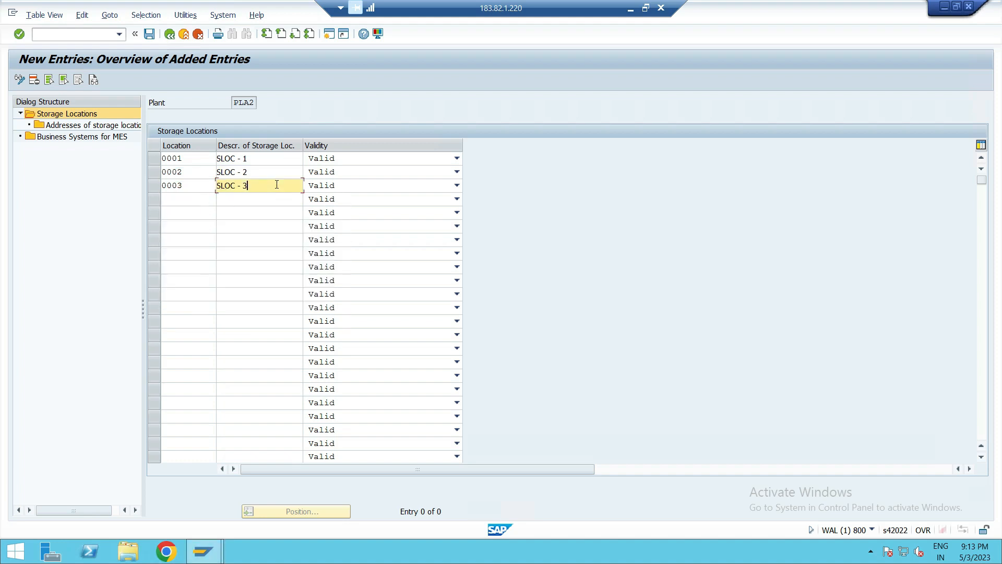
pyautogui.click(200, 256)
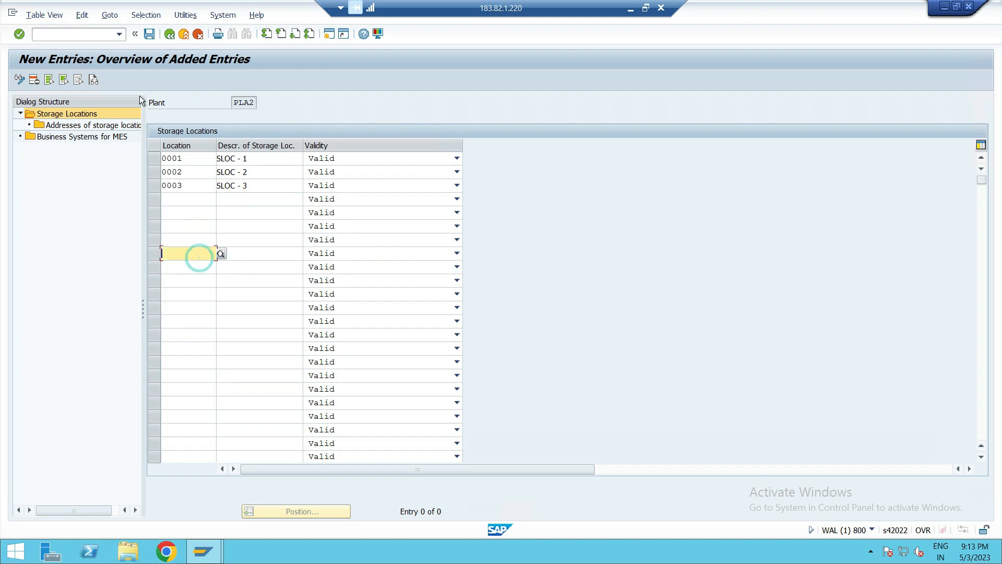
# - Save the PLA2 storage locations under the proposed customizing request and return to the IMG
pyautogui.click(149, 35)
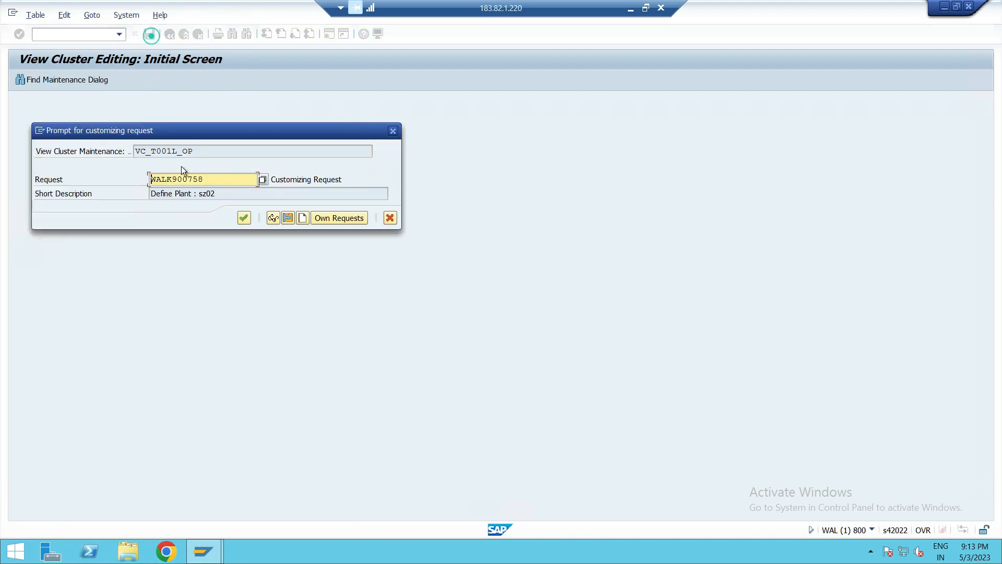
pyautogui.click(243, 217)
pyautogui.click(168, 35)
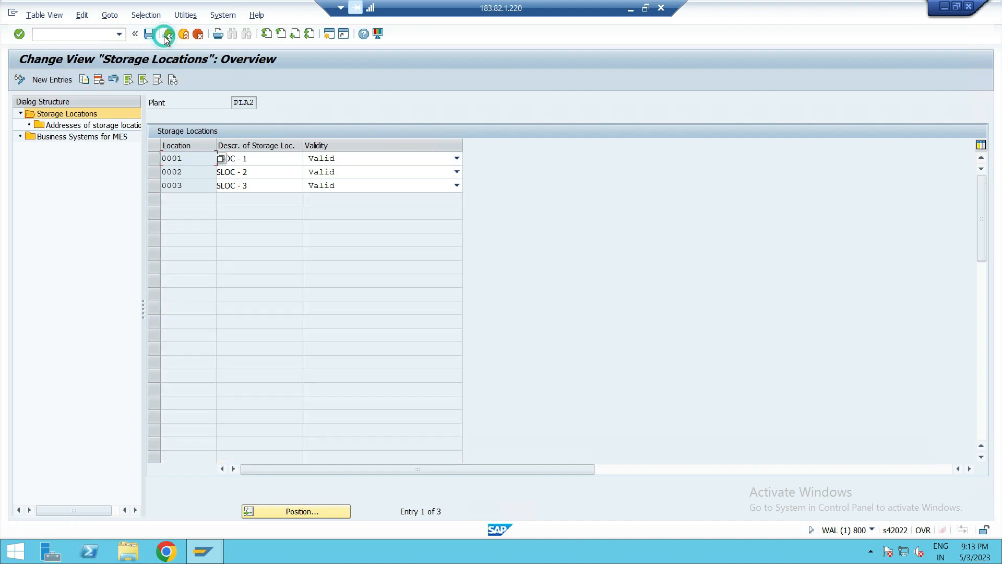
pyautogui.click(168, 34)
# - Open storage location maintenance for plant PLA3 and add storage location 0001 described as SLOC - 1
pyautogui.click(77, 275)
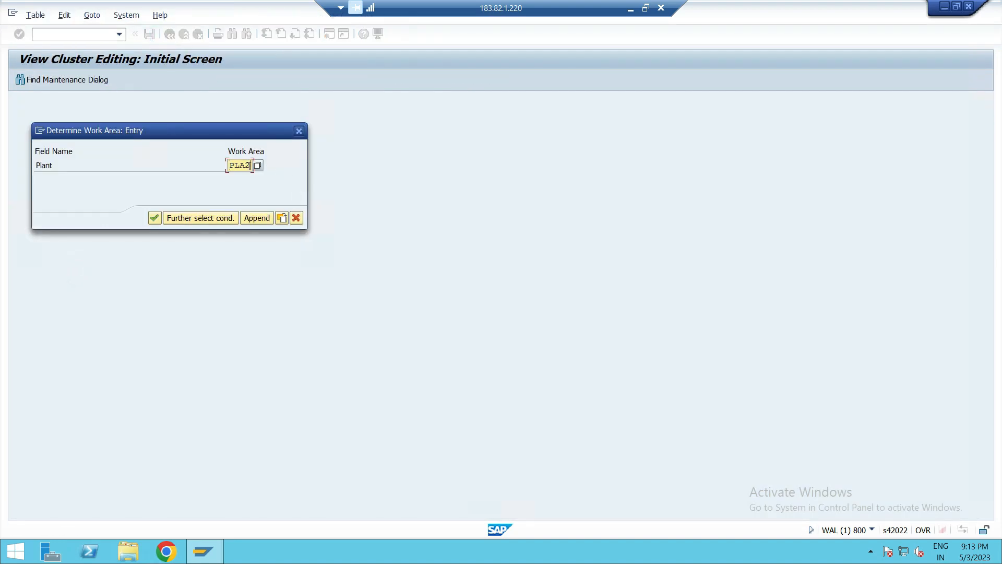
pyautogui.press('BackSpace')
pyautogui.write('3')
pyautogui.click(153, 217)
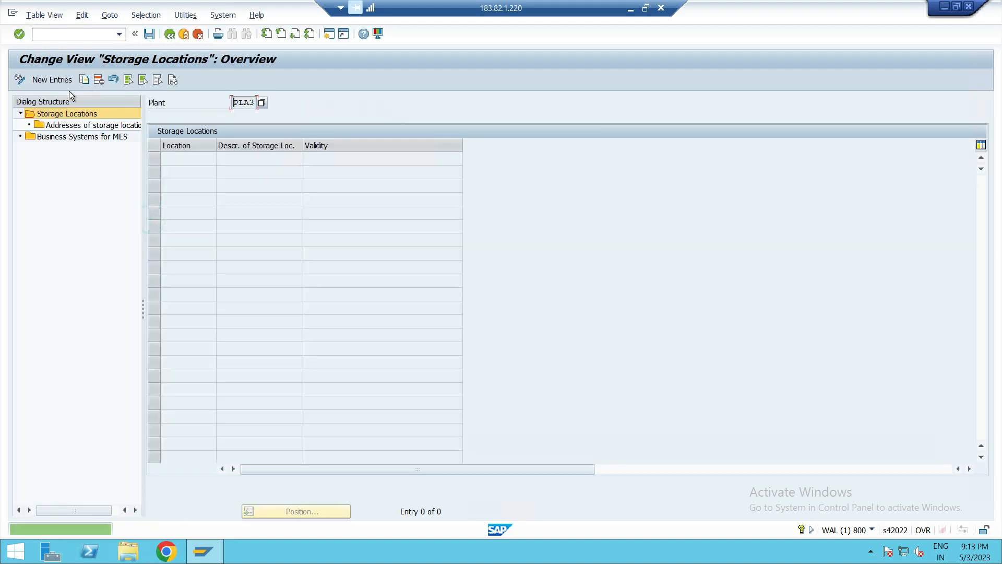
pyautogui.click(52, 79)
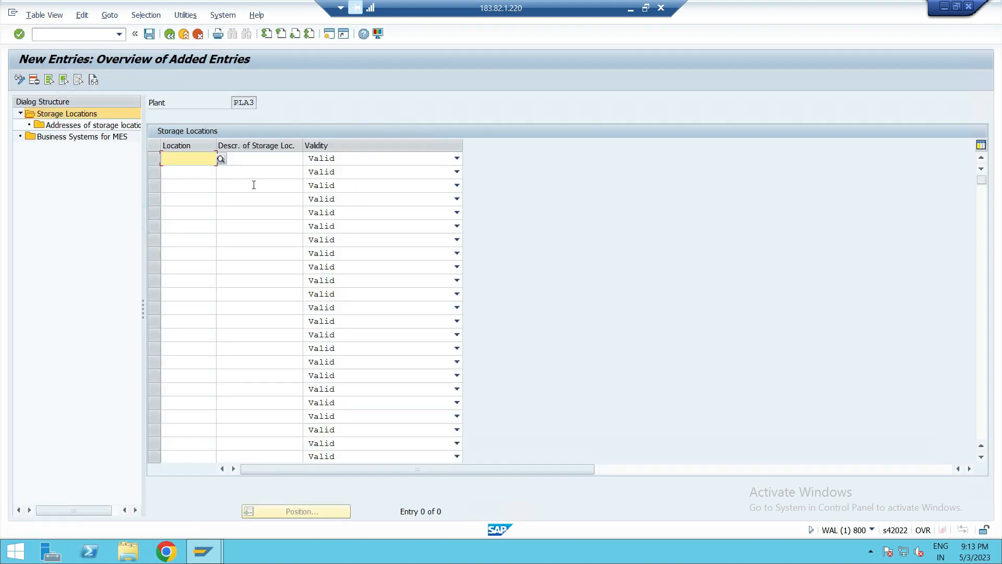
pyautogui.write('0001')
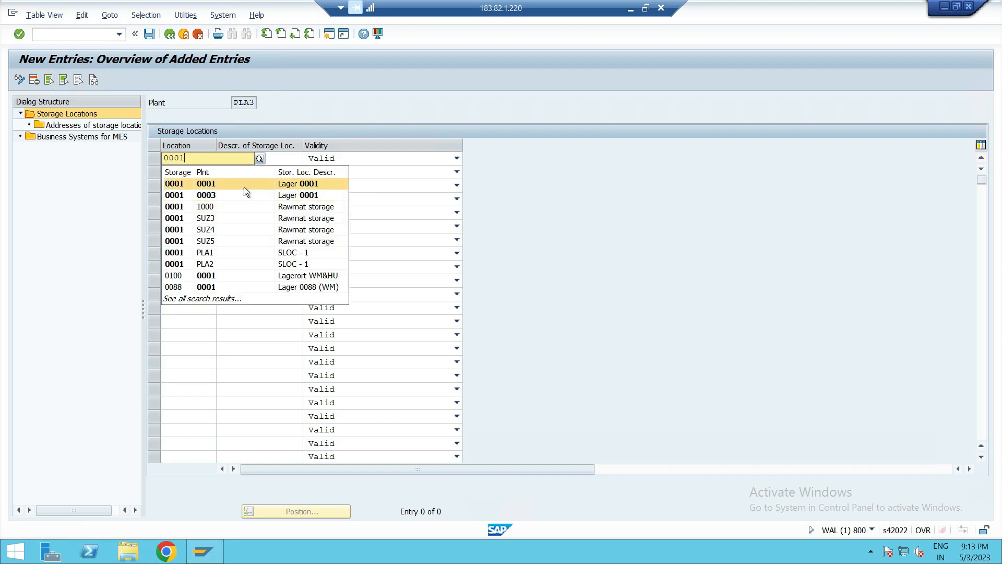
pyautogui.click(172, 185)
pyautogui.press('Tab')
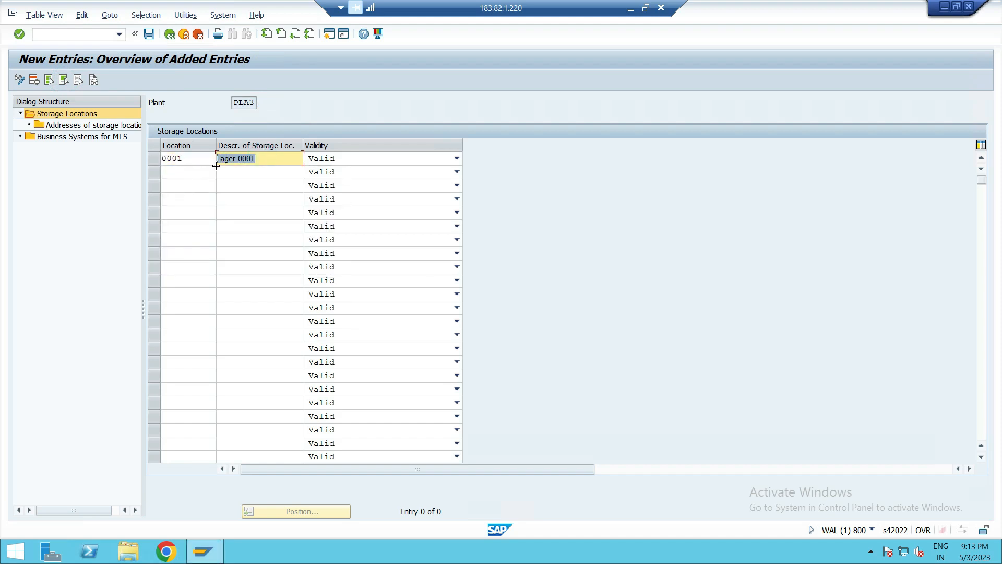
pyautogui.press('BackSpace')
pyautogui.click(233, 185)
# - Add storage location 0002 for PLA3 with the description SLOC - 2
pyautogui.click(176, 172)
pyautogui.write('0002')
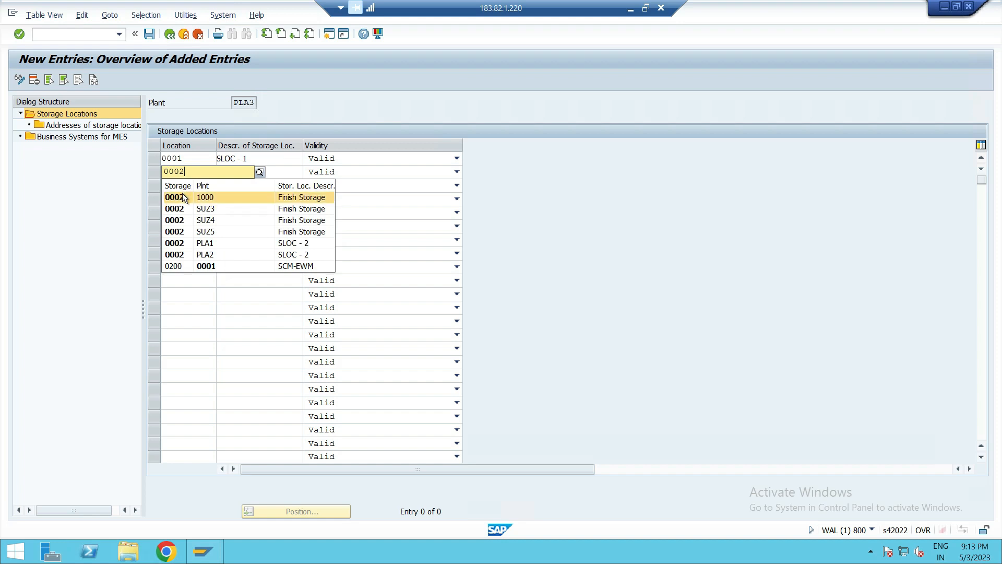
pyautogui.click(183, 195)
pyautogui.press('Tab')
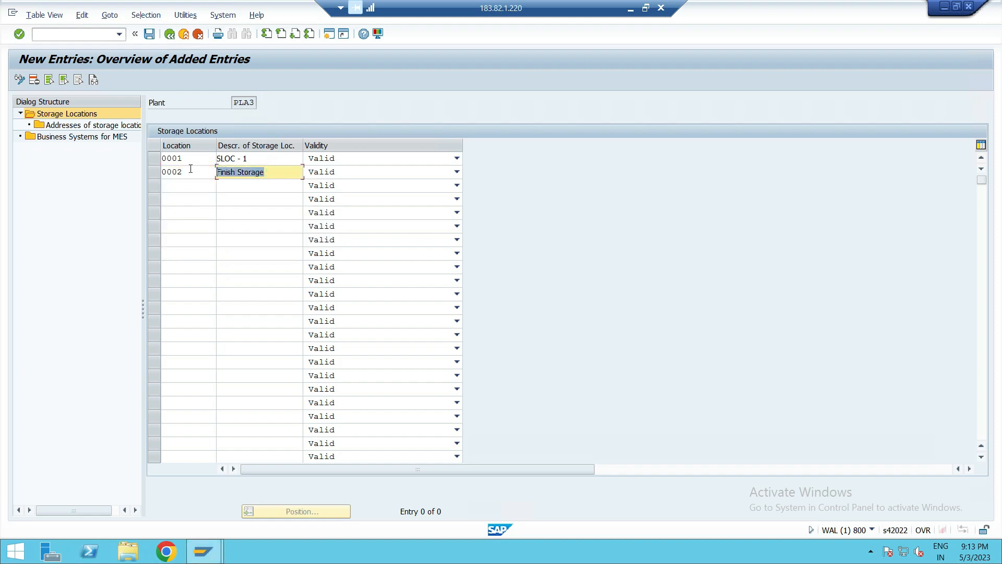
pyautogui.press('BackSpace')
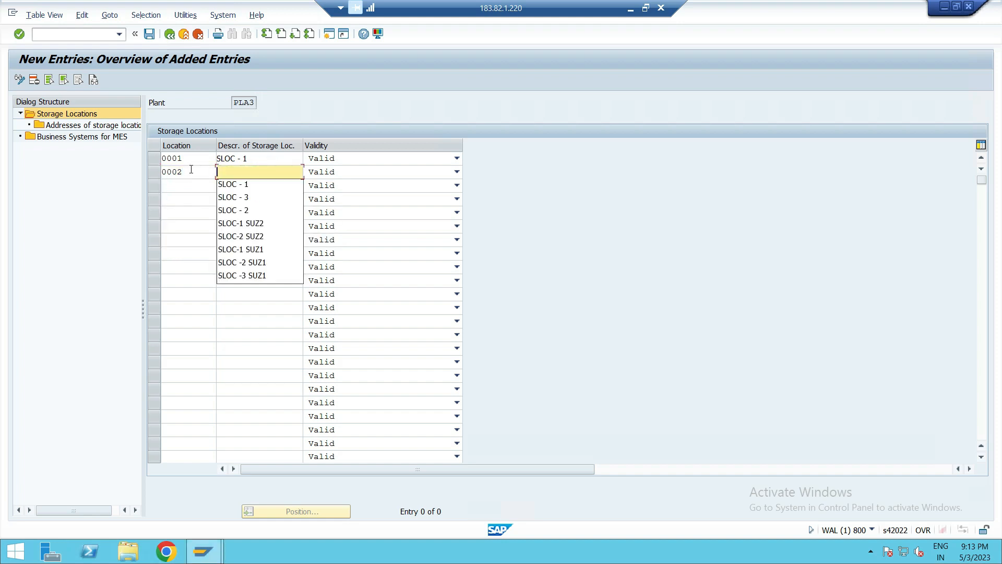
pyautogui.click(193, 172)
pyautogui.press('BackSpace')
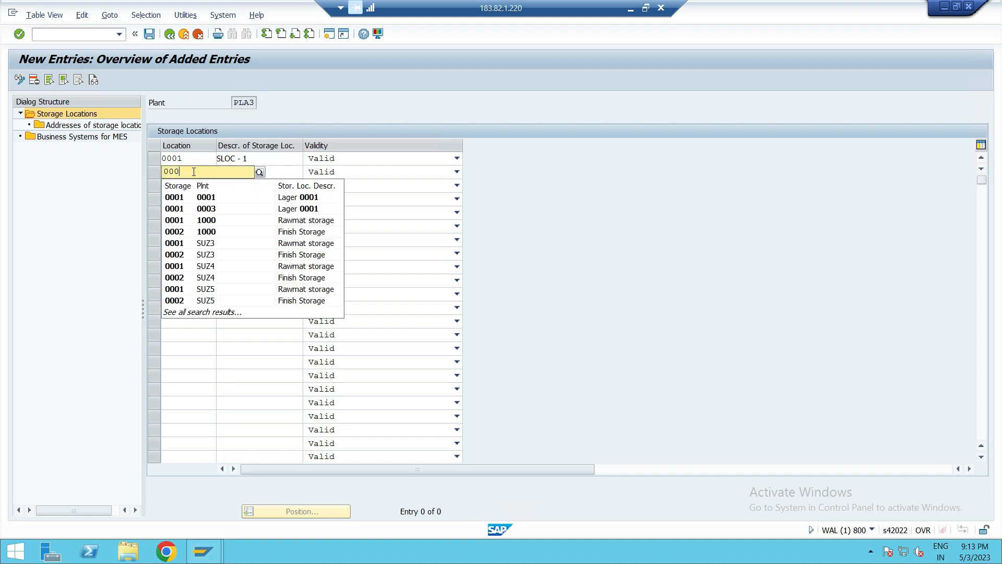
pyautogui.write('2')
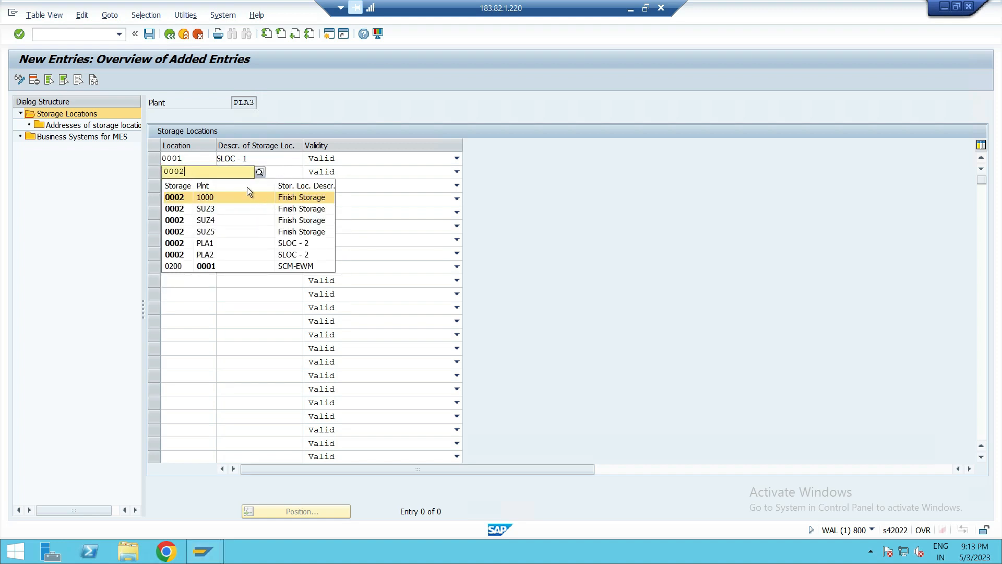
pyautogui.click(279, 173)
pyautogui.write('S')
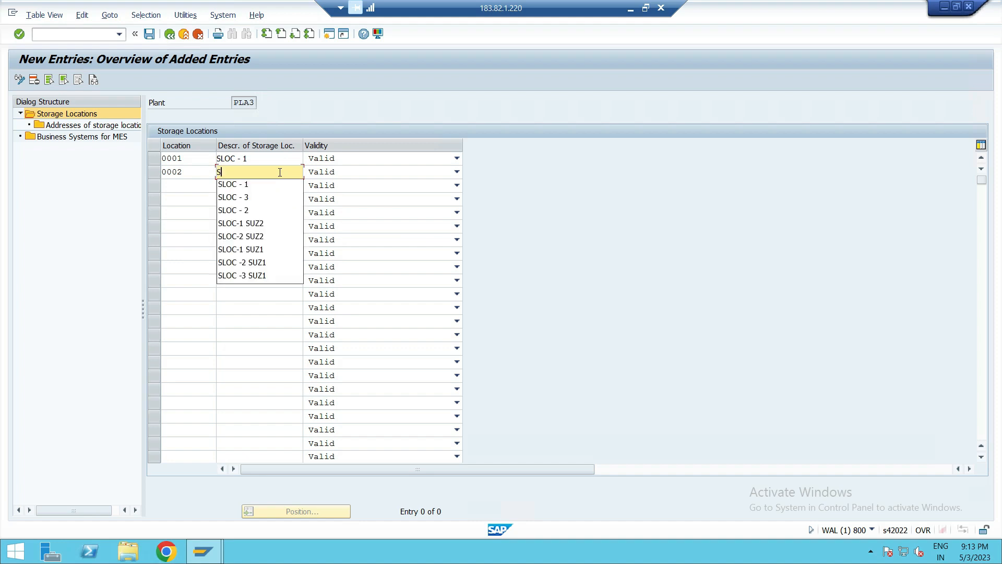
pyautogui.write('LOC - 2')
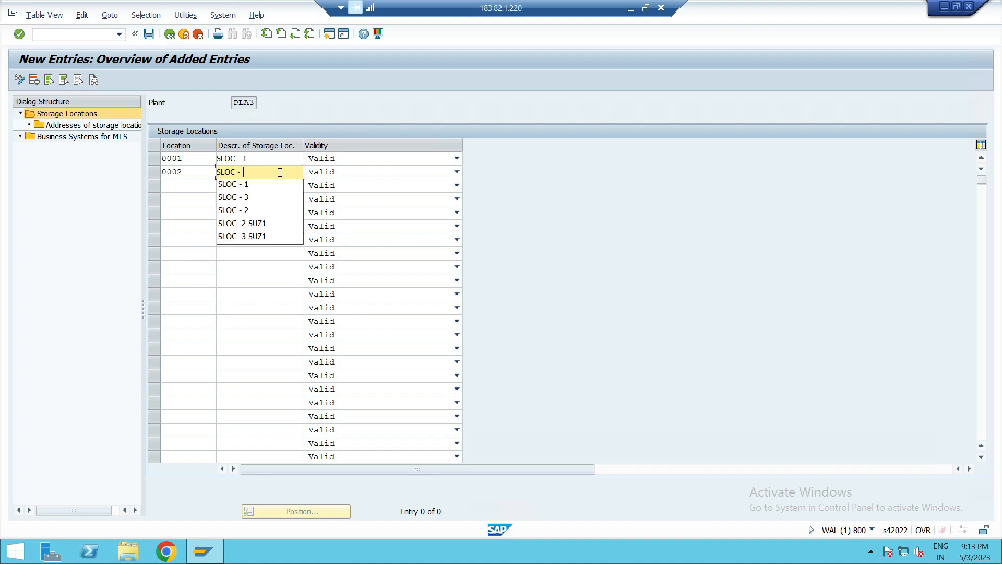
pyautogui.click(249, 222)
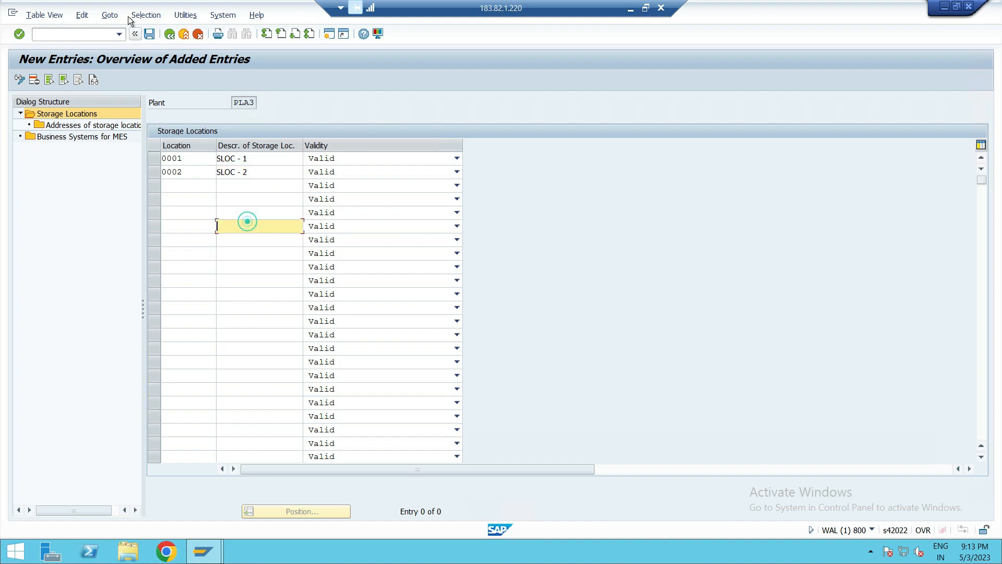
# - Save the PLA3 storage locations under the customizing request and return to the IMG
pyautogui.click(150, 34)
pyautogui.click(243, 218)
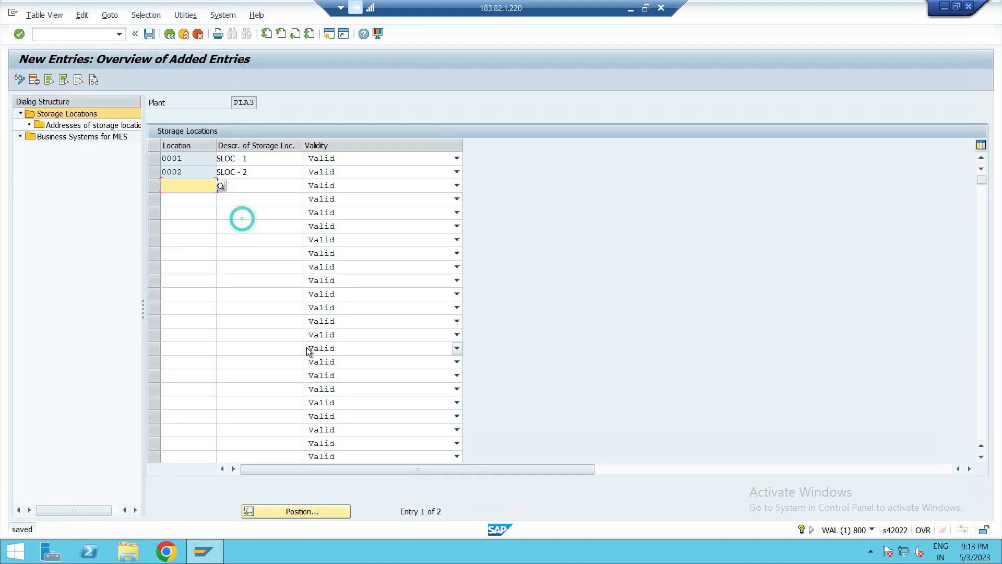
pyautogui.click(170, 34)
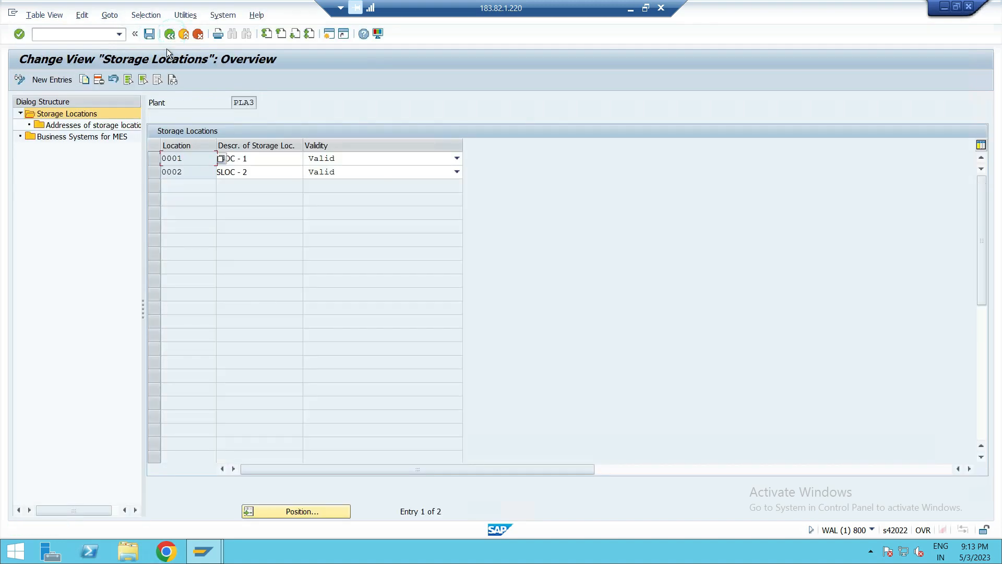
pyautogui.click(170, 34)
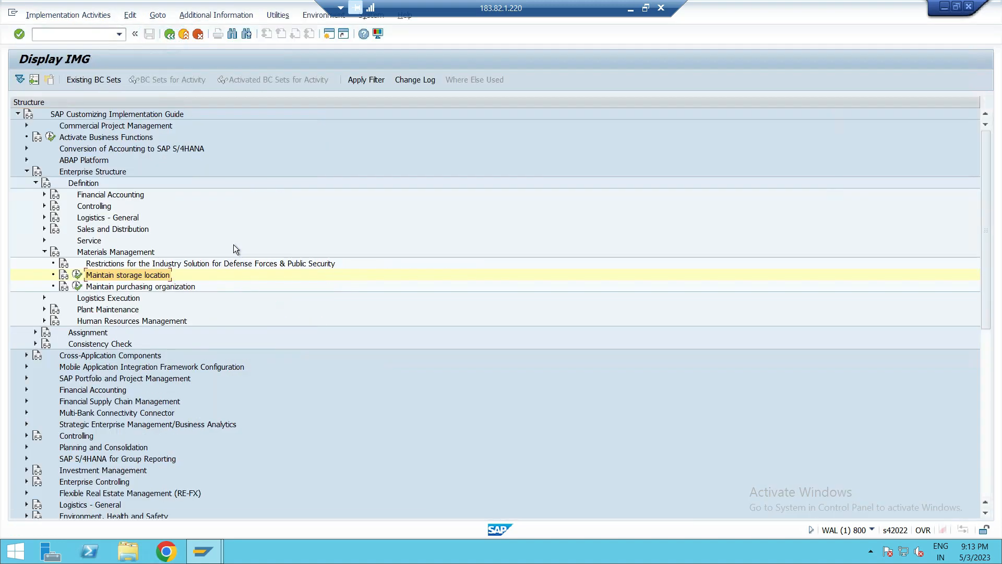
# - Open purchasing organization maintenance, delete the nine entries KIRN through PR12, and save under the customizing request
pyautogui.click(77, 286)
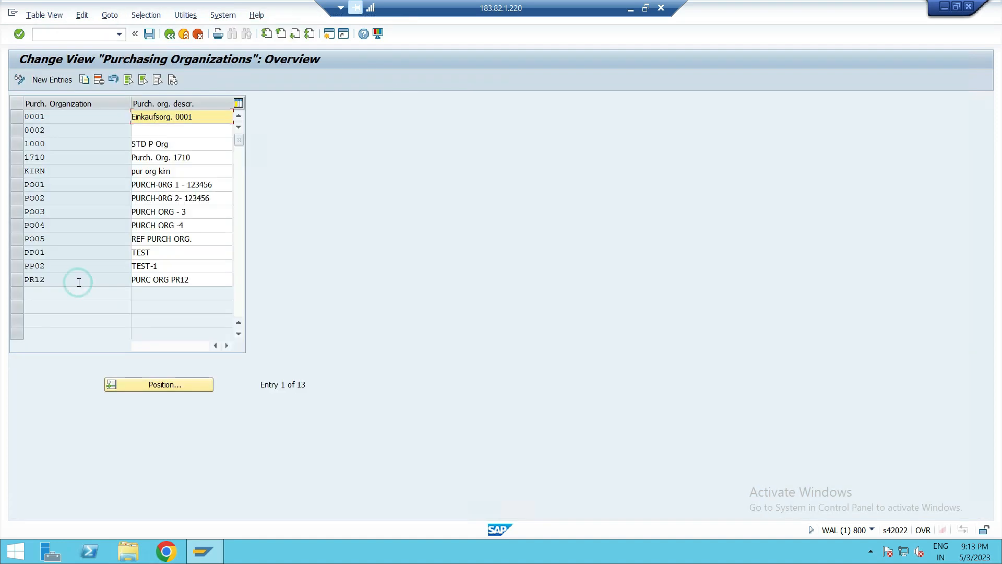
pyautogui.click(15, 188)
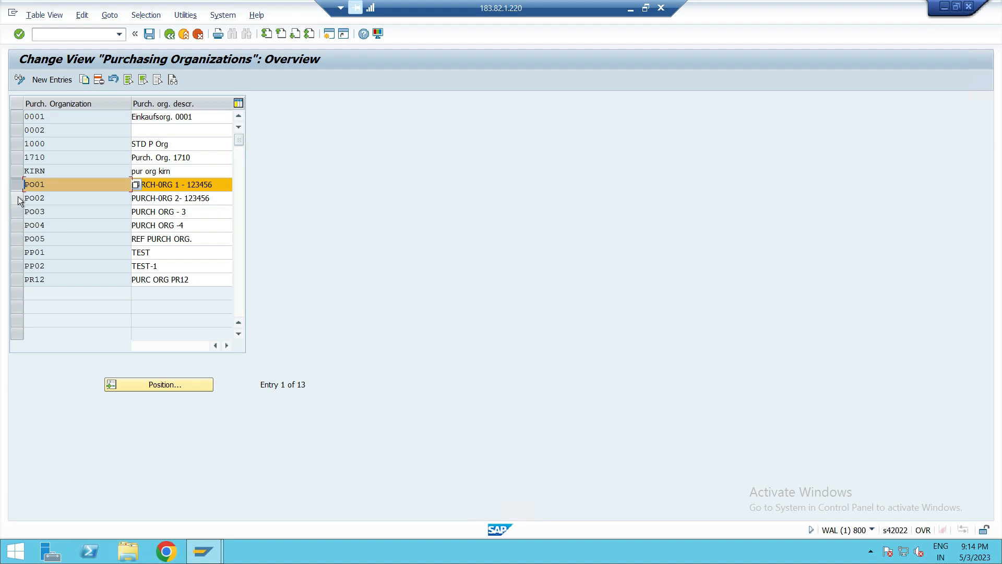
pyautogui.click(16, 199)
pyautogui.click(15, 212)
pyautogui.click(16, 225)
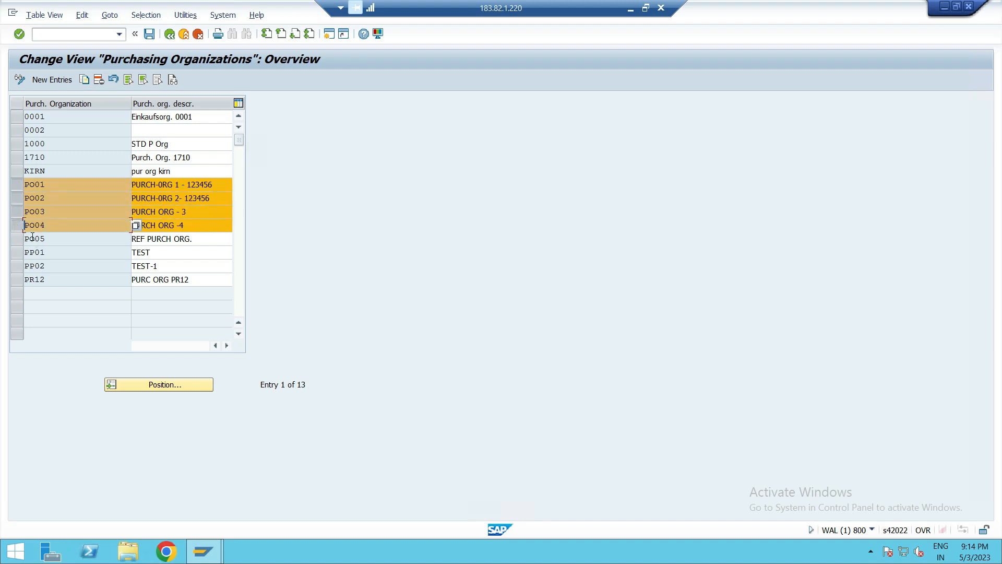
pyautogui.click(16, 239)
pyautogui.click(17, 239)
pyautogui.click(16, 240)
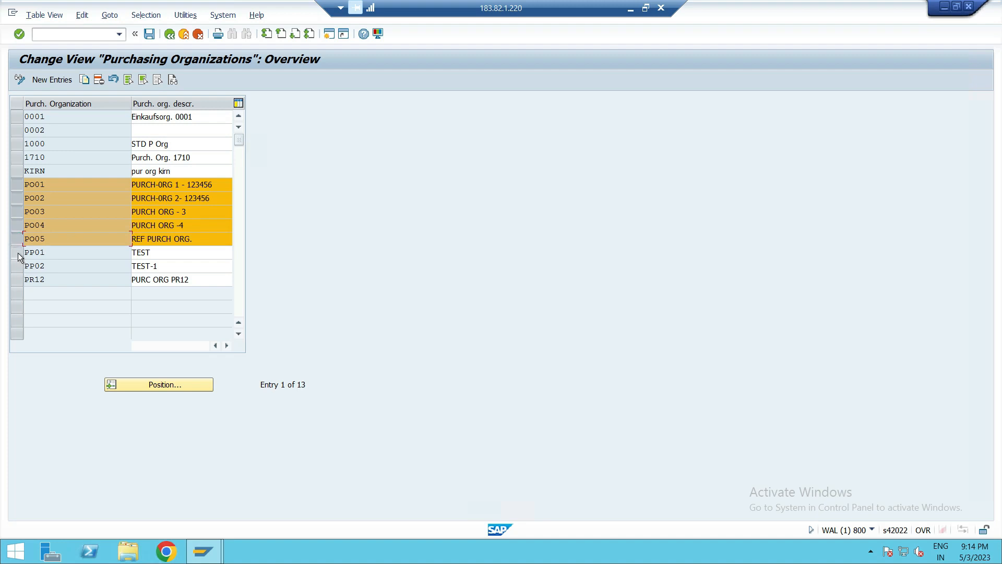
pyautogui.click(17, 253)
pyautogui.click(17, 266)
pyautogui.click(16, 280)
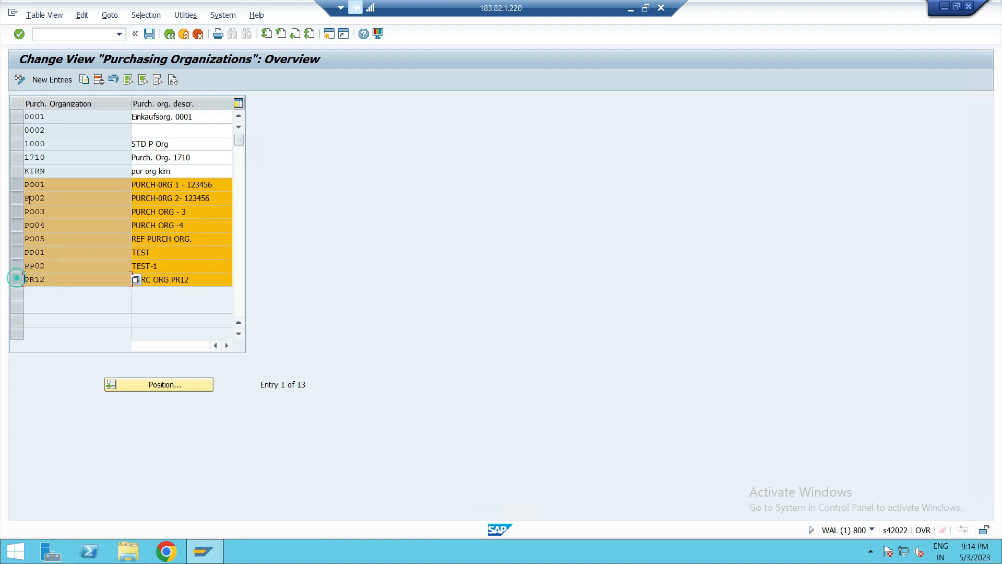
pyautogui.click(17, 172)
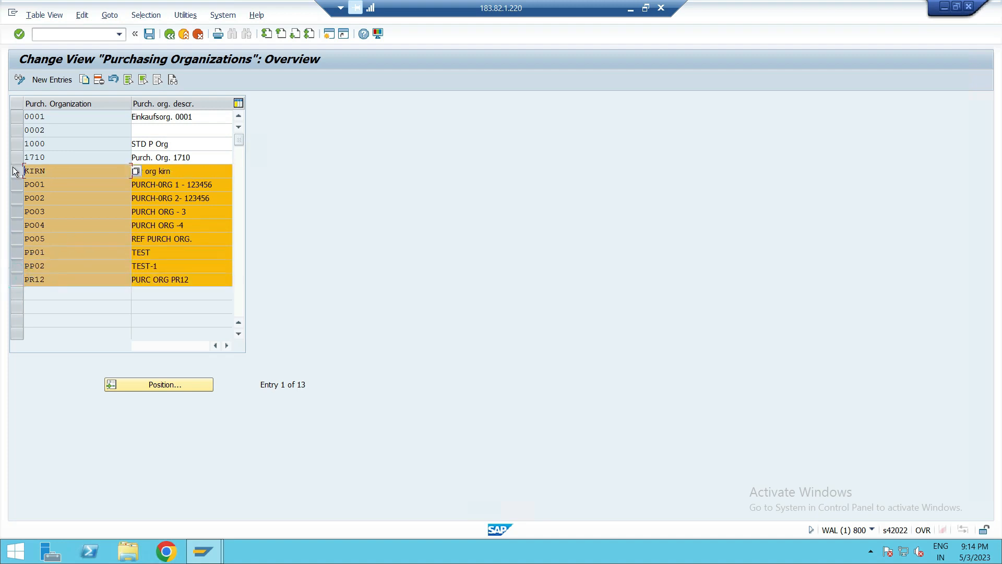
pyautogui.click(98, 80)
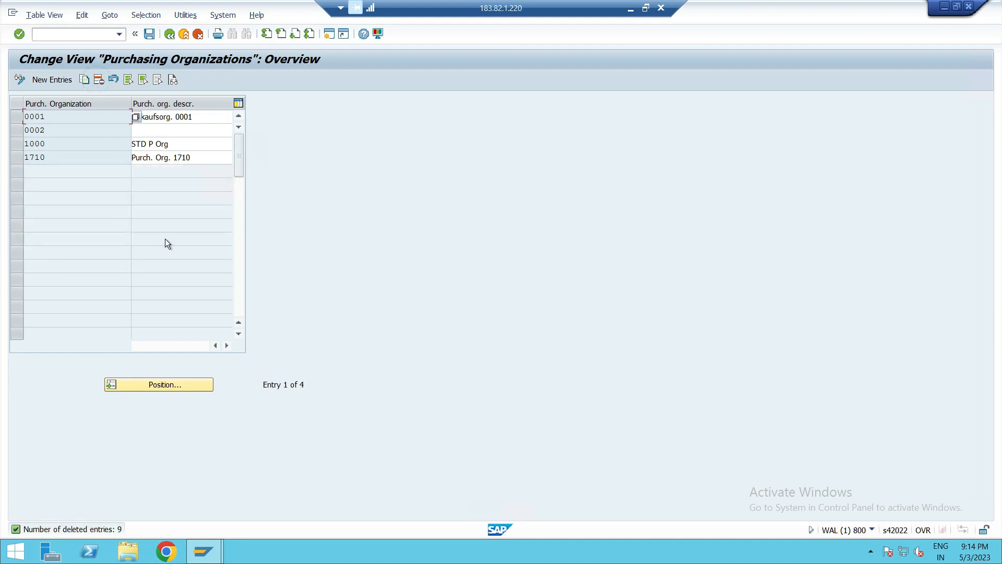
pyautogui.click(149, 33)
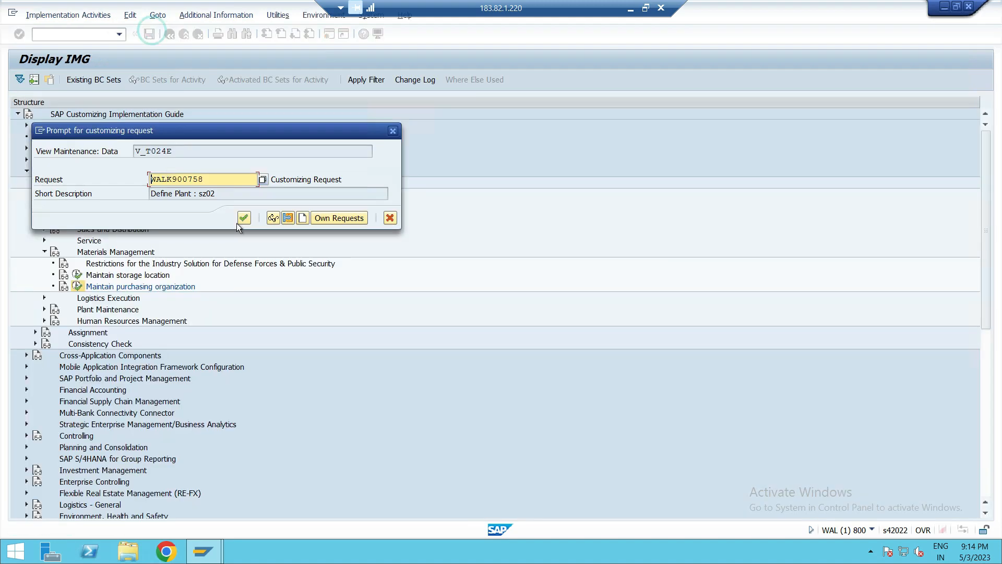
pyautogui.click(243, 217)
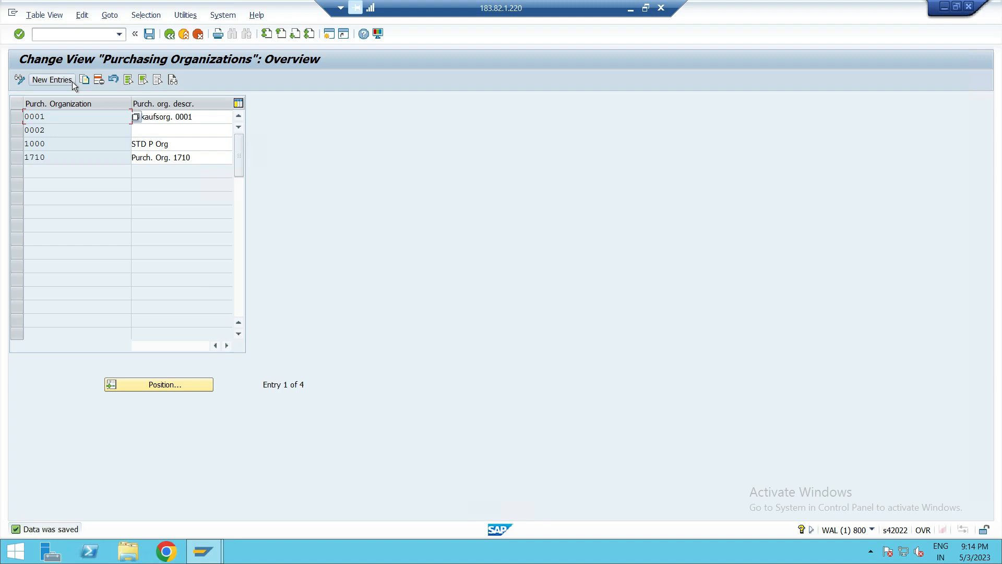
# - Create new purchasing organization entries PO01 and PO02
pyautogui.click(52, 79)
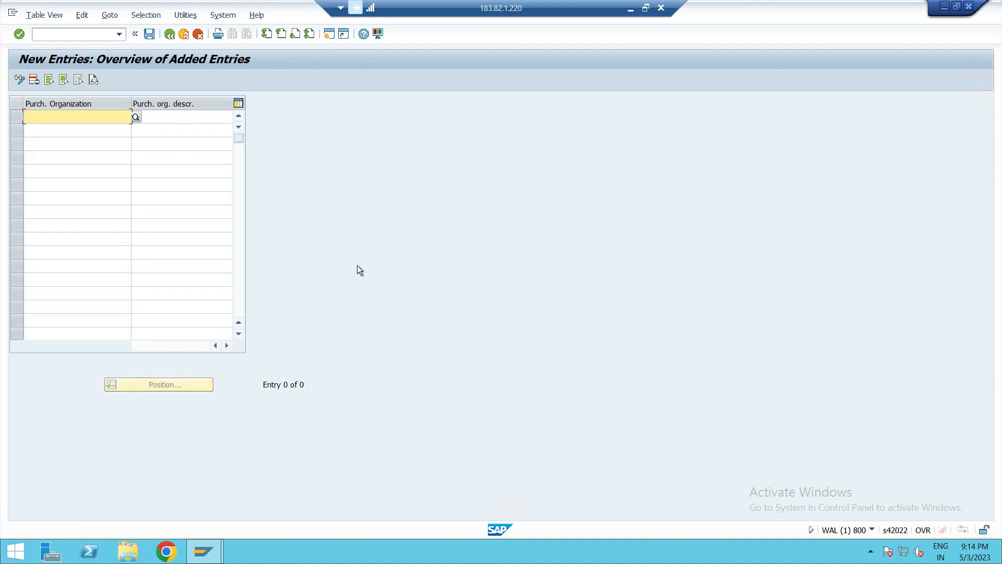
pyautogui.write('PO01')
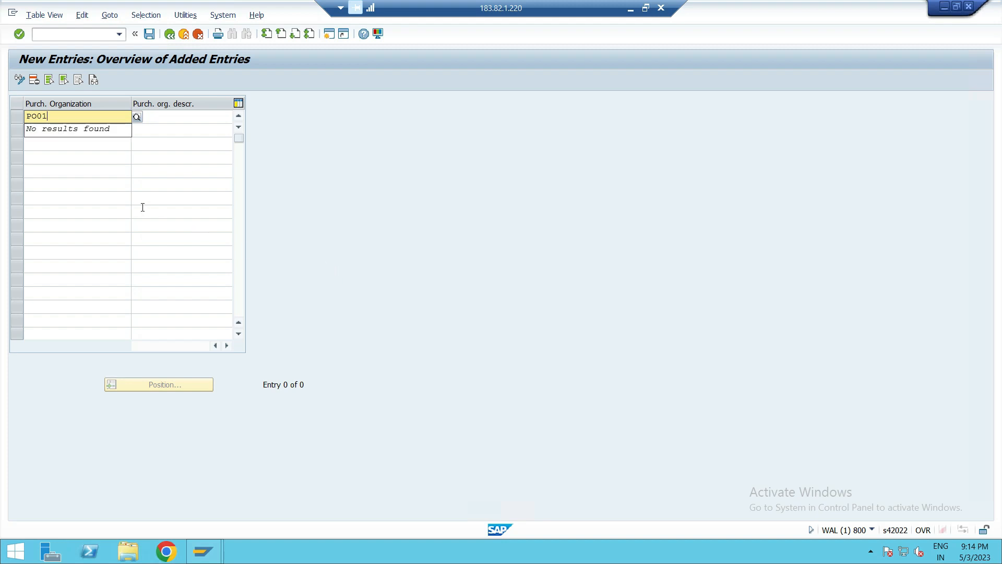
pyautogui.click(112, 183)
pyautogui.click(80, 129)
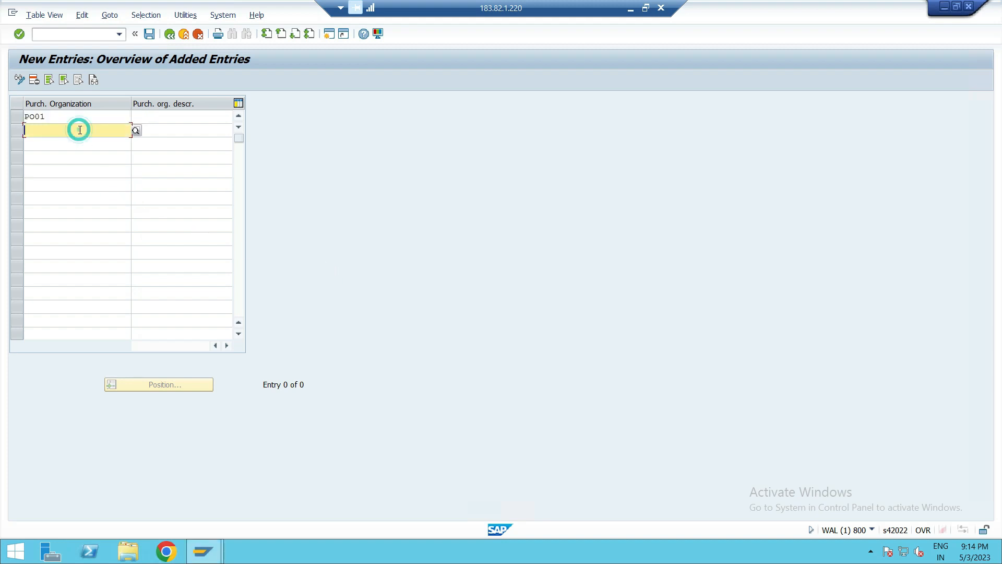
pyautogui.write('PO02')
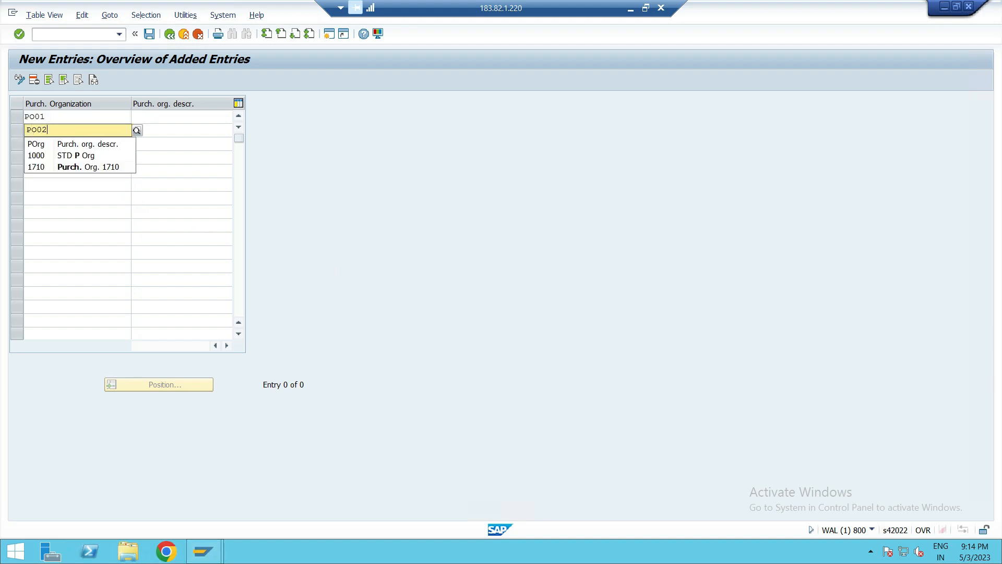
pyautogui.click(73, 155)
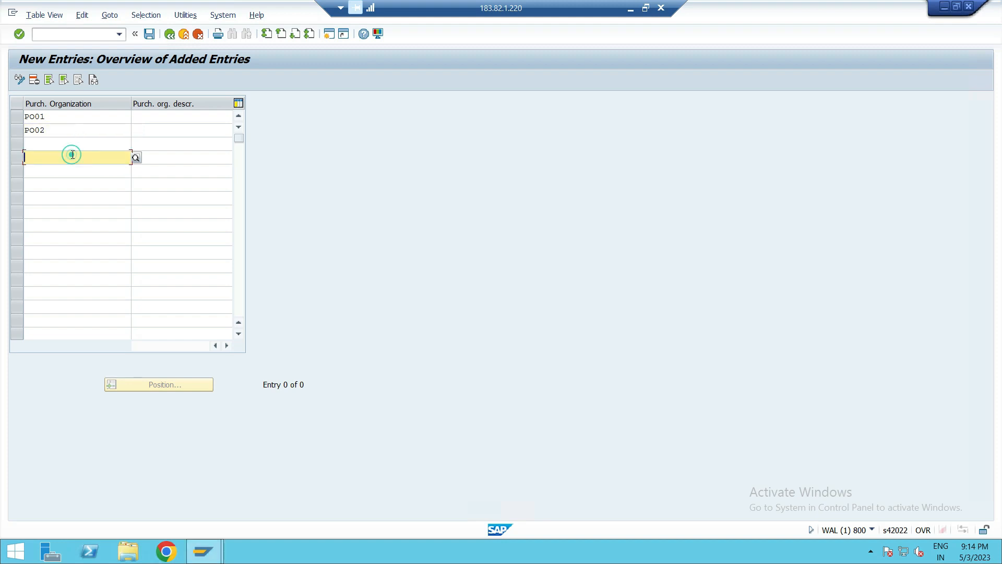
pyautogui.click(74, 144)
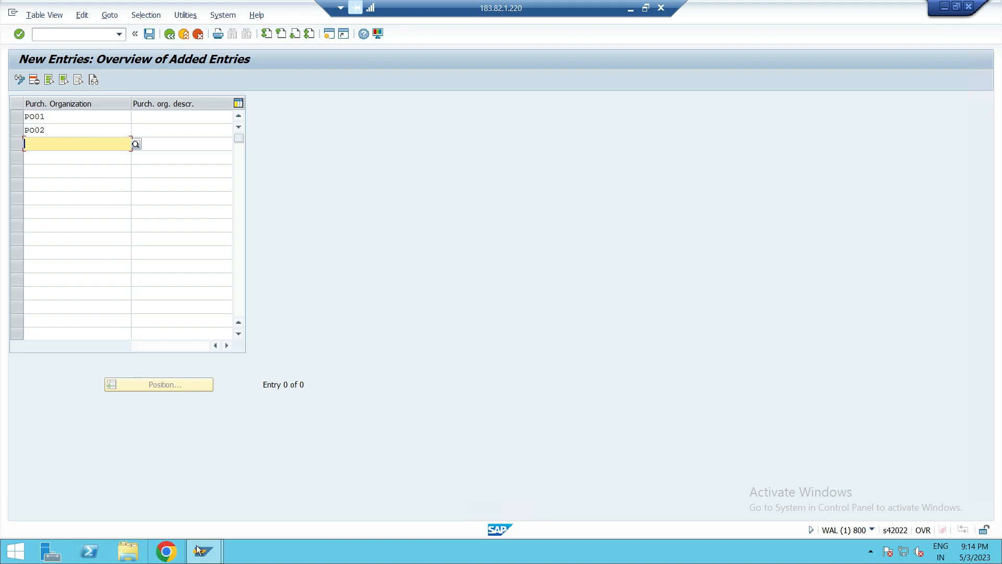
# - Switch to OneNote to review the purchase organization notes, then return to the SAP window
pyautogui.click(631, 8)
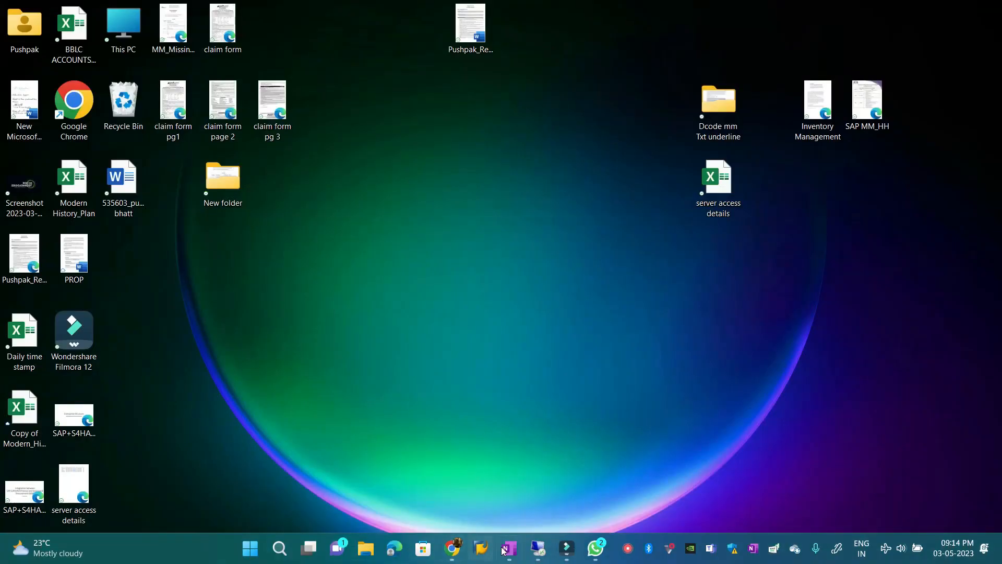
pyautogui.click(504, 546)
pyautogui.scroll(-5, 366, 308)
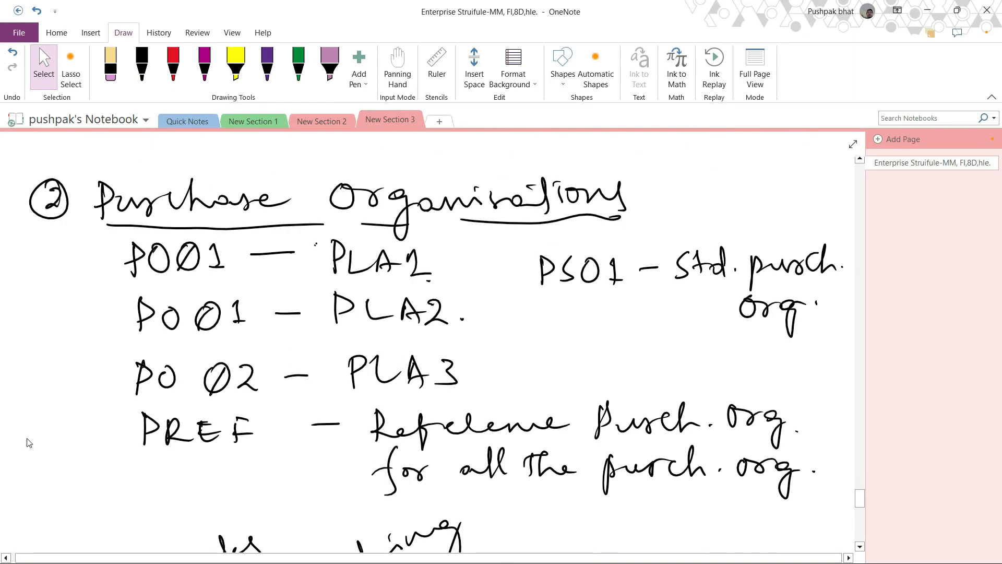
pyautogui.scroll(-3, 245, 438)
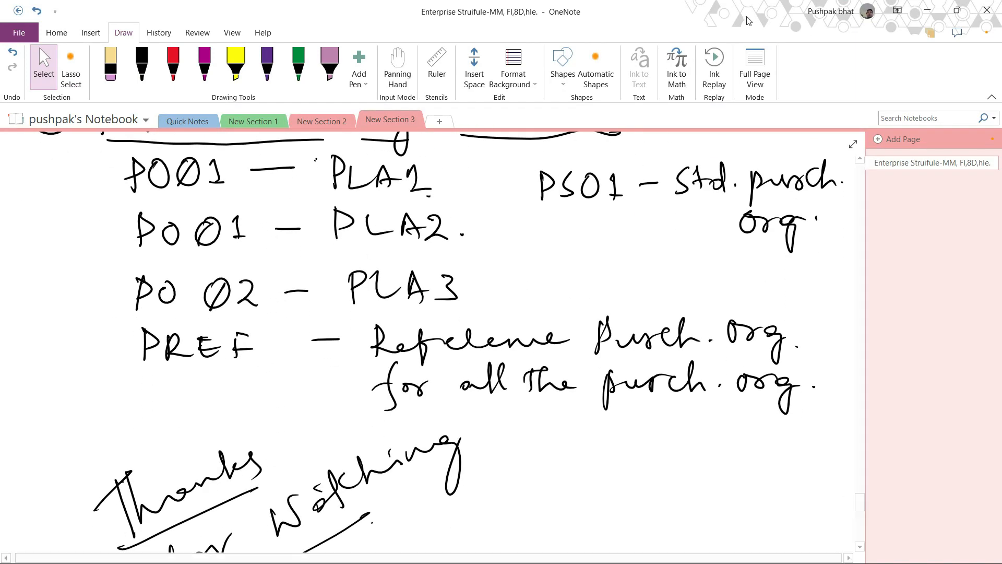
pyautogui.click(927, 10)
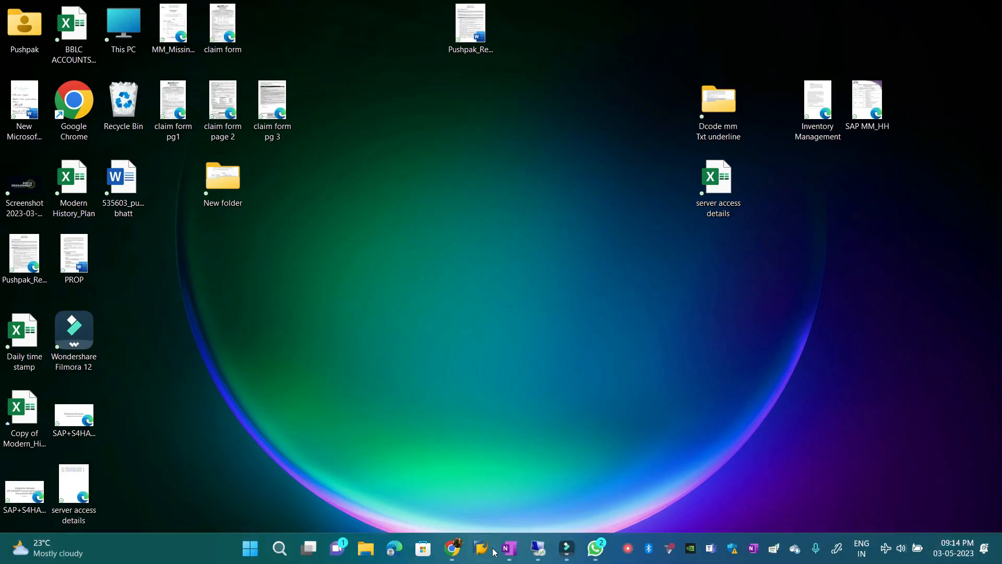
pyautogui.click(534, 547)
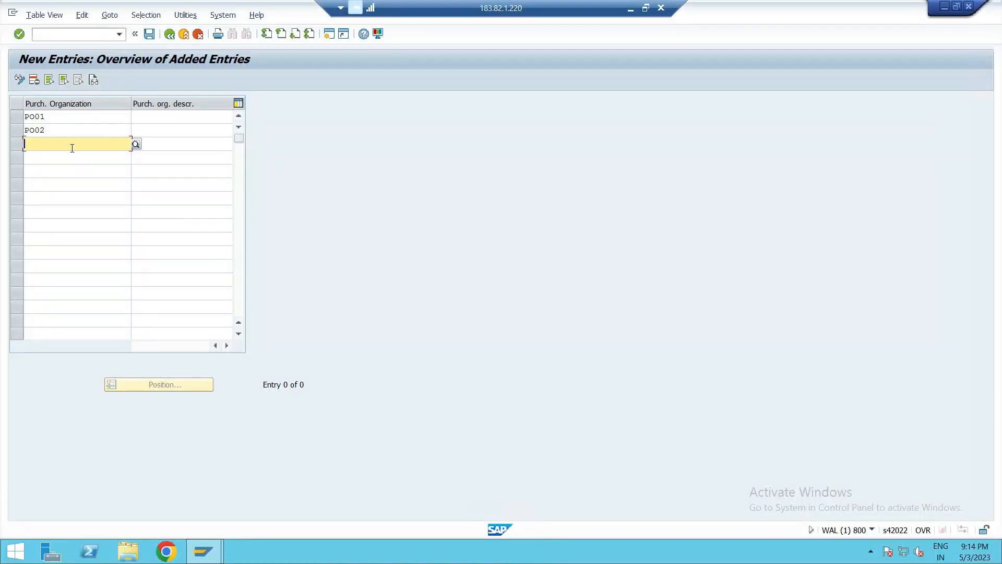
# - Add new purchasing organizations PS01 and PREF
pyautogui.write('P')
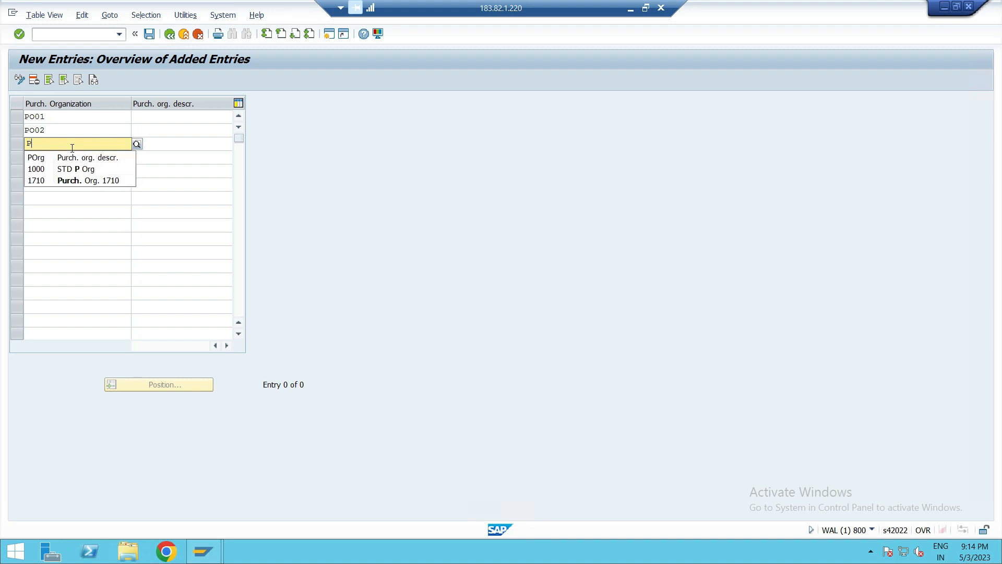
pyautogui.write('S01')
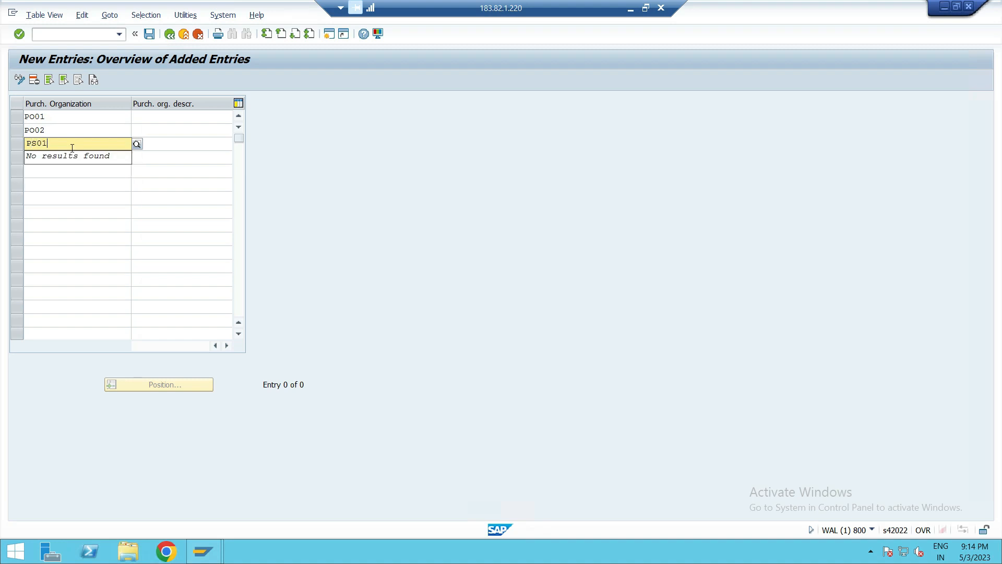
pyautogui.click(60, 173)
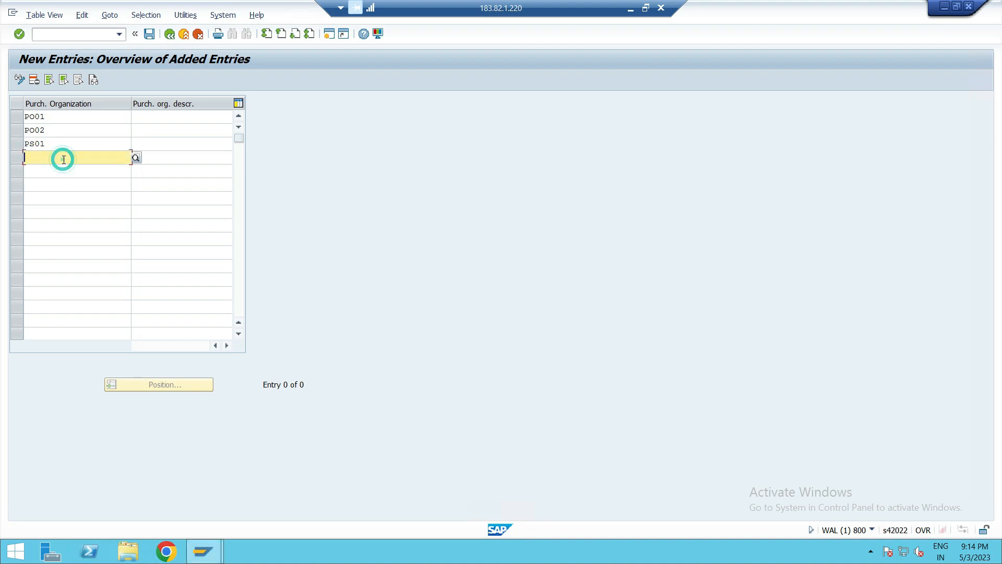
pyautogui.write('PREF')
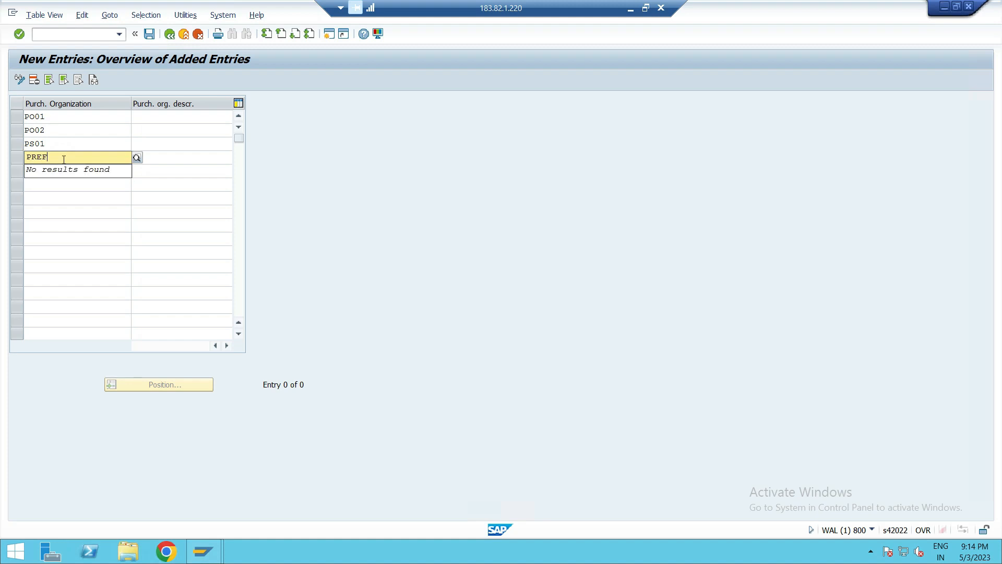
# - Enter the description PURCH-0RG 1 PUS1 for purchasing organization PO01
pyautogui.click(158, 118)
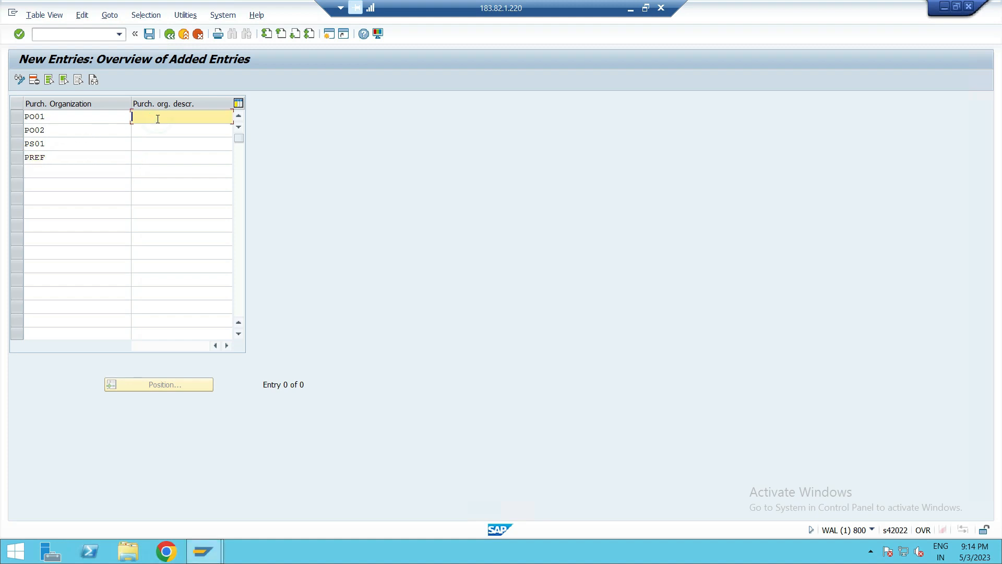
pyautogui.write('PUR')
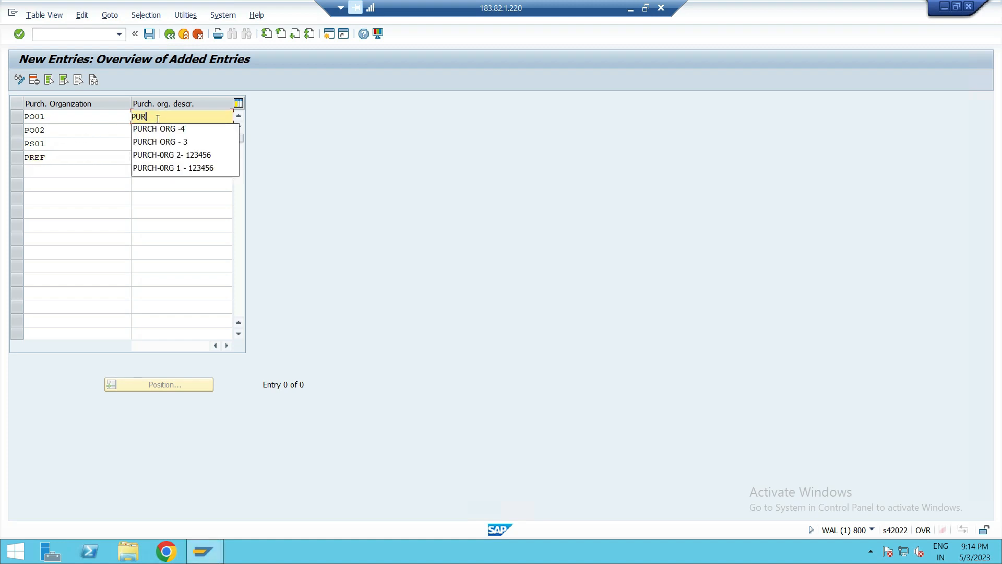
pyautogui.click(172, 168)
pyautogui.press('BackSpace')
pyautogui.press('BackSpace')
pyautogui.press('BackSpace')
pyautogui.press('BackSpace')
pyautogui.press('BackSpace')
pyautogui.press('BackSpace')
pyautogui.press('BackSpace')
pyautogui.press('BackSpace')
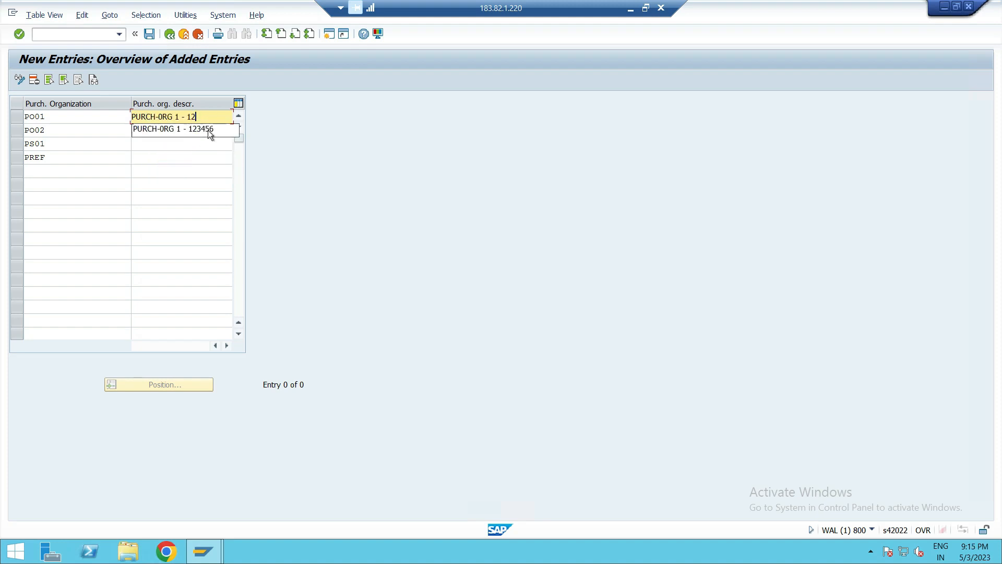
pyautogui.write('PU')
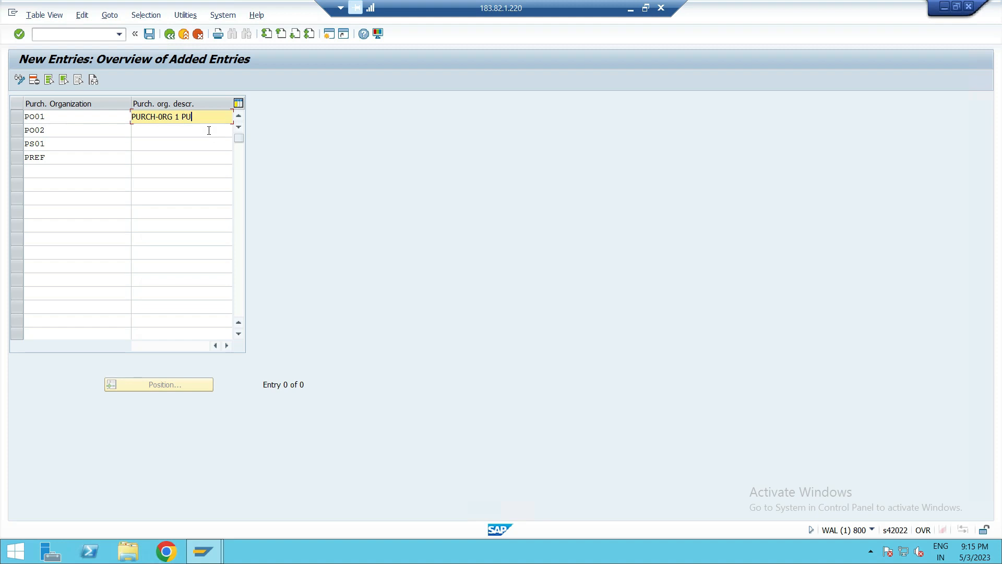
pyautogui.write('S`1')
pyautogui.press('BackSpace')
pyautogui.press('BackSpace')
pyautogui.write('1')
# - Enter the description PURCH-0RG 2 PUS2 for purchasing organization PO02
pyautogui.click(208, 131)
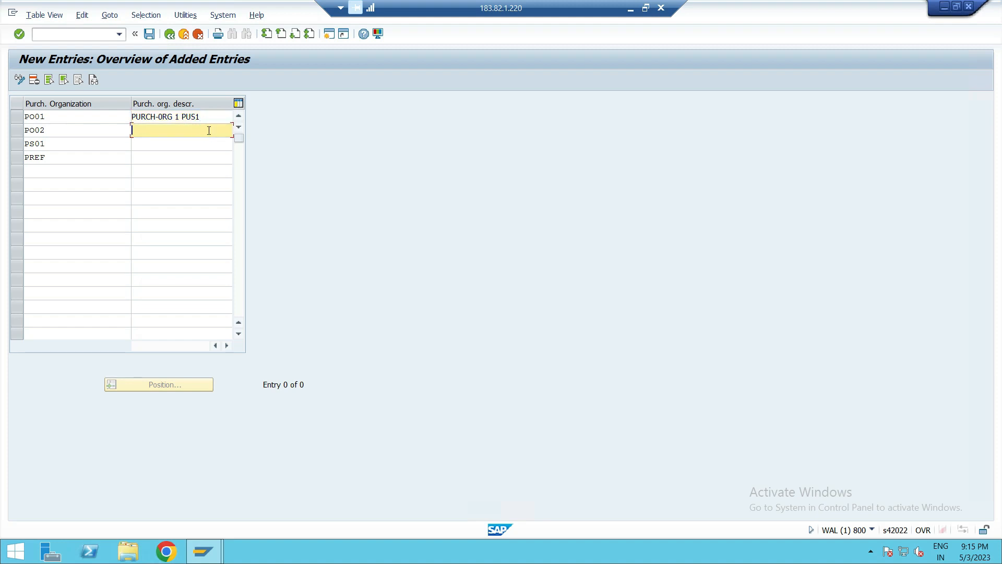
pyautogui.write('P')
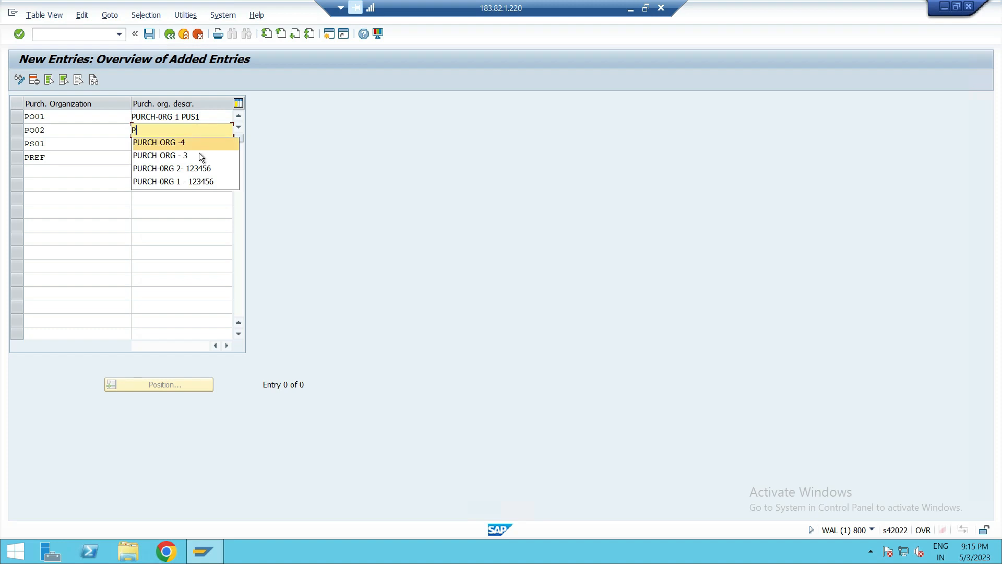
pyautogui.click(196, 168)
pyautogui.press('BackSpace')
pyautogui.press('BackSpace')
pyautogui.press('BackSpace')
pyautogui.press('BackSpace')
pyautogui.press('BackSpace')
pyautogui.press('BackSpace')
pyautogui.press('BackSpace')
pyautogui.press('BackSpace')
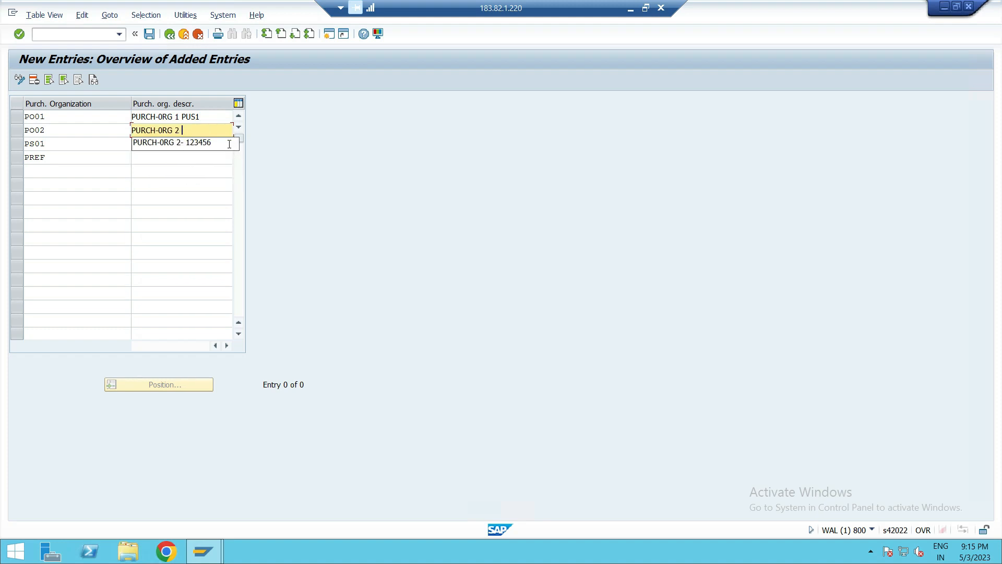
pyautogui.write('PUS2')
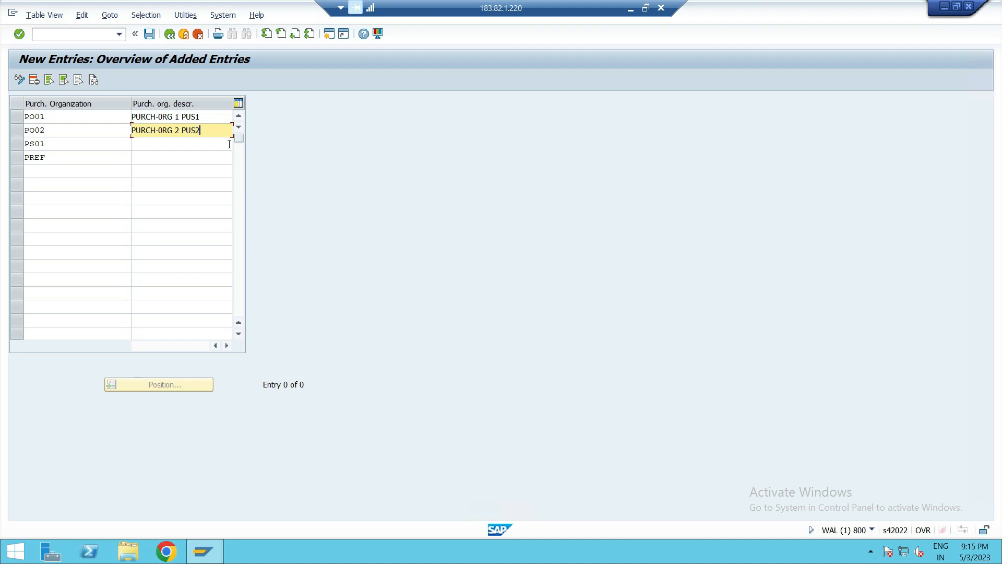
# - Enter the description ZSTANDARD PURCHASE O for purchasing organization PS01
pyautogui.click(146, 145)
pyautogui.write('STAD')
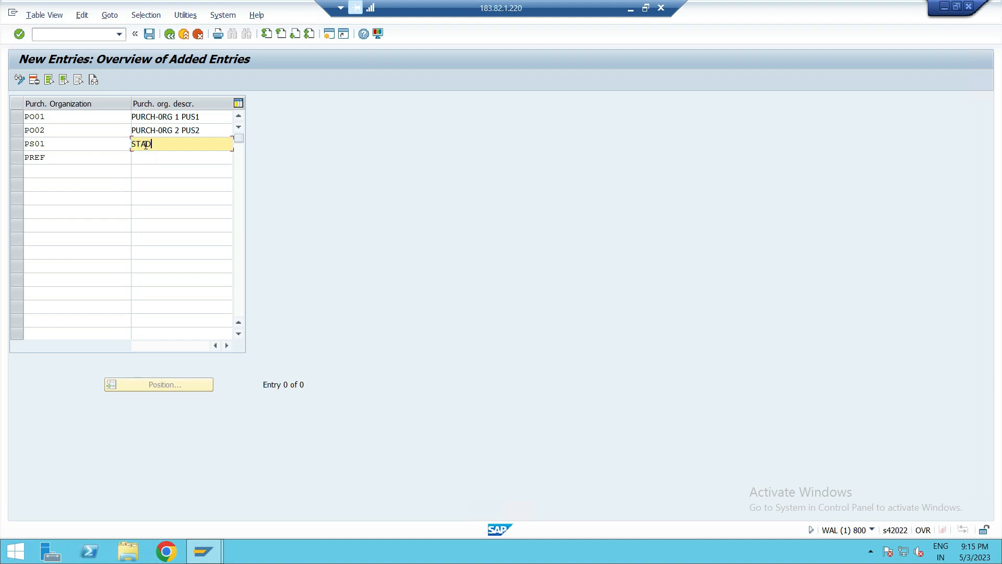
pyautogui.press('BackSpace')
pyautogui.press('BackSpace')
pyautogui.press('BackSpace')
pyautogui.write('ZSTANDAR')
pyautogui.write('D PURCHASE O')
pyautogui.click(178, 166)
# - Describe purchasing organization PREF as ZREF PURCH ORG and save the new entries
pyautogui.click(85, 157)
pyautogui.click(217, 158)
pyautogui.click(217, 158)
pyautogui.write('ZREF')
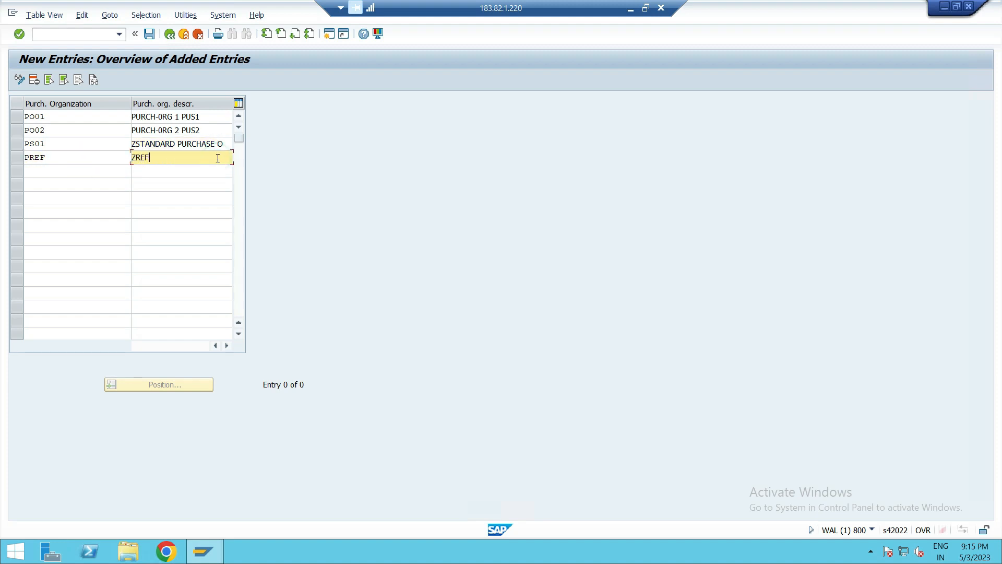
pyautogui.write(' PURCH ORG')
pyautogui.click(149, 34)
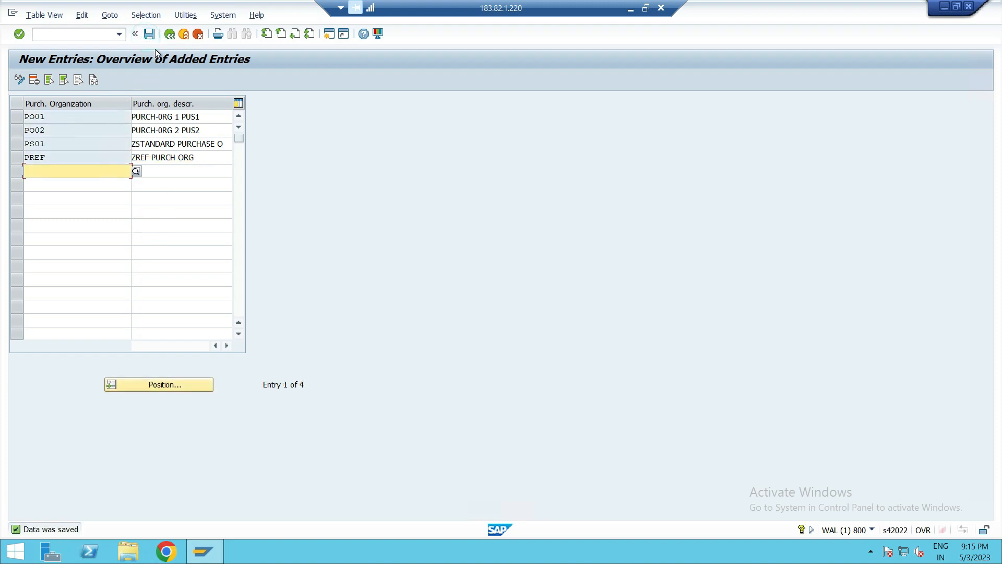
# - Return to the purchasing organizations overview, select the PO01, PO02, PREF and PS01 rows, save, and go back to the IMG
pyautogui.click(169, 35)
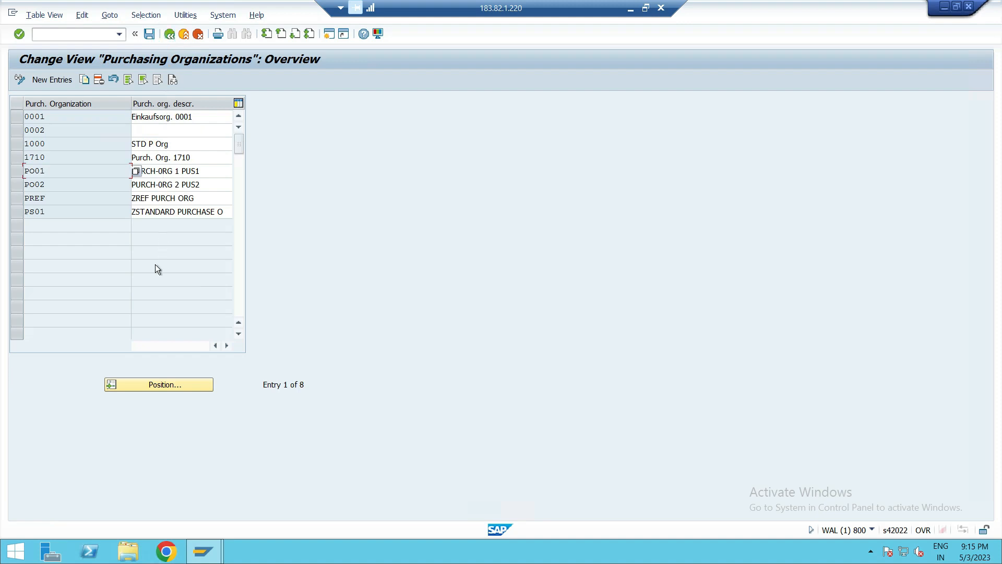
pyautogui.click(18, 171)
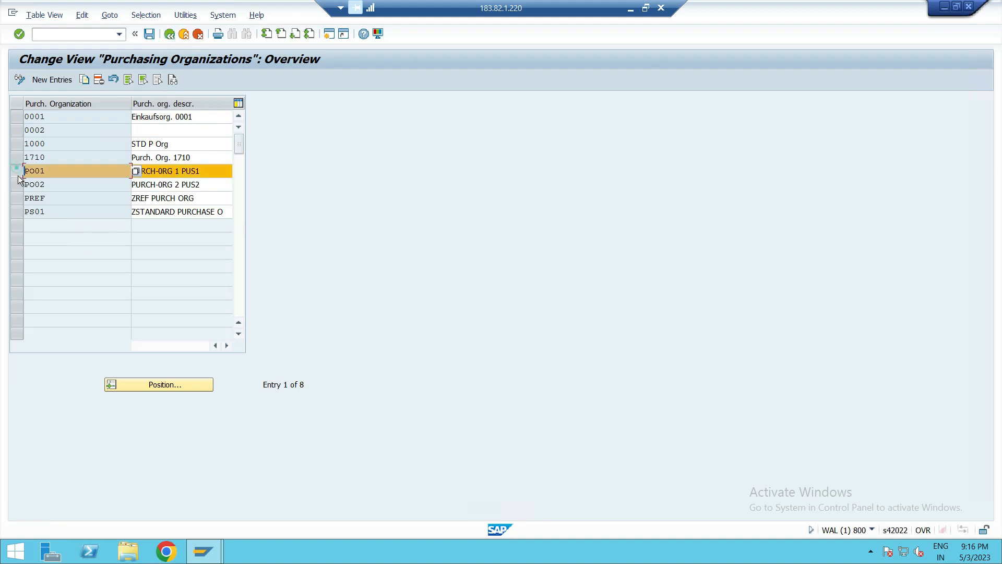
pyautogui.click(18, 184)
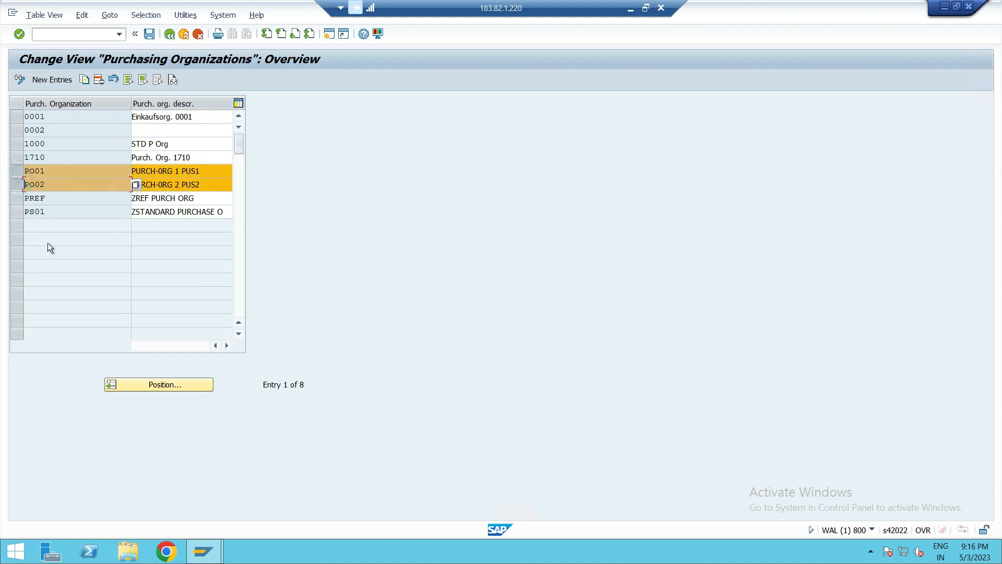
pyautogui.click(18, 198)
pyautogui.click(17, 211)
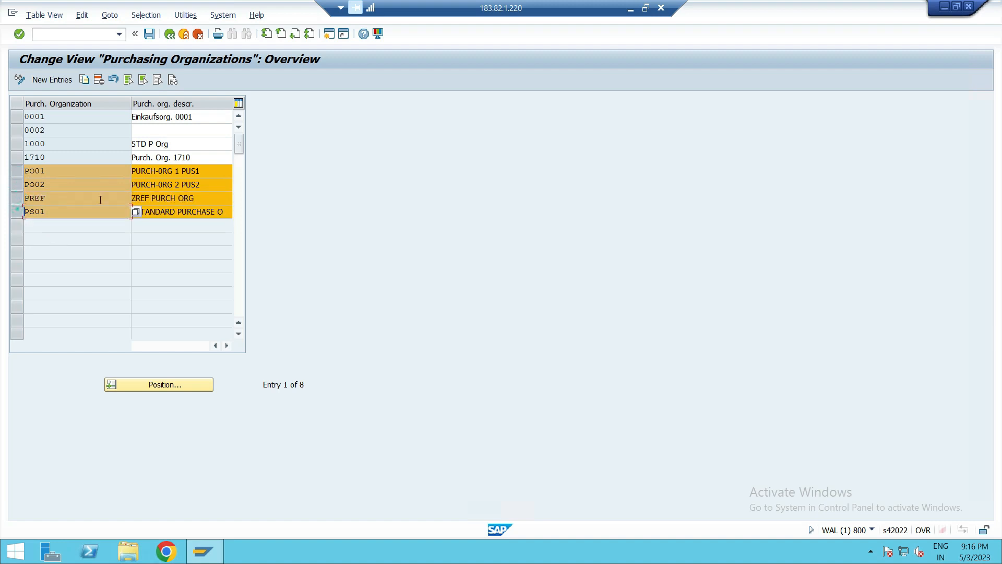
pyautogui.click(149, 34)
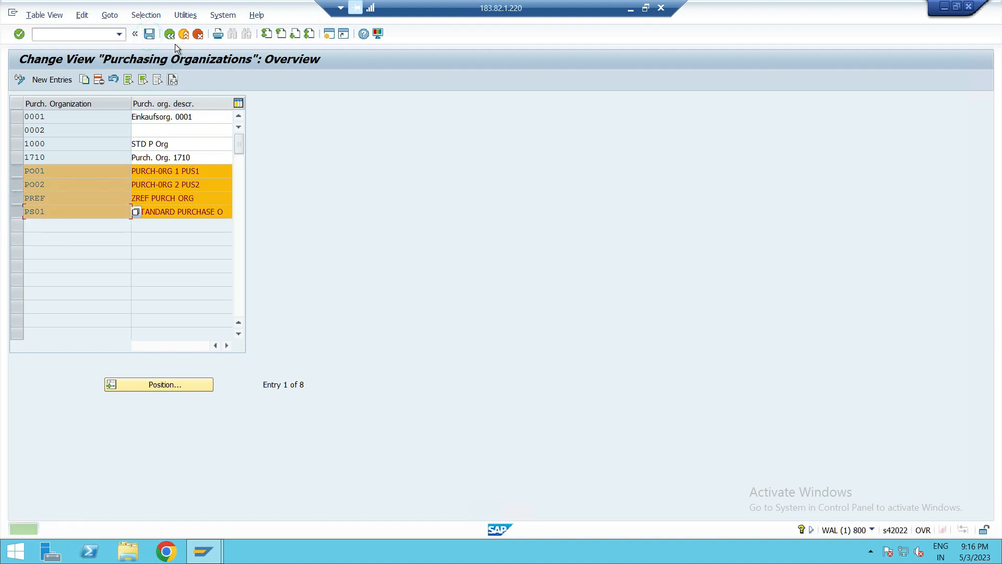
pyautogui.click(169, 34)
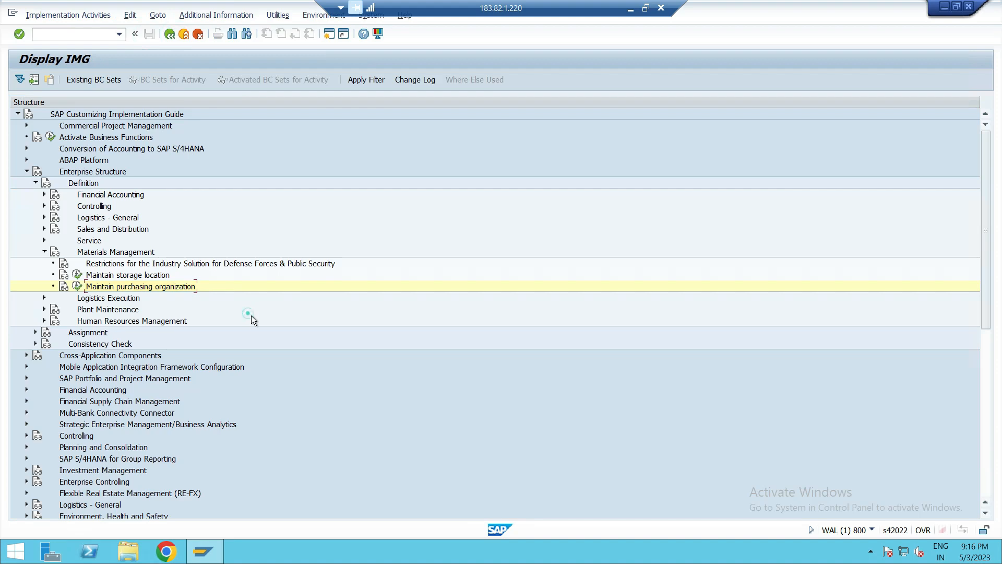
# - Collapse the Enterprise Structure Definition branch and expand its Assignment branch
pyautogui.click(44, 252)
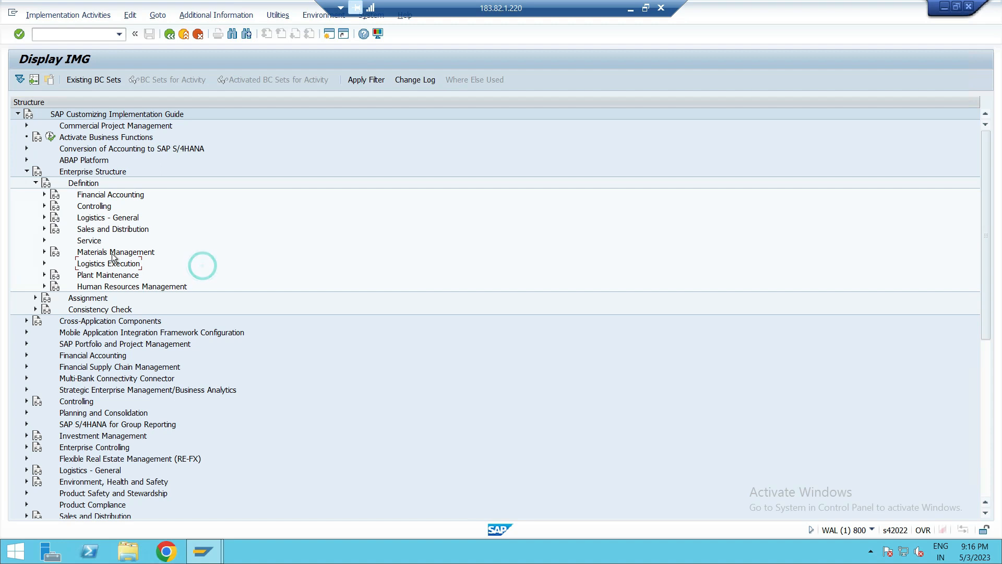
pyautogui.click(116, 252)
pyautogui.click(34, 183)
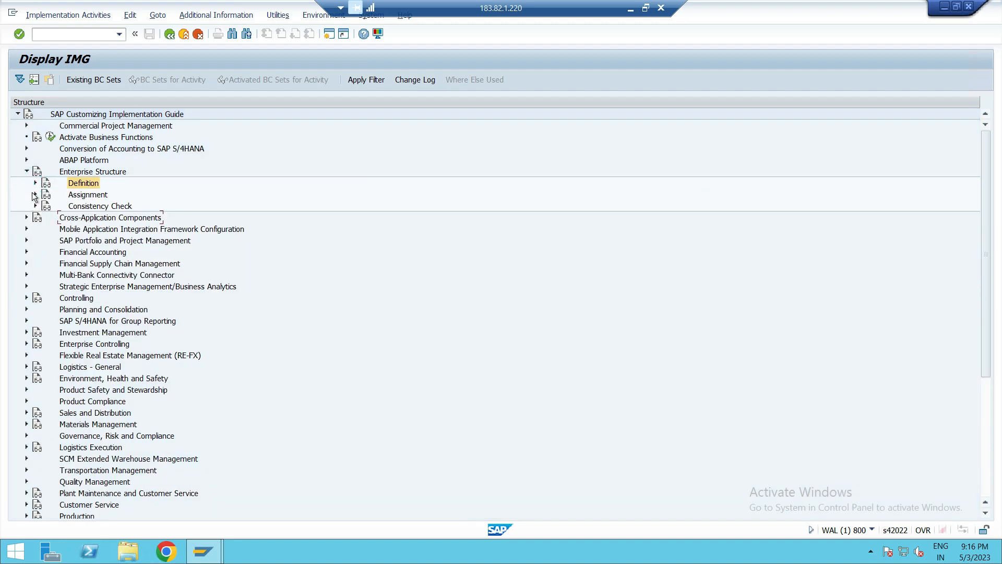
pyautogui.click(35, 194)
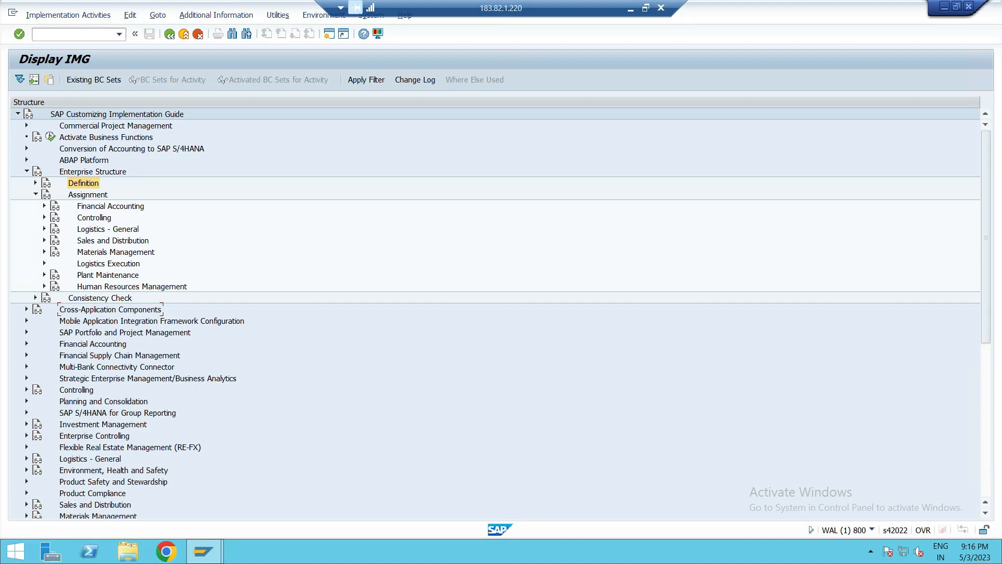
# - Review the handwritten OneNote notes on purchase organizations and their plants, then return to SAP
pyautogui.click(631, 7)
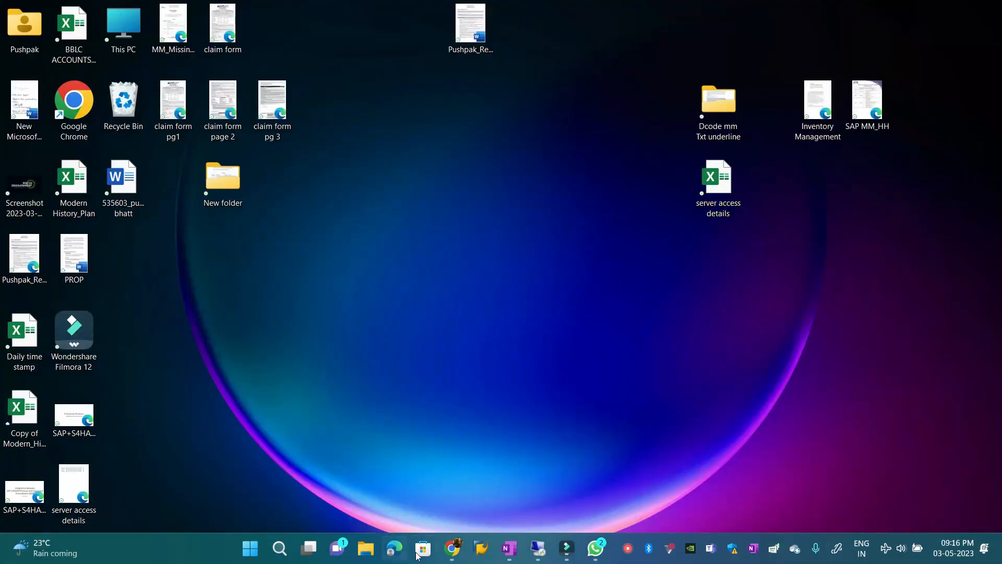
pyautogui.moveTo(567, 548)
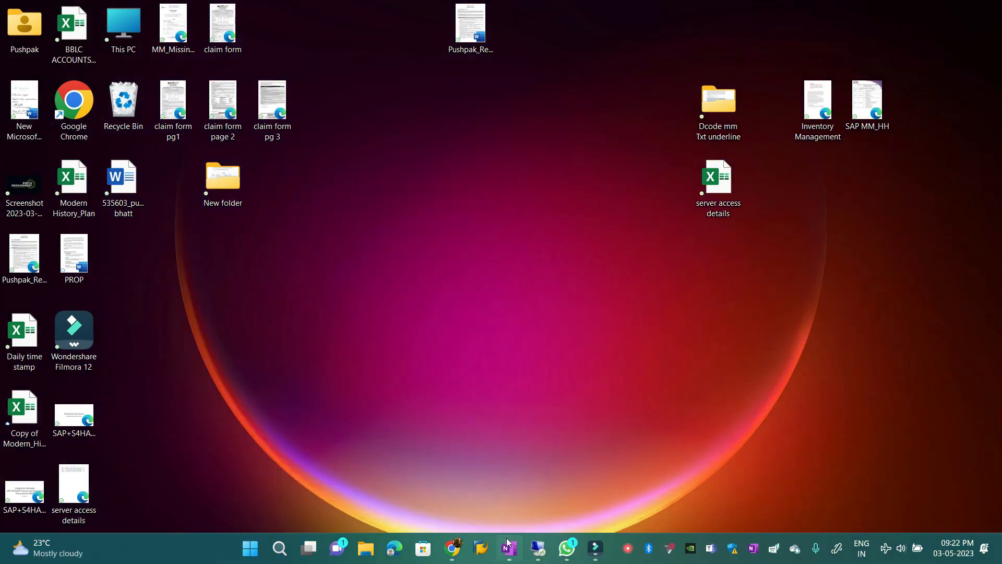
pyautogui.click(508, 547)
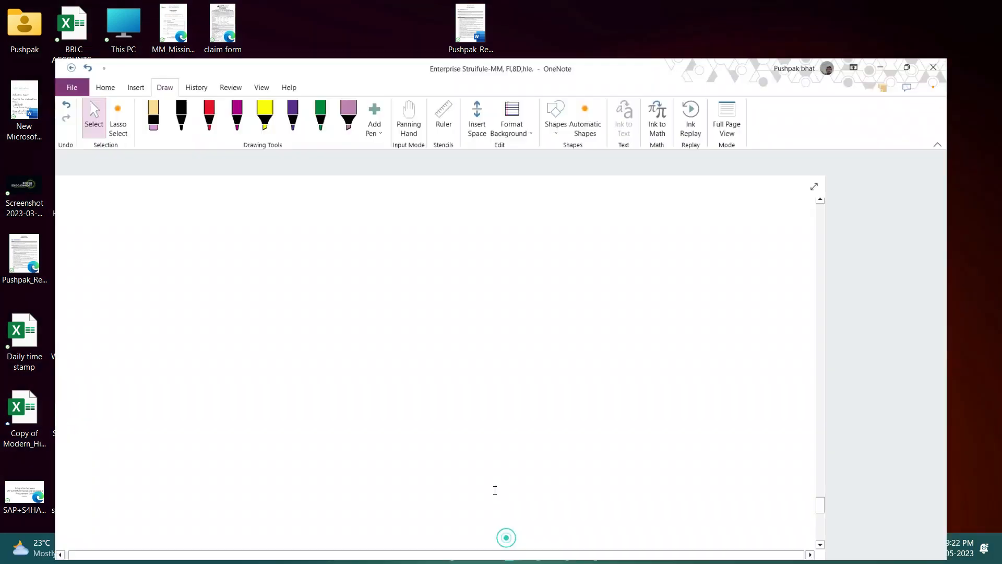
pyautogui.scroll(-3, 193, 326)
pyautogui.scroll(4, 200, 331)
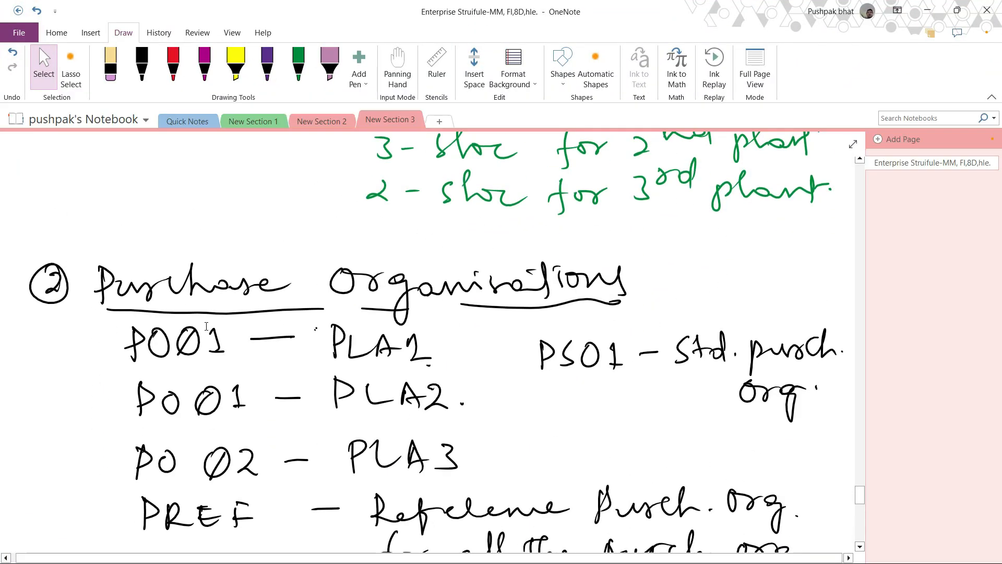
pyautogui.scroll(-1, 199, 327)
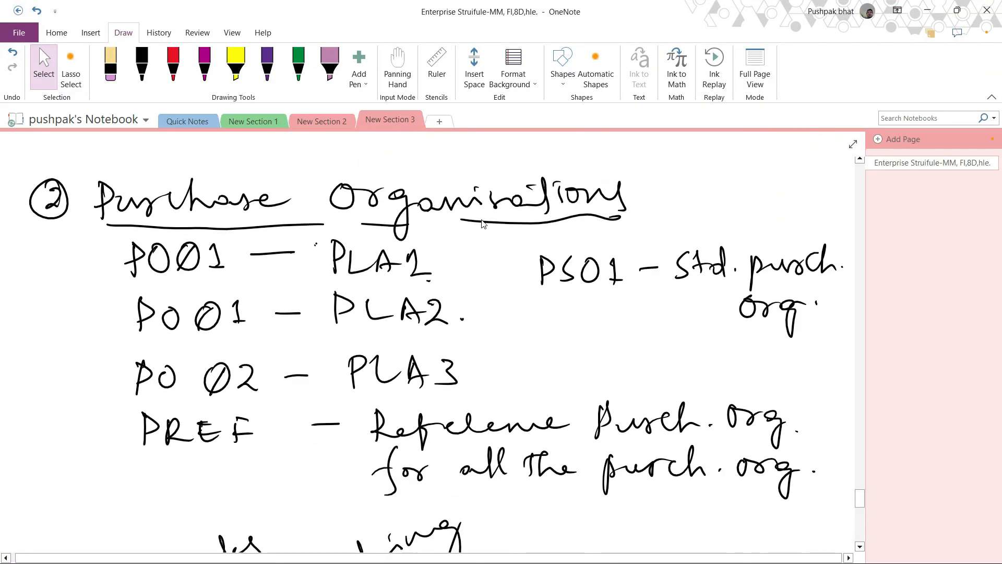
pyautogui.click(929, 11)
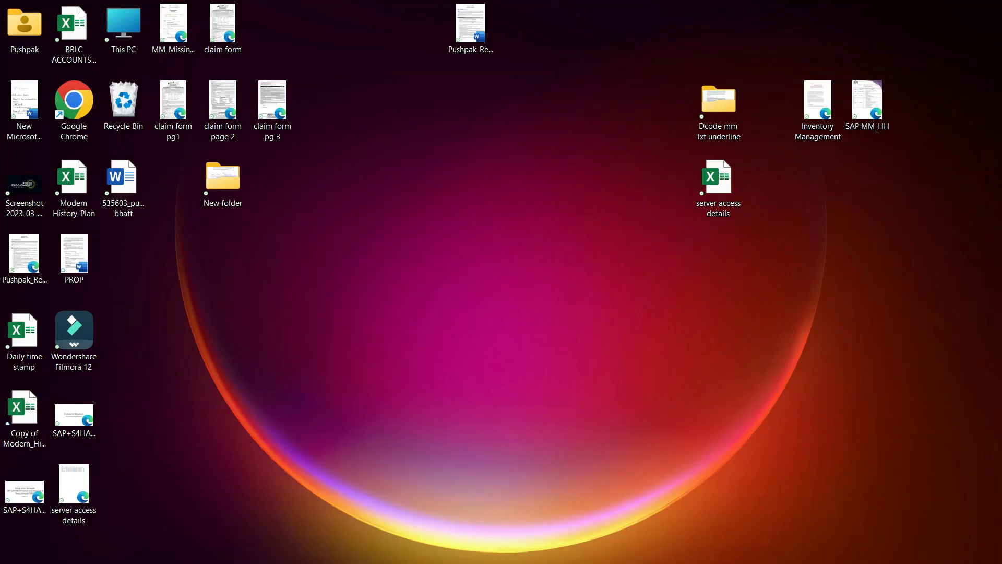
pyautogui.click(538, 555)
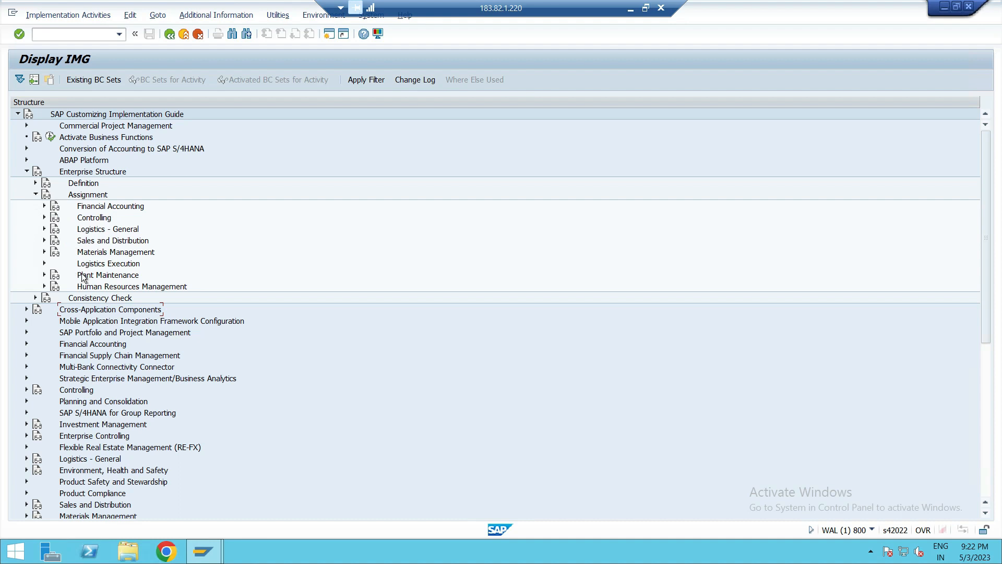
# - Open Assign purchasing organization to company code under Materials Management and assign PO01 to company code PUS1
pyautogui.click(97, 253)
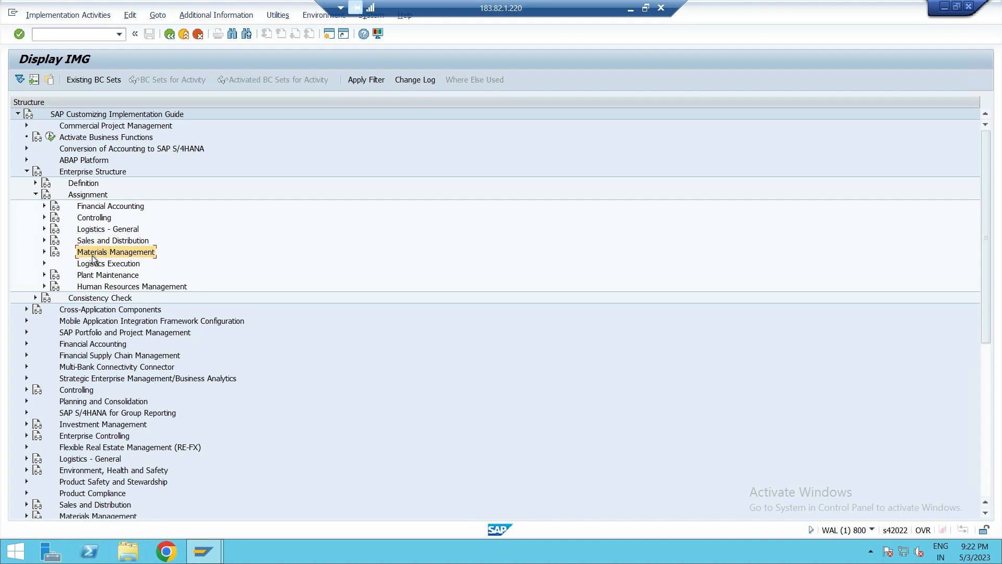
pyautogui.click(44, 251)
pyautogui.click(183, 264)
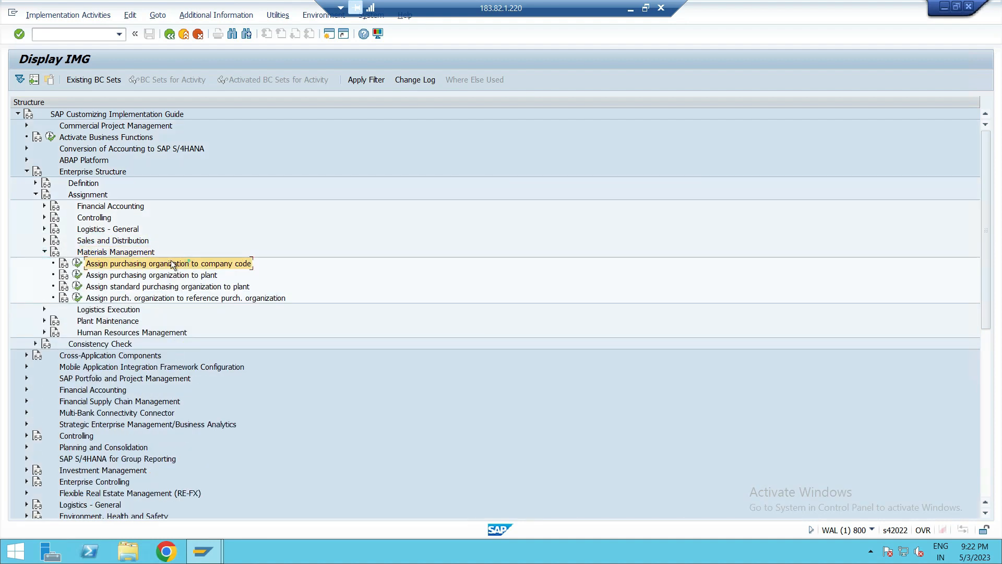
pyautogui.click(78, 264)
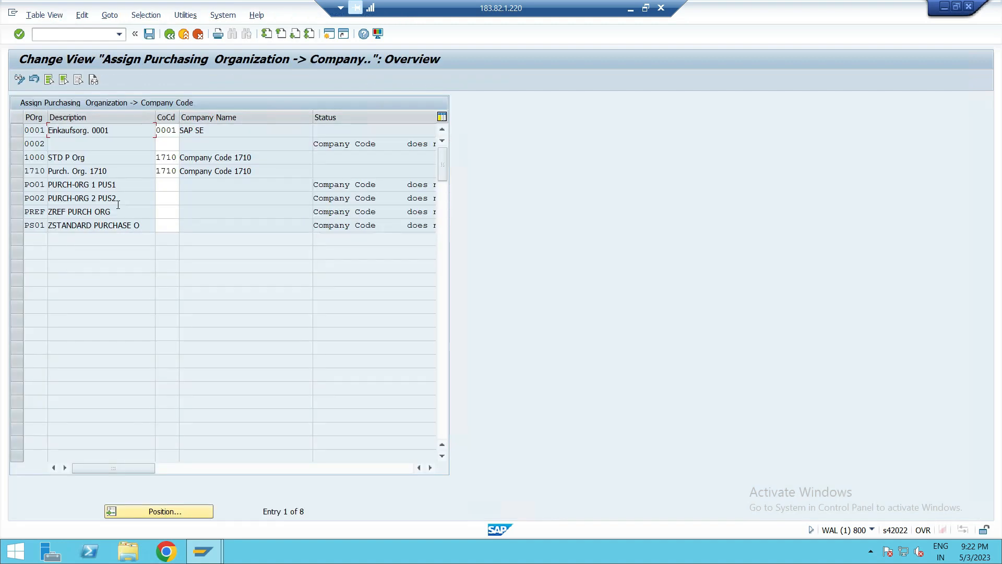
pyautogui.click(170, 184)
pyautogui.write('PUS1')
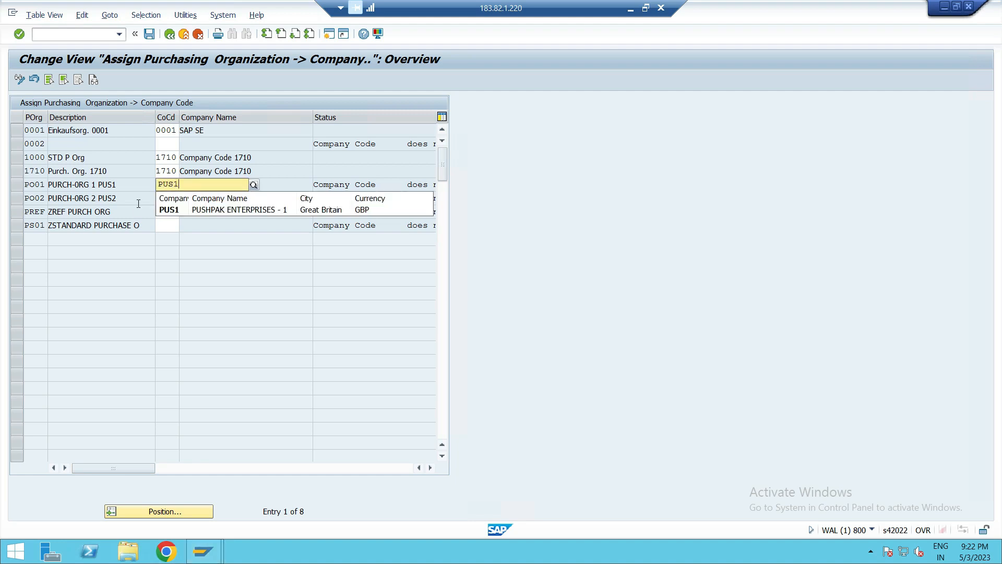
pyautogui.click(166, 209)
# - Assign purchasing organization PO02 to company code PUS2
pyautogui.click(168, 197)
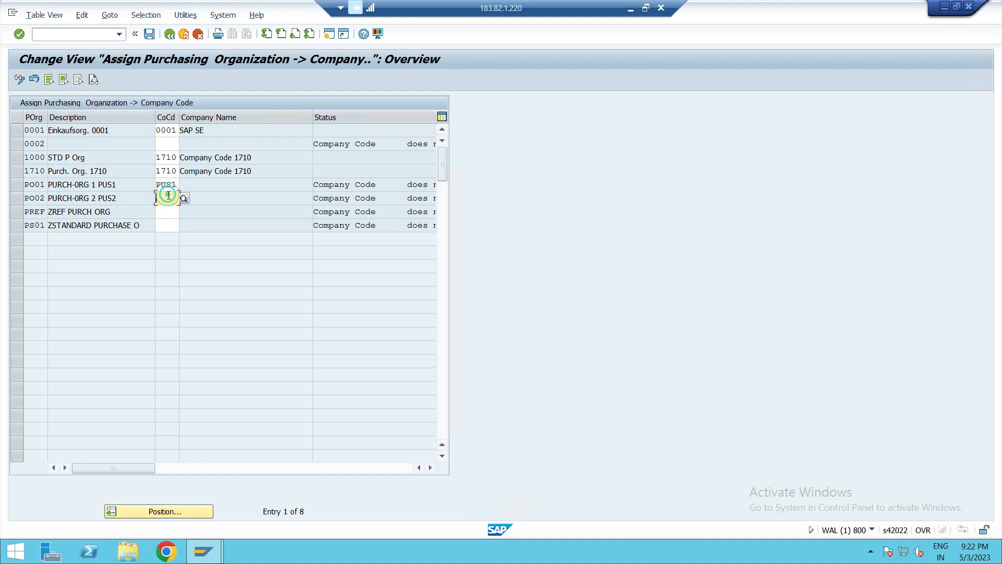
pyautogui.write('PUS1')
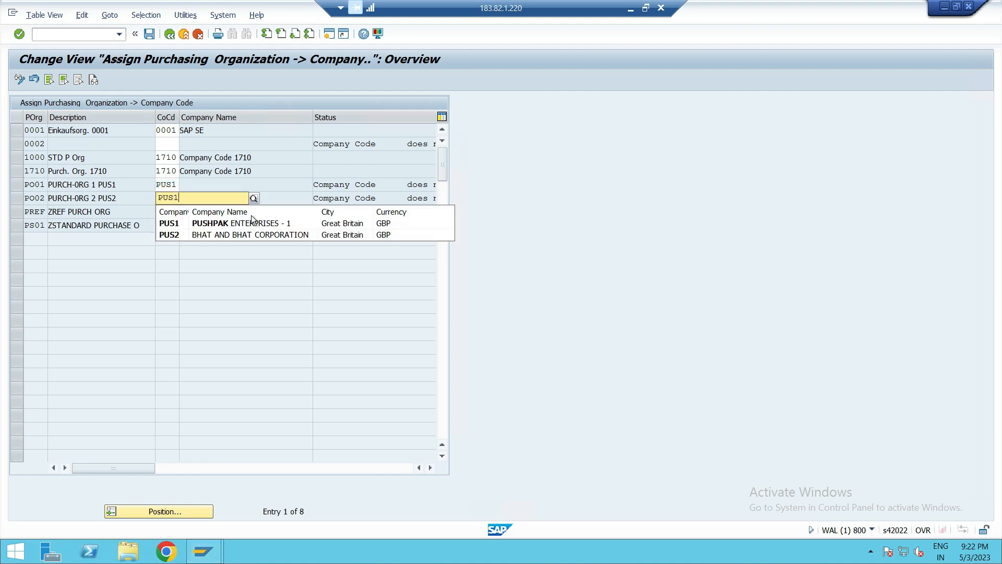
pyautogui.press('BackSpace')
pyautogui.write('2')
# - Assign the reference purchasing organization PREF to company code PUS1
pyautogui.click(182, 224)
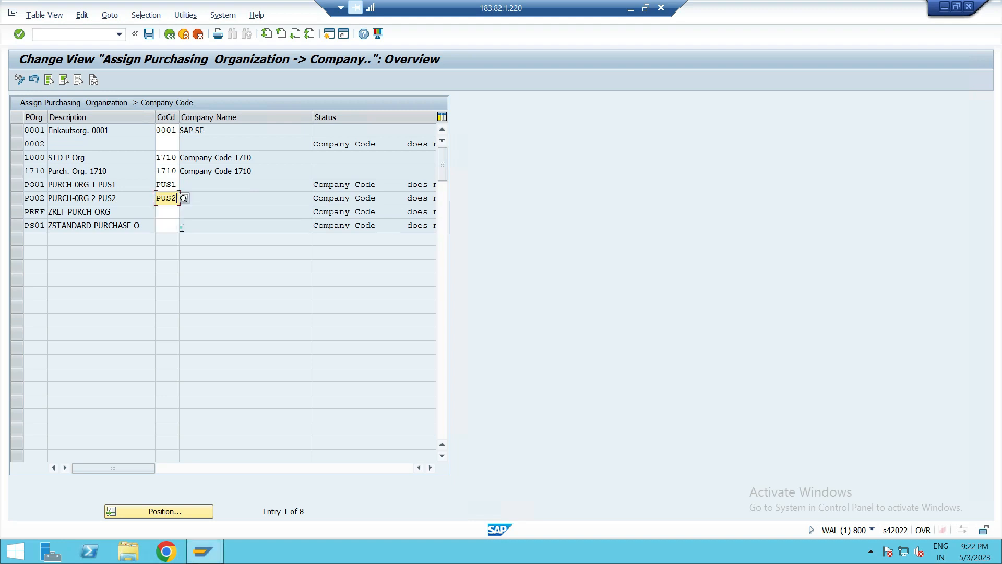
pyautogui.click(172, 210)
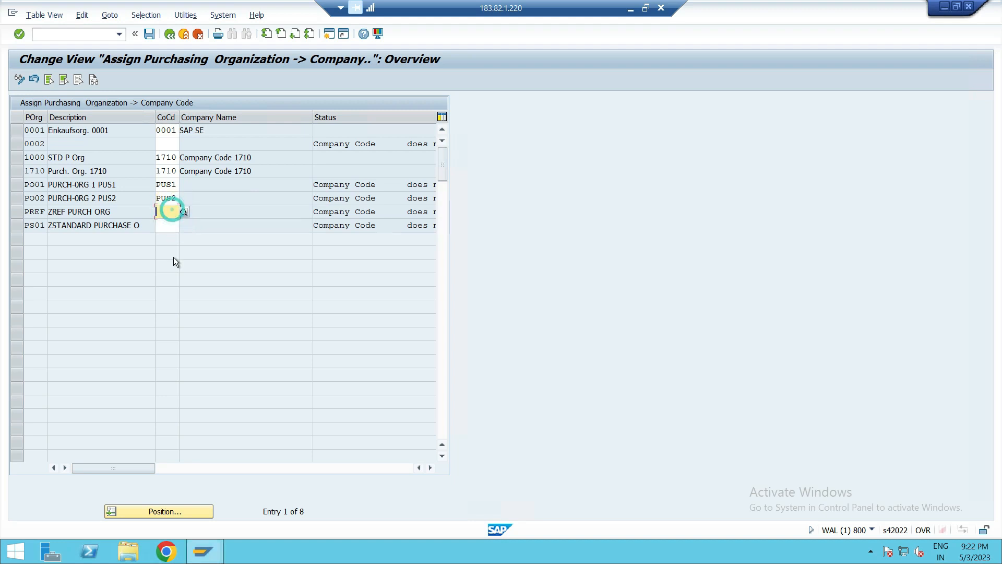
pyautogui.click(168, 229)
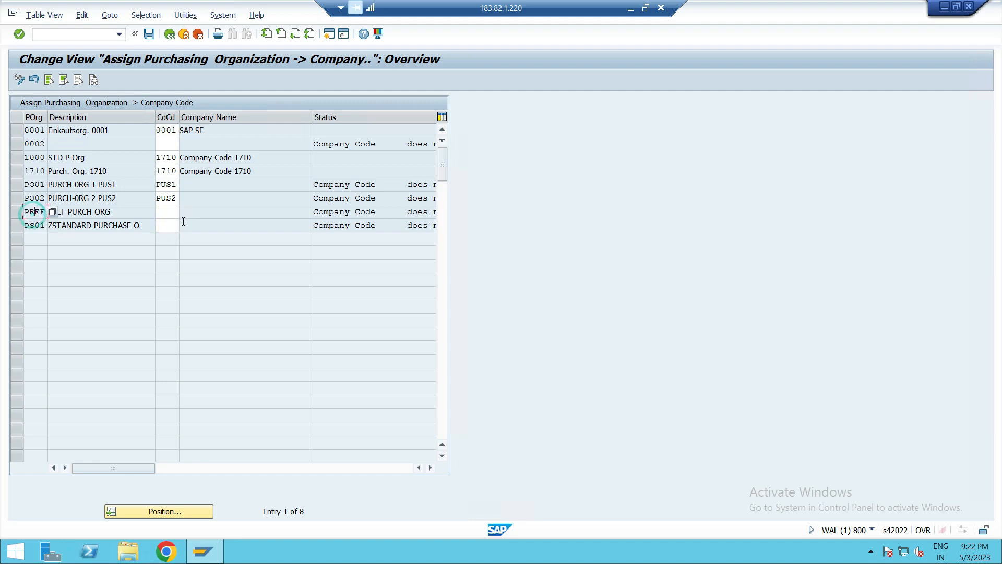
pyautogui.click(160, 213)
pyautogui.write('PUS')
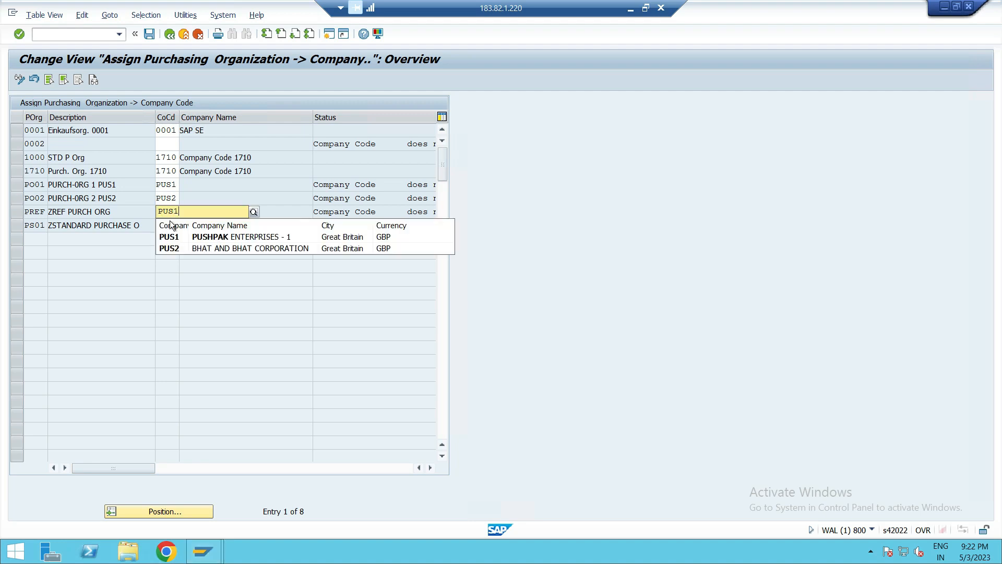
pyautogui.write('1')
pyautogui.click(174, 235)
# - Assign purchasing organization PS01 to company code PUS1, save the assignments, and return to the IMG
pyautogui.click(167, 222)
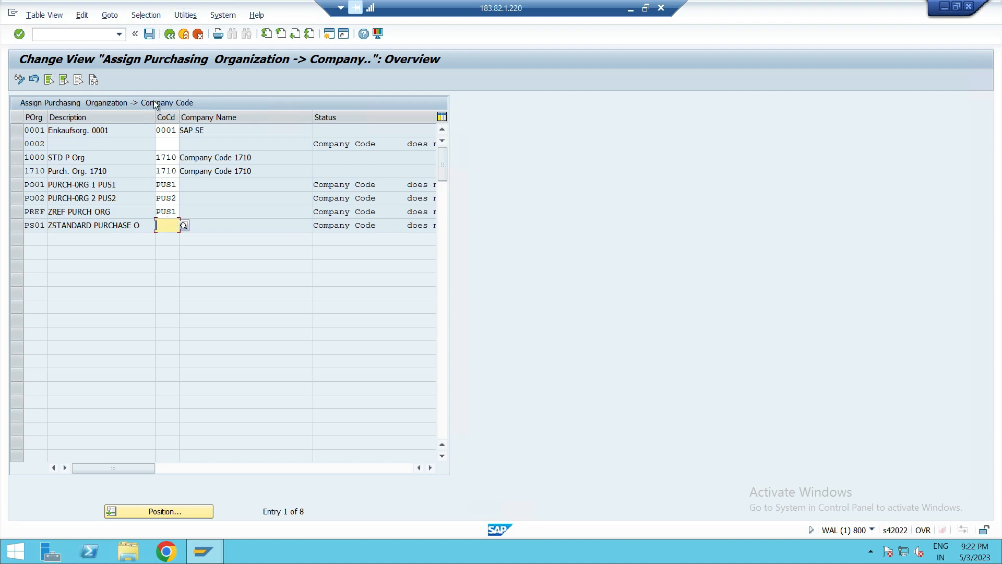
pyautogui.write('PUS1')
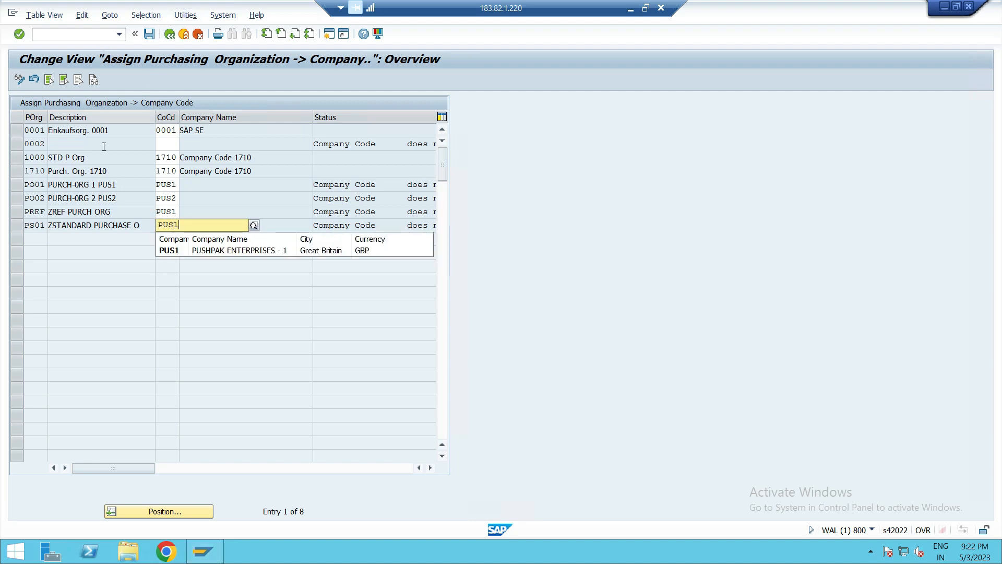
pyautogui.click(168, 250)
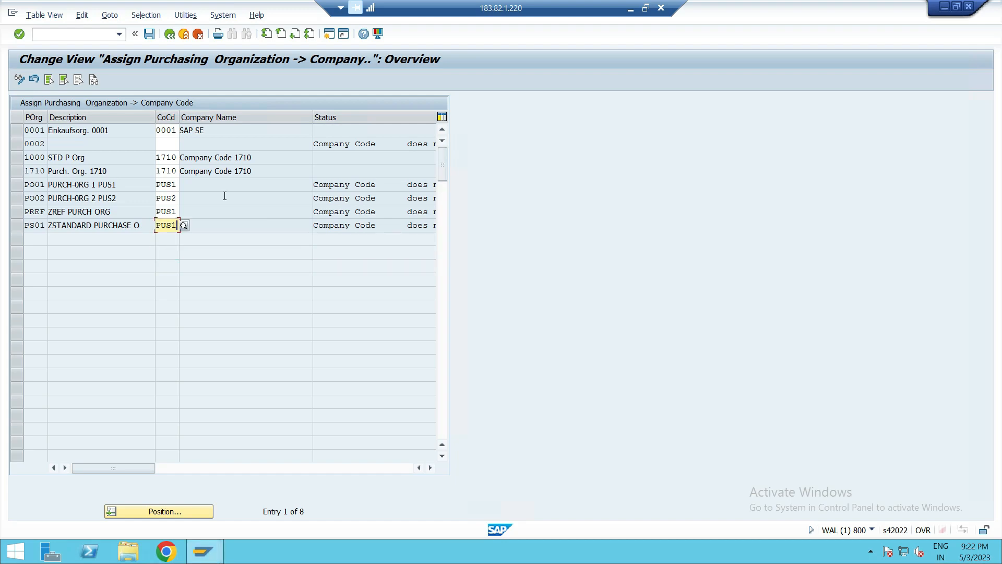
pyautogui.click(149, 34)
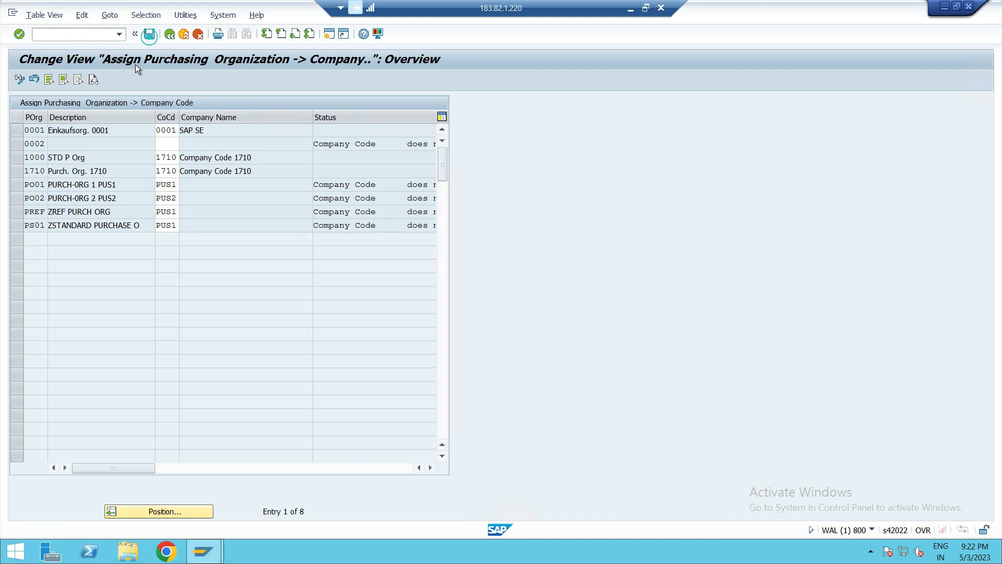
pyautogui.click(245, 218)
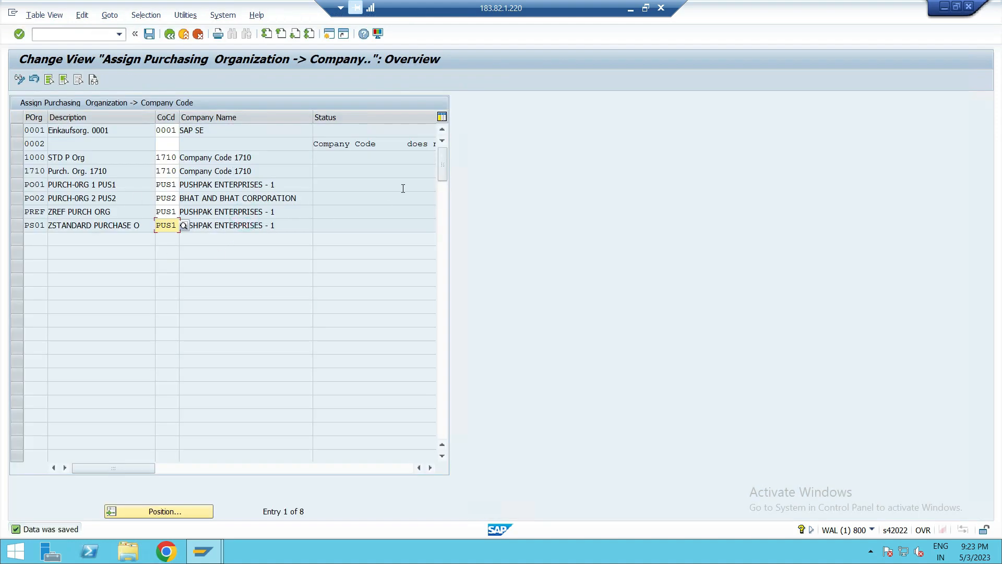
pyautogui.click(169, 35)
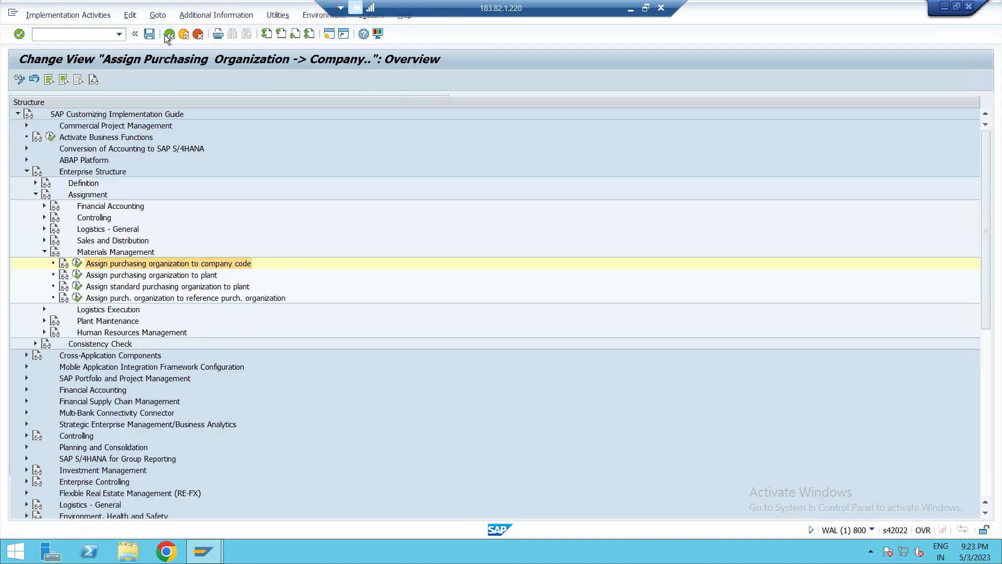
# - Open Assign purchasing organization to plant under Materials Management and start adding new entries
pyautogui.click(108, 276)
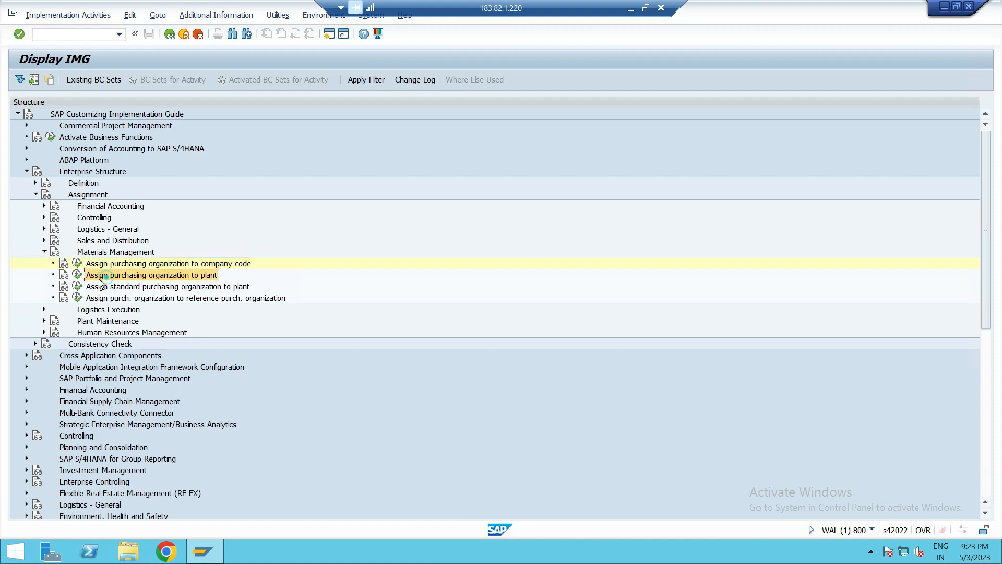
pyautogui.click(77, 274)
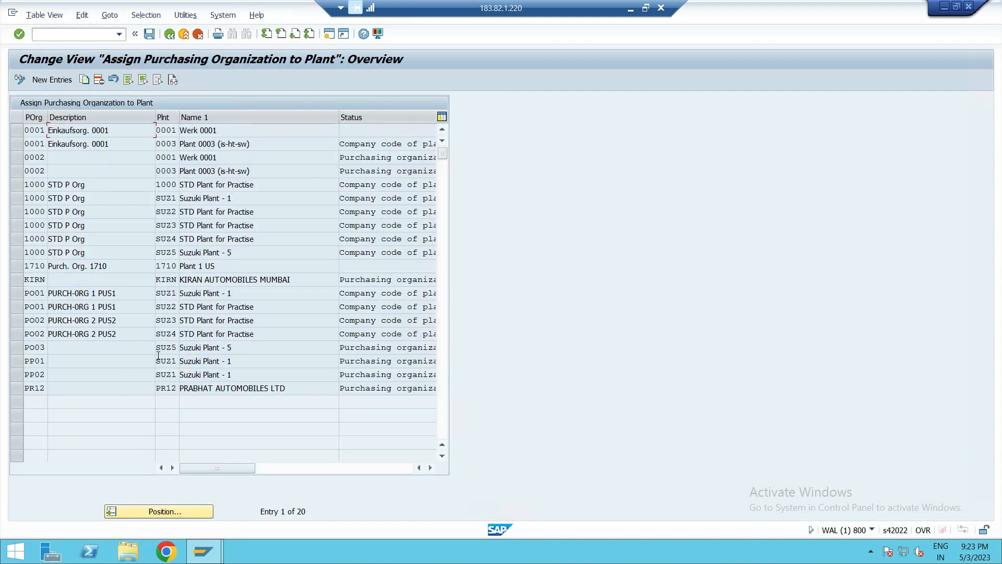
pyautogui.click(46, 79)
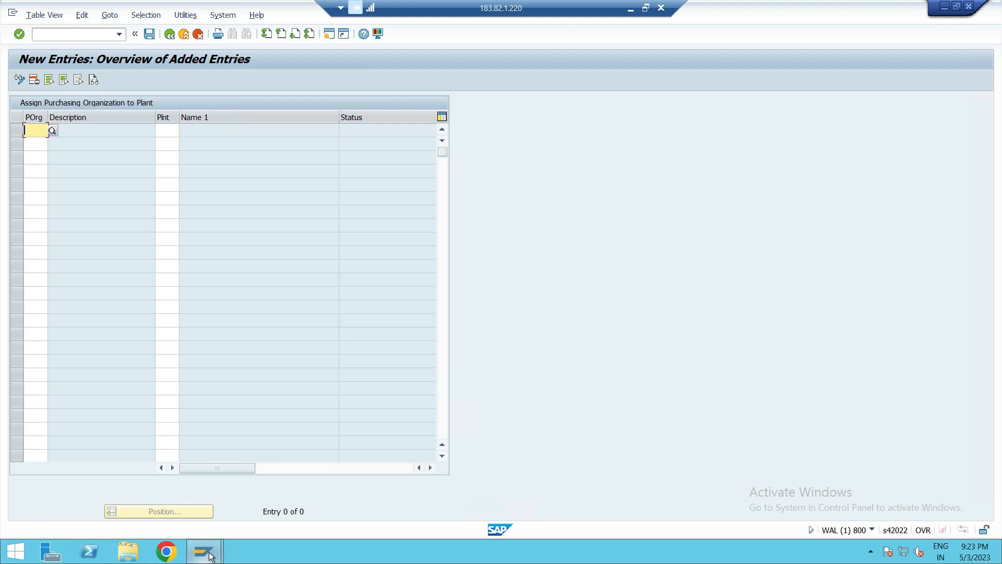
# - Switch to the handwritten OneNote notes to review the purchasing organization to plant mapping, then return to SAP
pyautogui.moveTo(211, 556)
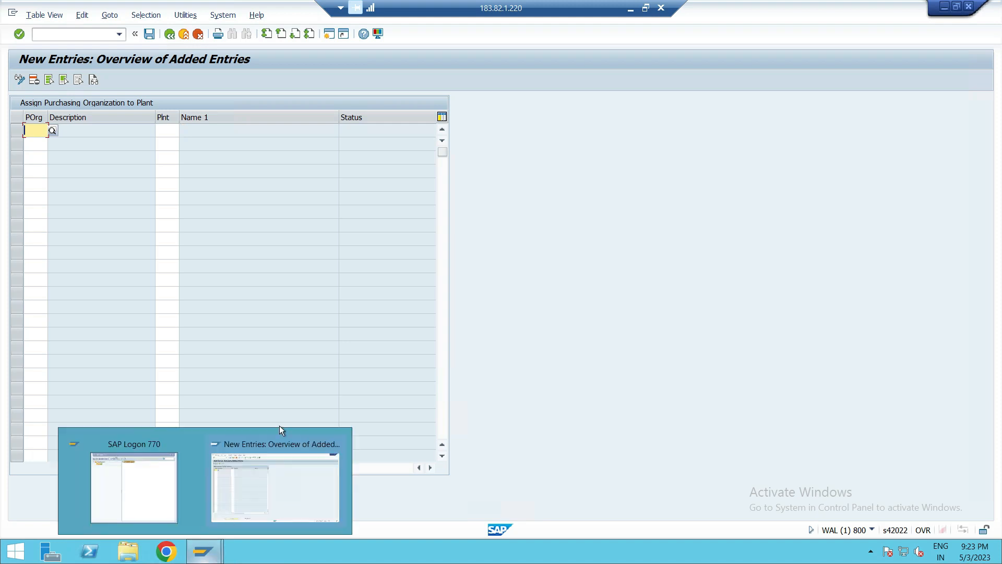
pyautogui.click(631, 9)
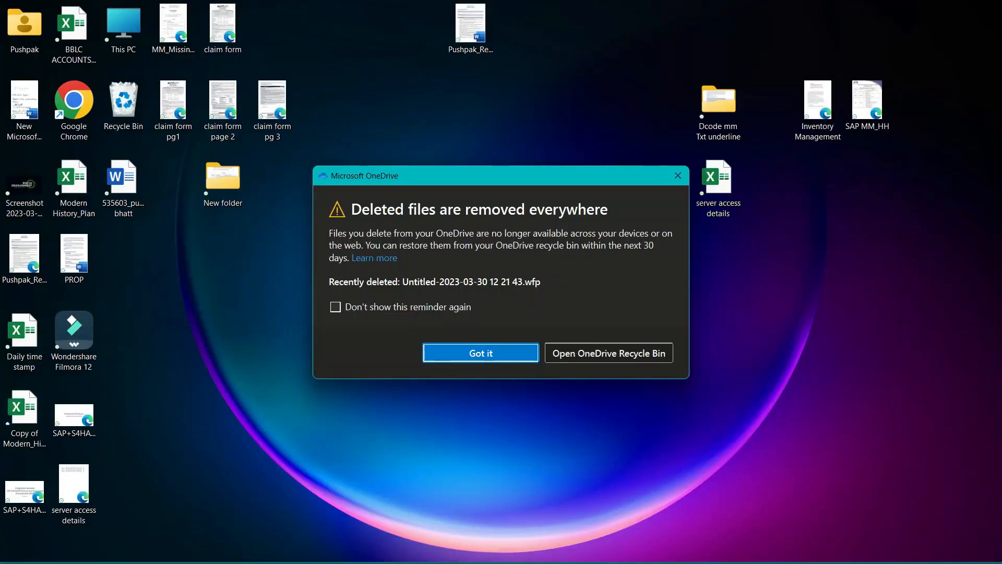
pyautogui.click(522, 355)
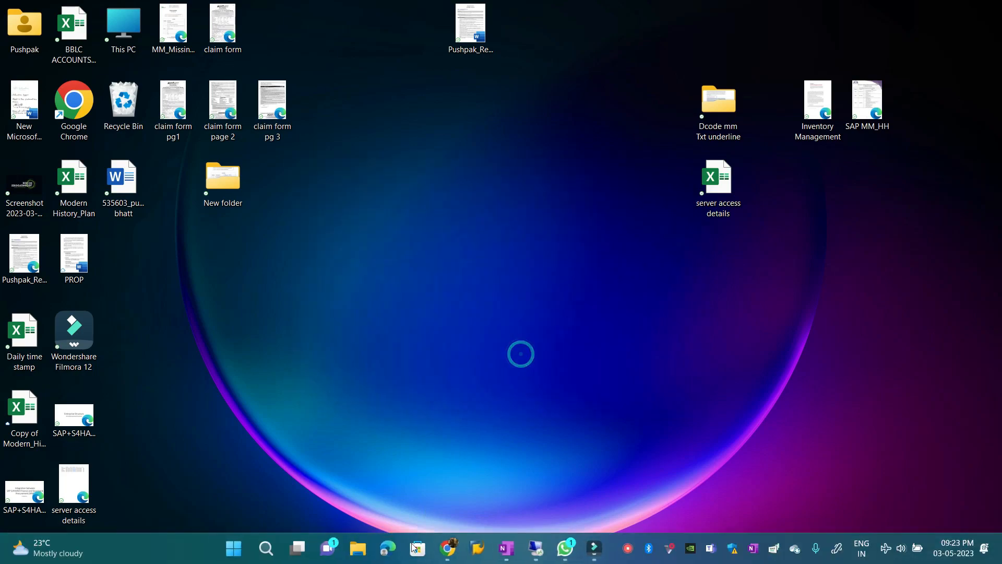
pyautogui.click(517, 556)
pyautogui.click(633, 7)
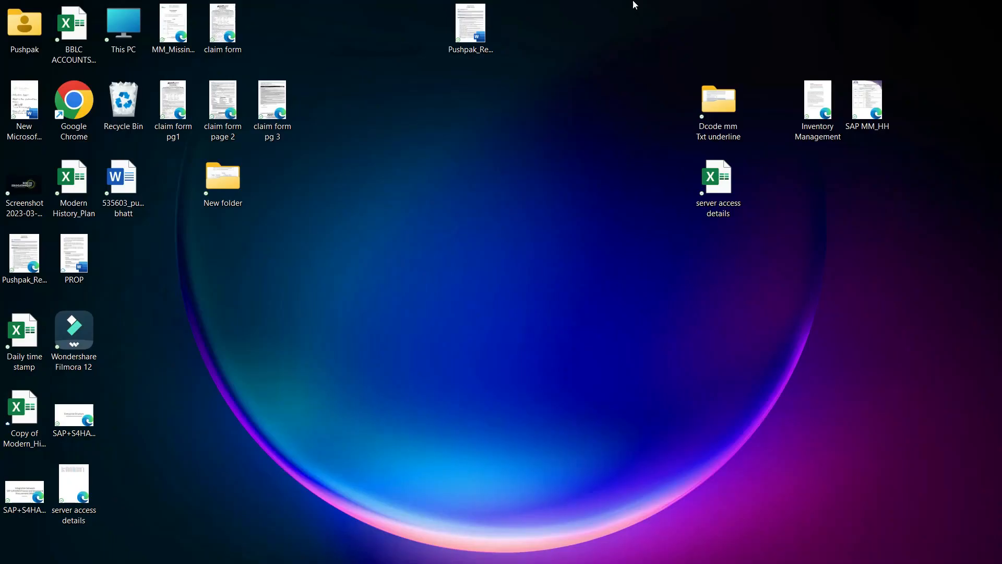
pyautogui.click(505, 549)
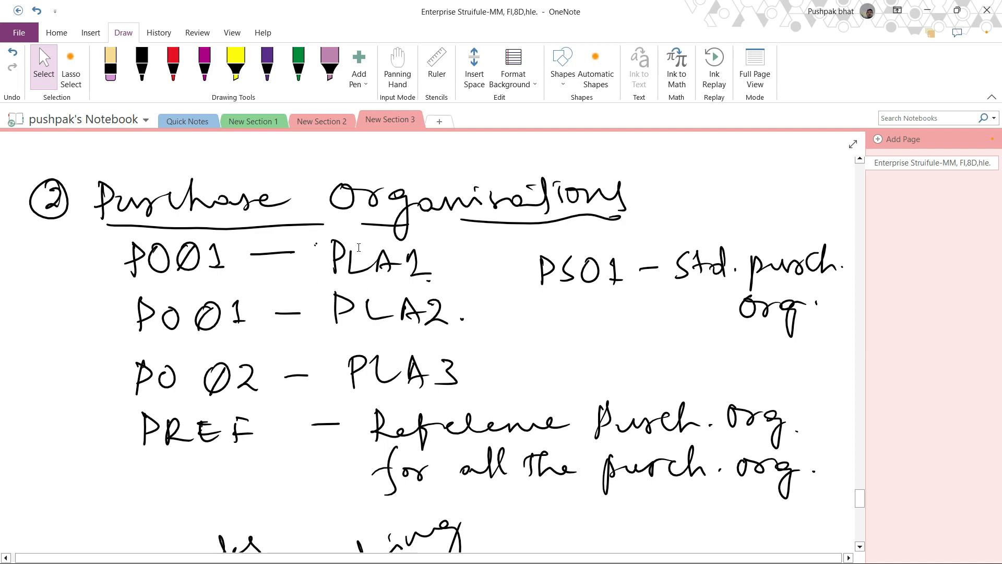
pyautogui.click(928, 10)
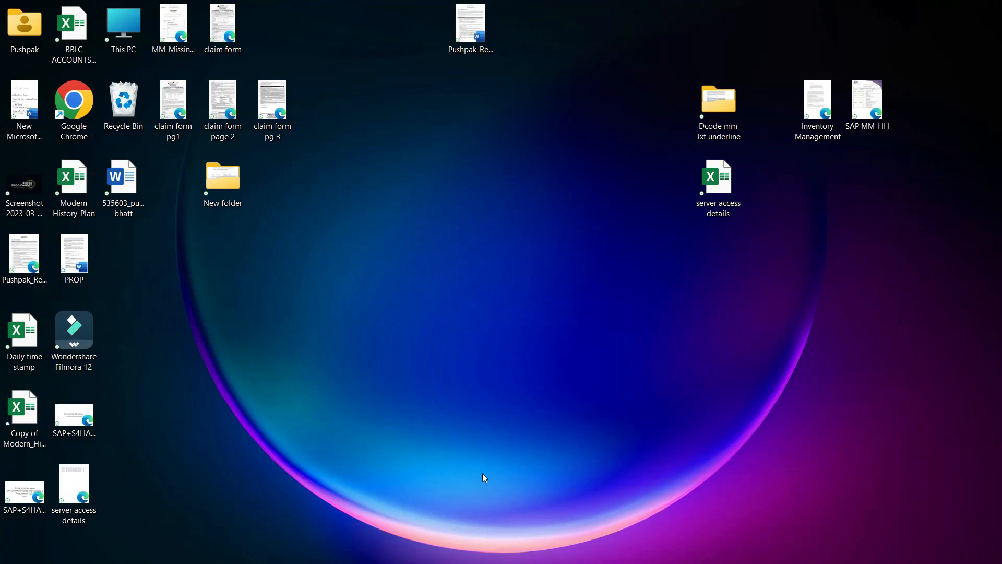
pyautogui.click(537, 549)
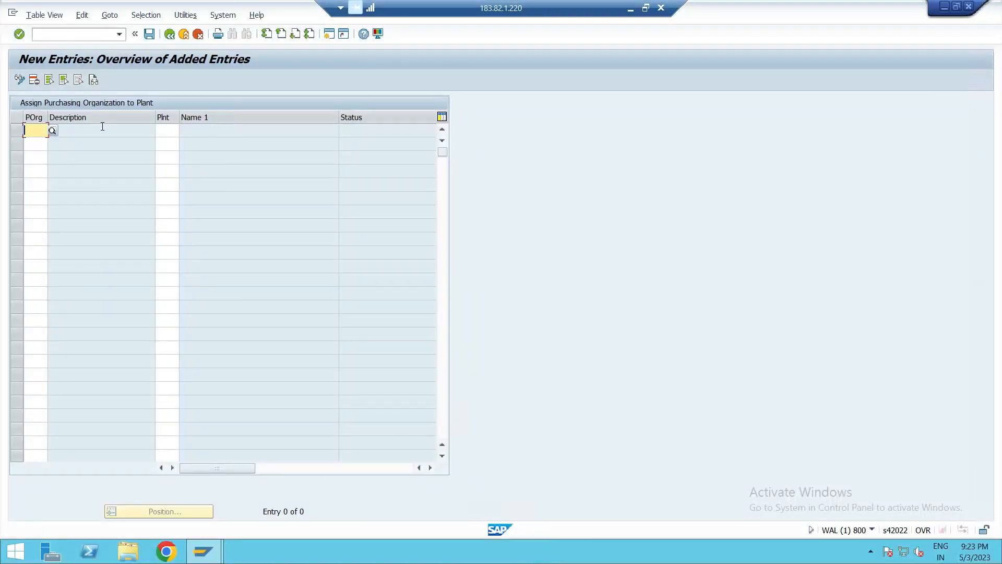
# - Assign purchasing organization PO01 to plant PLA1
pyautogui.write('PO01')
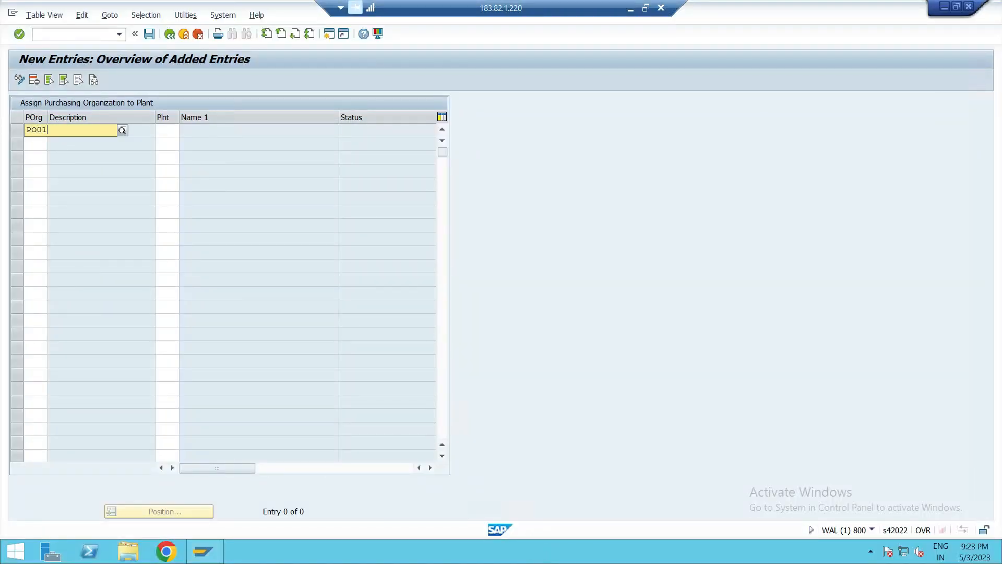
pyautogui.click(65, 157)
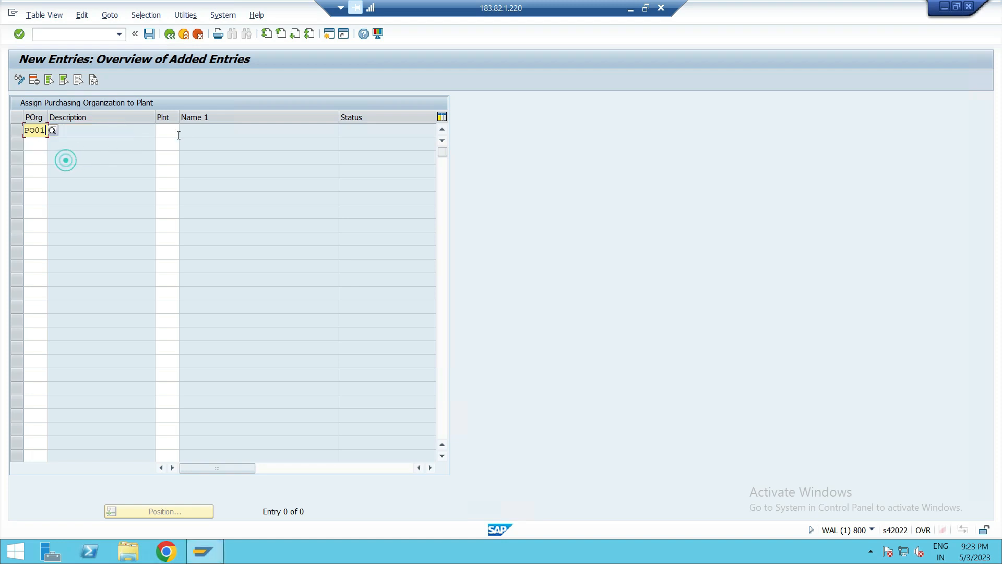
pyautogui.click(176, 129)
pyautogui.write('PLA1')
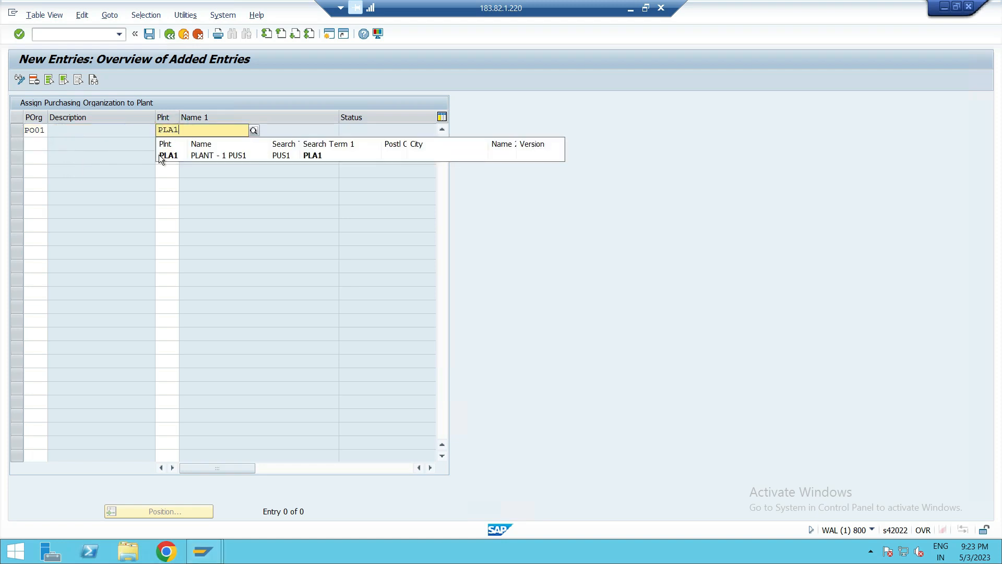
pyautogui.click(158, 154)
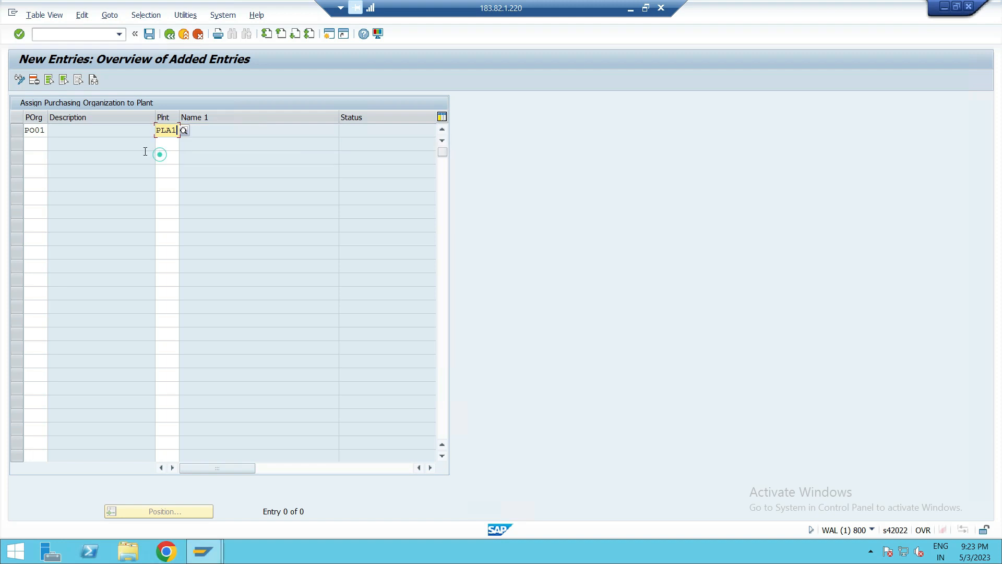
# - Assign purchasing organization PO01 to plant PLA2 in the next row
pyautogui.click(34, 145)
pyautogui.write('PO01')
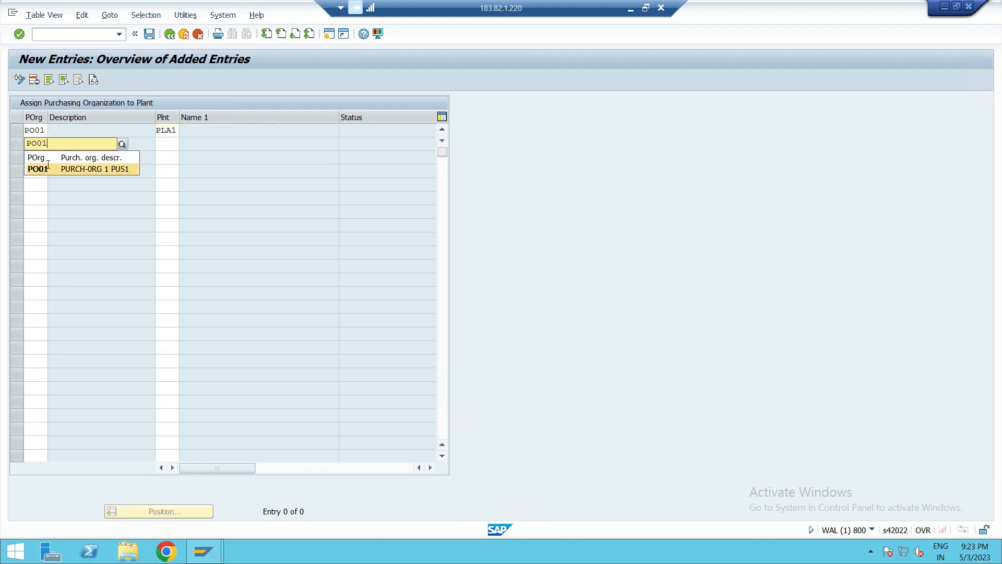
pyautogui.click(40, 168)
pyautogui.click(172, 143)
pyautogui.write('PLA1')
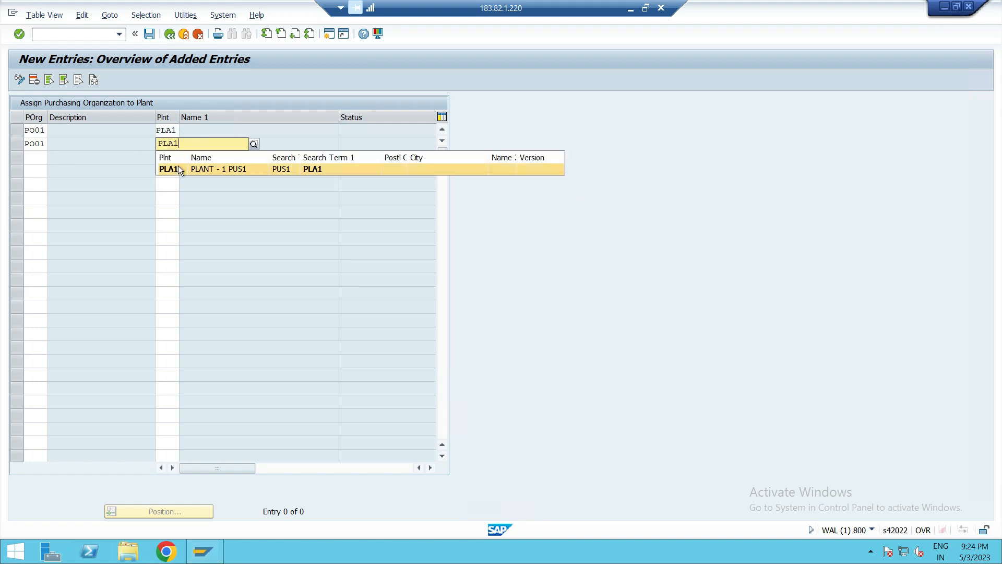
pyautogui.press('BackSpace')
pyautogui.write('2')
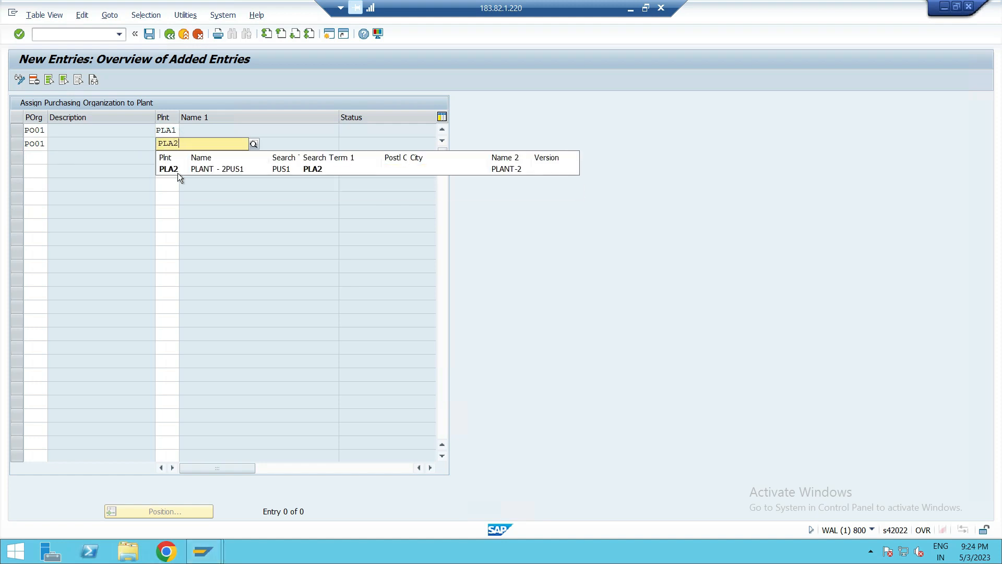
pyautogui.click(161, 169)
# - Assign purchasing organization PO02 to plant PLA3, confirm the entries, and save them to the customizing request
pyautogui.click(42, 157)
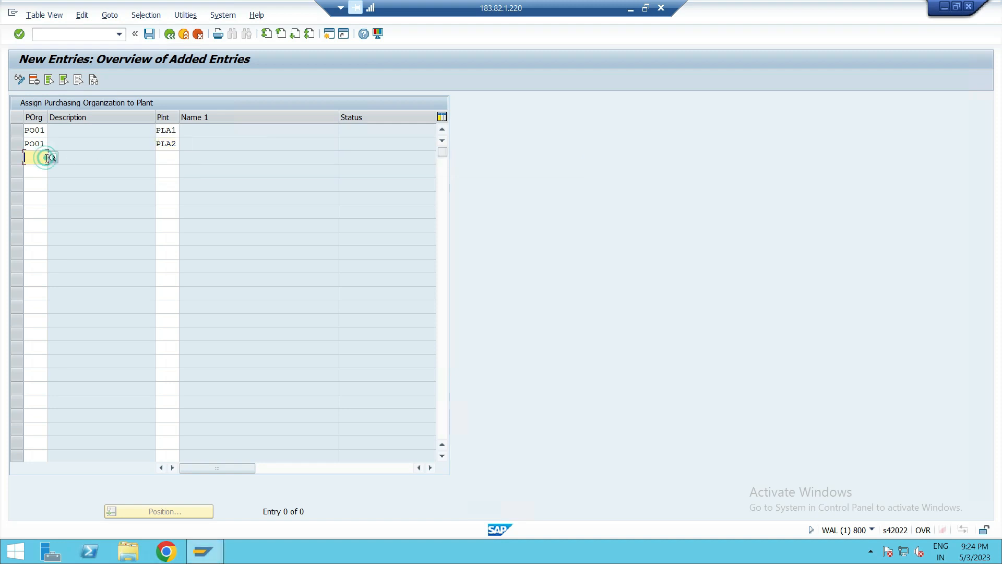
pyautogui.write('PO0')
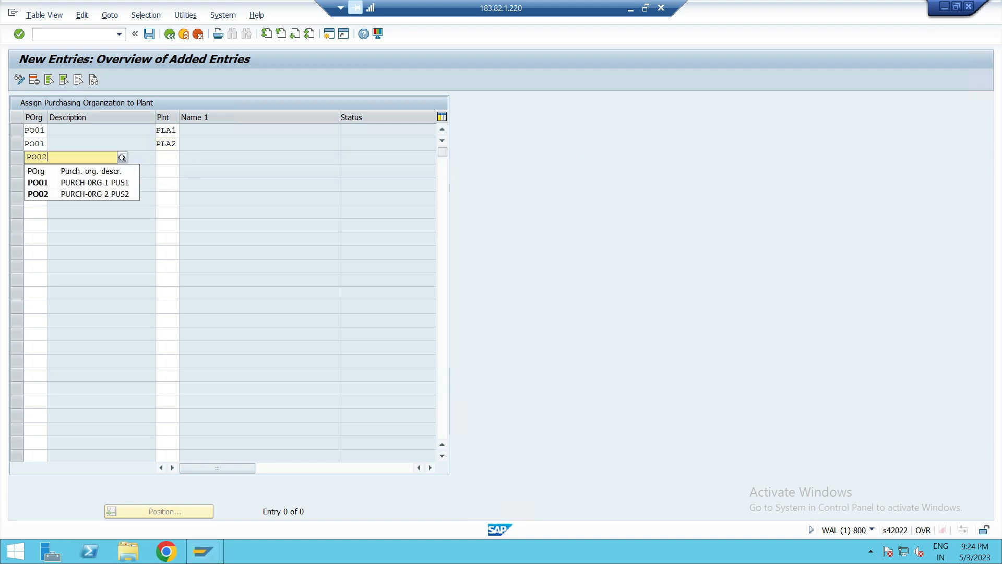
pyautogui.write('2')
pyautogui.click(30, 181)
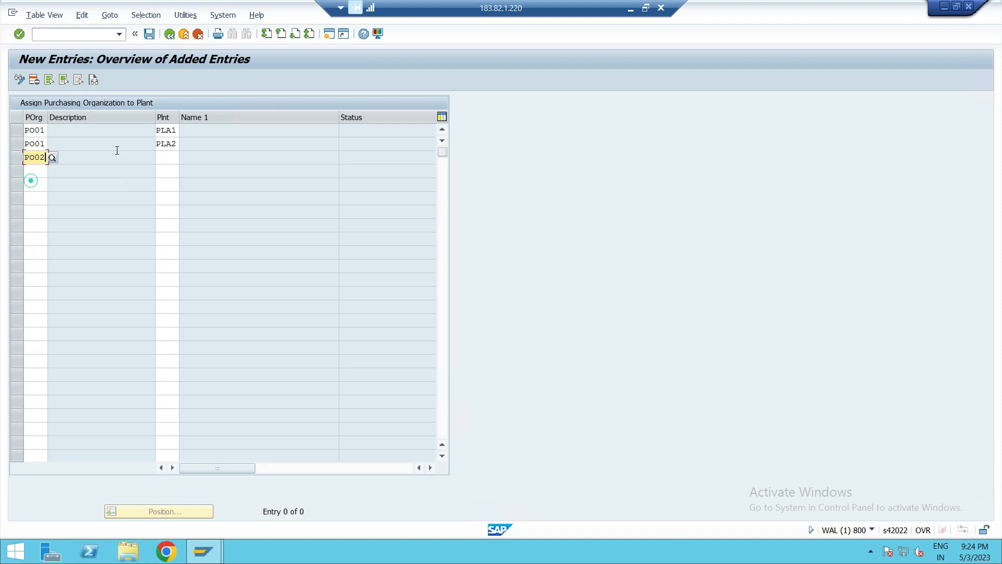
pyautogui.click(167, 157)
pyautogui.write('PLA3')
pyautogui.click(164, 184)
pyautogui.click(30, 170)
pyautogui.press('Return')
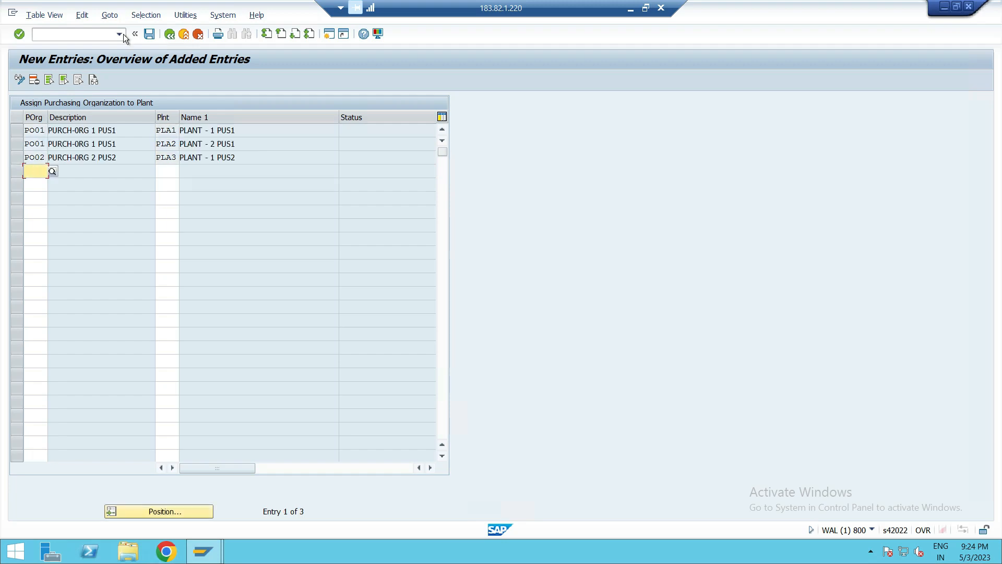
pyautogui.click(150, 34)
pyautogui.click(243, 218)
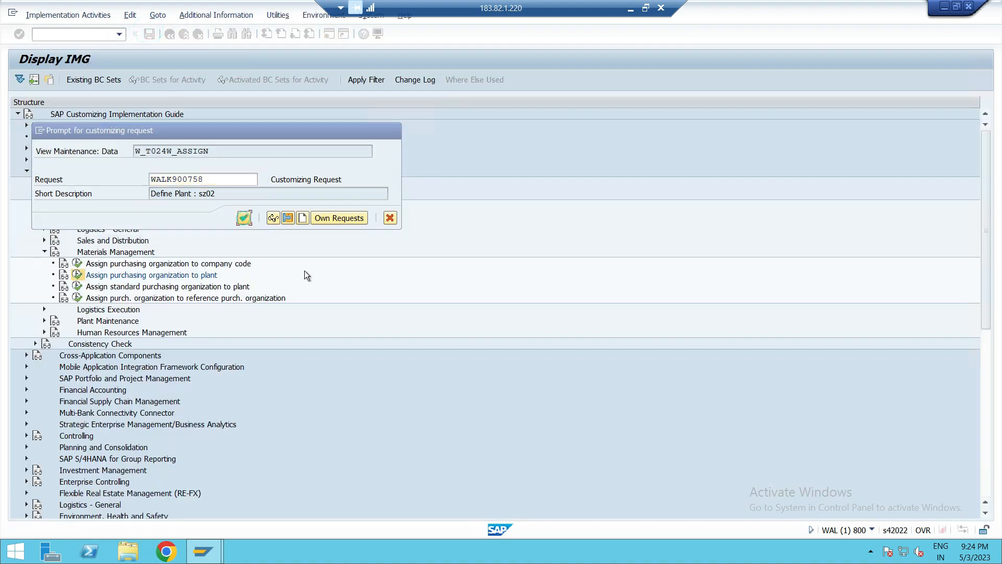
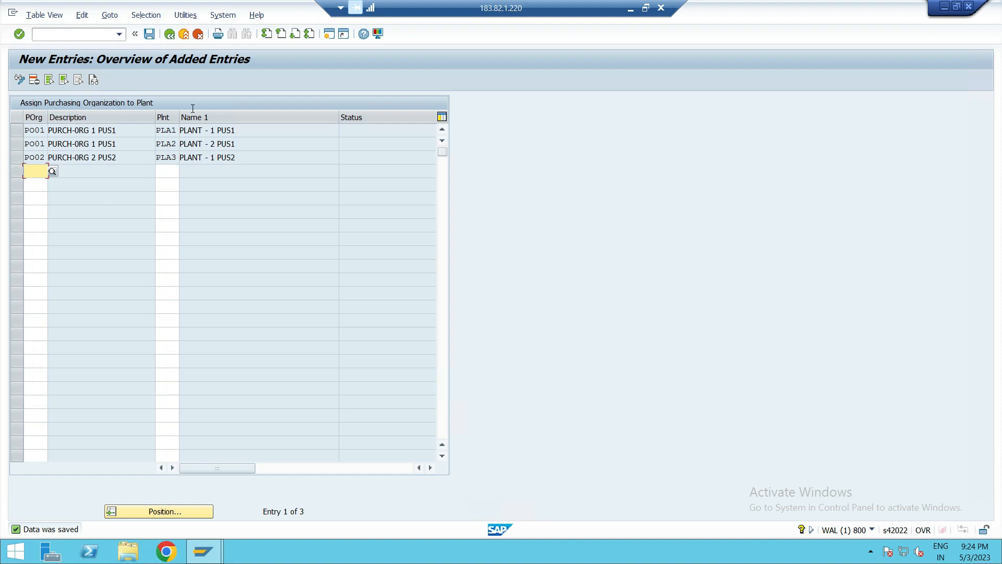
# - Delete the purchasing organization assignments for plants SU23, SU24, SU25, SU21 (PP01, PP02) and PR12 from the overview
pyautogui.click(168, 38)
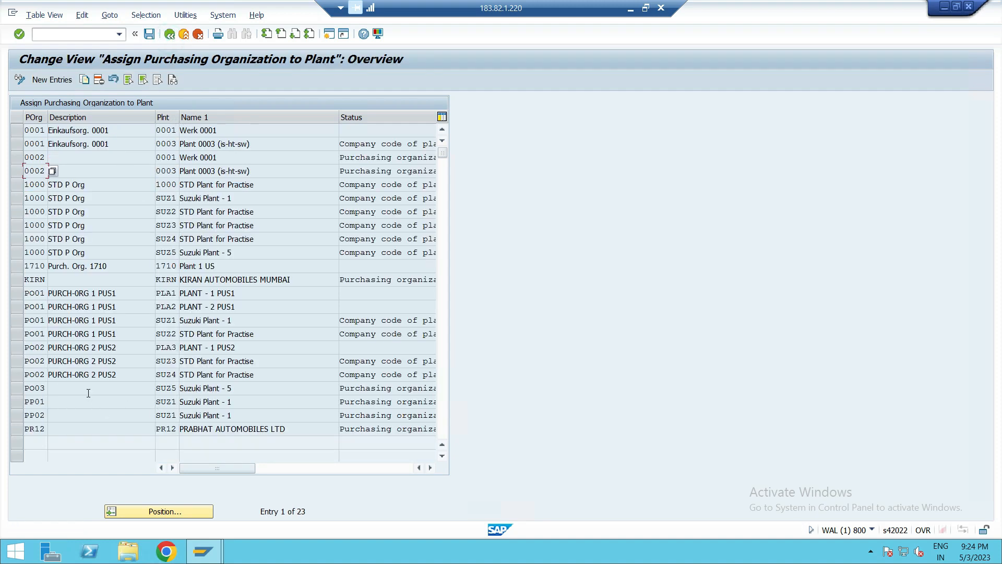
pyautogui.scroll(-1, 88, 390)
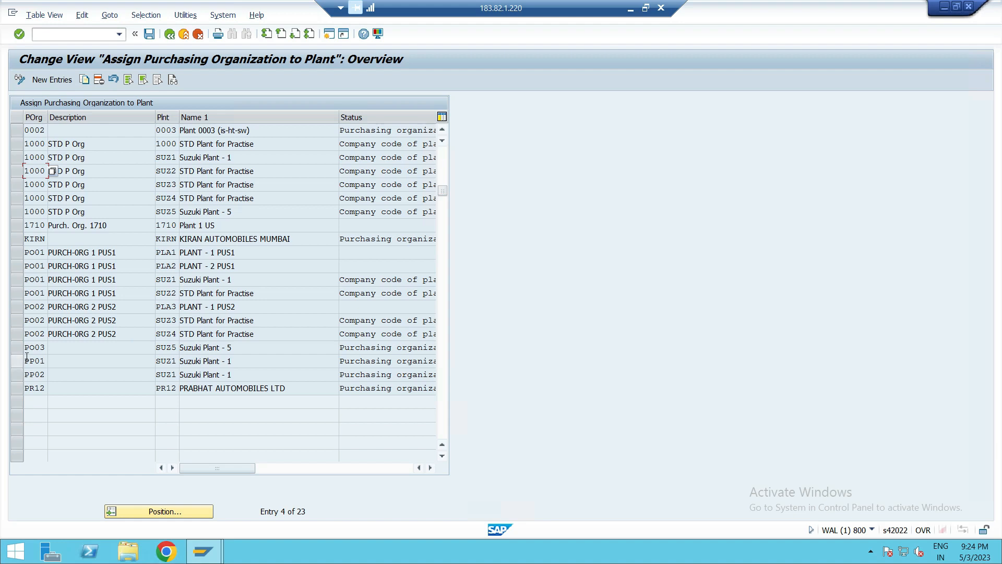
pyautogui.click(17, 320)
pyautogui.click(17, 334)
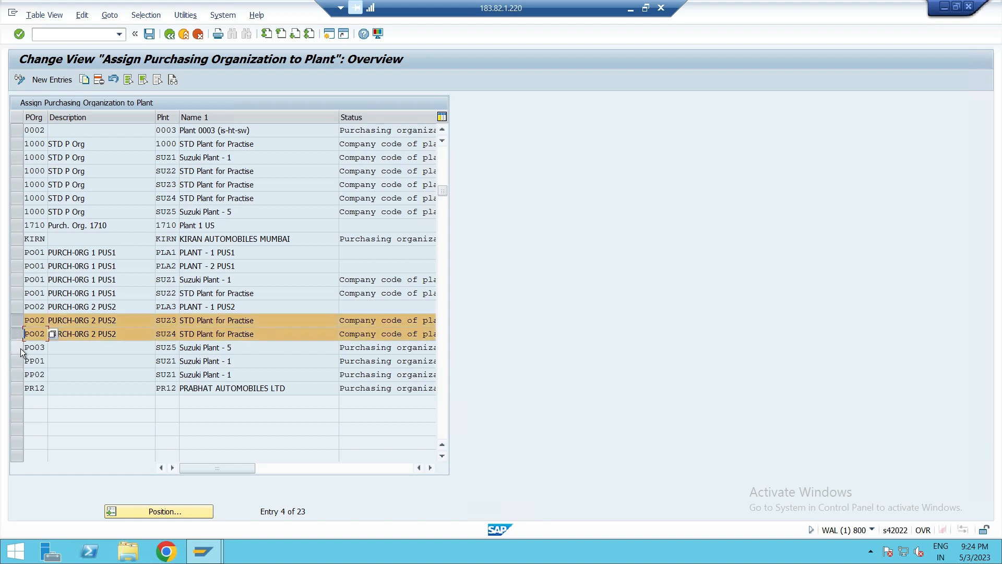
pyautogui.click(16, 348)
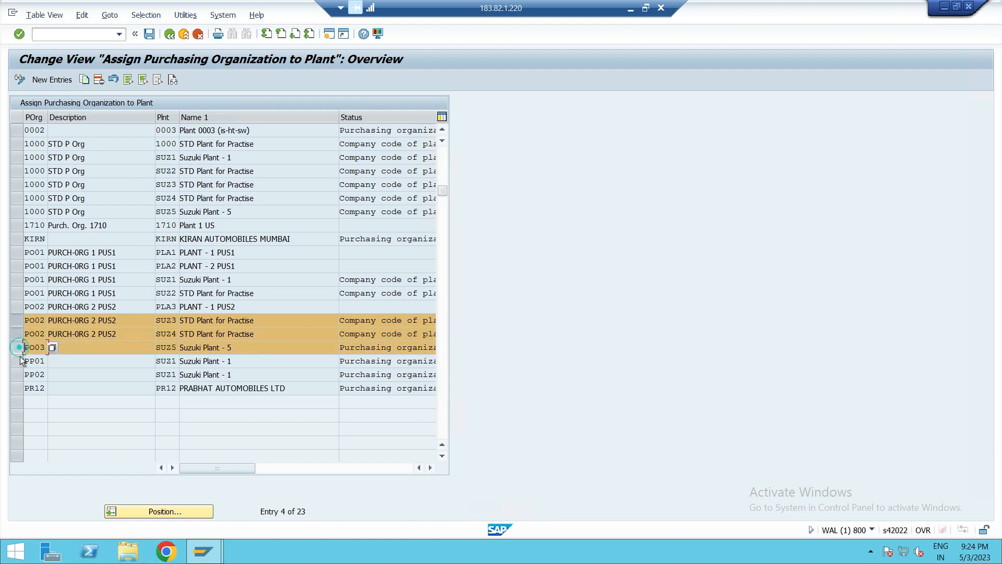
pyautogui.click(17, 361)
pyautogui.click(16, 373)
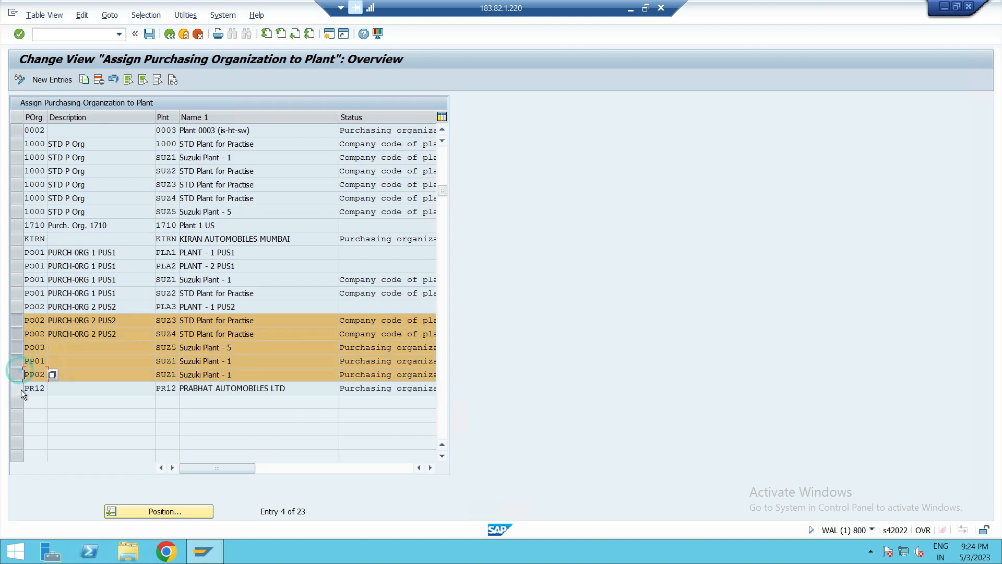
pyautogui.click(20, 390)
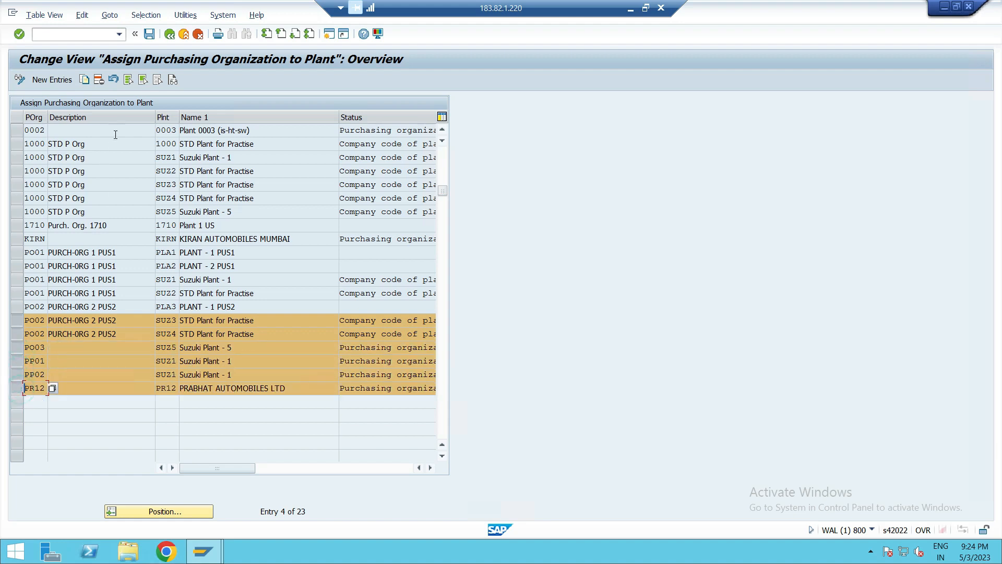
pyautogui.click(99, 81)
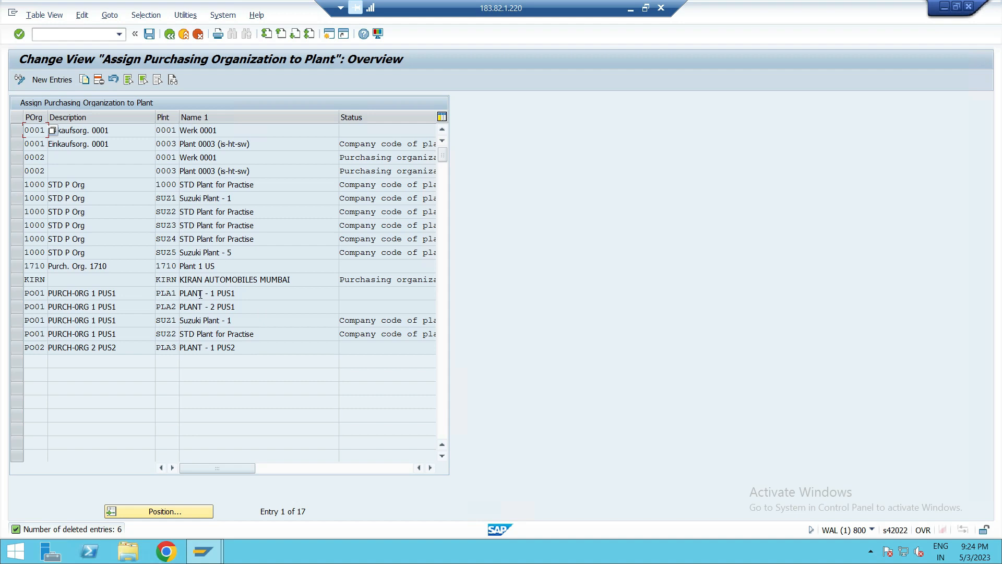
# - Delete PO01's assignments to plants SU21 and SU22 and save the changes
pyautogui.click(17, 319)
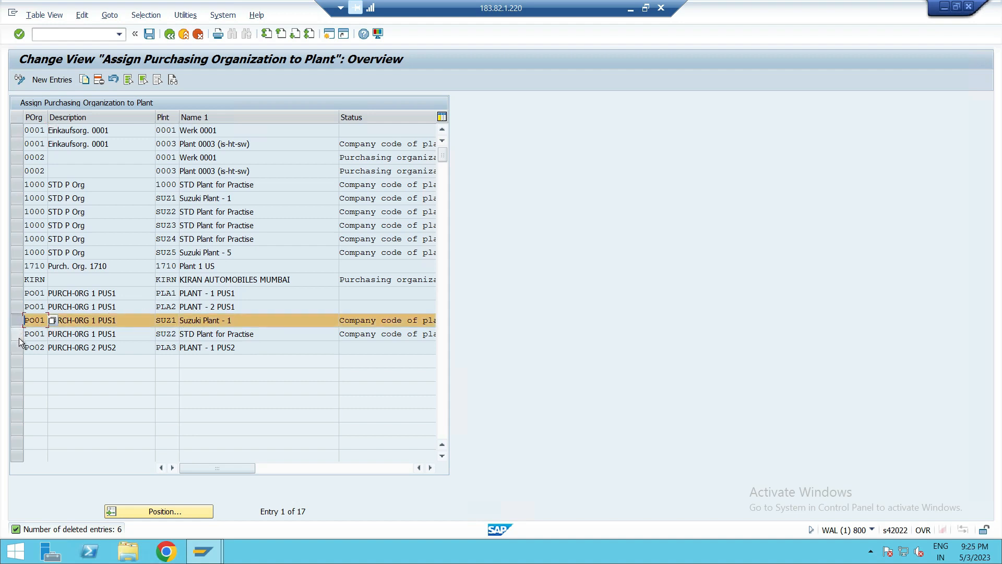
pyautogui.click(19, 338)
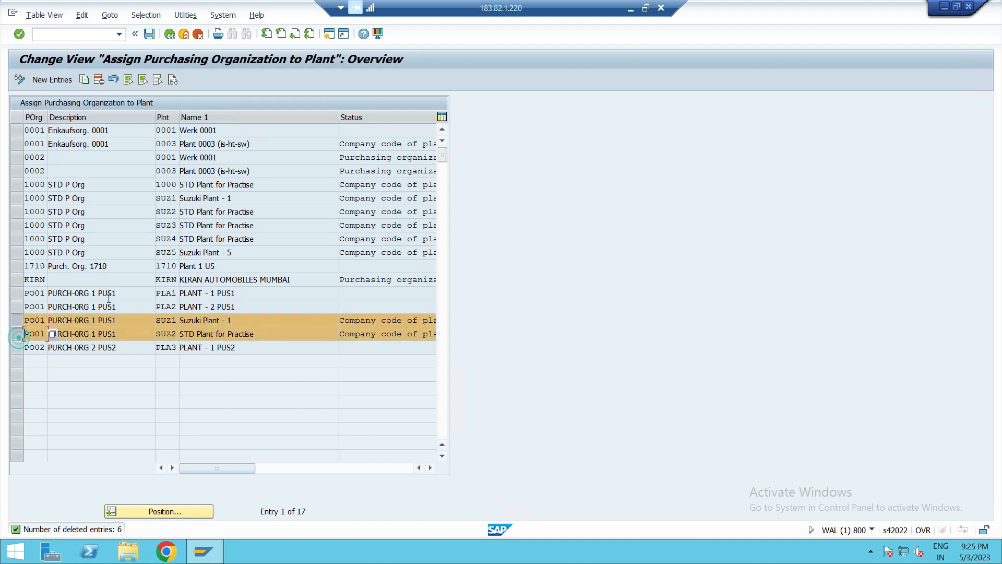
pyautogui.click(100, 82)
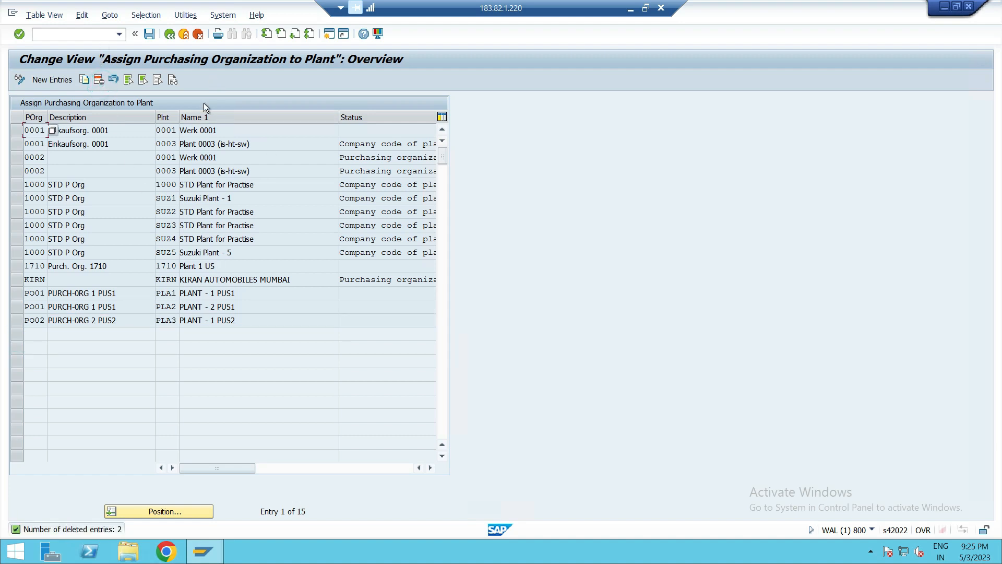
pyautogui.click(151, 33)
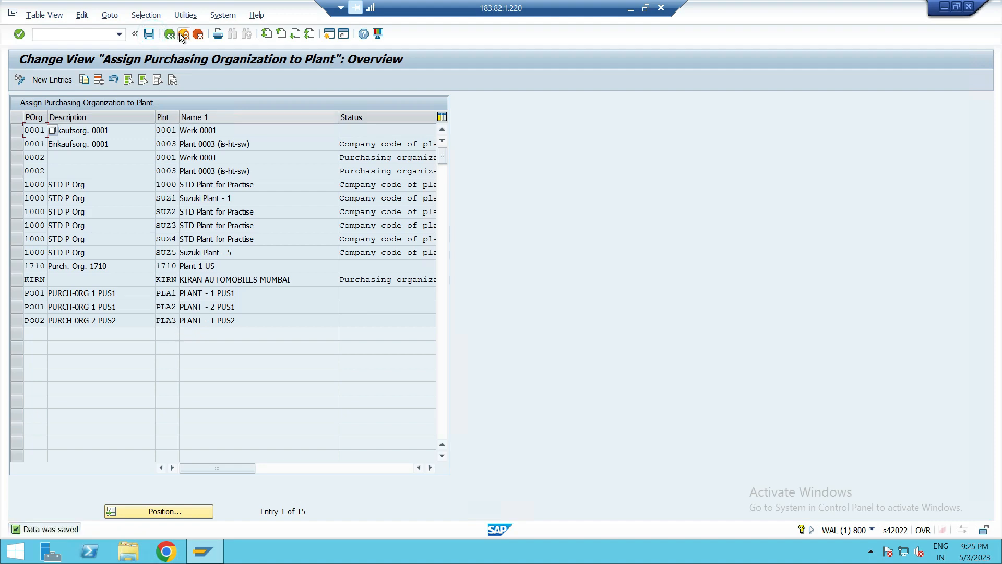
# - Open the standard purchasing organization to plant assignment and set PS01 as the default for plant PLA1
pyautogui.click(172, 40)
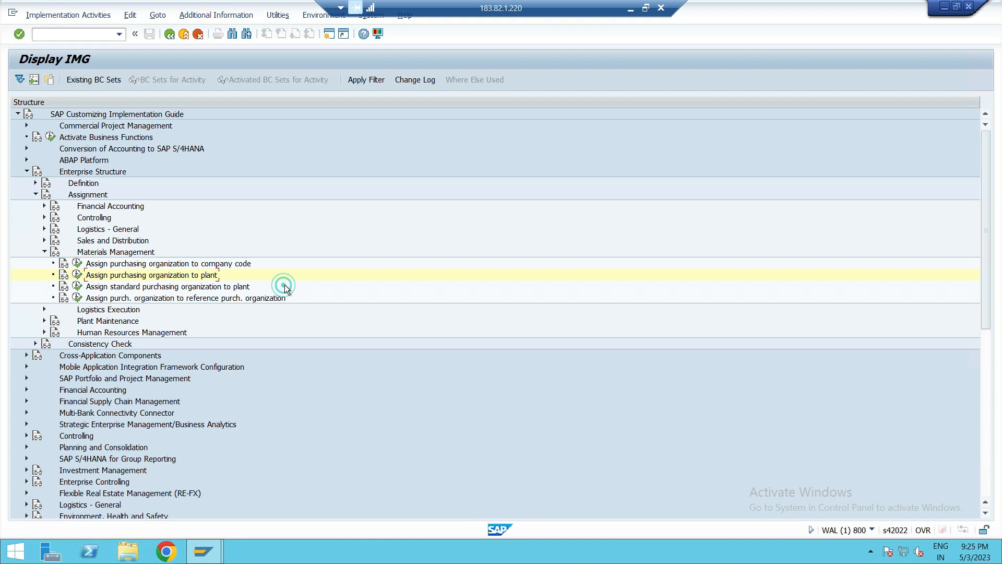
pyautogui.click(161, 286)
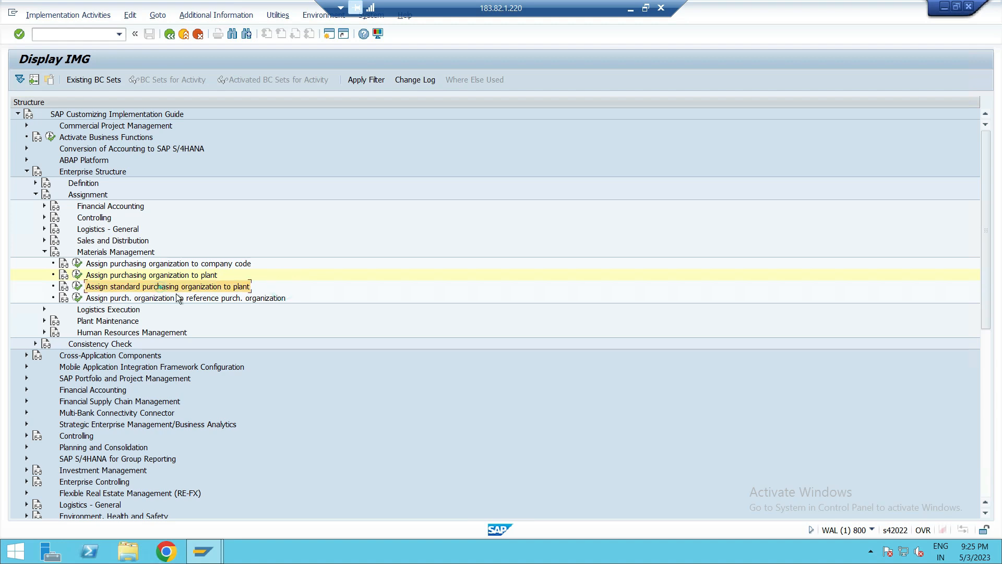
pyautogui.click(77, 286)
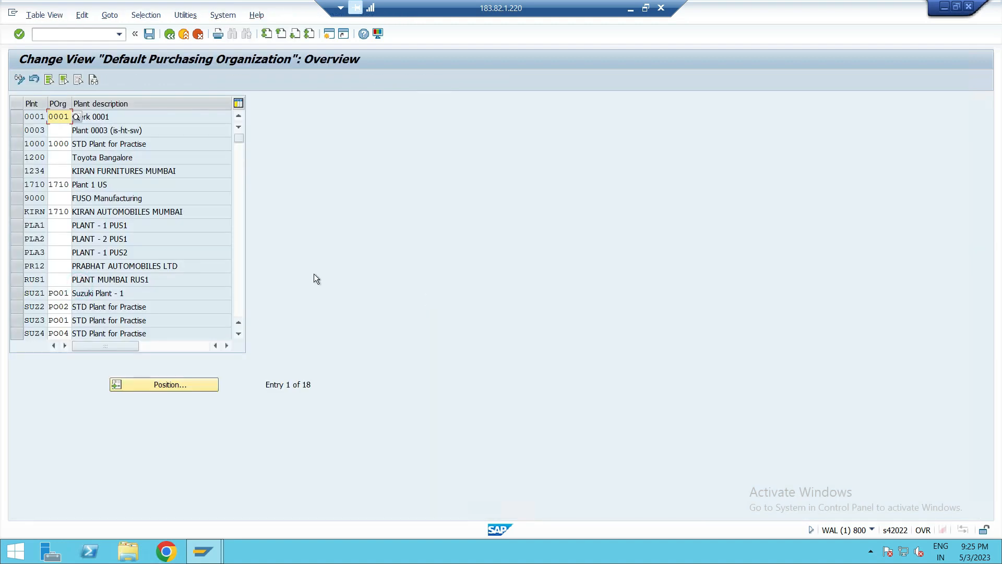
pyautogui.click(52, 224)
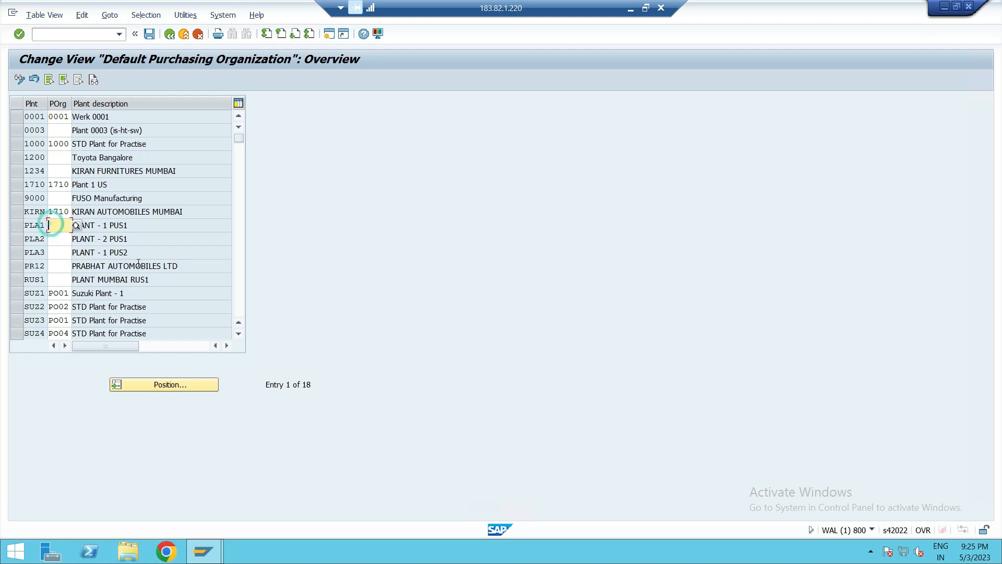
pyautogui.write('P')
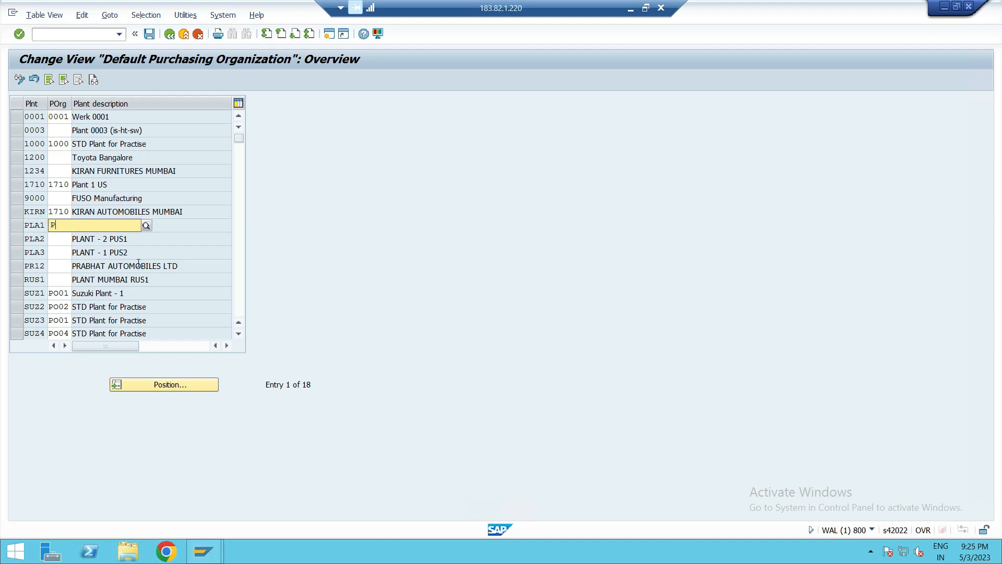
pyautogui.write('S01')
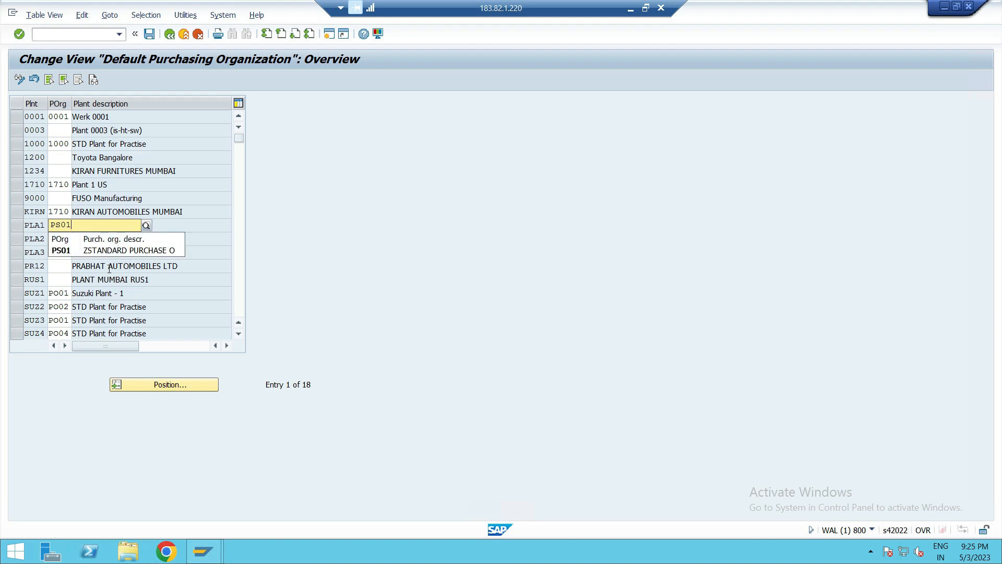
pyautogui.click(61, 250)
# - Set PS01 as the default purchasing organization for plants PLA2 and PLA3
pyautogui.click(60, 241)
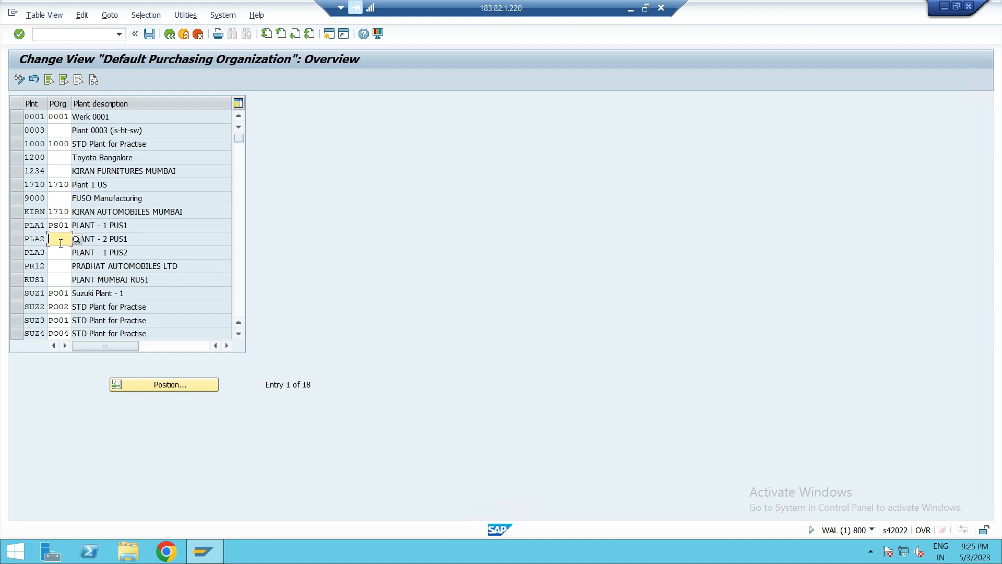
pyautogui.write('PS01')
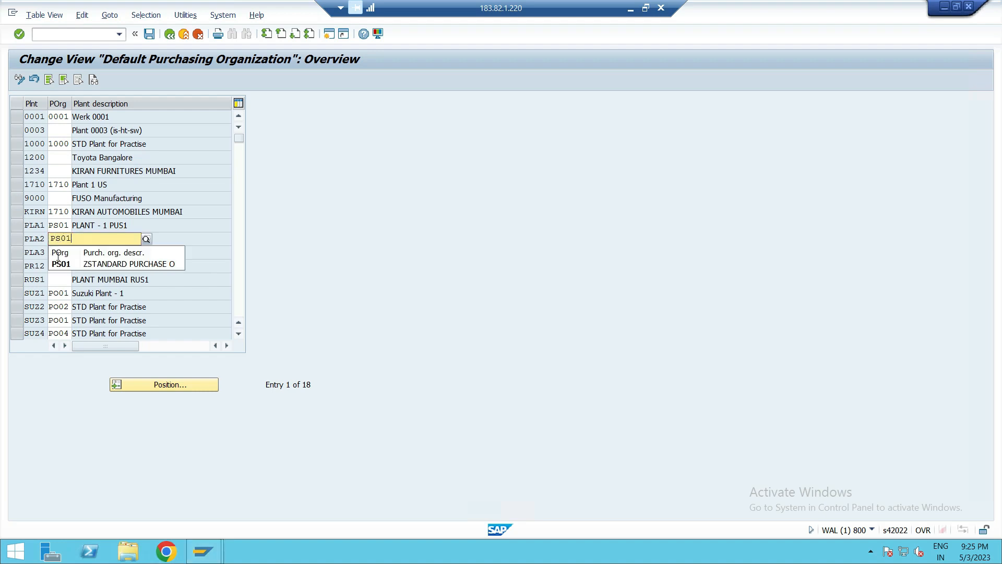
pyautogui.click(58, 262)
pyautogui.click(60, 250)
pyautogui.write('PS01')
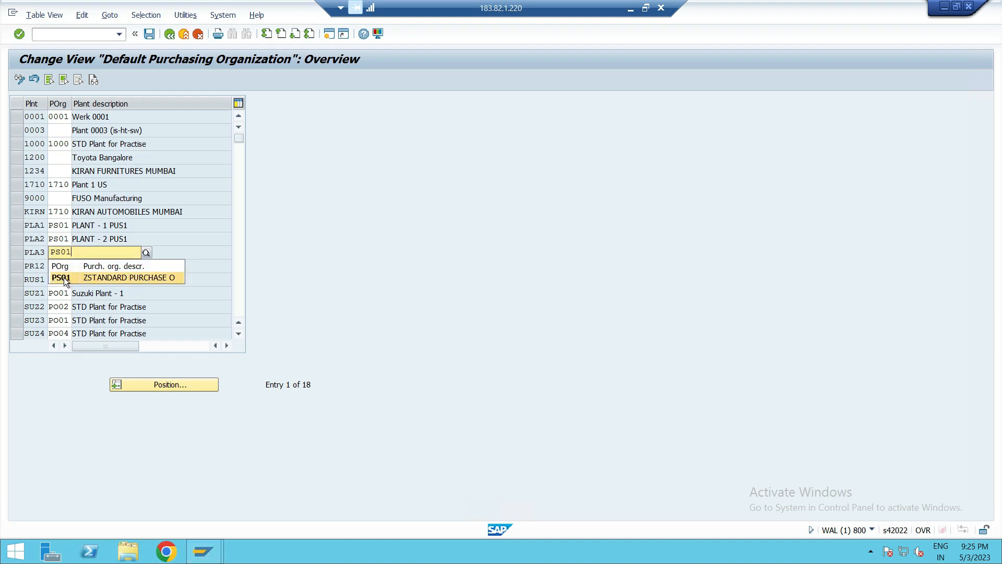
pyautogui.click(62, 276)
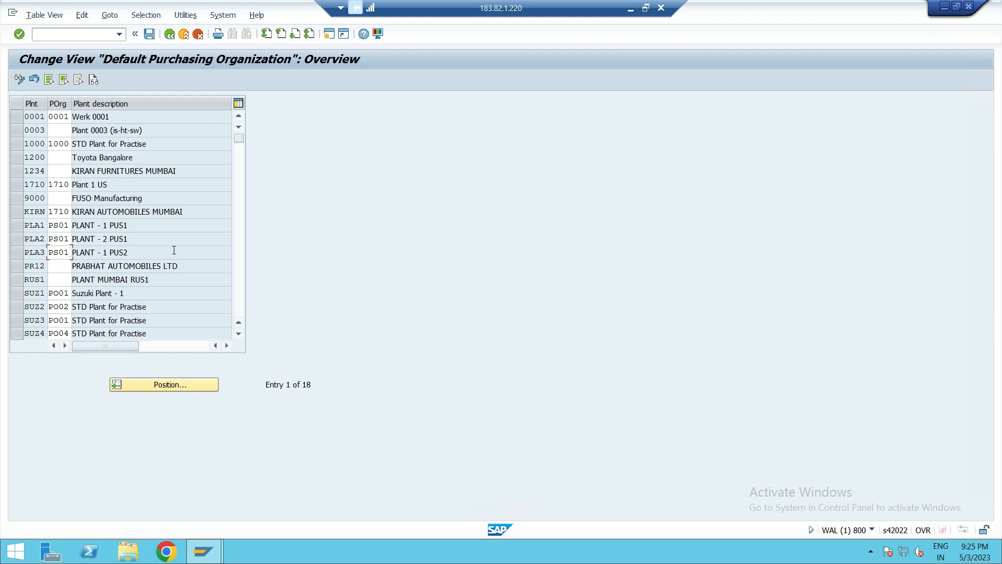
pyautogui.scroll(-1, 155, 281)
pyautogui.scroll(-4, 14, 249)
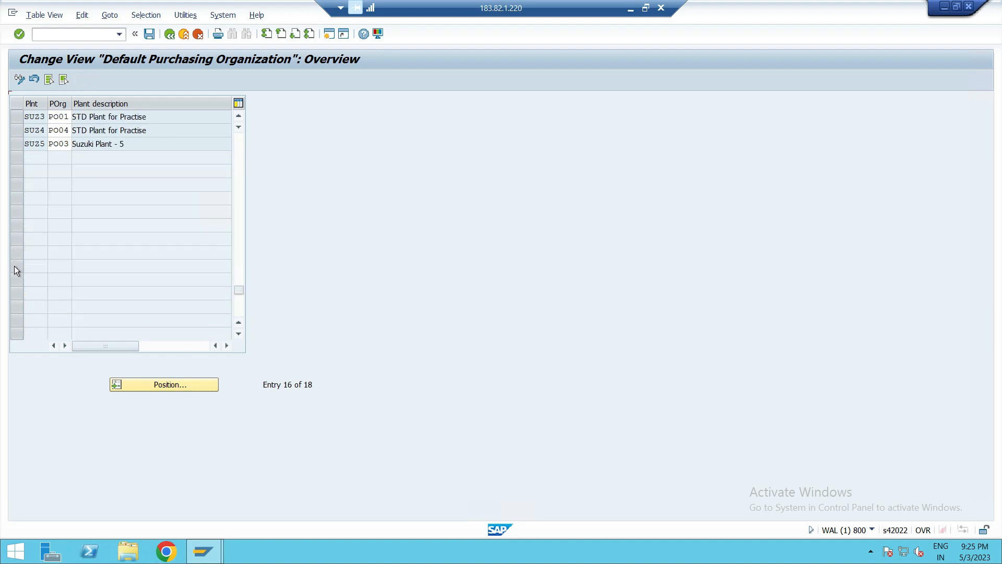
pyautogui.scroll(1, 19, 233)
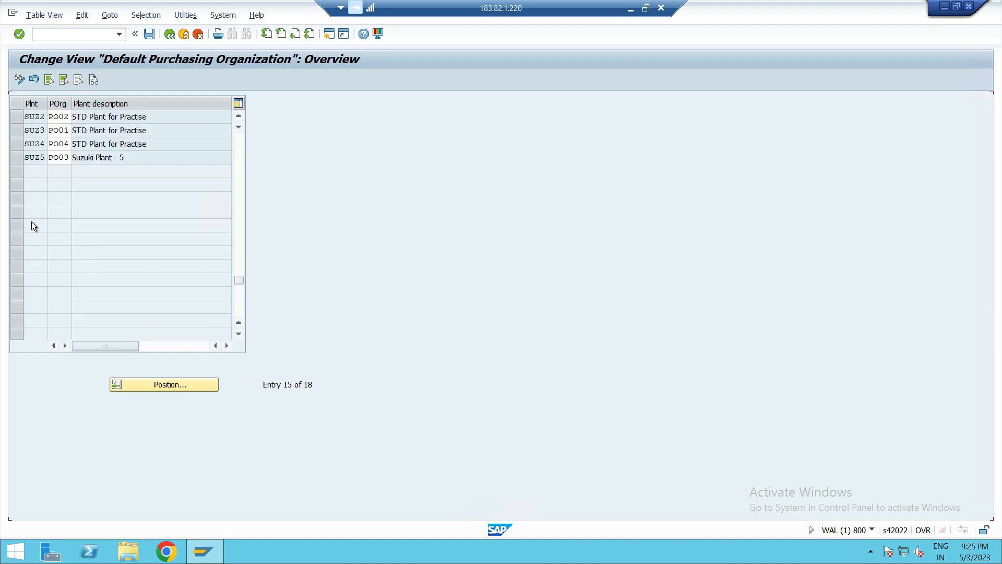
pyautogui.scroll(3, 70, 192)
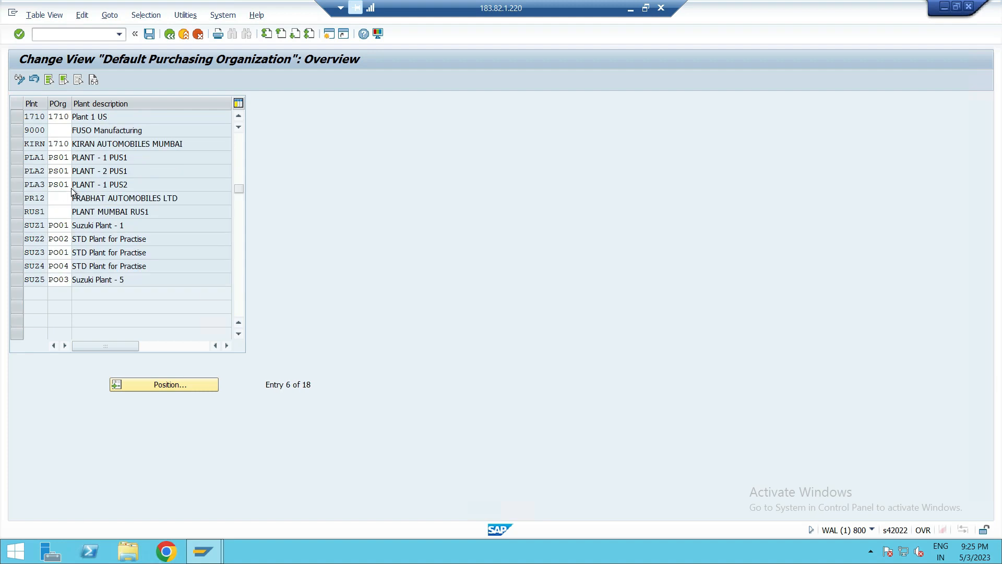
pyautogui.scroll(2, 18, 231)
pyautogui.click(18, 229)
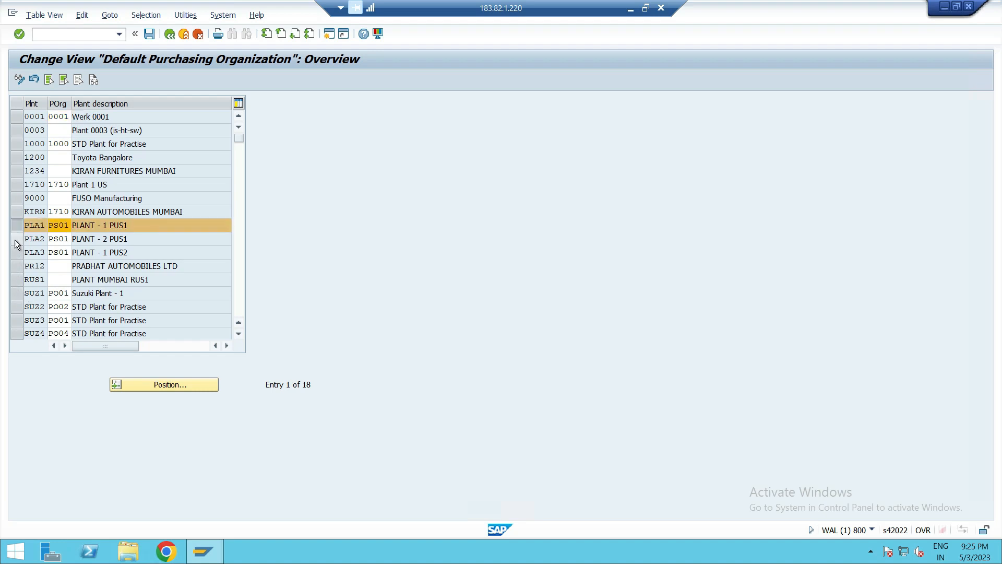
pyautogui.scroll(-2, 14, 240)
pyautogui.click(24, 144)
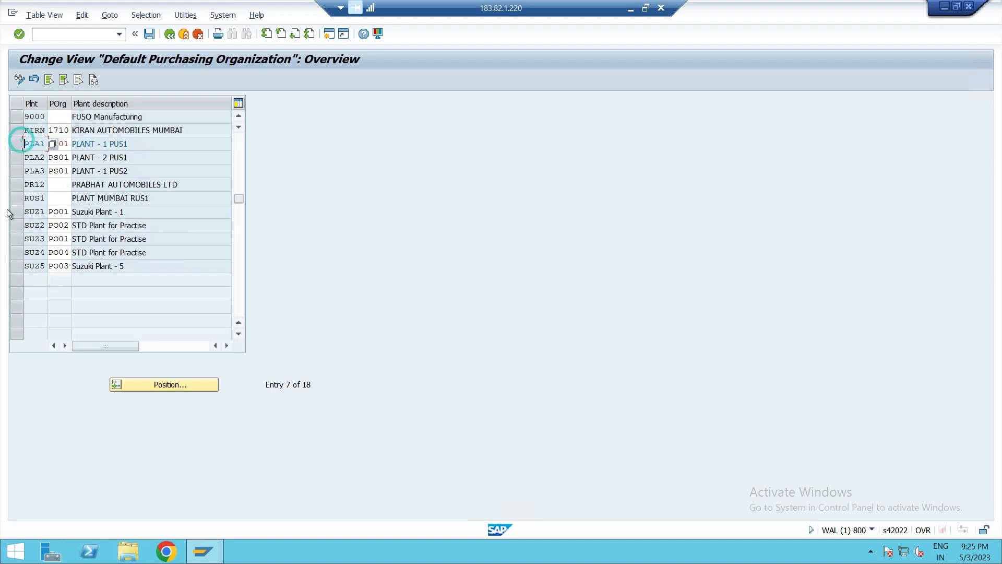
pyautogui.click(21, 198)
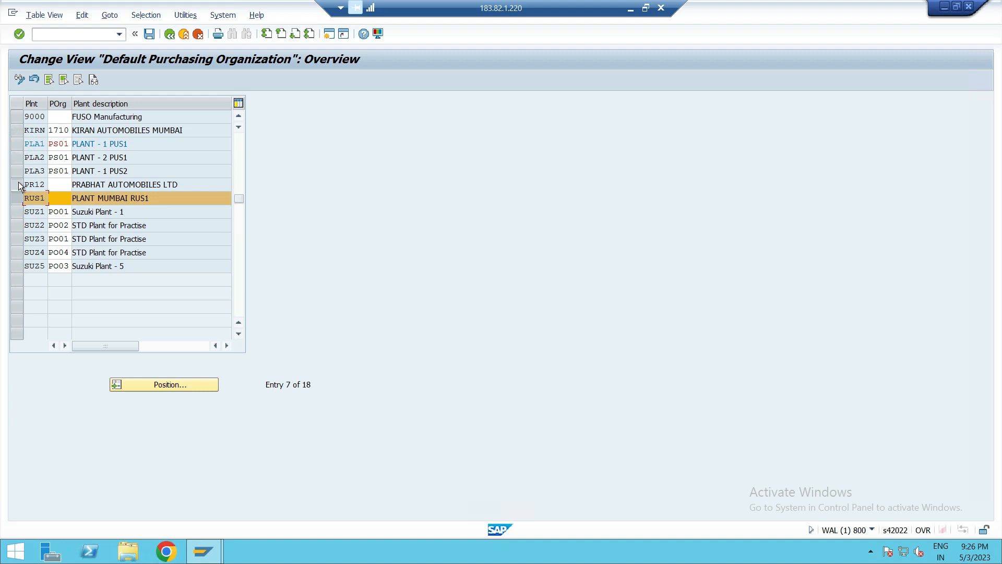
pyautogui.click(18, 183)
pyautogui.click(14, 212)
pyautogui.click(14, 225)
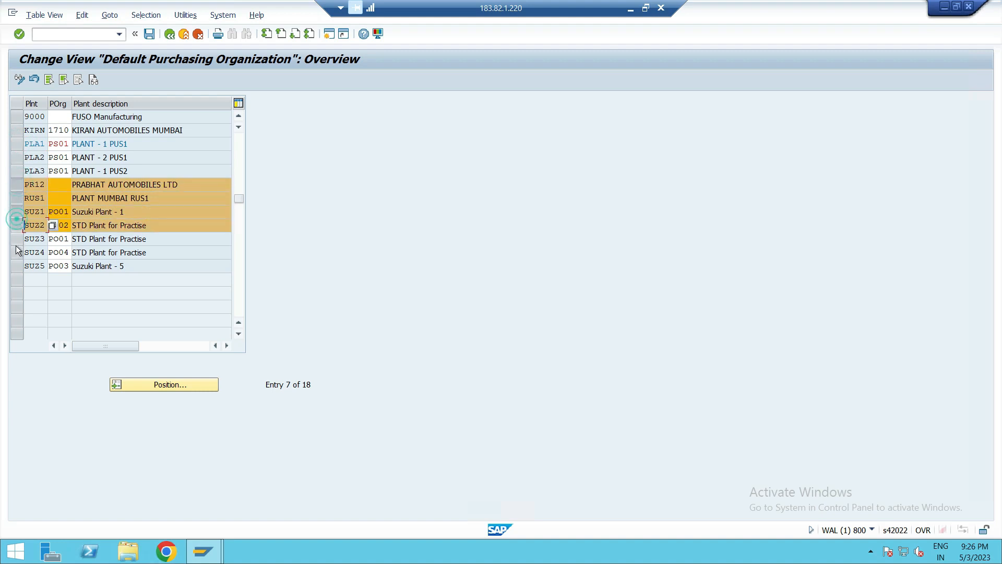
pyautogui.click(16, 238)
pyautogui.click(15, 252)
pyautogui.click(16, 265)
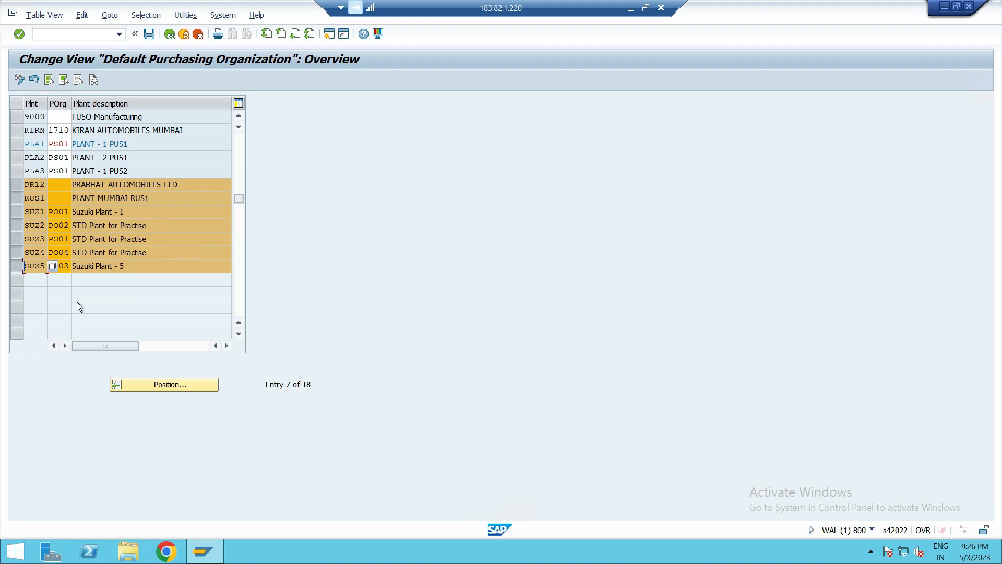
pyautogui.scroll(2, 77, 302)
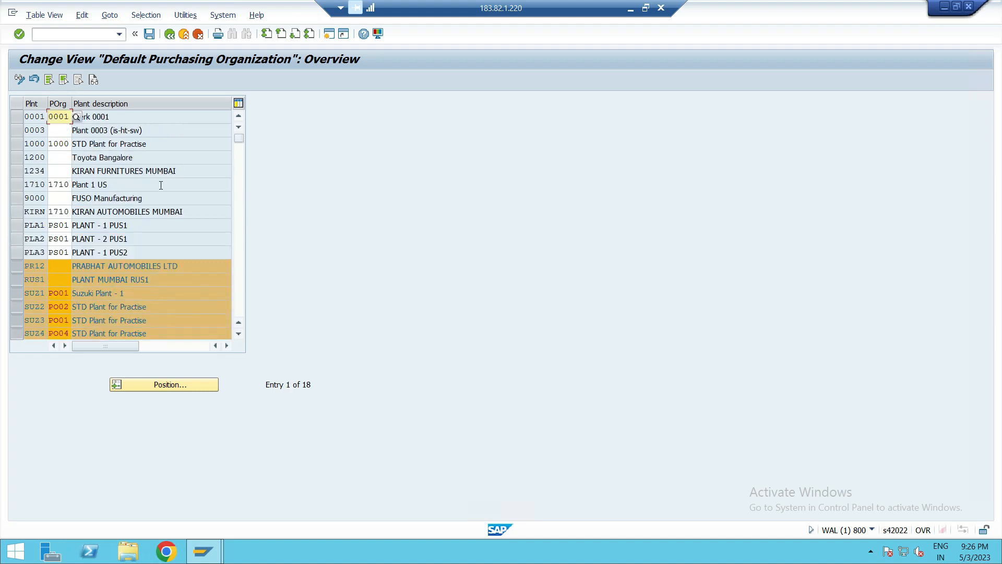
pyautogui.click(17, 266)
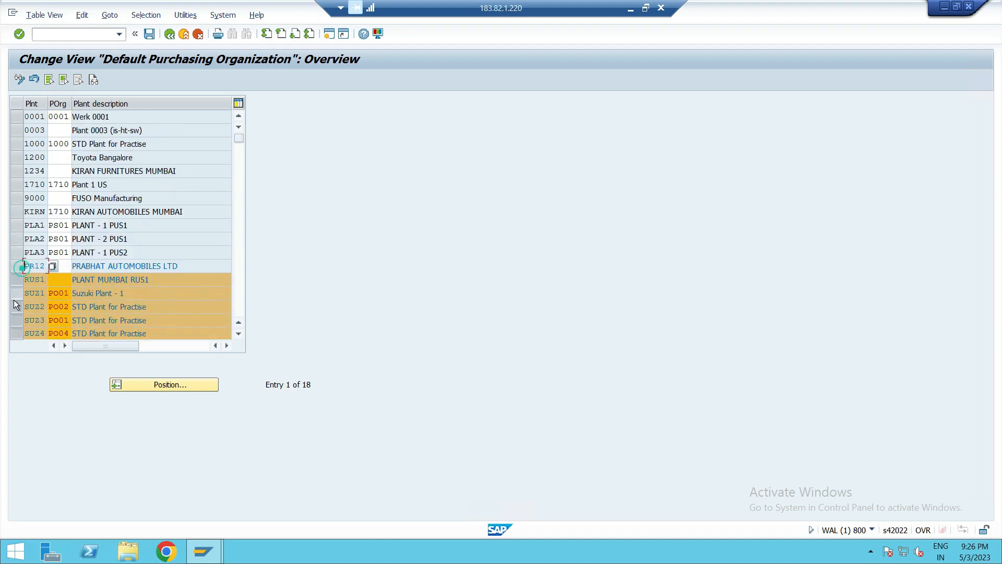
pyautogui.click(14, 282)
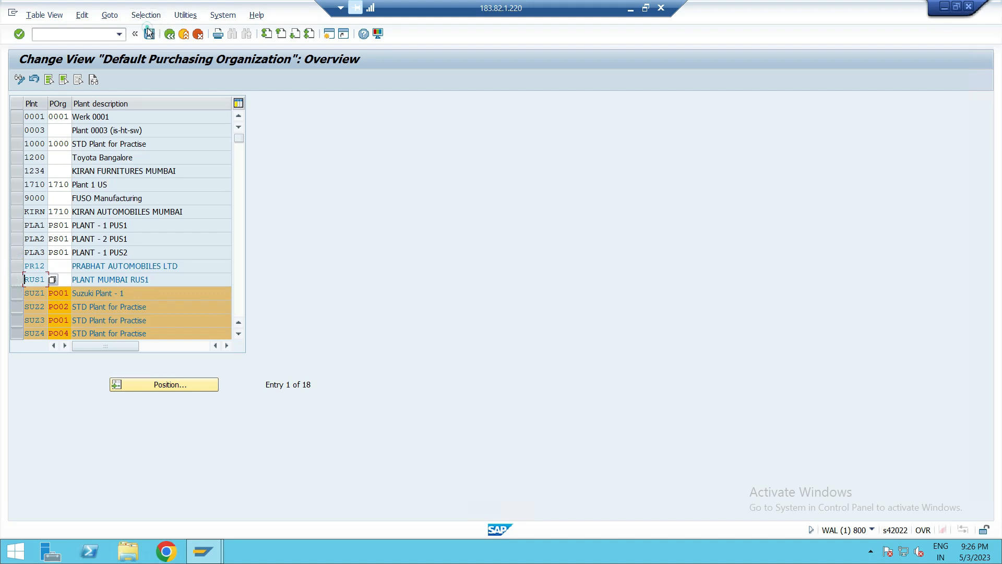
# - Save the default purchasing organization assignments to the customizing request and return to the IMG structure
pyautogui.click(150, 35)
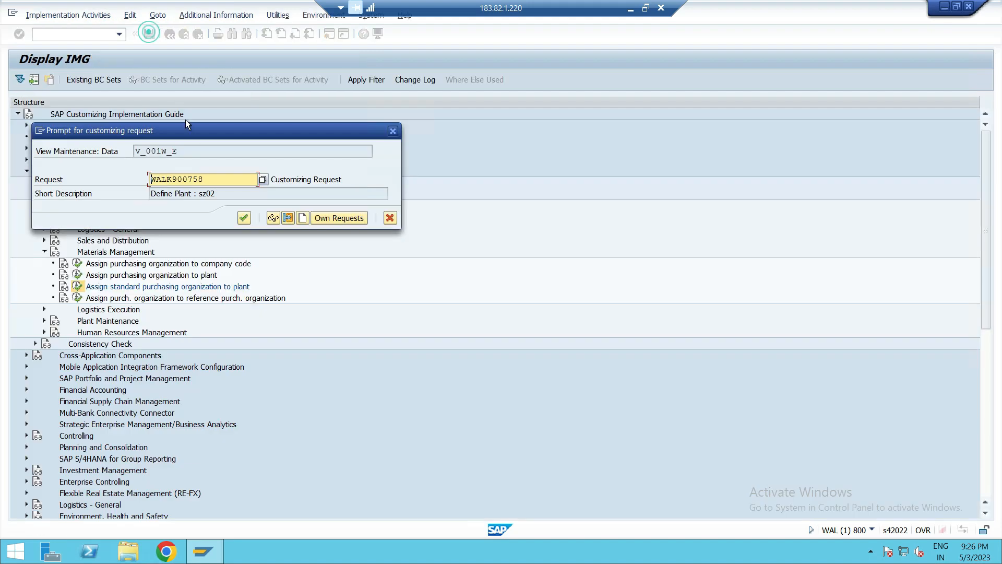
pyautogui.click(247, 222)
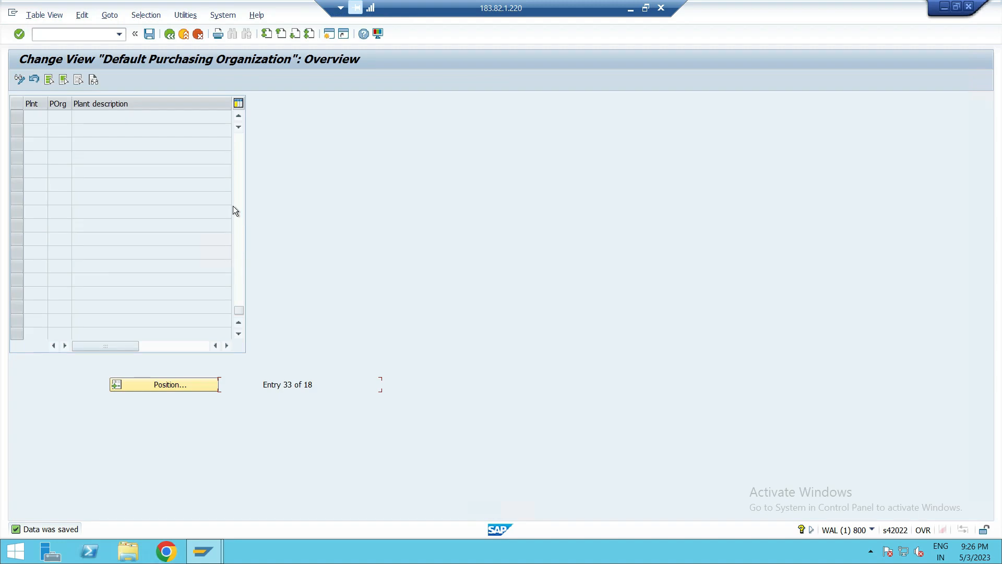
pyautogui.click(170, 34)
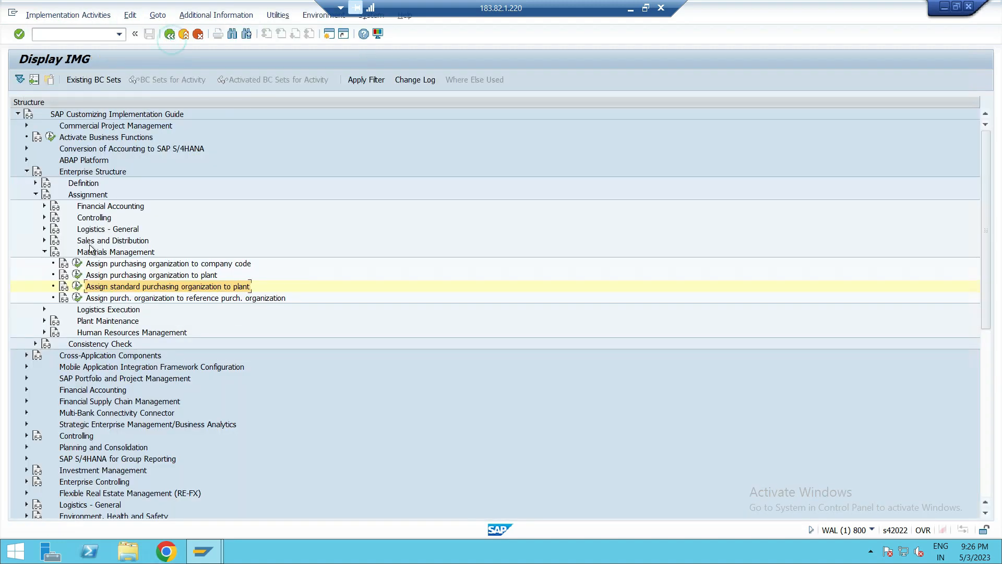
# - Read the documentation for assigning a standard purchasing organization to plants and review the default purchasing organization table
pyautogui.click(65, 285)
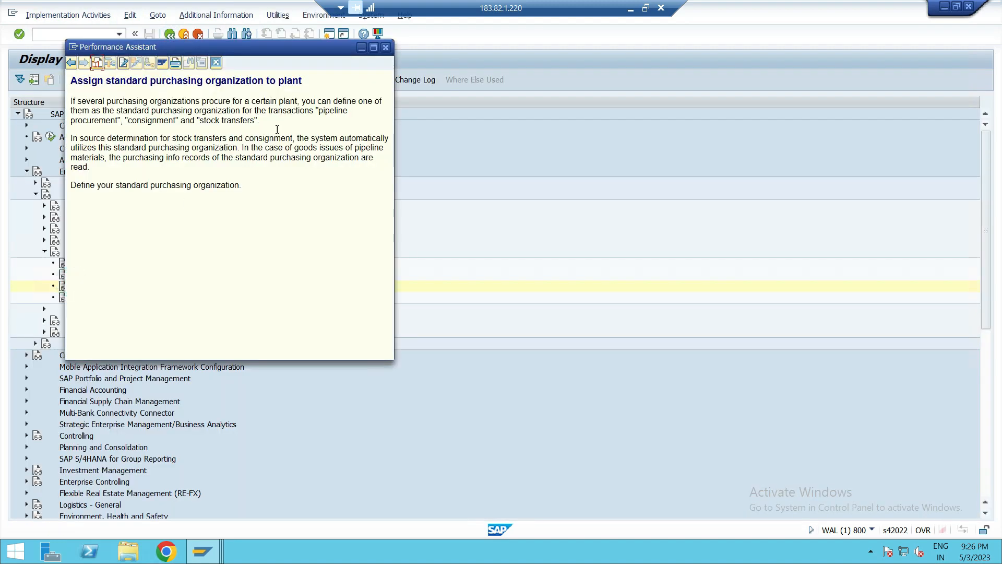
pyautogui.click(386, 48)
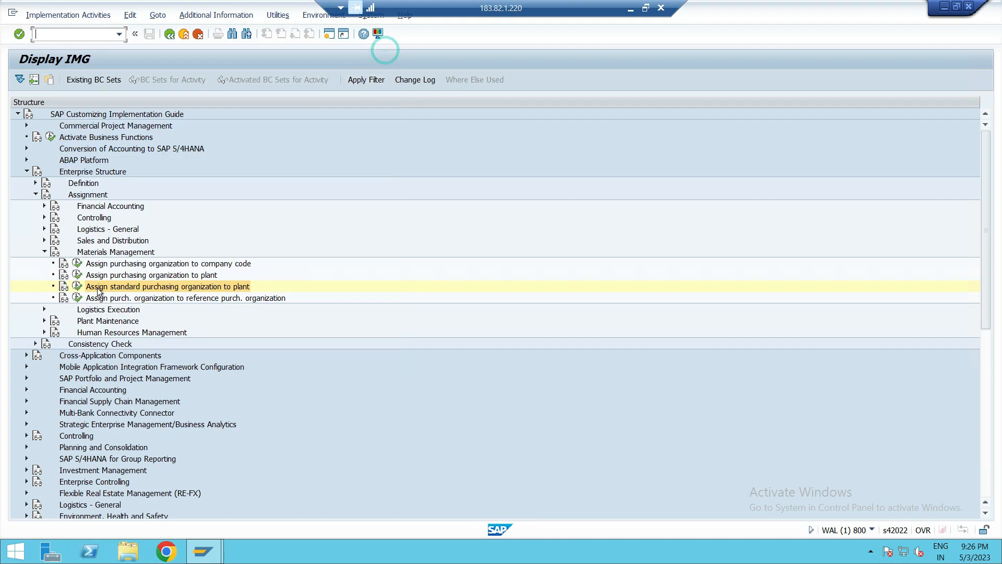
pyautogui.click(77, 287)
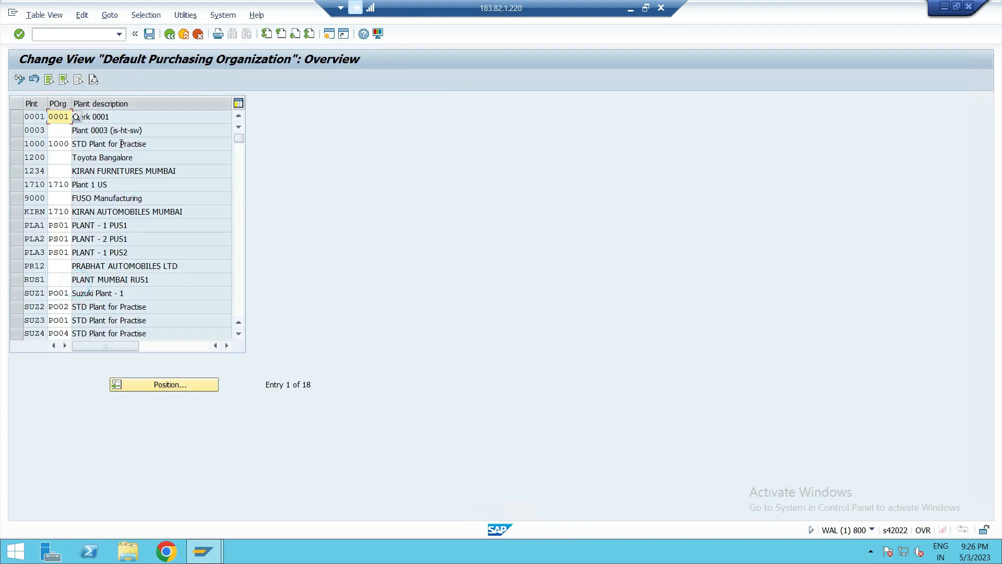
pyautogui.scroll(-2, 121, 254)
pyautogui.scroll(2, 121, 255)
pyautogui.click(170, 34)
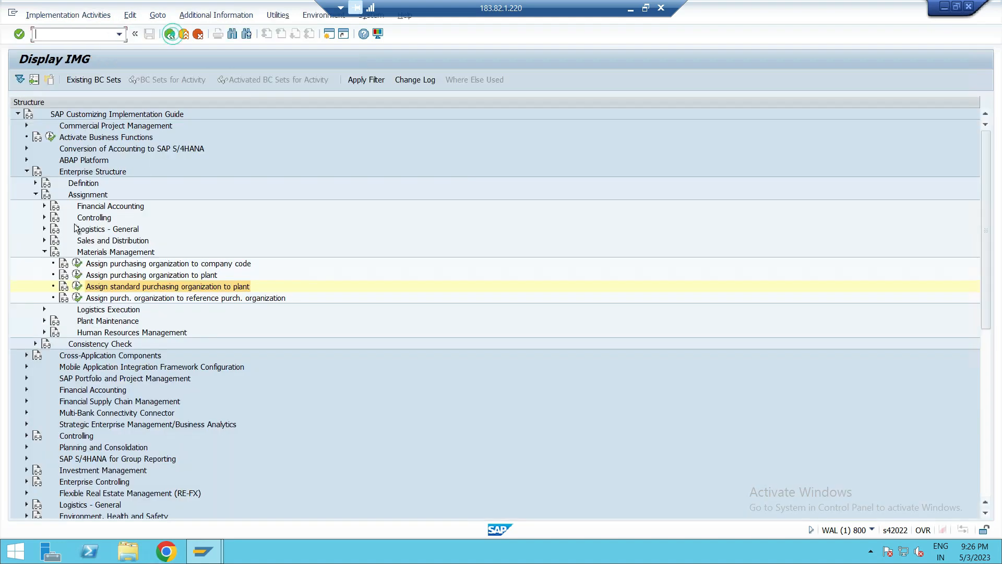
# - Open the assignment of purchasing organizations to reference organizations, delete the PO01 to PO04 entries and save the change
pyautogui.click(119, 300)
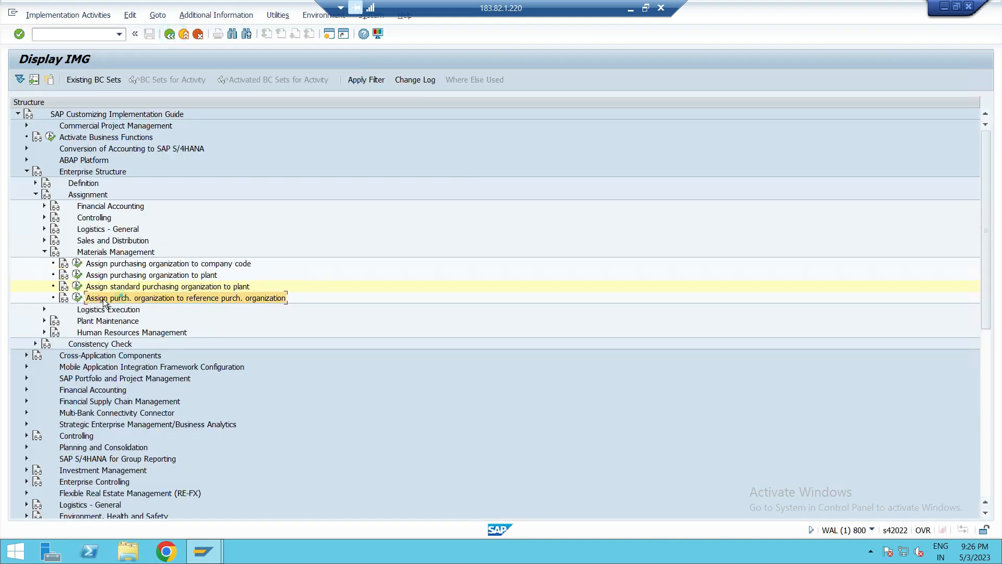
pyautogui.click(74, 291)
pyautogui.click(170, 34)
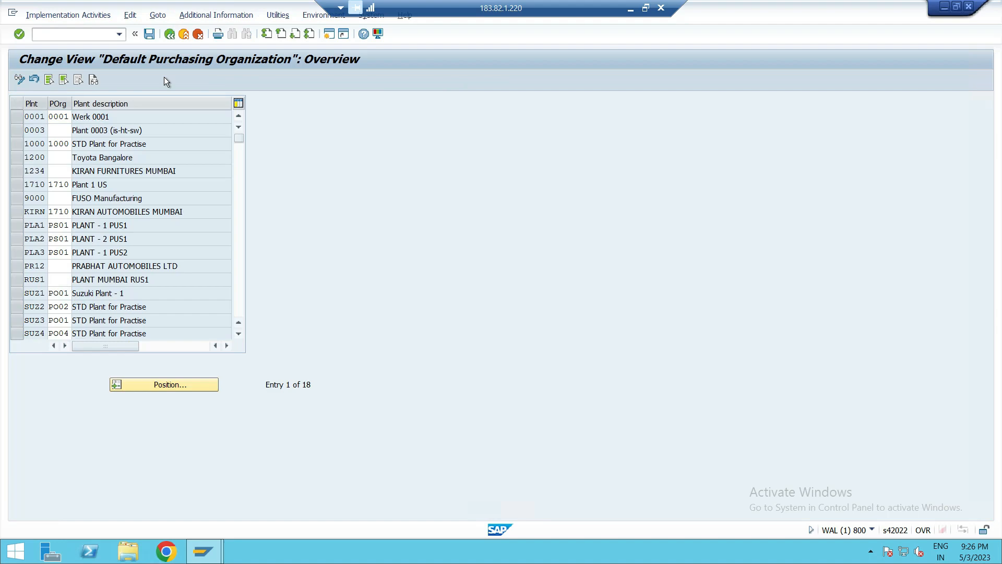
pyautogui.click(77, 297)
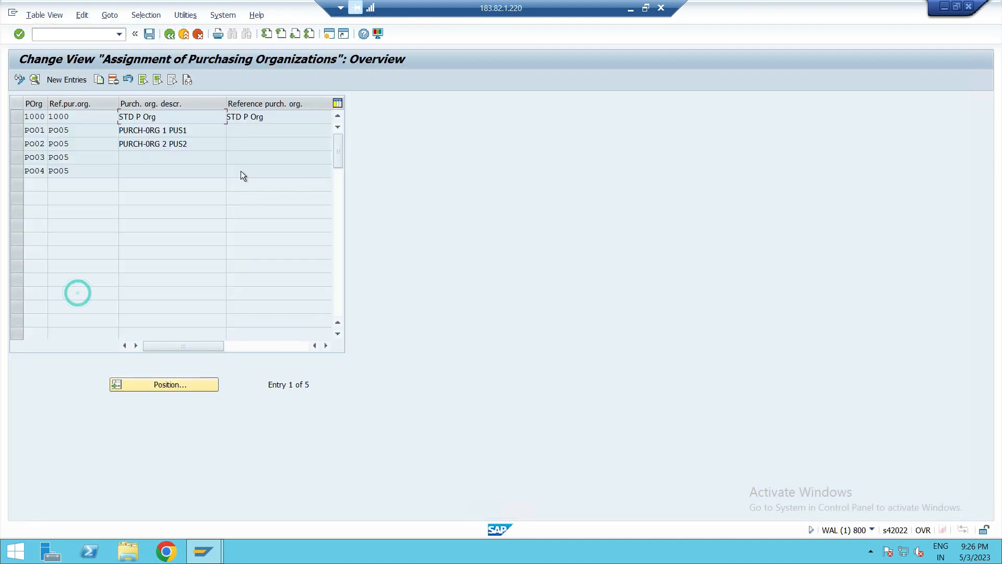
pyautogui.click(17, 130)
pyautogui.click(17, 145)
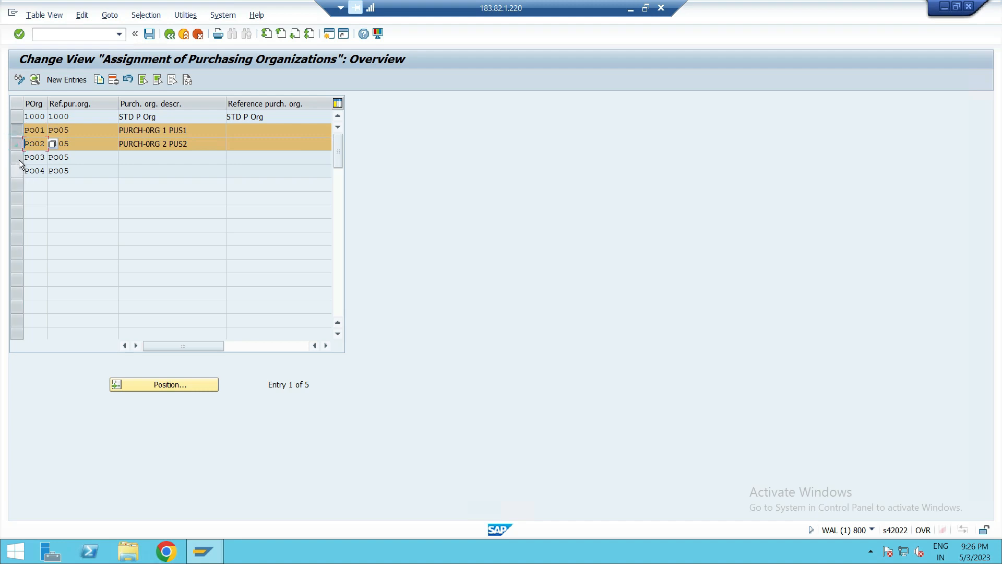
pyautogui.click(21, 158)
pyautogui.click(21, 171)
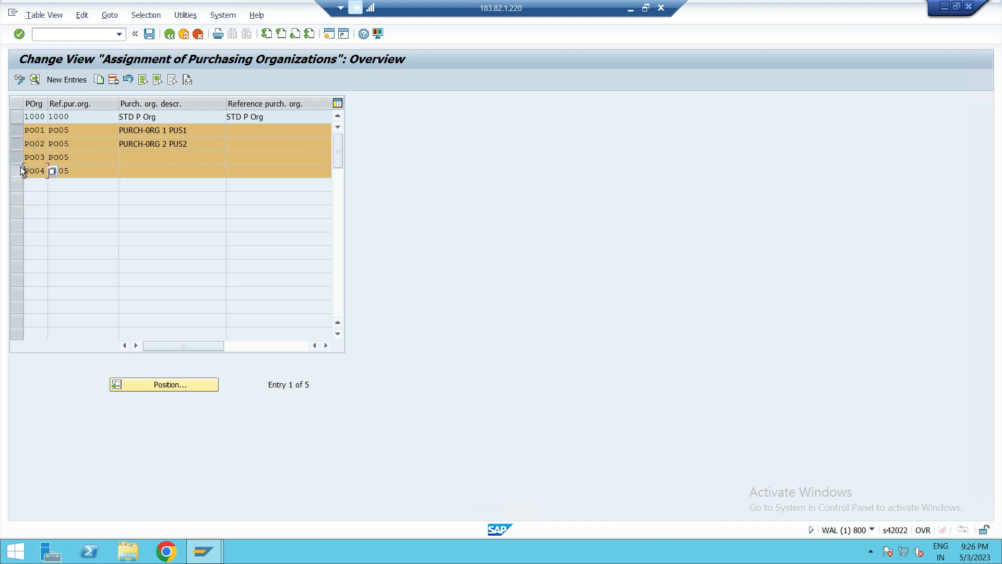
pyautogui.click(113, 78)
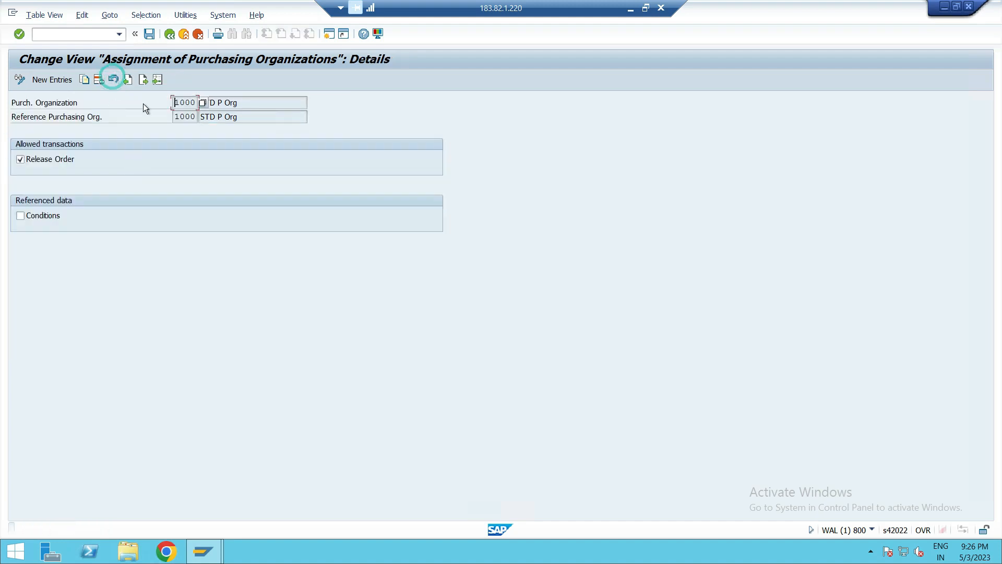
pyautogui.click(150, 34)
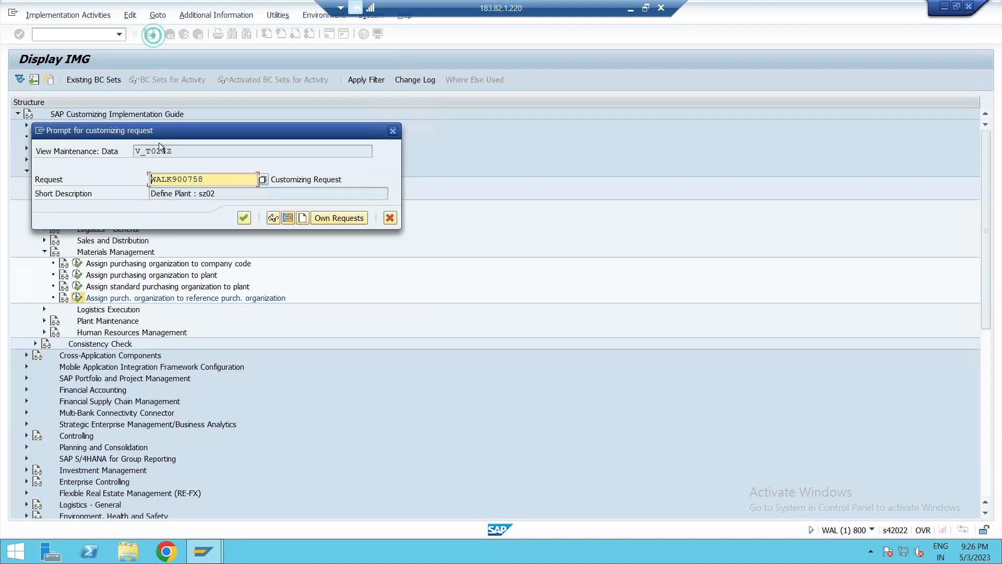
pyautogui.click(237, 215)
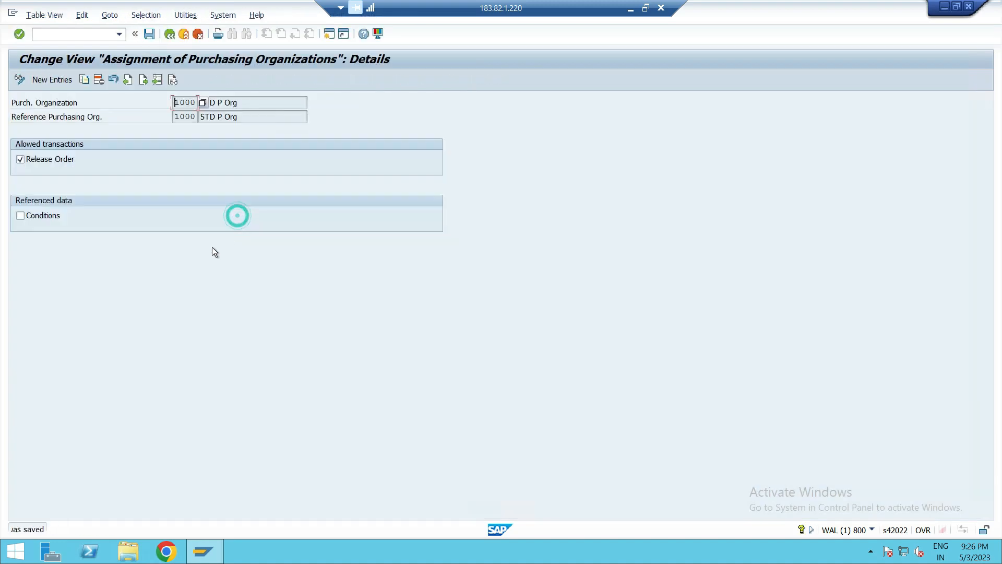
pyautogui.click(170, 35)
pyautogui.click(169, 34)
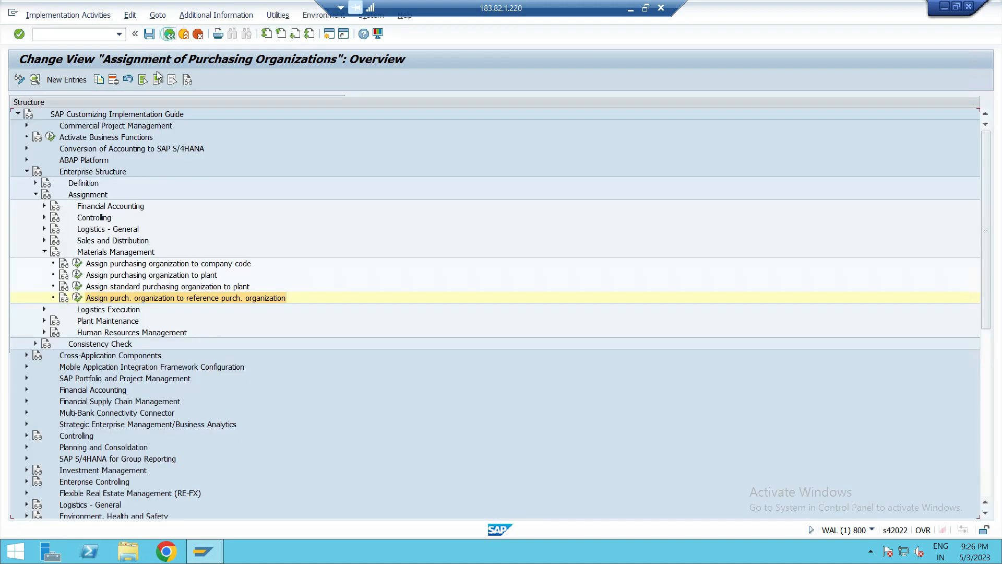
# - Create a new entry assigning purchasing organization PO01 to reference purchasing organization PREF
pyautogui.click(75, 294)
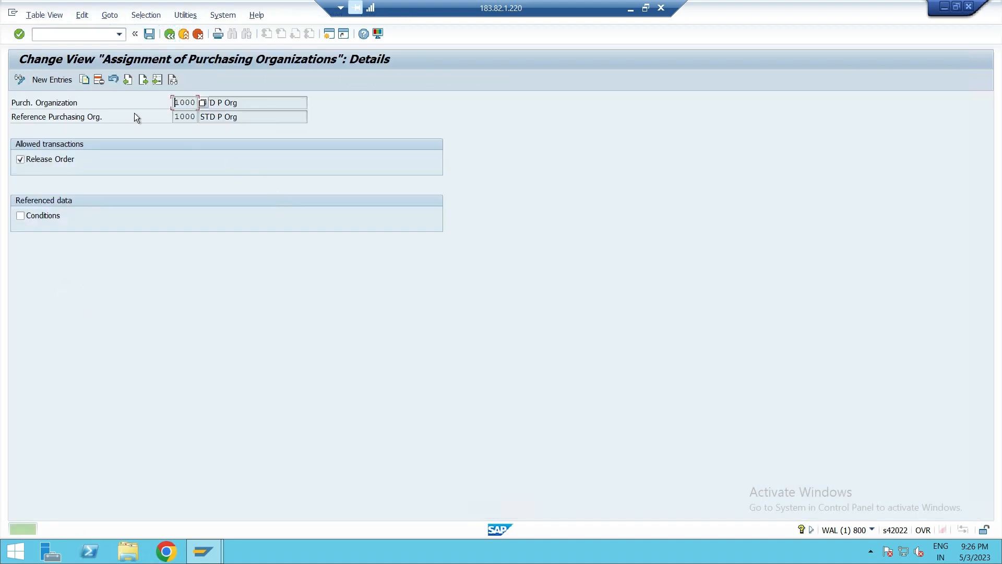
pyautogui.click(52, 79)
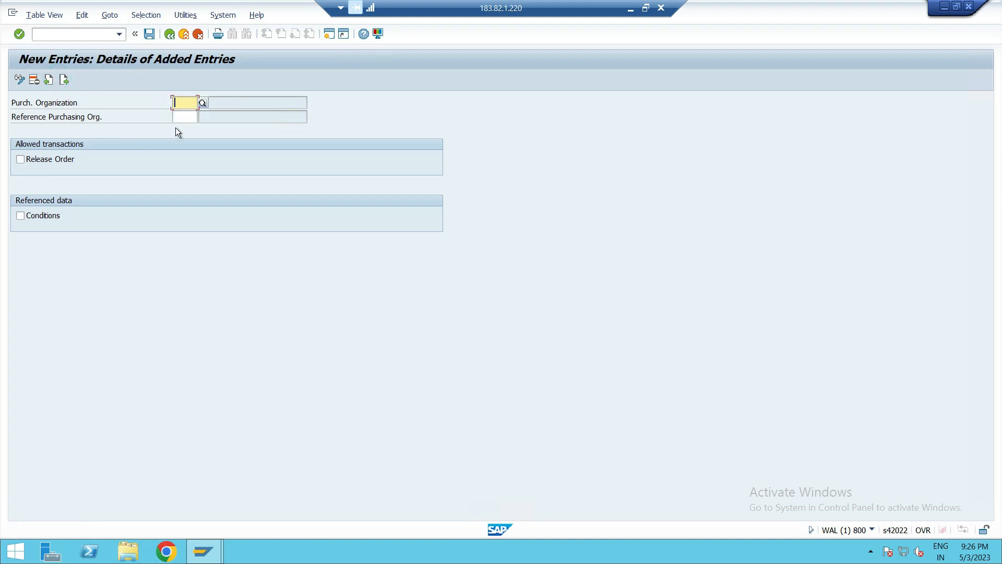
pyautogui.write('PREF')
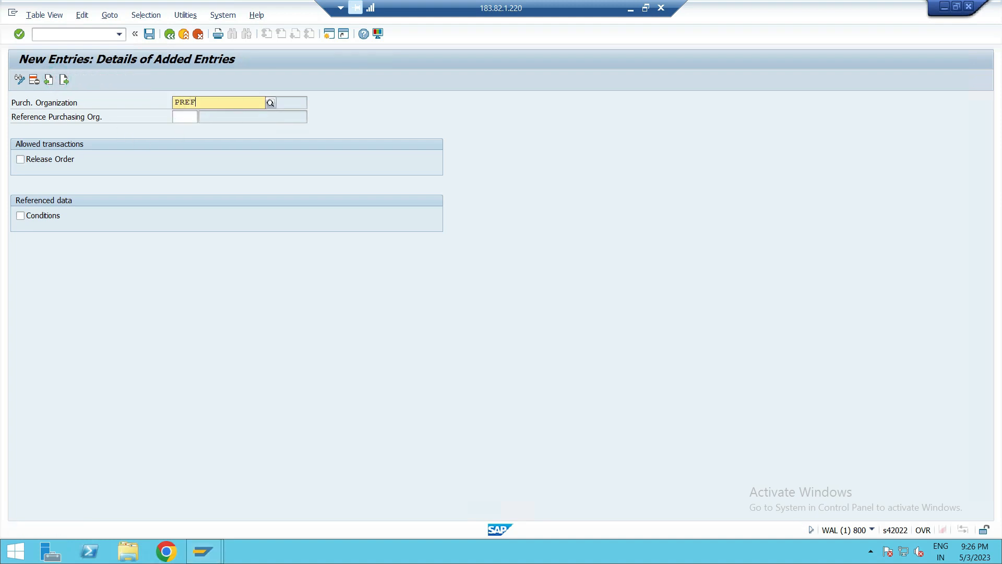
pyautogui.click(205, 127)
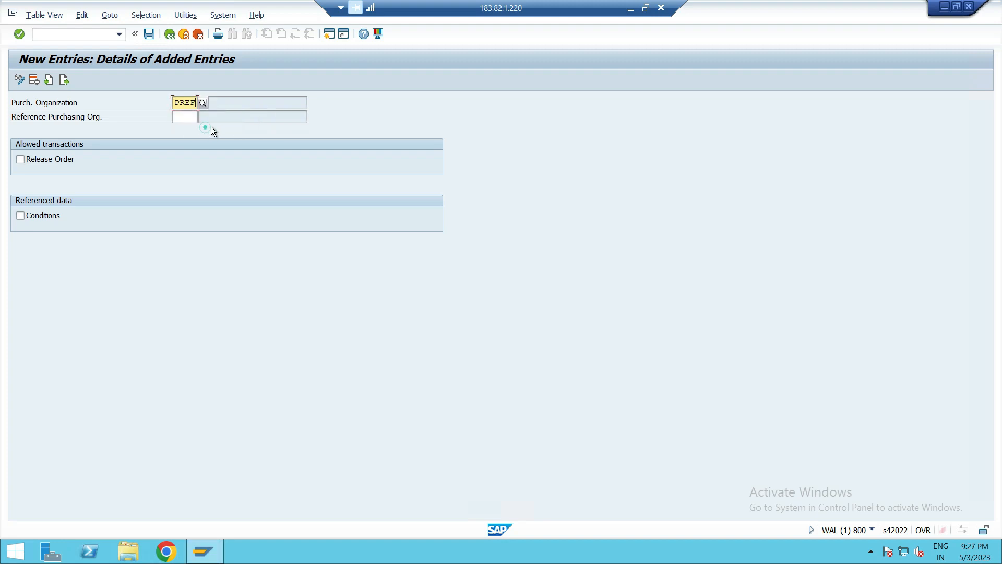
pyautogui.press('BackSpace')
pyautogui.press('BackSpace')
pyautogui.press('BackSpace')
pyautogui.press('BackSpace')
pyautogui.write('PO01')
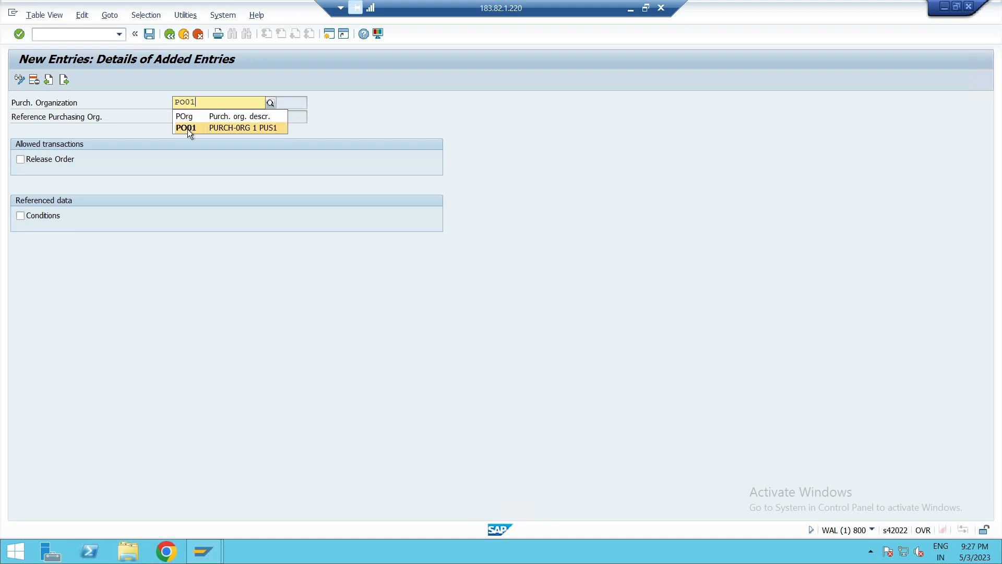
pyautogui.click(187, 127)
pyautogui.click(185, 116)
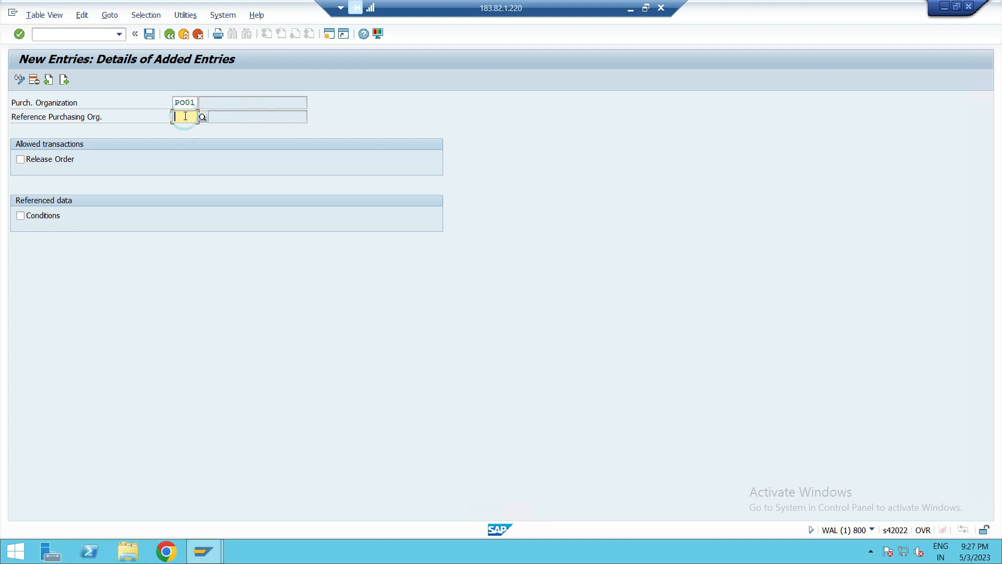
pyautogui.write('PREF')
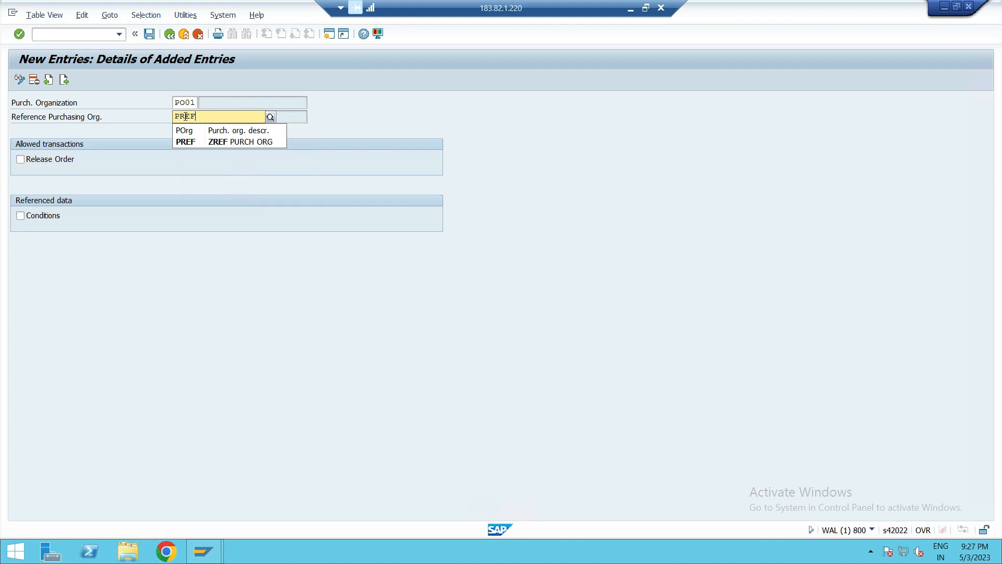
pyautogui.click(175, 144)
# - Allow release orders for the PO01 entry and save it to the customizing request
pyautogui.click(56, 158)
pyautogui.press('Return')
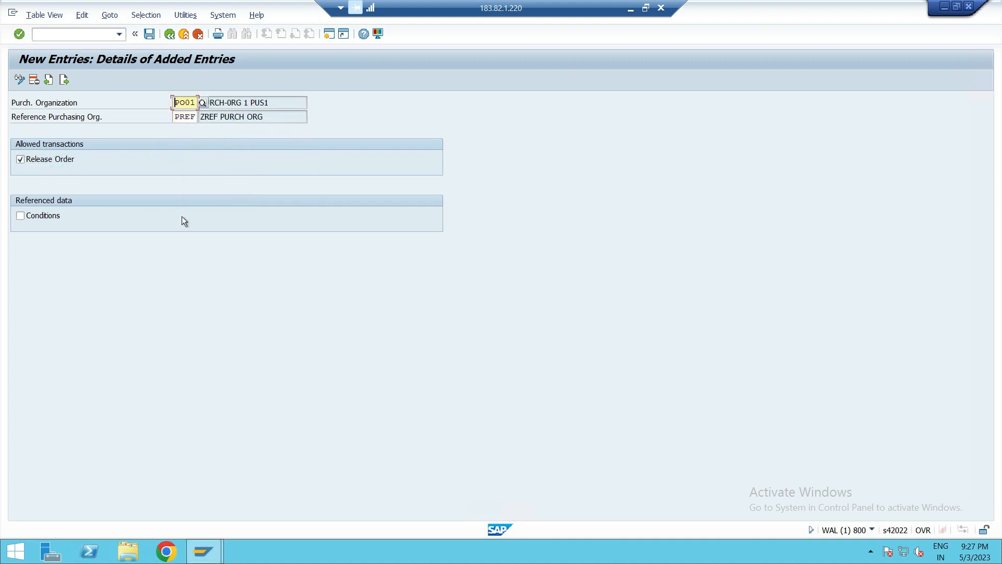
pyautogui.click(149, 34)
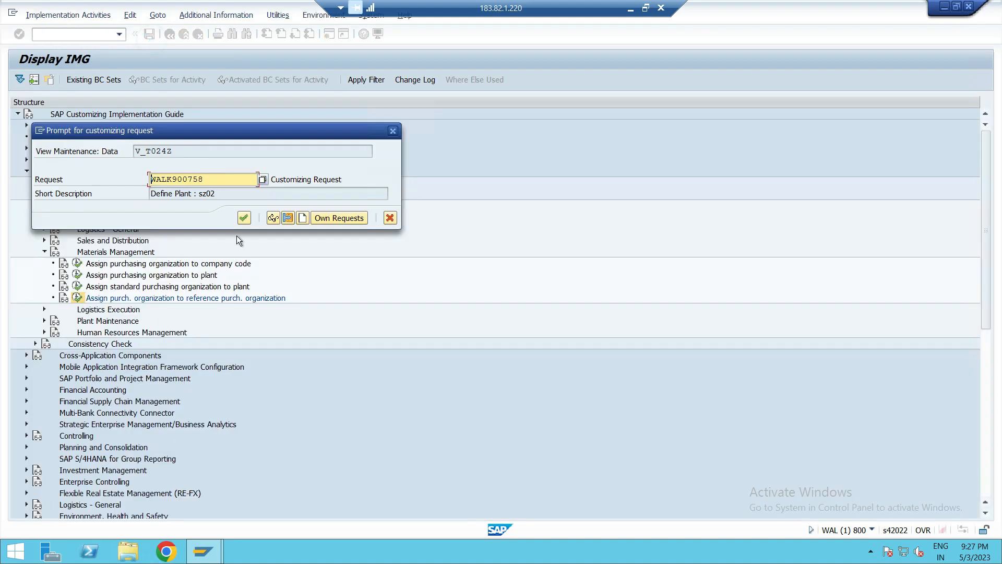
pyautogui.click(241, 218)
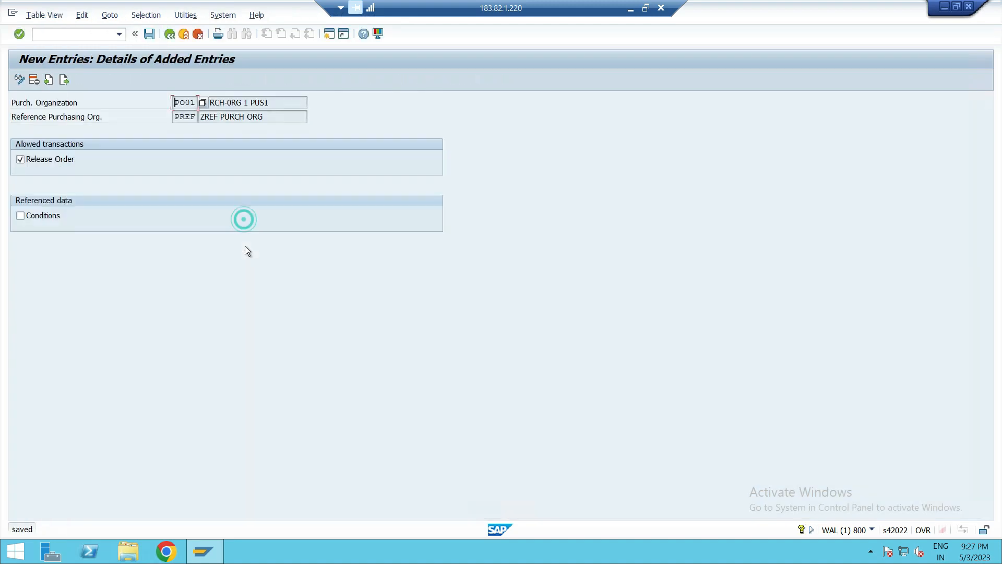
# - Add a new entry assigning PO02 to reference purchasing organization PREF with release orders allowed, and save it
pyautogui.click(170, 34)
pyautogui.click(55, 80)
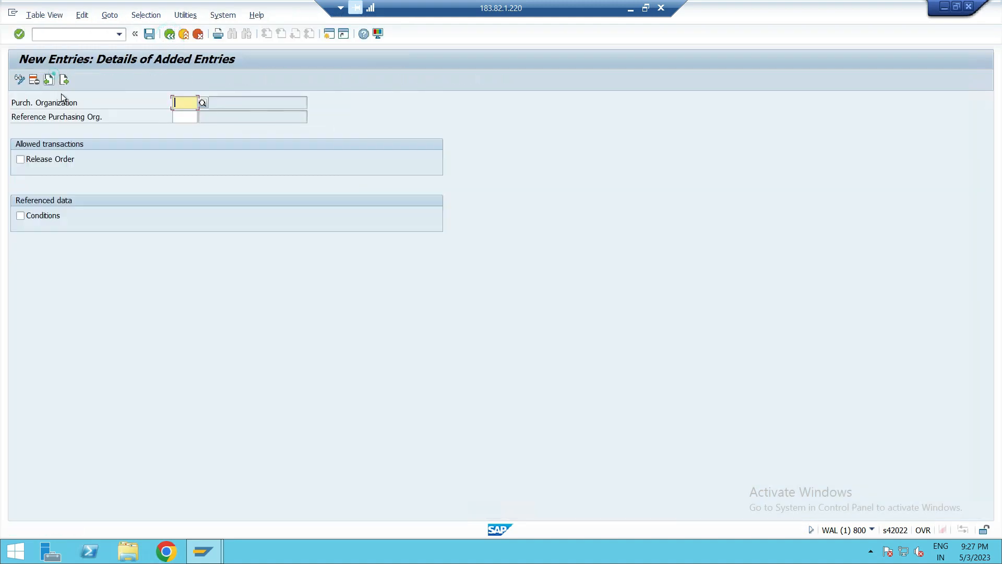
pyautogui.write('P')
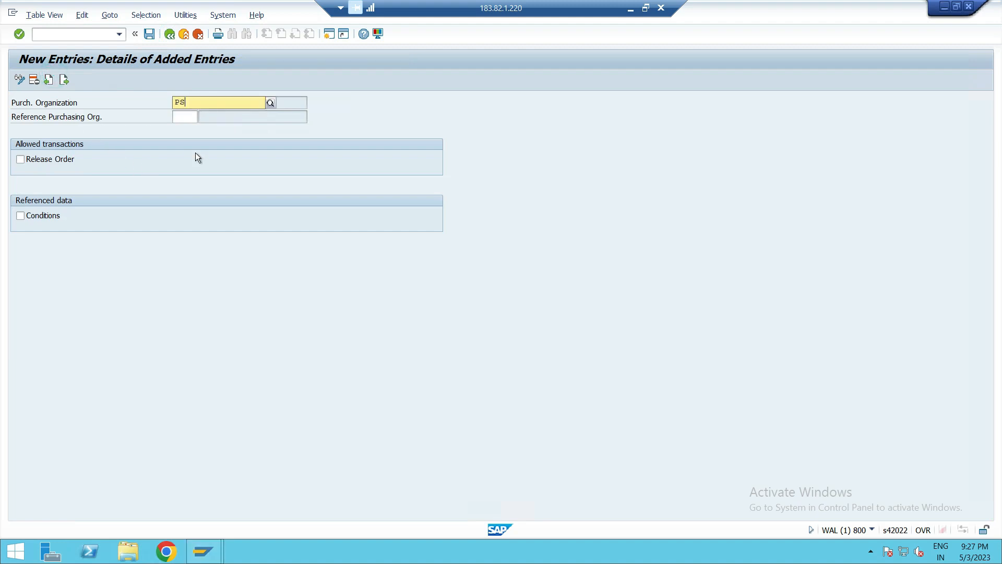
pyautogui.write('O')
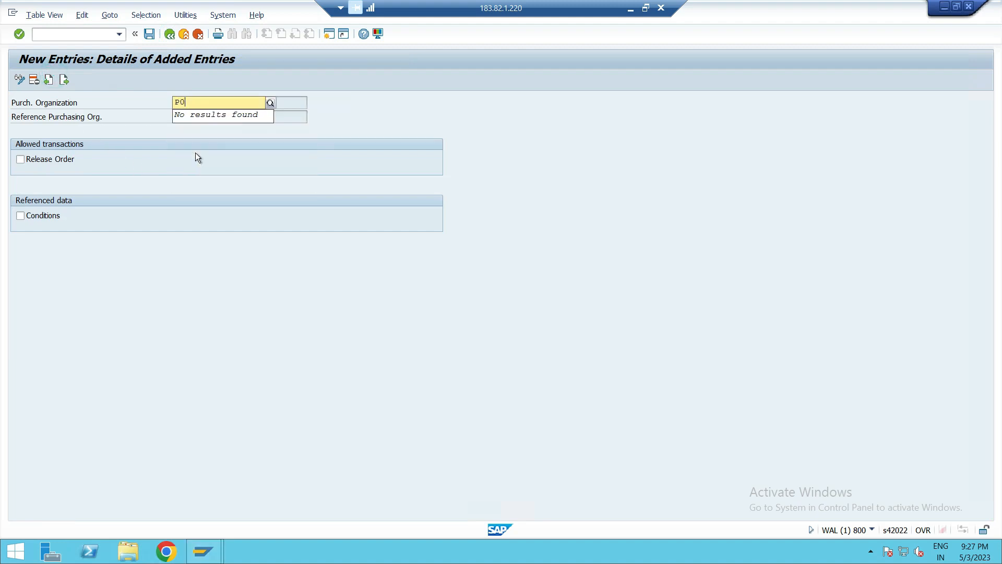
pyautogui.write('02')
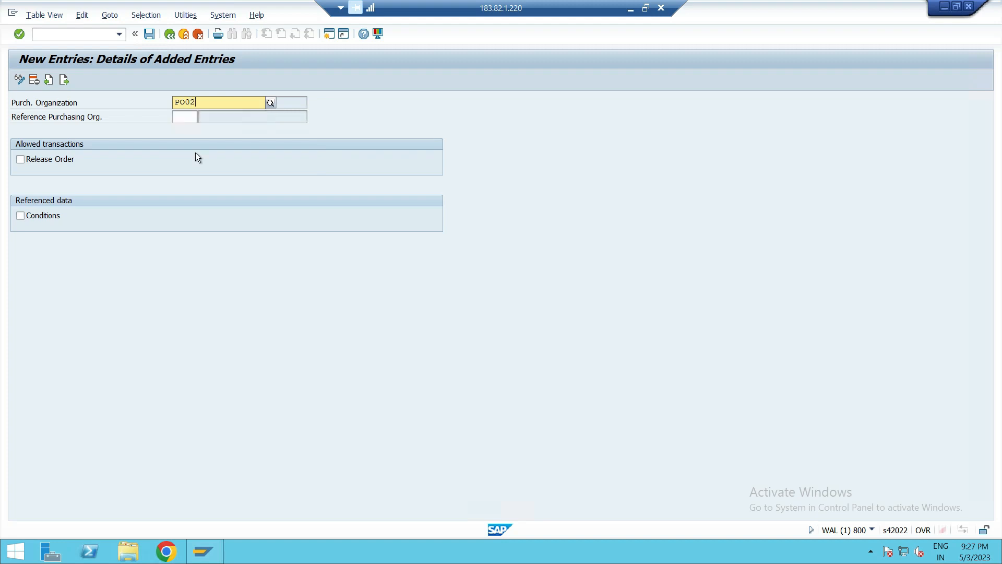
pyautogui.click(185, 116)
pyautogui.write('PREF')
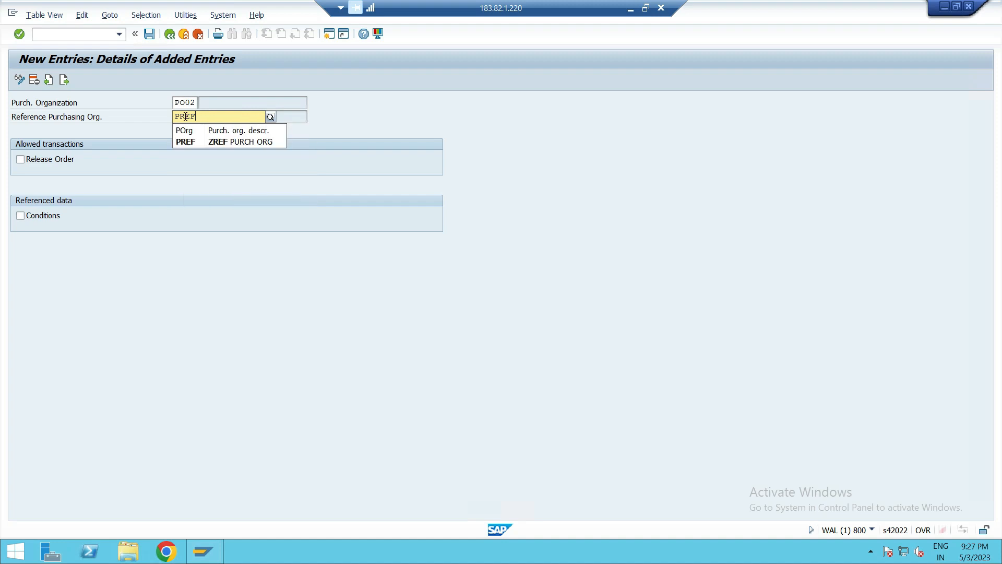
pyautogui.click(187, 145)
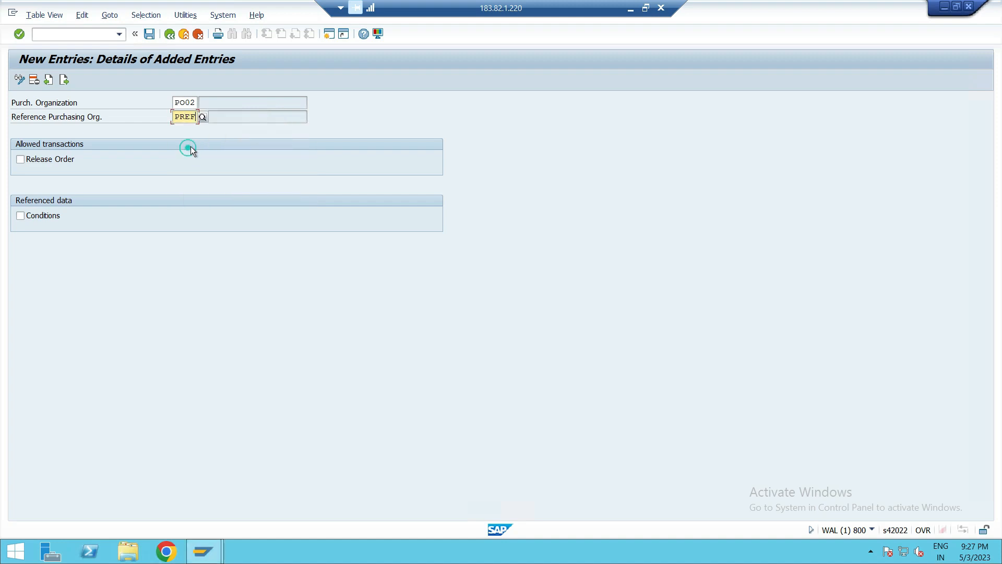
pyautogui.click(20, 160)
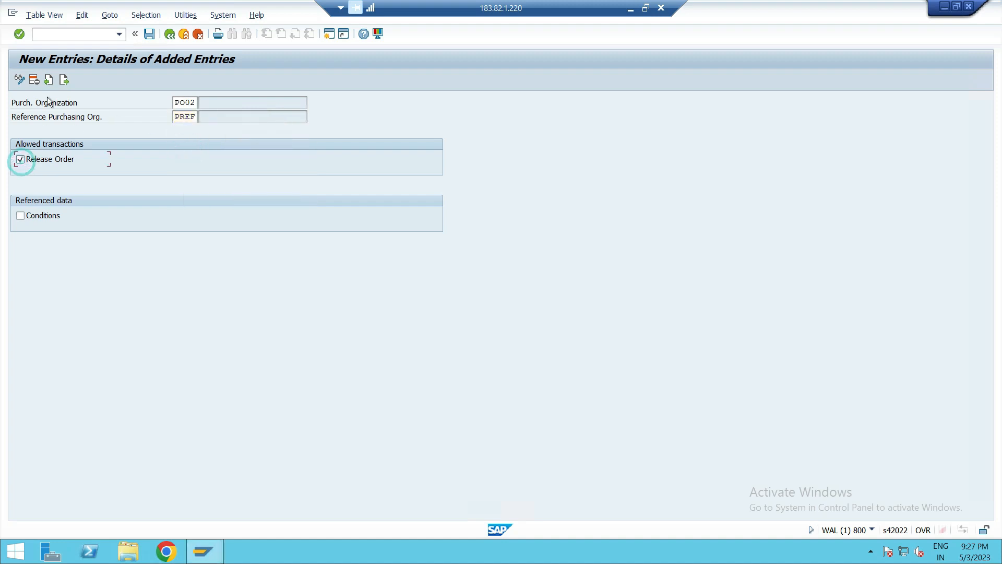
pyautogui.click(149, 34)
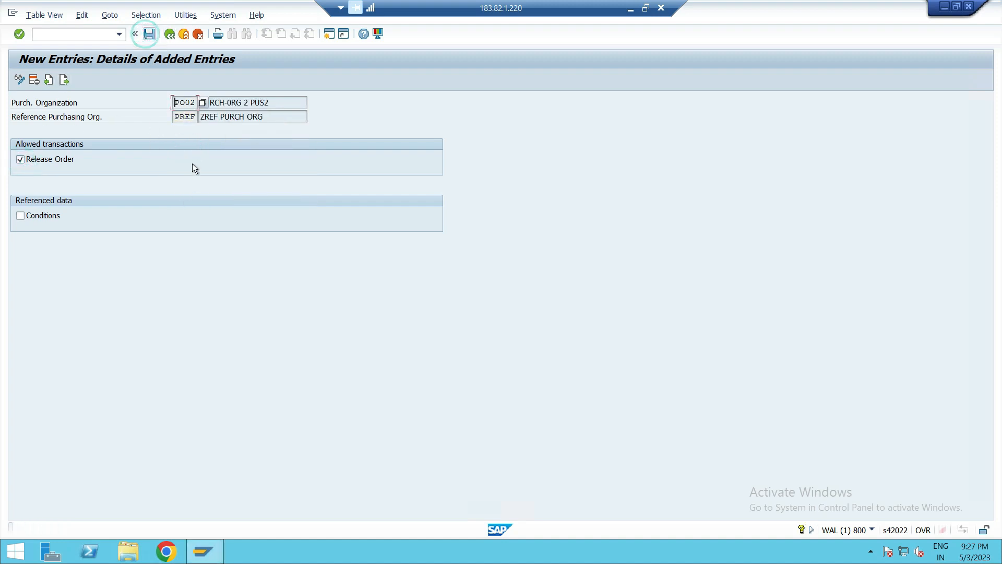
pyautogui.click(168, 35)
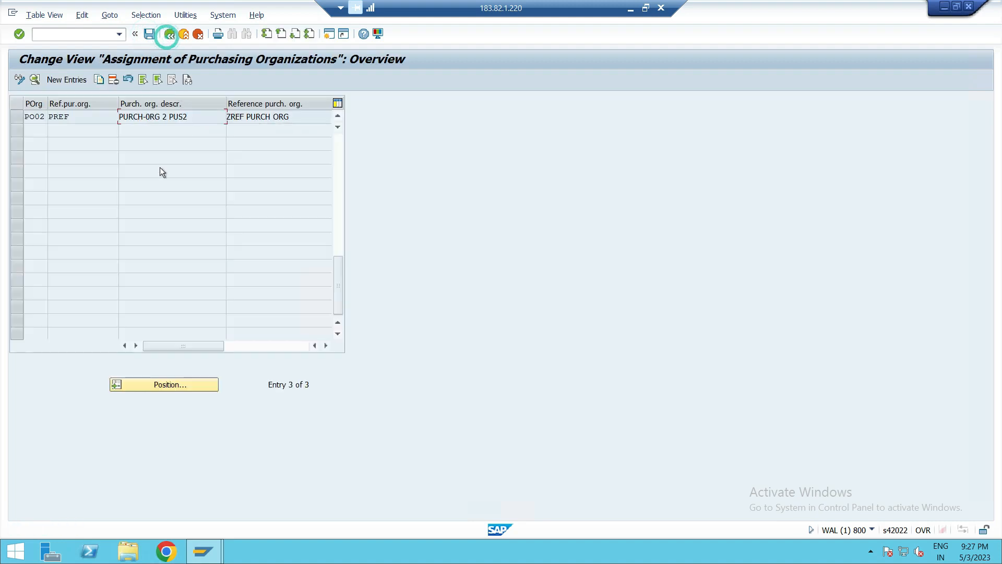
# - Add a new entry assigning purchasing organization PS01 to reference purchasing organization PREF with release orders allowed, and save it
pyautogui.click(74, 80)
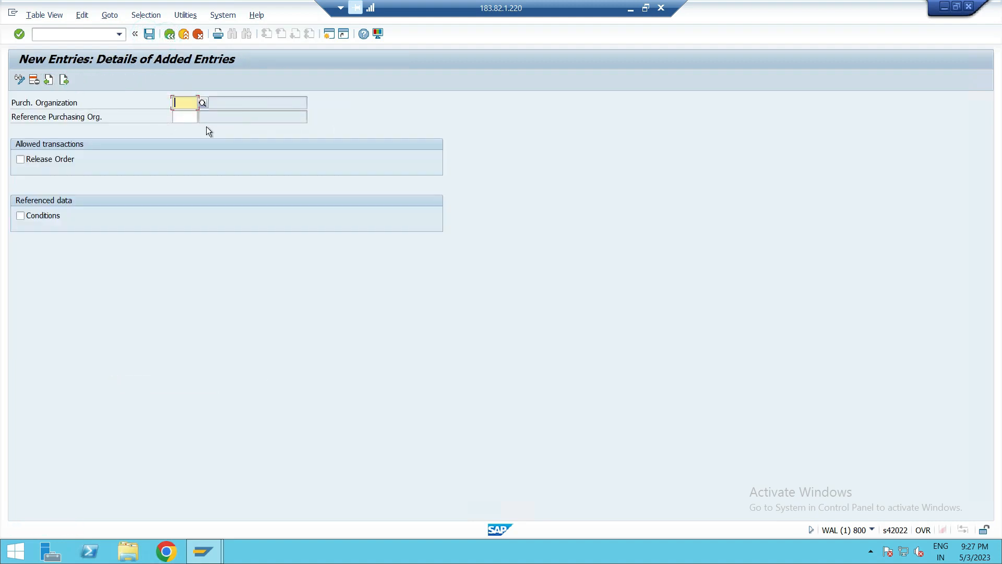
pyautogui.write('PS')
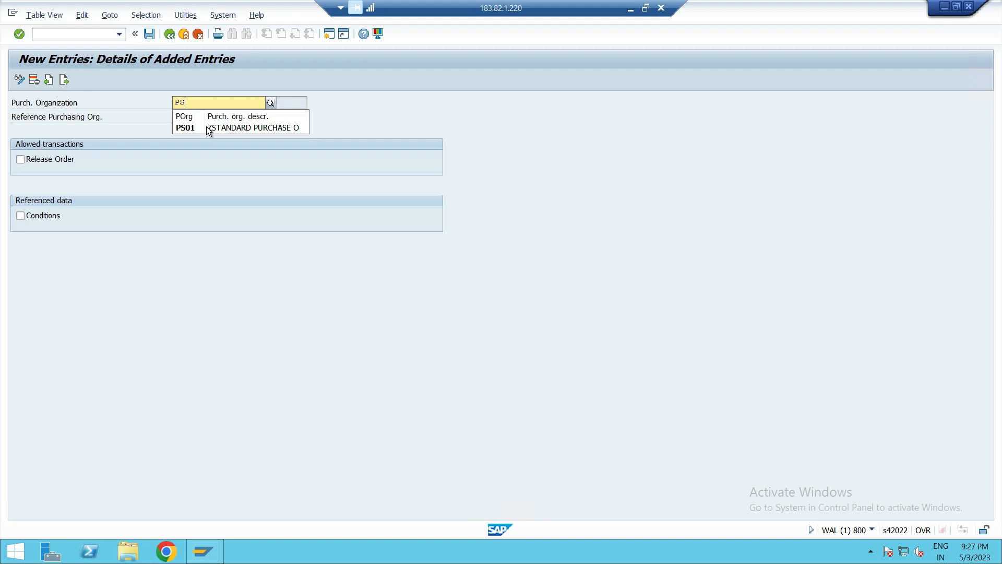
pyautogui.click(212, 126)
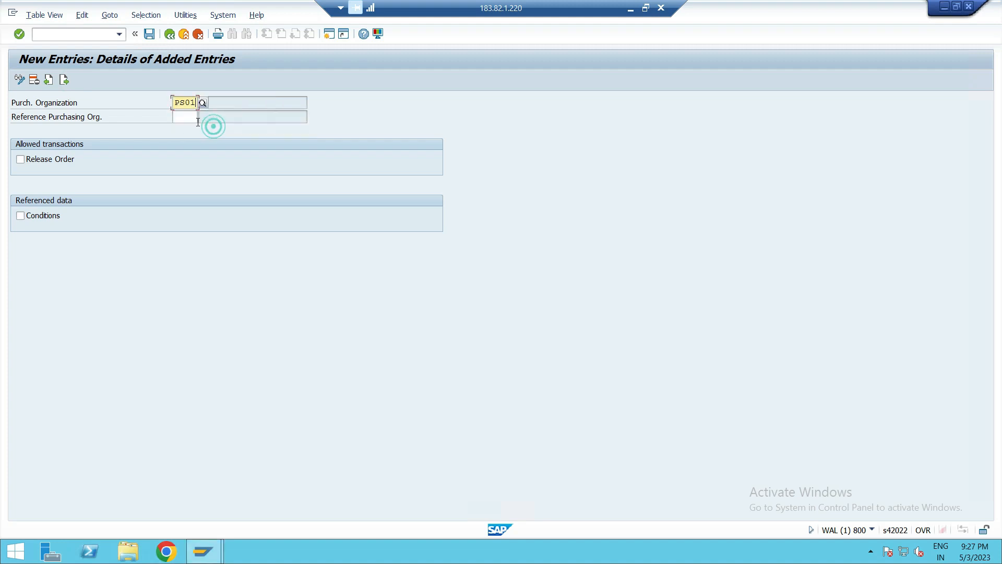
pyautogui.click(191, 118)
pyautogui.write('PREF')
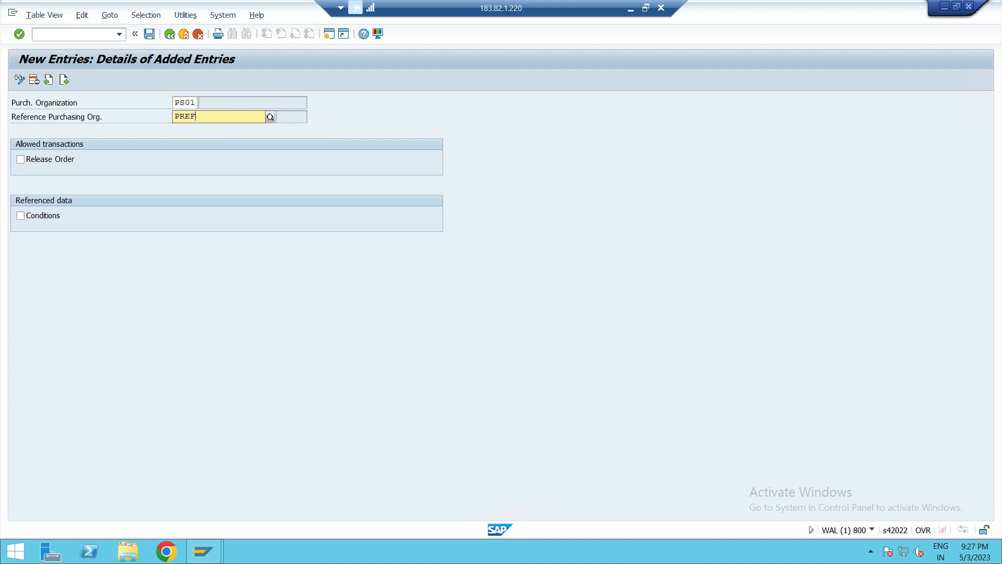
pyautogui.click(189, 140)
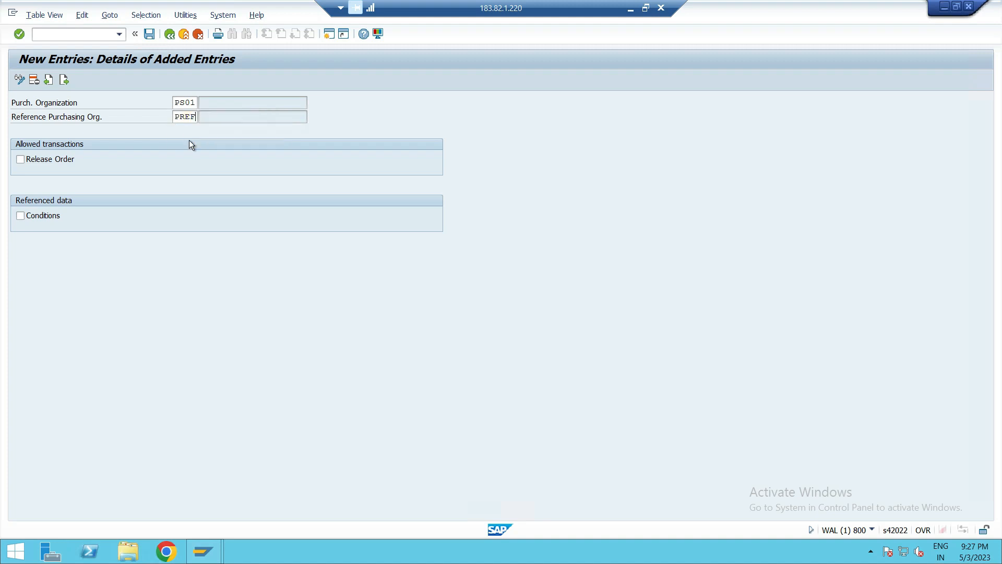
pyautogui.click(20, 159)
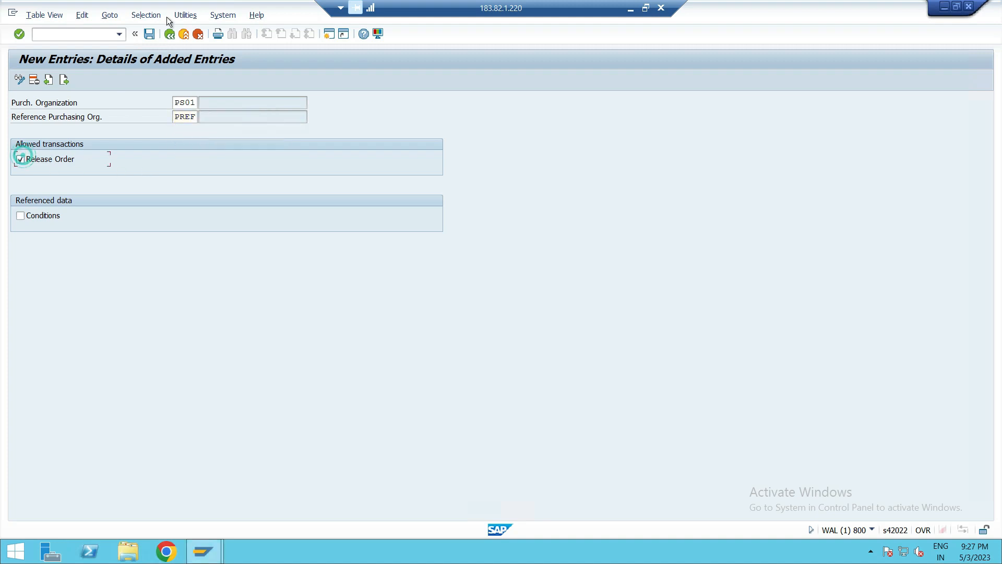
pyautogui.click(145, 35)
# - Leave the assignment view, collapse Materials Management in the IMG tree and return to the SAP Easy Access menu
pyautogui.click(182, 33)
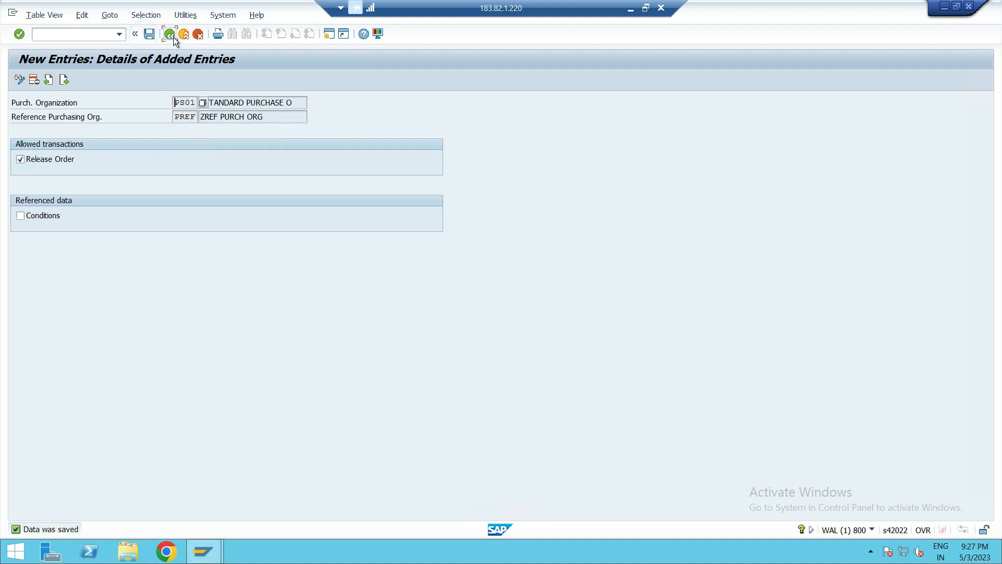
pyautogui.click(172, 35)
pyautogui.click(174, 35)
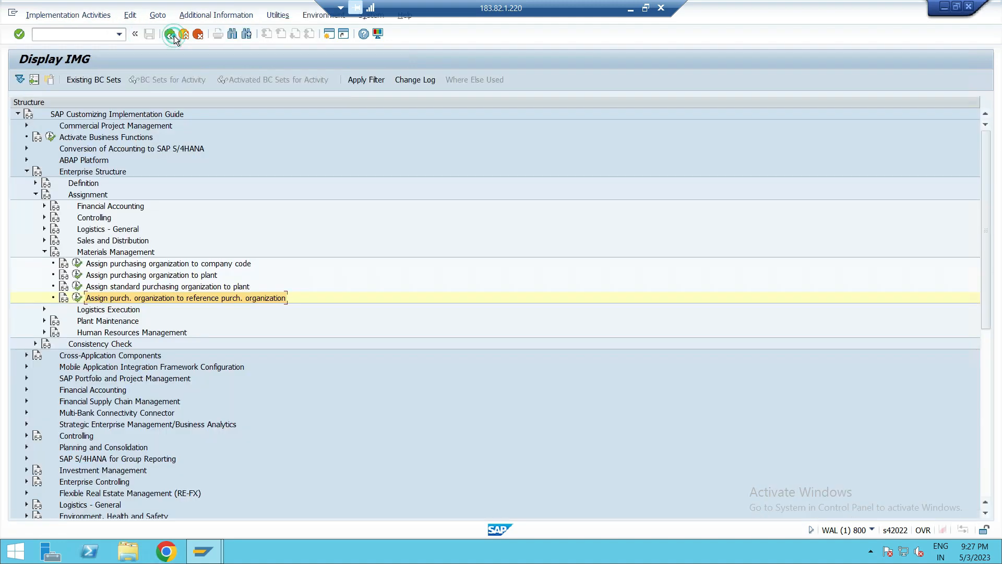
pyautogui.click(41, 250)
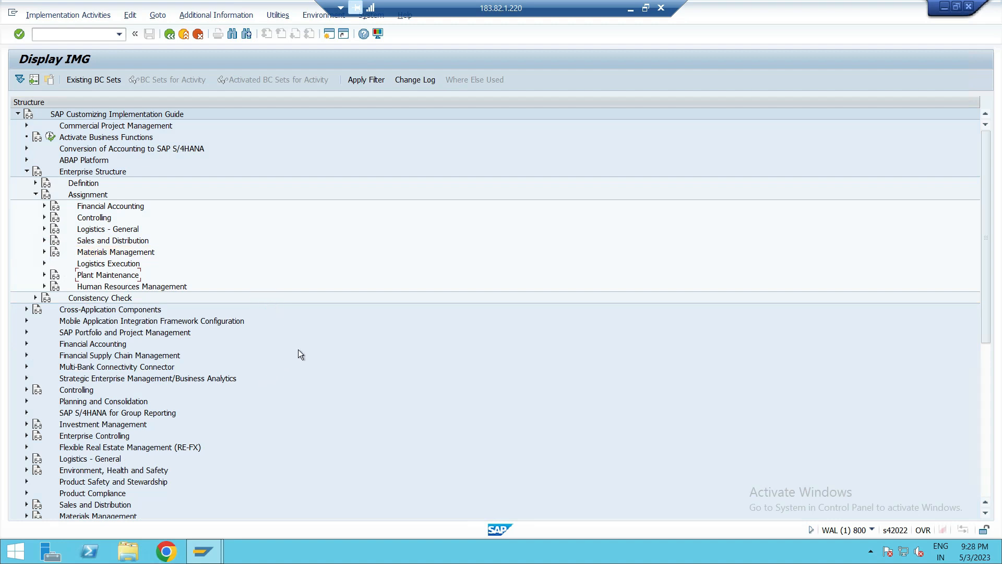
pyautogui.click(171, 34)
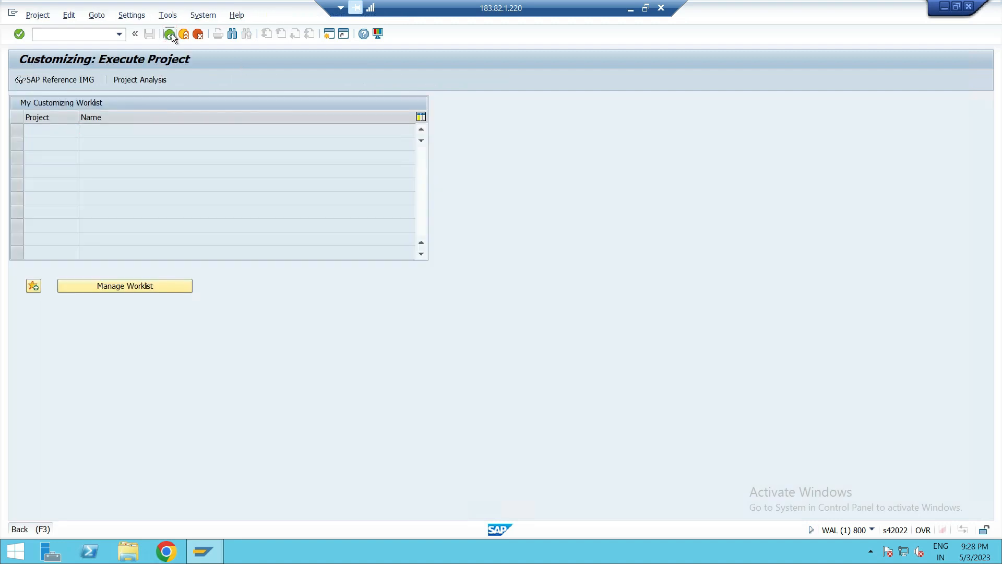
pyautogui.click(172, 34)
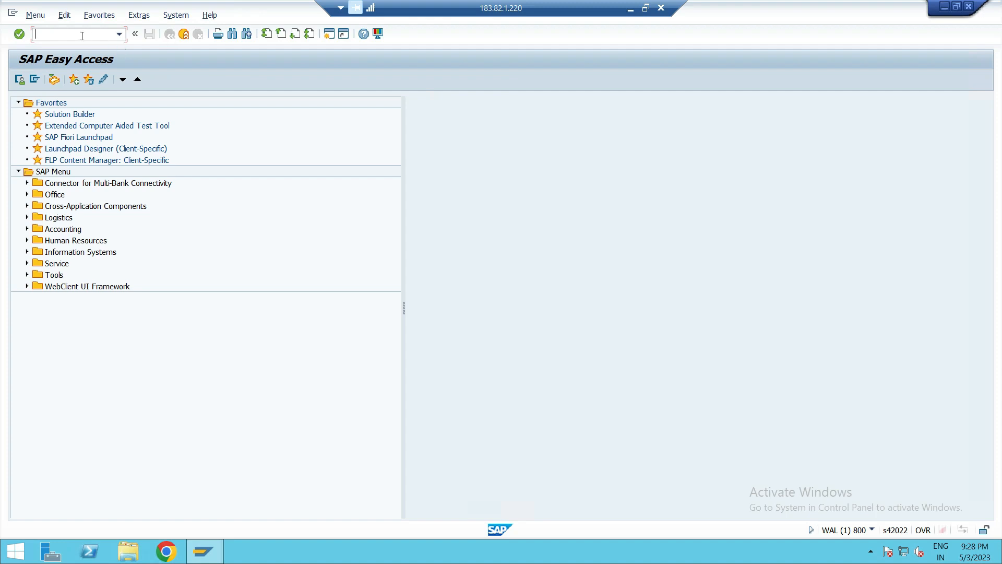
# - End the SAP transaction session and disconnect the remote desktop connection
pyautogui.write('/N')
pyautogui.press('Return')
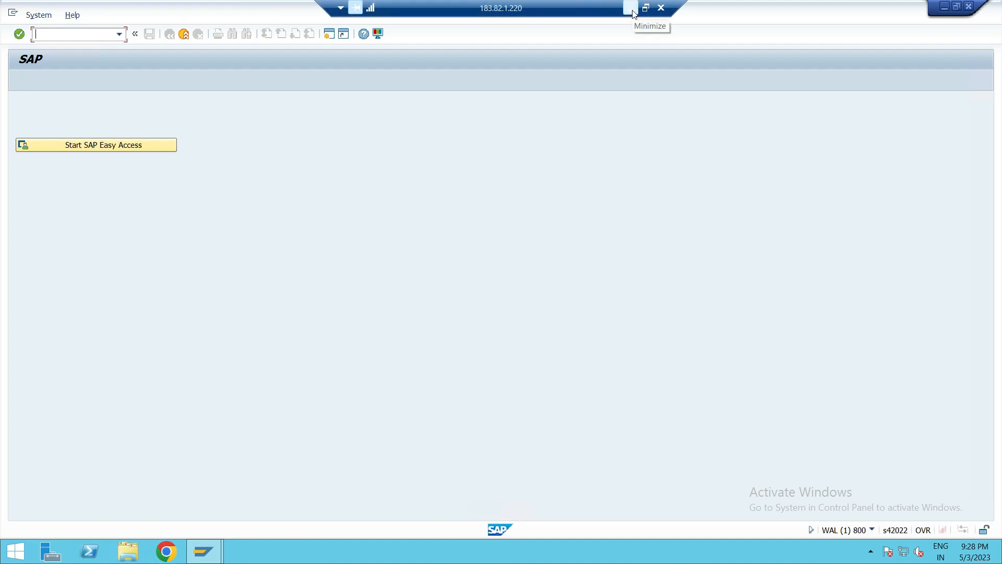
pyautogui.click(661, 8)
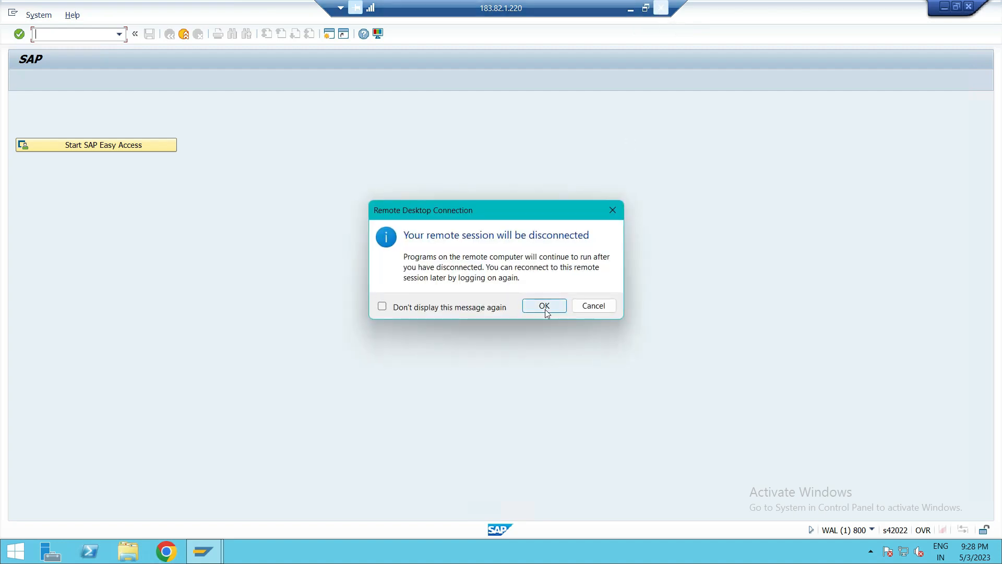
pyautogui.click(546, 310)
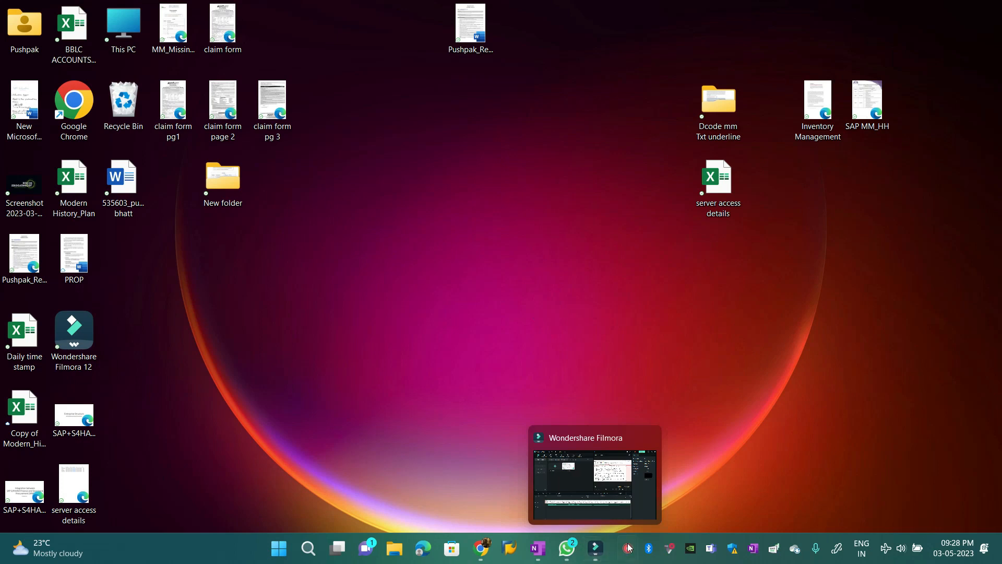
pyautogui.rightClick(628, 548)
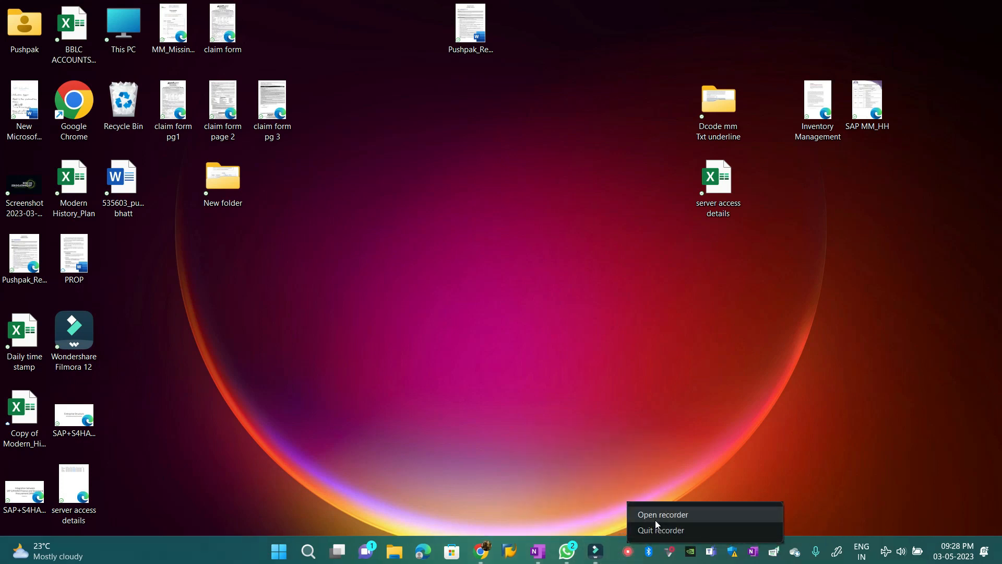